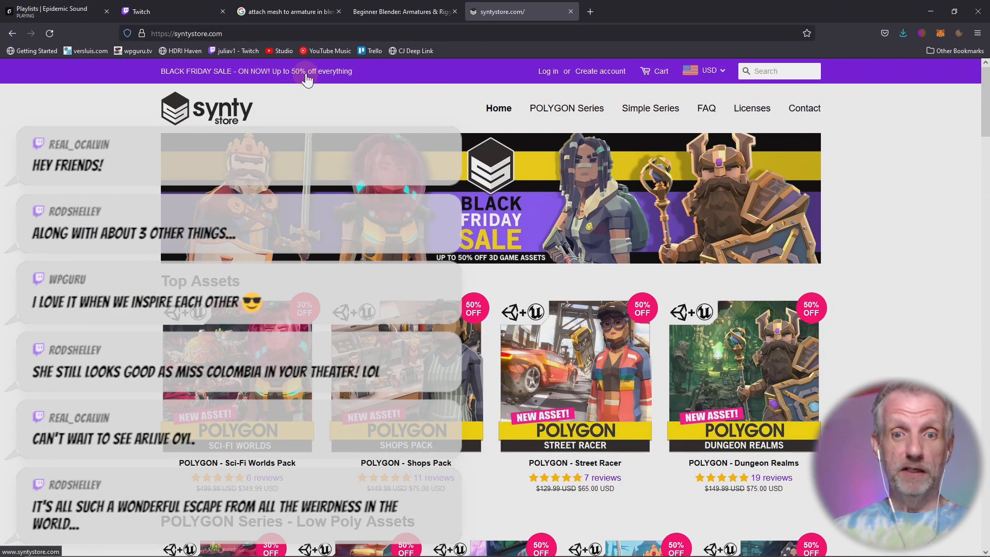
Step: Look through the top assets and the POLYGON series packs on the Synty Store home page
scroll(433, 326, down, 2)
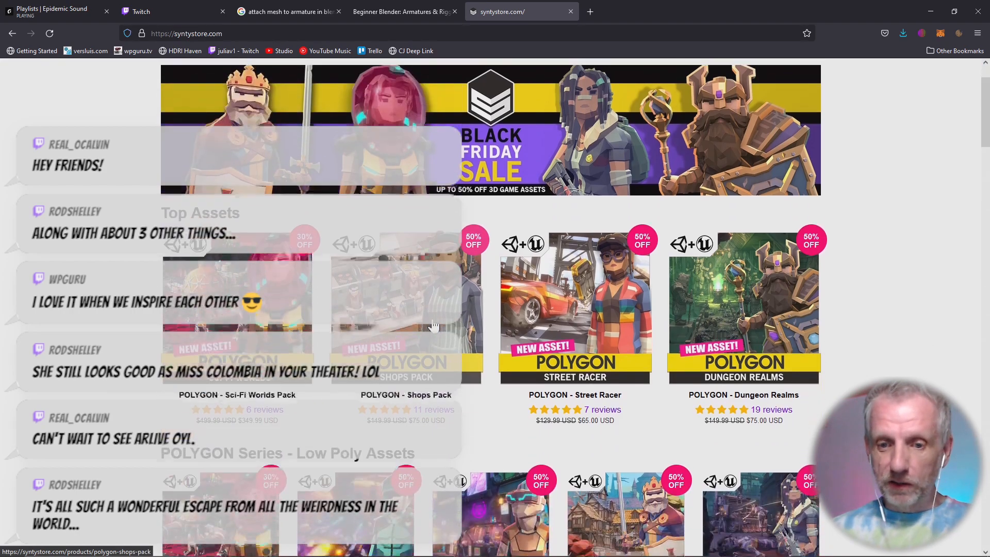
scroll(433, 326, down, 4)
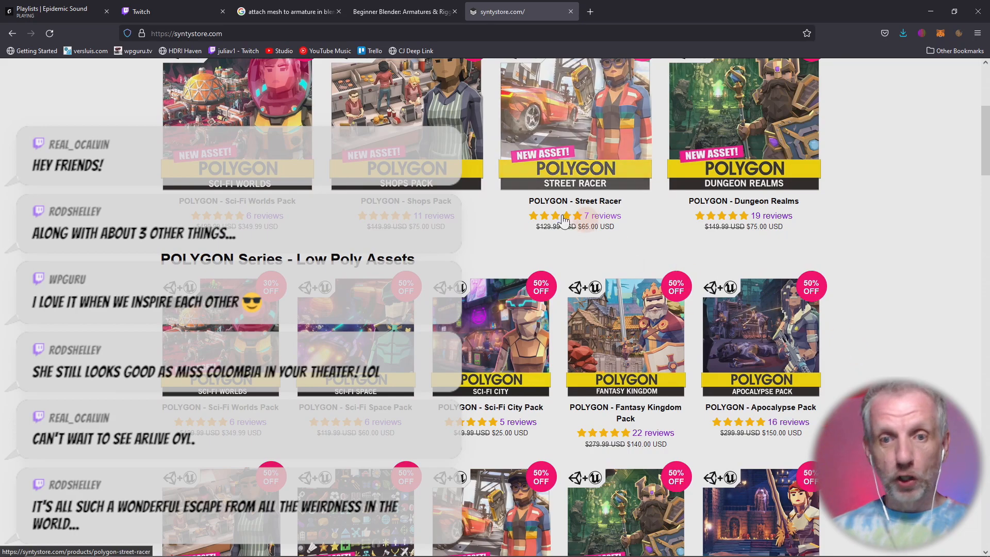
scroll(376, 173, up, 1)
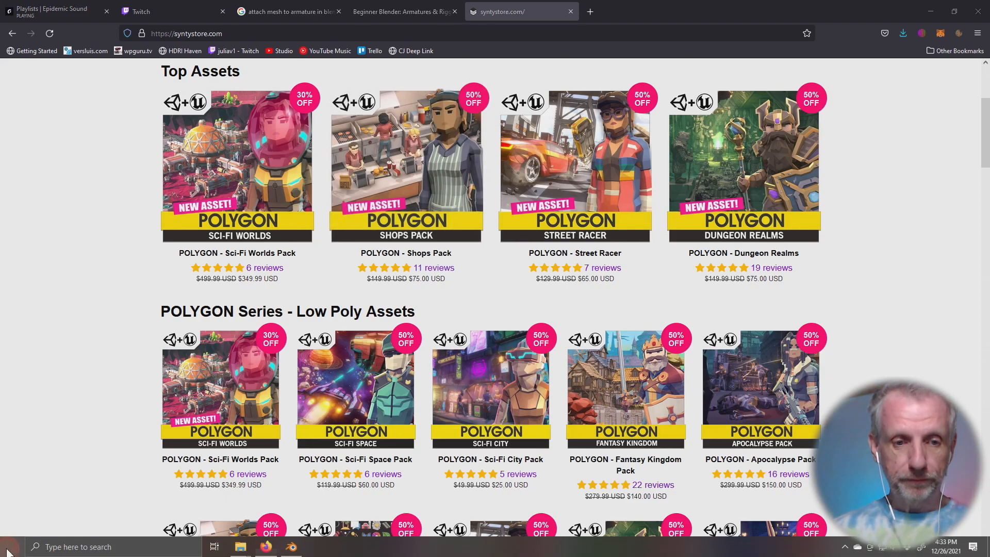
Step: Launch Adobe Photoshop 2022
click(13, 546)
click(191, 250)
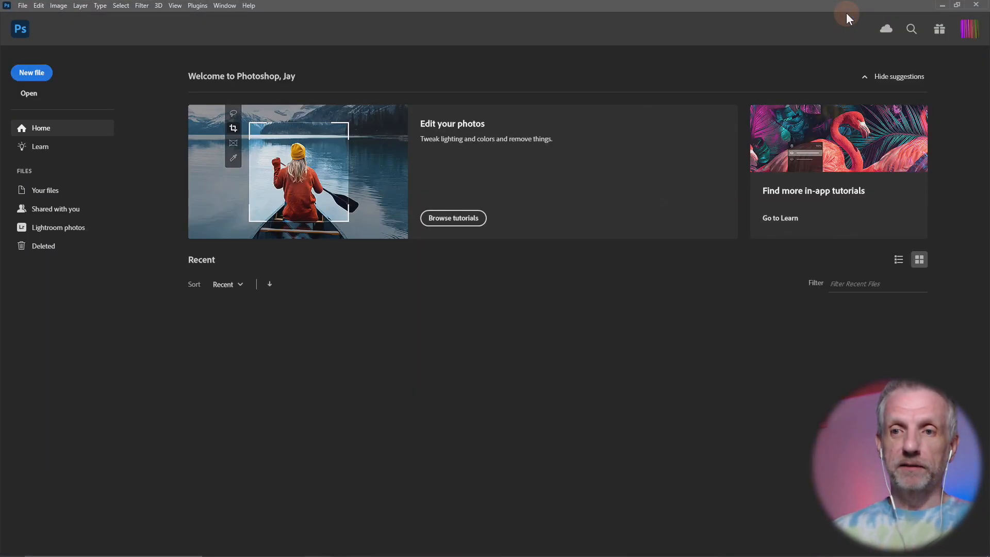
Step: Switch back to Firefox and open the POLYGON - Kids Pack product page from the low poly assets list
key(alt+Tab)
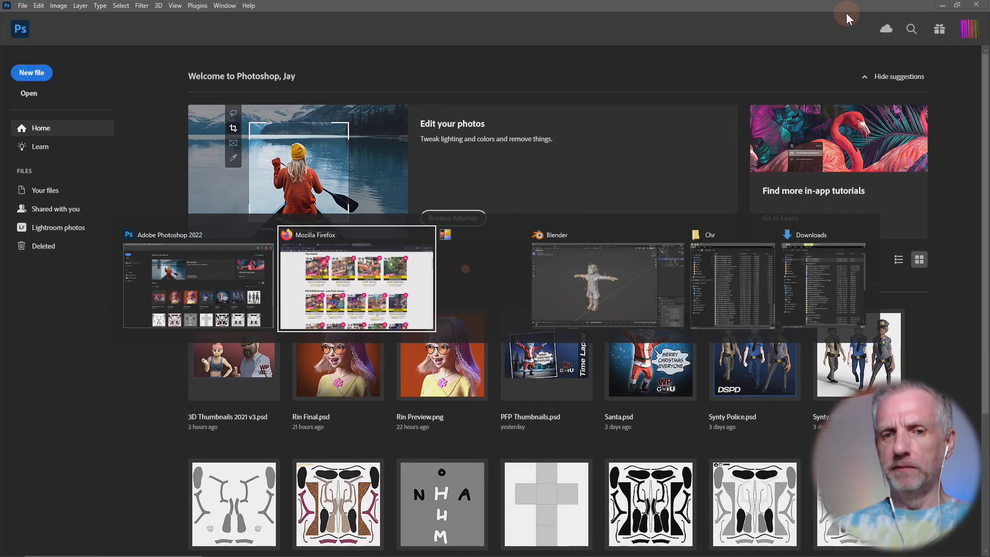
scroll(856, 246, down, 4)
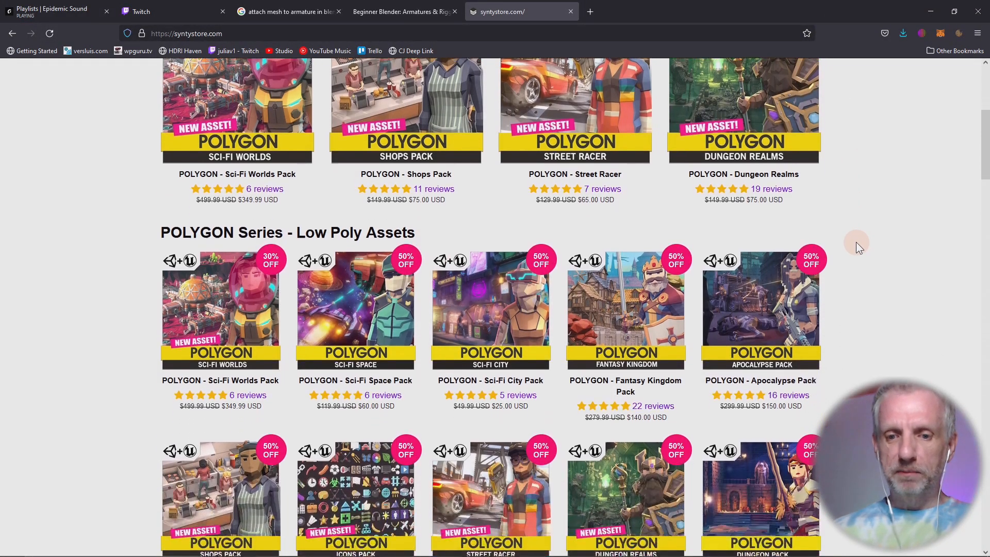
scroll(855, 242, down, 2)
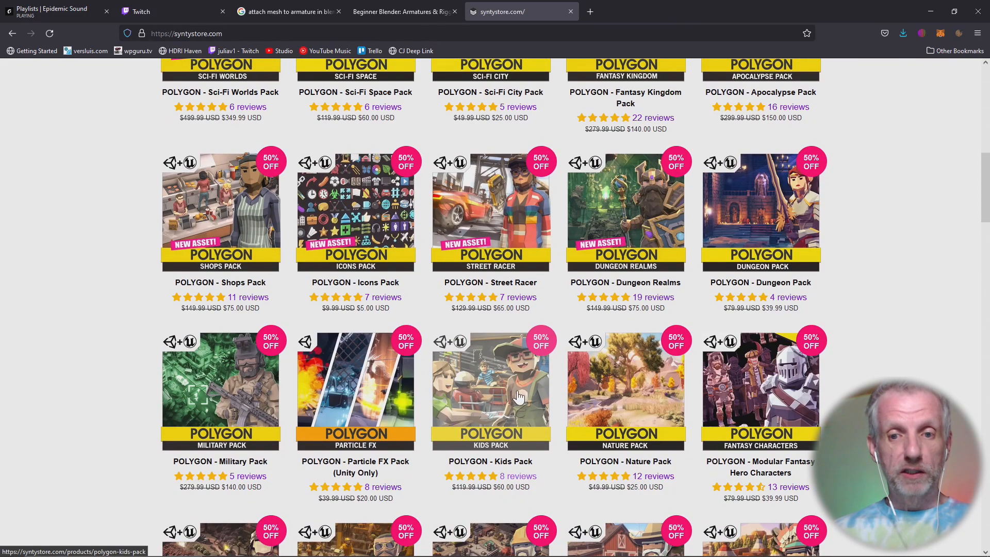
click(504, 393)
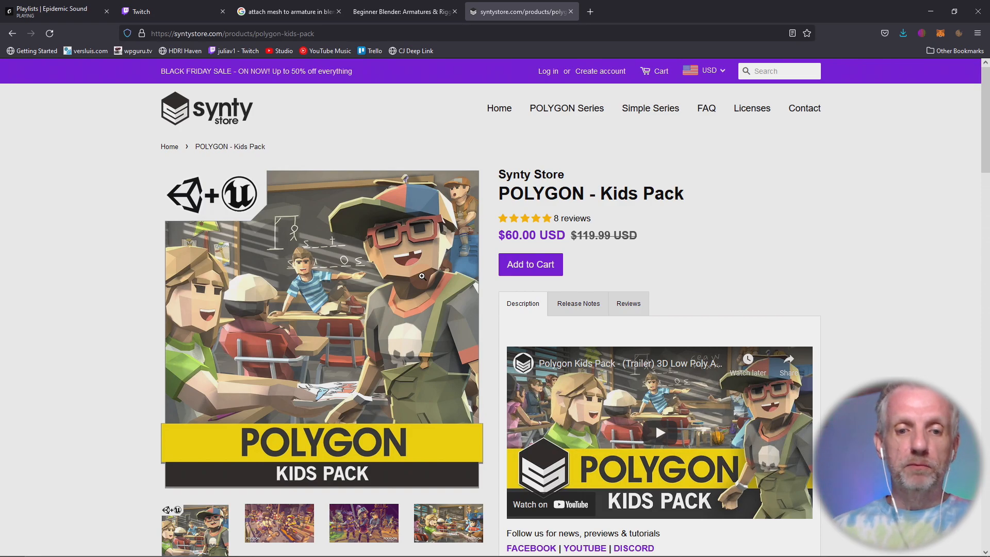
Step: Enlarge the Kids Pack's go-kart street scene and page through the gallery up to the facial expressions and scale difference image
click(288, 531)
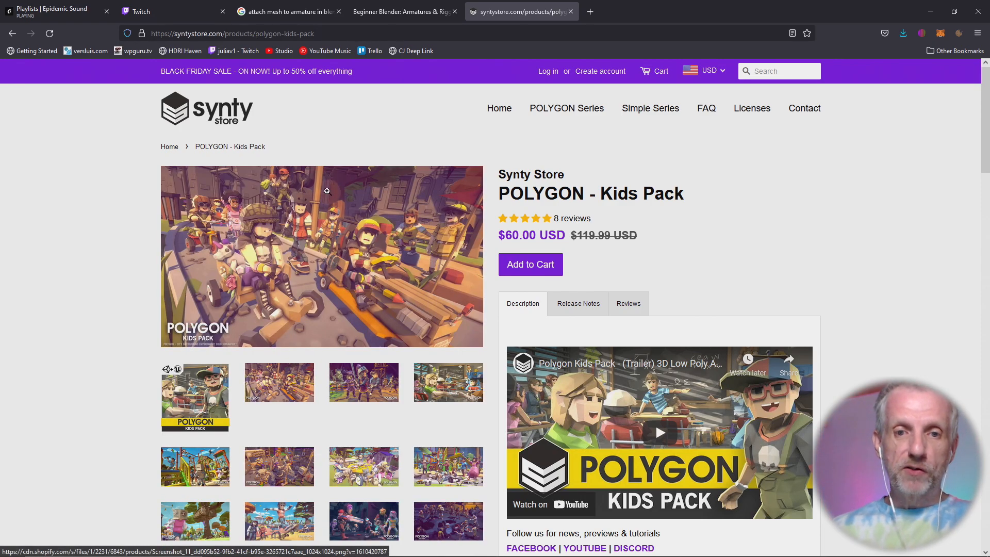
click(327, 190)
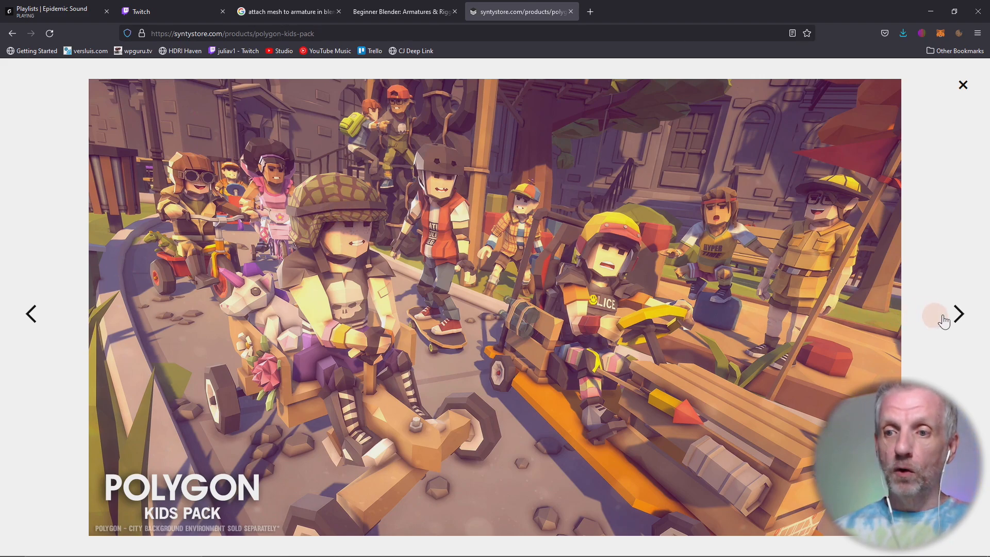
click(959, 317)
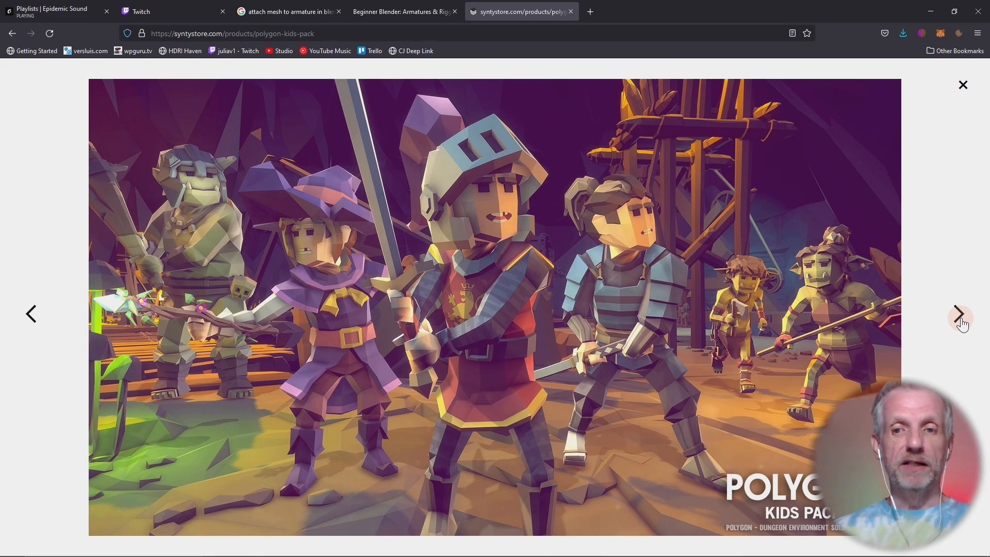
click(959, 317)
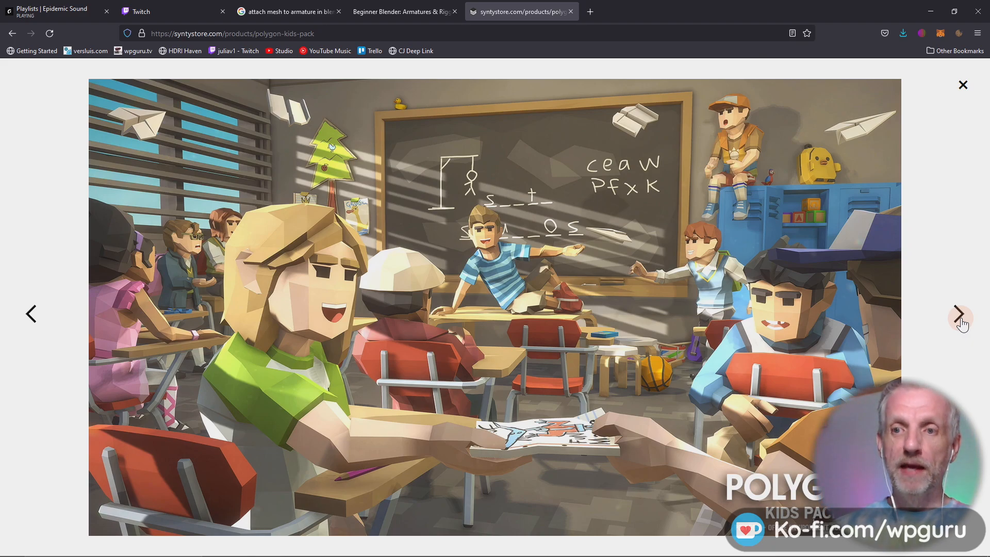
click(961, 322)
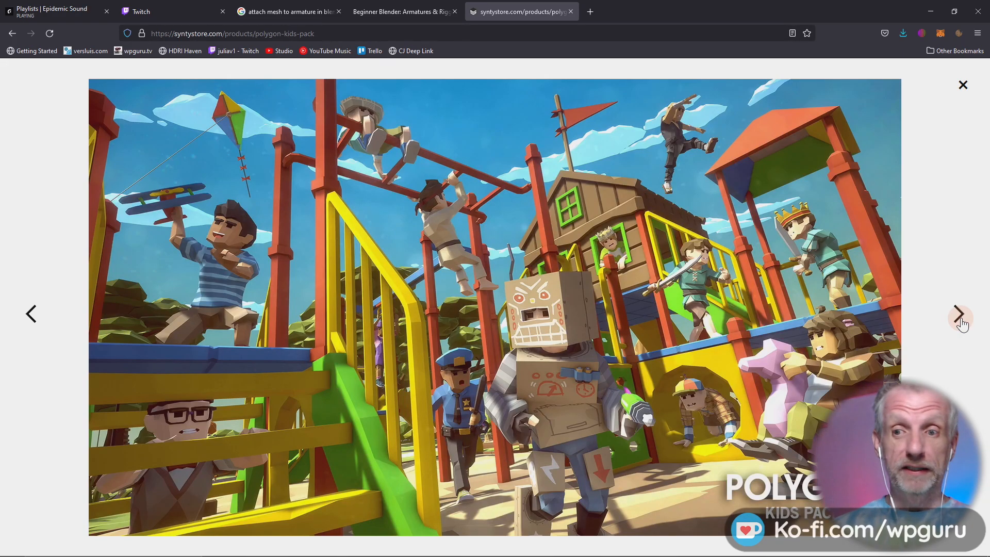
click(959, 318)
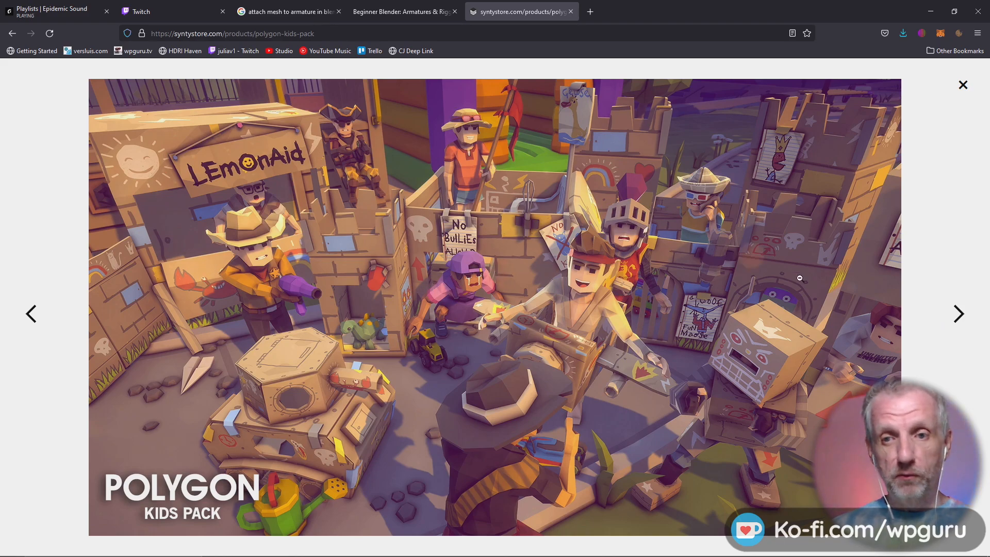
click(963, 319)
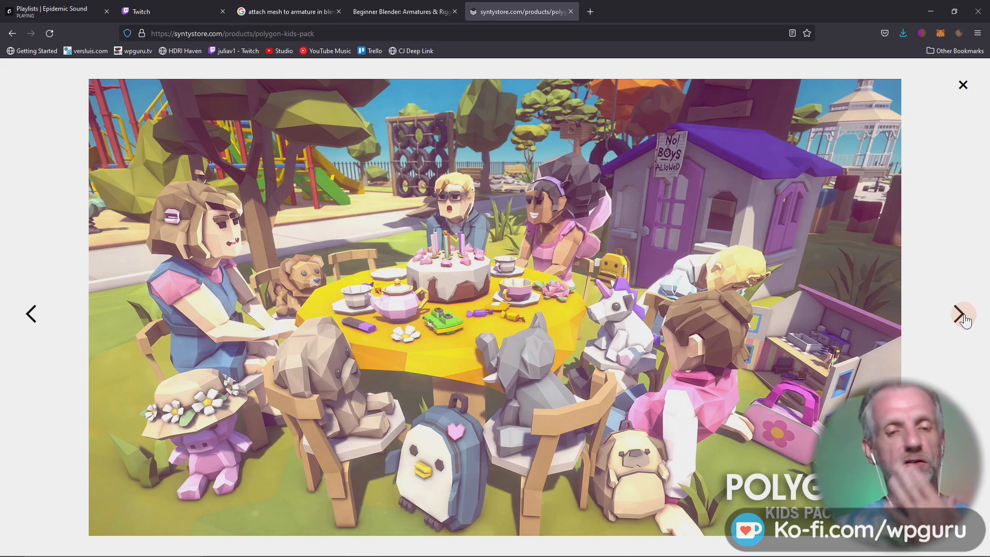
click(963, 316)
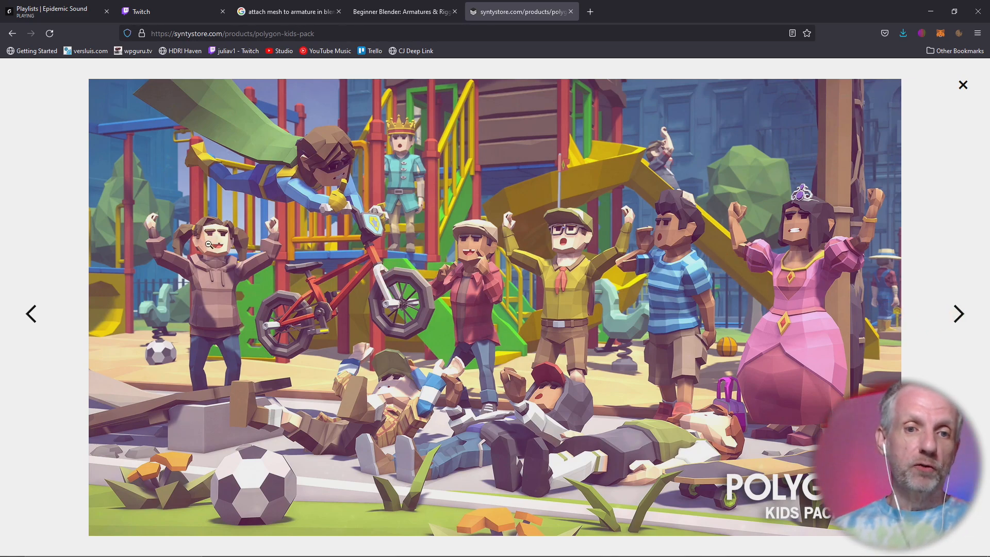
click(958, 314)
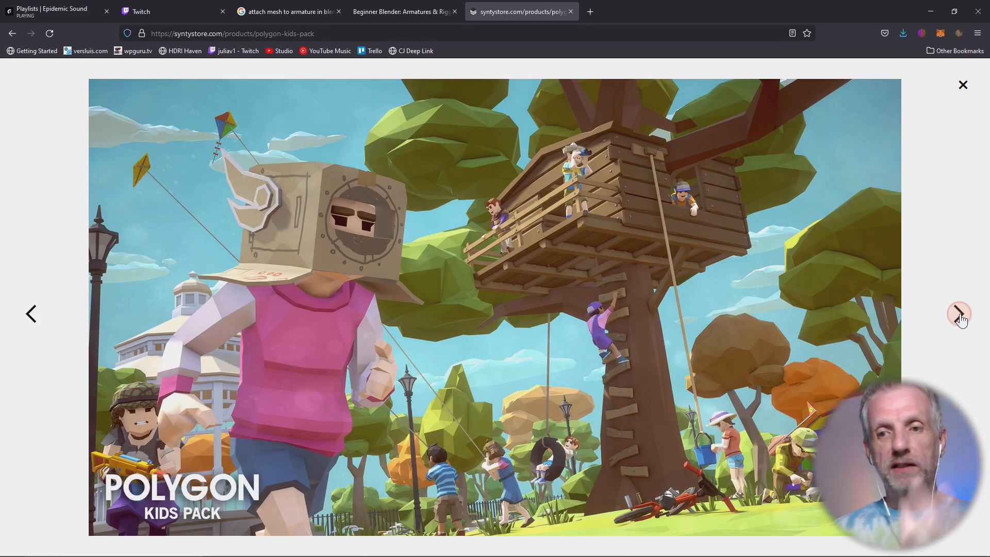
click(958, 314)
click(959, 314)
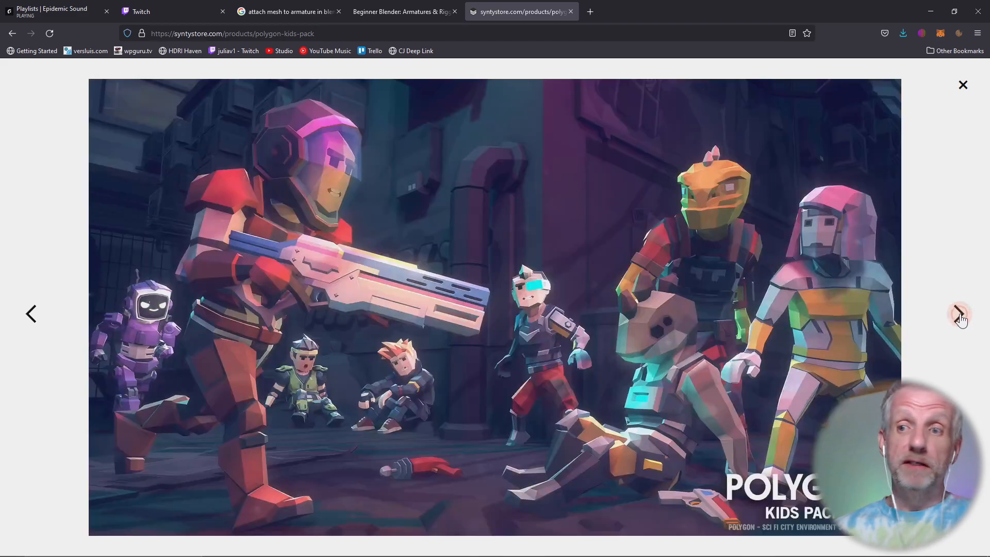
click(959, 315)
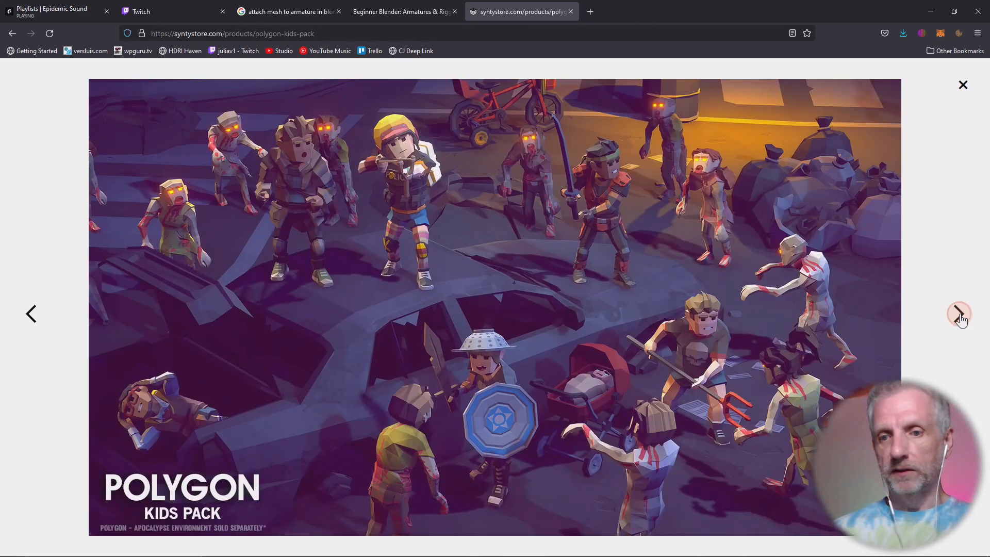
click(958, 314)
click(959, 314)
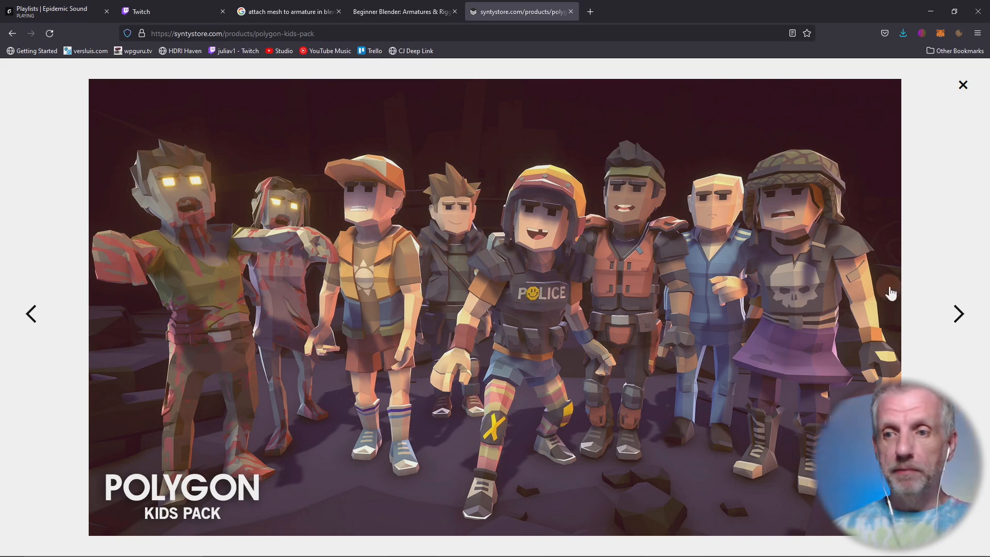
click(957, 313)
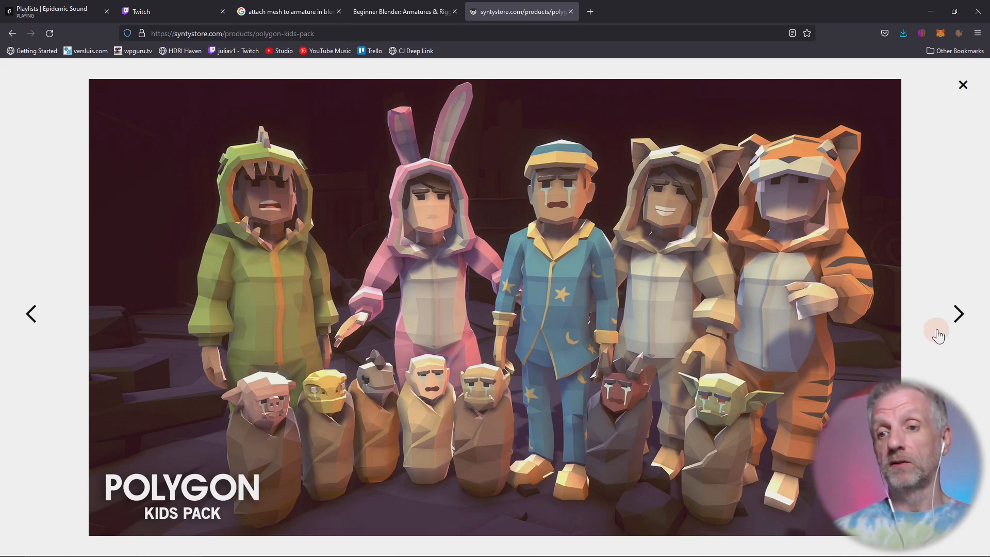
click(960, 313)
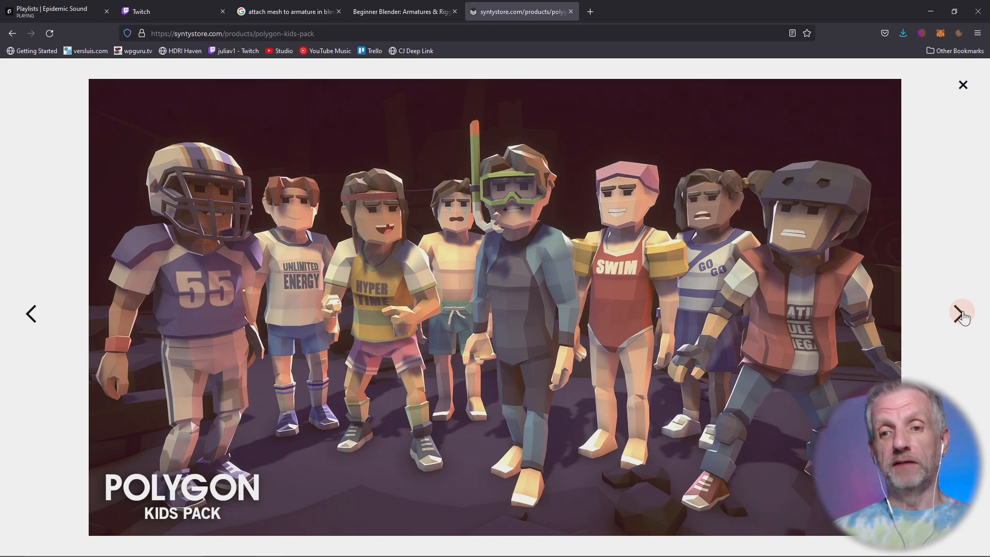
click(960, 315)
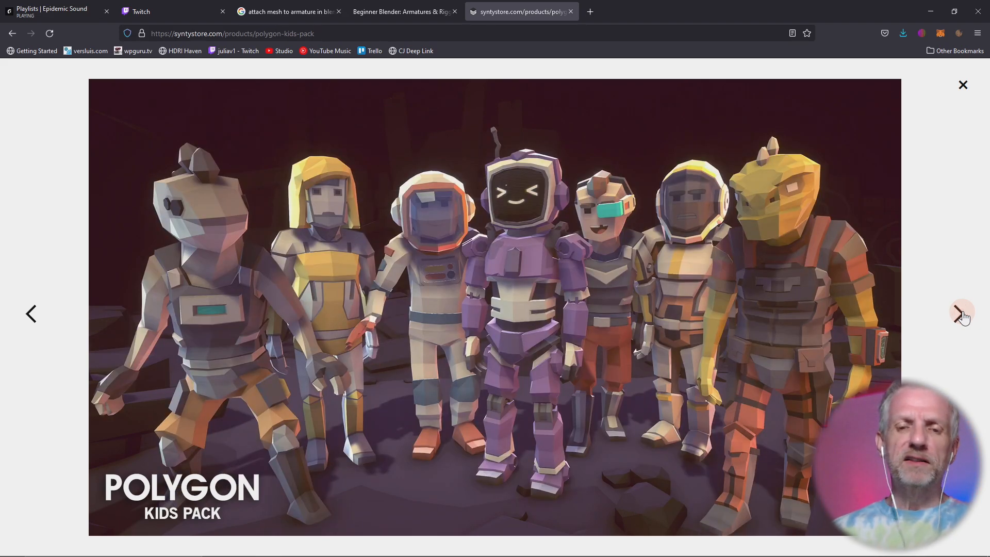
click(959, 314)
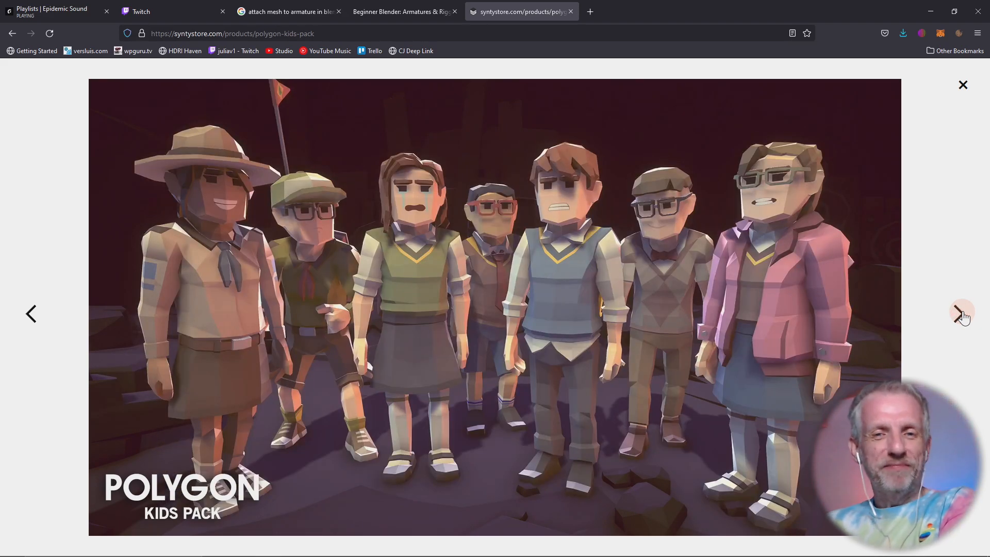
click(960, 314)
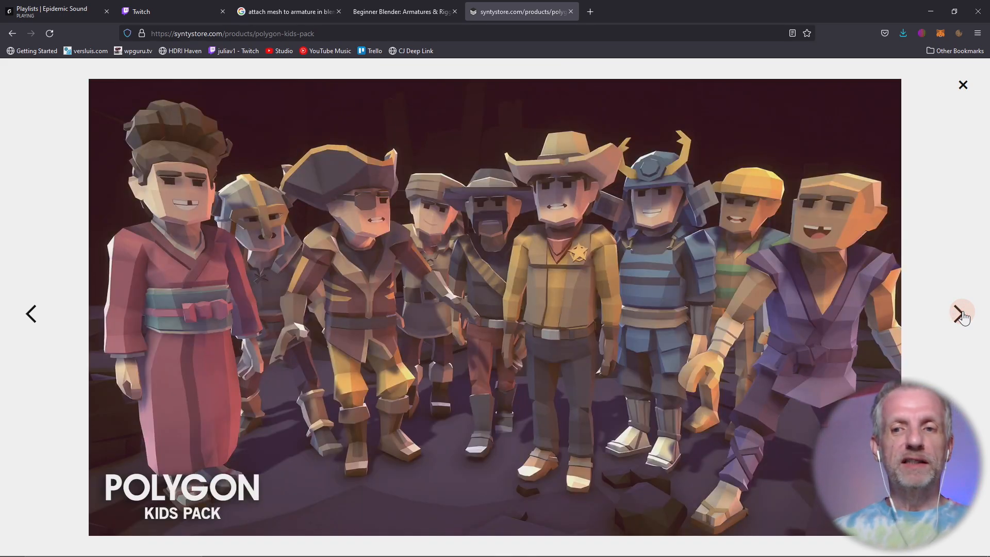
click(960, 314)
click(960, 314)
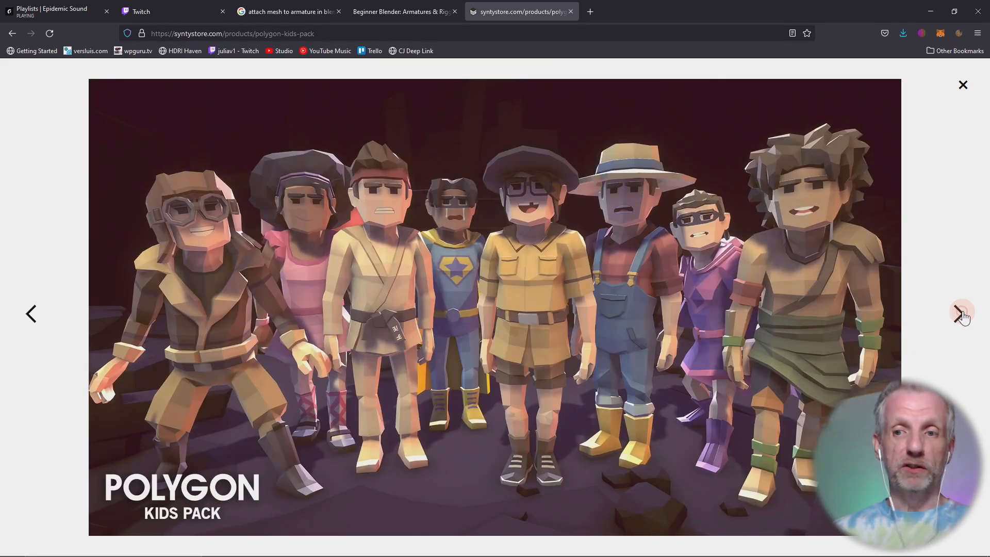
click(960, 314)
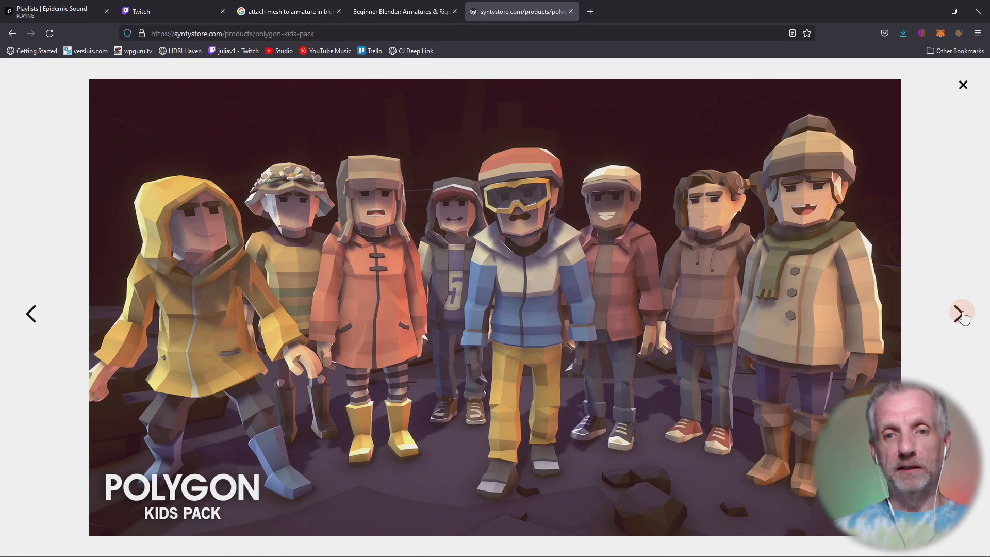
click(960, 315)
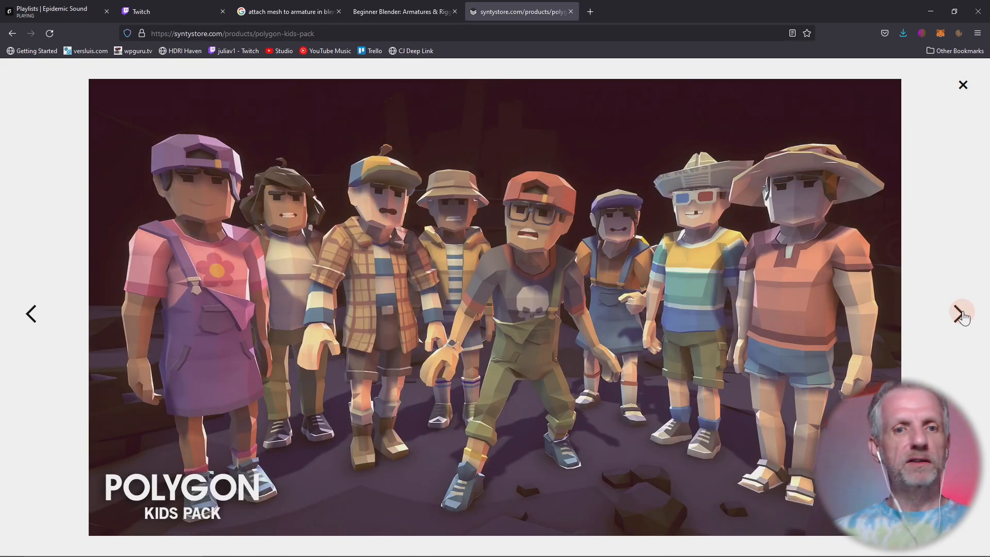
click(959, 315)
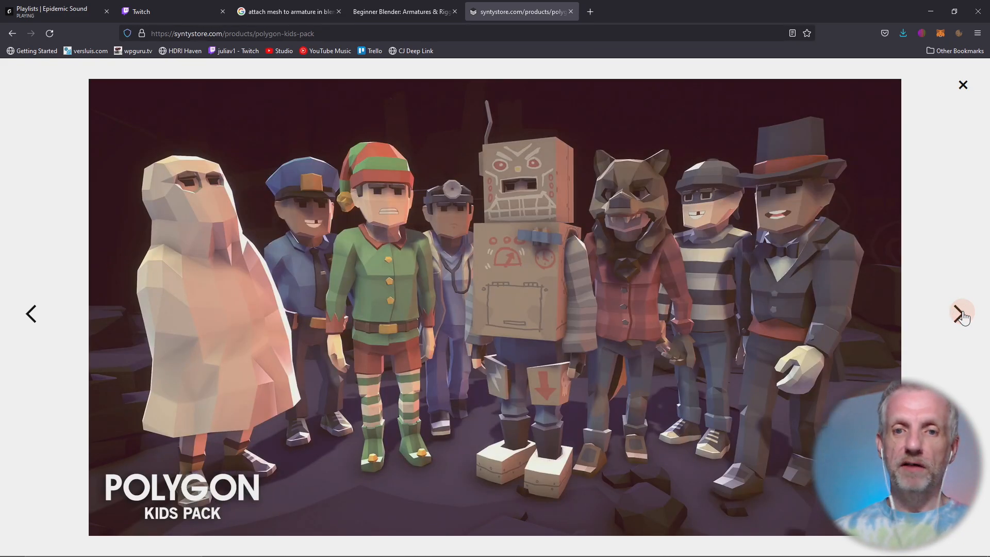
click(960, 314)
click(960, 315)
click(959, 315)
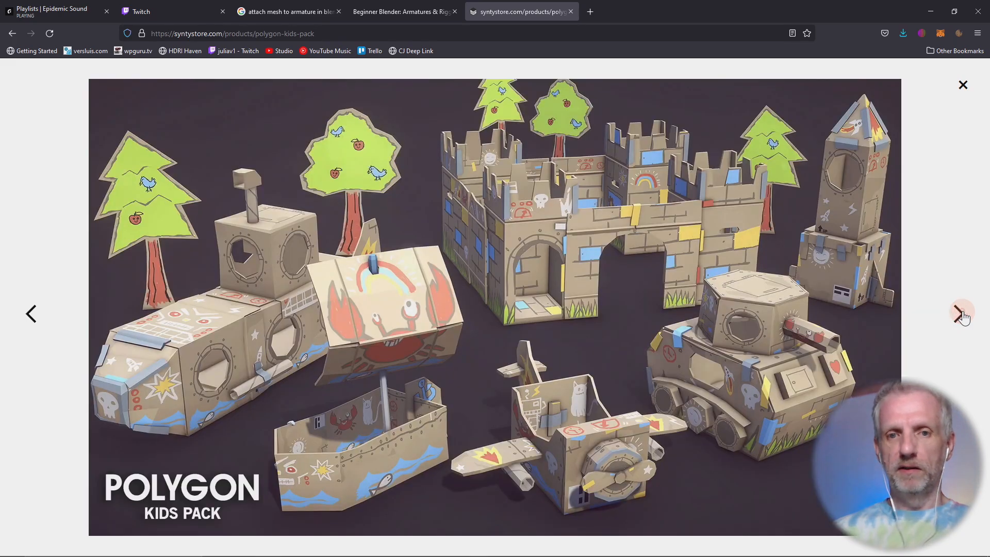
click(959, 315)
click(959, 315)
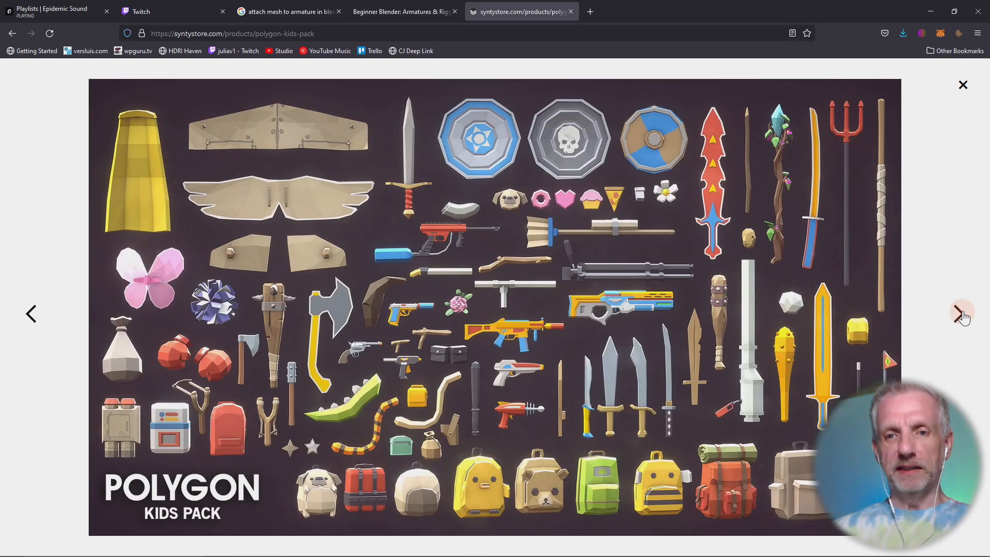
click(960, 315)
click(960, 315)
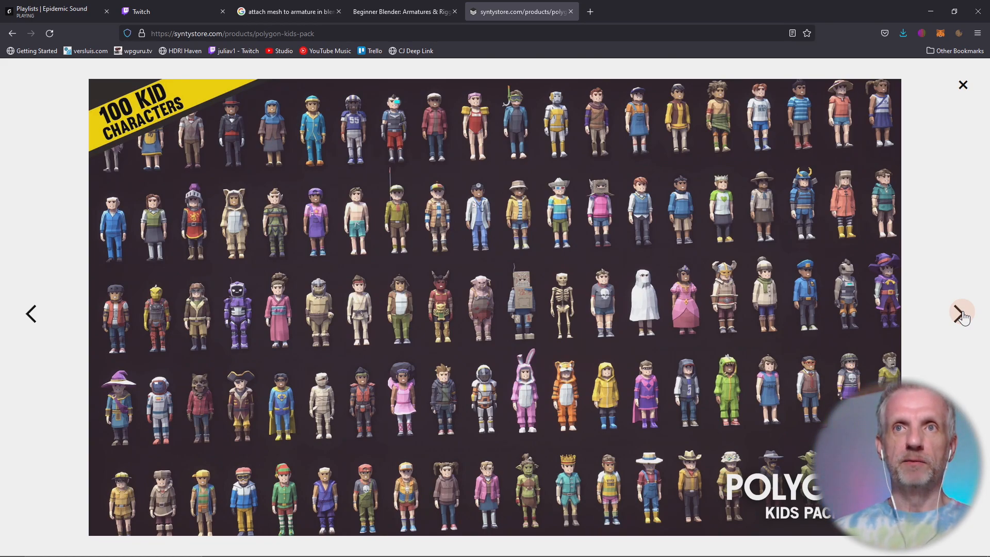
click(960, 314)
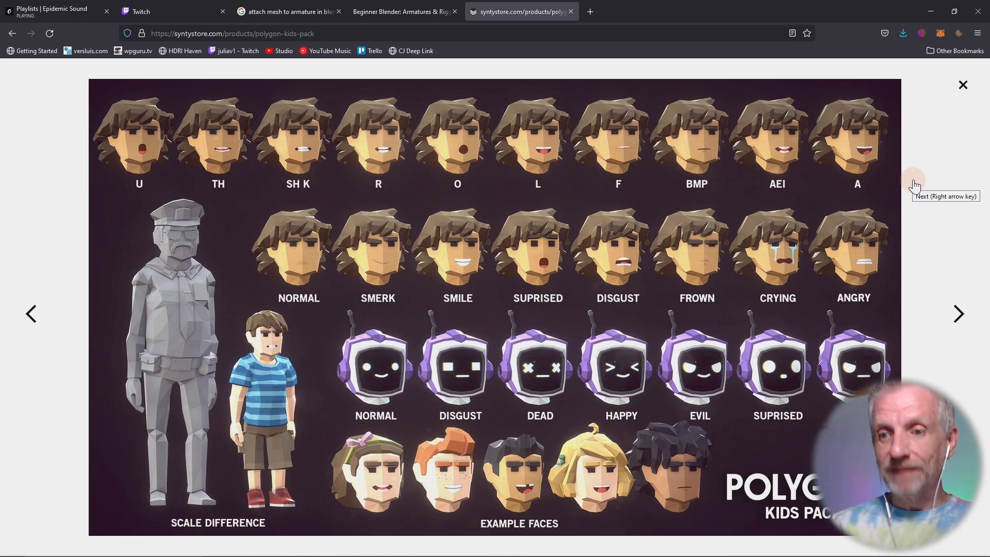
Step: Minimise the browser to return to Photoshop and open the recent file 3D Thumbnails 2021 v3.psd
click(928, 11)
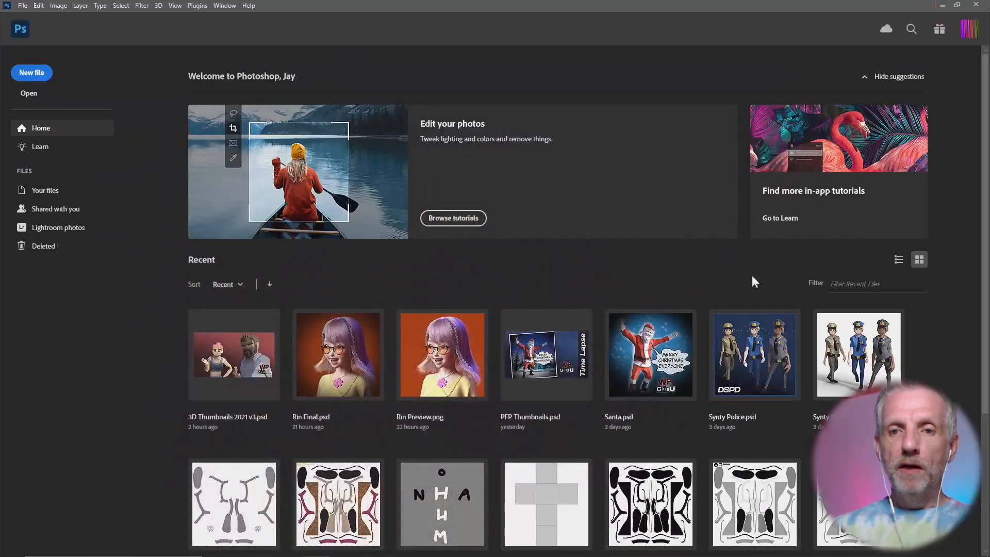
click(235, 364)
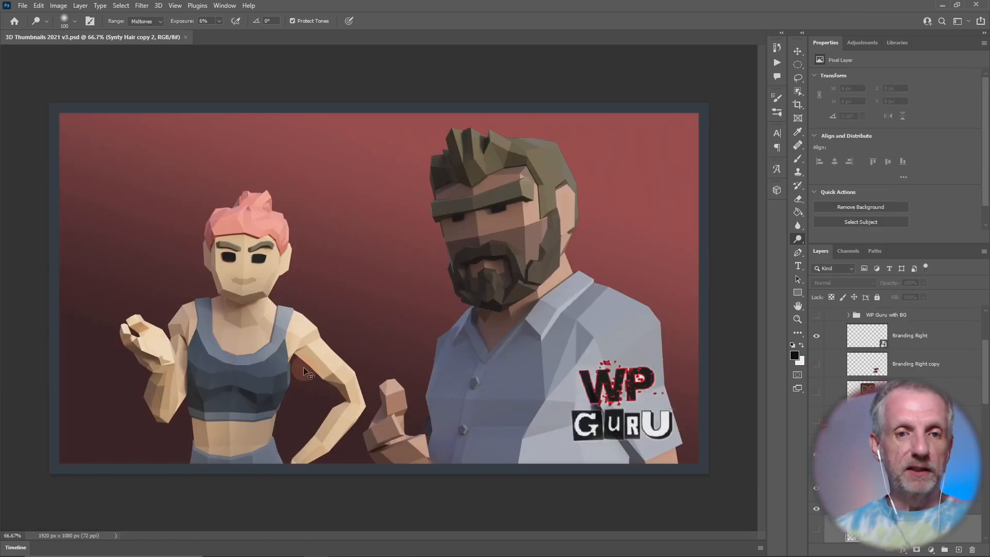
Step: Show the Synty Hair copy 2 layer in the Images group, switching its visibility repeatedly to compare the woman's facial expressions
alt+scroll(304, 367, up, 1)
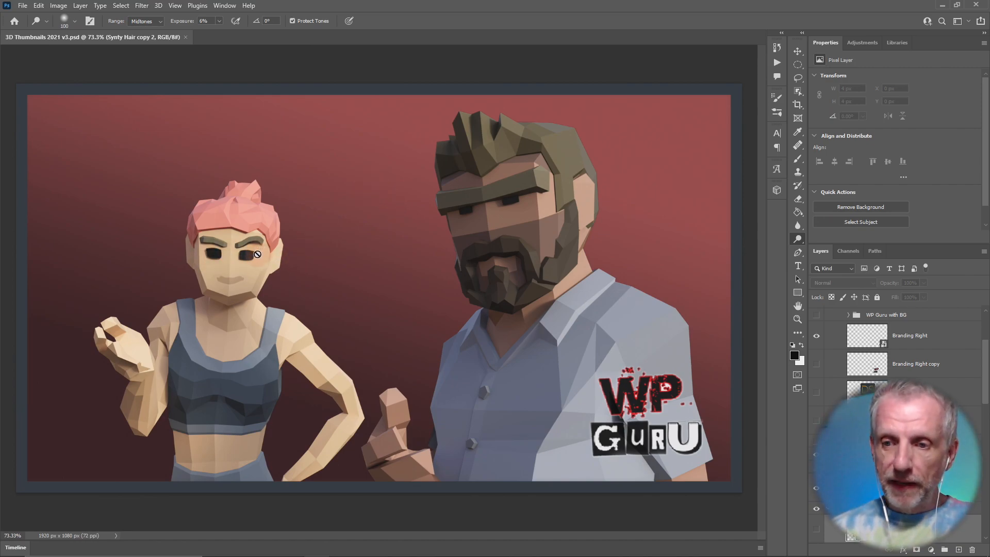
scroll(910, 379, down, 5)
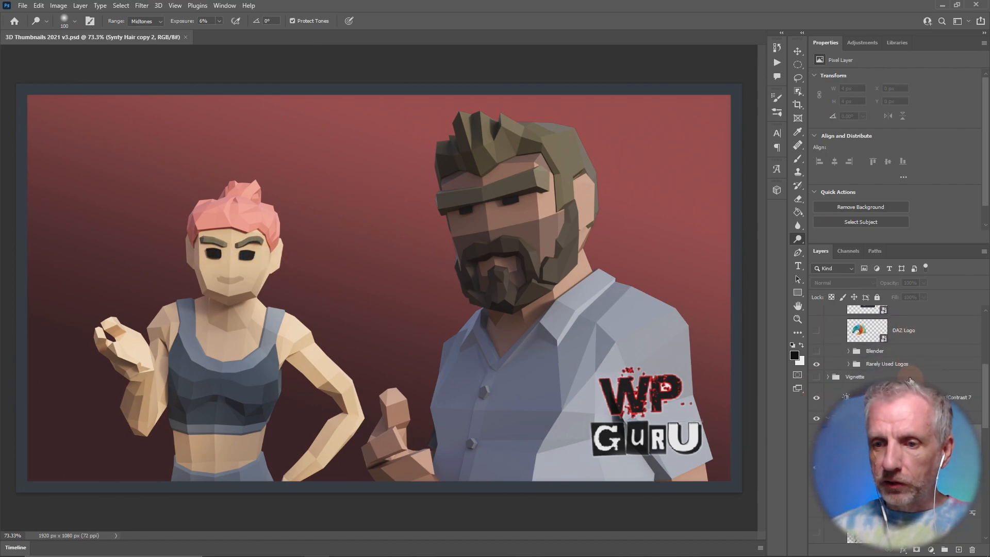
scroll(909, 380, up, 1)
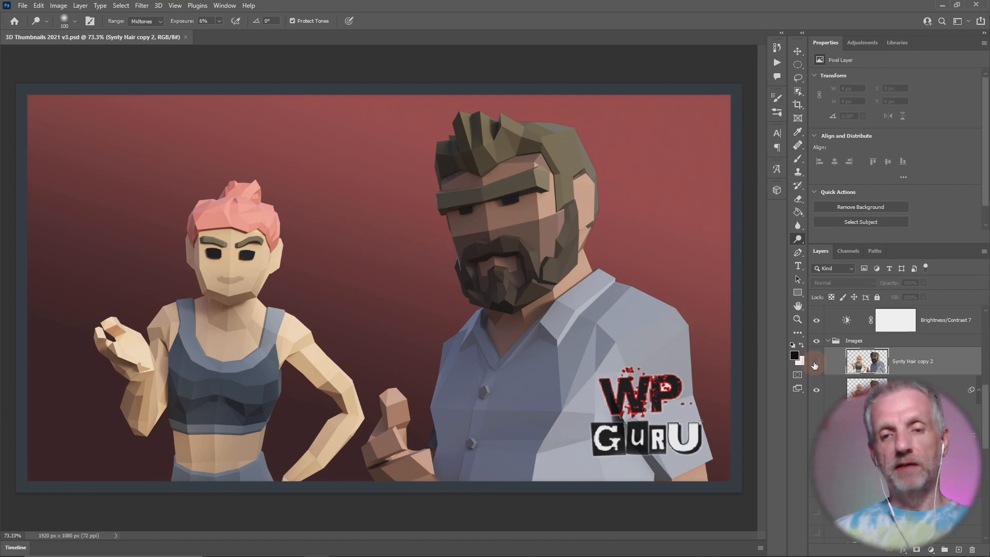
click(816, 364)
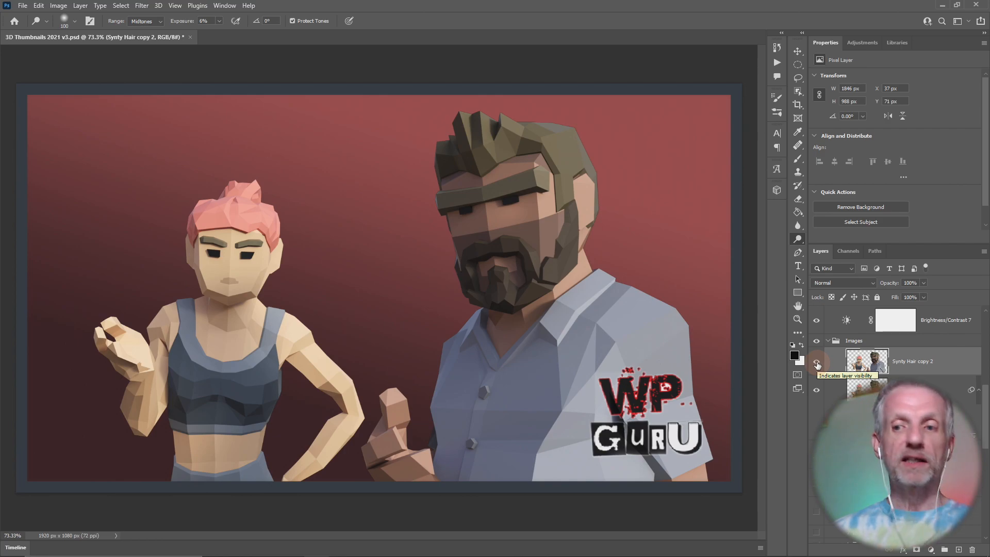
click(817, 364)
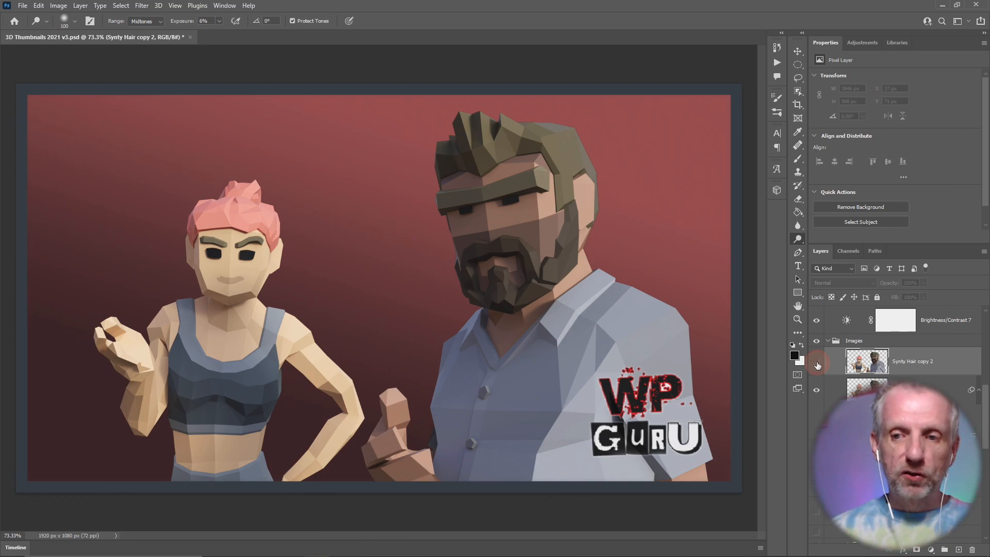
click(816, 364)
click(817, 364)
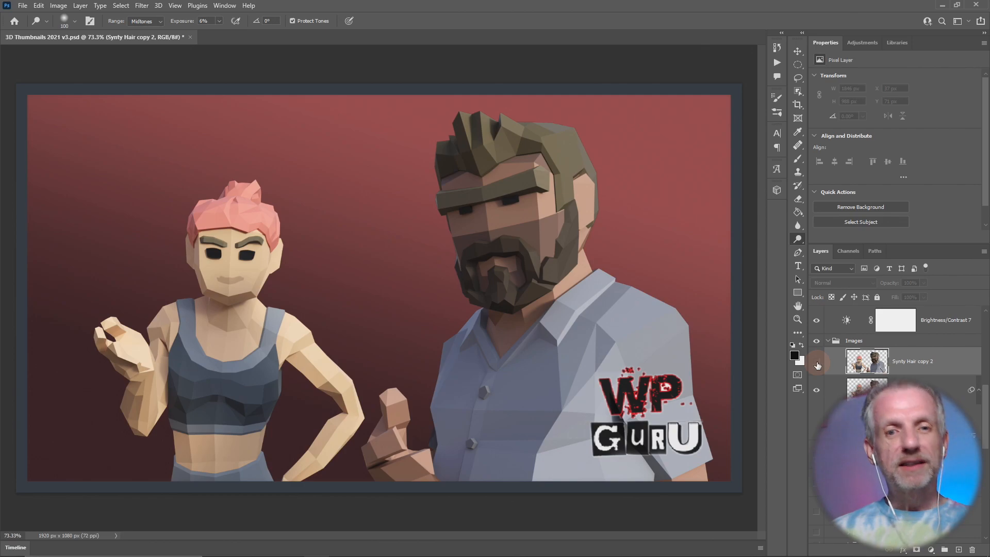
click(817, 364)
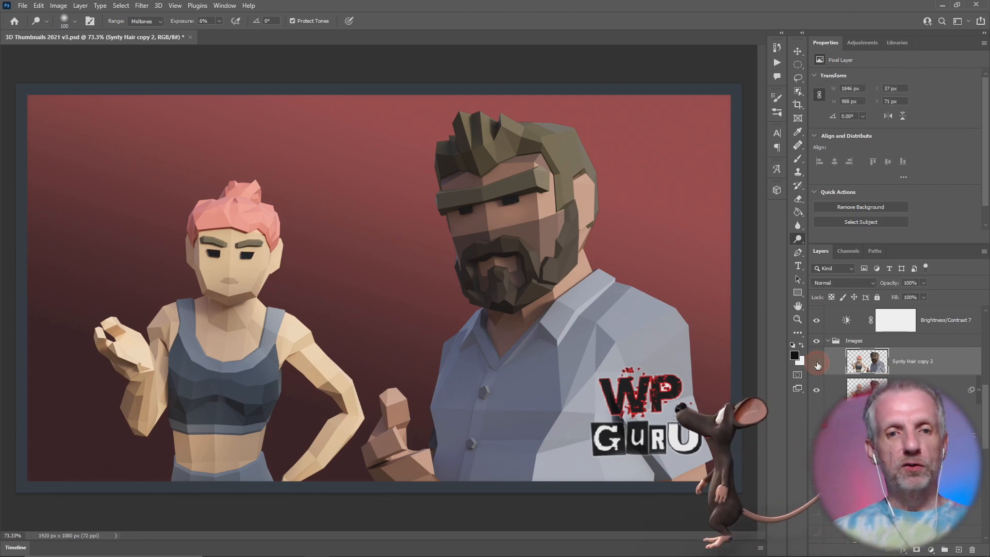
click(817, 364)
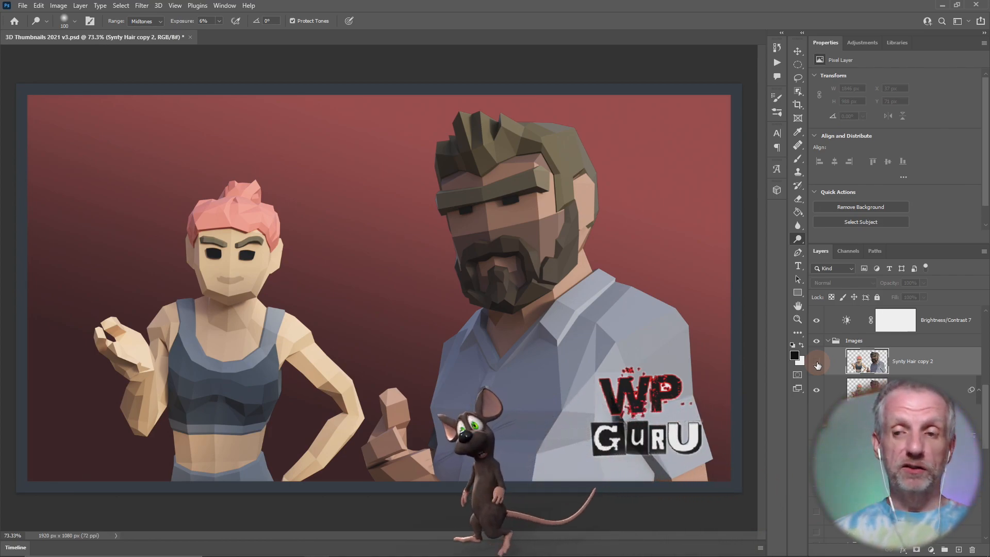
click(816, 364)
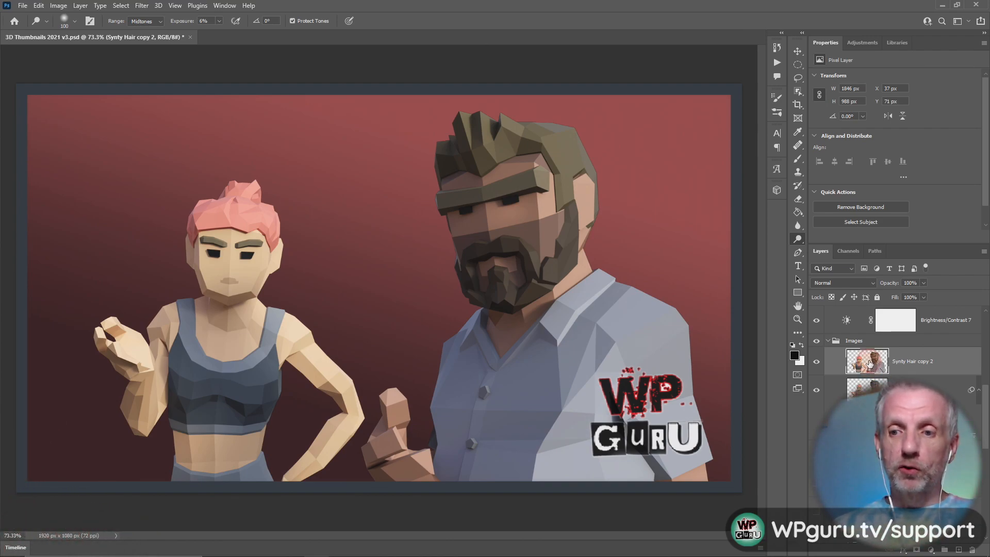
Step: Duplicate the Synty Hair copy 2 layer directly beneath the original and hide the duplicate
alt+drag(871, 371, 870, 372)
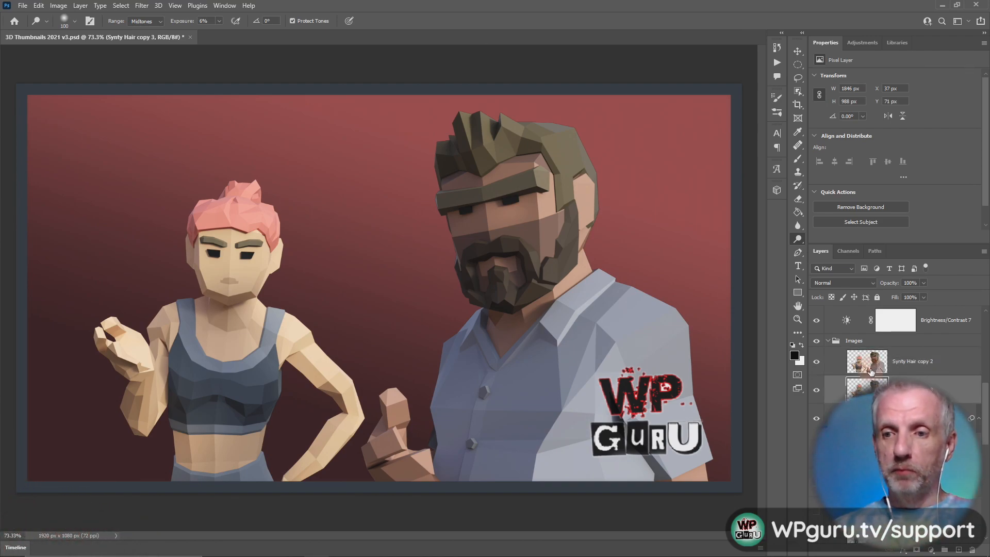
click(815, 391)
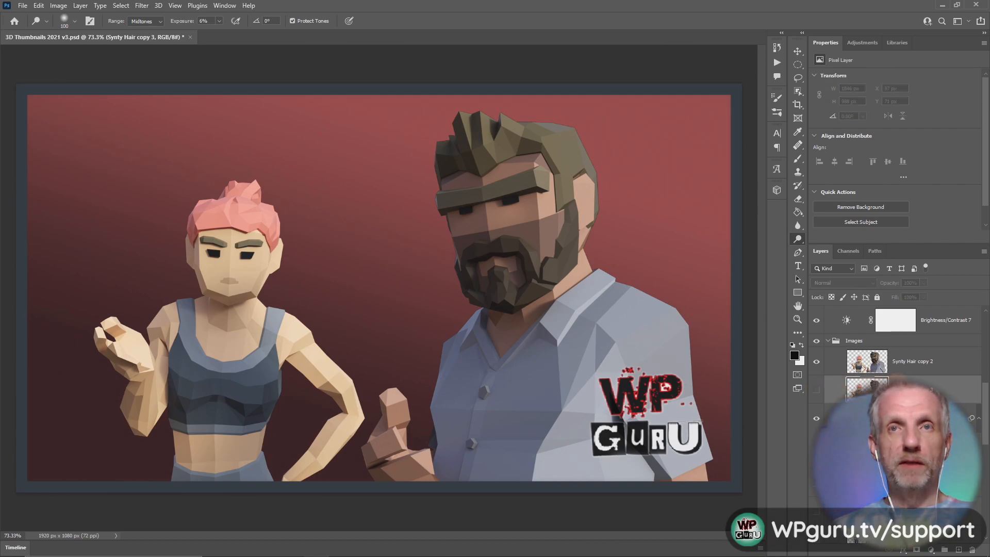
Step: Convert the Synty Hair copy 2 layer to a Smart Object
click(877, 367)
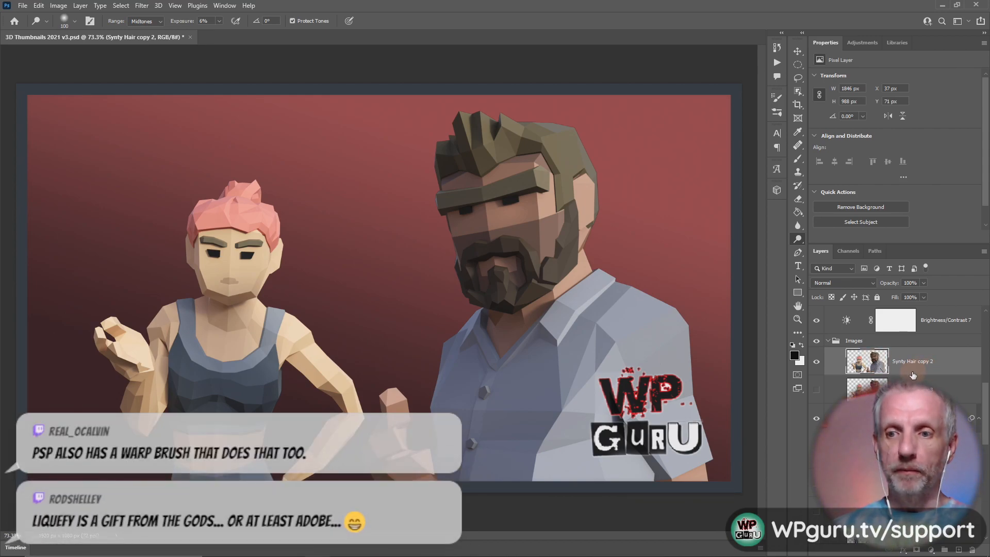
right_click(908, 371)
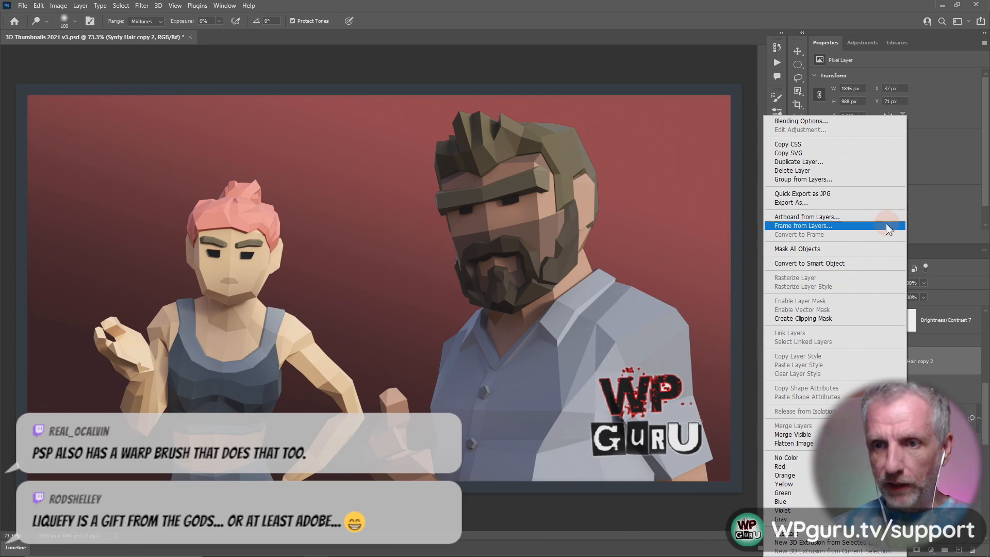
click(886, 261)
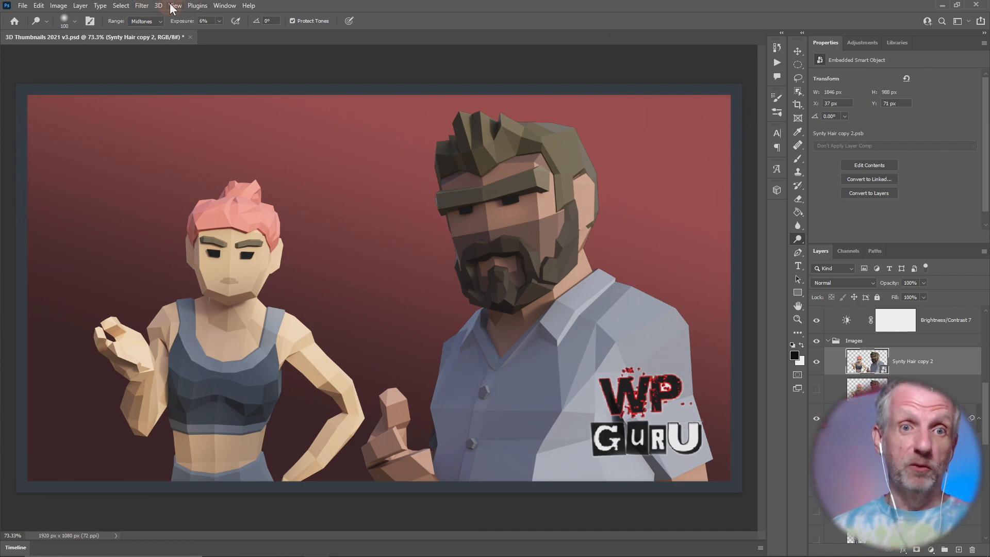
Step: Open the Liquify filter for the smart object and push the woman's mouth corners up into a smile with a size 45 warp brush
click(144, 6)
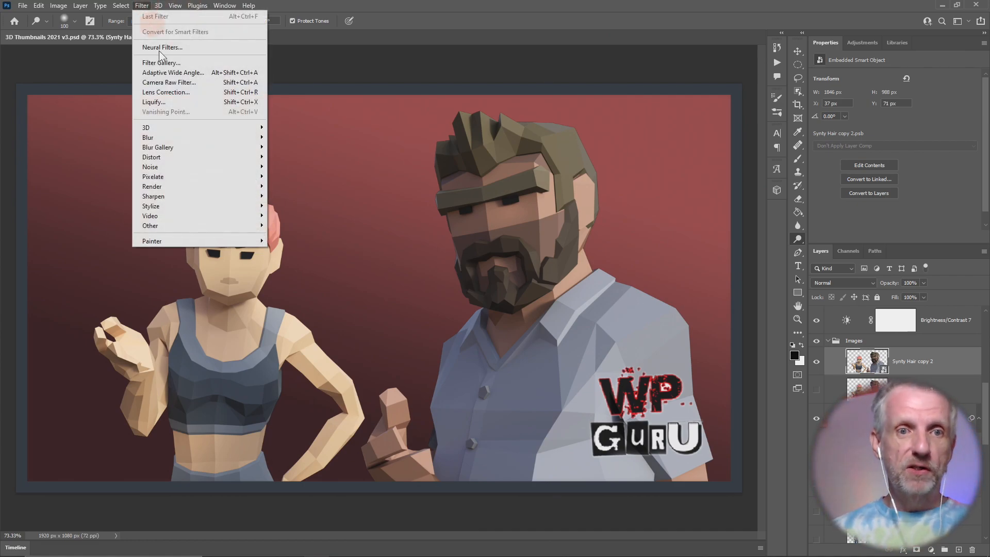
click(177, 98)
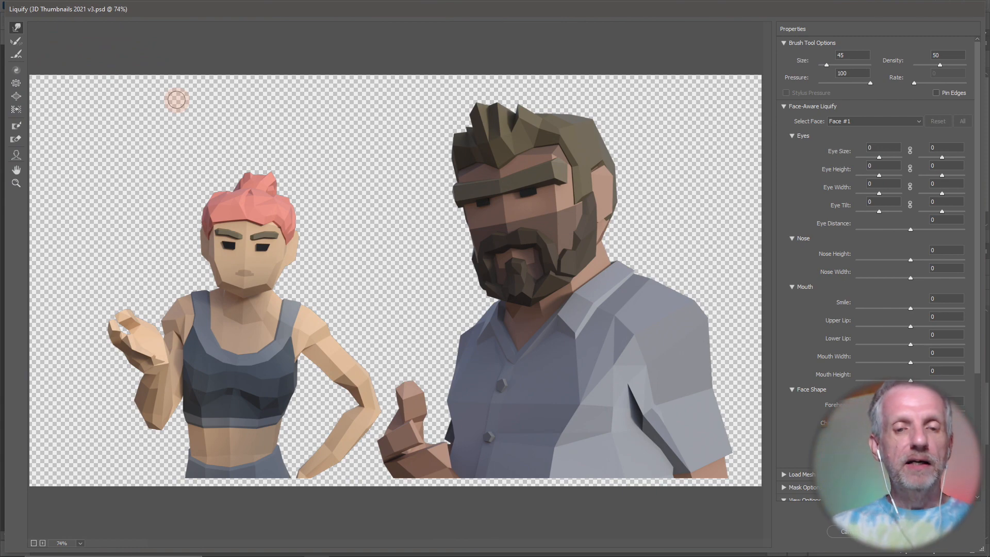
key(ctrl+plus)
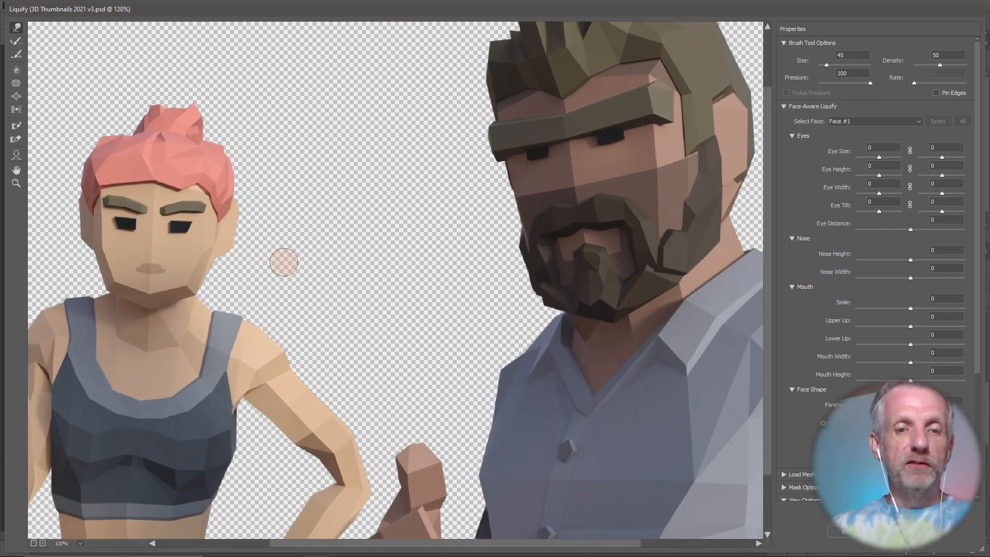
key(ctrl+plus)
drag(243, 266, 442, 276)
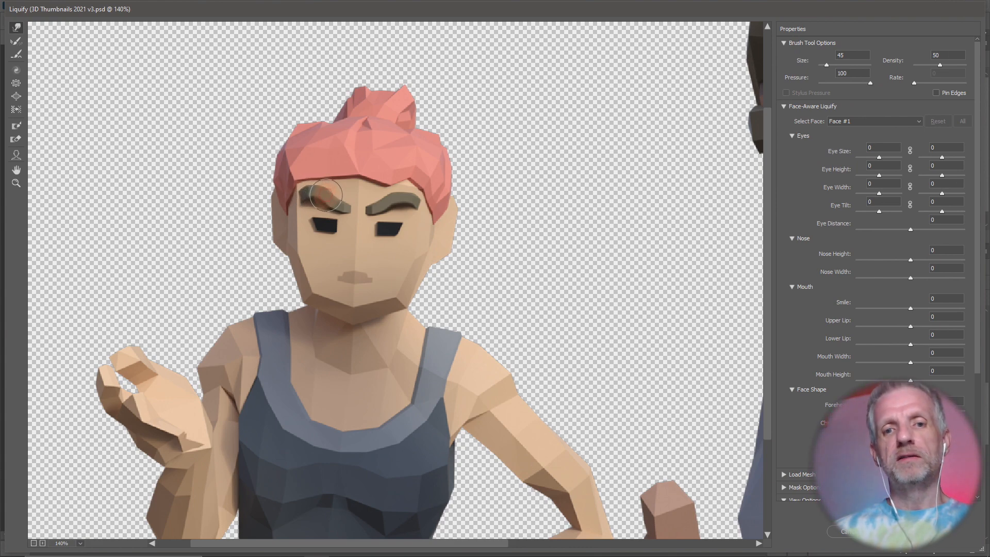
key(ctrl+space)
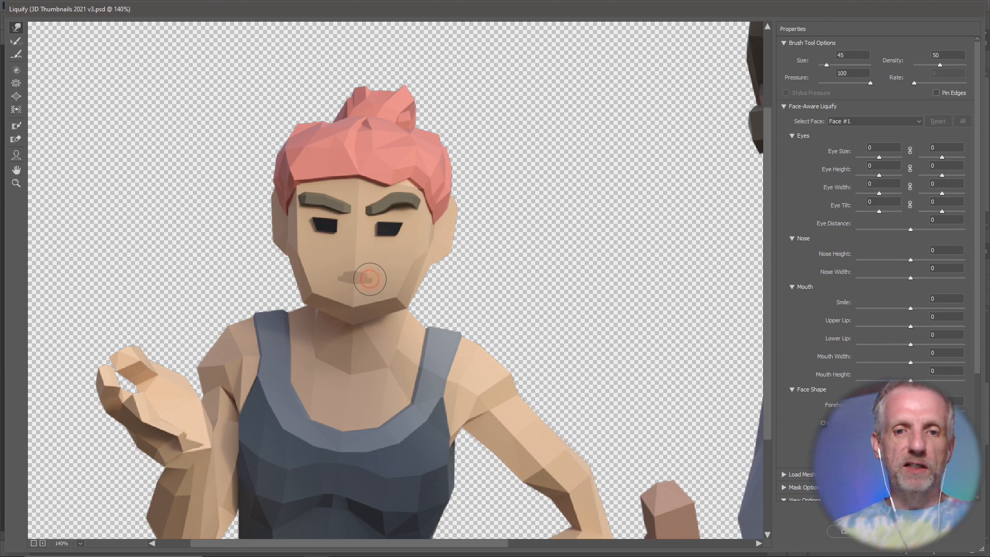
mouse_move(369, 279)
mouse_down()
mouse_move(335, 275)
mouse_move(375, 272)
mouse_move(342, 275)
mouse_move(405, 291)
mouse_move(379, 274)
mouse_up()
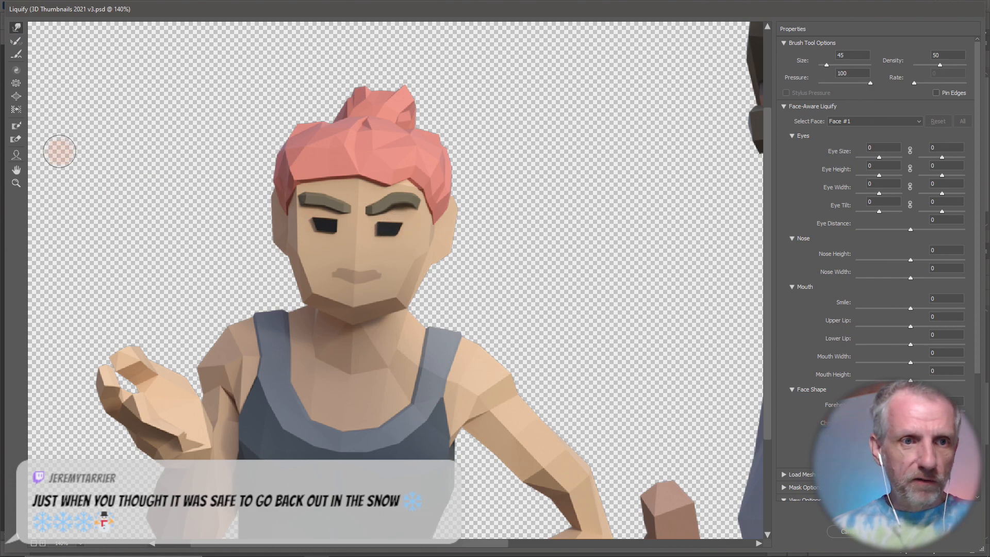
Step: Enlarge both of the woman's eyes with the Bloat tool, using a smaller brush
click(16, 96)
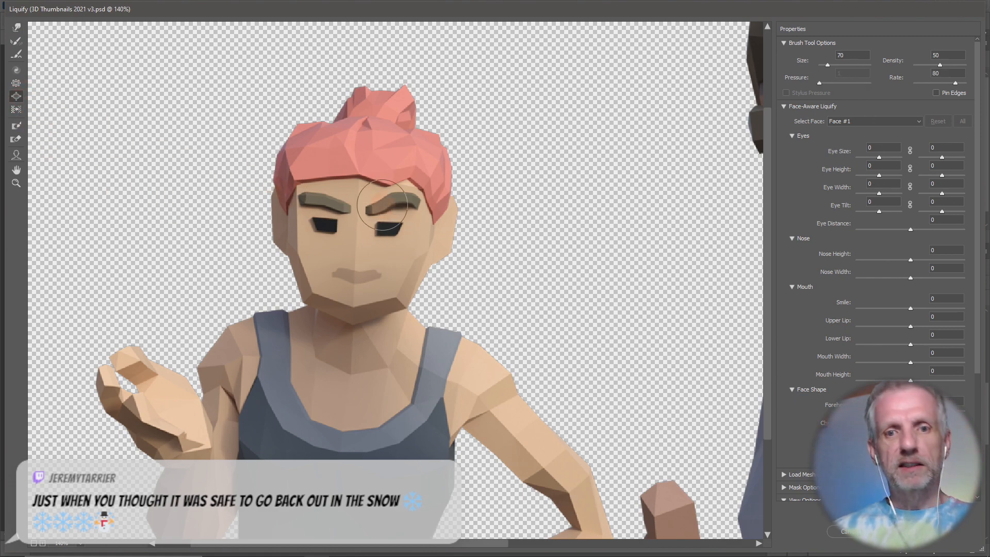
key(bracketleft)
key(bracketleft)
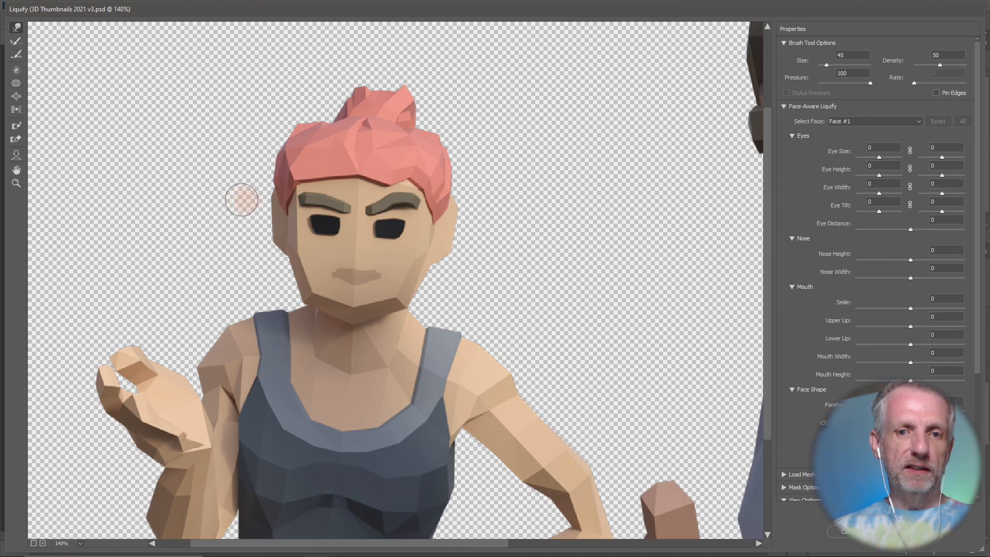
Step: Refine the woman's smile with the Forward Warp tool and apply the Liquify filter
mouse_move(311, 269)
mouse_down()
mouse_move(343, 261)
mouse_move(336, 272)
mouse_move(378, 272)
mouse_up()
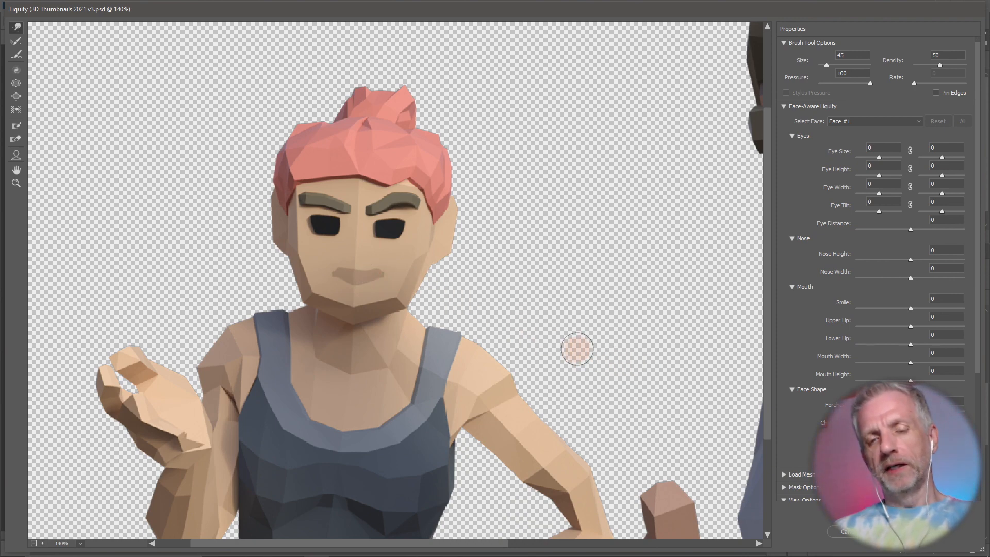
alt+scroll(576, 349, down, 3)
alt+scroll(576, 349, down, 2)
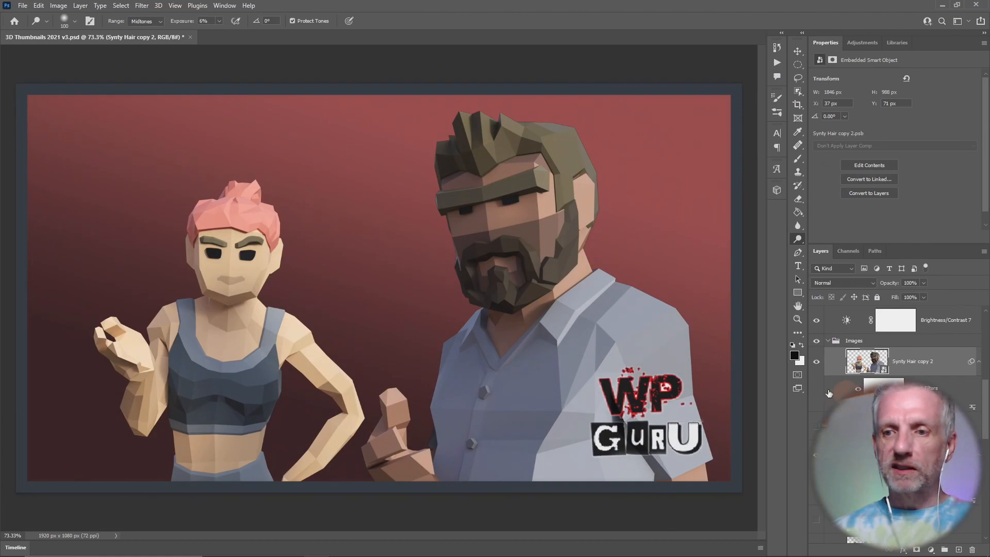
Step: Compare the woman's face before and after the Liquify edit by hiding and showing the Synty Hair copy 2 layer
click(815, 364)
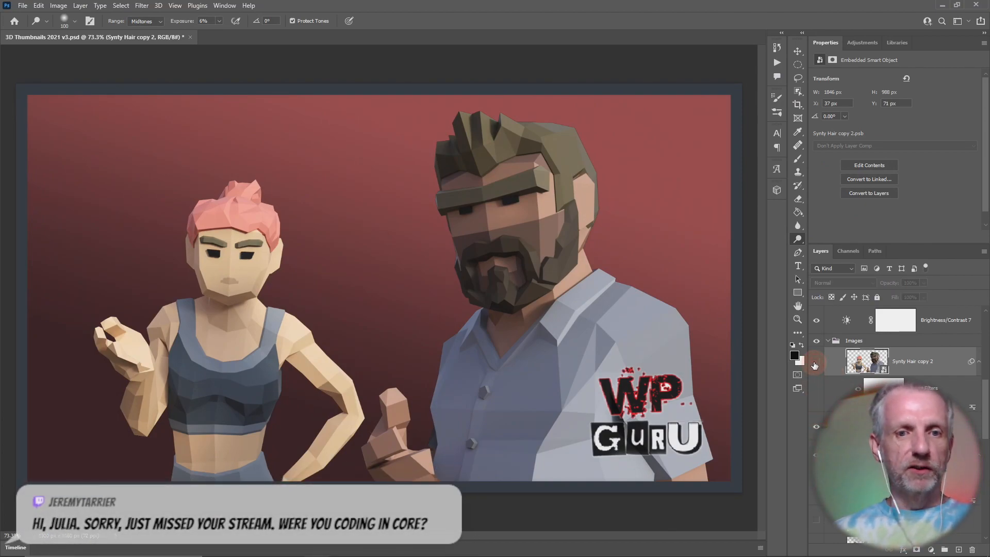
click(815, 364)
click(814, 364)
click(814, 364)
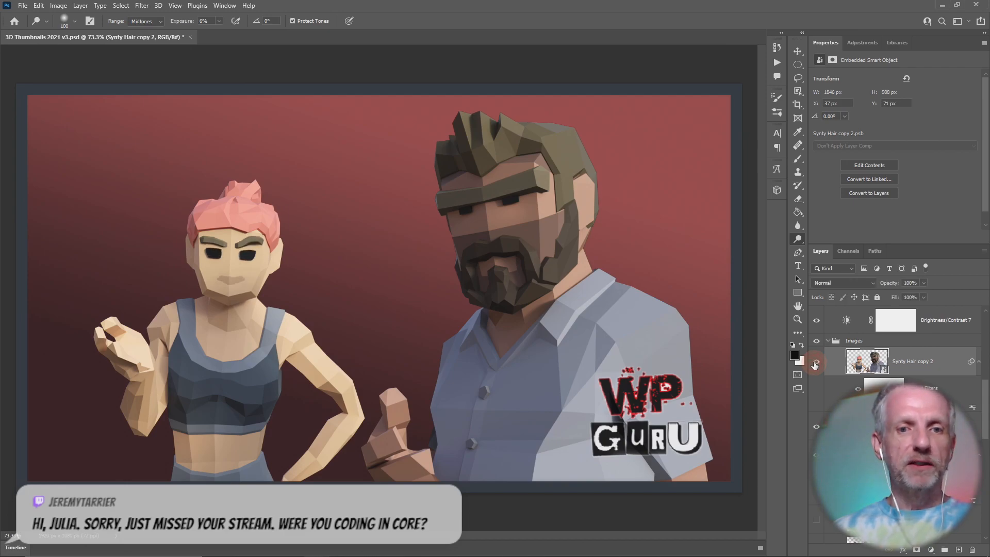
click(814, 364)
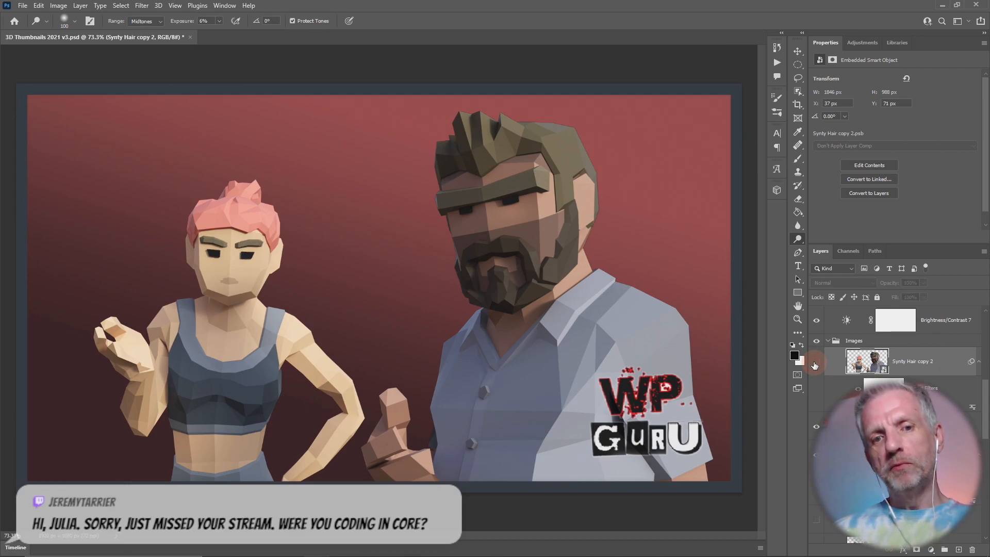
click(815, 364)
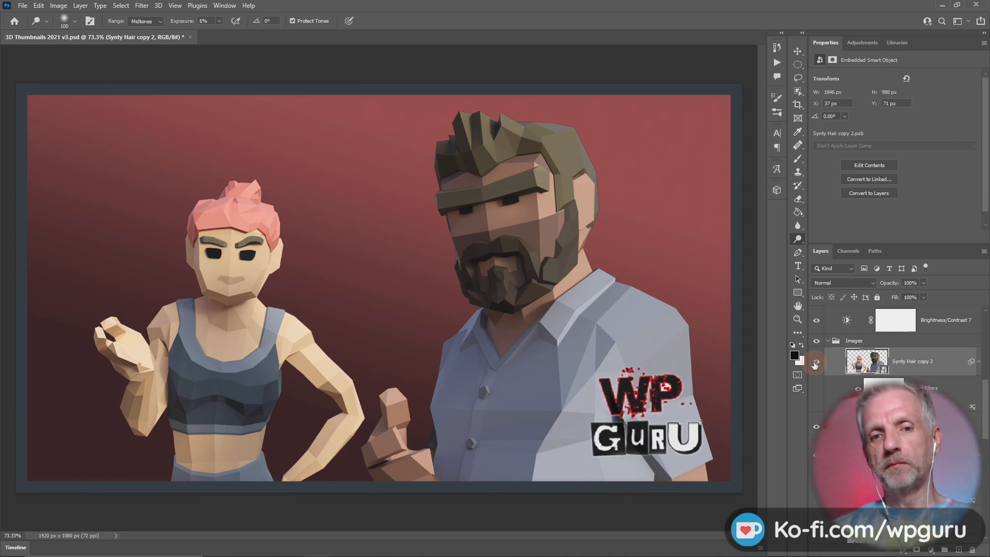
Step: Save the thumbnail document and minimise Photoshop to return to Blender
key(ctrl+s)
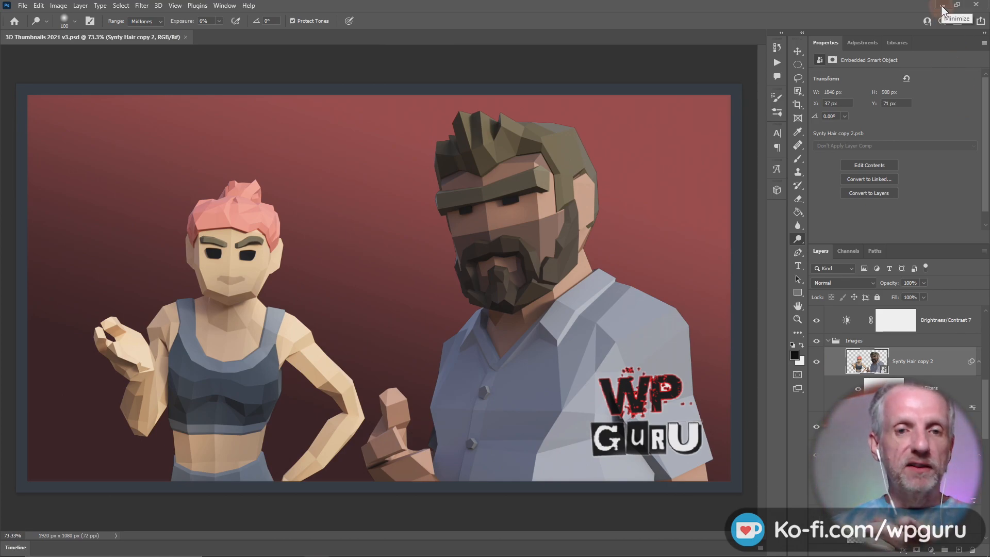
click(941, 9)
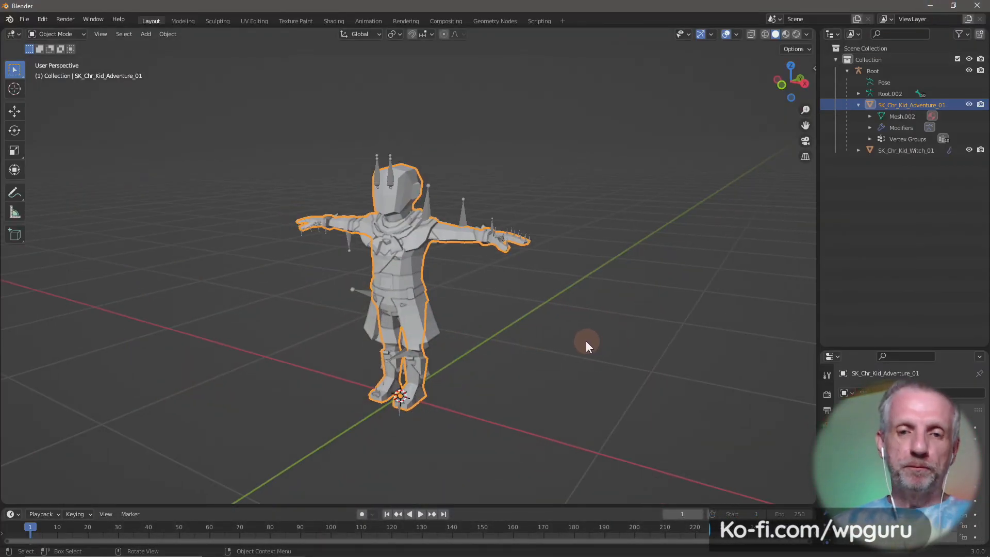
scroll(586, 342, up, 2)
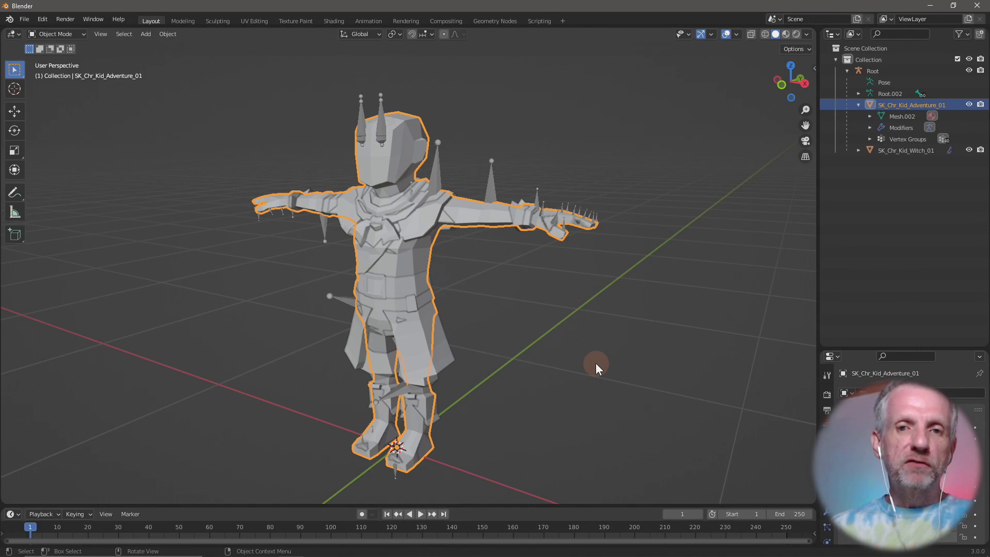
mouse_move(604, 361)
middle_down()
mouse_move(579, 366)
mouse_move(597, 363)
middle_up()
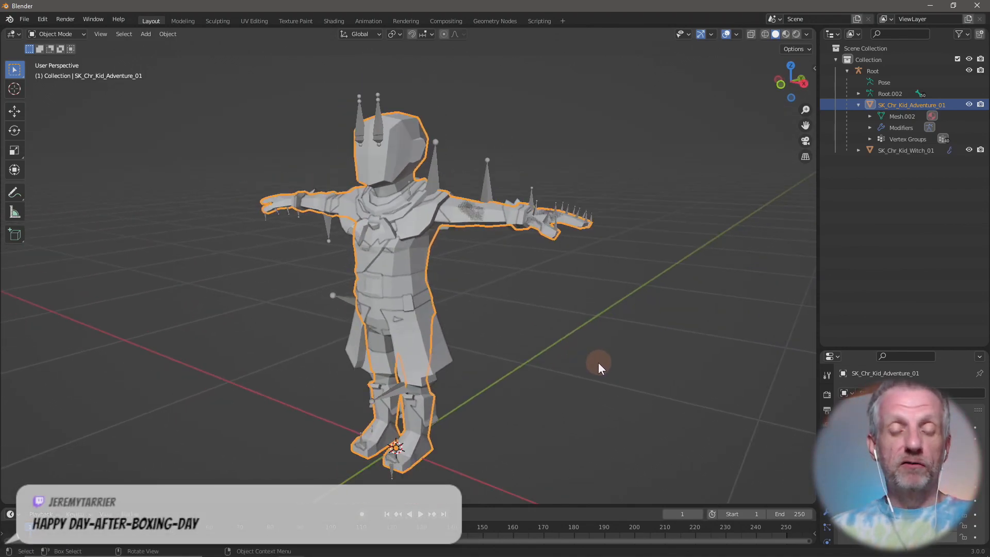
scroll(591, 358, down, 1)
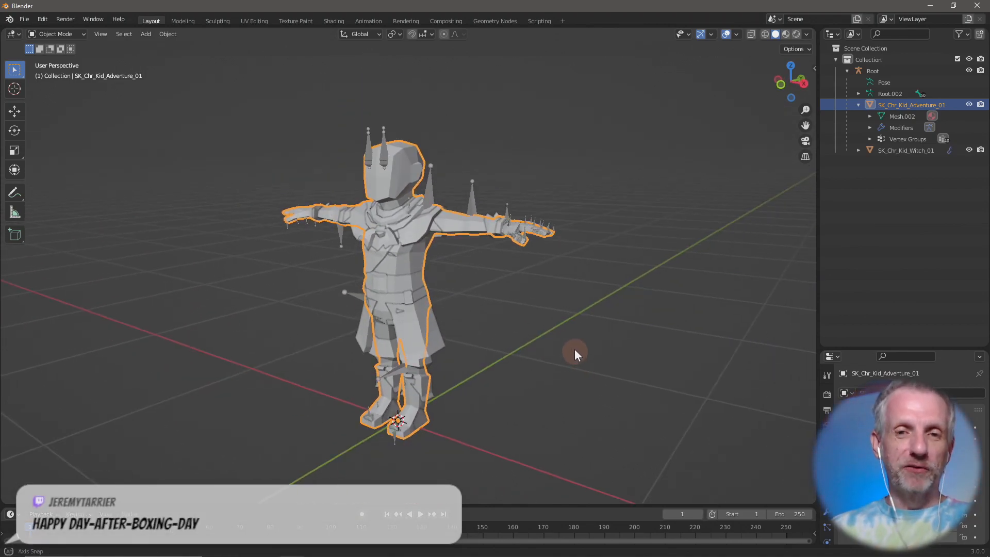
scroll(571, 347, up, 2)
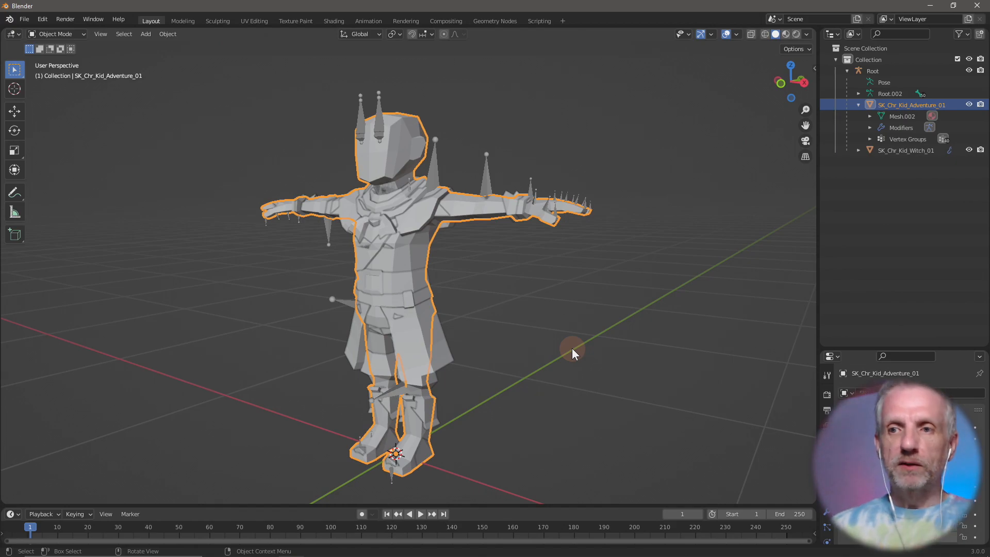
mouse_move(583, 329)
middle_down()
mouse_move(570, 336)
mouse_move(588, 336)
middle_up()
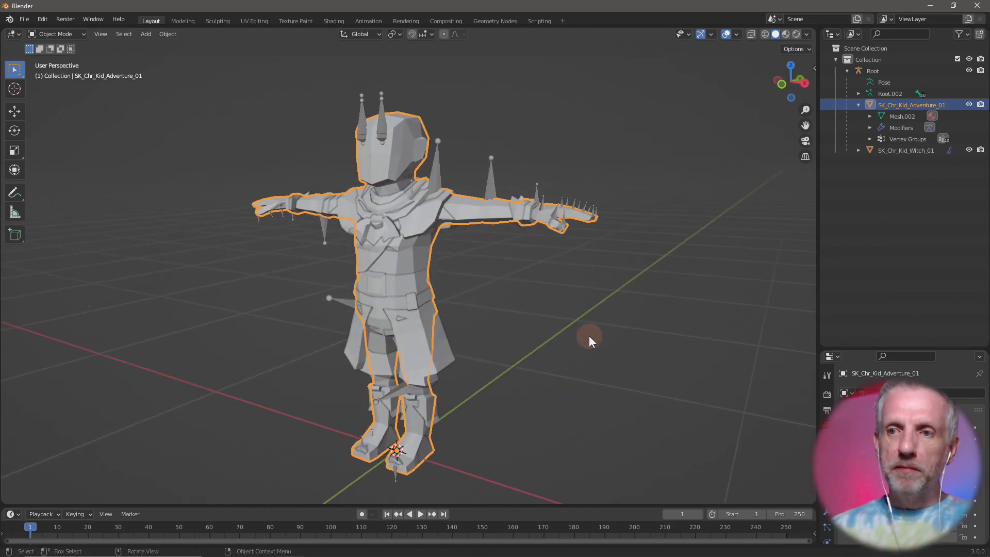
Step: Collapse the SK_Chr_Kid_Adventure_01 hierarchy, select the kids' shared Root.002 armature and switch it to Pose Mode
click(902, 150)
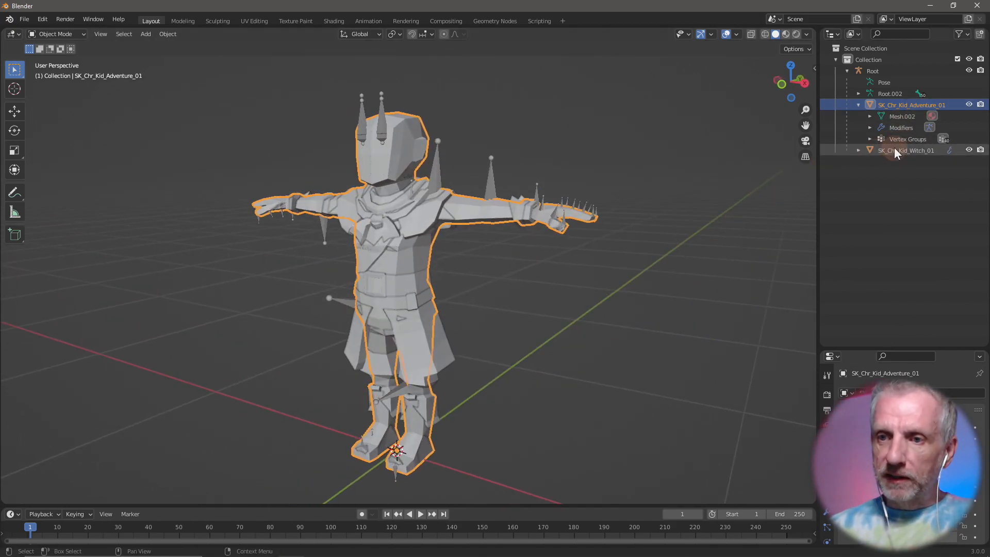
click(859, 105)
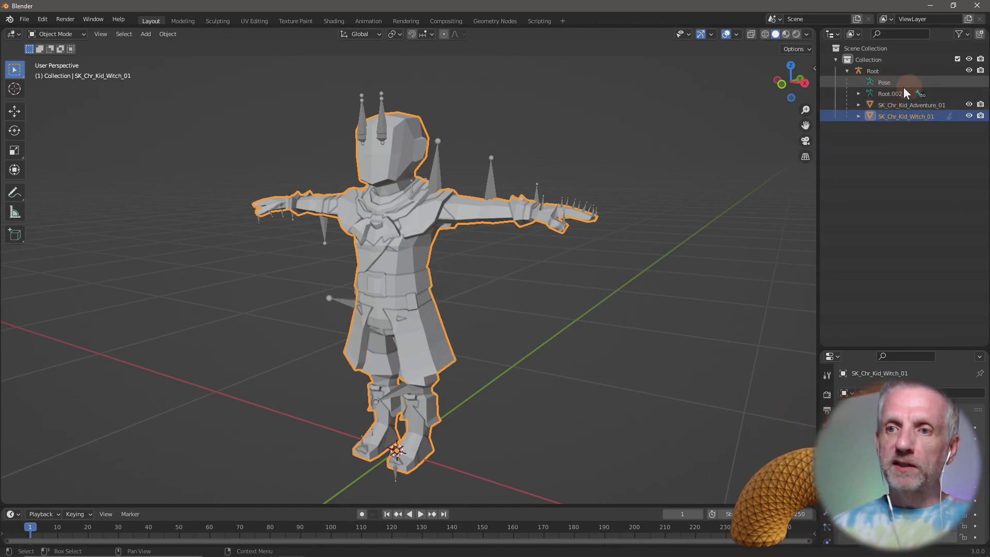
click(892, 94)
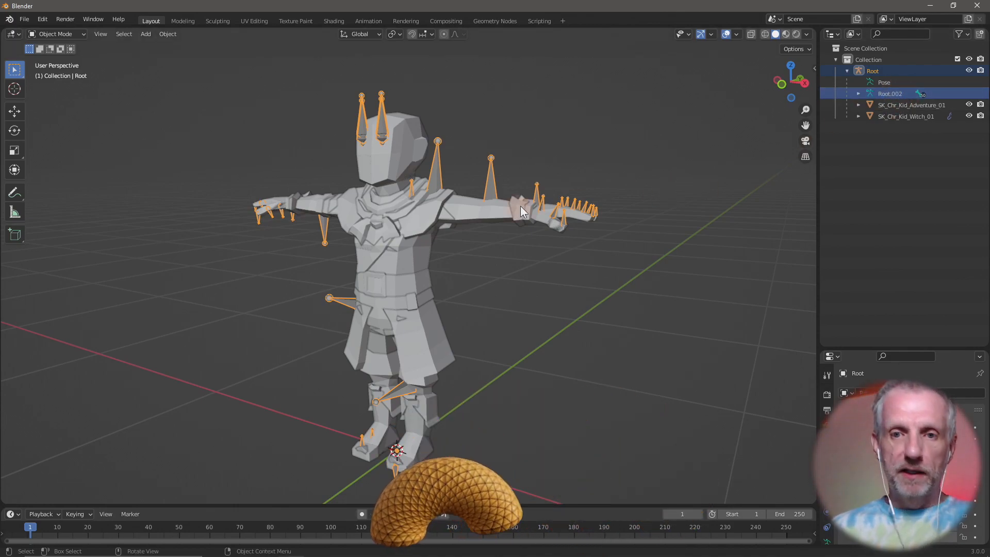
click(81, 35)
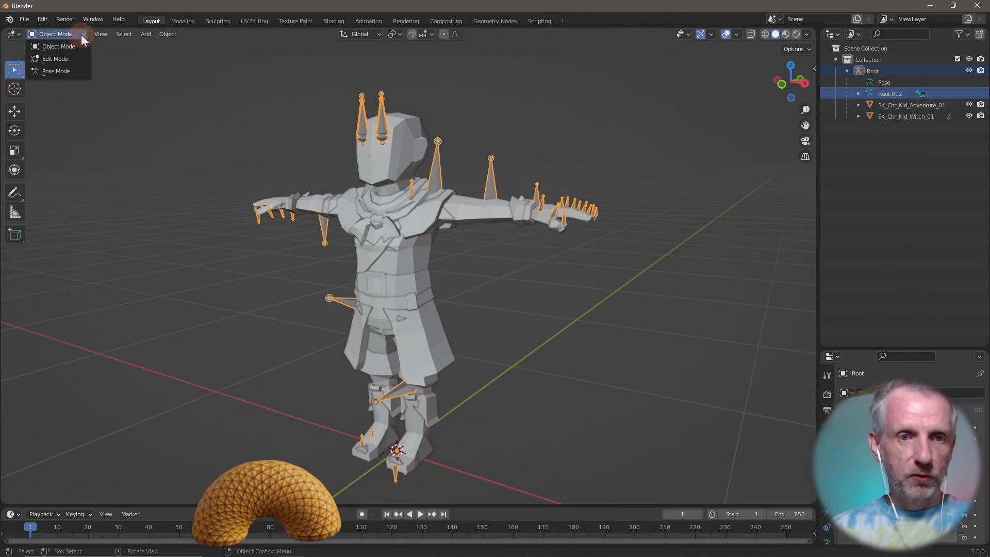
click(84, 73)
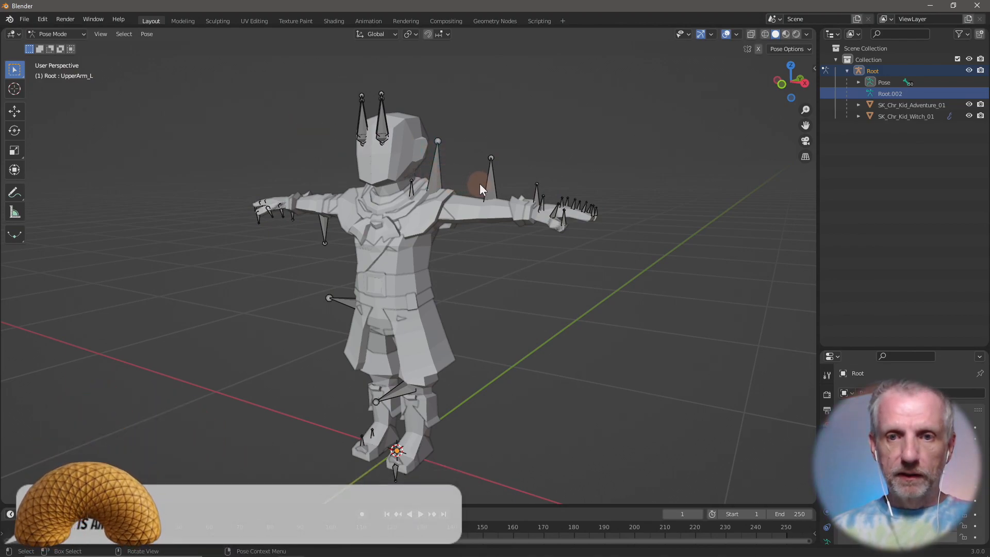
Step: Lower the left arm by rotating the UpperArm_L bone about 33° around the global Y axis
click(432, 183)
key(r)
key(y)
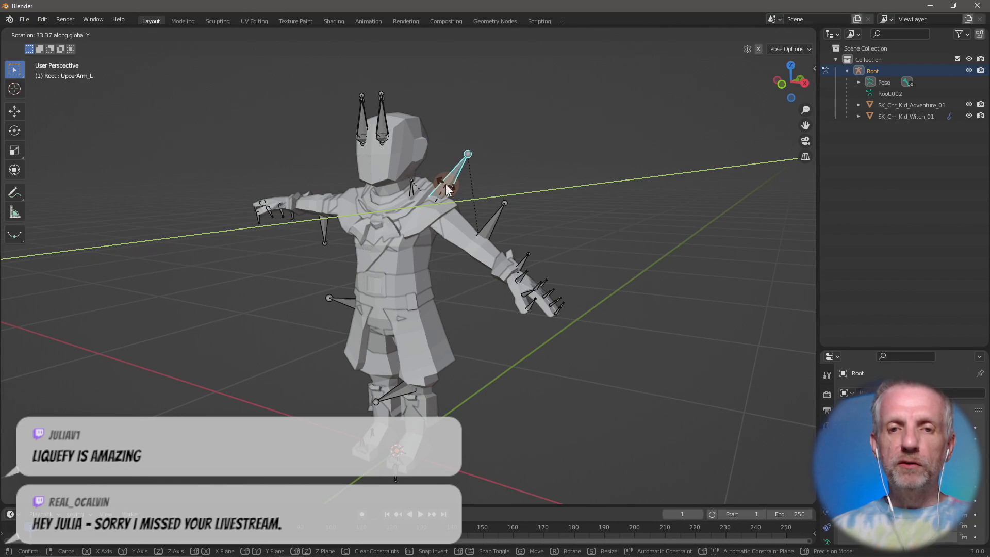
click(445, 183)
middle_drag(503, 201, 451, 206)
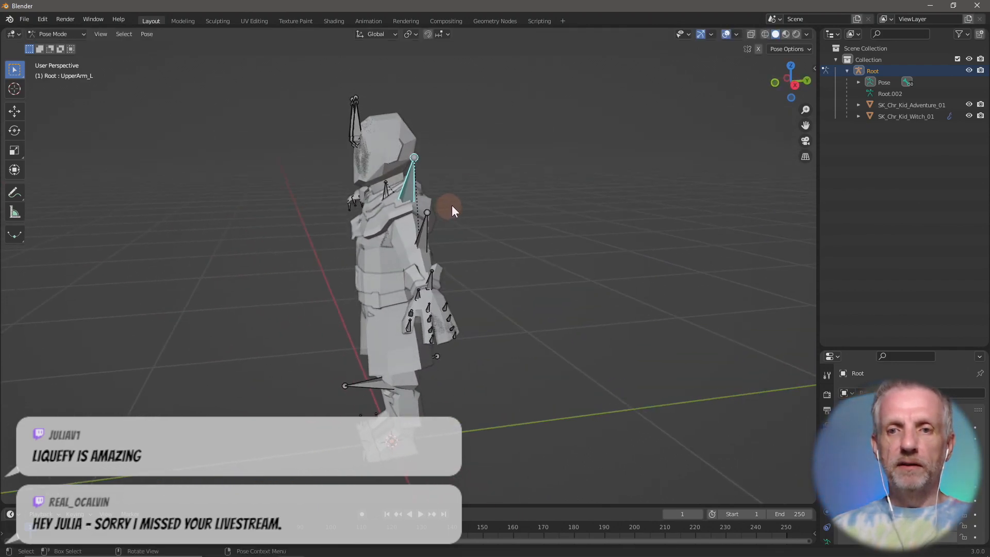
Step: Return to Object Mode and move SK_Chr_Kid_Adventure_01 along the global Y axis until it stands clear of the witch character
click(913, 104)
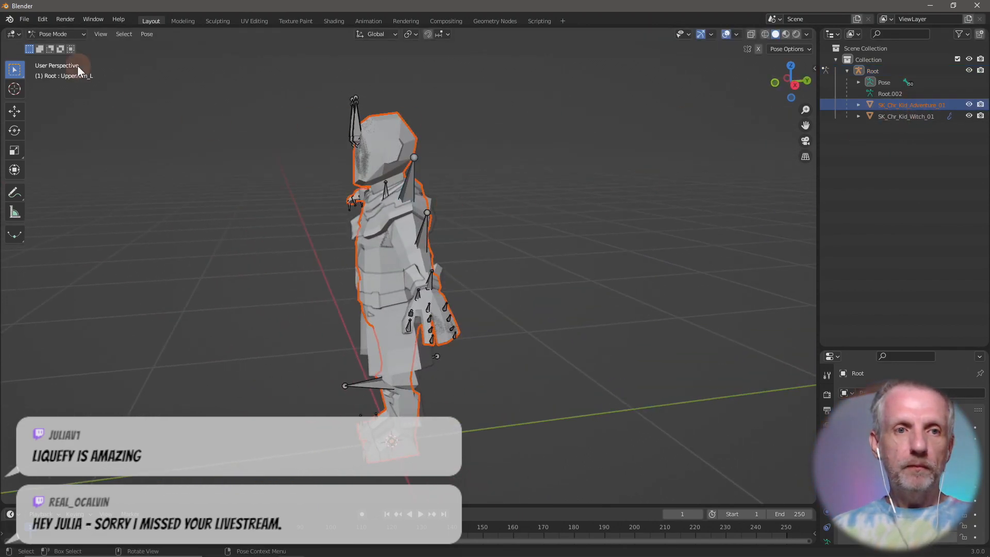
click(71, 35)
click(71, 46)
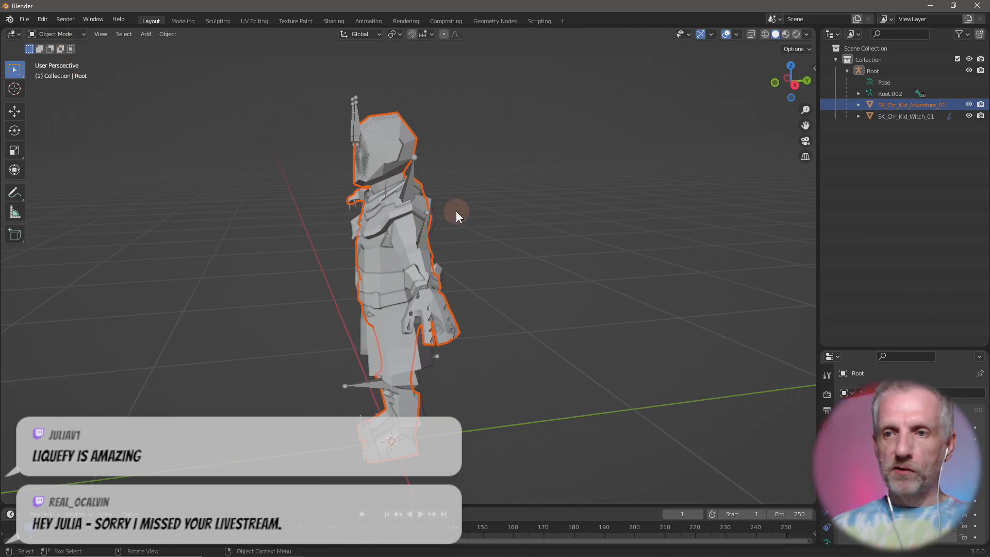
key(g)
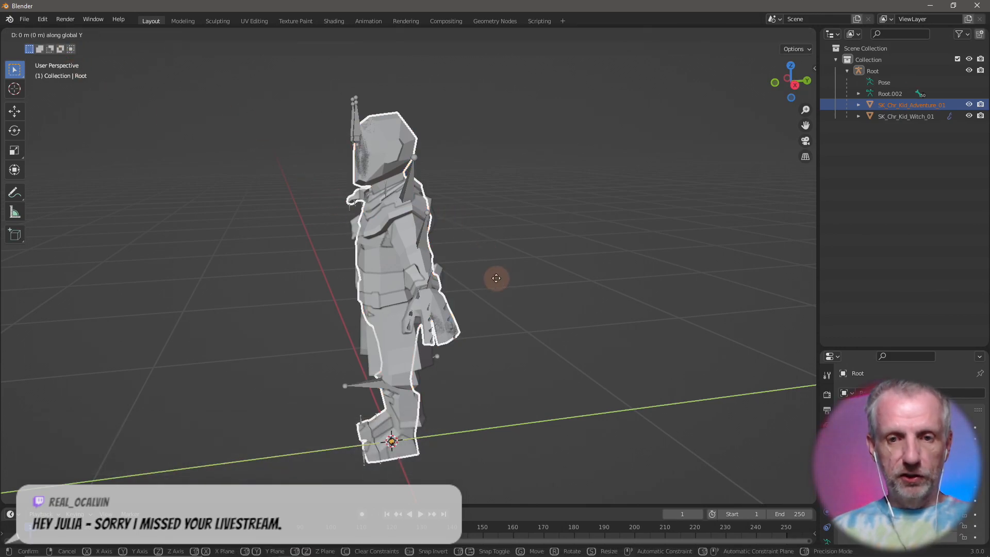
key(y)
click(385, 296)
middle_drag(386, 302, 428, 290)
scroll(436, 304, down, 2)
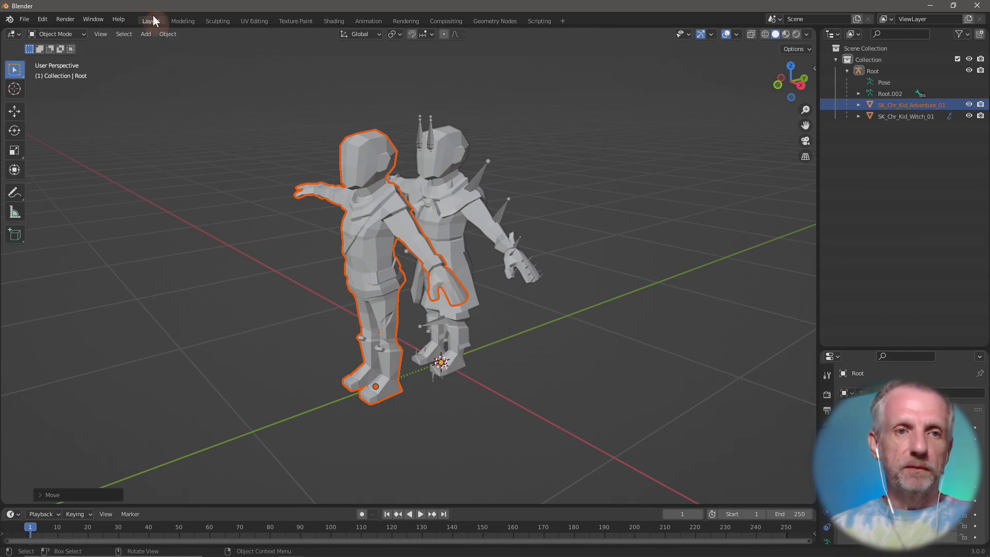
Step: Start a new General file, discarding the changes to the kid characters scene
click(24, 21)
mouse_move(33, 26)
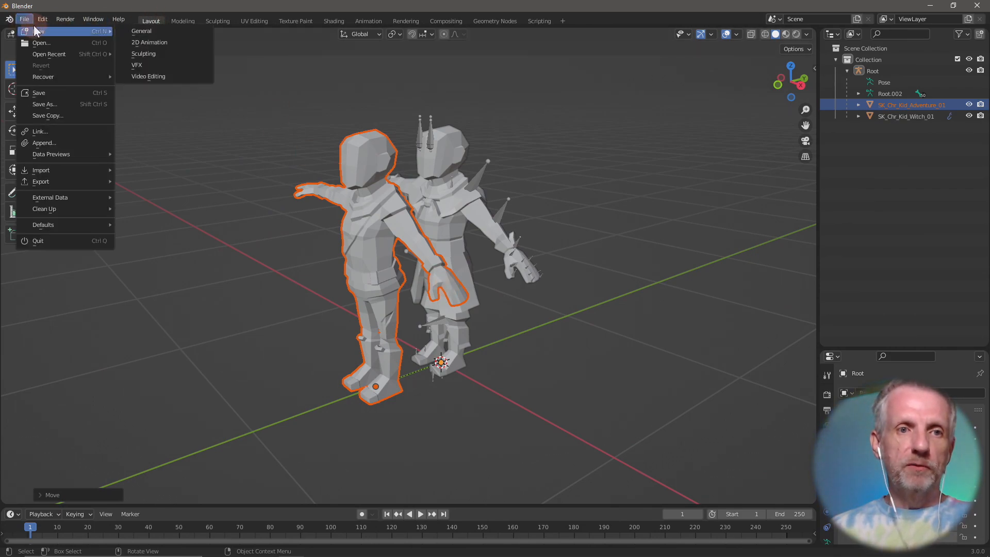
click(171, 34)
click(514, 304)
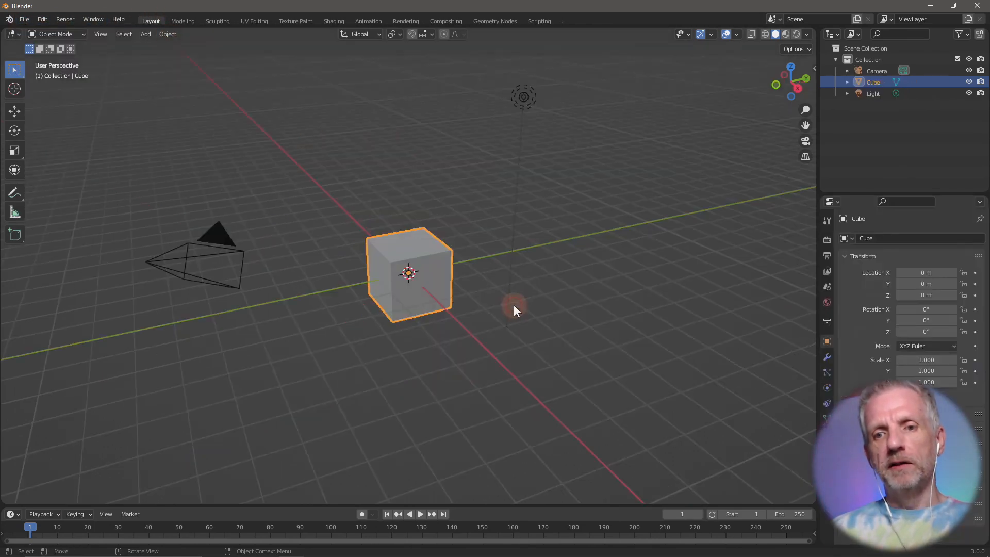
Step: Delete the default camera, cube and light from the new scene
key(x)
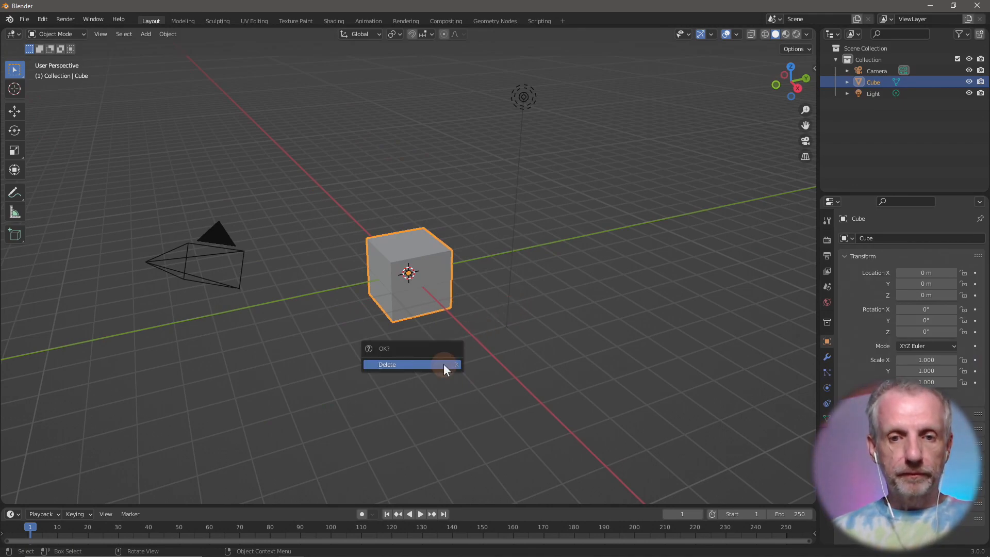
key(Escape)
key(a)
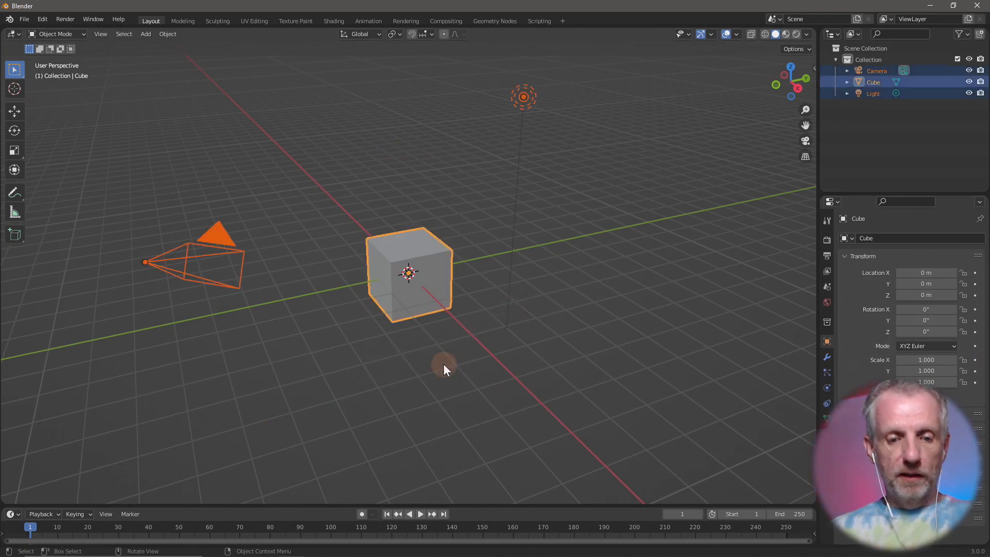
key(x)
click(443, 364)
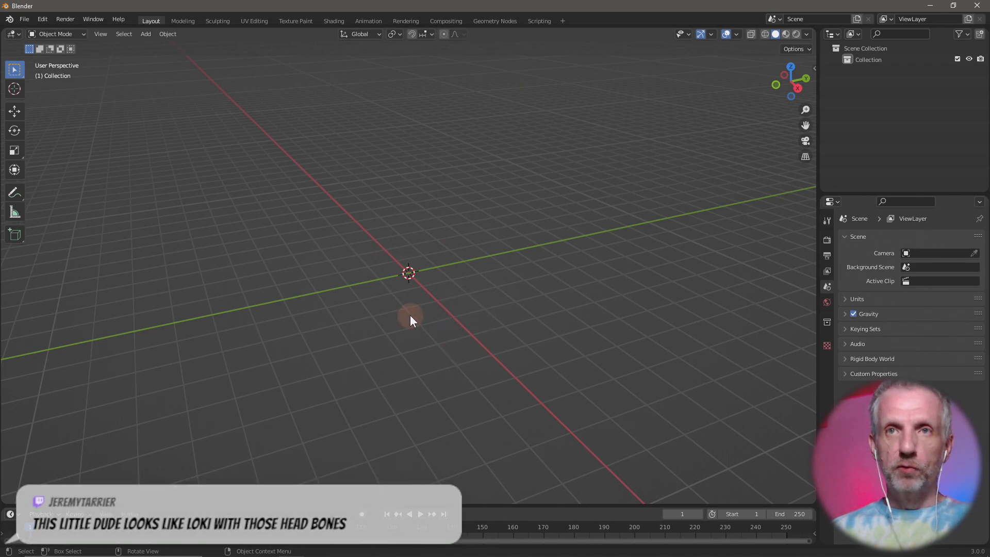
middle_drag(410, 315, 443, 311)
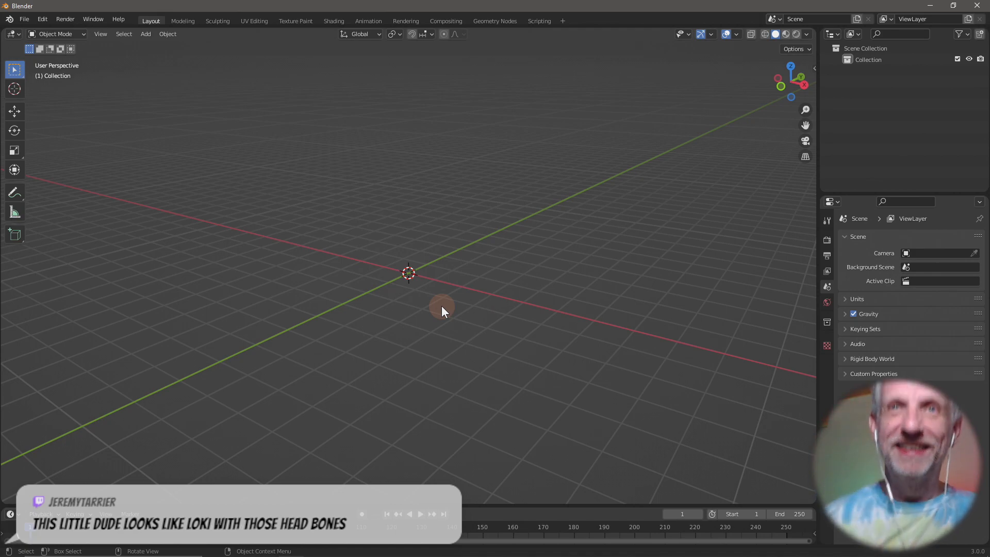
middle_drag(388, 304, 328, 288)
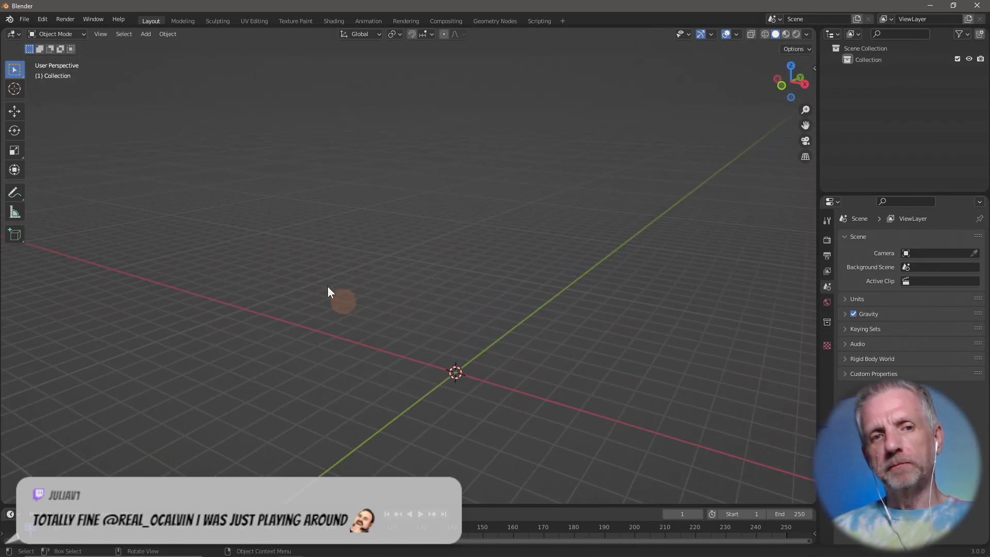
click(21, 20)
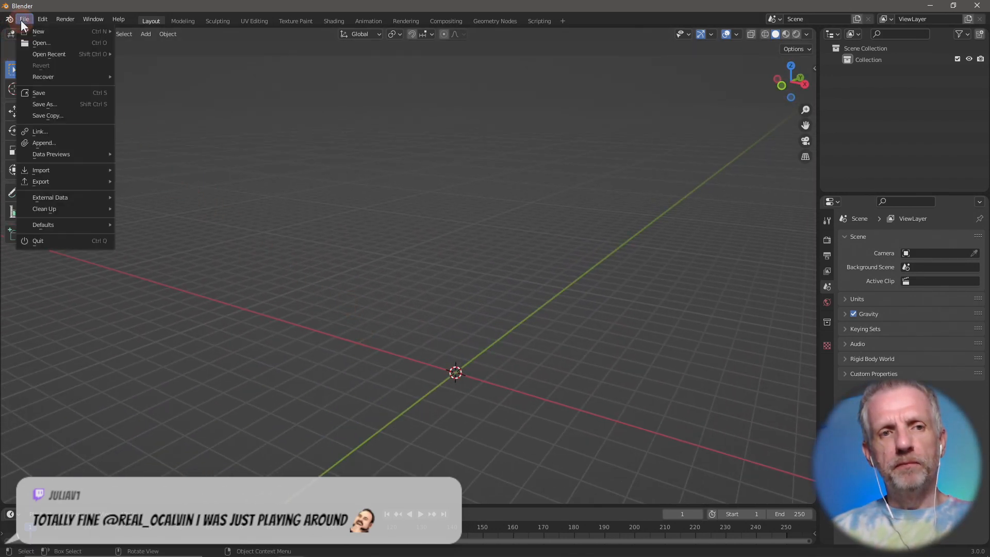
click(45, 44)
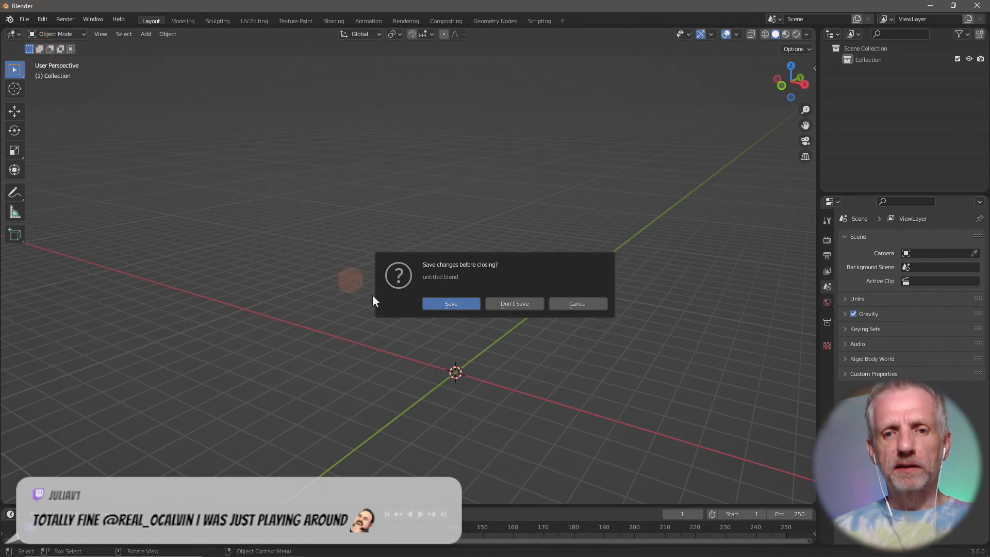
click(570, 305)
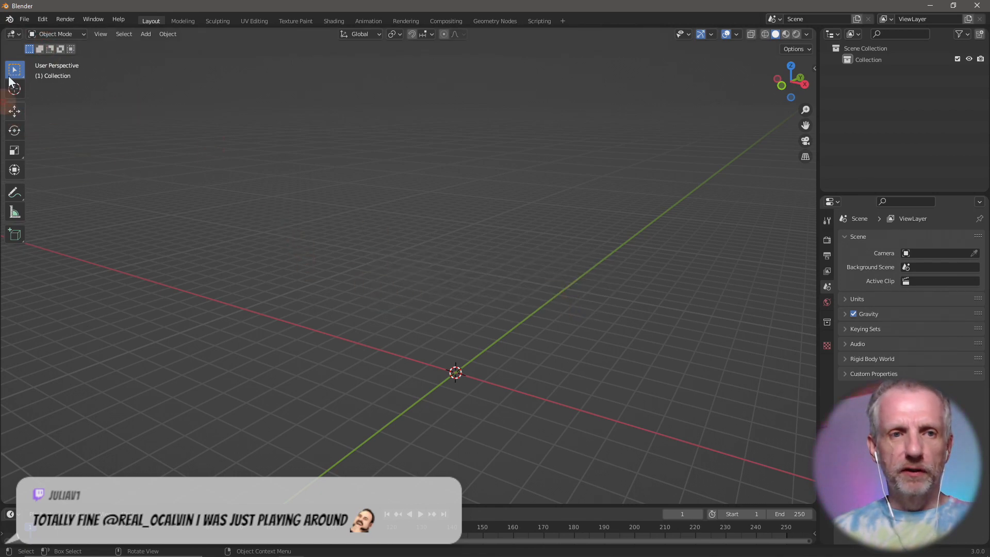
Step: Start an FBX import and browse from the Dropbox bookmark to 3D Content\Synty Assets\Polygon Office\SourceFiles\Characters
click(24, 19)
mouse_move(90, 171)
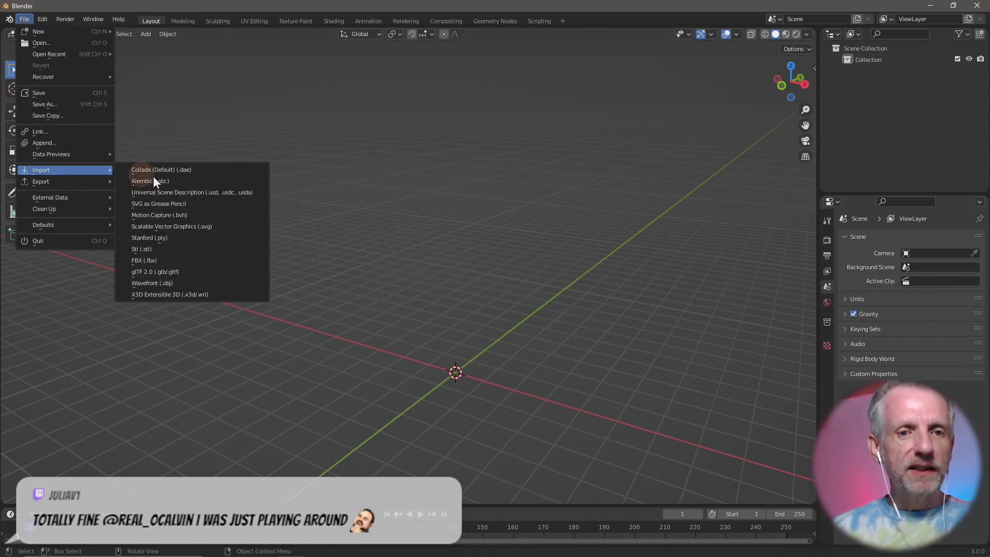
click(187, 260)
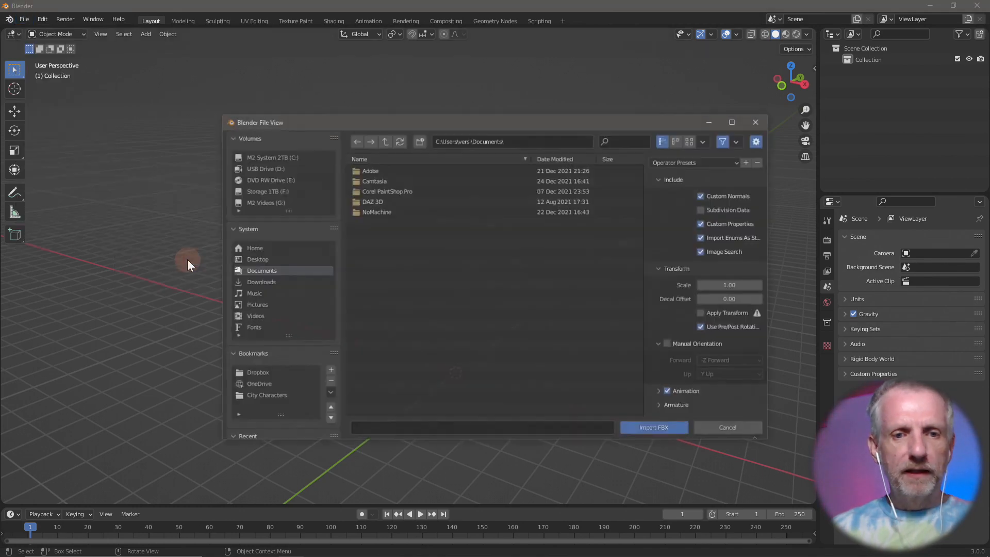
click(384, 142)
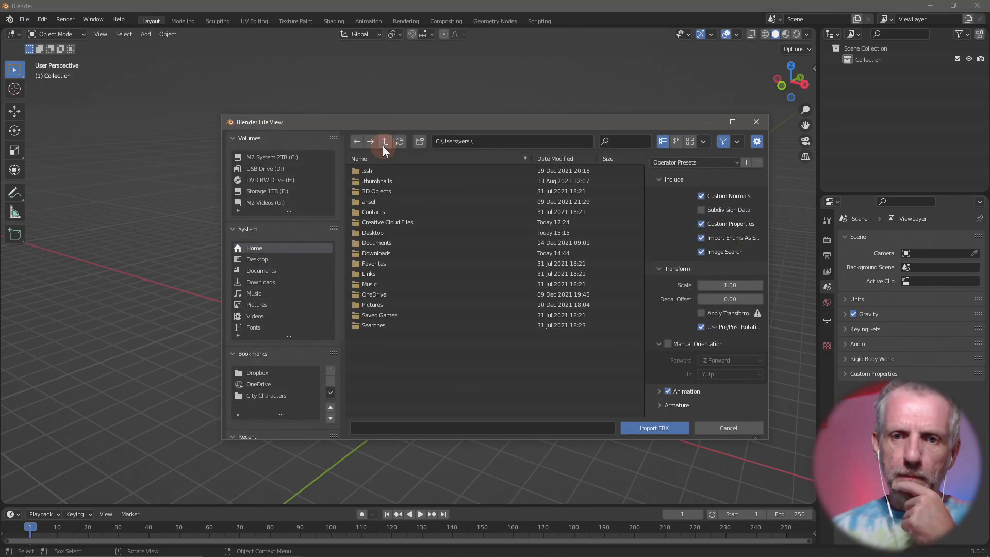
click(274, 371)
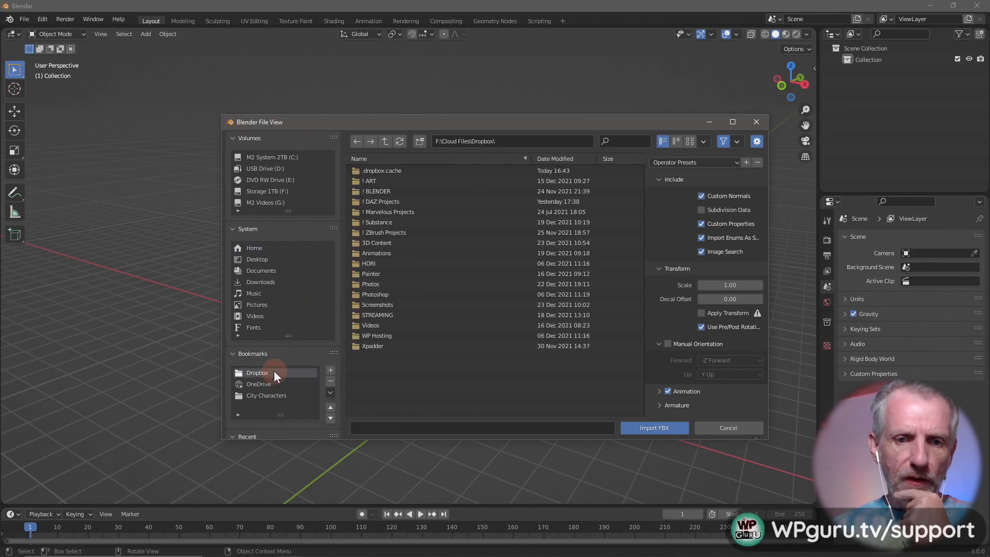
double_click(405, 242)
double_click(404, 191)
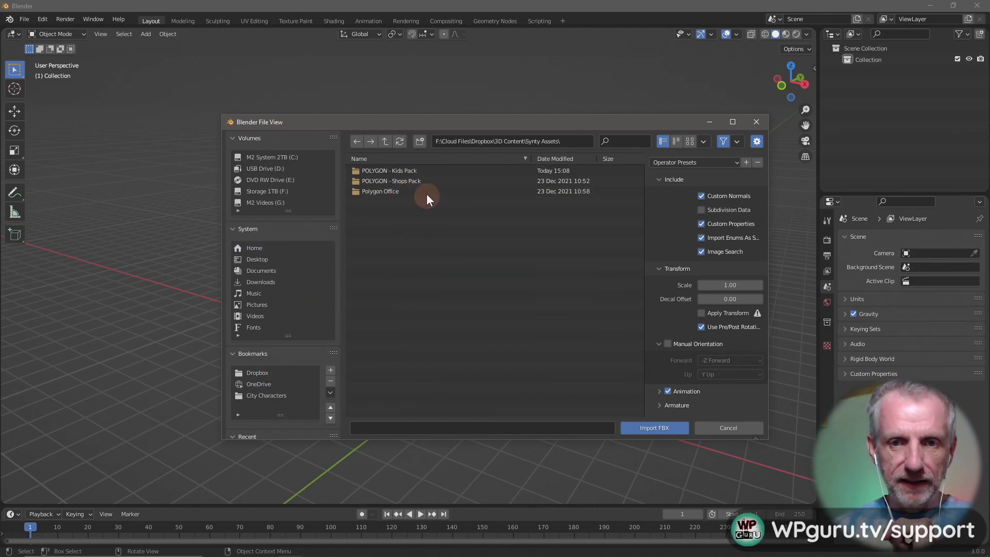
double_click(398, 190)
drag(450, 125, 376, 92)
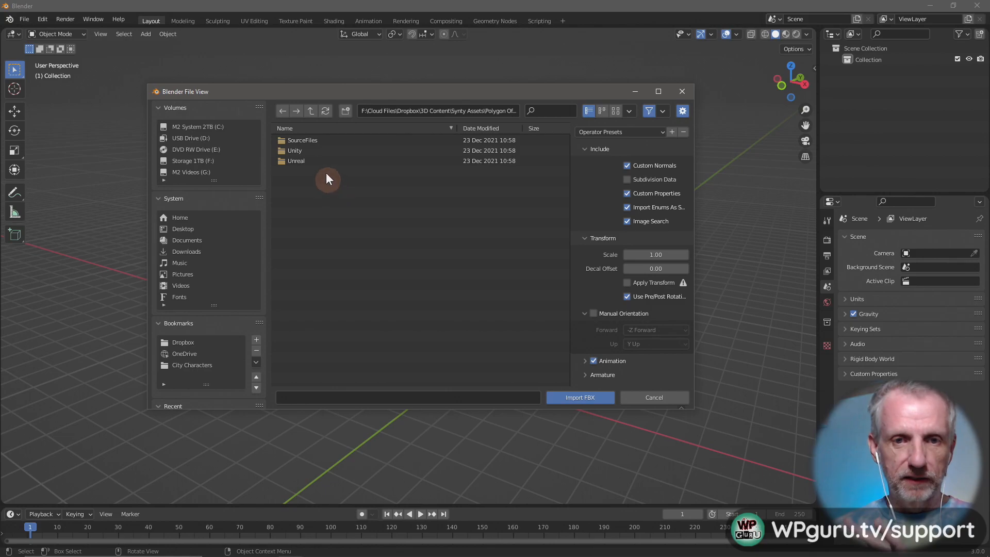
double_click(307, 139)
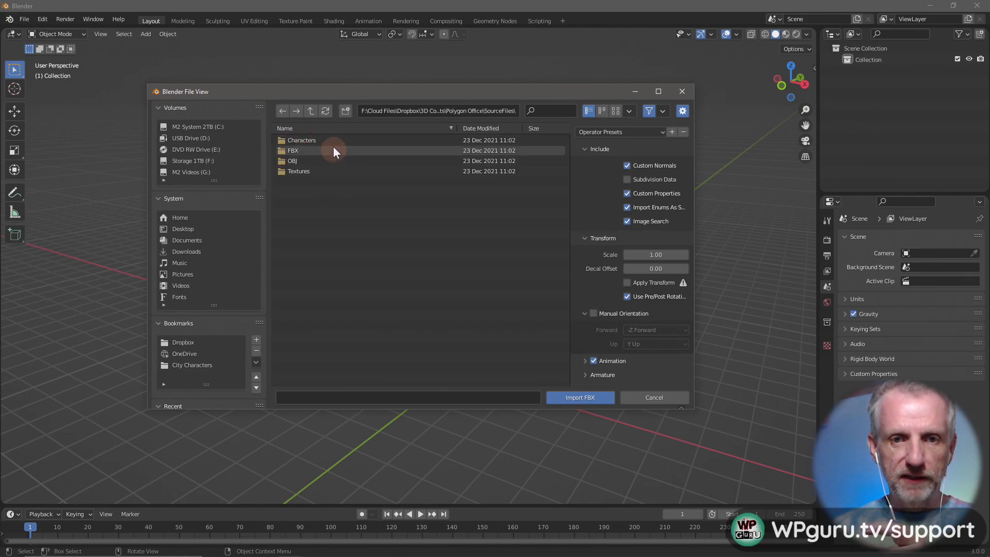
double_click(333, 140)
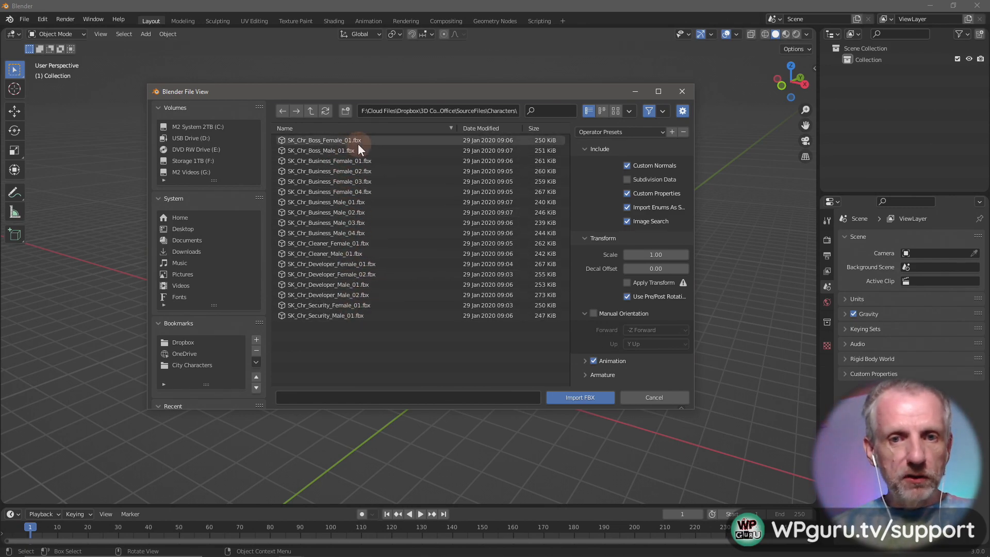
Step: Import SK_Chr_Boss_Female_01.fbx with Animation disabled and frame the imported character
click(334, 141)
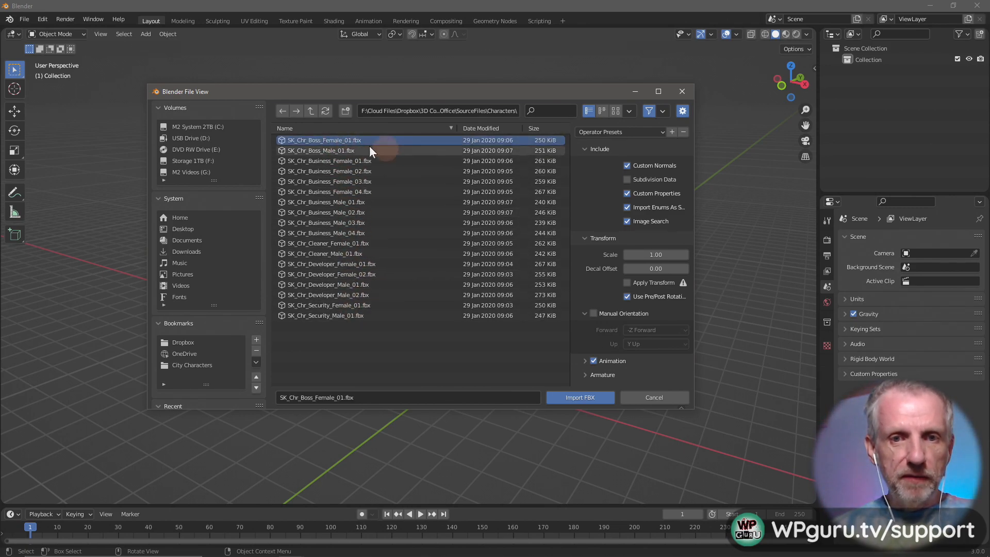
click(593, 360)
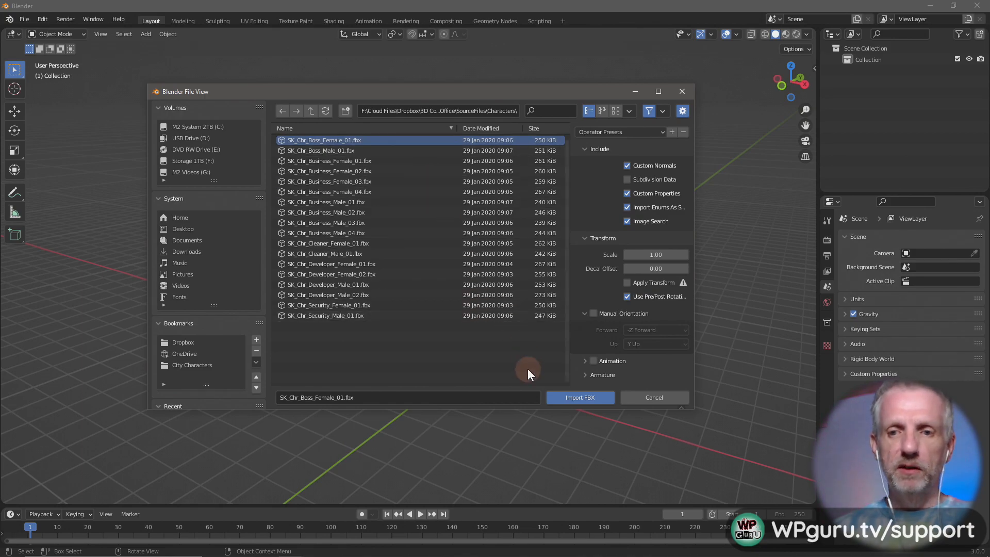
click(601, 400)
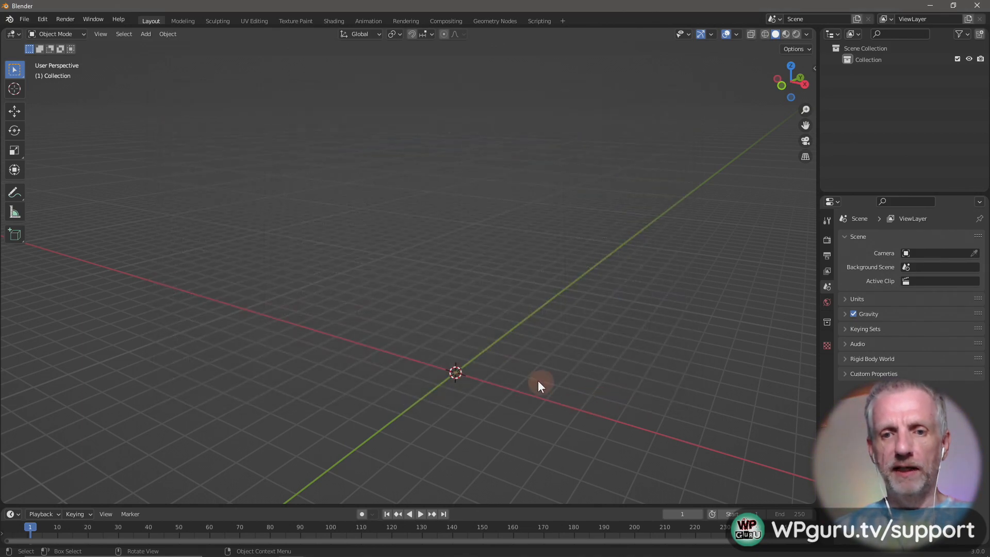
key(KP_Decimal)
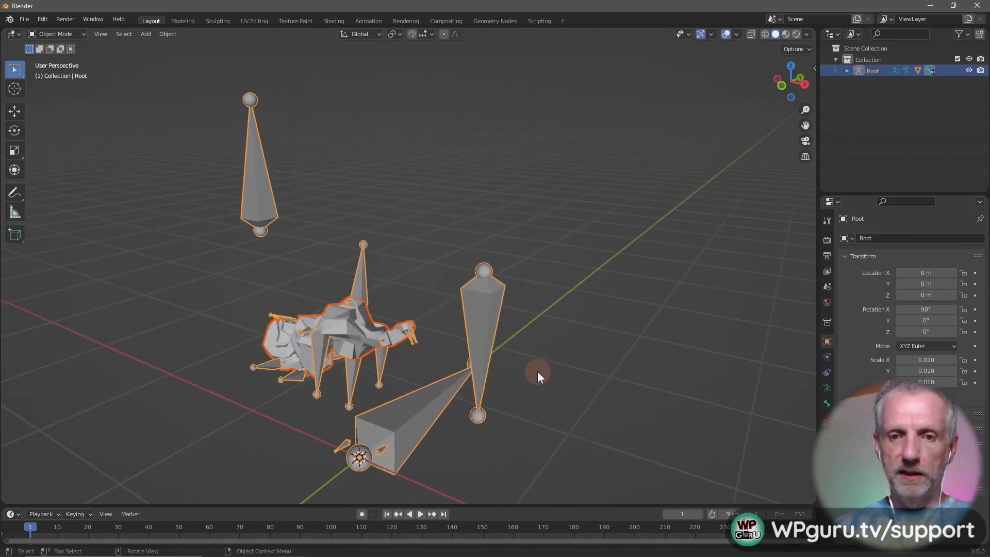
mouse_move(509, 354)
middle_down()
mouse_move(462, 354)
mouse_move(521, 357)
mouse_move(505, 360)
mouse_move(502, 348)
middle_up()
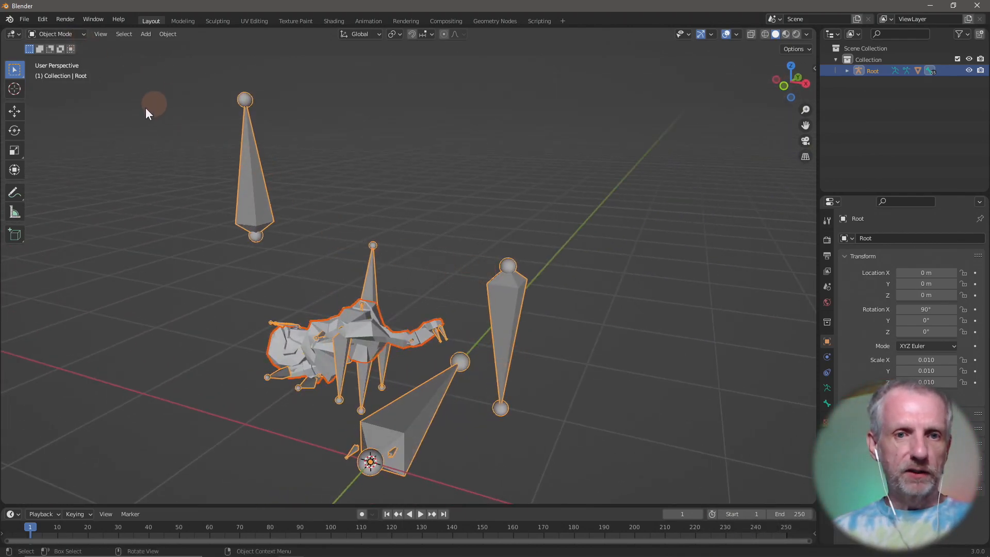
Step: Clear all pose transforms on the boss female's armature in Pose Mode, and return to Object Mode
key(alt+a)
click(260, 185)
click(85, 34)
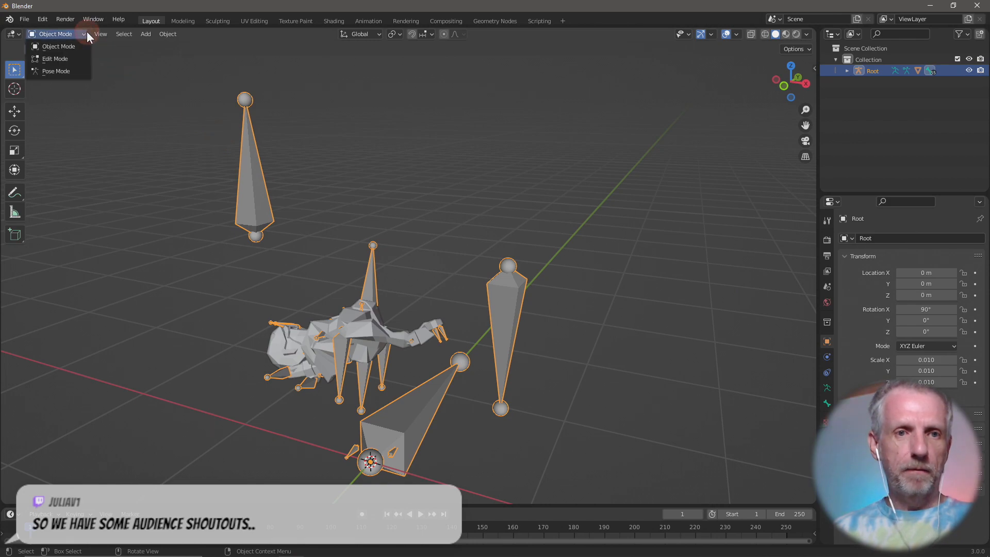
click(73, 72)
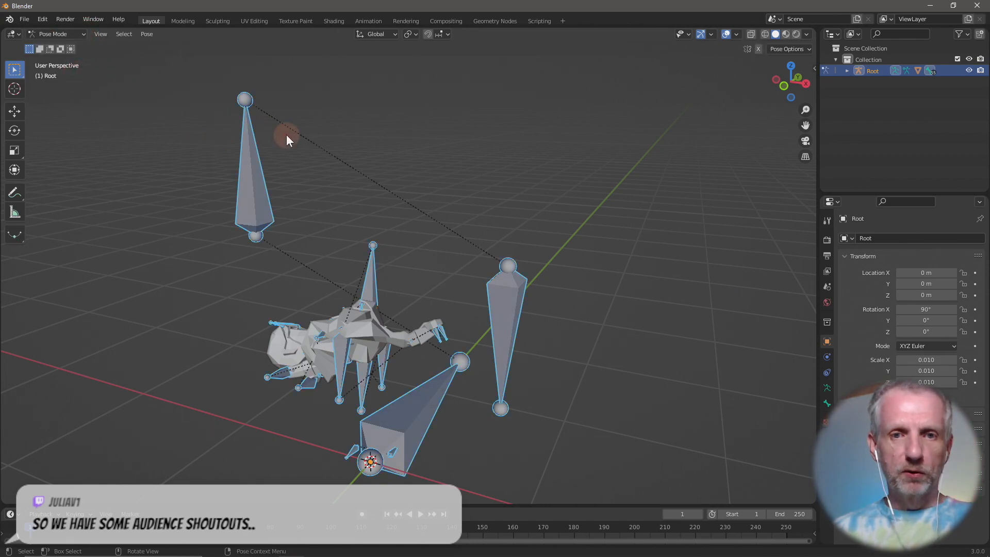
click(146, 34)
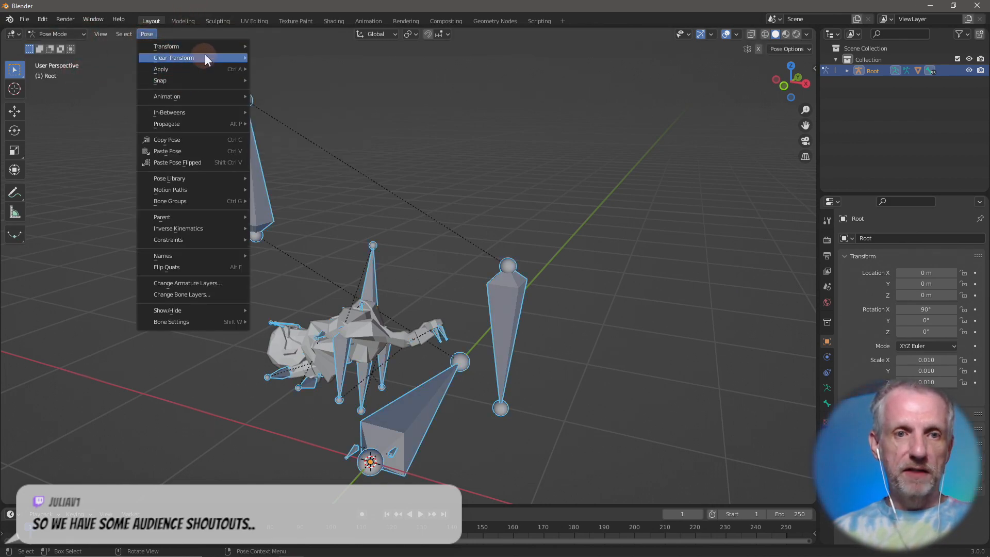
mouse_move(206, 58)
click(277, 60)
middle_drag(399, 207, 426, 211)
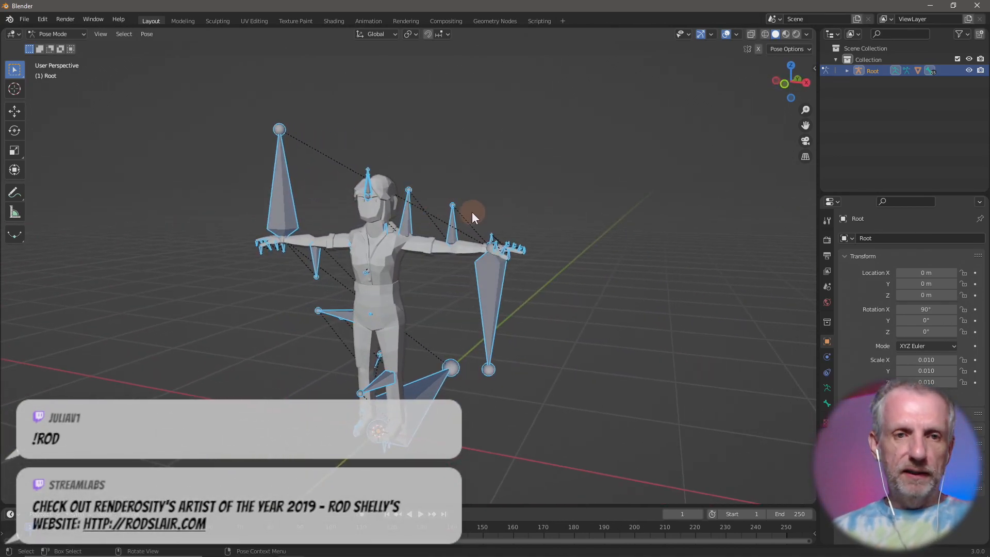
click(77, 35)
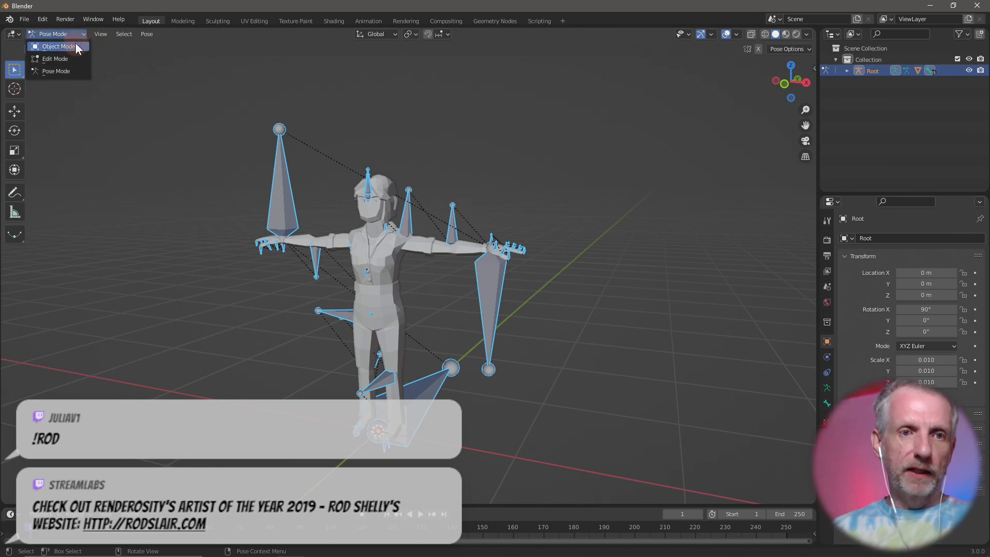
click(75, 41)
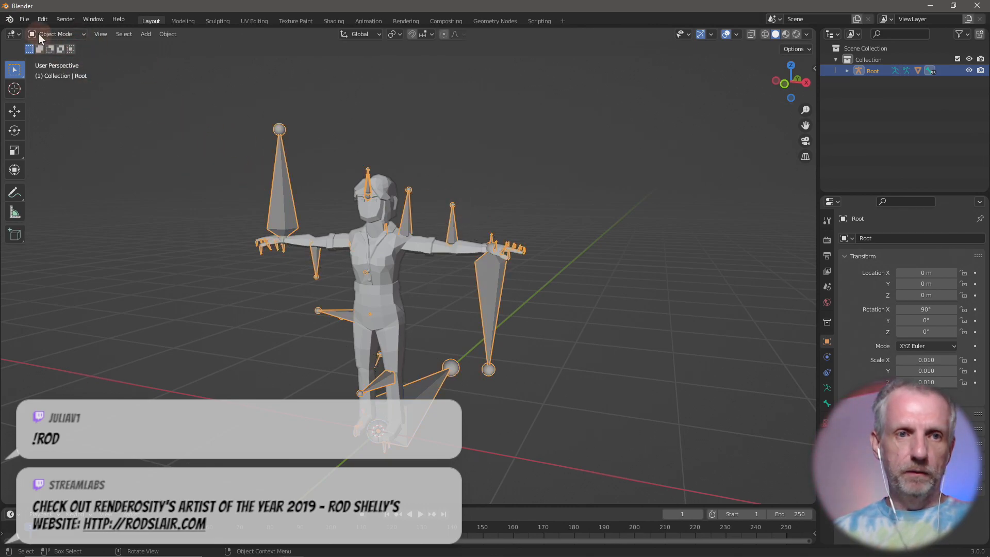
Step: Import SK_Chr_Boss_Male_01.fbx from the Polygon Office characters folder with Animation disabled
click(25, 19)
mouse_move(82, 172)
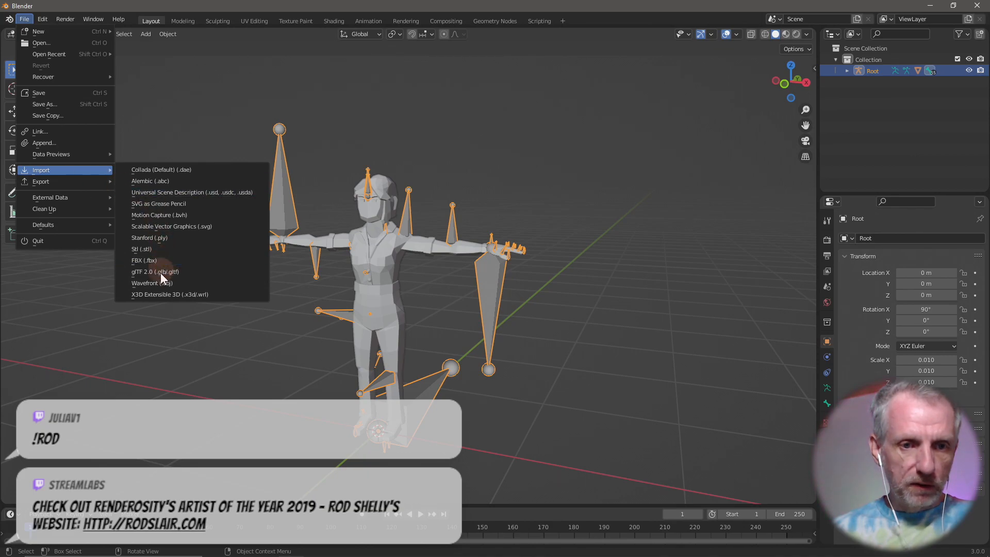
click(172, 261)
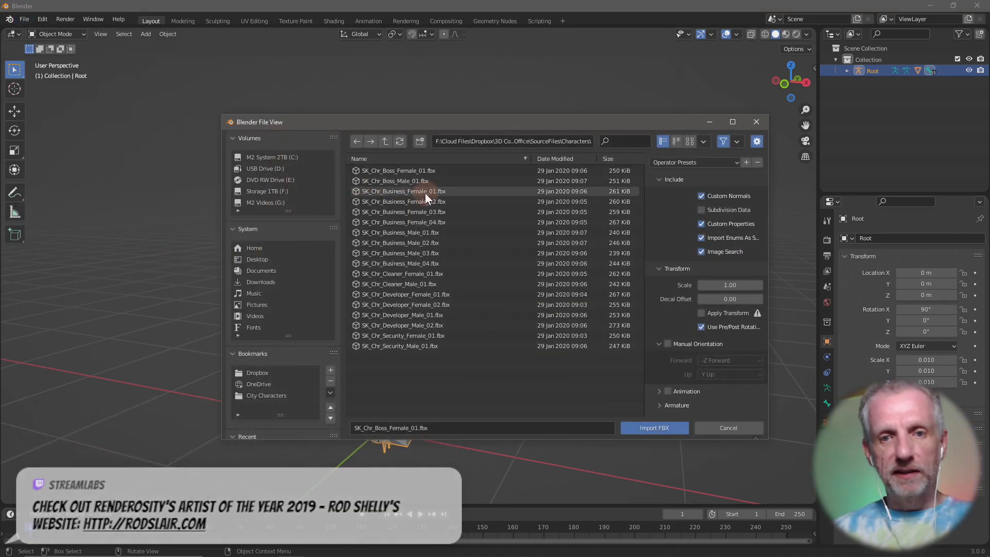
click(410, 180)
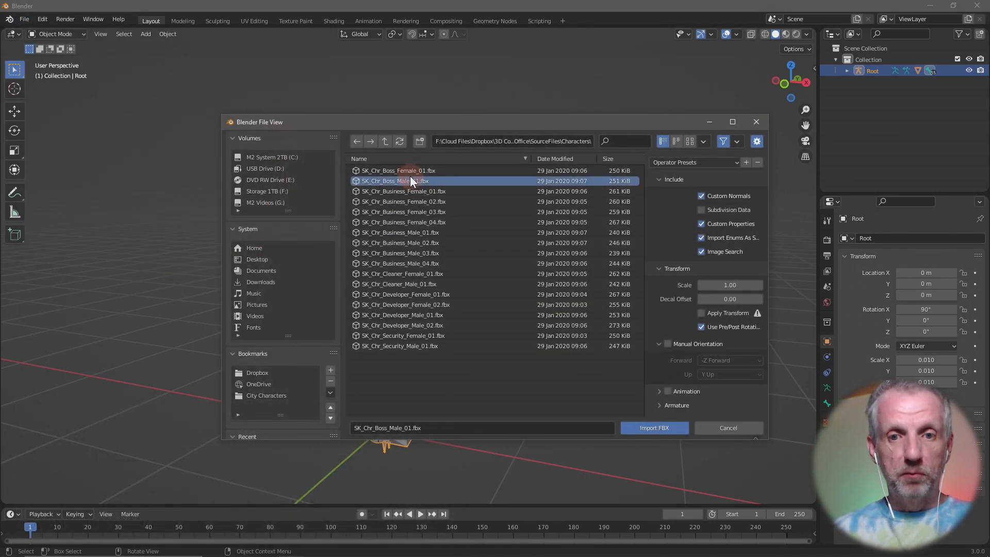
click(674, 427)
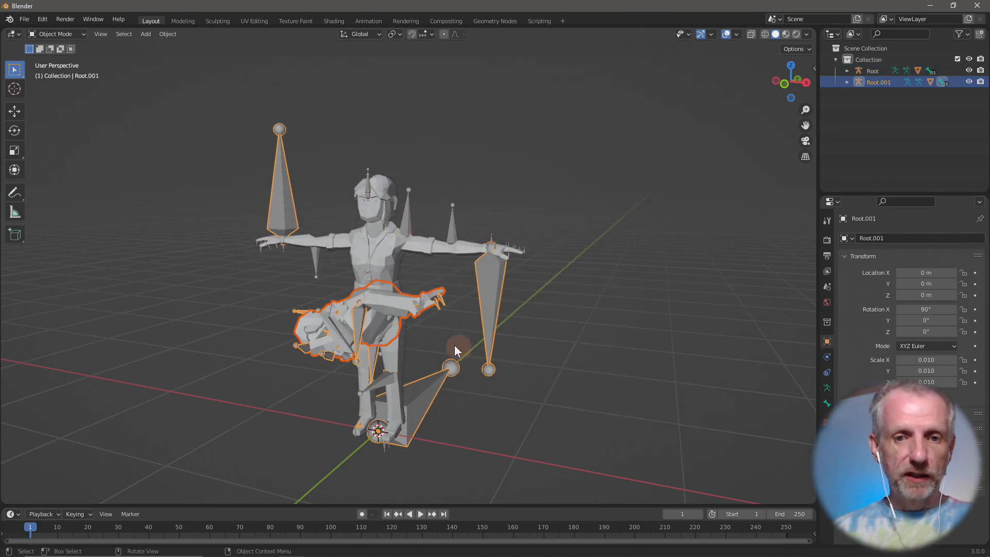
Step: Select the boss male's armature and clear all its pose transforms in Pose Mode
scroll(453, 345, up, 3)
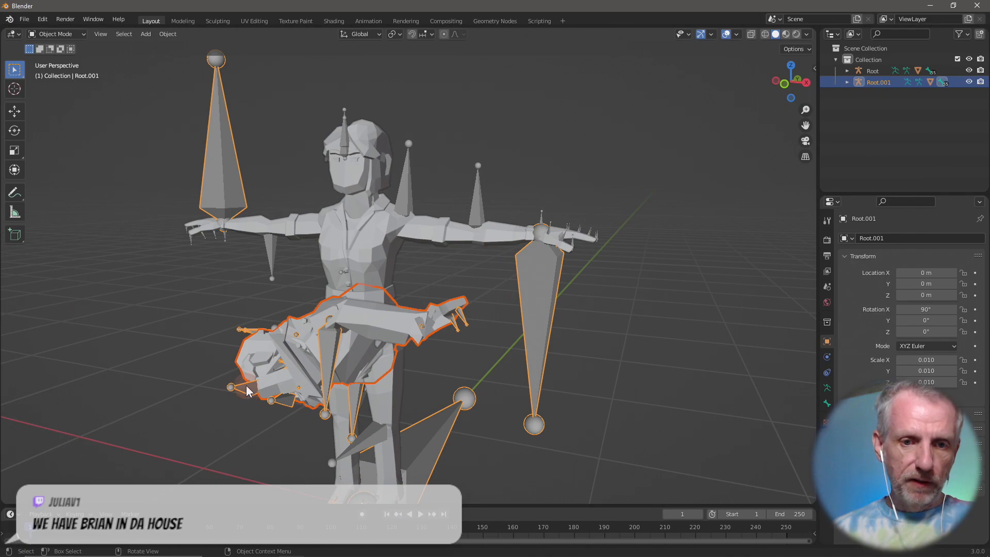
click(239, 406)
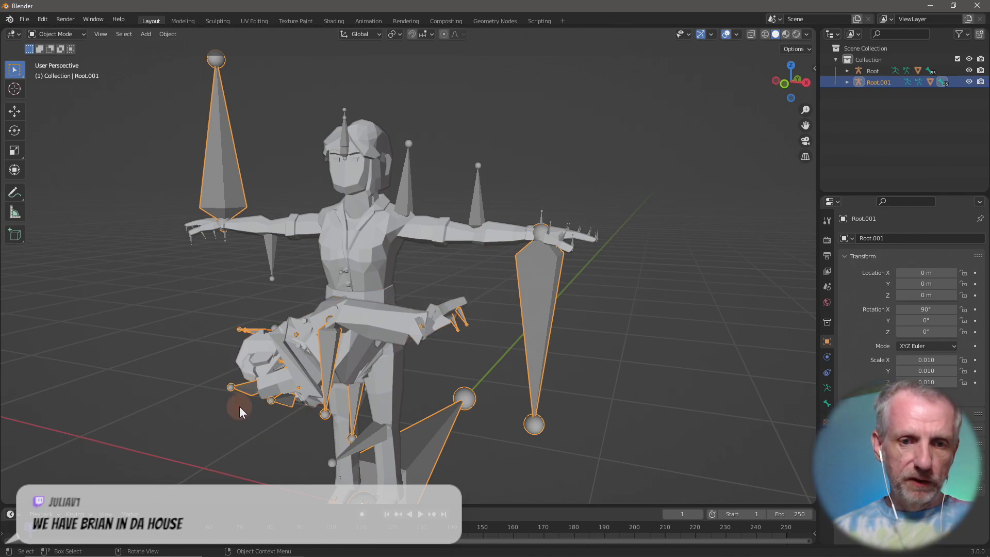
click(70, 35)
click(75, 73)
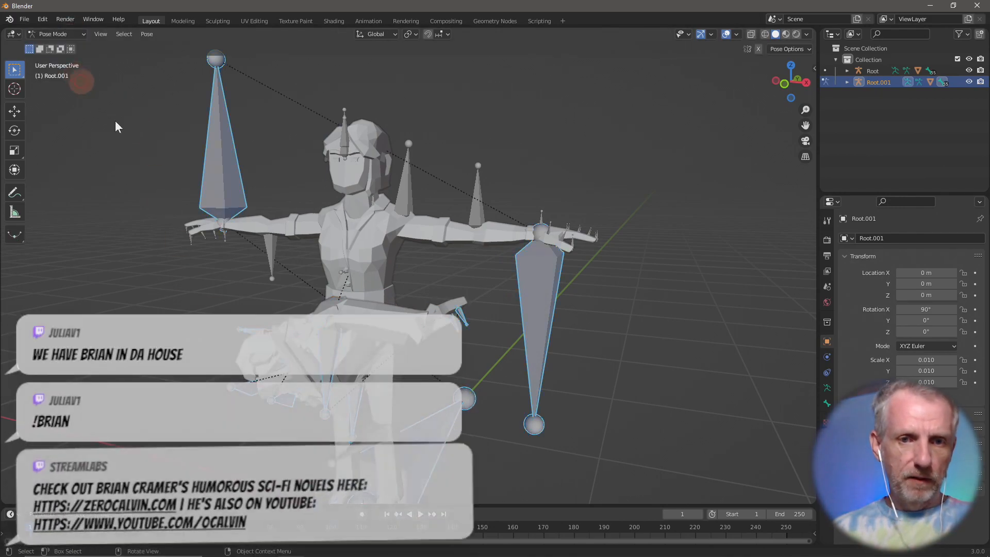
click(148, 35)
mouse_move(191, 57)
click(271, 60)
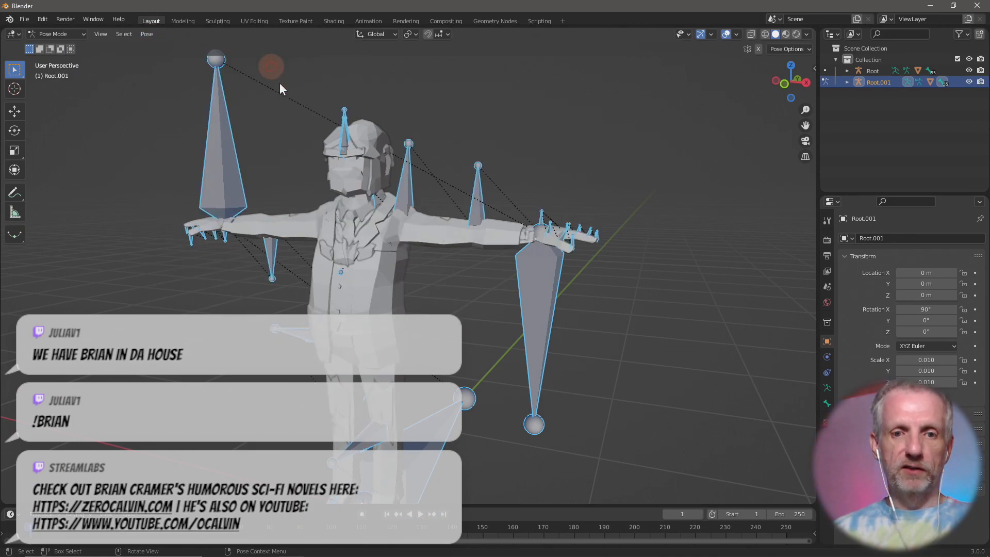
mouse_move(484, 245)
middle_down()
mouse_move(383, 248)
mouse_move(468, 249)
middle_up()
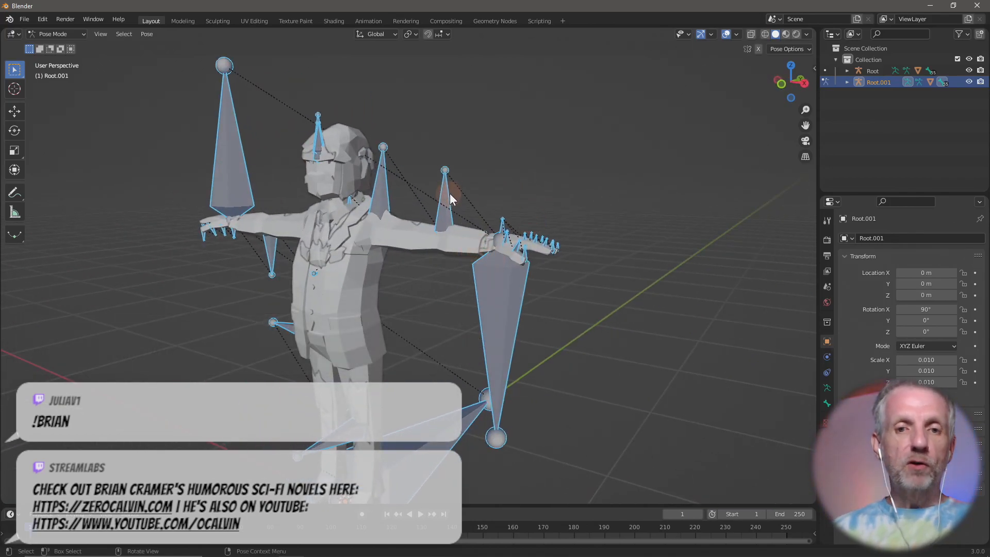
Step: Try rotating the boss male's UpperArm_L bone about the global Y axis, and cancel the rotation
middle_drag(501, 188, 531, 177)
click(419, 176)
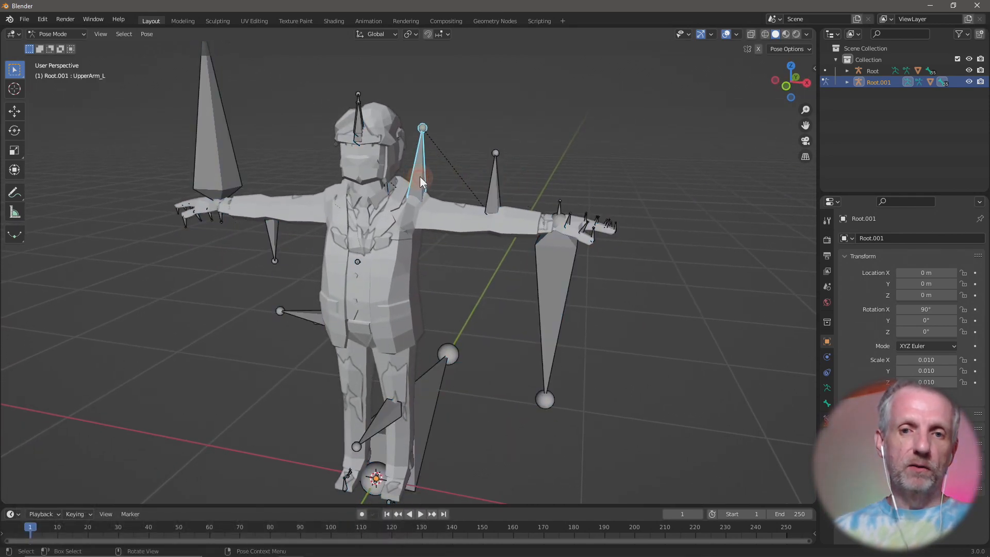
key(r)
key(y)
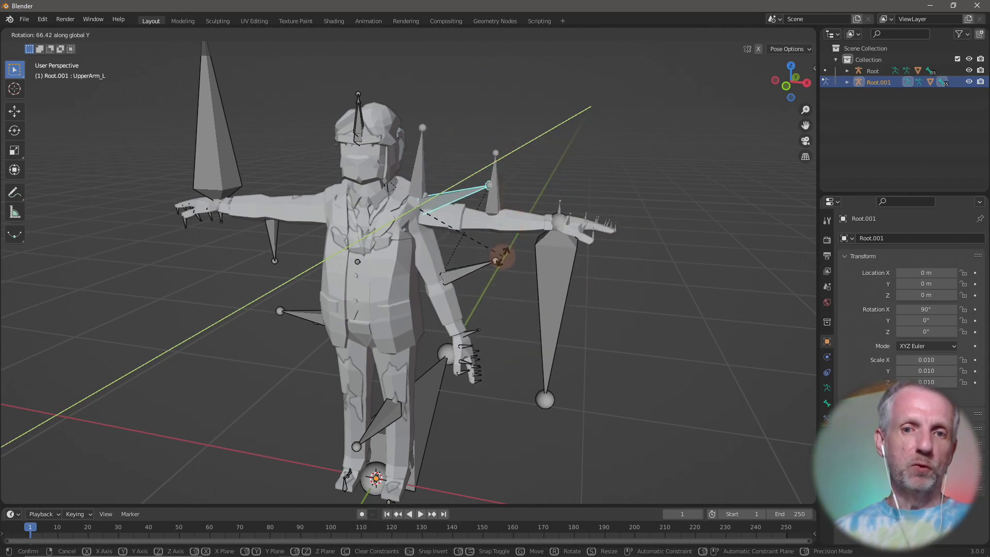
click(499, 174)
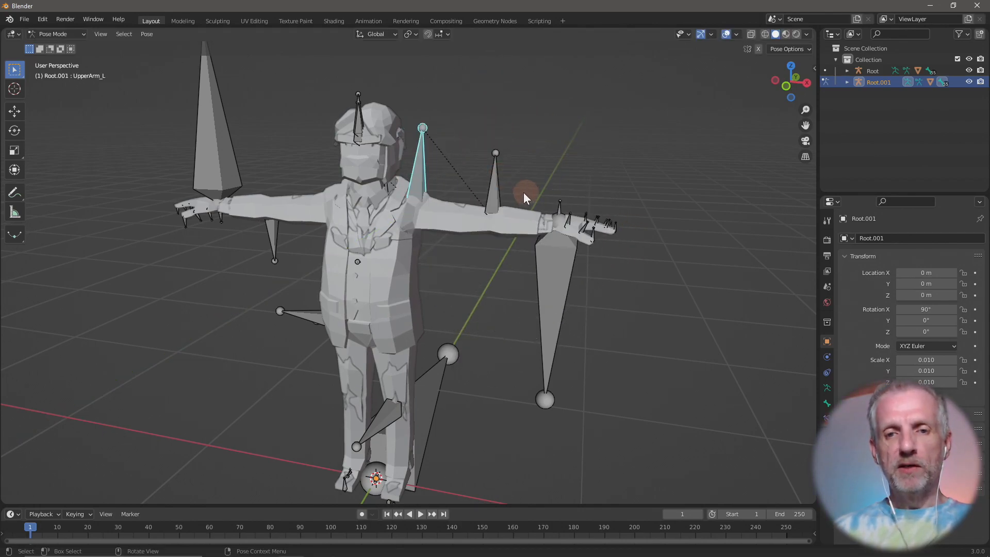
mouse_move(524, 193)
middle_down()
mouse_move(502, 194)
mouse_move(509, 187)
middle_up()
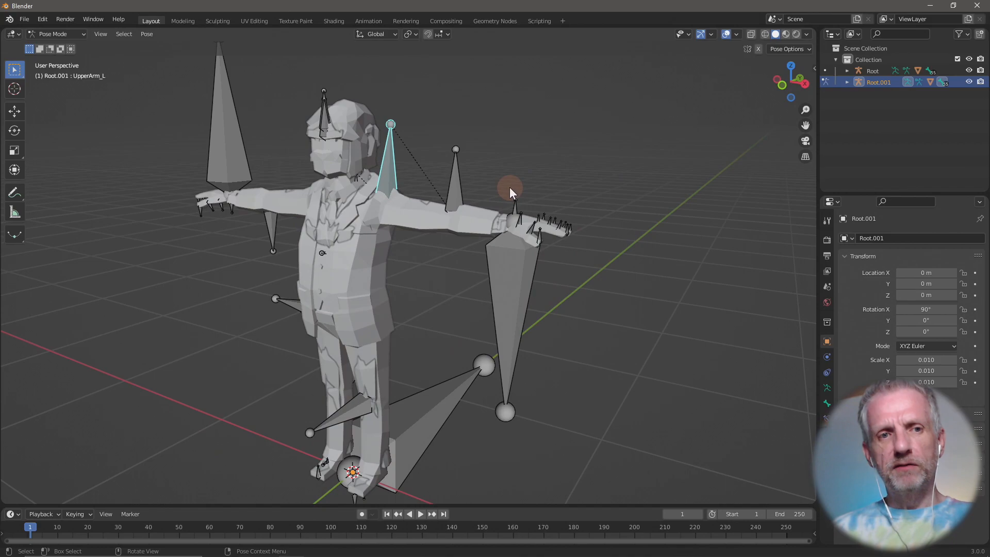
Step: Return to Object Mode and examine the Root hierarchy, including its armature bones and the SK_Chr_Boss_Female_01 mesh
click(83, 35)
click(58, 47)
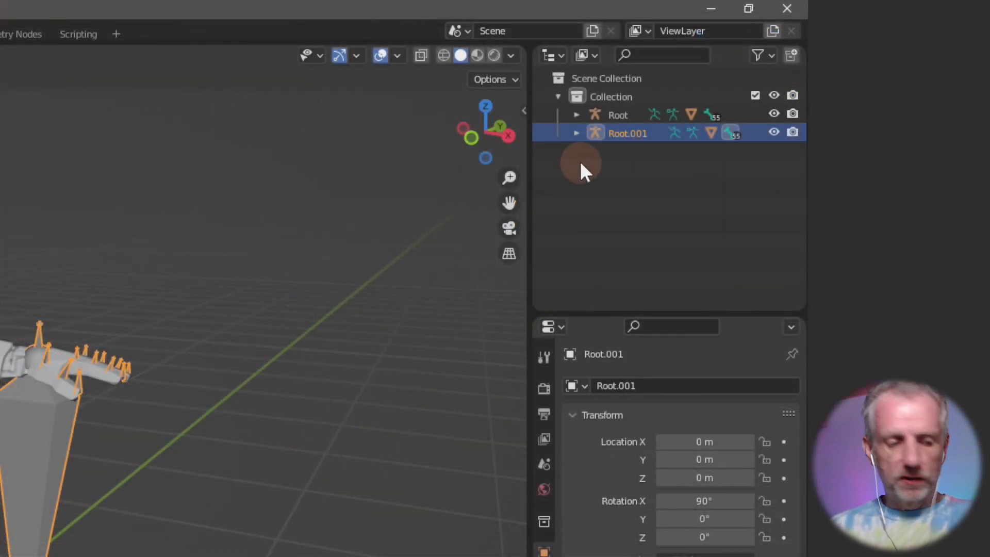
click(615, 117)
click(576, 115)
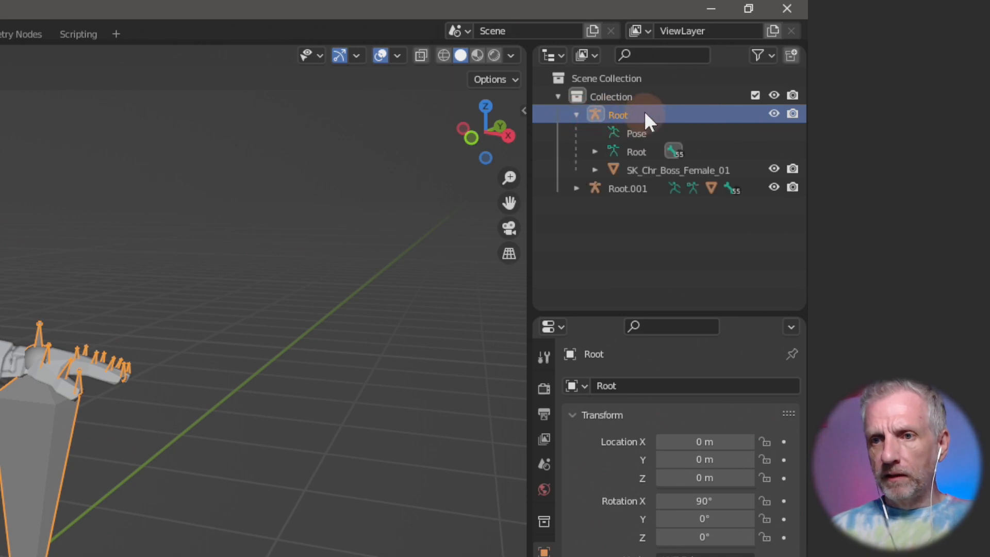
click(644, 131)
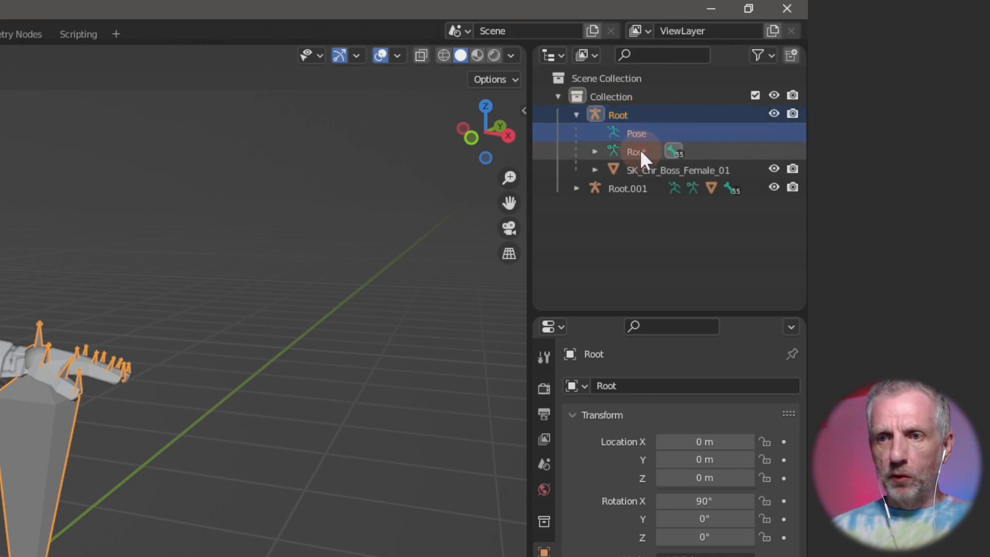
click(621, 152)
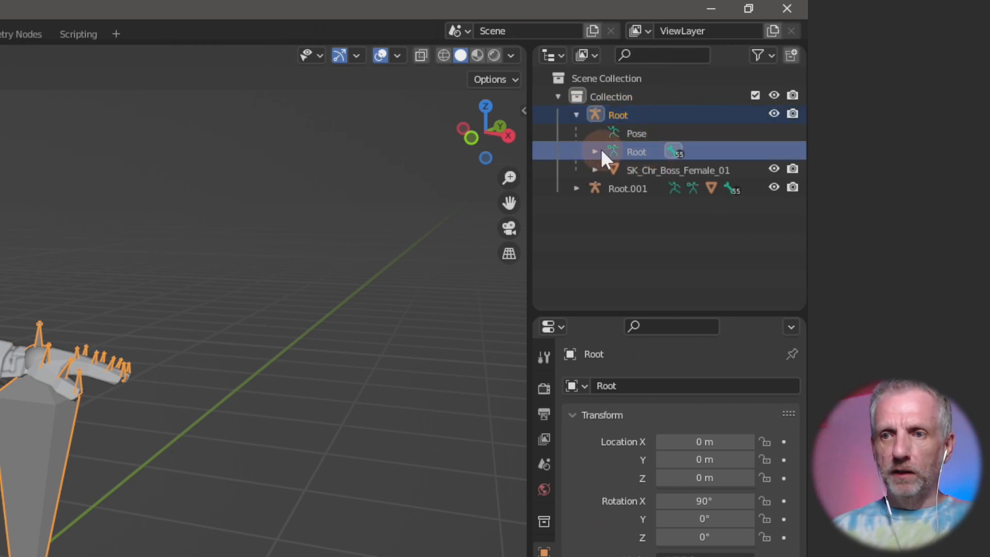
click(597, 151)
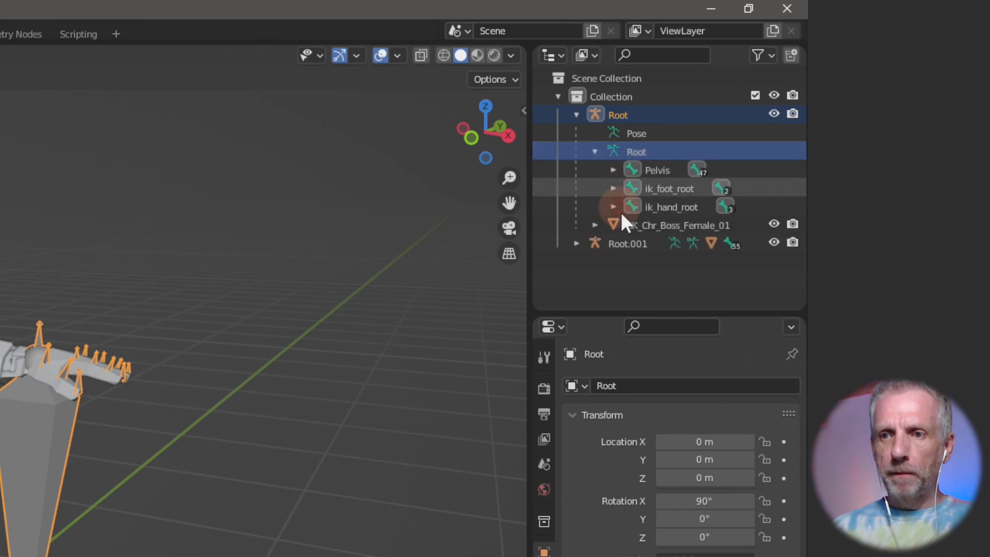
click(595, 150)
click(595, 170)
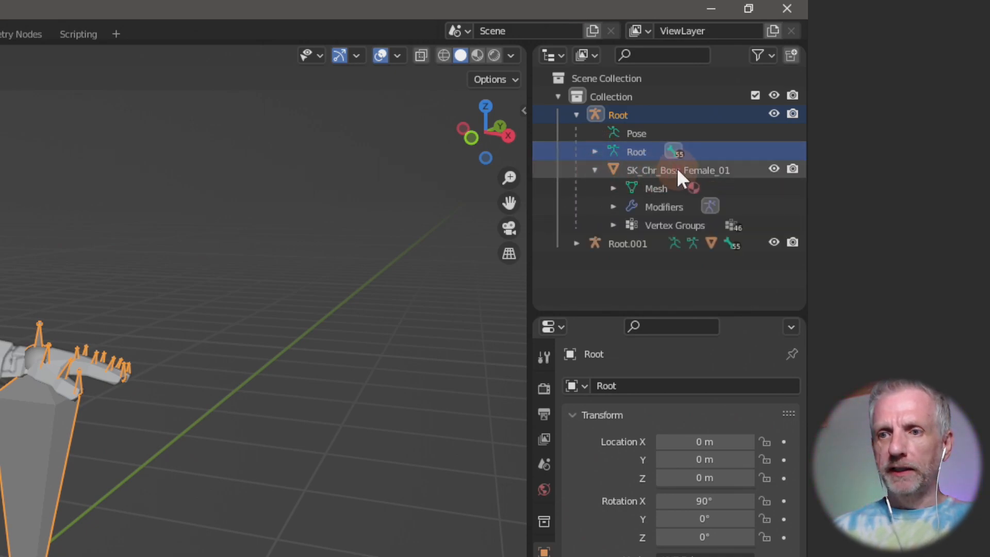
click(594, 170)
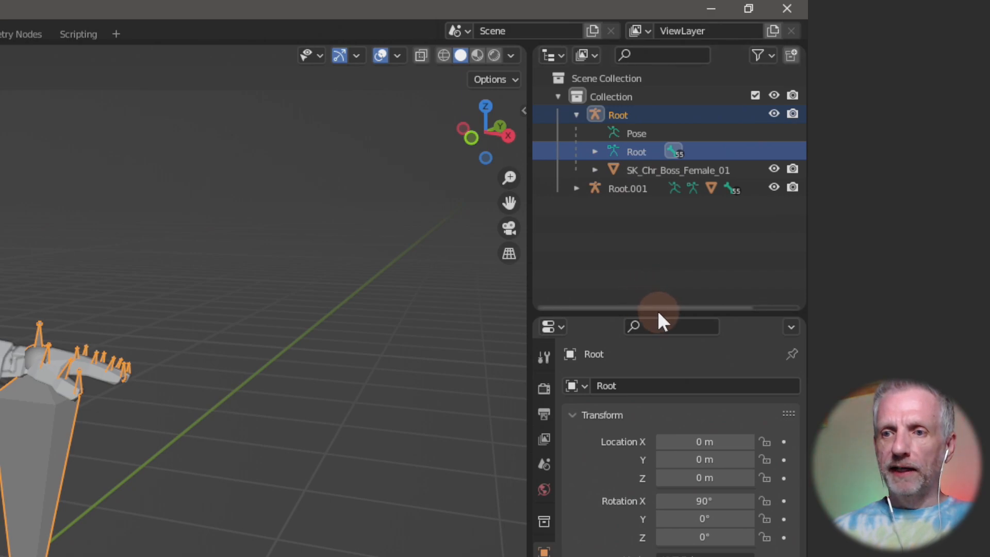
Step: Enlarge the outliner, expand Root.001, and select the SK_Chr_Boss_Male_01 mesh followed by the Root armature as active
drag(658, 314, 680, 457)
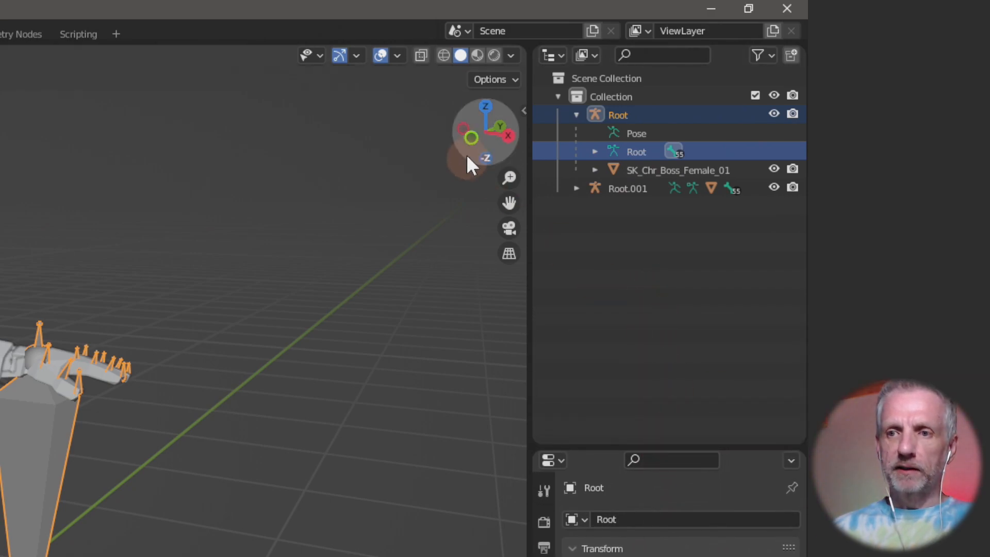
click(576, 189)
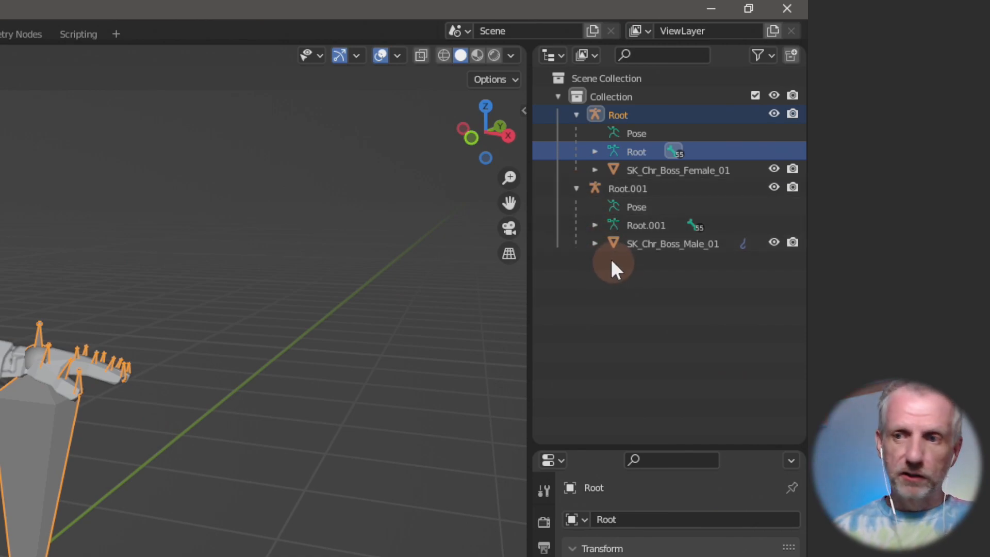
click(664, 225)
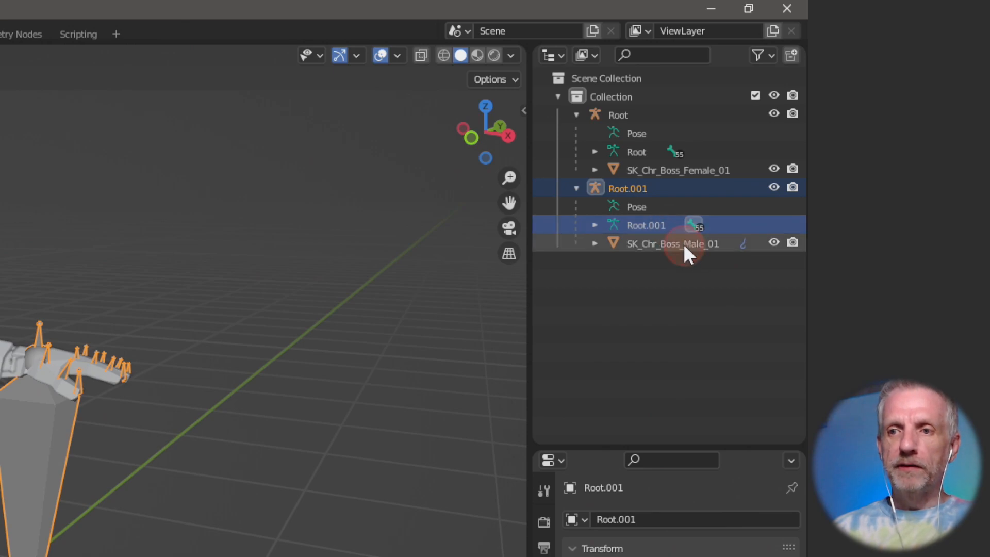
click(681, 243)
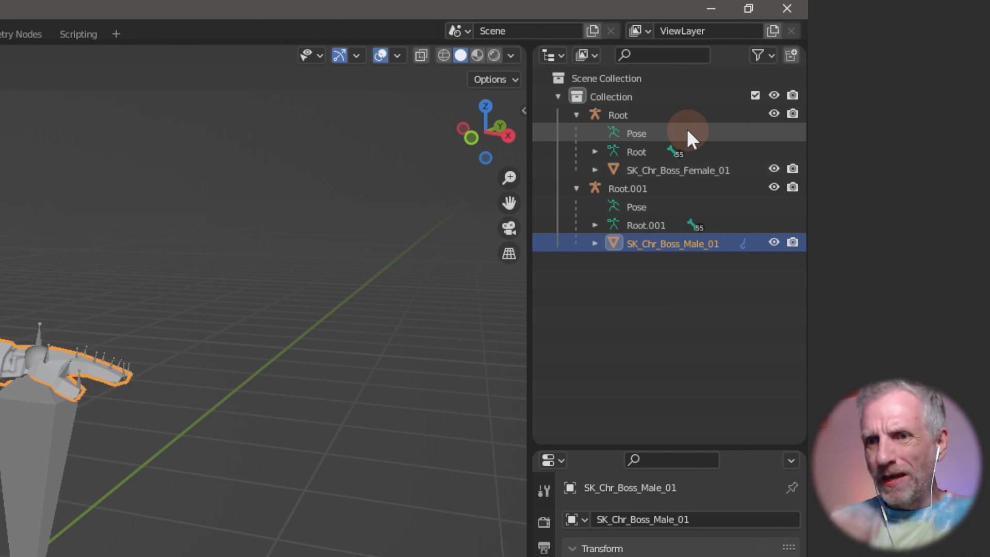
ctrl+click(664, 114)
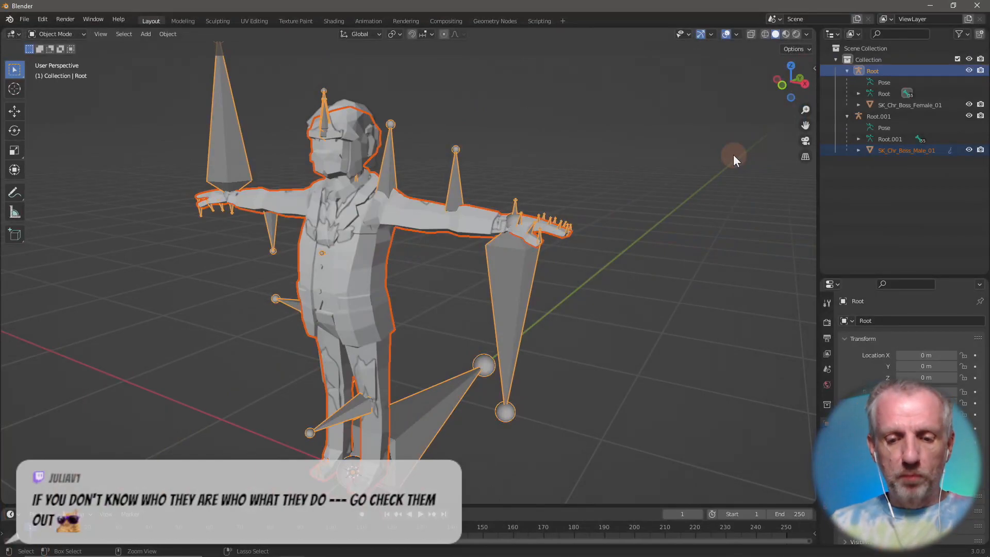
Step: Try parenting SK_Chr_Boss_Male_01 to the Root armature with Armature Deform, and undo the parenting
key(ctrl+p)
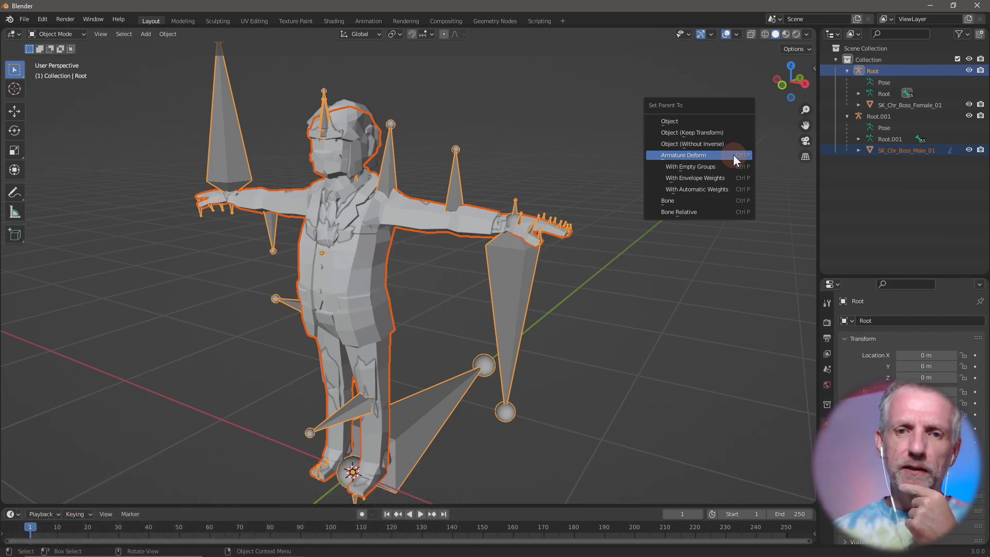
click(733, 155)
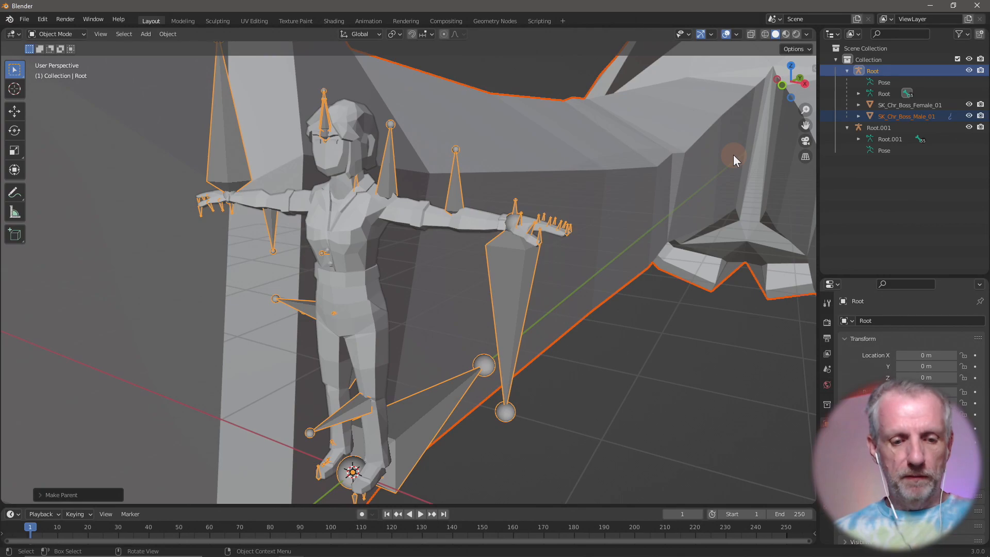
key(ctrl+z)
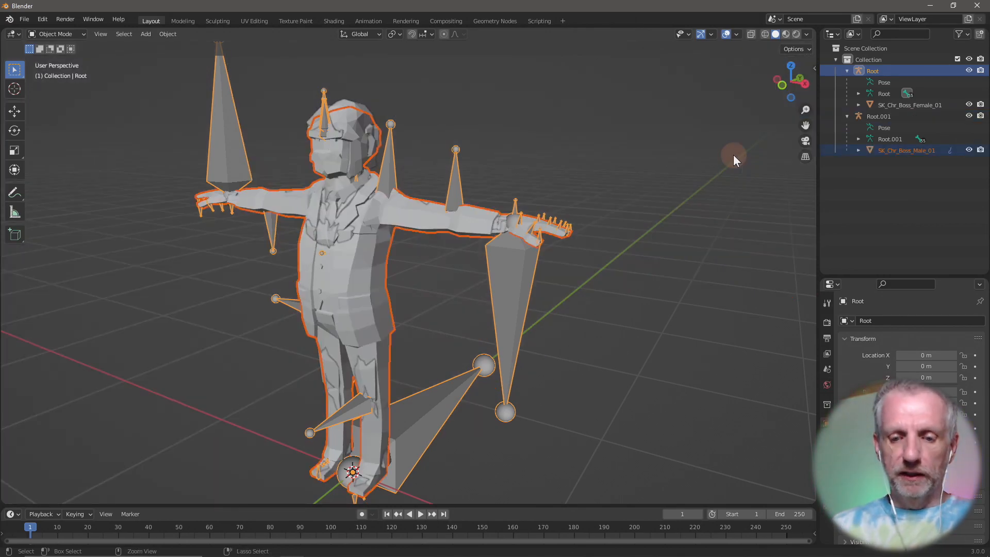
Step: Try parenting SK_Chr_Boss_Male_01 to the Root armature With Automatic Weights, and undo the parenting
key(ctrl+p)
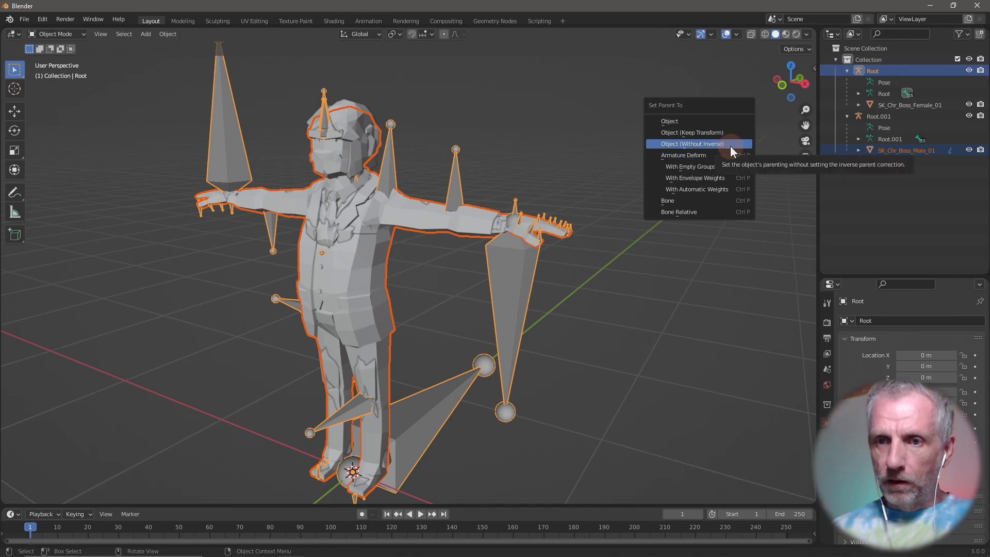
click(735, 127)
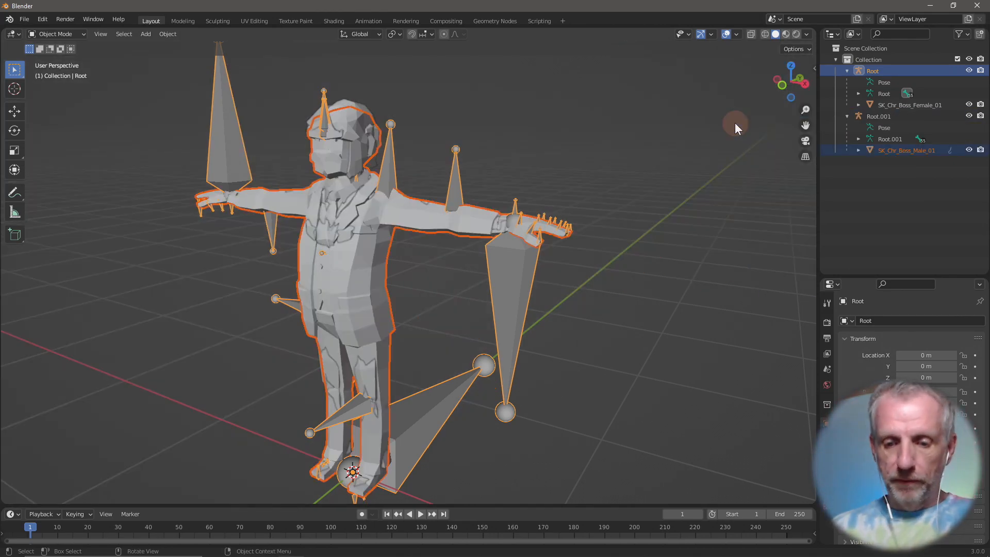
key(ctrl+p)
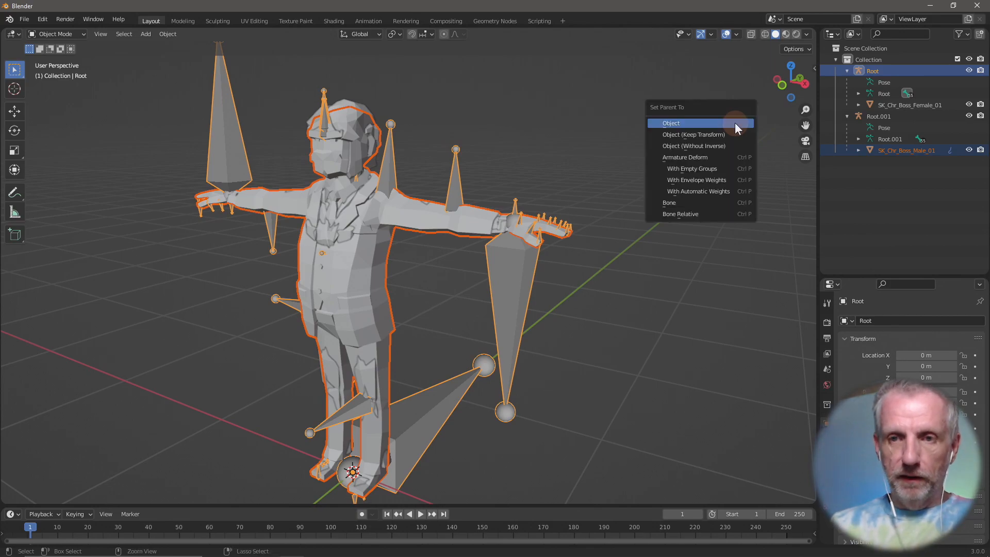
click(733, 190)
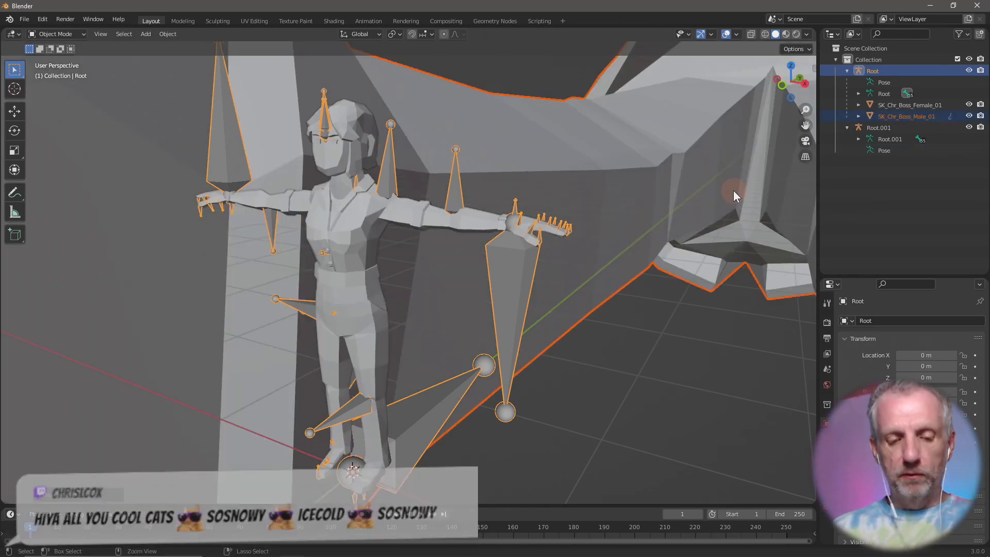
key(ctrl+z)
Step: Try parenting the boss male mesh to Root With Envelope Weights and With Empty Groups, undoing each attempt
key(ctrl+p)
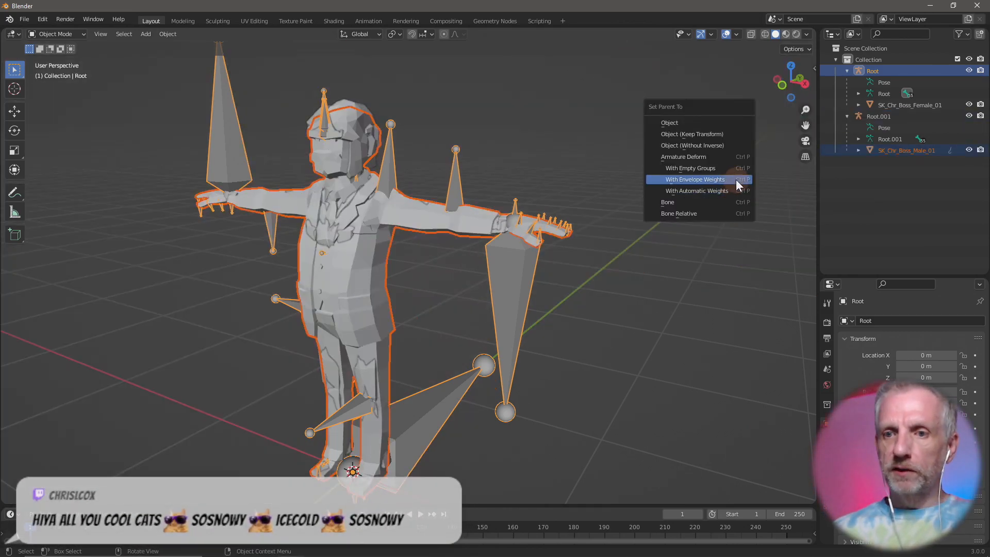
click(735, 179)
key(ctrl+z)
key(ctrl+p)
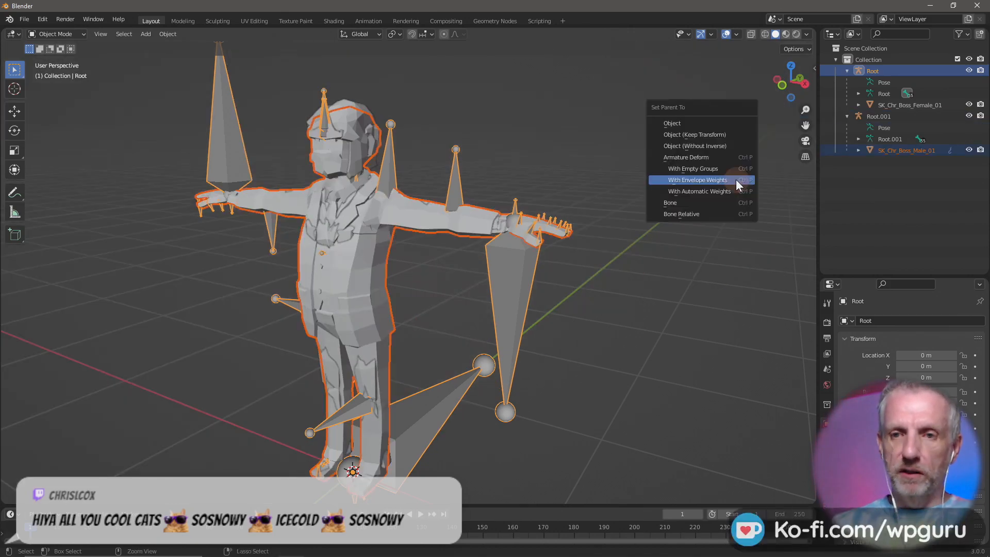
click(735, 166)
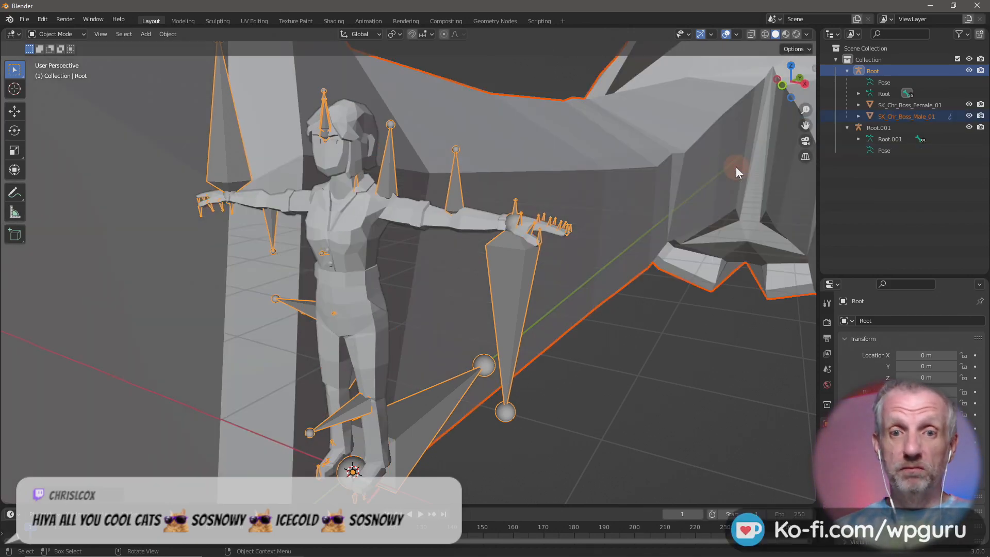
key(ctrl+z)
Step: Retry parenting the boss male mesh to Root with plain Armature Deform, and undo it
key(ctrl+p)
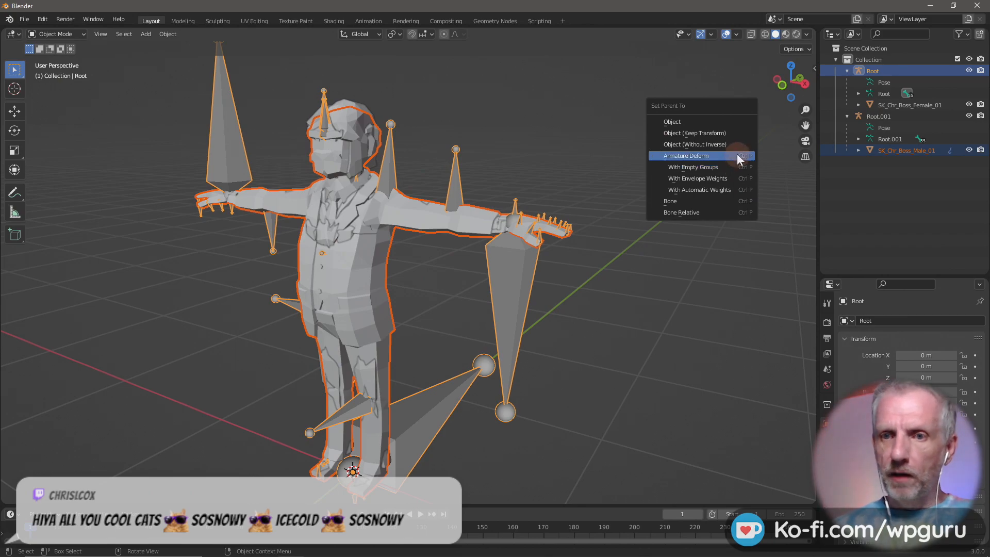
click(737, 155)
key(ctrl+z)
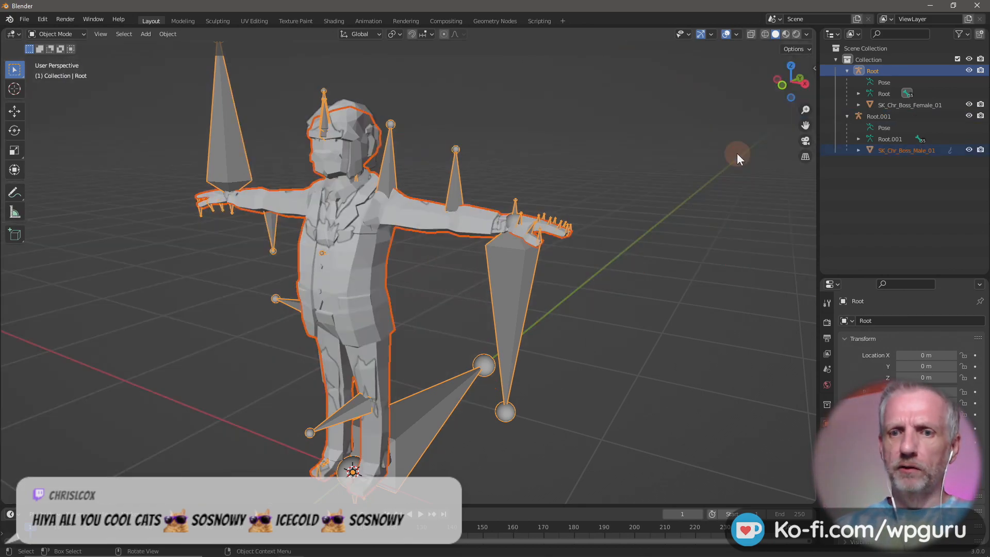
Step: Try parenting the boss male mesh to the Root armature using Bone and Bone Relative
key(ctrl+p)
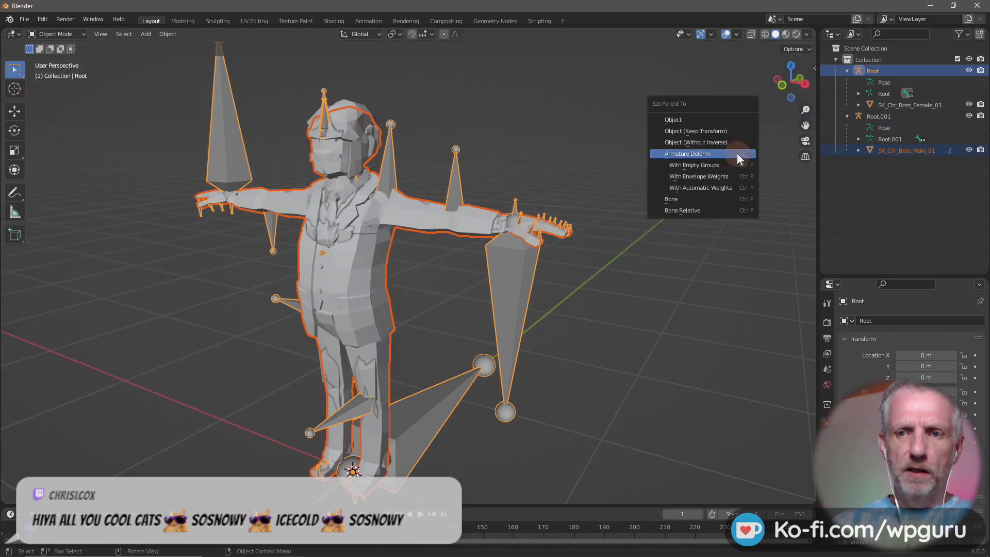
click(729, 199)
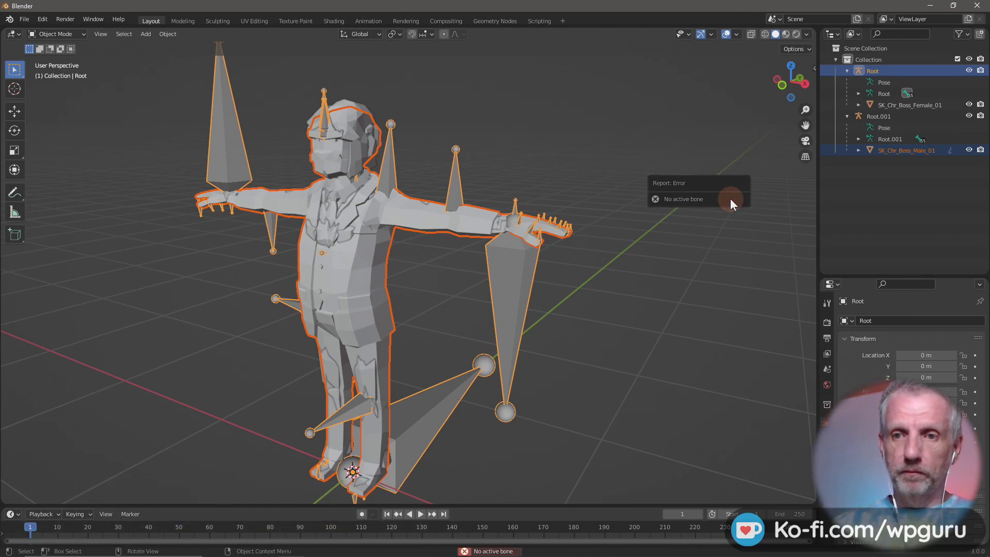
key(ctrl+p)
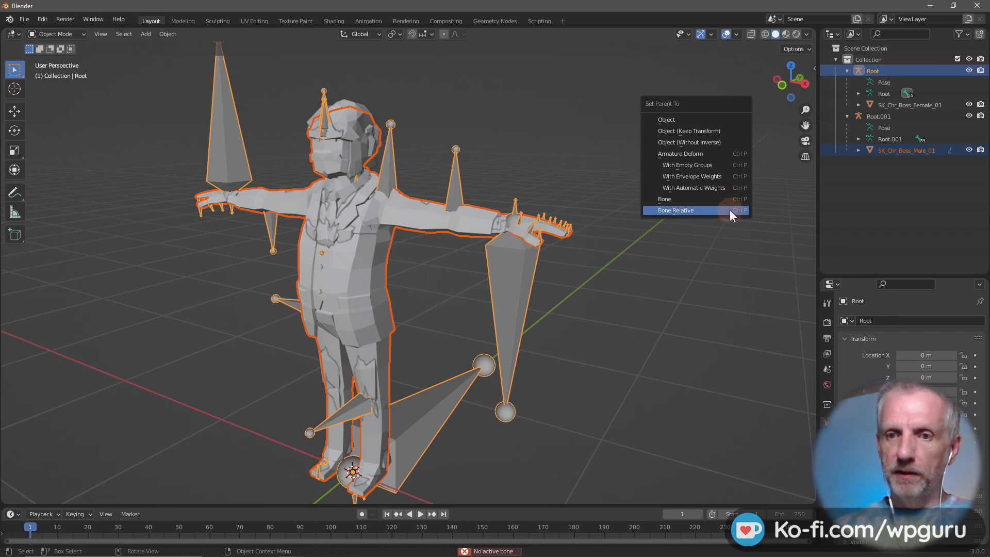
click(729, 210)
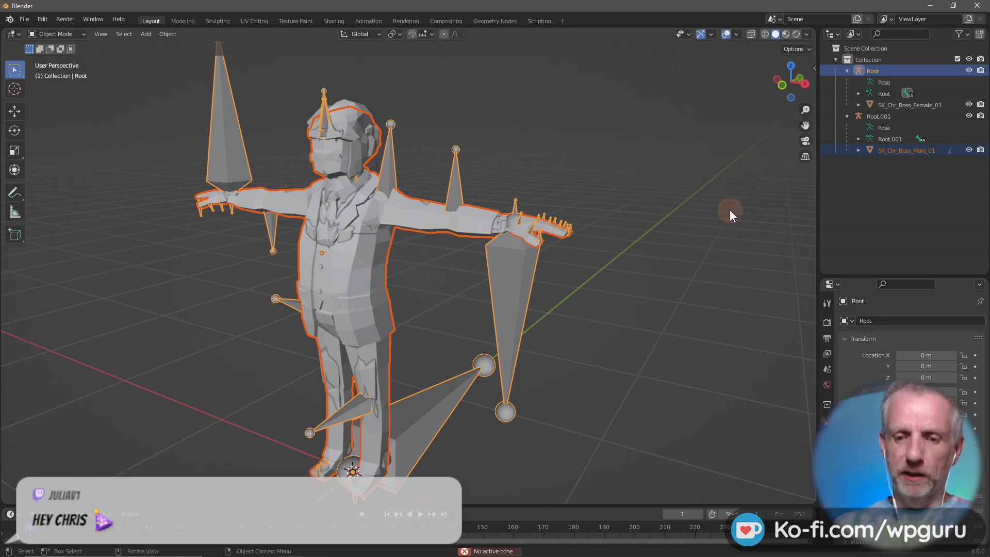
Step: Try parenting the boss male mesh to Root as a plain Object, and undo the parenting
key(ctrl+p)
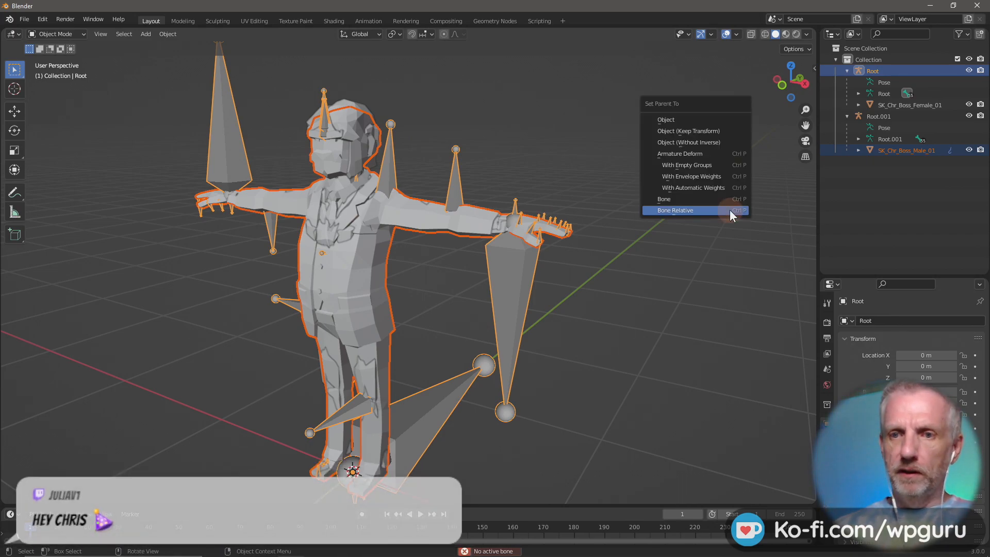
click(730, 122)
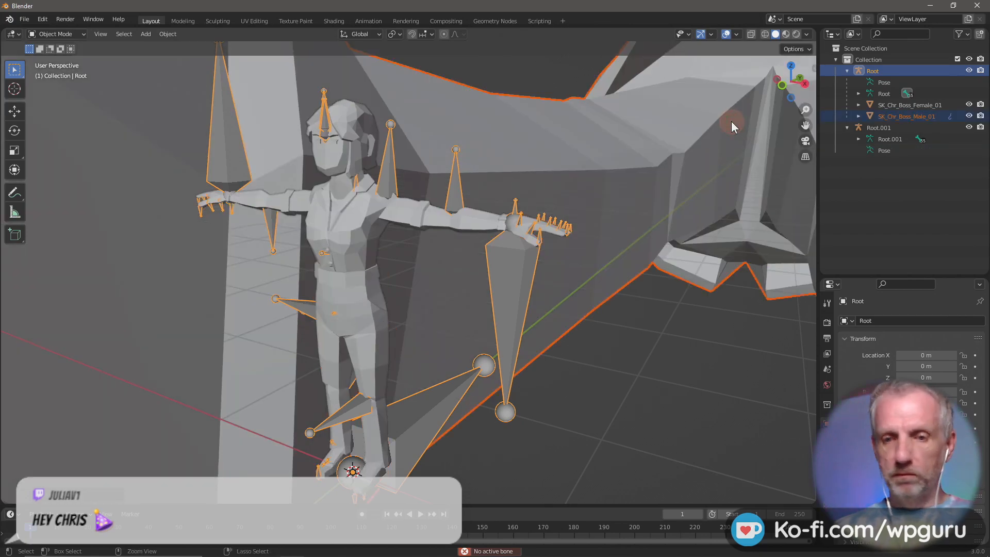
key(ctrl+z)
Step: Parent SK_Chr_Boss_Male_01 to the Root armature with Object (Keep Transform) and check the contents of Root.001
key(ctrl+p)
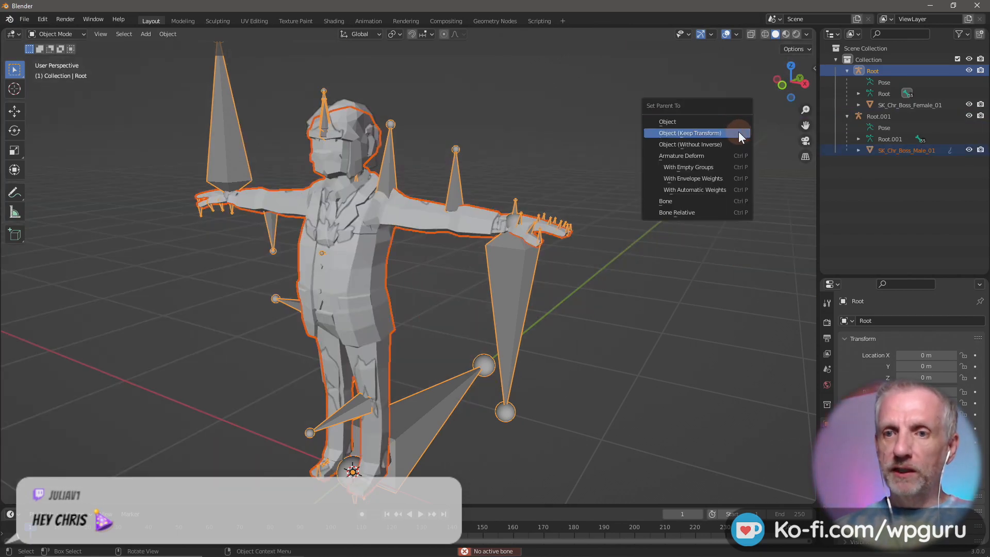
click(739, 133)
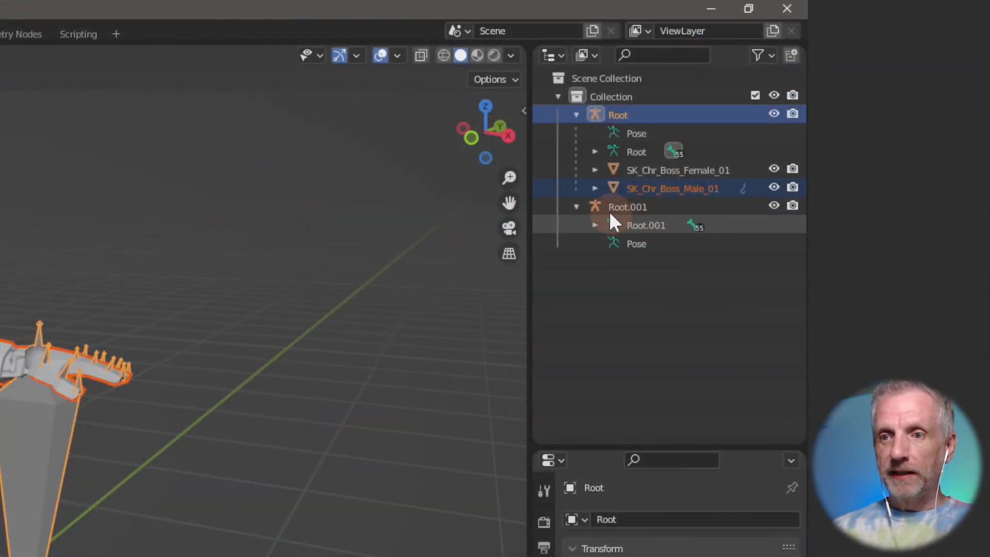
click(576, 206)
click(576, 206)
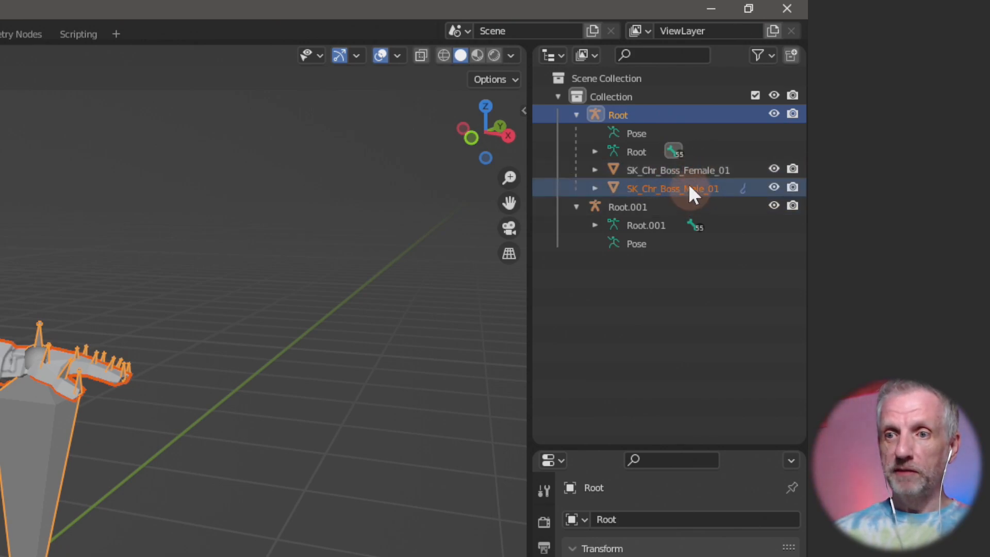
Step: Delete the leftover Root.001 armature from the scene
click(650, 210)
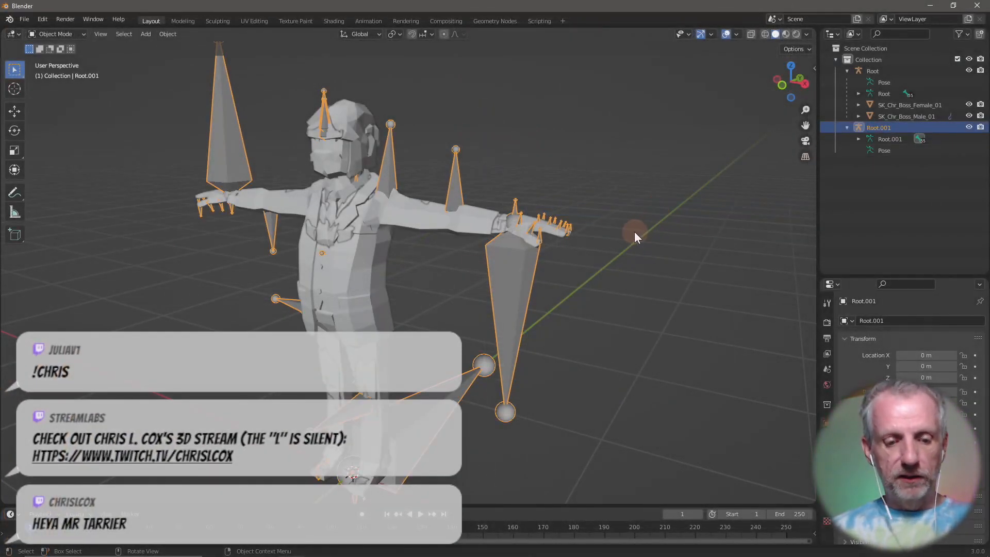
key(x)
click(634, 231)
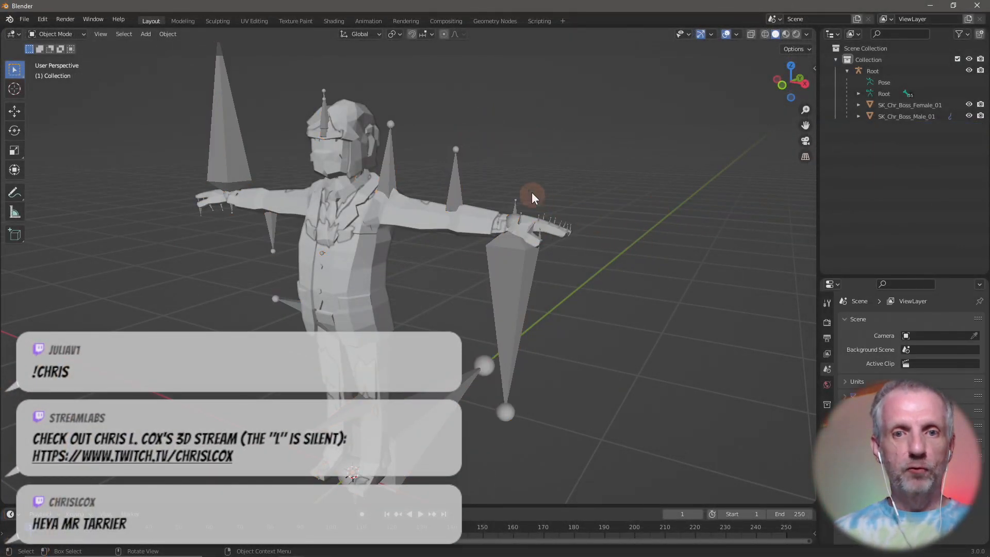
Step: Put the Root armature in Pose Mode, try rotating the UpperArm_L bone about the global Y axis, and cancel the rotation
click(388, 173)
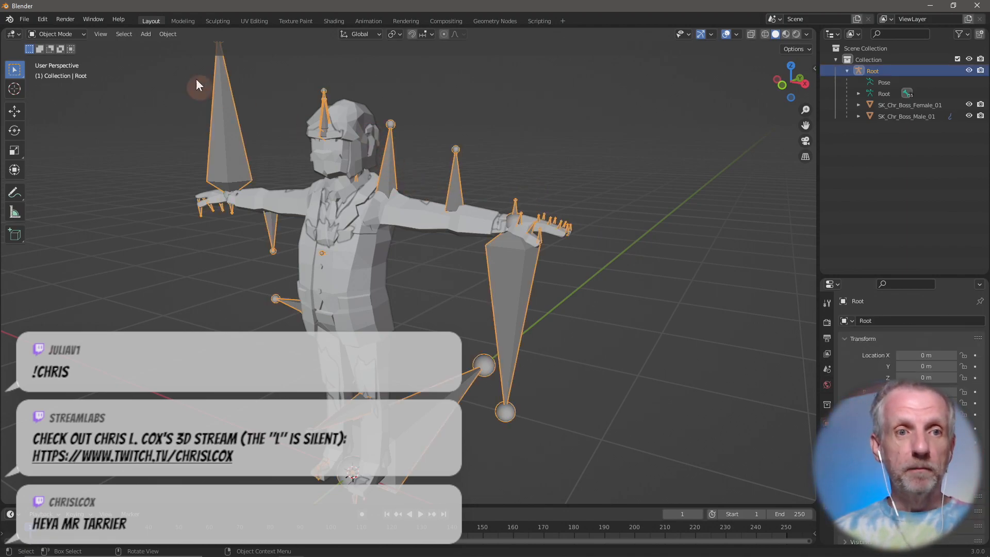
click(72, 35)
click(75, 73)
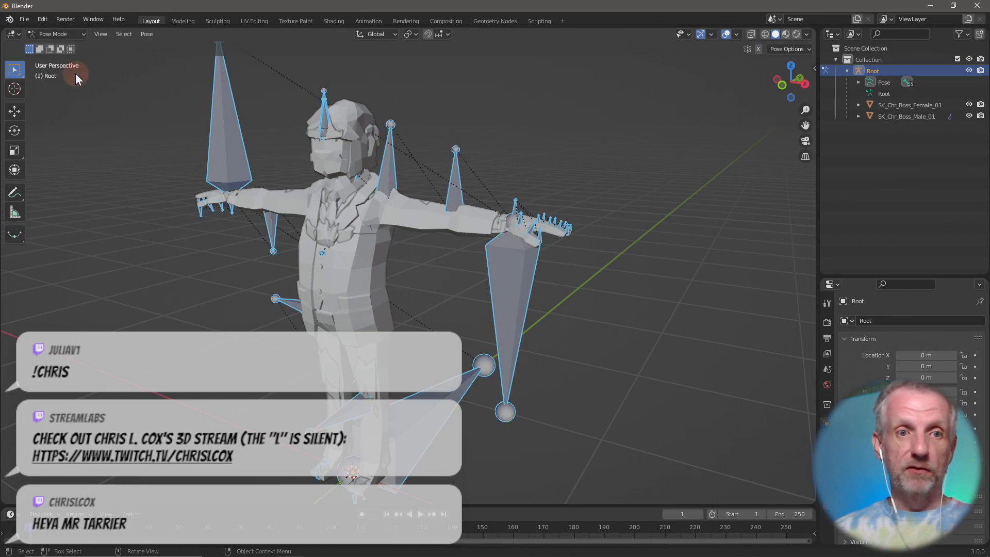
click(388, 178)
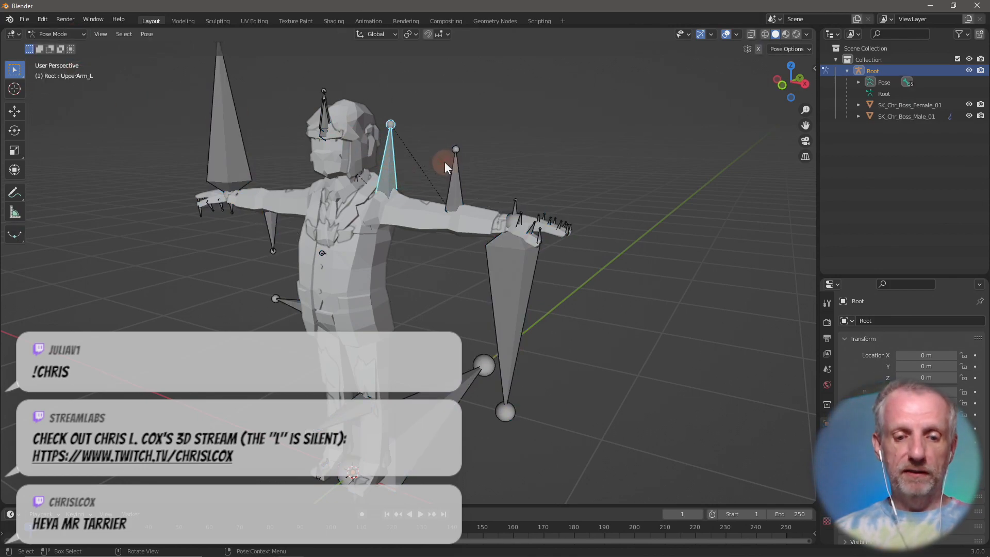
key(r)
key(y)
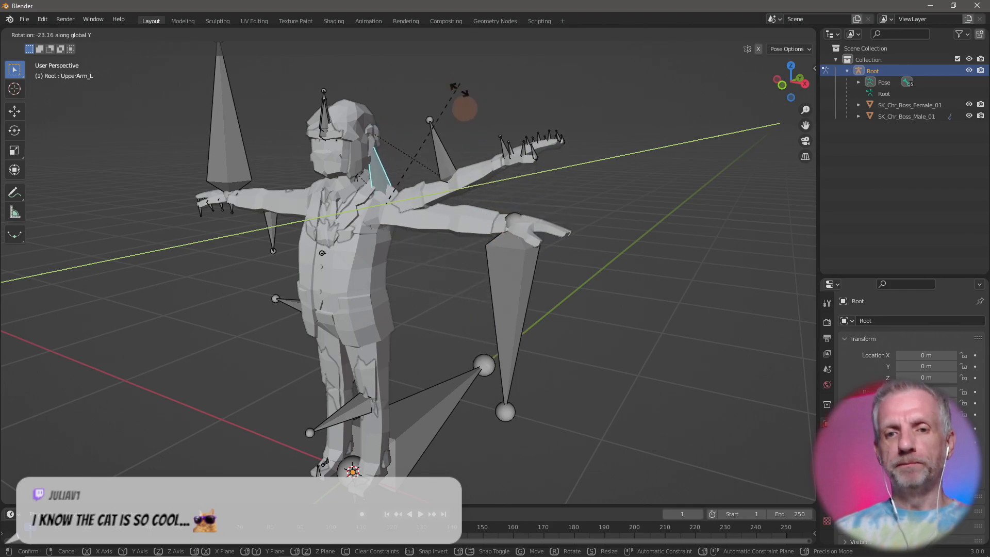
click(473, 134)
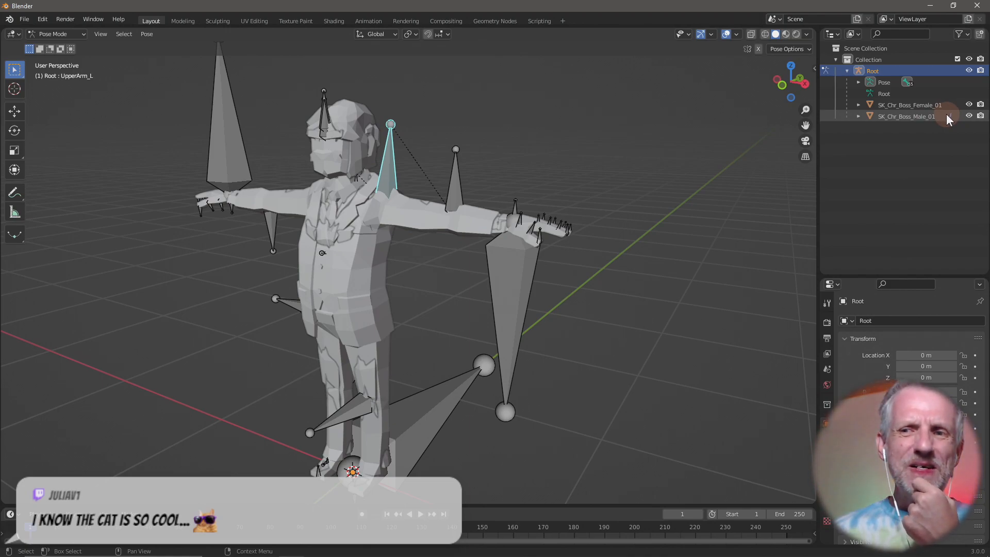
Step: Examine the Root armature's Pose entry in the hierarchy and return to Object Mode
click(858, 83)
click(858, 82)
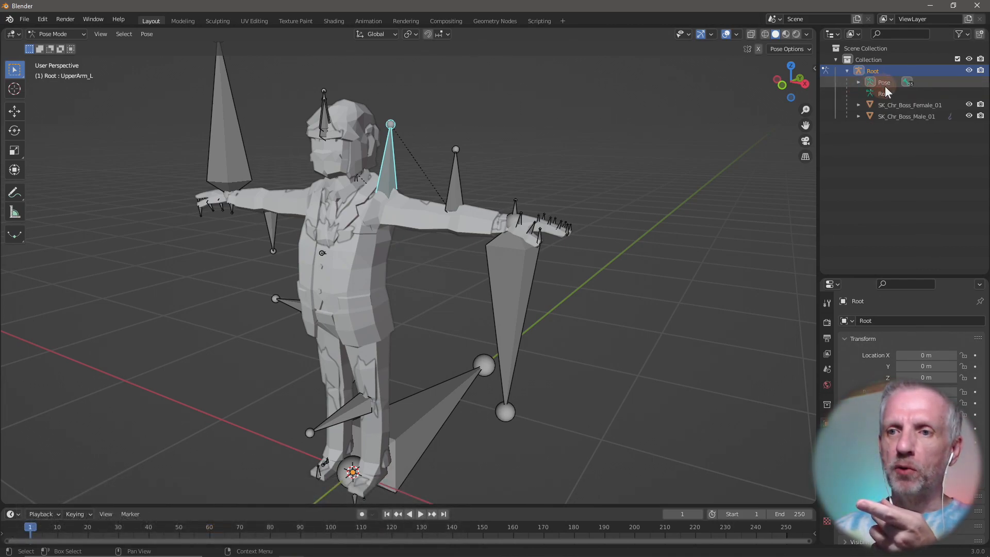
click(886, 84)
click(896, 72)
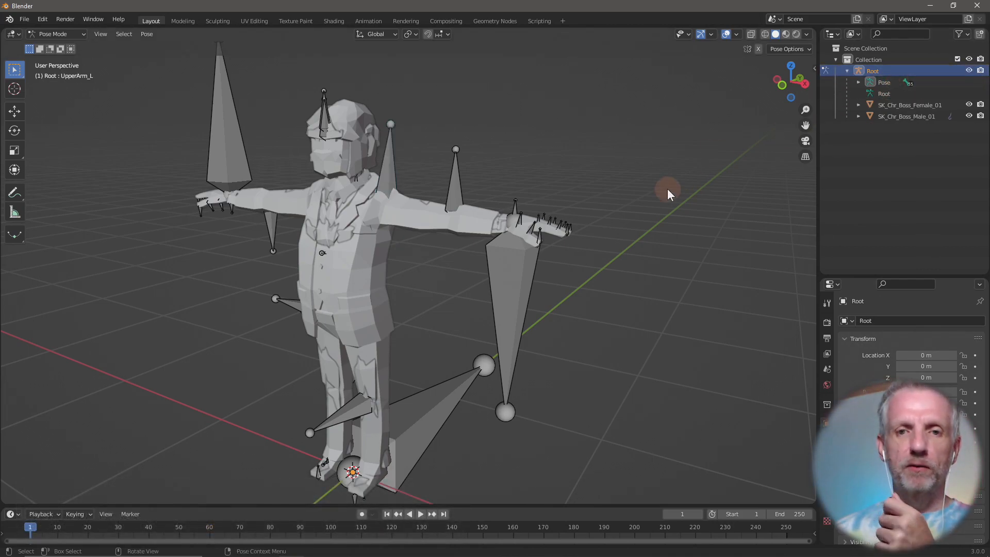
click(74, 35)
click(74, 46)
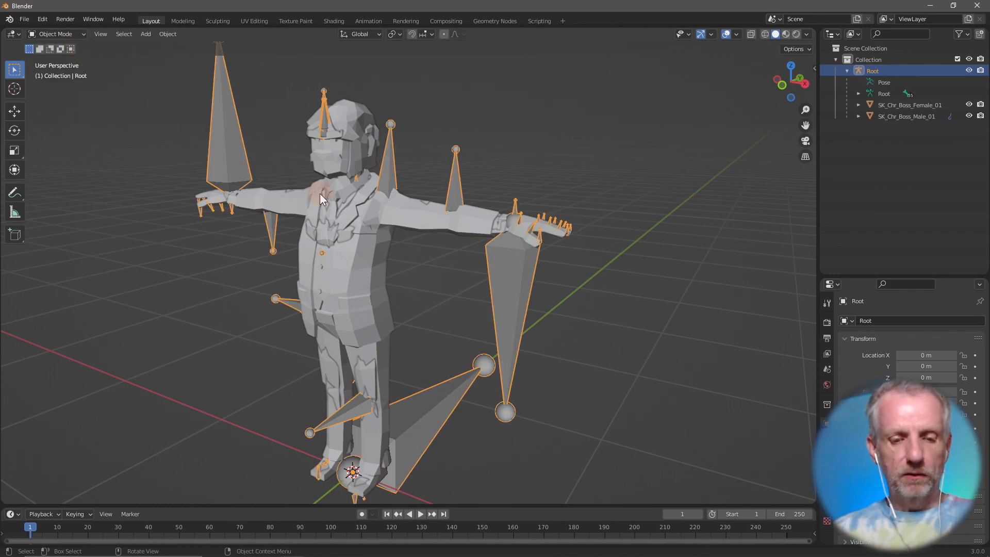
Step: Switch Root to Pose Mode, select all its bones, and return to Object Mode with everything deselected
key(ctrl+Tab)
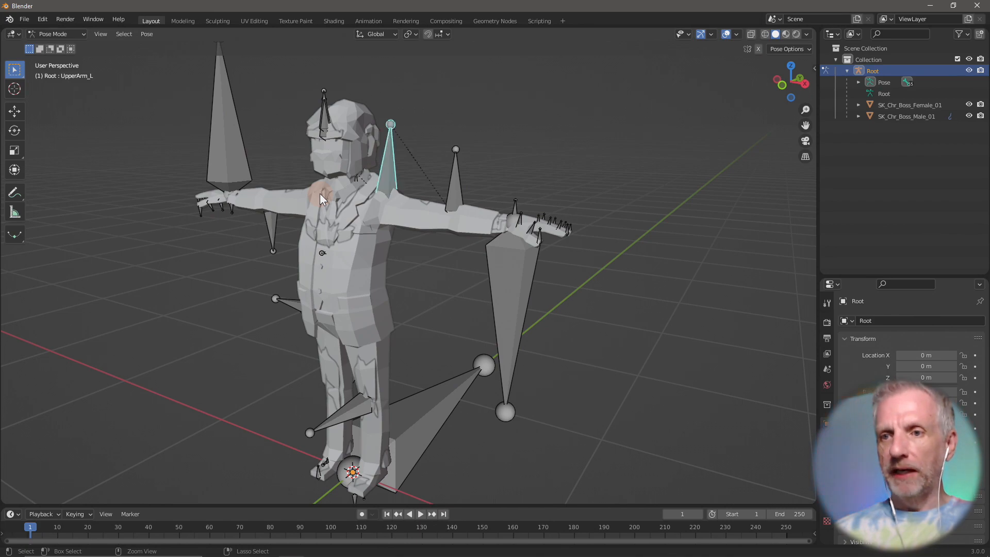
key(a)
key(ctrl+Tab)
click(320, 193)
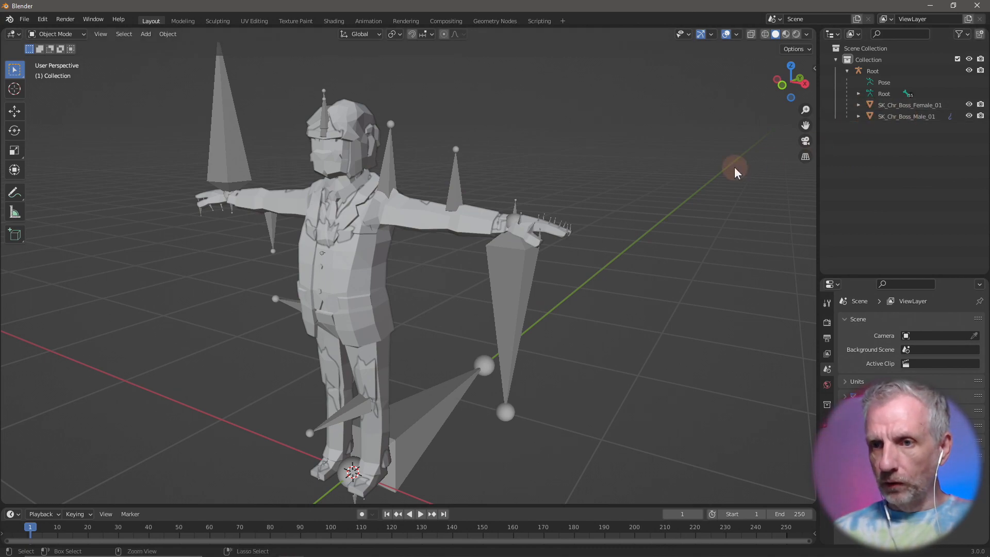
Step: Try pasting the copied armature, and undo back to before the Keep Transform parenting with Root.001 restored
key(ctrl+v)
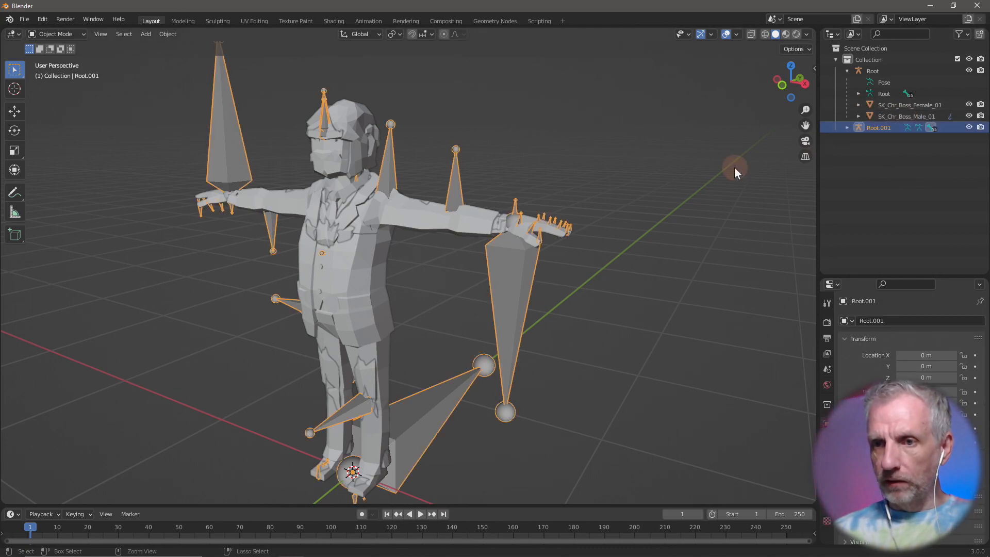
click(846, 127)
key(ctrl+z)
key(ctrl+z)
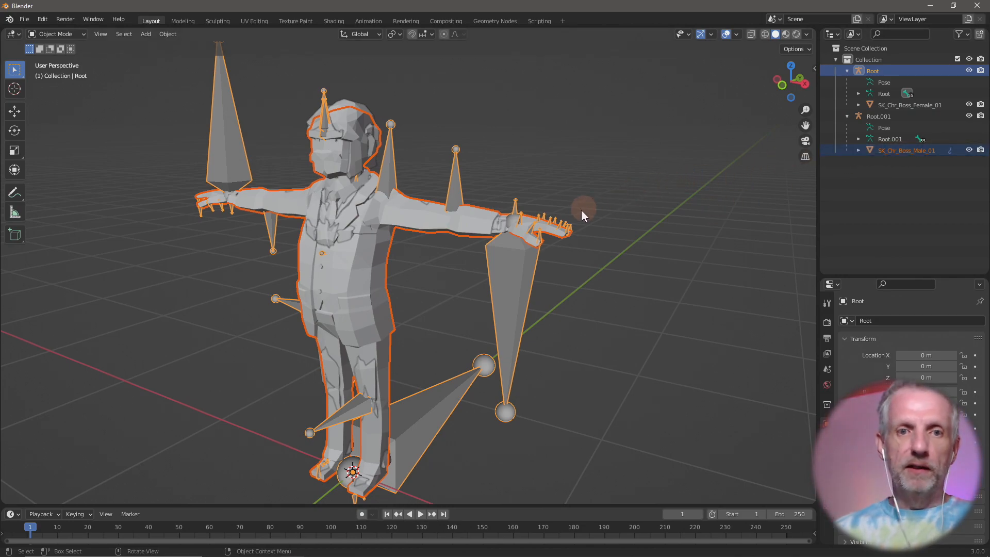
Step: Parent the Boss Male mesh to the Root armature, picked by its armature data entry, using Object (Keep Transform)
click(908, 149)
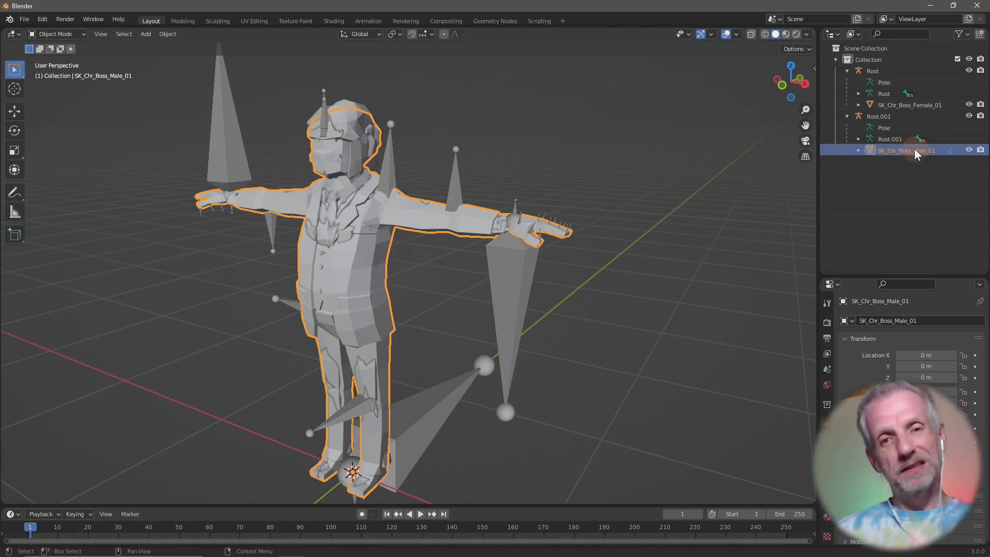
ctrl+click(892, 94)
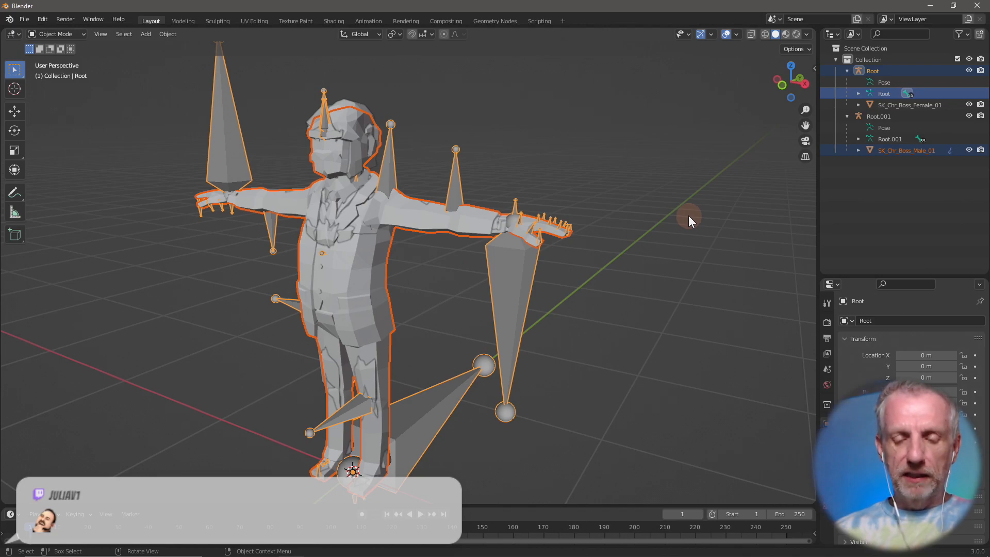
key(ctrl+p)
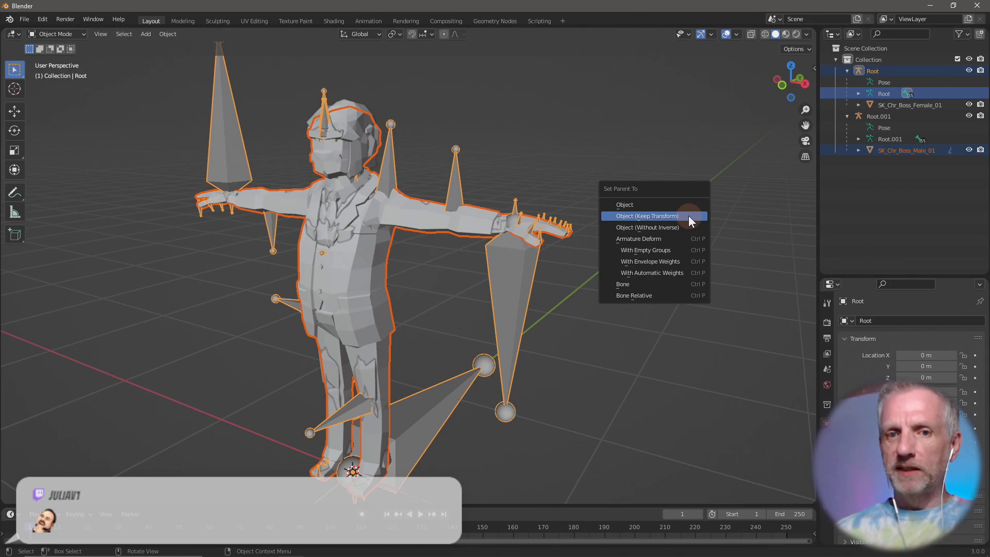
click(688, 215)
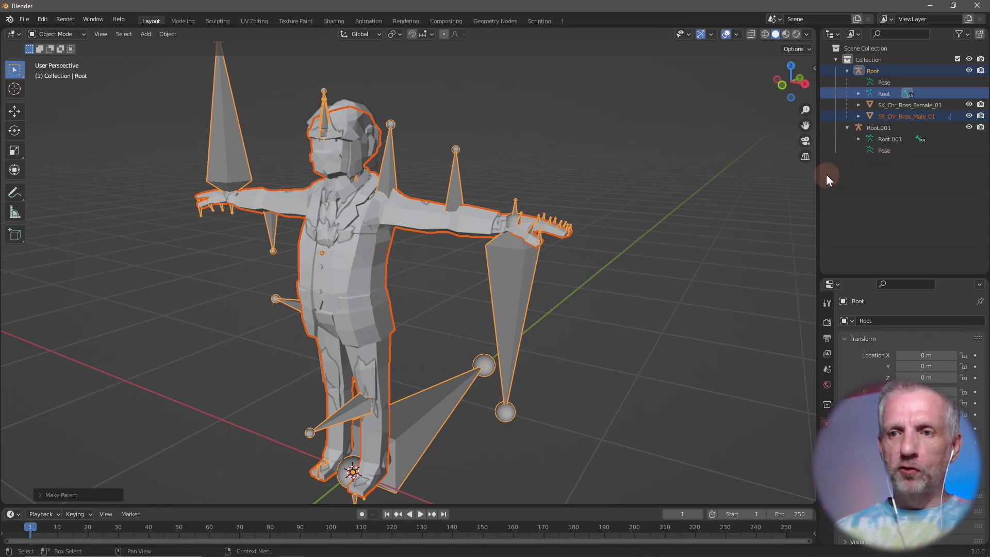
Step: Delete the leftover Root.001 armature from the scene
click(880, 127)
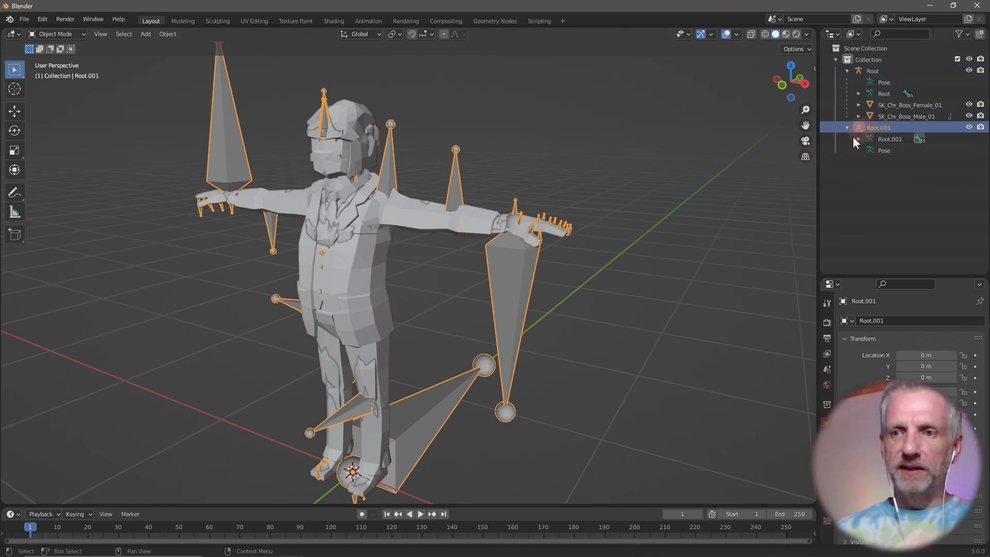
key(x)
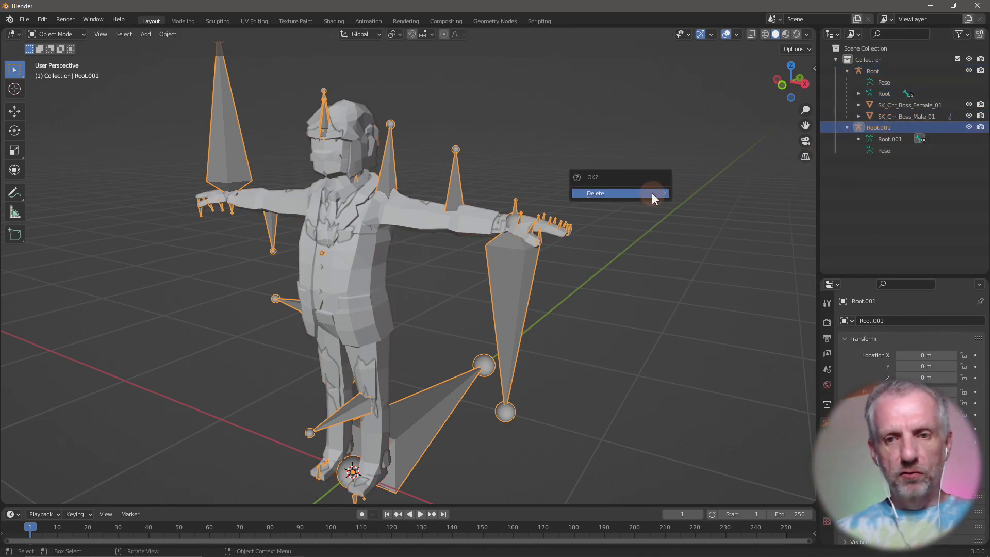
click(652, 193)
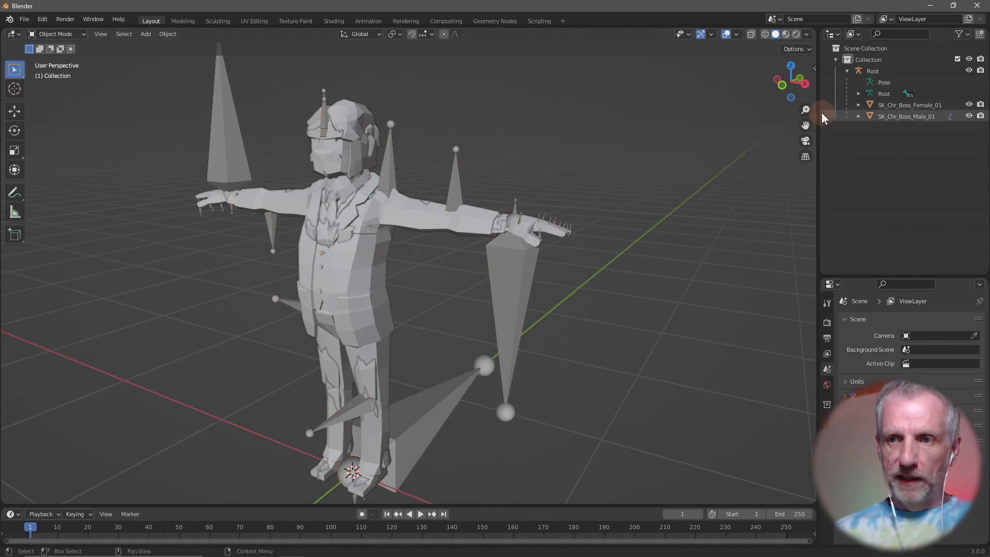
Step: Put Root in Pose Mode, try rotating UpperArm_L about the global Y axis, cancel it, and return to Object Mode
click(388, 178)
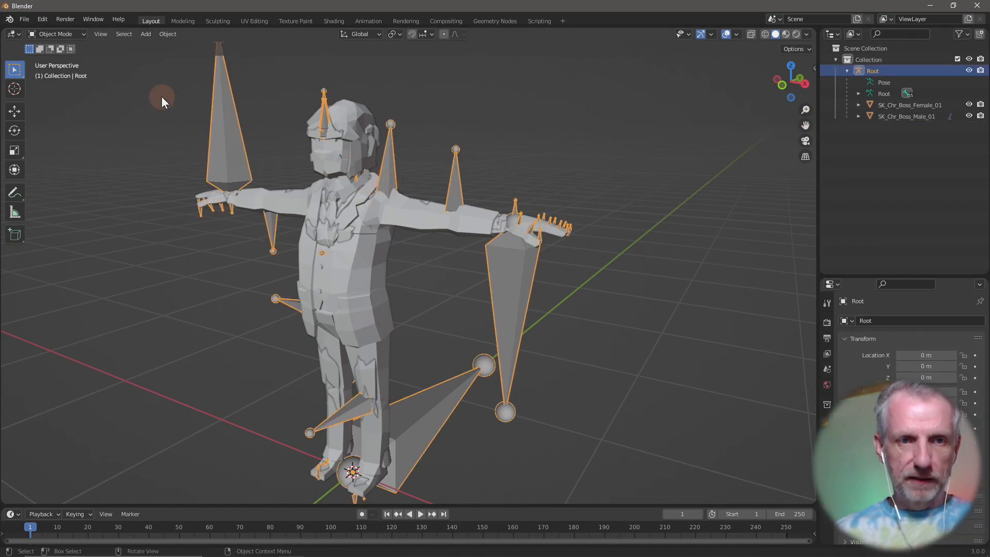
click(77, 35)
click(73, 73)
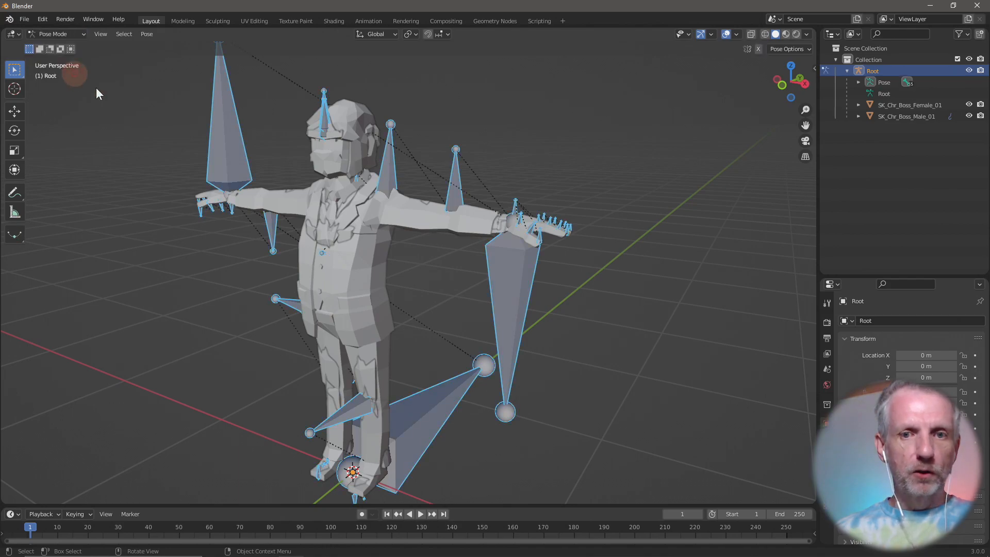
click(386, 165)
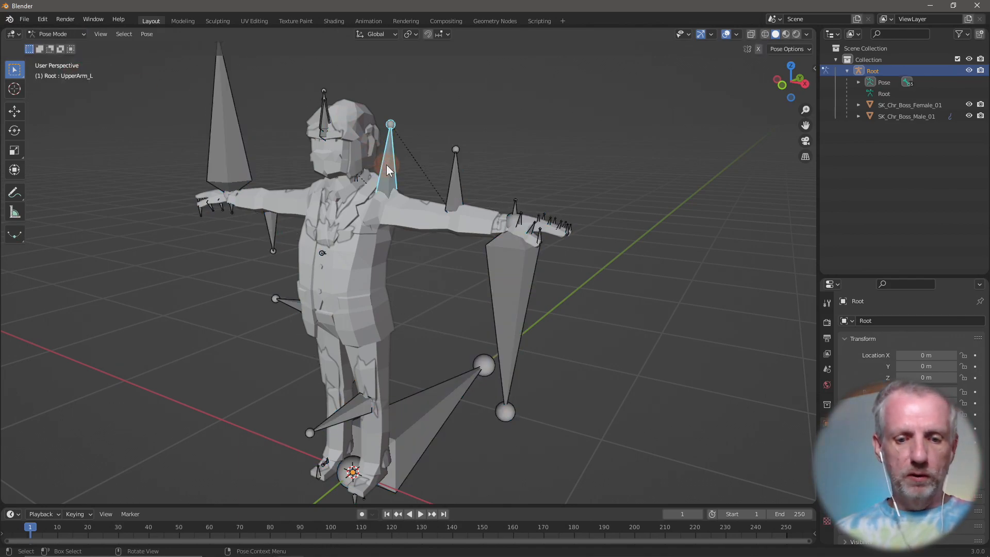
key(r)
key(y)
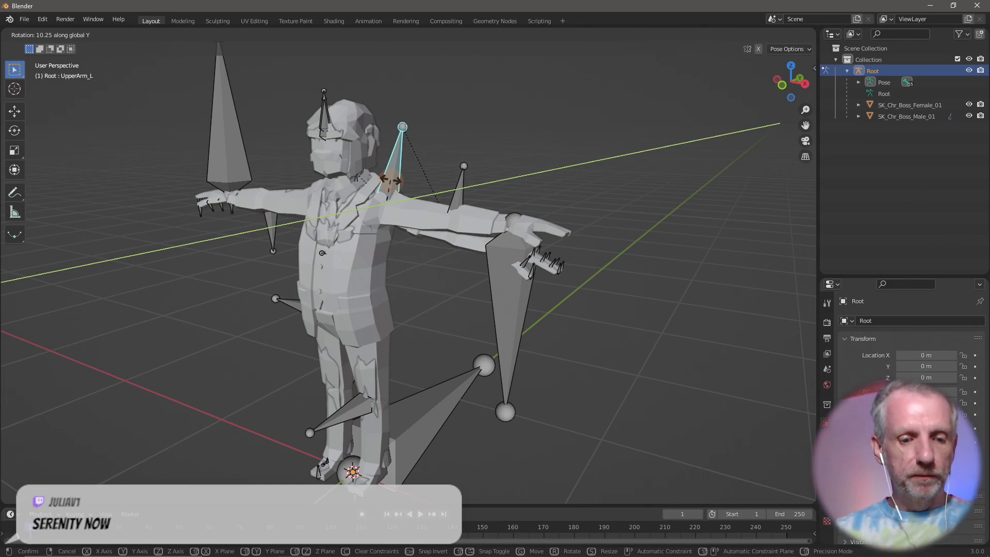
key(Escape)
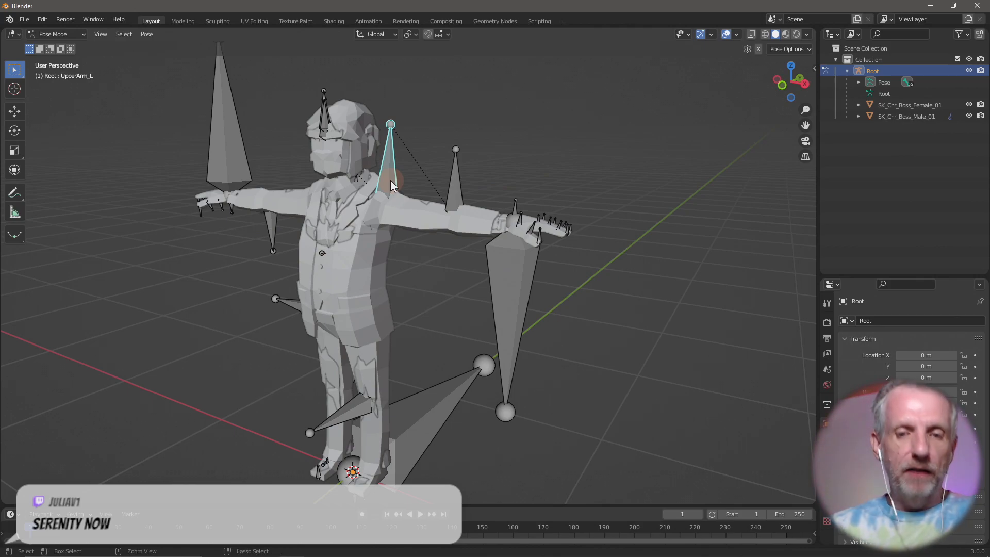
key(a)
key(ctrl+Tab)
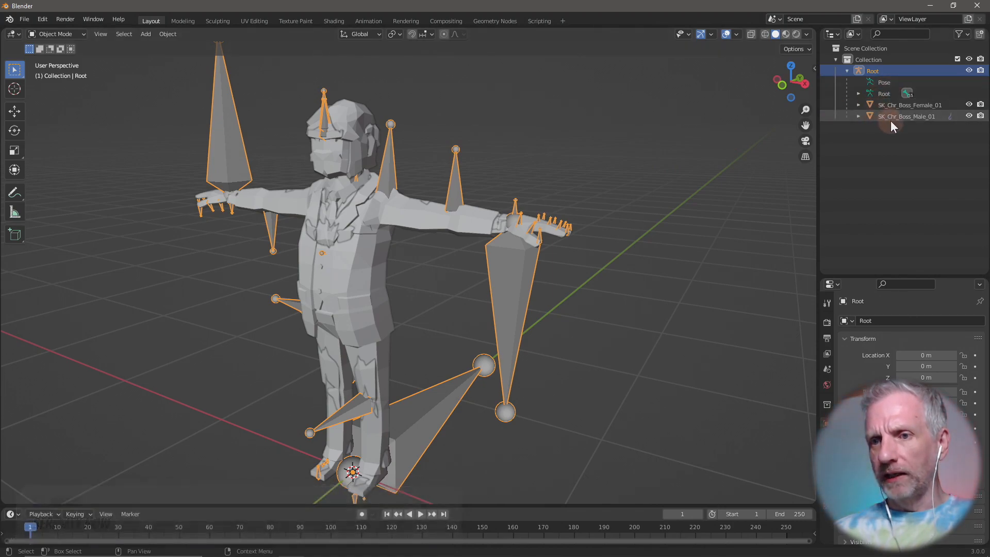
Step: Check the Boss Male mesh's armature modifier, and undo back to before the Keep Transform parenting and Root.001 deletion
click(951, 118)
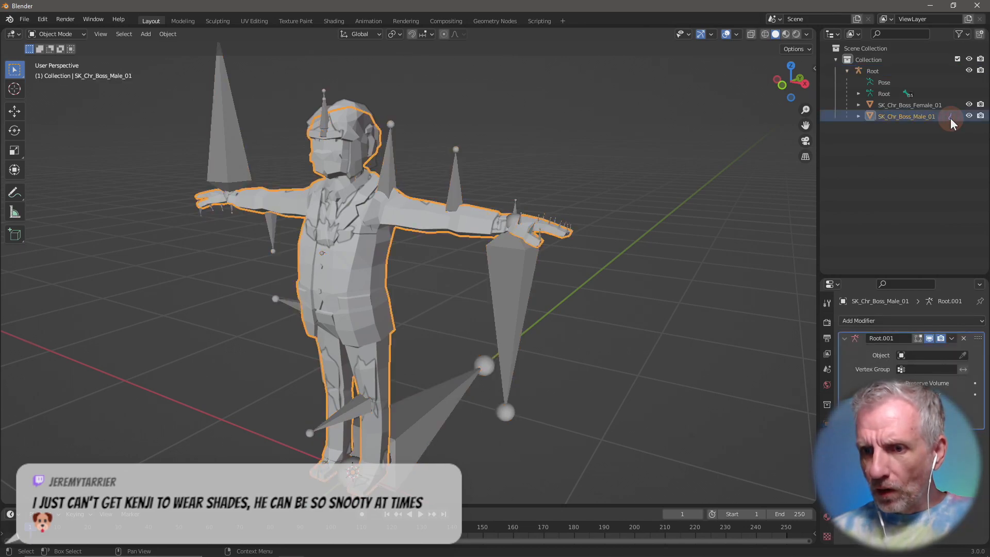
click(889, 92)
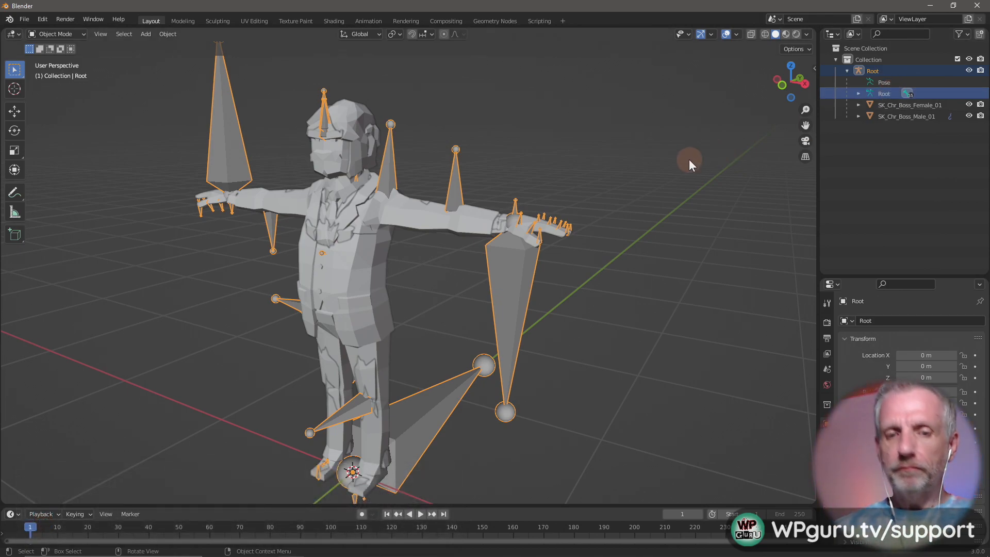
key(ctrl+z)
key(ctrl+z)
key(ctrl+z)
key(ctrl+z)
key(ctrl+z)
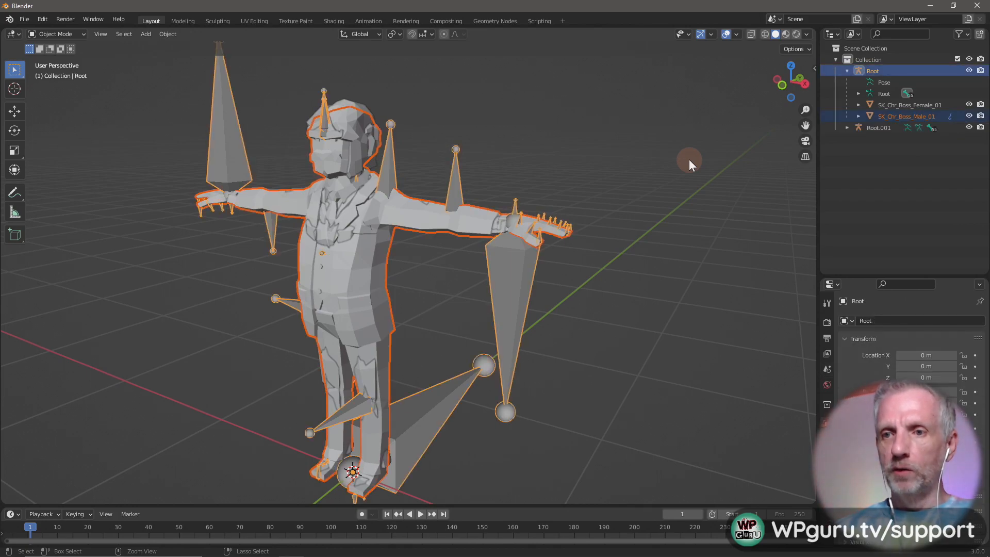
key(ctrl+z)
click(848, 116)
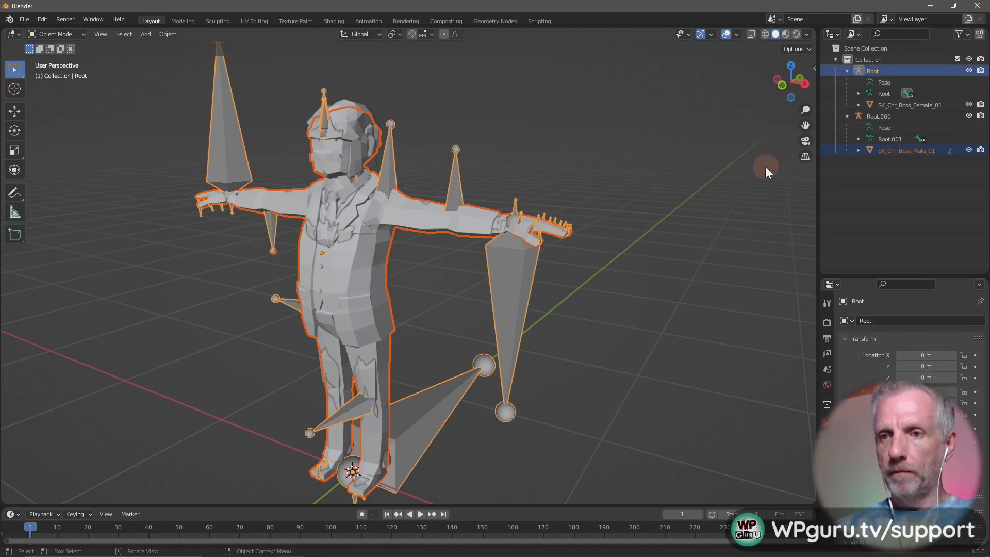
Step: Parent the Boss Male mesh to Root, picked by its Pose entry, using Object (Without Inverse), and deselect everything
click(910, 151)
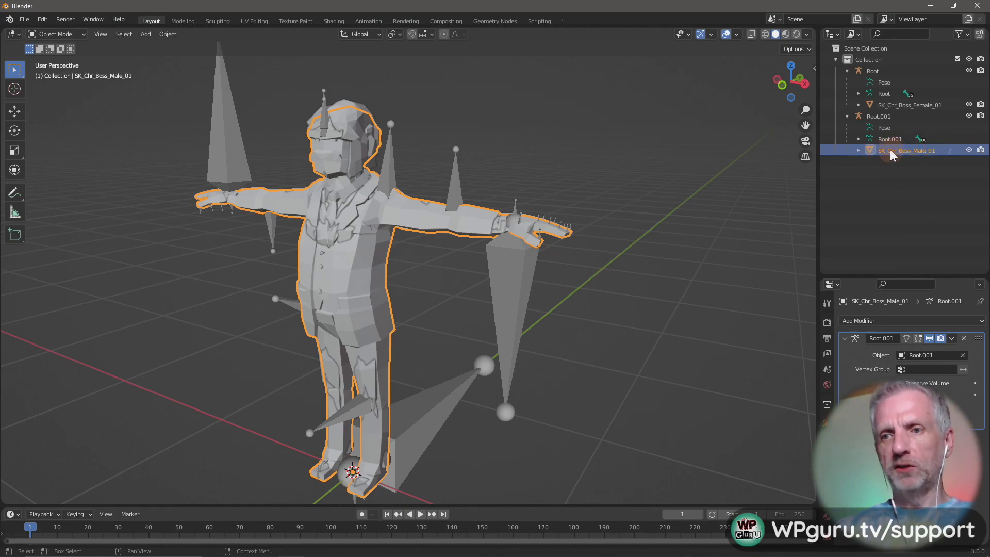
ctrl+click(889, 82)
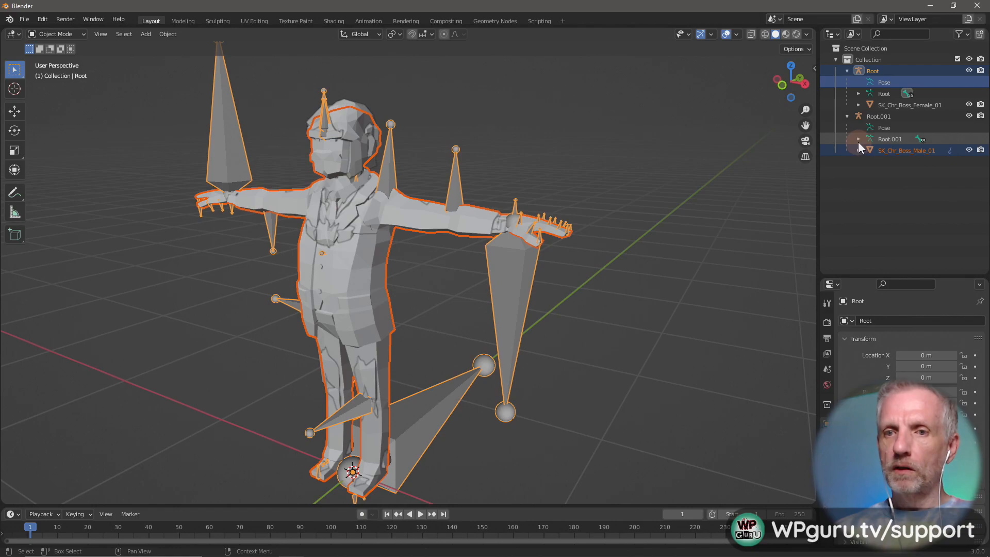
key(ctrl+p)
click(657, 227)
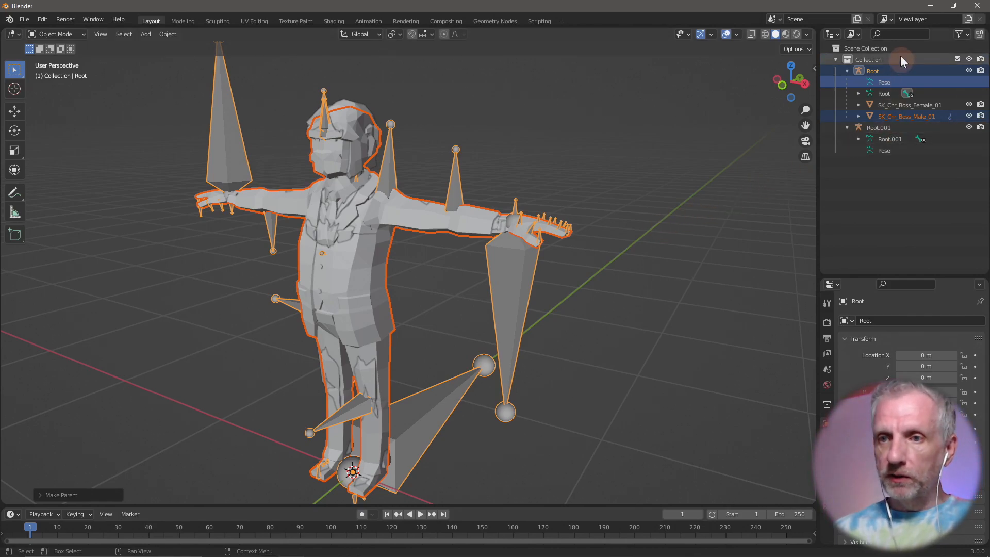
click(623, 203)
Step: Look at the bones in Edit Mode, including Root.001's, and return to Object Mode
key(Tab)
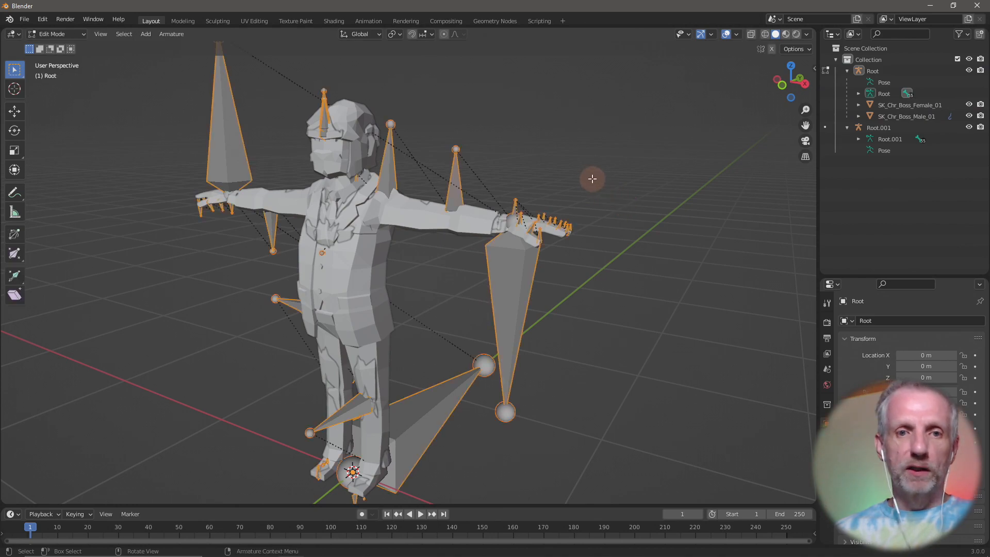
key(Tab)
key(Tab)
key(Tab)
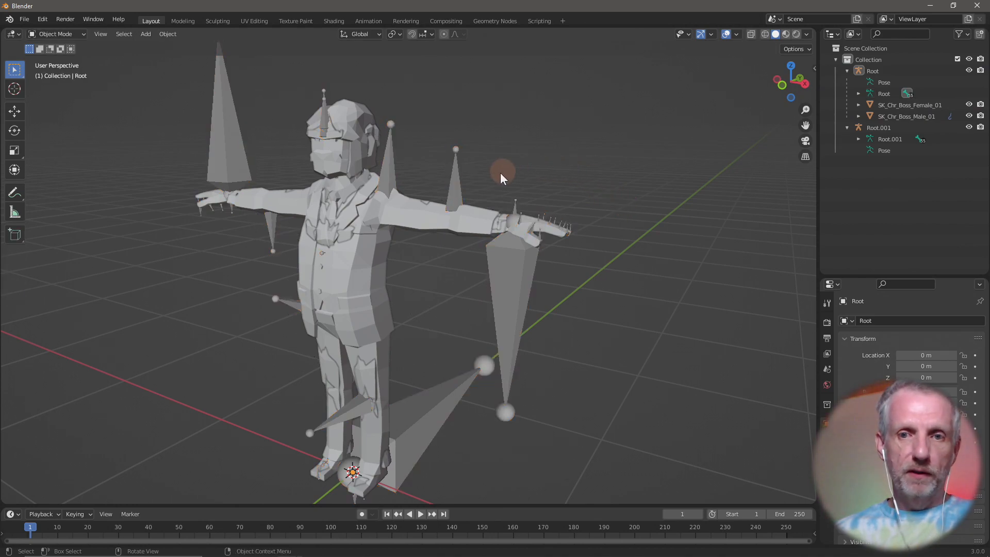
click(391, 175)
key(Tab)
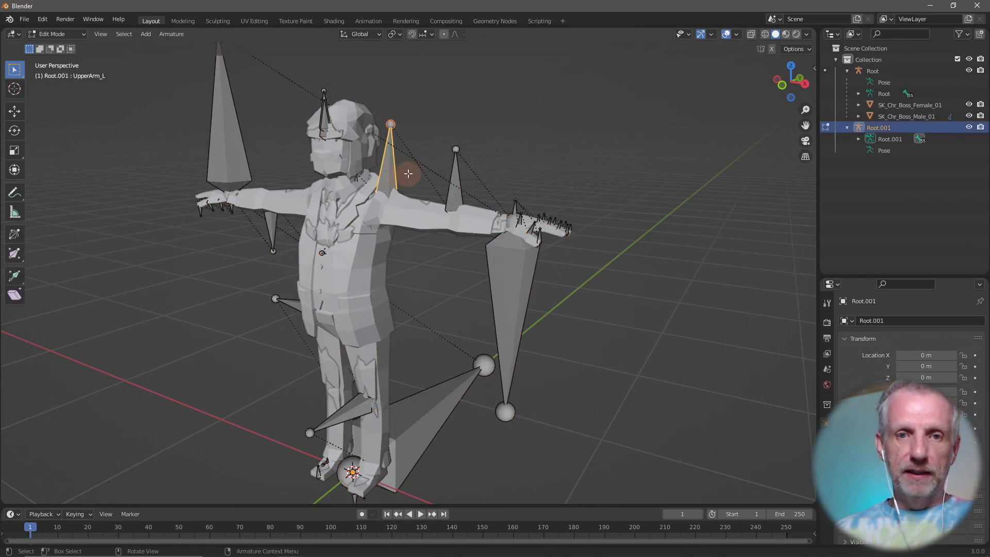
key(Tab)
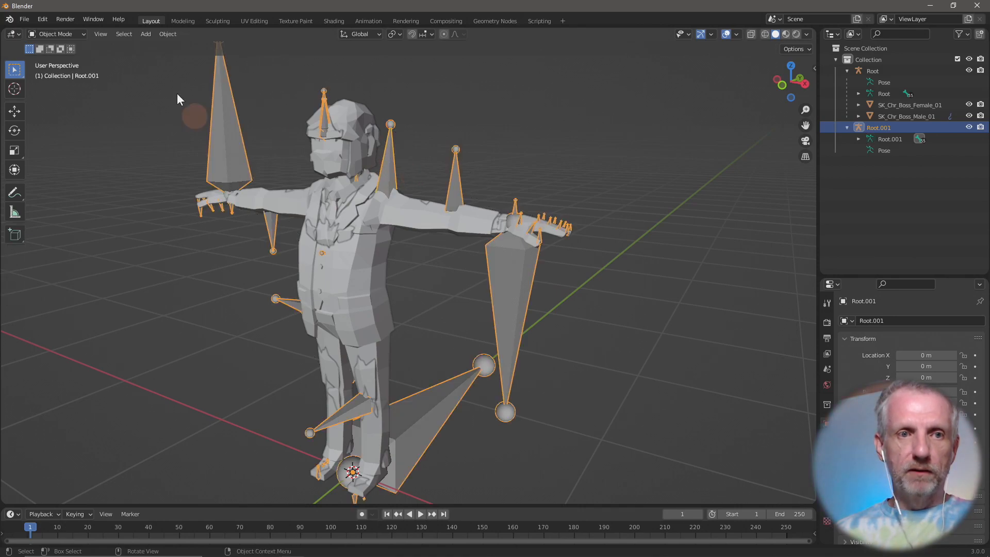
Step: Switch Root.001 to Pose Mode, try rotating its UpperArm_L bone, and cancel the rotation
click(79, 35)
click(76, 71)
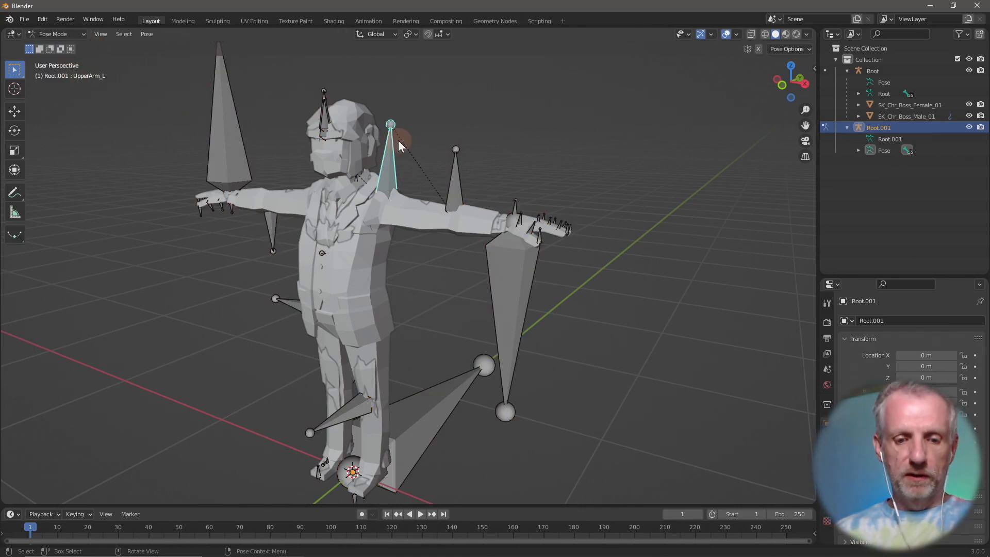
key(r)
right_click(363, 141)
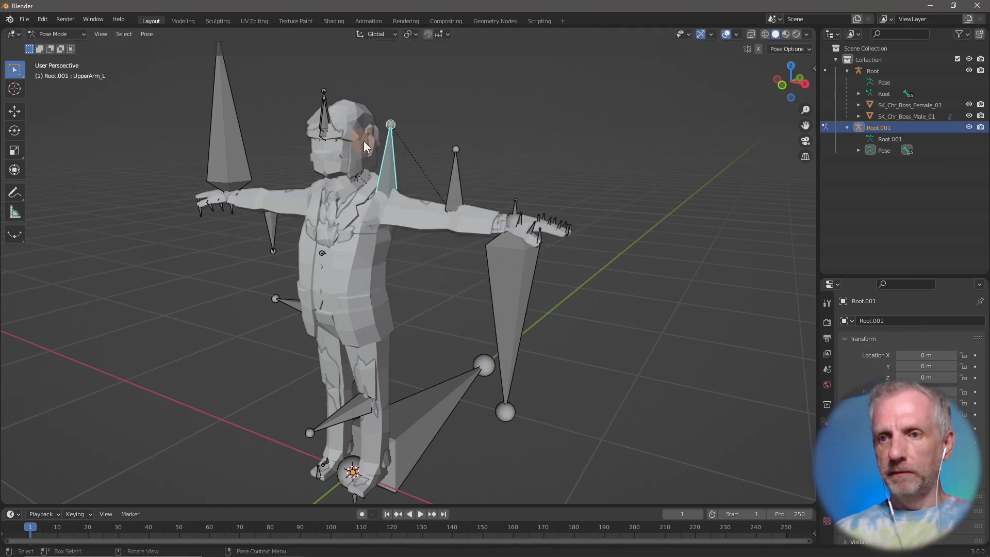
Step: Undo the mode changes and the Without Inverse parenting, returning the Boss Male mesh to Root.001
key(ctrl+z)
key(ctrl+z)
key(ctrl+z)
key(ctrl+z)
key(ctrl+z)
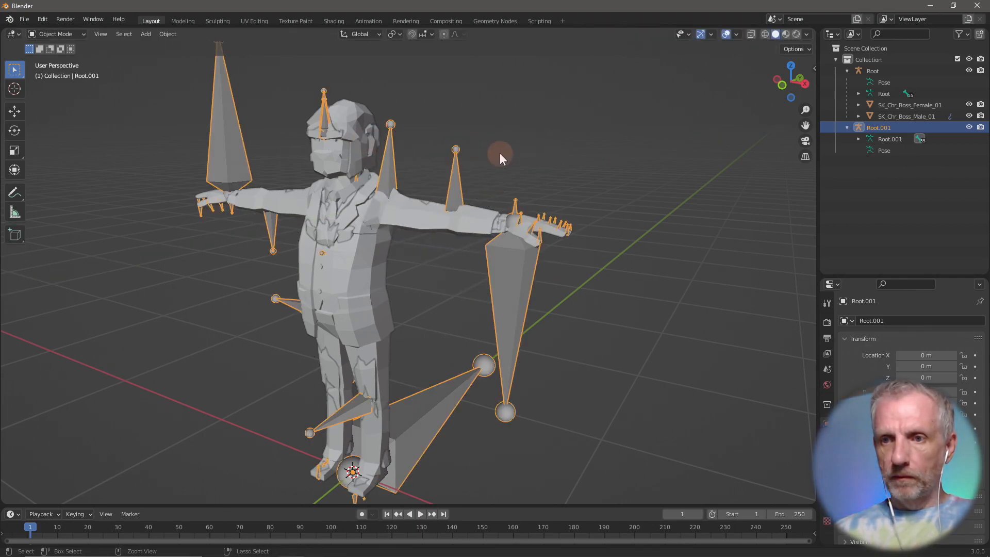
key(ctrl+z)
key(ctrl+z)
key(ctrl+z)
key(ctrl+z)
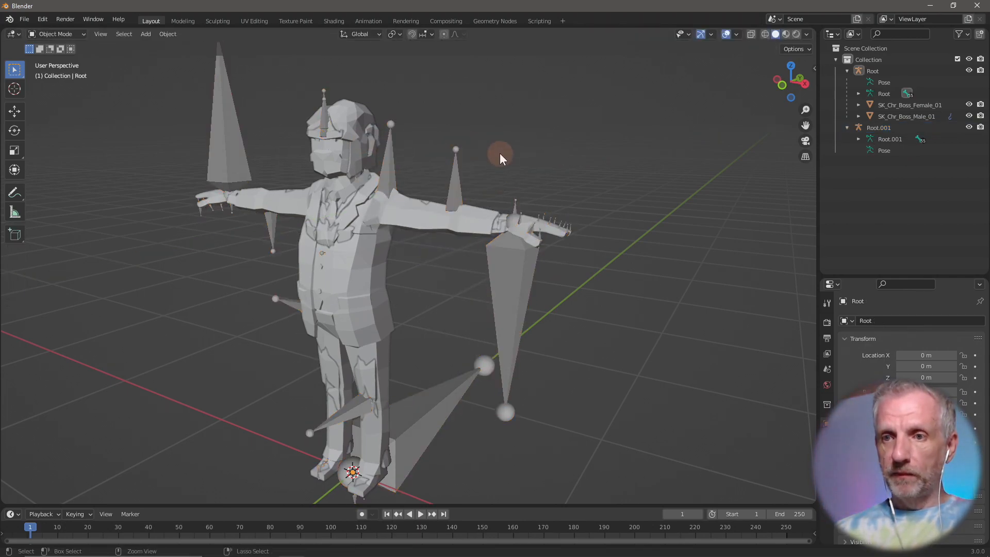
key(ctrl+z)
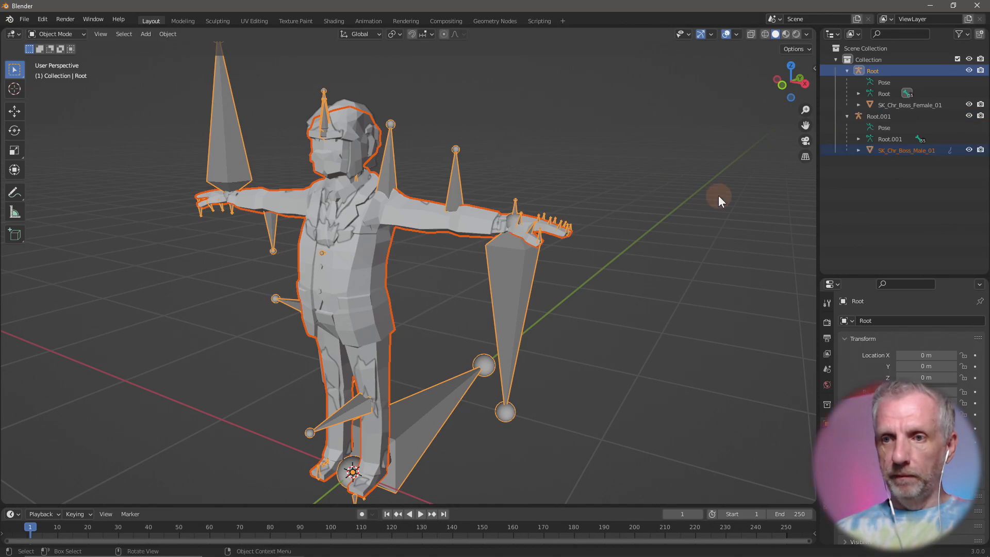
Step: Parent the Boss Male mesh to the Root armature object using Object (Without Inverse), and deselect everything
click(896, 150)
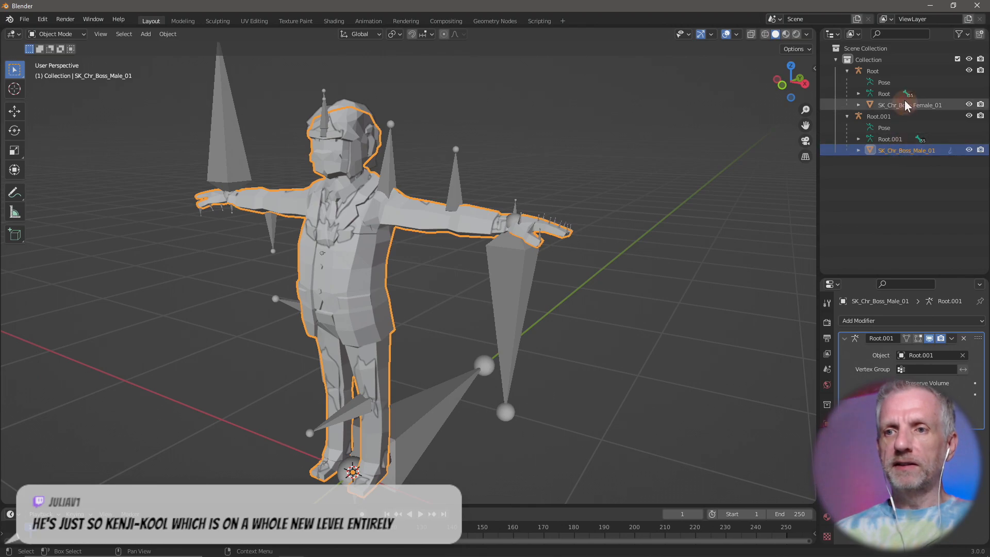
ctrl+click(901, 70)
key(ctrl+p)
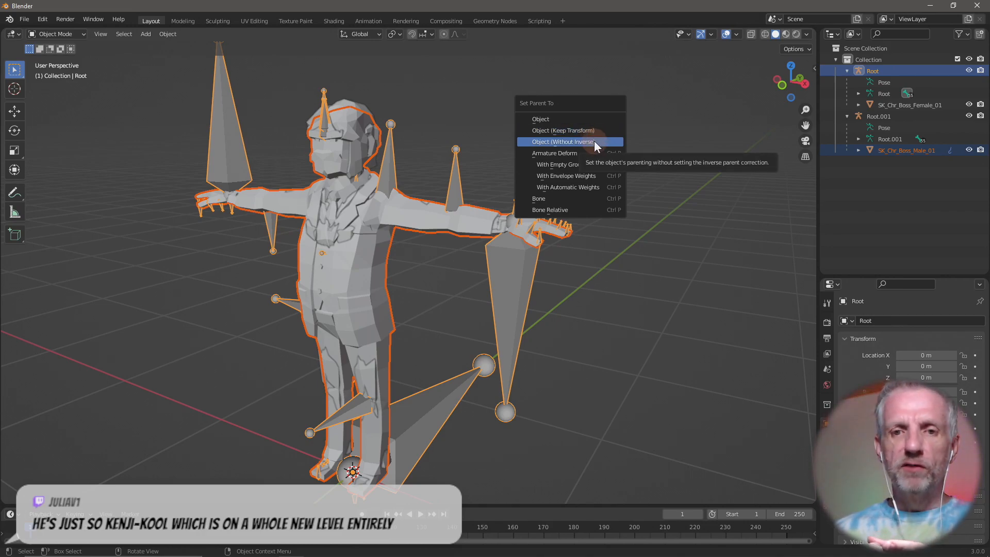
click(593, 141)
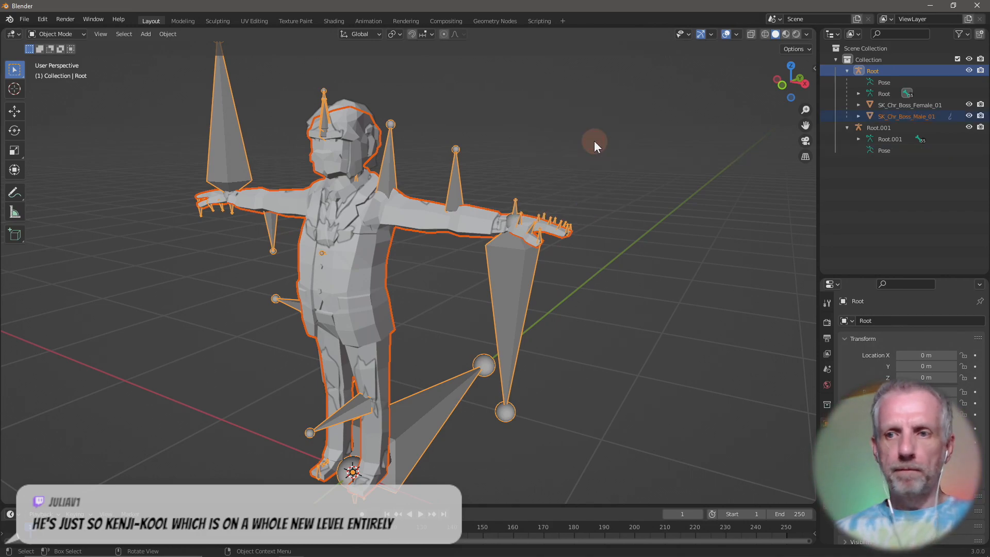
click(549, 138)
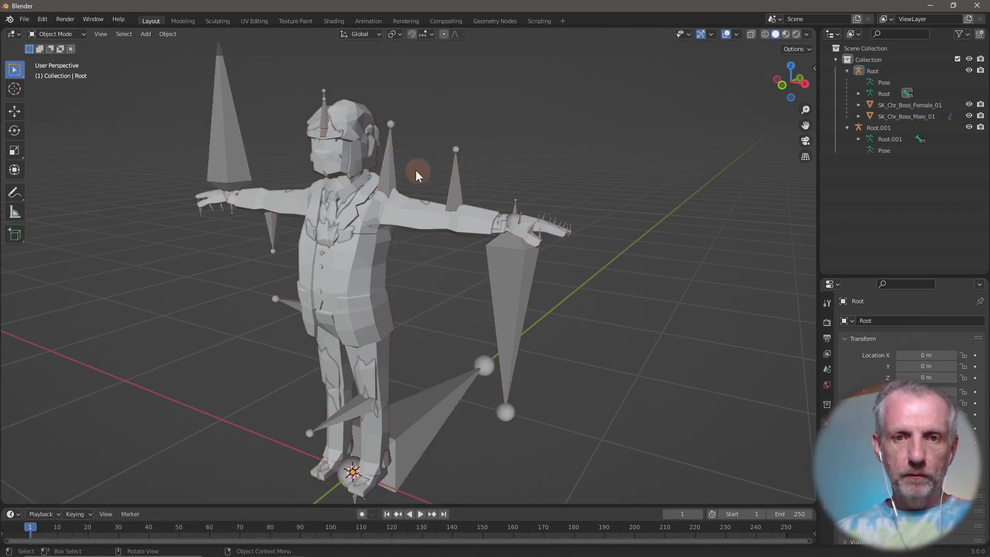
Step: Put Root.001 in Pose Mode, try rotating its UpperArm_L bone about the Y axis, and cancel the rotation
click(389, 169)
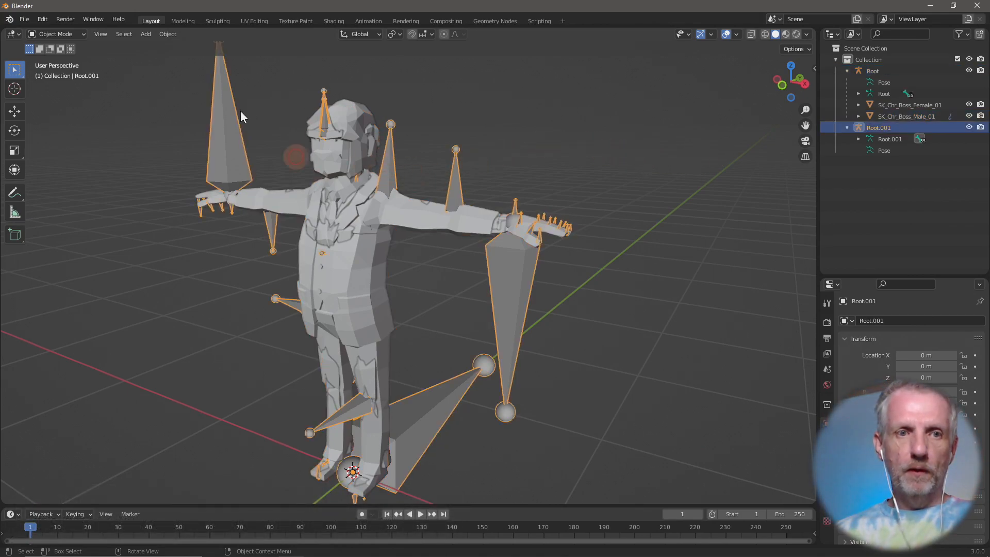
click(66, 34)
click(72, 71)
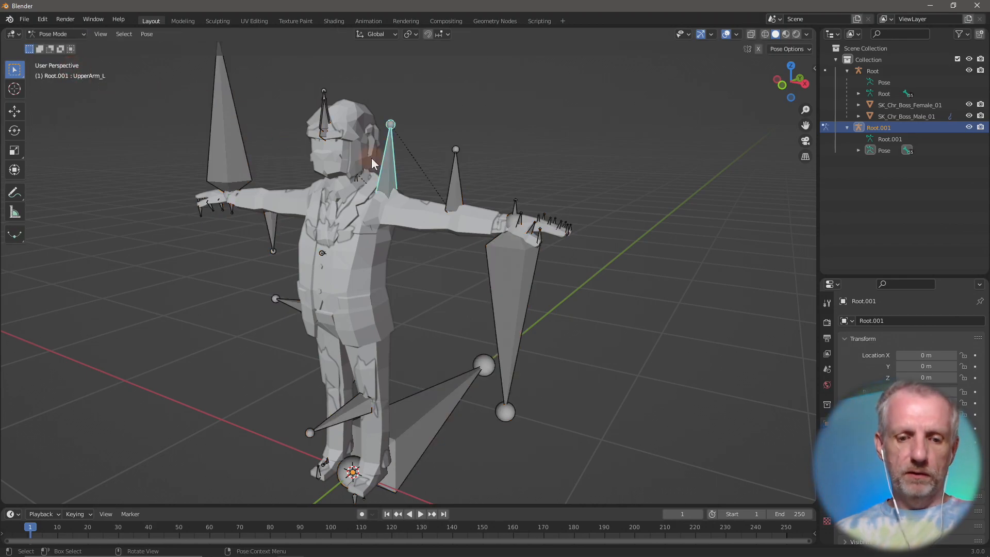
key(r)
key(y)
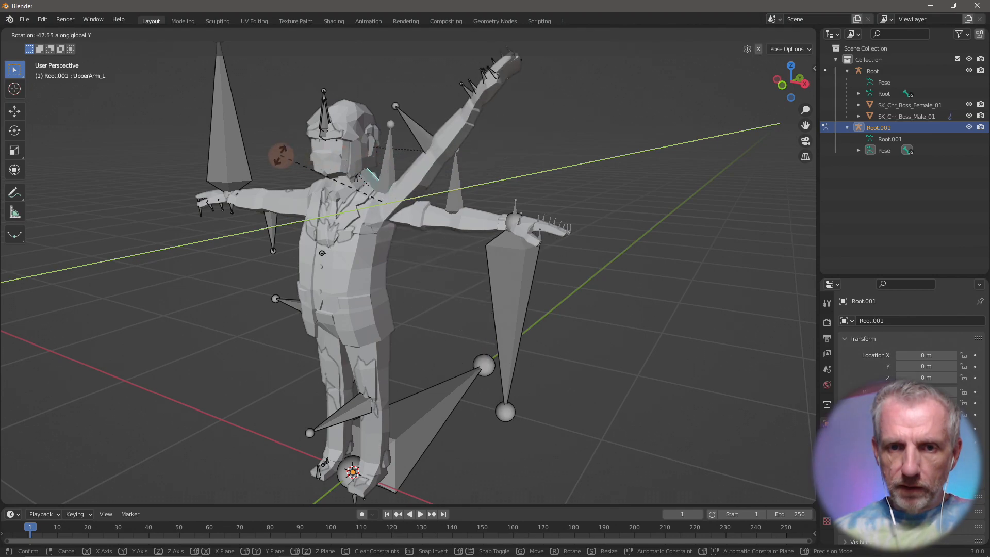
key(Escape)
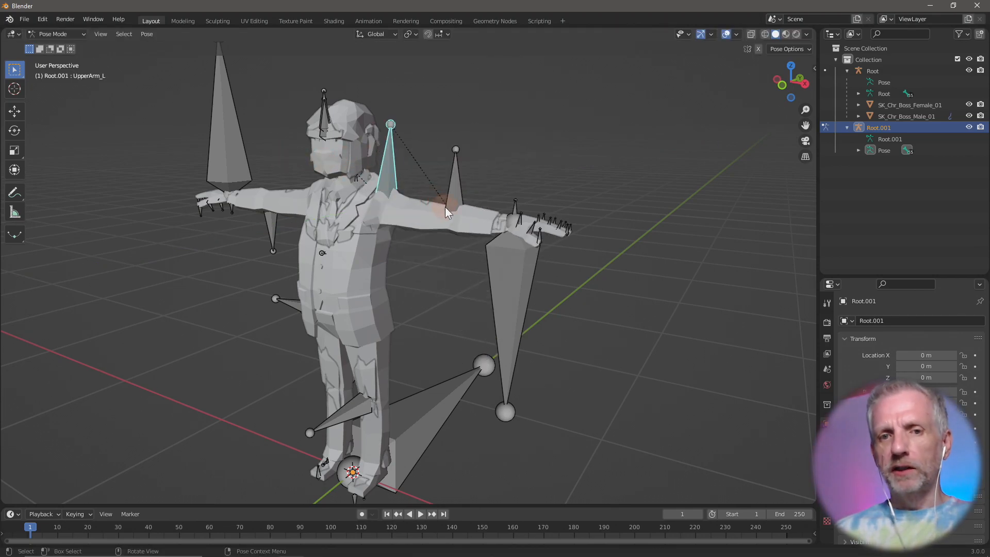
Step: Undo the Pose Mode change and the Object (Without Inverse) parenting, and select the Boss Male mesh alone
mouse_move(444, 206)
middle_down()
mouse_move(335, 218)
mouse_move(453, 208)
middle_up()
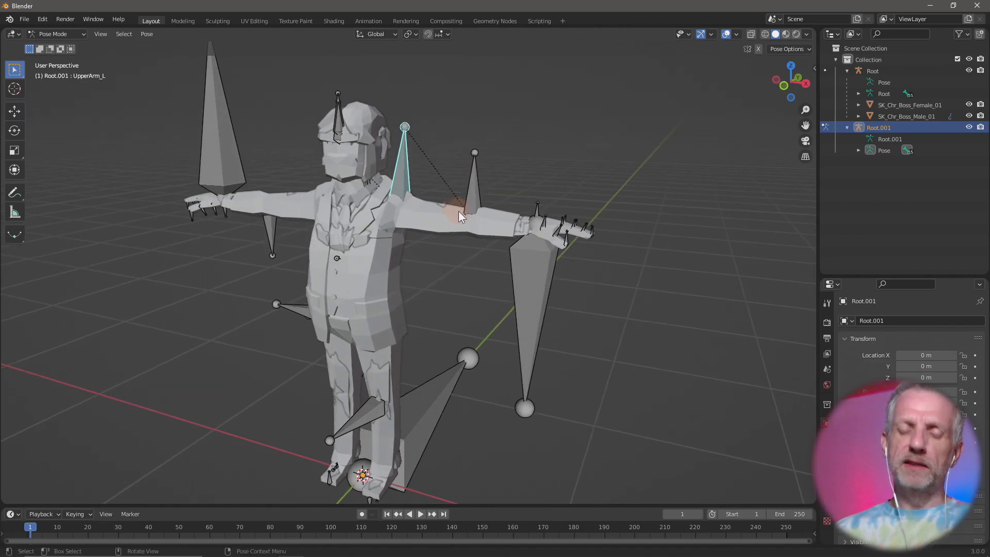
key(ctrl+z)
key(ctrl+z)
key(ctrl+z)
key(ctrl+z)
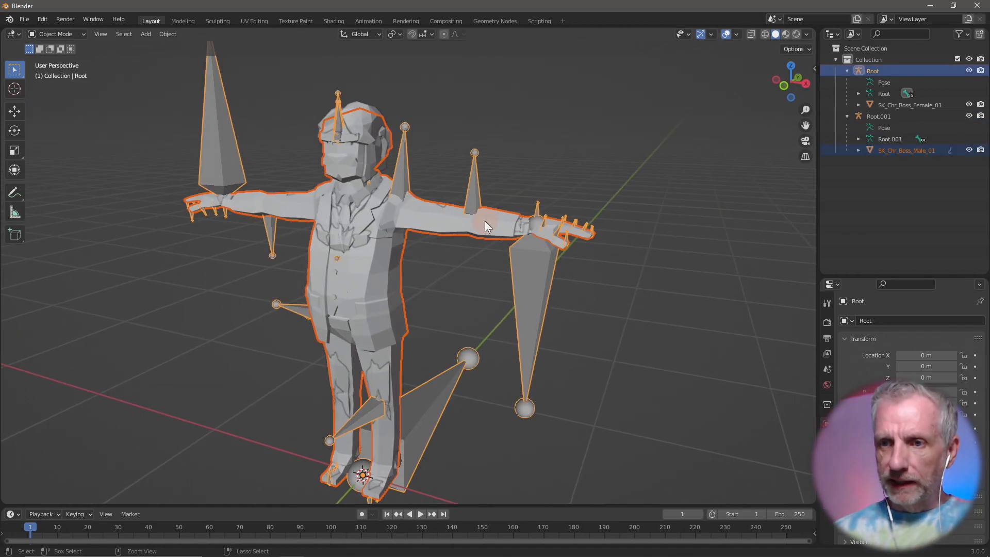
click(904, 149)
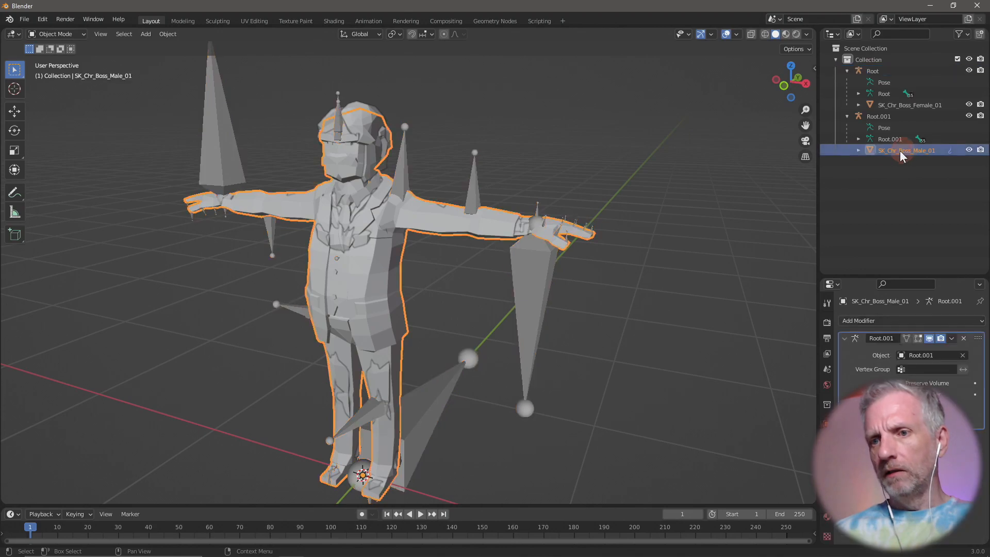
Step: Switch to the browser, reread the Beginner Blender armature article's steps for parenting a mesh to bones, and return to Blender
key(alt+Tab)
key(alt+Tab)
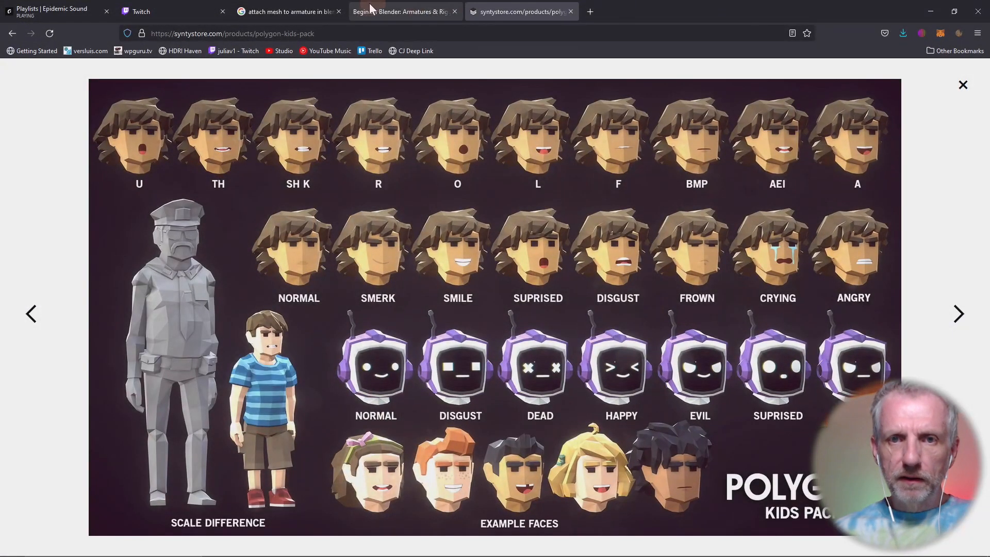
click(370, 8)
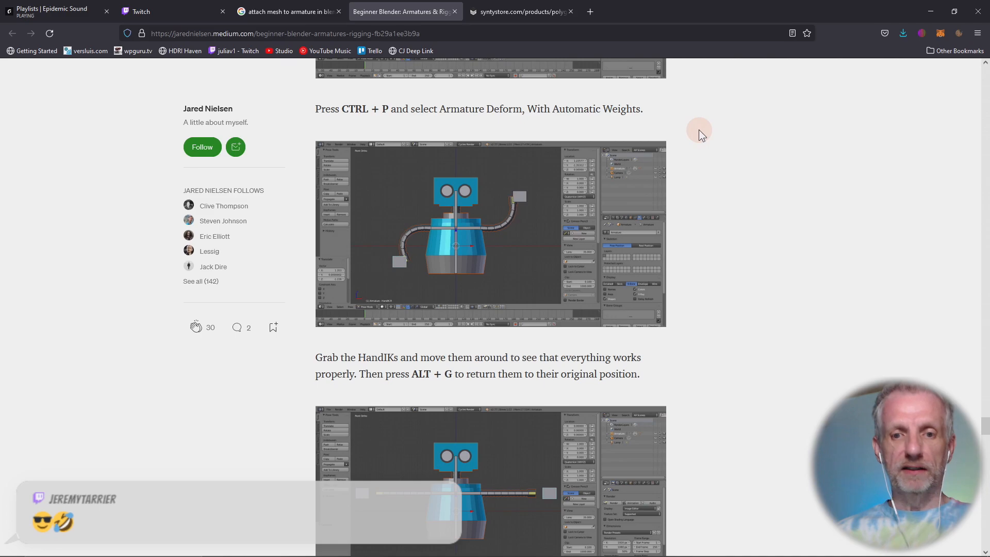
scroll(698, 129, up, 7)
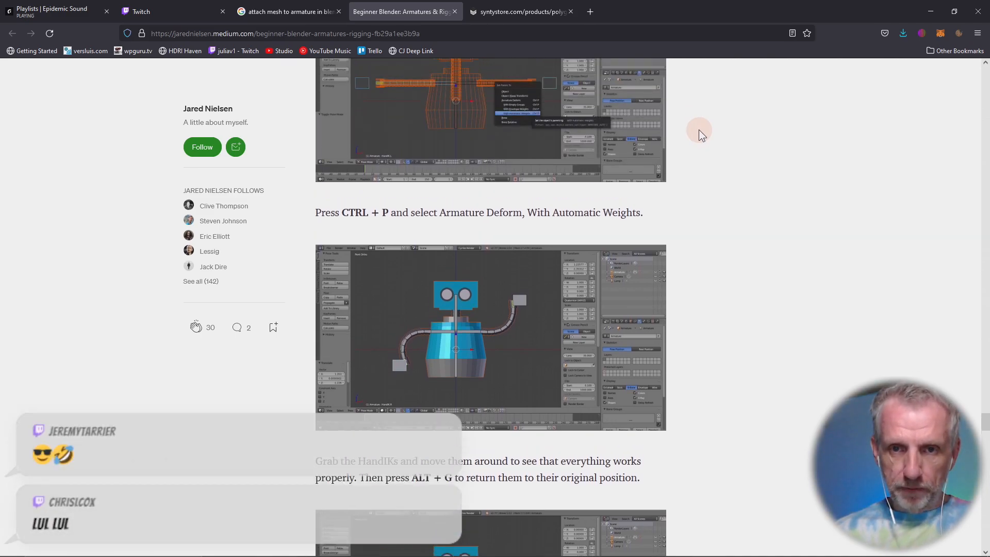
scroll(696, 132, up, 1)
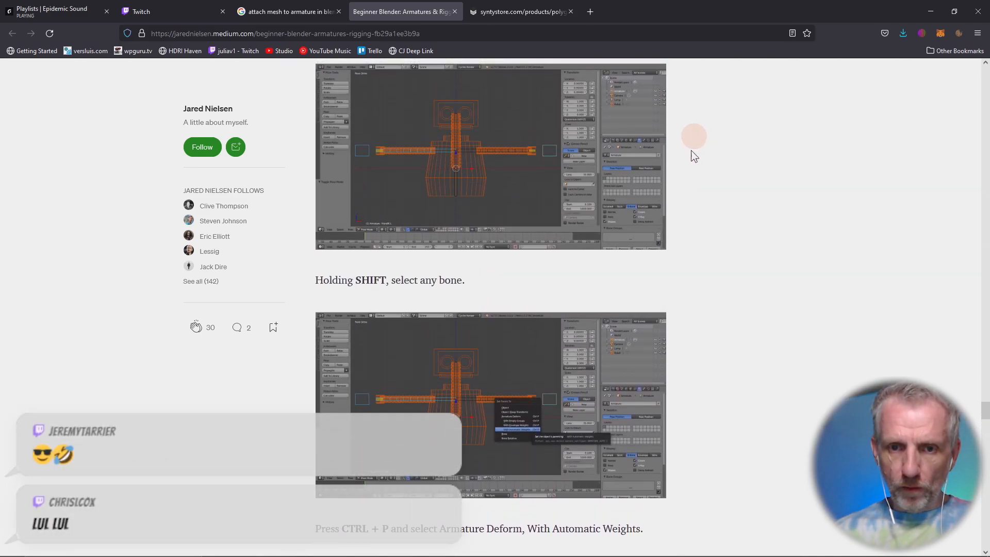
scroll(361, 294, up, 5)
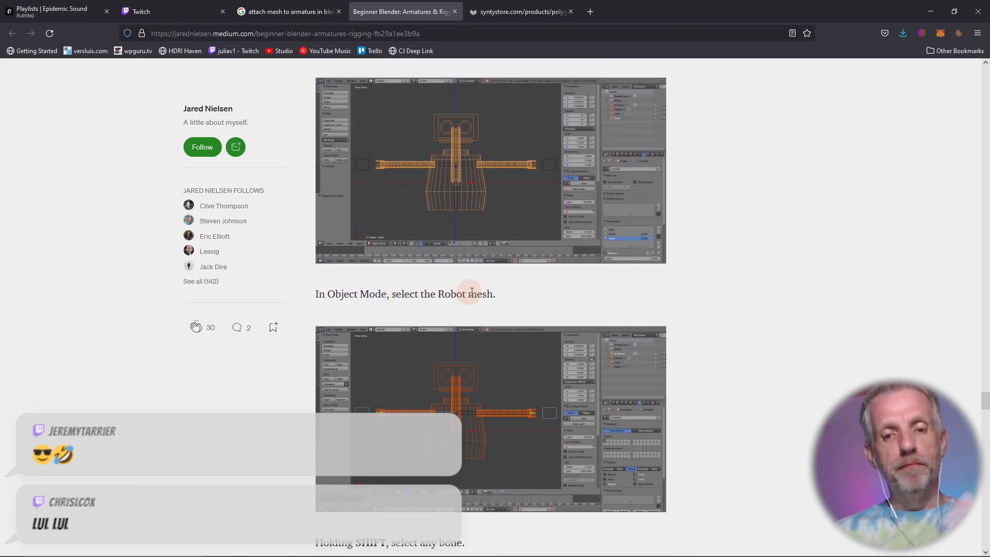
scroll(470, 292, down, 3)
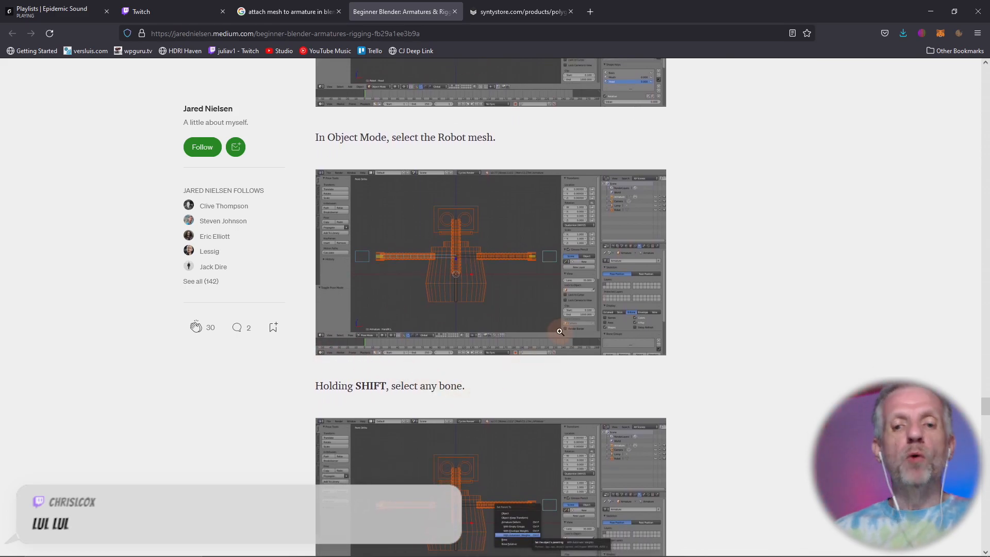
scroll(603, 327, down, 2)
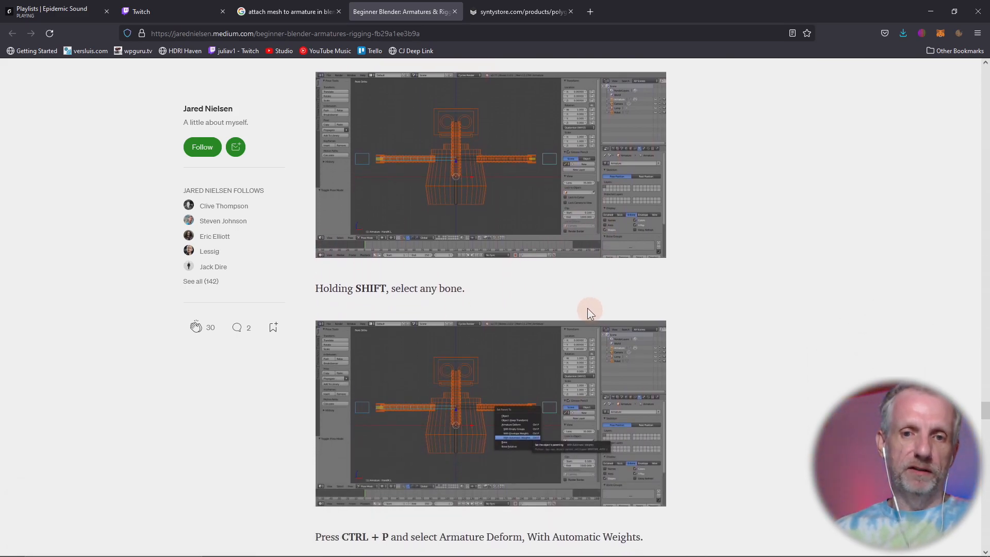
key(alt+Tab)
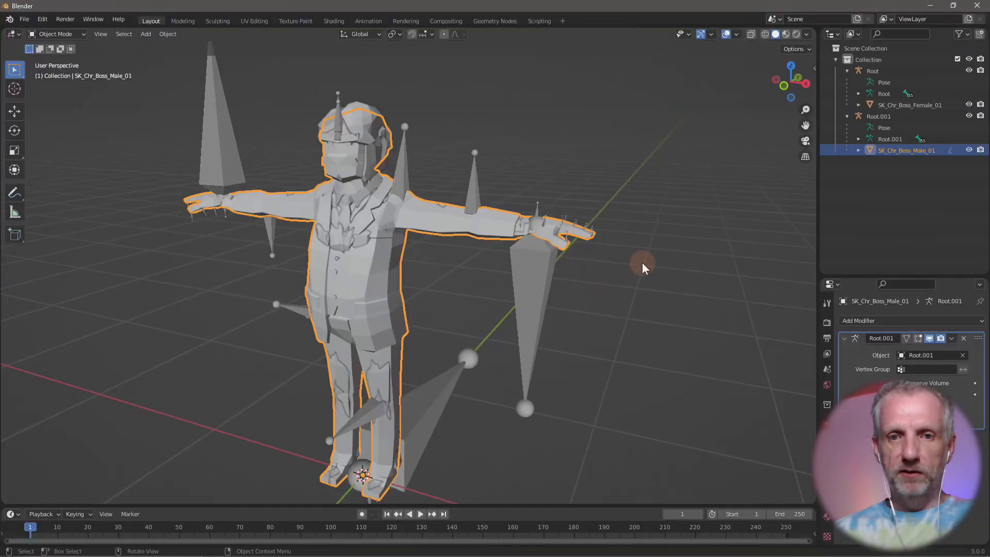
key(a)
click(681, 191)
click(899, 153)
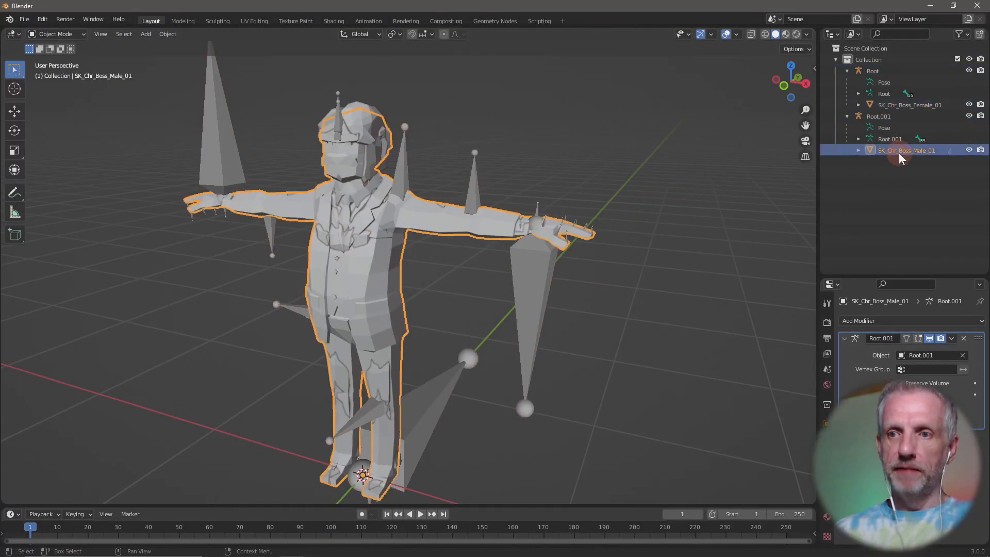
shift+click(401, 177)
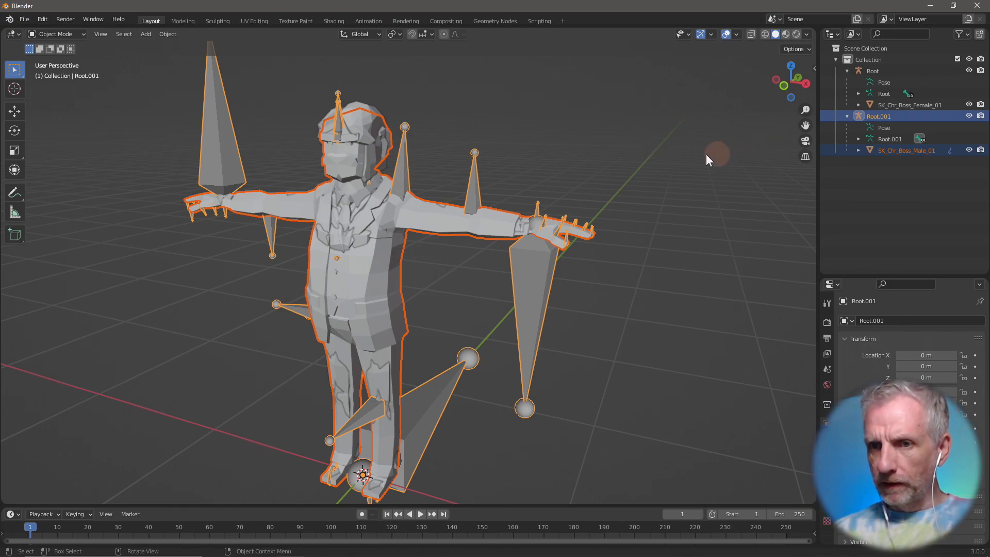
click(664, 169)
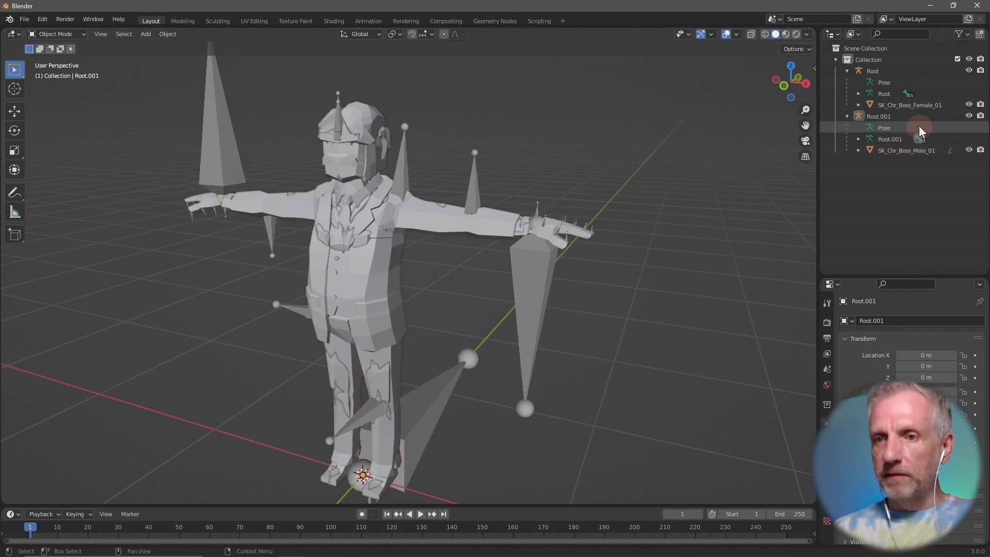
Step: Hide Root.001 and parent the Boss Male mesh to the Root armature using Armature Deform With Automatic Weights, checking the browser article
click(968, 116)
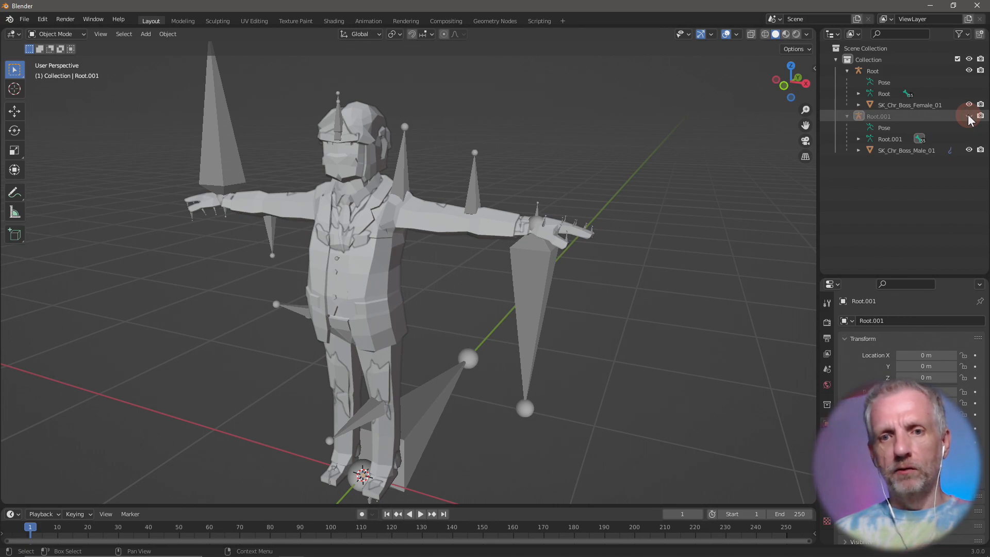
click(907, 150)
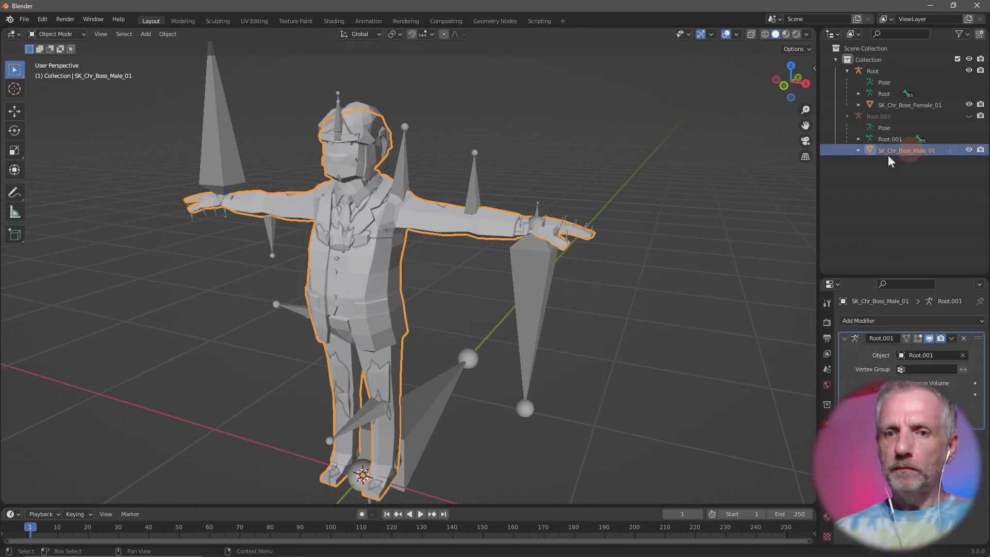
shift+click(403, 178)
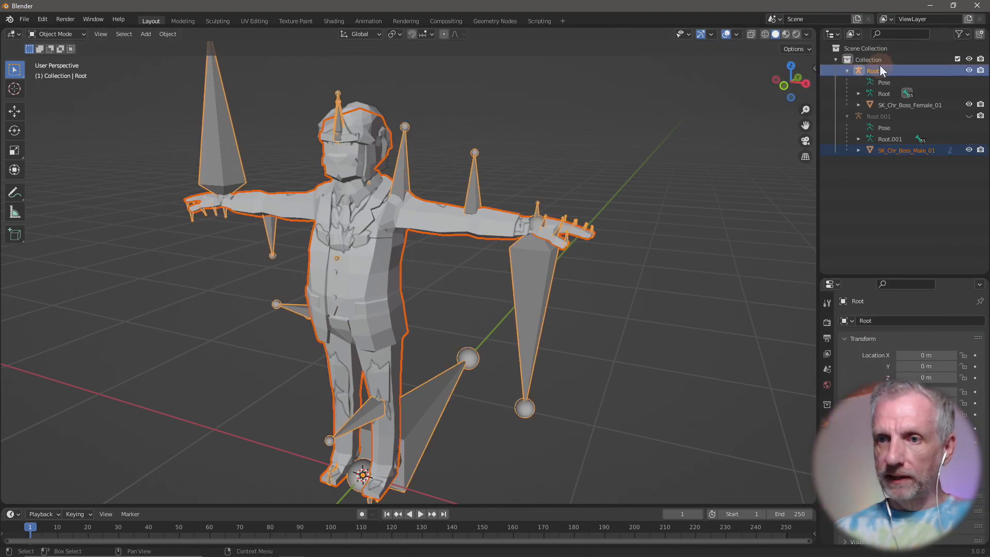
key(ctrl+p)
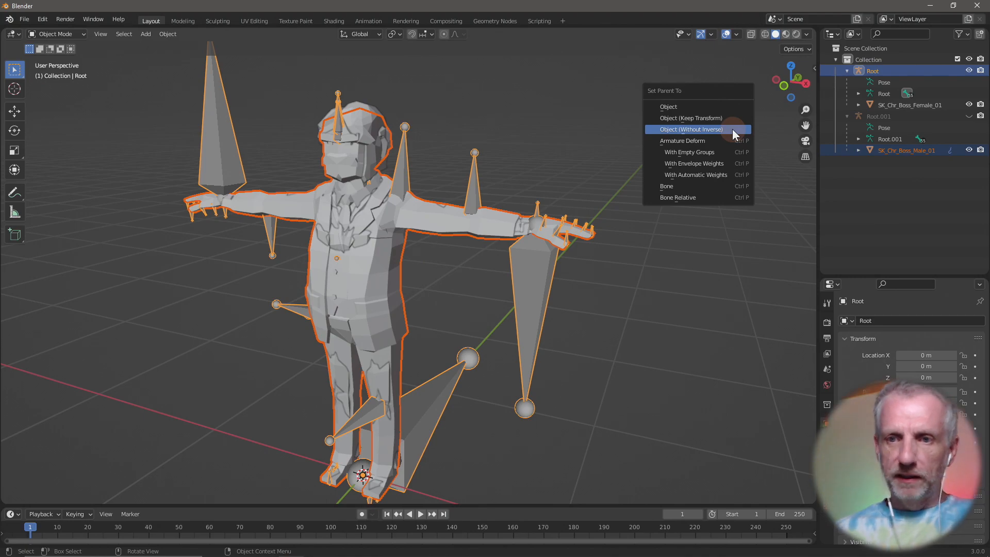
key(alt+Tab)
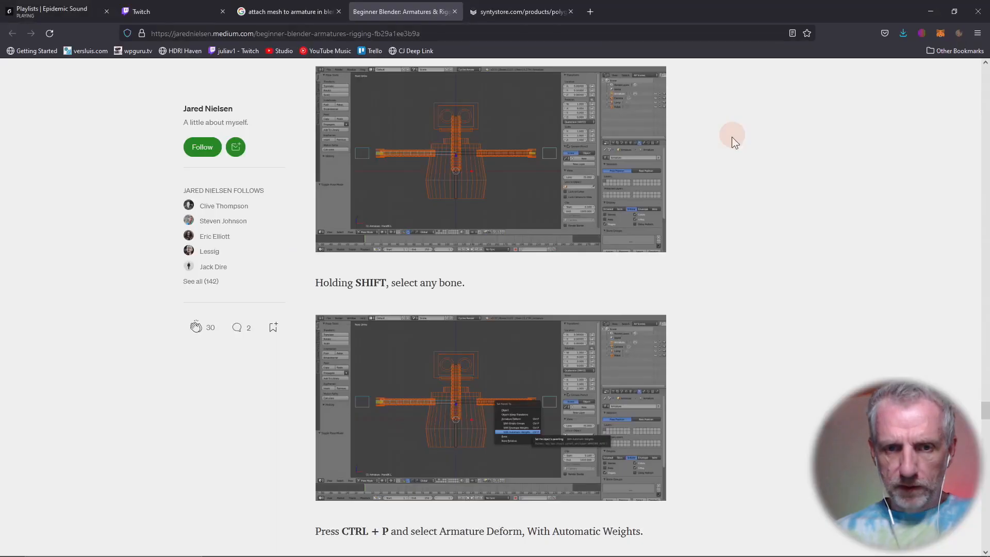
scroll(728, 234, down, 4)
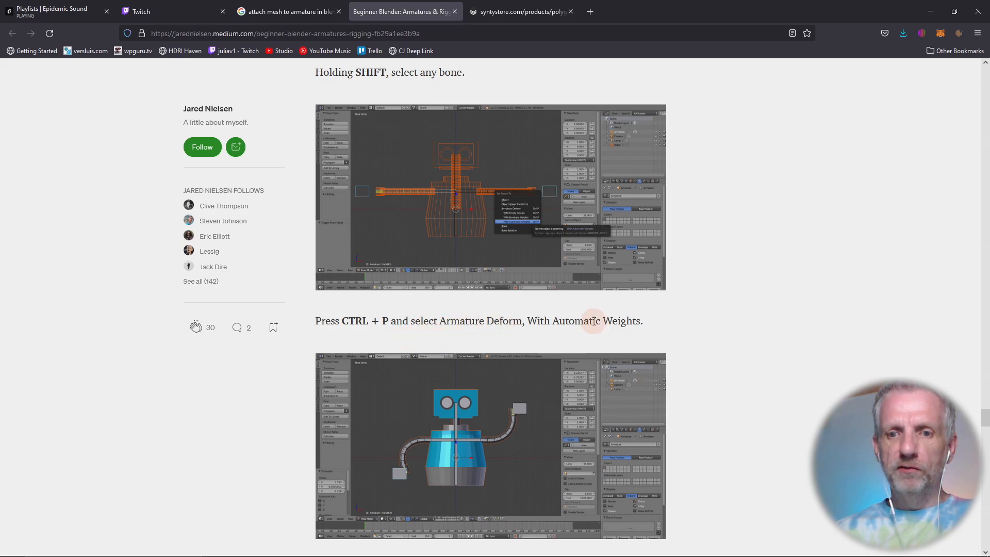
key(alt+Tab)
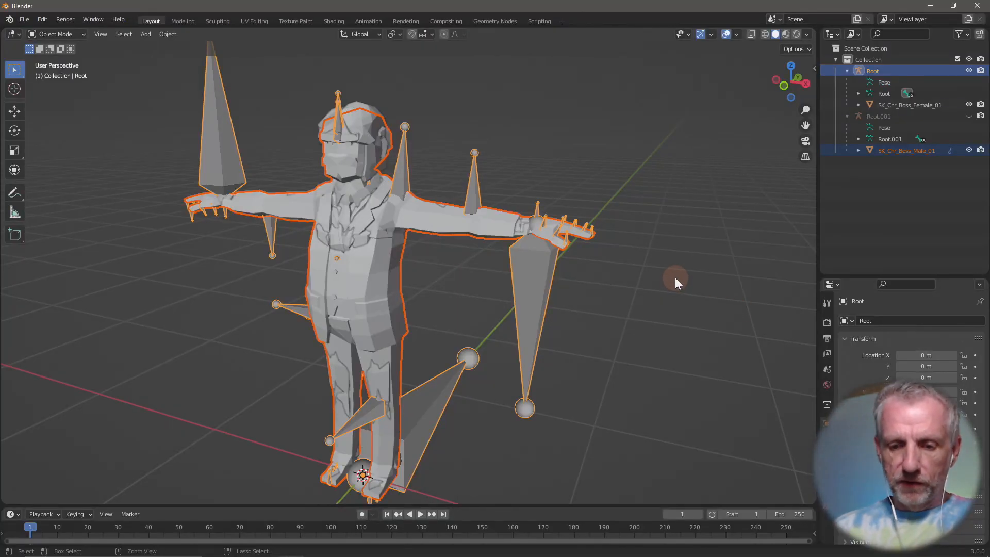
key(ctrl+p)
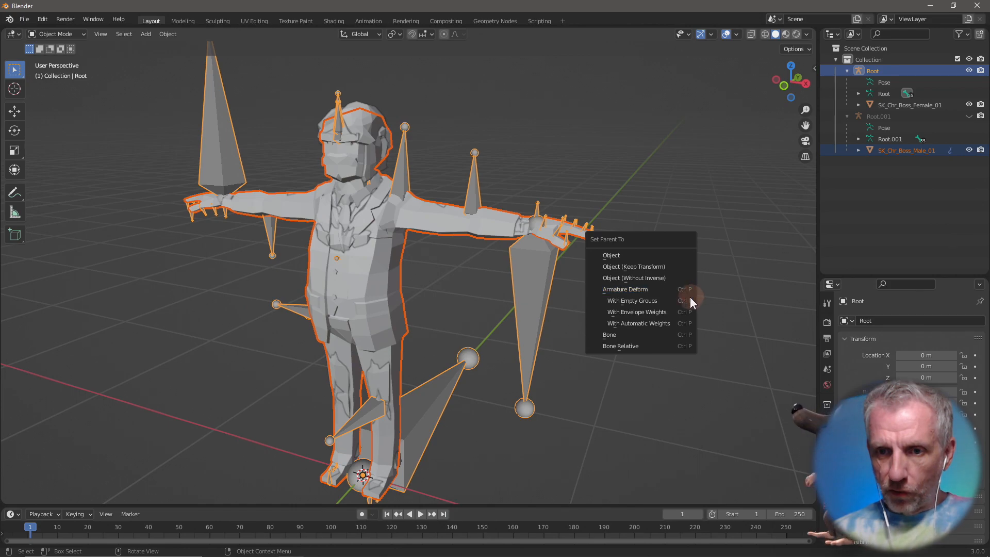
click(678, 323)
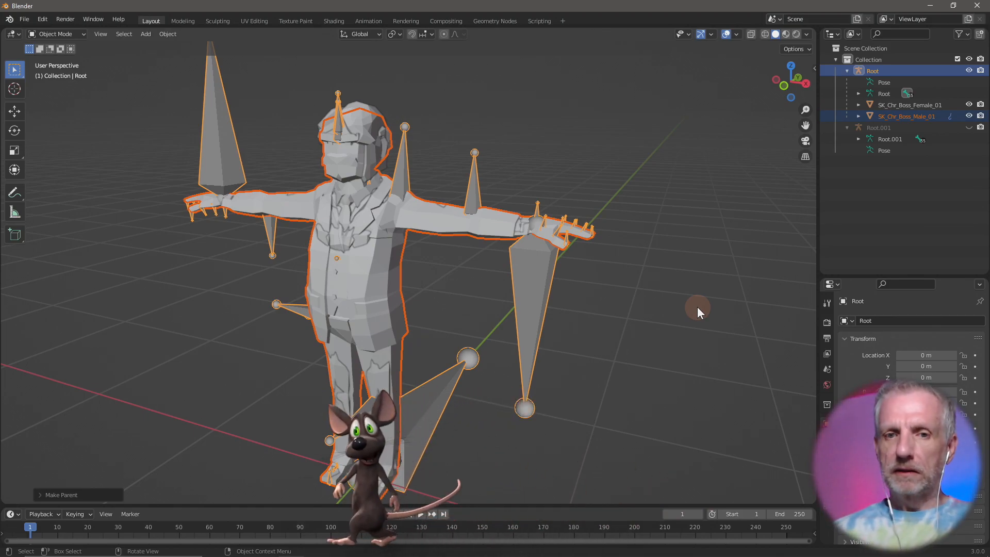
Step: Select only the Root armature, enter Pose Mode, try rotating its UpperArm_L bone about the Y axis, and cancel the rotation
click(696, 307)
click(403, 183)
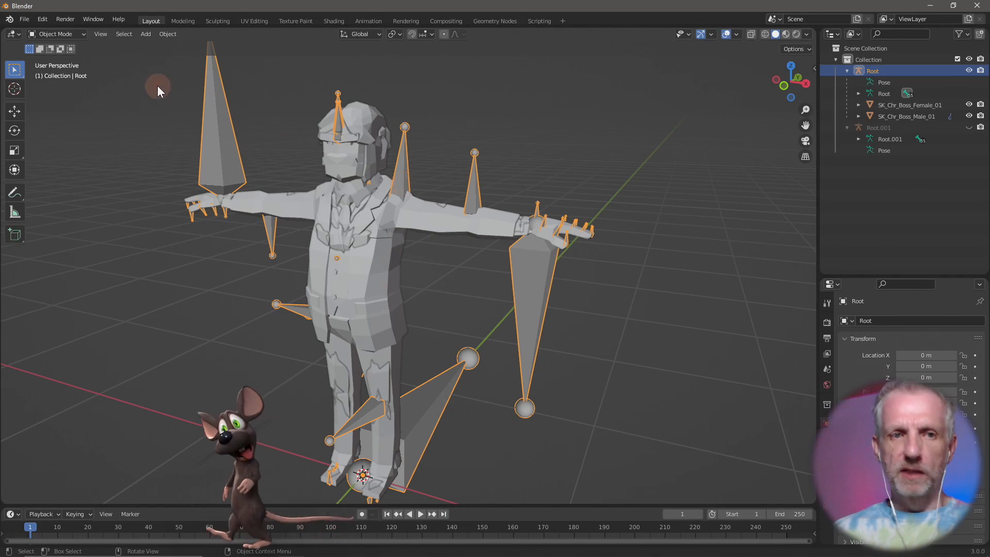
click(82, 33)
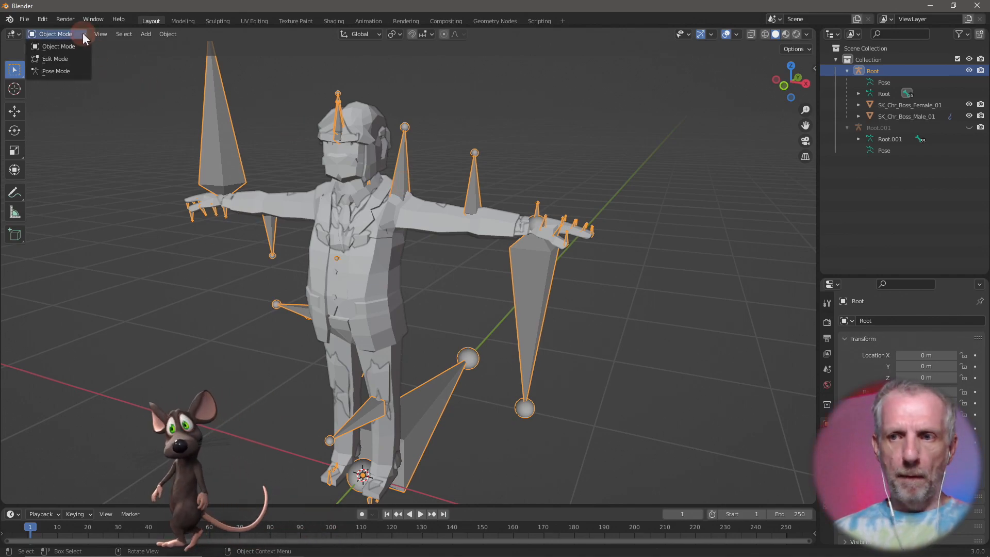
click(80, 71)
click(402, 183)
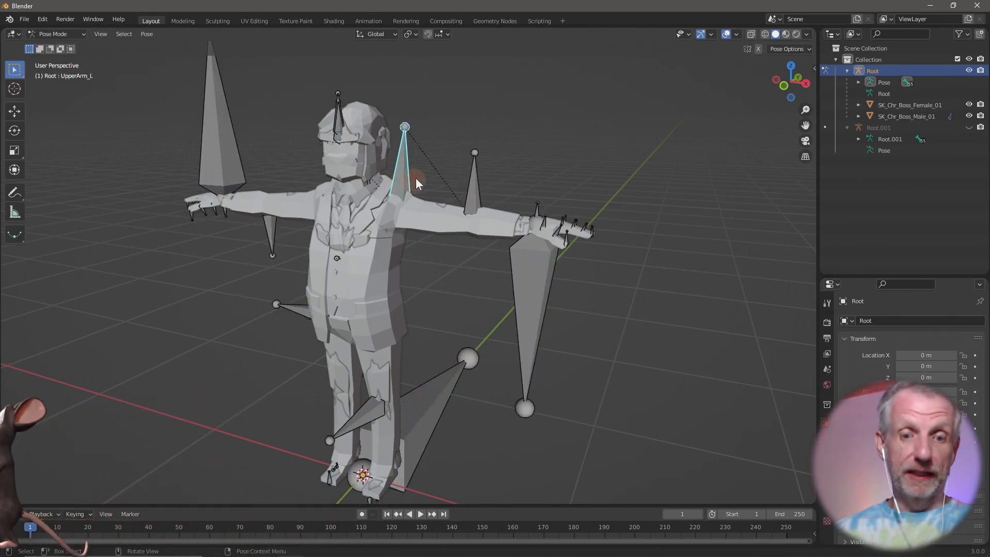
key(r)
key(y)
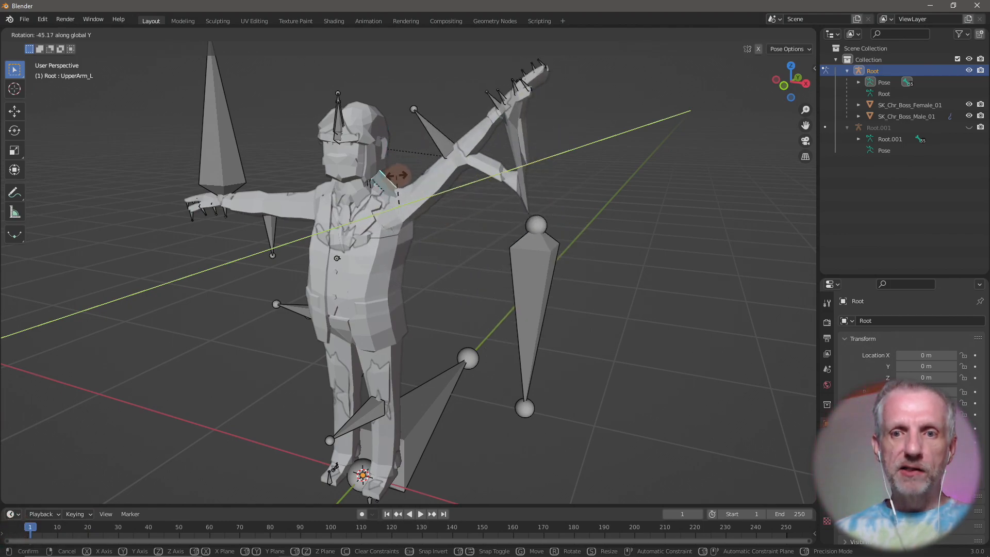
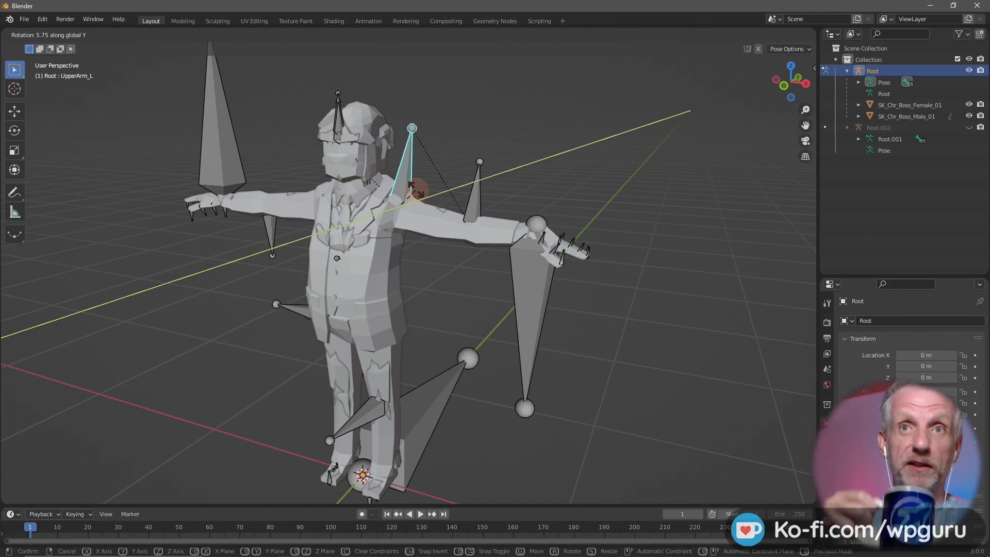
right_click(415, 191)
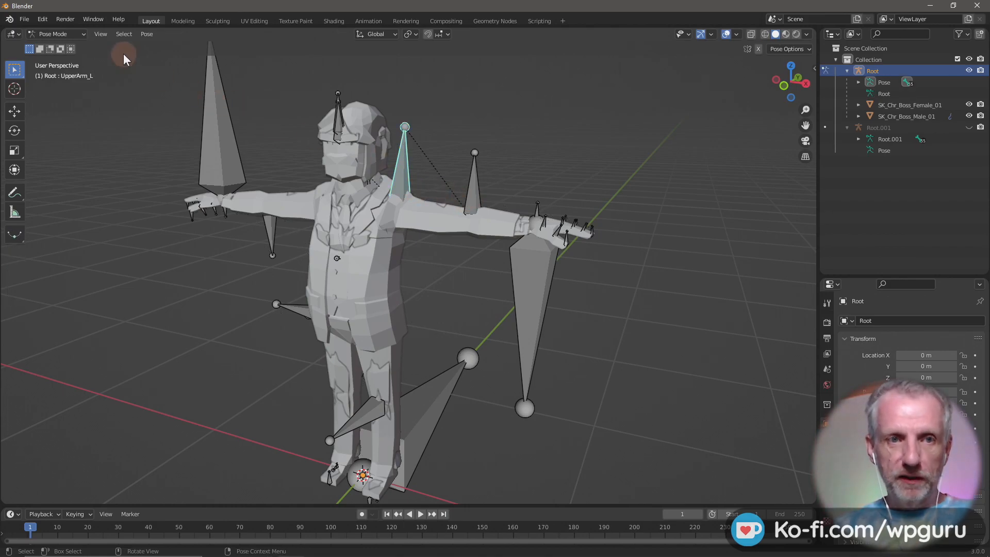
Step: Switch Root out of Pose Mode, and undo the mode and selection changes back to Object Mode with nothing selected
key(Tab)
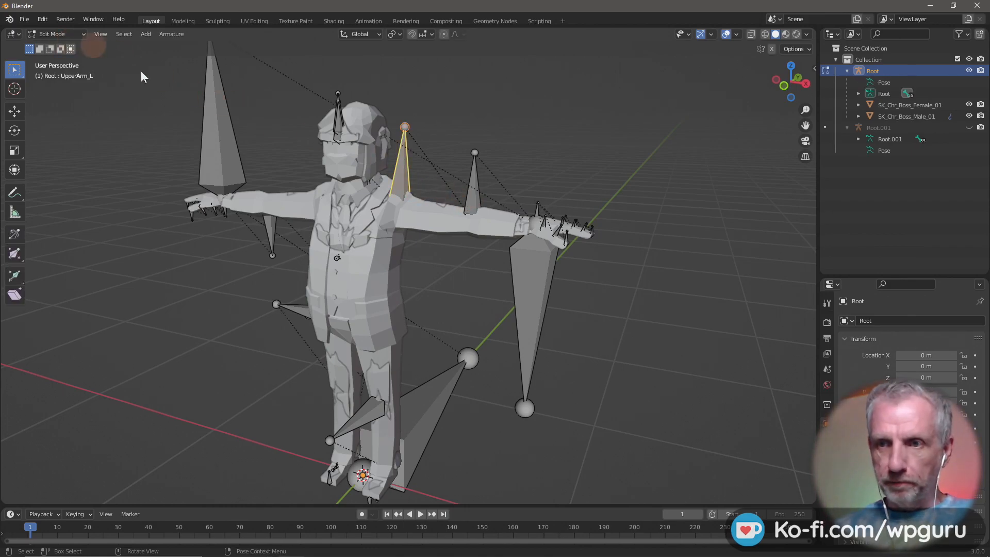
key(ctrl+Tab)
key(ctrl+z)
key(ctrl+z)
key(ctrl+z)
key(ctrl+z)
key(ctrl+z)
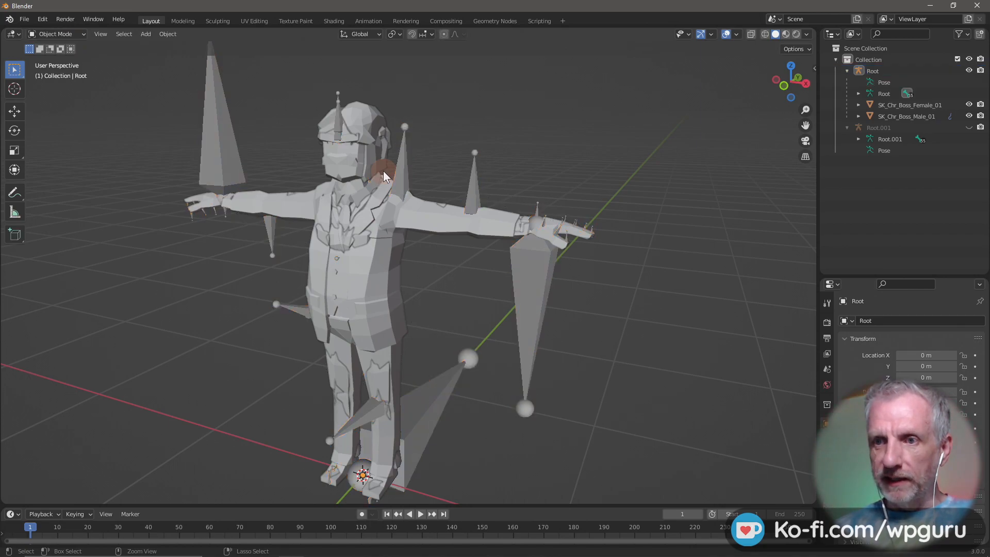
Step: Parent the Boss Male mesh to the Root armature using Armature Deform With Empty Groups, and deselect everything
click(687, 249)
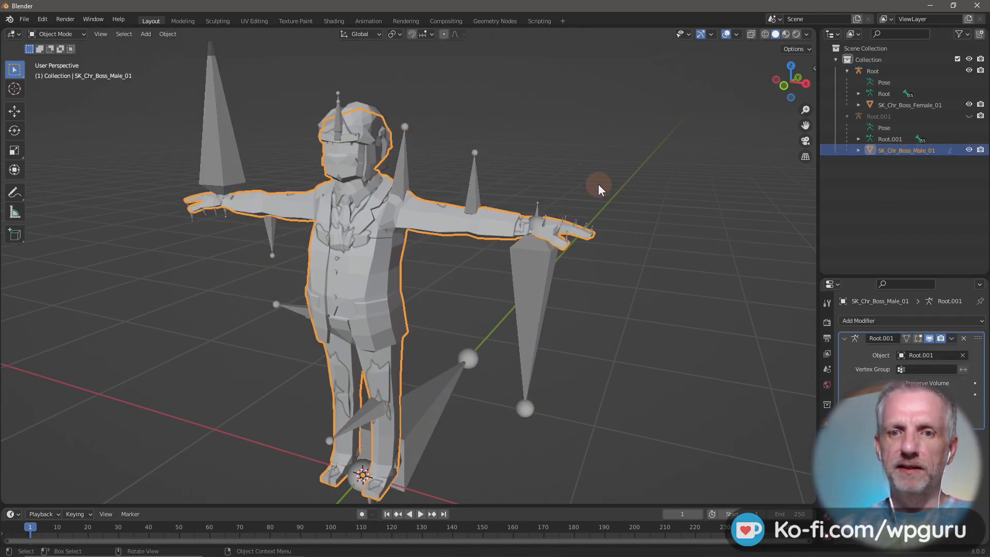
shift+click(401, 174)
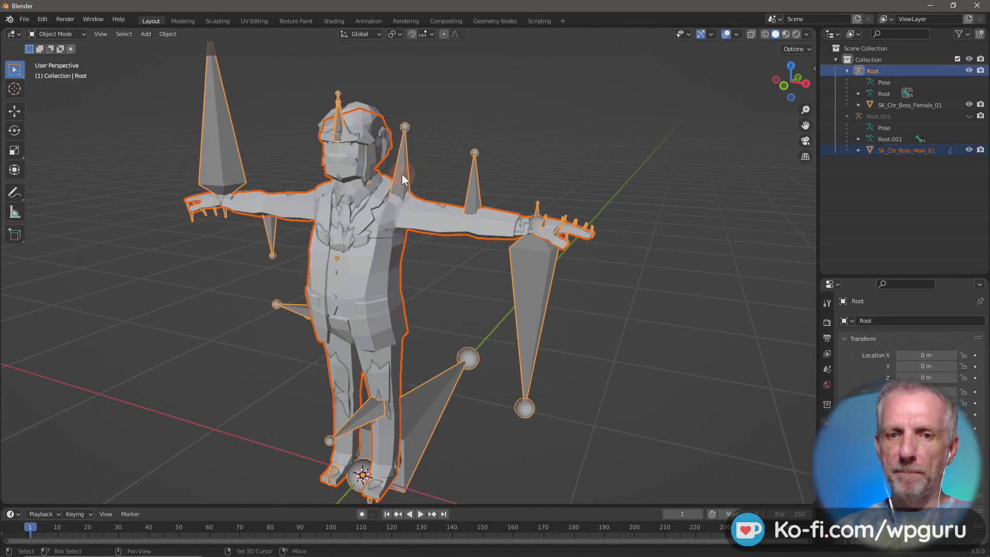
key(ctrl+p)
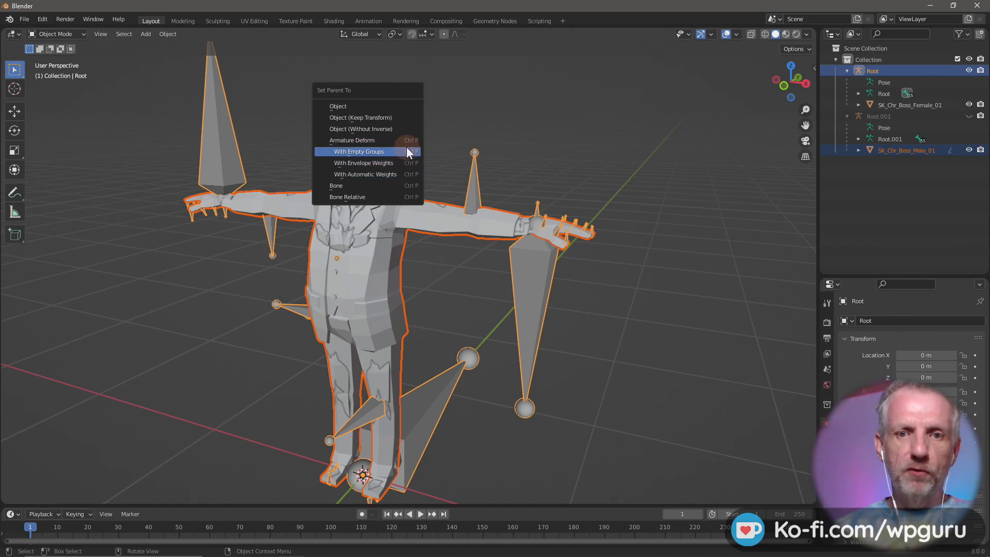
click(410, 152)
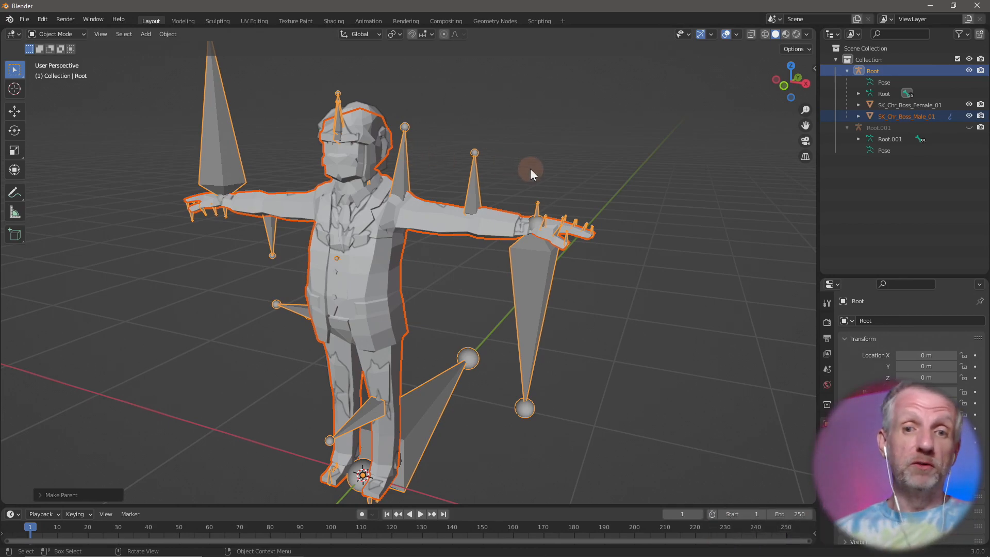
click(603, 194)
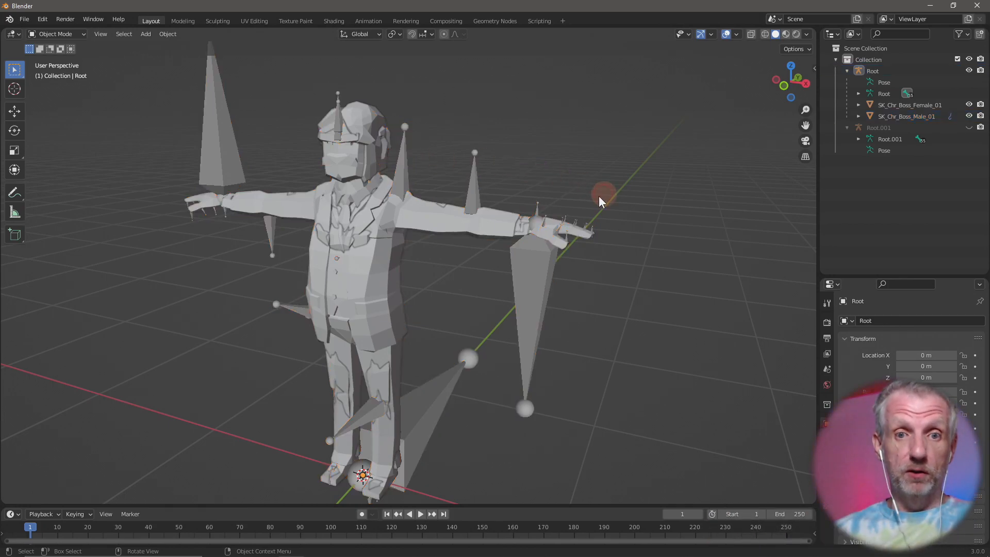
Step: Test-rotate Root's UpperArm_L bone about the global Y axis in Pose Mode, cancel the rotation, and return to Object Mode
click(402, 177)
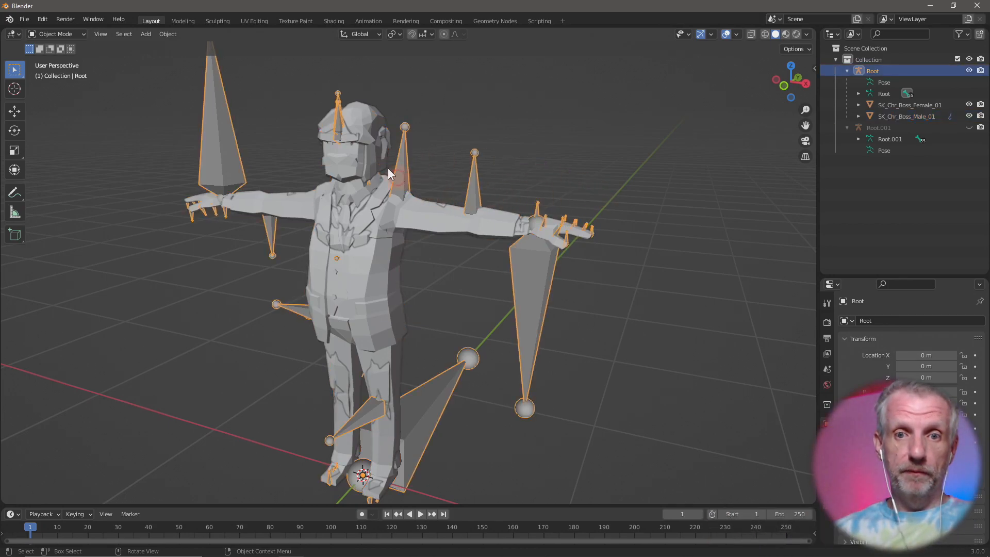
click(67, 35)
click(66, 72)
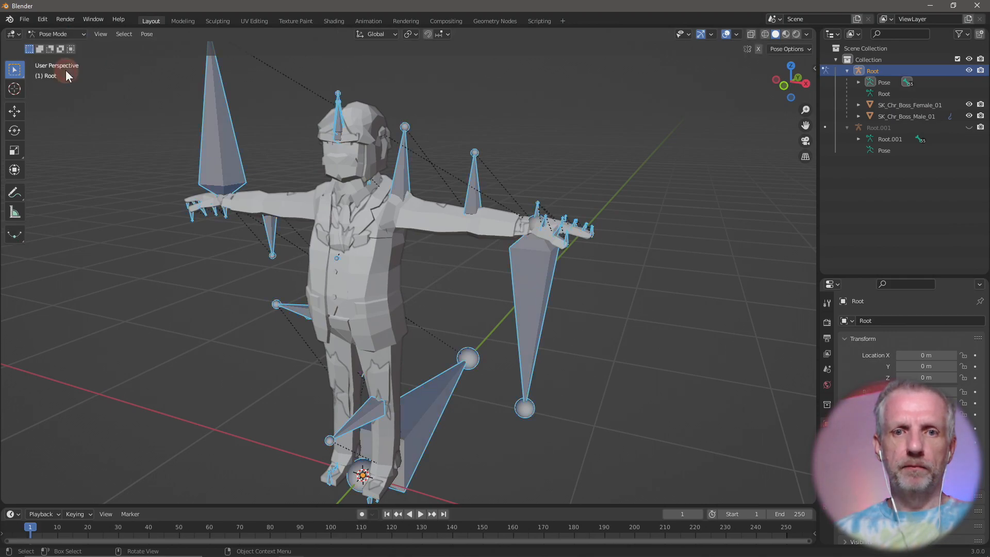
click(403, 178)
key(r)
key(y)
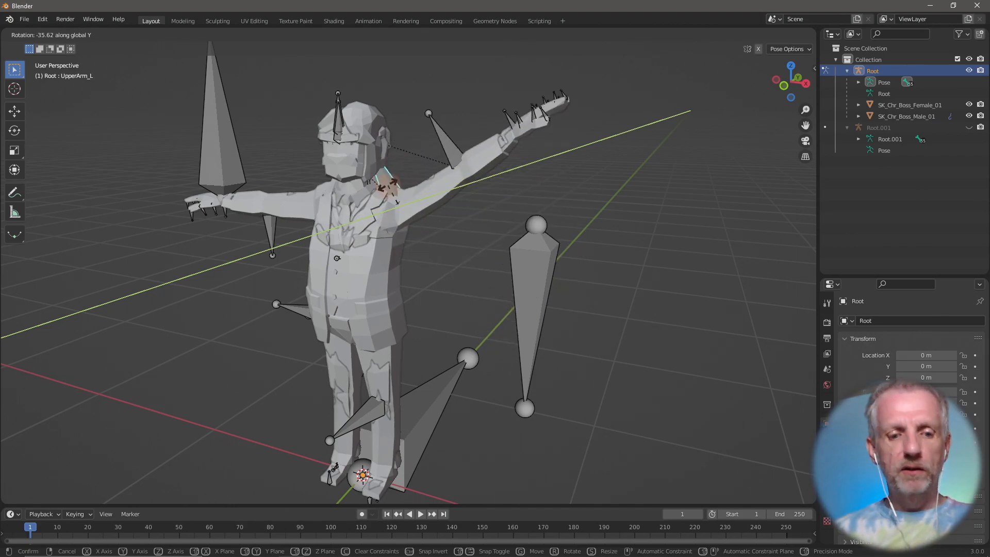
right_click(388, 185)
click(78, 35)
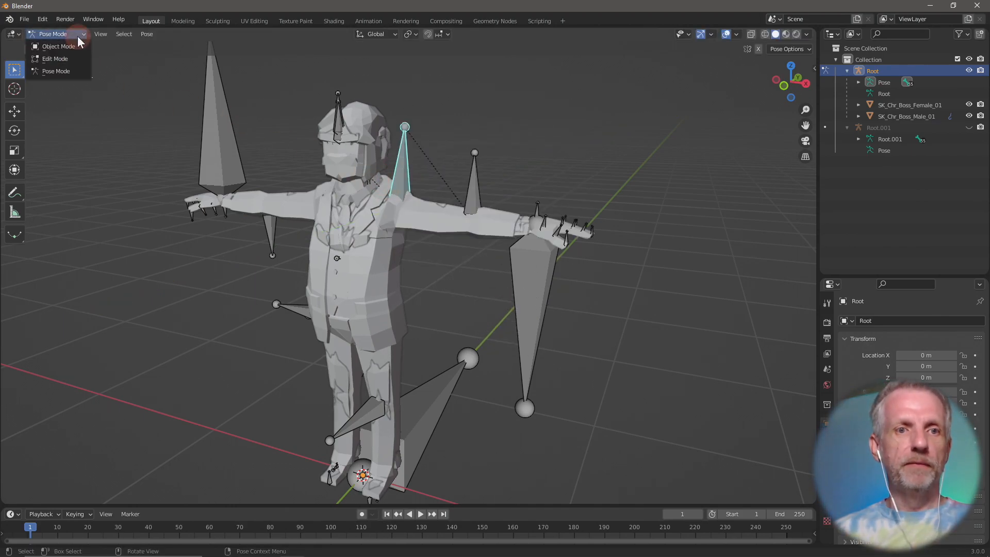
click(76, 45)
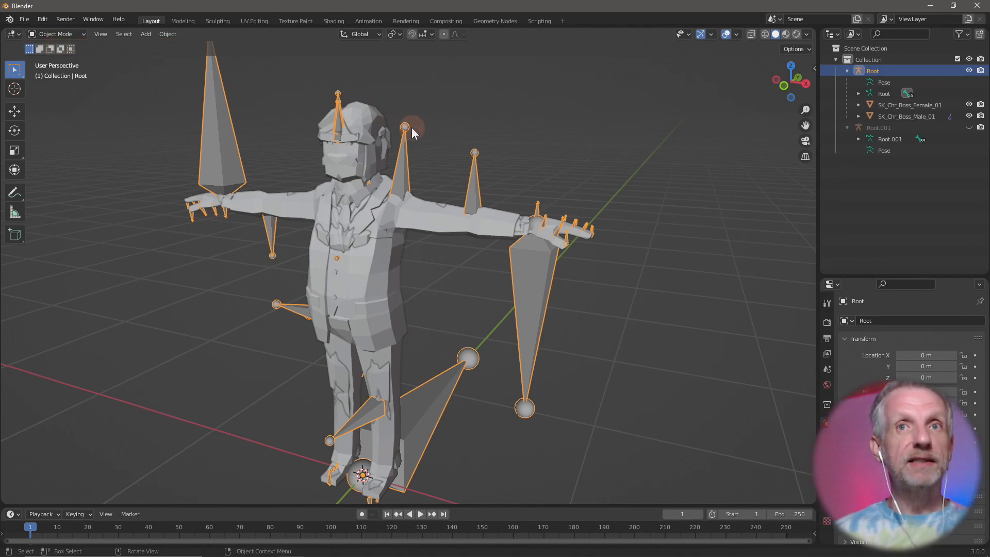
Step: Unhide the leftover Root.001 armature and delete it
click(894, 128)
key(x)
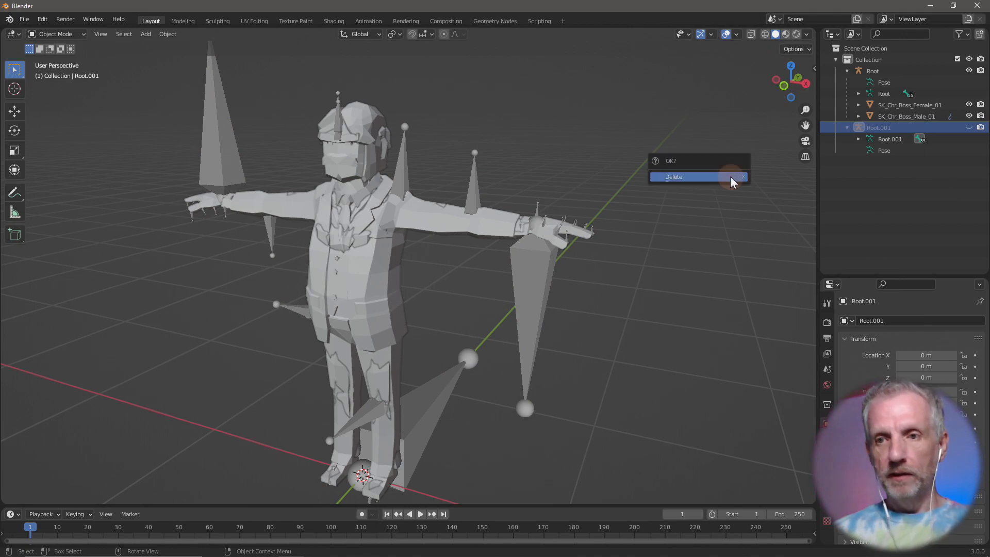
click(730, 177)
click(971, 127)
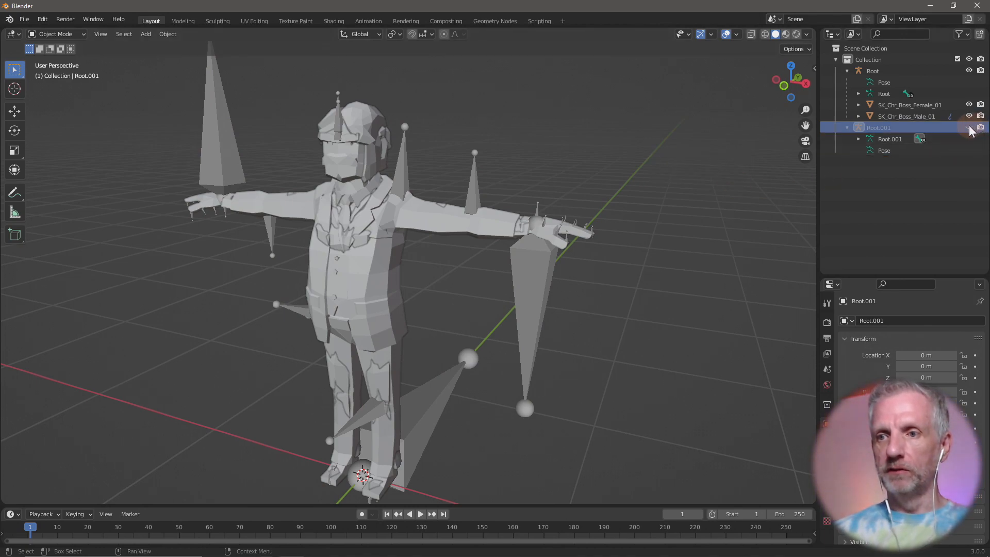
click(729, 159)
click(871, 128)
key(x)
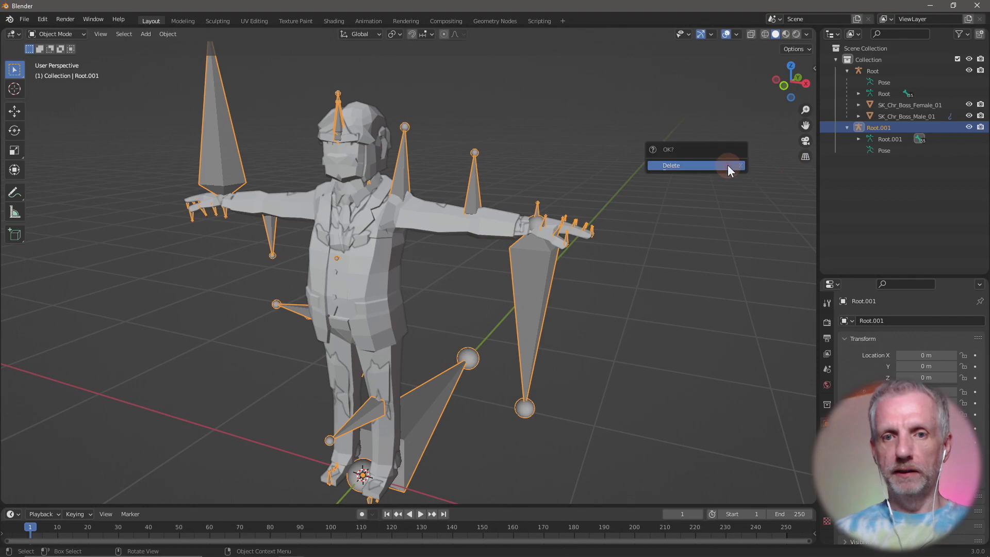
click(728, 165)
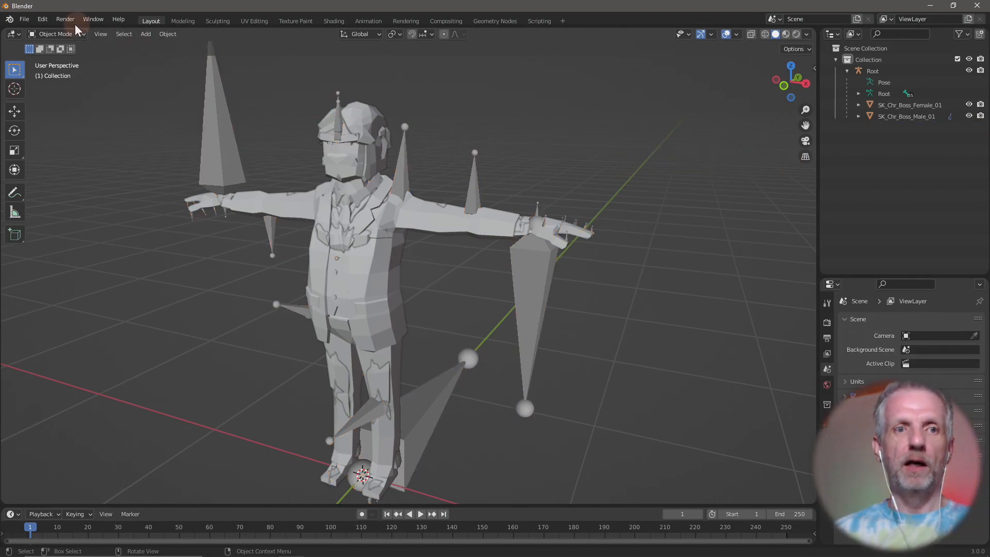
Step: Import SK_Chr_Business_Female_01.fbx, and hide the Boss Female and Boss Male meshes
click(25, 19)
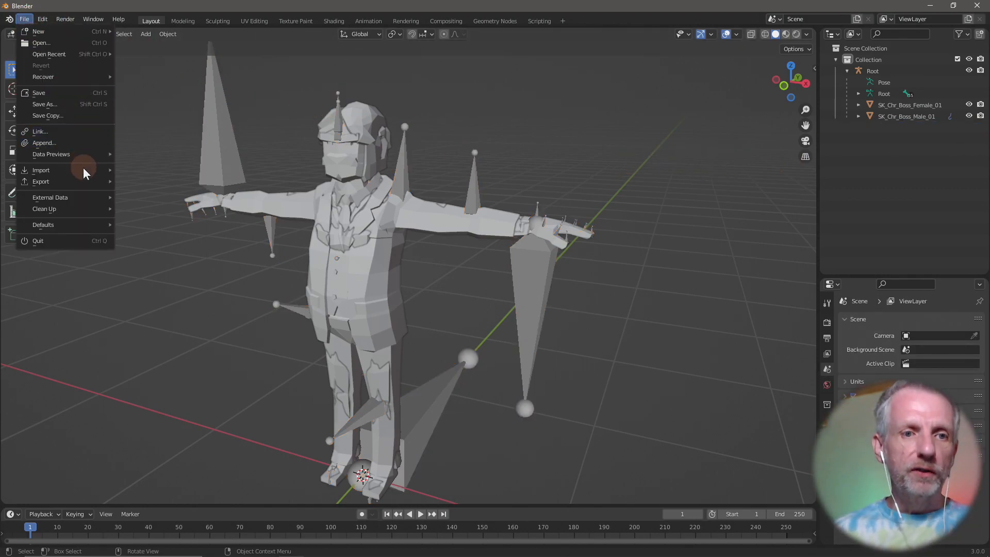
mouse_move(94, 169)
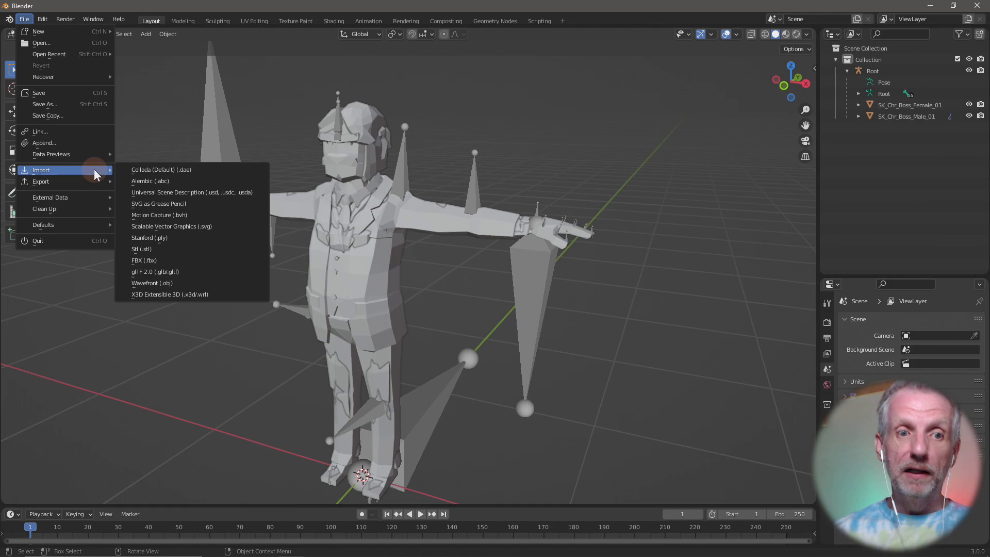
click(188, 262)
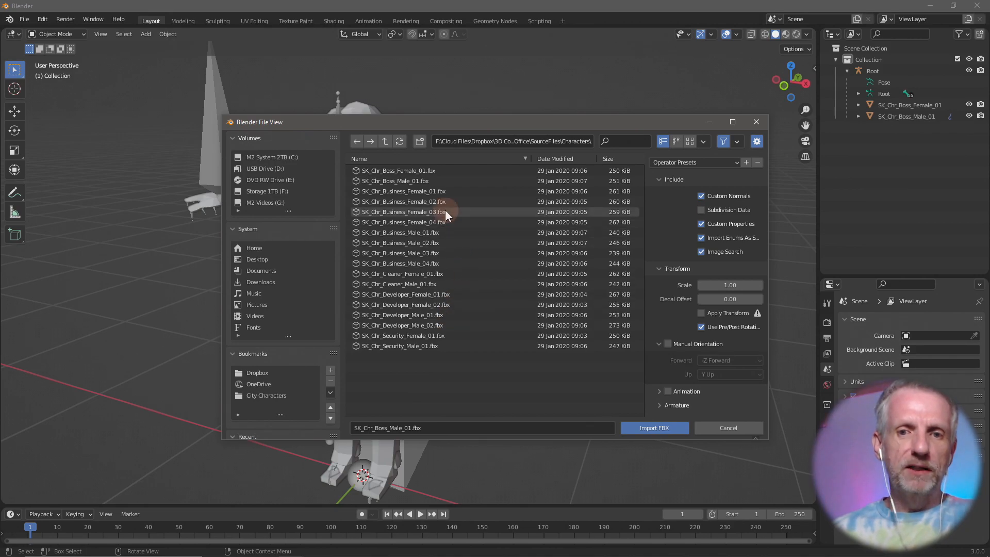
click(452, 194)
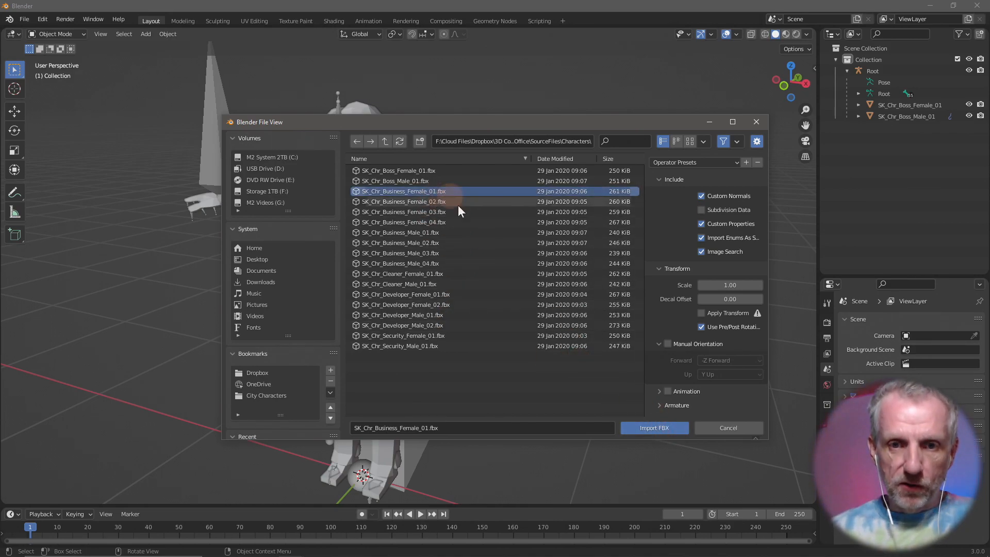
click(655, 428)
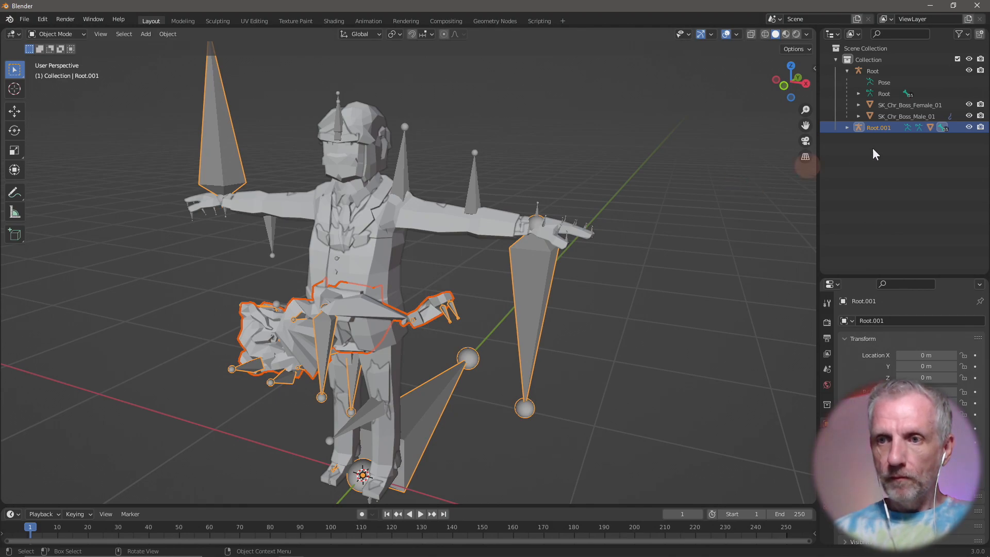
click(968, 104)
click(968, 116)
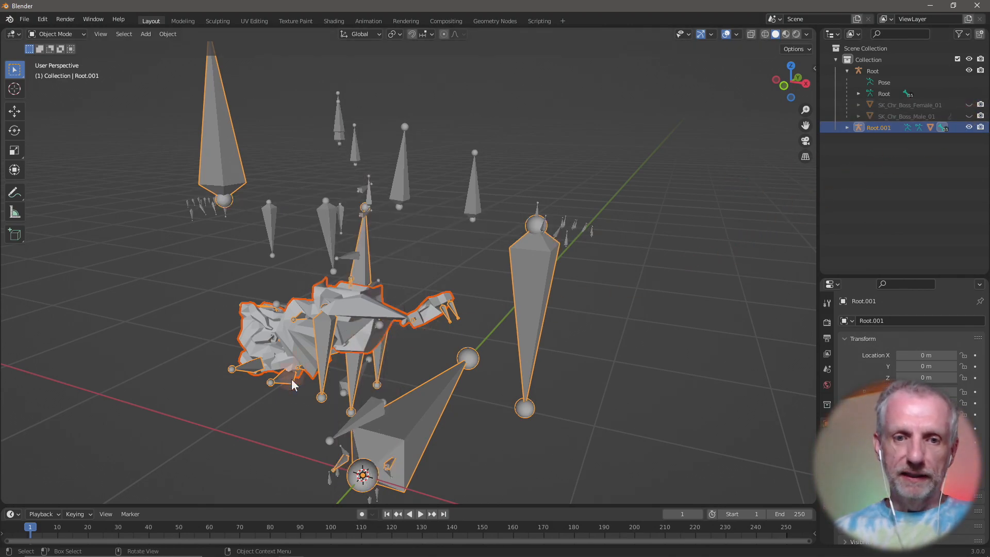
Step: Clear all pose transforms on the Root.001 armature in Pose Mode, and return it to Object Mode
click(319, 353)
click(321, 345)
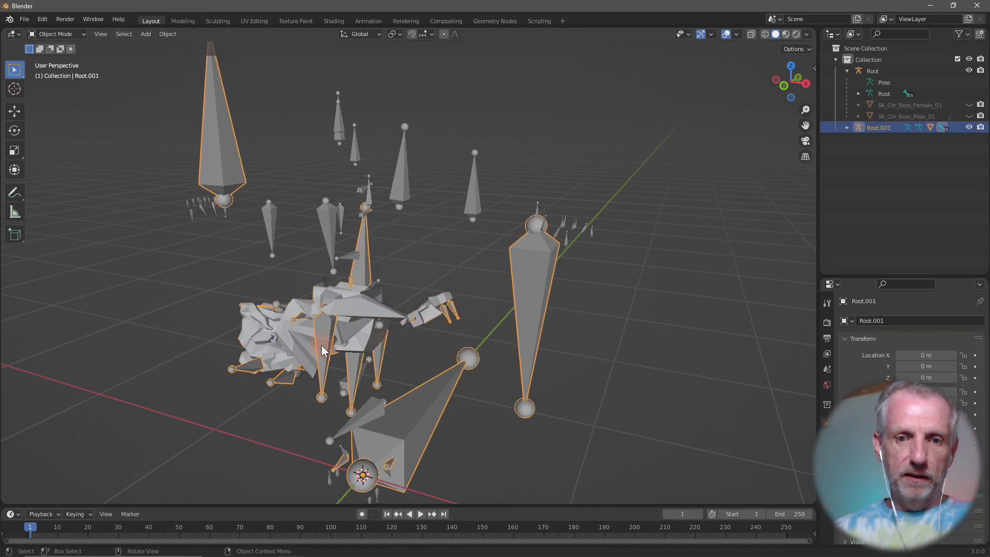
click(75, 35)
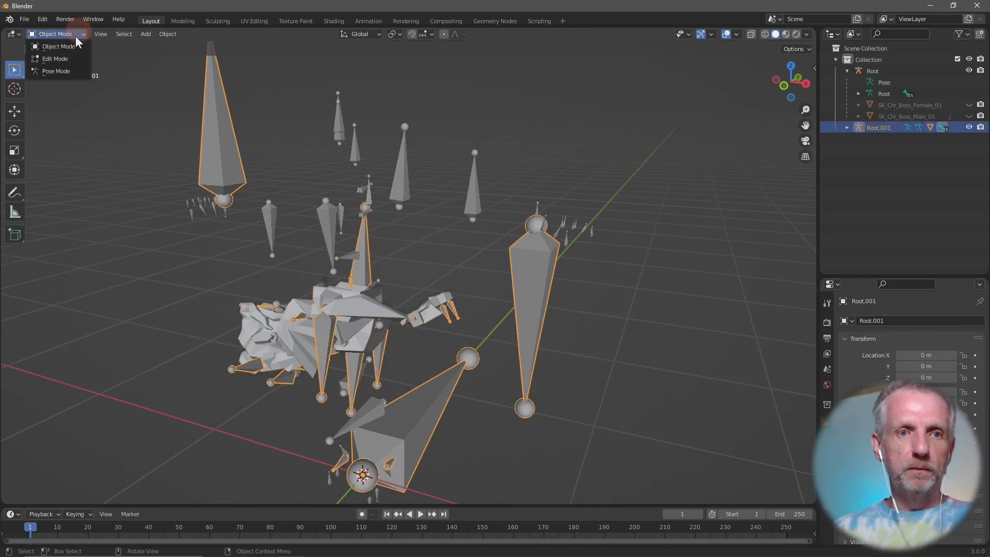
click(75, 66)
click(147, 34)
mouse_move(204, 54)
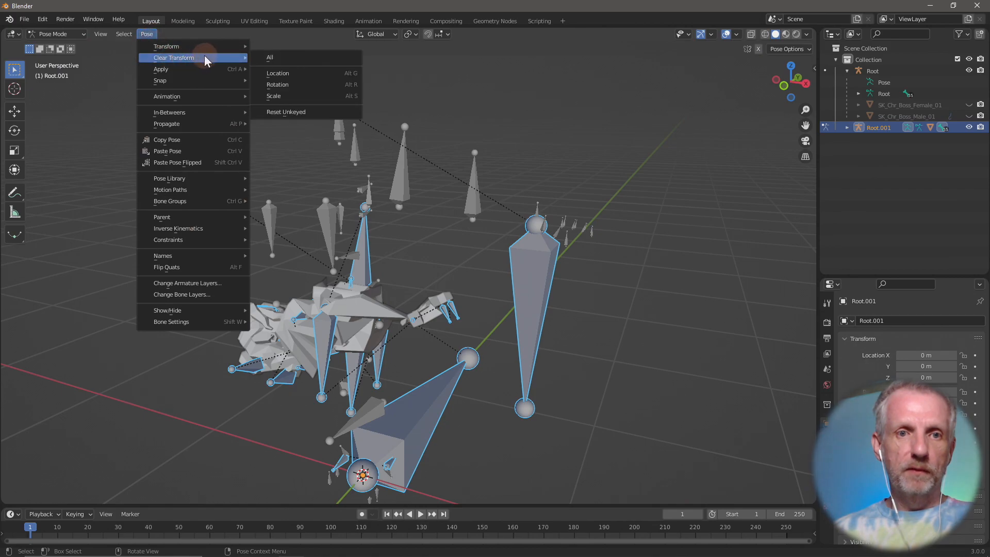
click(292, 61)
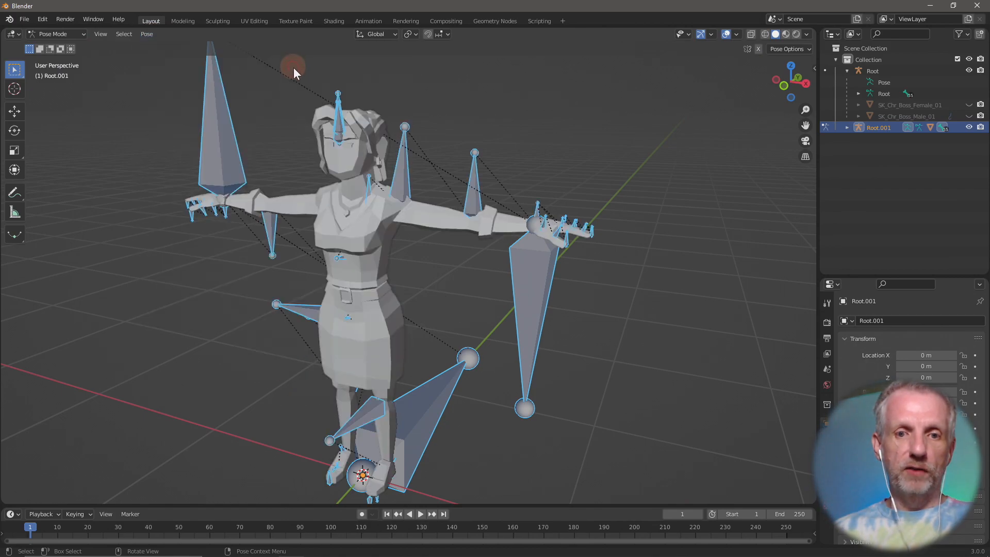
click(85, 33)
click(79, 47)
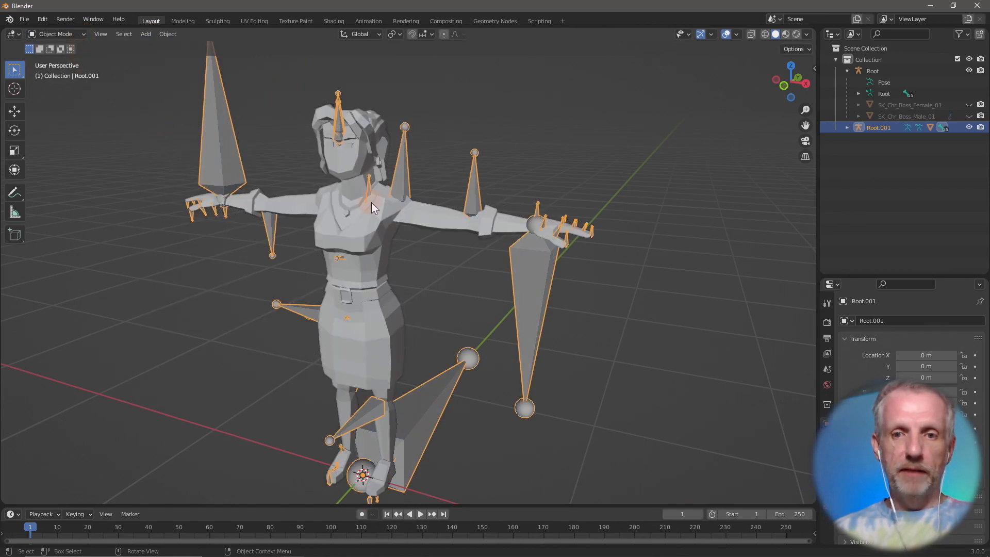
Step: Hide Root.001 and parent the Business Female mesh to the Root armature using Armature Deform With Empty Groups
click(368, 236)
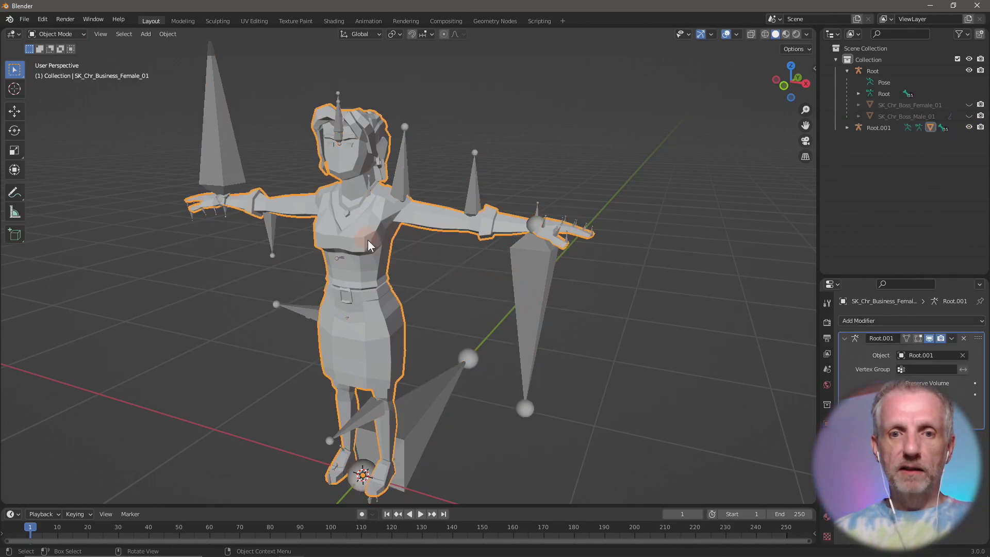
click(969, 128)
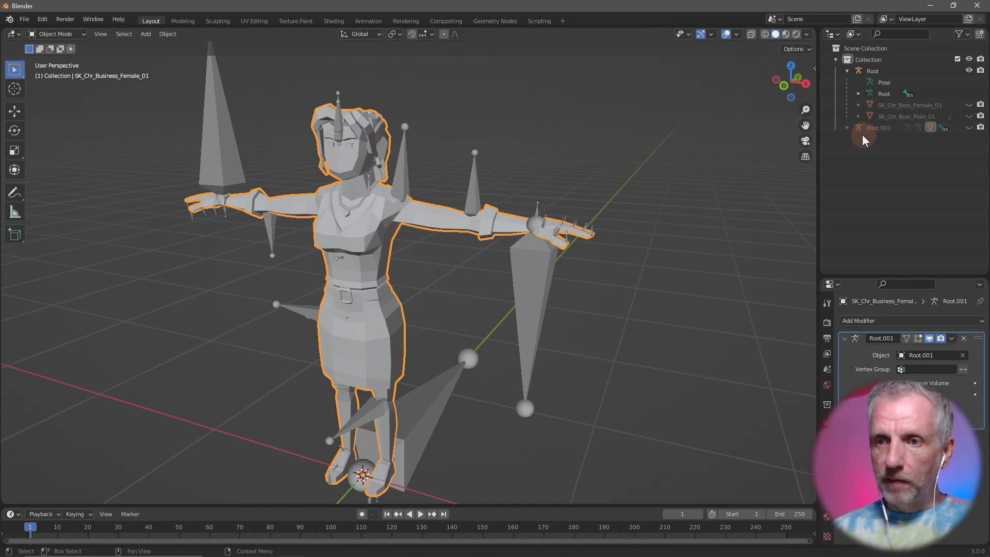
click(403, 175)
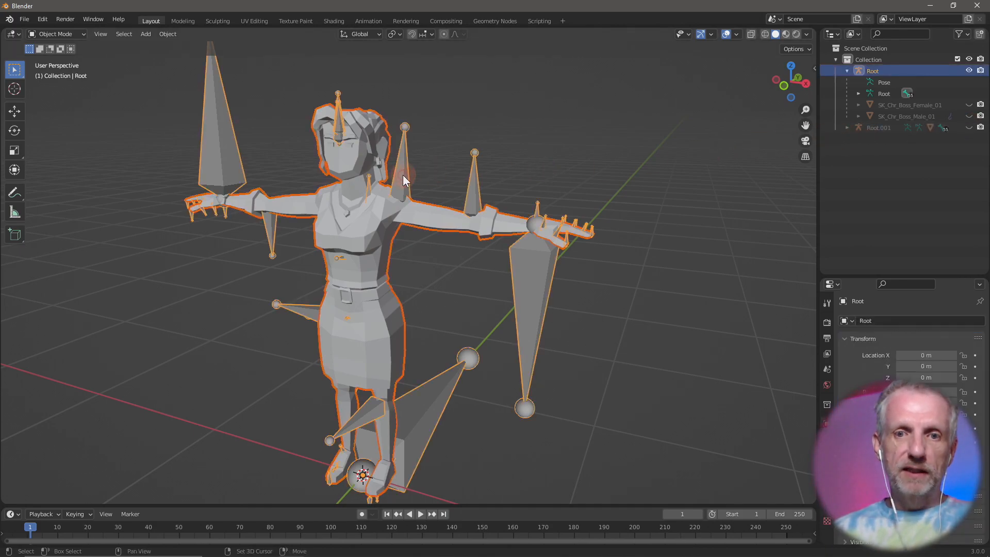
key(ctrl+p)
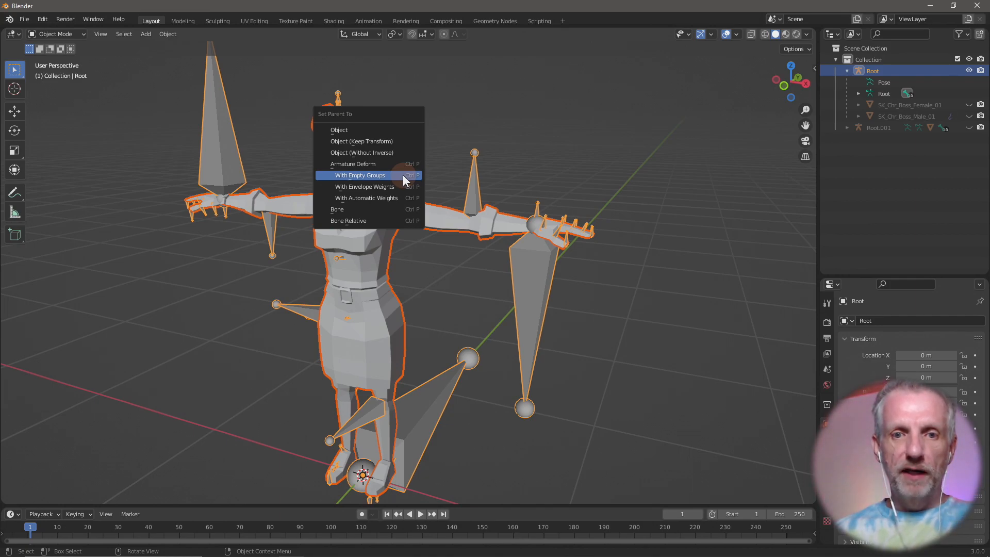
click(403, 174)
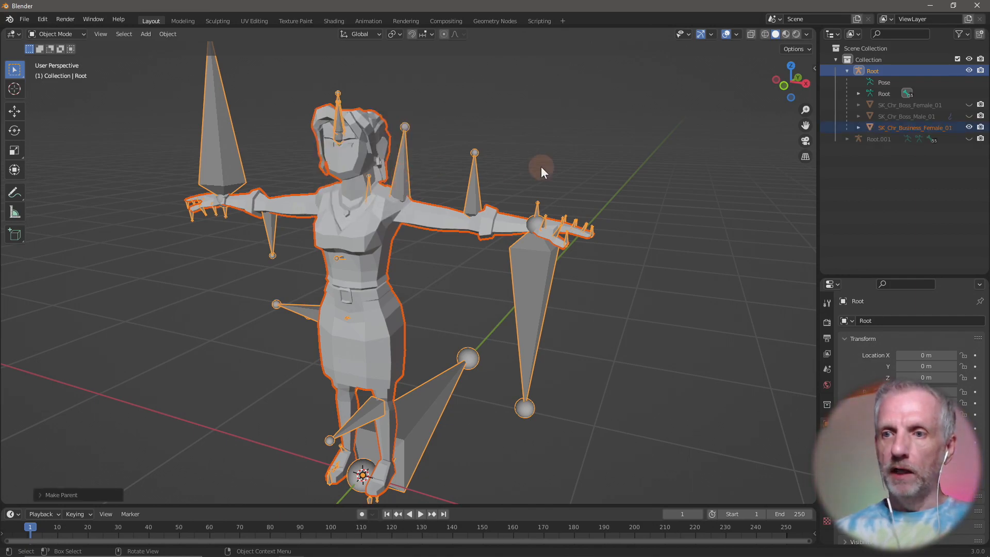
Step: Unhide the Business Female's emptied Root.001 armature and delete it
click(969, 138)
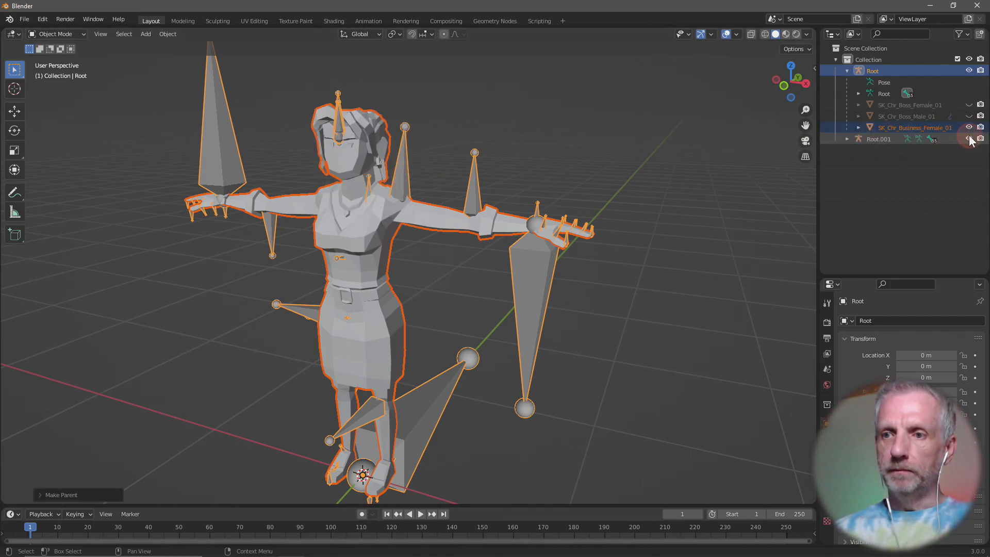
click(880, 138)
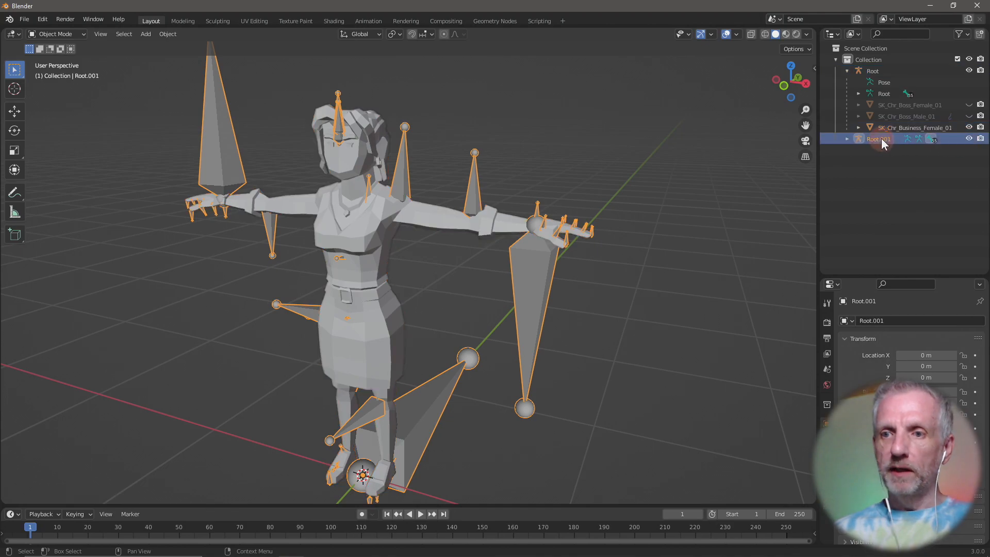
key(x)
click(626, 200)
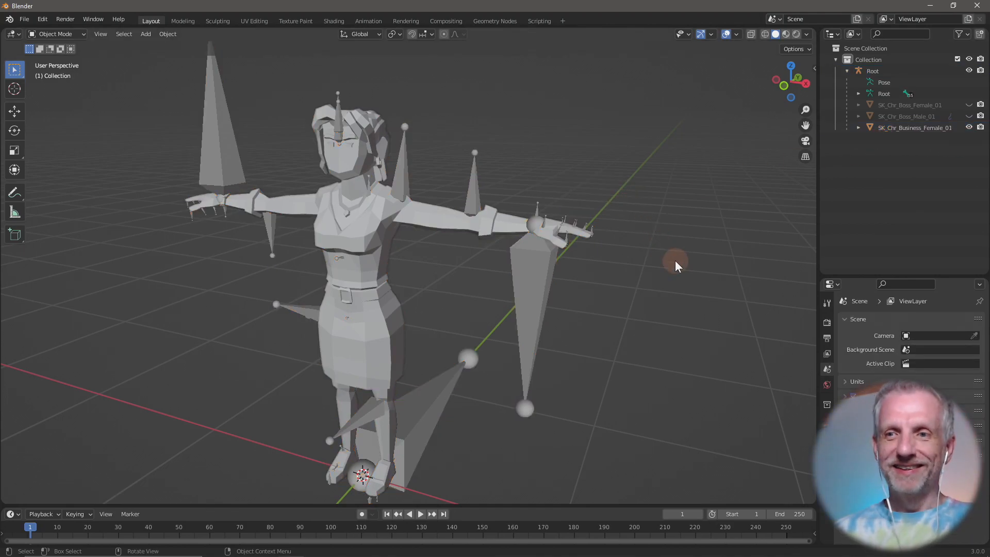
Step: Show the Boss Male and Boss Female meshes alongside the Business Female, and hide both again
click(969, 117)
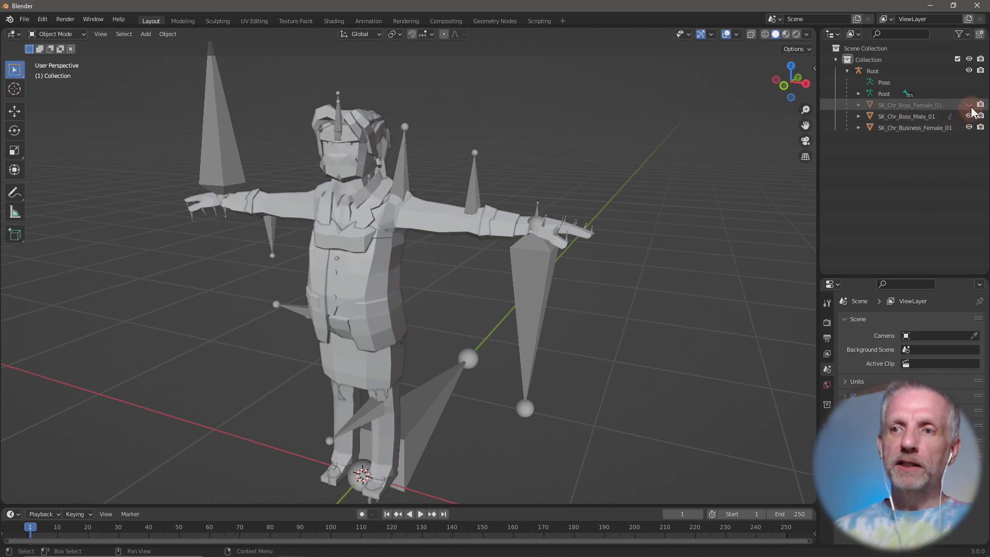
click(969, 104)
click(969, 105)
click(969, 117)
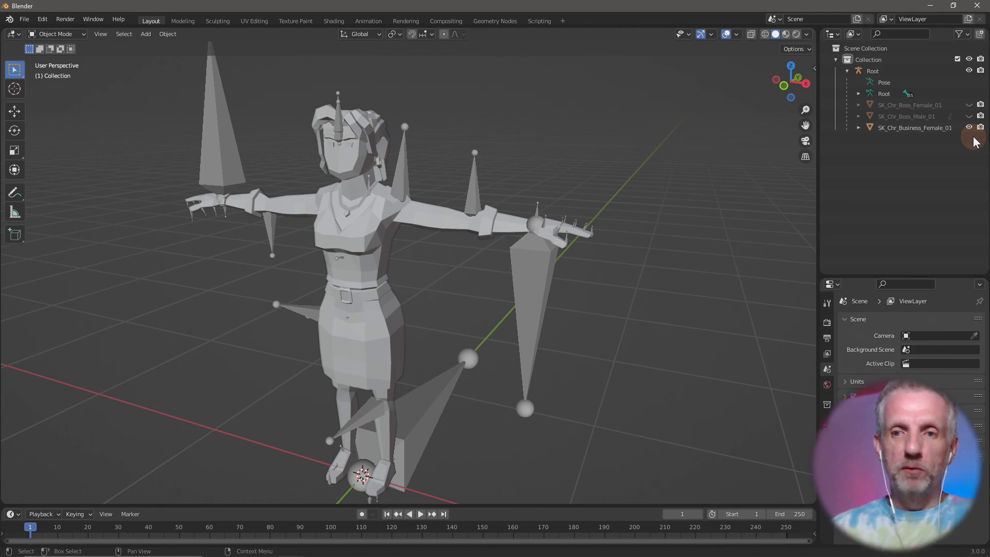
Step: Hide the SK_Chr_Business_Female_01 mesh and import the SK_Chr_Business_Female_02.fbx character
click(968, 127)
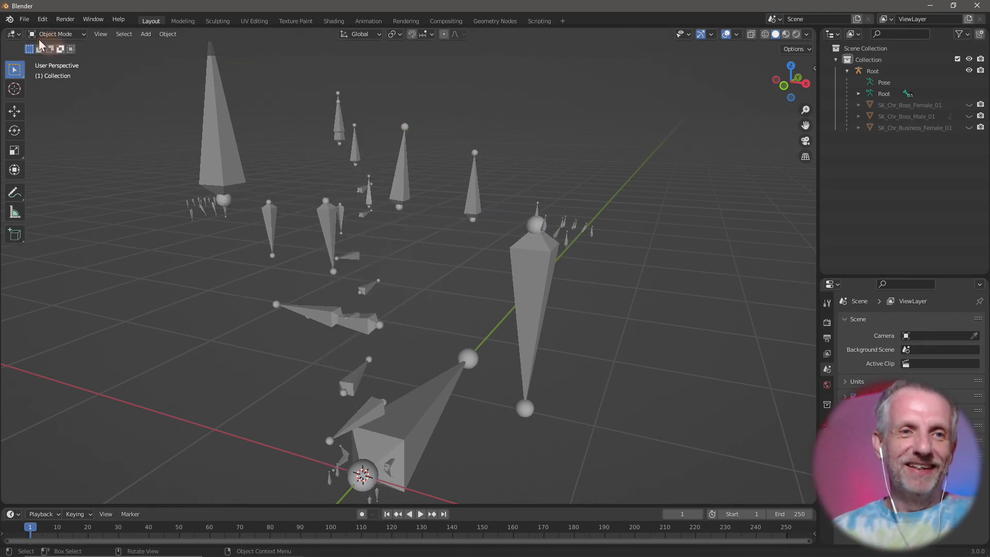
click(24, 19)
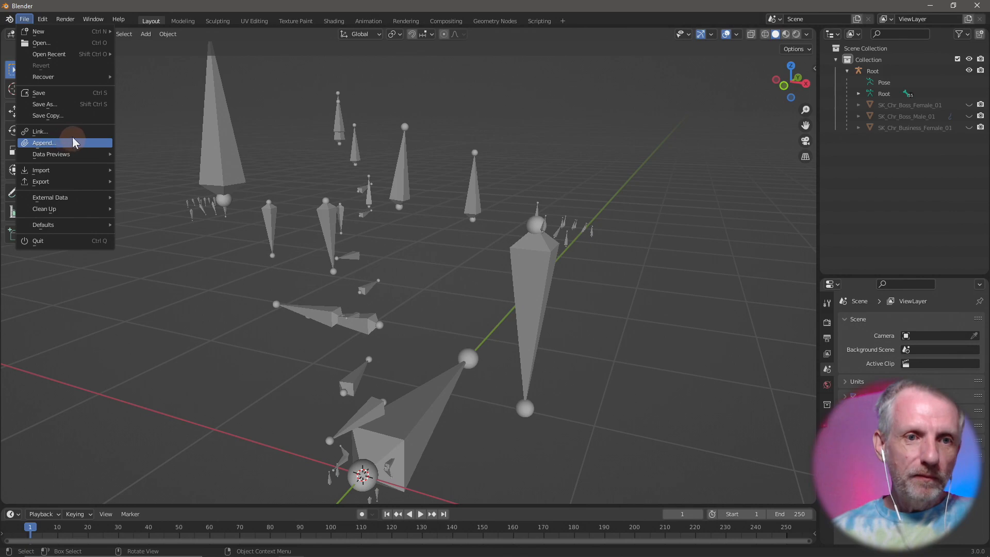
mouse_move(84, 171)
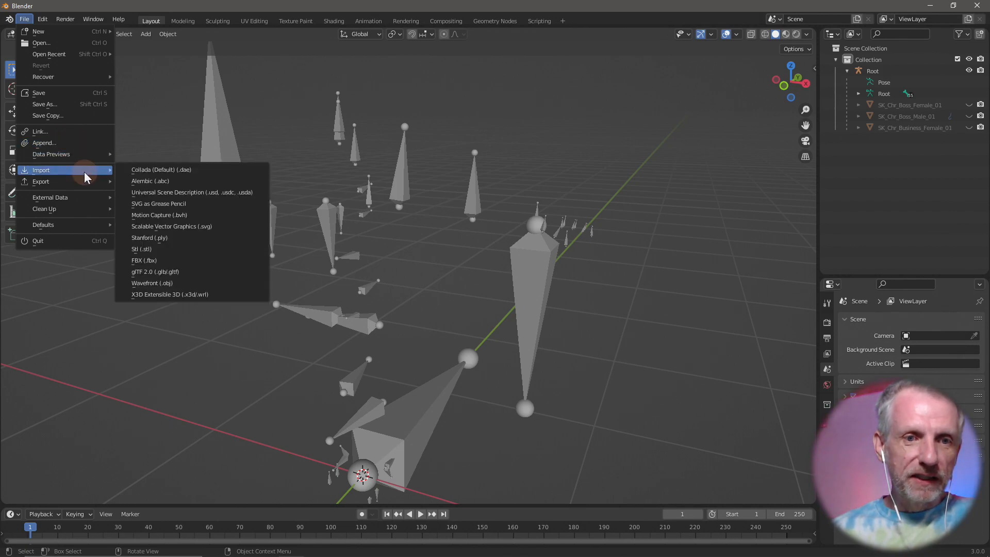
click(170, 260)
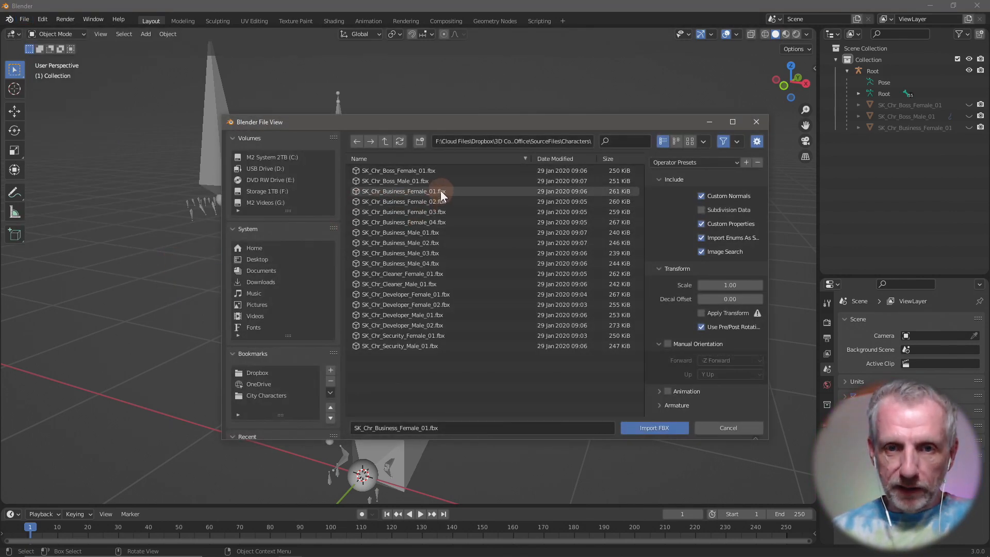
double_click(435, 202)
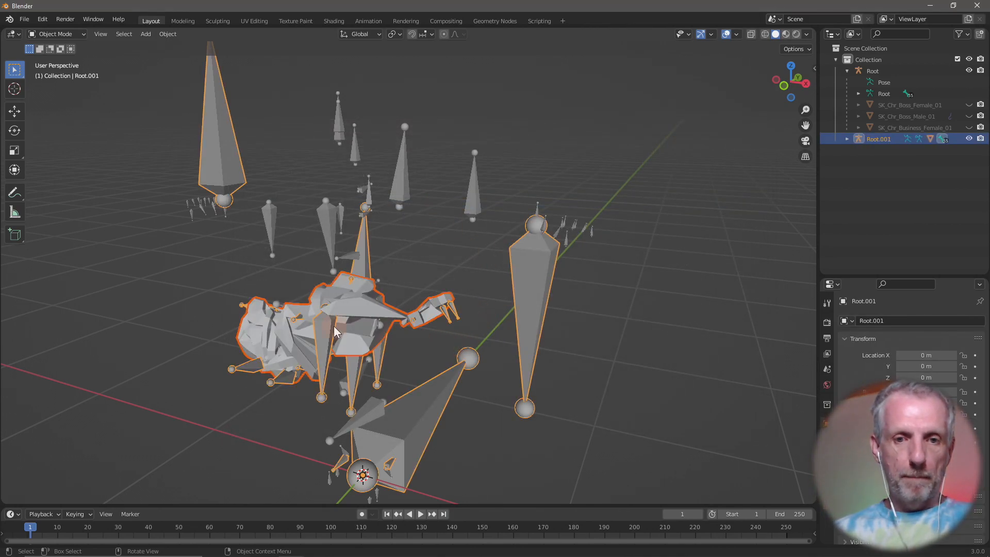
Step: Clear all pose transforms on the second Business Female's Root.001 armature in Pose Mode, and return it to Object Mode
click(324, 345)
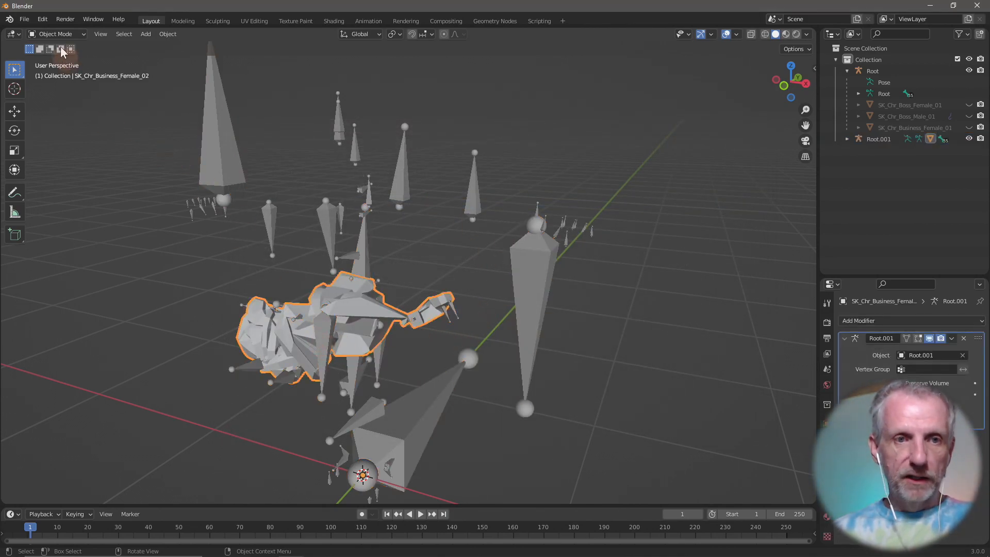
click(252, 364)
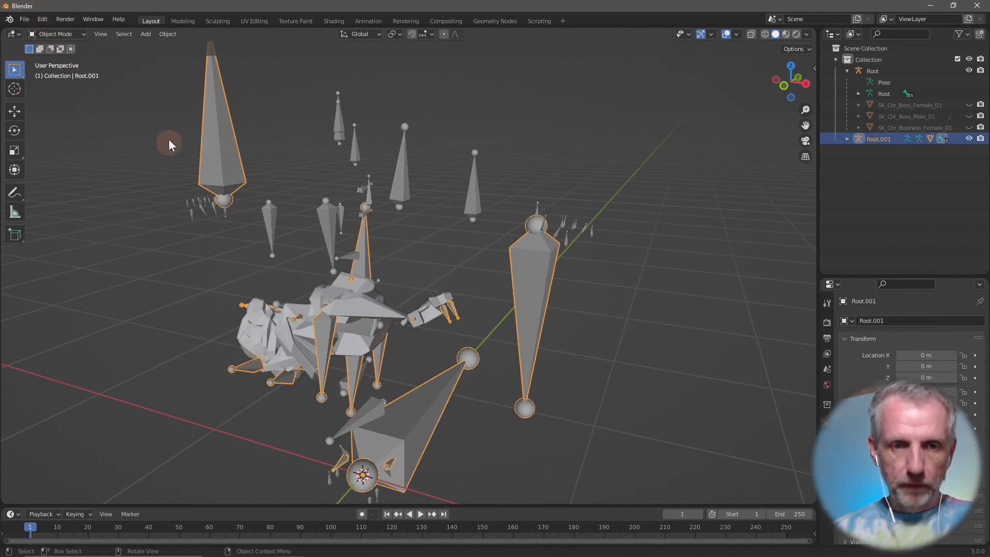
click(69, 37)
click(69, 71)
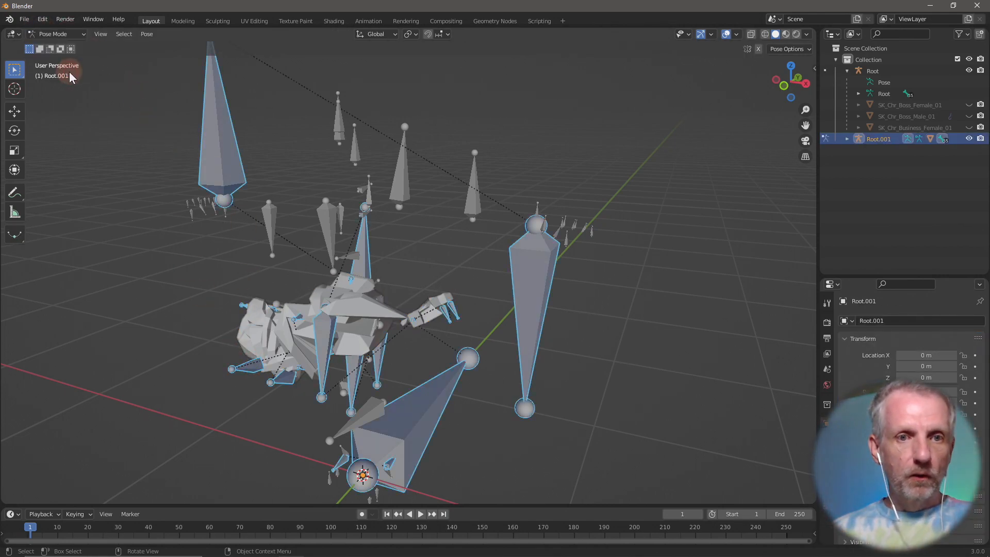
click(140, 33)
mouse_move(178, 60)
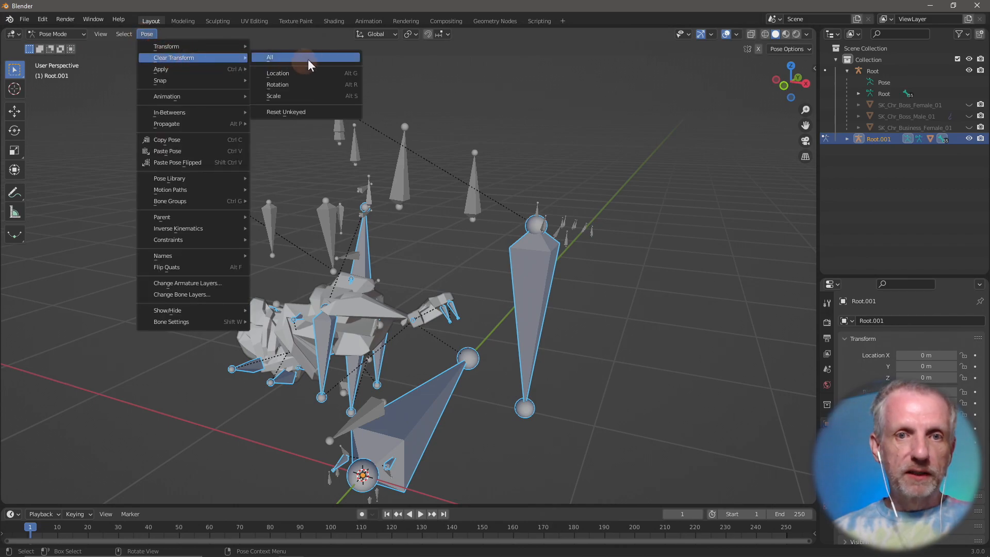
click(308, 59)
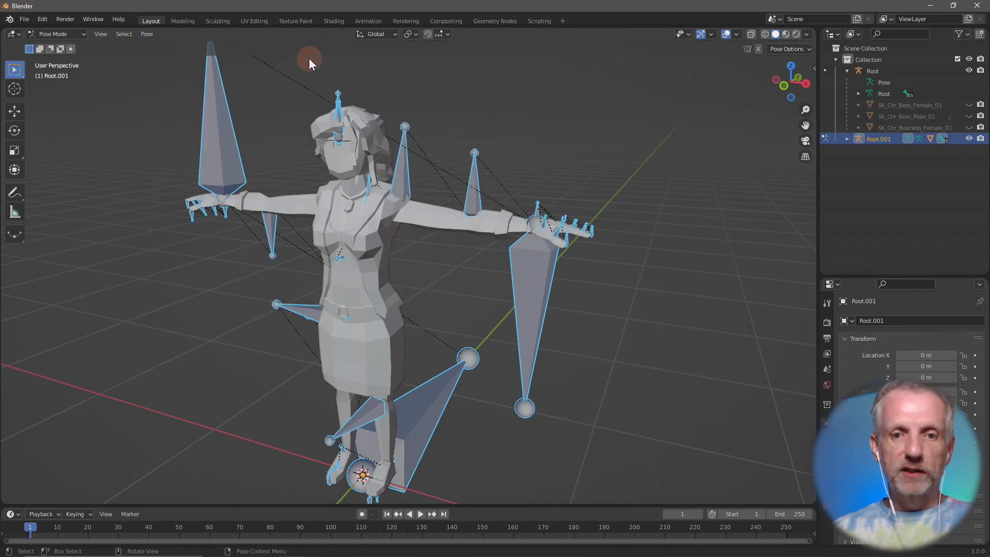
click(67, 35)
click(62, 48)
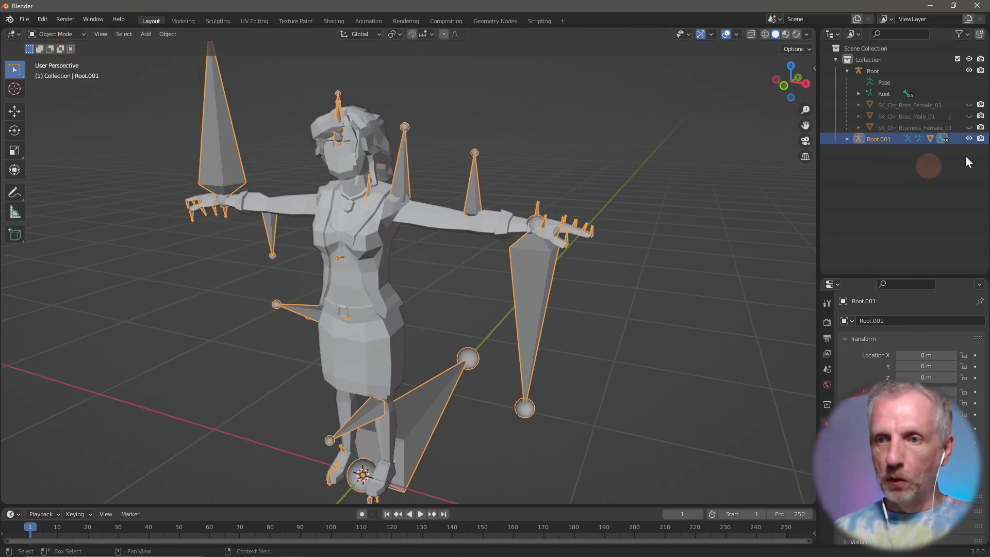
Step: Hide Root.001 and parent the SK_Chr_Business_Female_02 mesh to the Root armature using Armature Deform With Empty Groups
click(968, 139)
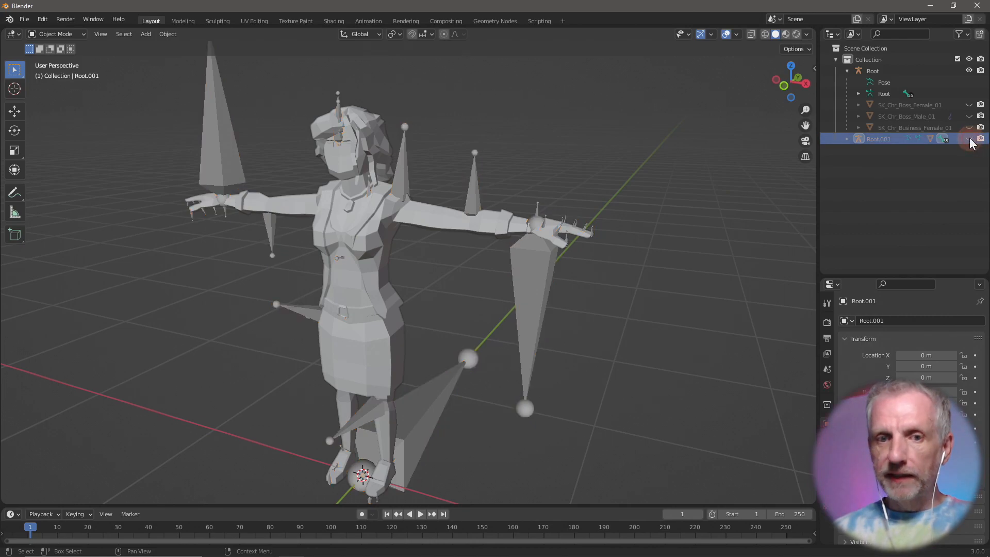
click(354, 349)
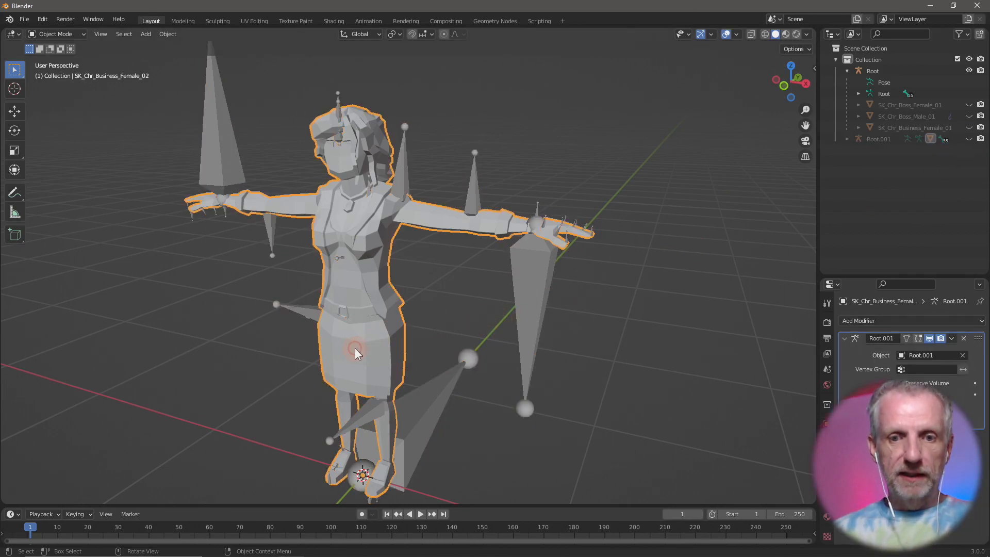
shift+click(537, 283)
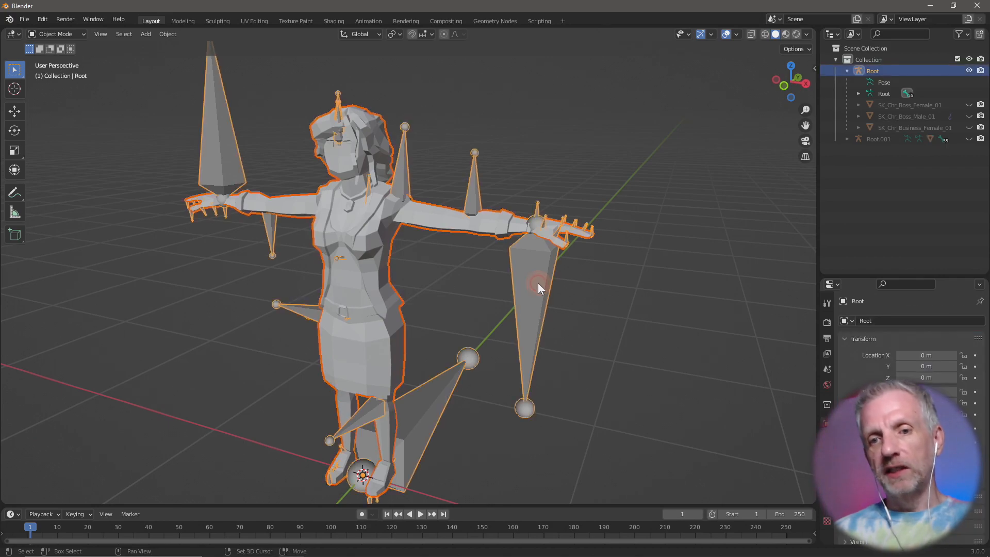
key(ctrl+p)
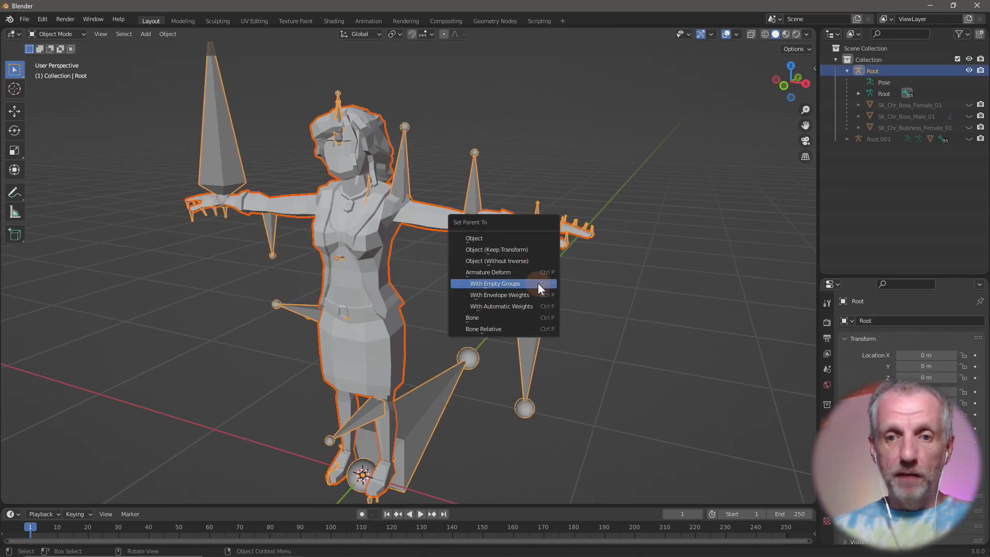
click(537, 283)
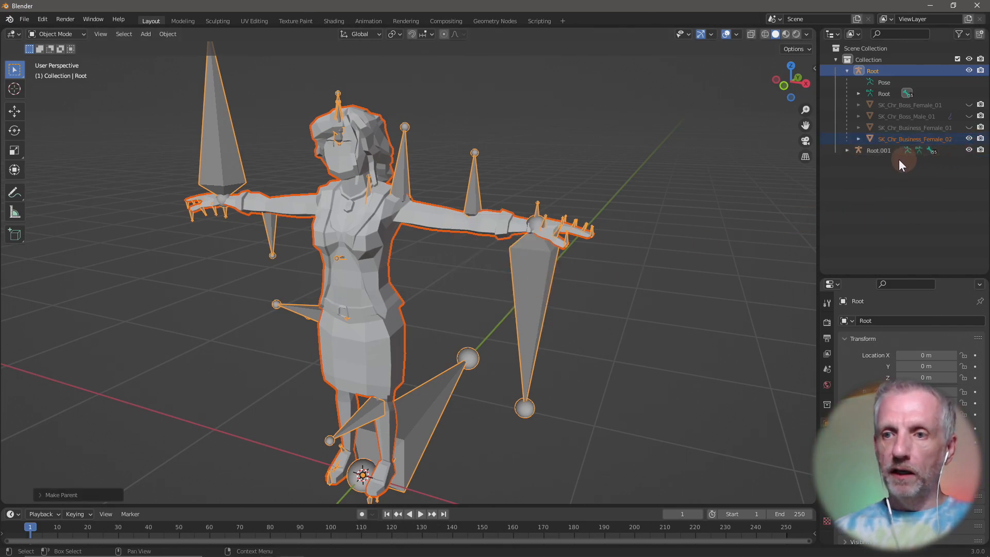
Step: Delete the emptied Root.001 armature that came with the second Business Female
click(878, 153)
key(Delete)
click(742, 216)
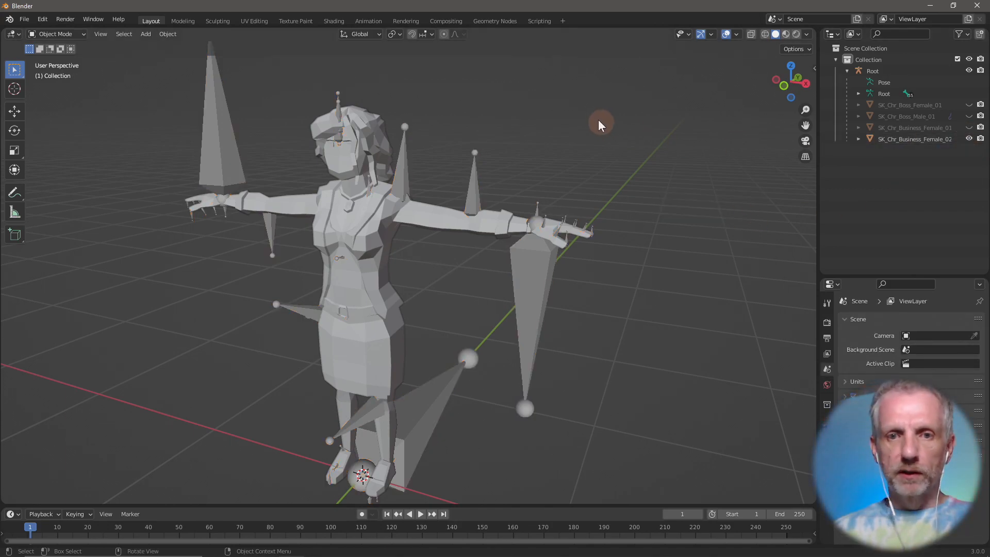
Step: Test rotating the Root armature's UpperArm_L bone about the global Y axis in Pose Mode, cancel it and return to Object Mode
click(404, 176)
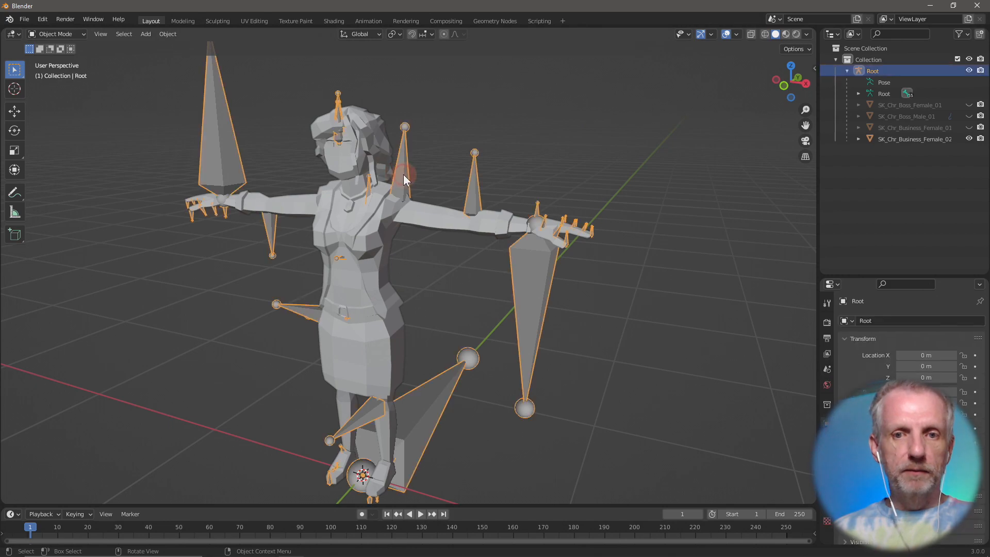
click(76, 35)
click(70, 66)
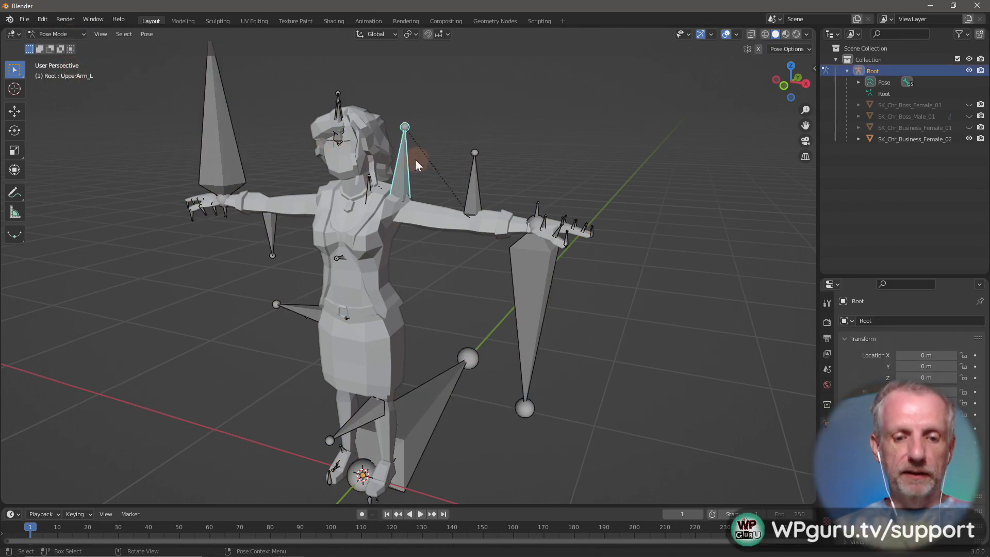
key(r)
key(y)
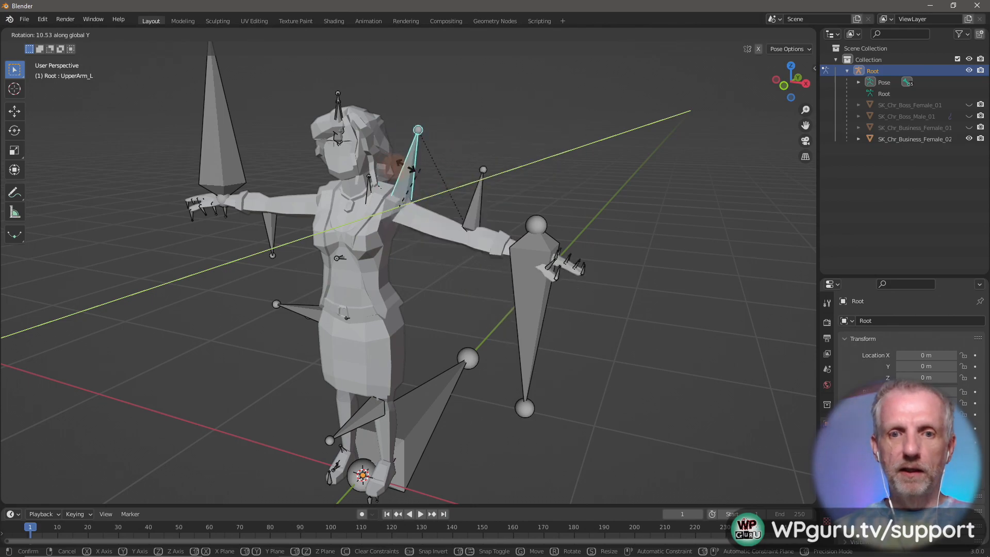
click(594, 151)
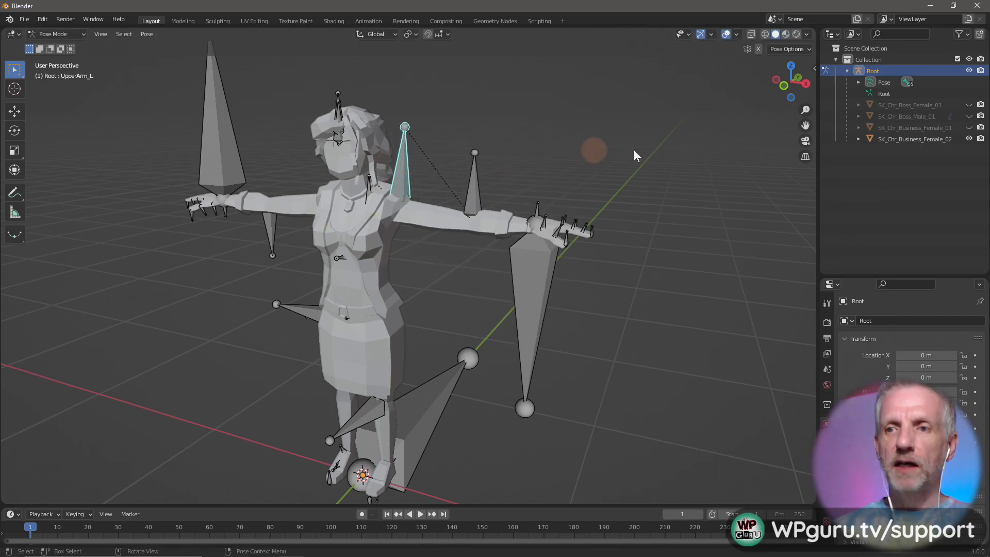
click(76, 35)
click(76, 45)
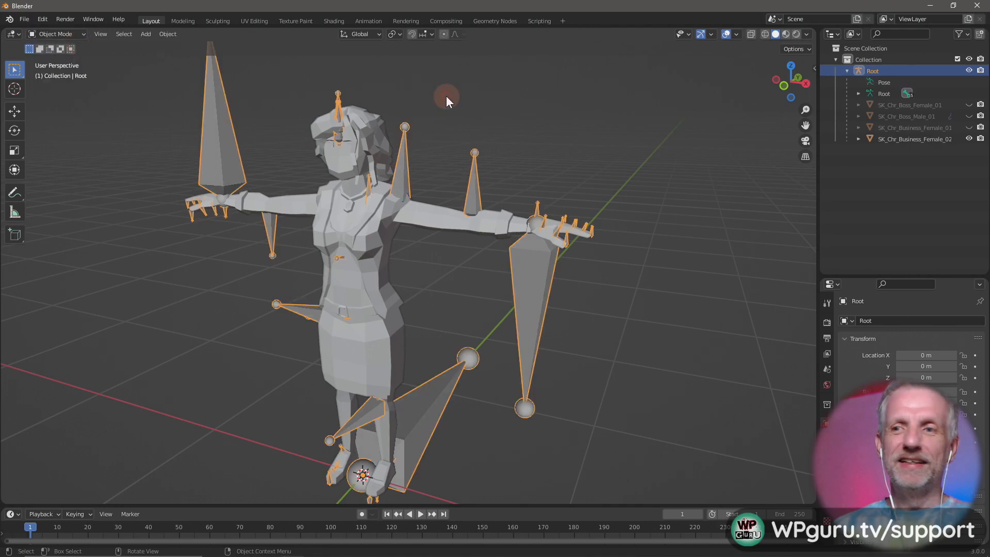
Step: Hide the SK_Chr_Business_Female_02 mesh
click(969, 139)
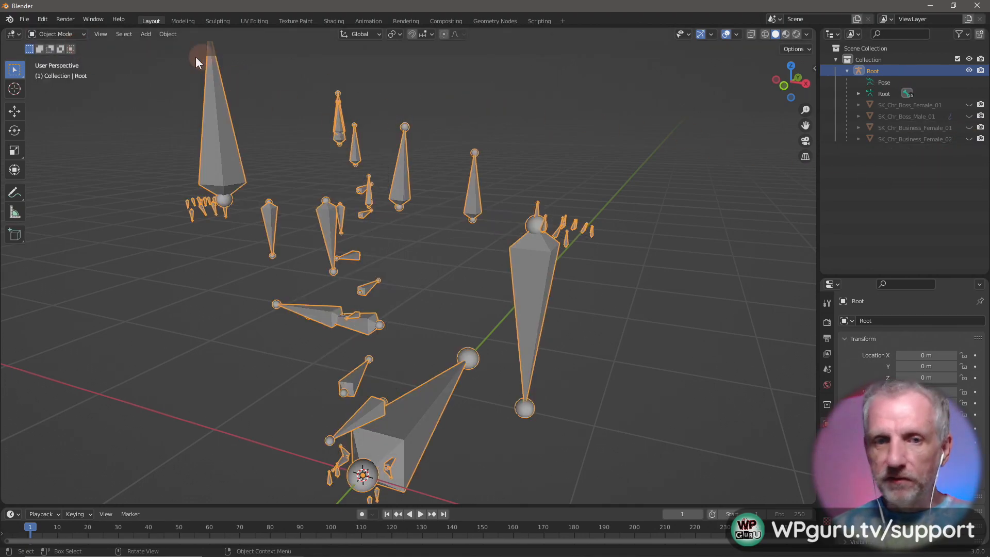
click(22, 19)
mouse_move(70, 170)
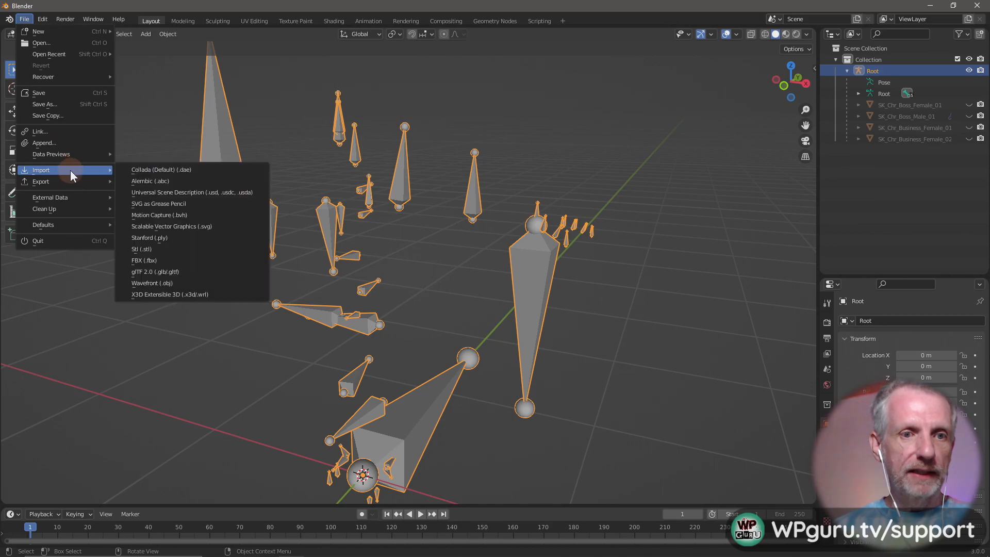
click(171, 275)
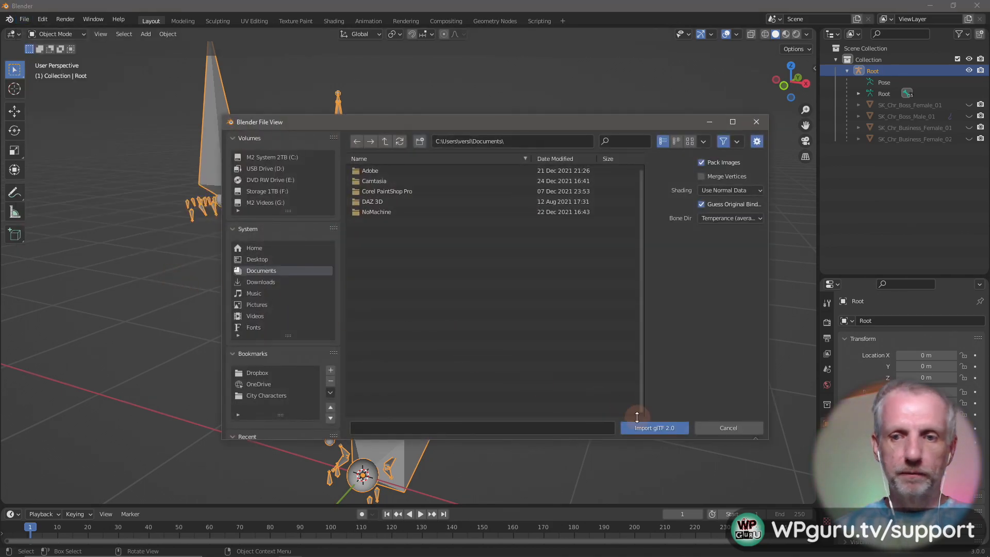
click(737, 427)
Step: Import the SK_Chr_Business_Female_03.fbx character
click(26, 19)
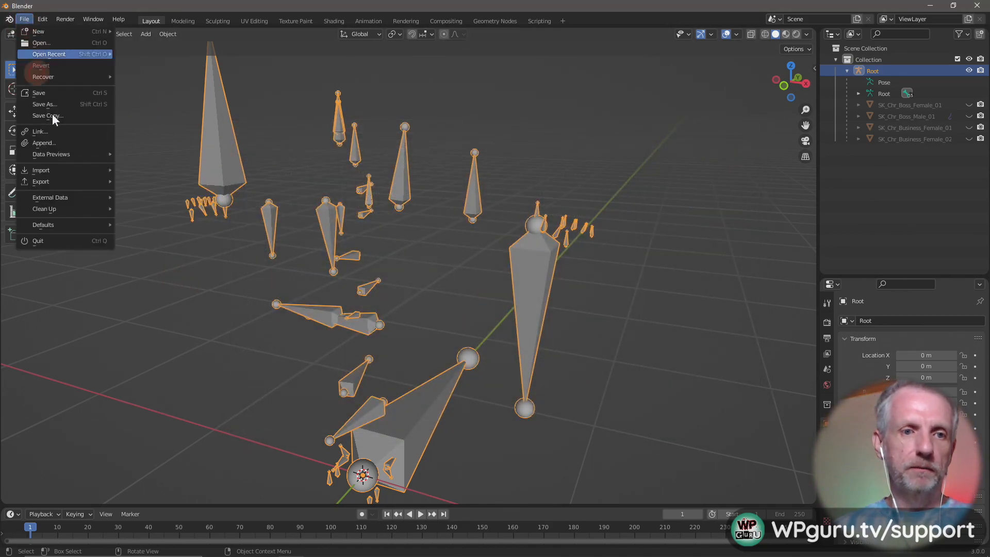
mouse_move(85, 170)
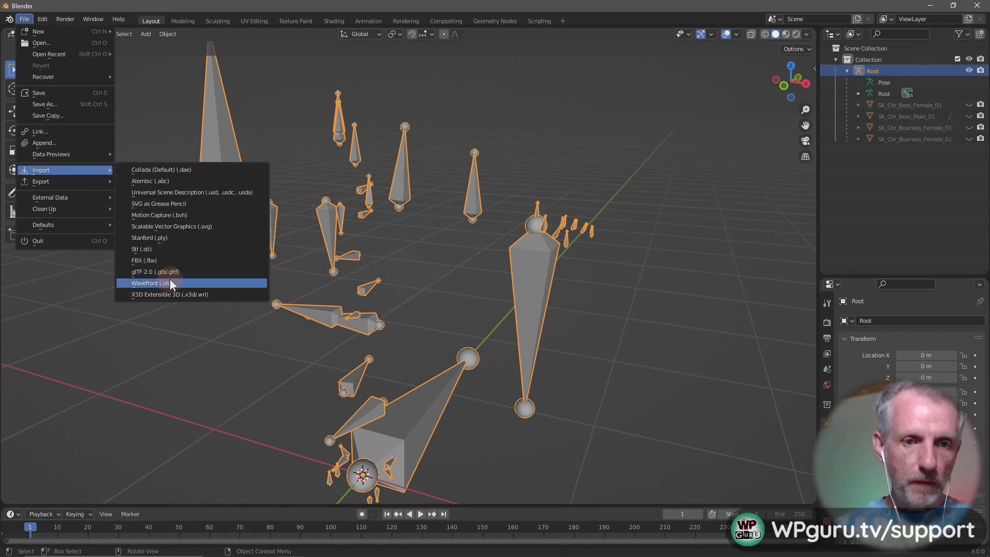
click(171, 259)
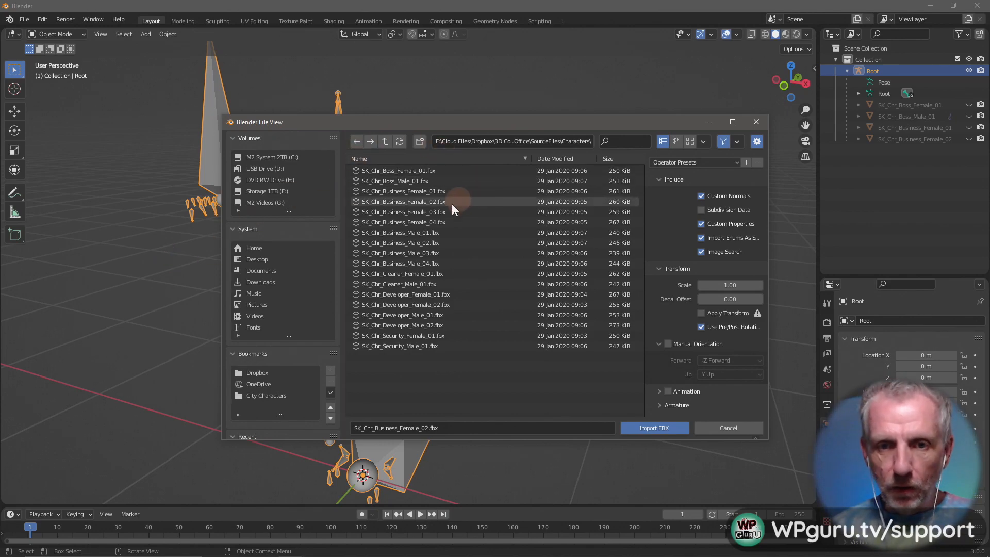
click(426, 210)
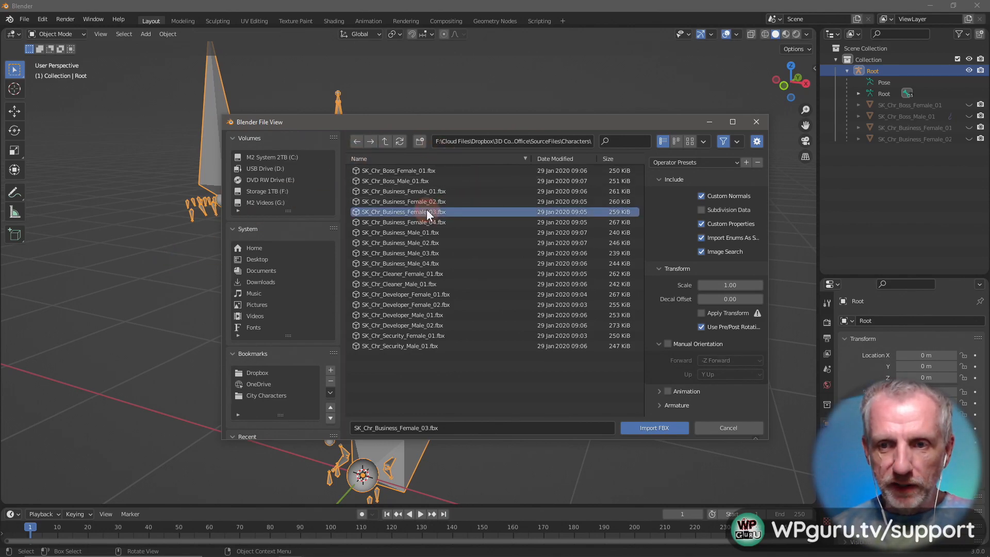
click(663, 425)
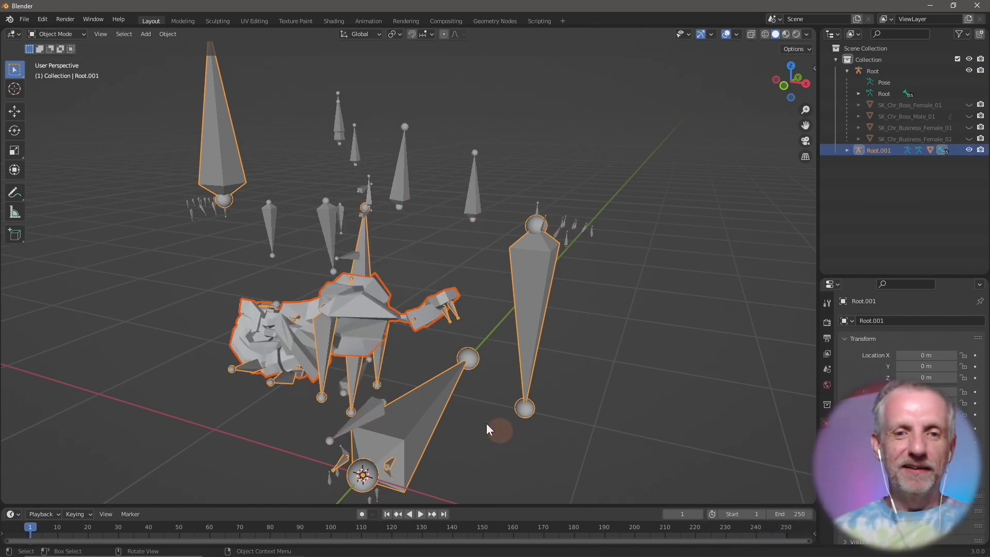
Step: Clear all pose transforms on the third Business Female's Root.001 armature in Pose Mode, and return it to Object Mode
click(366, 265)
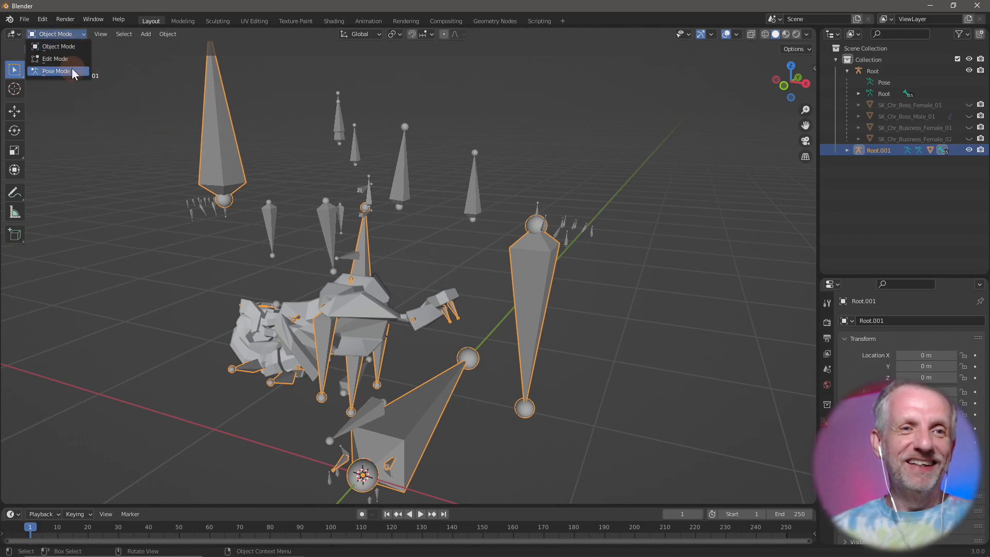
click(72, 70)
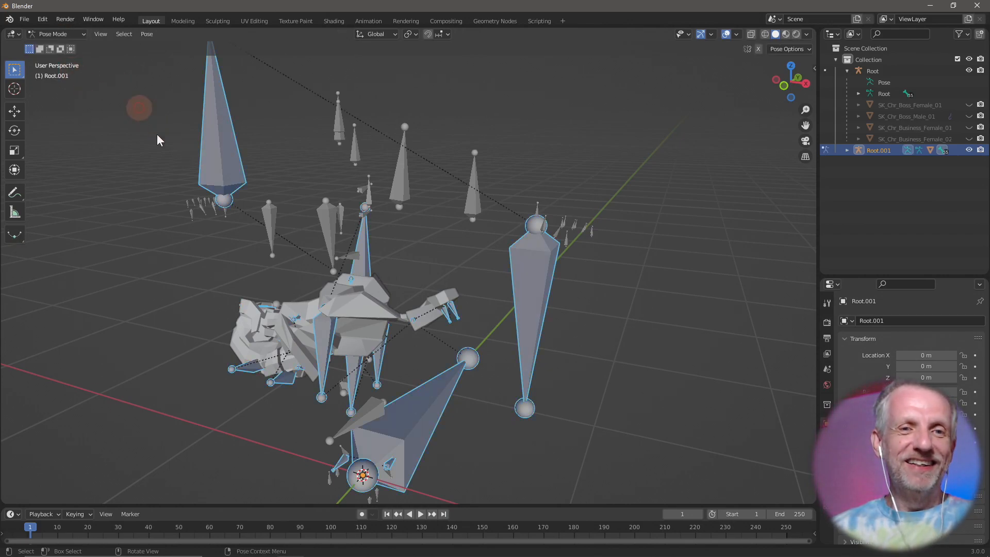
click(147, 33)
mouse_move(178, 57)
click(286, 59)
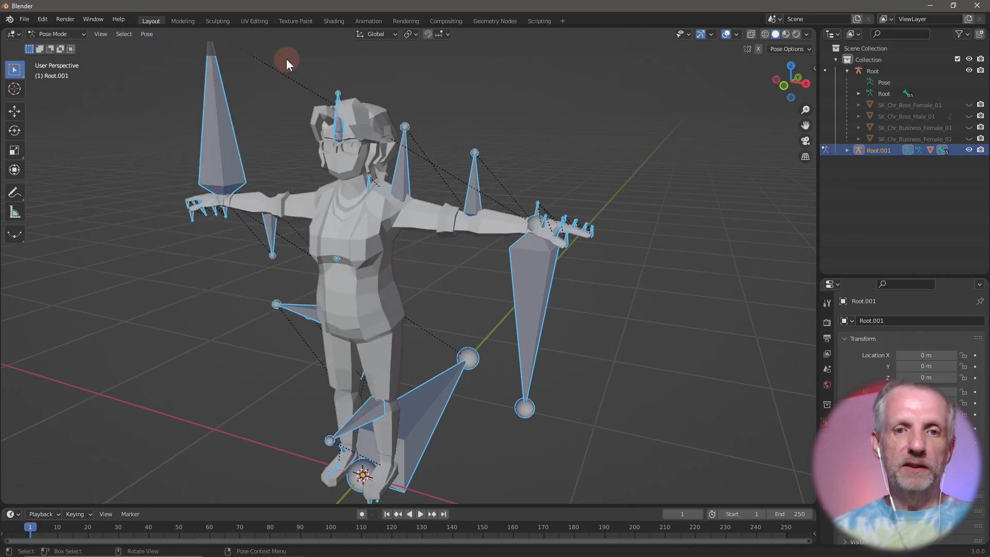
click(73, 32)
click(73, 45)
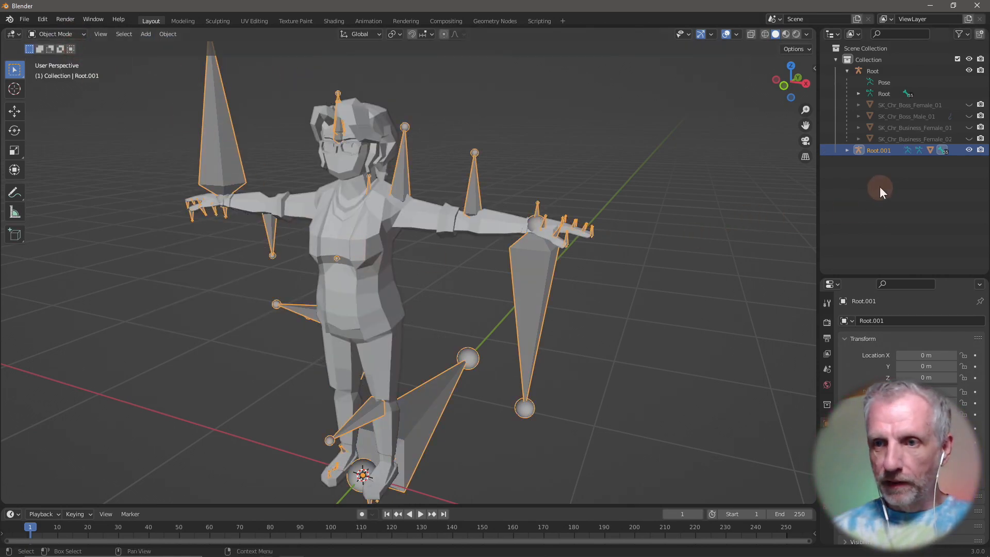
Step: Hide the Root.001 armature and parent the SK_Chr_Business_Female_03 mesh to the original Root armature
click(968, 150)
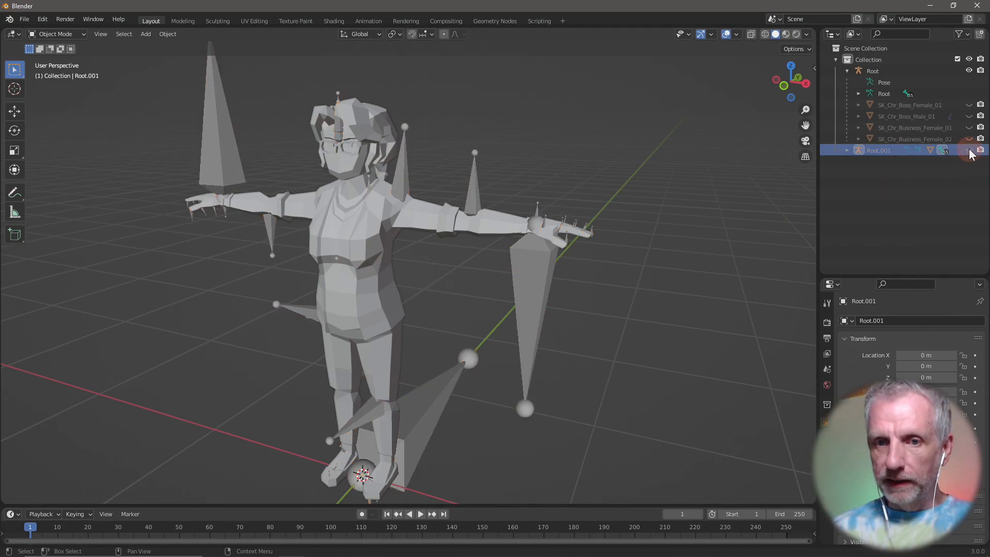
click(385, 283)
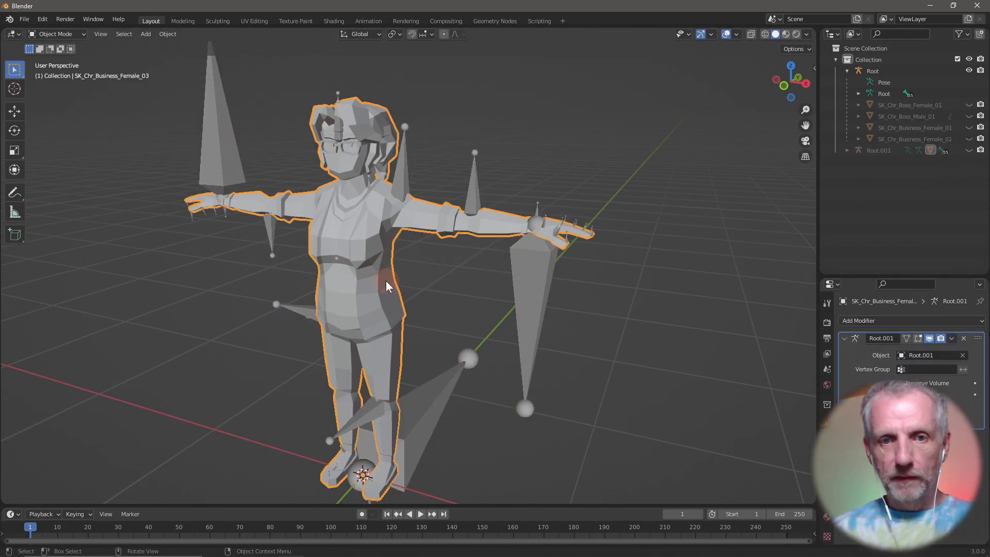
shift+click(530, 299)
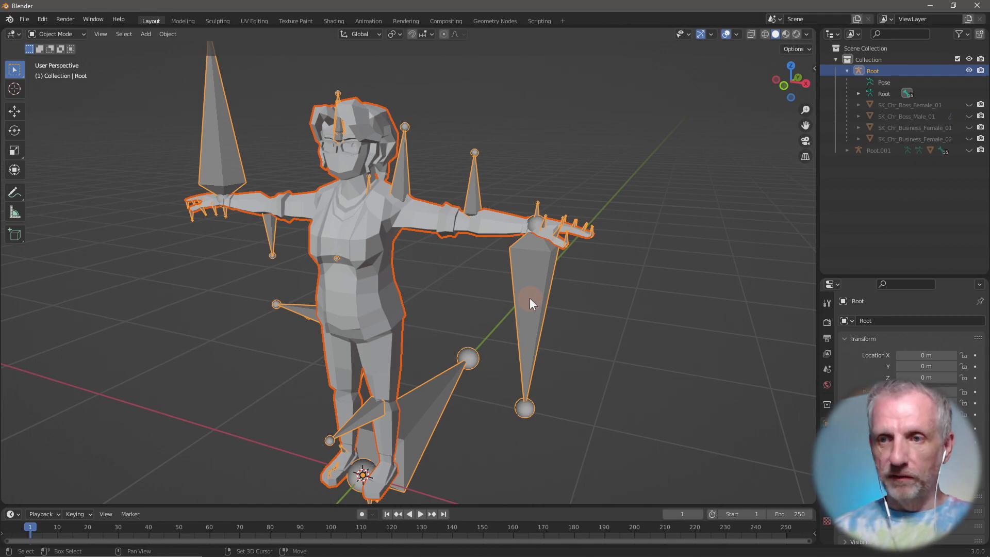
key(ctrl+p)
click(530, 297)
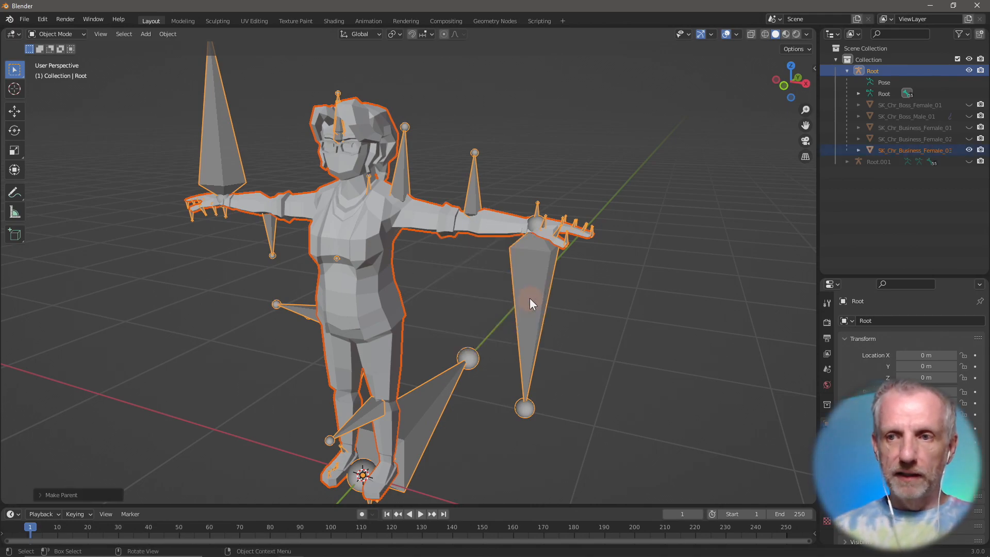
Step: Delete the surplus Root.001 armature and hide the SK_Chr_Business_Female_03 mesh
click(889, 162)
key(Delete)
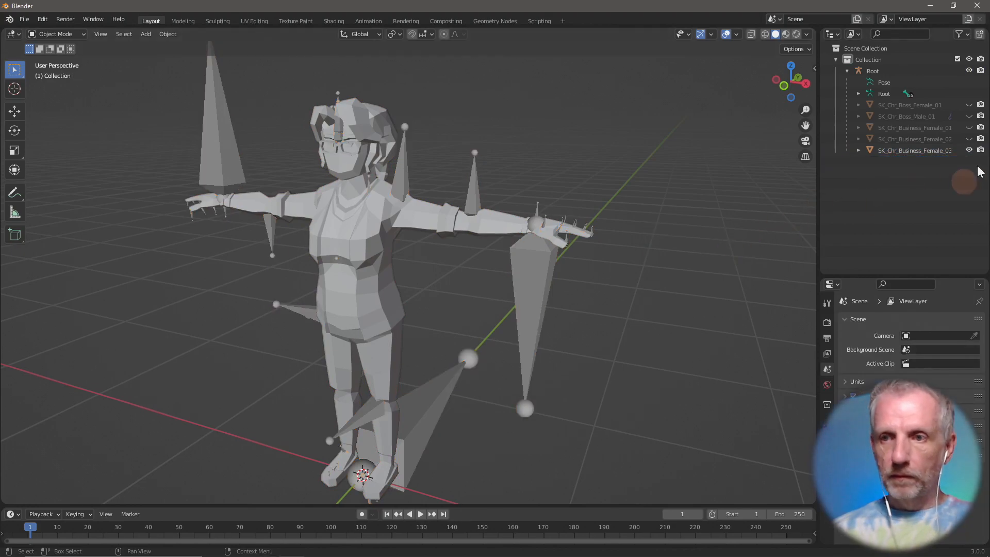
click(969, 150)
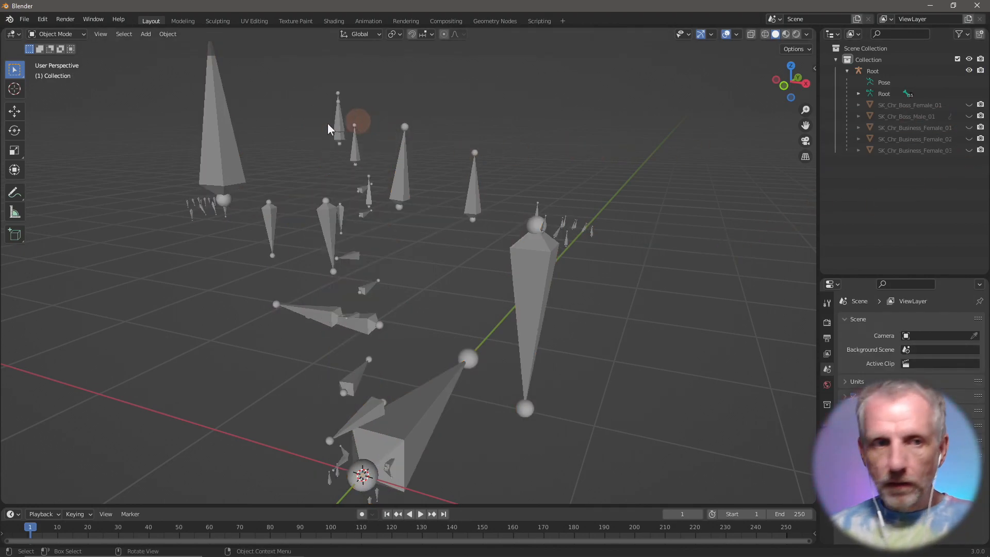
click(25, 19)
mouse_move(80, 169)
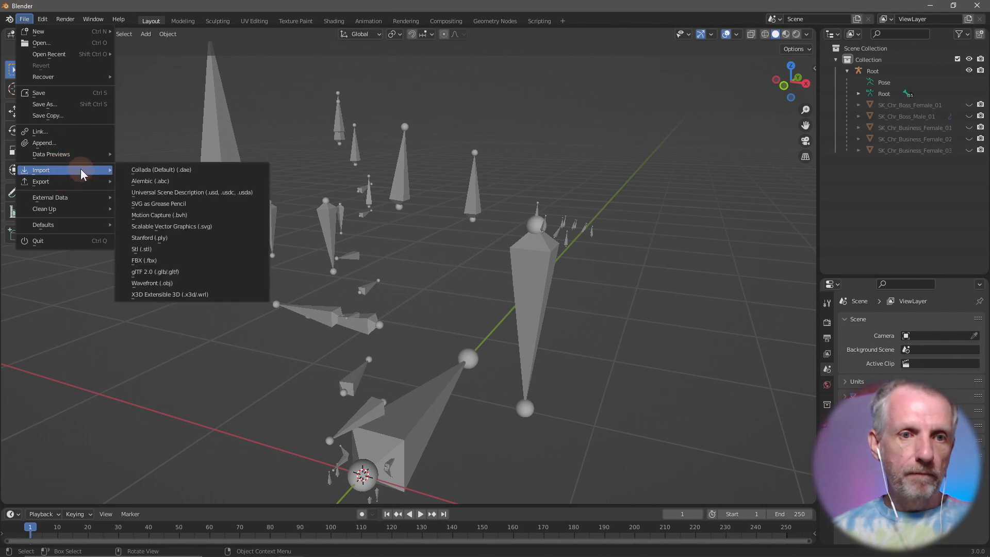
click(171, 283)
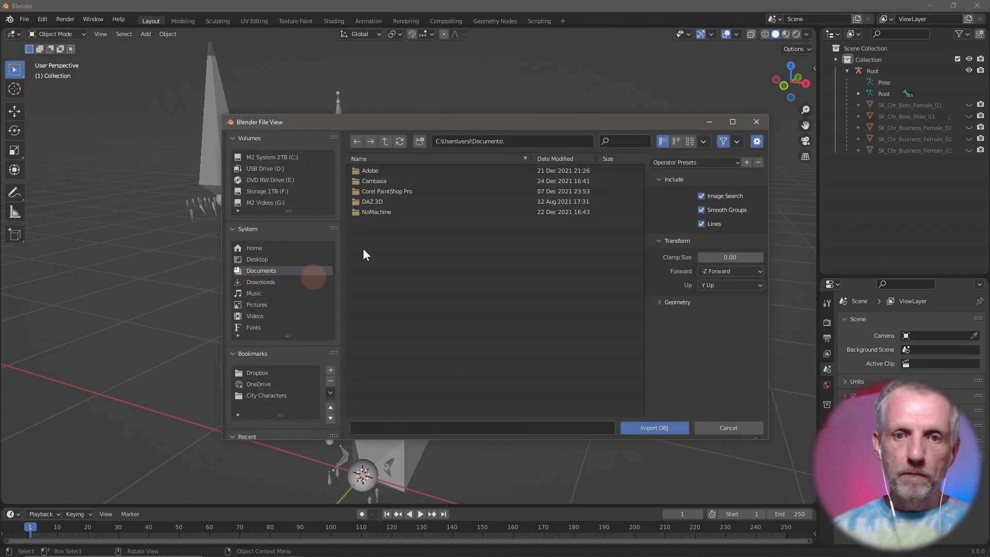
click(729, 428)
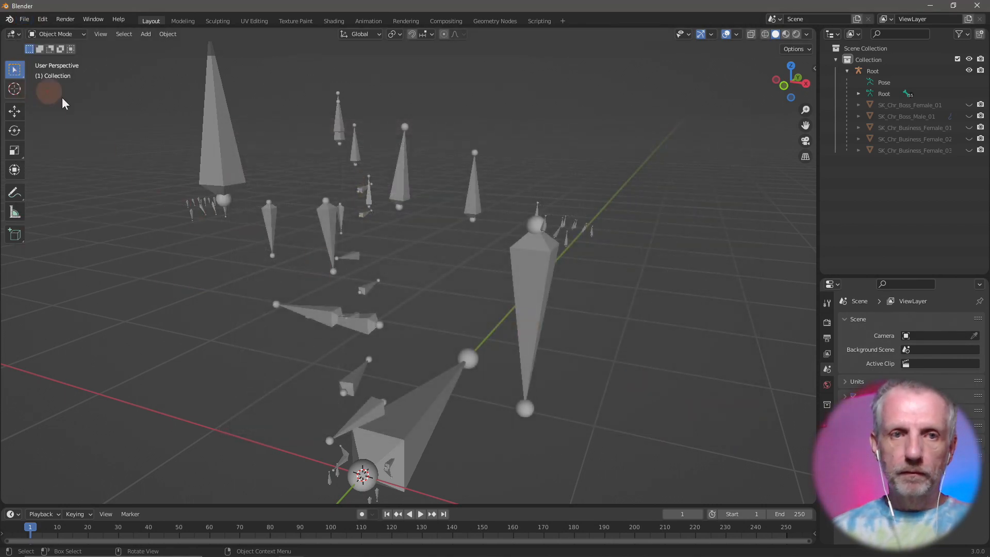
Step: Import the SK_Chr_Business_Female_04.fbx character
click(15, 19)
mouse_move(22, 19)
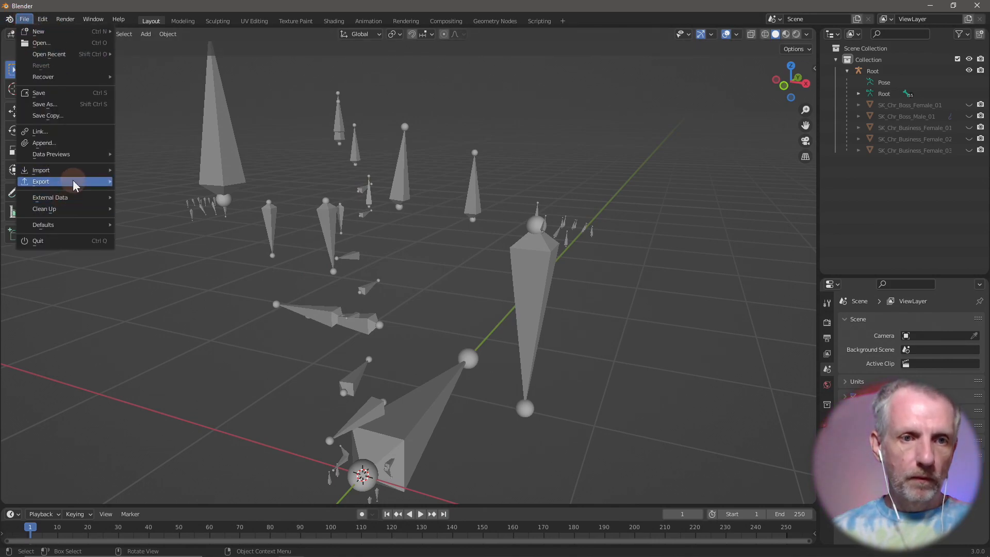
mouse_move(79, 170)
click(175, 260)
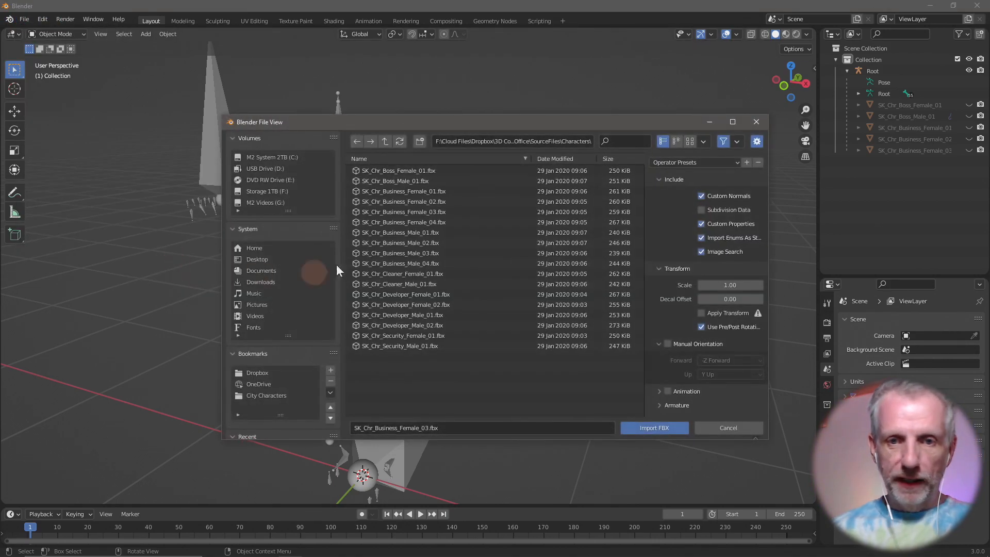
double_click(439, 222)
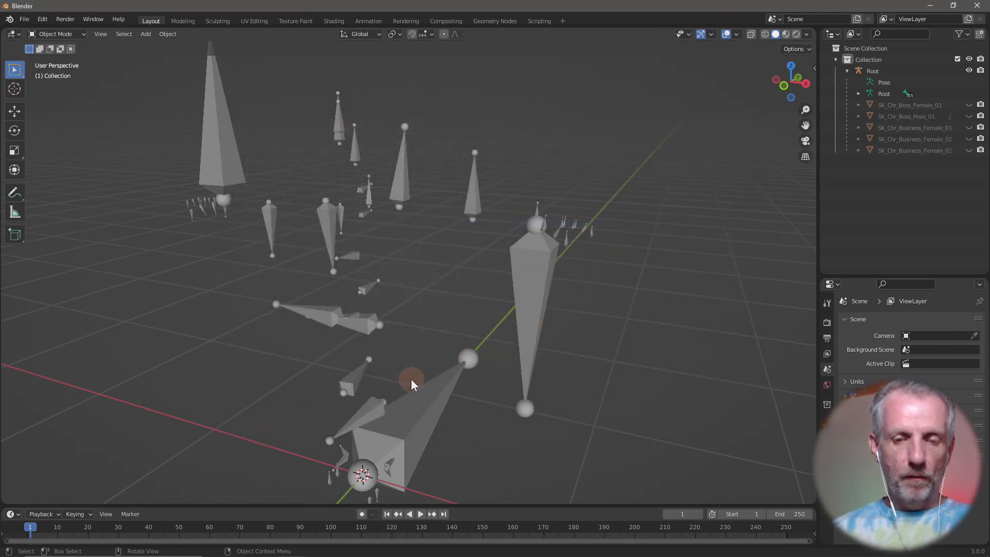
Step: Clear all pose transforms on the fourth Business Female's Root.001 armature in Pose Mode, and return it to Object Mode
click(346, 327)
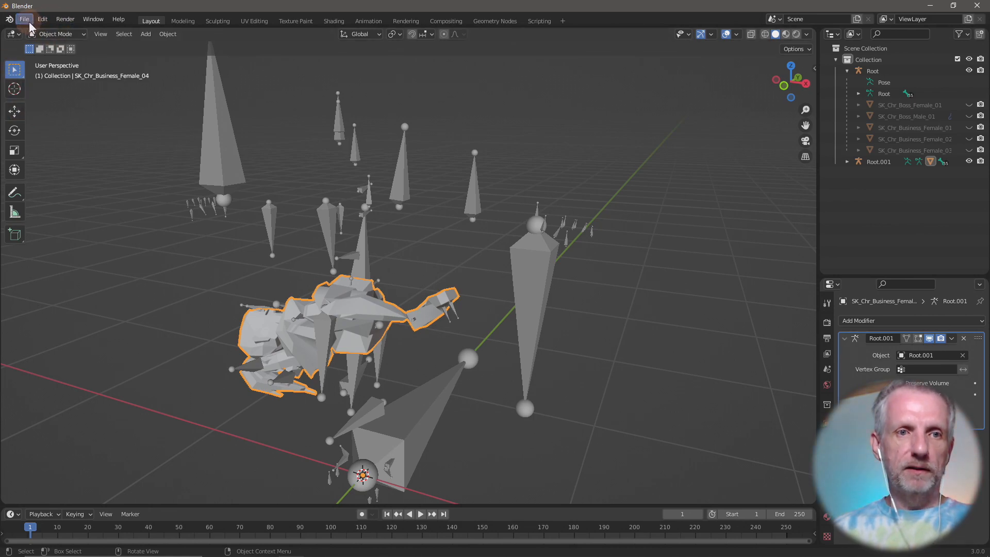
click(221, 95)
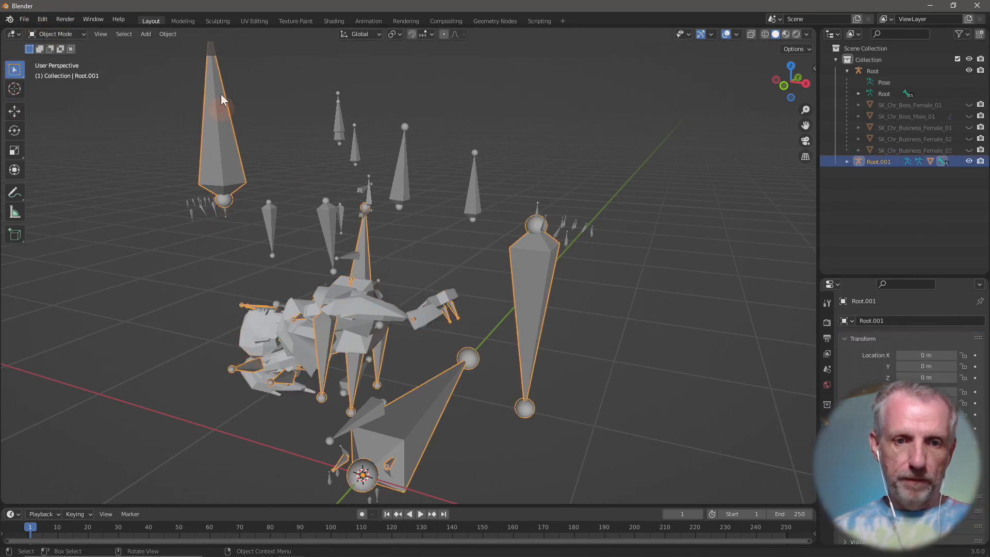
click(78, 35)
click(74, 73)
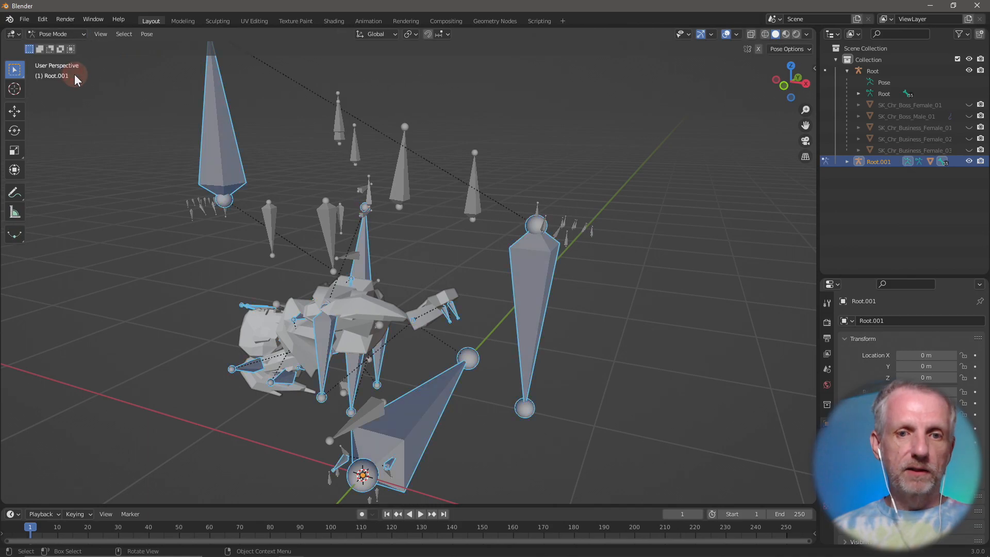
click(146, 34)
mouse_move(171, 58)
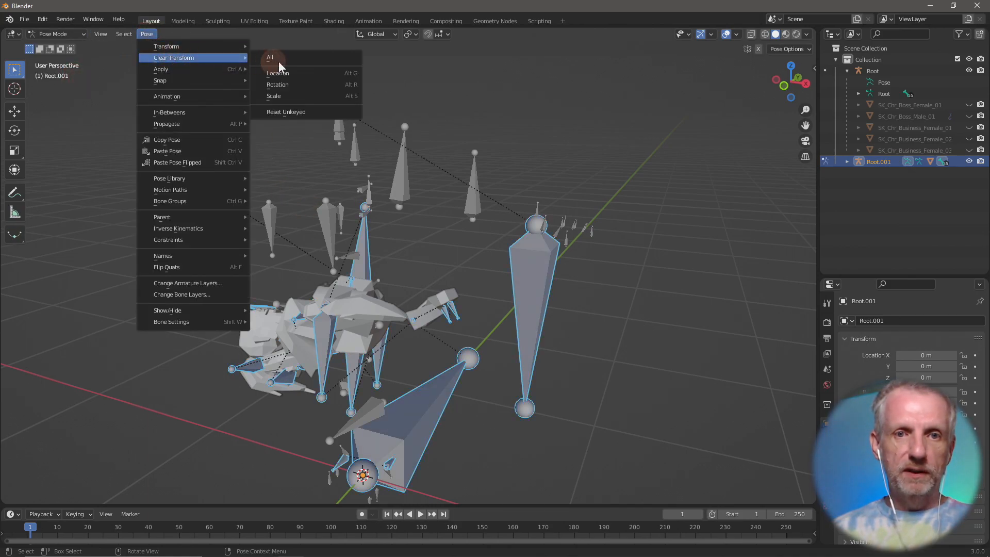
click(282, 62)
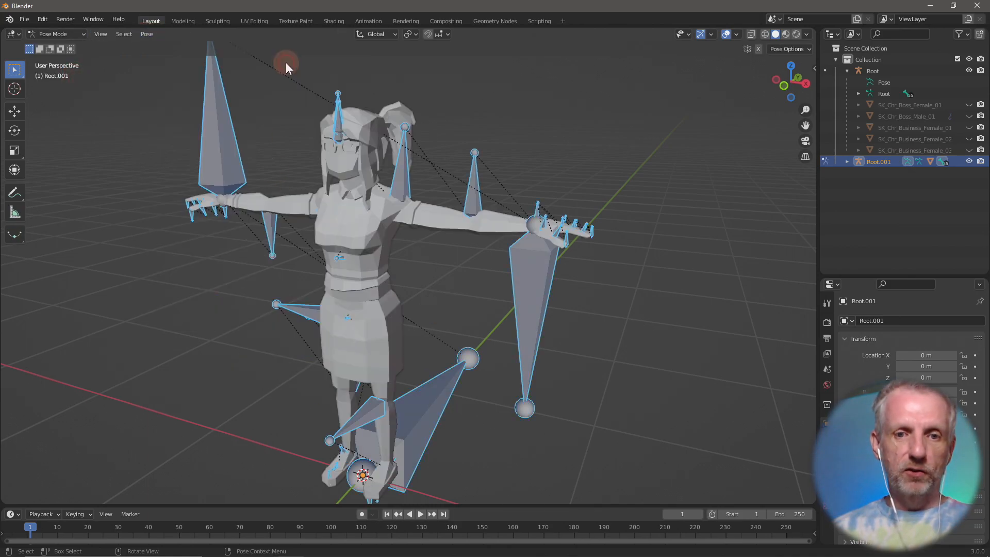
click(65, 32)
click(64, 44)
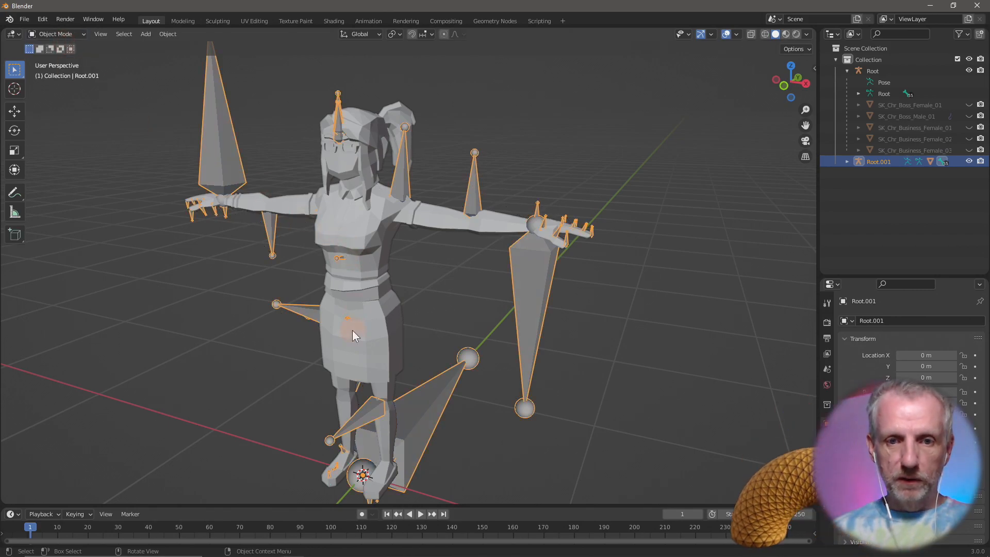
Step: Hide the Root.001 armature and parent the SK_Chr_Business_Female_04 mesh to the original Root armature
click(968, 161)
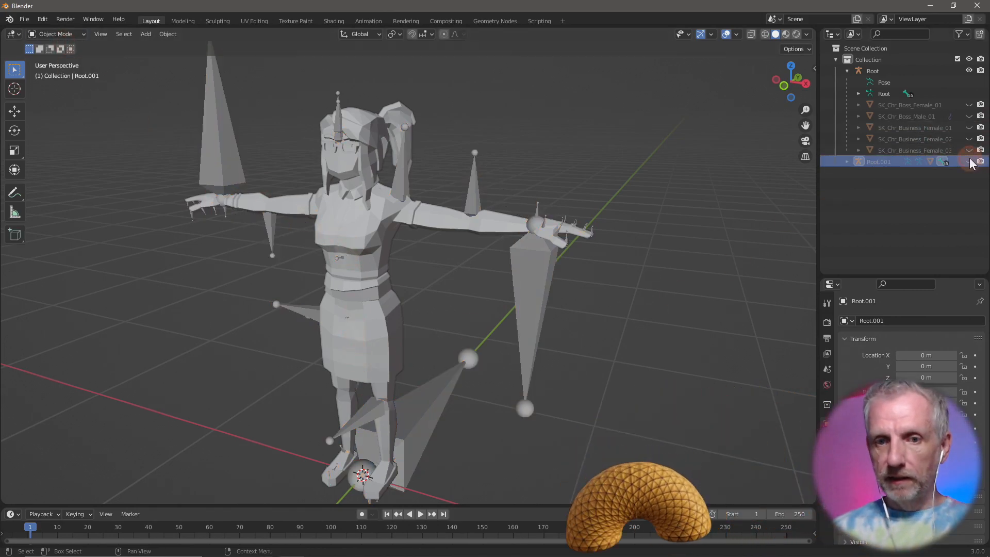
click(379, 347)
shift+click(541, 293)
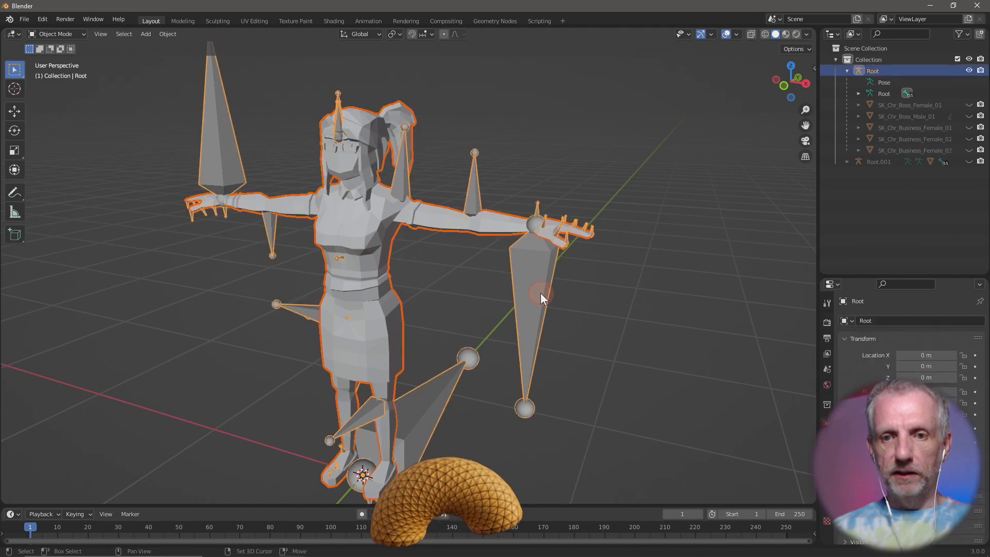
key(ctrl+p)
click(540, 293)
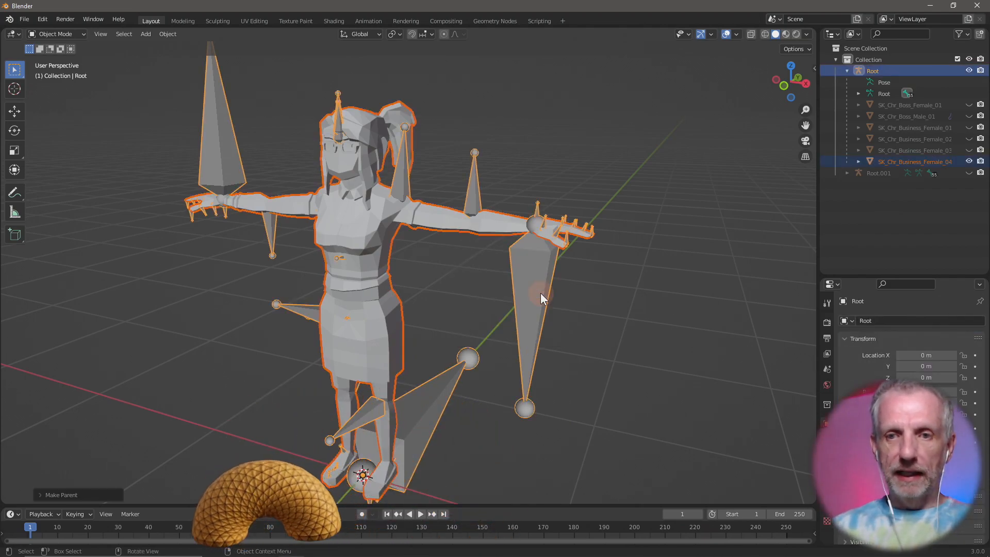
Step: Delete the surplus Root.001 armature left over from the SK_Chr_Business_Female_04 import
click(883, 175)
key(x)
click(652, 267)
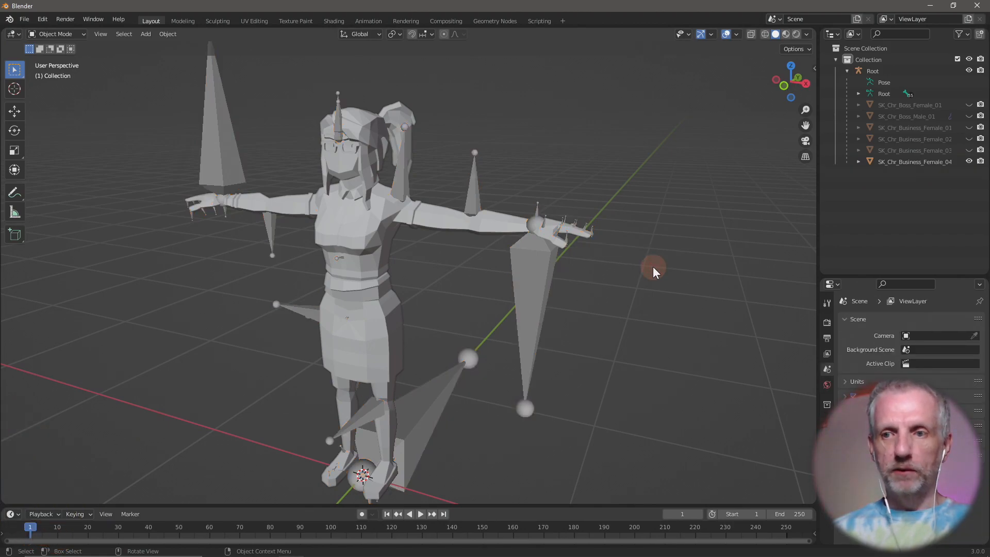
Step: Save the scene as Office Characters.blend in the Blend Files folder
click(24, 19)
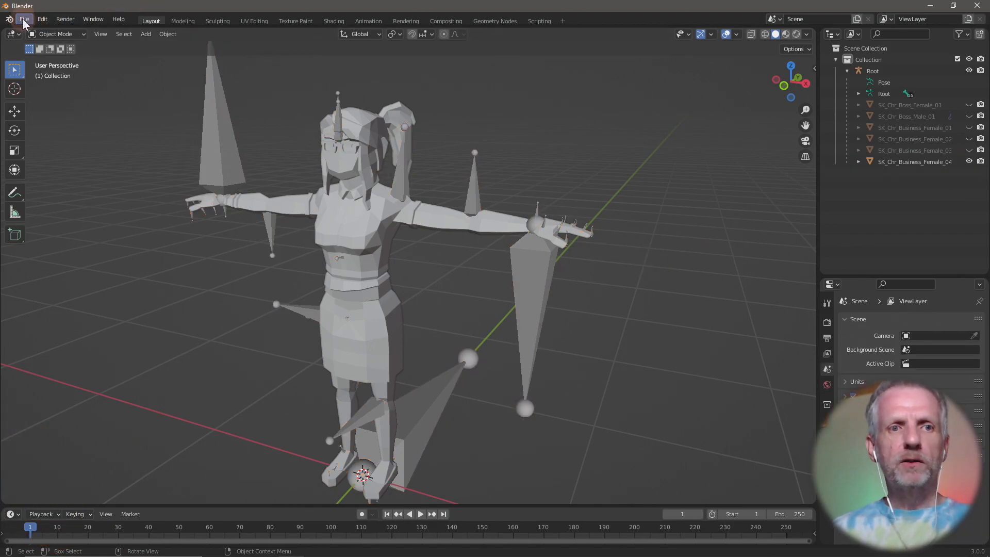
click(57, 107)
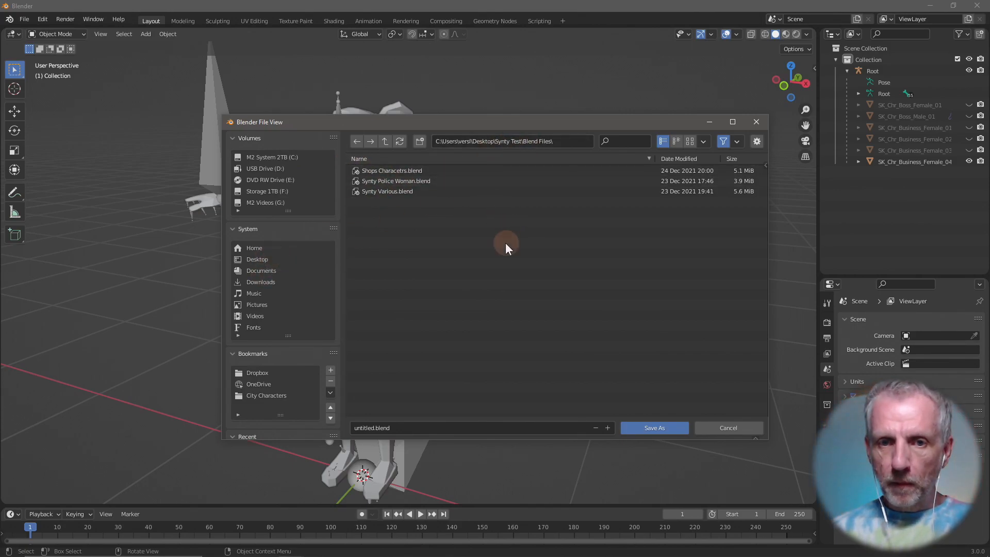
click(484, 428)
text(OP)
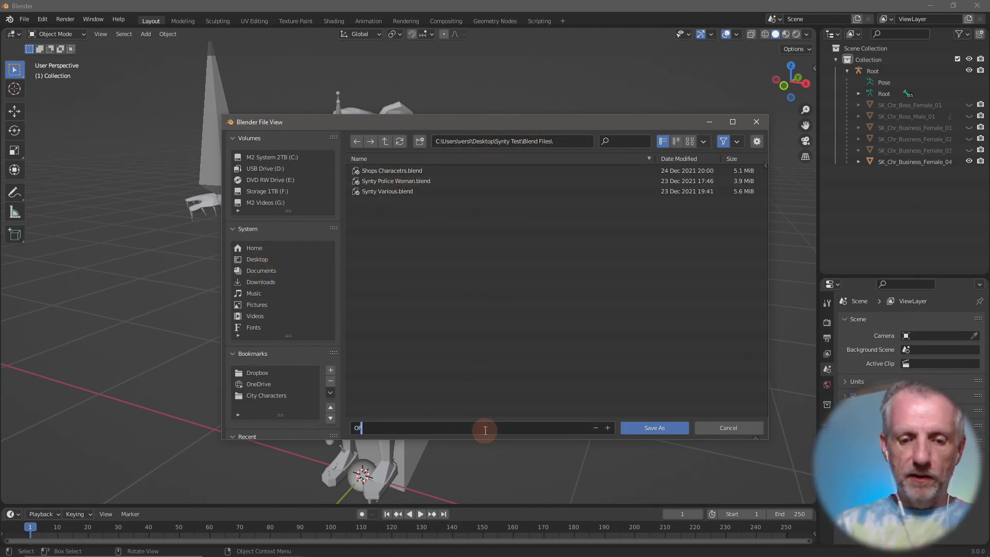
key(BackSpace)
key(BackSpace)
text(Office)
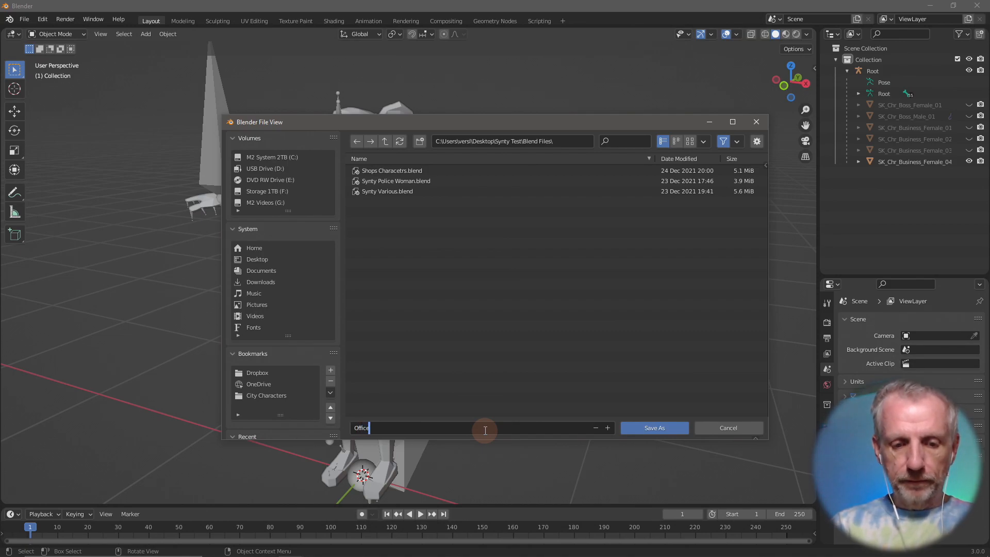
text( Characters.blend)
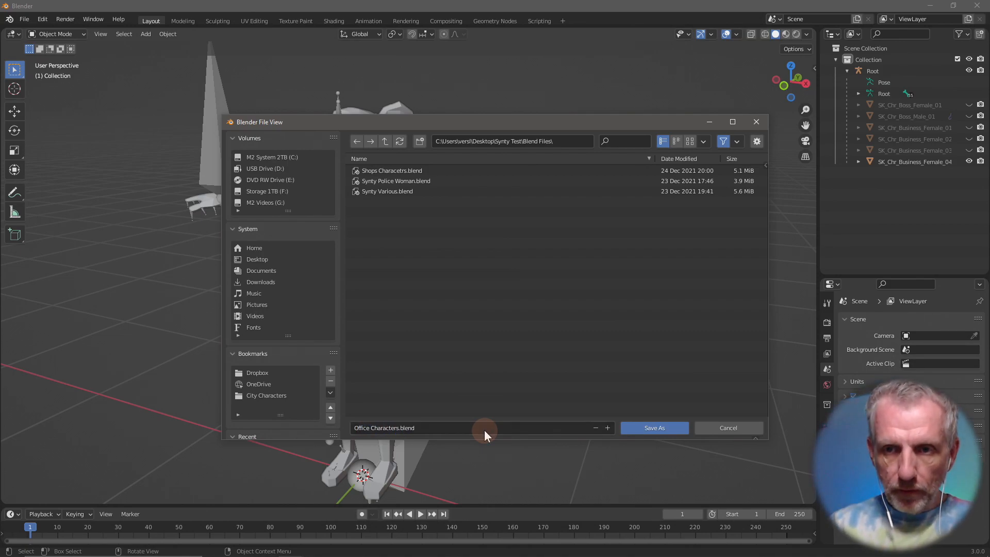
click(650, 428)
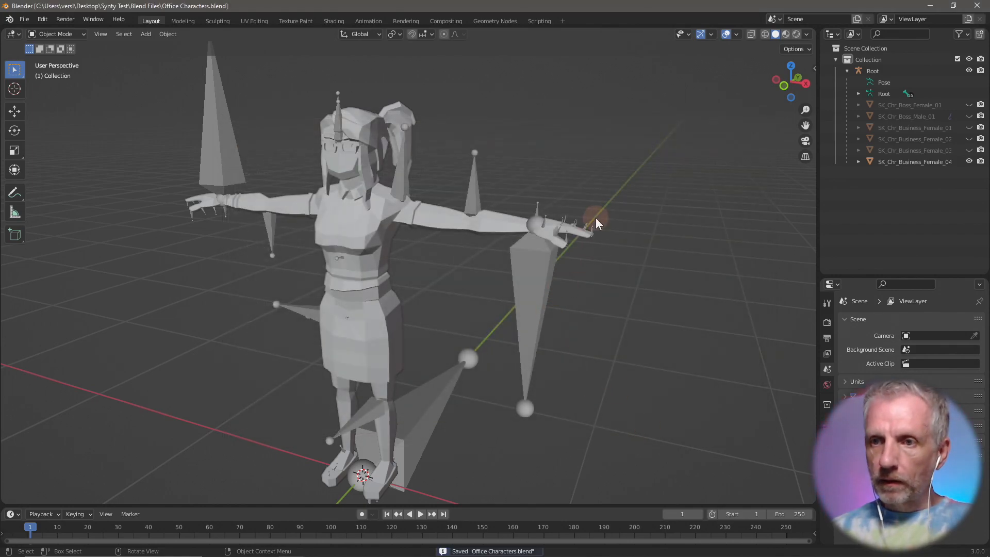
Step: Hide the SK_Chr_Business_Female_04 mesh and import SK_Chr_Business_Male_01.fbx and SK_Chr_Business_Male_02.fbx together
click(968, 161)
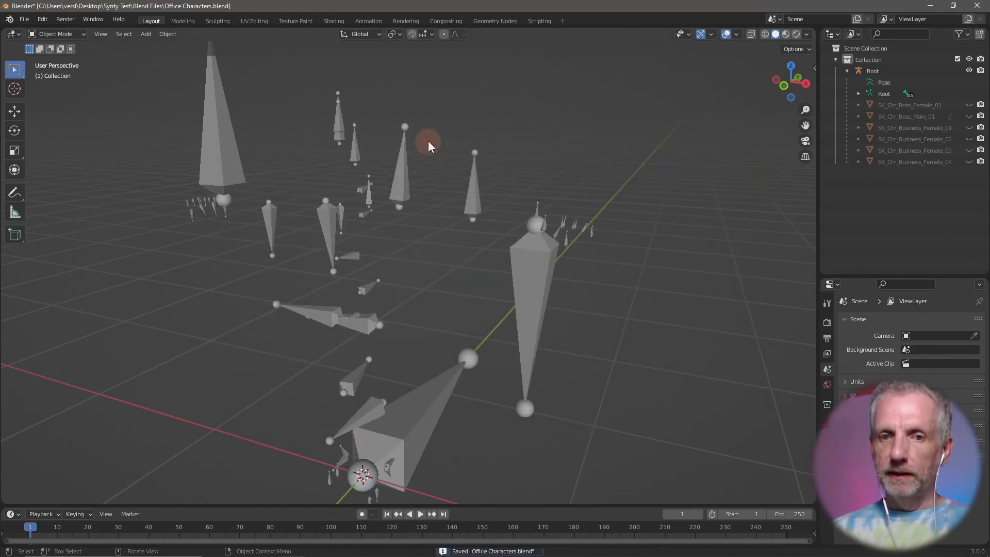
click(24, 19)
mouse_move(69, 169)
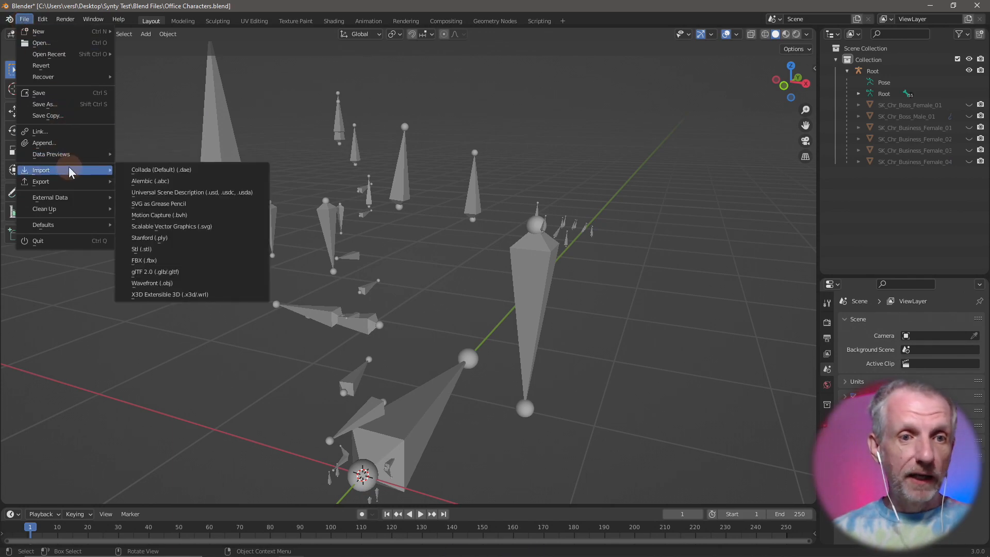
click(160, 261)
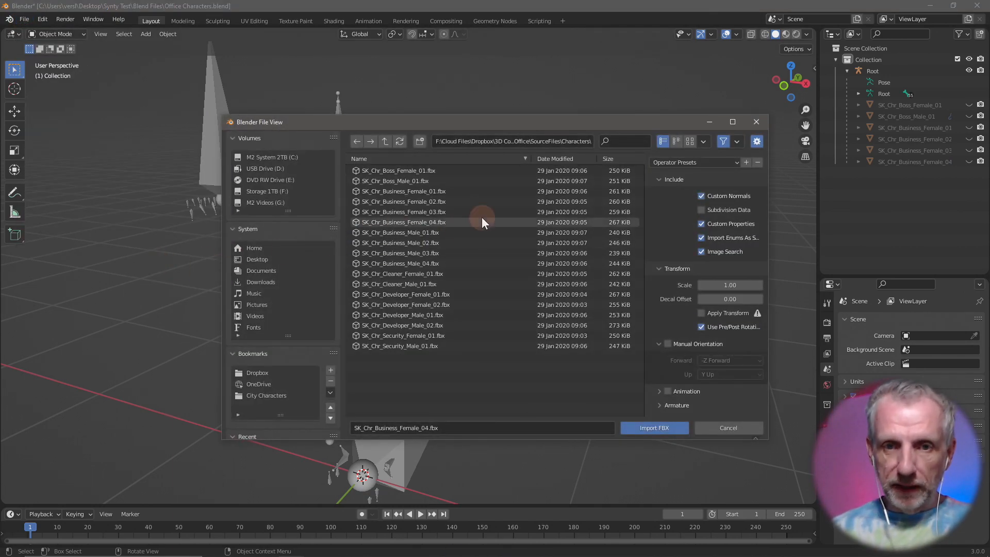
click(432, 234)
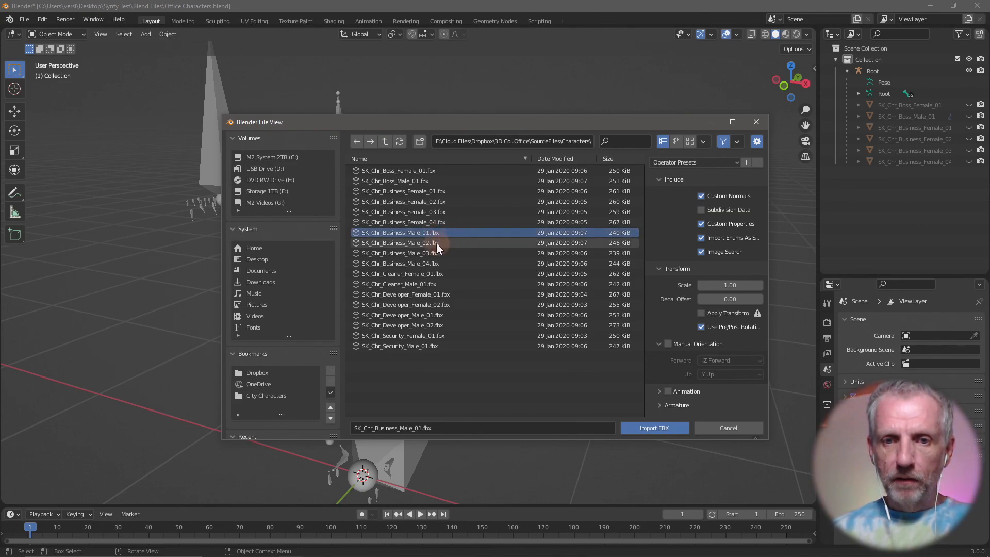
shift+click(436, 242)
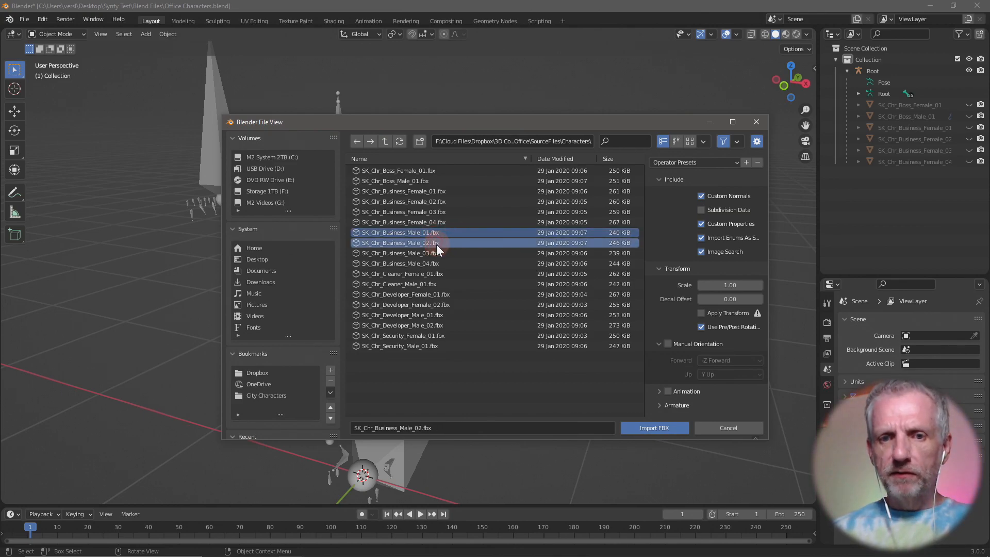
click(657, 429)
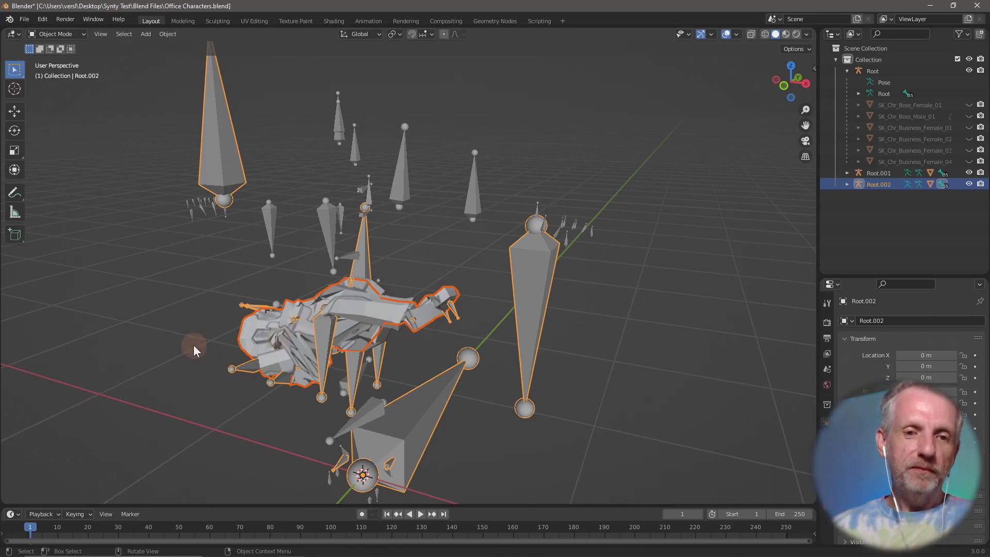
middle_drag(193, 349, 212, 314)
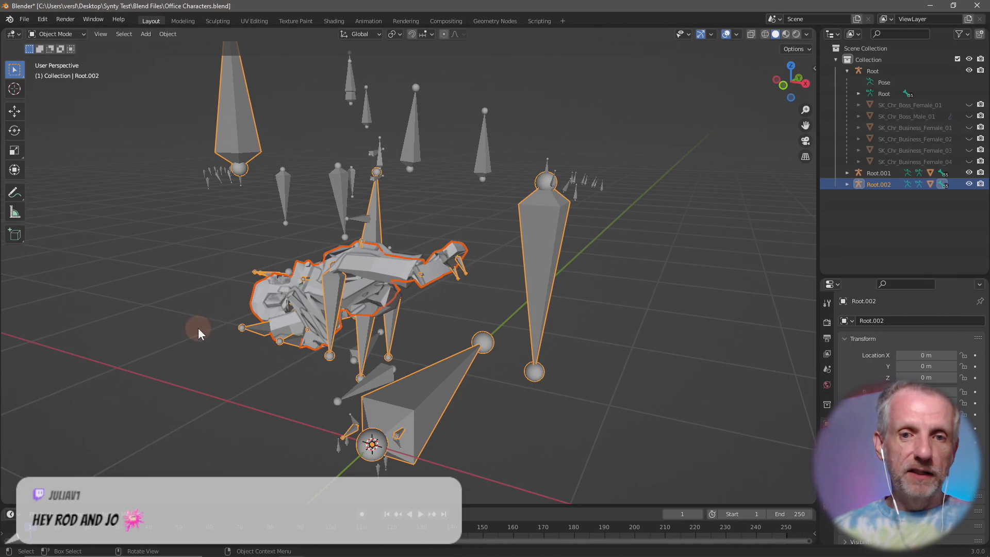
Step: Clear all pose transforms on the Root.002 armature in Pose Mode and return to Object Mode
click(371, 234)
click(168, 288)
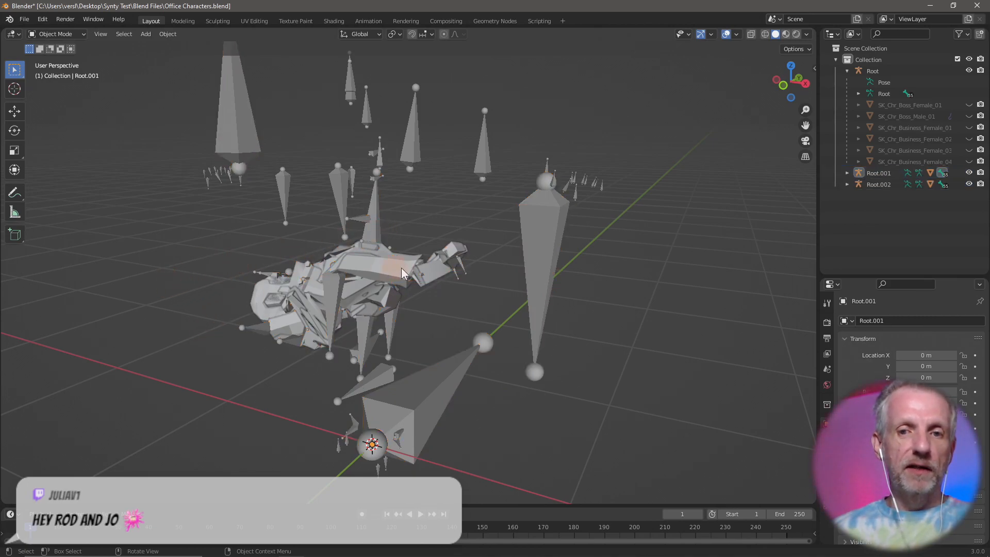
click(259, 330)
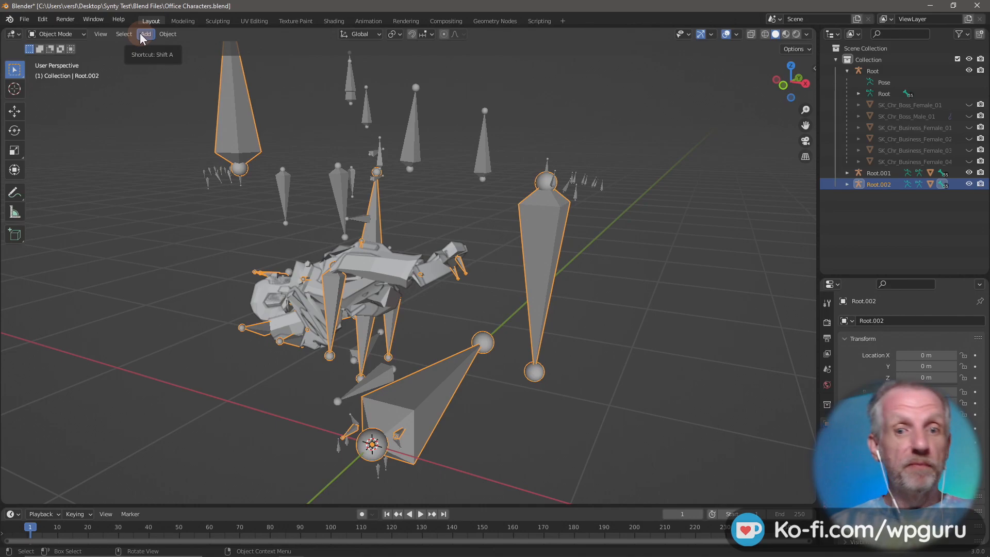
click(62, 34)
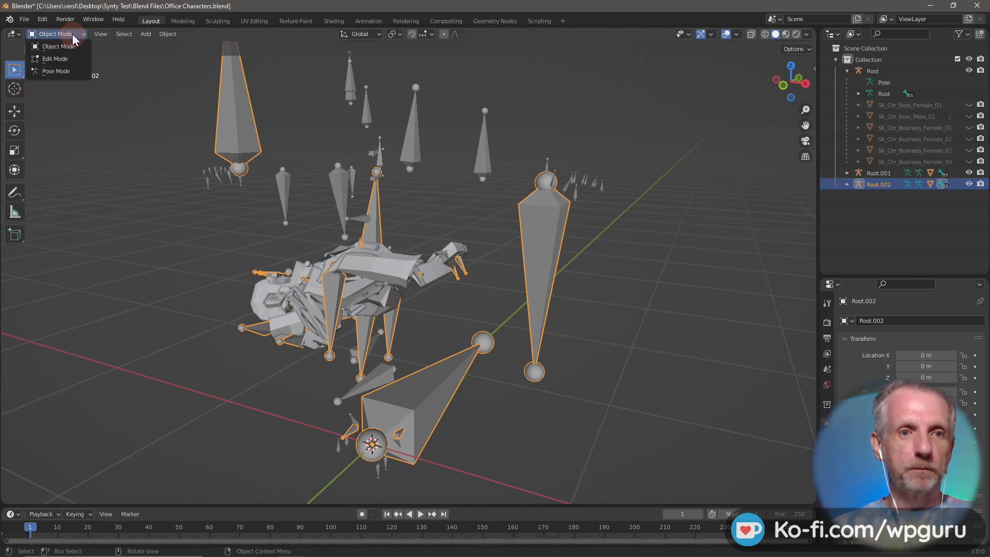
click(76, 70)
click(146, 34)
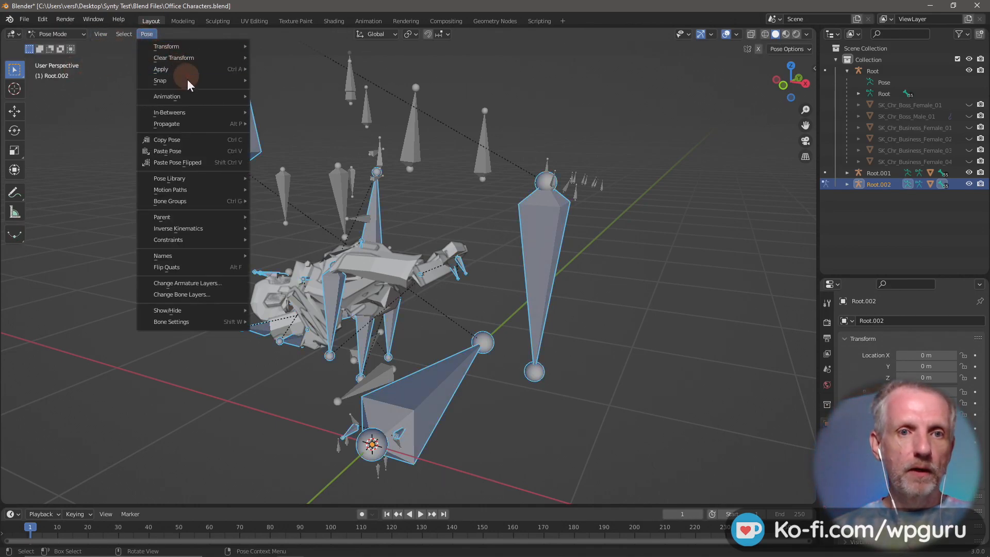
mouse_move(232, 56)
click(271, 57)
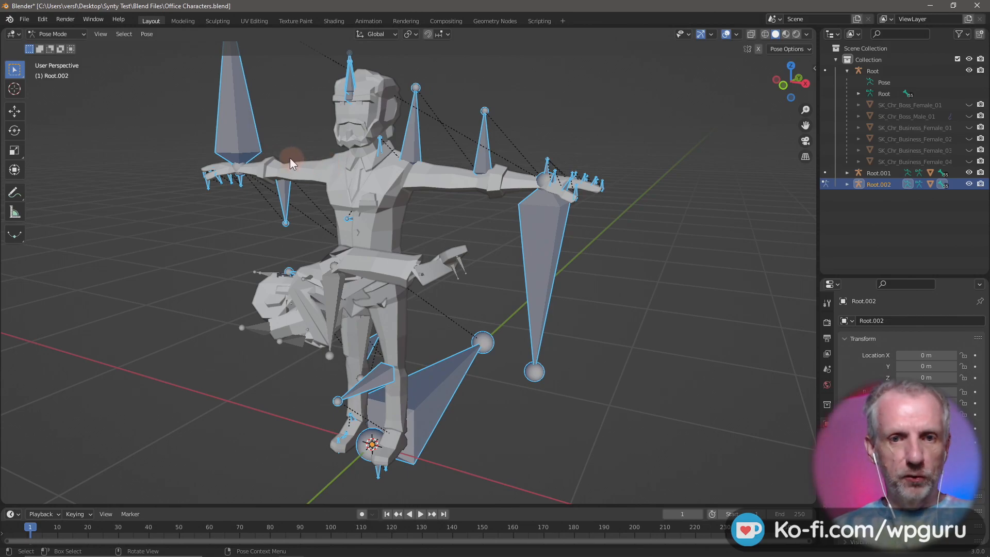
click(70, 35)
click(68, 46)
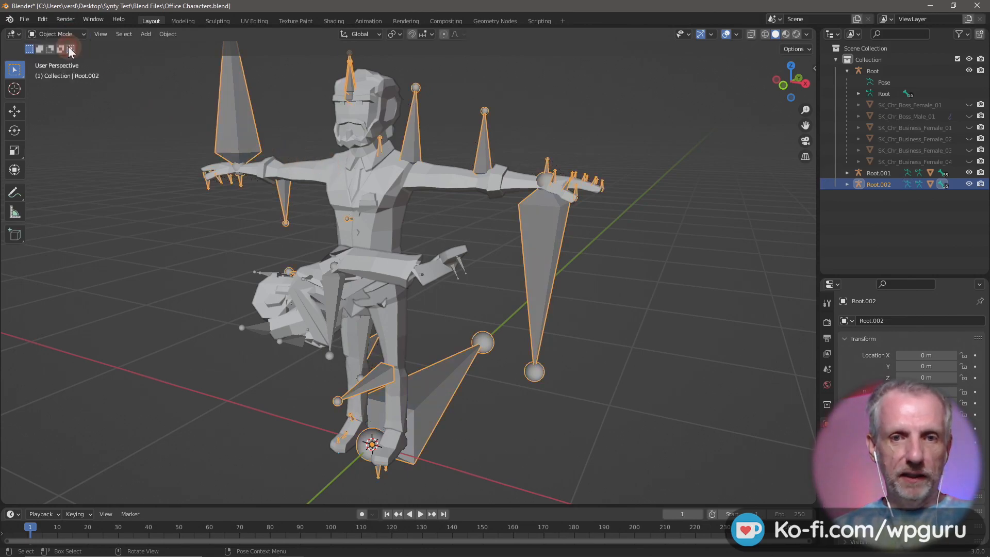
Step: Clear all pose transforms on the Root.001 armature in Pose Mode and return to Object Mode
click(262, 326)
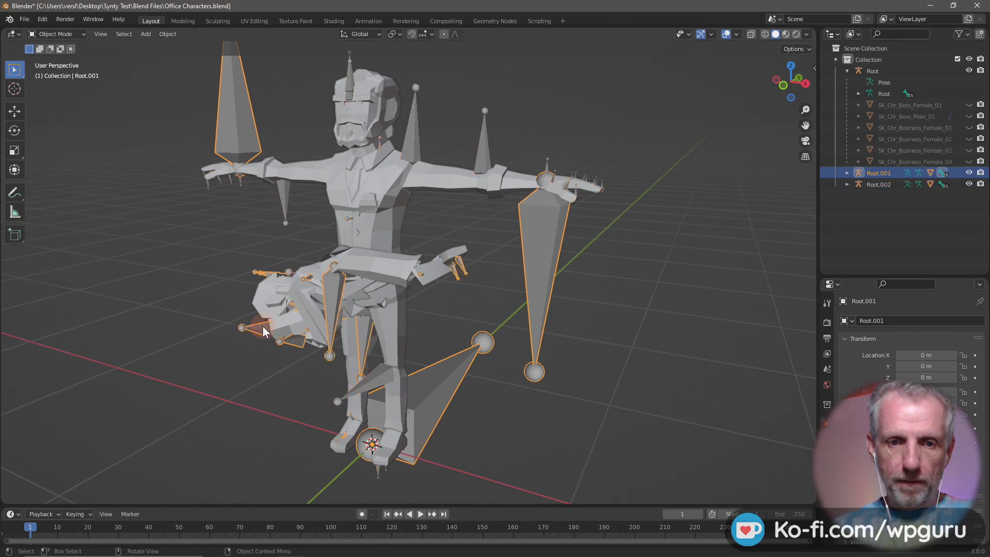
click(69, 34)
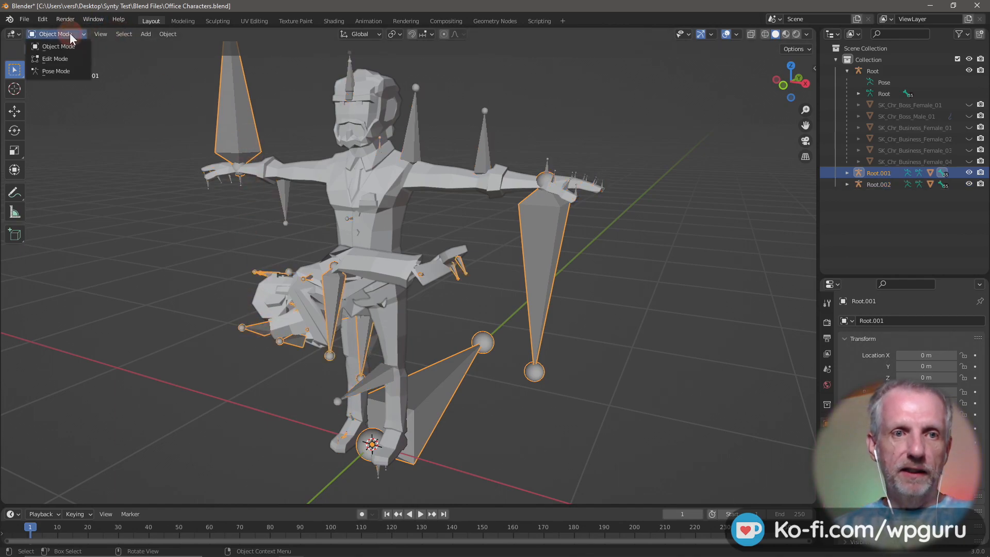
click(78, 73)
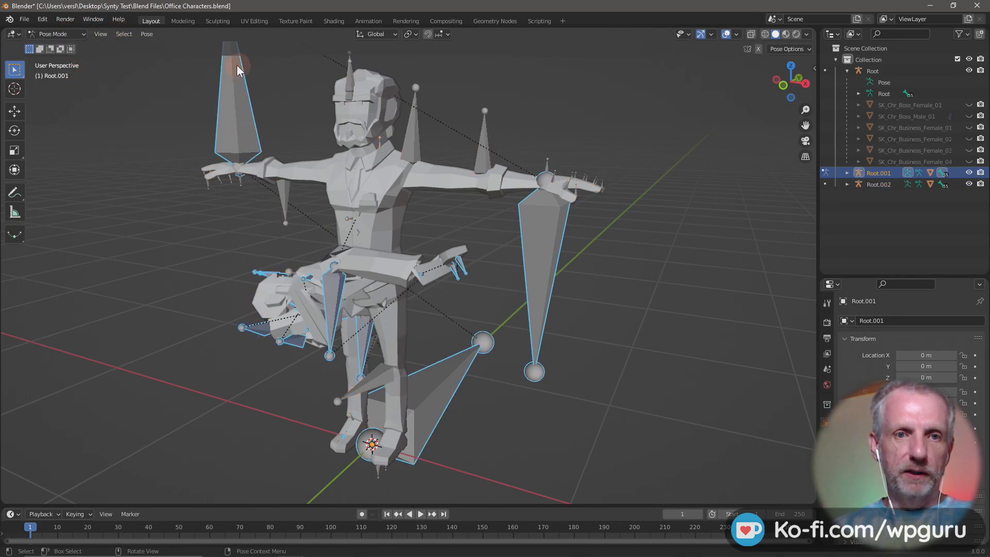
click(147, 34)
mouse_move(211, 56)
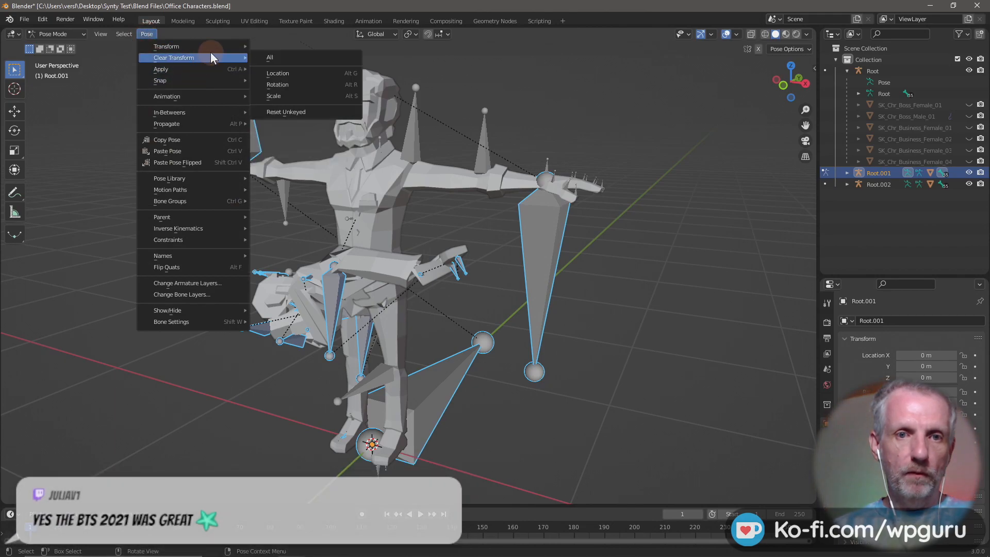
click(292, 54)
click(72, 34)
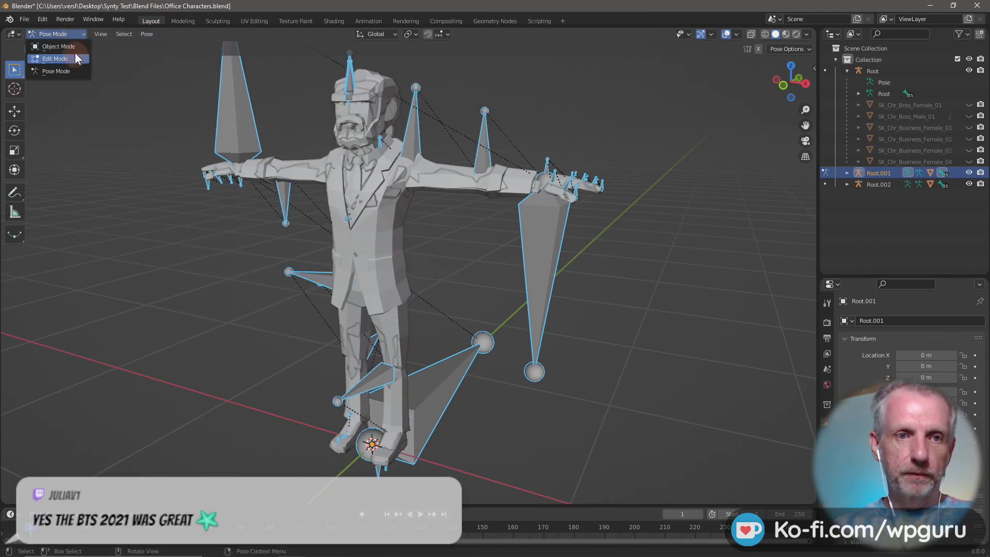
click(65, 46)
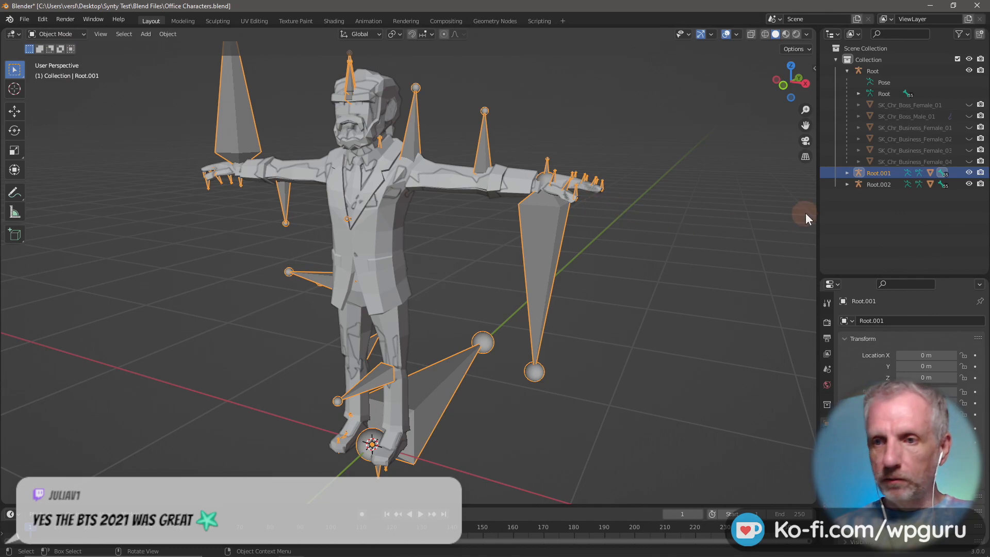
Step: Hide the Root.001 and Root.002 armatures and parent the SK_Chr_Business_Male_01 mesh to the original Root armature
click(968, 172)
click(968, 184)
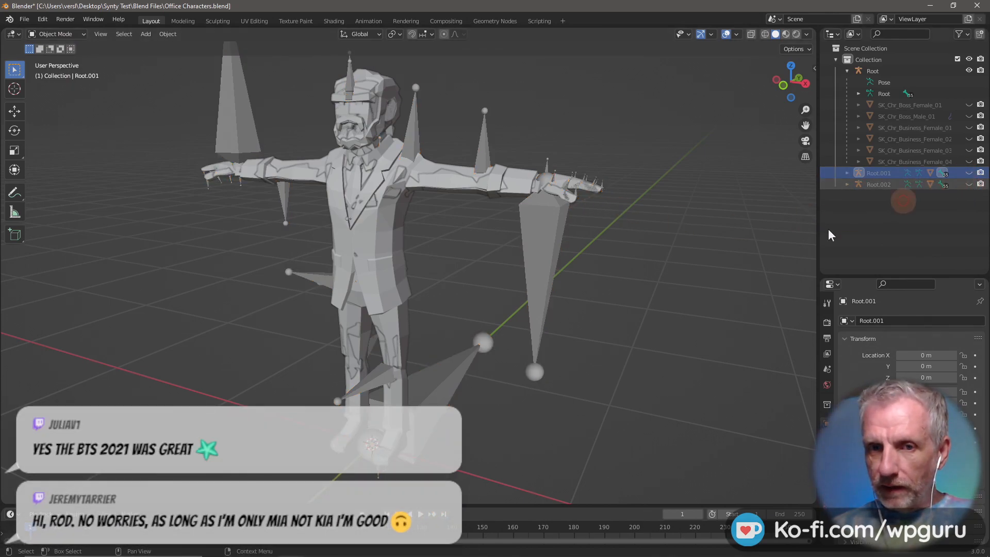
click(377, 282)
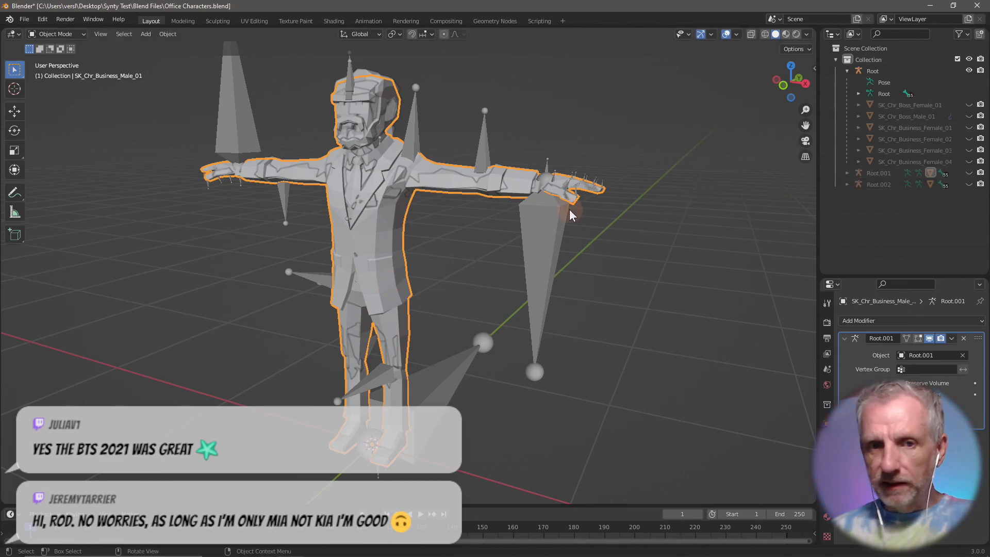
shift+click(552, 237)
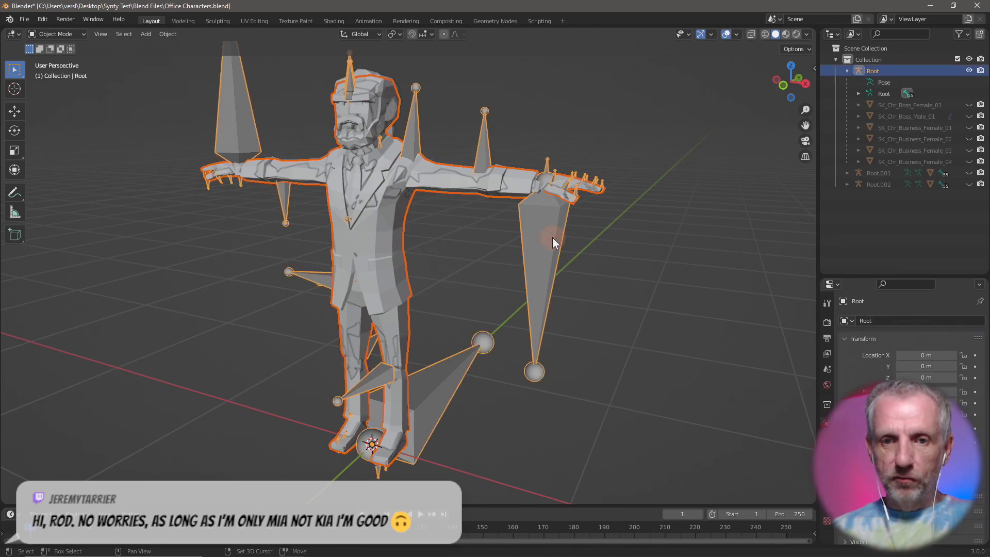
key(ctrl+p)
click(552, 237)
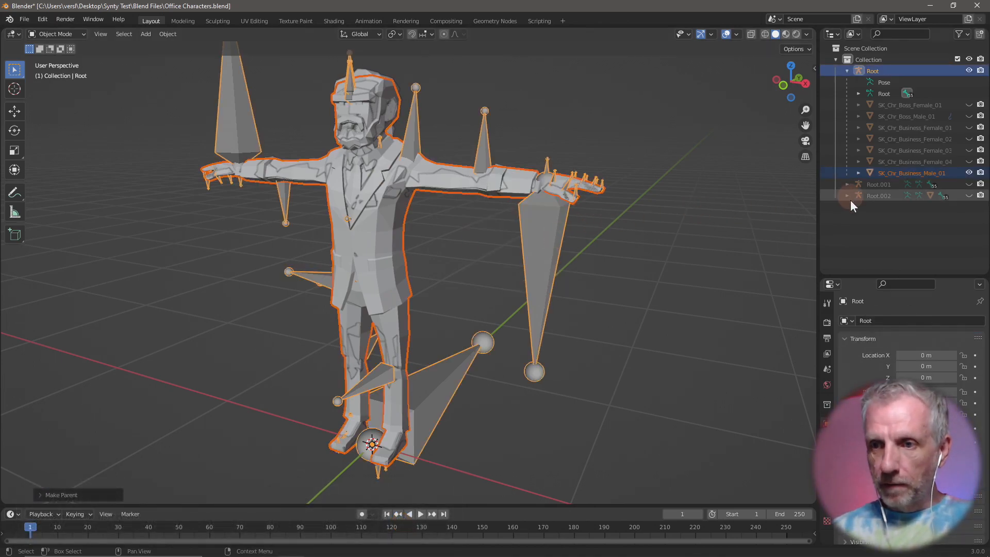
Step: Hide the SK_Chr_Business_Male_01 mesh and delete the emptied Root.001 armature
click(968, 173)
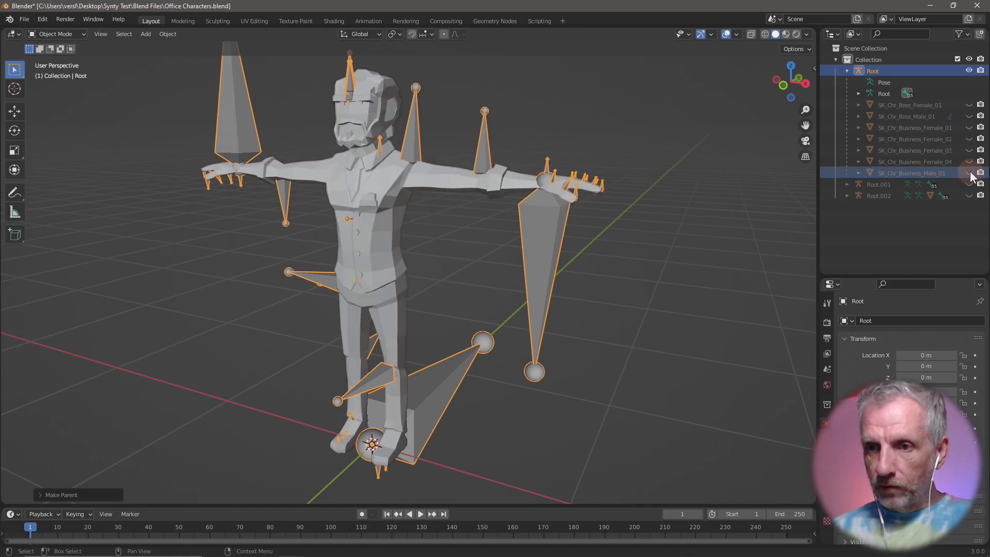
click(893, 189)
click(847, 184)
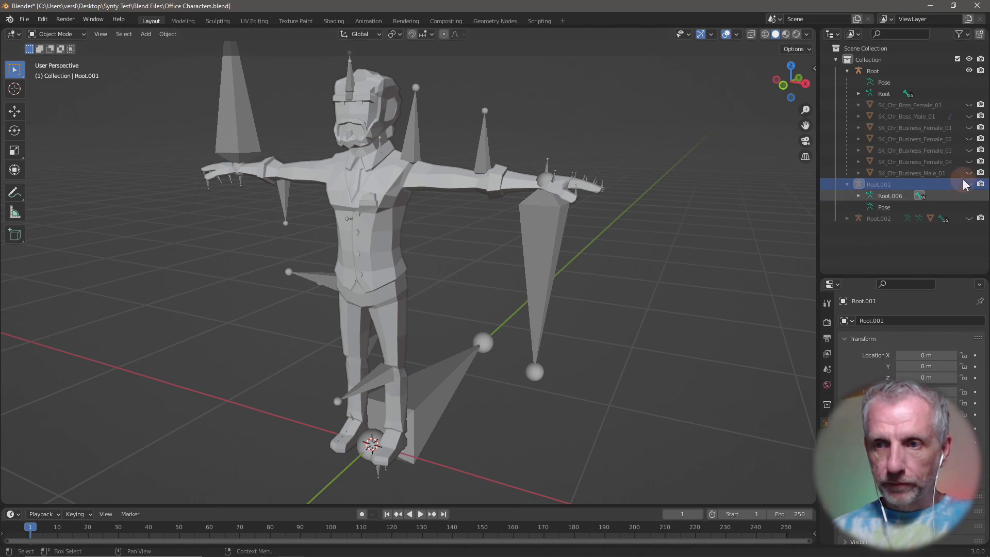
click(870, 184)
click(710, 226)
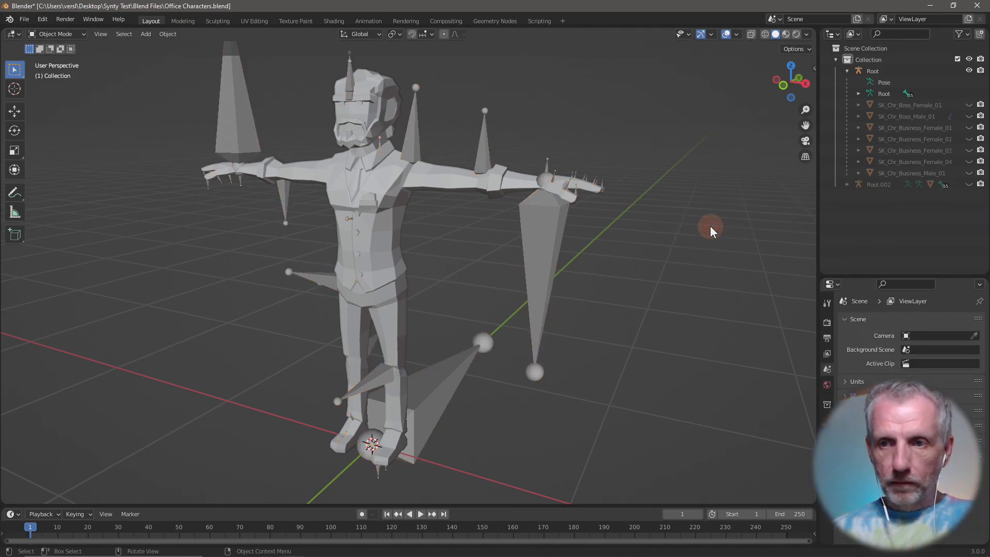
Step: Parent the SK_Chr_Business_Male_02 mesh to the original Root armature
click(446, 181)
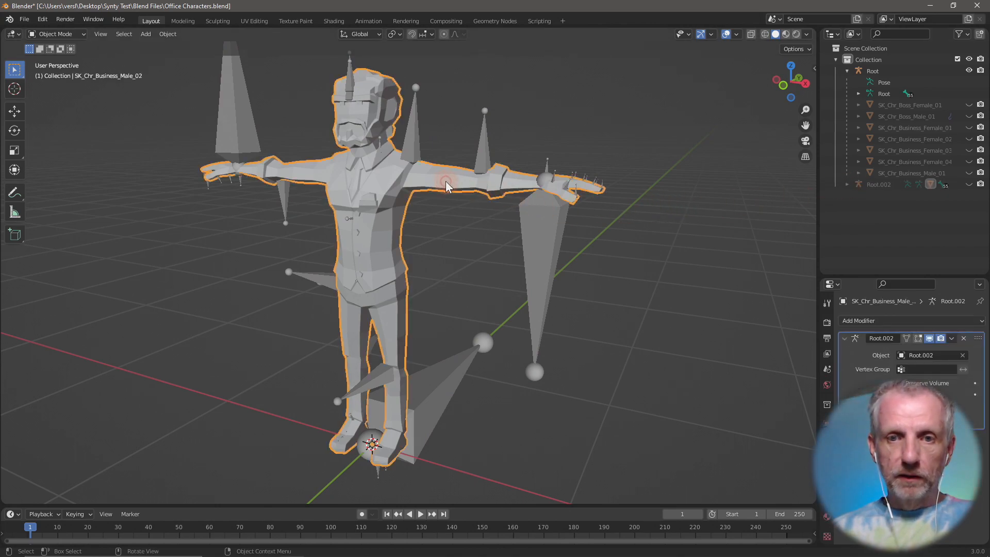
shift+click(483, 162)
key(ctrl+p)
click(483, 162)
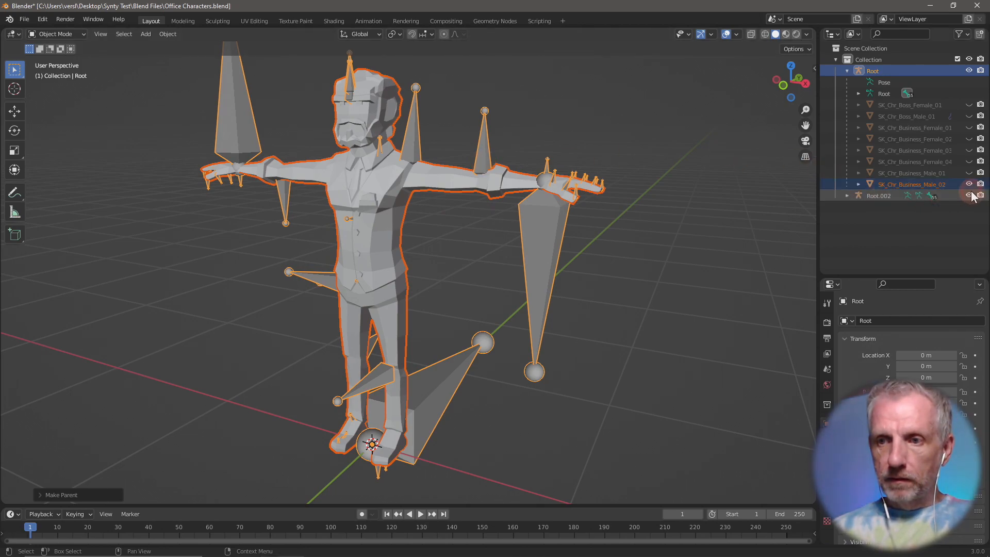
Step: Delete the surplus Root.002 armature and hide the SK_Chr_Business_Male_02 mesh
click(877, 196)
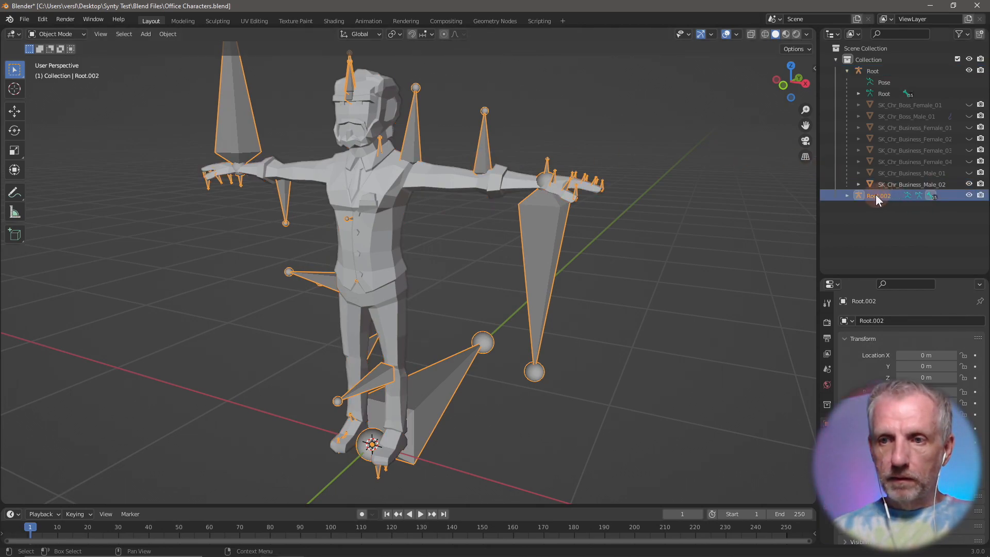
key(x)
click(657, 223)
click(968, 184)
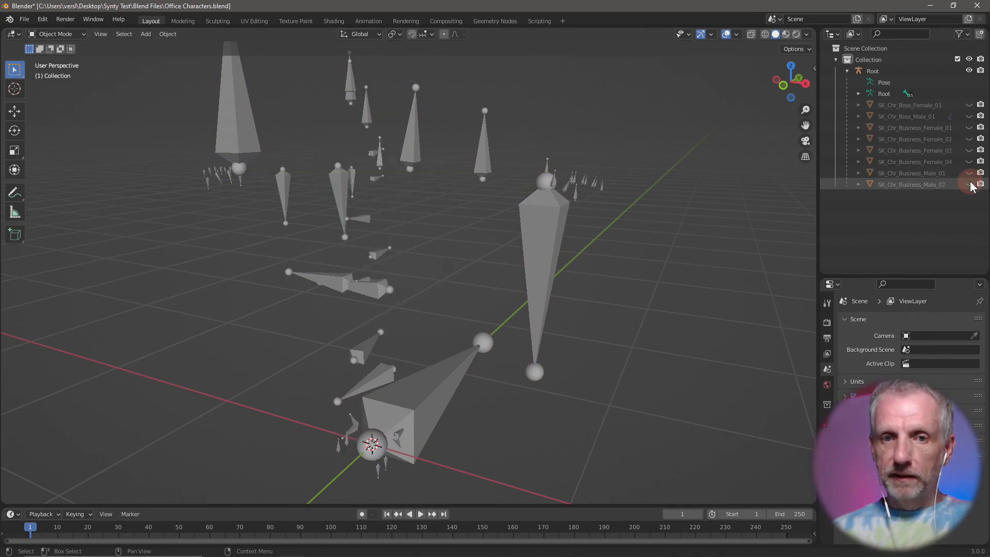
click(23, 22)
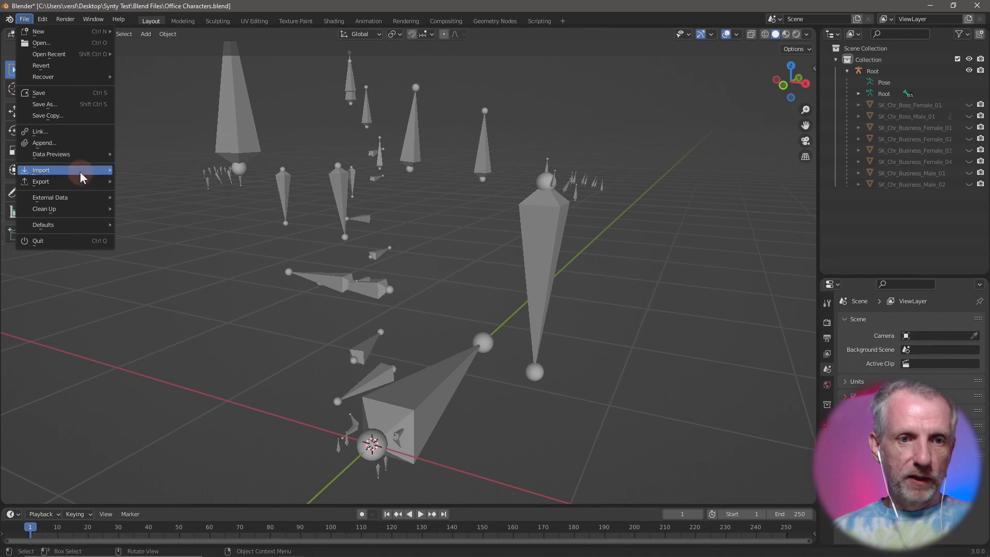
mouse_move(79, 171)
click(159, 282)
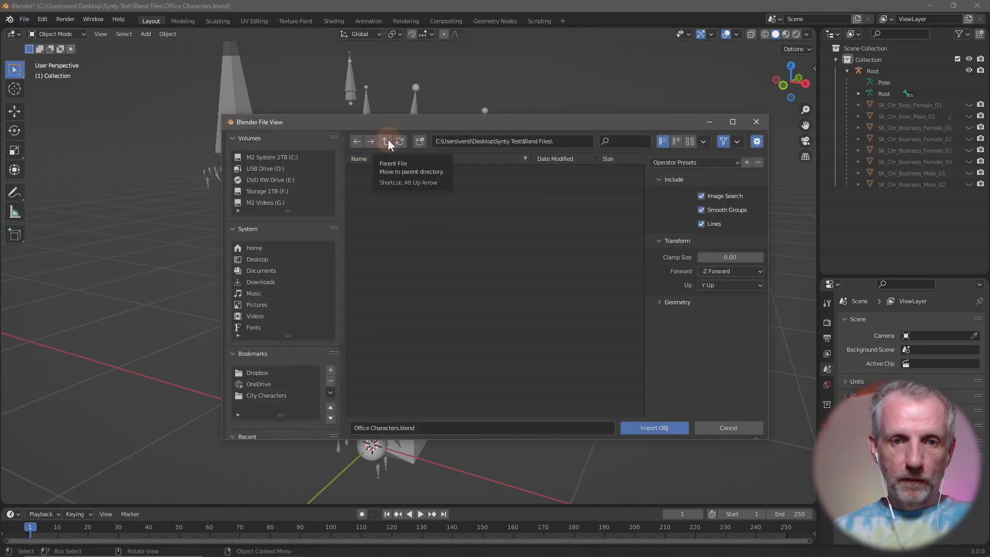
click(716, 427)
Step: Import the FBX character file SK_Chr_Business_Male_03.fbx with the default import options
click(24, 19)
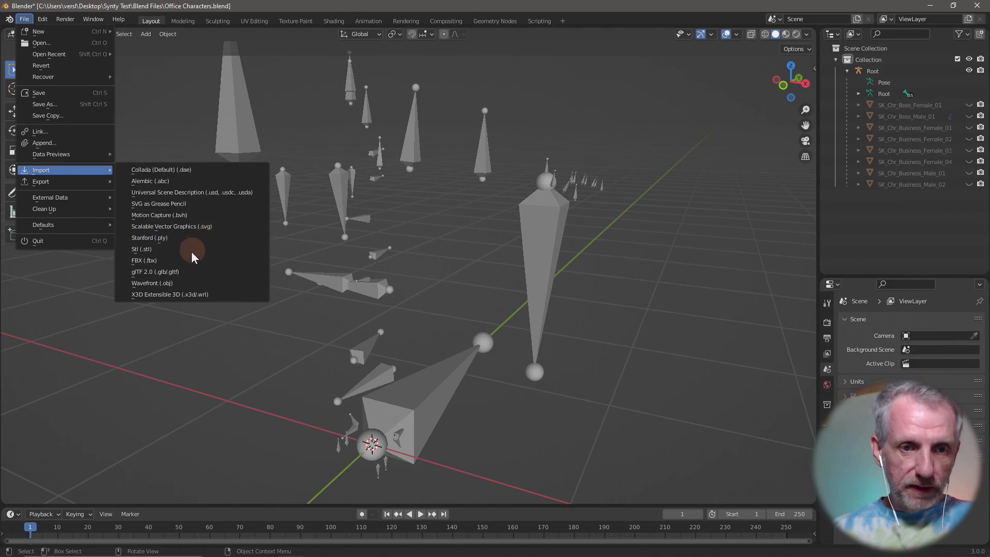
click(184, 258)
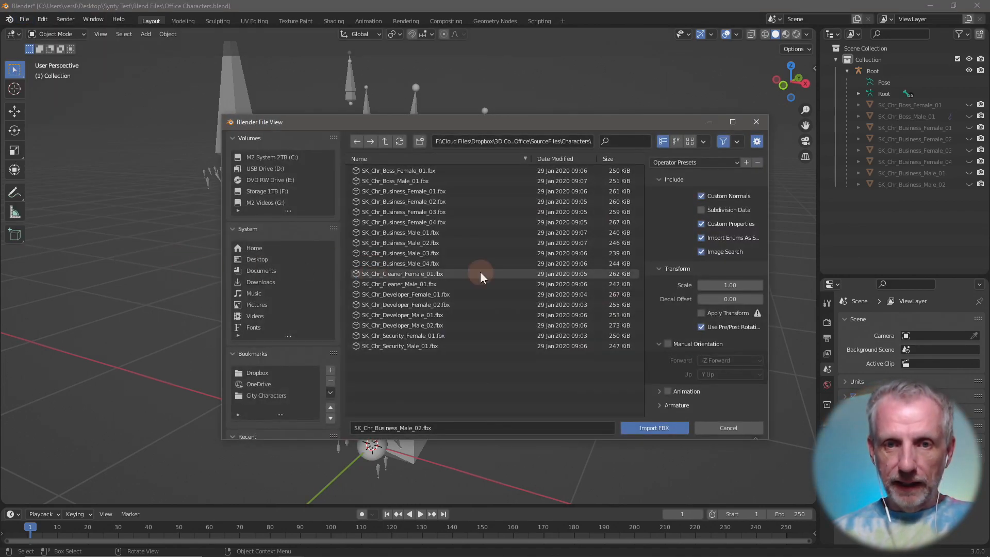
double_click(440, 252)
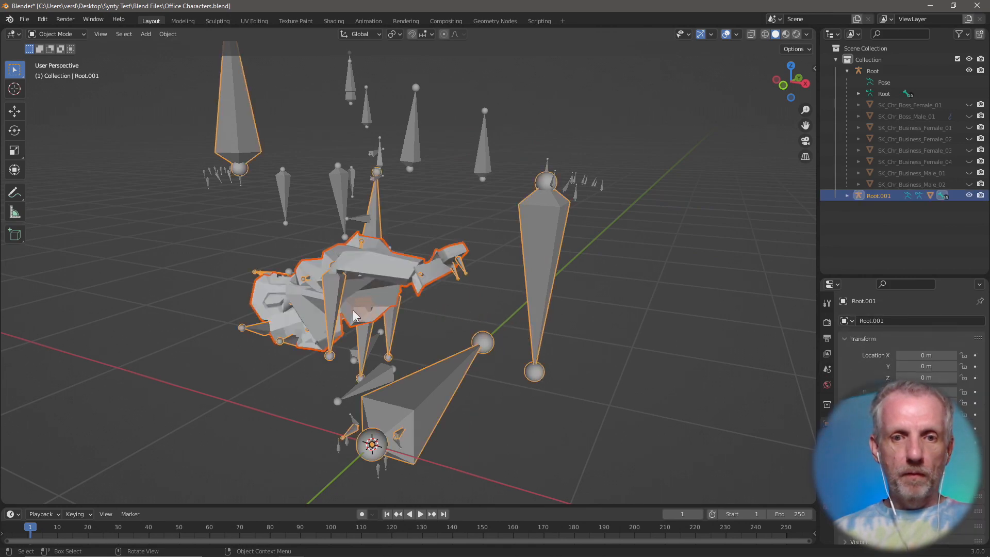
Step: Clear all pose transforms on the imported Root.001 armature in Pose Mode and return to Object Mode
click(210, 327)
click(261, 308)
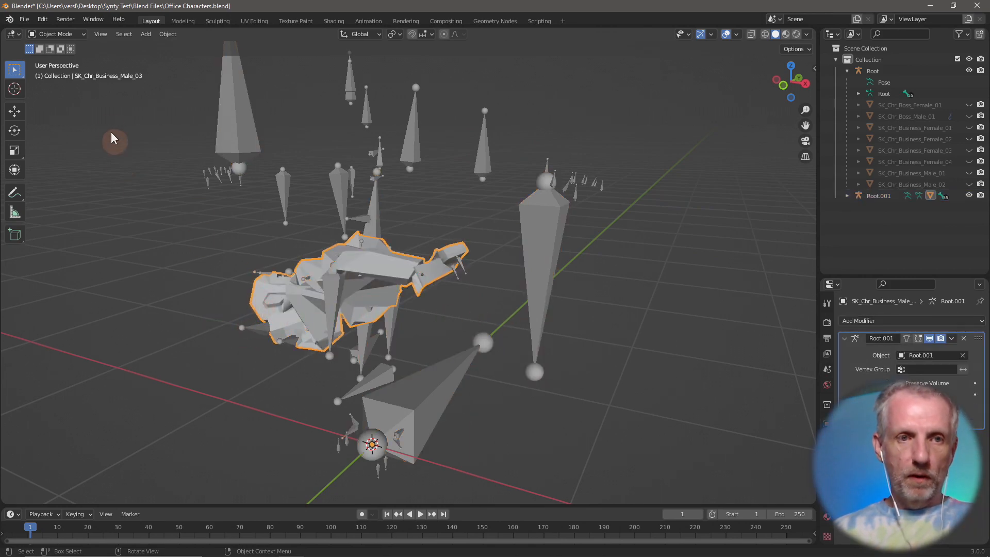
click(256, 326)
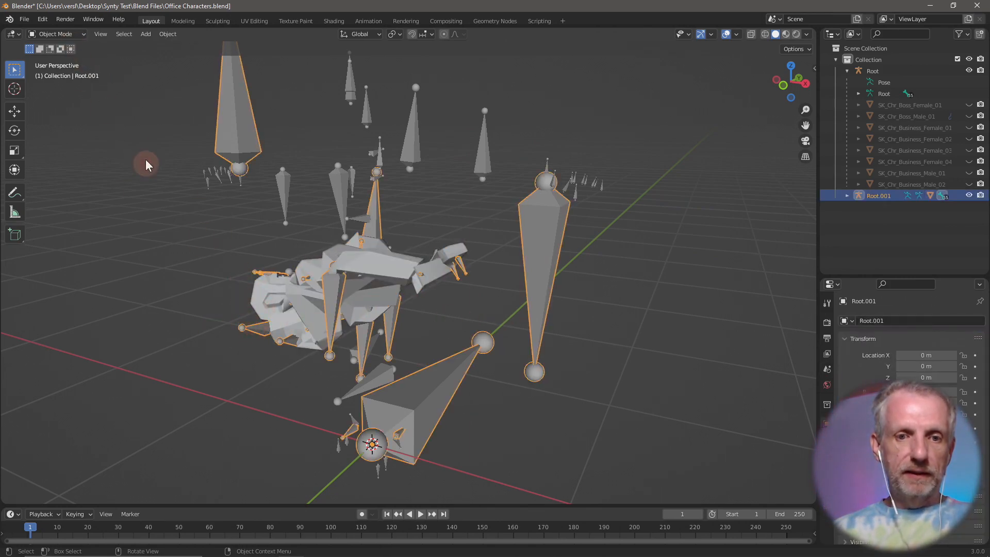
click(46, 36)
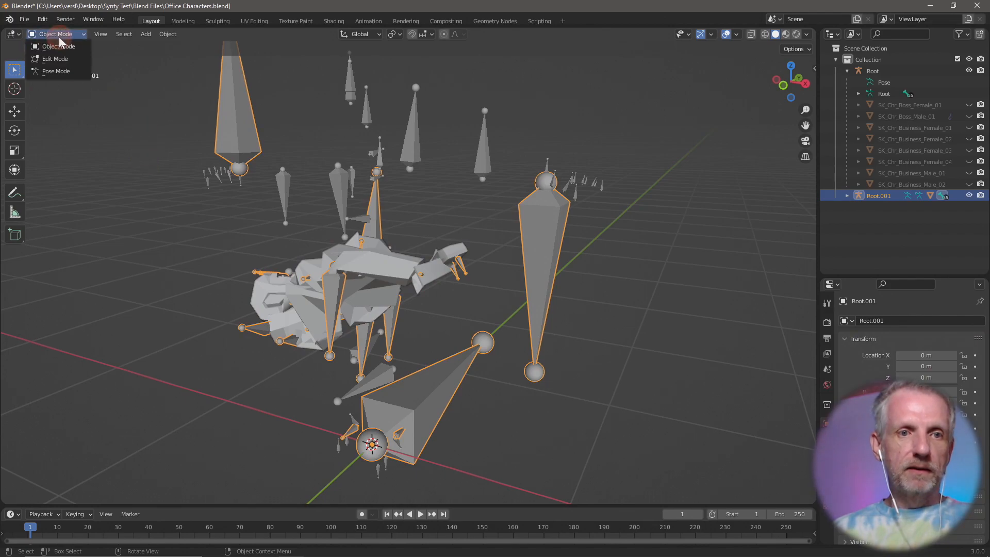
click(70, 72)
click(147, 34)
mouse_move(192, 57)
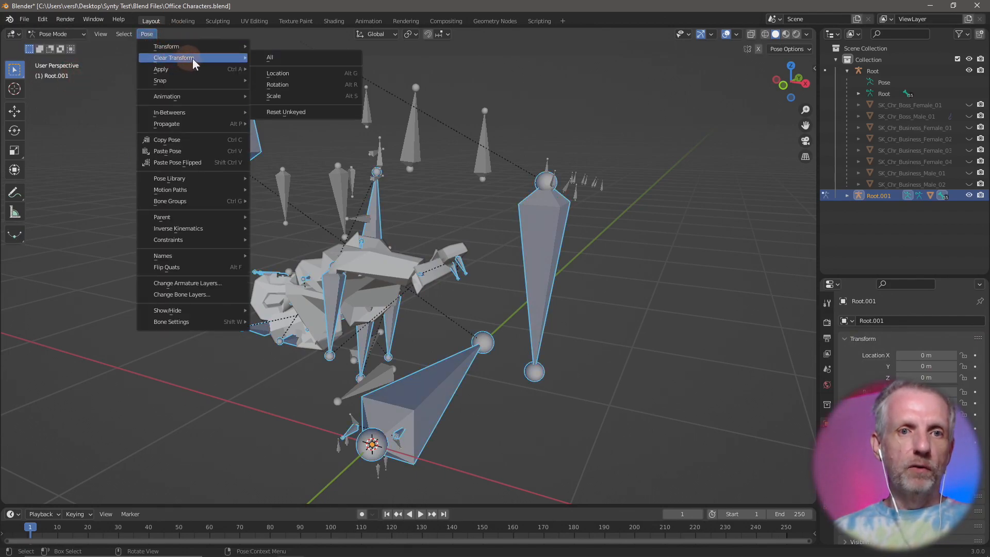
click(289, 56)
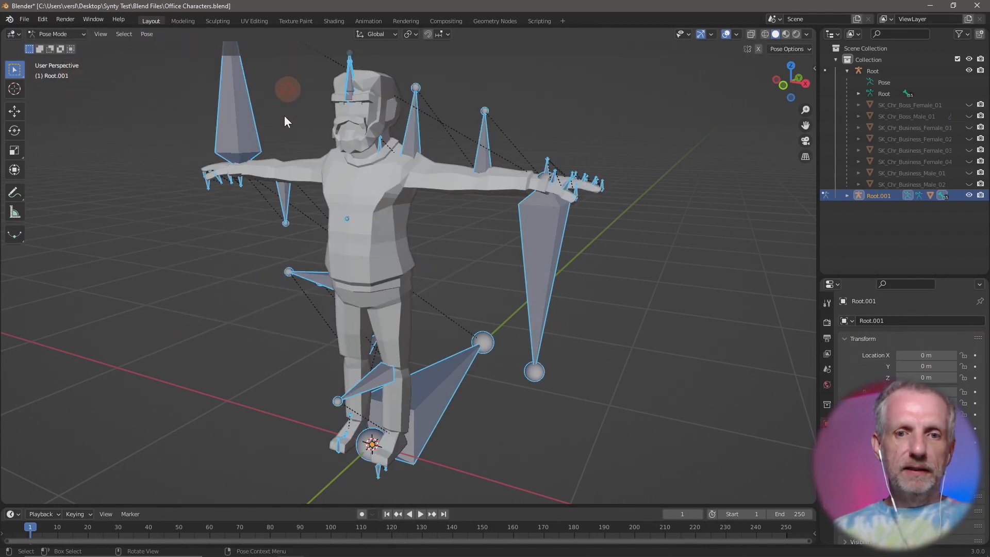
click(74, 35)
click(70, 48)
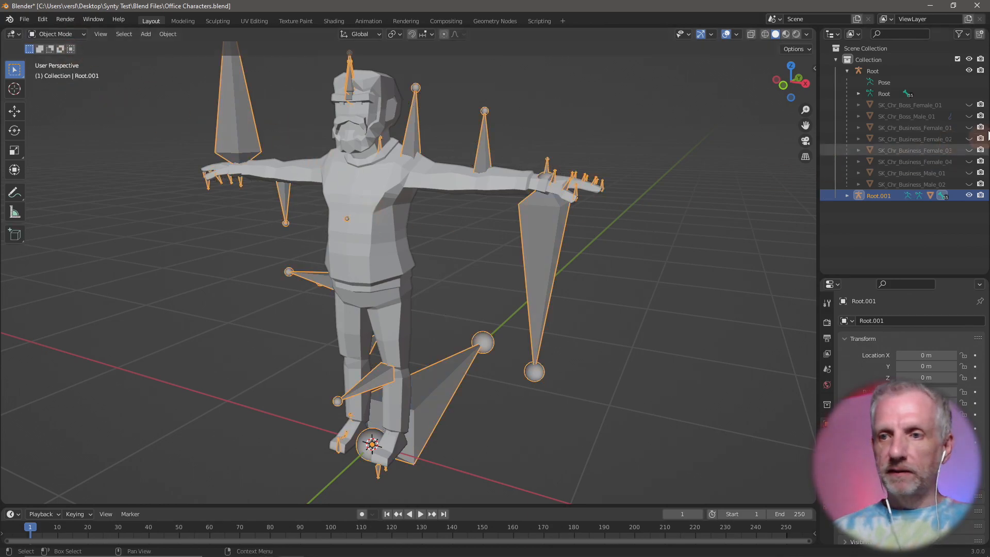
Step: Hide the Root.001 armature and parent the SK_Chr_Business_Male_03 mesh to the original Root armature
click(590, 168)
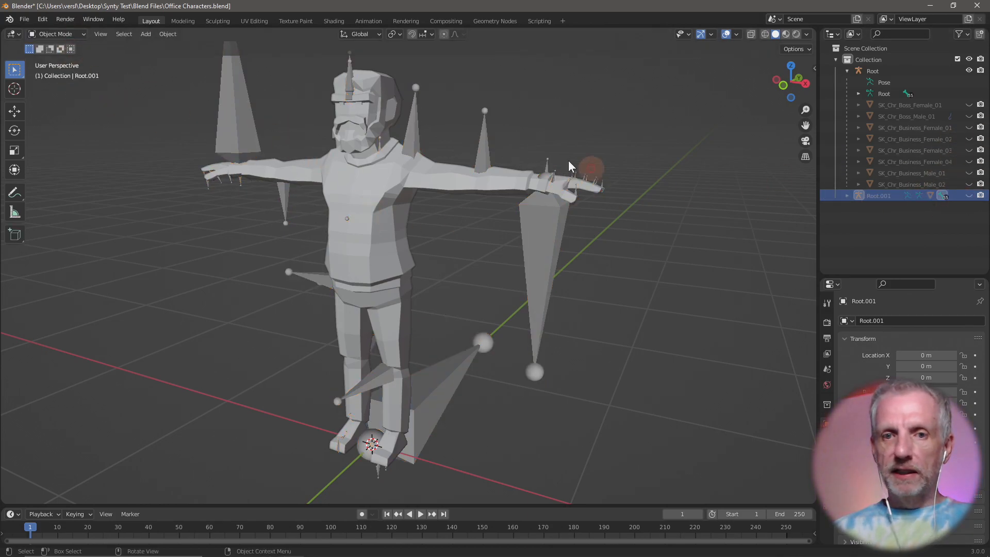
click(372, 221)
shift+click(547, 250)
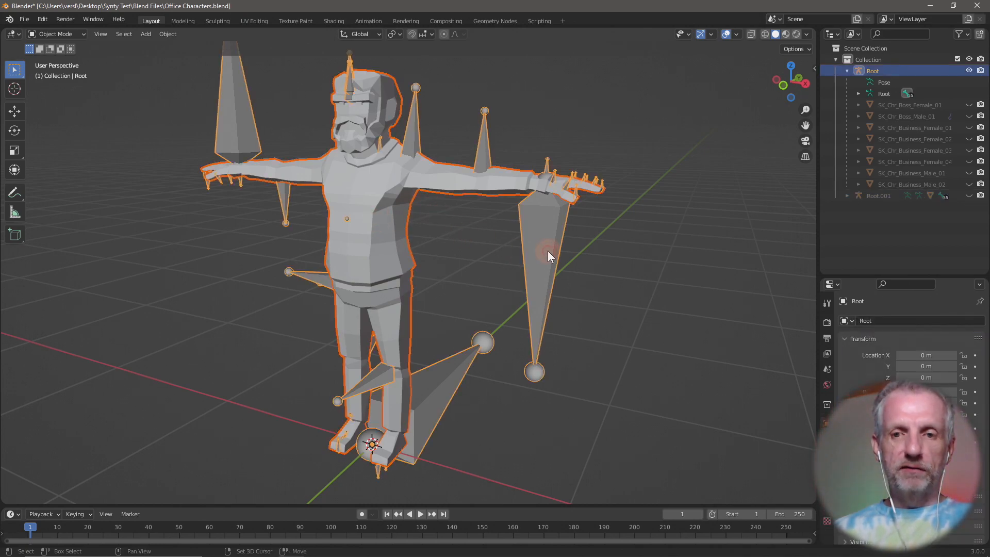
key(ctrl+p)
click(547, 251)
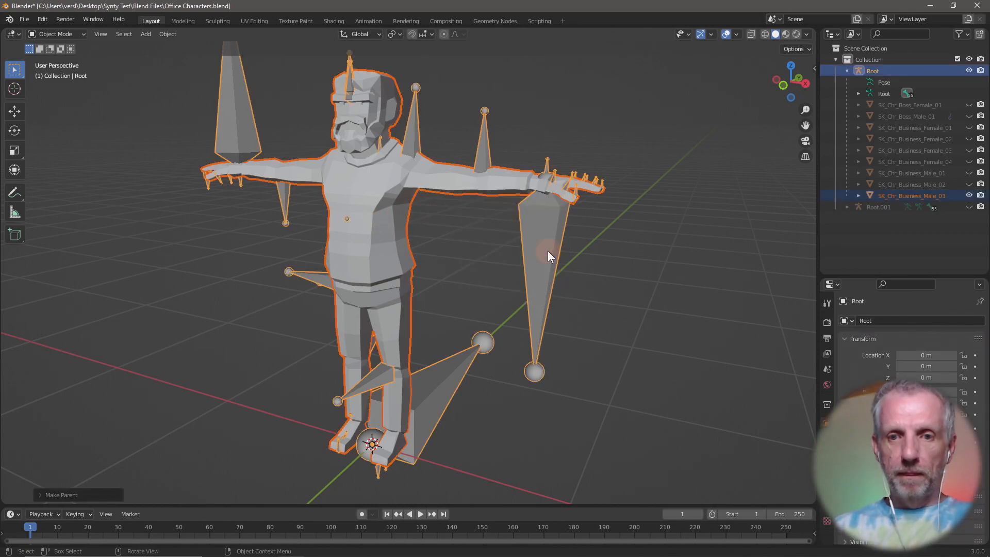
Step: Unhide and delete the leftover Root.001 armature, and hide the SK_Chr_Business_Male_03 mesh
click(968, 206)
click(882, 209)
key(x)
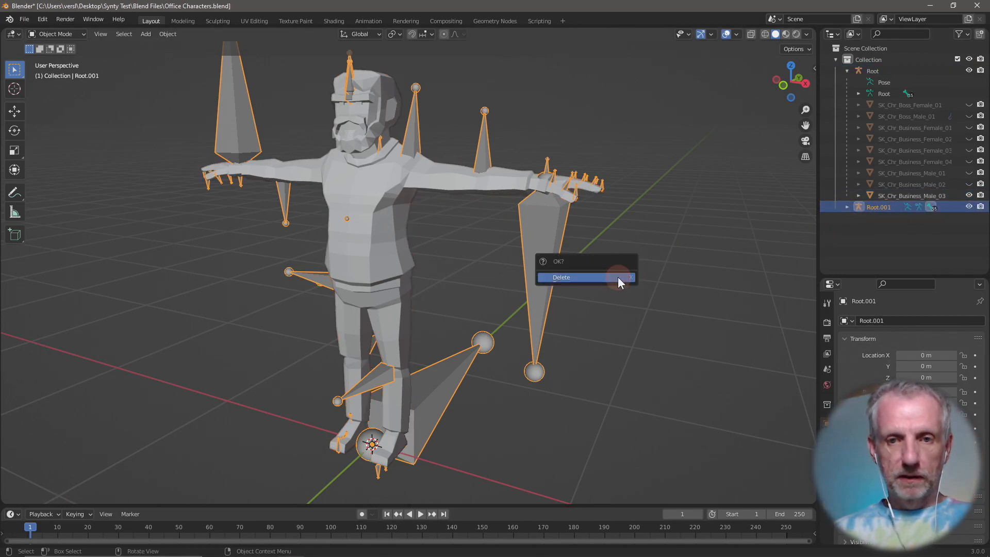
click(617, 277)
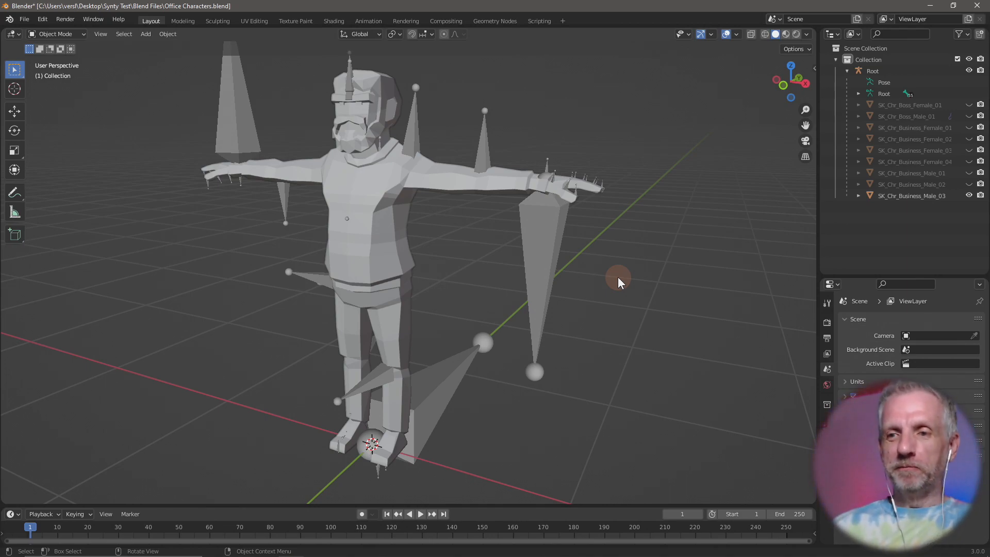
click(968, 195)
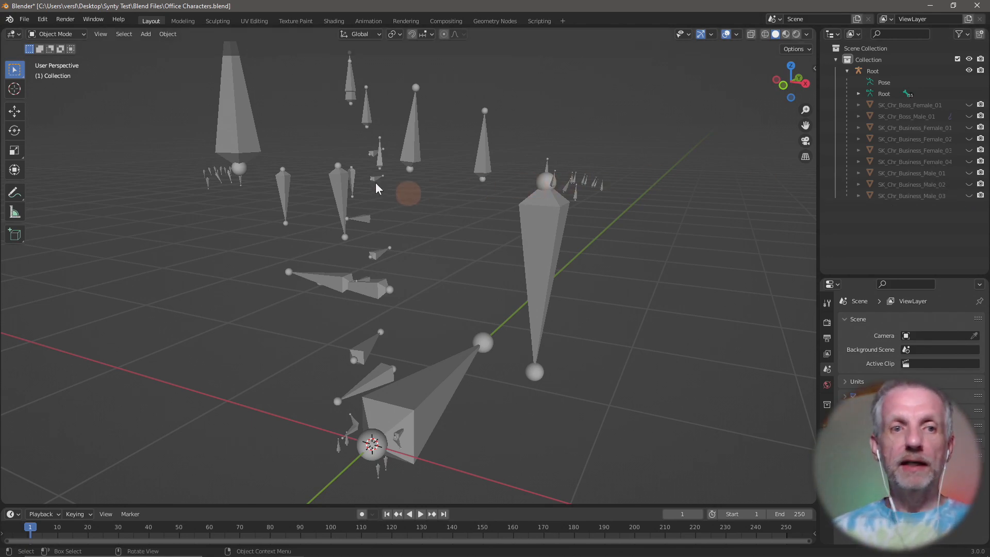
Step: Import the FBX character file SK_Chr_Business_Male_04.fbx with the default import options
click(23, 20)
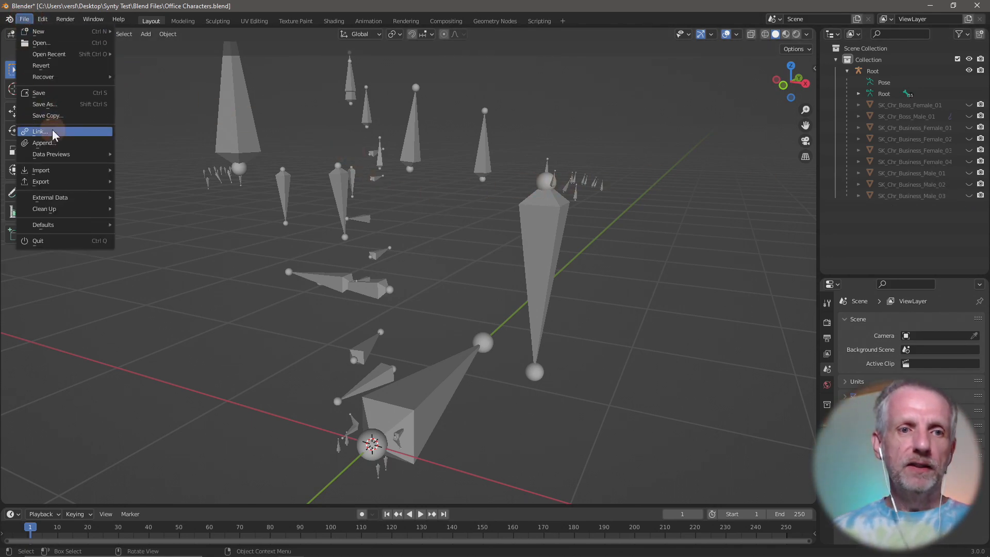
mouse_move(77, 170)
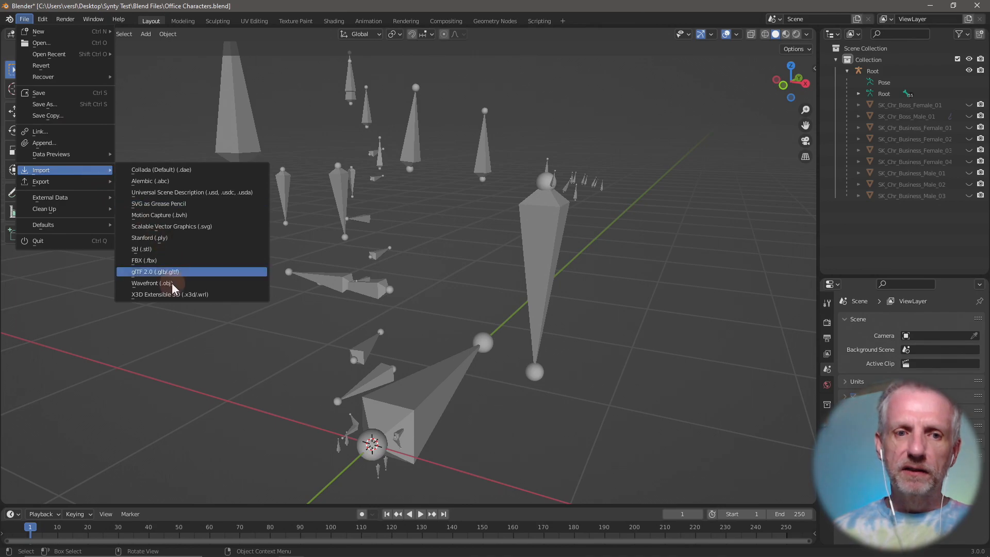
click(178, 262)
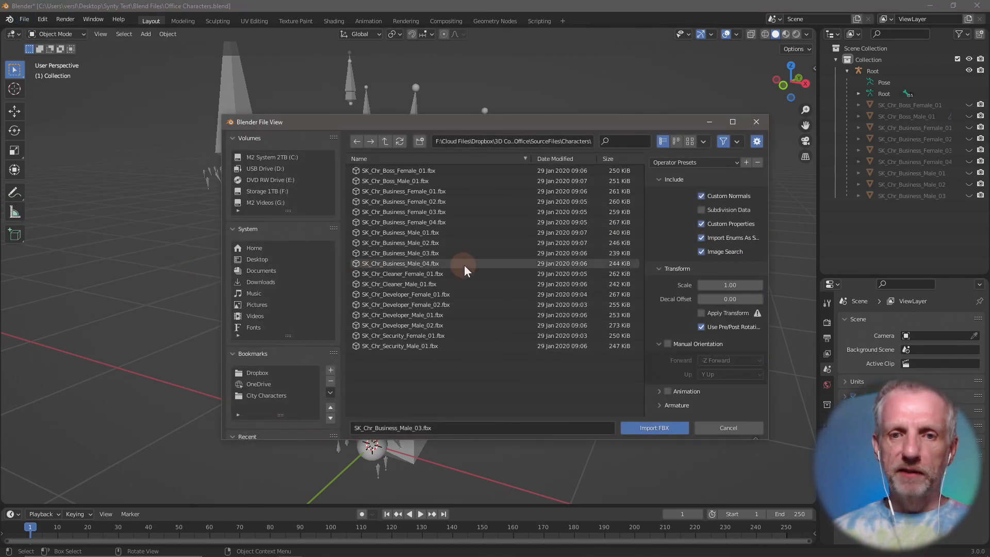
click(432, 262)
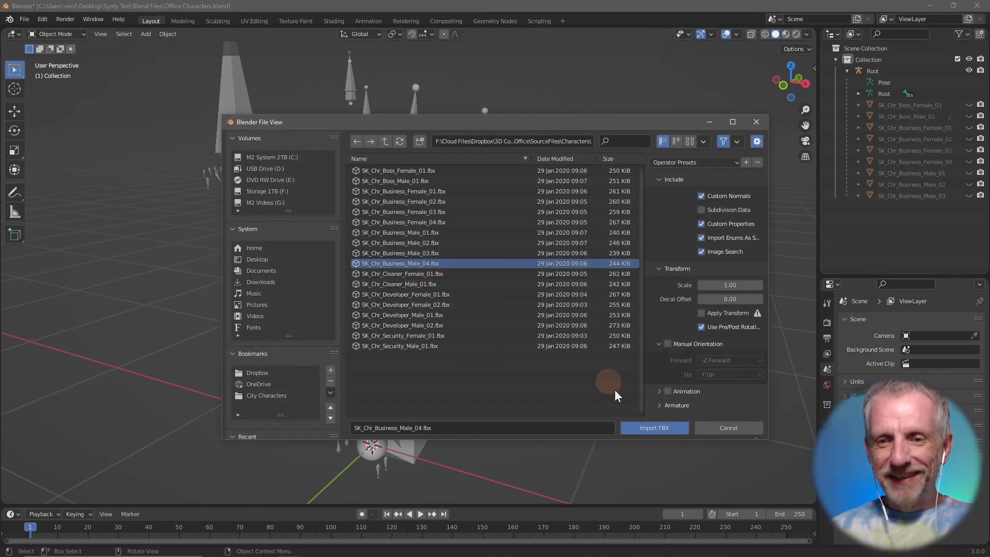
click(663, 429)
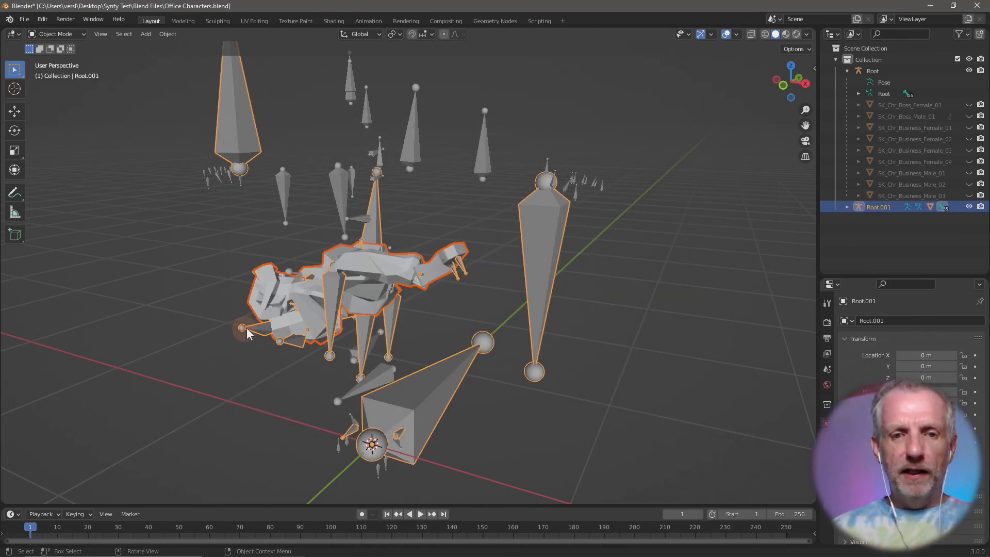
Step: Reset every bone of the SK_Chr_Business_Male_04 character's Root.001 armature by clearing all pose transforms, and return to Object Mode
click(256, 331)
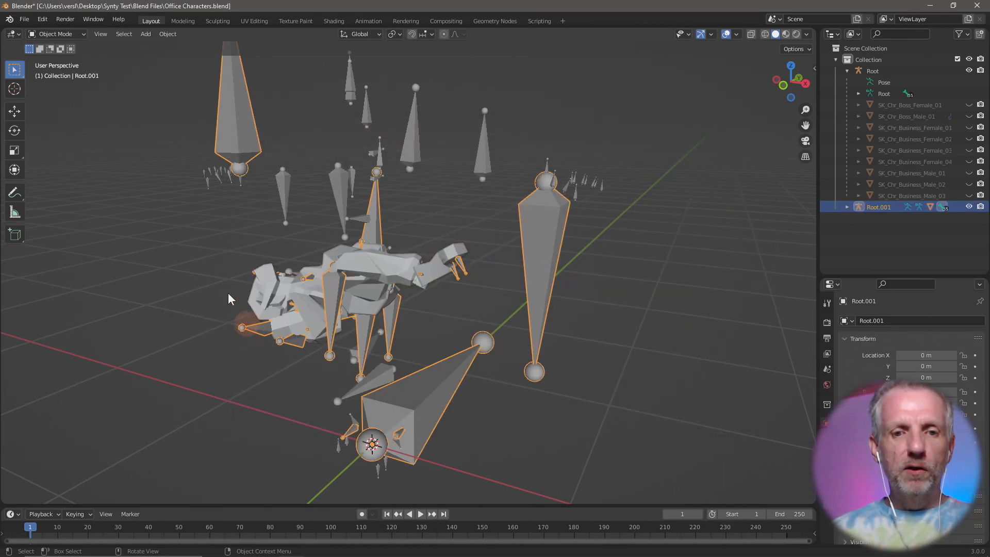
click(71, 35)
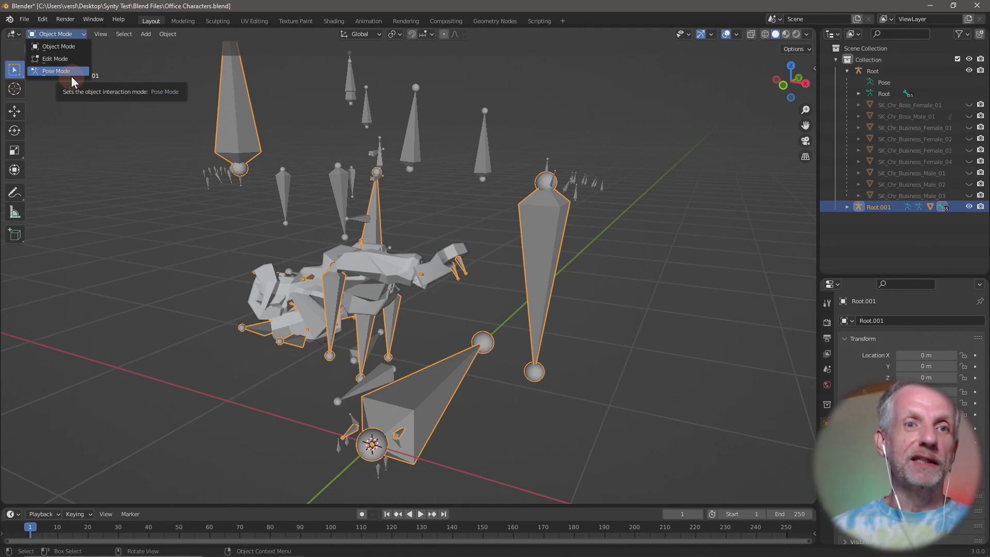
click(71, 76)
click(146, 34)
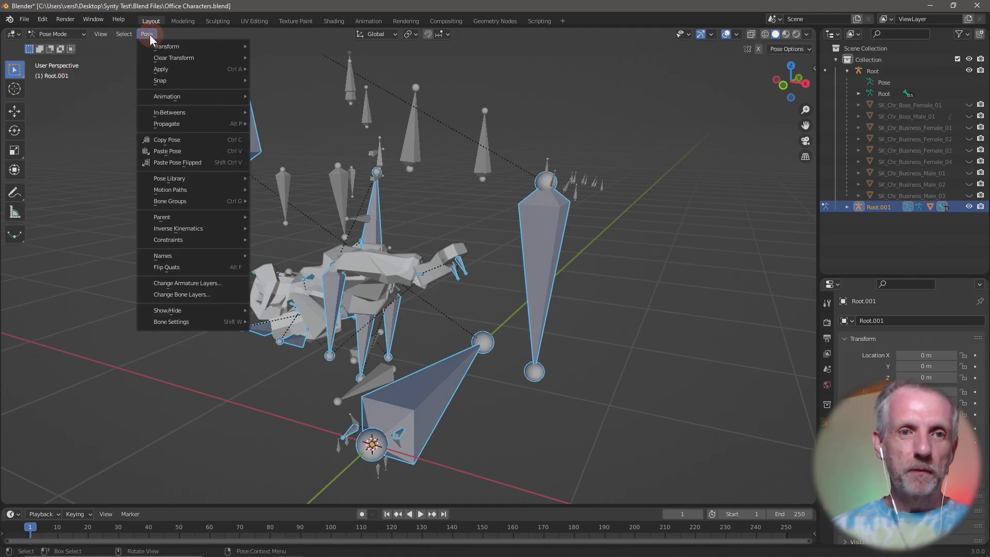
mouse_move(198, 57)
click(323, 55)
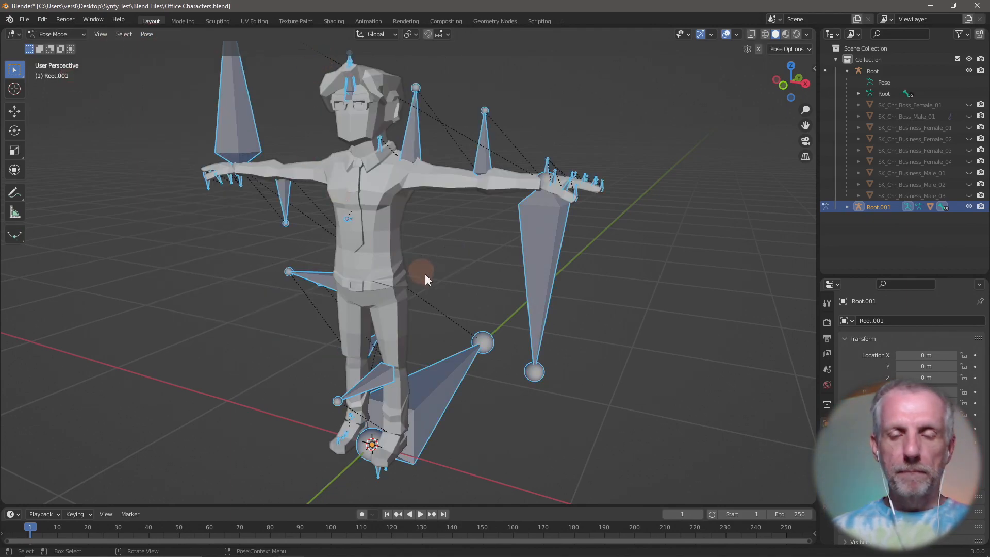
mouse_move(552, 347)
middle_down()
mouse_move(470, 363)
mouse_move(549, 356)
middle_up()
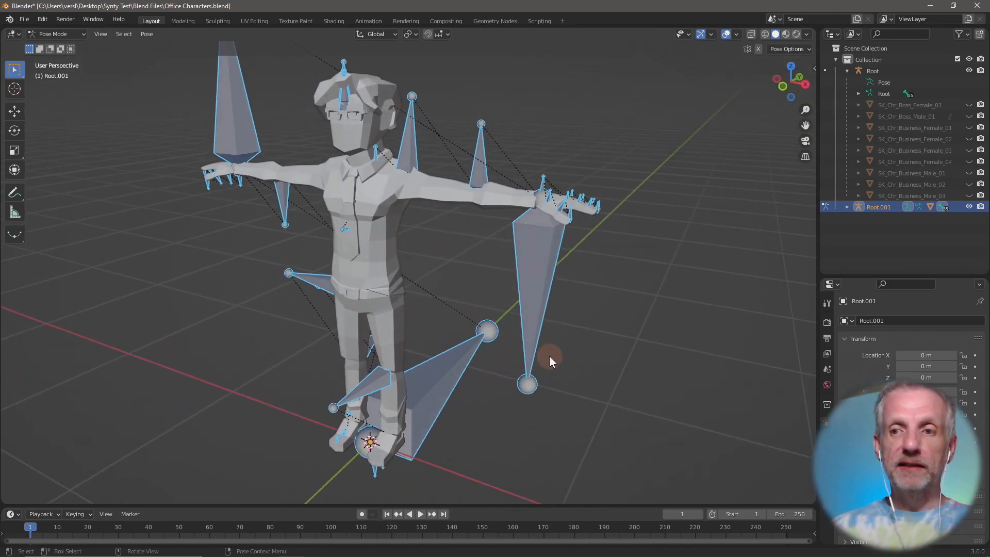
click(85, 36)
click(83, 50)
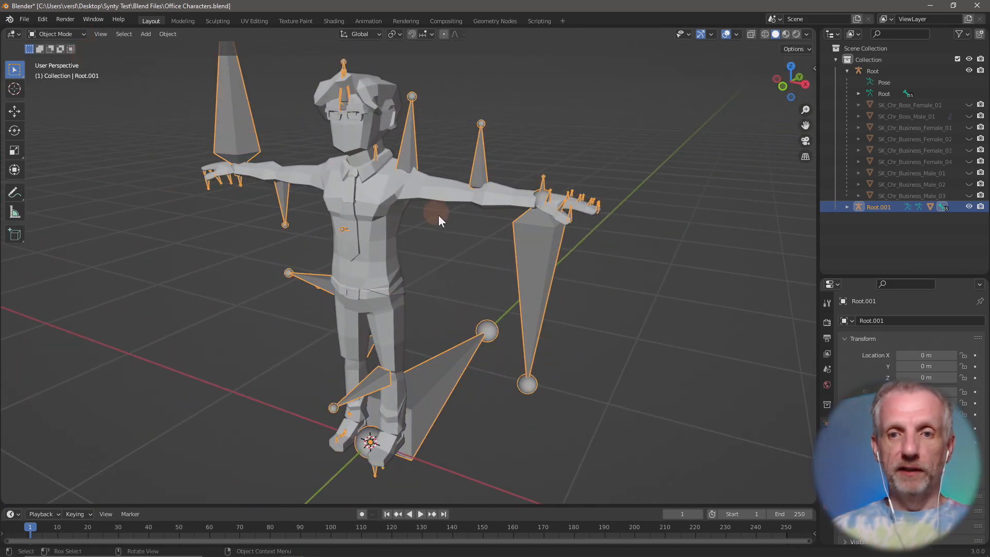
Step: Hide Root.001 and parent the SK_Chr_Business_Male_04 mesh to the original Root armature using Armature Deform With Empty Groups
click(969, 207)
click(385, 220)
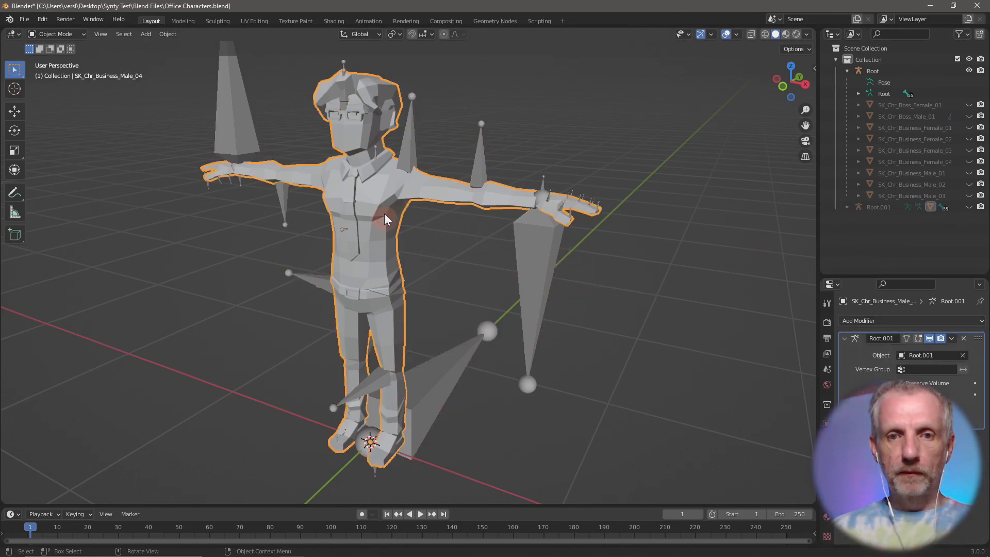
shift+click(411, 159)
key(ctrl+p)
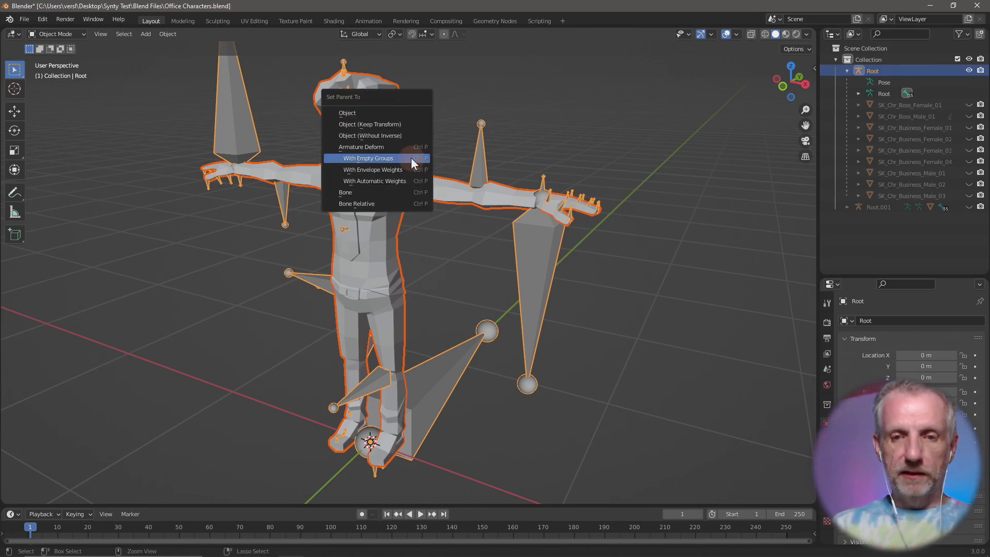
click(411, 160)
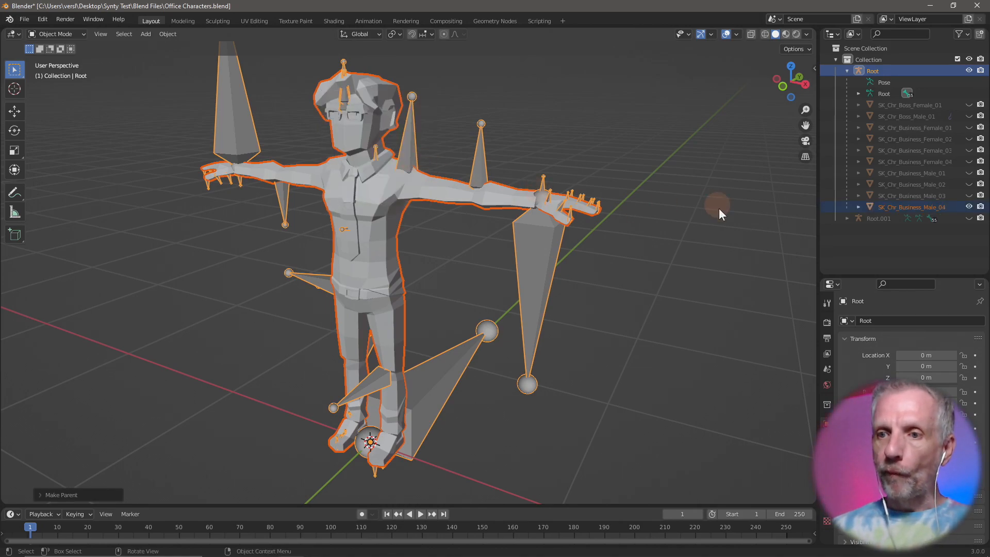
Step: Delete the leftover Root.001 armature that came with SK_Chr_Business_Male_04
click(893, 217)
key(x)
click(709, 233)
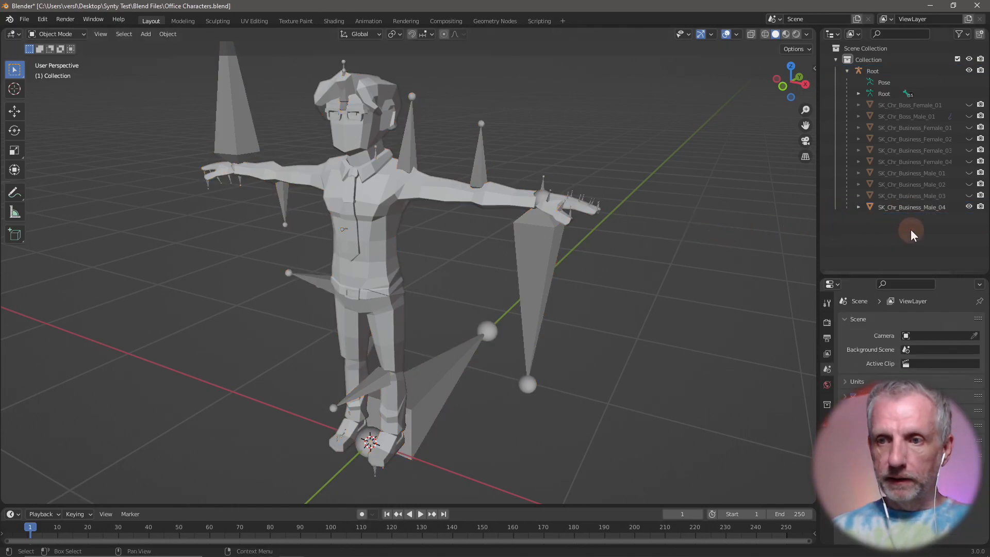
Step: Hide the SK_Chr_Business_Male_04 mesh and save the Office Characters.blend file
click(969, 207)
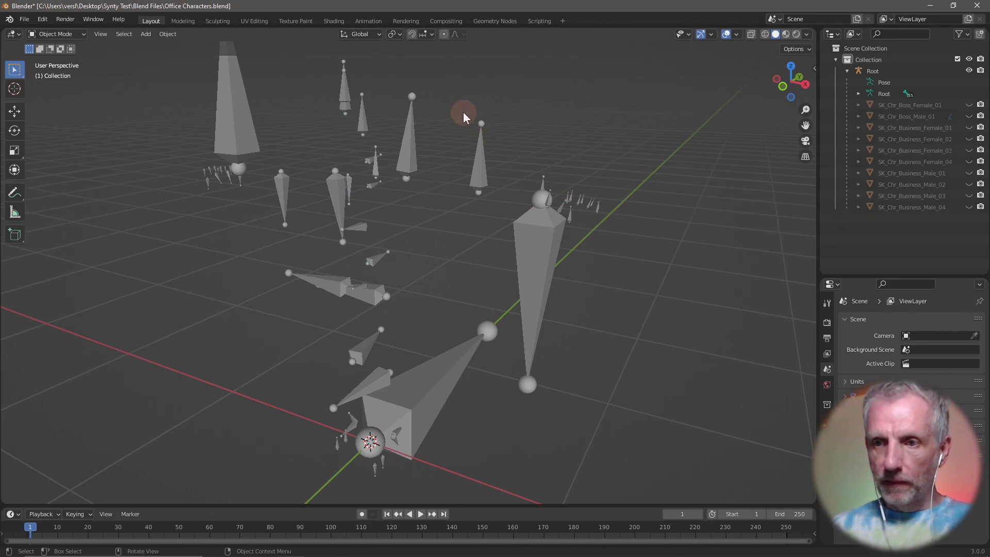
key(ctrl+s)
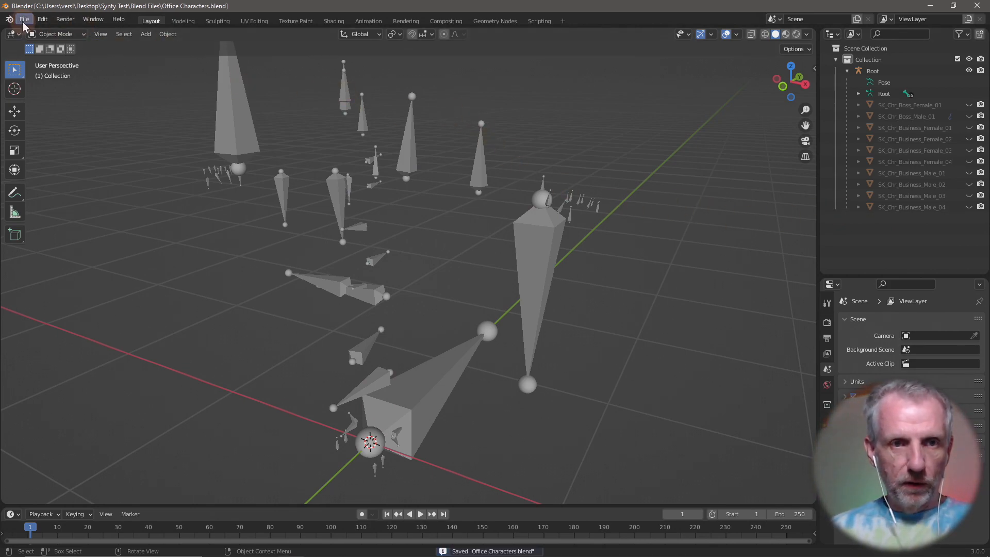
Step: Import the SK_Chr_Cleaner_Female_01.fbx character from the source Characters folder
click(23, 19)
mouse_move(82, 171)
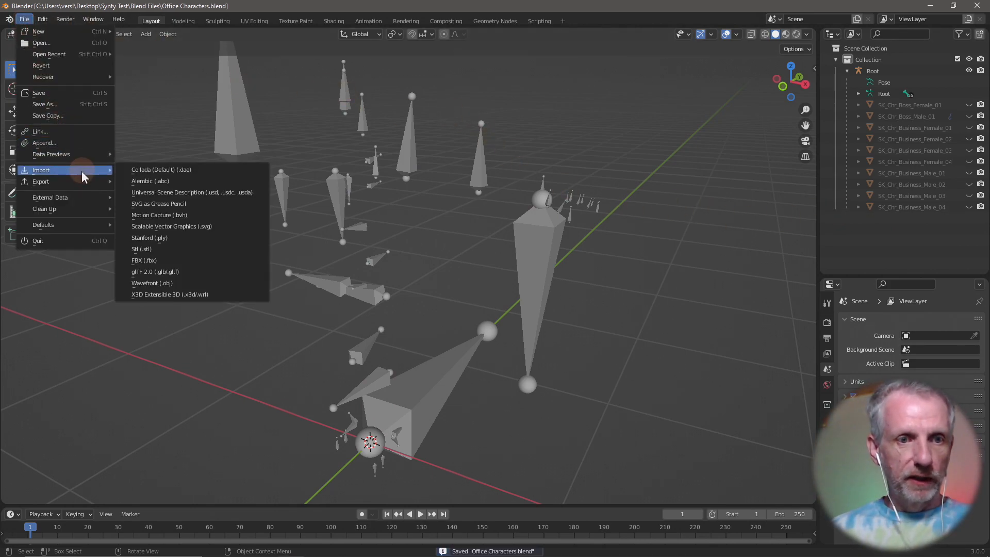
click(174, 261)
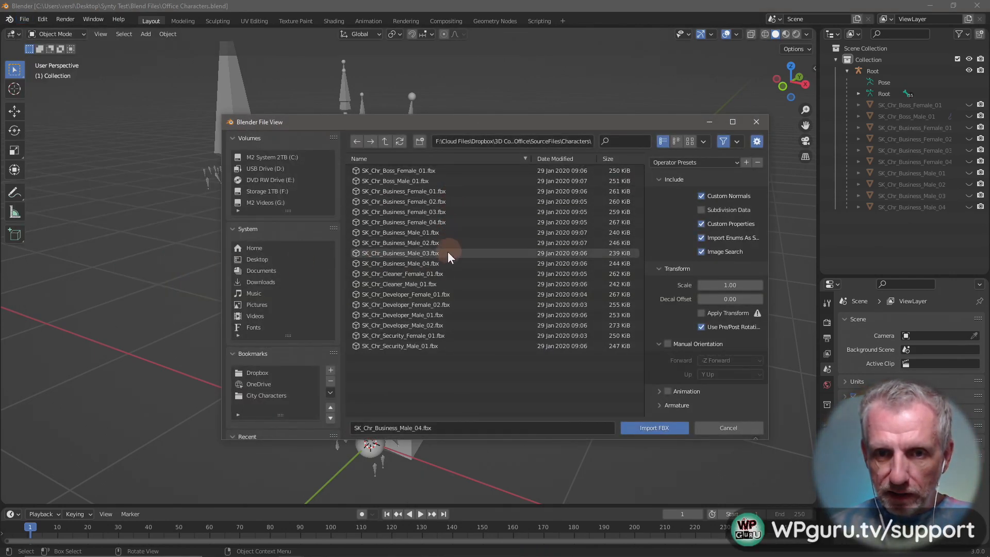
click(436, 274)
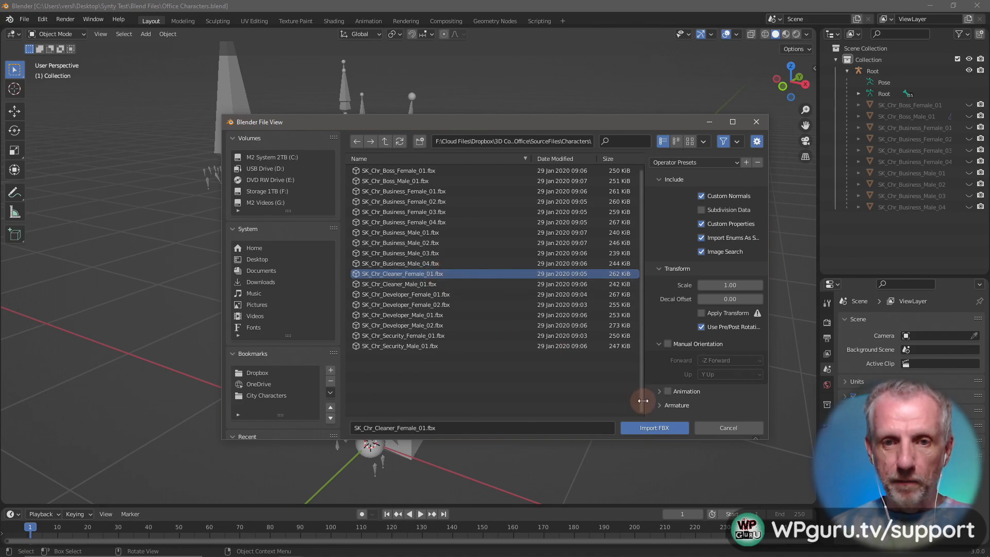
click(660, 427)
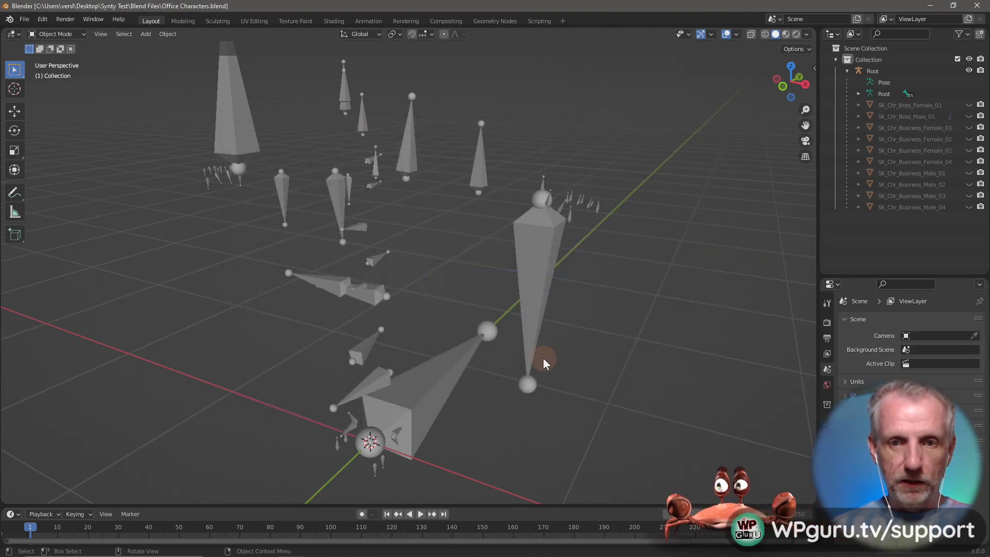
Step: Clear all pose transforms on the Root.001 armature of SK_Chr_Cleaner_Female_01 in Pose Mode, and return to Object Mode
click(329, 333)
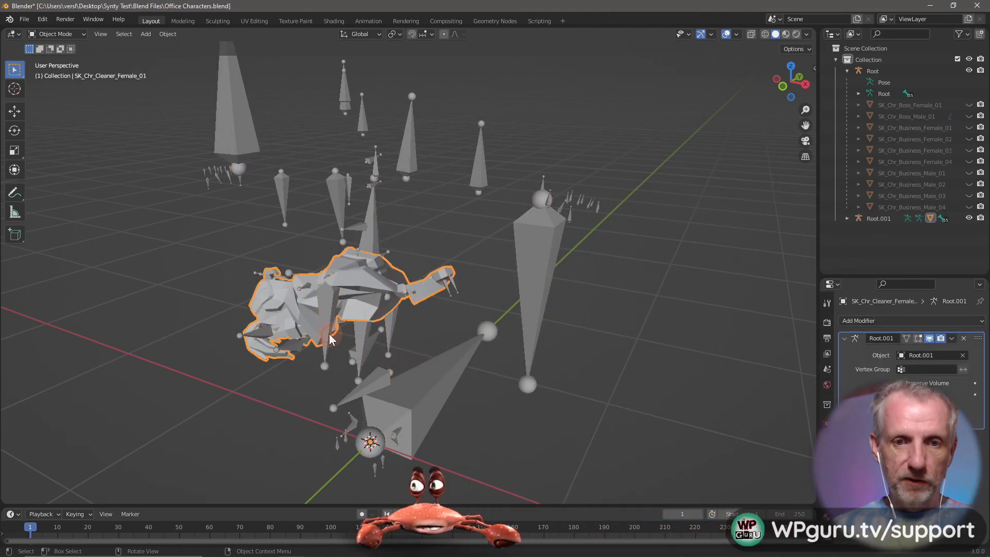
click(254, 313)
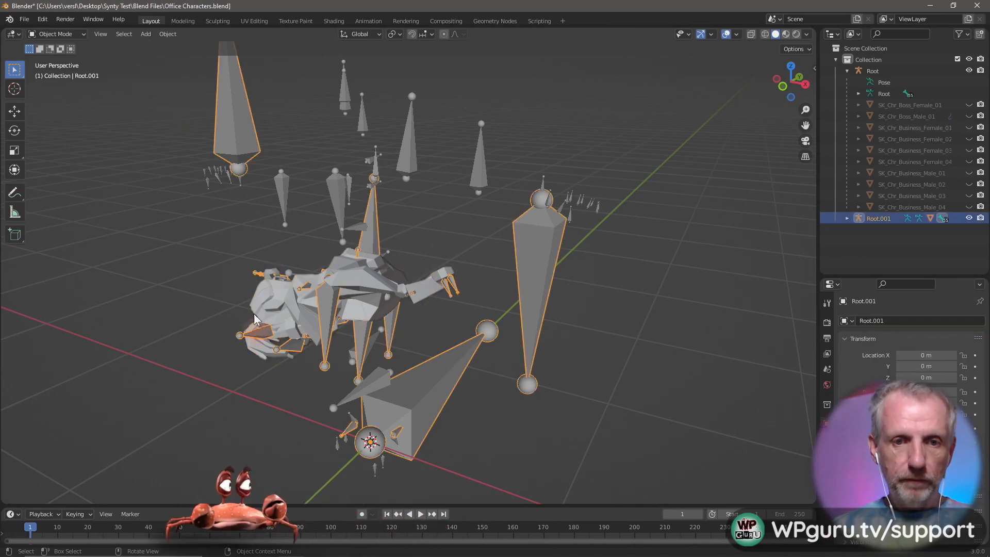
click(76, 33)
click(75, 75)
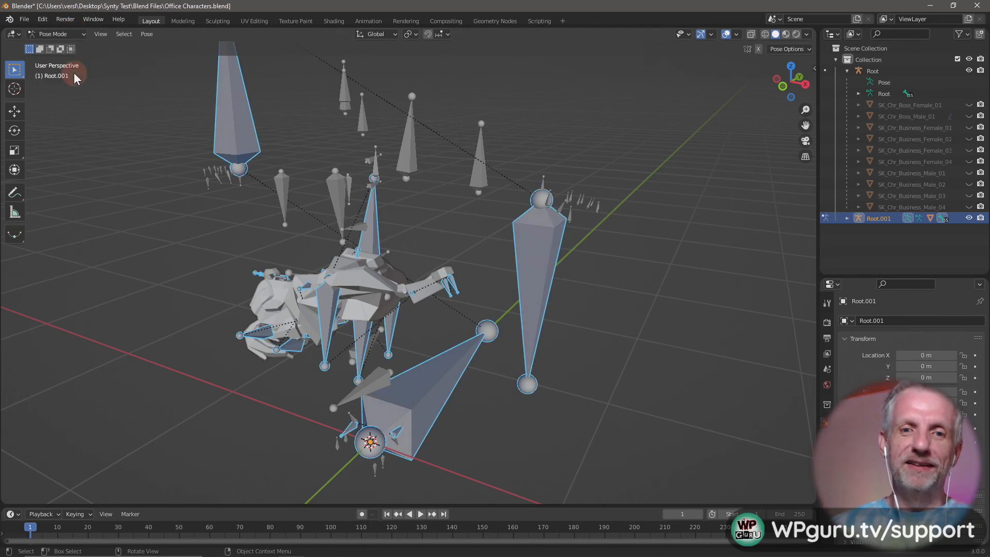
click(147, 34)
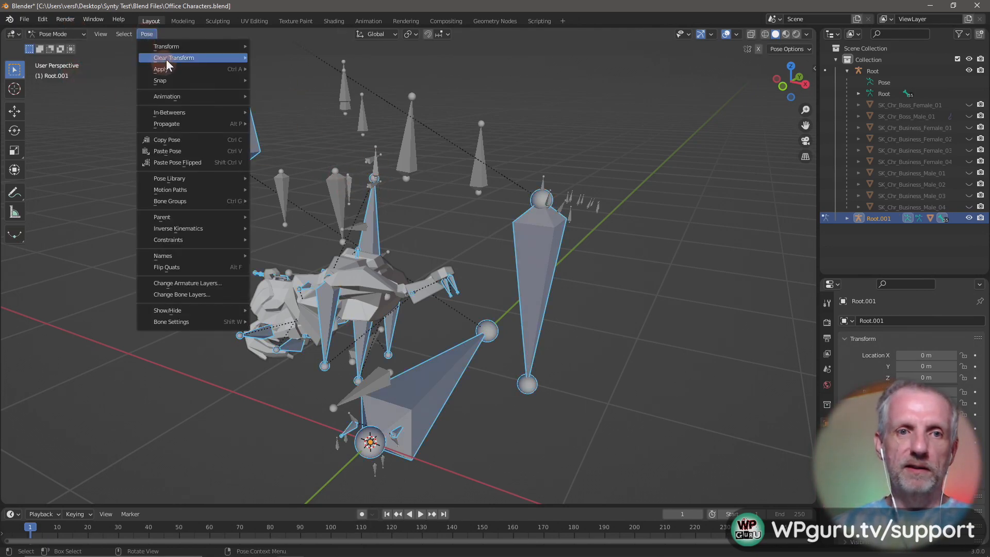
mouse_move(166, 58)
click(325, 61)
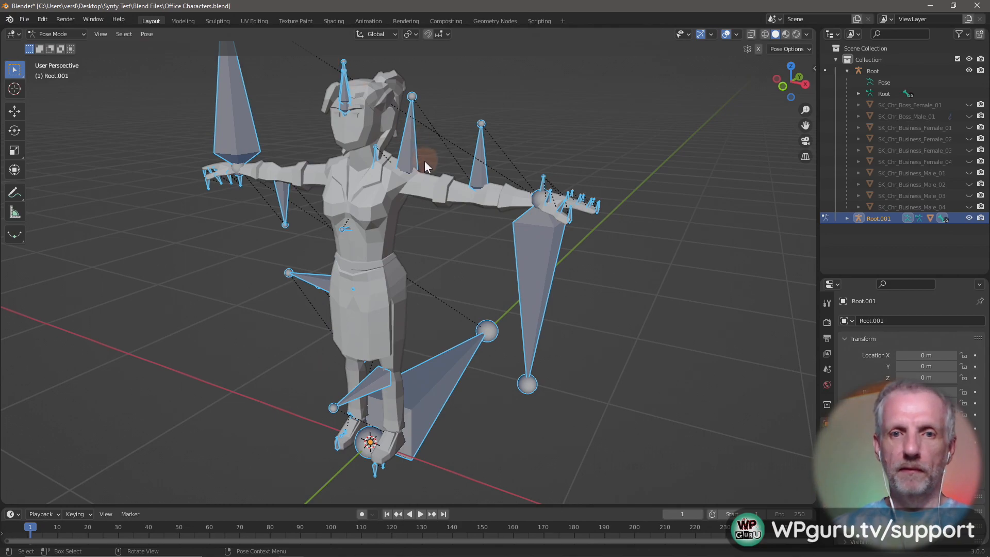
click(70, 32)
click(76, 44)
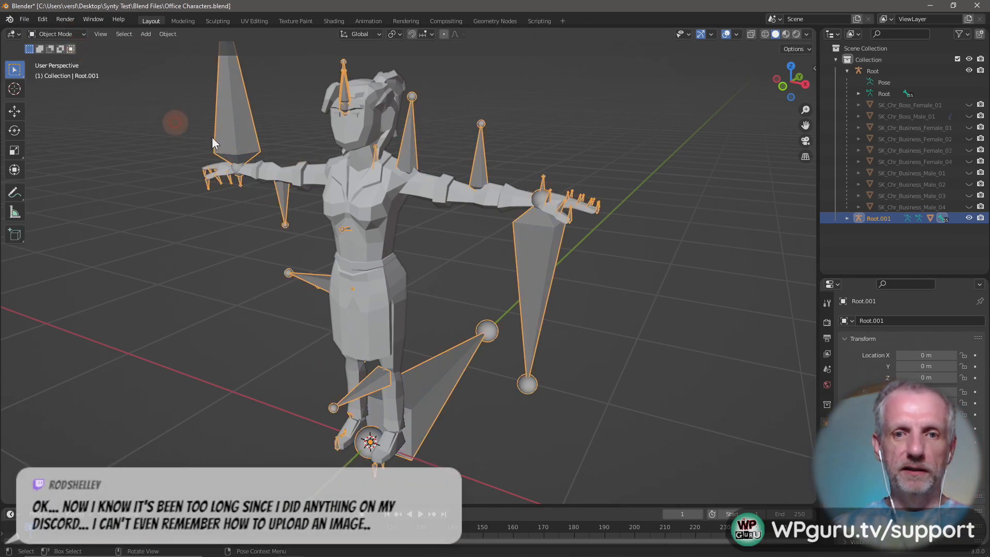
click(365, 277)
click(534, 248)
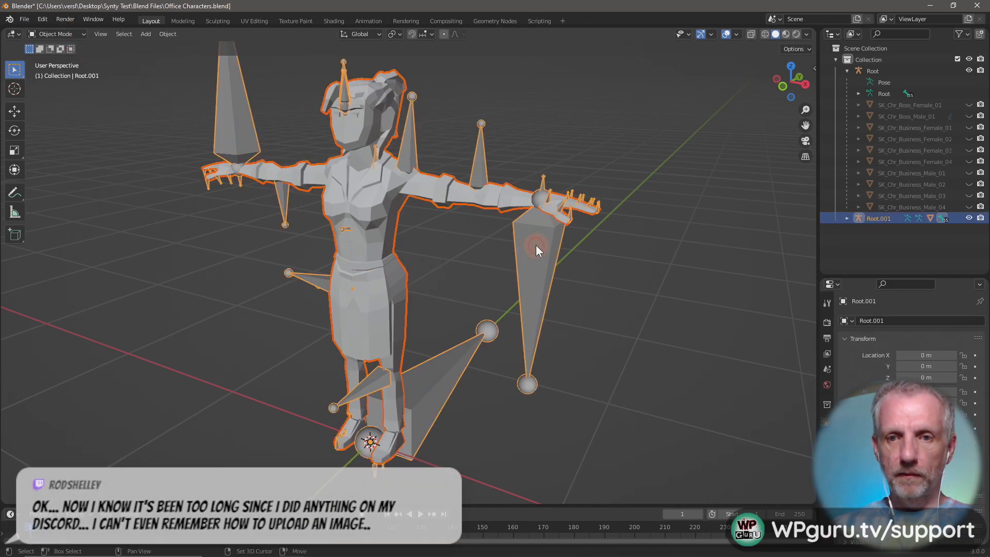
right_click(536, 245)
key(Escape)
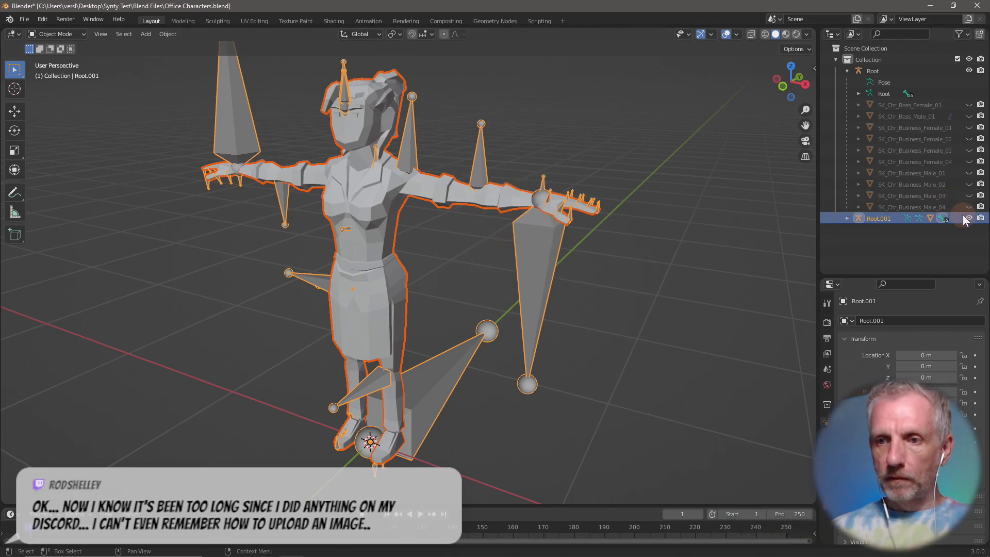
Step: Hide Root.001 and parent the SK_Chr_Cleaner_Female_01 mesh to the original Root armature with the same armature deform option as the previous characters
click(846, 218)
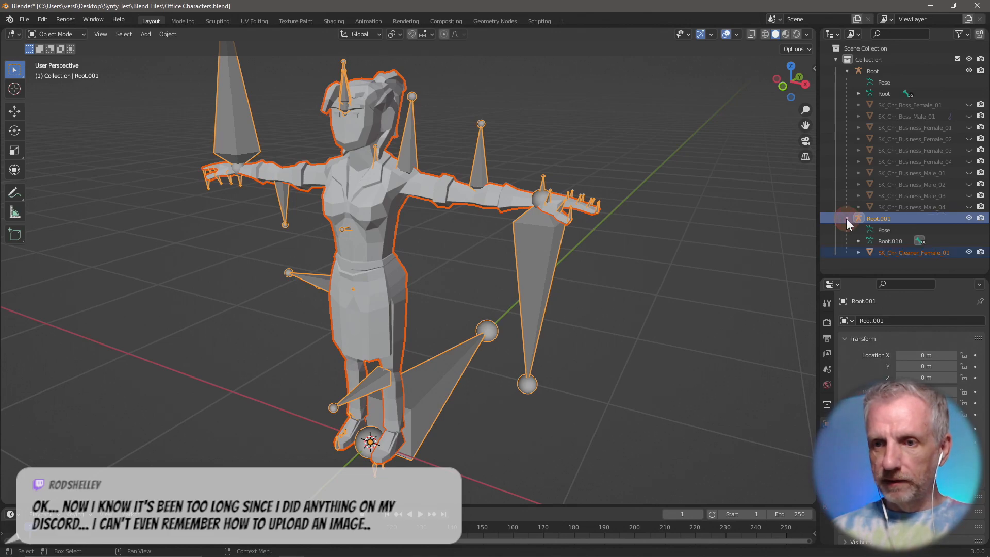
click(969, 218)
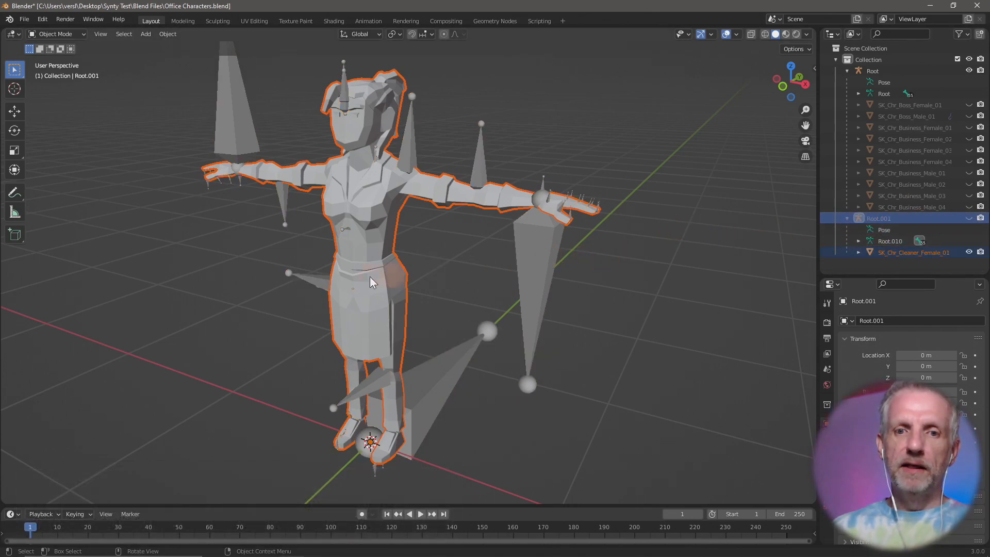
click(354, 287)
shift+click(546, 250)
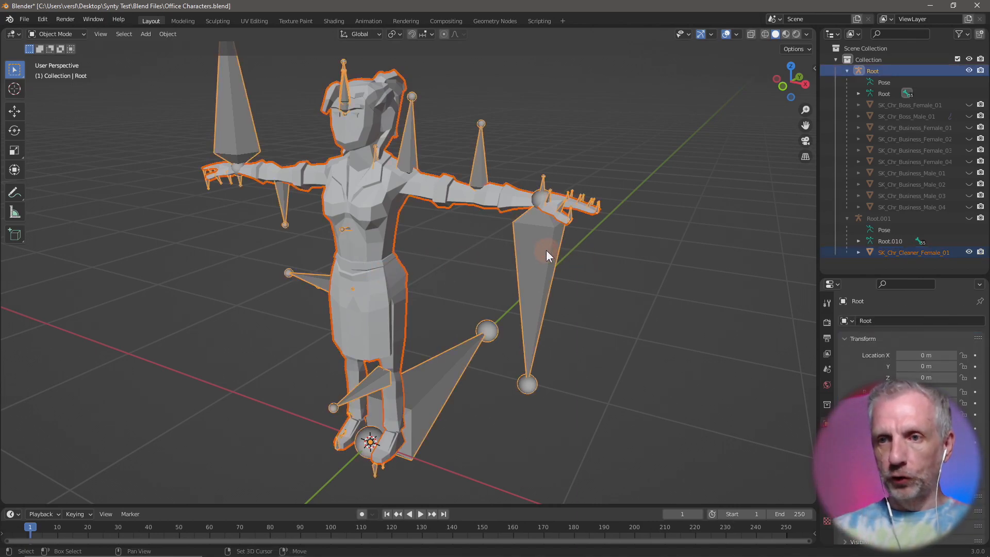
key(ctrl+p)
click(546, 250)
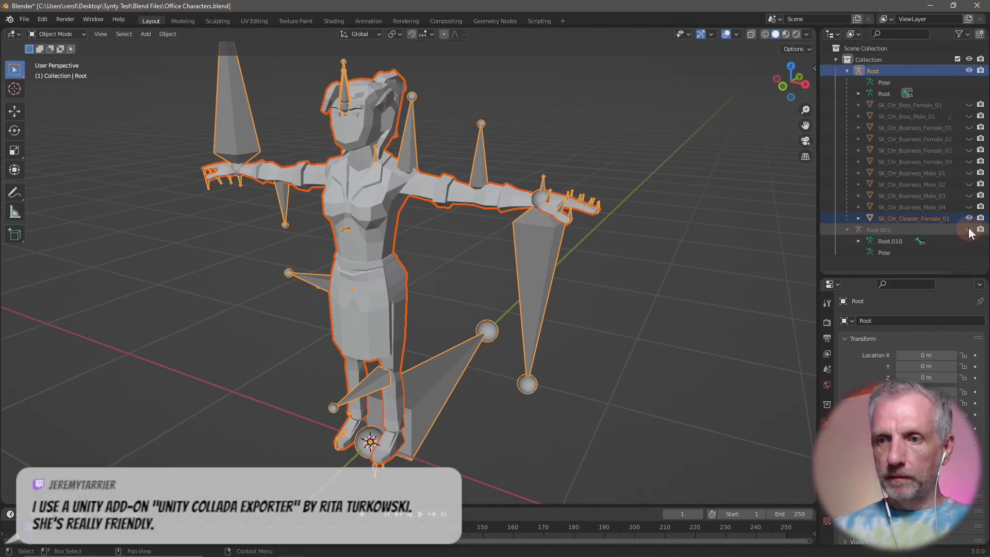
Step: Delete the leftover Root.001 armature of SK_Chr_Cleaner_Female_01 and hide the character's mesh
click(885, 230)
key(x)
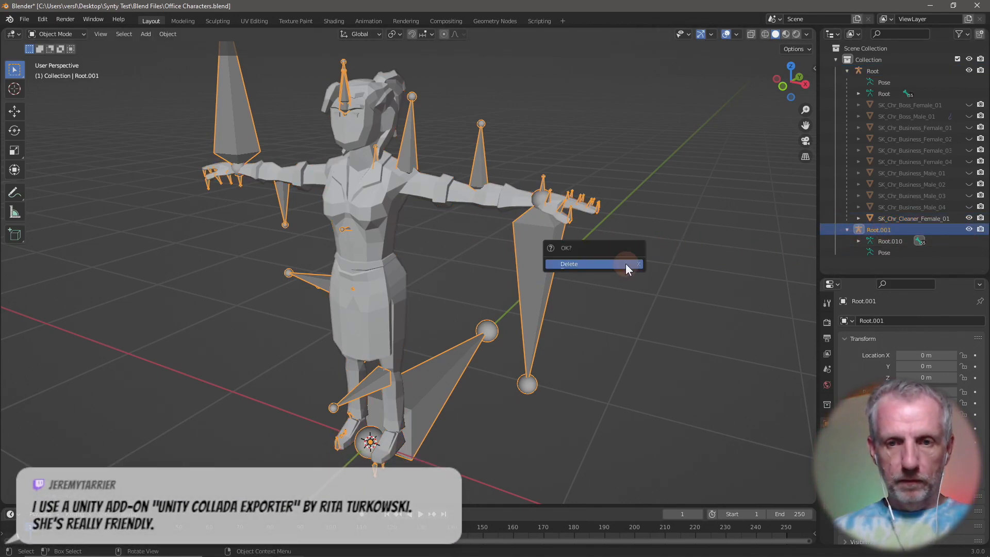
click(626, 264)
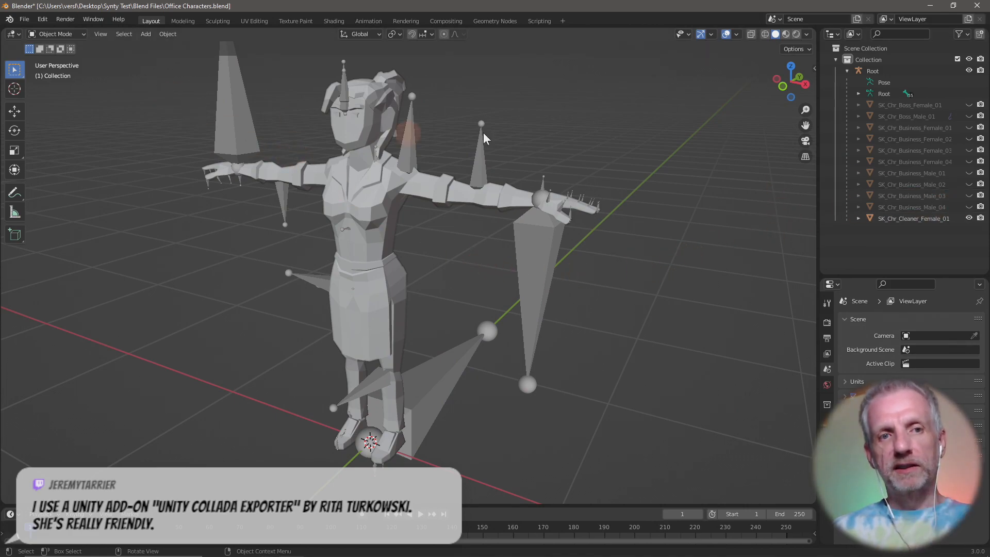
click(969, 218)
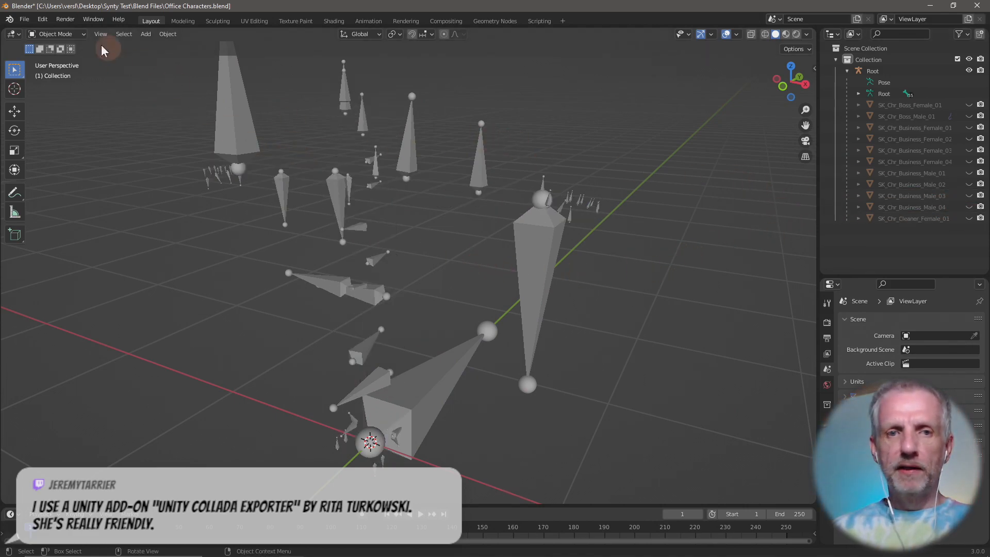
Step: Import the SK_Chr_Cleaner_Male_01.fbx character from the same source folder
click(24, 20)
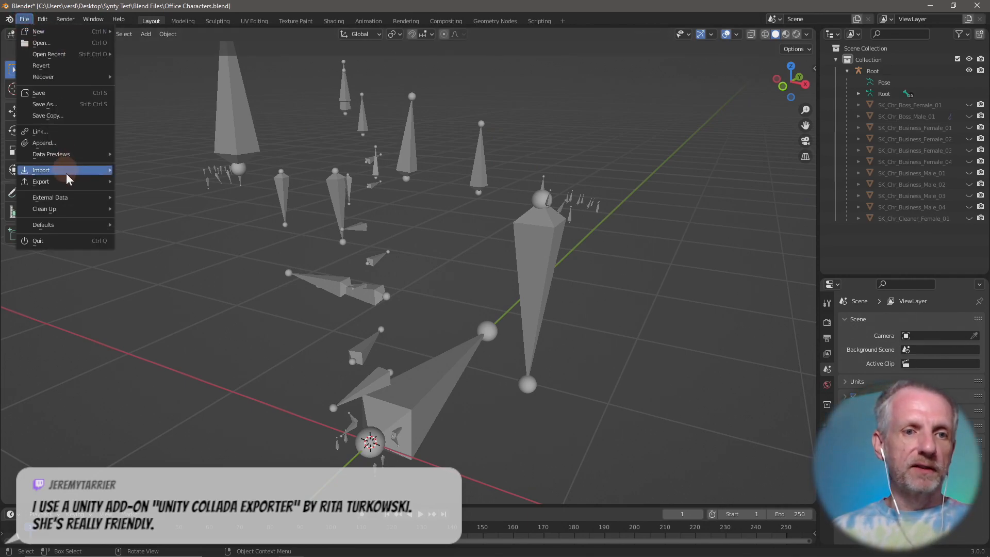
mouse_move(66, 171)
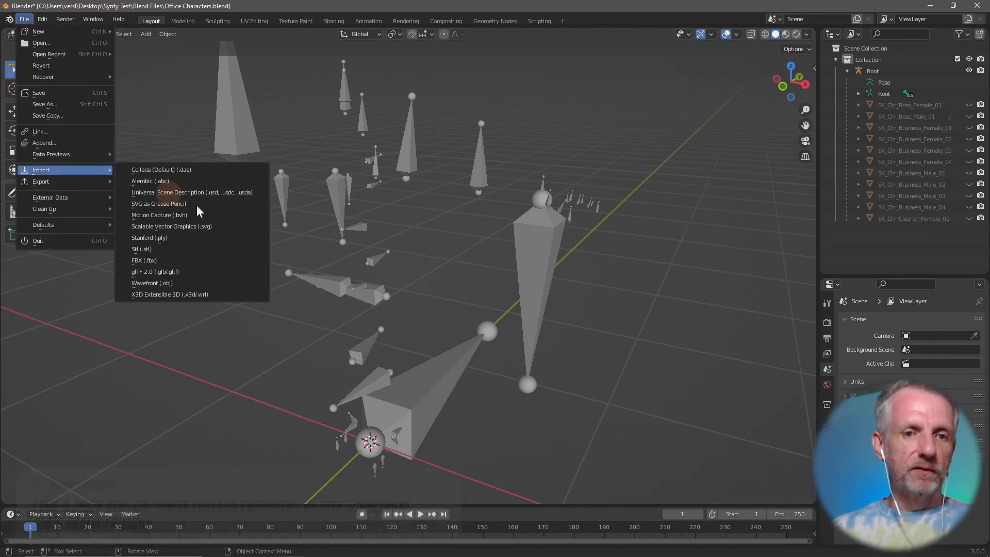
click(207, 260)
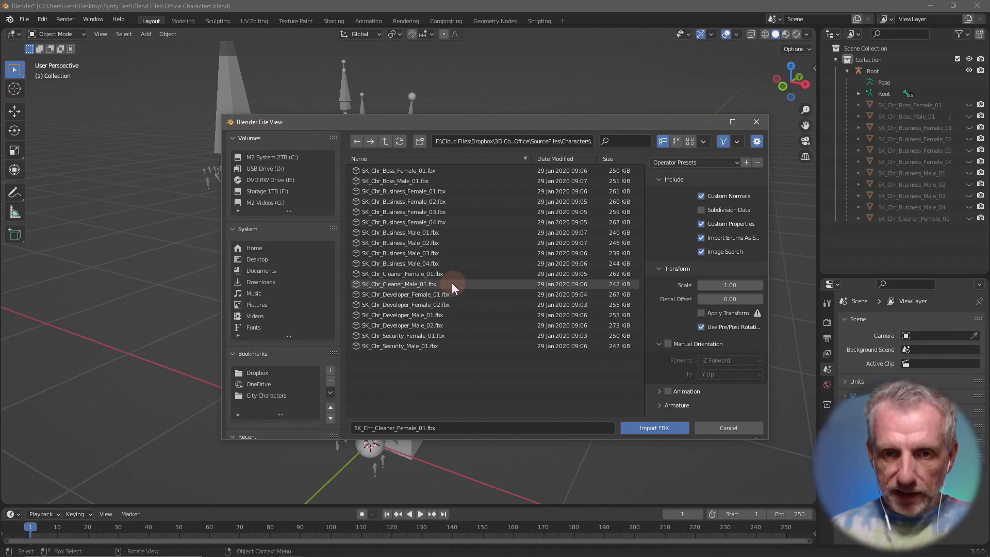
double_click(437, 284)
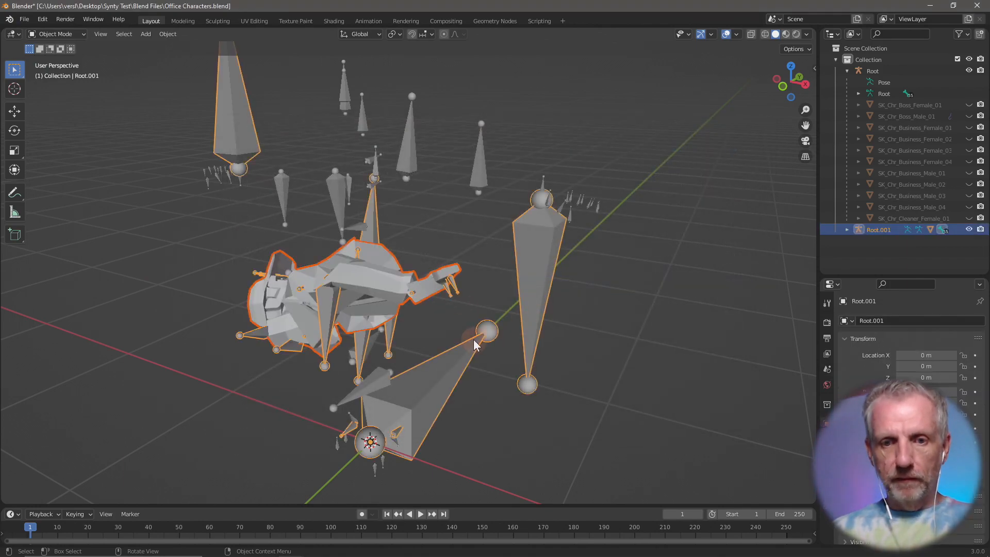
Step: Reset the Root.001 armature of SK_Chr_Cleaner_Male_01 by clearing all its pose transforms, and return to Object Mode
click(254, 333)
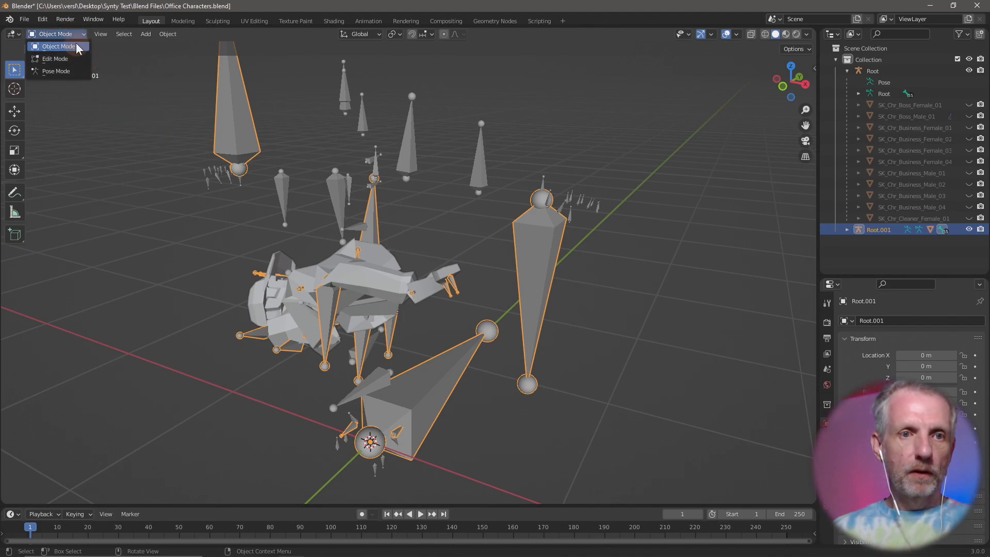
click(78, 71)
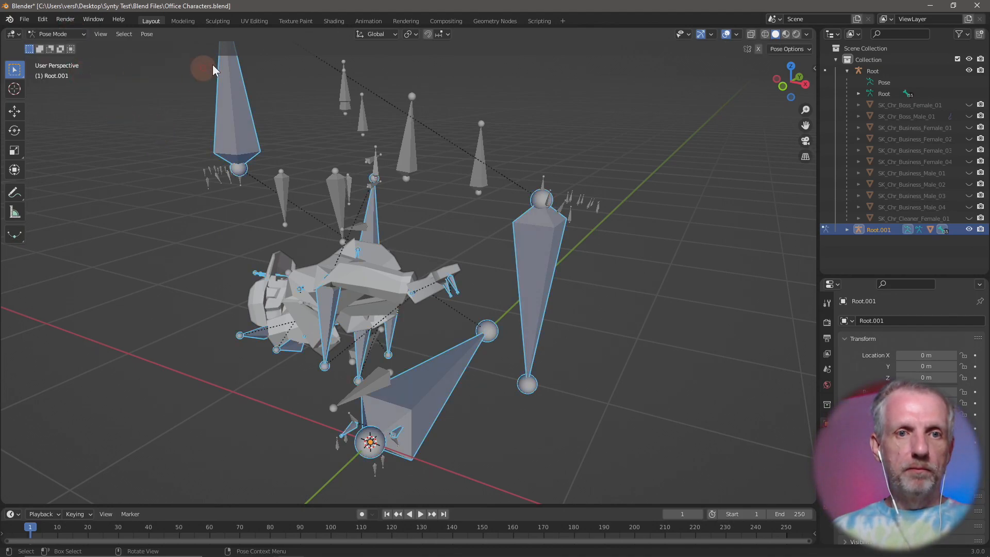
click(148, 34)
mouse_move(222, 58)
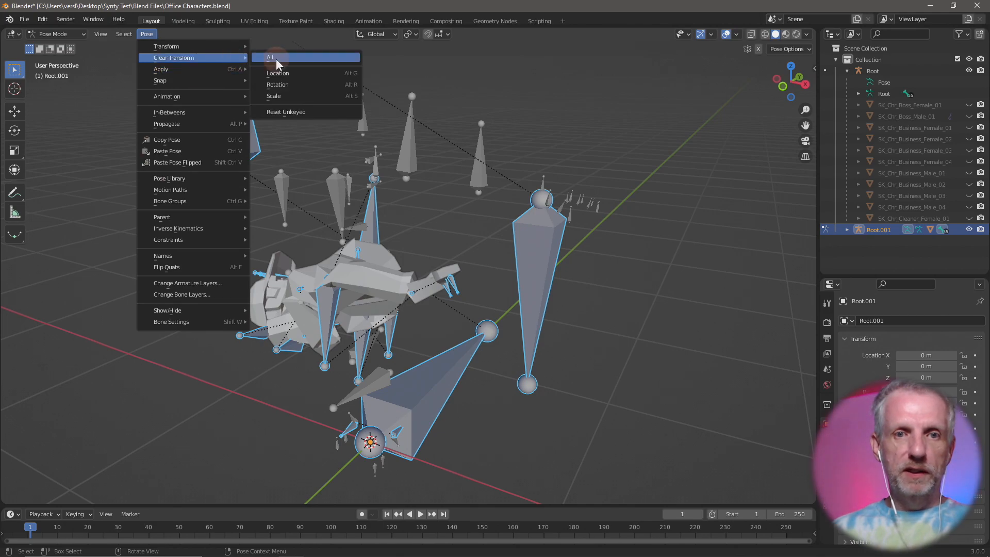
click(277, 58)
click(69, 33)
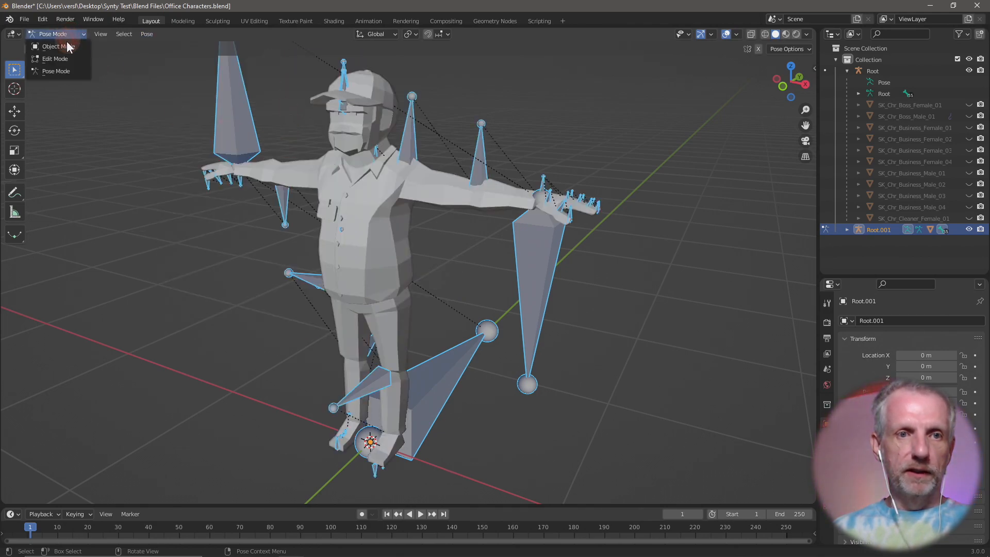
click(69, 47)
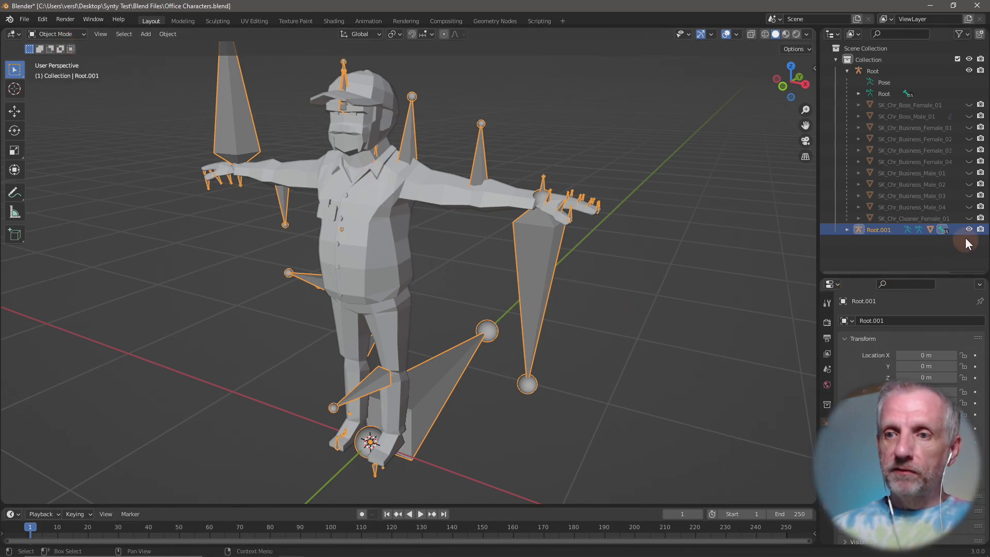
Step: Hide Root.001 and parent the SK_Chr_Cleaner_Male_01 mesh to the original Root armature with the same armature deform option as before
click(569, 304)
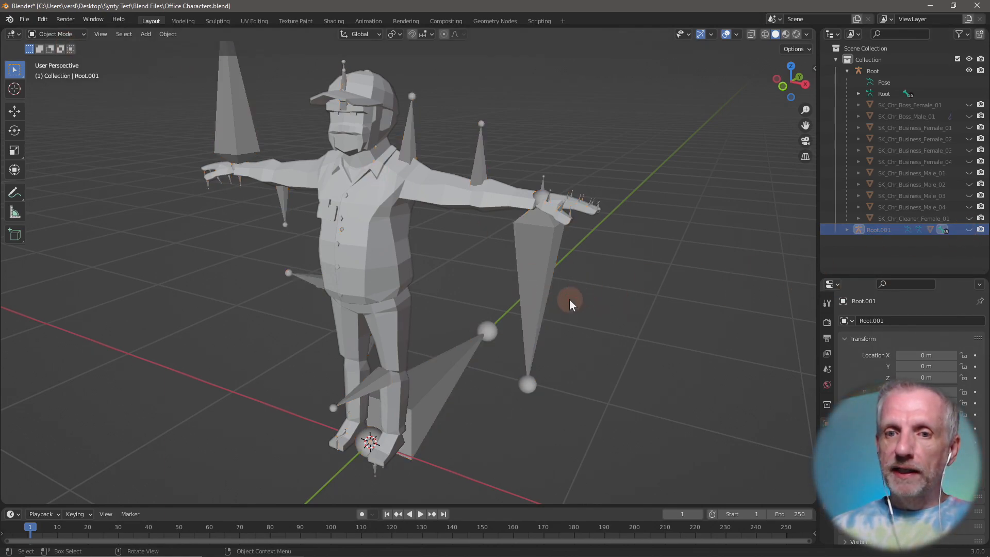
click(346, 227)
shift+click(537, 263)
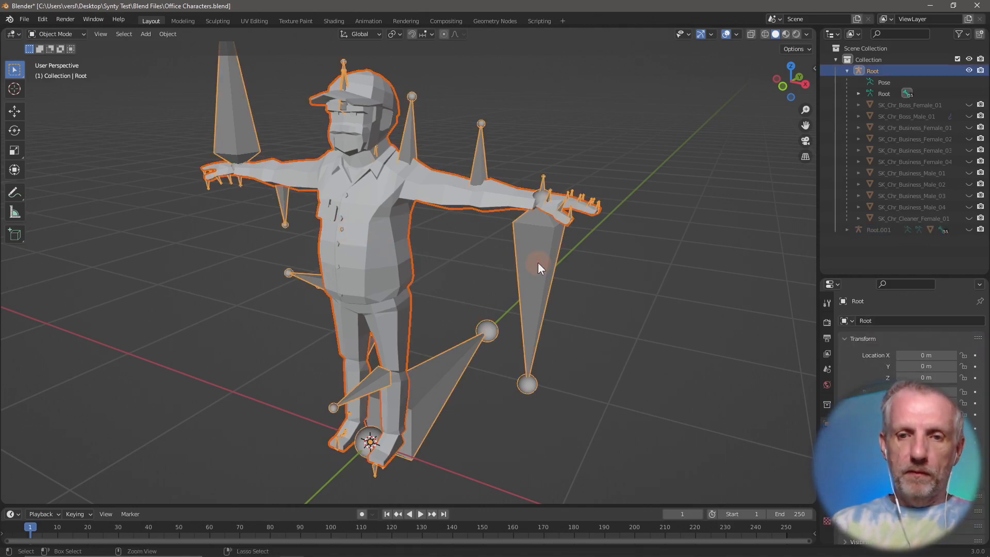
key(ctrl+p)
click(537, 262)
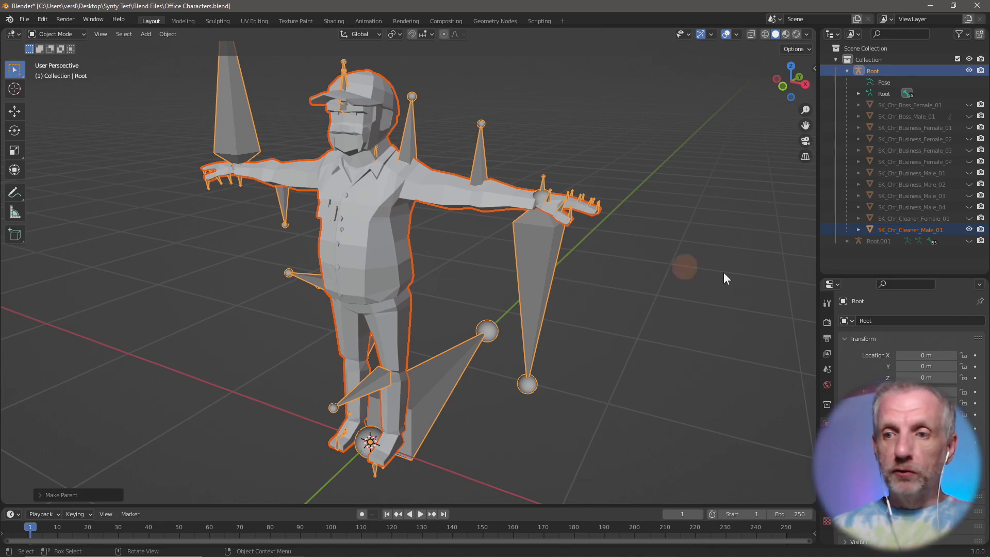
Step: Delete the leftover Root.001 armature of SK_Chr_Cleaner_Male_01 and hide the character's mesh
click(883, 242)
key(x)
click(633, 272)
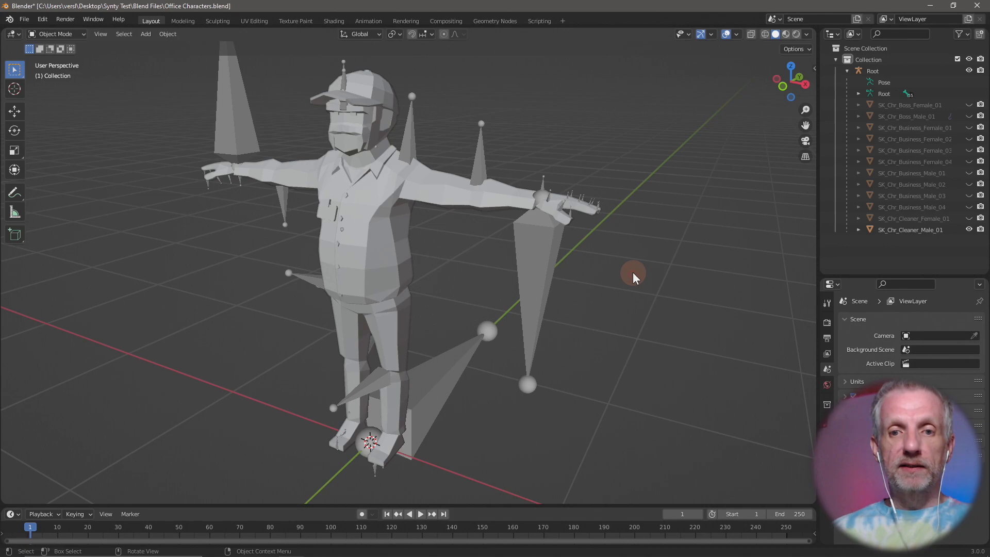
click(969, 230)
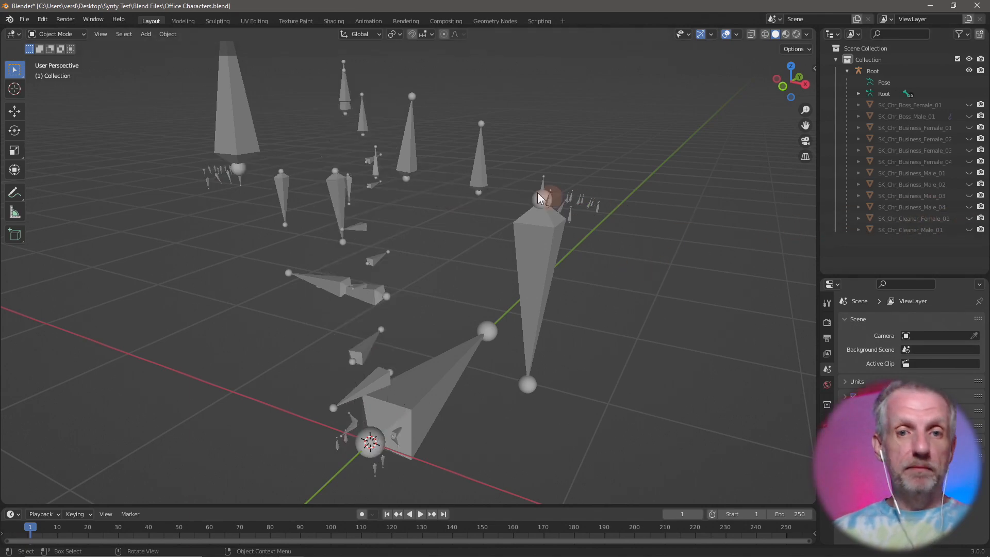
Step: Import the SK_Chr_Developer_Female_01.fbx character from the same source folder
click(24, 19)
mouse_move(86, 170)
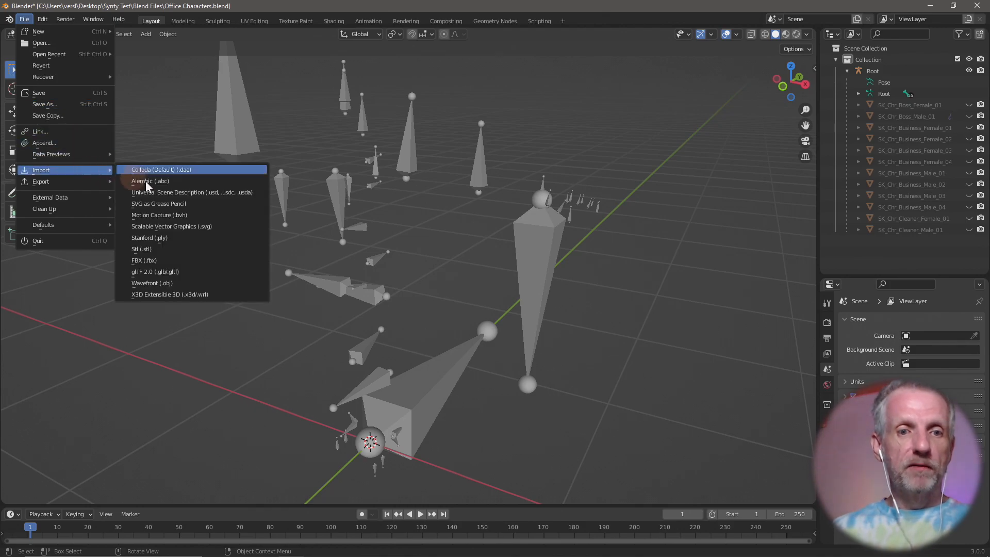
click(188, 260)
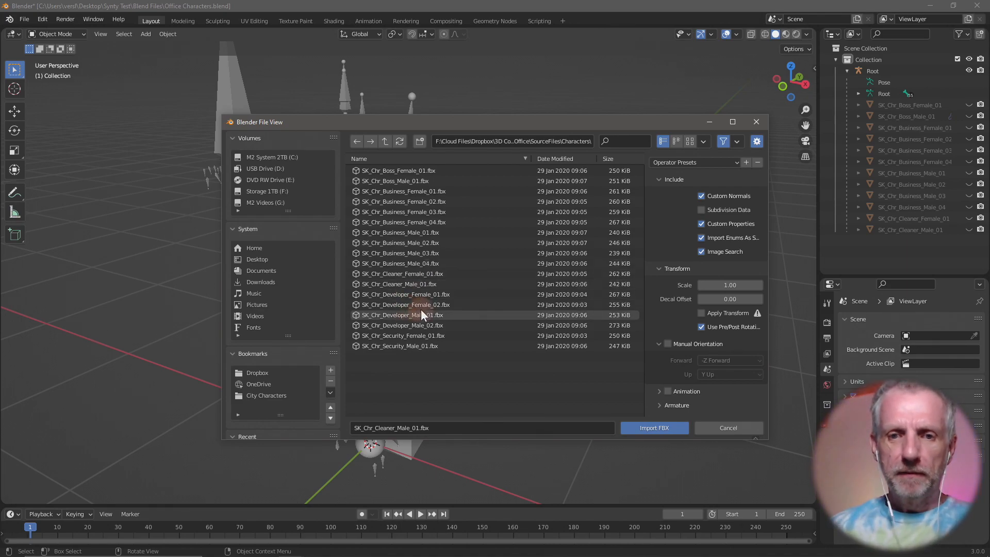
click(452, 295)
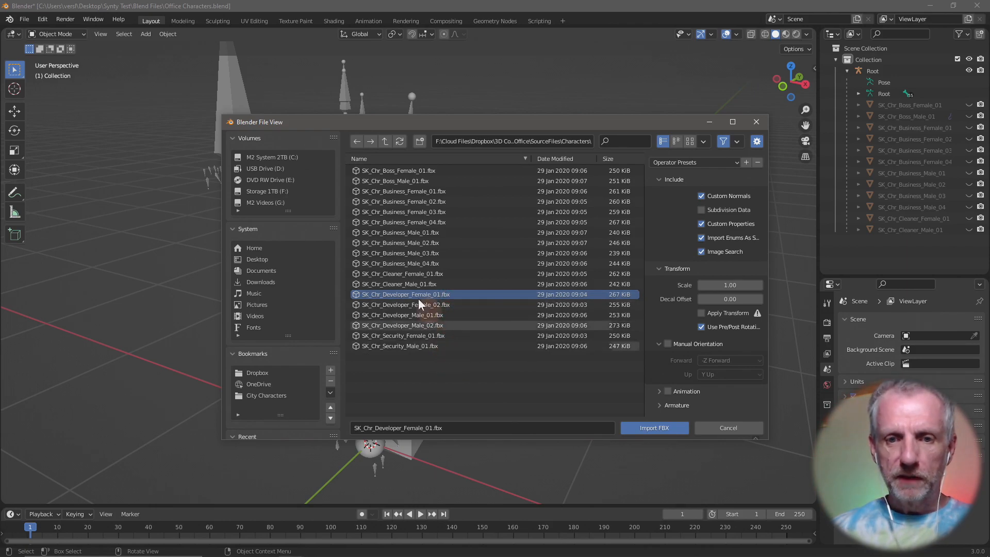
click(679, 427)
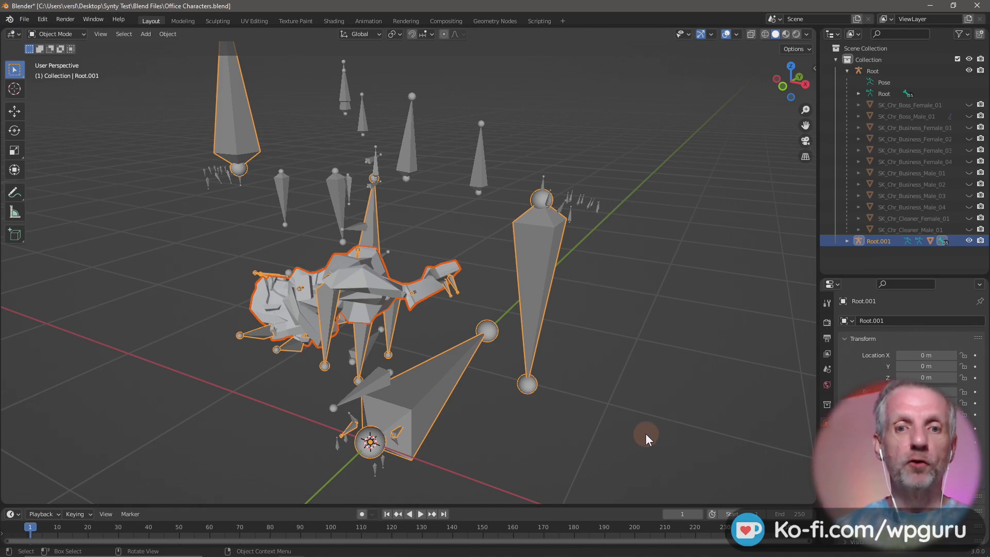
Step: Clear all pose transforms on the Root.001 armature of SK_Chr_Developer_Female_01 and return to Object Mode
click(265, 332)
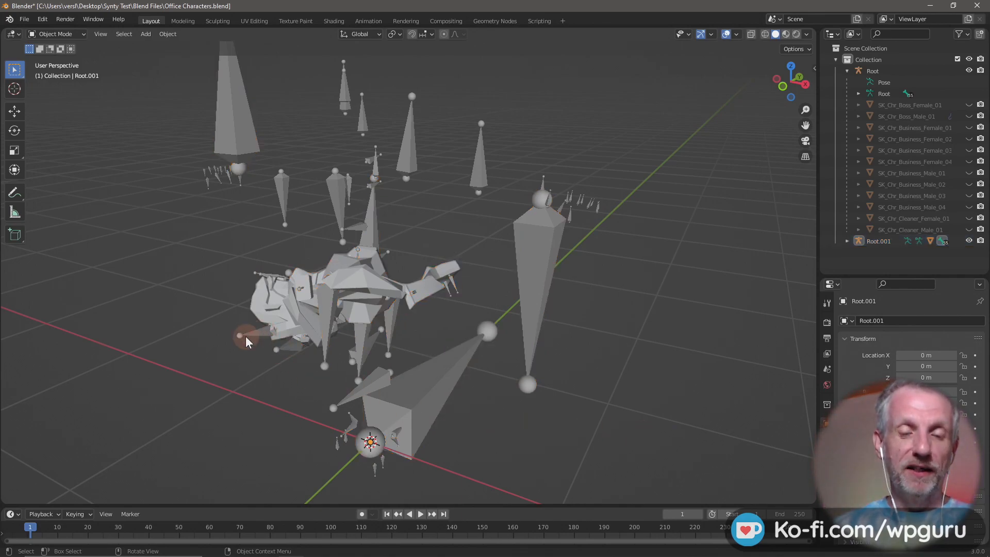
click(263, 333)
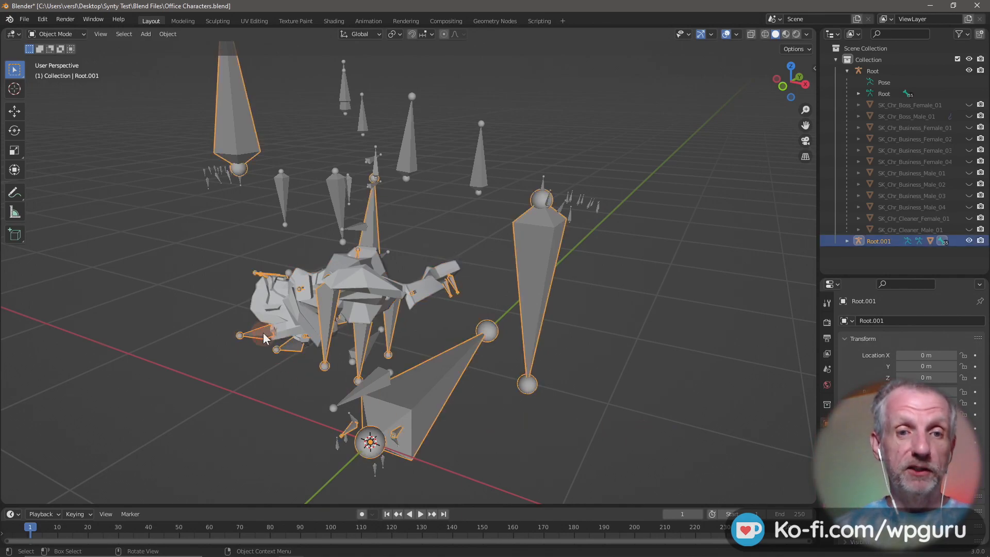
click(70, 35)
click(72, 71)
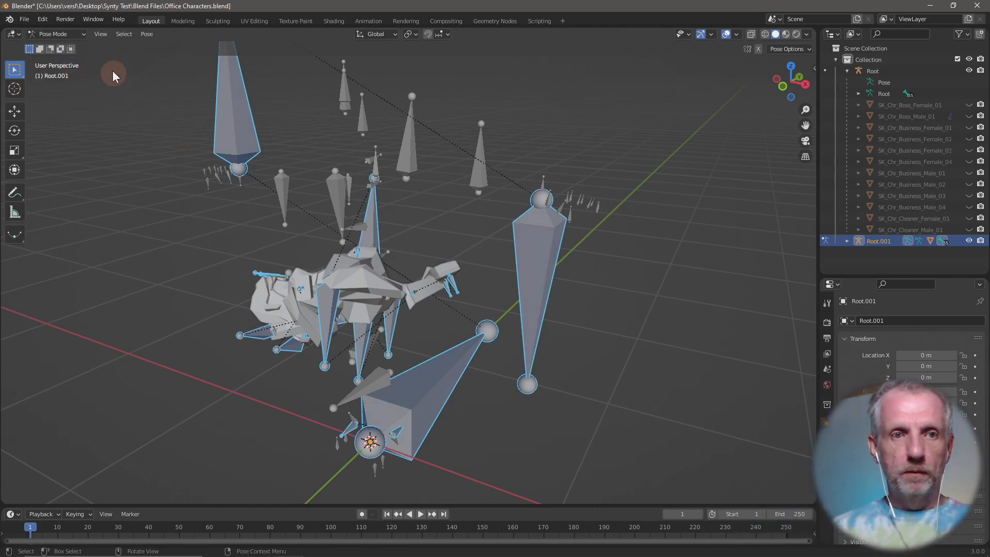
click(142, 35)
mouse_move(162, 55)
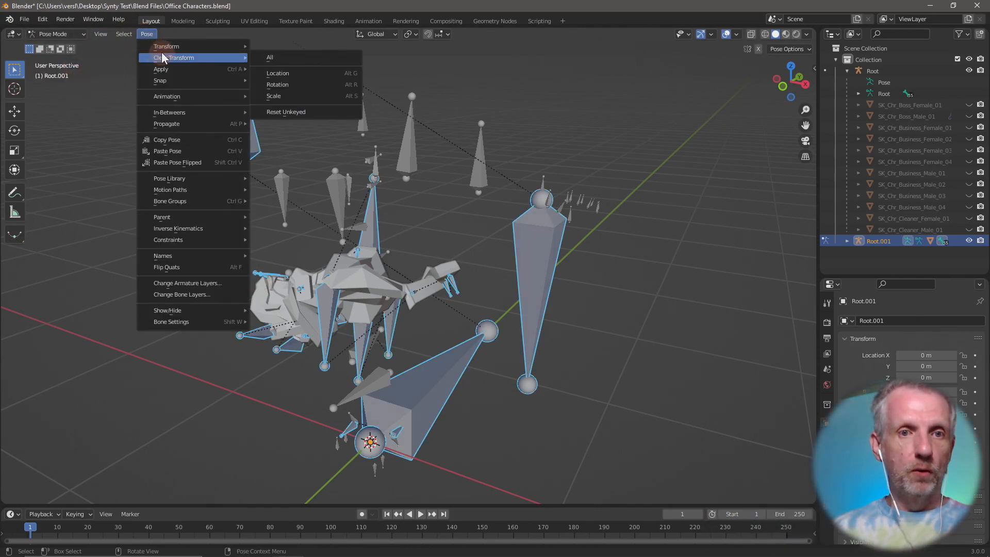
click(273, 58)
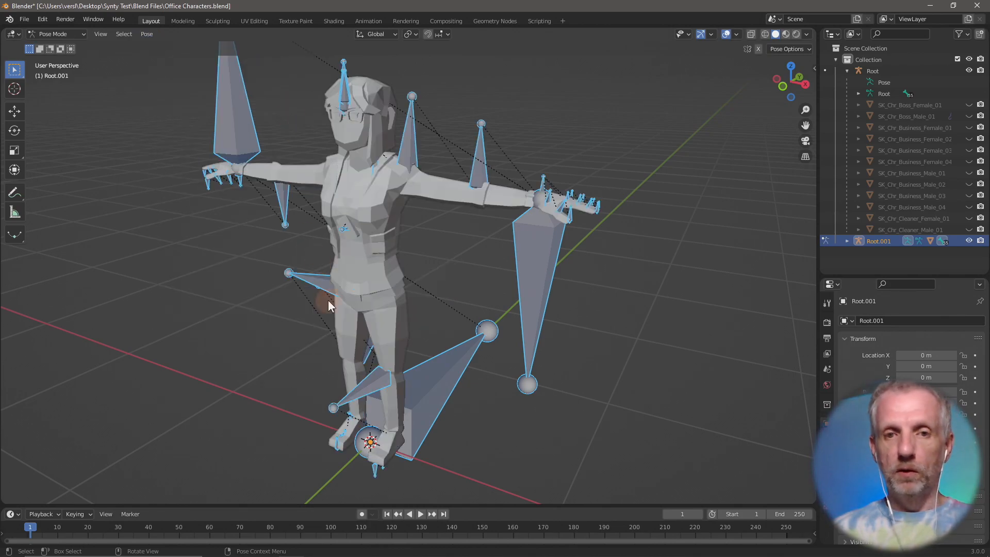
click(56, 34)
click(58, 46)
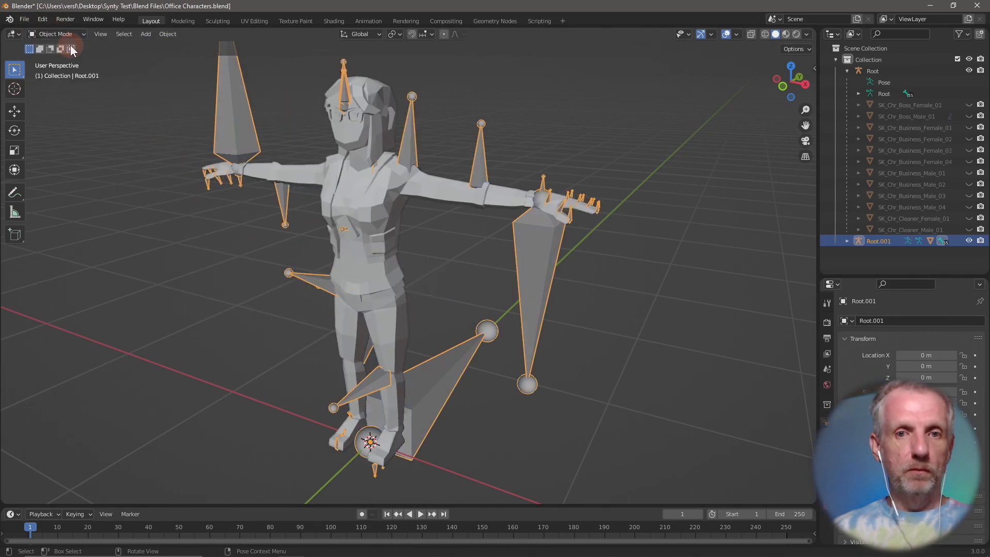
Step: Hide Root.001 and parent the SK_Chr_Developer_Female_01 mesh to the original Root armature with the same armature deform option as before
click(370, 204)
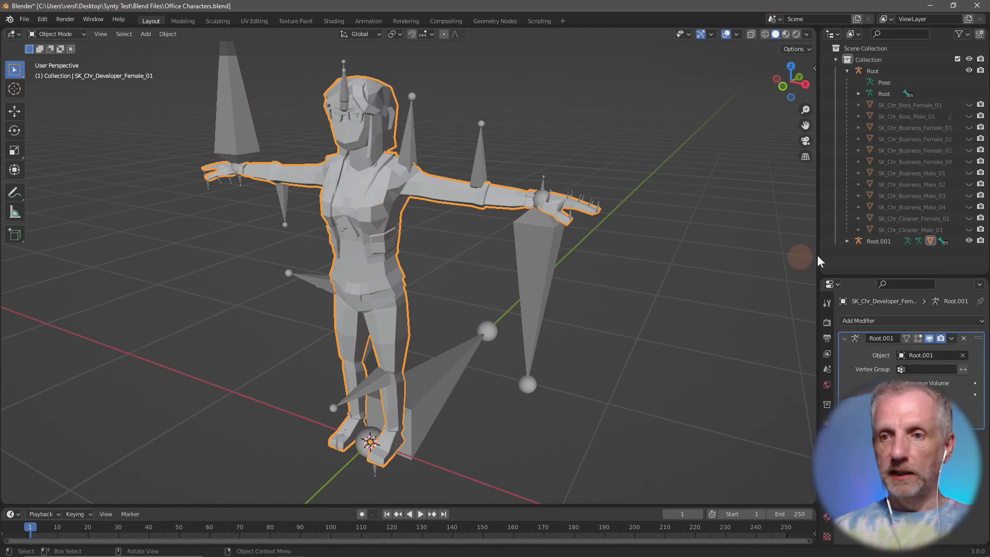
shift+click(536, 261)
key(ctrl+p)
click(536, 261)
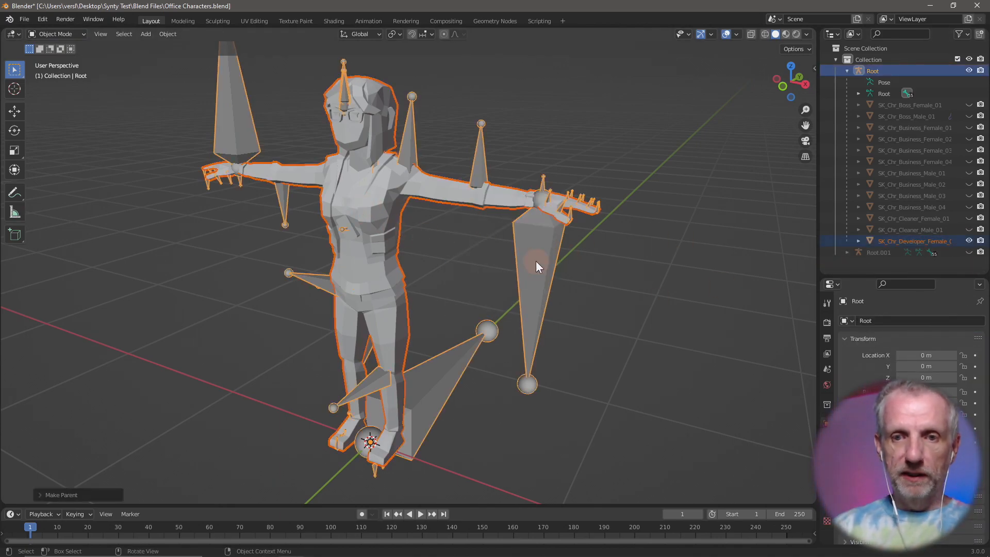
Step: Hide the SK_Chr_Developer_Female_01 mesh and delete its leftover Root.001 armature after unhiding it
click(968, 241)
click(897, 252)
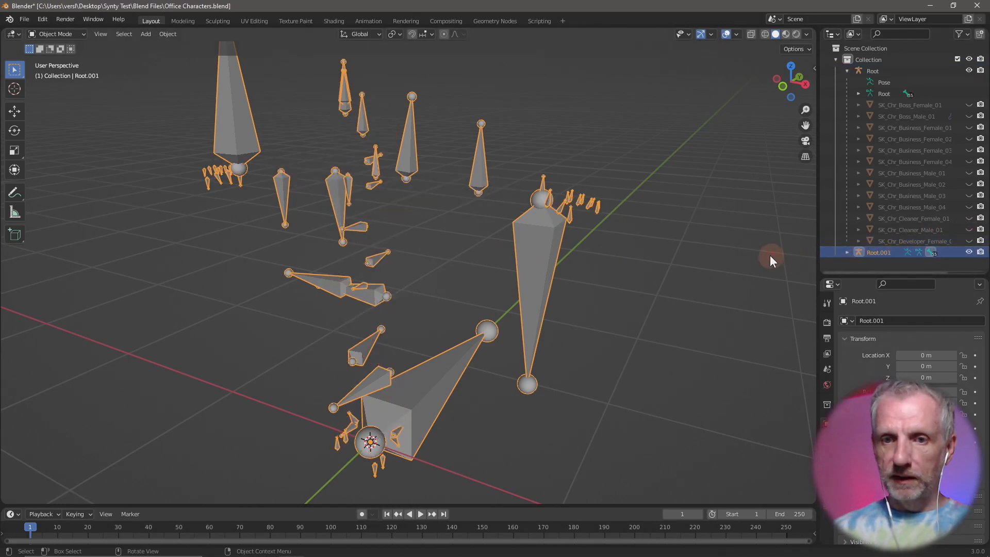
key(x)
click(768, 255)
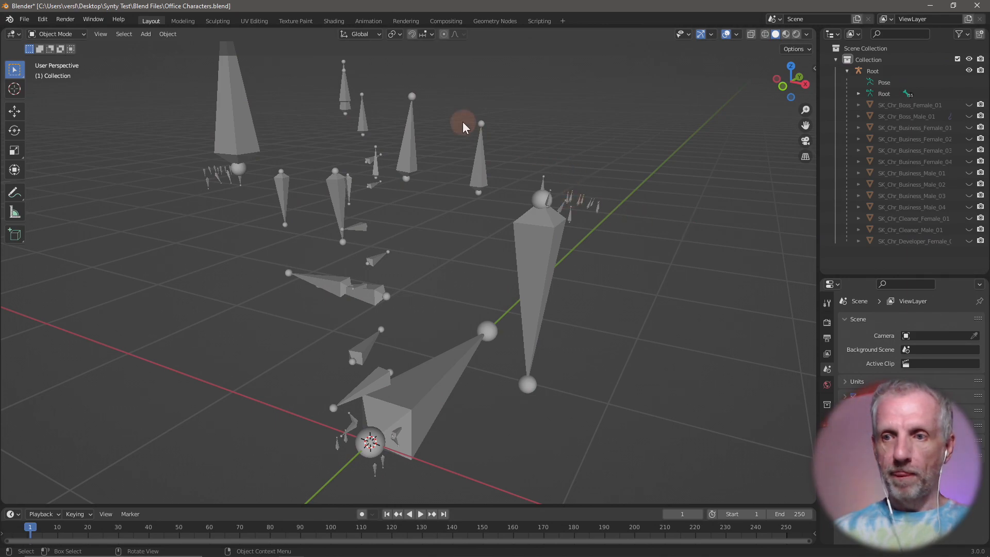
click(24, 19)
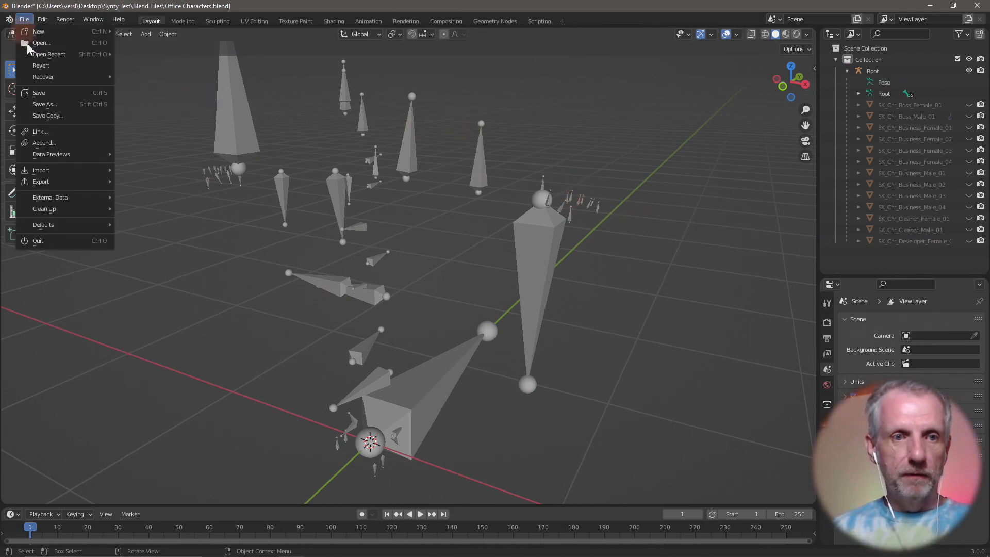
mouse_move(66, 166)
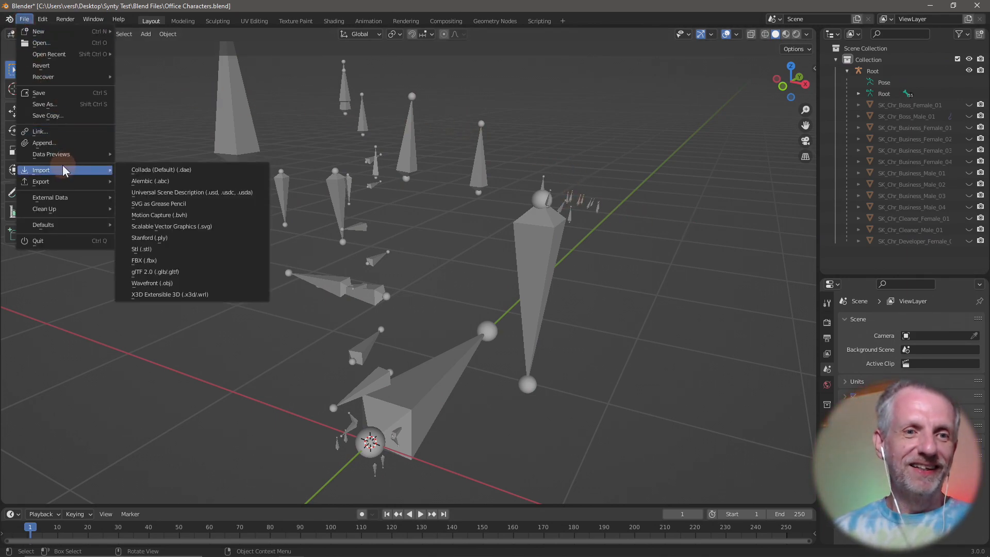
click(177, 285)
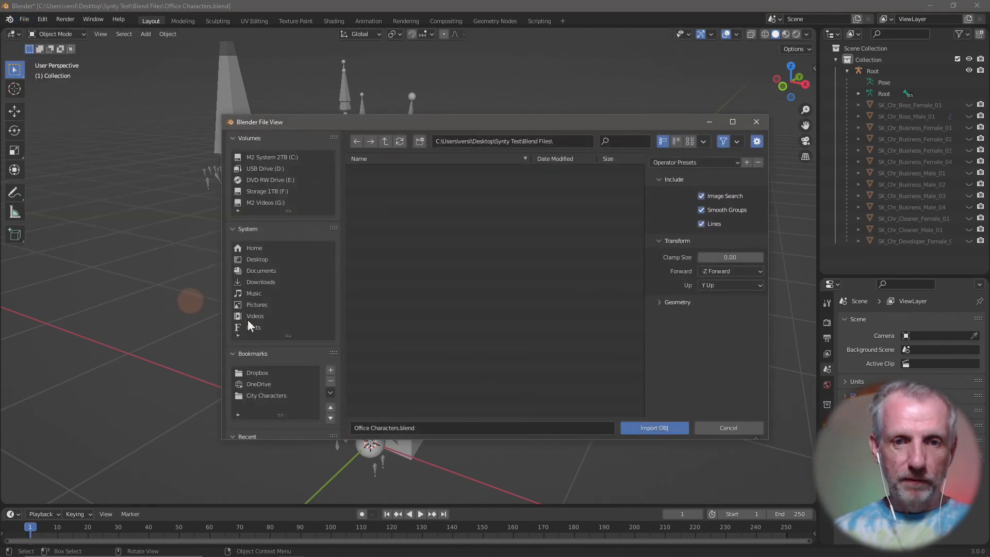
click(739, 427)
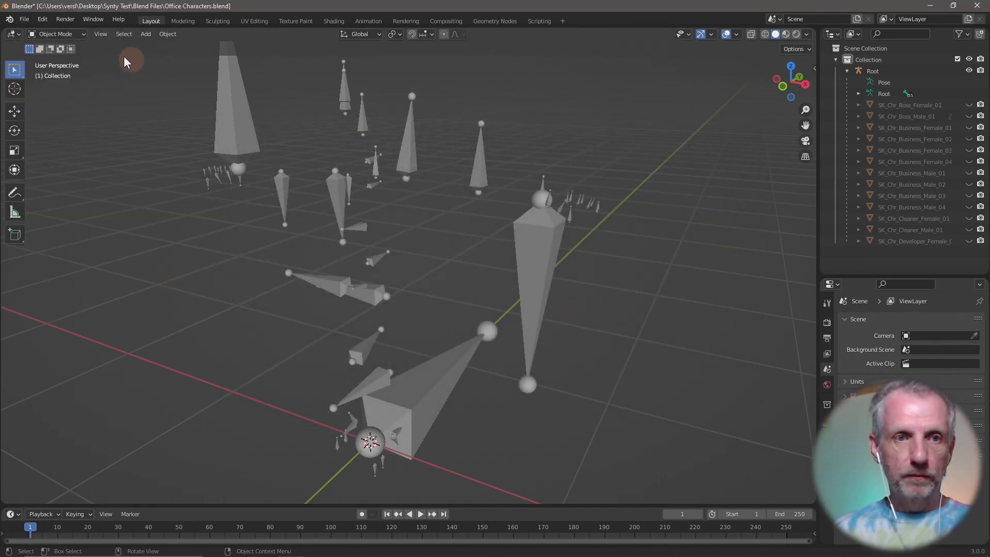
Step: Import the SK_Chr_Developer_Female_02.fbx character from the same source folder
click(24, 20)
mouse_move(85, 172)
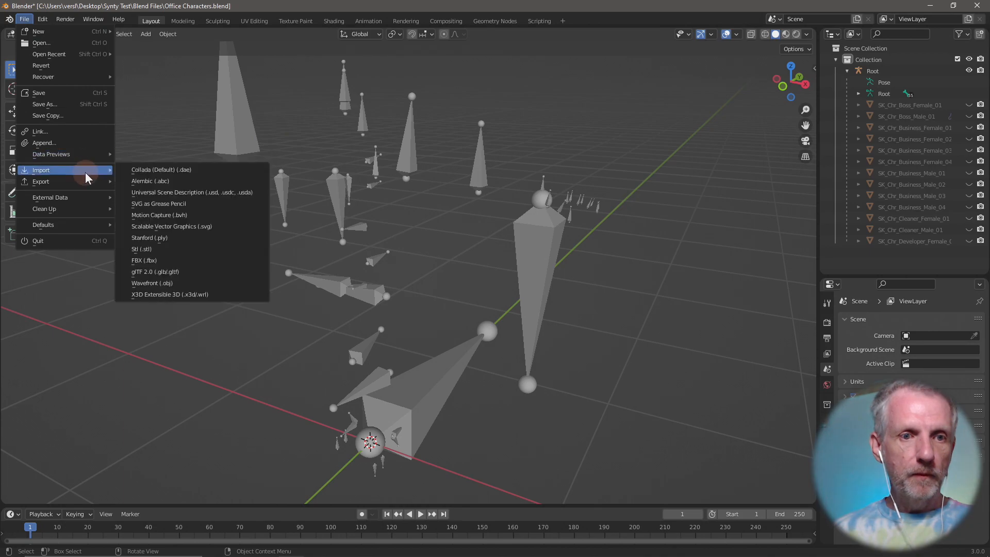
click(187, 263)
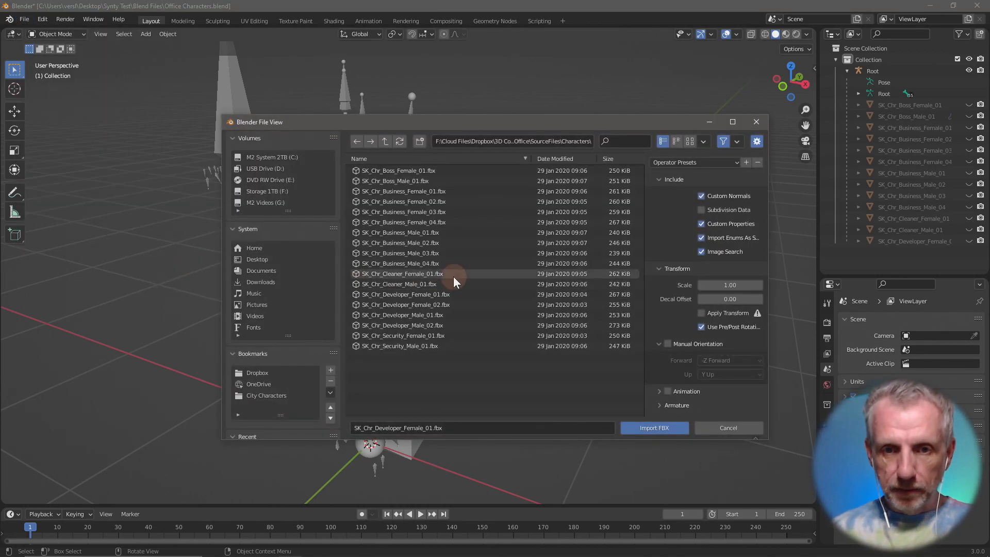
click(449, 304)
click(654, 428)
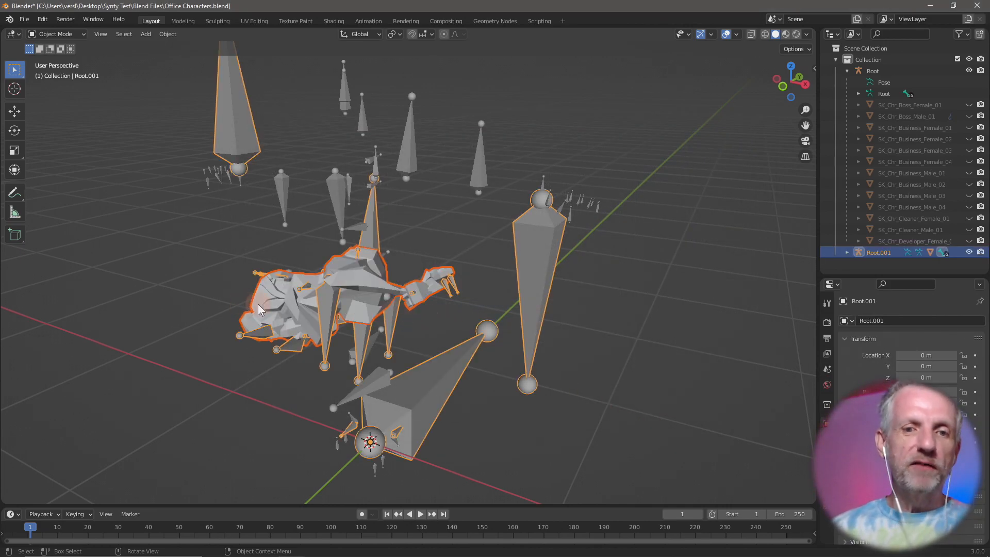
Step: Clear all pose transforms on the Root.001 armature of SK_Chr_Developer_Female_02 and return to Object Mode
click(256, 335)
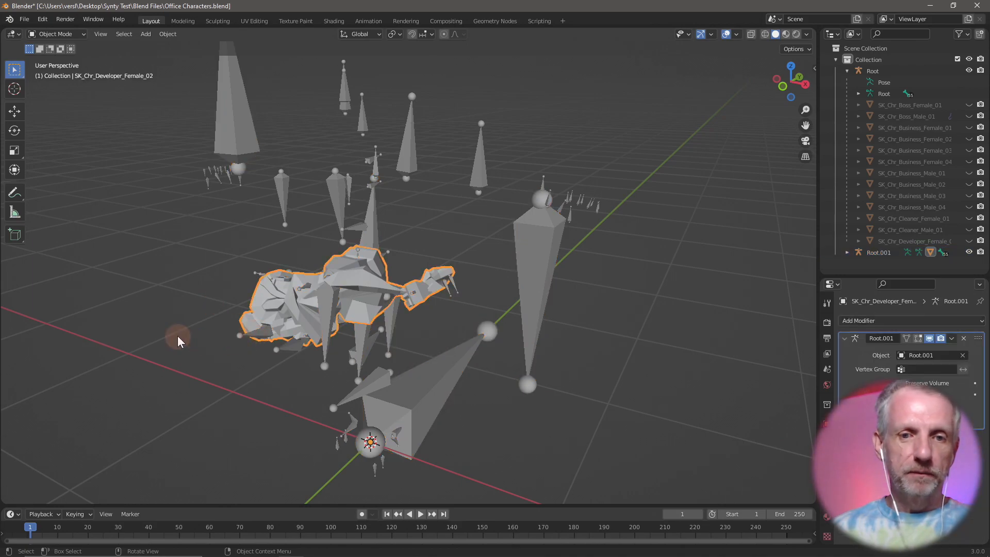
click(330, 313)
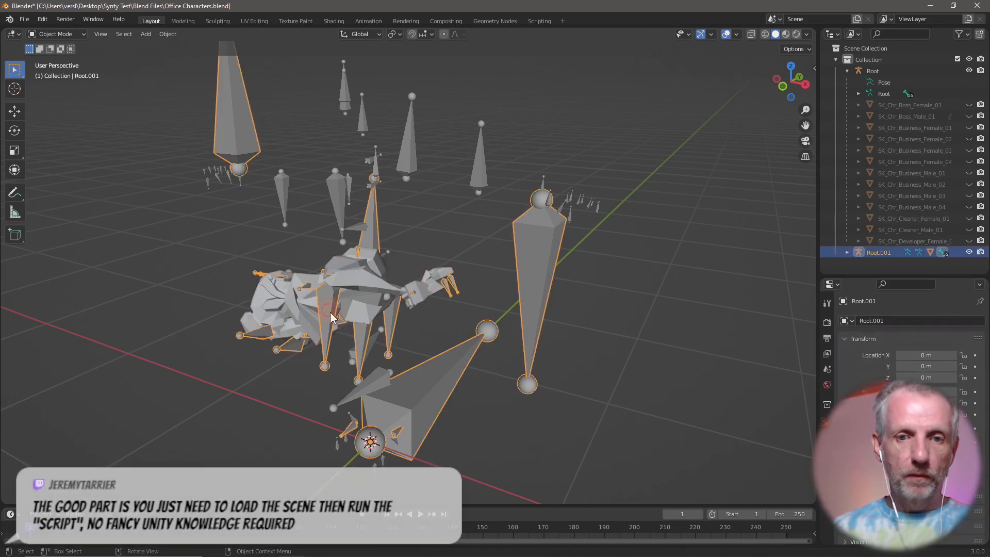
click(82, 35)
click(88, 71)
click(146, 35)
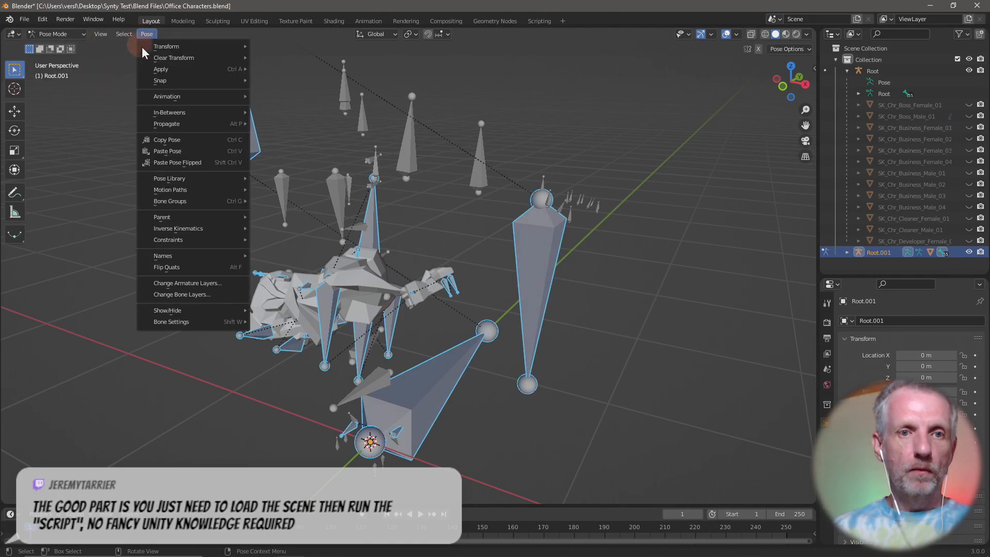
mouse_move(177, 56)
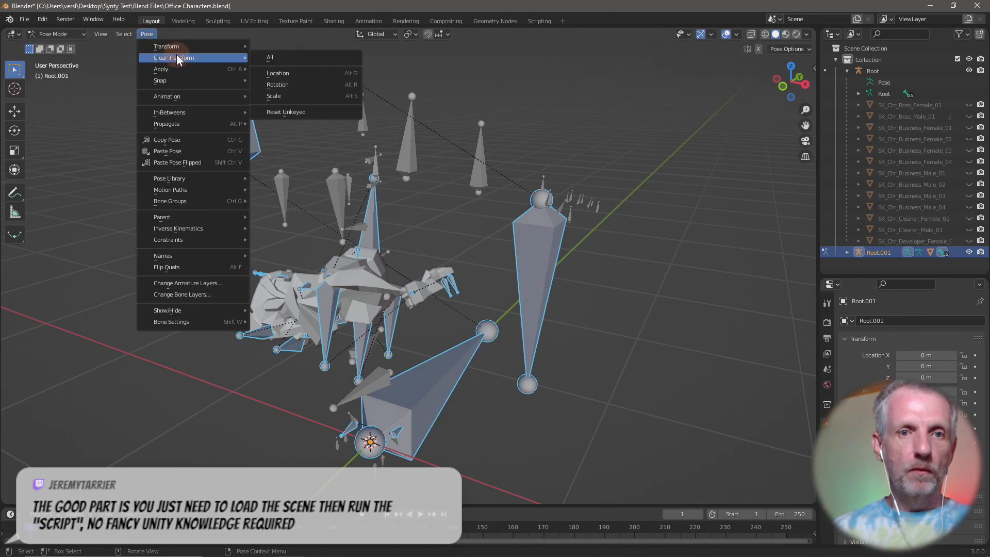
click(63, 32)
click(60, 43)
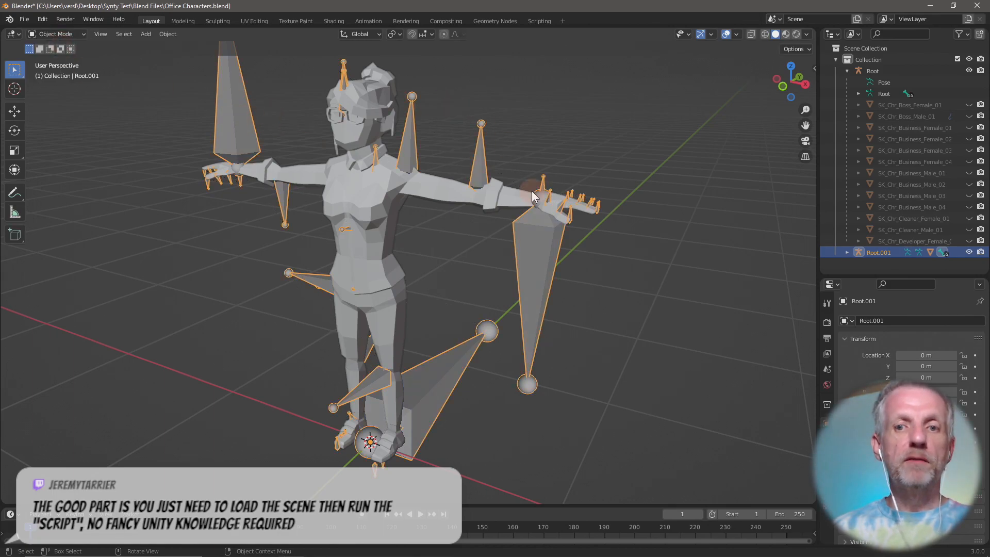
Step: Hide Root.001 and parent the SK_Chr_Developer_Female_02 mesh to the original Root armature with the same armature deform option as before
click(968, 252)
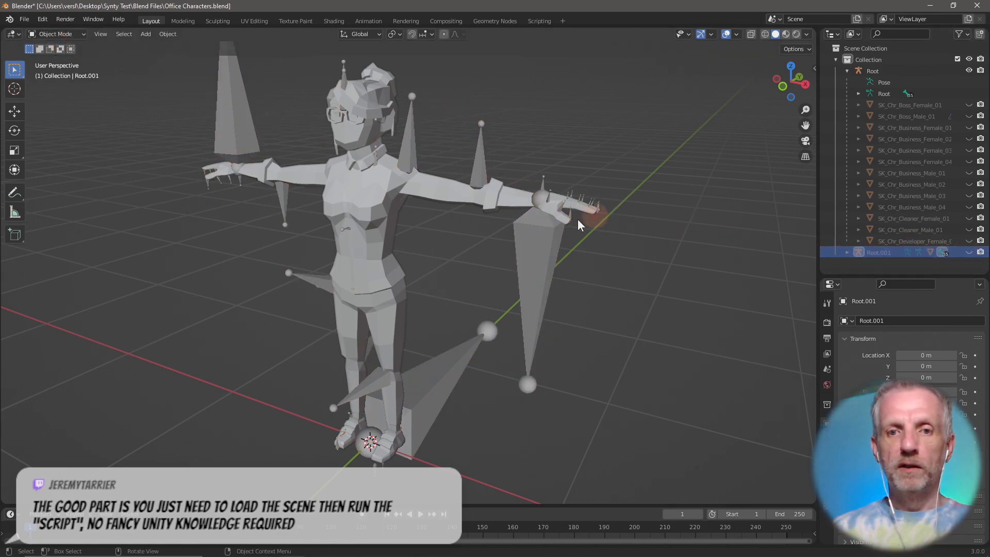
click(376, 253)
shift+click(519, 248)
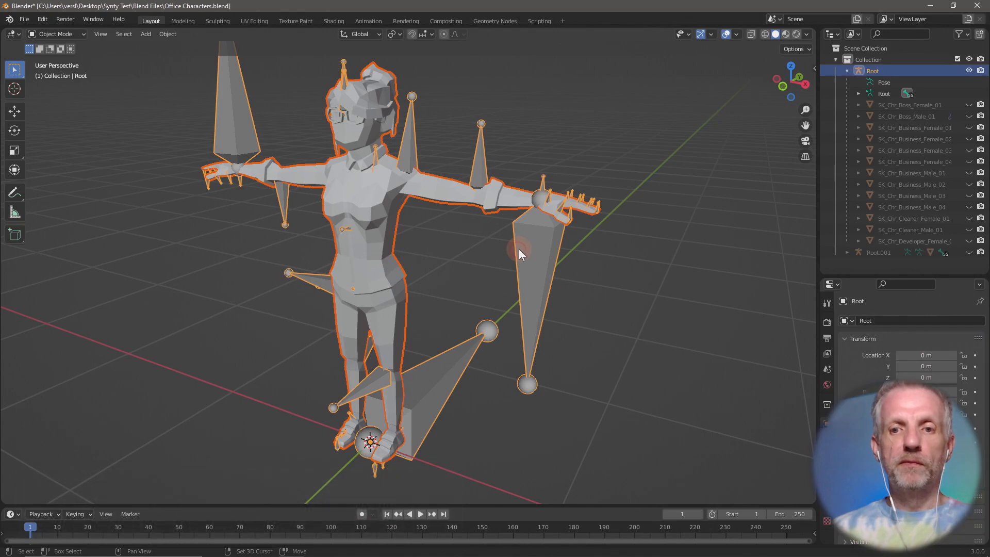
key(ctrl+p)
click(519, 248)
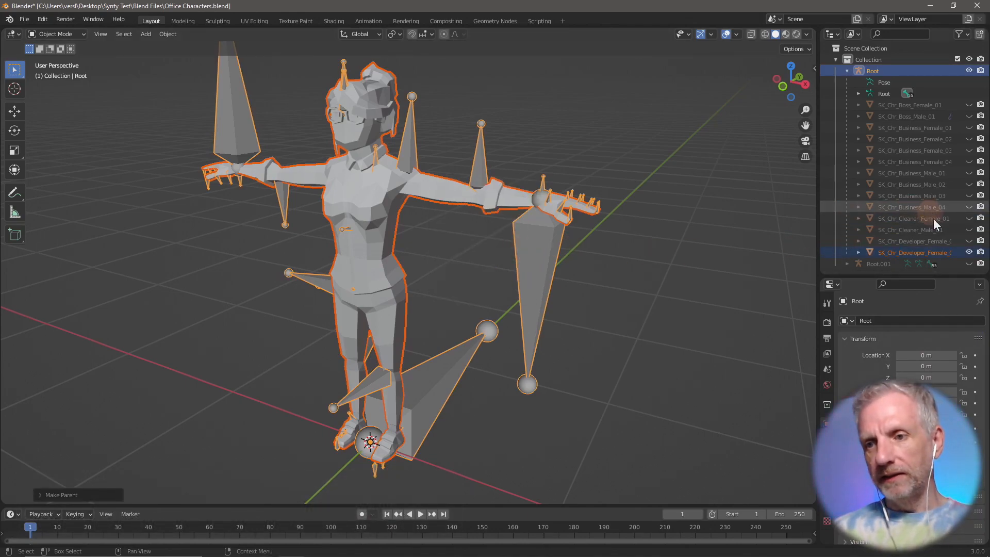
Step: Hide the SK_Chr_Developer_Female_02 mesh and delete its leftover Root.001 armature after unhiding it
click(967, 252)
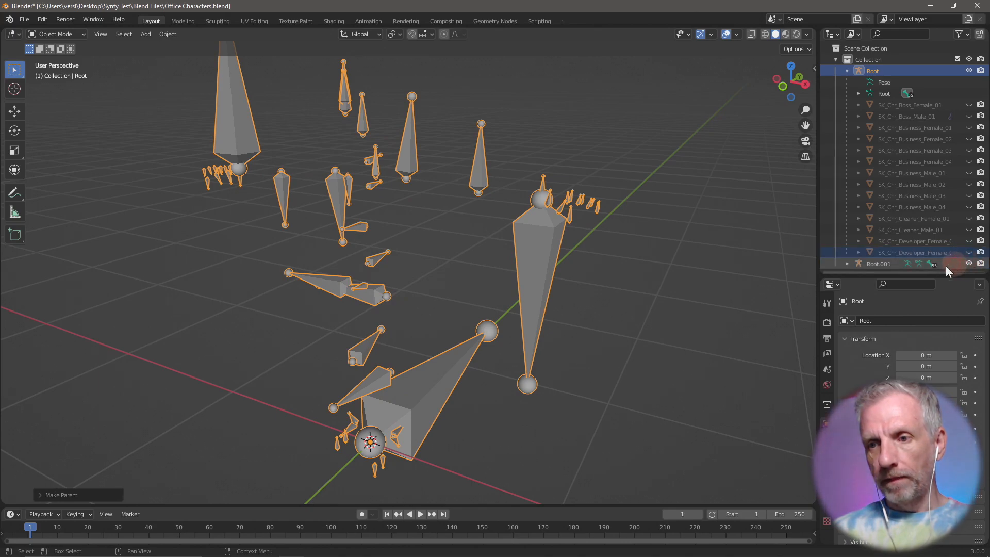
click(895, 264)
key(x)
click(735, 251)
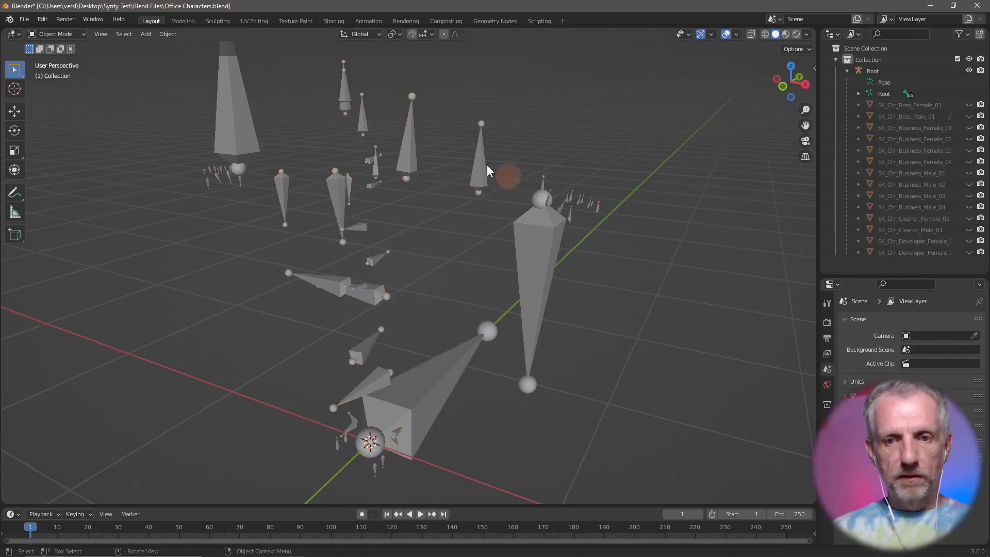
Step: Import the SK_Chr_Developer_Male_01.fbx character from the same source folder
click(24, 19)
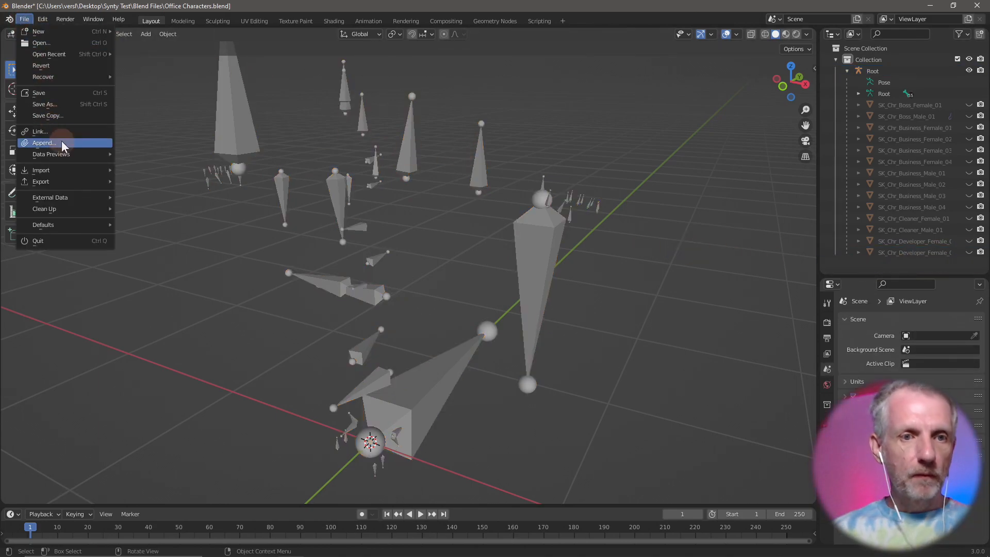
mouse_move(68, 168)
click(160, 262)
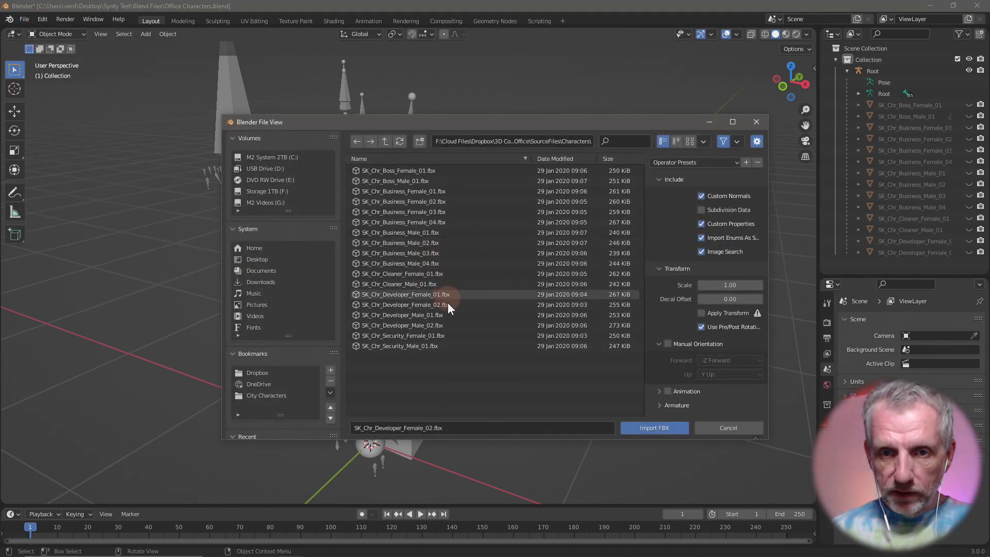
double_click(435, 314)
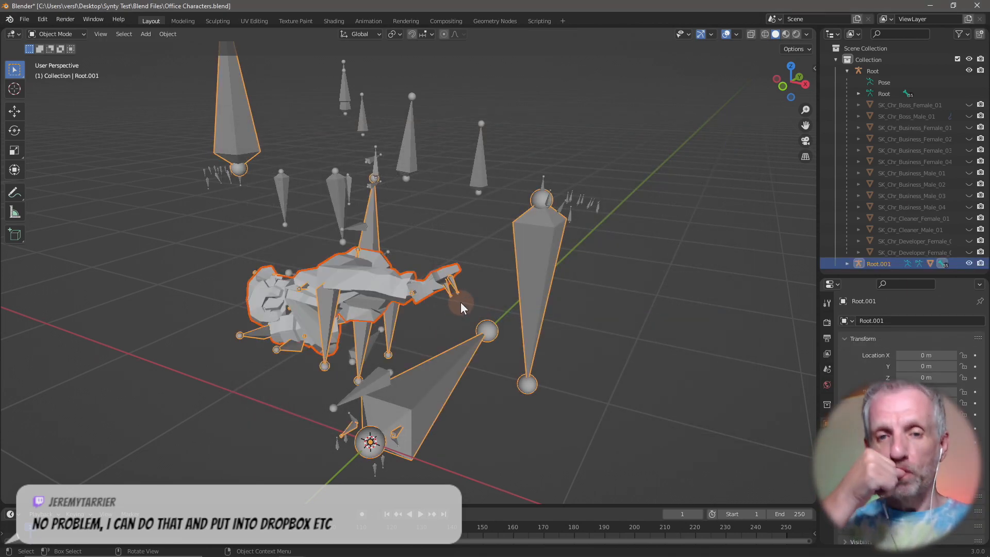
Step: Clear all pose transforms on the Root.001 armature of SK_Chr_Developer_Male_01 and return to Object Mode
click(263, 351)
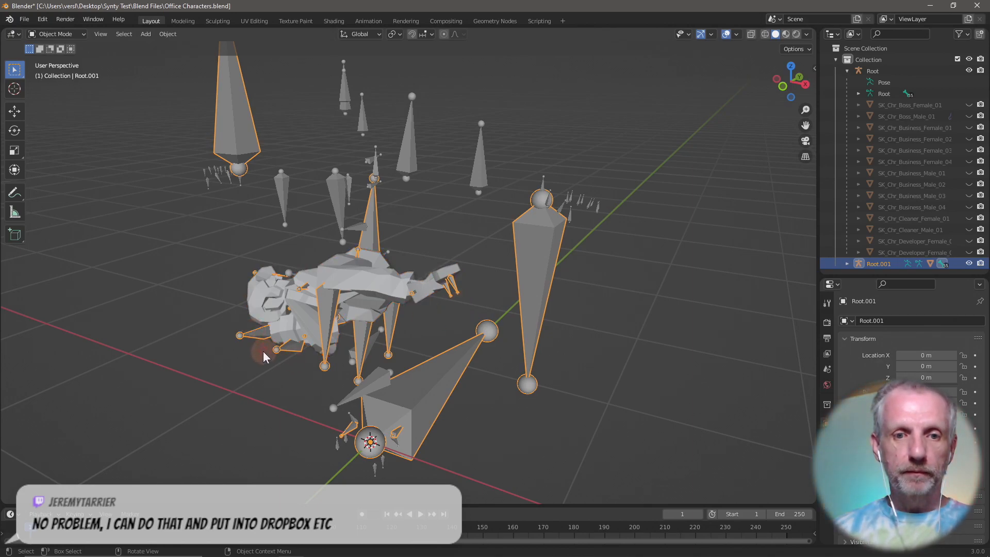
click(75, 33)
click(73, 72)
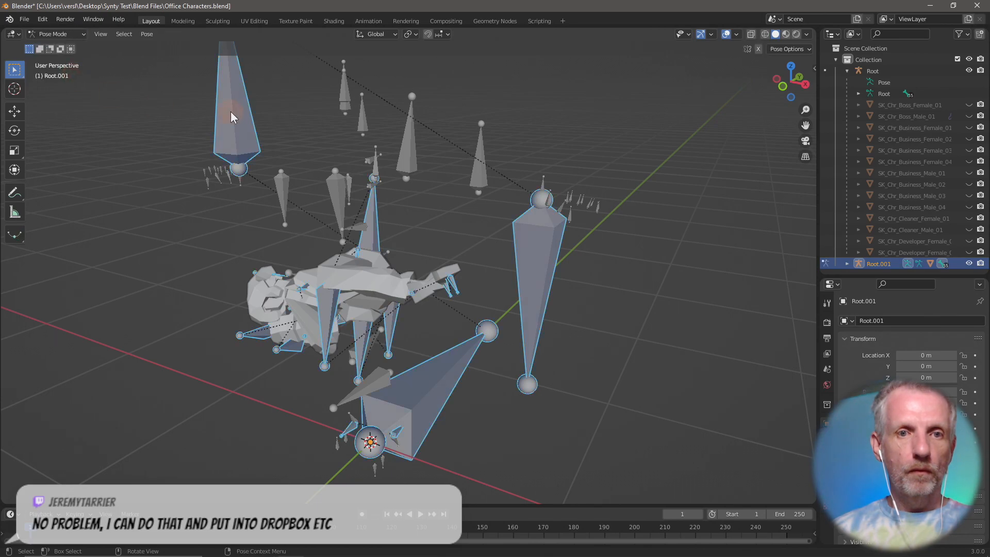
click(146, 34)
mouse_move(208, 57)
click(293, 59)
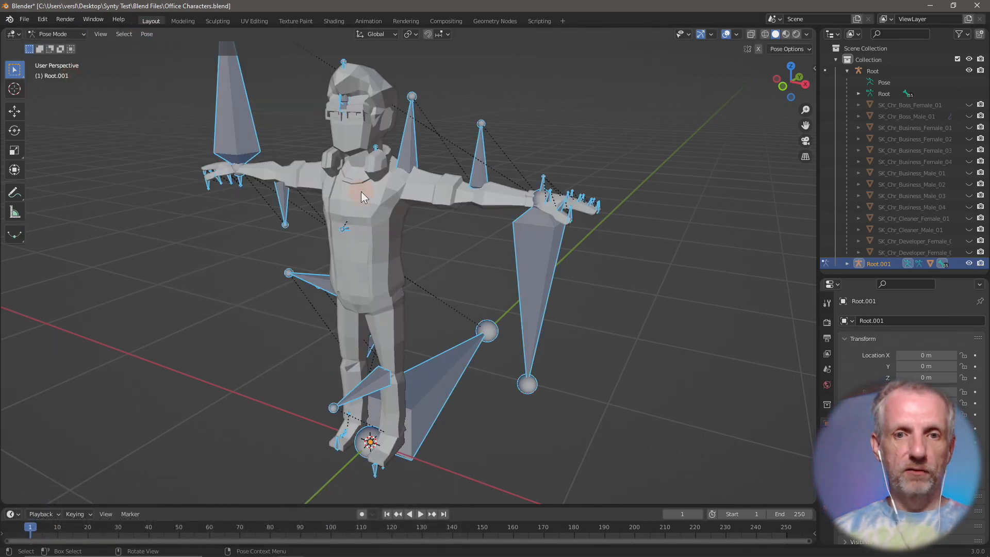
click(72, 36)
click(70, 45)
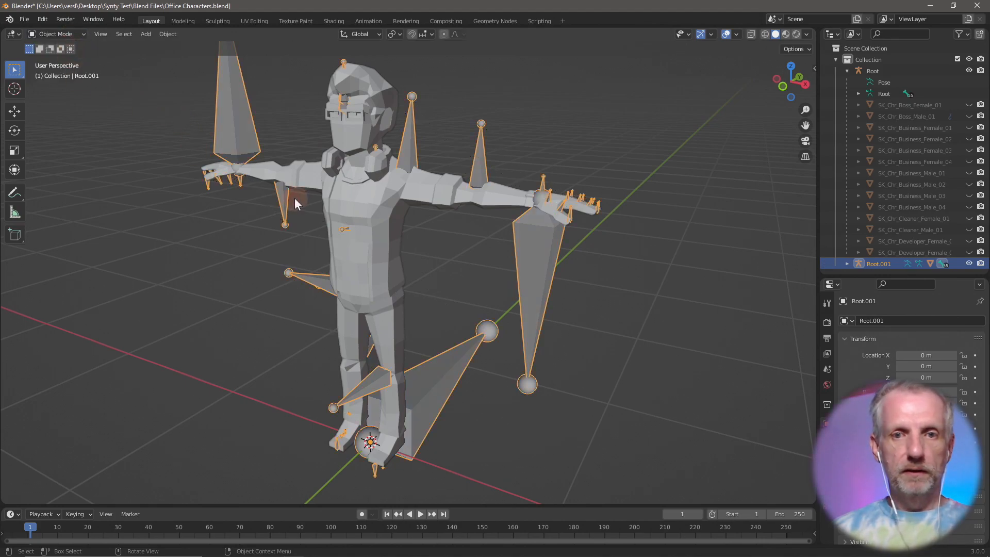
Step: Hide Root.001 and parent the SK_Chr_Developer_Male_01 mesh to the original Root armature with the same armature deform option as before
click(386, 242)
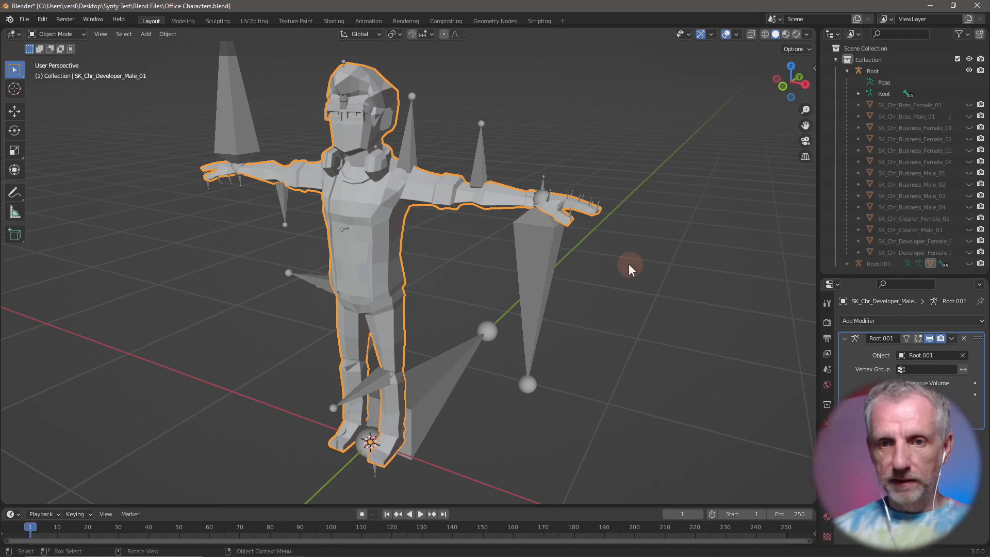
shift+click(542, 259)
key(ctrl+p)
click(541, 259)
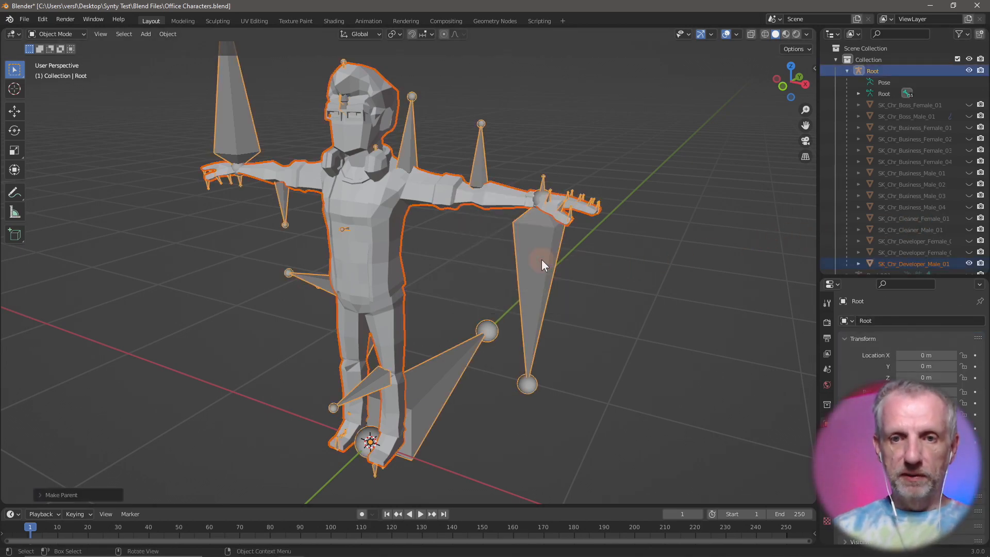
Step: Hide the SK_Chr_Developer_Male_01 mesh and delete its leftover Root.001 armature after unhiding it
scroll(913, 202, down, 1)
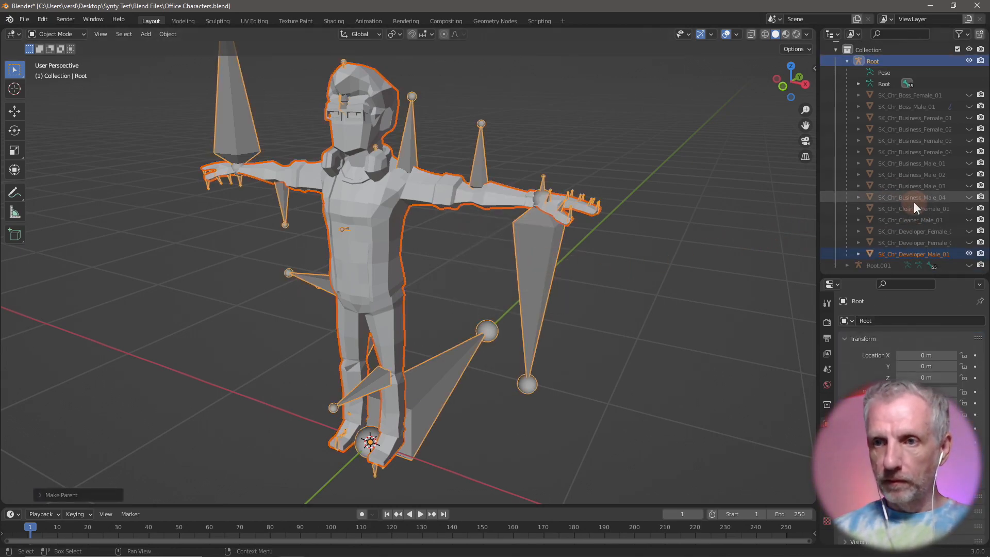
click(968, 253)
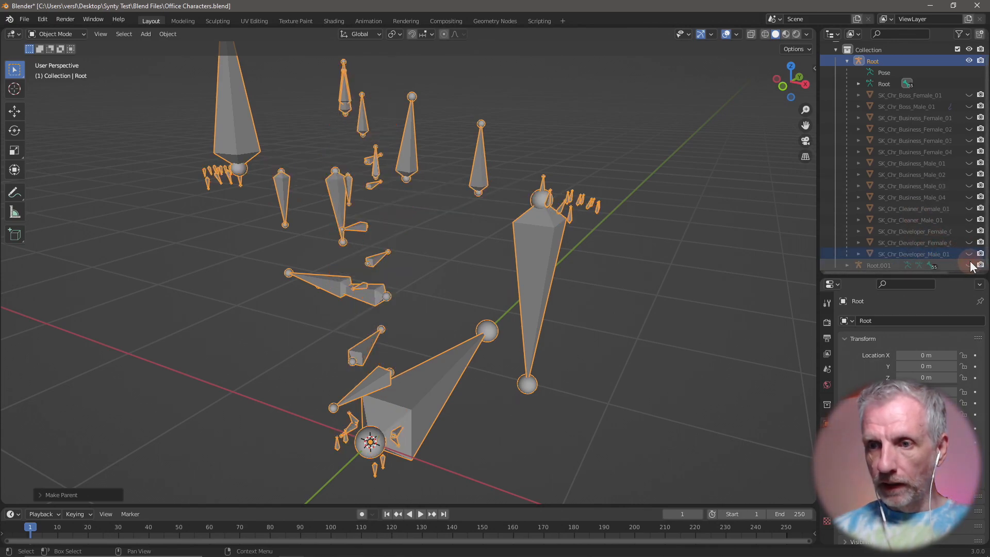
key(alt+a)
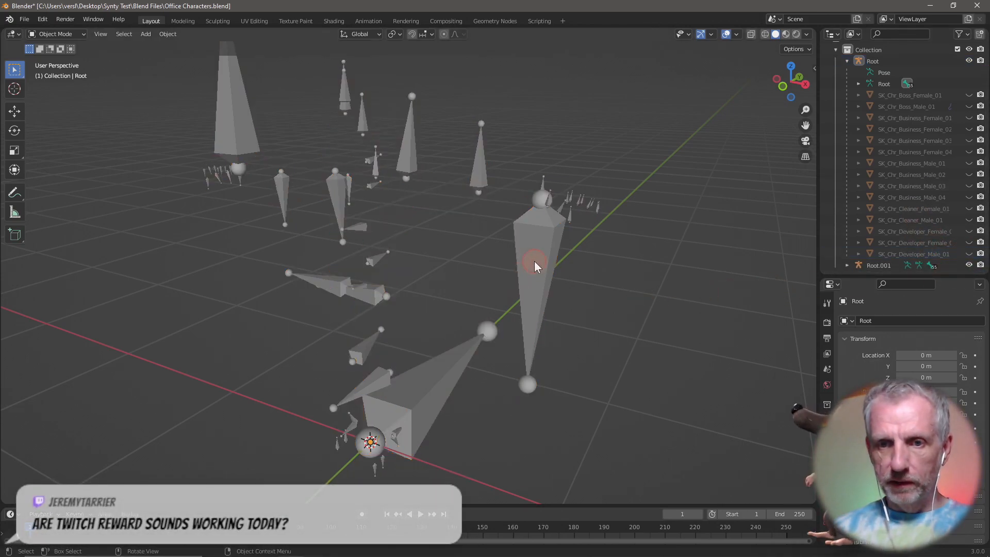
click(534, 261)
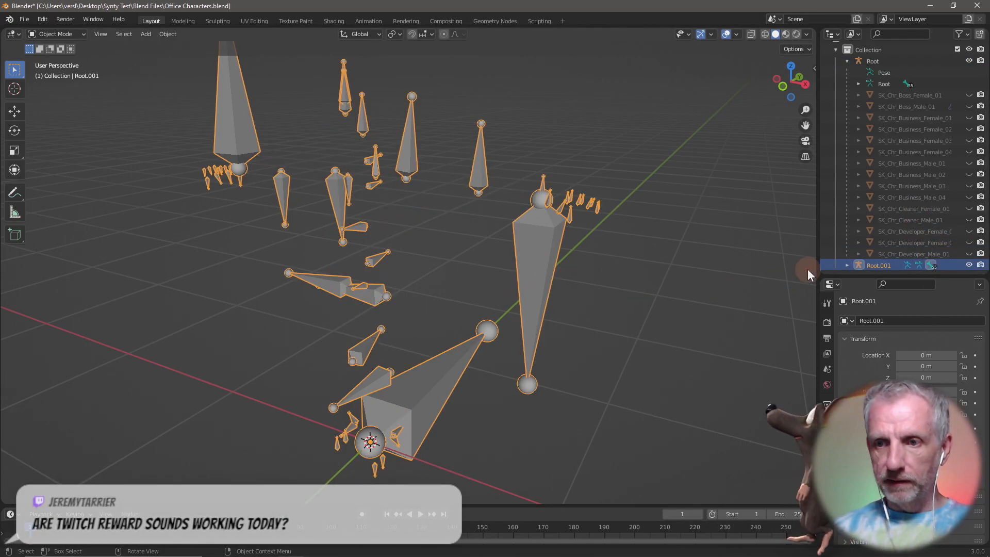
key(x)
click(575, 265)
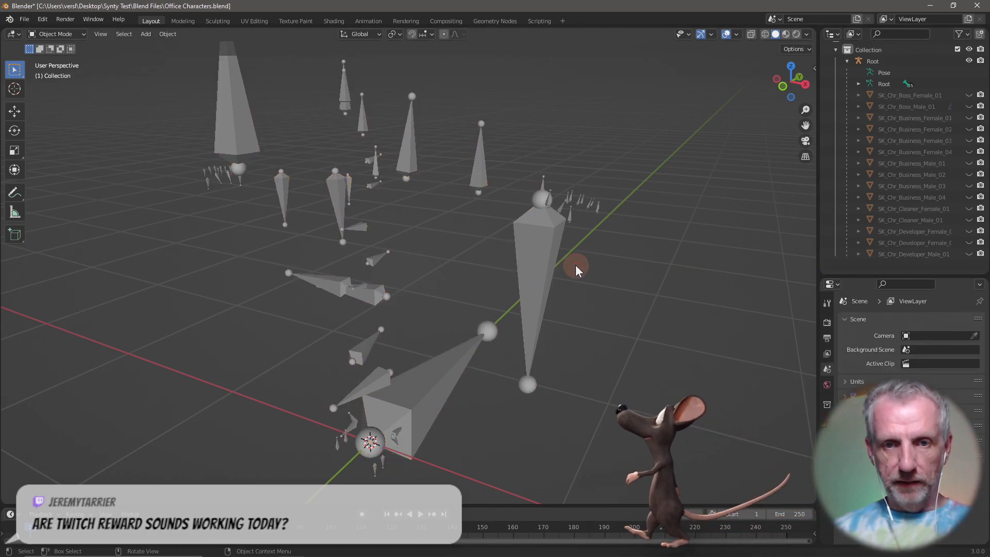
Step: Enlarge the Outliner area and import the SK_Chr_Developer_Male_02.fbx character from the same source folder
click(29, 20)
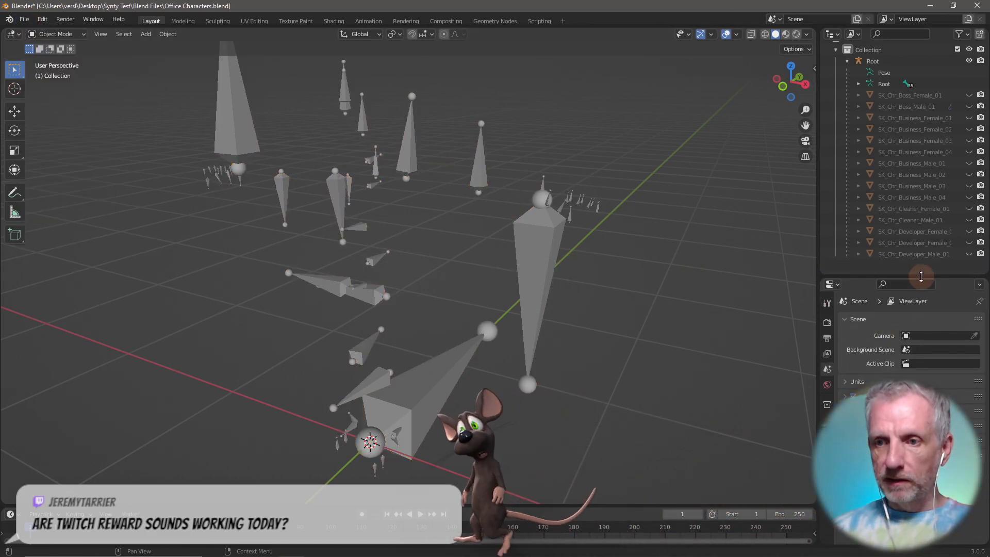
drag(931, 277, 930, 396)
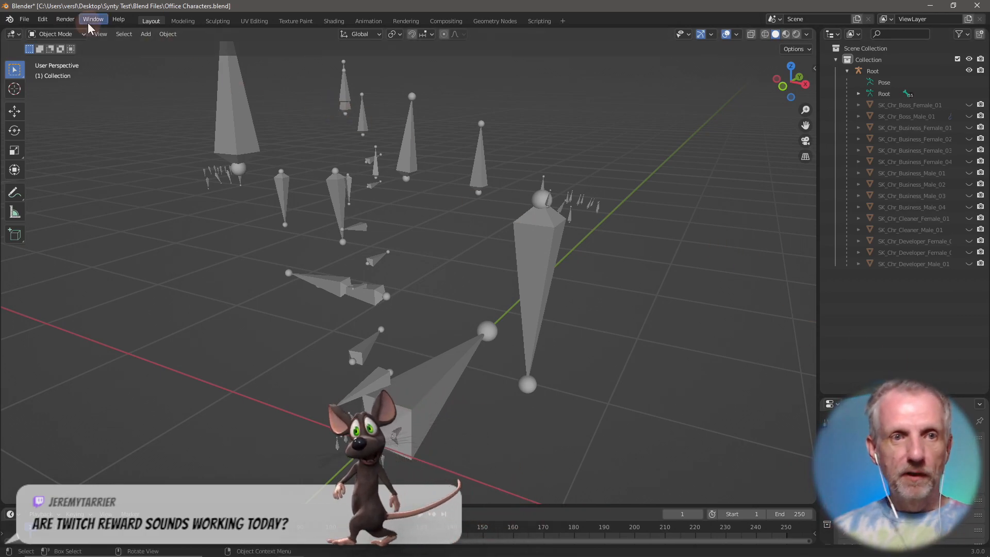
click(31, 19)
mouse_move(81, 174)
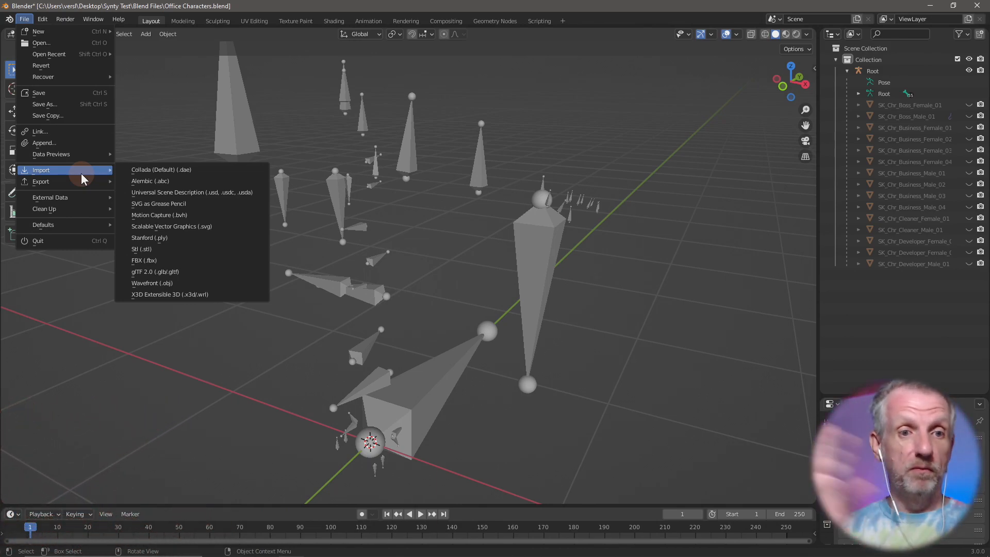
click(158, 260)
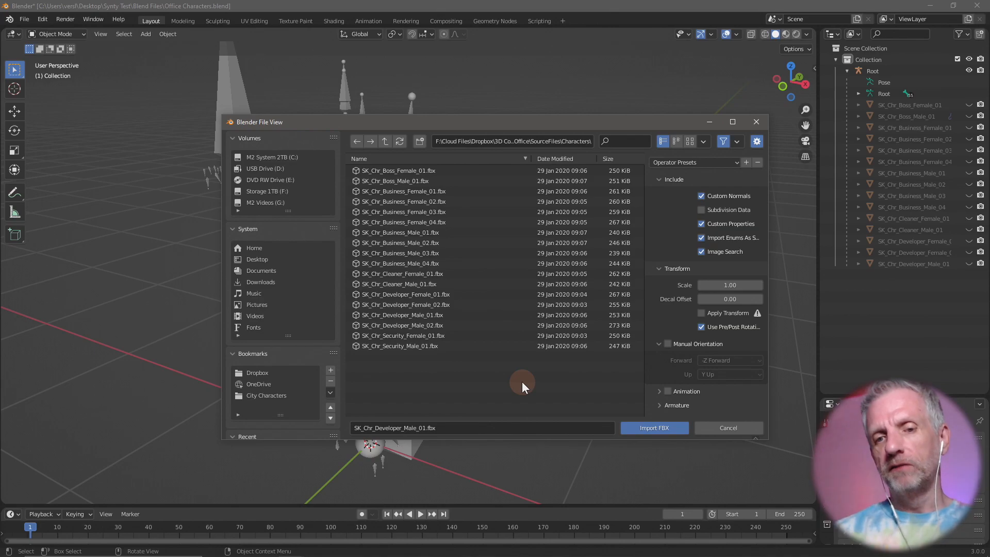
click(416, 325)
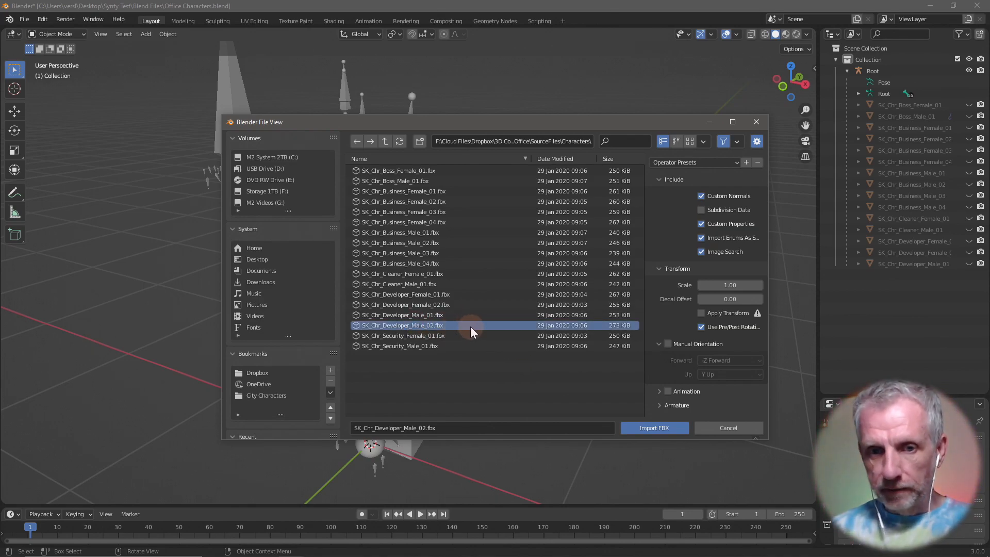
click(665, 427)
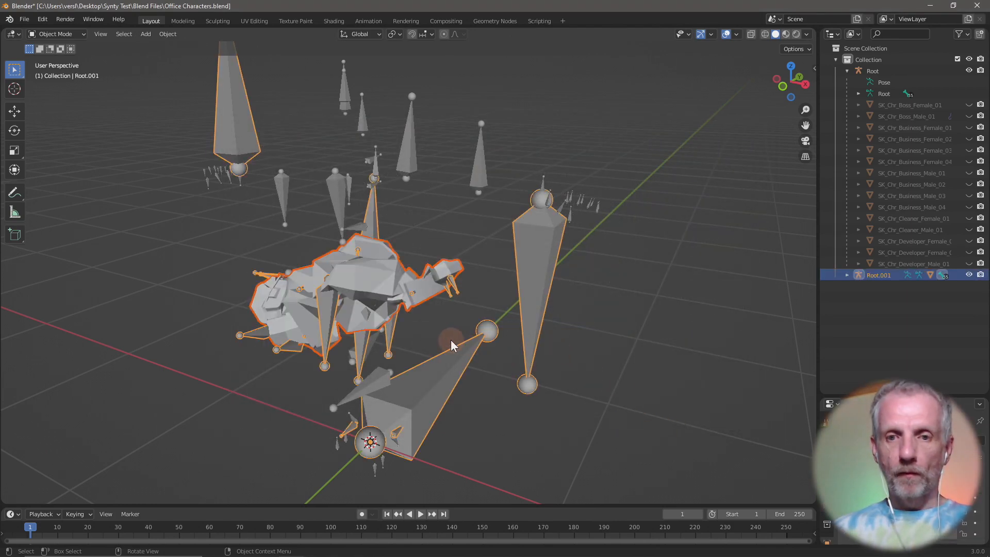
Step: Clear all pose transforms on the Root.001 armature of SK_Chr_Developer_Male_02 and return to Object Mode
click(251, 330)
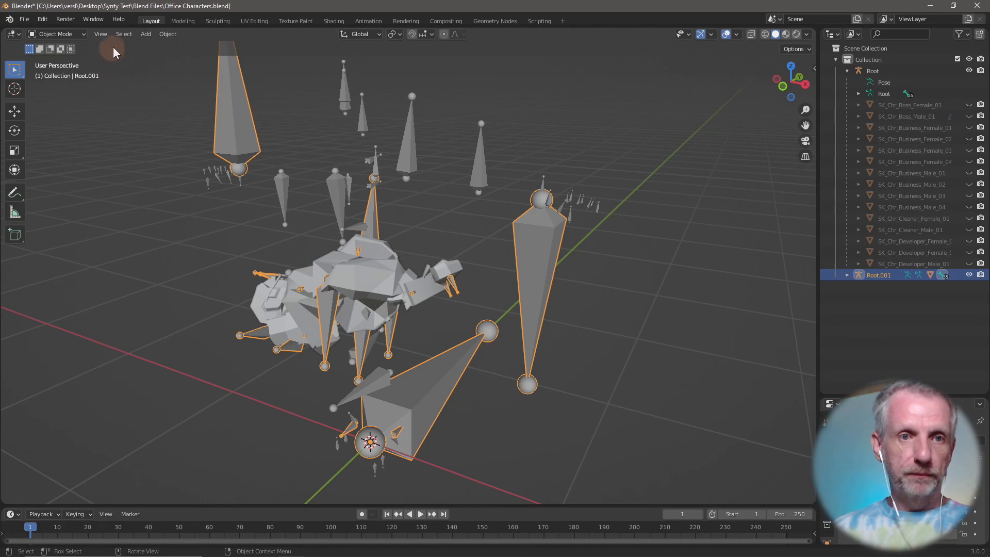
click(76, 33)
click(69, 70)
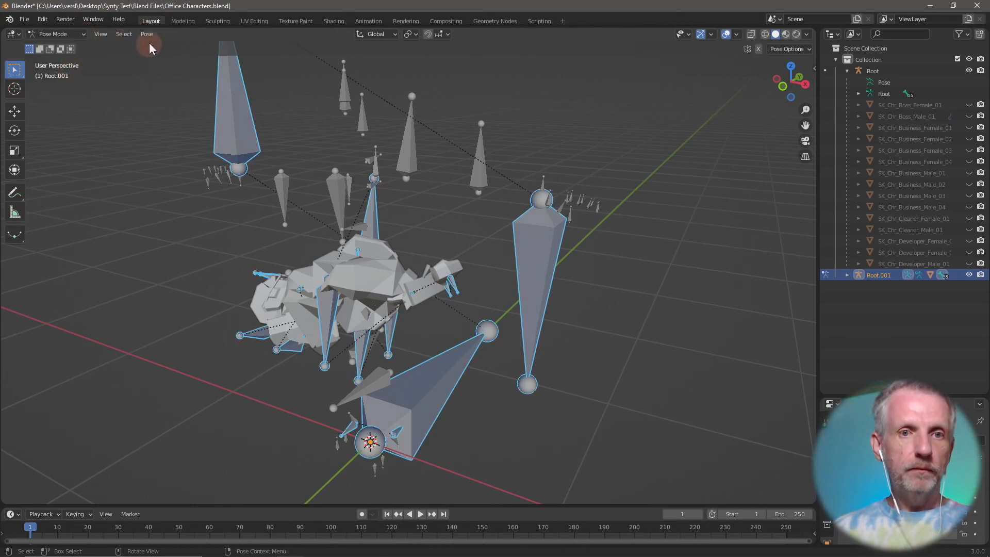
click(147, 34)
mouse_move(176, 58)
click(287, 54)
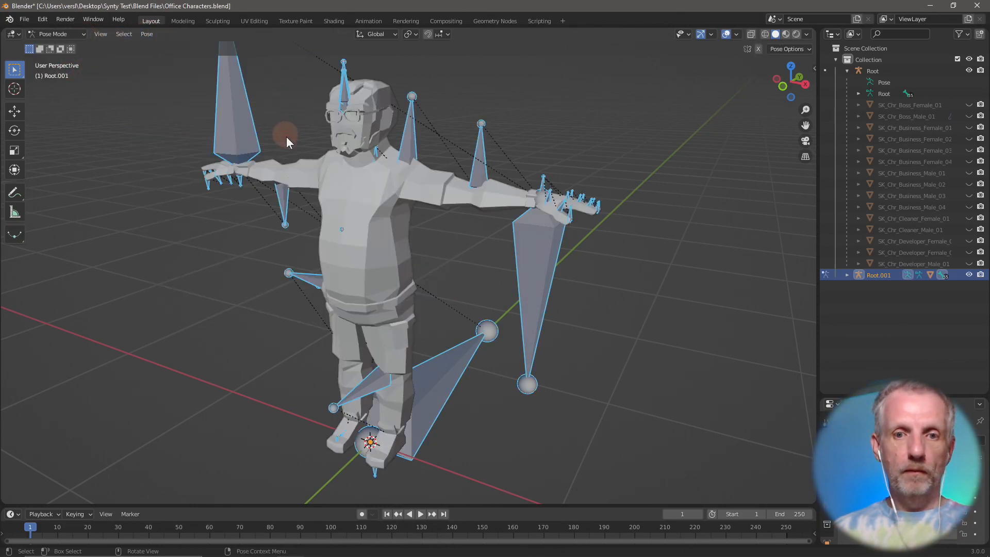
click(79, 34)
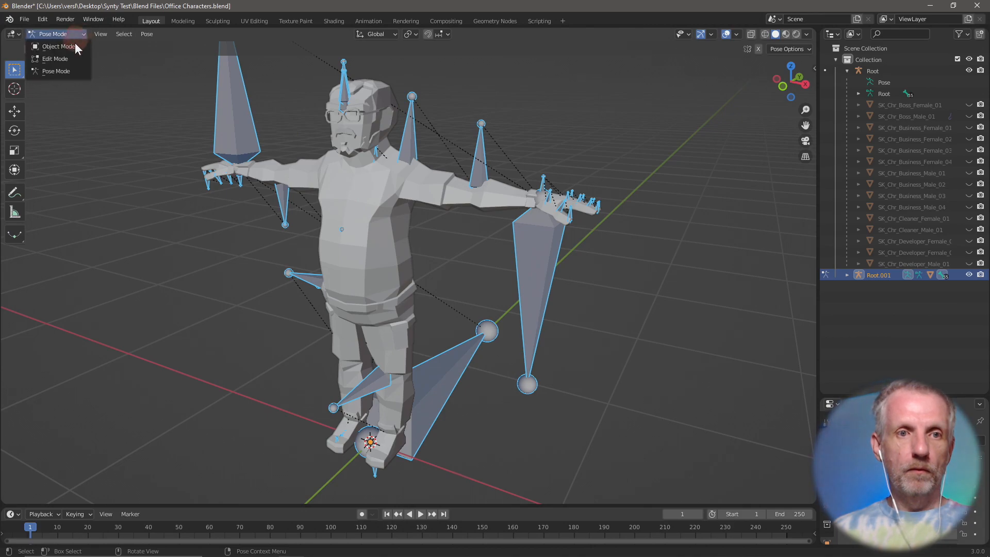
click(75, 44)
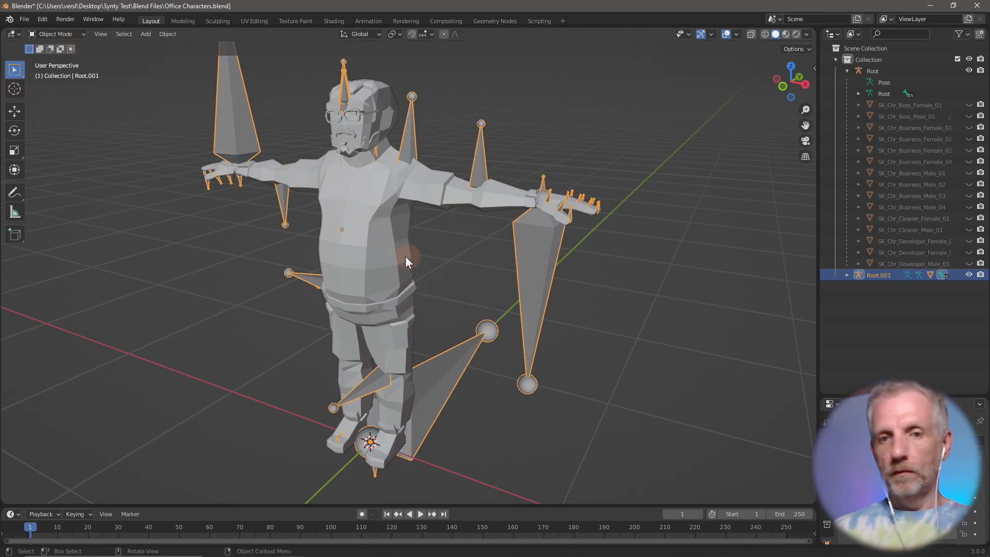
Step: Hide Root.001 and parent the SK_Chr_Developer_Male_02 mesh to the original Root armature using Armature Deform With Empty Groups
click(371, 239)
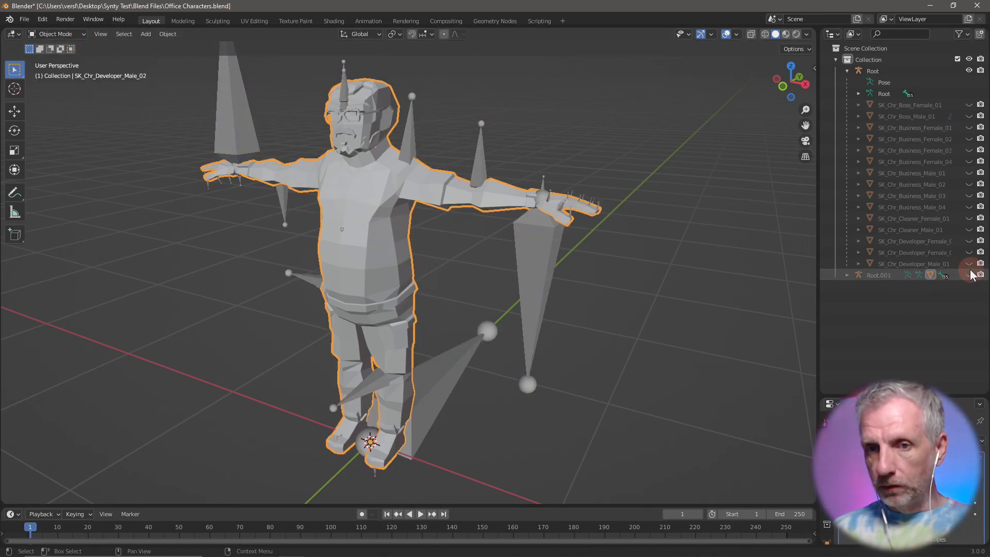
shift+click(536, 270)
key(ctrl+p)
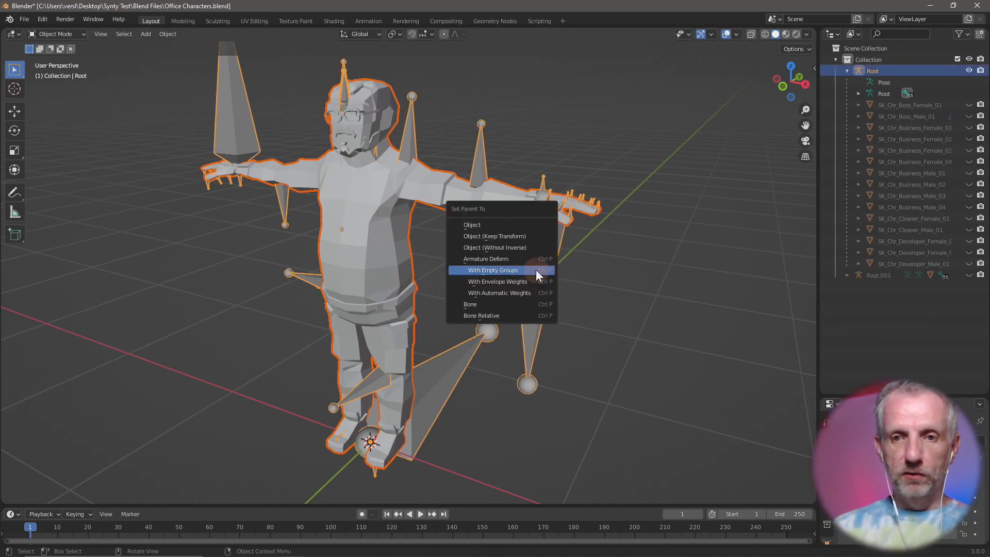
click(536, 270)
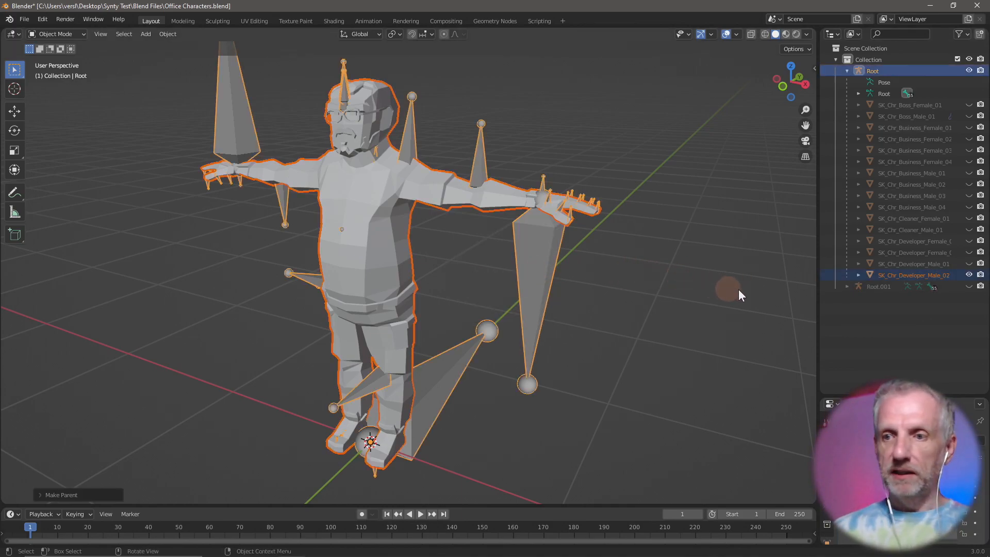
Step: Hide the SK_Chr_Developer_Male_02 mesh, unhide Root.001 and delete the still selected Root armature
click(969, 276)
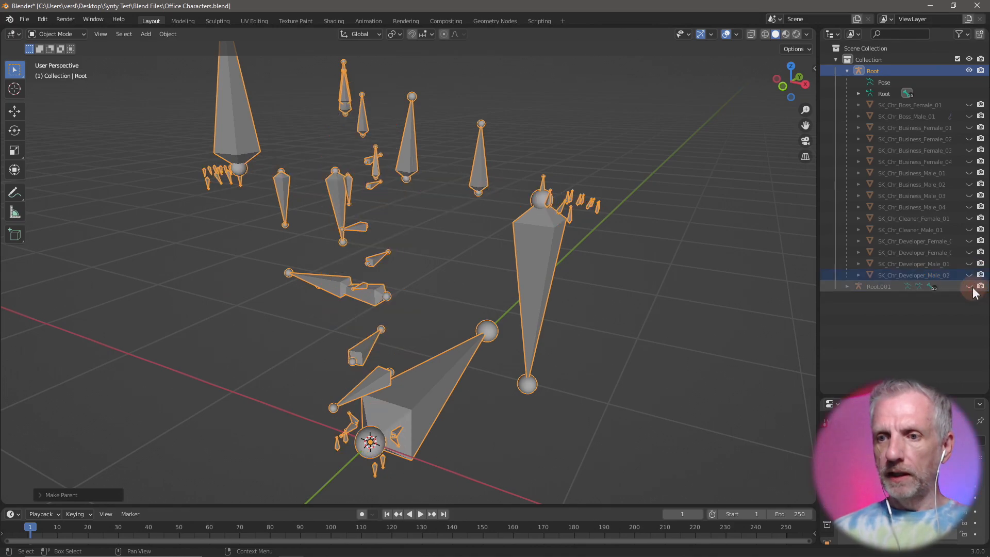
key(Delete)
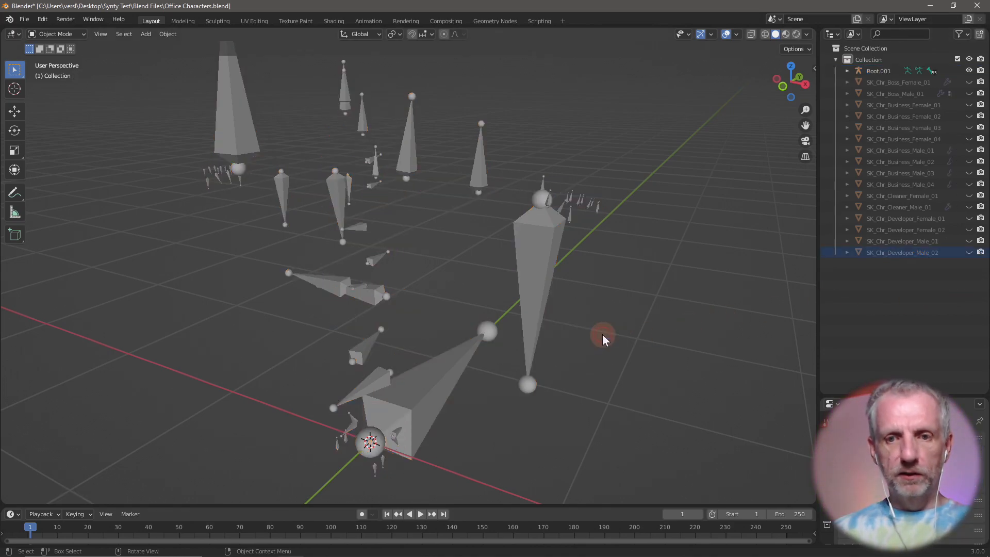
Step: Import the SK_Chr_Security_Female_01.fbx character from the same source folder
click(25, 19)
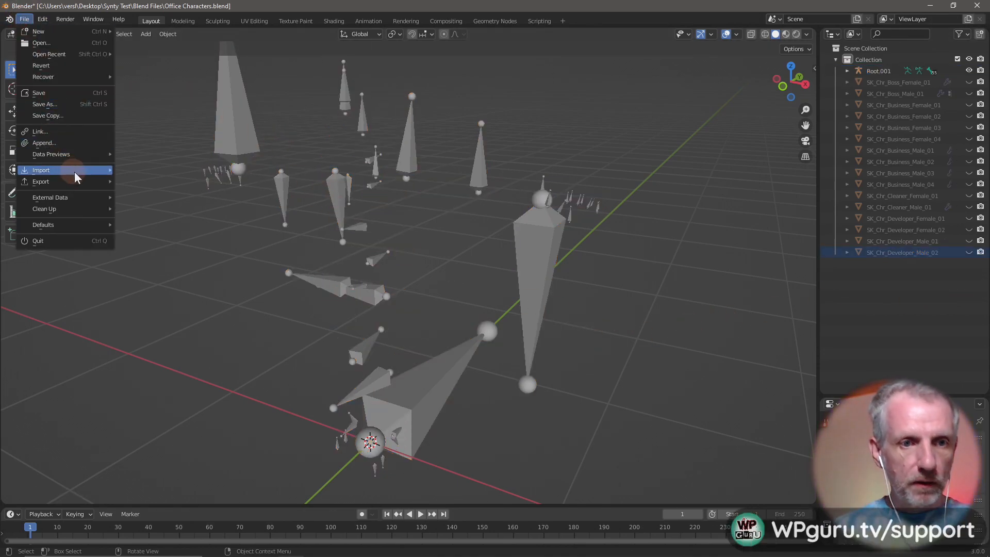
click(174, 261)
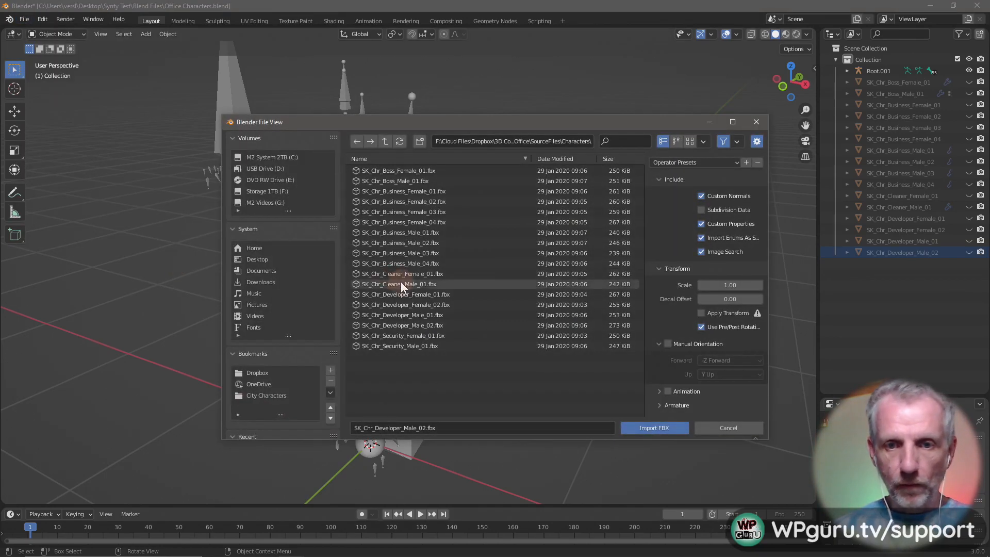
double_click(438, 337)
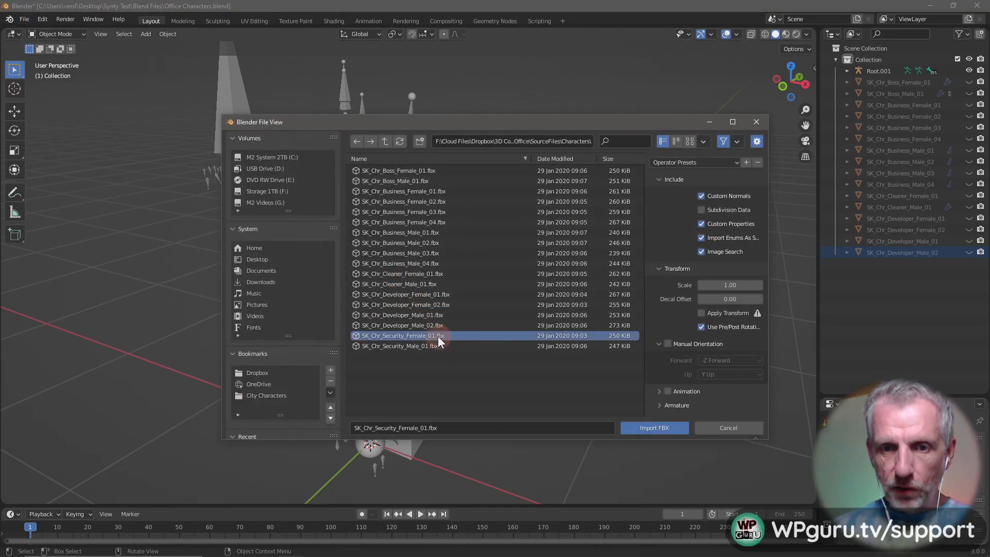
Step: Clear all pose transforms on the newly imported Root armature of SK_Chr_Security_Female_01 and return to Object Mode
click(240, 297)
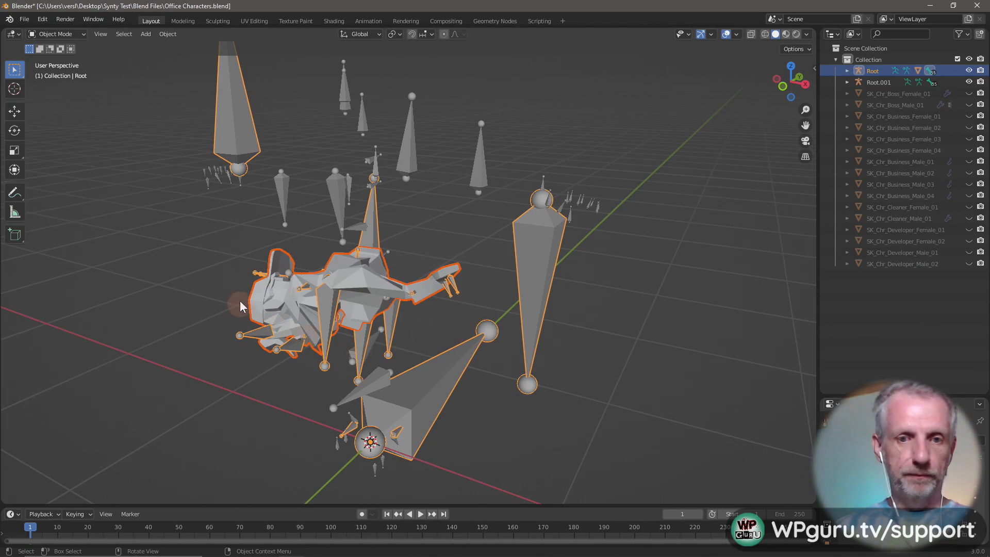
click(262, 329)
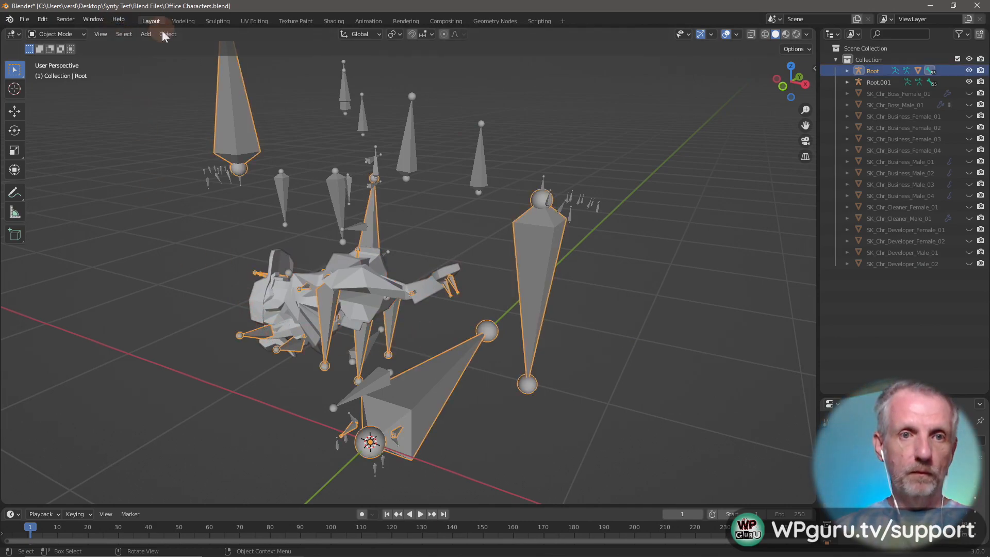
click(83, 33)
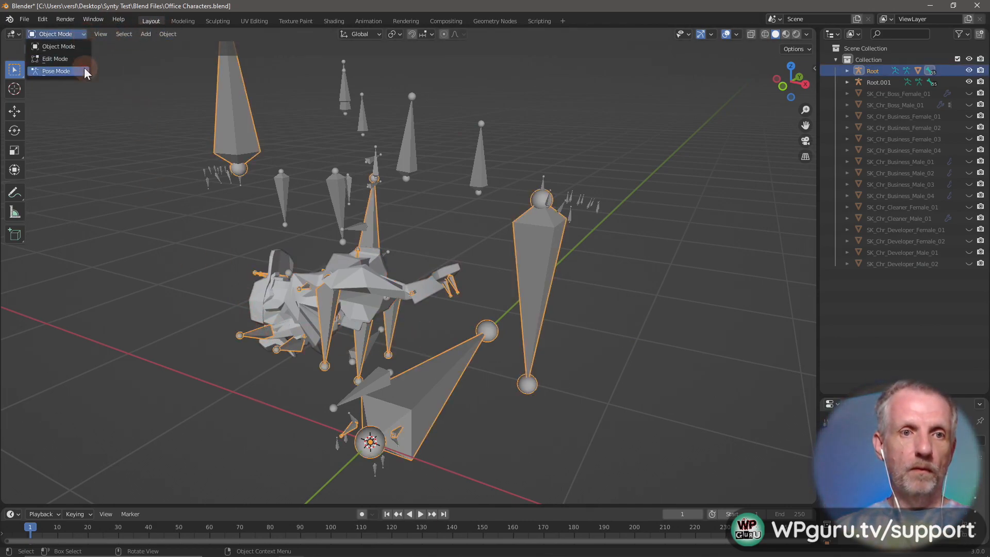
click(85, 67)
click(145, 33)
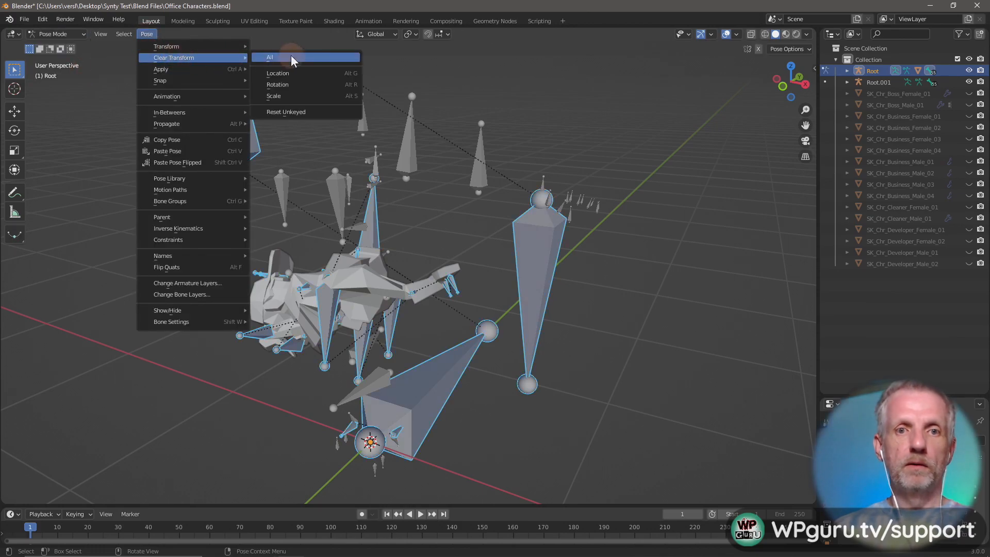
click(291, 55)
click(79, 32)
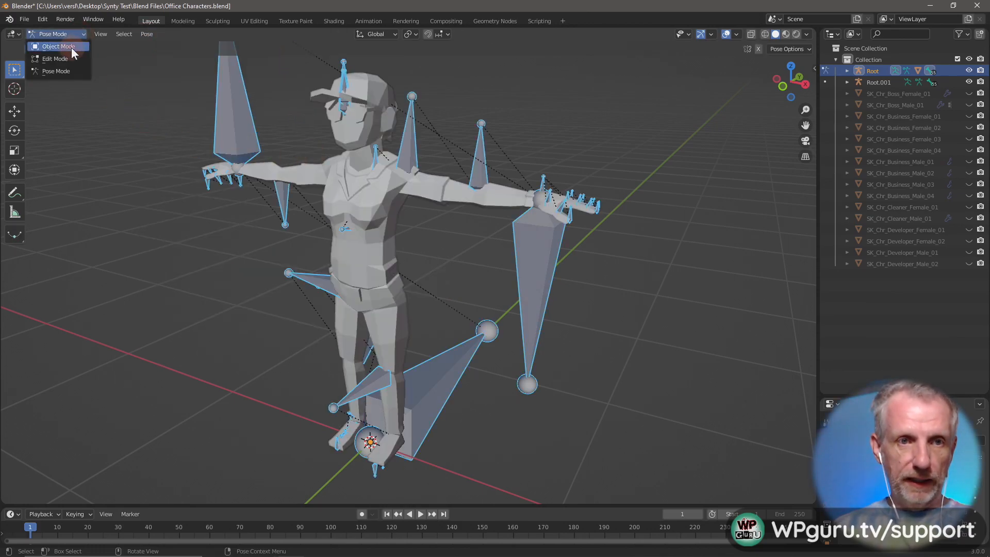
click(72, 47)
Step: Hide Root.001 and parent the SK_Chr_Security_Female_01 mesh to the Root armature
click(375, 245)
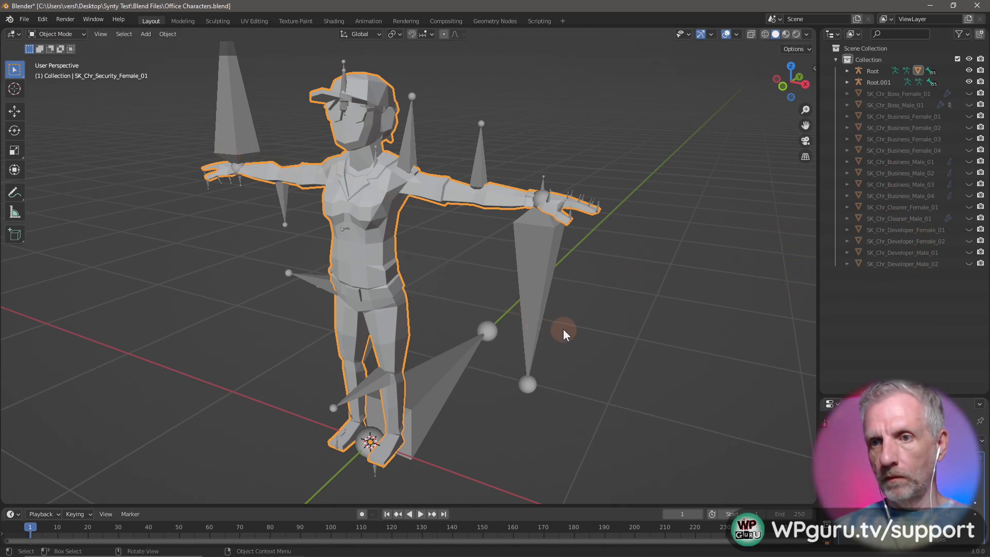
mouse_move(563, 329)
middle_down()
mouse_move(530, 326)
mouse_move(566, 327)
middle_up()
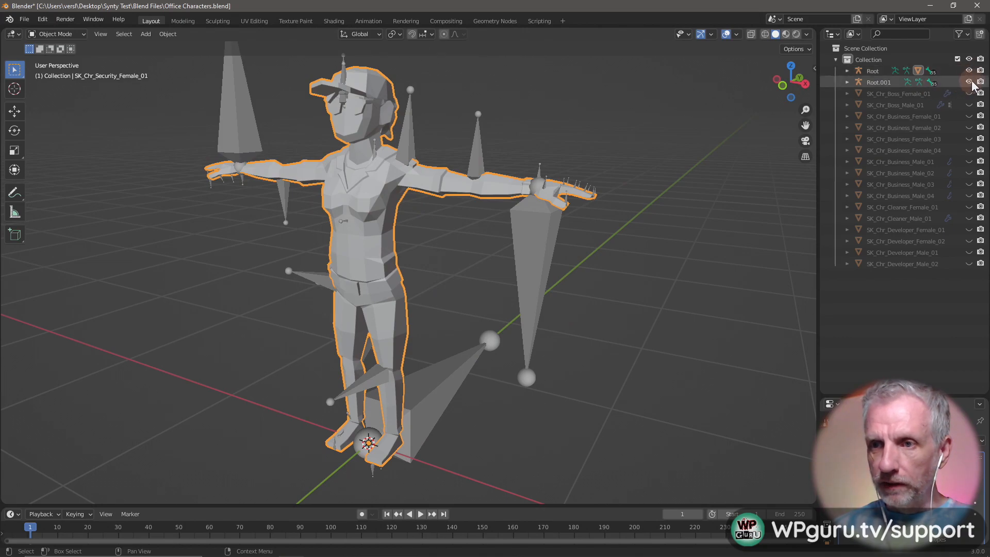
shift+click(540, 258)
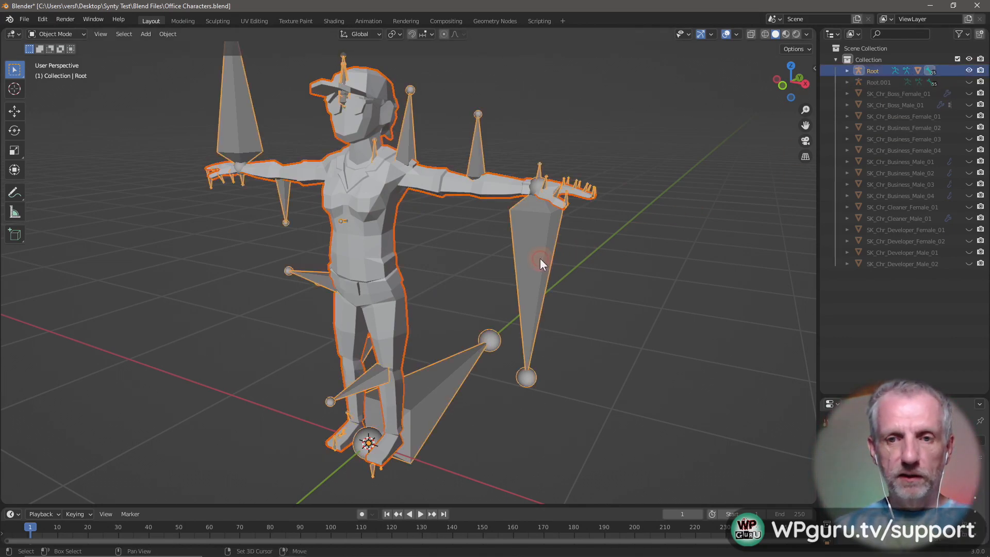
key(ctrl+p)
click(539, 258)
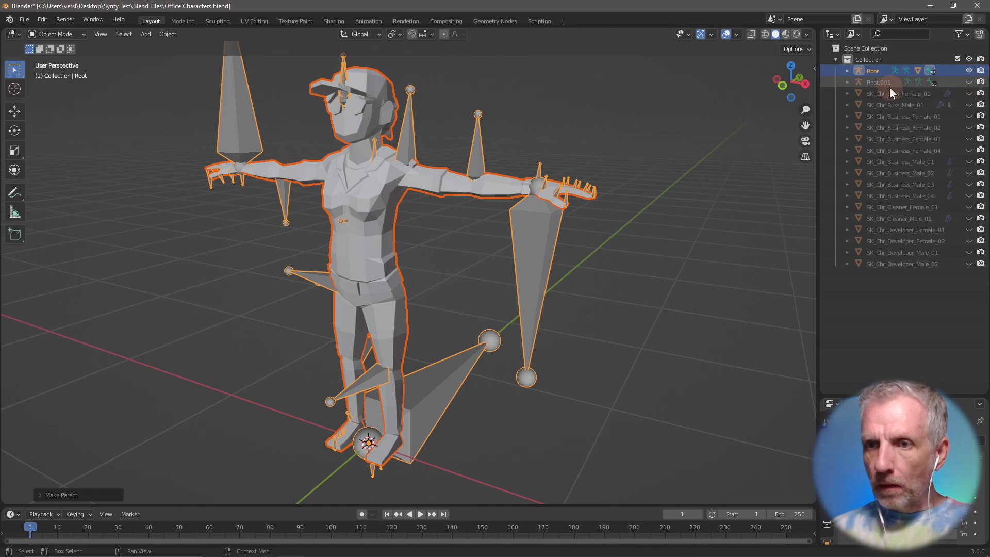
Step: Expand both armatures in the scene hierarchy, hide the SK_Chr_Security_Female_01 mesh, and unhide and delete the Root.001 armature
click(656, 264)
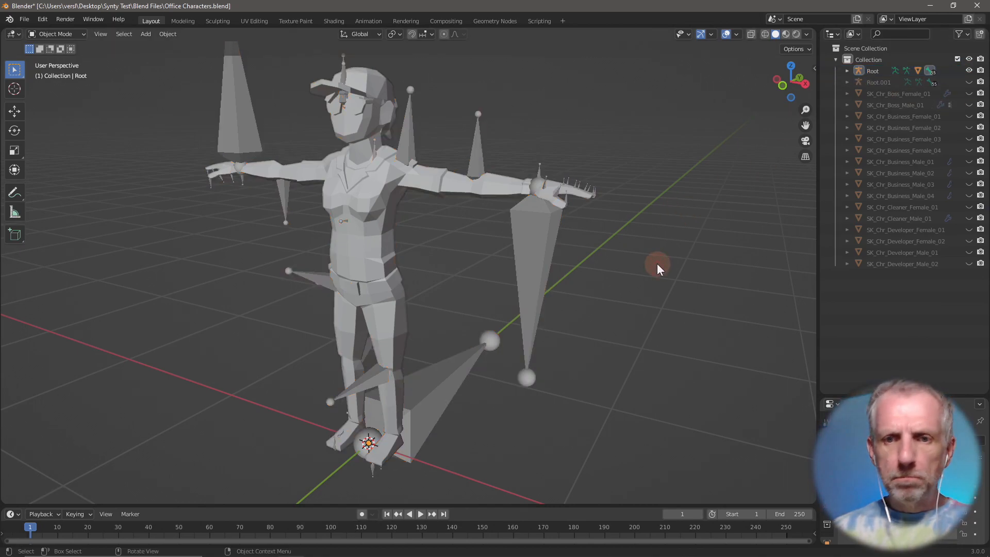
click(847, 71)
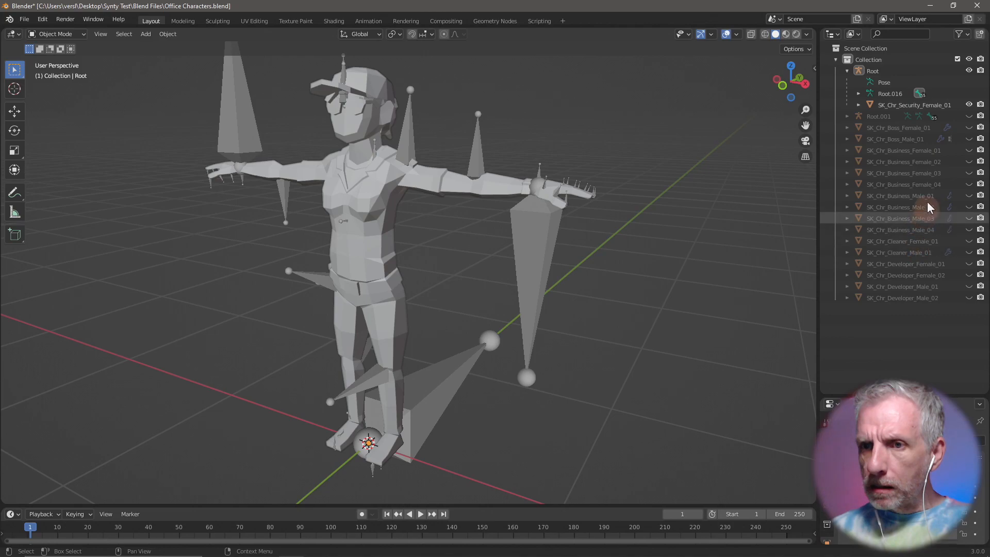
click(847, 115)
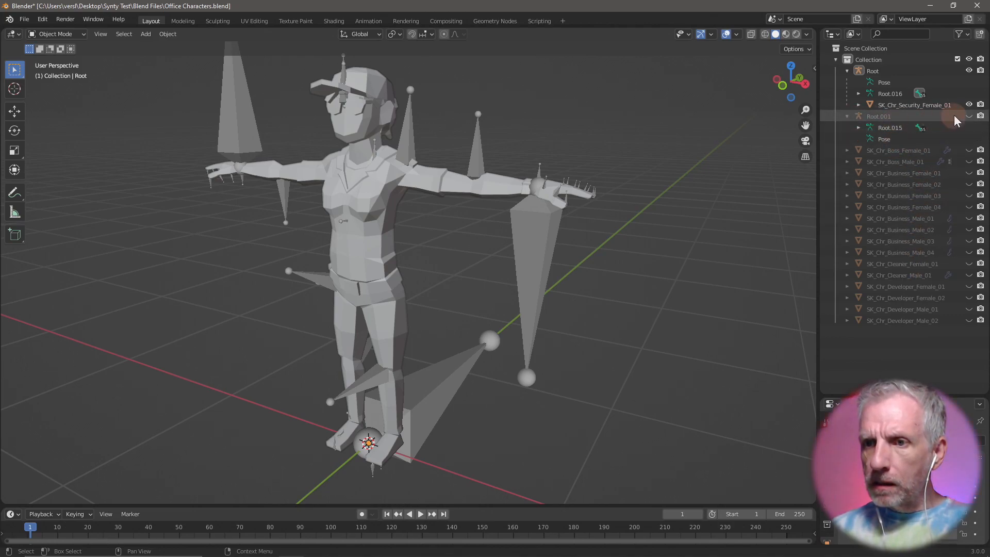
click(969, 105)
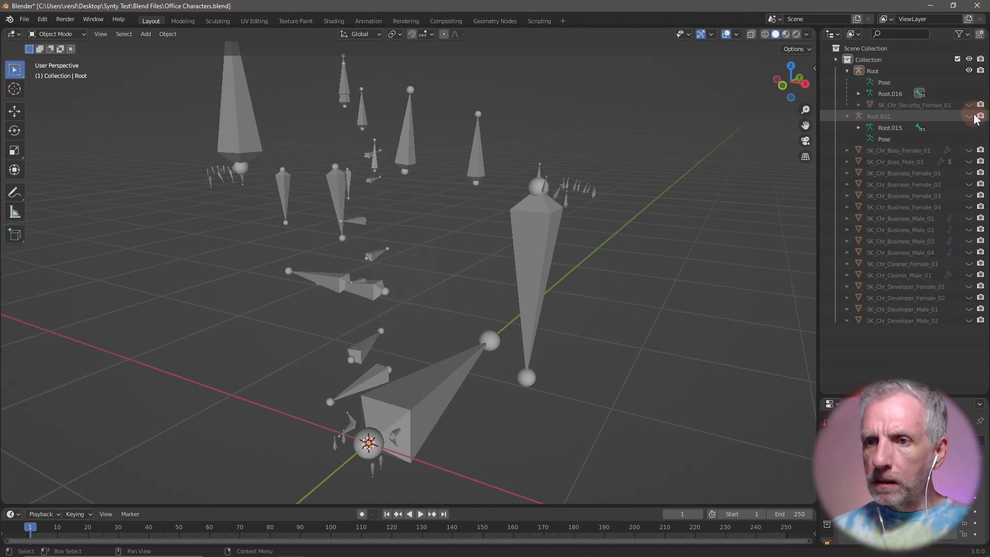
click(885, 120)
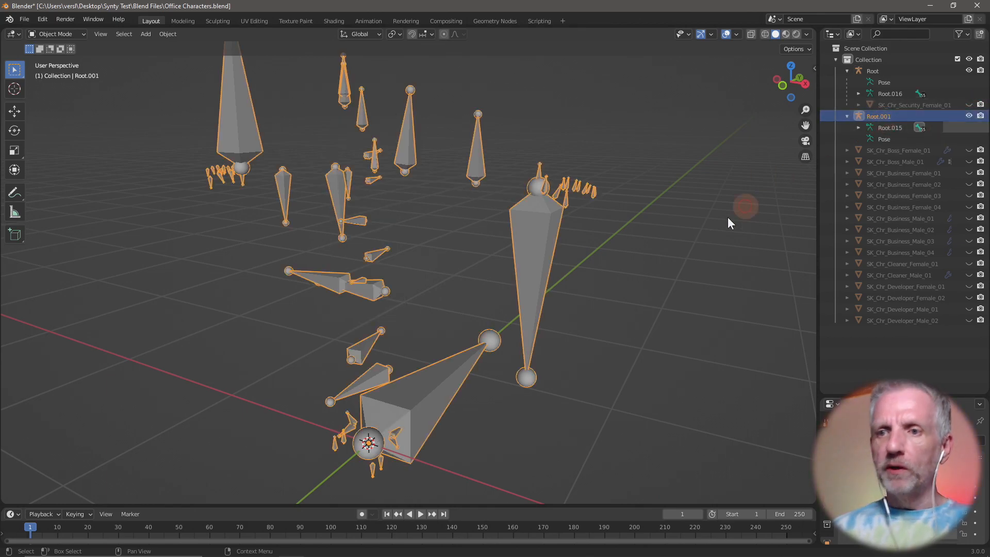
key(x)
click(670, 285)
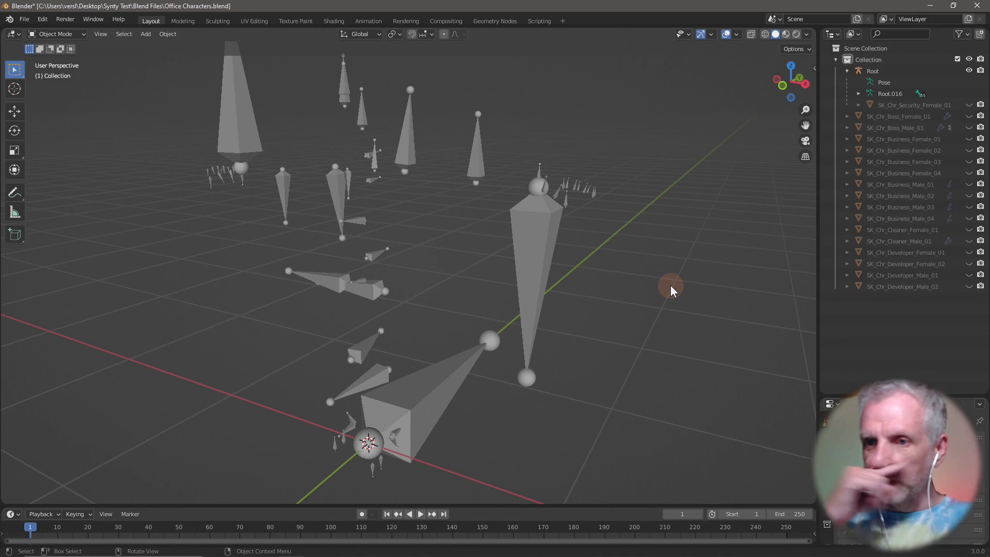
Step: Unhide the SK_Chr_Security_Female_01 mesh and delete it from the scene
click(914, 105)
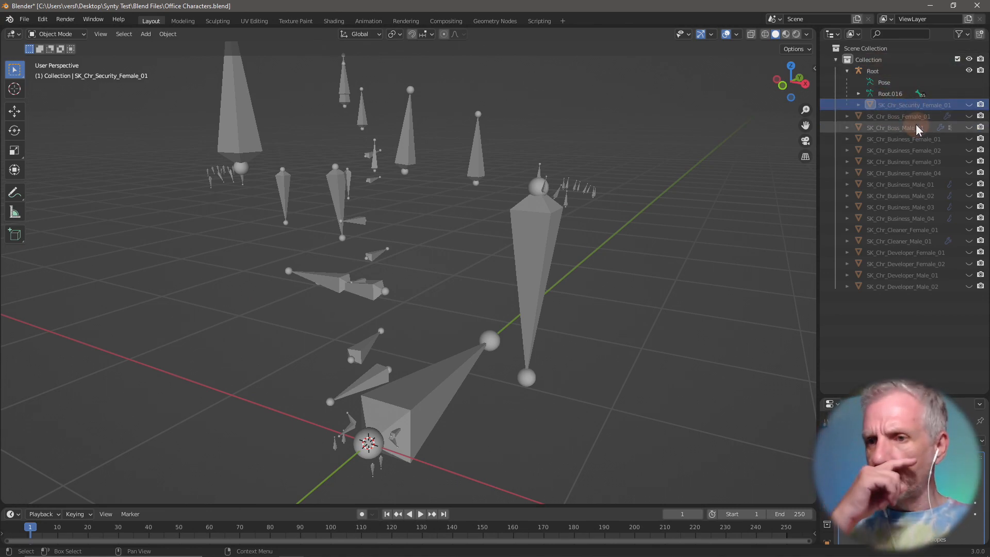
click(968, 104)
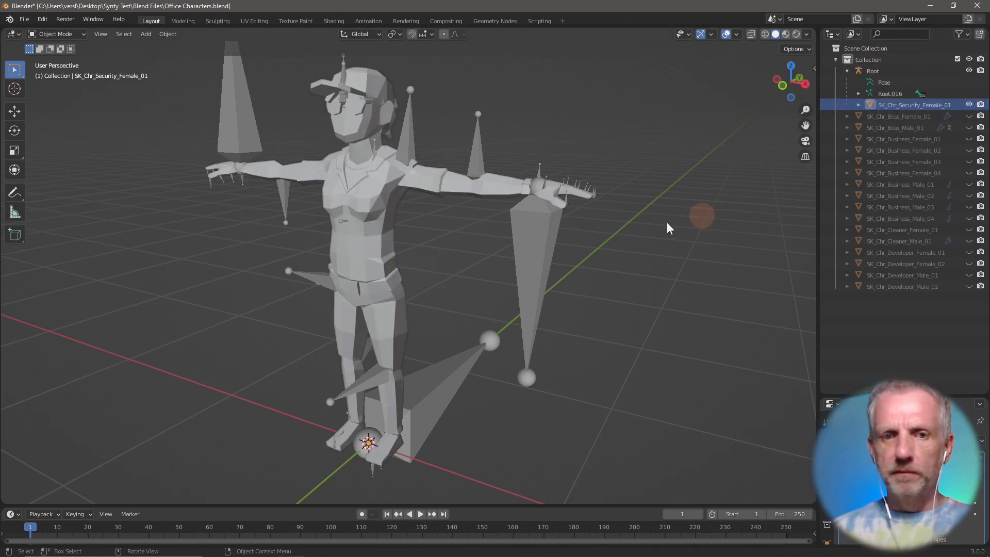
click(395, 231)
key(x)
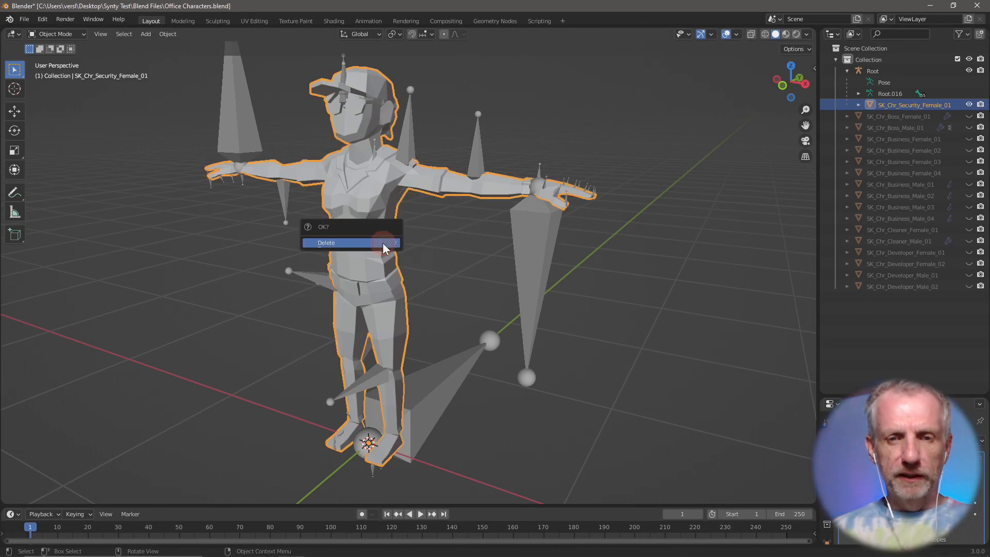
click(383, 243)
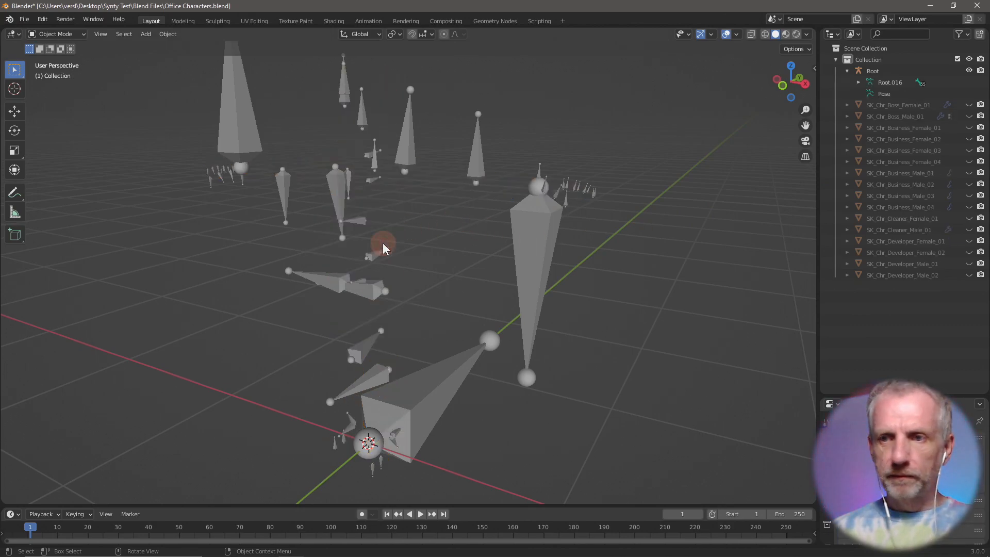
click(847, 71)
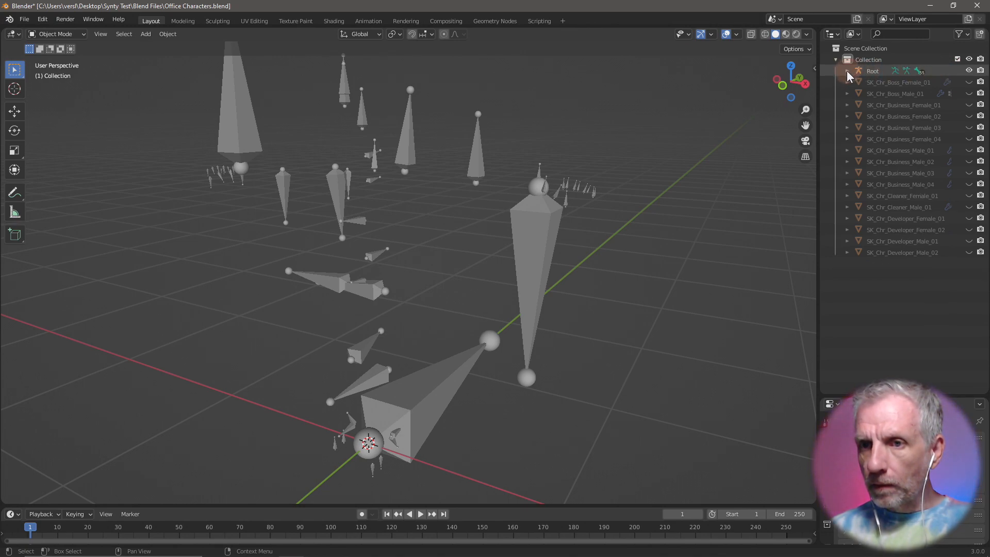
click(846, 71)
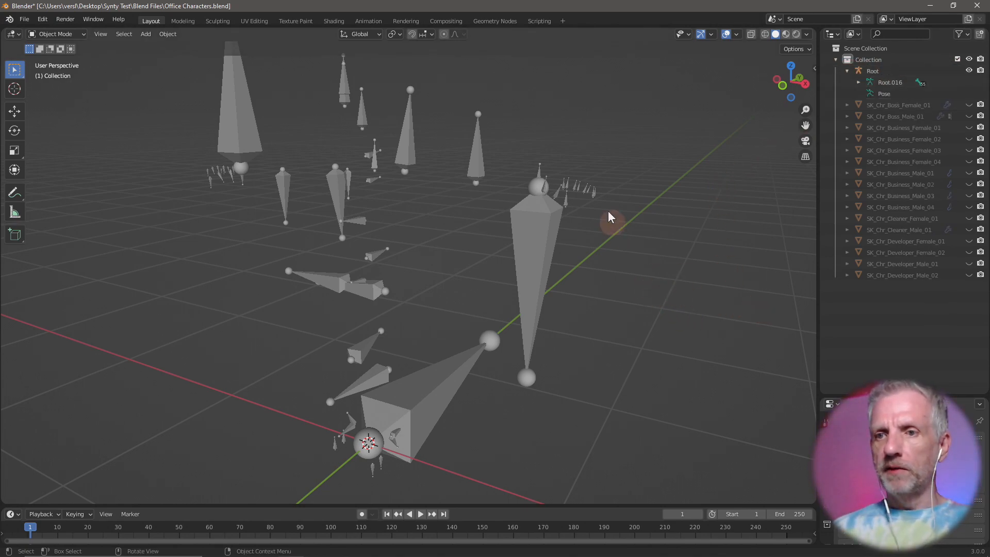
click(849, 71)
click(846, 71)
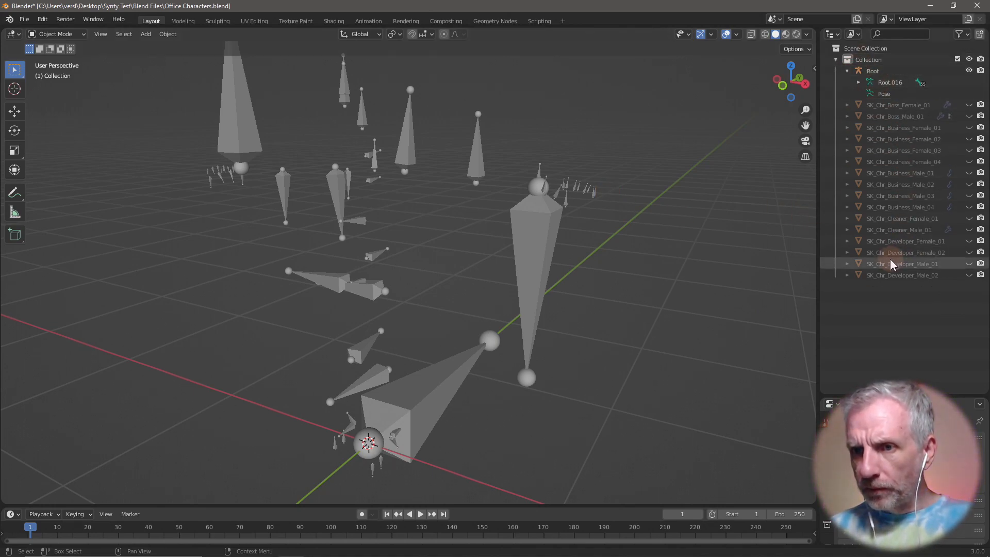
Step: Save the Office Characters.blend file and import SK_Chr_Security_Female_01.fbx again from the character source folder
click(24, 19)
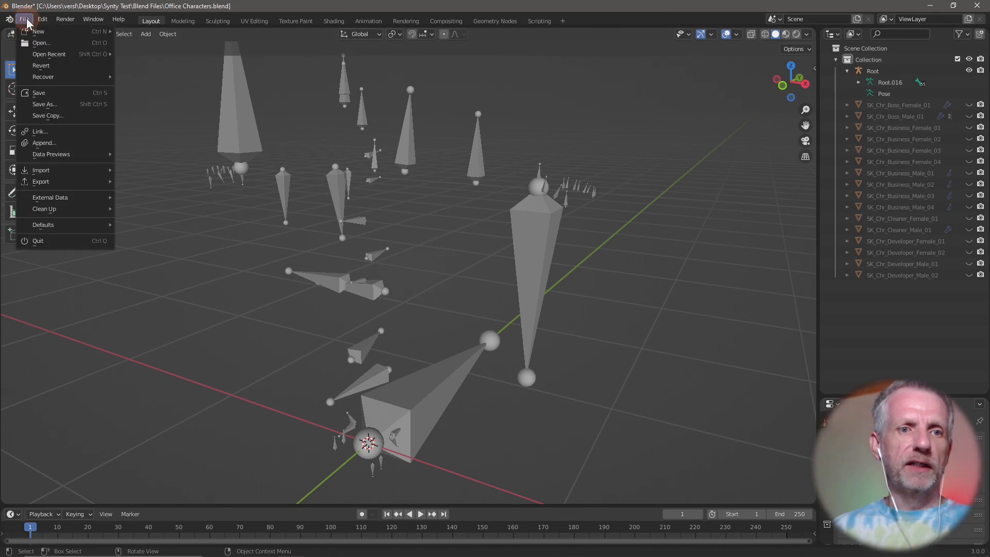
key(ctrl+s)
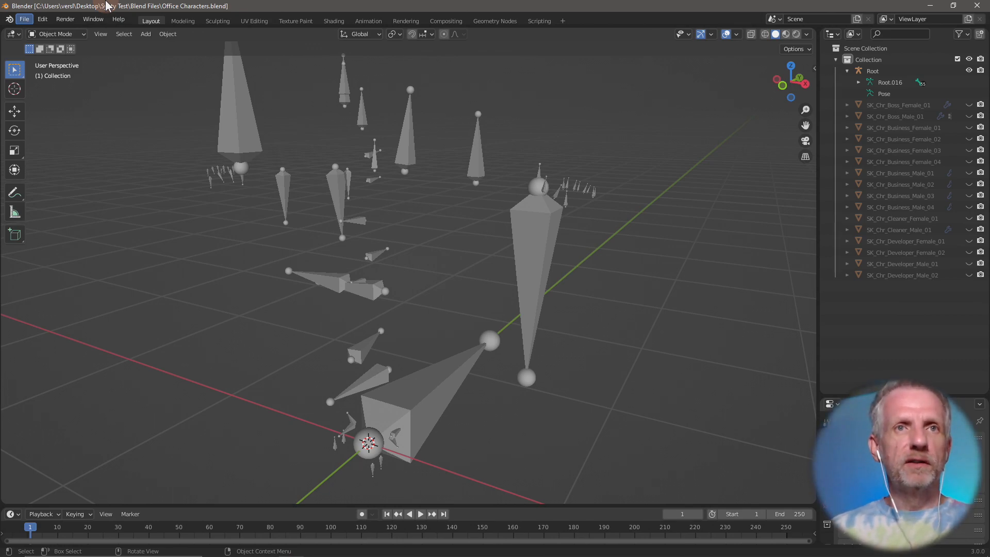
click(24, 20)
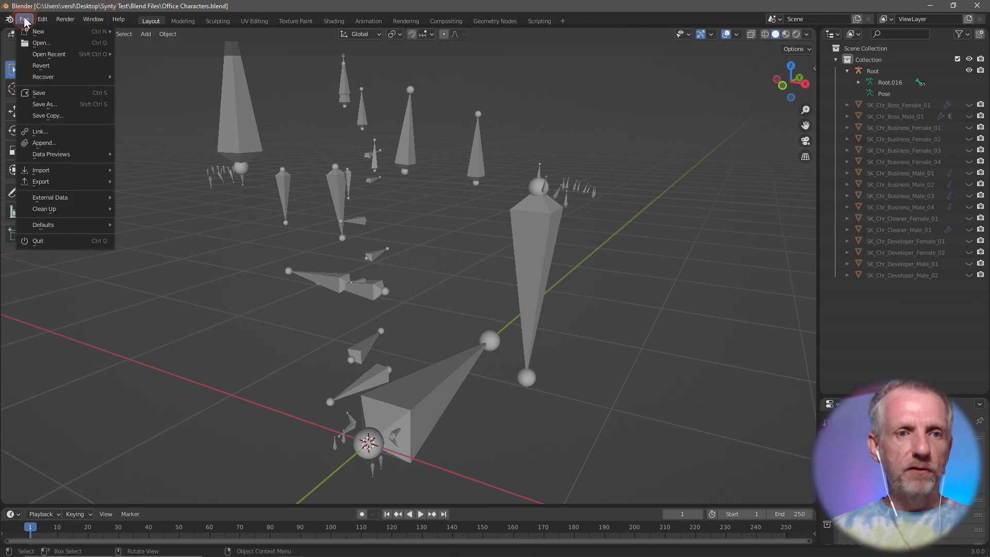
click(82, 171)
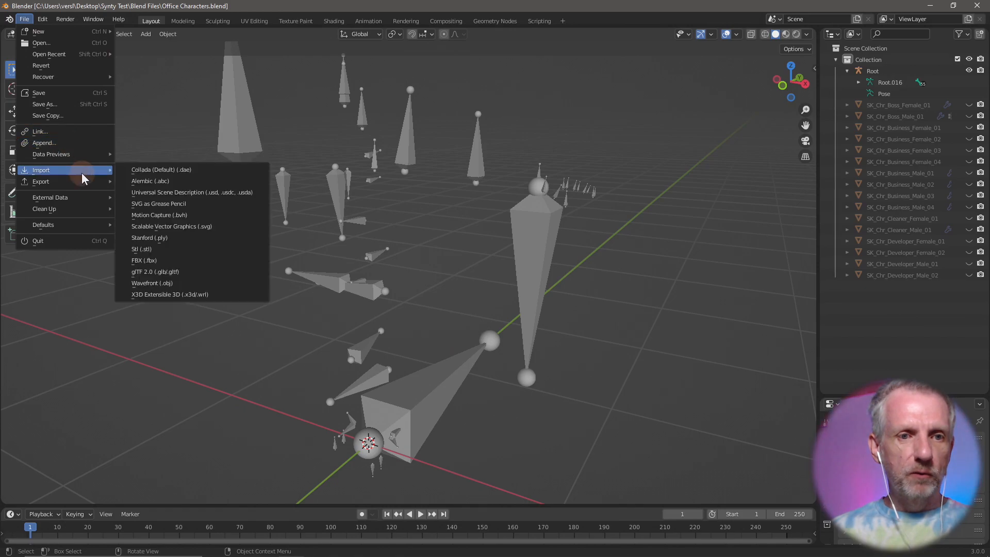
click(198, 262)
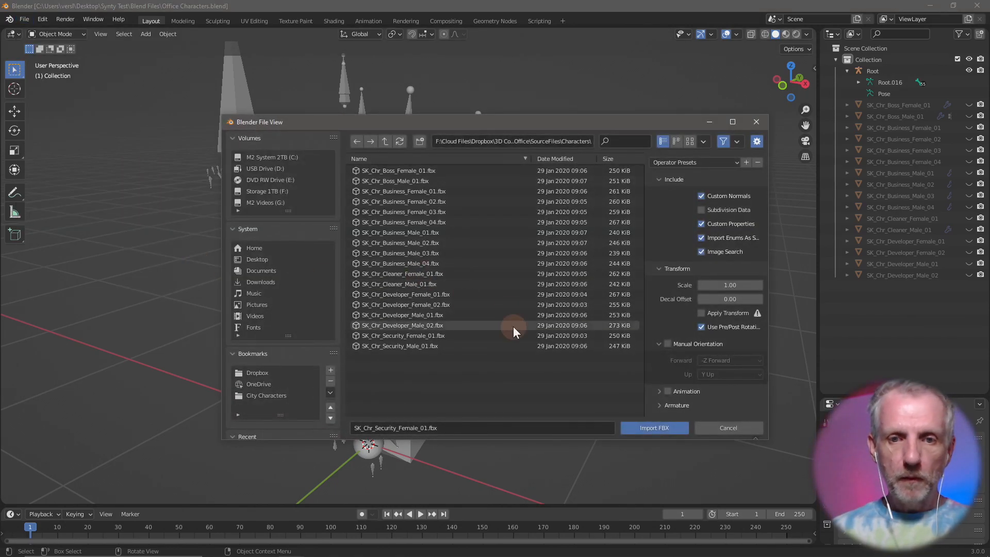
click(459, 333)
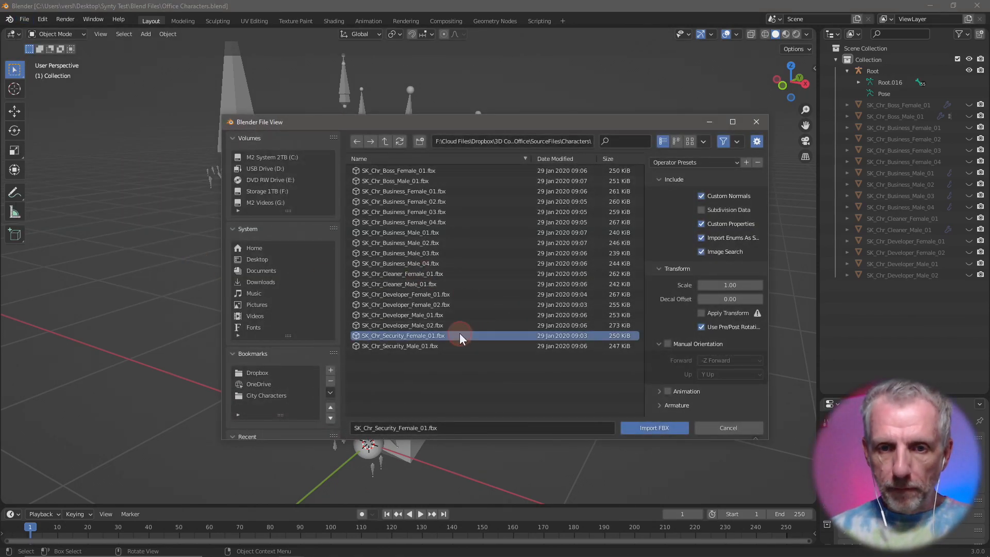
click(655, 428)
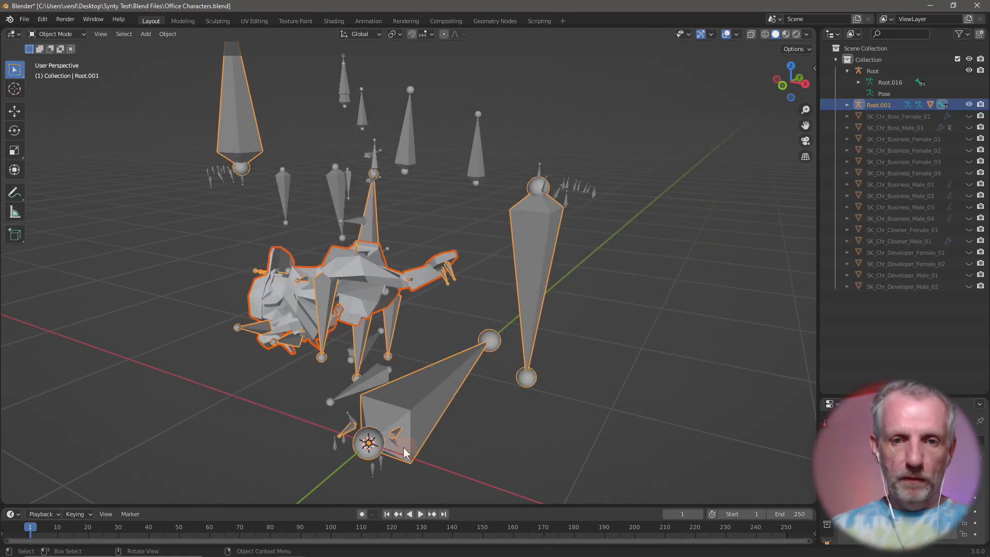
Step: Clear all pose transforms on the reimported Root.001 armature, expand its hierarchy and return to Object Mode
click(268, 400)
click(315, 307)
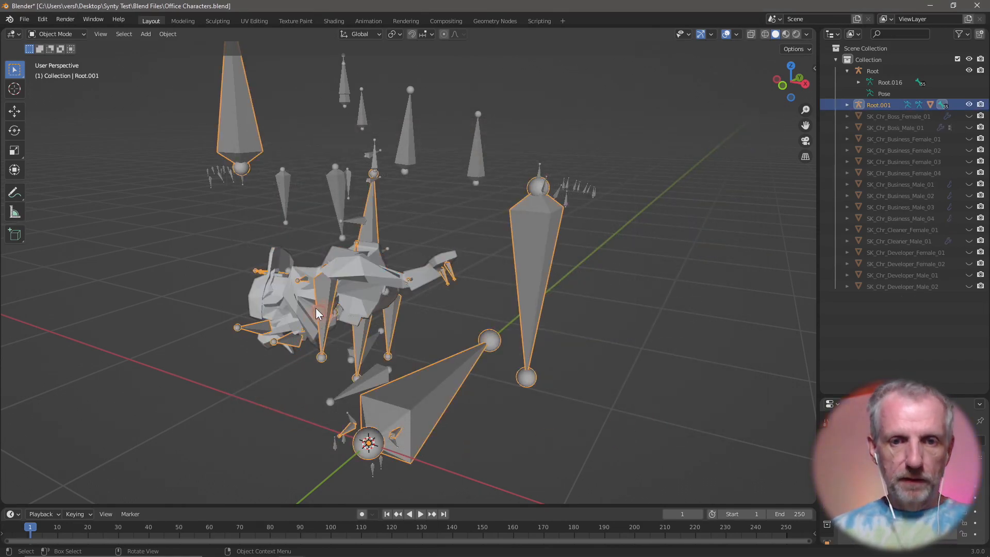
click(73, 32)
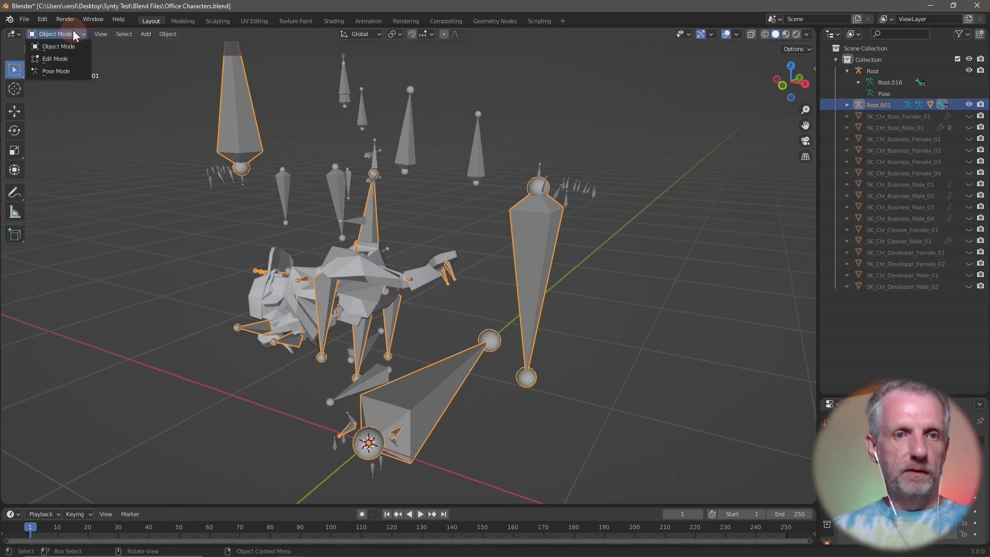
click(69, 67)
click(146, 34)
mouse_move(171, 56)
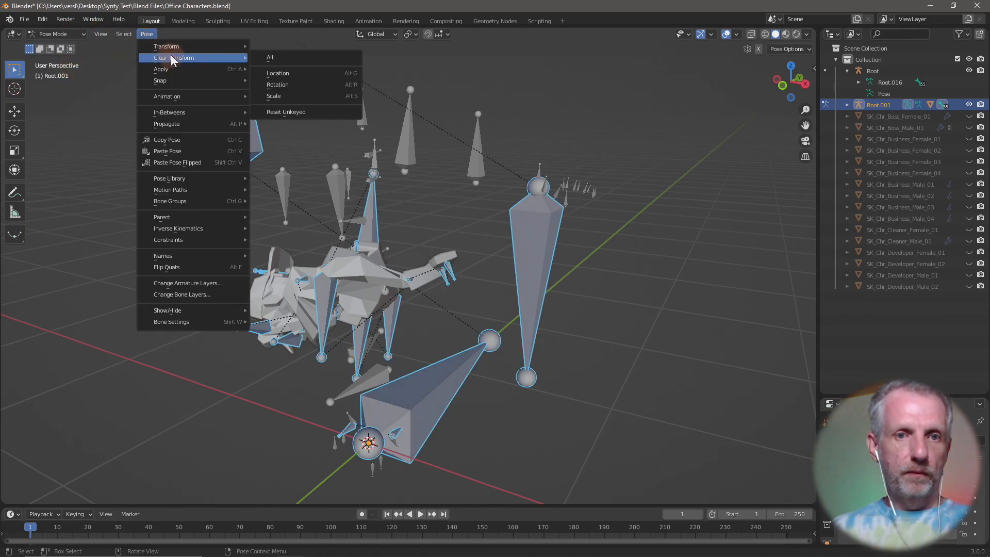
click(284, 57)
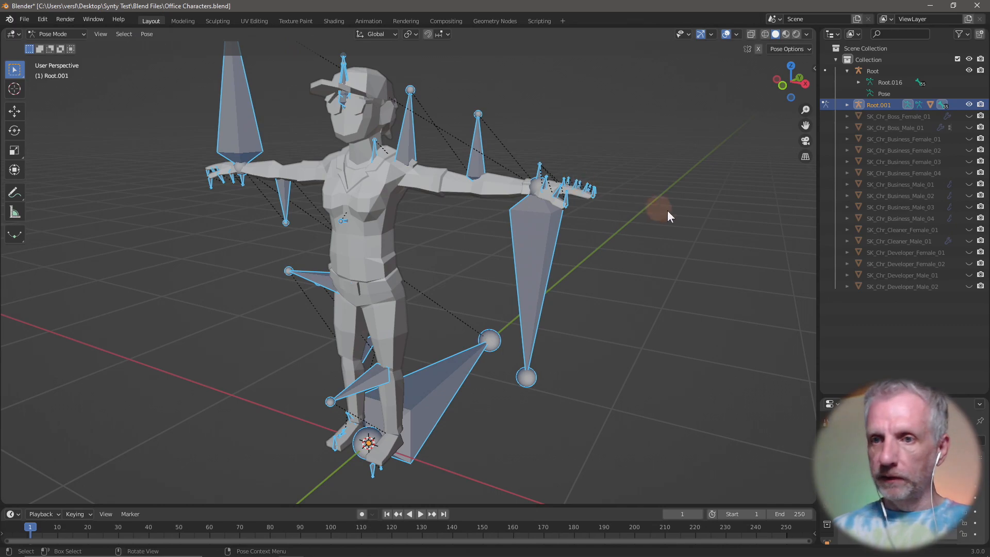
click(847, 104)
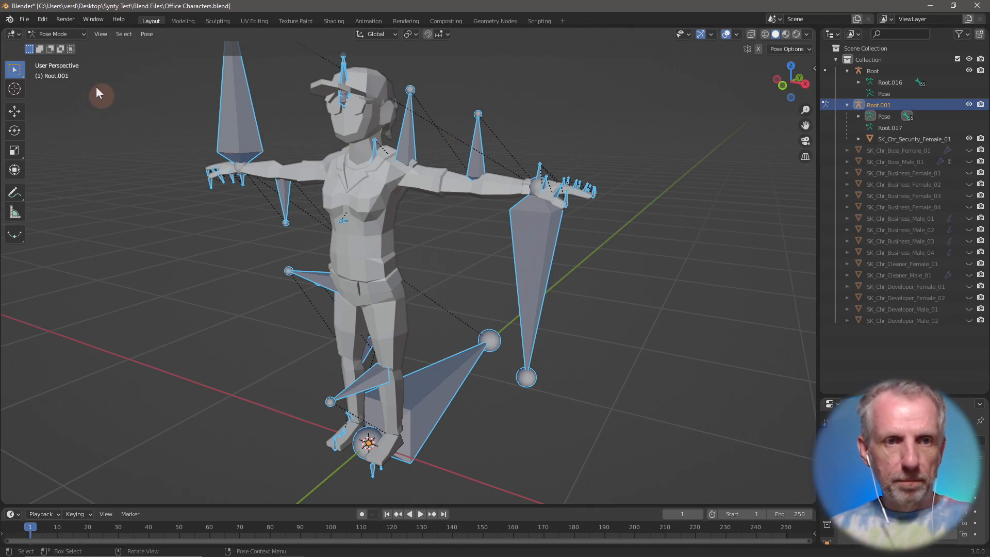
click(79, 33)
click(70, 45)
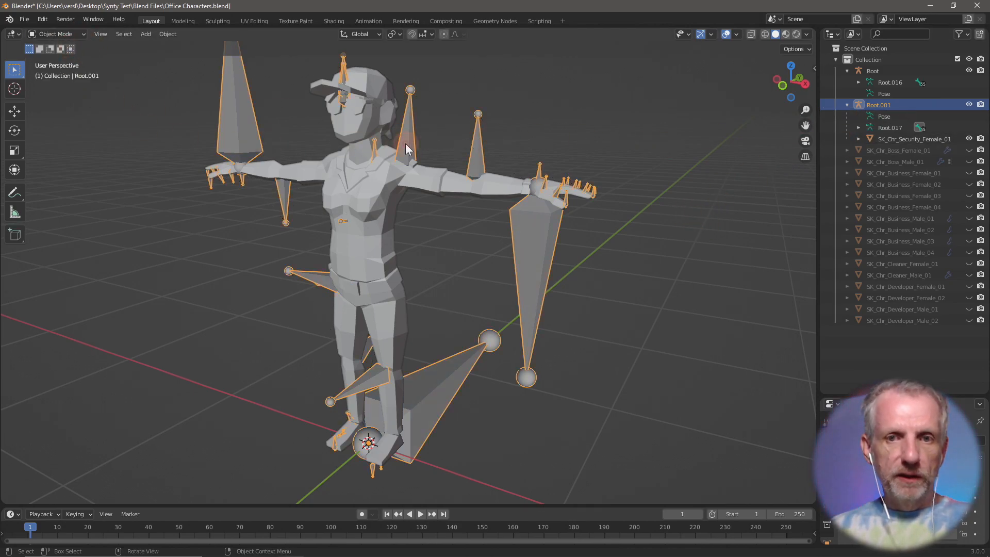
Step: Hide the Root.001 armature and parent the SK_Chr_Security_Female_01 mesh to the original Root armature
click(355, 243)
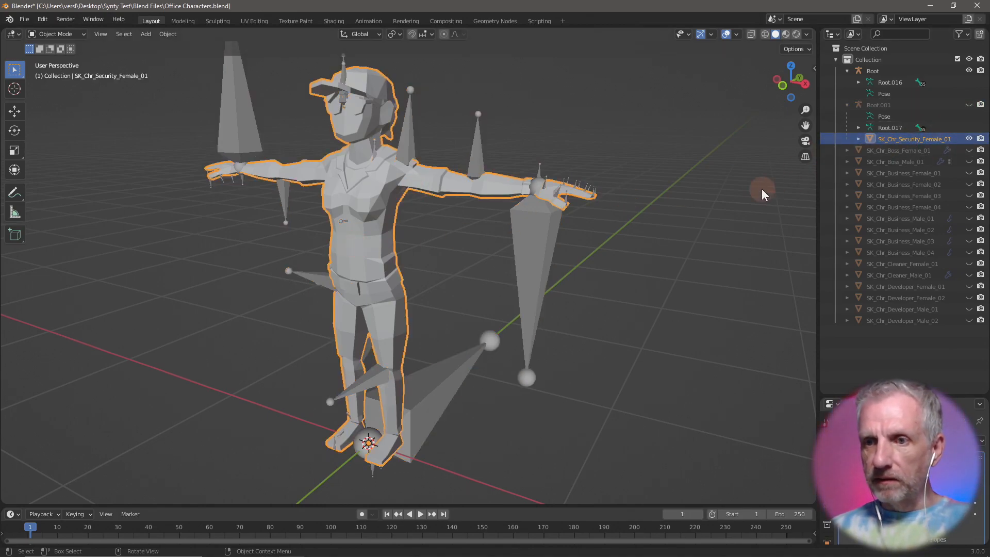
shift+click(537, 249)
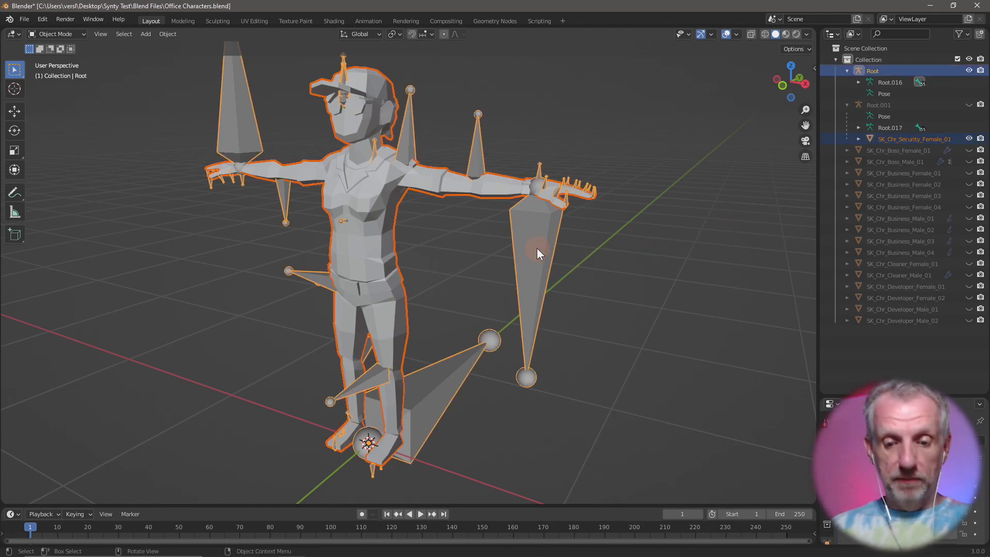
key(ctrl+p)
click(537, 248)
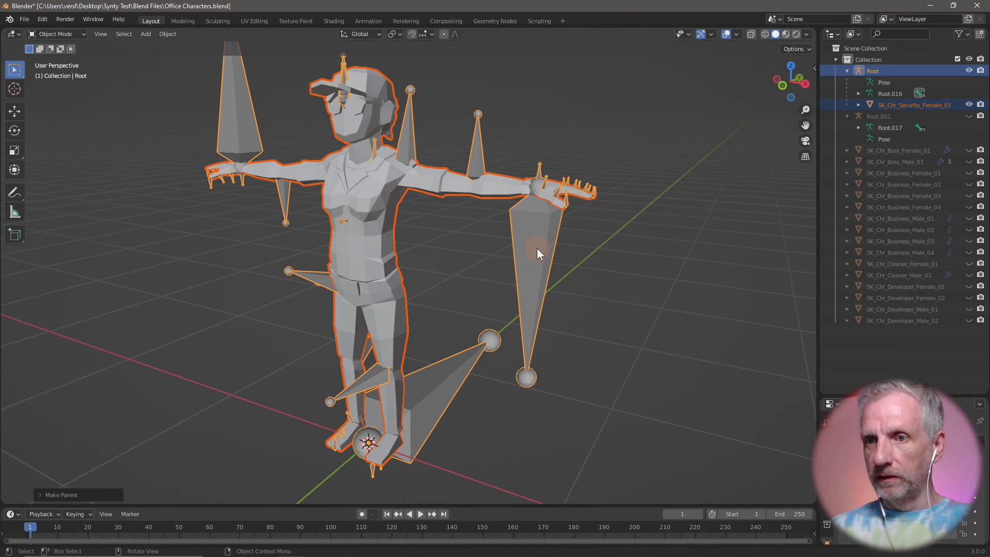
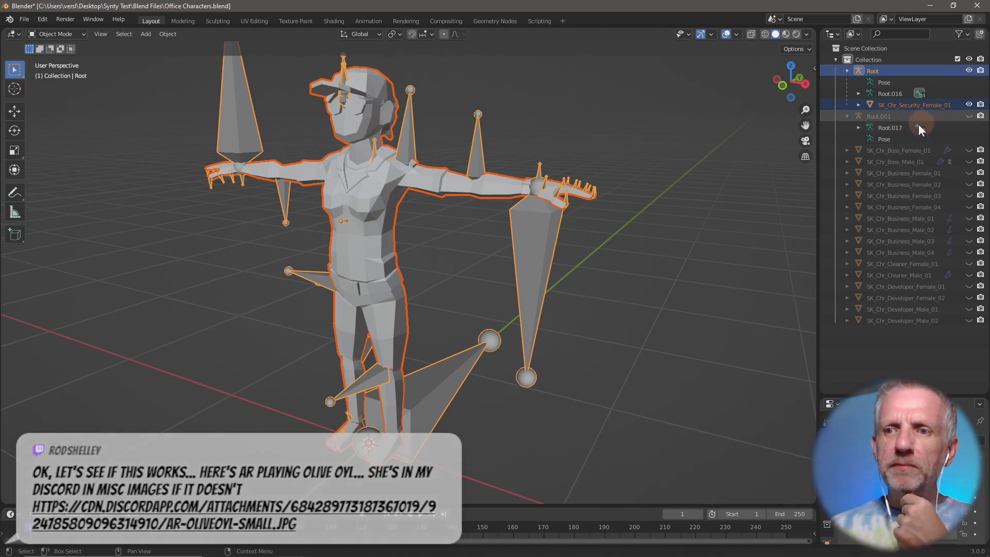
Step: Unhide the leftover Root.001 armature and delete it from the scene
drag(918, 127, 883, 117)
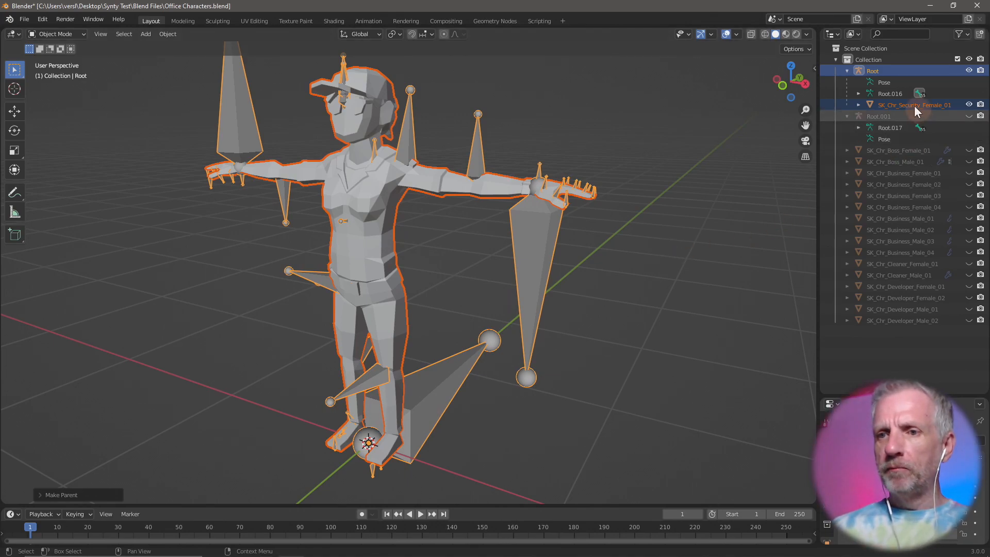
click(614, 212)
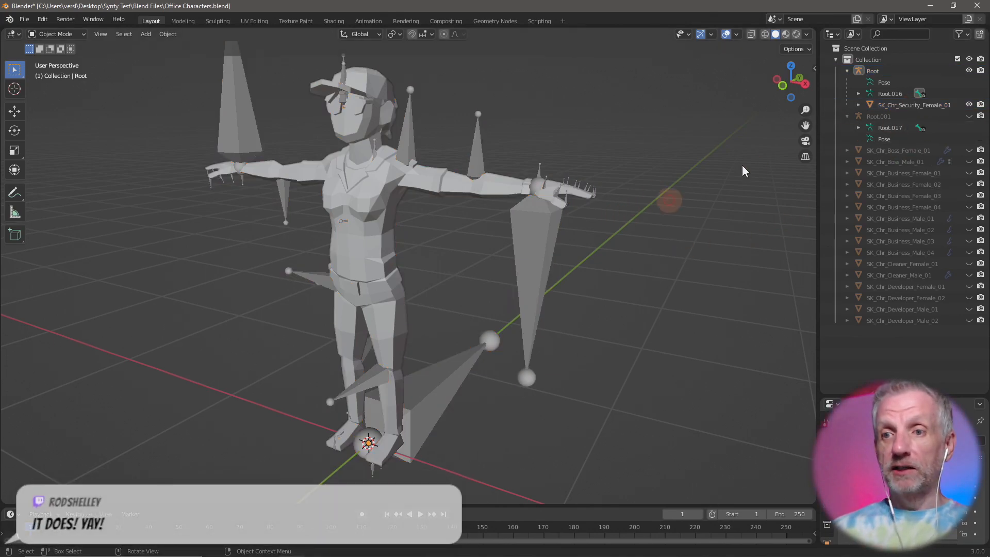
click(916, 117)
click(968, 116)
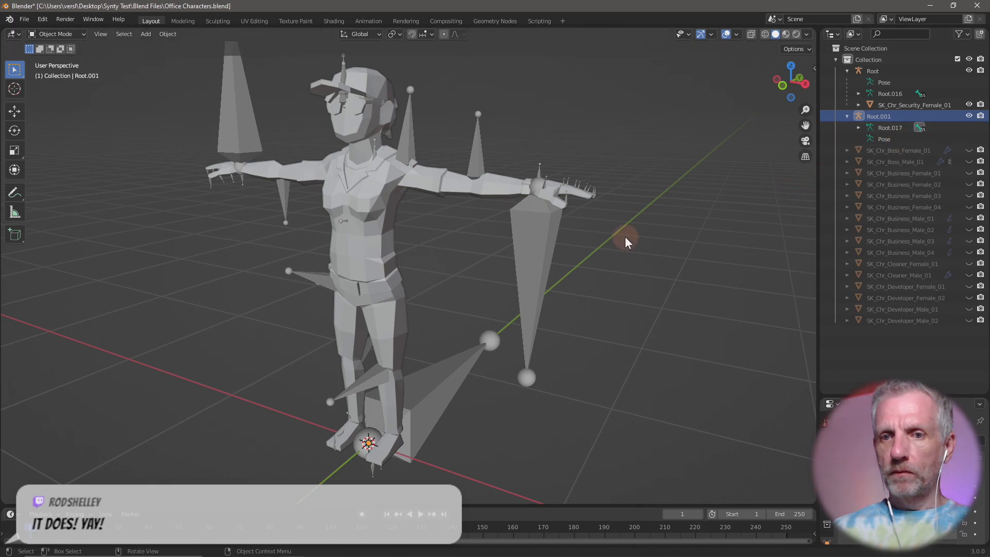
click(883, 114)
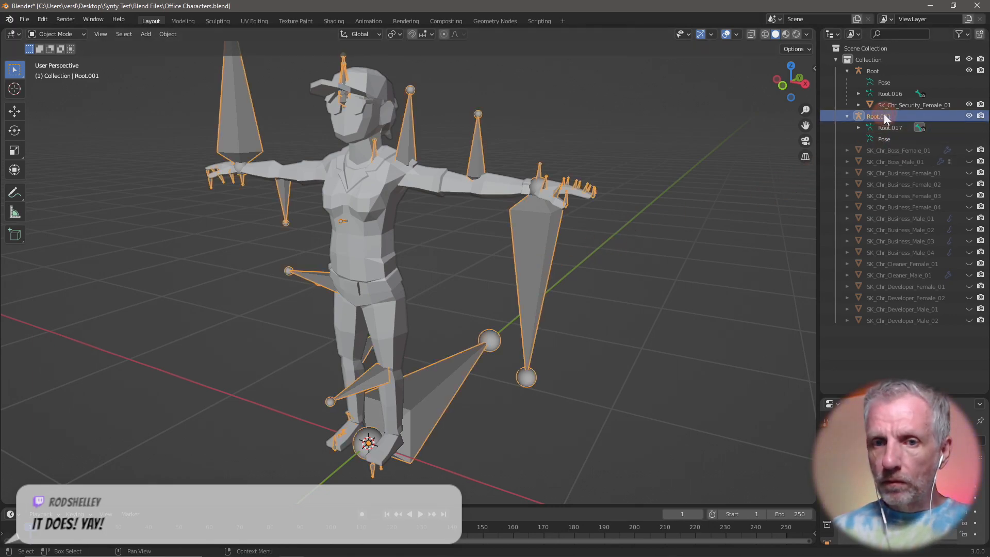
key(x)
click(658, 218)
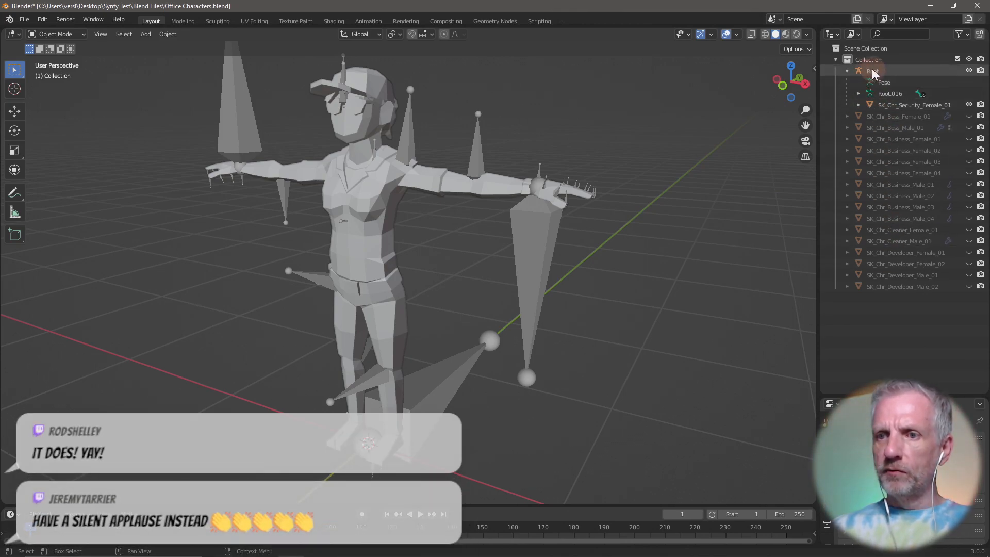
Step: Unhide the SK_Chr_Boss_Female_01, SK_Chr_Boss_Male_01 and SK_Chr_Business_Female_01 to 03 meshes
click(880, 105)
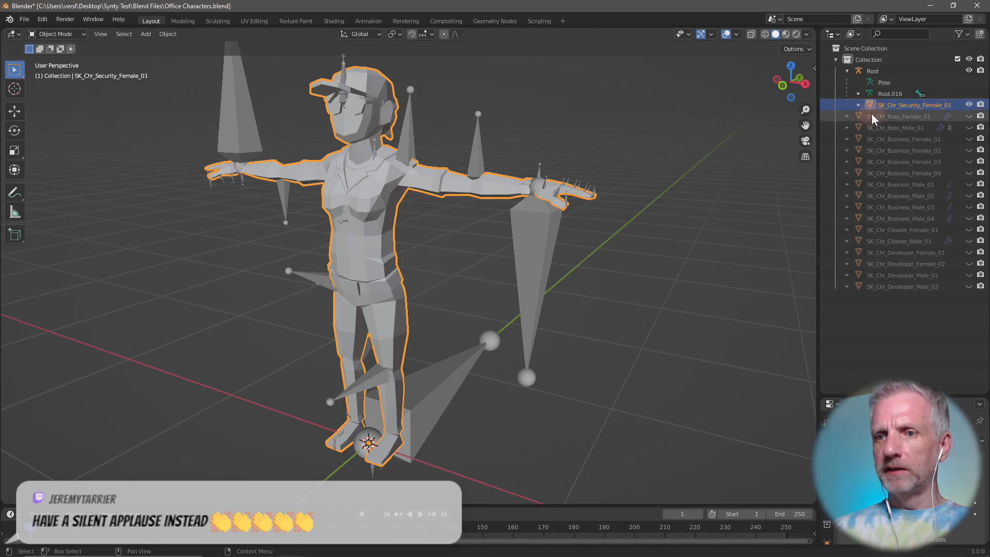
click(875, 117)
click(893, 106)
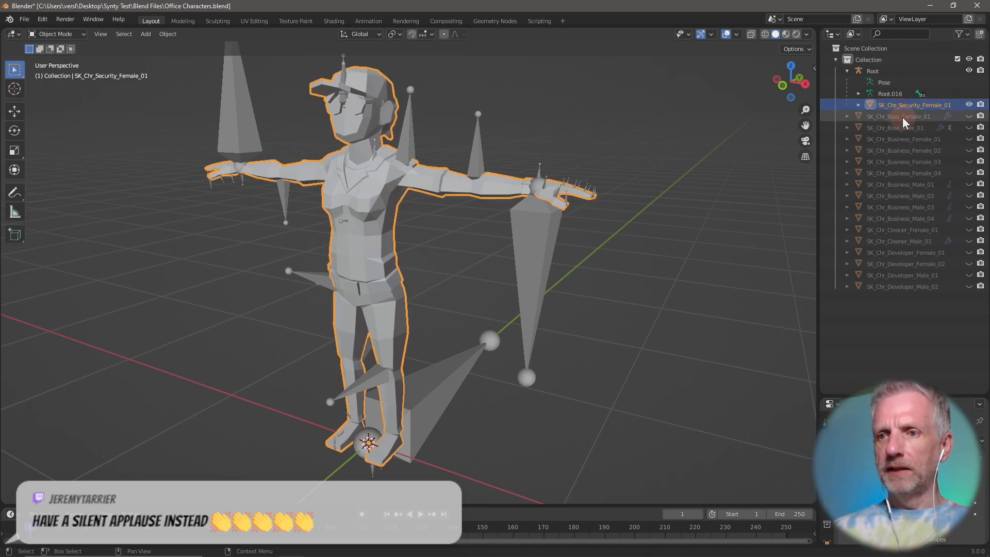
click(901, 117)
click(968, 116)
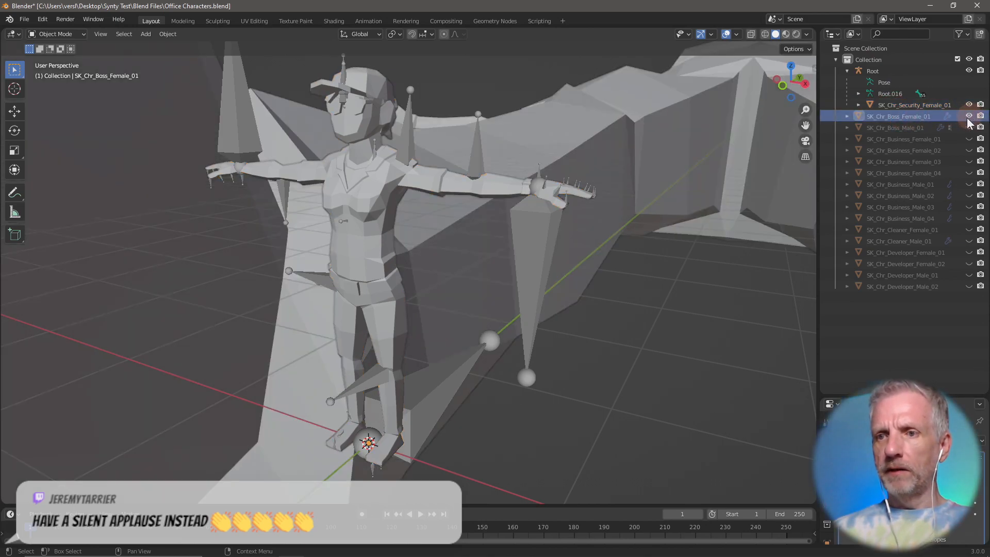
click(957, 128)
click(969, 128)
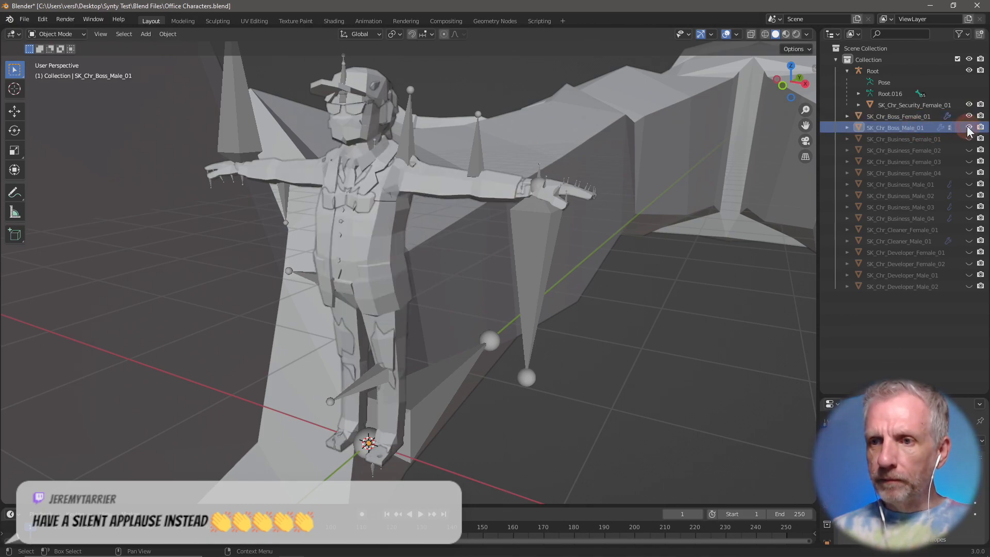
click(968, 139)
click(968, 150)
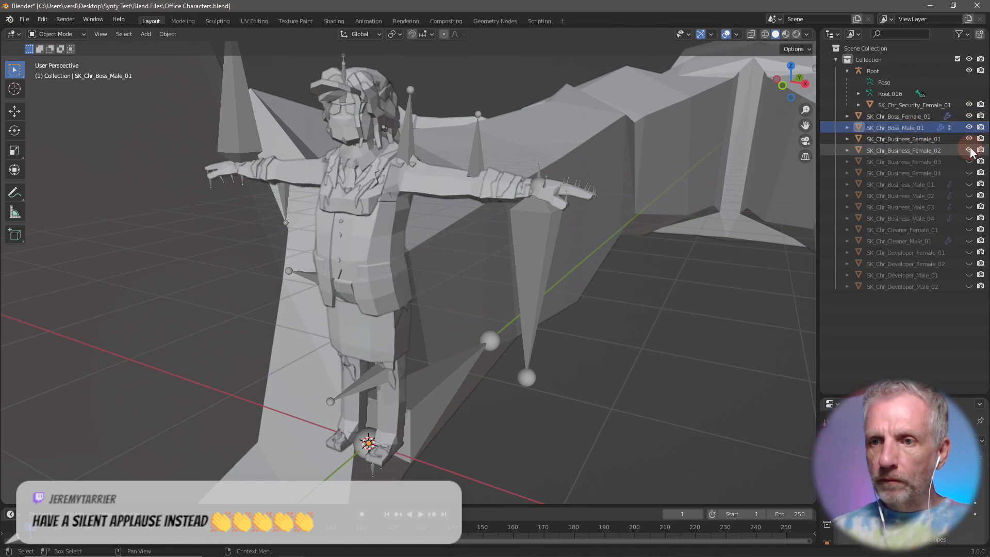
click(968, 162)
Step: Hide the SK_Chr_Boss_Male_01 and SK_Chr_Business_Female_01 meshes and toggle the visibility of SK_Chr_Boss_Female_01 to compare it
click(969, 116)
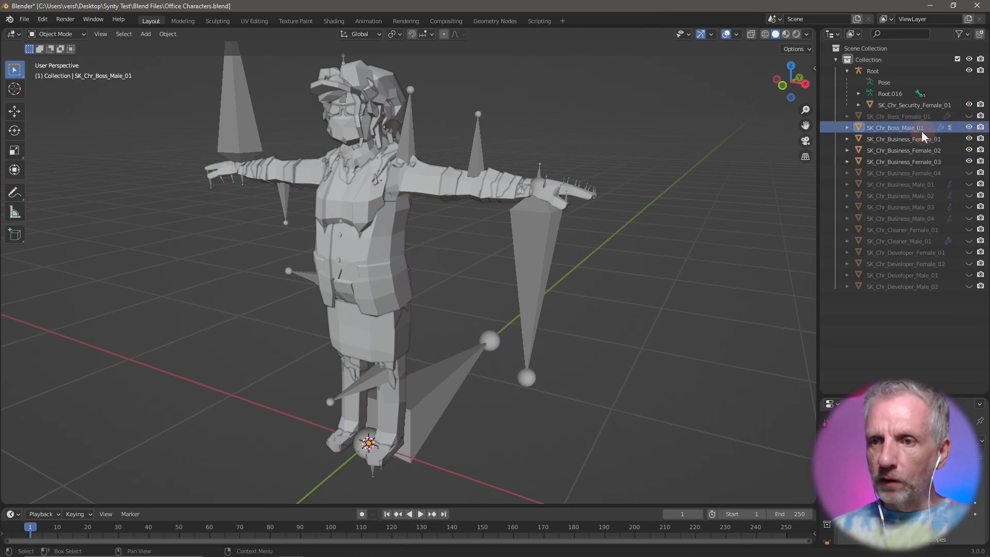
click(969, 127)
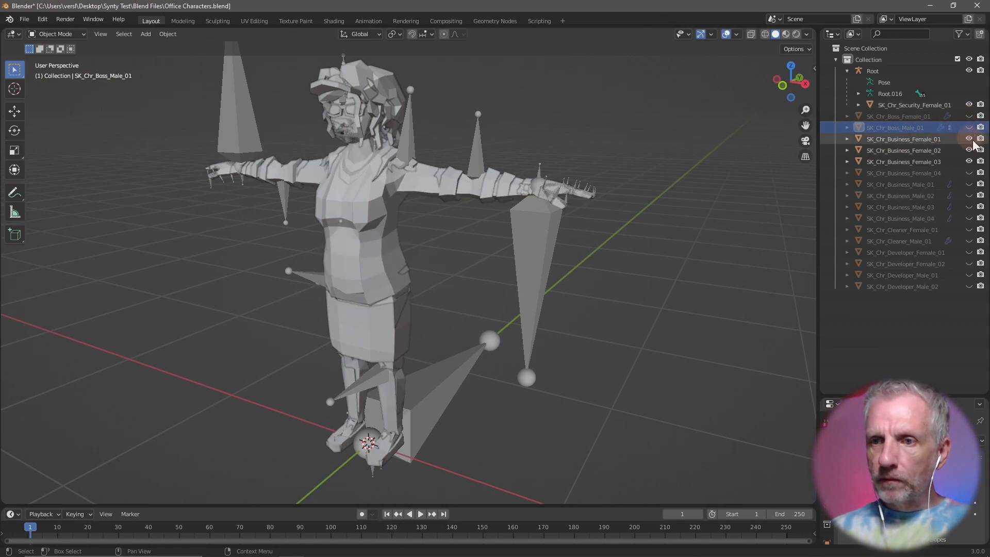
click(968, 138)
click(968, 116)
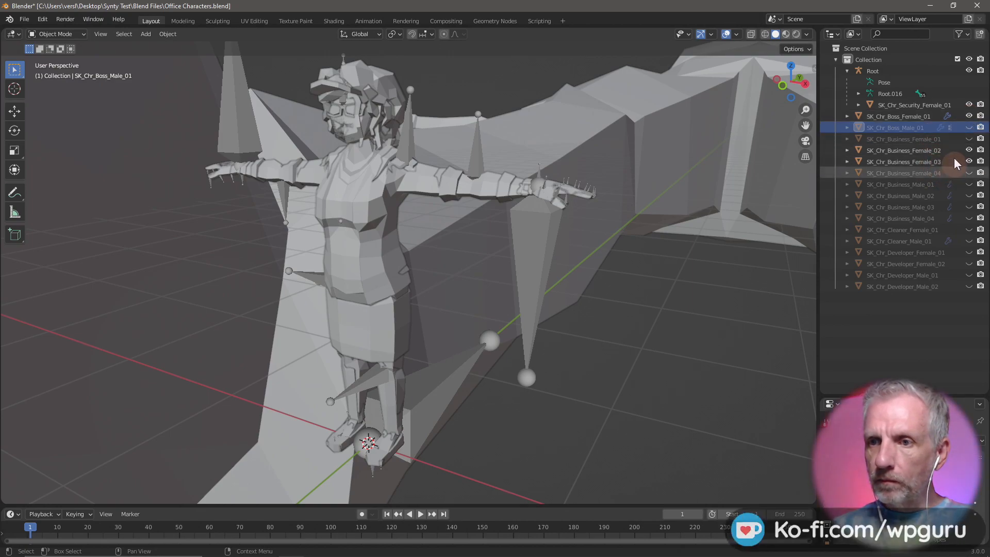
click(968, 116)
click(968, 116)
Step: Examine the size and orientation of the whole SK_Chr_Boss_Female_01 mesh relative to the other characters
click(920, 116)
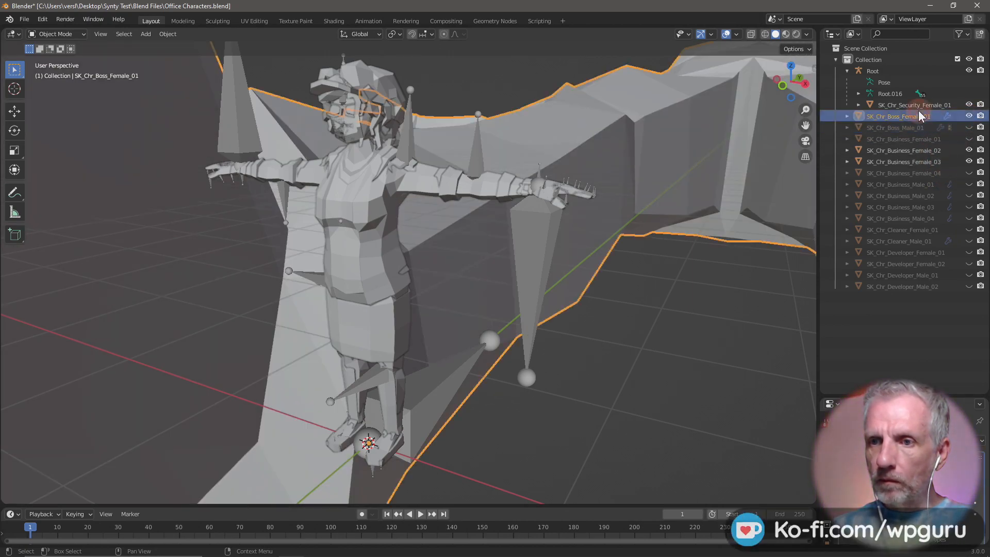
key(KP_Decimal)
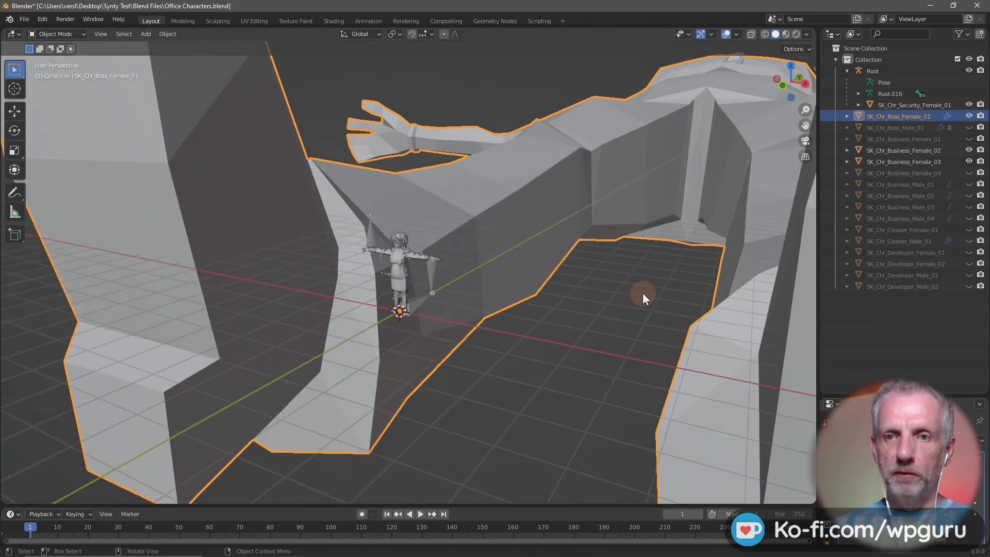
scroll(634, 278, down, 1)
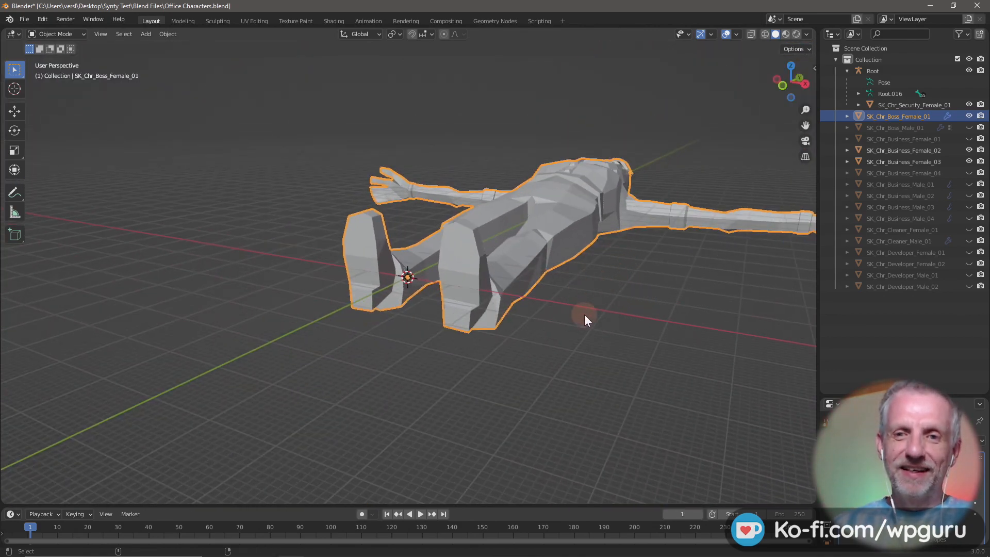
middle_drag(584, 315, 479, 336)
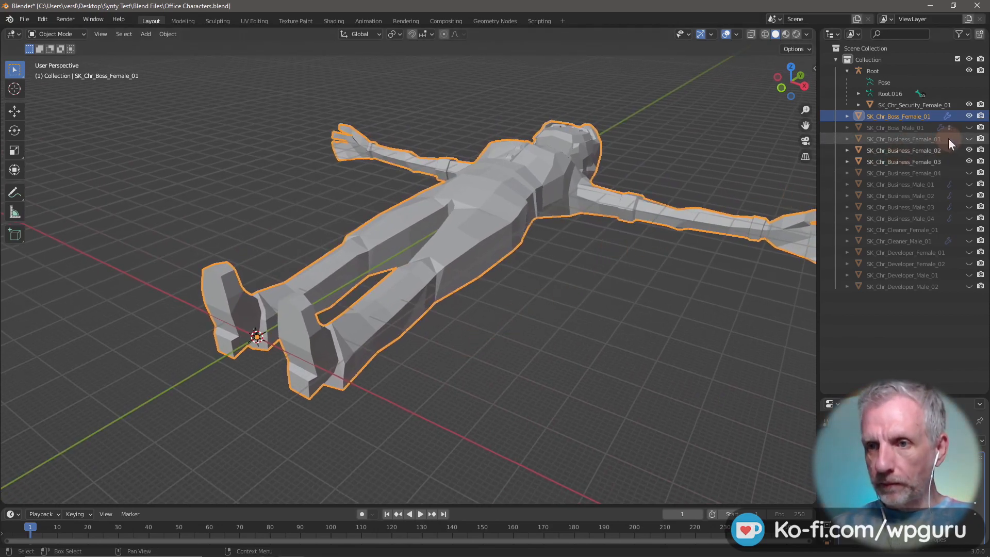
Step: Hide SK_Chr_Business_Female_02, SK_Chr_Business_Female_03 and SK_Chr_Boss_Female_01, and unhide the meshes from SK_Chr_Business_Male_04 through SK_Chr_Developer_Male_02
click(968, 150)
click(969, 161)
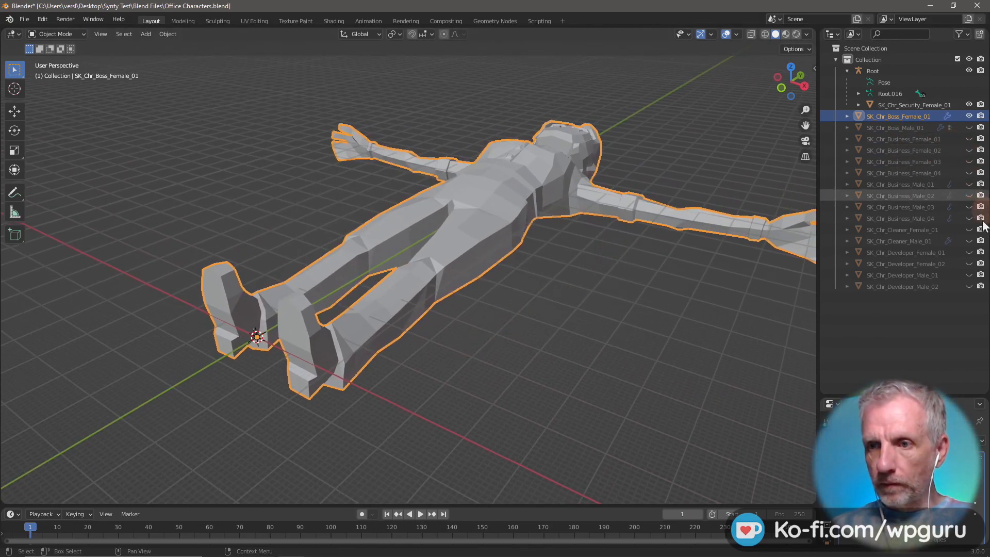
drag(971, 290, 967, 218)
click(968, 116)
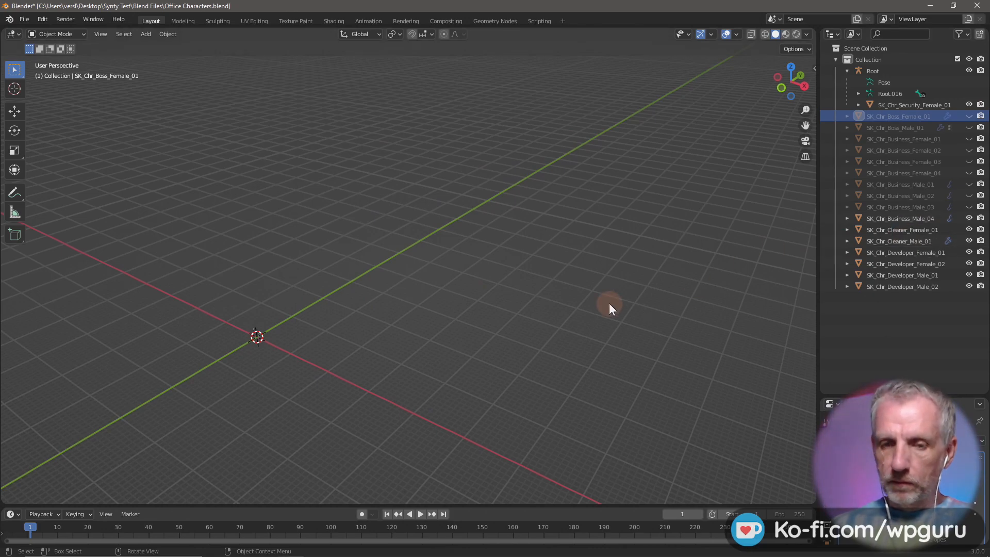
Step: Focus on SK_Chr_Developer_Female_02 and unhide all remaining Business meshes and SK_Chr_Boss_Male_01, keeping SK_Chr_Boss_Female_01 hidden
click(906, 262)
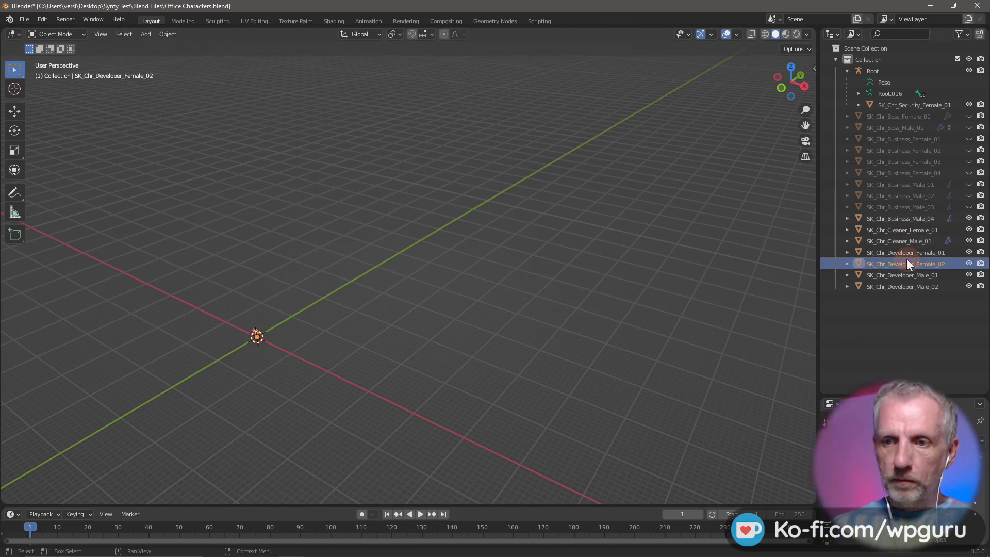
key(KP_Decimal)
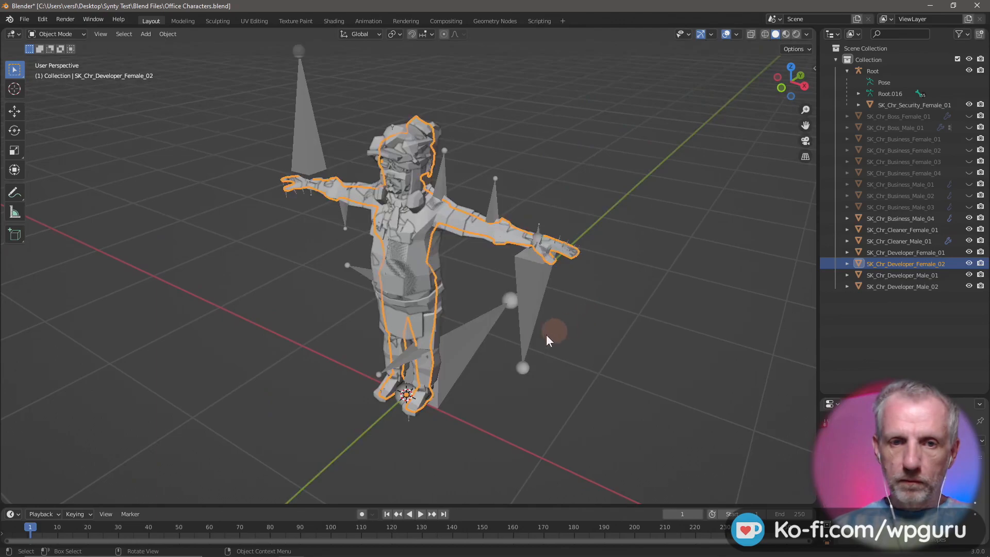
middle_drag(546, 335, 559, 317)
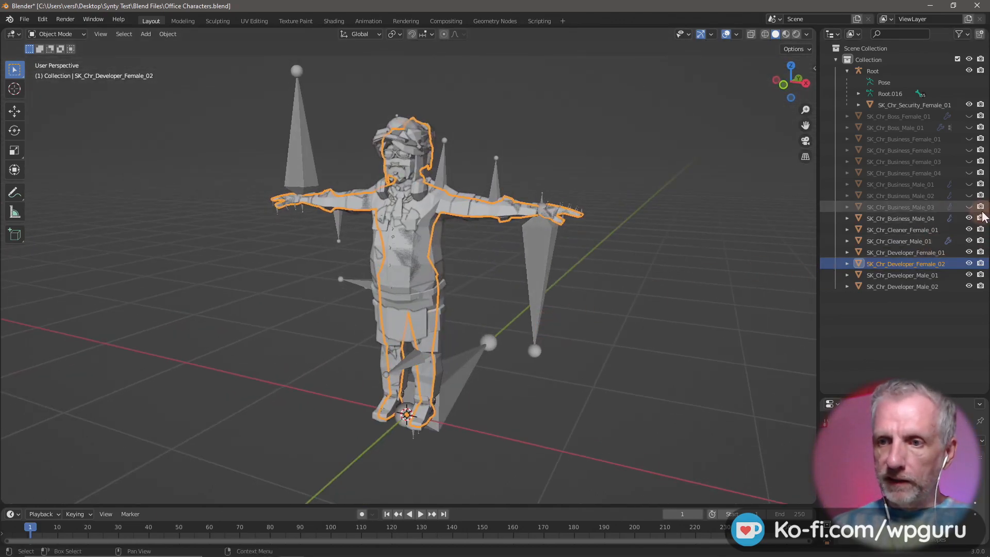
click(969, 196)
click(968, 184)
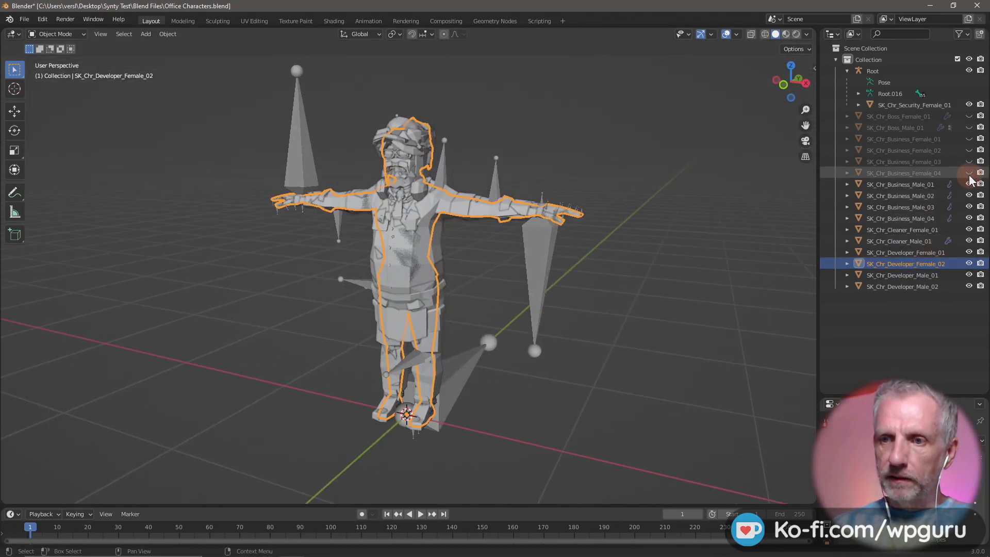
click(968, 173)
click(969, 161)
click(968, 150)
click(968, 139)
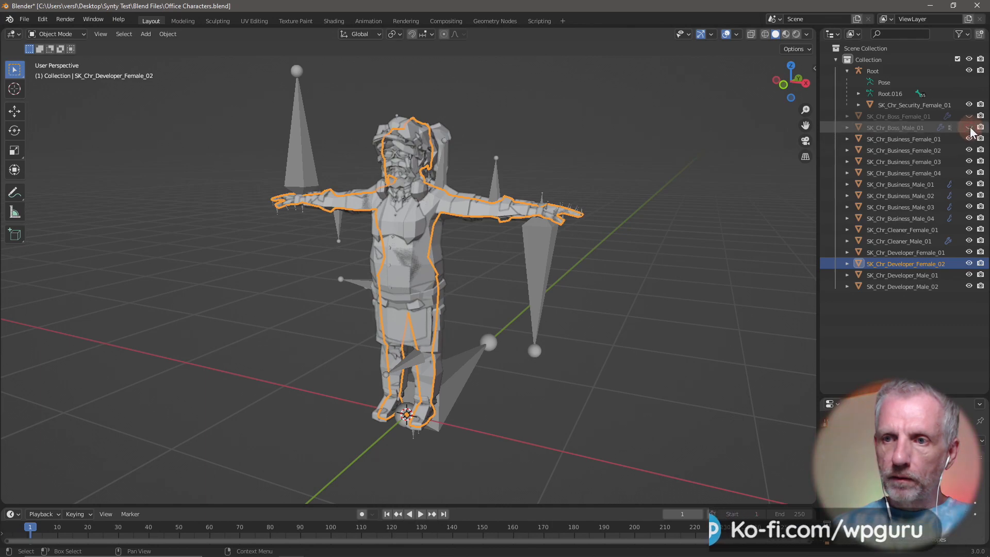
click(969, 127)
click(968, 116)
click(969, 116)
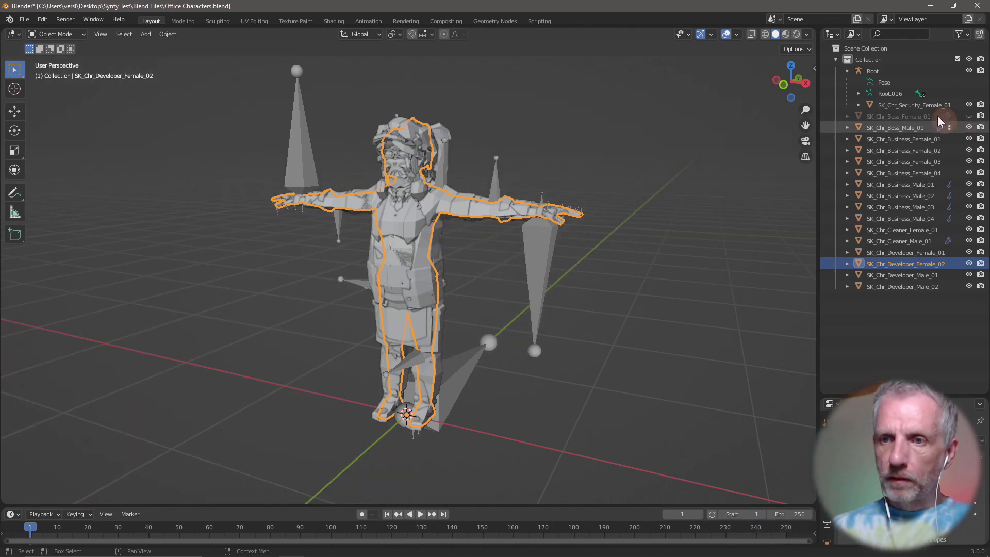
Step: Hide the SK_Chr_Security_Female_01 mesh under the Root armature and leave SK_Chr_Boss_Female_01 selected
click(923, 105)
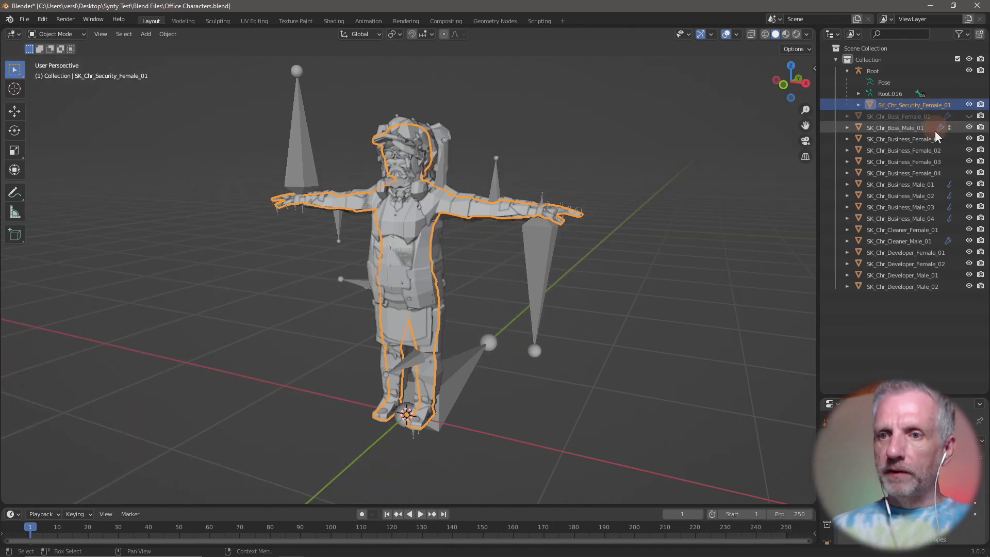
click(911, 118)
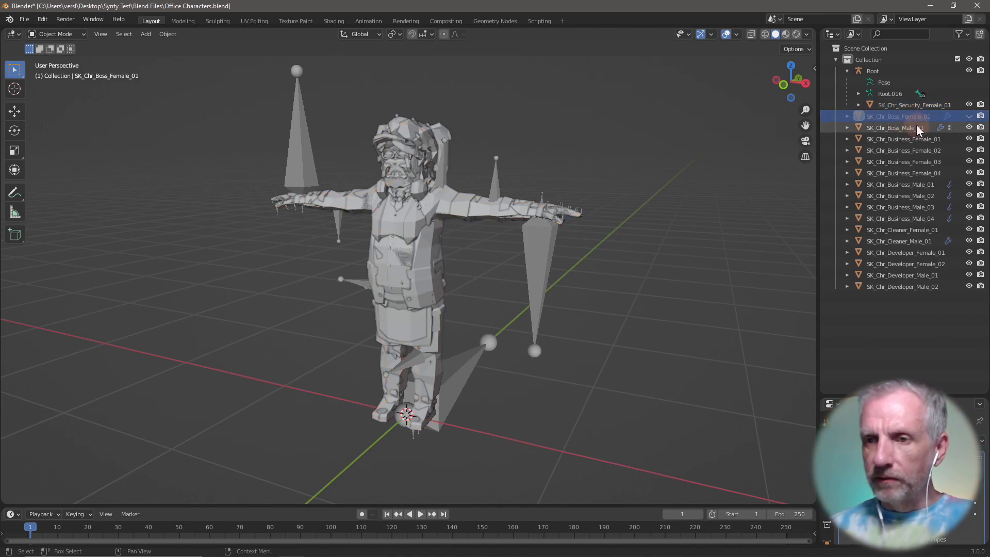
click(968, 104)
click(968, 104)
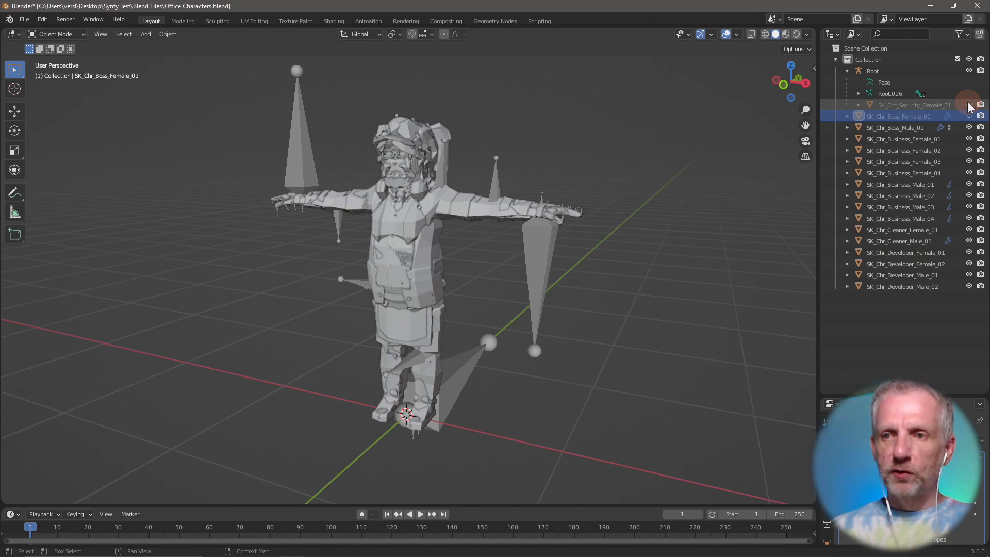
click(969, 105)
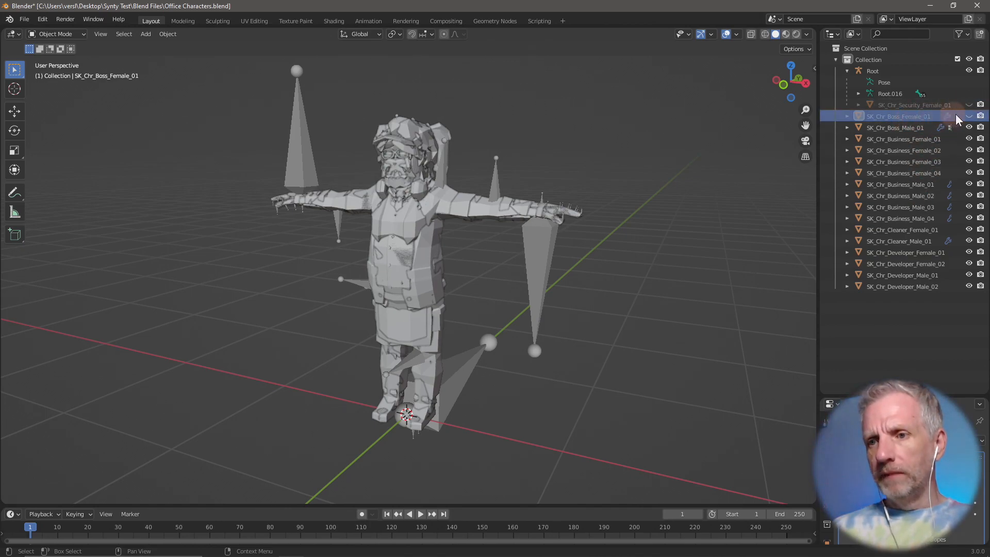
Step: Hide every character mesh from SK_Chr_Boss_Male_01 through SK_Chr_Developer_Male_02, leaving only the Root armature shown
click(969, 128)
click(969, 139)
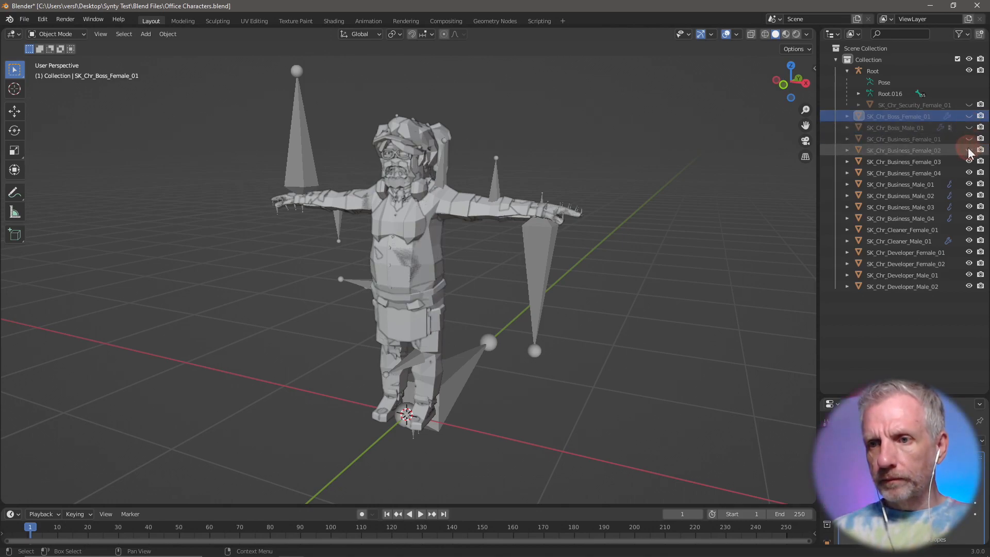
click(969, 150)
click(969, 162)
click(969, 173)
click(969, 184)
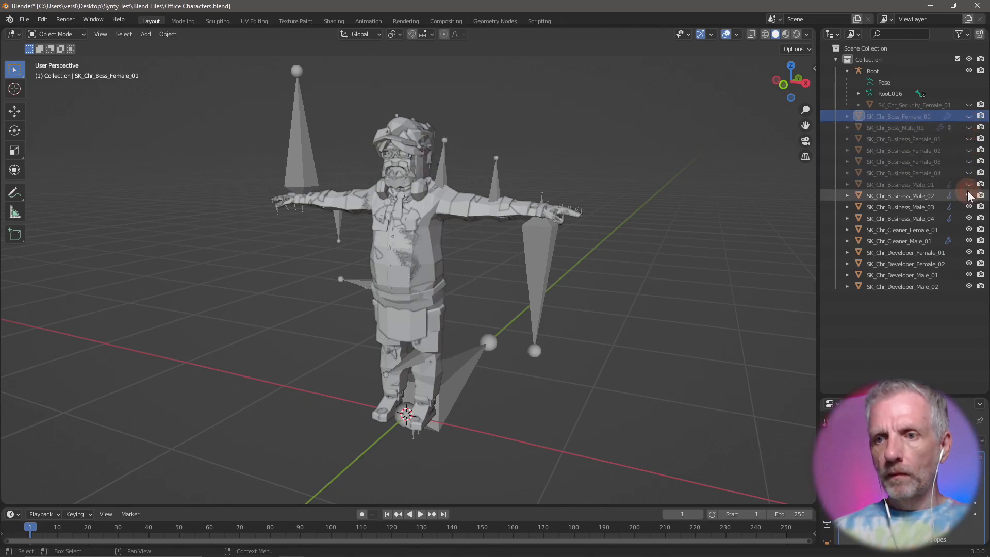
click(969, 195)
click(969, 206)
click(969, 218)
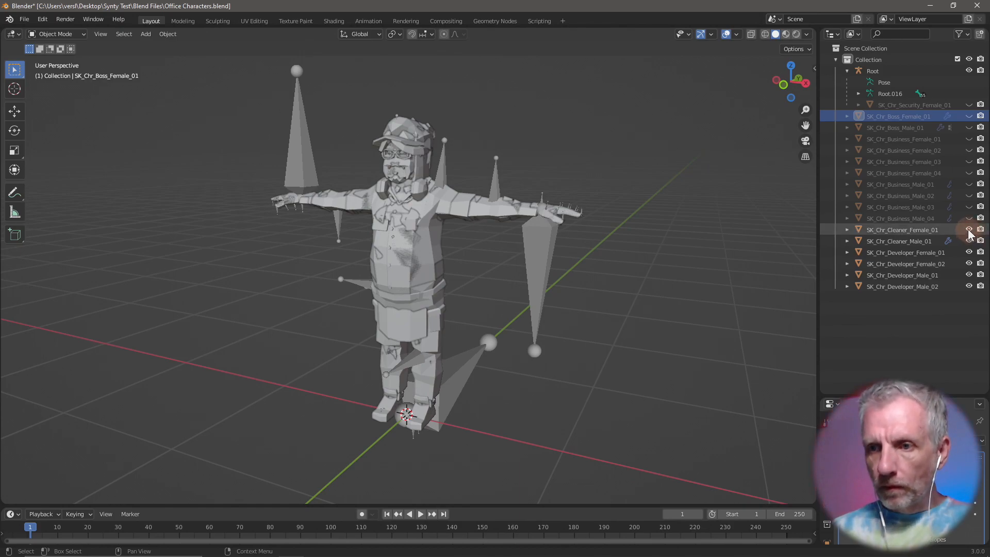
click(969, 229)
click(969, 240)
click(969, 252)
click(969, 263)
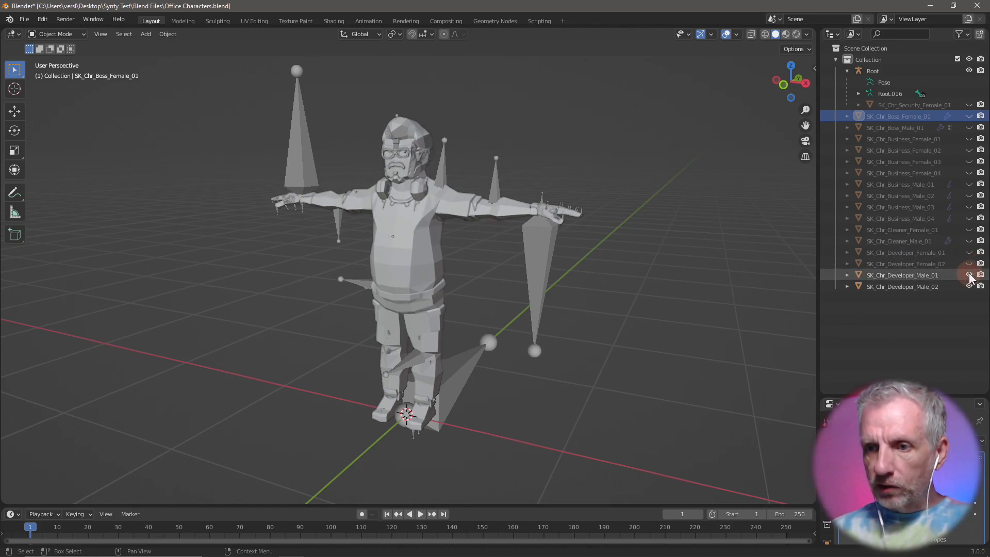
click(968, 276)
click(969, 287)
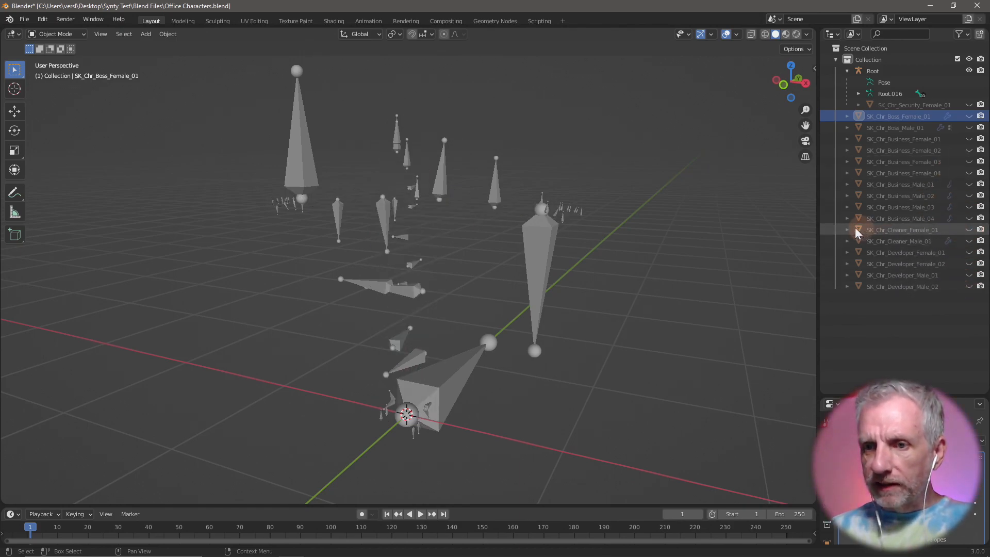
Step: Widen the outliner, unhide the oversized SK_Chr_Boss_Female_01 mesh and delete it from the scene
drag(819, 227, 763, 236)
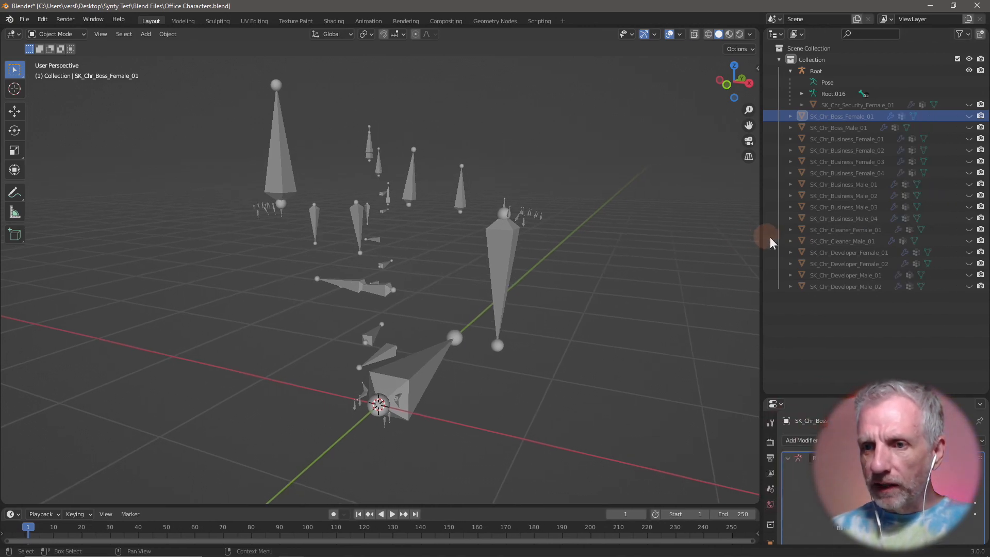
click(969, 116)
click(600, 176)
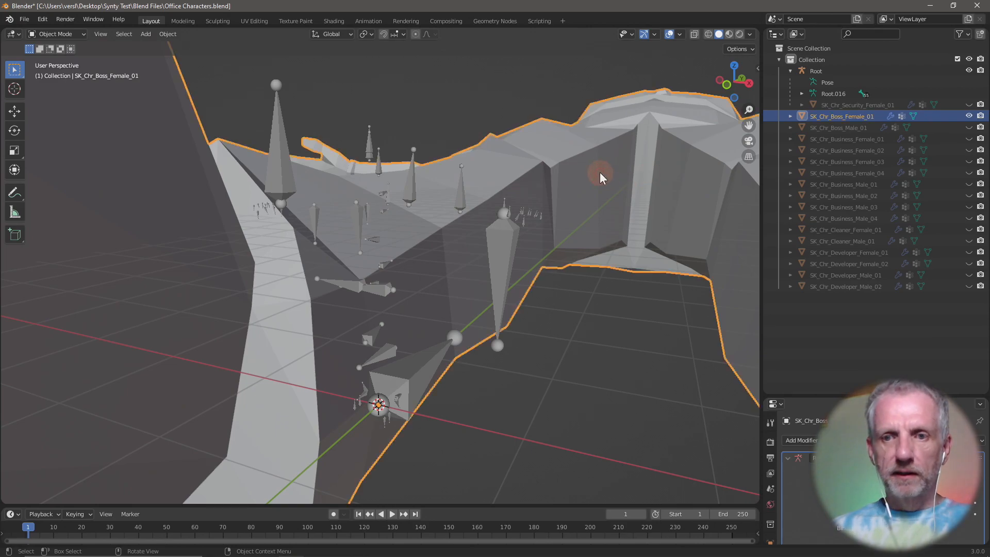
key(x)
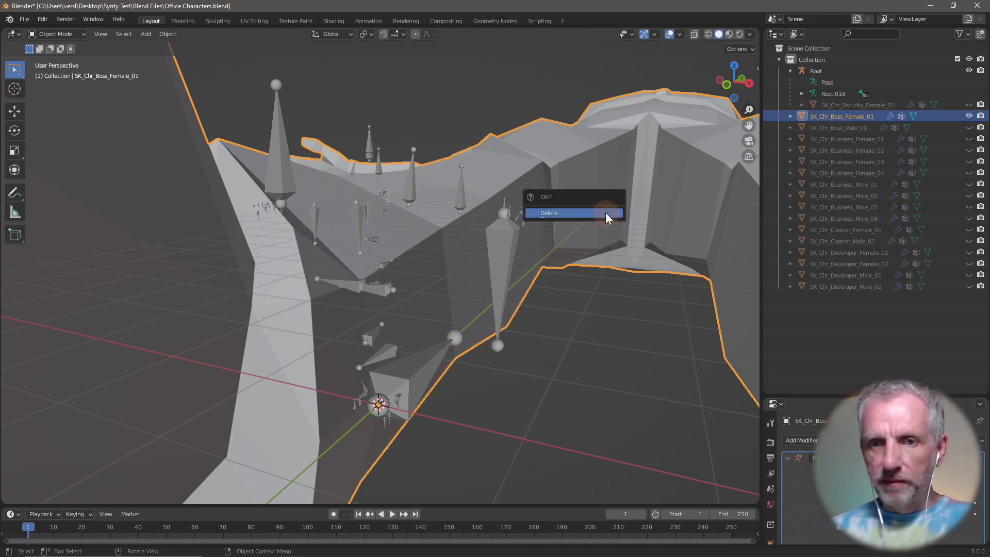
click(605, 213)
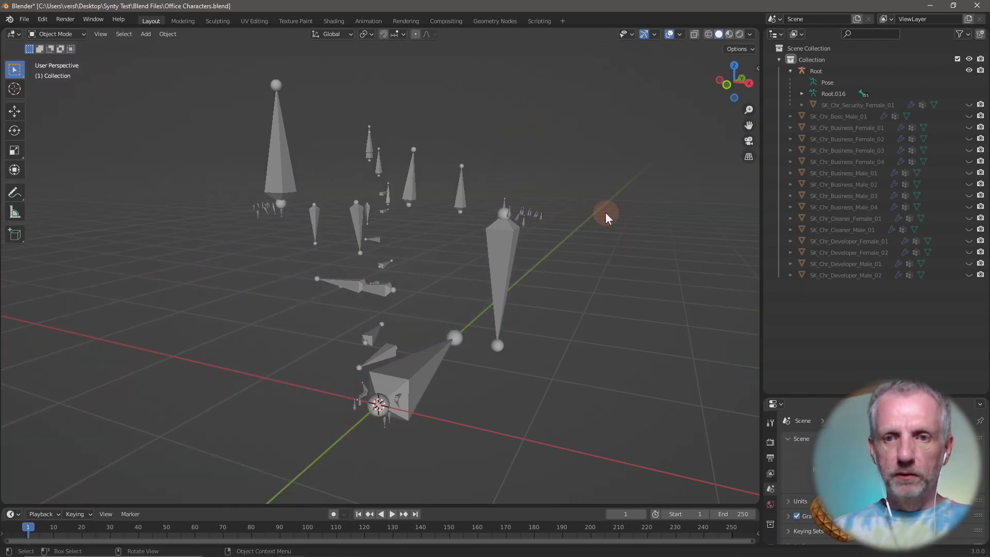
Step: Unhide SK_Chr_Security_Female_01 to examine its fit on the Root armature, and hide it again
click(871, 105)
click(970, 105)
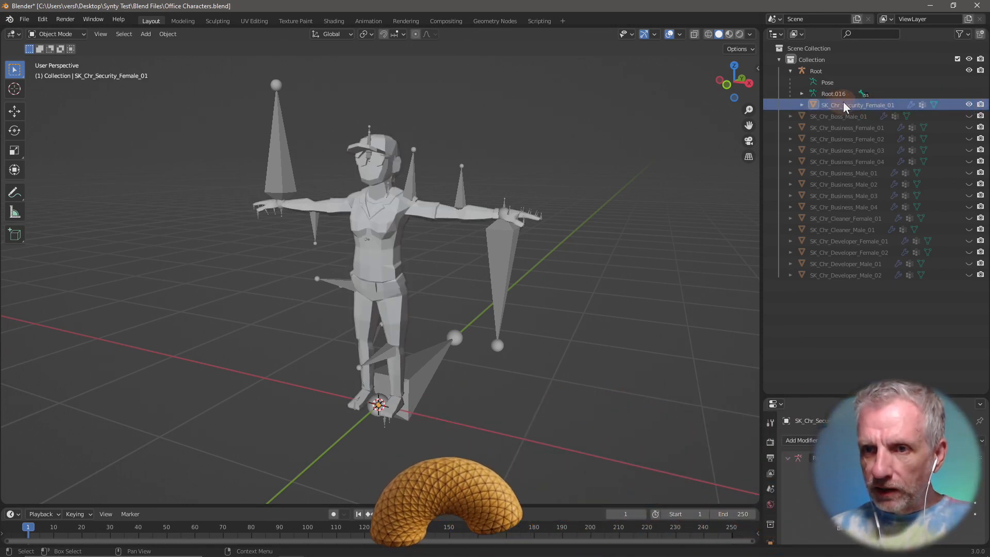
drag(840, 105, 817, 78)
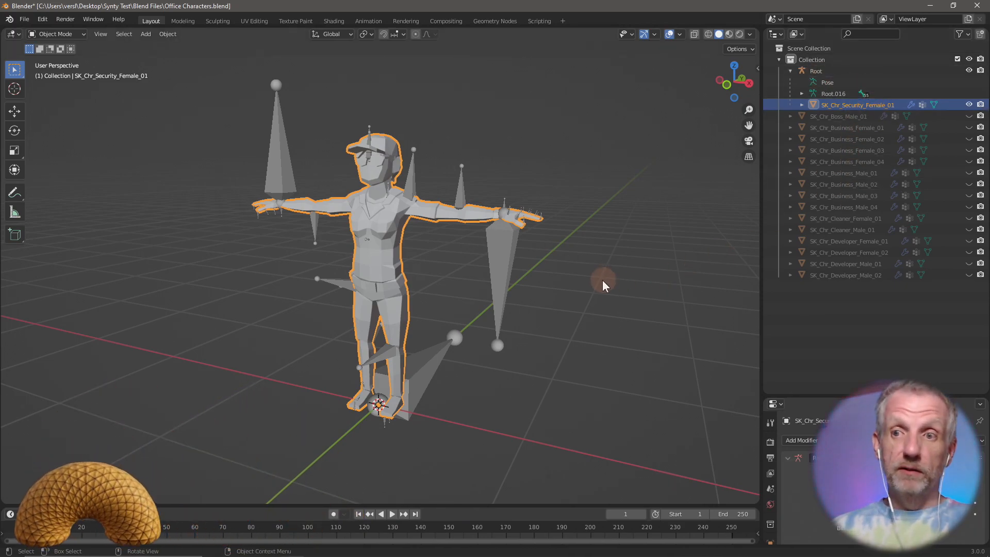
middle_drag(596, 281, 577, 281)
scroll(583, 282, up, 3)
scroll(576, 281, down, 2)
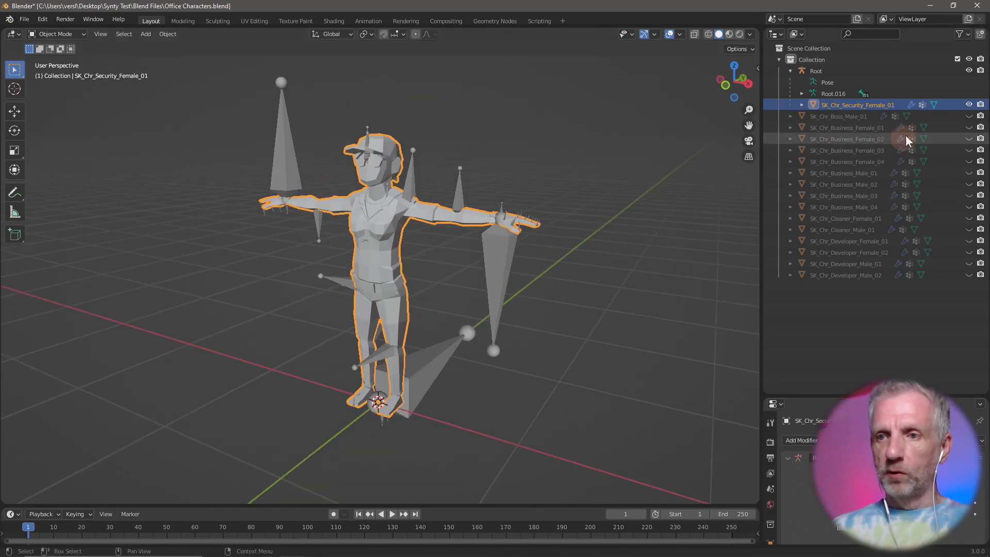
click(968, 104)
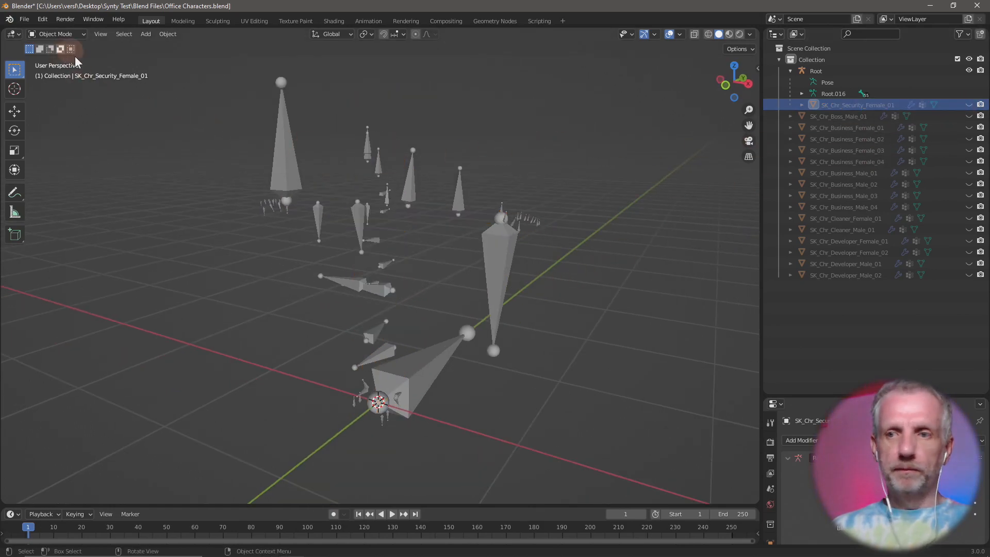
Step: Make Collection active and import SK_Chr_Boss_Female_01.fbx from the Characters source folder
click(846, 67)
click(858, 59)
click(852, 72)
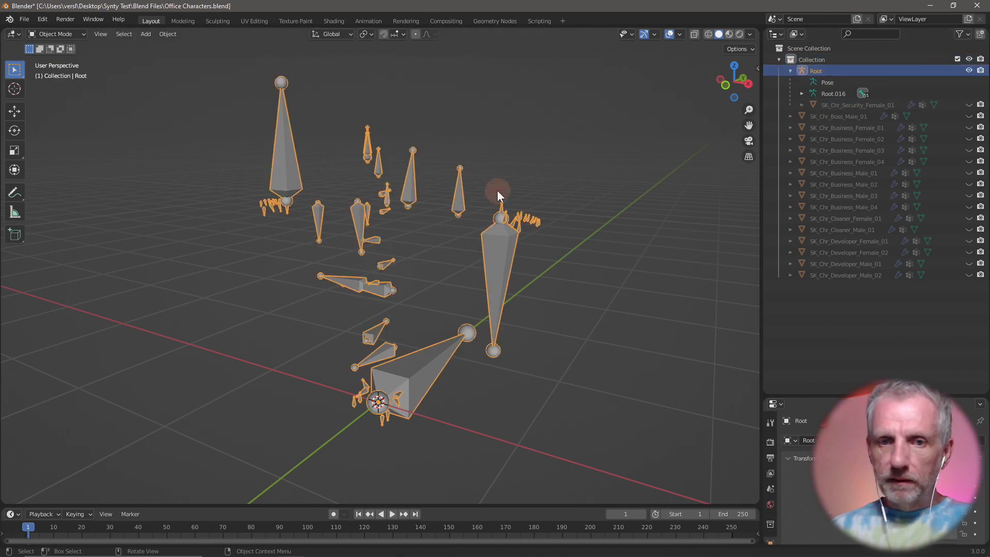
click(867, 105)
click(876, 71)
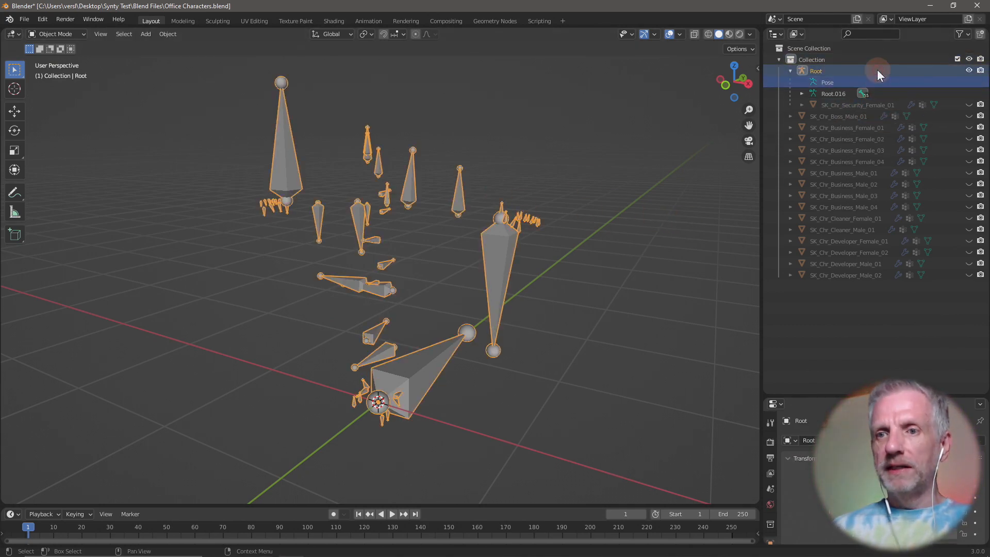
click(877, 60)
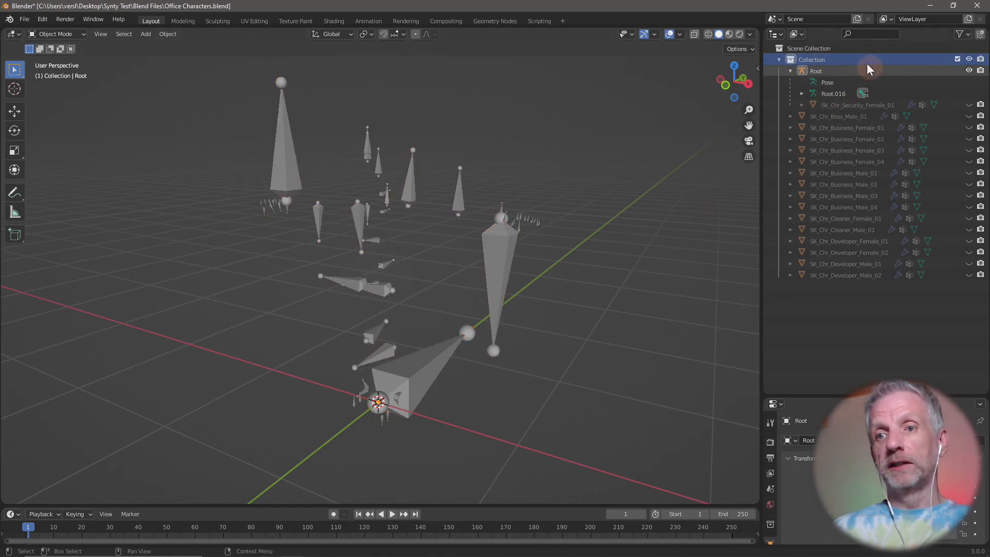
click(24, 20)
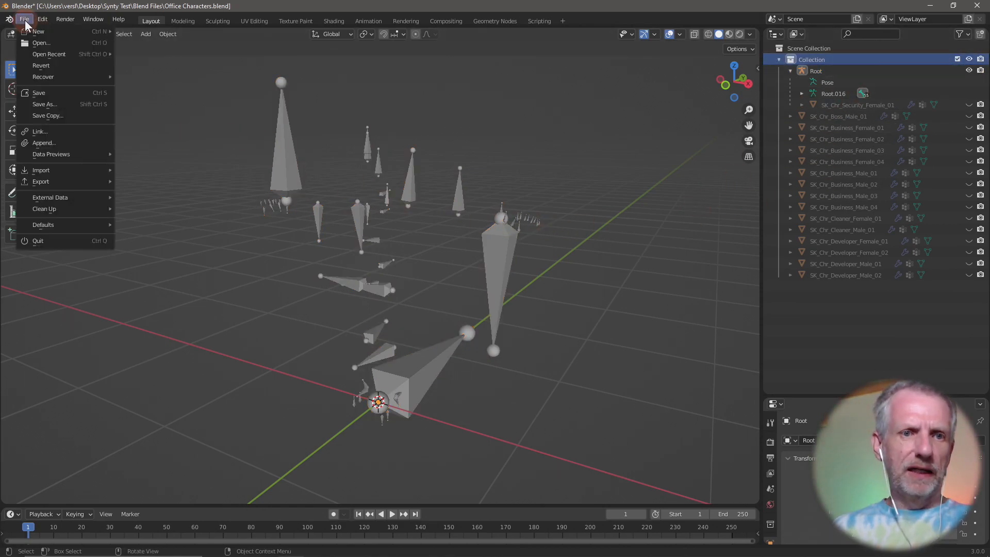
mouse_move(57, 169)
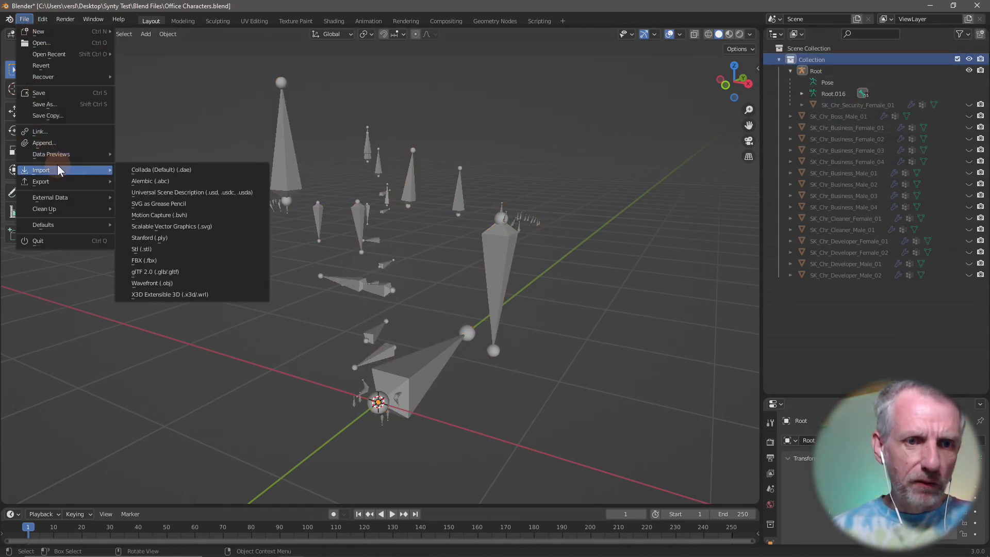
click(170, 261)
click(422, 169)
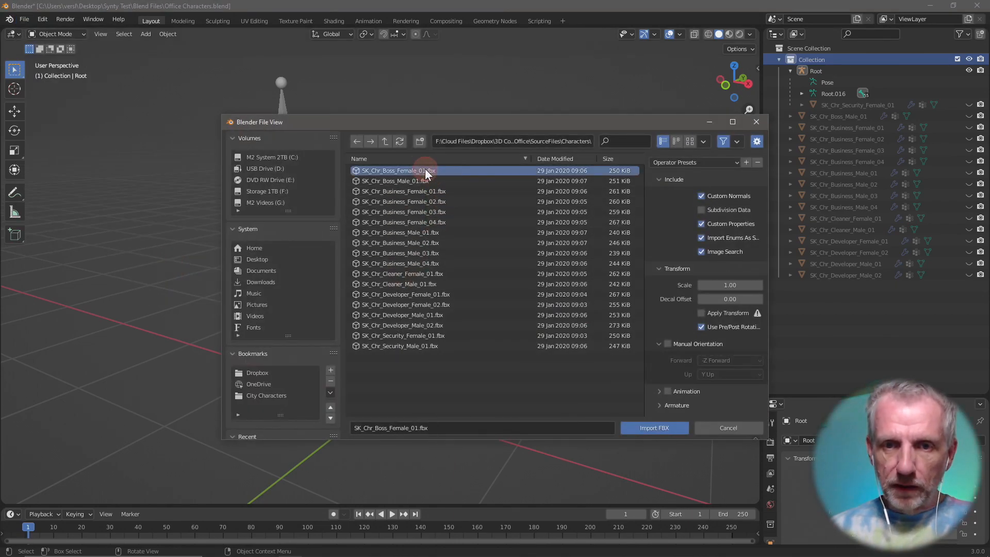
shift+click(585, 345)
click(663, 432)
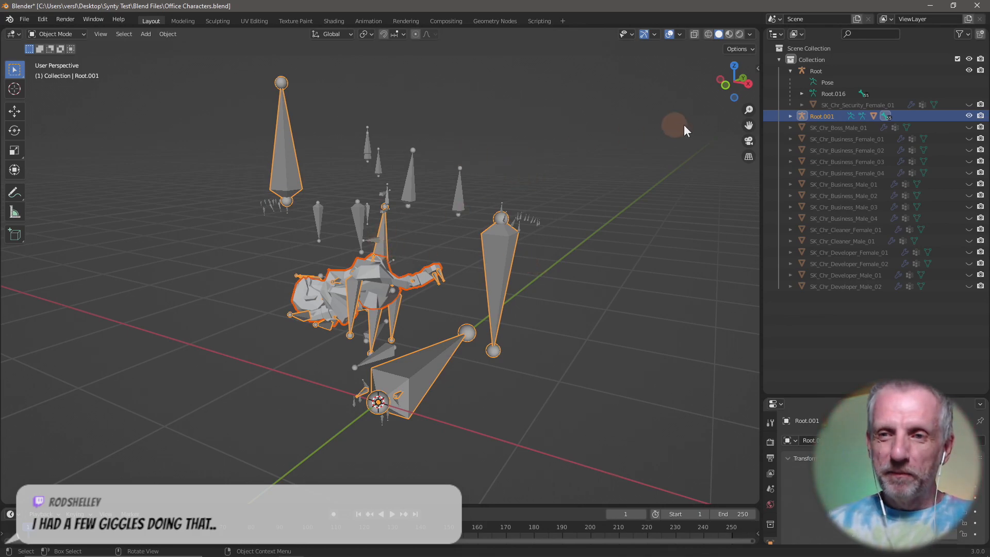
Step: Clear all pose transforms on the bones of the newly imported Root.001 armature and return to Object Mode
scroll(366, 323, up, 3)
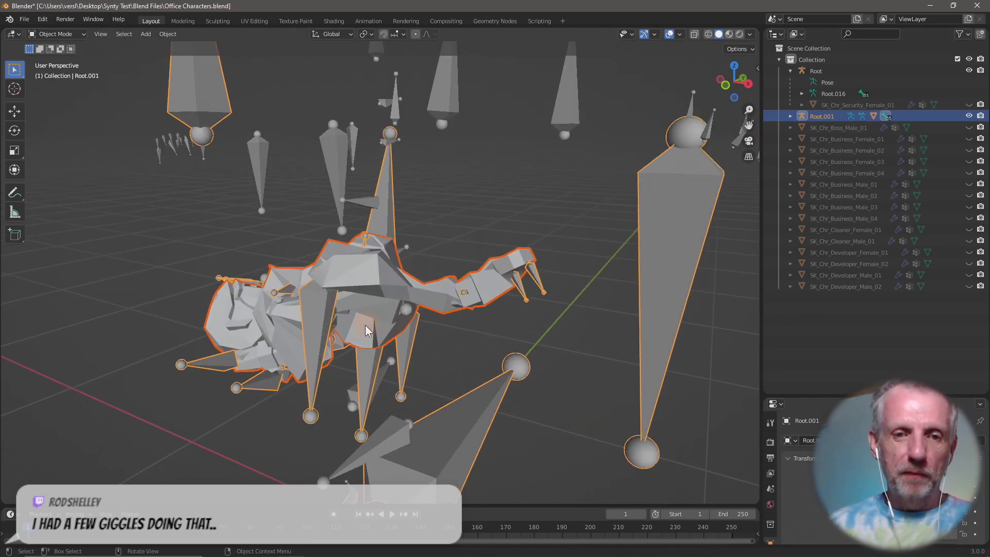
scroll(326, 339, up, 2)
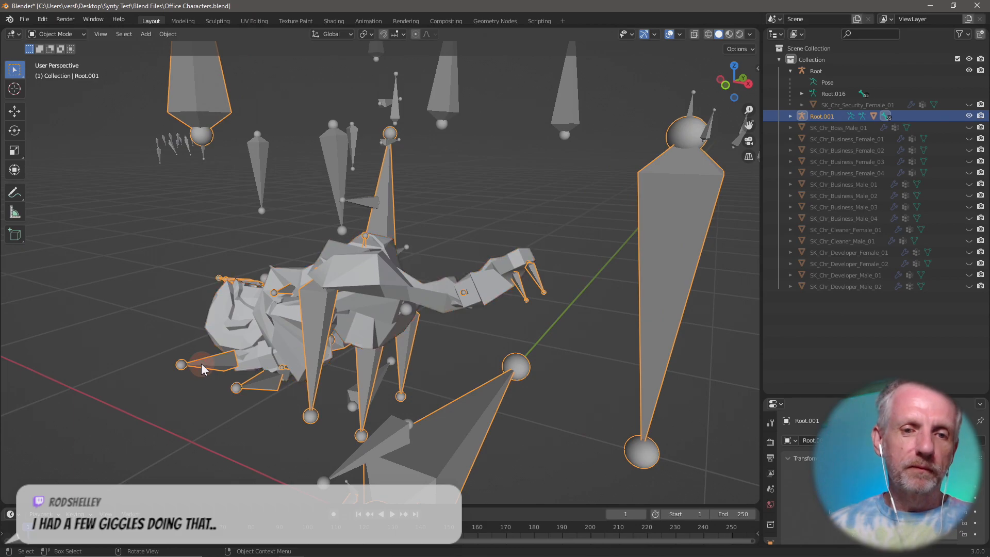
click(69, 32)
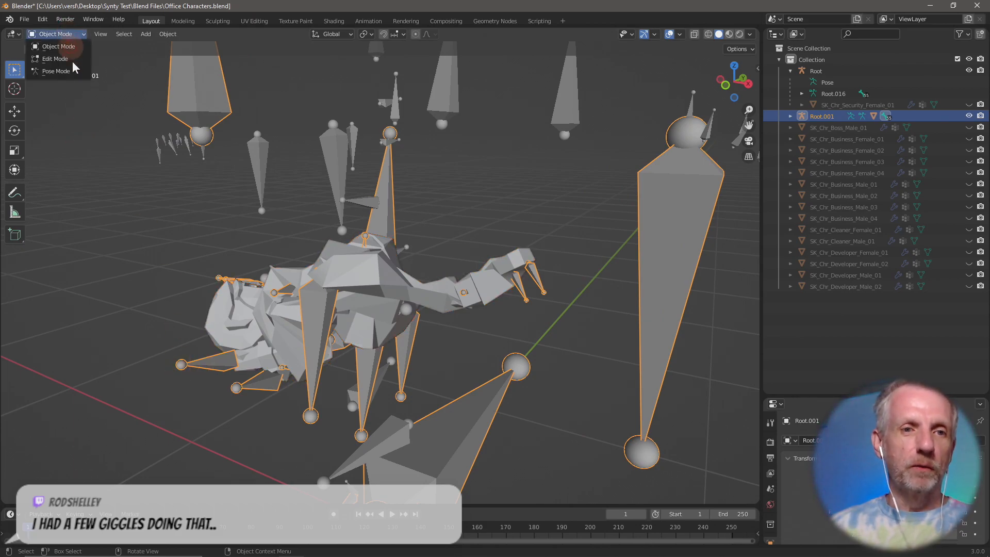
click(73, 68)
click(147, 34)
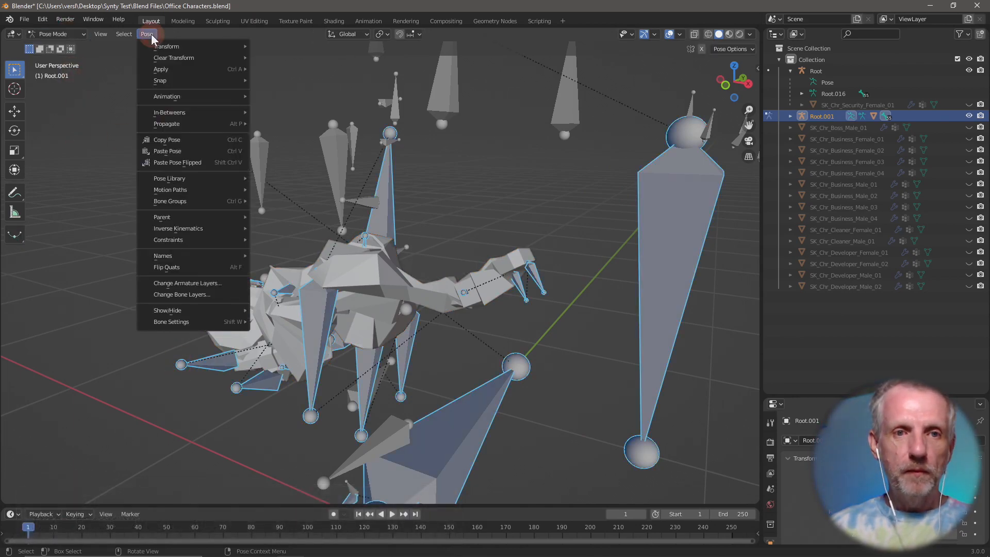
mouse_move(224, 59)
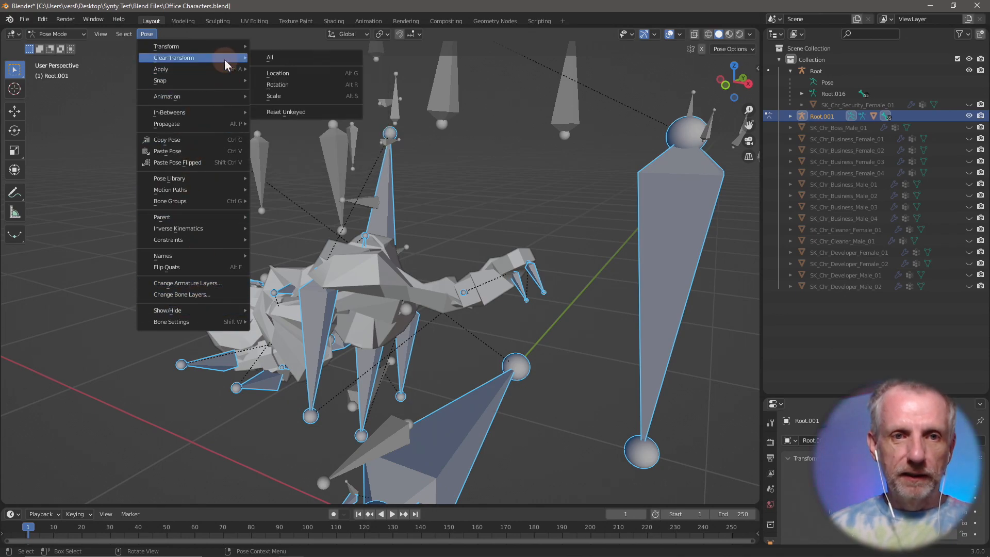
click(277, 55)
scroll(311, 227, down, 3)
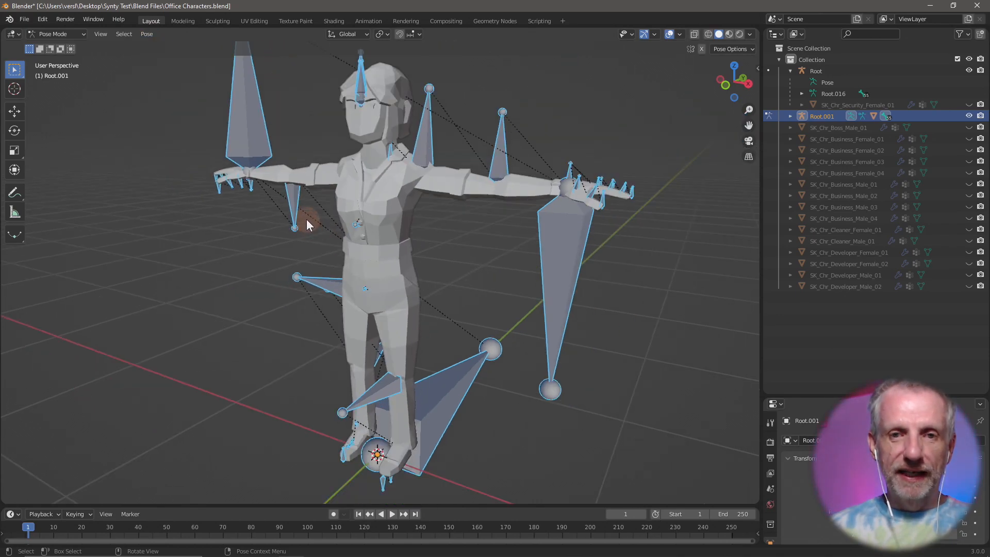
mouse_move(306, 221)
middle_down()
mouse_move(315, 219)
mouse_move(304, 209)
middle_up()
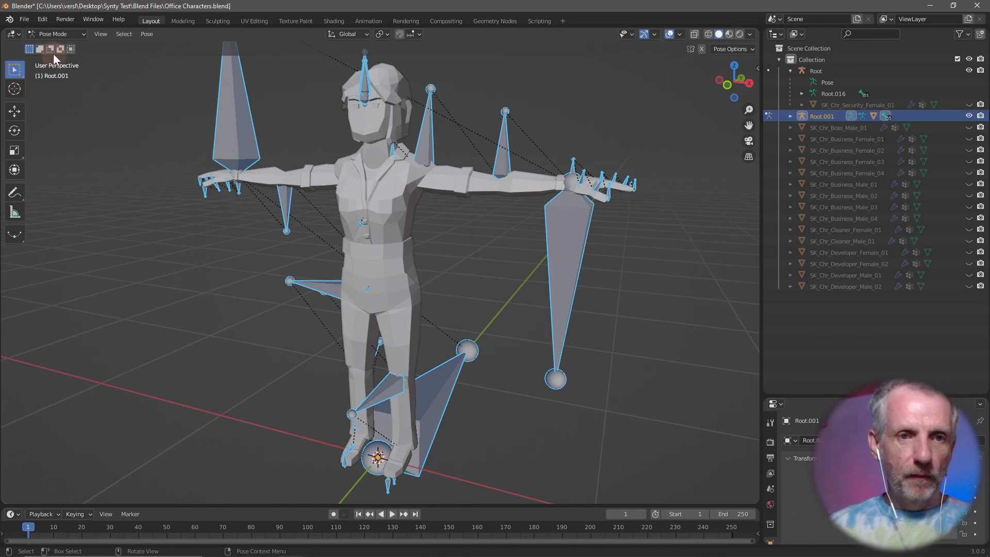
click(65, 33)
click(63, 43)
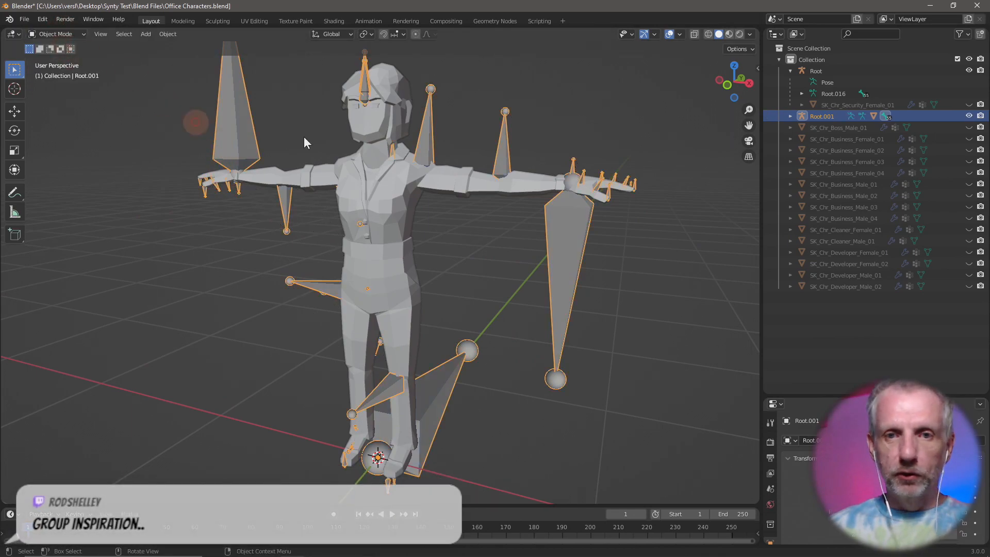
Step: Hide the Root.001 armature and parent the SK_Chr_Boss_Female_01 mesh to the Root armature using Armature Deform With Empty Groups
click(391, 250)
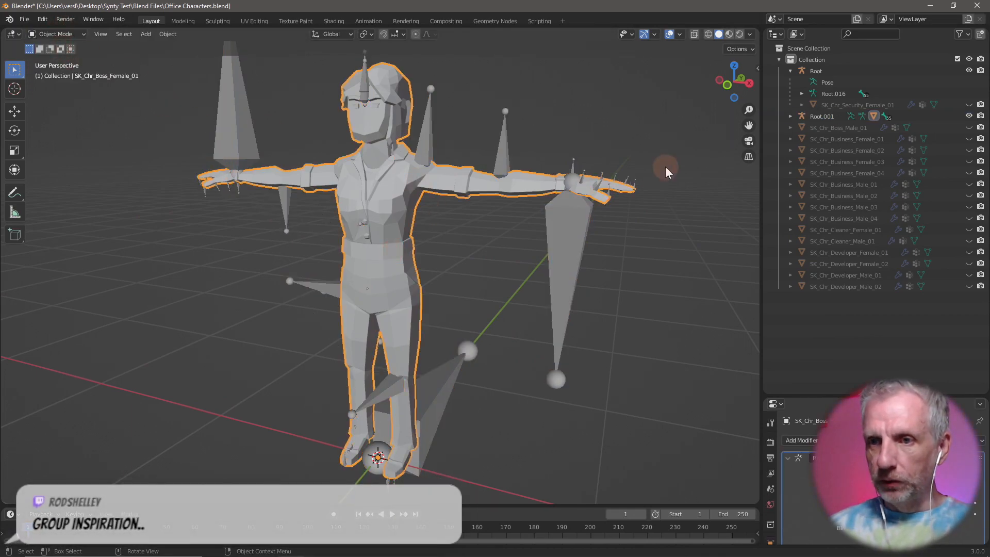
click(969, 115)
click(570, 256)
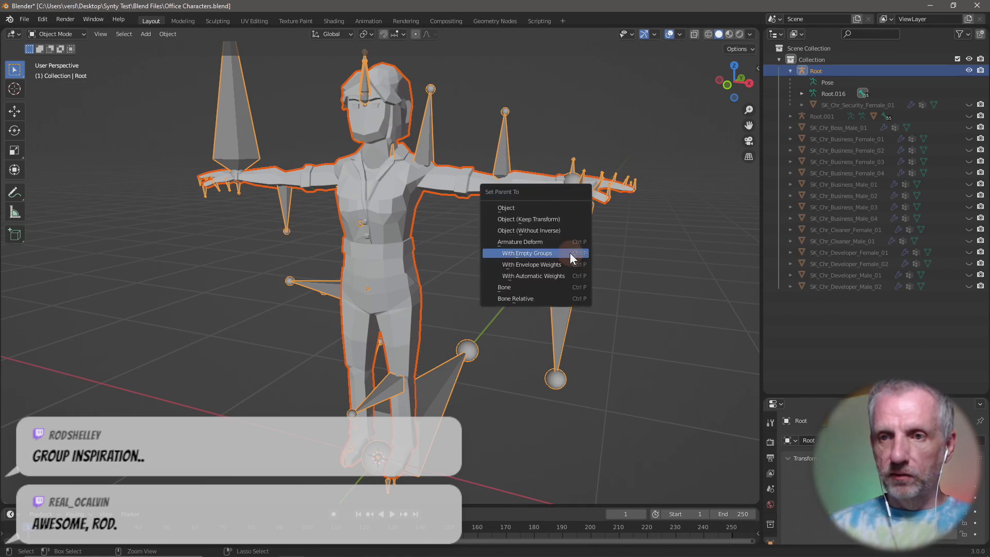
key(ctrl+p)
click(570, 252)
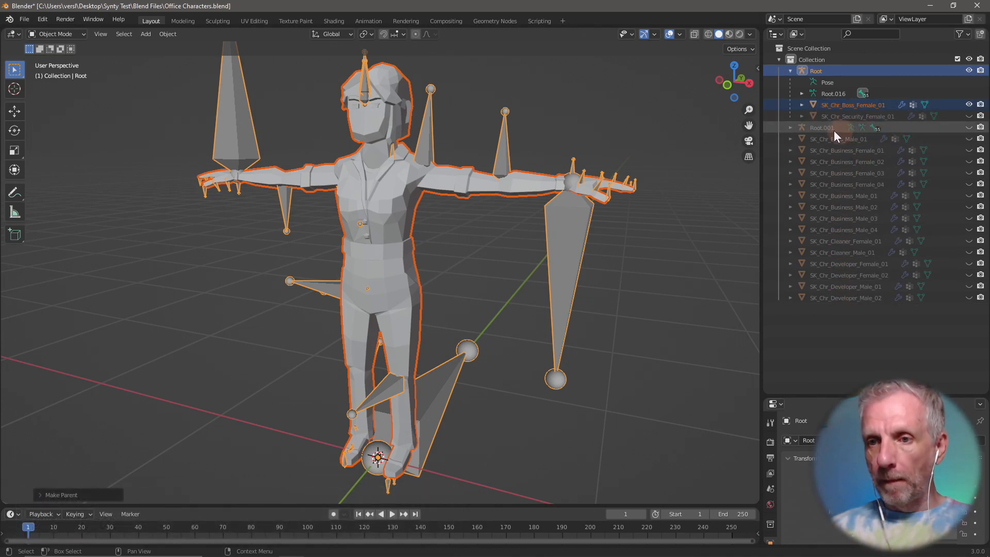
Step: Hide SK_Chr_Boss_Female_01 under Root and delete the leftover Root.001 armature
click(816, 128)
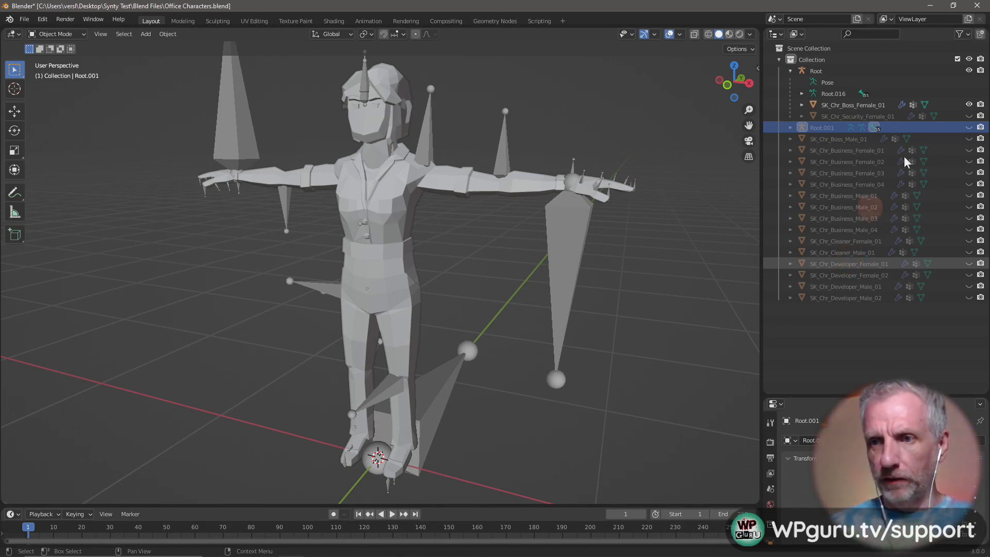
click(968, 105)
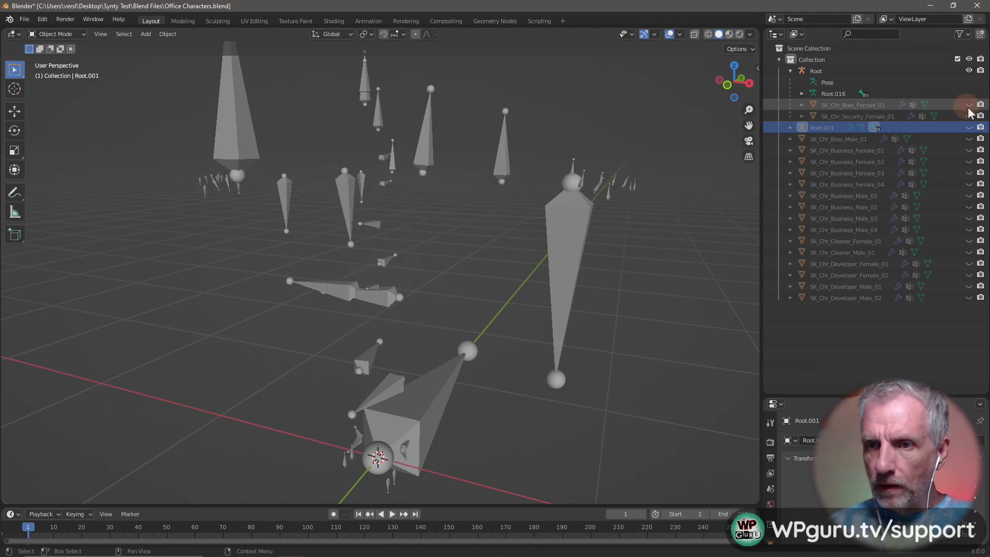
click(842, 128)
key(x)
click(651, 218)
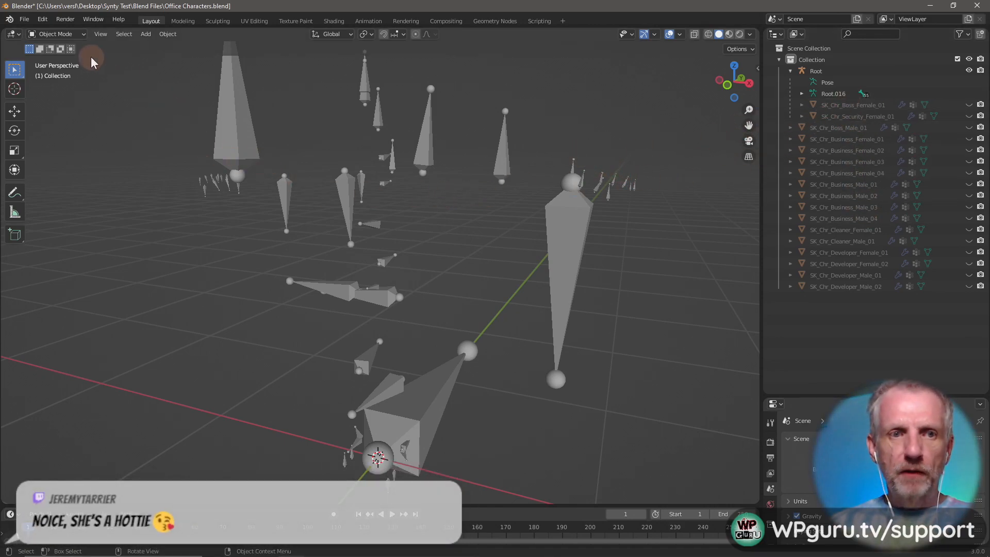
Step: Import SK_Chr_Security_Male_01.fbx from the Characters source folder
click(24, 19)
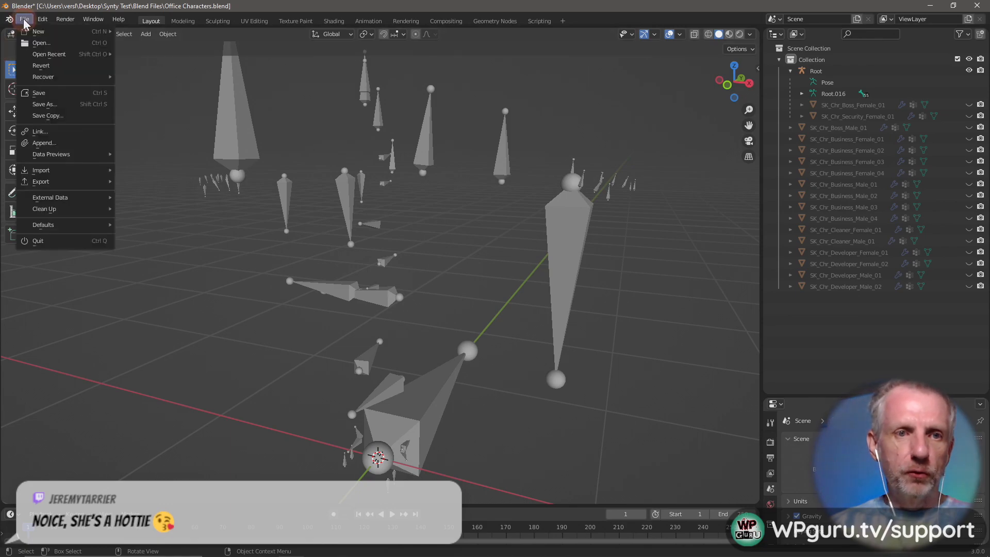
mouse_move(83, 170)
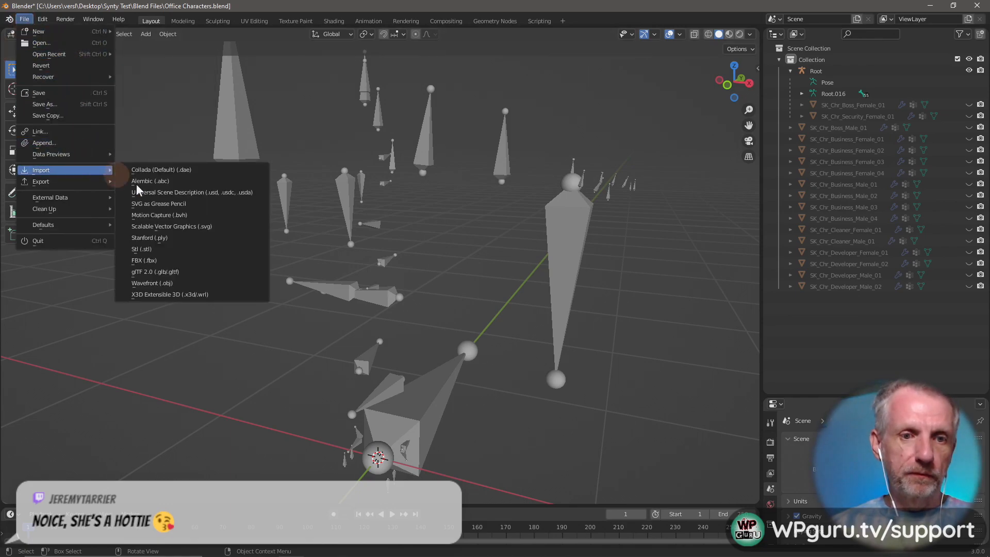
click(170, 260)
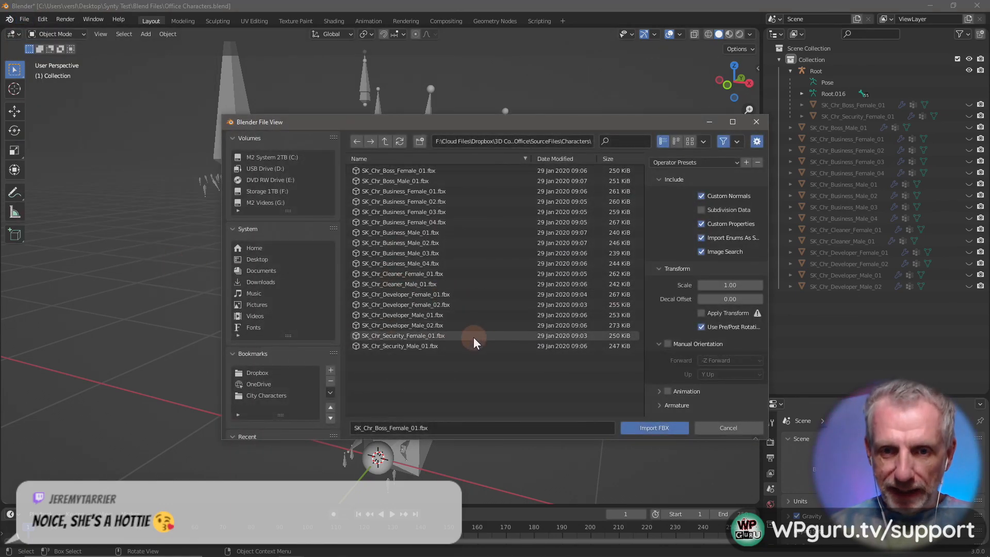
click(429, 346)
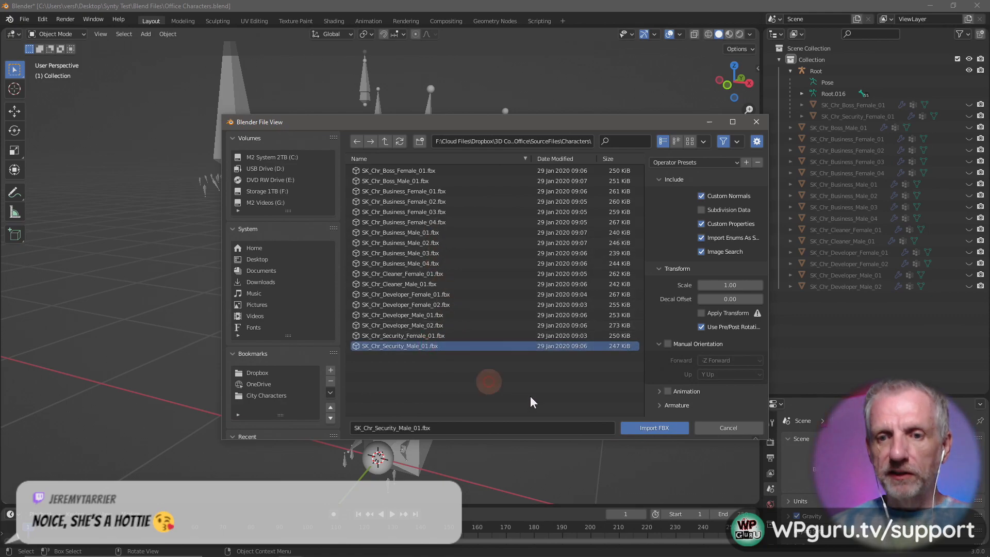
click(678, 429)
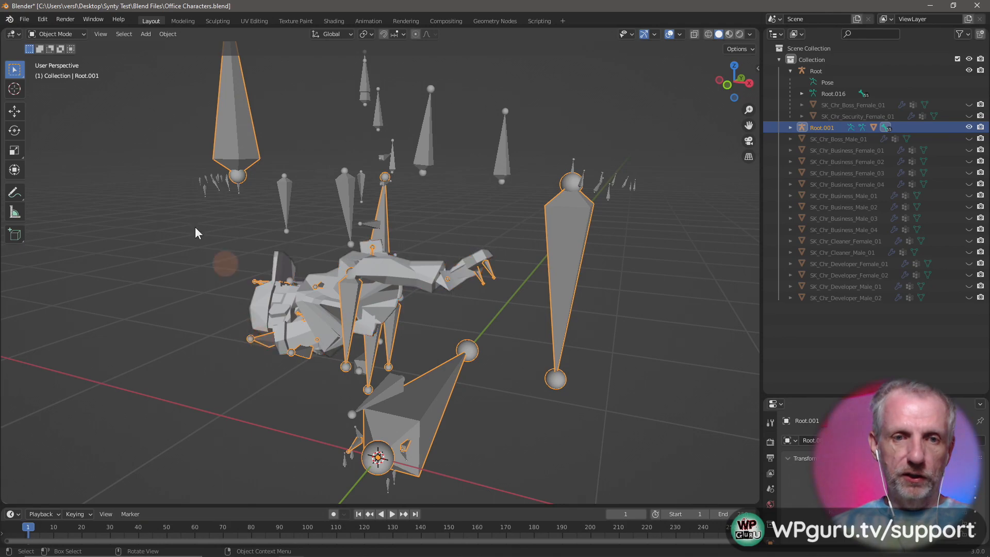
Step: Clear all pose transforms on the Root.001 armature's bones, return to Object Mode and save the file
click(74, 35)
click(70, 69)
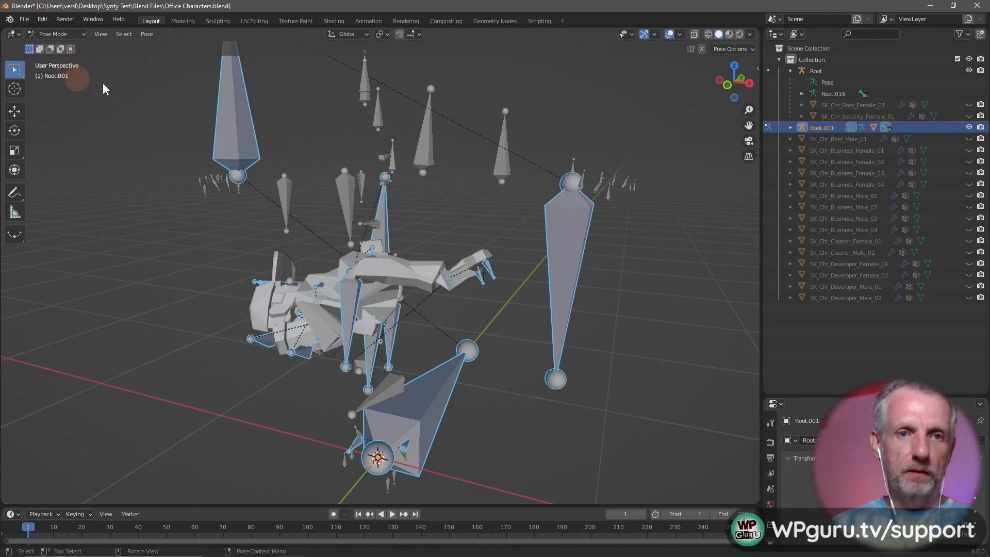
click(146, 34)
mouse_move(177, 58)
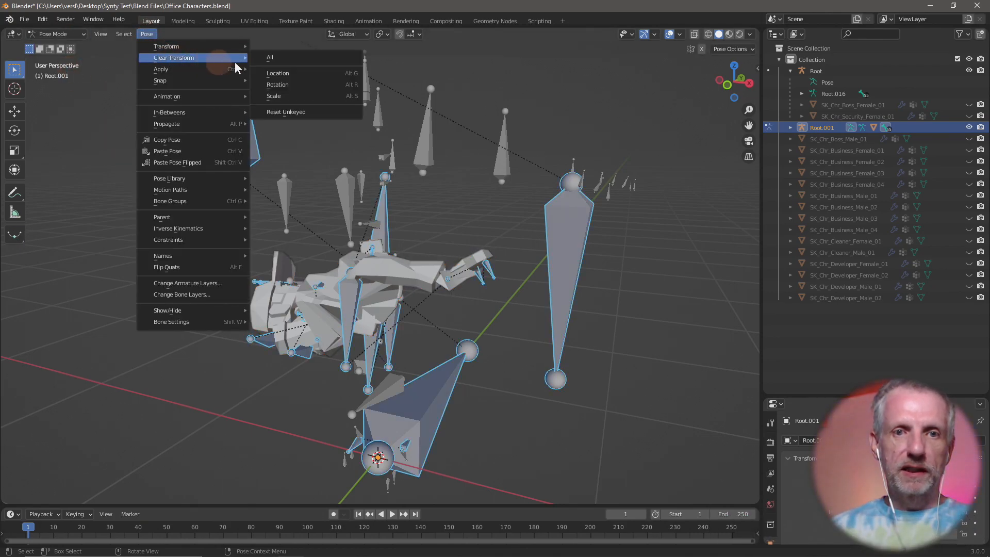
click(272, 59)
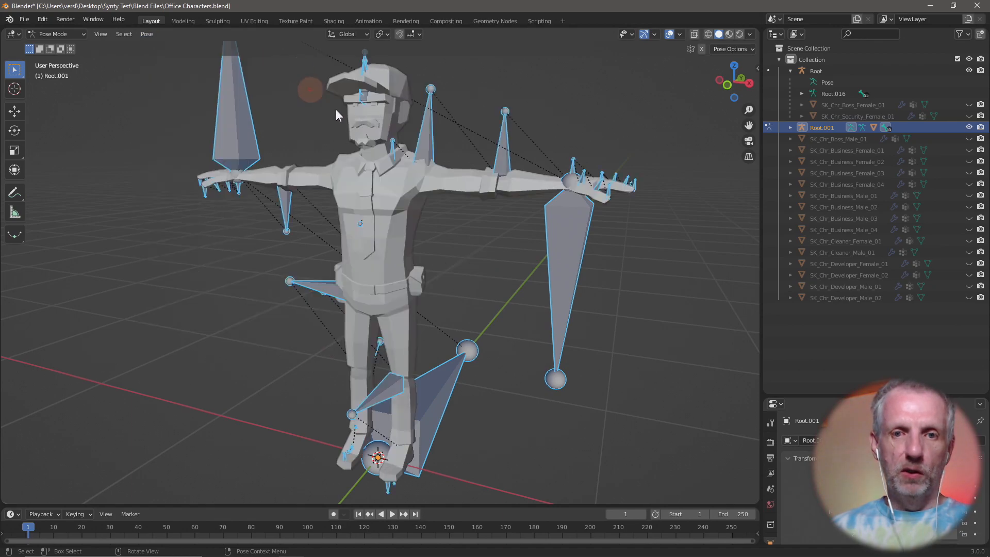
click(67, 36)
click(66, 47)
key(ctrl+s)
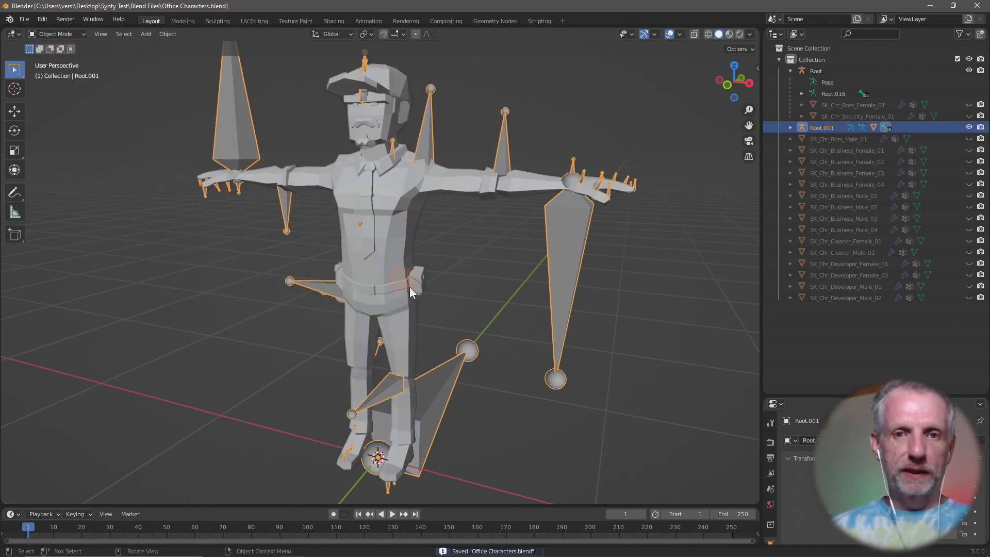
Step: Hide the Root.001 armature and parent the SK_Chr_Security_Male_01 mesh to the Root armature
middle_drag(471, 310, 461, 320)
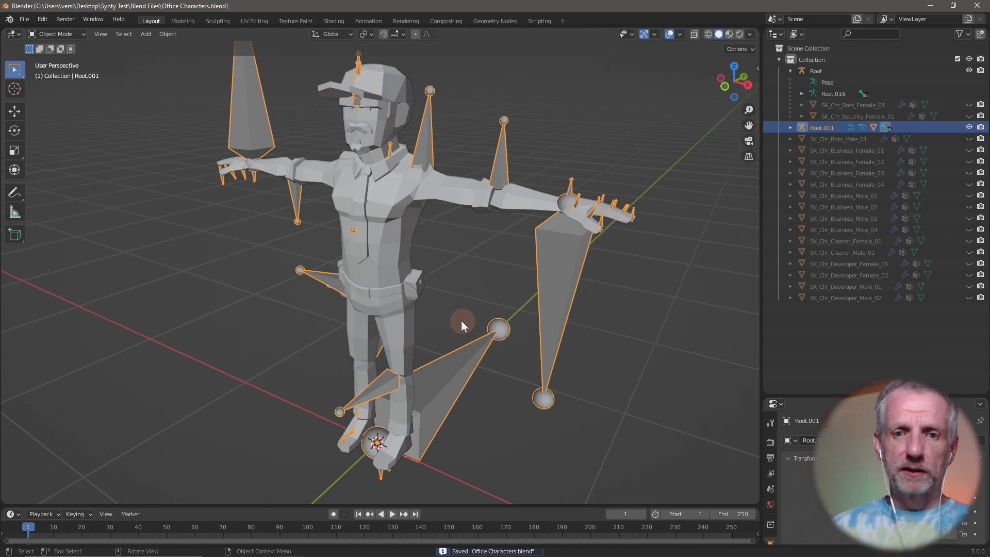
click(385, 254)
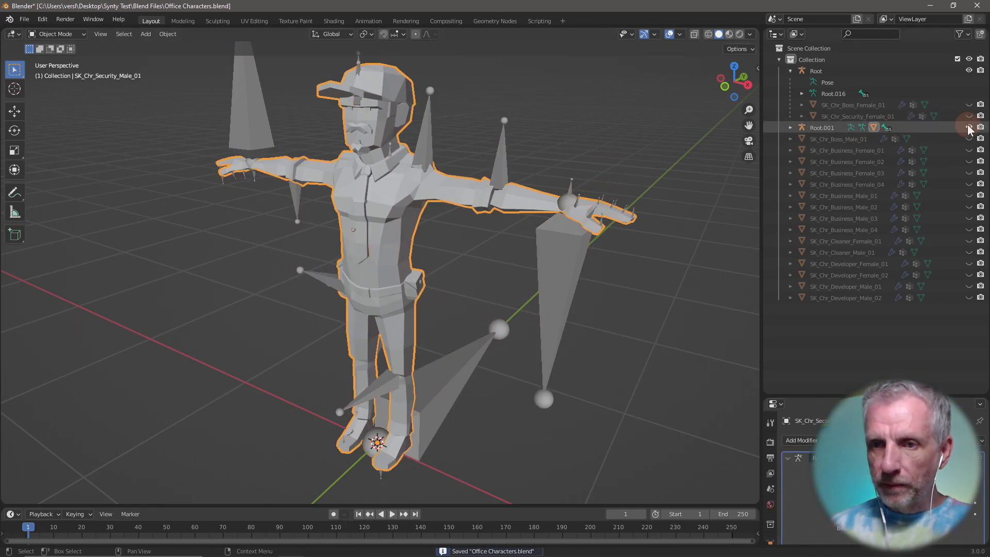
shift+click(580, 267)
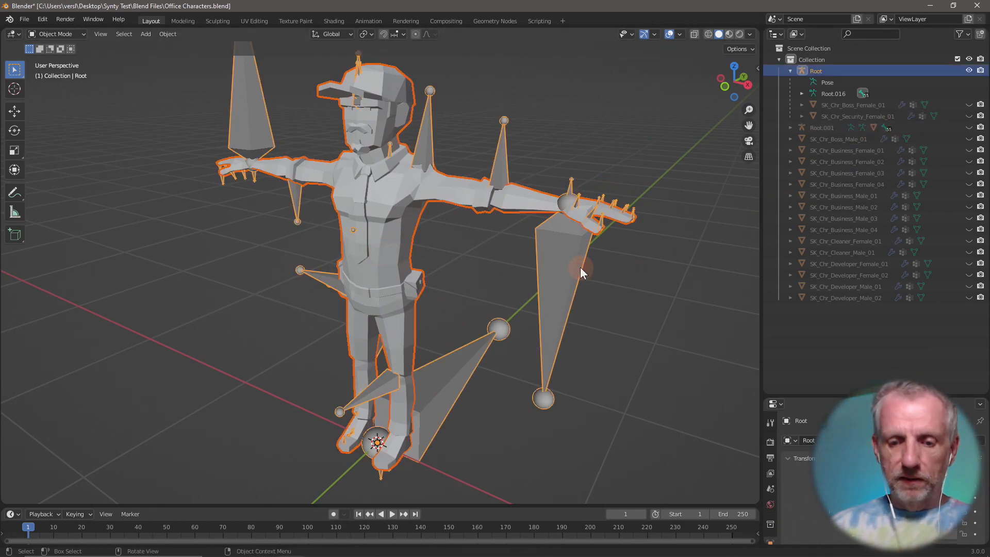
key(ctrl+p)
click(580, 267)
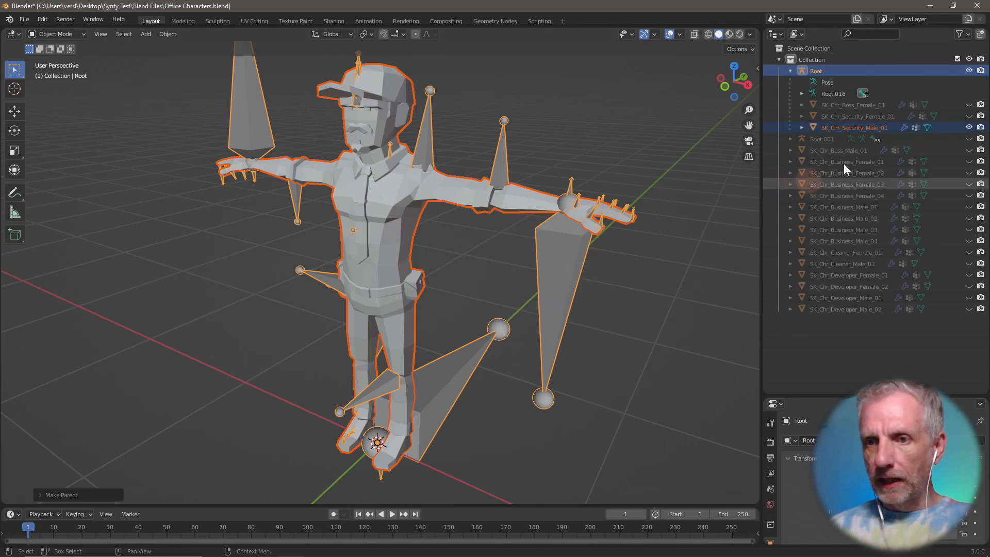
Step: Hide the SK_Chr_Security_Male_01 mesh, unhide Root.001 and delete the selected Root armature
click(969, 128)
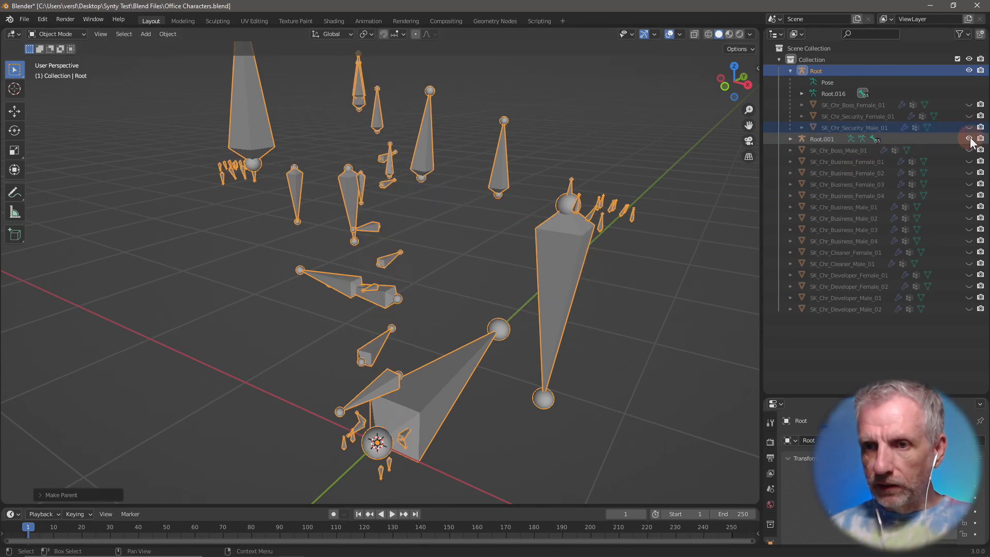
key(x)
click(623, 272)
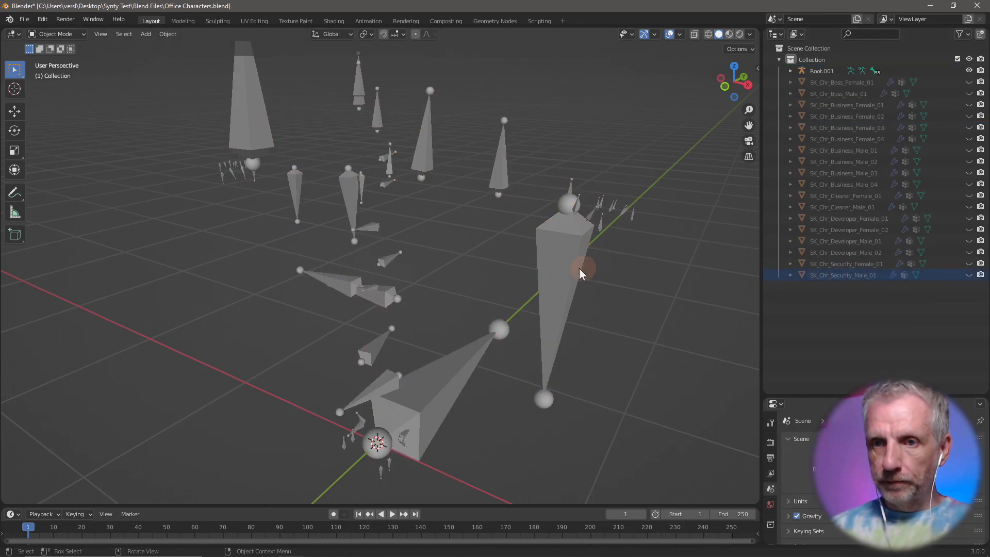
Step: Unhide every character mesh from SK_Chr_Boss_Female_01 through SK_Chr_Security_Male_01 and save the file
mouse_move(579, 282)
middle_down()
mouse_move(602, 273)
mouse_move(586, 268)
middle_up()
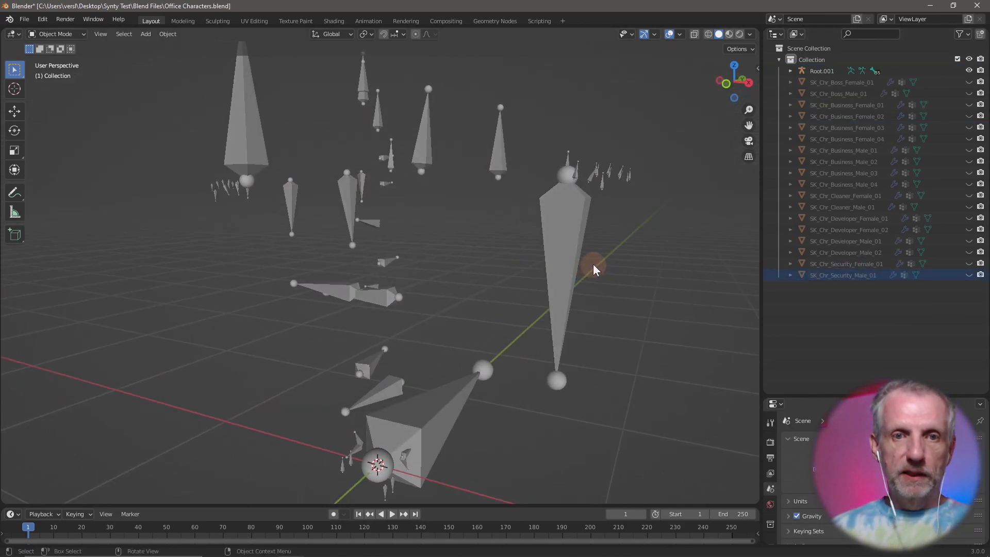
scroll(593, 264, up, 1)
scroll(593, 264, down, 3)
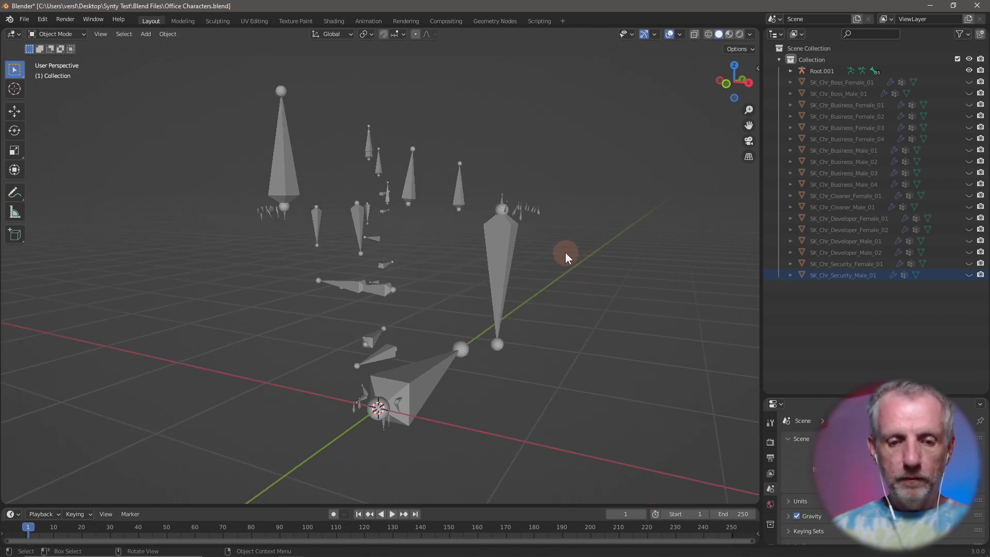
click(969, 82)
click(969, 93)
click(969, 105)
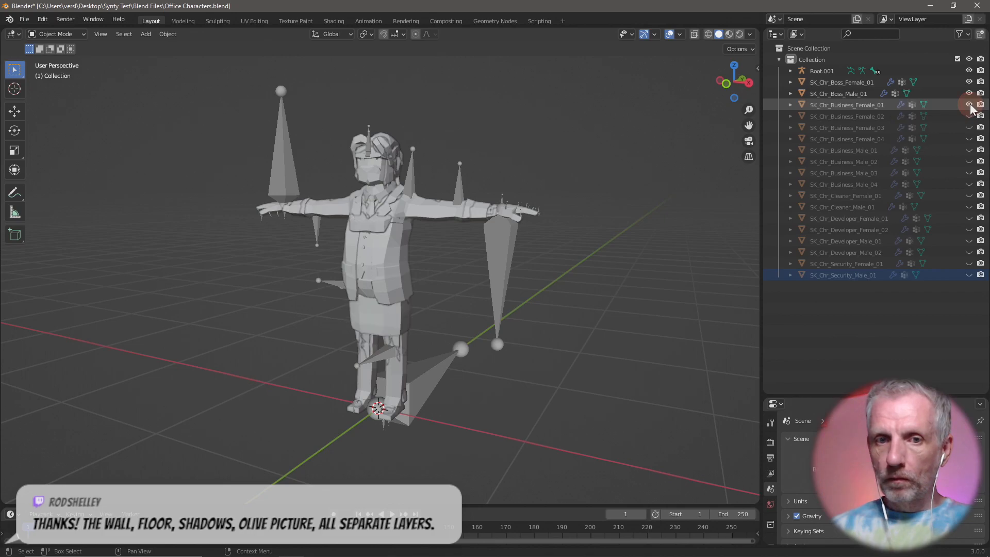
click(969, 116)
click(969, 127)
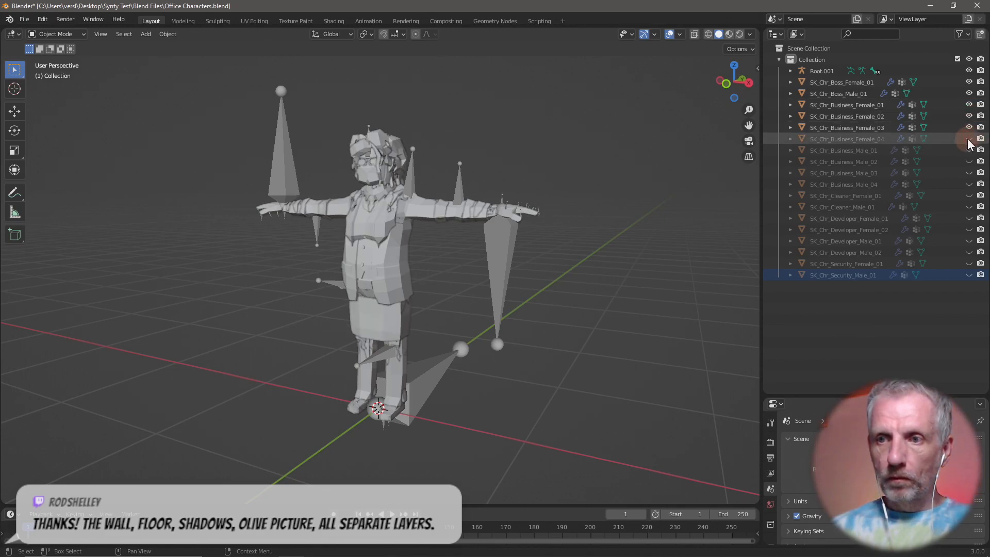
click(969, 139)
click(969, 150)
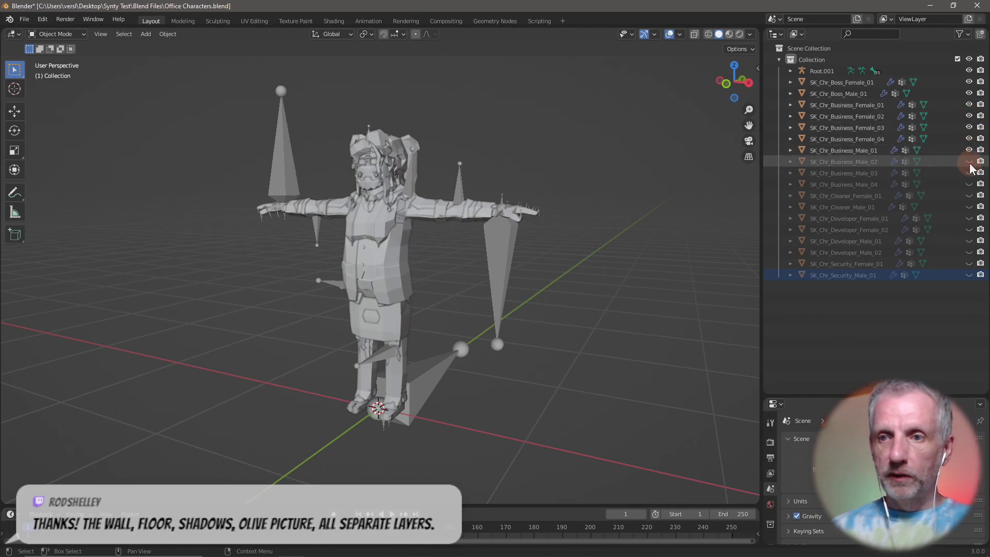
click(969, 162)
click(969, 173)
click(969, 184)
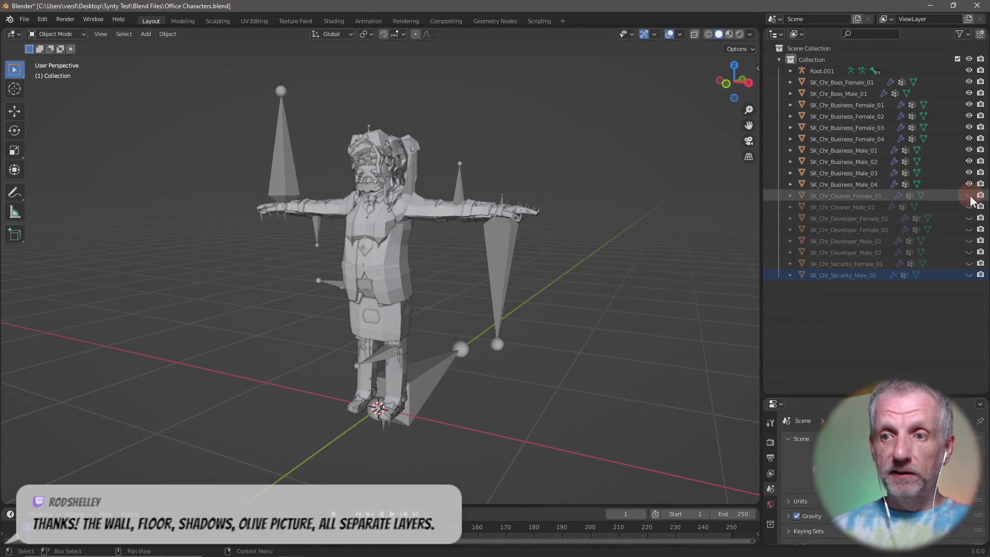
click(969, 195)
click(969, 207)
click(969, 218)
click(969, 229)
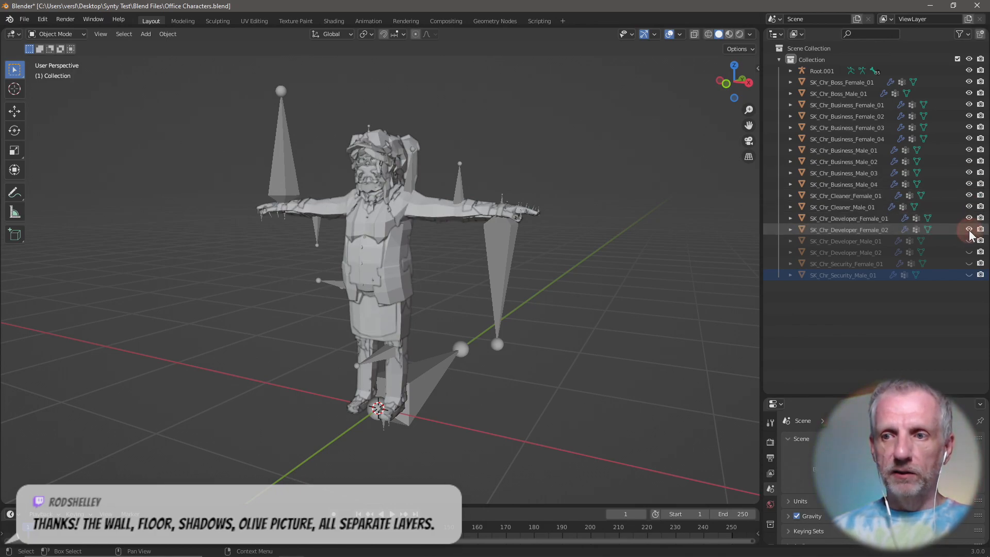
click(969, 241)
click(969, 252)
click(969, 263)
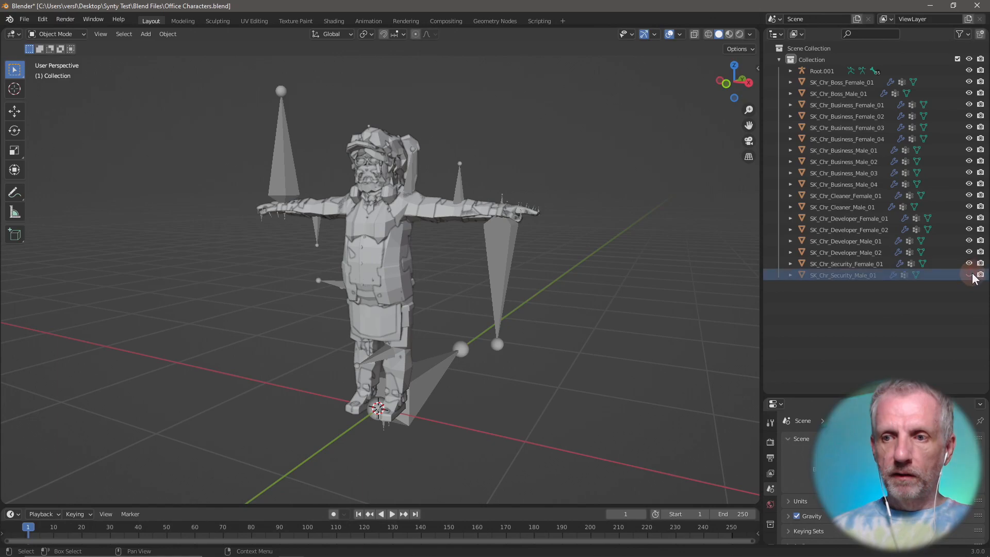
click(968, 275)
key(ctrl+s)
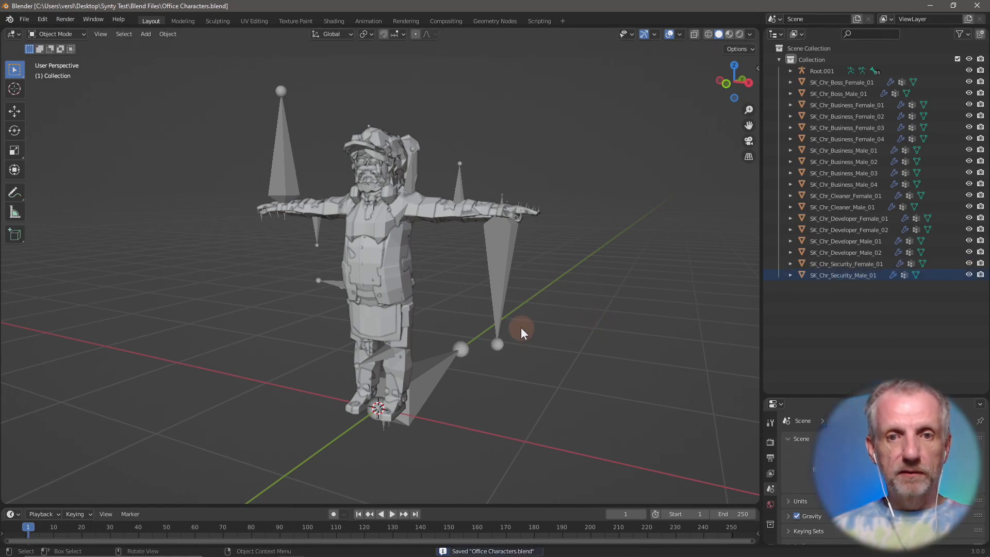
Step: Display the characters in wireframe and put the Root.001 armature into Pose Mode
mouse_move(546, 334)
middle_down()
mouse_move(428, 338)
mouse_move(549, 334)
middle_up()
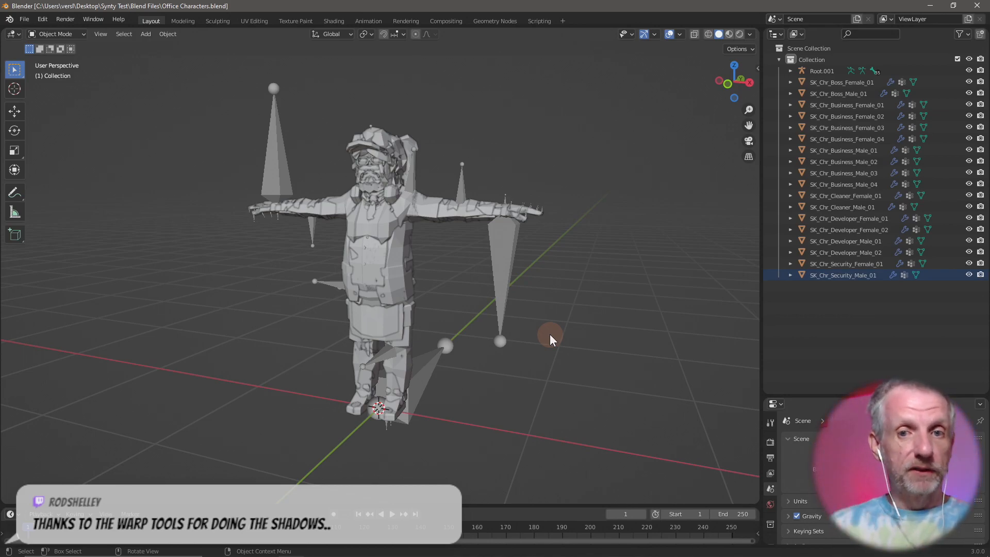
scroll(550, 334, up, 6)
scroll(549, 334, down, 4)
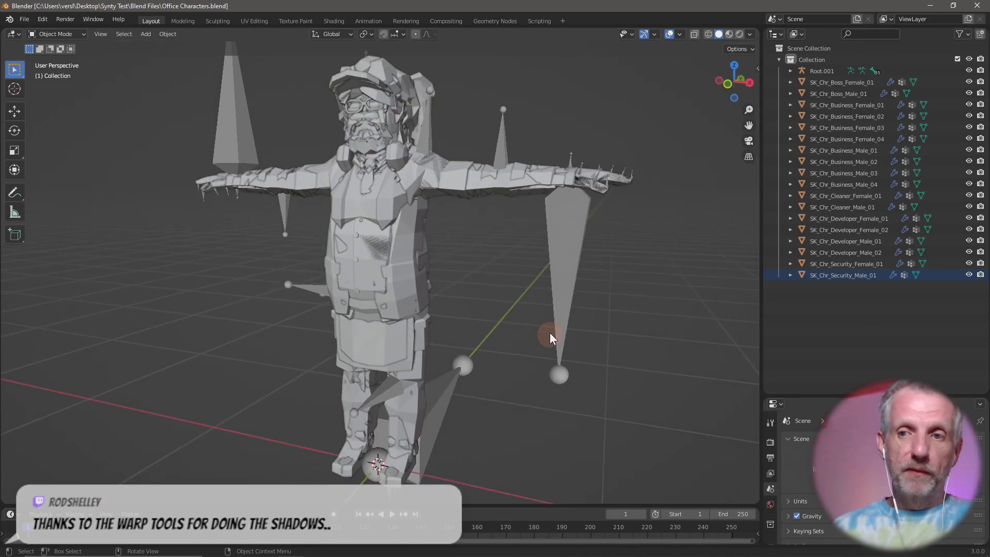
key(shift+z)
mouse_move(593, 255)
middle_down()
mouse_move(624, 257)
mouse_move(596, 266)
mouse_move(613, 264)
mouse_move(604, 268)
middle_up()
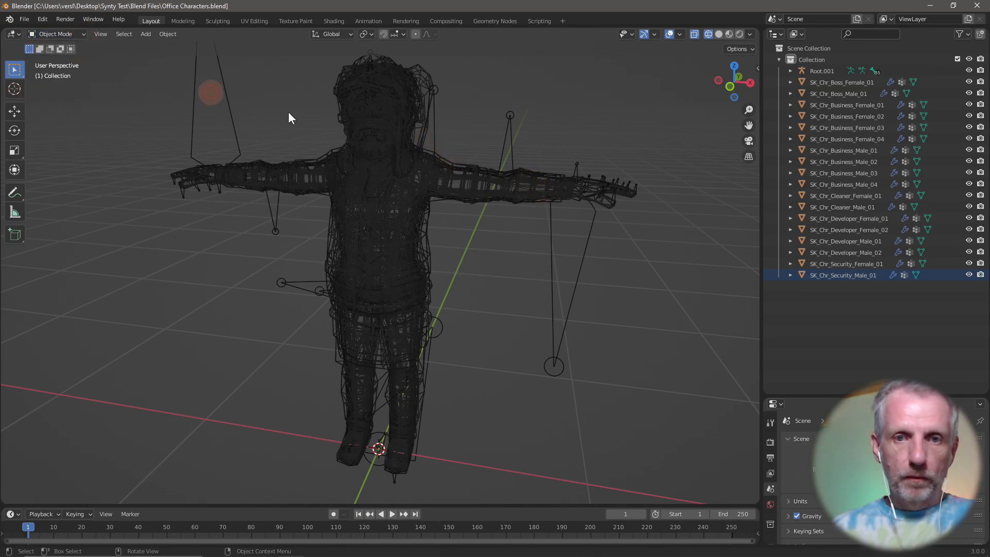
click(508, 153)
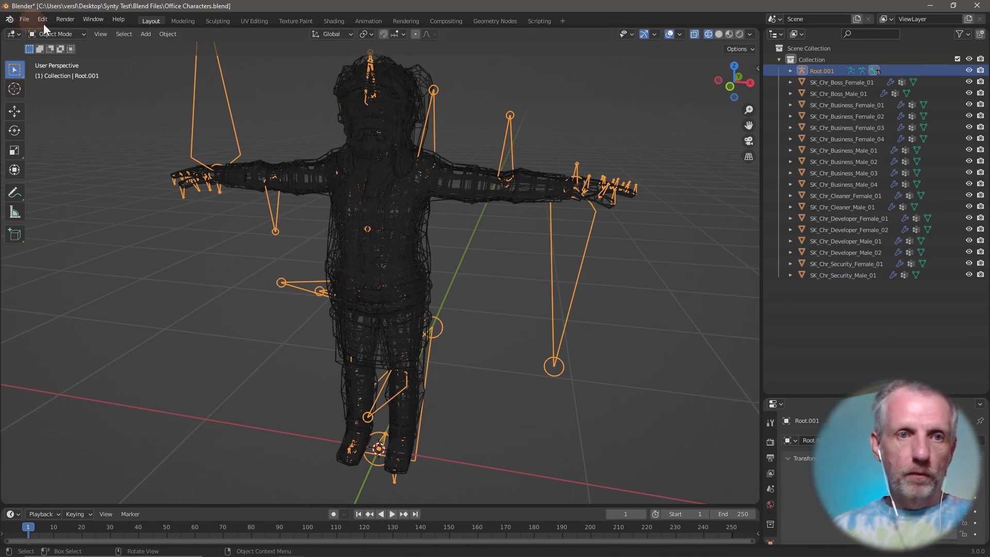
click(73, 34)
click(75, 73)
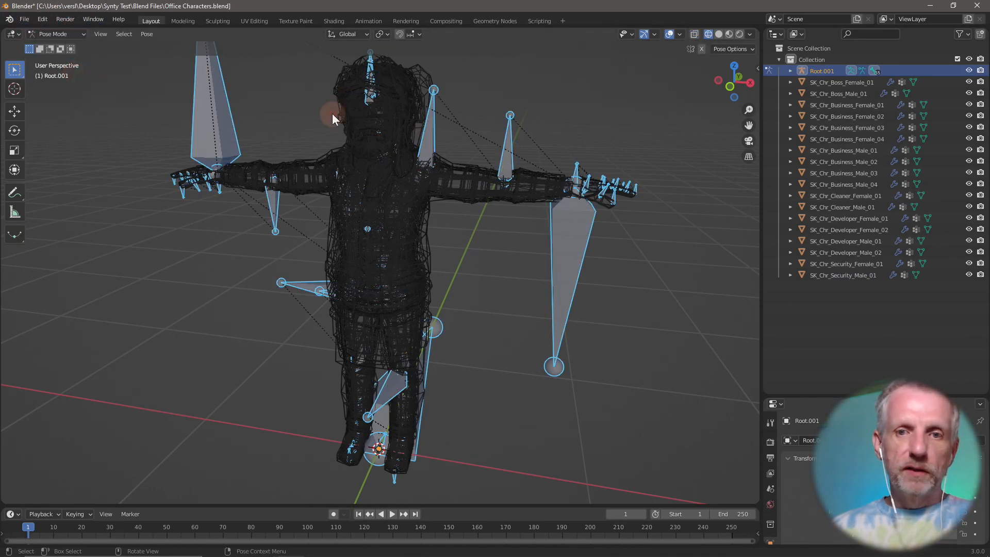
Step: Test how the meshes follow the UpperArm_L bone by rotating it about -15 degrees around global Y, then cancel
click(431, 145)
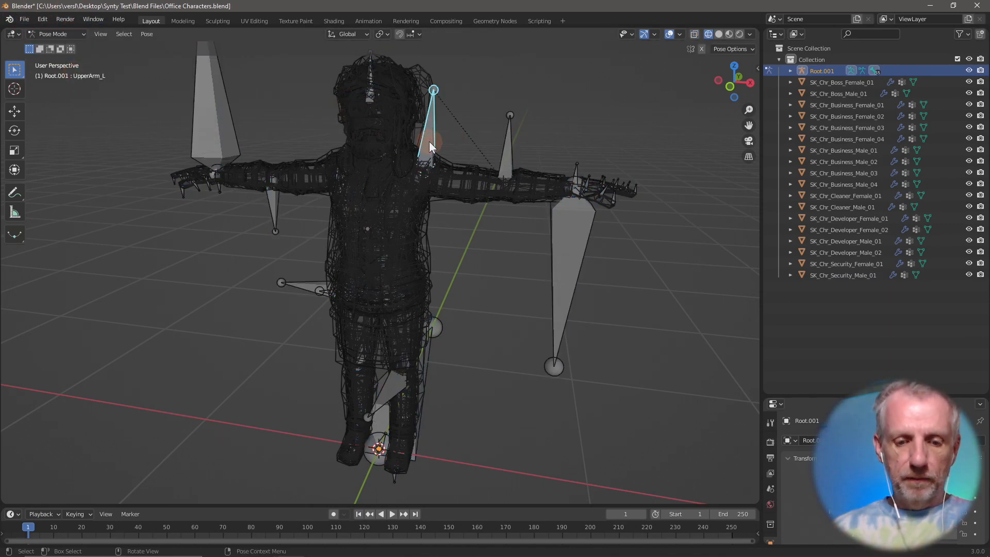
key(r)
key(y)
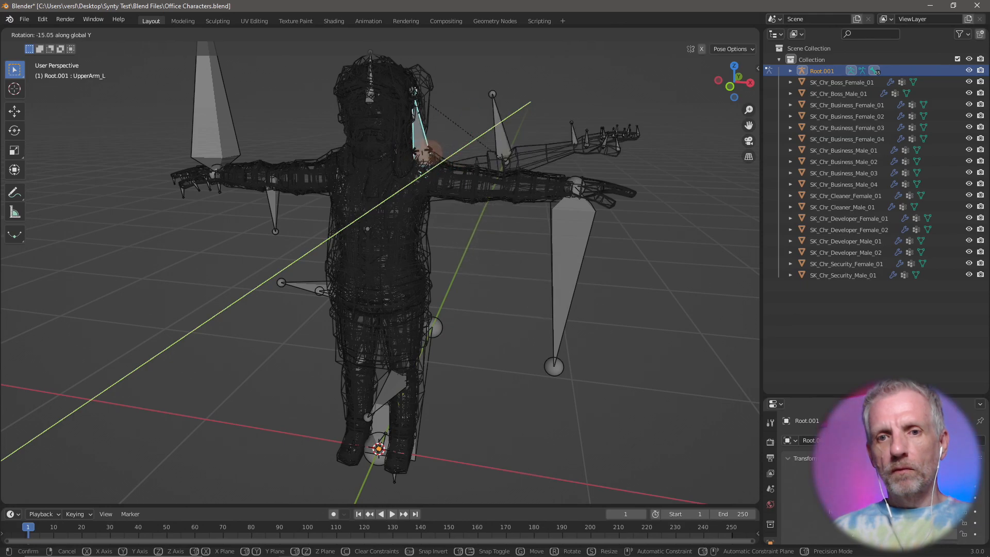
right_click(452, 164)
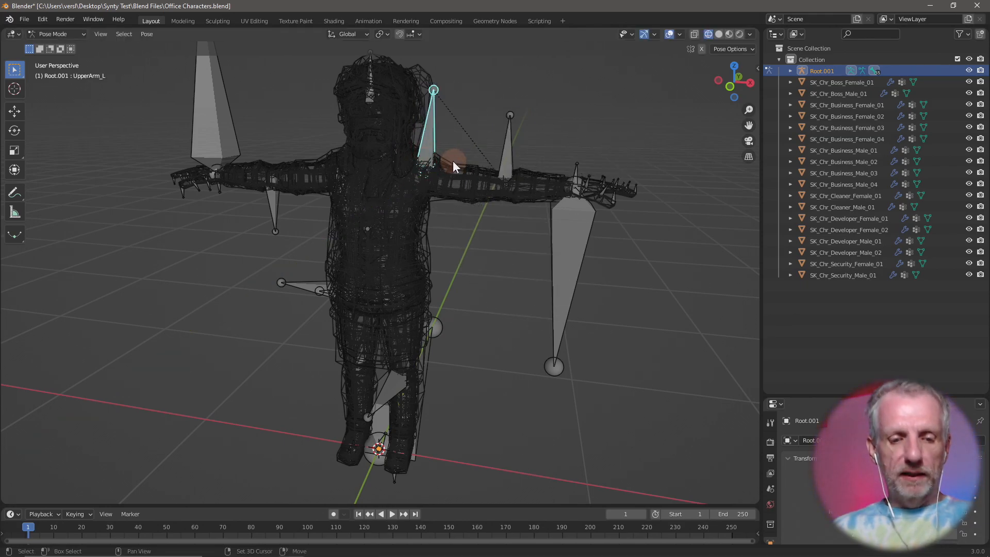
Step: Switch the viewport back to solid shading and try a slight free rotation of the UpperArm_L bone
key(z)
key(r)
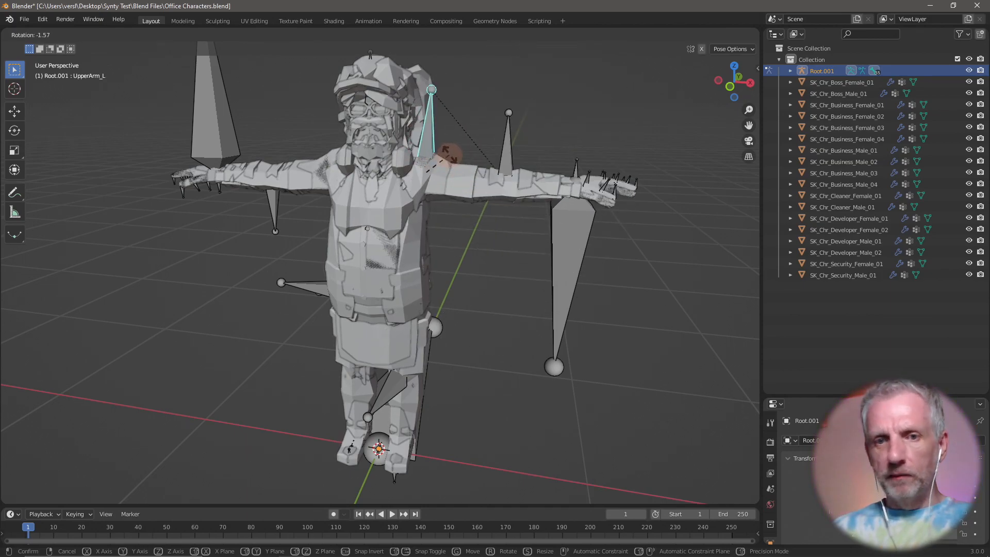
click(498, 187)
Step: Return the Root.001 armature from Pose Mode to Object Mode
mouse_move(503, 200)
middle_down()
mouse_move(435, 218)
mouse_move(495, 227)
mouse_move(426, 236)
mouse_move(315, 220)
mouse_move(488, 203)
mouse_move(492, 214)
middle_up()
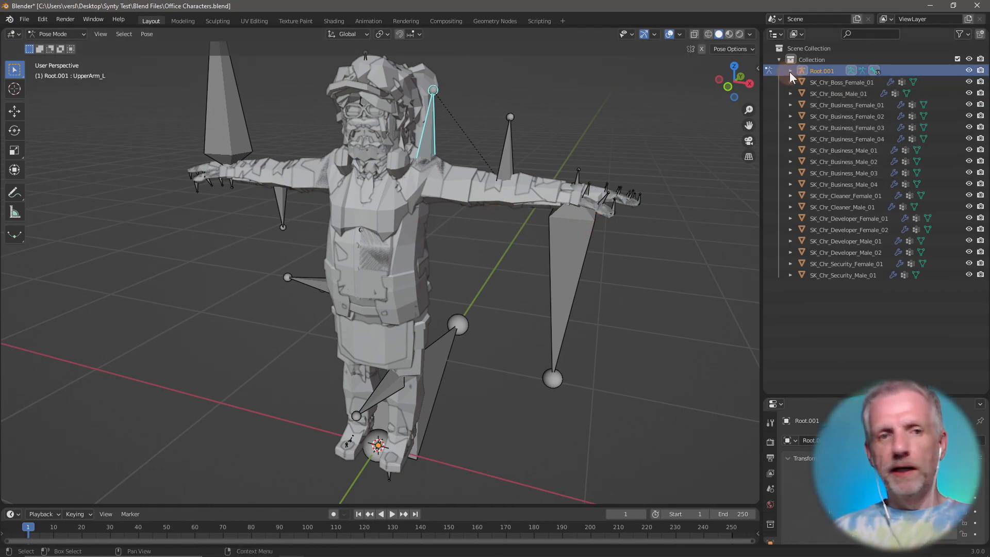
click(73, 34)
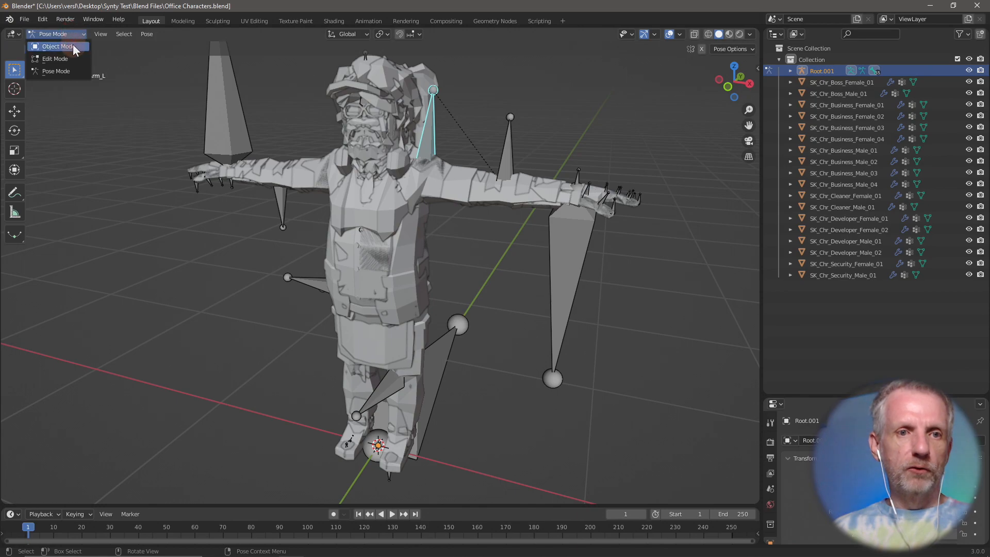
click(72, 44)
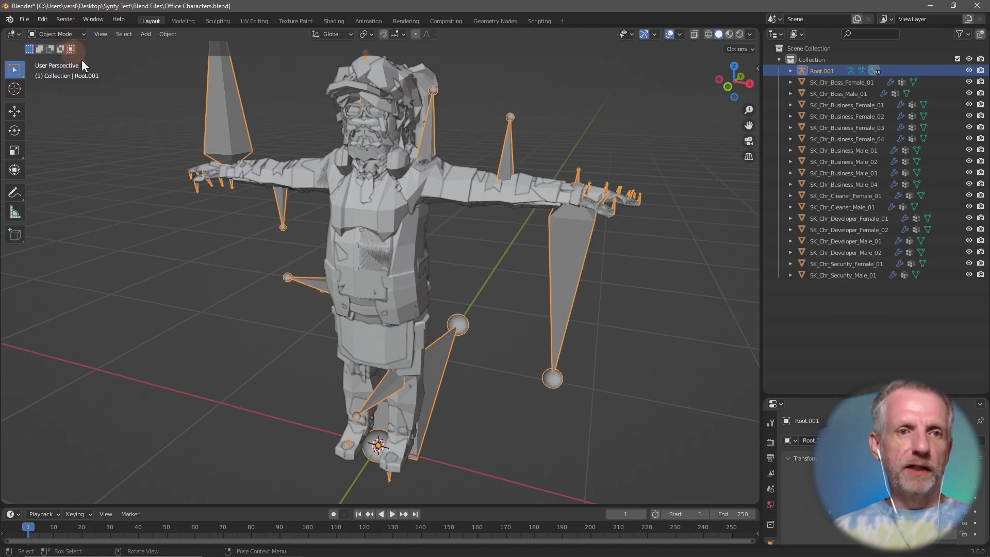
Step: Parent all meshes from SK_Chr_Boss_Female_01 through SK_Chr_Security_Male_01 to Root.001 using Armature Deform With Empty Groups and expand its hierarchy
click(851, 81)
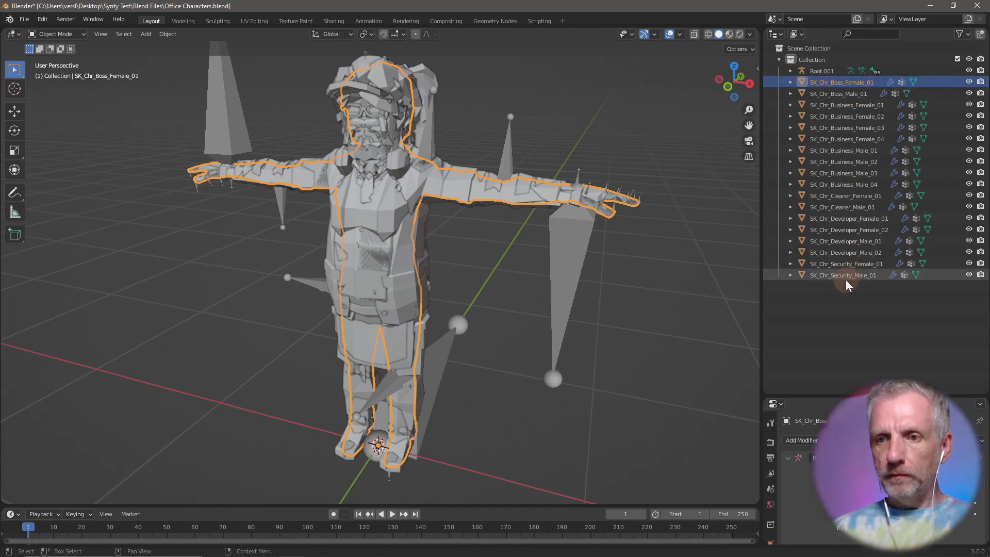
shift+click(845, 278)
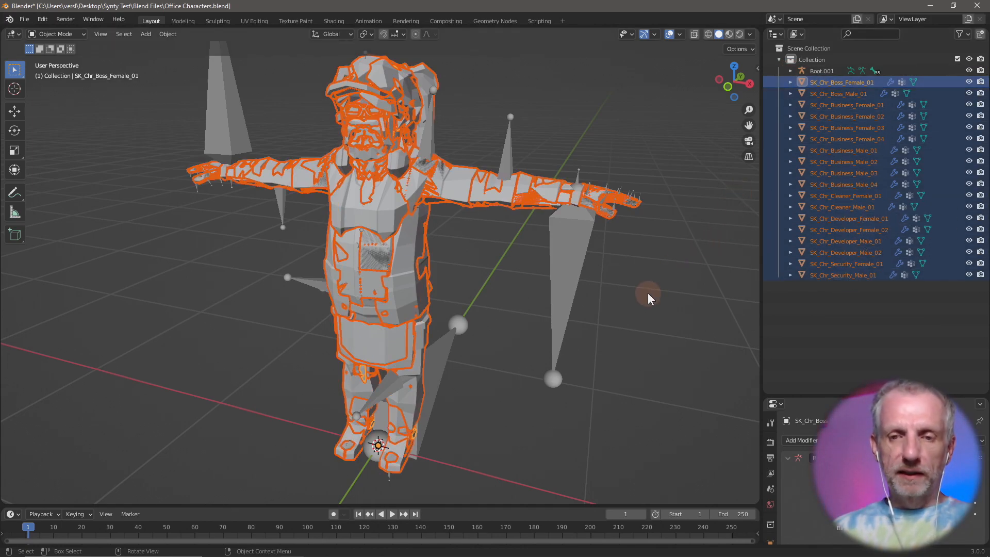
shift+click(583, 259)
key(ctrl+p)
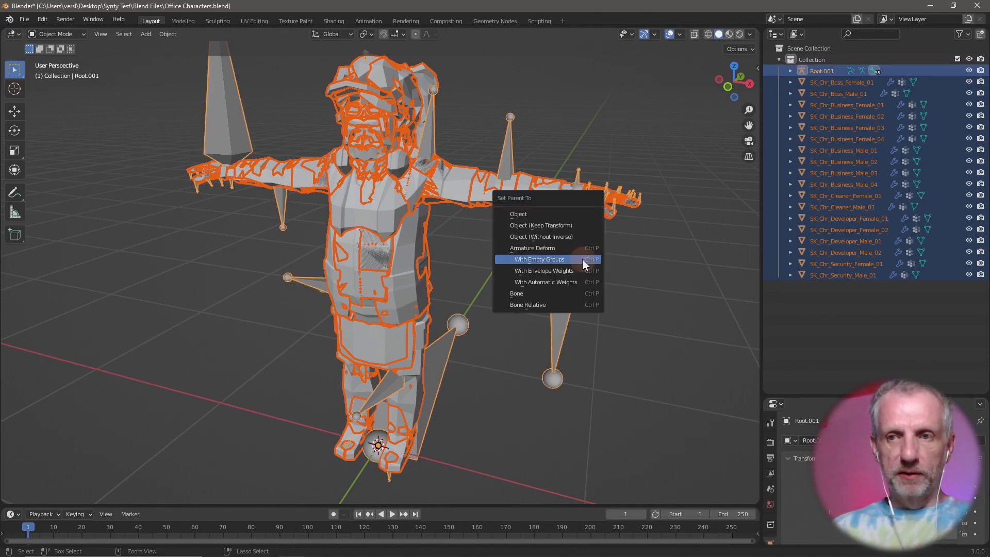
click(583, 259)
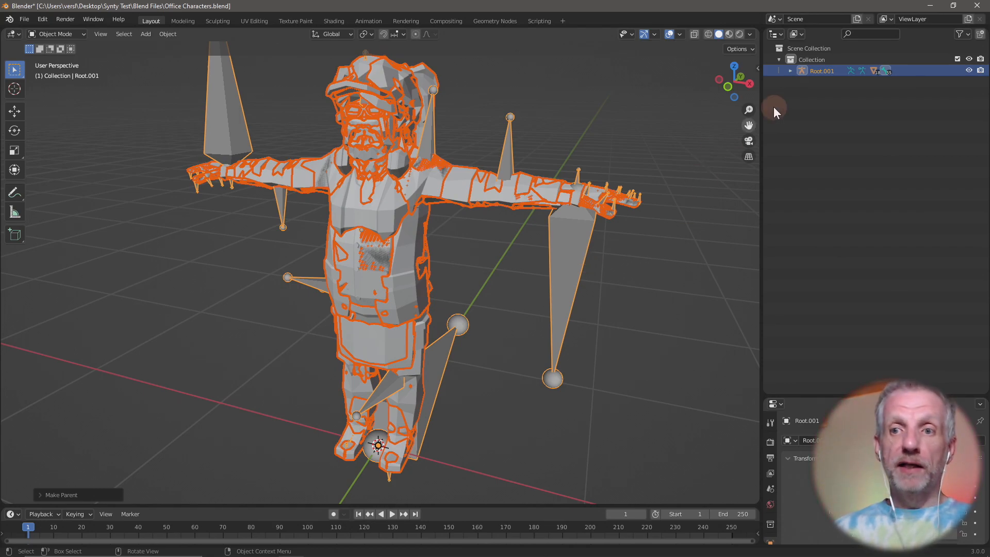
click(789, 70)
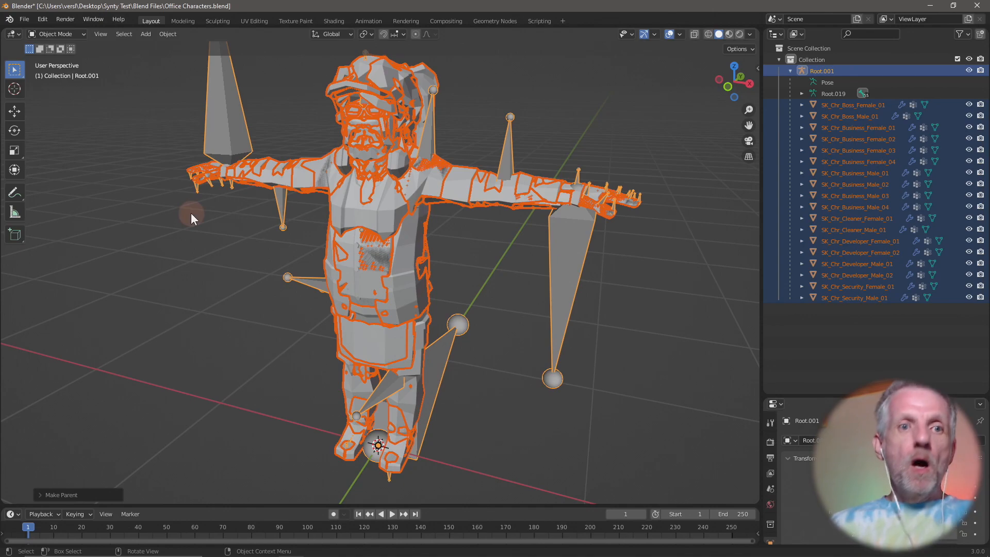
Step: Put Root.001 into Pose Mode and lower the UpperArm_L bone by about 36 degrees around global Y
click(81, 37)
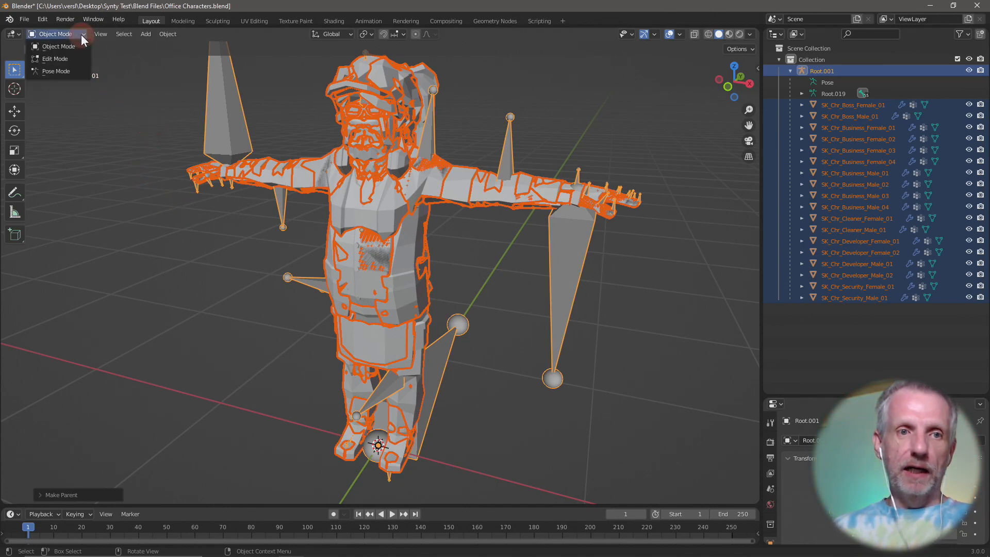
click(69, 68)
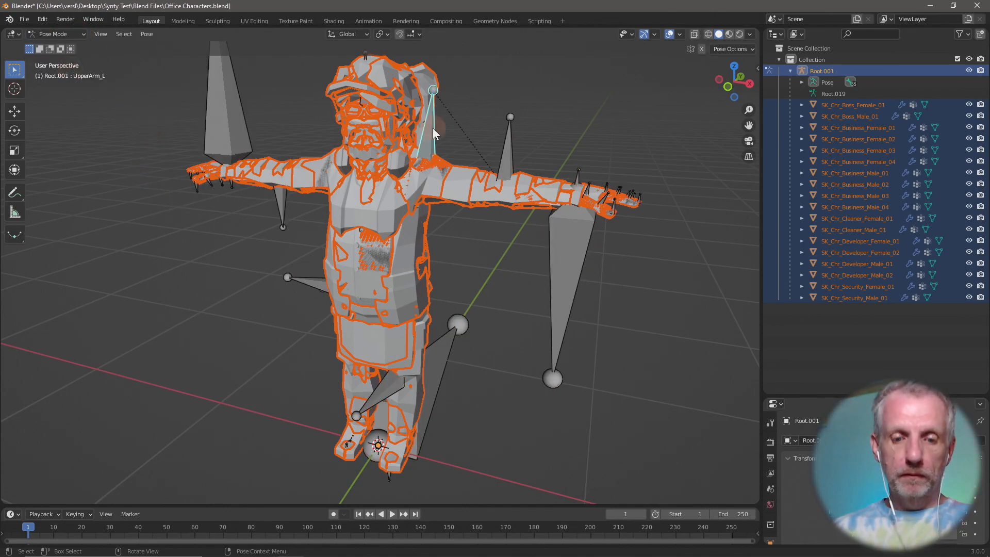
key(r)
key(y)
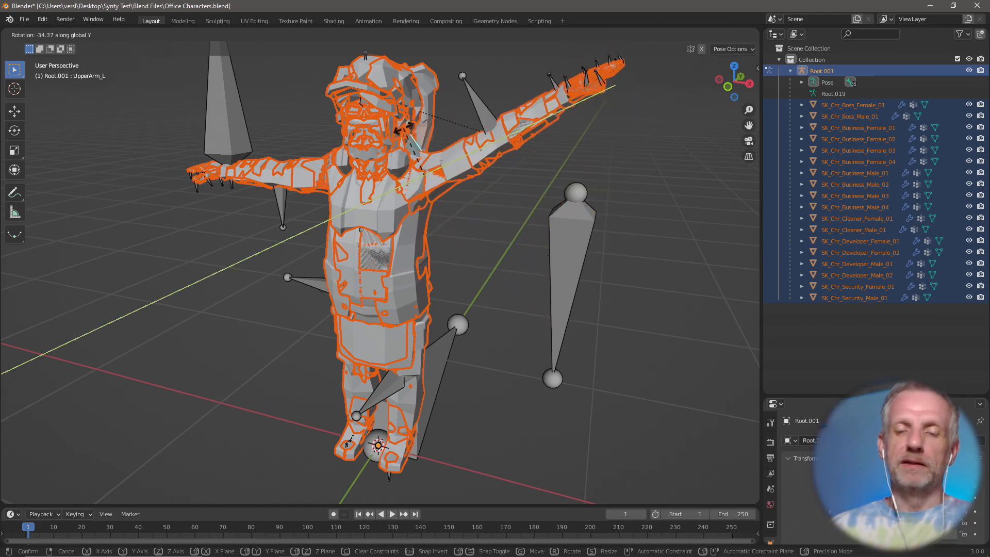
click(463, 136)
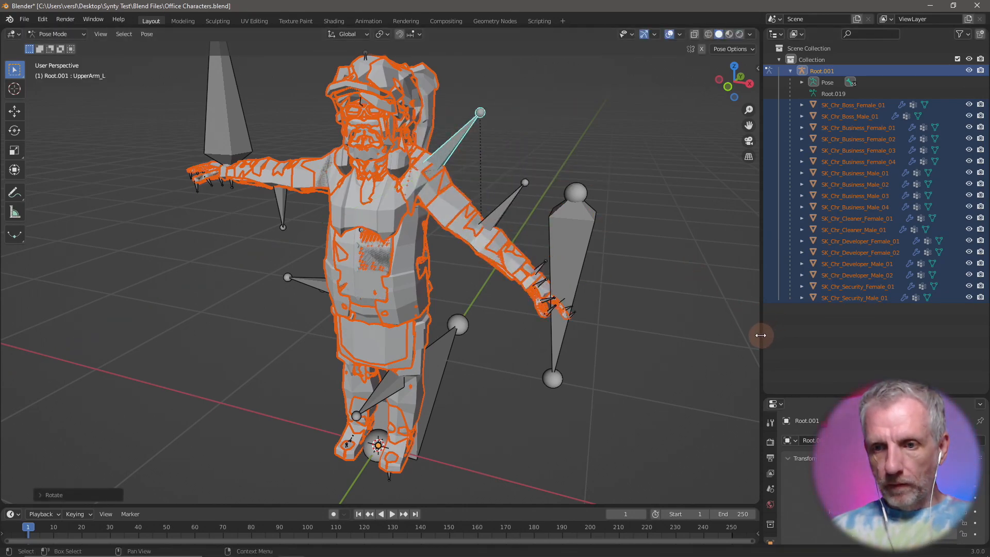
Step: Enlarge the properties area, change UpperArm_L's rotation mode to Axis Angle and set its W rotation to 45°
drag(827, 397, 814, 200)
click(770, 418)
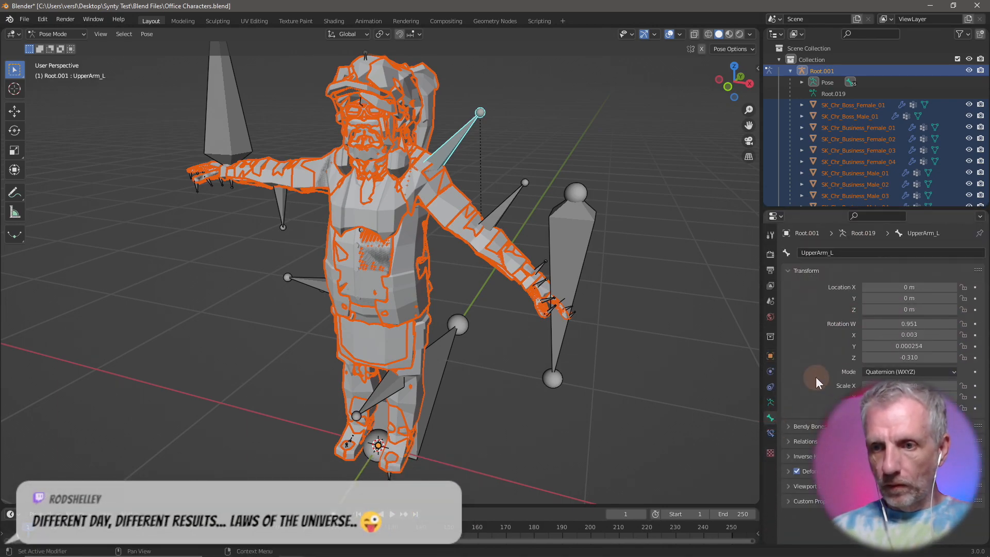
click(923, 371)
click(907, 442)
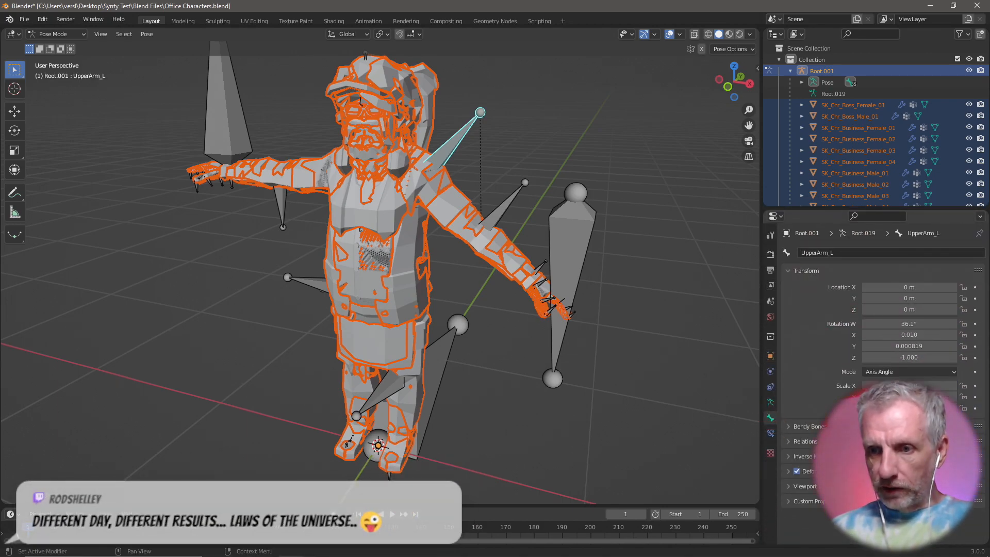
click(914, 324)
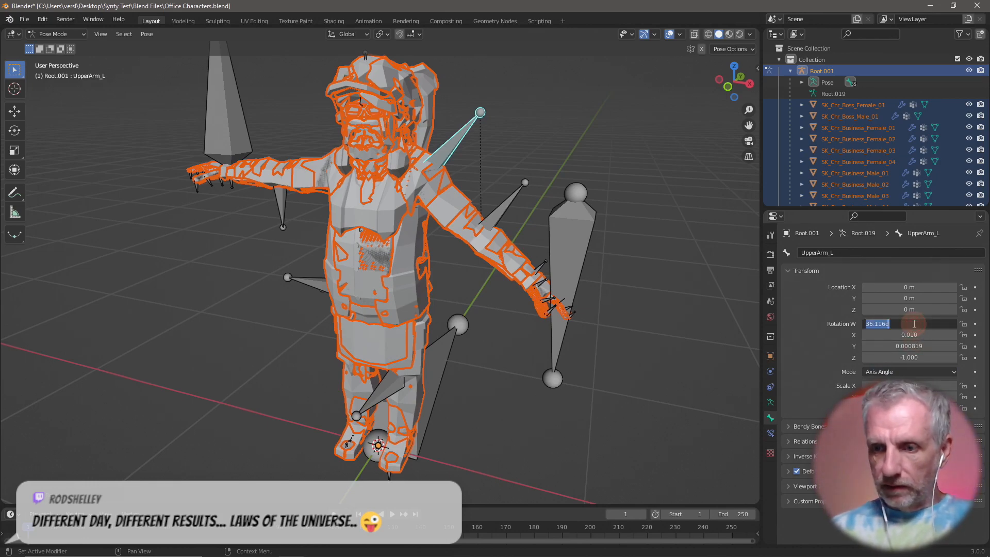
text(45)
key(Return)
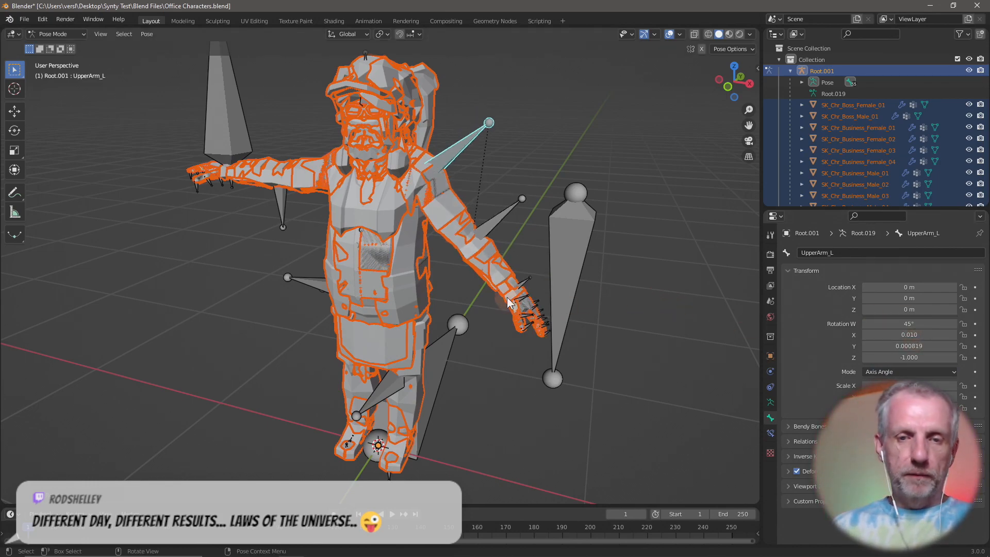
Step: Display the characters in wireframe and lower the UpperArm_R bone by about 35 degrees around global Y
middle_drag(507, 302, 539, 295)
key(shift+z)
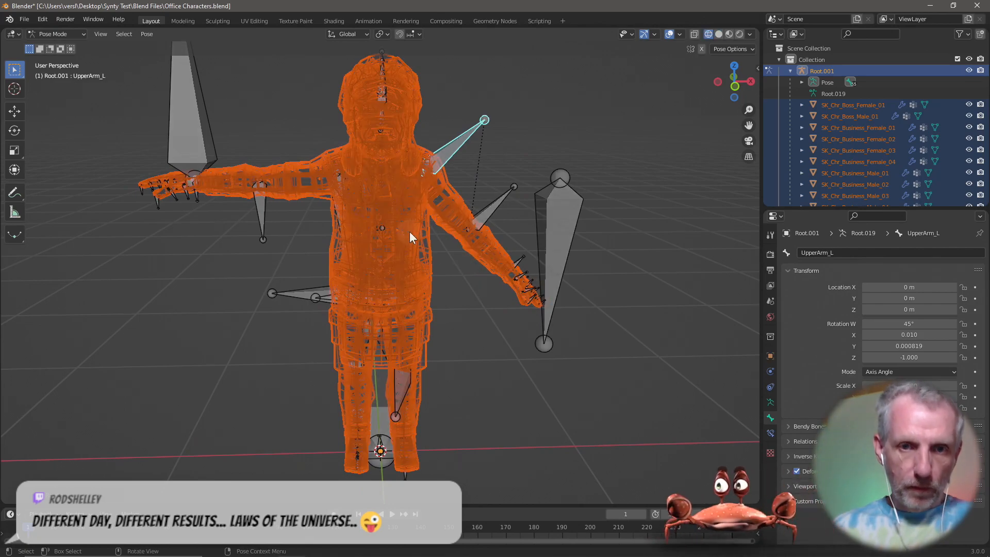
middle_drag(421, 232, 449, 233)
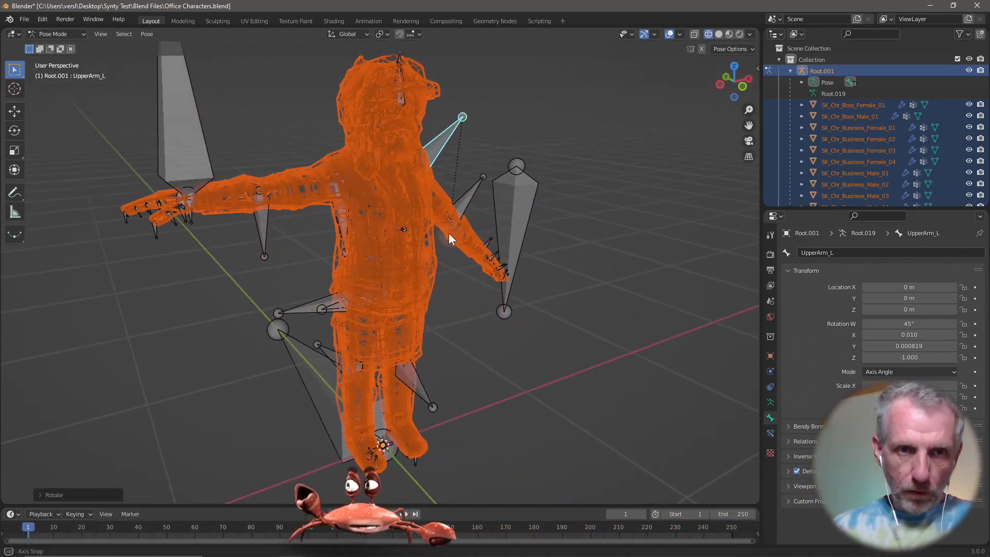
click(342, 221)
key(r)
key(y)
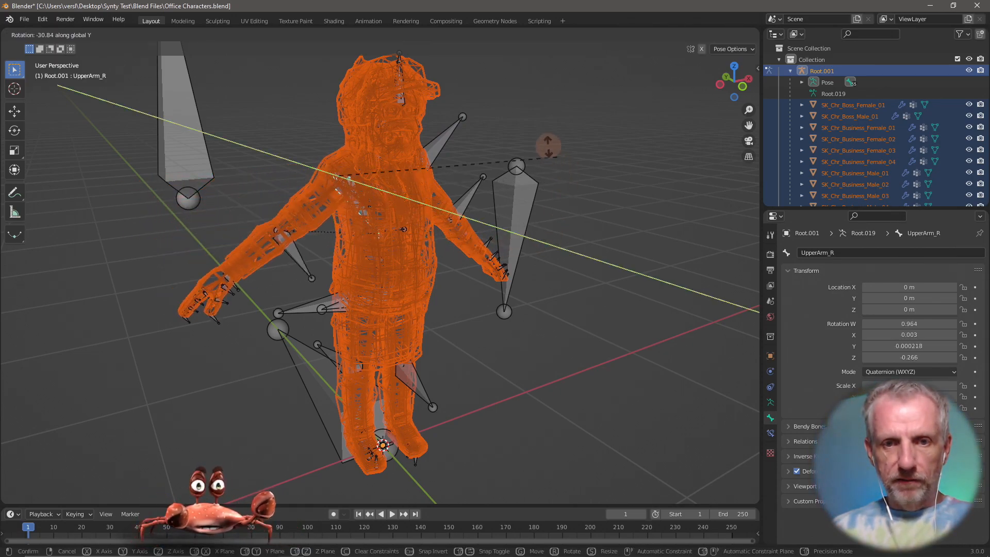
click(550, 140)
Step: Change UpperArm_R's rotation mode to Axis Angle and set its W rotation to 45°
click(923, 370)
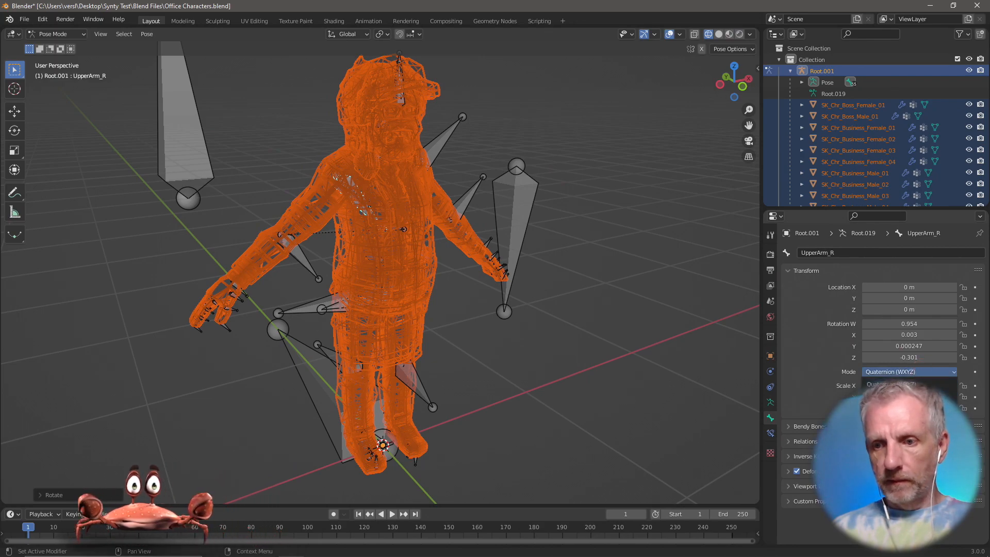
click(907, 464)
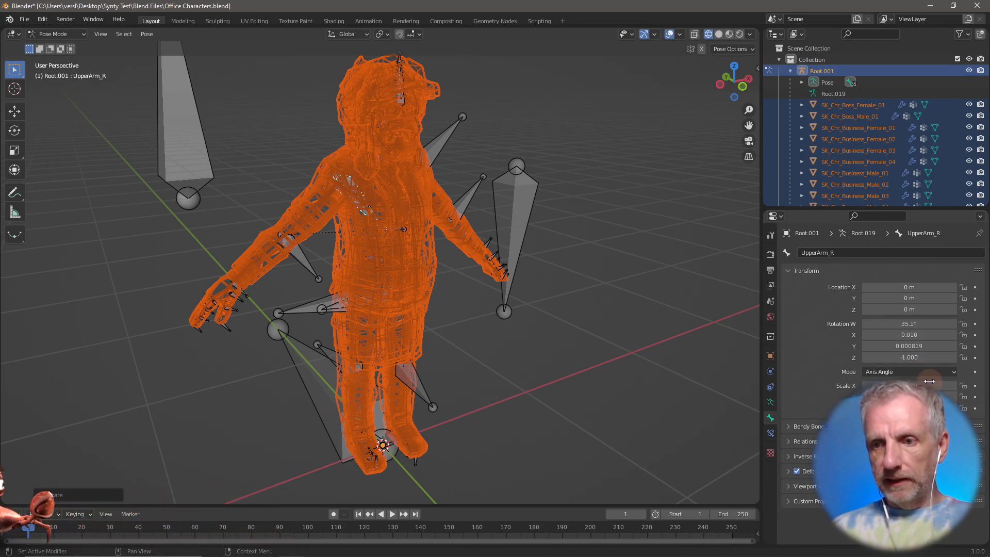
click(907, 323)
text(45)
key(Return)
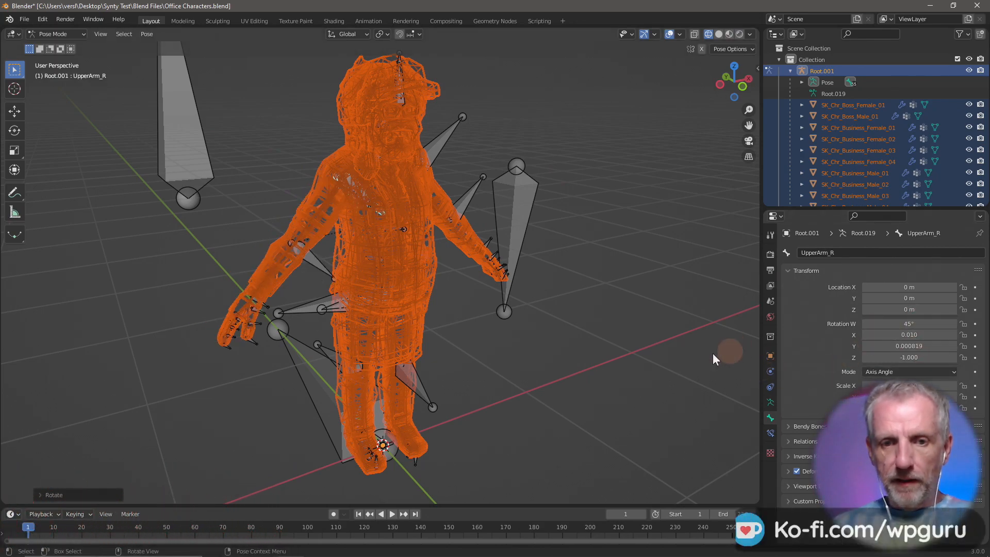
Step: Rotate the Thigh_R bone outward by about 11 degrees around global Y
middle_drag(673, 336, 630, 268)
scroll(629, 268, up, 1)
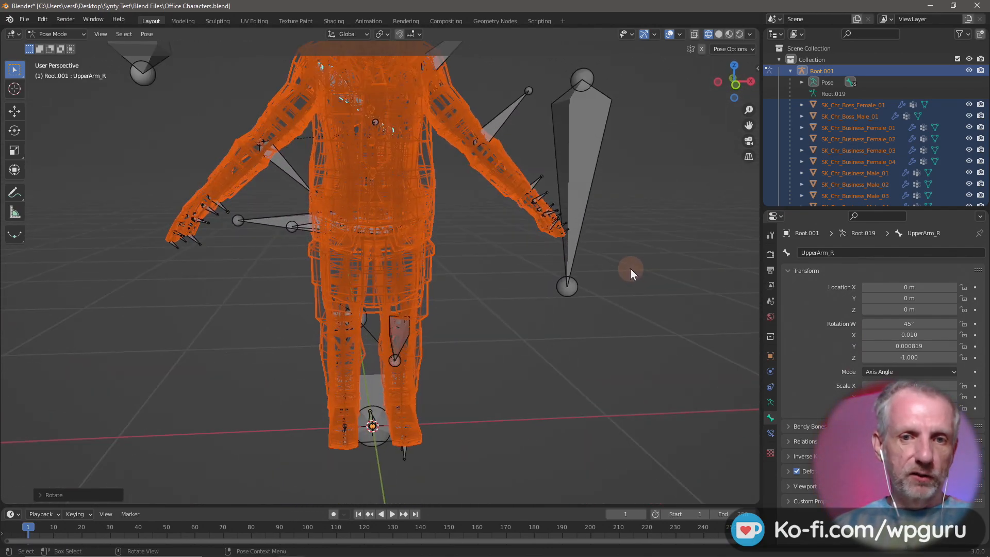
click(281, 222)
key(r)
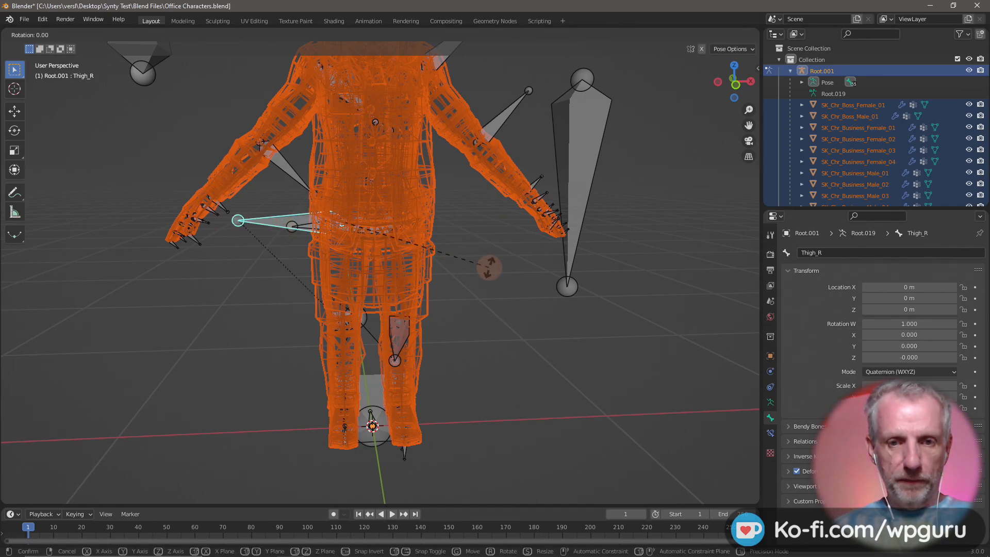
key(y)
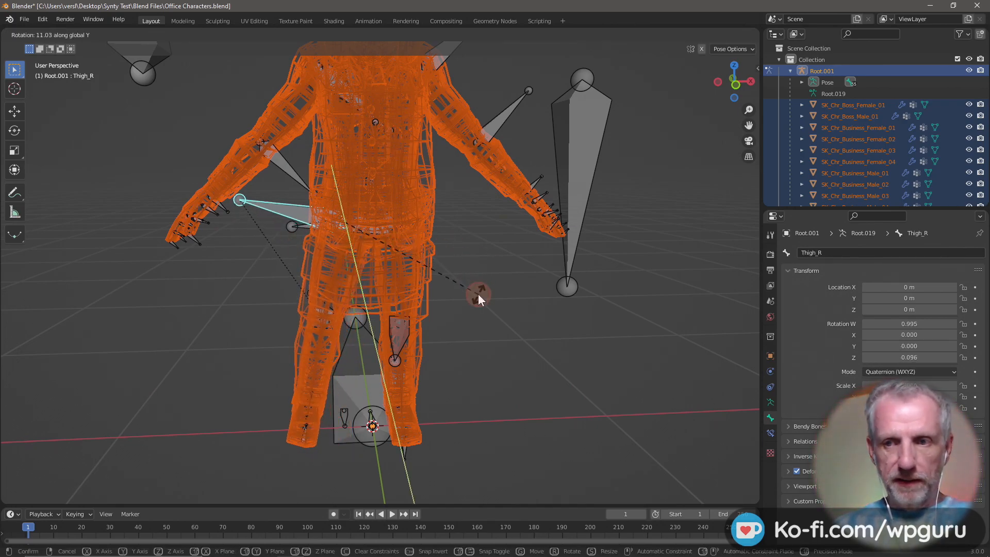
click(478, 292)
Step: Change Thigh_R's rotation mode to Axis Angle and set its W rotation to 10°
click(896, 370)
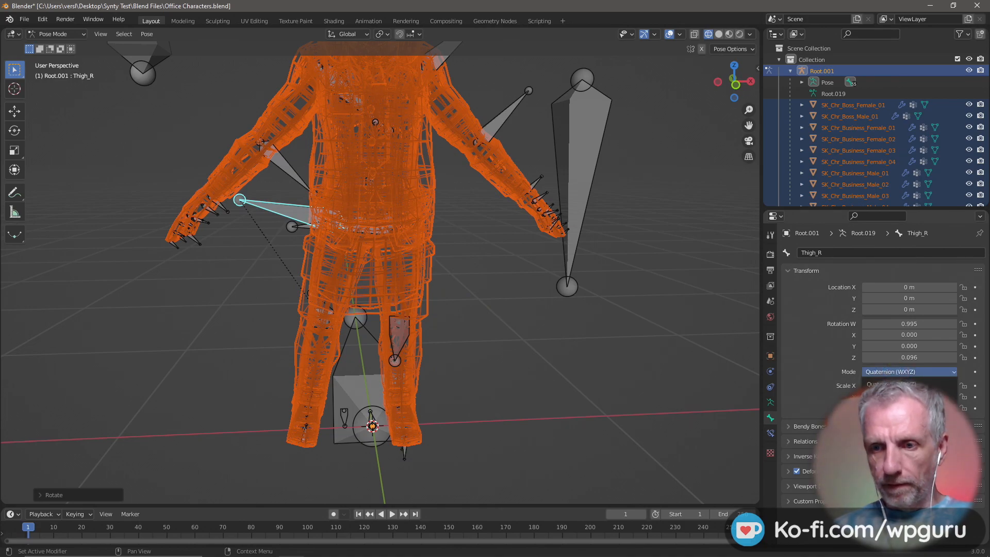
click(897, 464)
click(911, 323)
text(10)
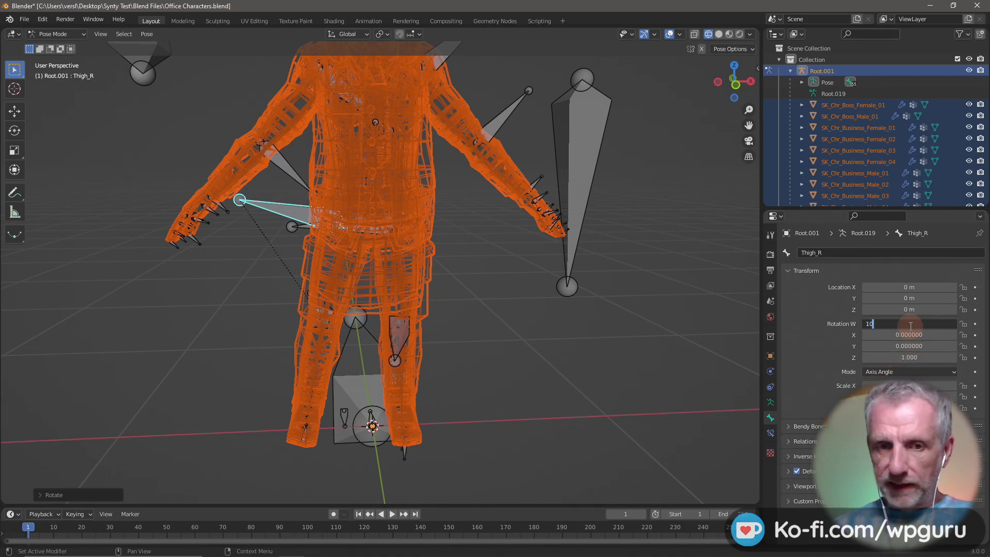
key(Return)
Step: Rotate the Thigh_L bone outward by about -9 degrees around global Y
middle_drag(626, 339, 620, 339)
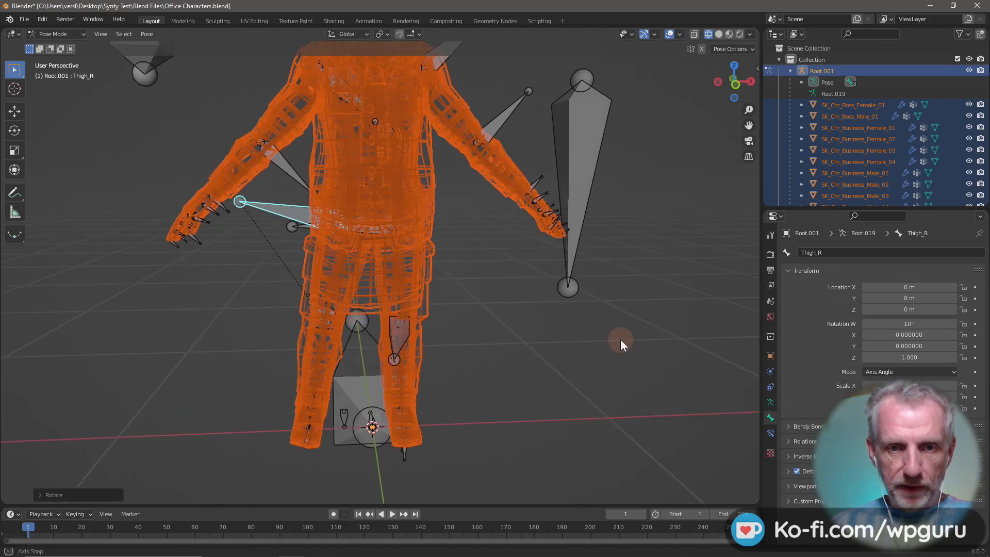
click(304, 227)
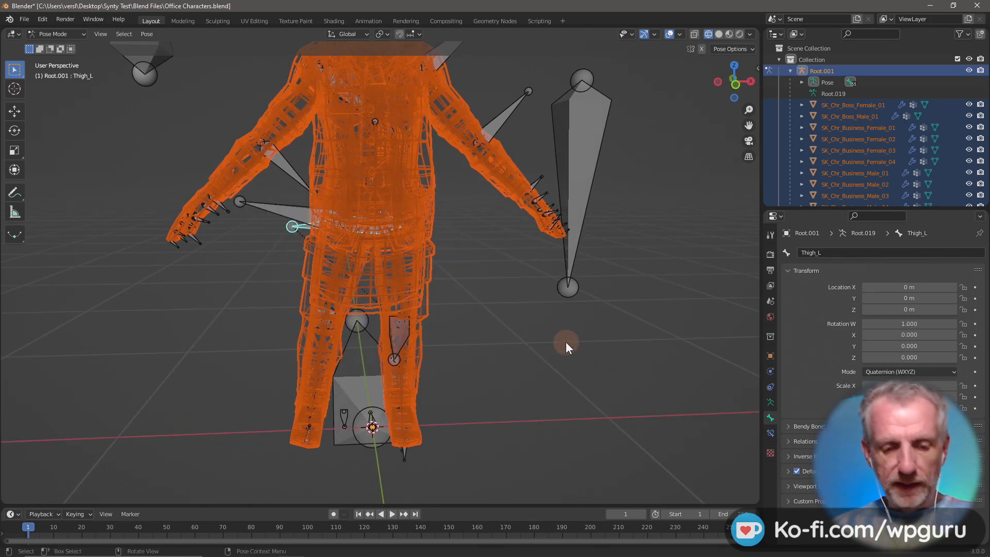
key(r)
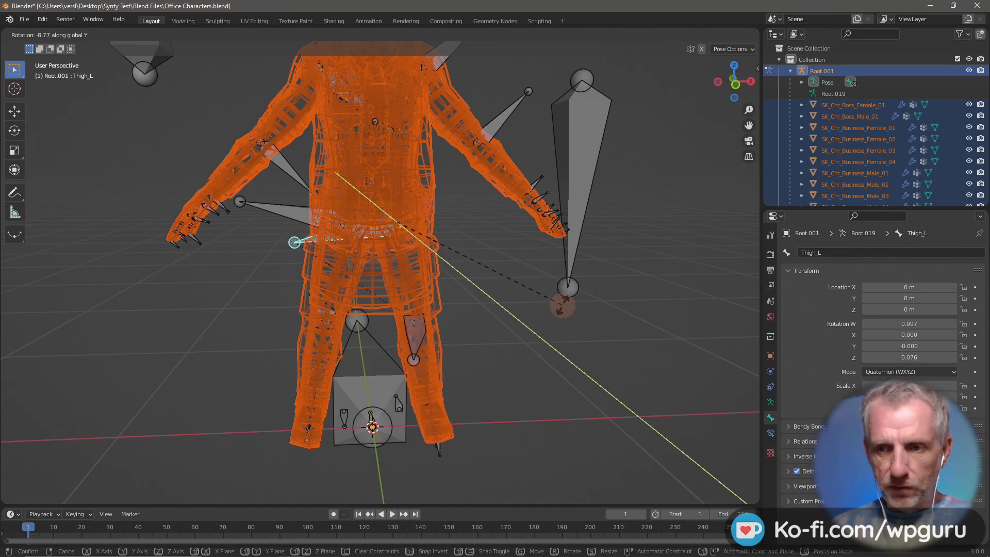
click(562, 304)
Step: Change Thigh_L's rotation mode to Axis Angle and set its W rotation to 10°
click(920, 372)
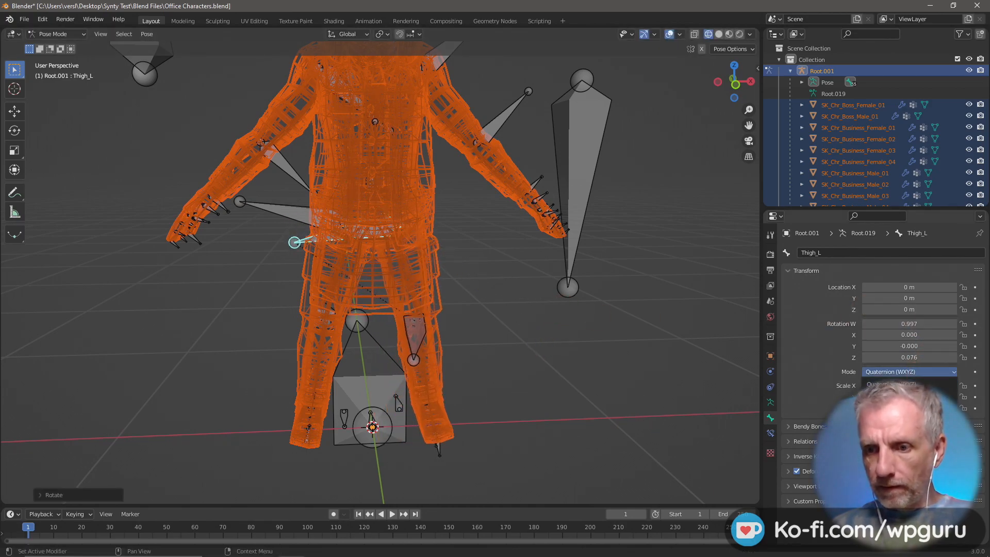
click(917, 463)
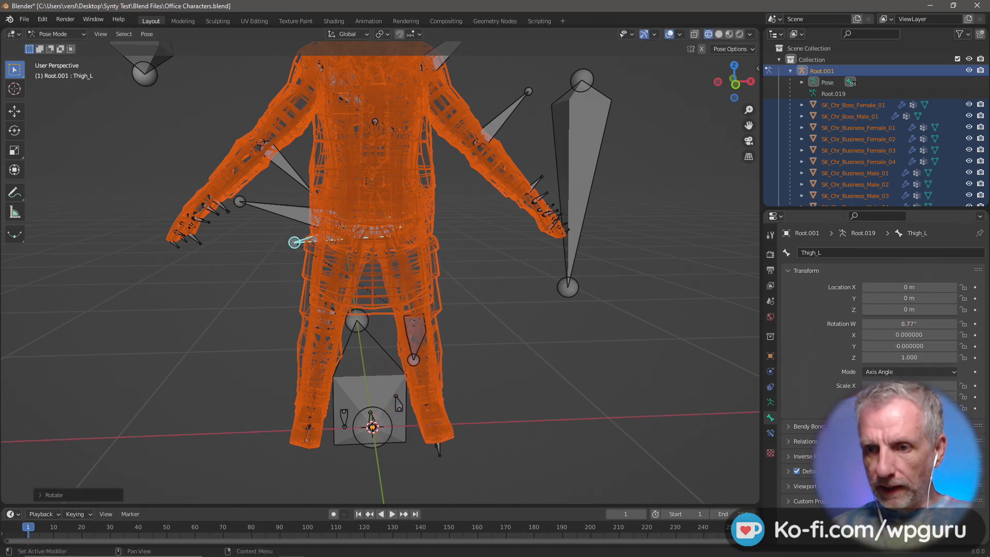
click(929, 321)
text(10)
key(Return)
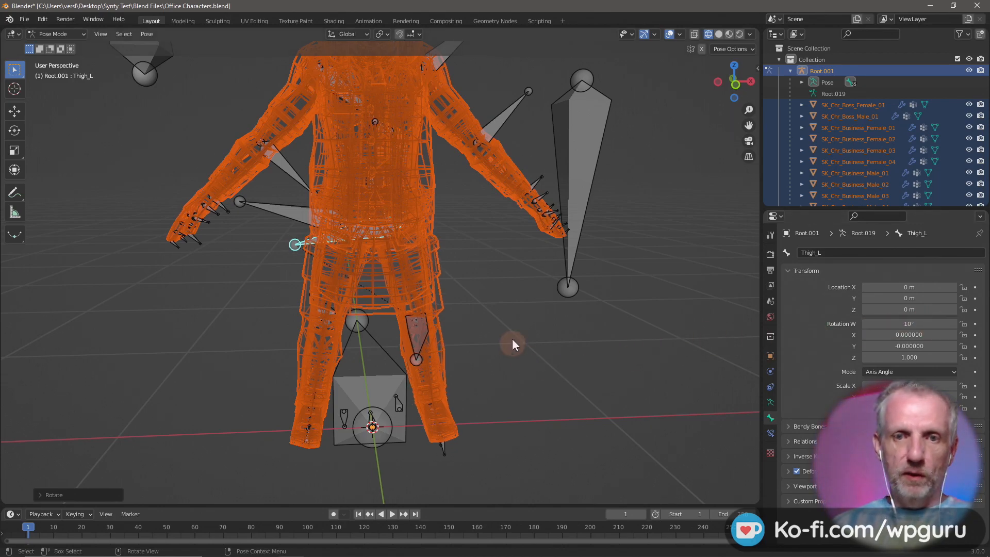
Step: Switch the viewport back to solid shading and inspect the whole posed character stack
middle_drag(515, 339, 471, 372)
middle_drag(466, 338, 459, 376)
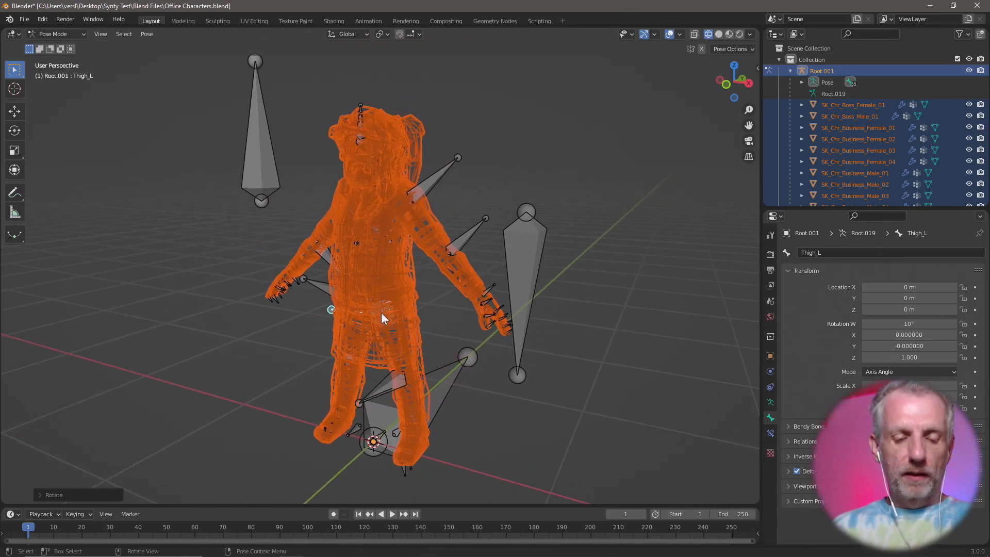
key(shift+z)
middle_drag(388, 289, 393, 295)
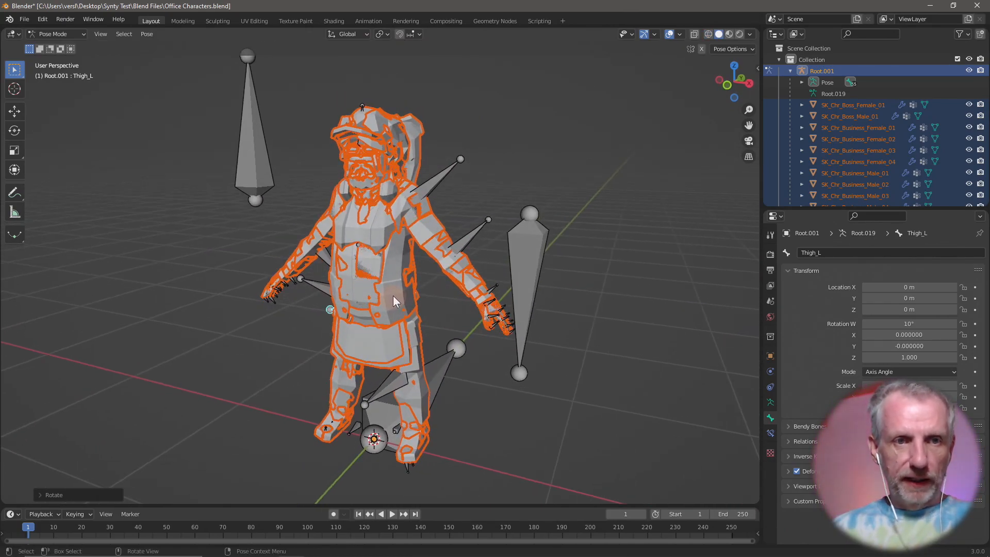
Step: Return the armature from Pose Mode to Object Mode and save Office Characters.blend
click(73, 32)
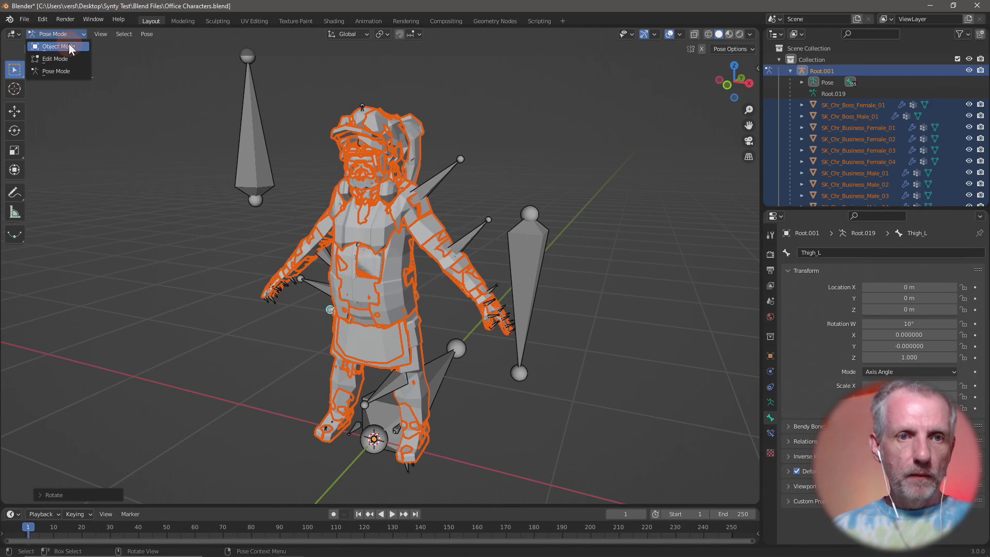
click(69, 44)
key(ctrl+s)
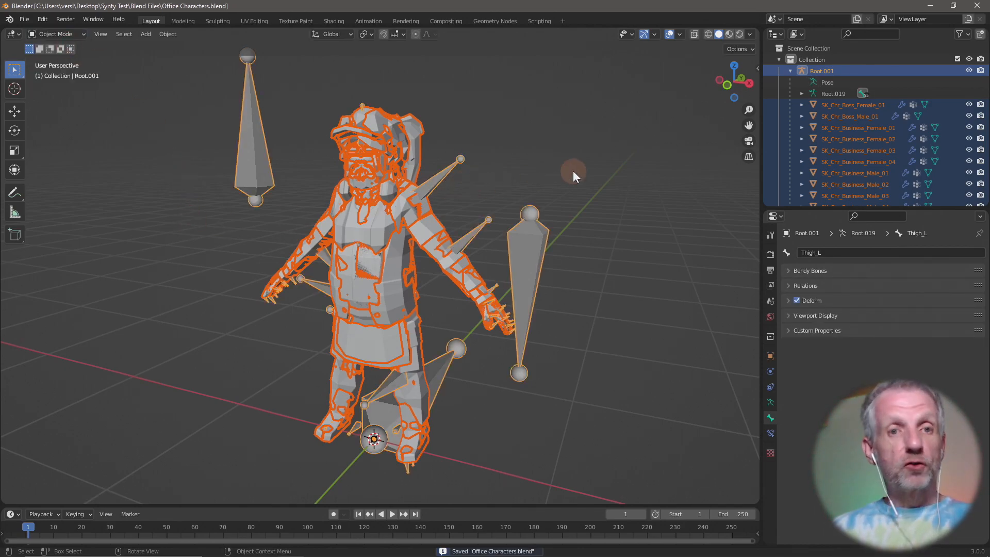
Step: Start a Wavefront OBJ export and choose the OBJ Characters folder inside Synty Test as the destination
click(24, 22)
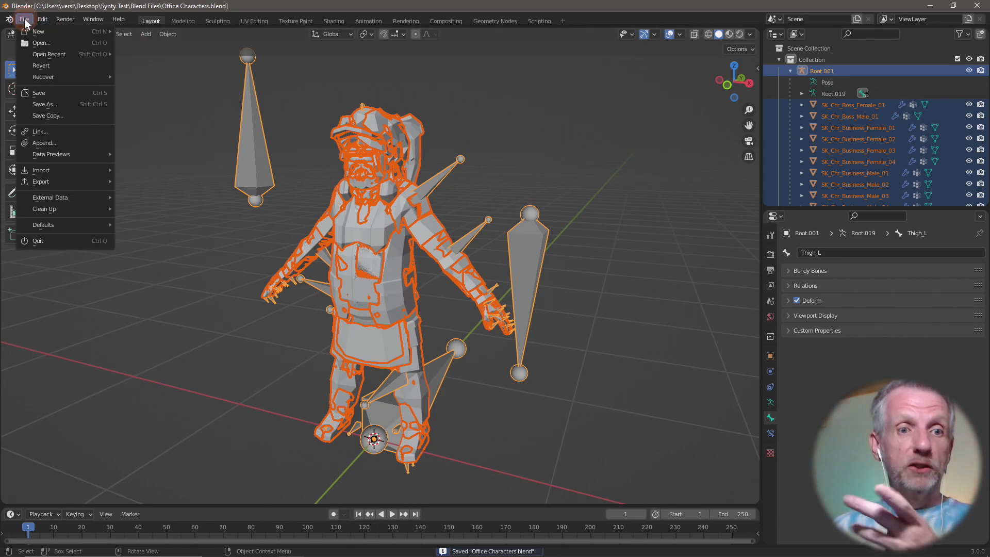
mouse_move(91, 181)
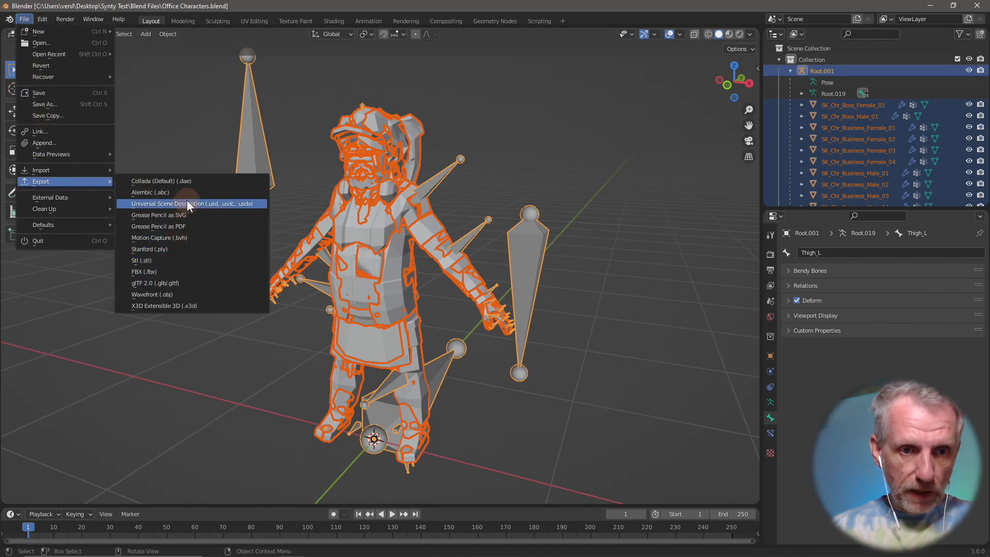
click(188, 294)
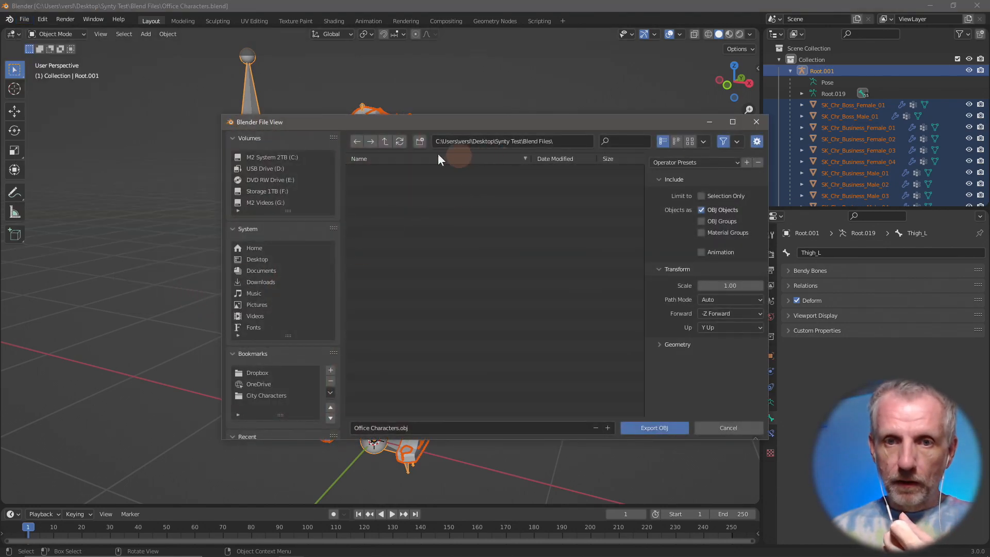
click(385, 142)
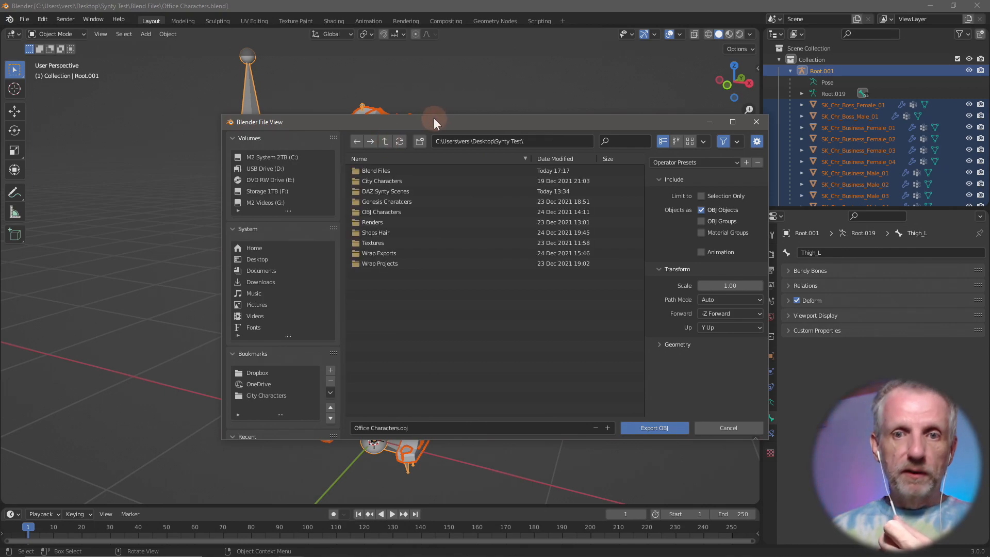
drag(434, 122, 381, 103)
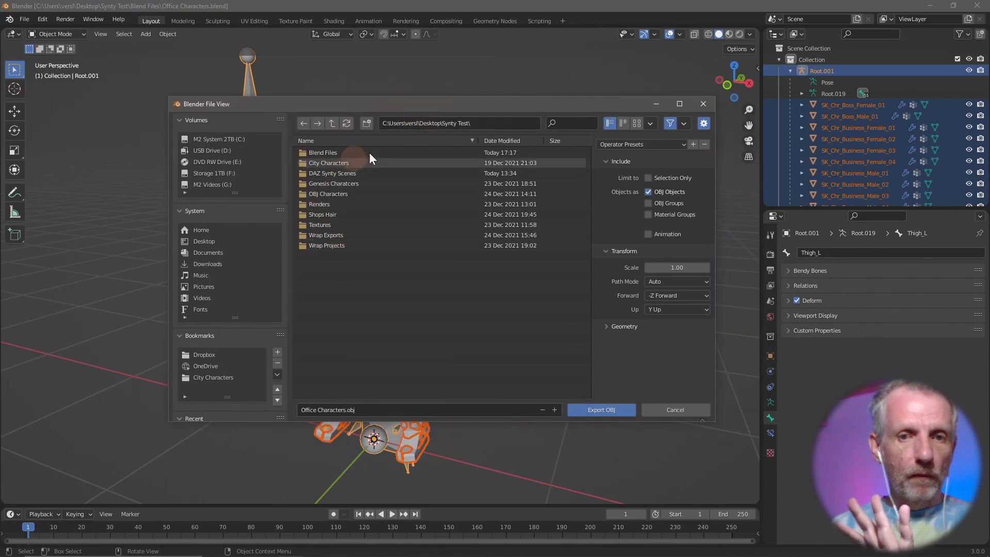
double_click(363, 194)
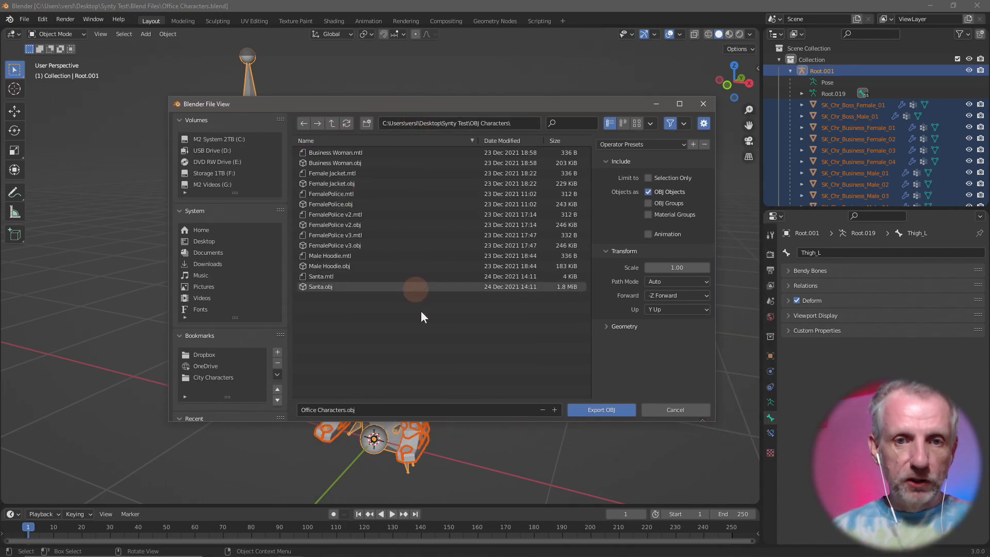
Step: Export the selection only as Office Characters.obj with the scale set to 100
click(436, 412)
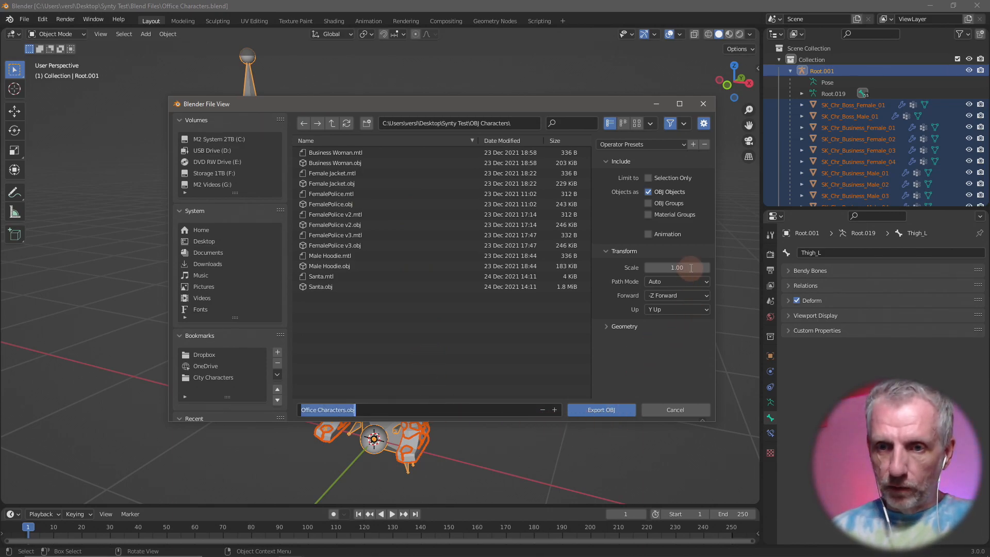
click(690, 267)
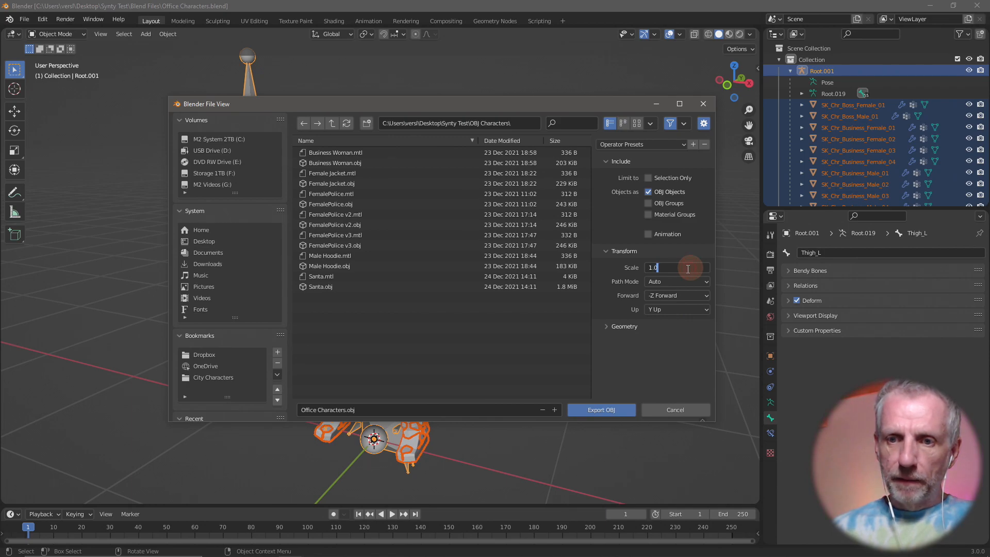
text(100)
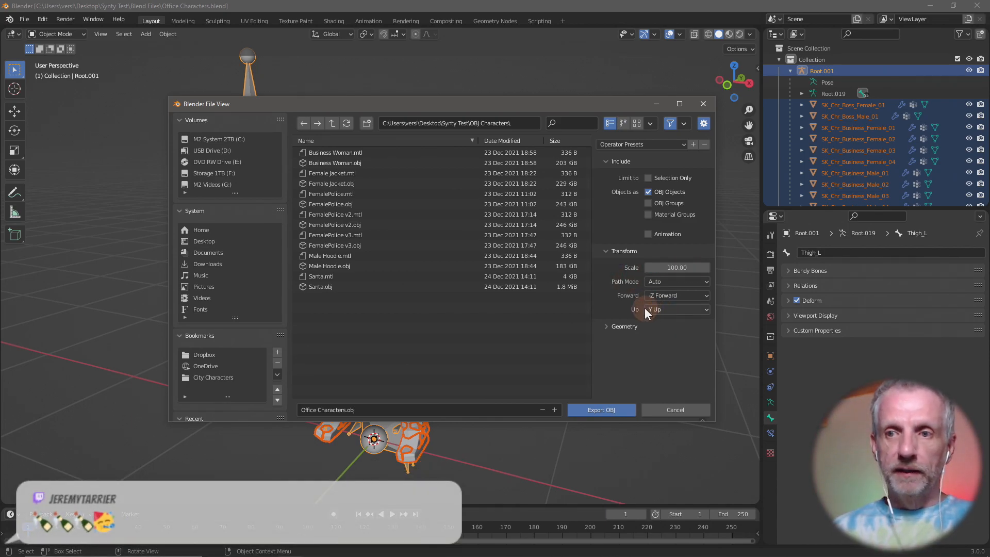
click(648, 178)
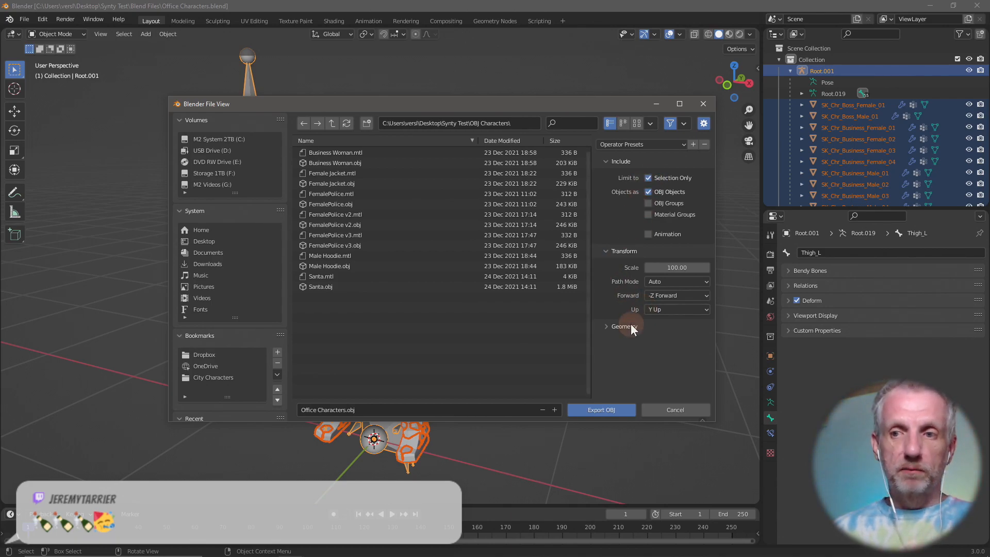
click(601, 410)
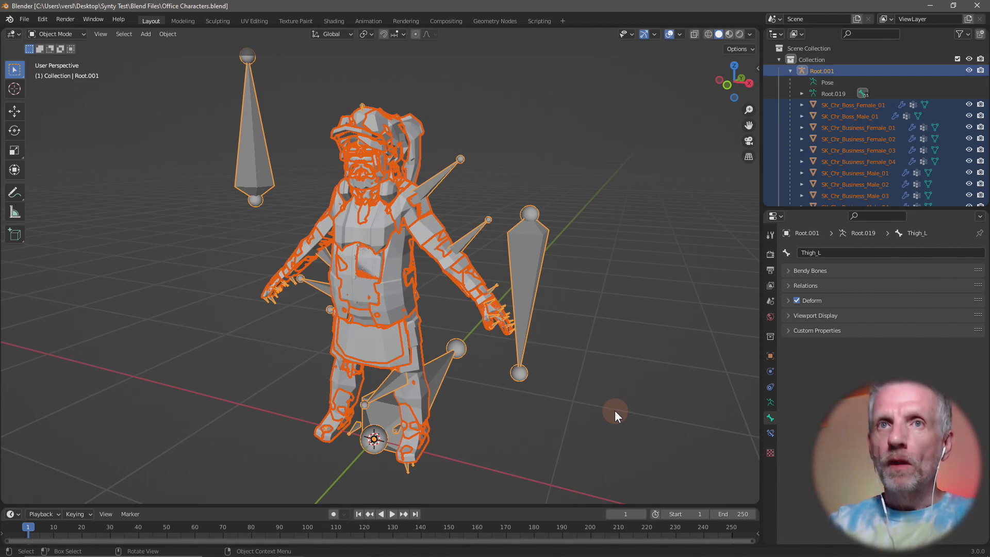
Step: Switch to a new project in Wrap 2021.11.3 and adjust the view of the empty 3D grid
key(super)
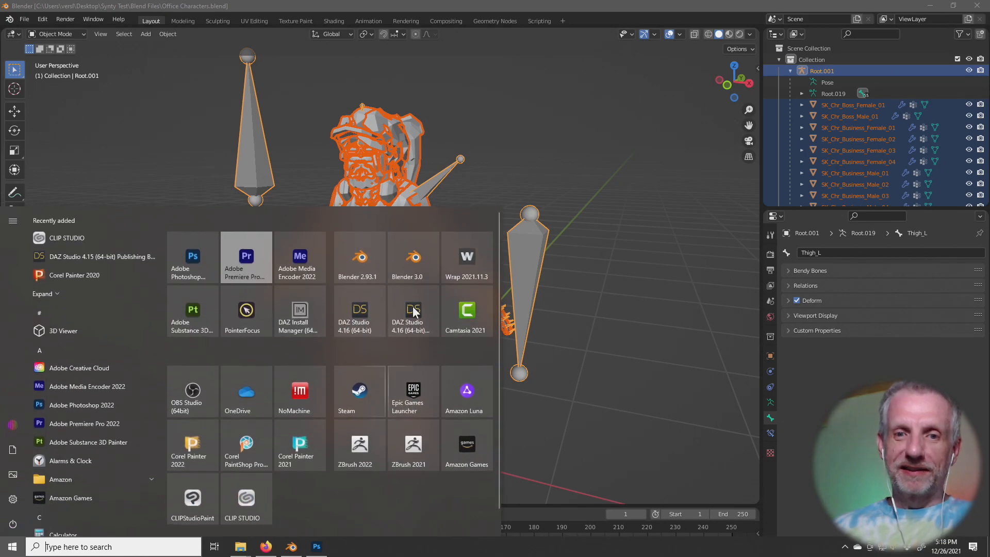
click(476, 254)
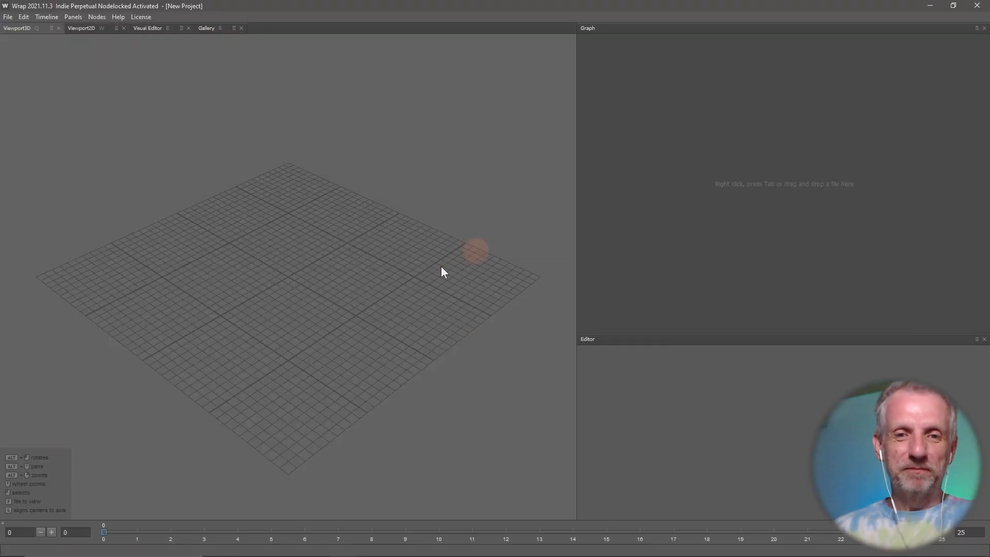
alt+drag(259, 352, 308, 320)
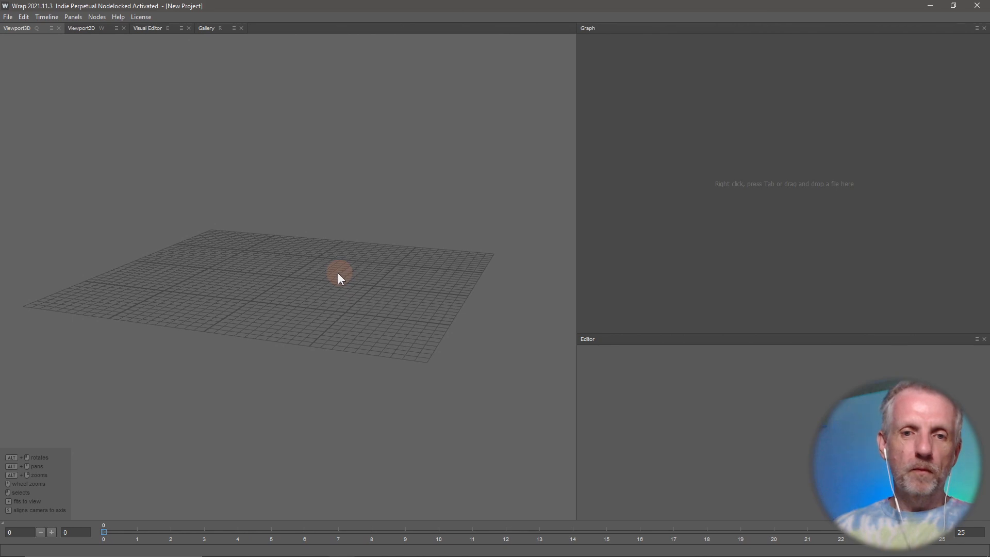
alt+drag(340, 276, 320, 334)
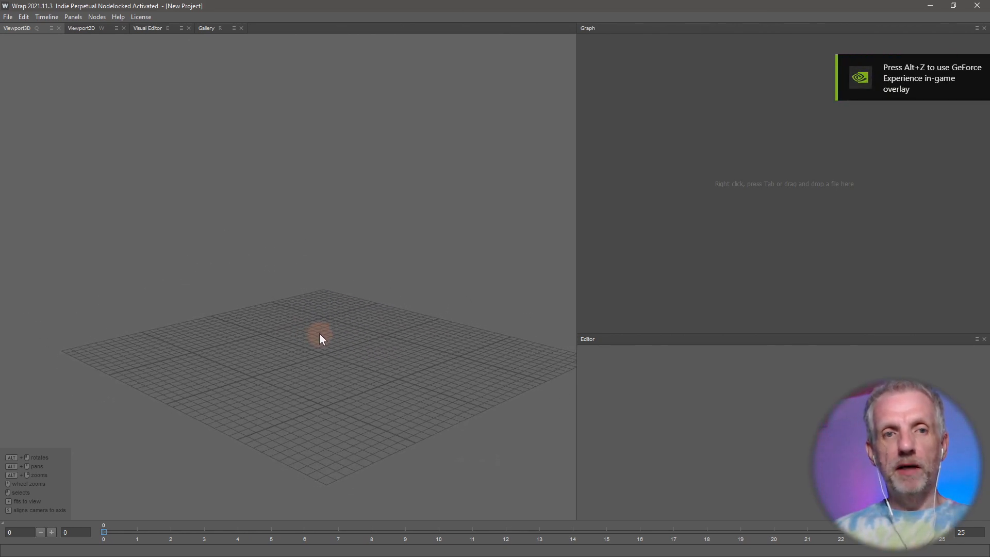
Step: Add a LoadGeom node to the graph and rename it Synty
right_click(648, 106)
mouse_move(679, 130)
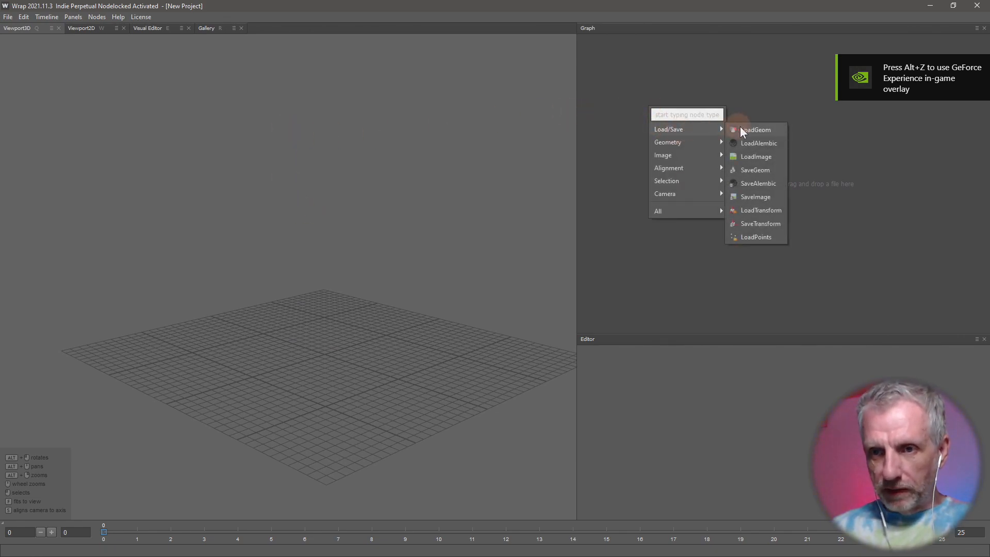
click(741, 129)
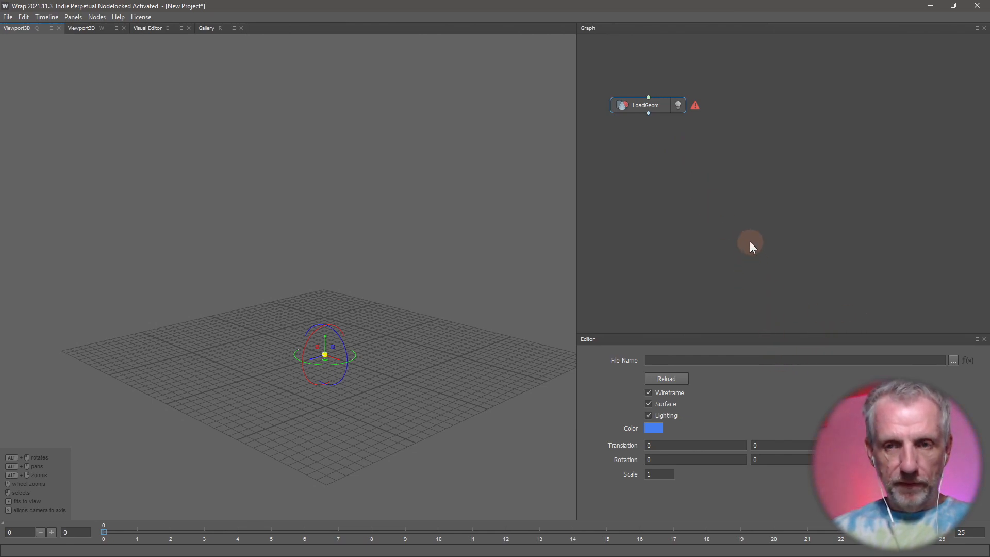
key(F2)
text(Synty)
key(Return)
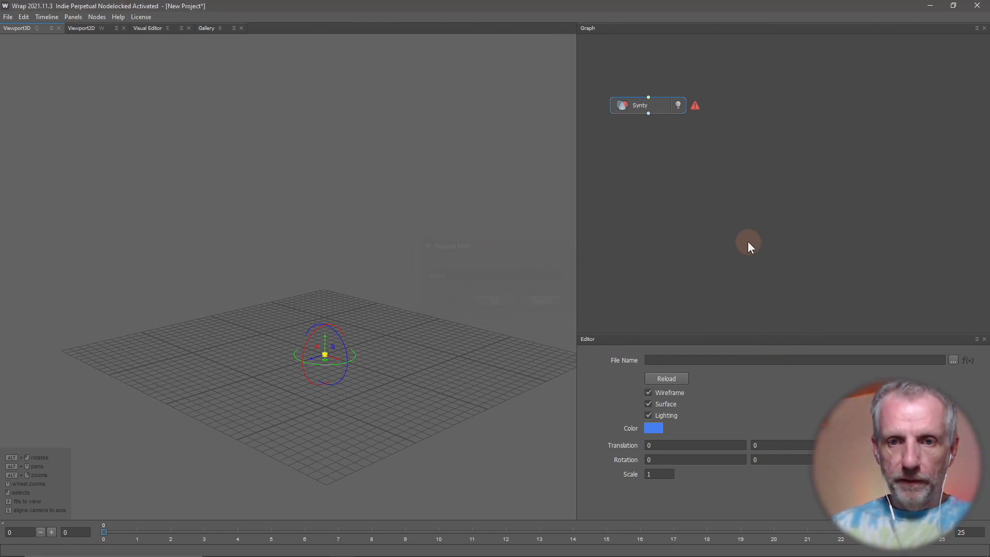
drag(651, 110, 657, 100)
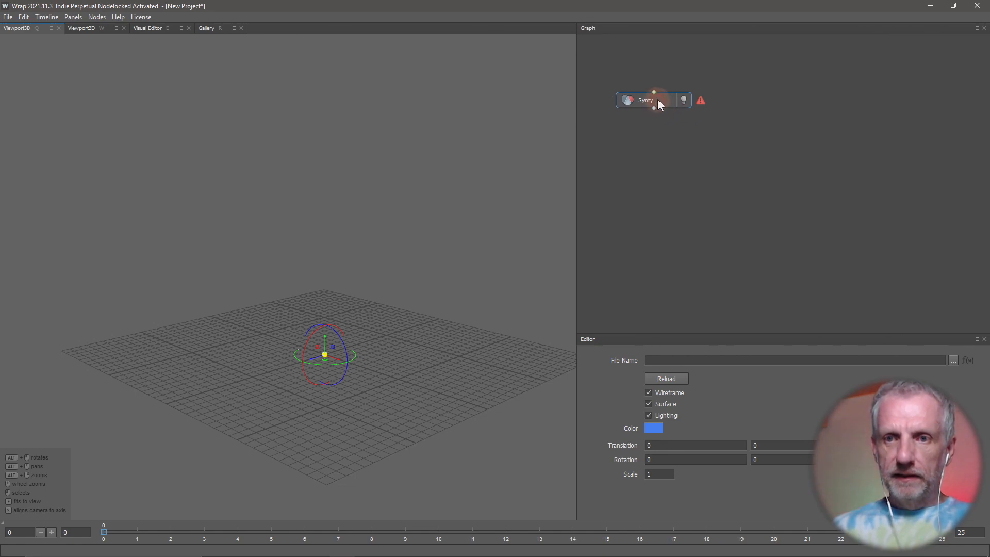
Step: Add a second LoadGeom node, rename it Genesis, and line it up beside the Synty node
right_click(781, 110)
mouse_move(803, 133)
click(882, 134)
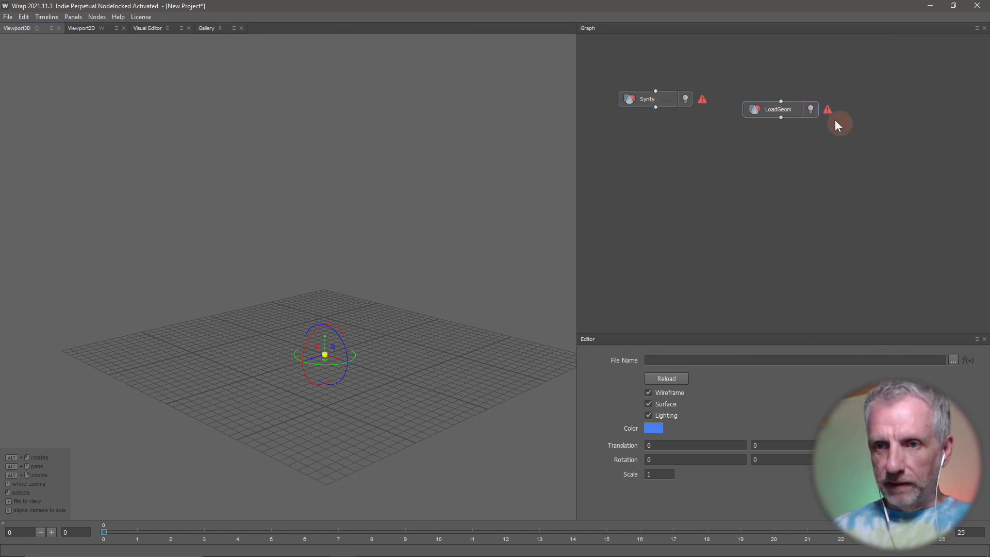
double_click(795, 117)
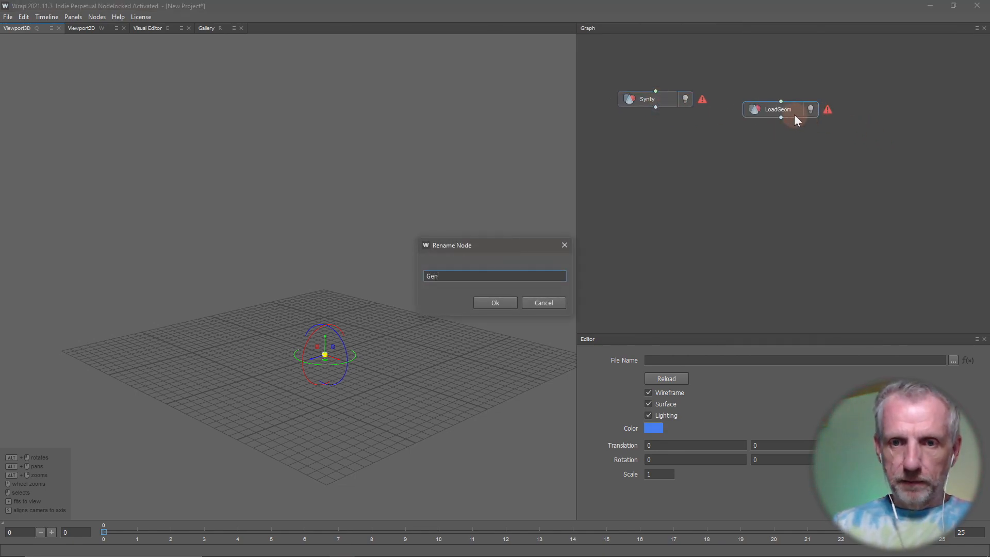
text(Genesis)
key(Return)
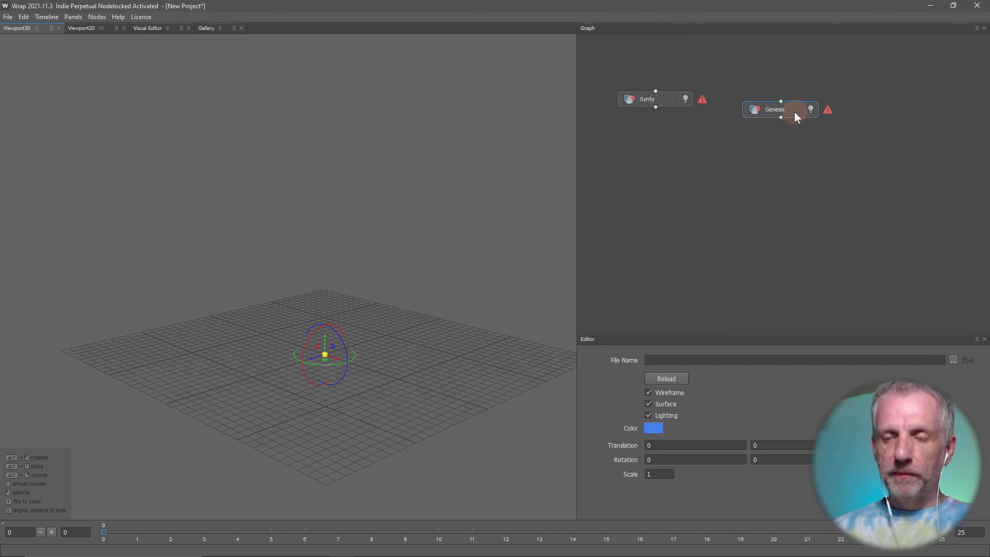
drag(794, 113, 831, 93)
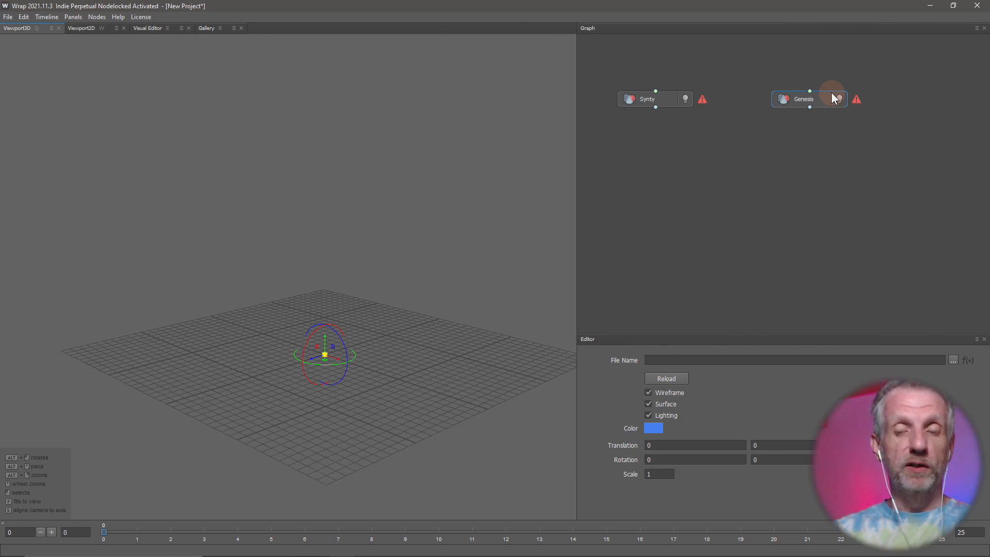
Step: Load Office Characters.obj from Desktop > Synty Test > OBJ Characters into the Synty node
click(661, 97)
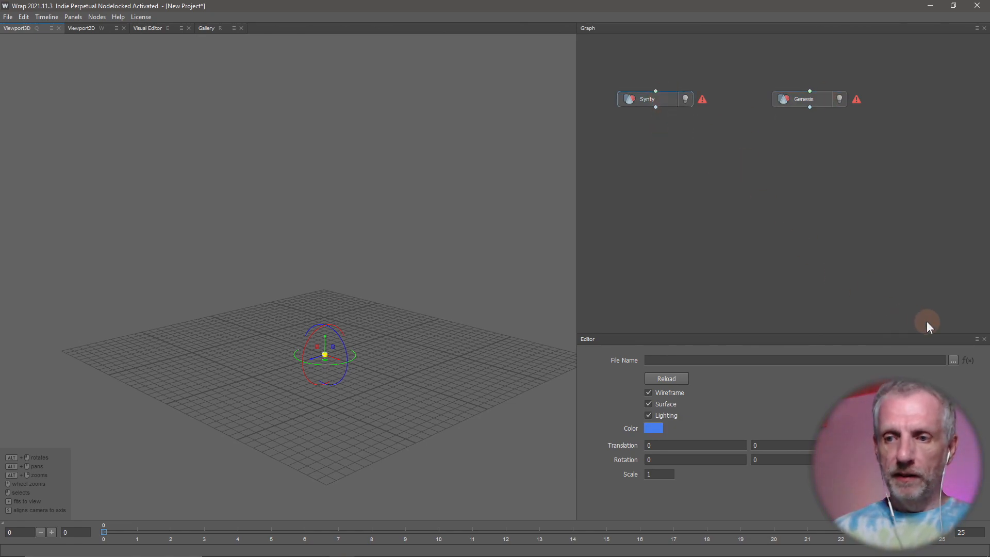
click(948, 360)
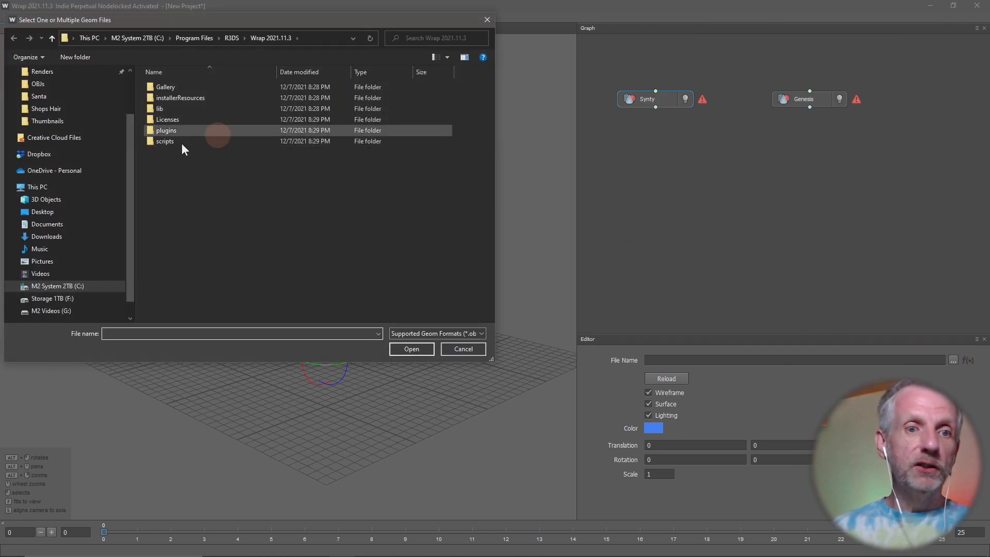
click(81, 210)
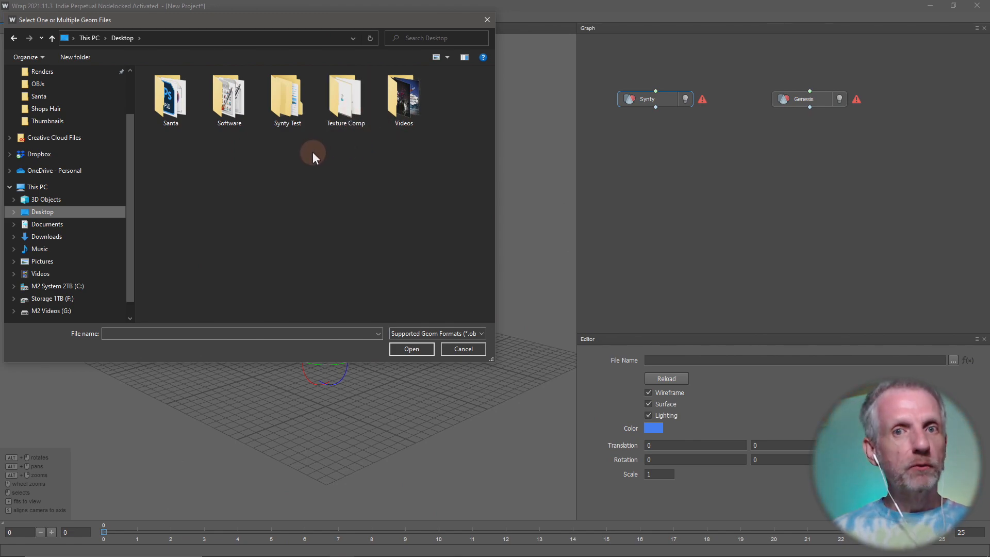
double_click(286, 100)
double_click(403, 98)
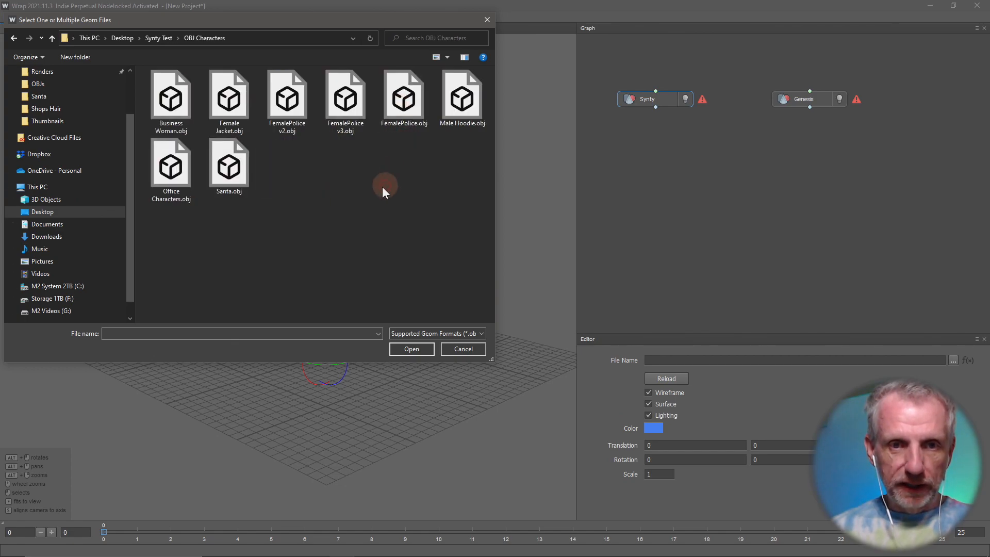
click(200, 169)
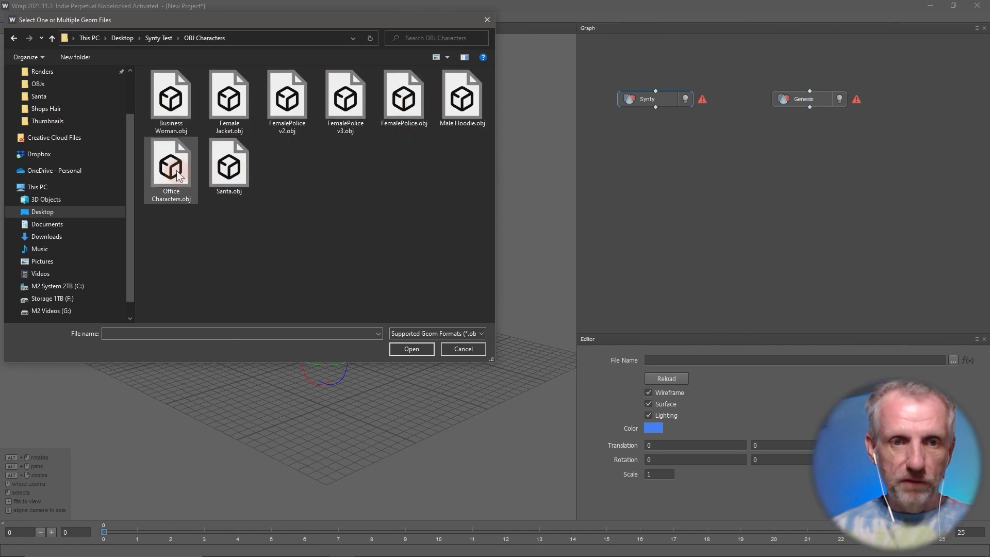
click(411, 348)
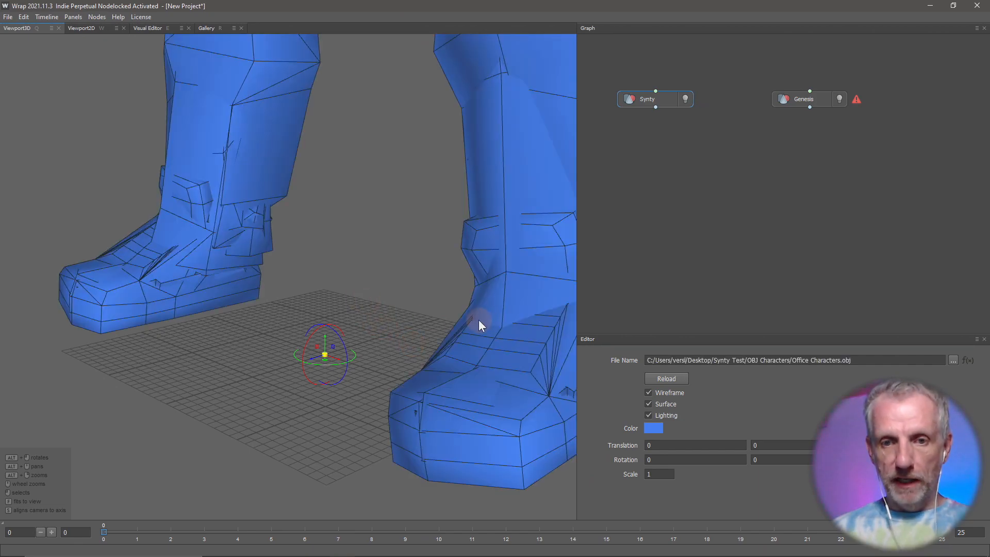
Step: Examine the loaded office character stack from several angles, from the feet up to the whole figure
scroll(479, 319, down, 5)
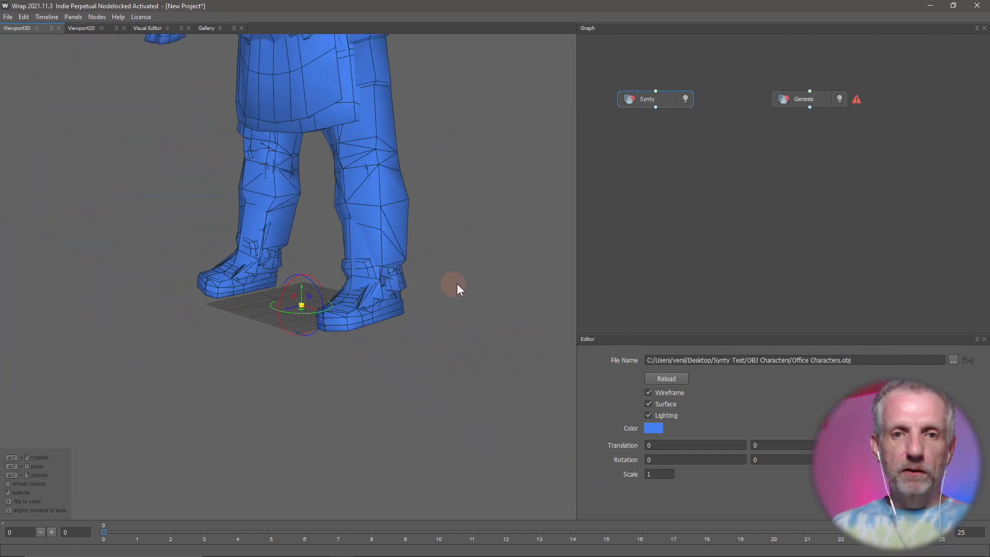
scroll(518, 281, down, 3)
alt+drag(518, 281, 468, 230)
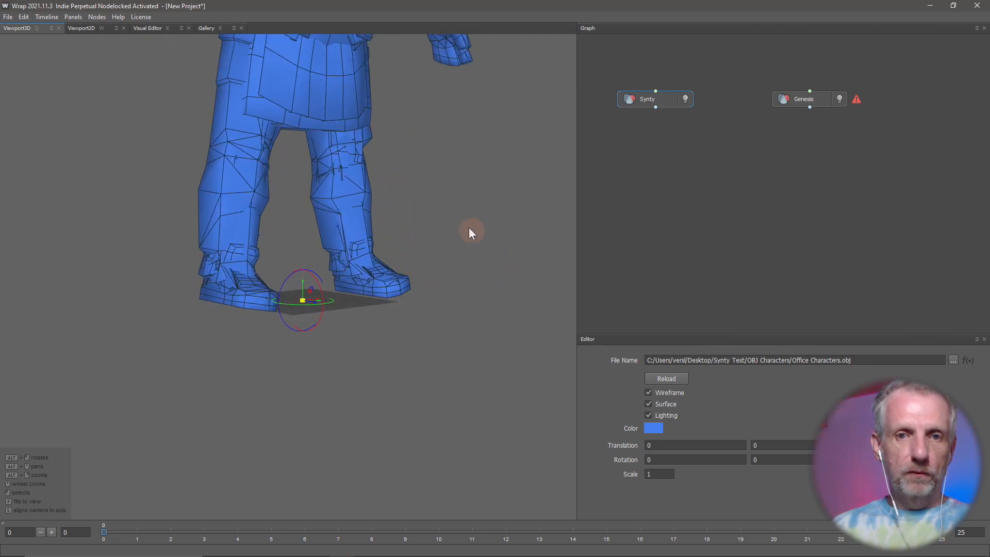
scroll(457, 332, up, 6)
scroll(459, 407, down, 8)
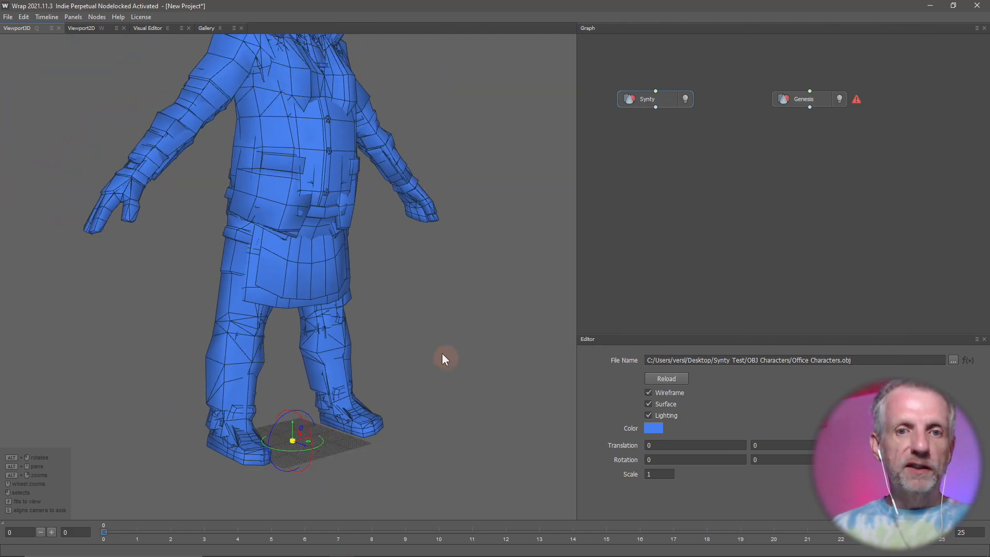
alt+drag(431, 444, 420, 393)
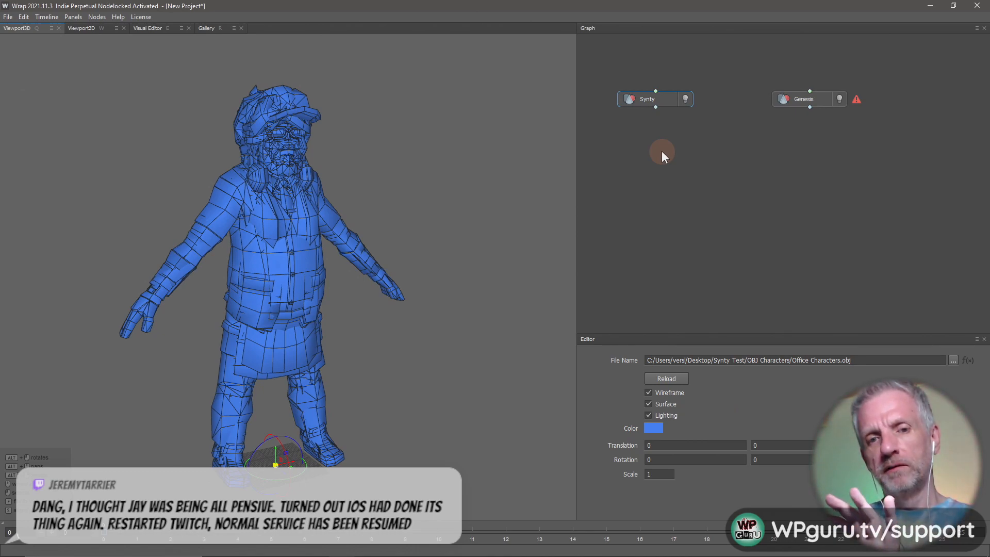
Step: Add a RepairGeom node beneath the Synty node and feed Synty's geometry output into it
right_click(684, 156)
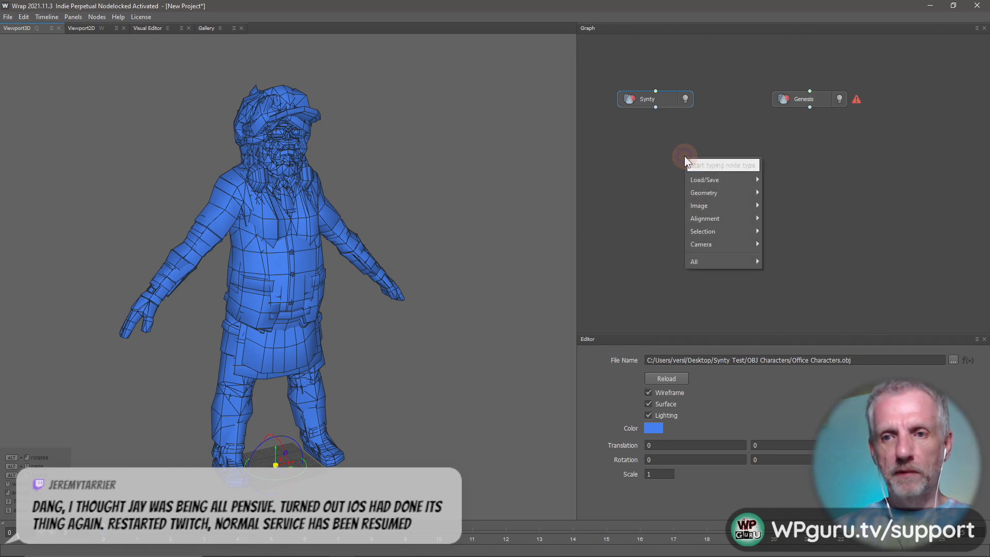
mouse_move(738, 221)
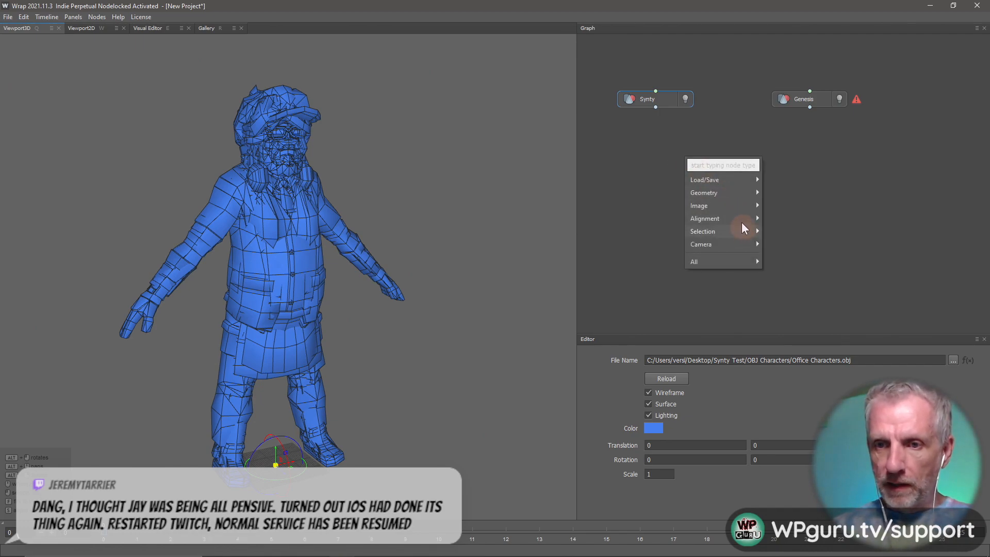
mouse_move(743, 196)
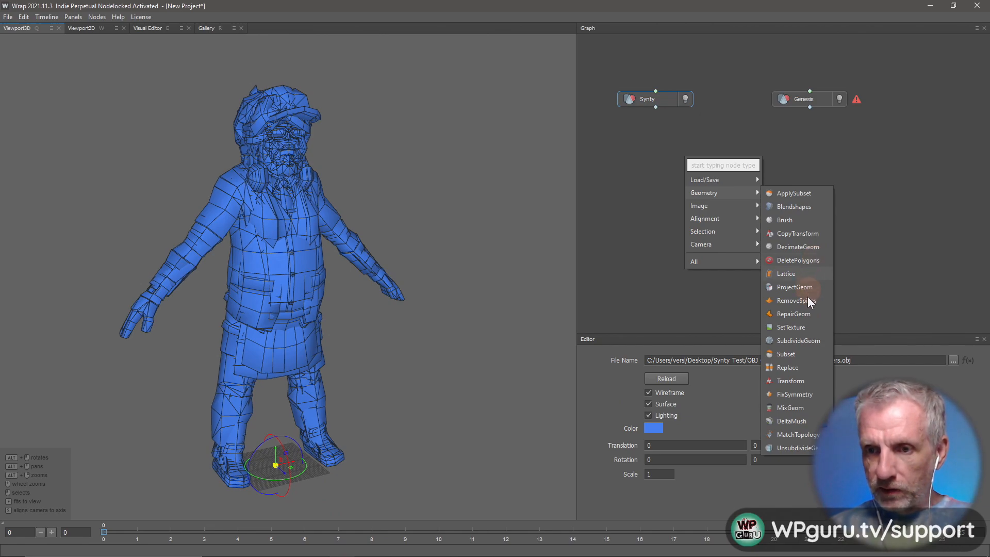
click(806, 314)
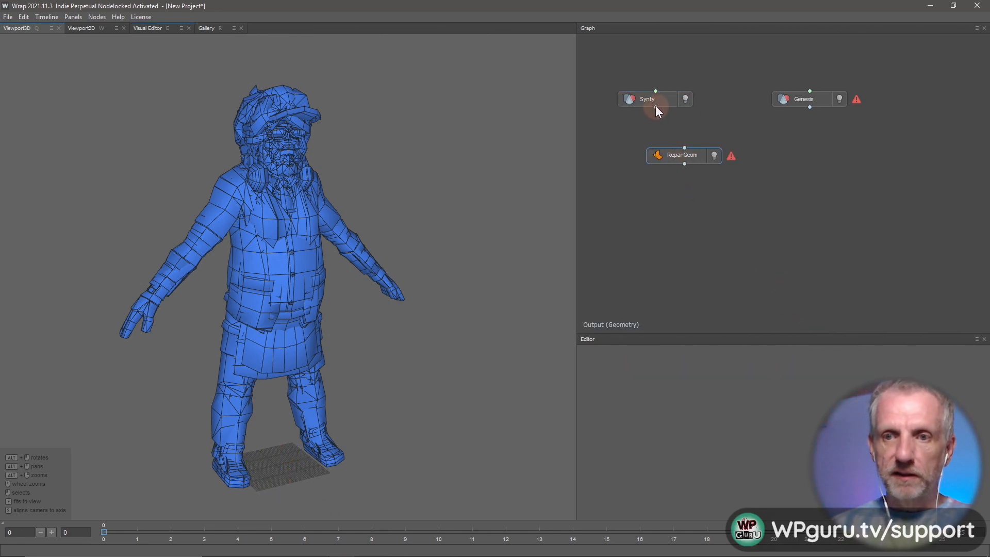
drag(655, 106, 666, 129)
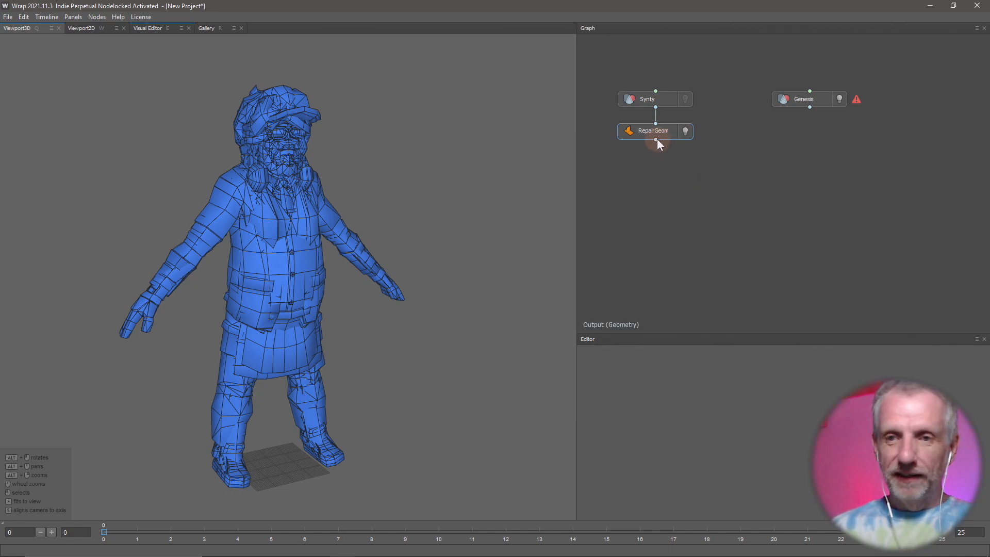
Step: Add a DeletePolygons node and place it well below RepairGeom, leaving space between them for another node
drag(656, 144, 678, 175)
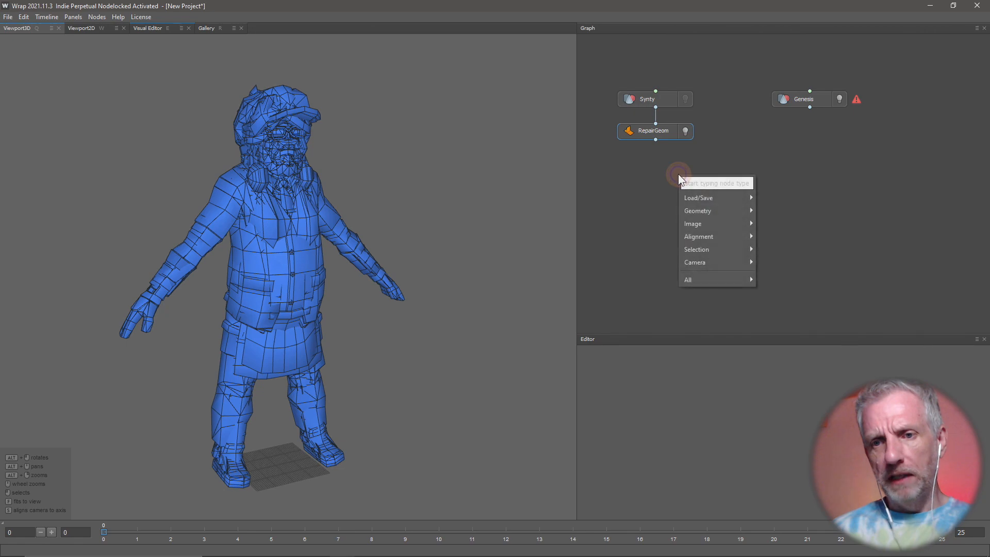
click(710, 211)
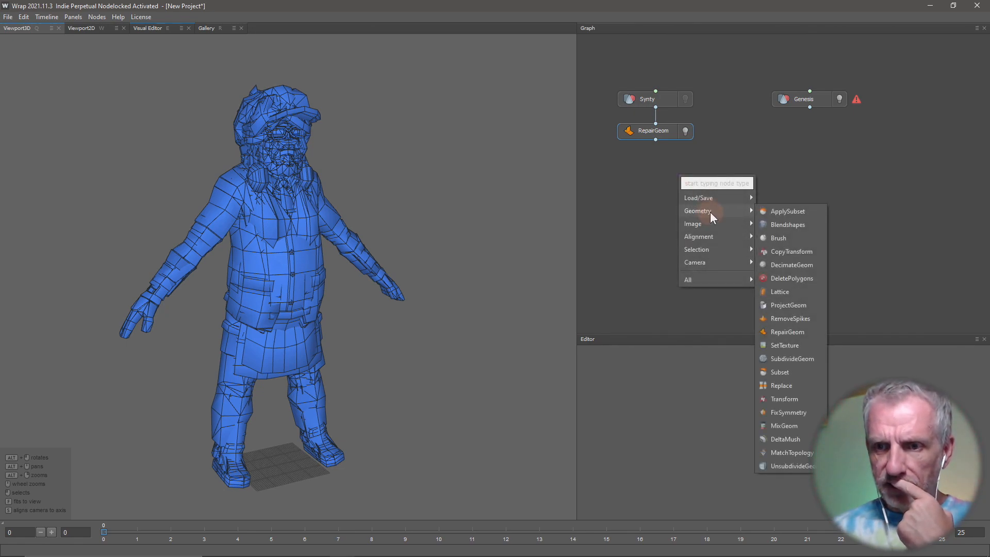
click(811, 278)
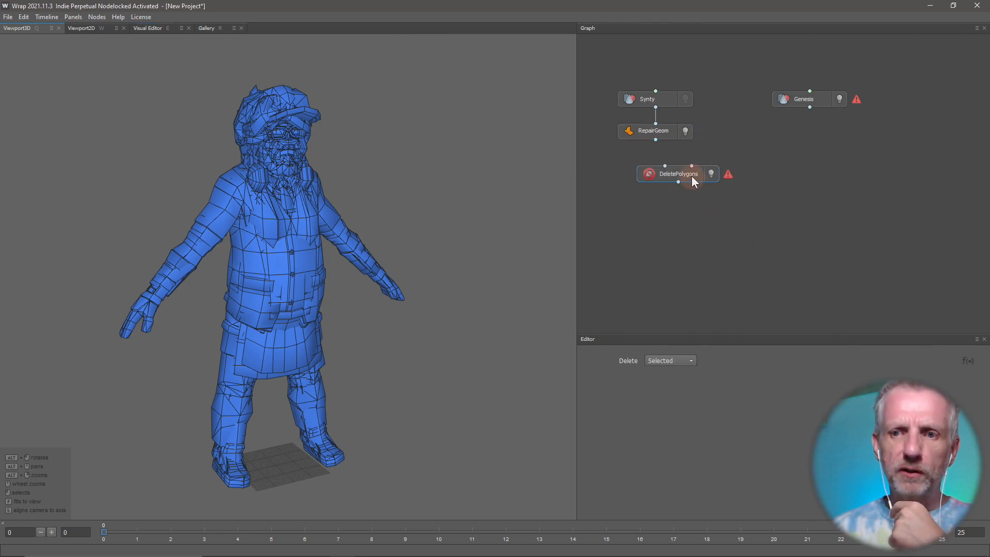
drag(691, 175, 718, 214)
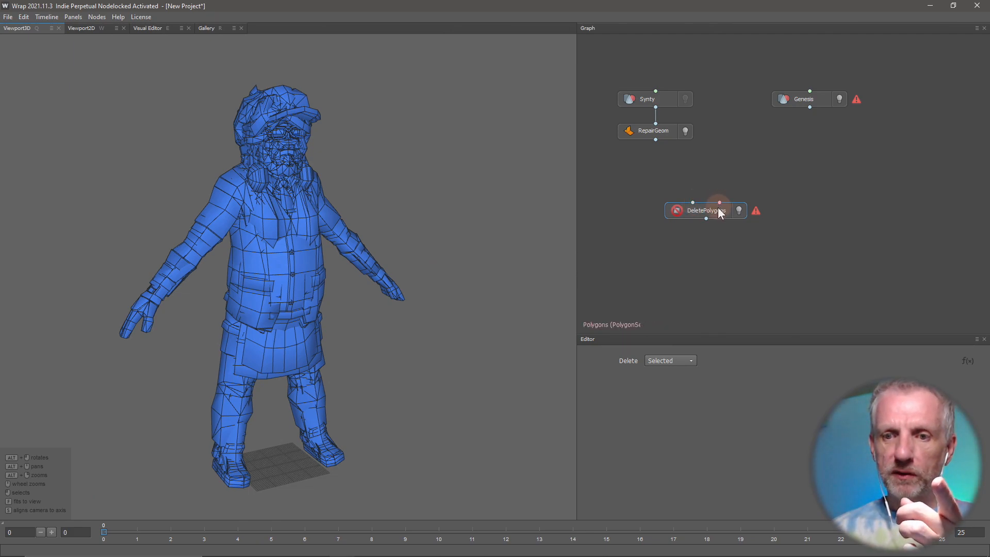
drag(719, 211, 751, 259)
Step: Add a SelectSmallComponents node fed by RepairGeom, and wire its selection and RepairGeom's geometry into DeletePolygons
right_click(695, 168)
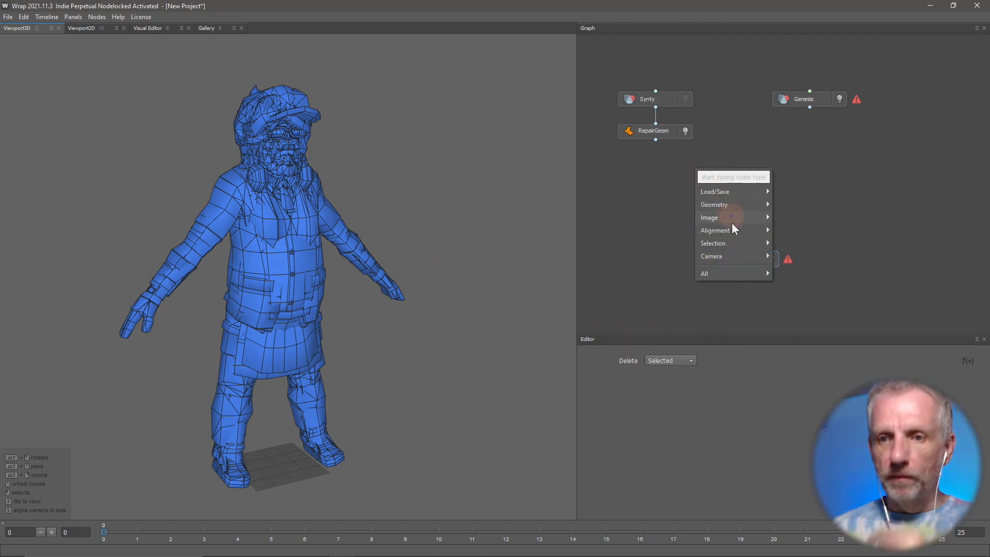
mouse_move(738, 242)
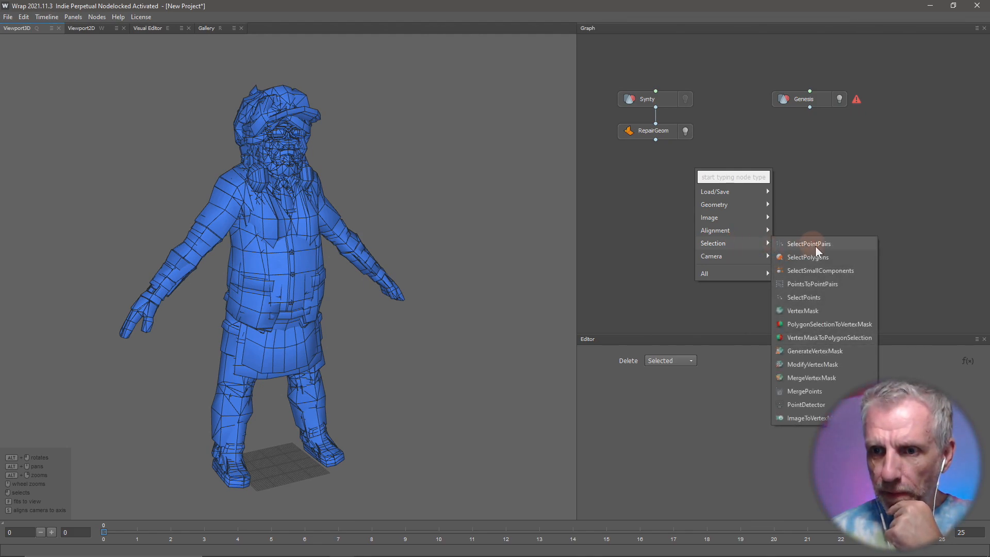
click(847, 270)
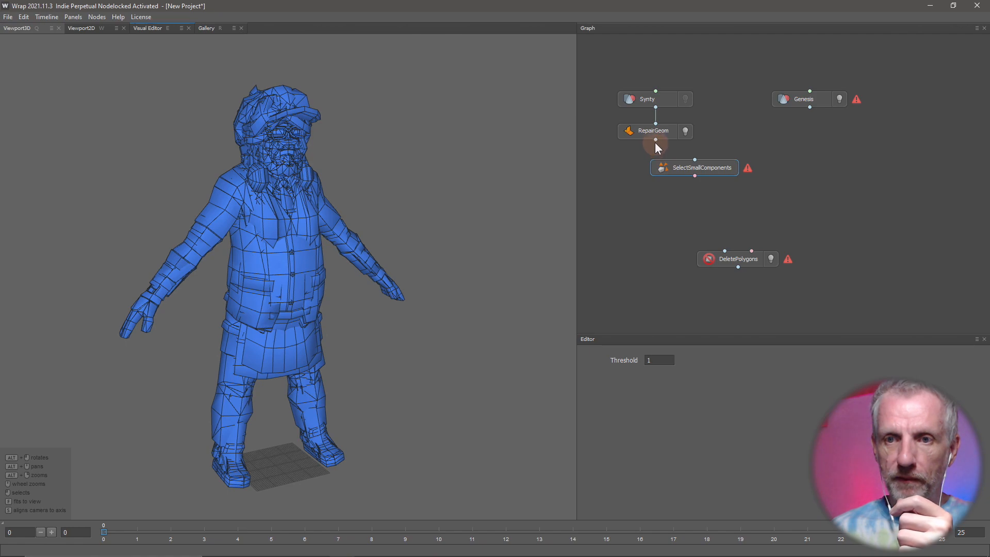
drag(656, 140, 669, 192)
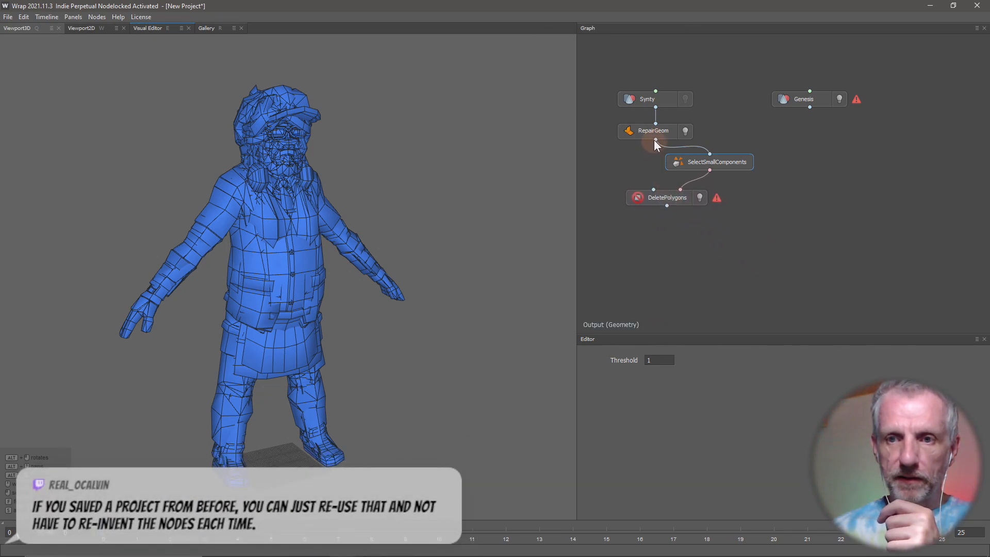
mouse_move(655, 139)
mouse_down()
mouse_move(659, 191)
mouse_move(675, 189)
mouse_up()
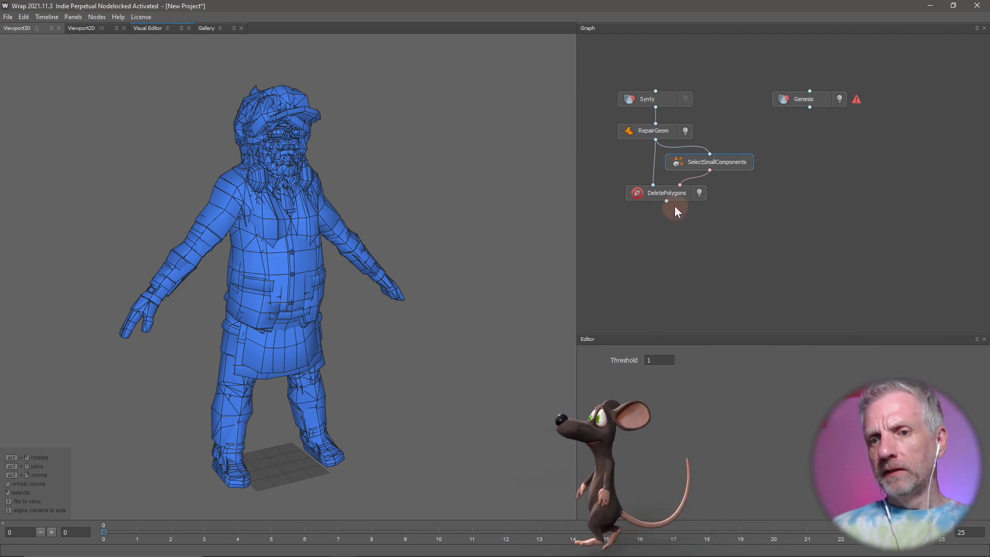
Step: Add a Wrapping node and place it below and between the Synty and Genesis branches
right_click(768, 230)
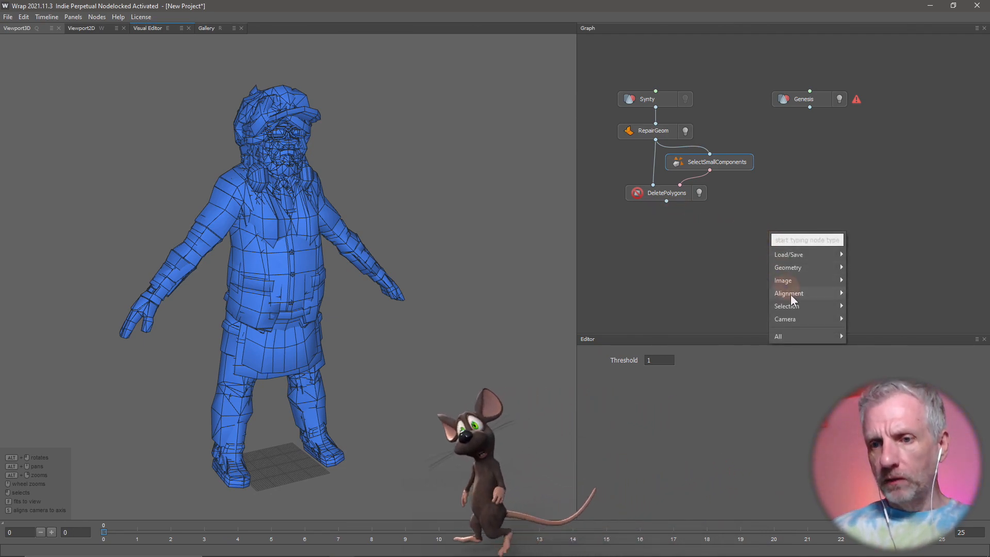
mouse_move(817, 297)
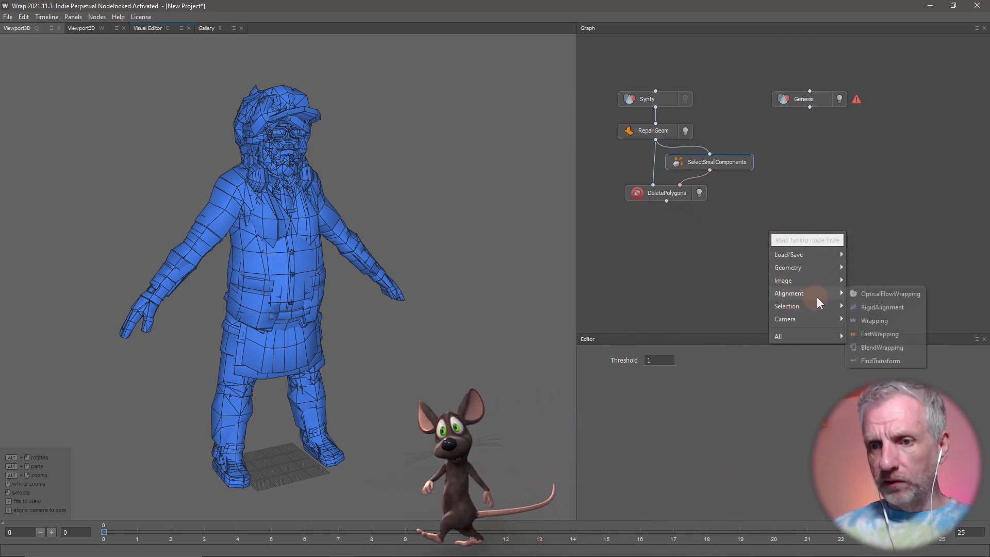
click(873, 321)
drag(778, 234, 787, 271)
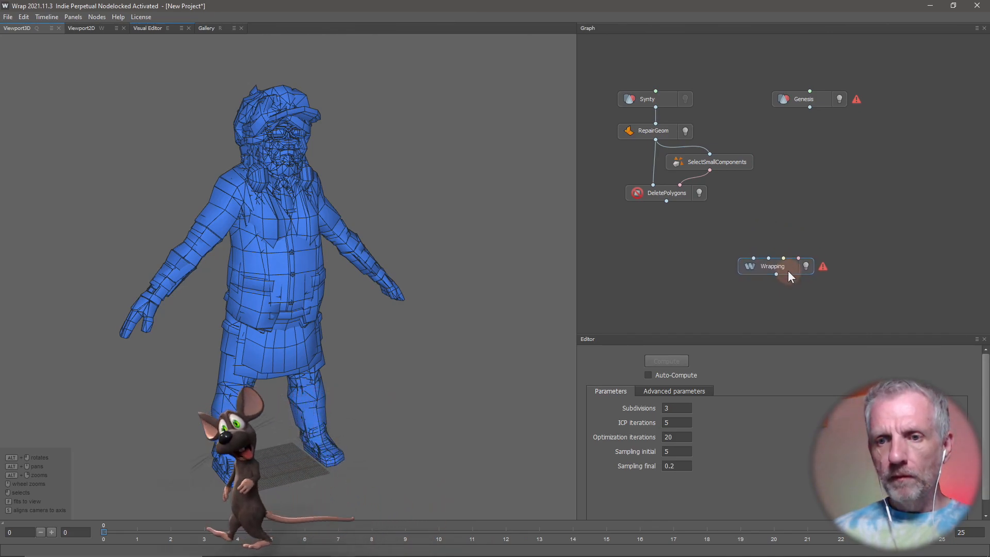
Step: Add a SelectPointPairs node and place it beneath the Genesis node, above Wrapping
right_click(790, 198)
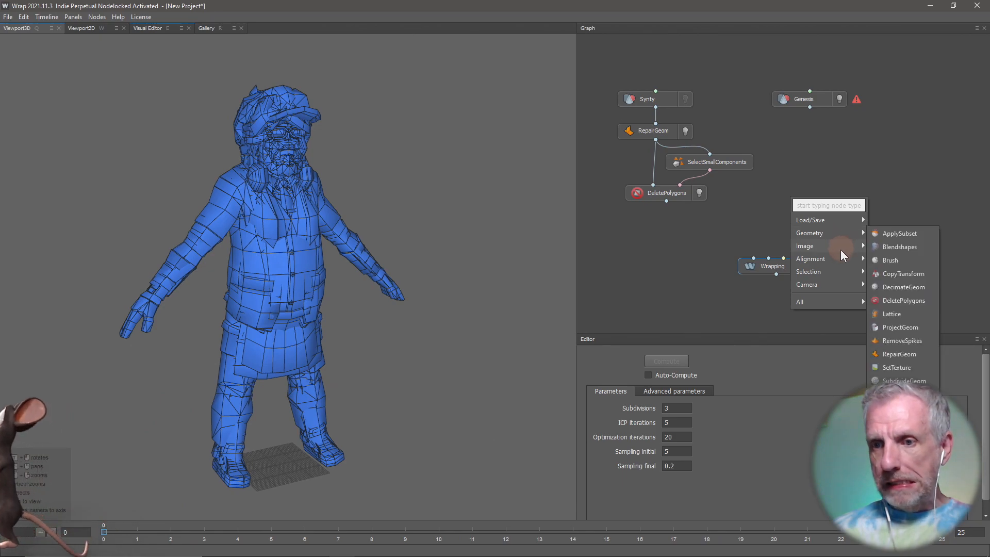
mouse_move(843, 278)
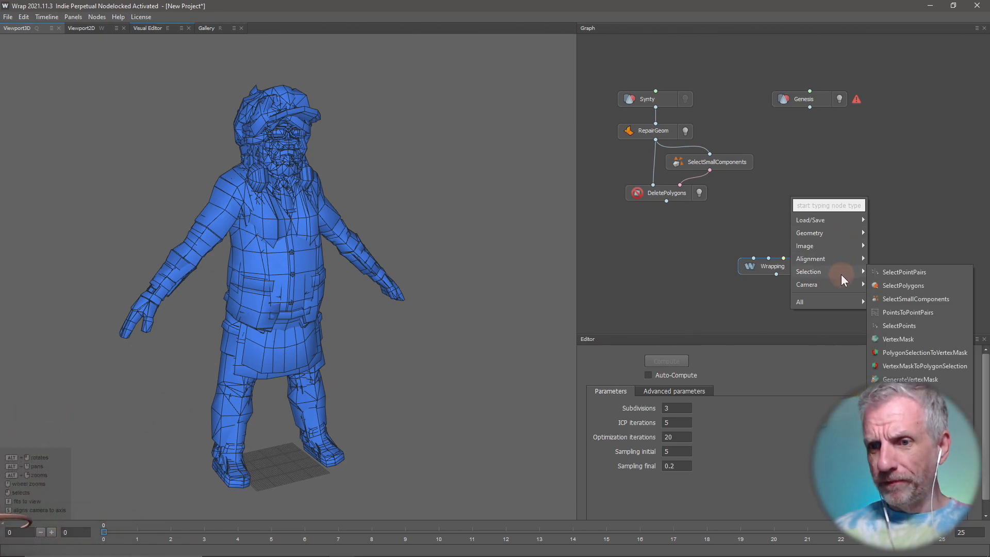
click(894, 272)
drag(806, 194, 873, 208)
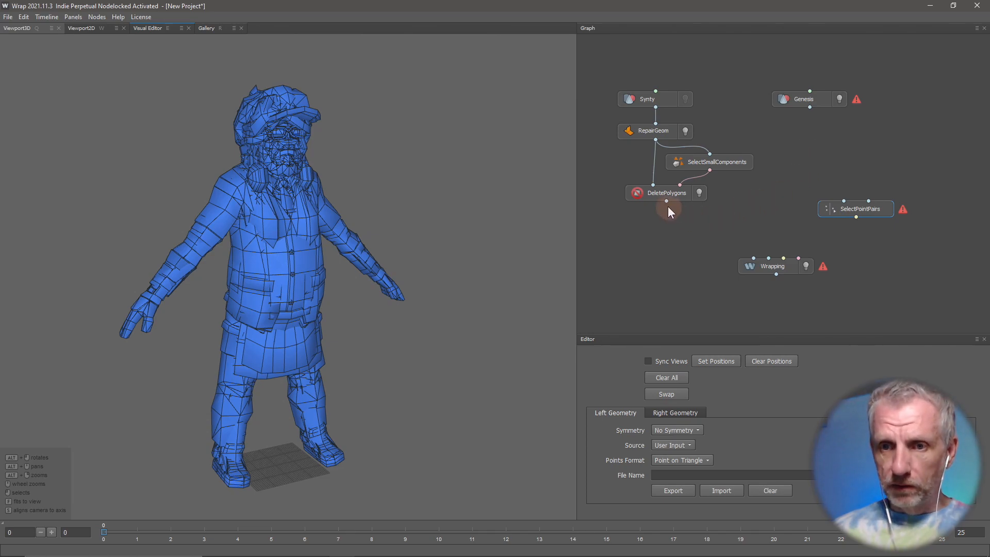
Step: Wire DeletePolygons and Genesis into both Wrapping and SelectPointPairs, and feed the SelectPointPairs output into Wrapping's point correspondences
drag(666, 201, 809, 112)
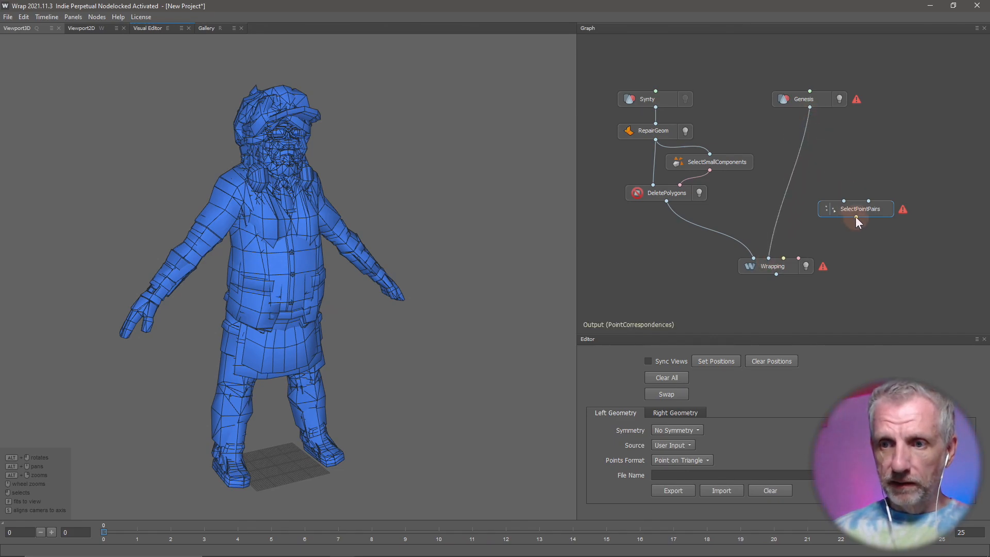
drag(855, 217, 781, 256)
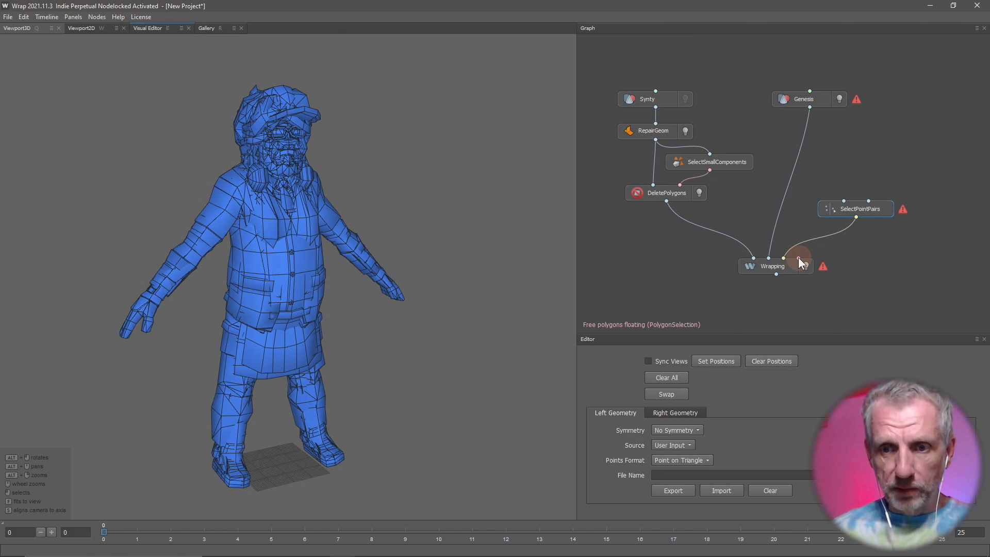
mouse_move(866, 212)
mouse_down()
mouse_move(868, 202)
mouse_move(788, 217)
mouse_move(849, 209)
mouse_move(849, 218)
mouse_up()
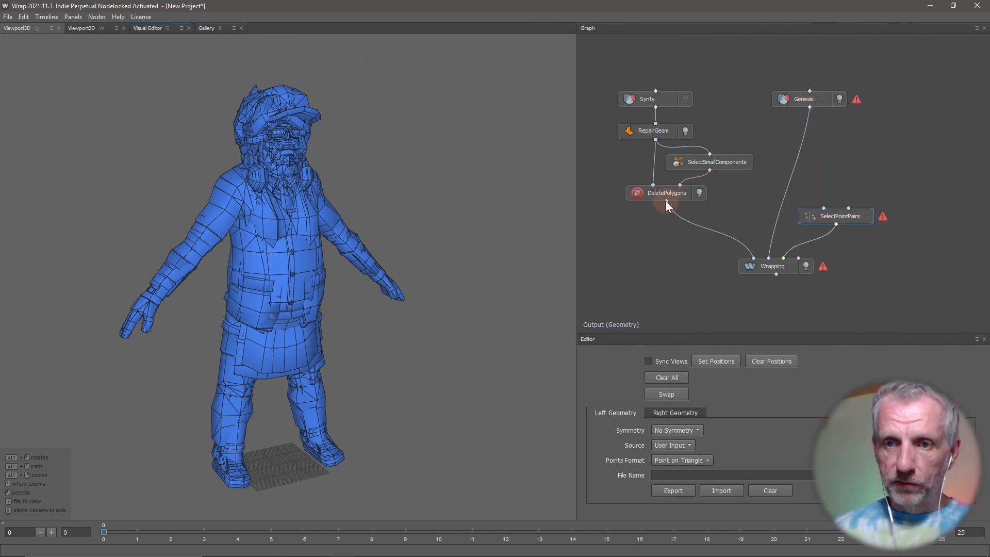
drag(665, 201, 824, 212)
drag(824, 216, 792, 227)
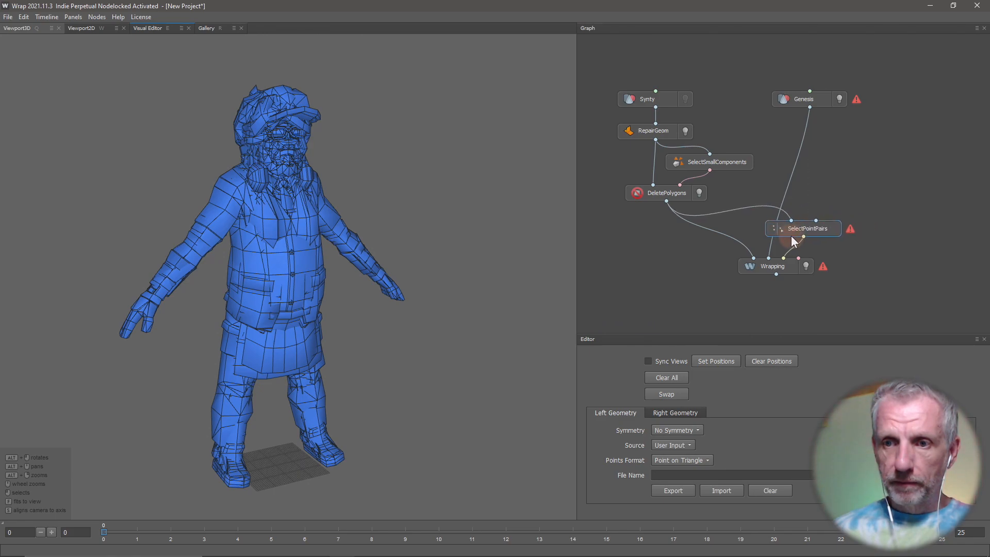
drag(813, 109, 821, 218)
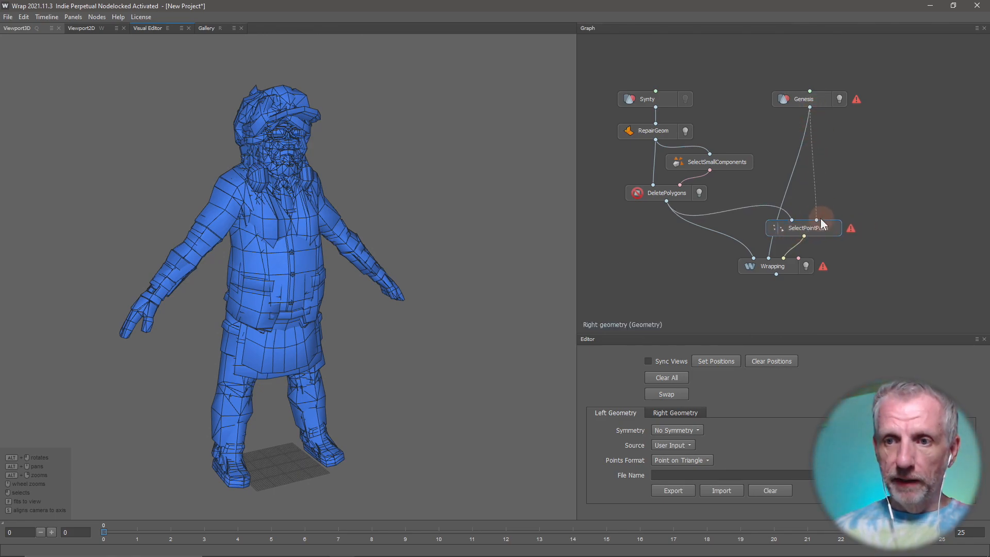
Step: Browse for the Genesis node's geometry file in the Genesis Charatcers folder under Desktop > Synty Test
click(819, 102)
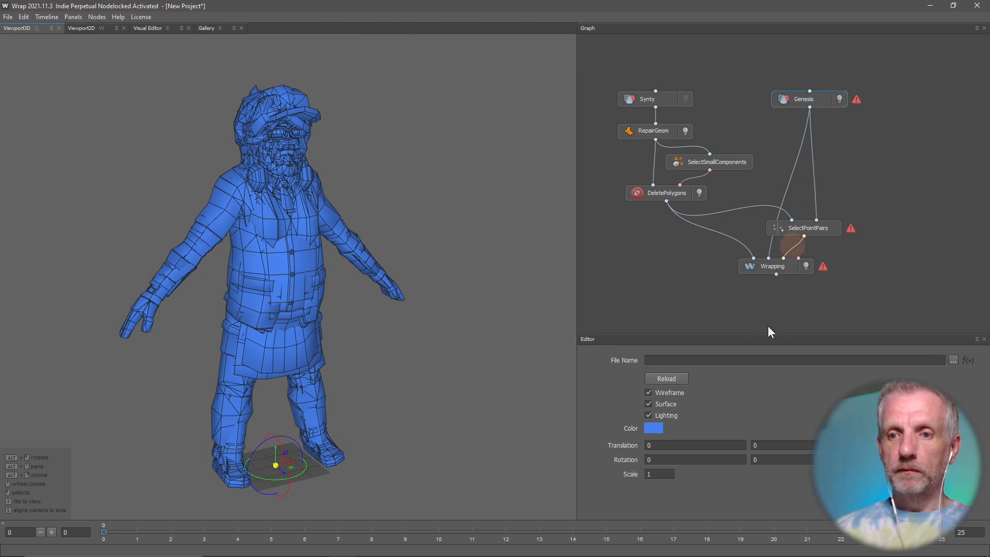
click(952, 360)
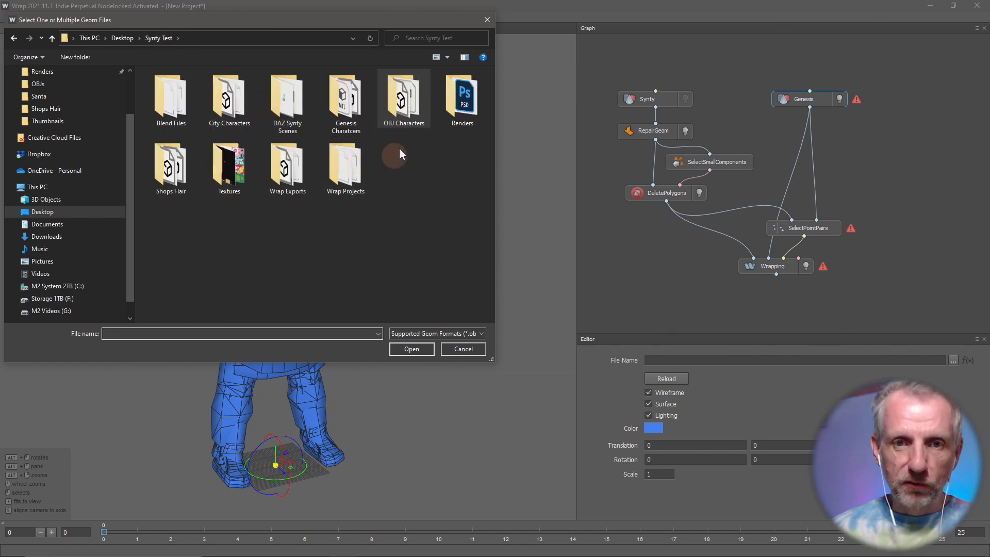
double_click(336, 92)
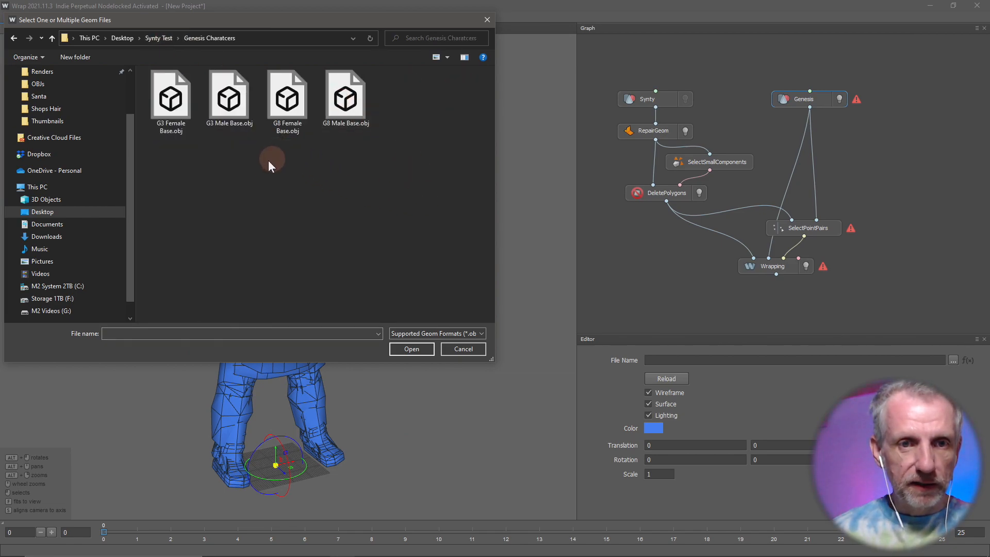
Step: Load G8 Male Base.obj into the Genesis node and set its display colour to magenta
click(346, 119)
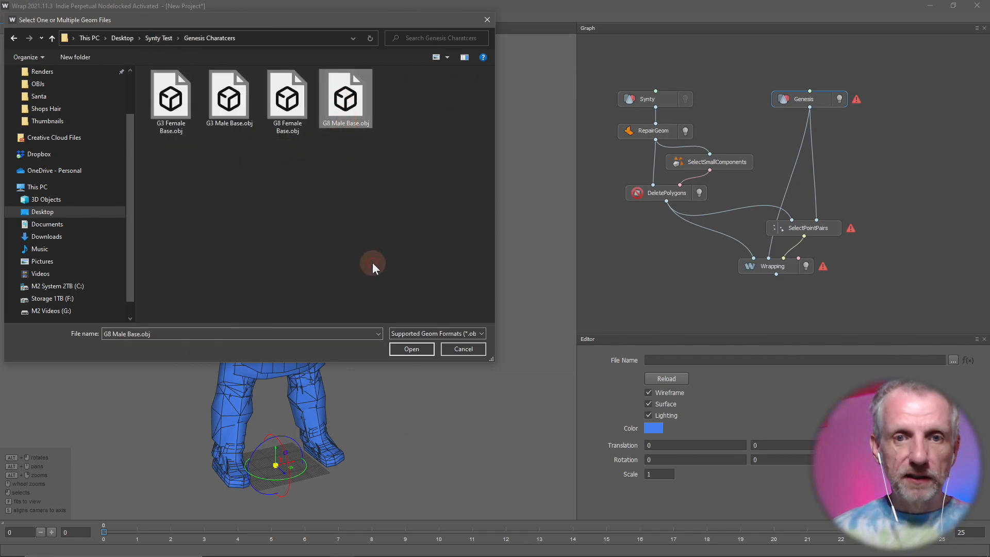
click(418, 348)
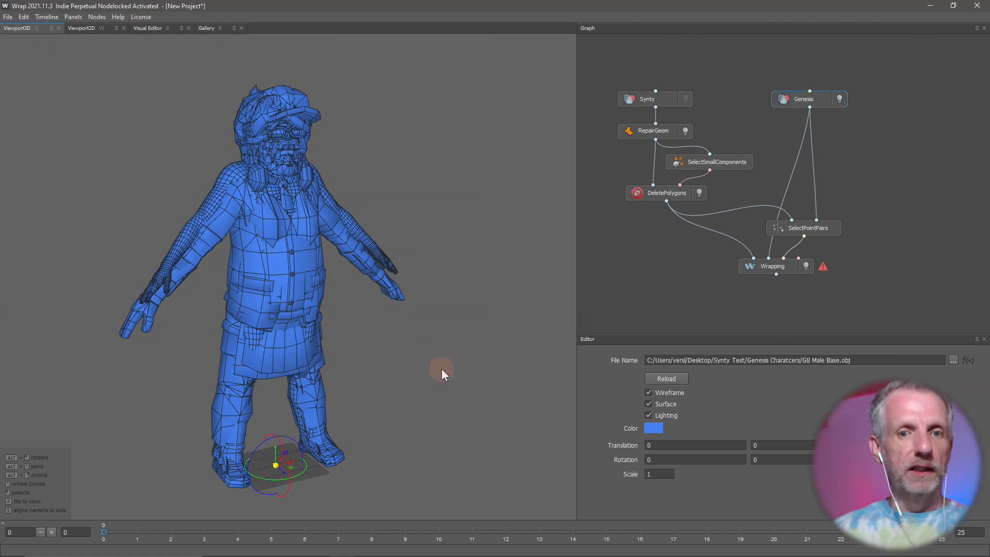
click(655, 428)
drag(528, 241, 524, 231)
click(571, 361)
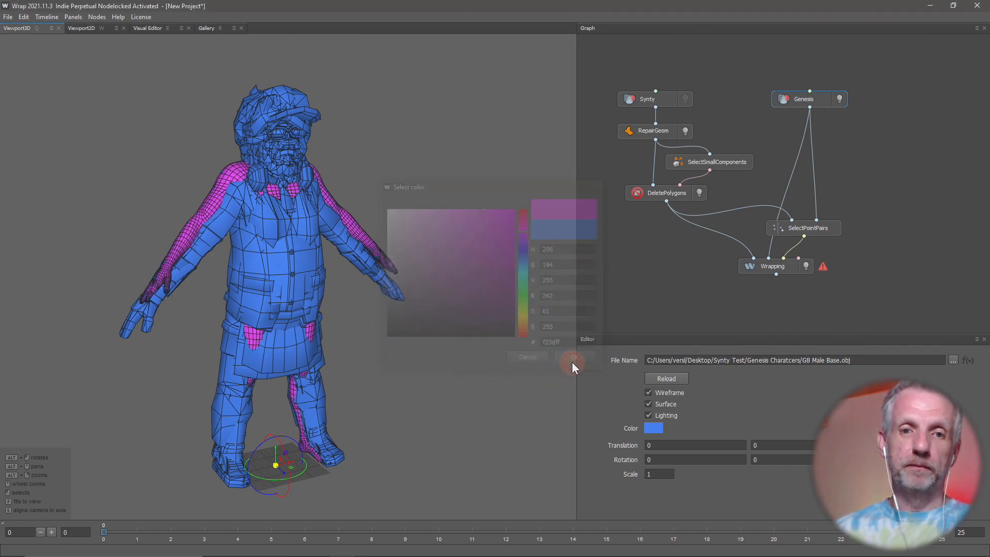
Step: Hide the Genesis and RepairGeom geometry, leaving only the DeletePolygons result displayed in the 3D view
click(839, 99)
click(684, 130)
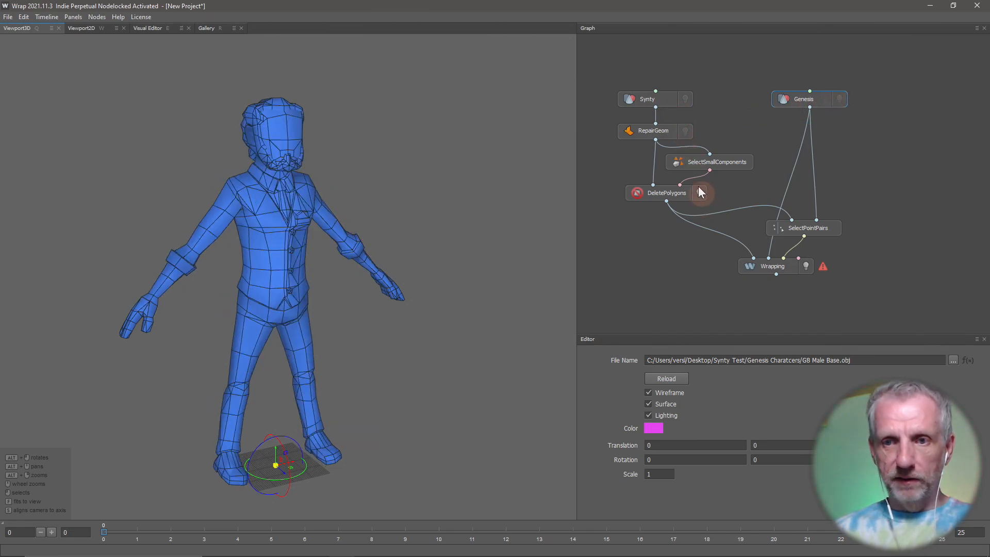
mouse_move(444, 339)
alt+mouse_down()
mouse_move(568, 355)
mouse_move(171, 361)
mouse_move(427, 370)
mouse_move(471, 353)
mouse_move(448, 350)
alt+mouse_up()
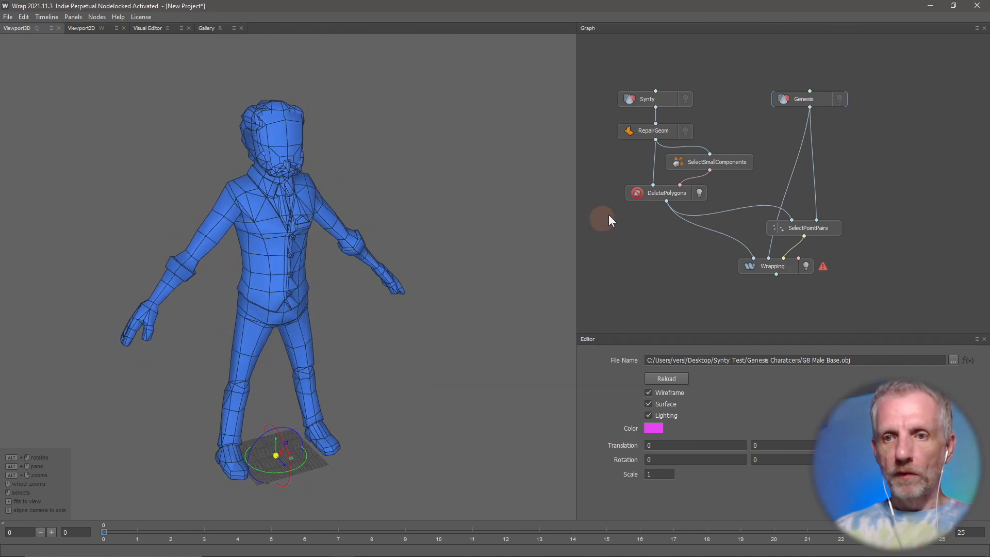
Step: Compare the RepairGeom output with the DeletePolygons output on the Synty character in the 3D view
click(685, 130)
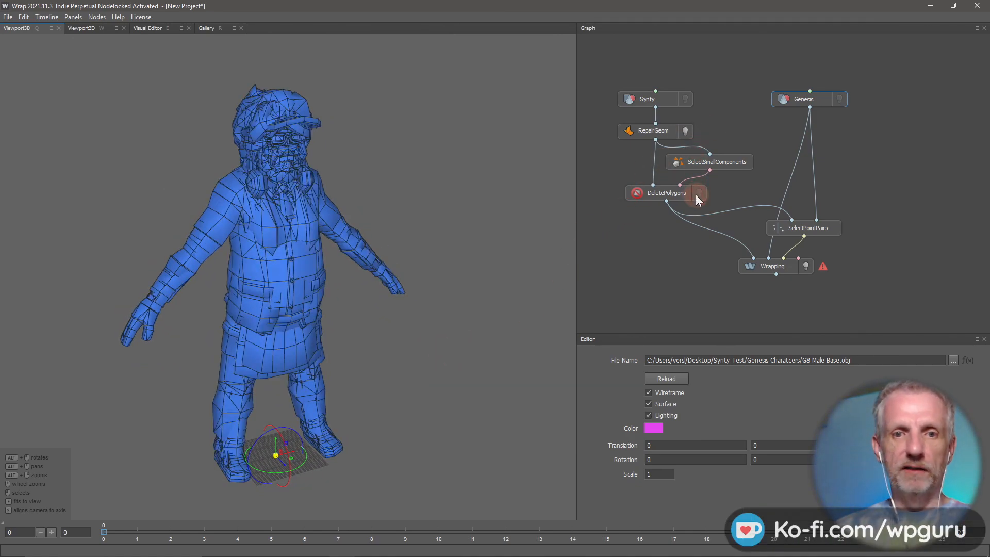
click(685, 131)
click(699, 192)
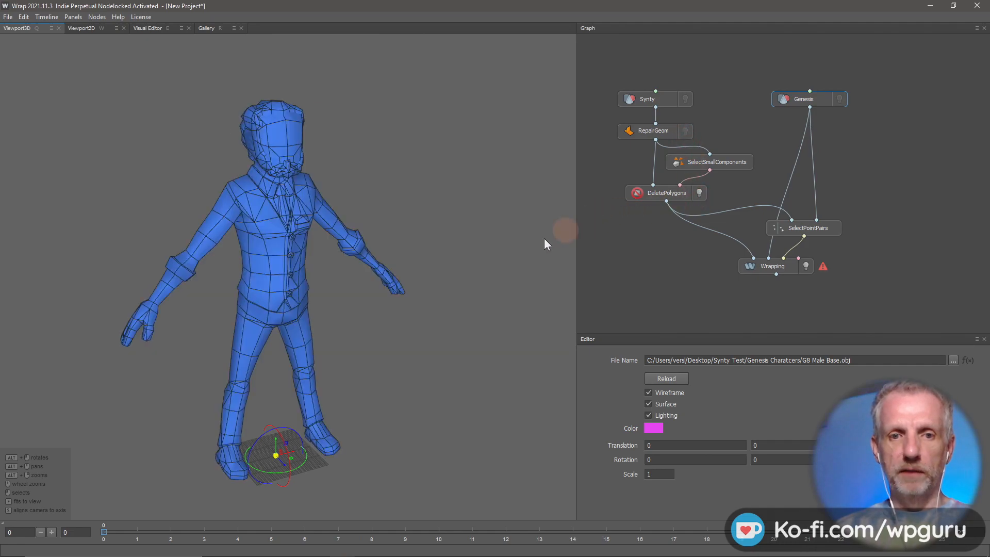
mouse_move(543, 238)
alt+mouse_down()
mouse_move(521, 245)
mouse_move(546, 248)
alt+mouse_up()
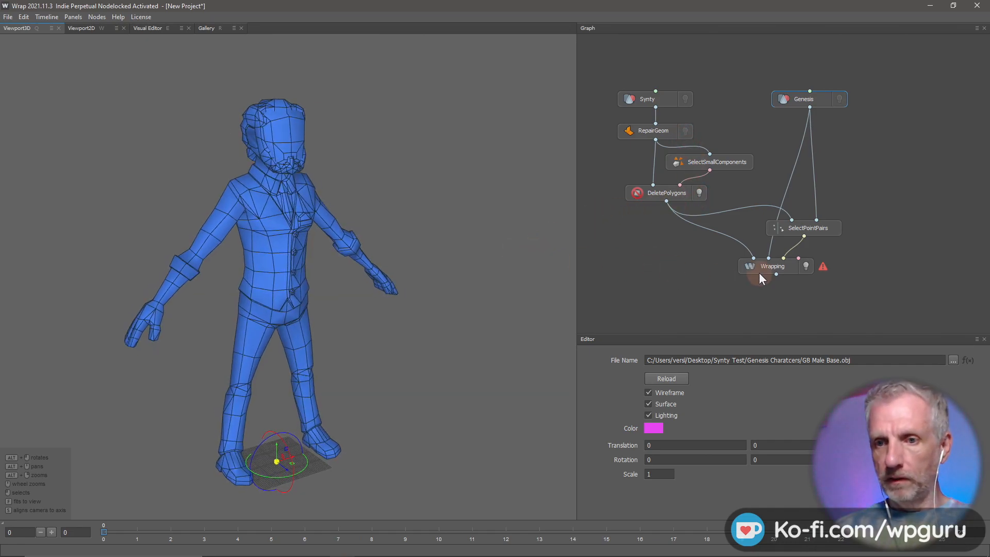
Step: Open the SelectPointPairs node in the Visual Editor and set symmetry to X for both the left and right geometry
click(826, 230)
click(147, 27)
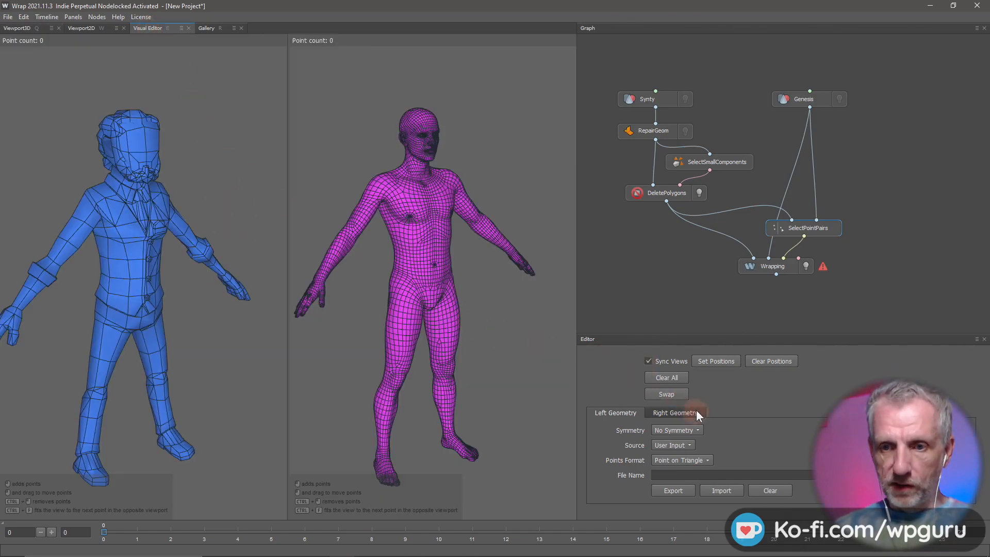
click(694, 428)
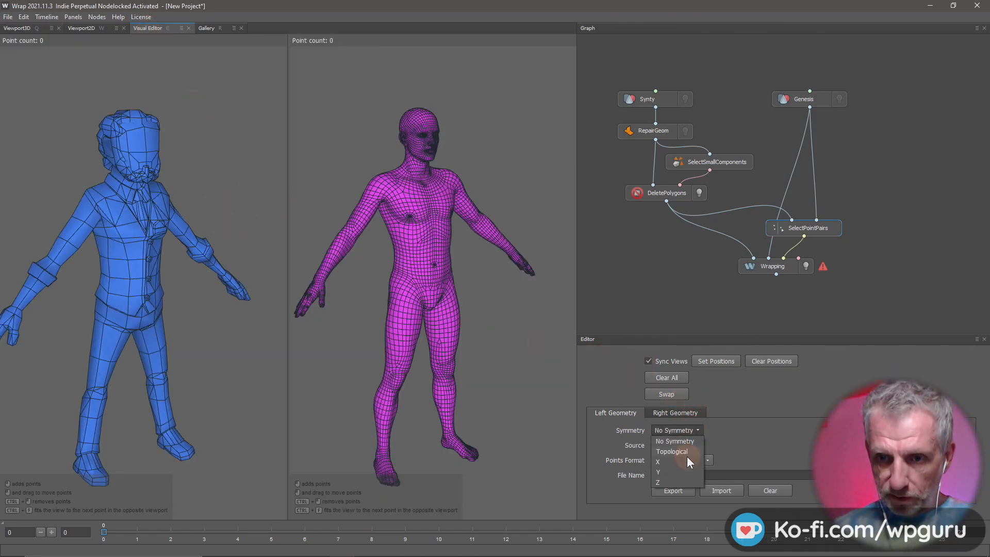
click(686, 458)
click(681, 413)
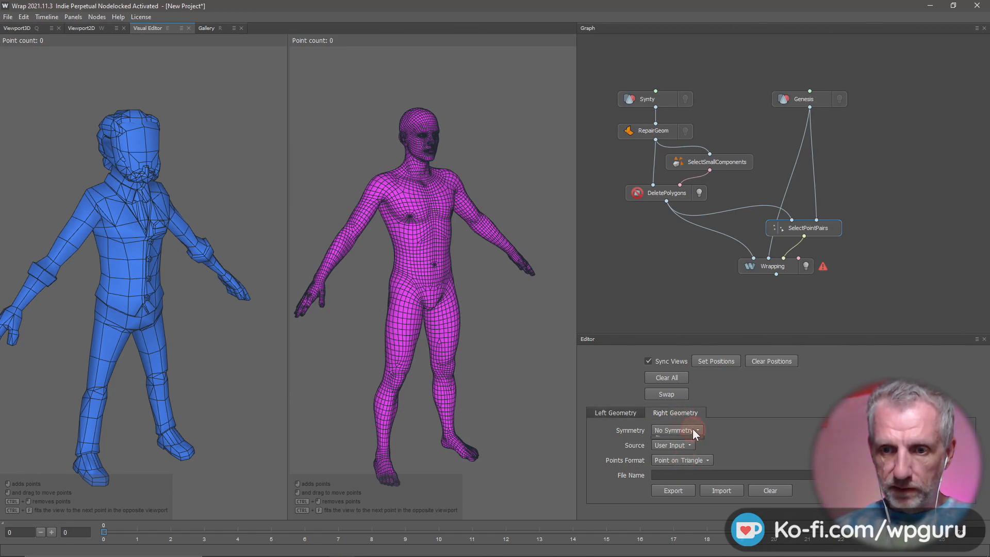
click(692, 428)
click(686, 459)
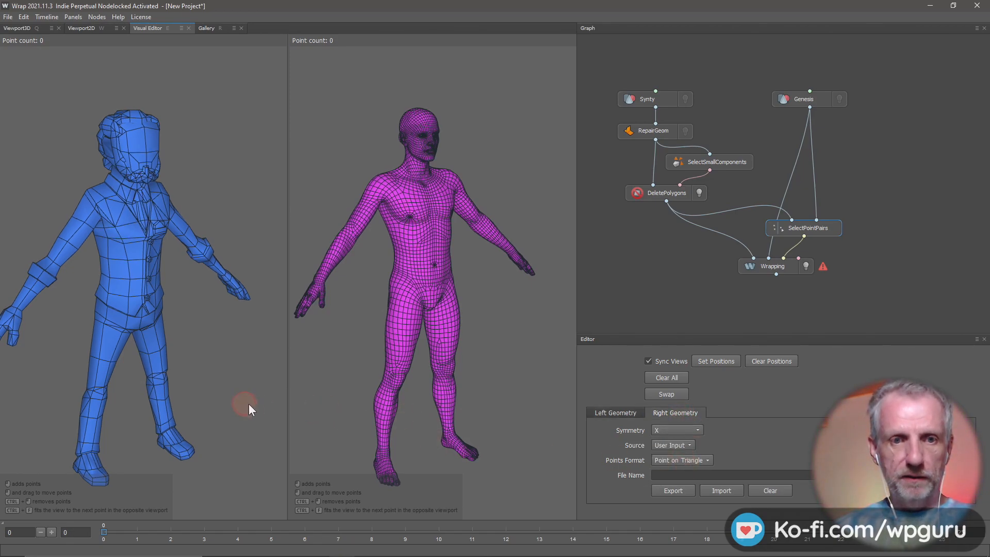
Step: Widen the viewport area and place points on the fingertips and thumb tip of the blue Synty character's right hand, starting at the little finger
alt+drag(249, 404, 325, 387)
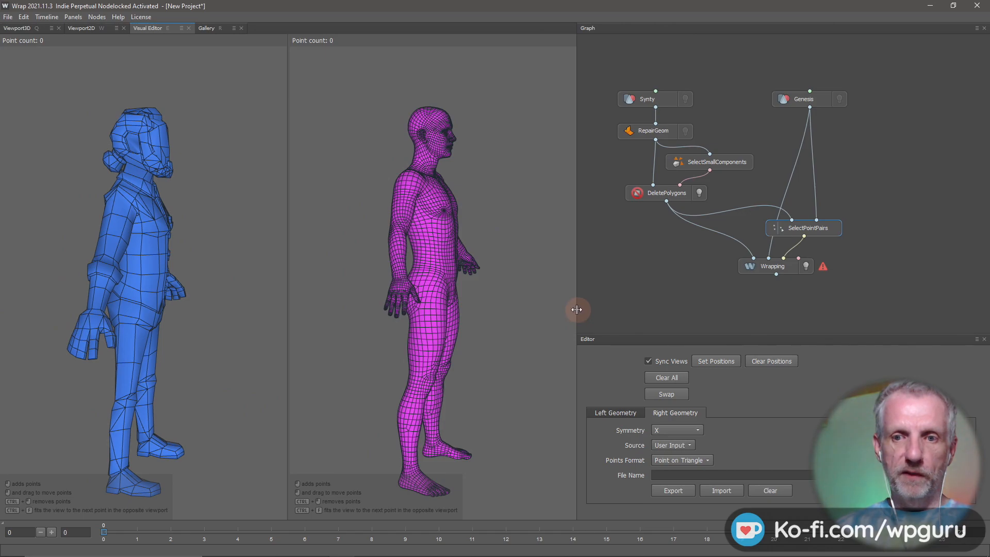
drag(577, 309, 694, 310)
scroll(160, 330, up, 5)
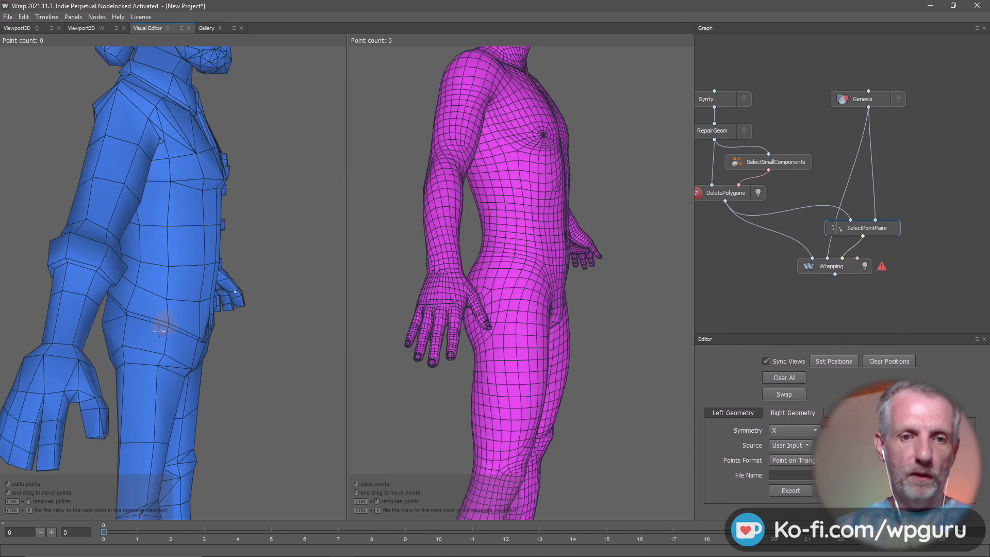
alt+drag(169, 363, 197, 278)
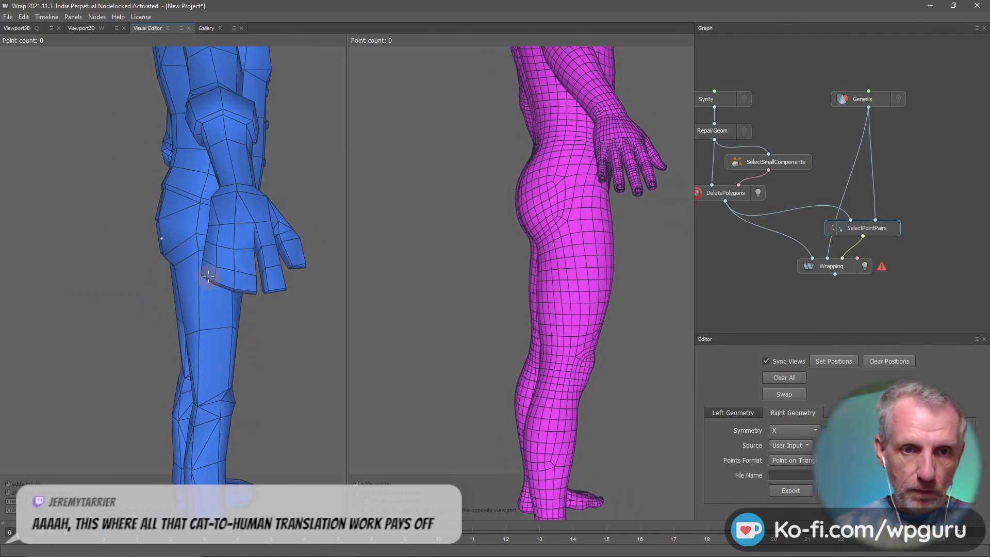
click(222, 281)
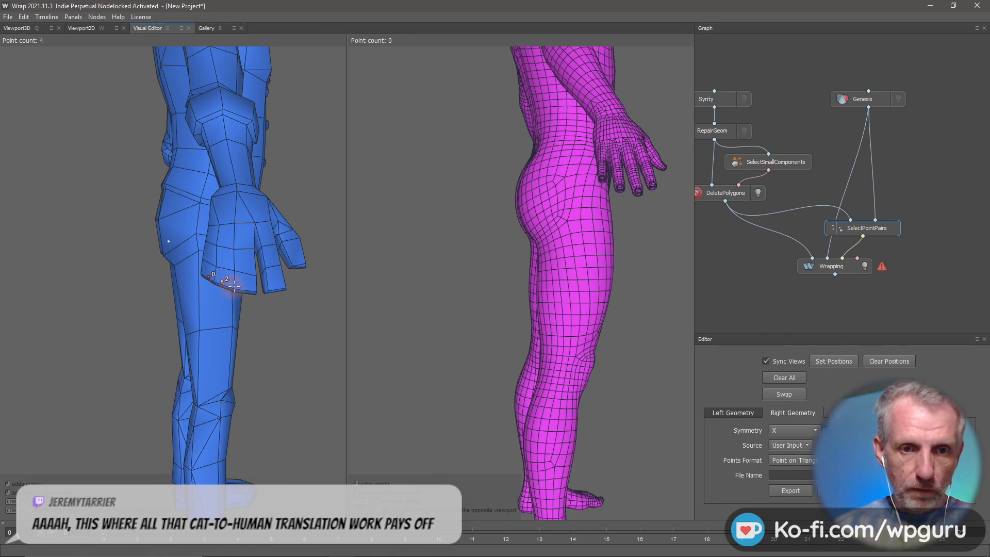
click(245, 286)
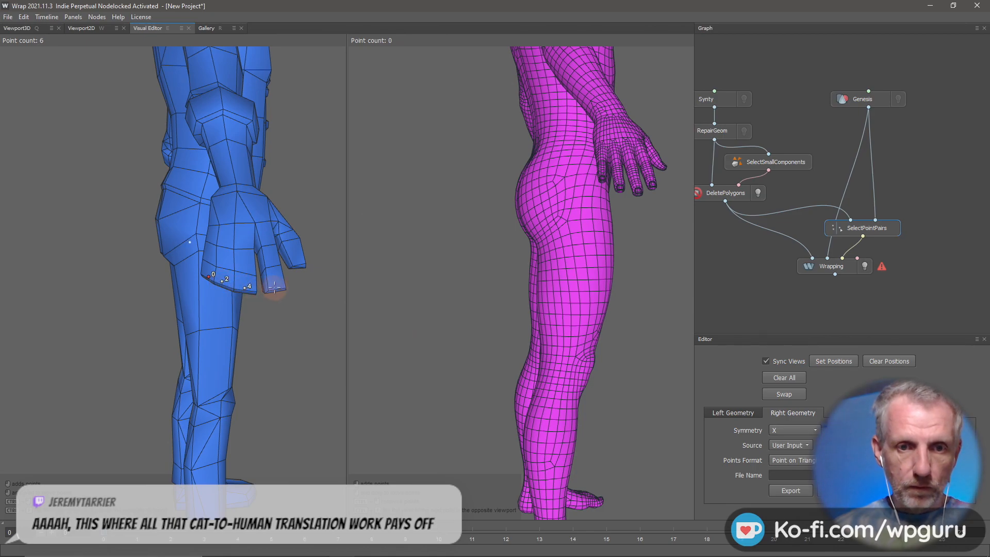
alt+drag(284, 289, 216, 283)
scroll(174, 258, up, 4)
scroll(215, 282, up, 3)
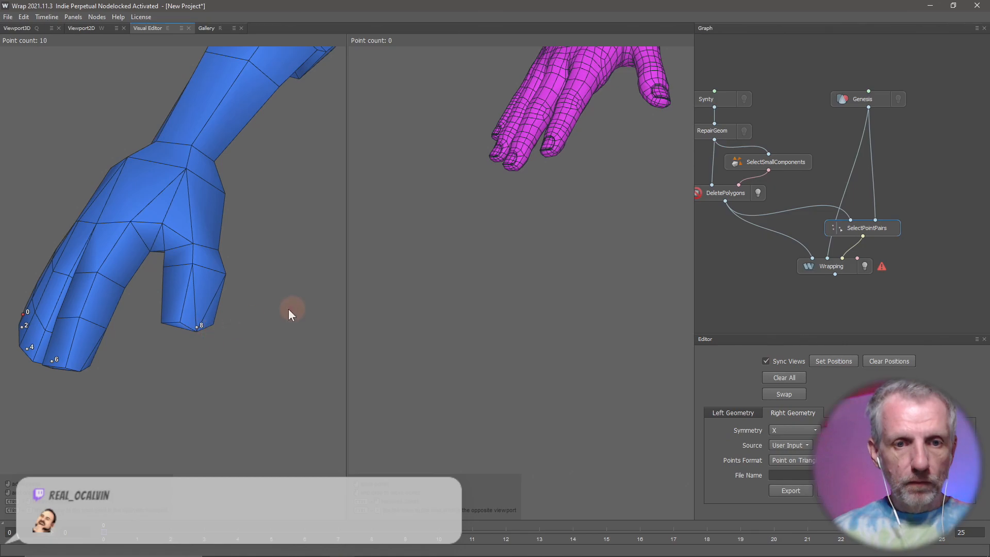
Step: Place matching points on the four fingertips of the Genesis figure's right hand, from little finger to index finger
alt+drag(500, 224, 331, 300)
scroll(428, 302, up, 2)
scroll(428, 302, down, 2)
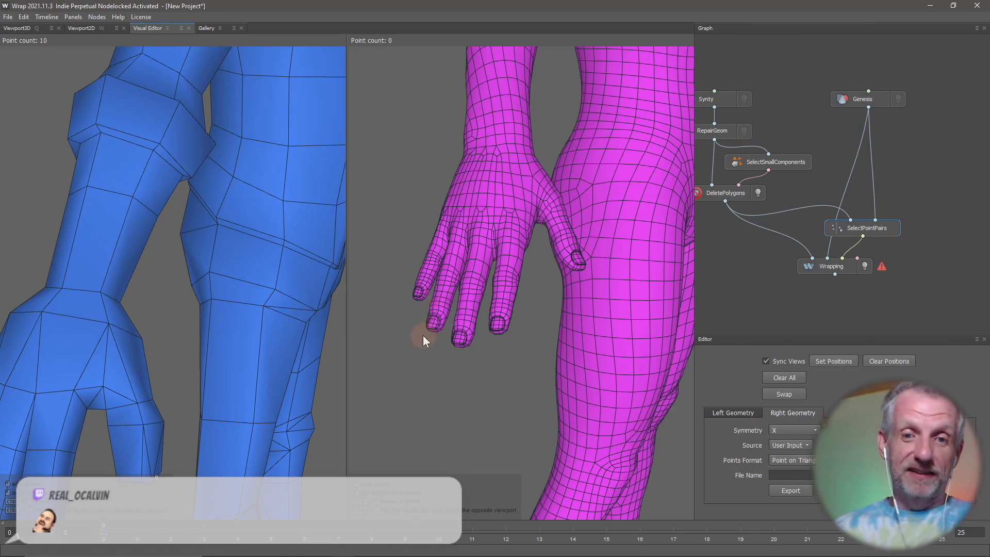
alt+drag(423, 335, 466, 338)
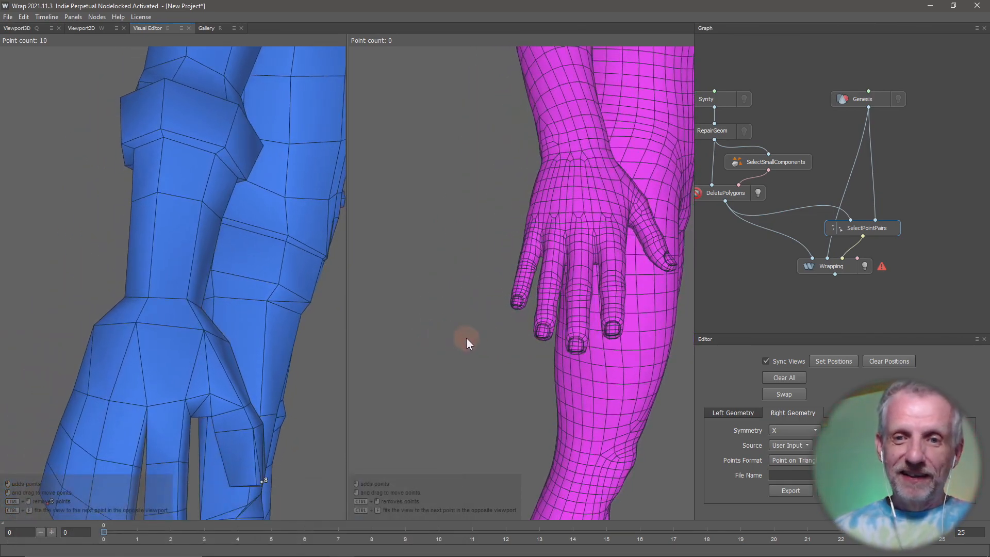
click(515, 303)
click(541, 332)
click(575, 344)
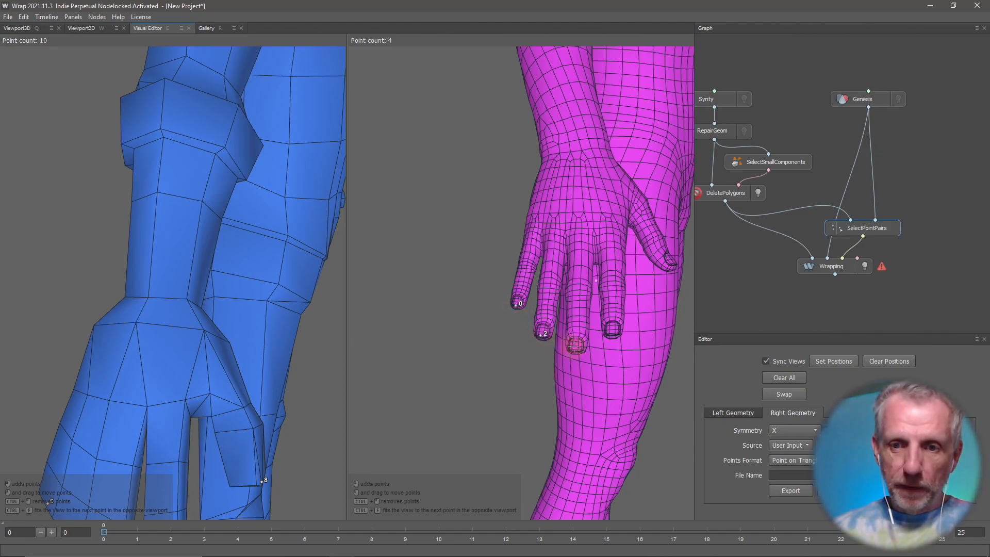
click(606, 333)
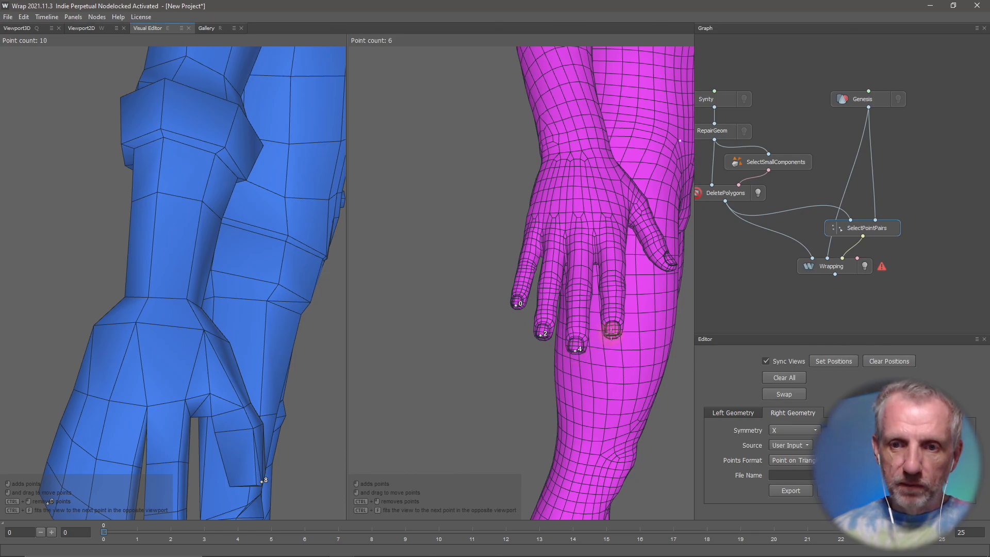
click(612, 333)
Step: Remove and re-place the index fingertip point on the Genesis hand, and add a point at the thumb tip
alt+drag(612, 336, 591, 354)
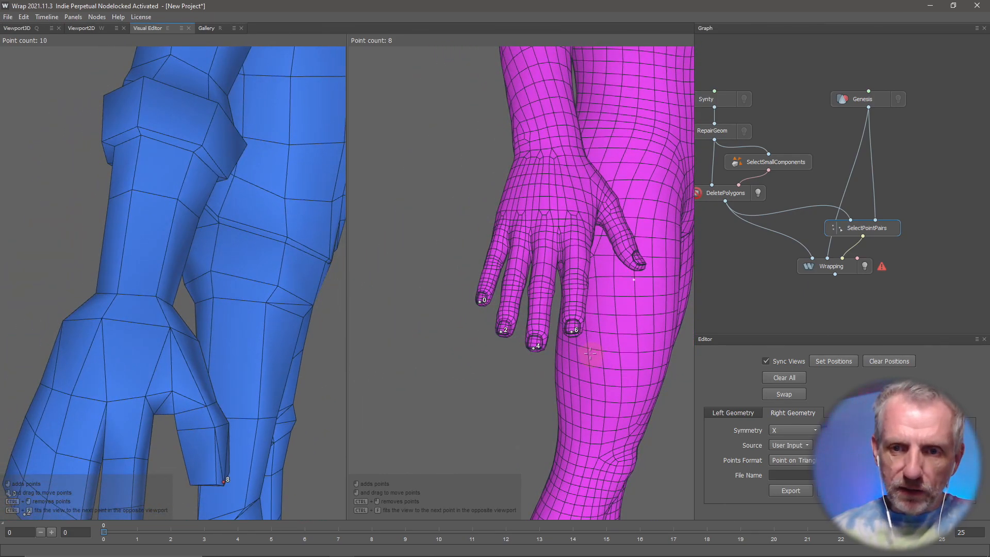
ctrl+click(576, 339)
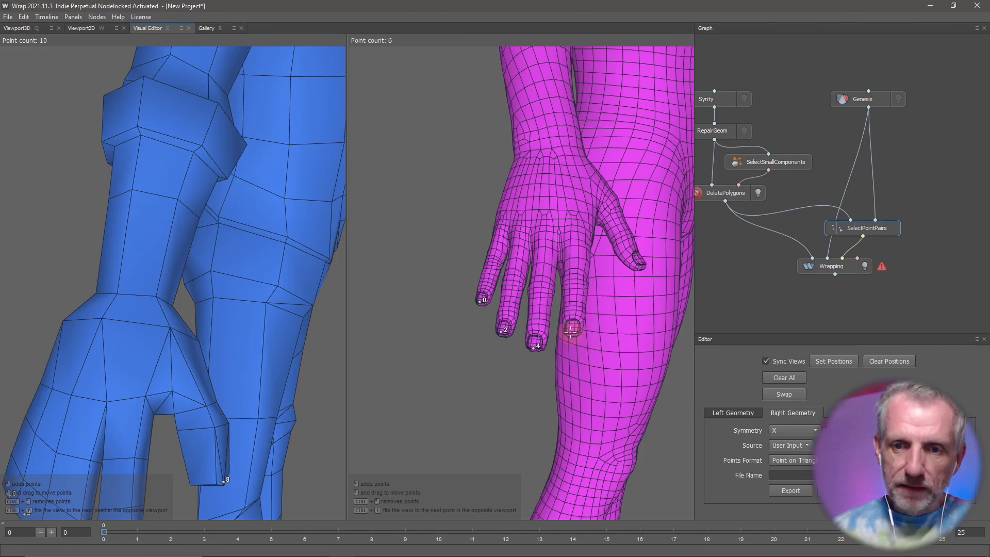
click(570, 333)
alt+drag(611, 342, 564, 347)
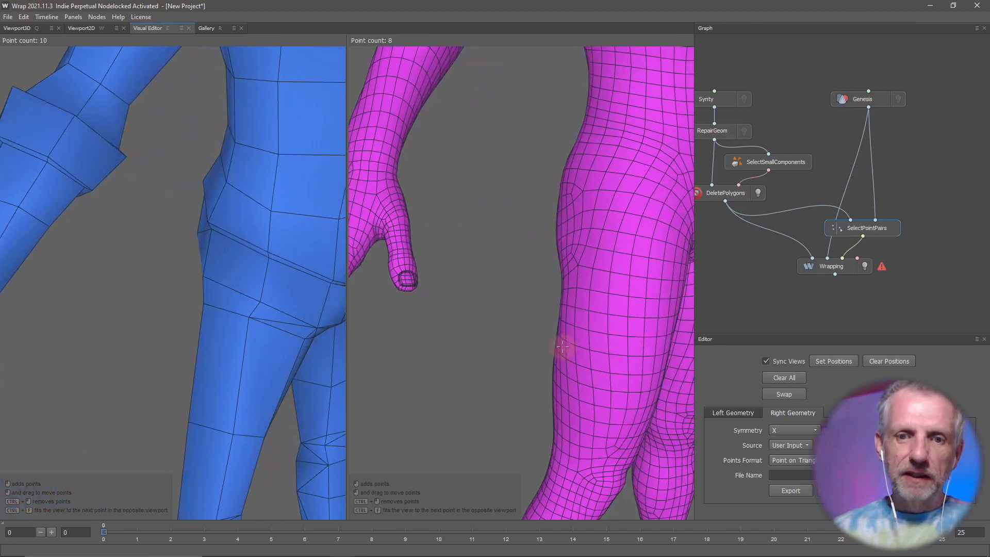
click(407, 285)
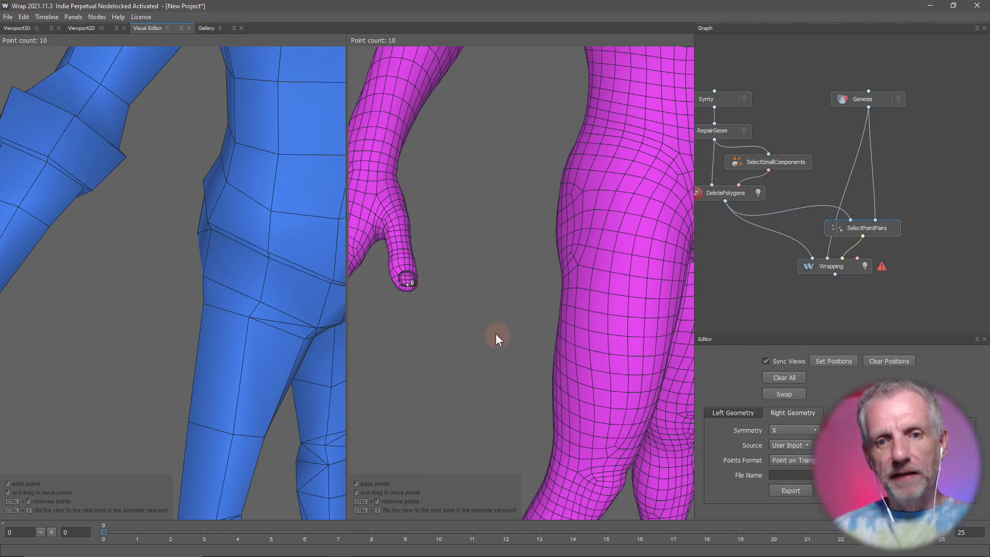
Step: Place points on the outer and inner sides of the toe end of the blue Synty character's right shoe
scroll(494, 333, down, 7)
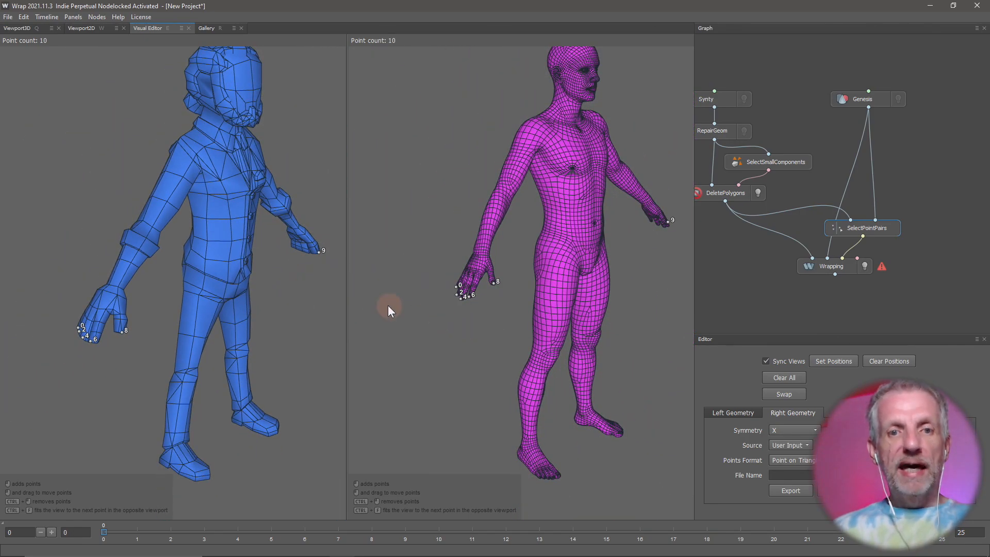
scroll(269, 376, up, 10)
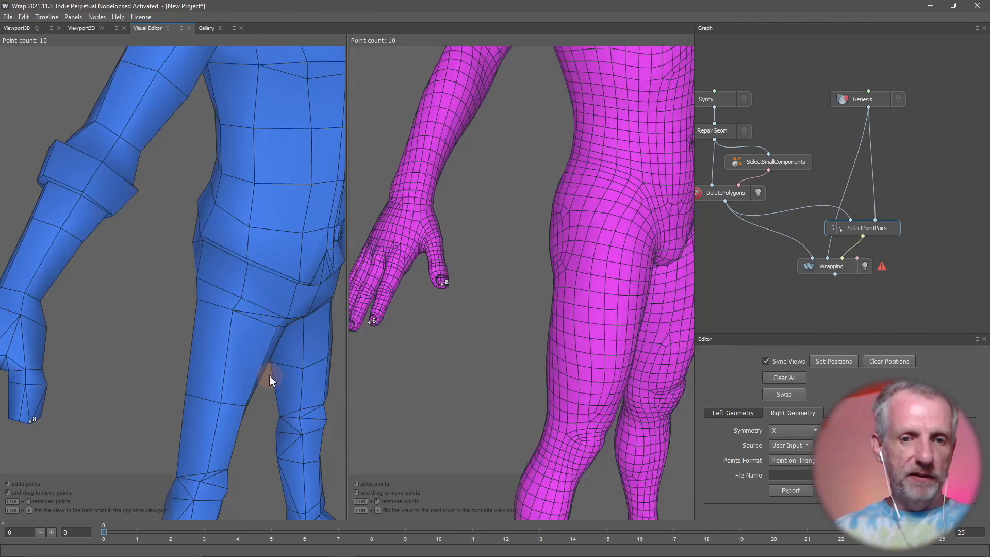
scroll(234, 154, down, 3)
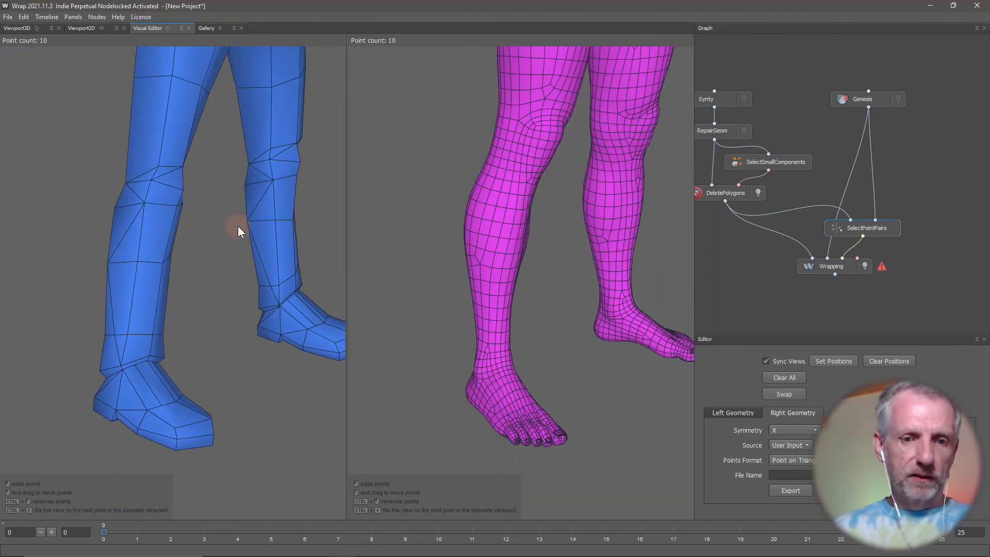
scroll(233, 222, up, 5)
middle_drag(233, 212, 243, 88)
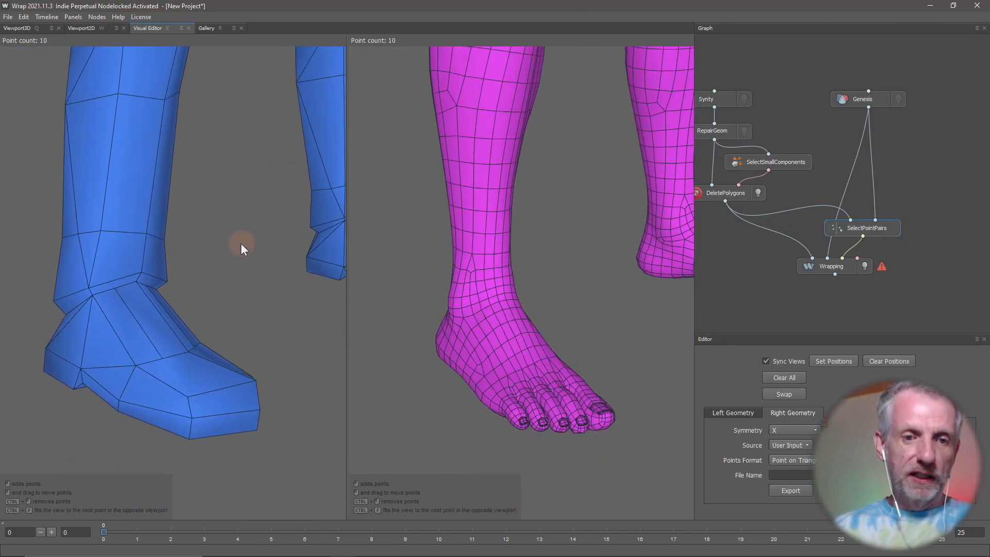
drag(240, 244, 167, 246)
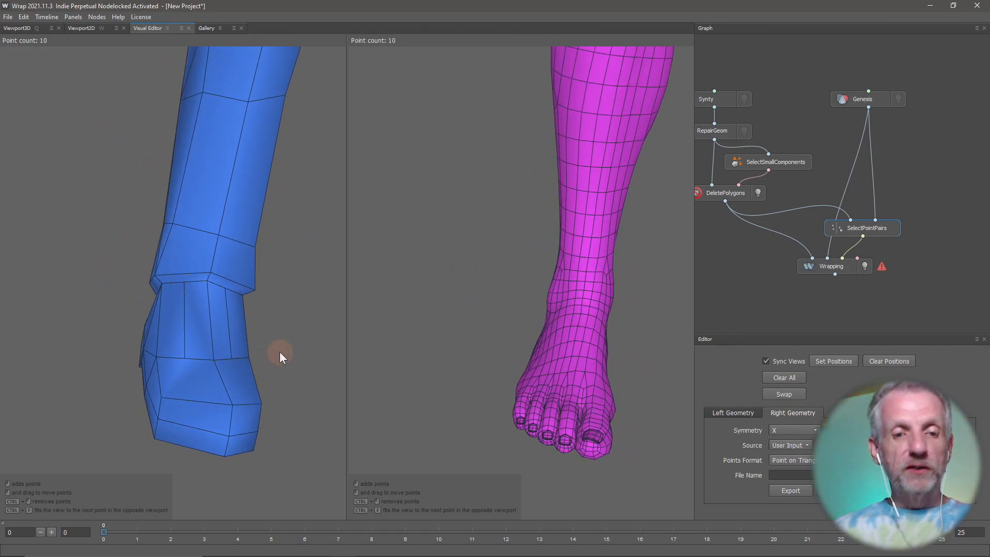
click(156, 418)
alt+drag(218, 430, 152, 416)
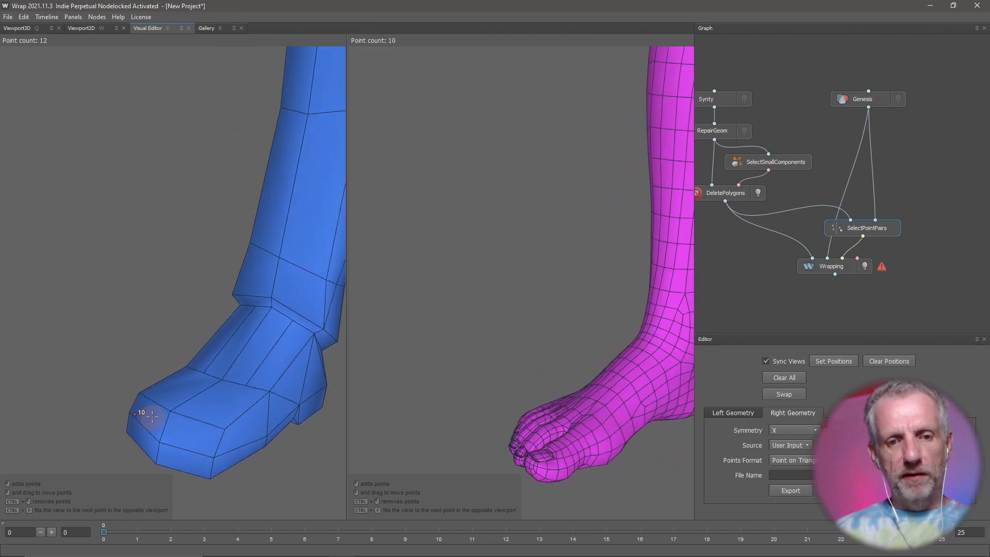
click(213, 457)
Step: Place matching points on the little toe and big toe of the Genesis figure's right foot
alt+drag(485, 458, 584, 448)
click(519, 434)
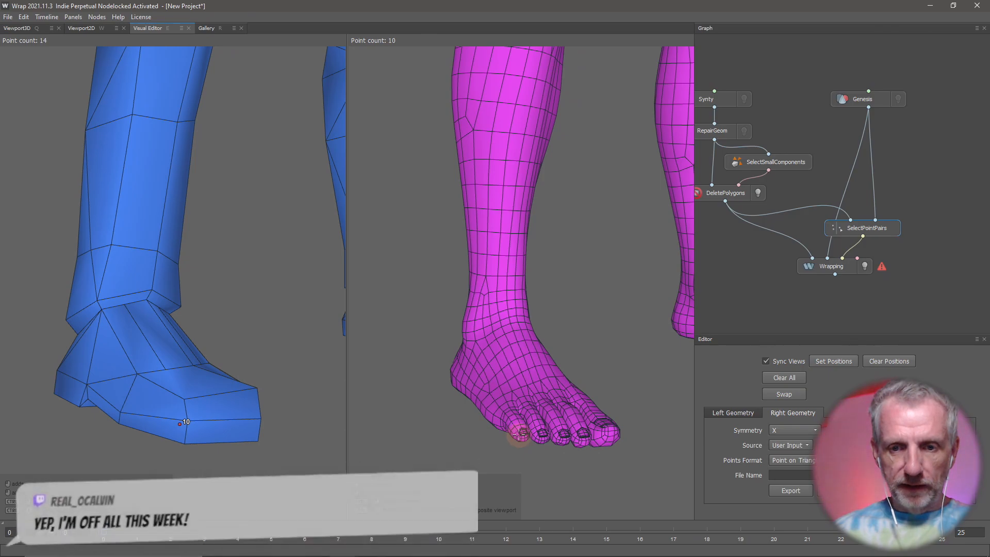
alt+drag(520, 434, 484, 441)
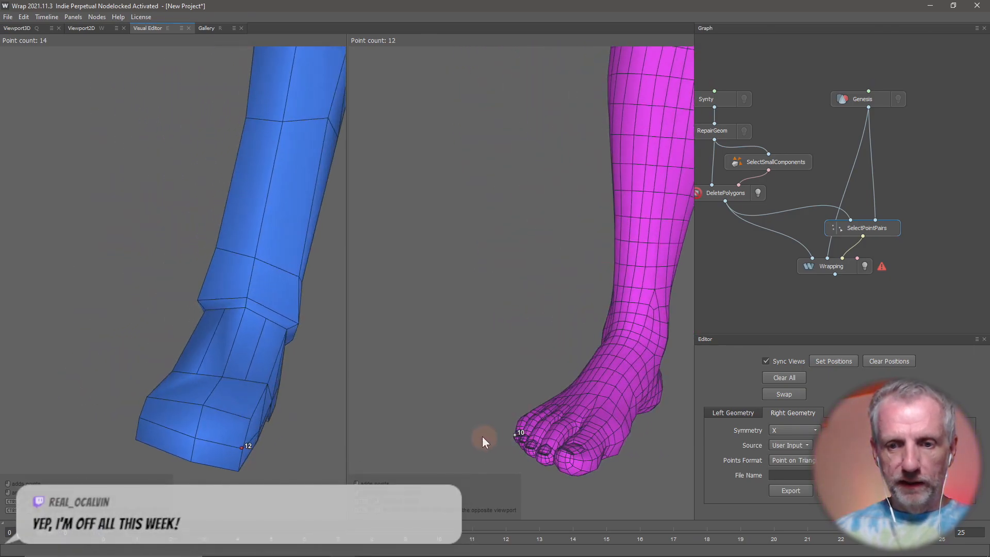
click(571, 455)
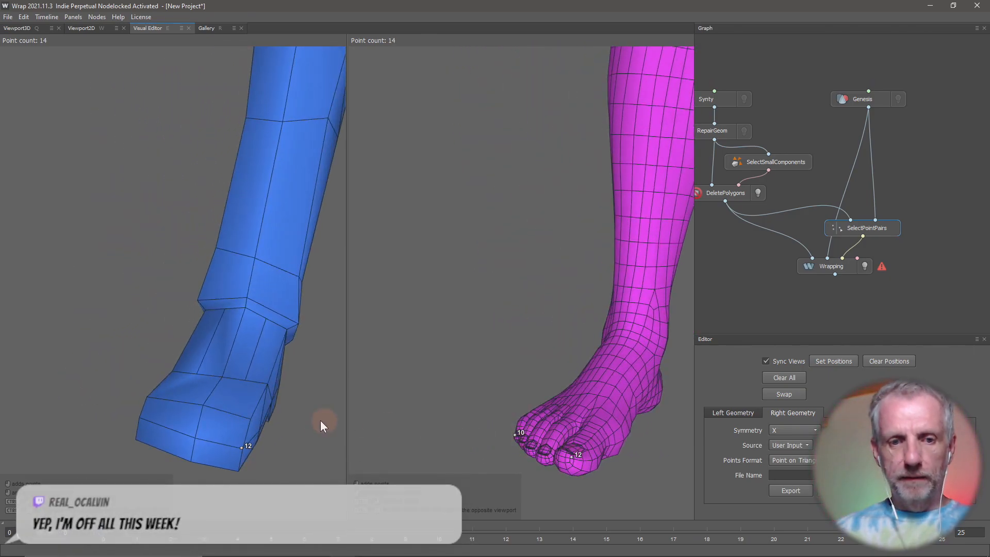
Step: Place matching points on both sides of the right heel on the Synty shoe and the Genesis foot
alt+drag(268, 422, 121, 397)
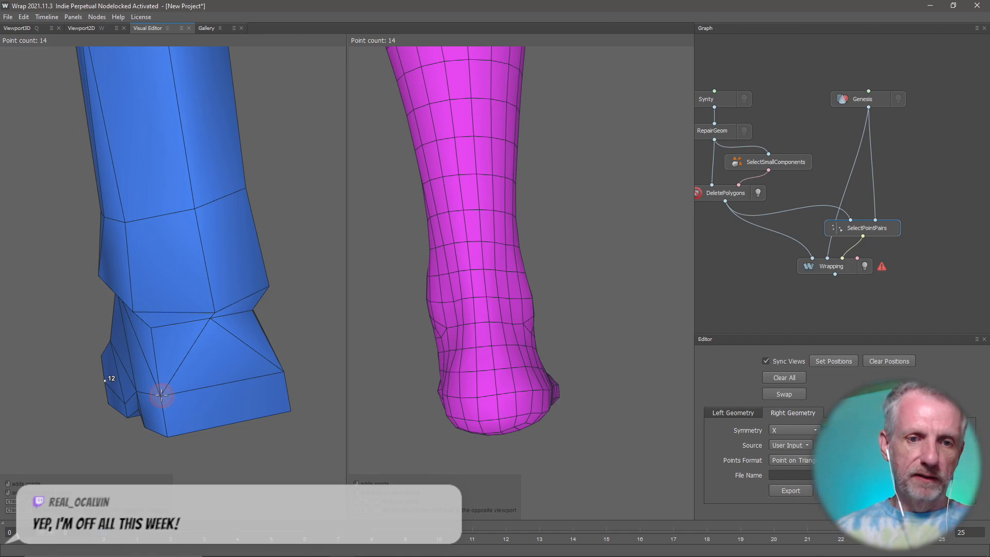
alt+drag(248, 395, 138, 380)
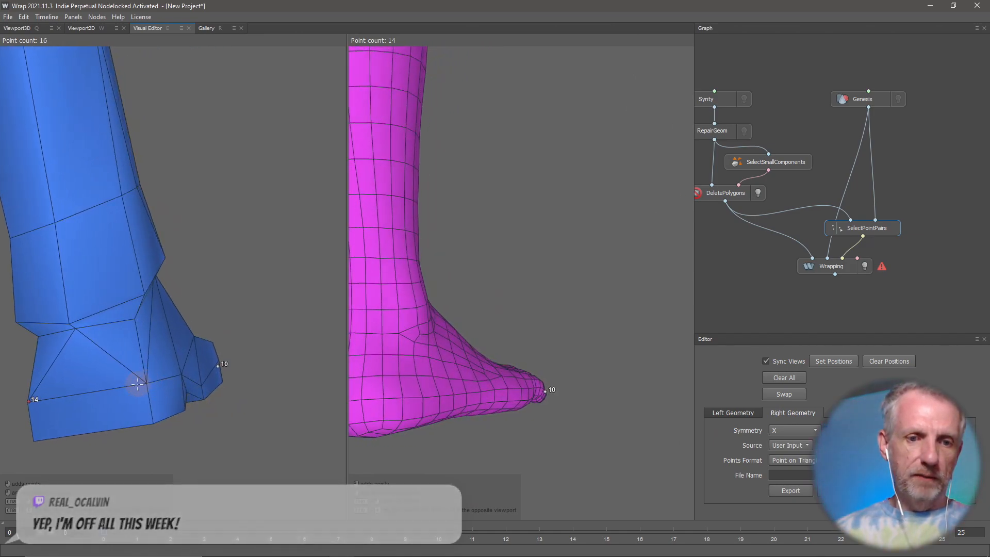
alt+drag(407, 410, 526, 410)
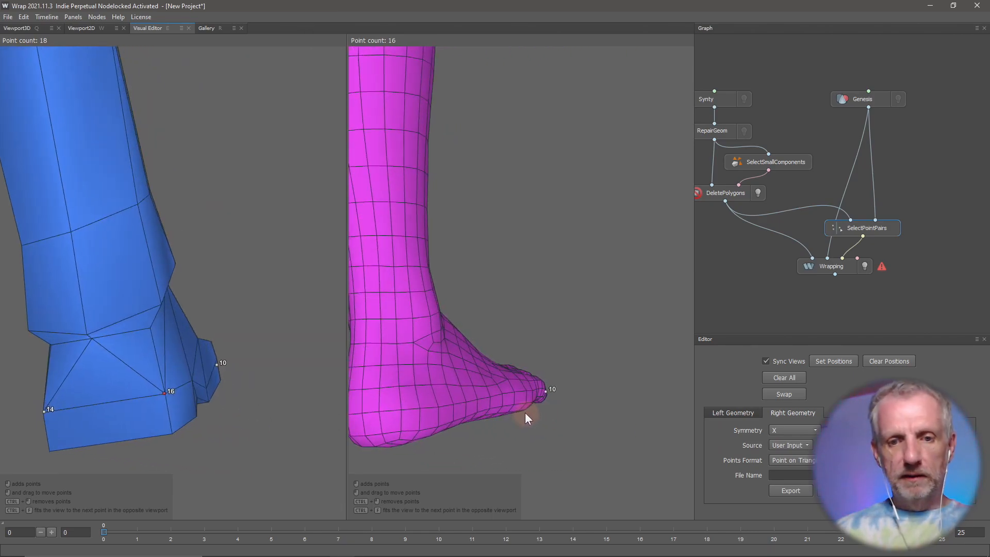
click(391, 411)
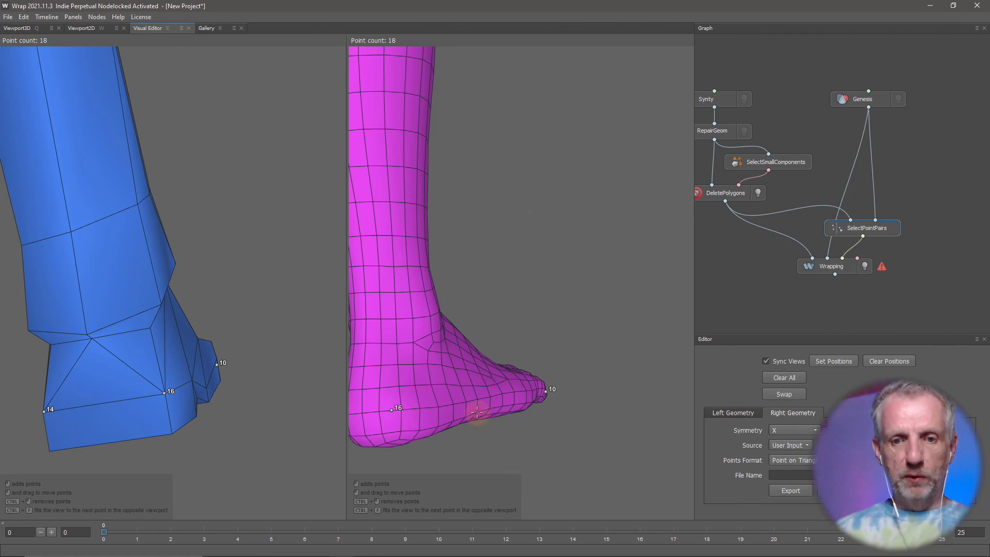
Step: Check the placed points on both full figures and compute the Wrapping node
alt+drag(293, 385, 84, 380)
scroll(85, 380, down, 10)
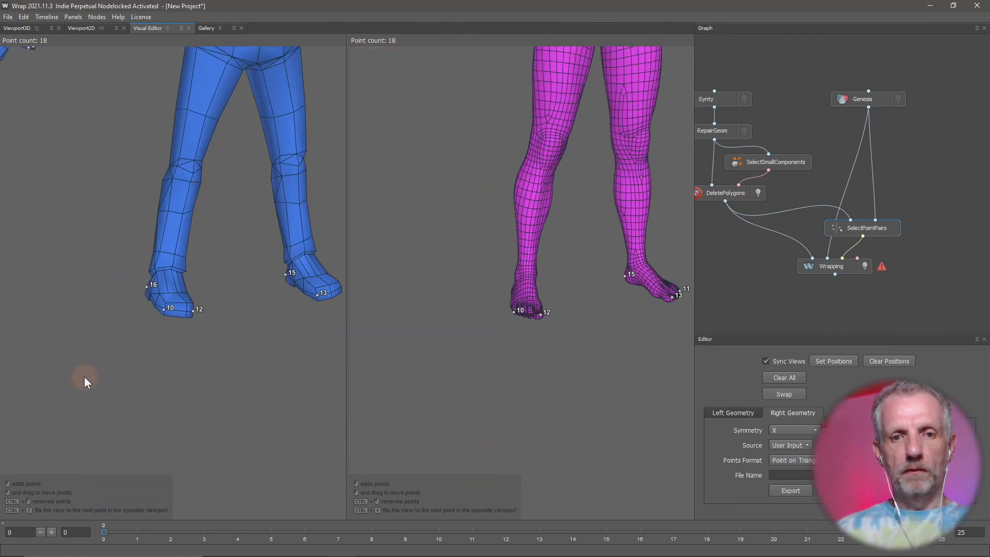
alt+middle_drag(165, 253, 169, 418)
scroll(165, 434, up, 1)
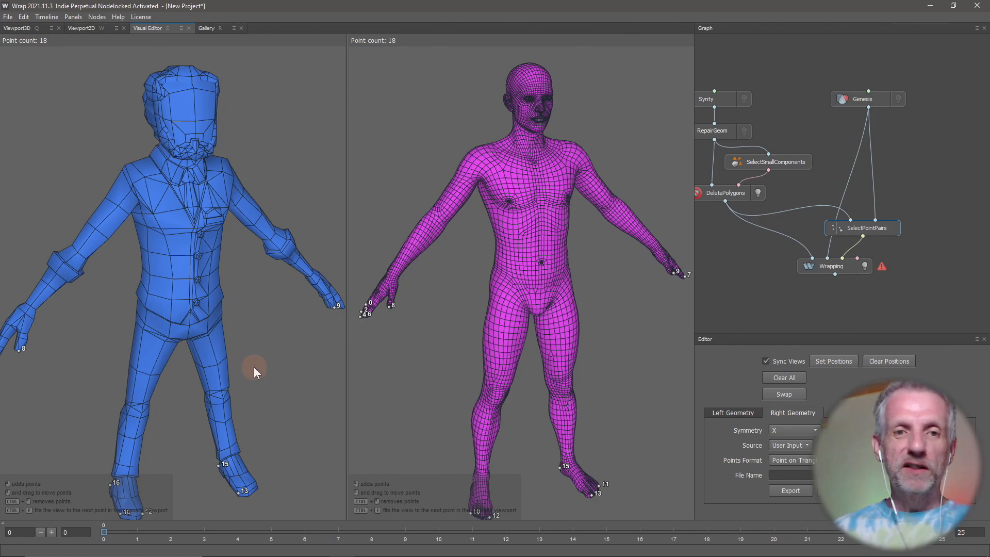
scroll(254, 366, down, 1)
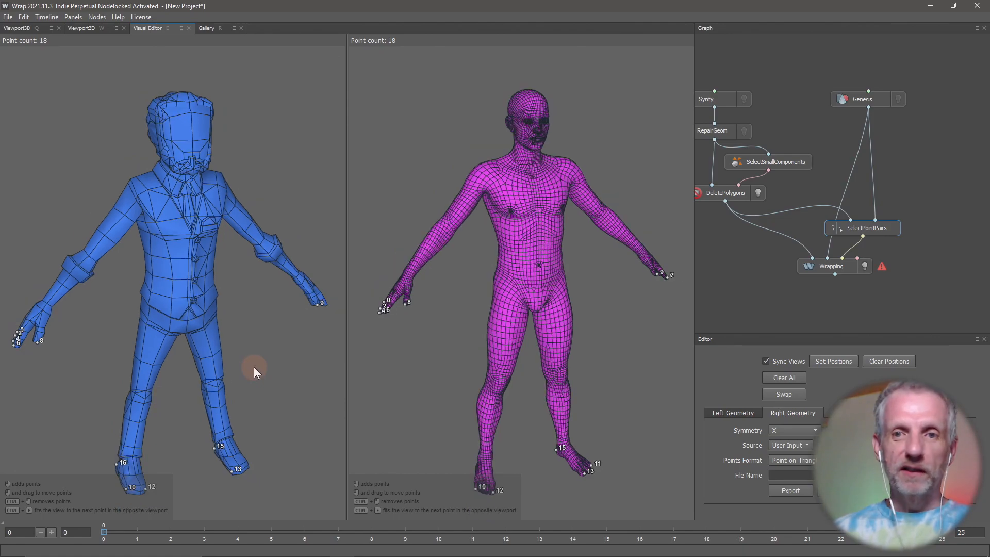
click(853, 267)
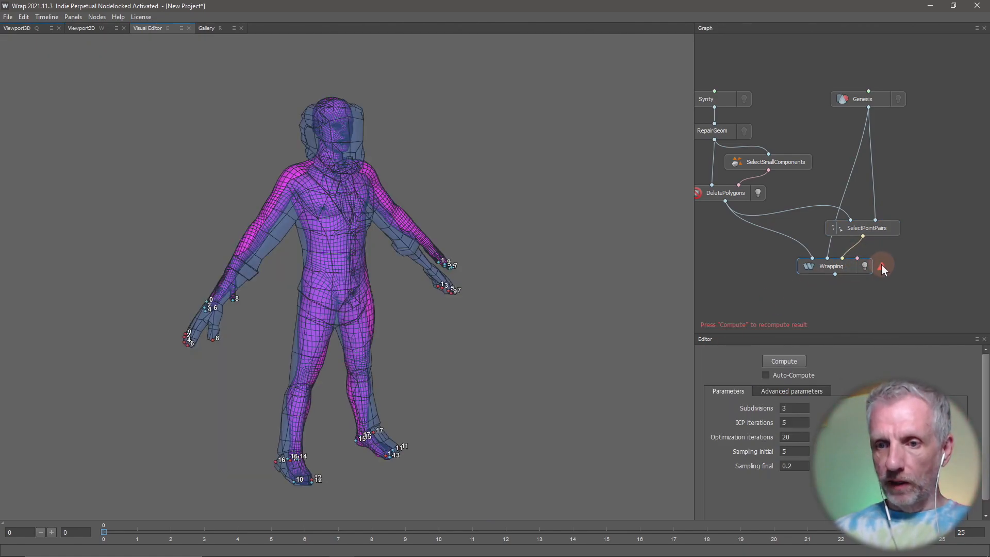
click(792, 361)
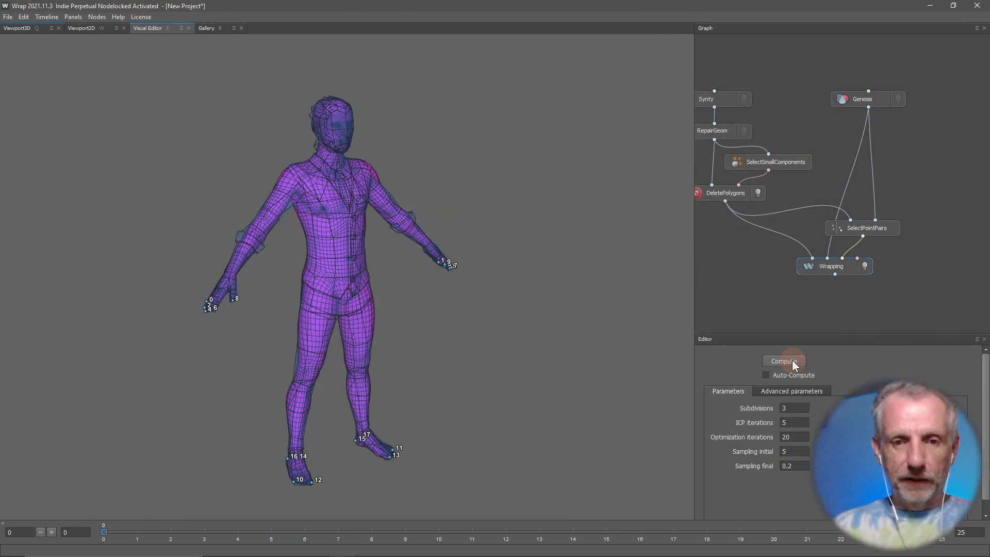
Step: Examine how closely the wrapped mesh fits the Genesis feet, lower legs, thighs and crotch
scroll(453, 336, up, 4)
scroll(453, 336, up, 2)
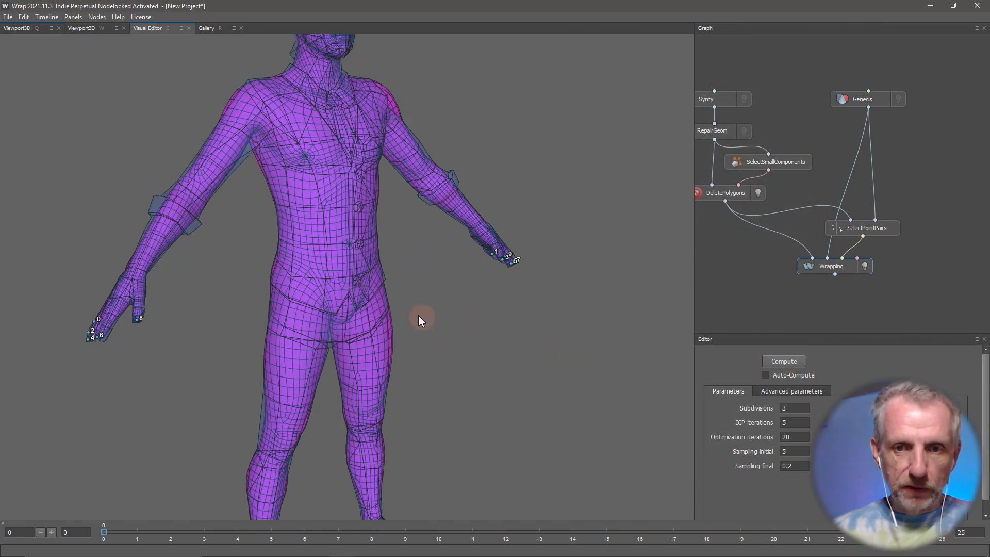
middle_drag(403, 321, 404, 203)
middle_drag(407, 272, 404, 210)
scroll(395, 314, up, 5)
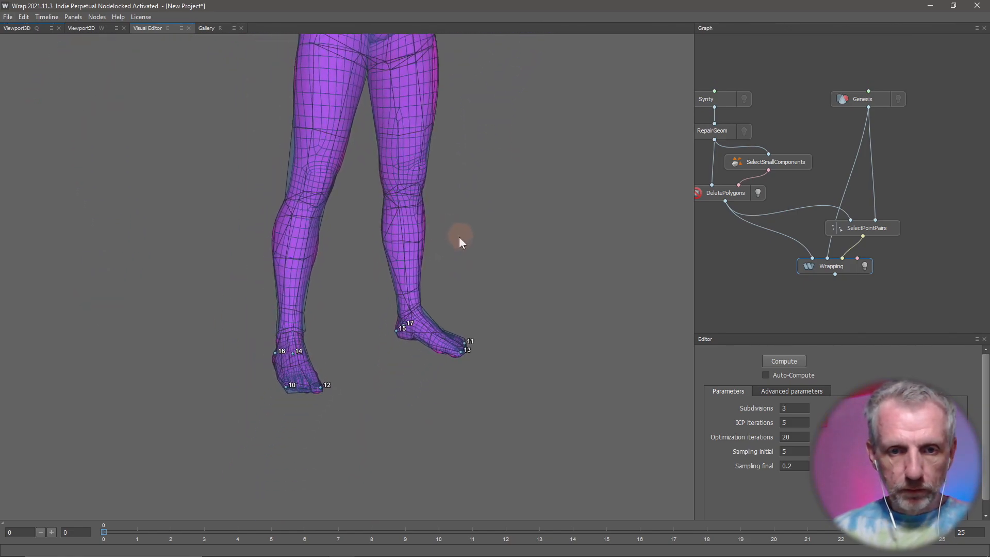
scroll(437, 254, up, 1)
middle_drag(414, 332, 444, 167)
scroll(402, 280, up, 2)
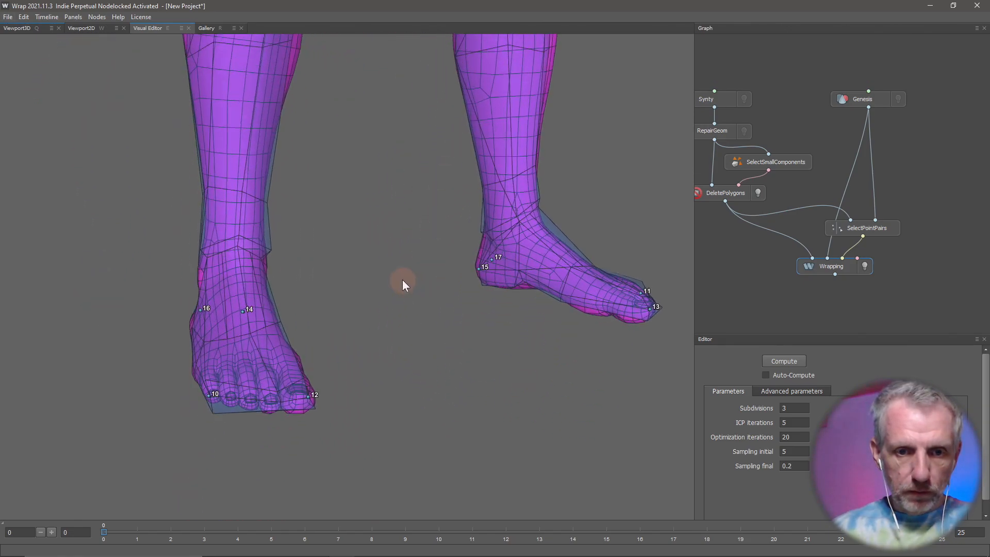
drag(407, 329, 287, 347)
scroll(288, 346, down, 4)
middle_drag(308, 323, 296, 444)
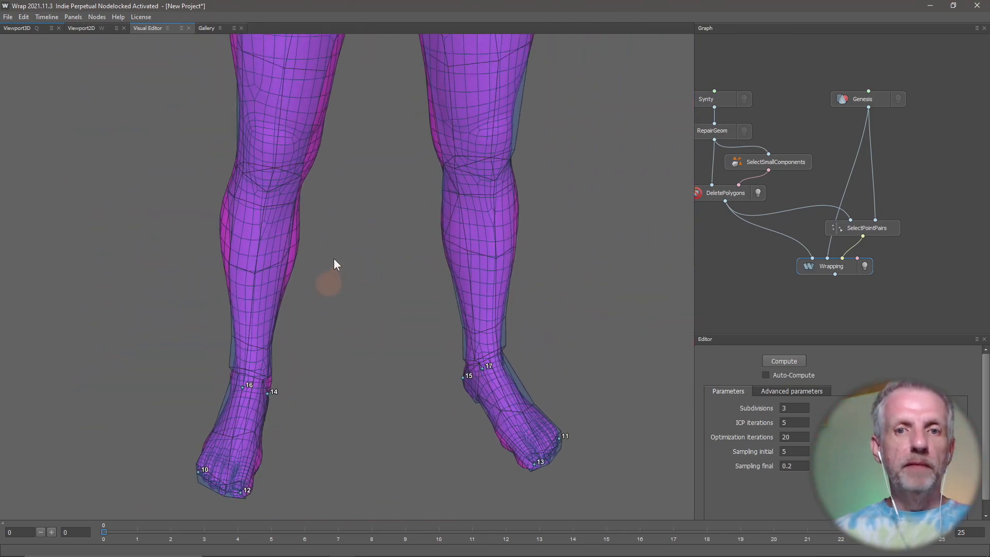
middle_drag(322, 301, 327, 438)
mouse_move(392, 240)
middle_down()
mouse_move(388, 338)
mouse_move(364, 389)
middle_up()
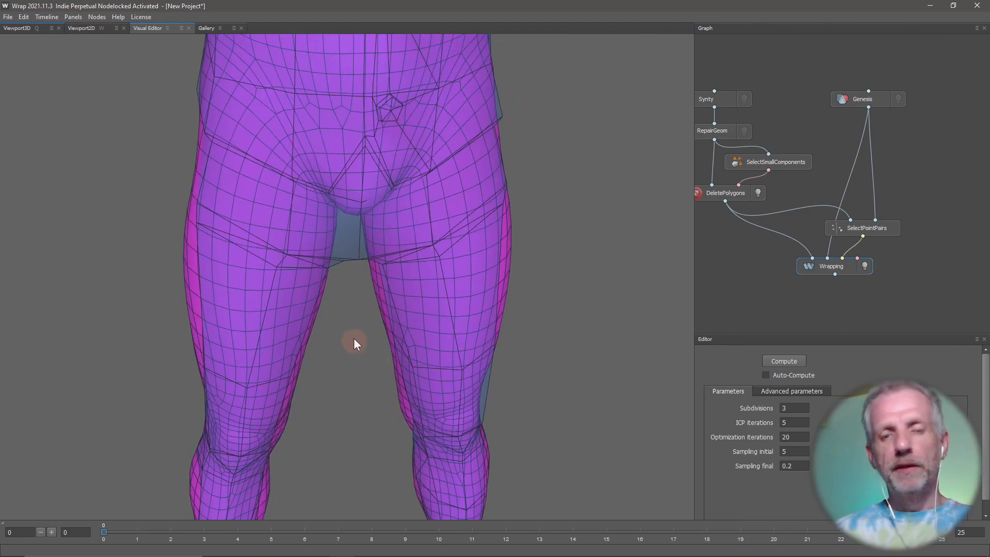
mouse_move(354, 338)
mouse_down()
mouse_move(339, 293)
mouse_move(323, 288)
mouse_move(534, 310)
mouse_move(613, 305)
mouse_move(641, 287)
mouse_move(651, 300)
mouse_move(333, 304)
mouse_up()
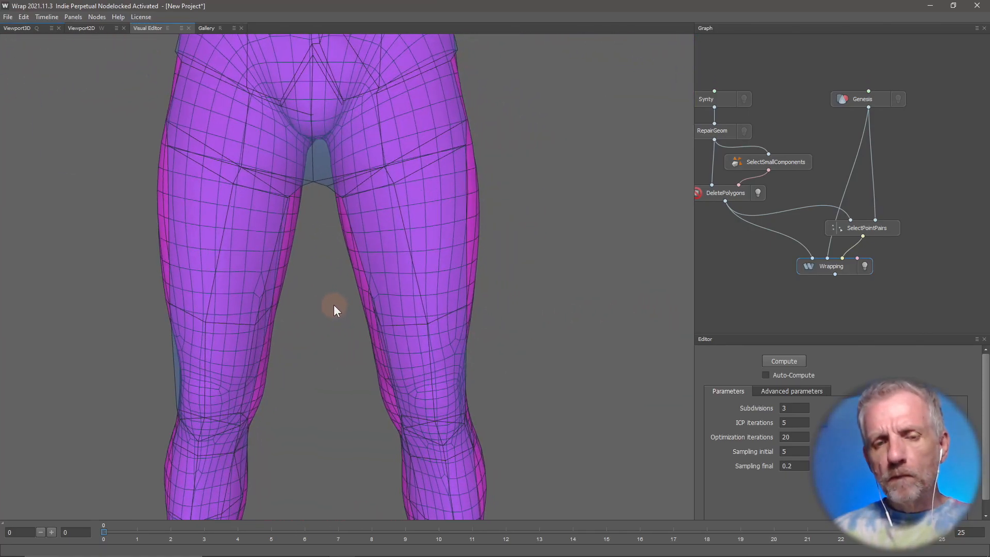
Step: Examine the wrapped fit on the torso, head, right arm and hand, and around the crotch
scroll(333, 305, down, 3)
middle_drag(361, 267, 331, 425)
mouse_move(370, 381)
middle_down()
mouse_move(422, 388)
mouse_move(425, 369)
middle_up()
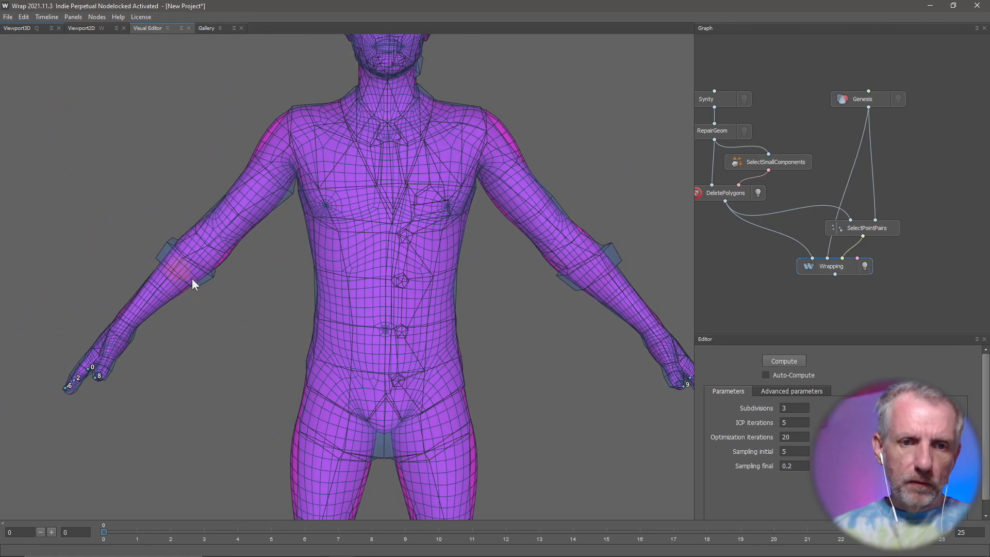
drag(364, 309, 347, 275)
scroll(347, 275, down, 3)
scroll(347, 275, up, 6)
mouse_move(347, 275)
middle_down()
mouse_move(364, 194)
mouse_move(342, 347)
mouse_move(349, 495)
middle_up()
middle_drag(362, 330, 430, 434)
middle_drag(400, 341, 446, 410)
drag(434, 361, 609, 290)
mouse_move(608, 287)
middle_down()
mouse_move(669, 194)
mouse_move(665, 149)
middle_up()
middle_drag(572, 303, 586, 170)
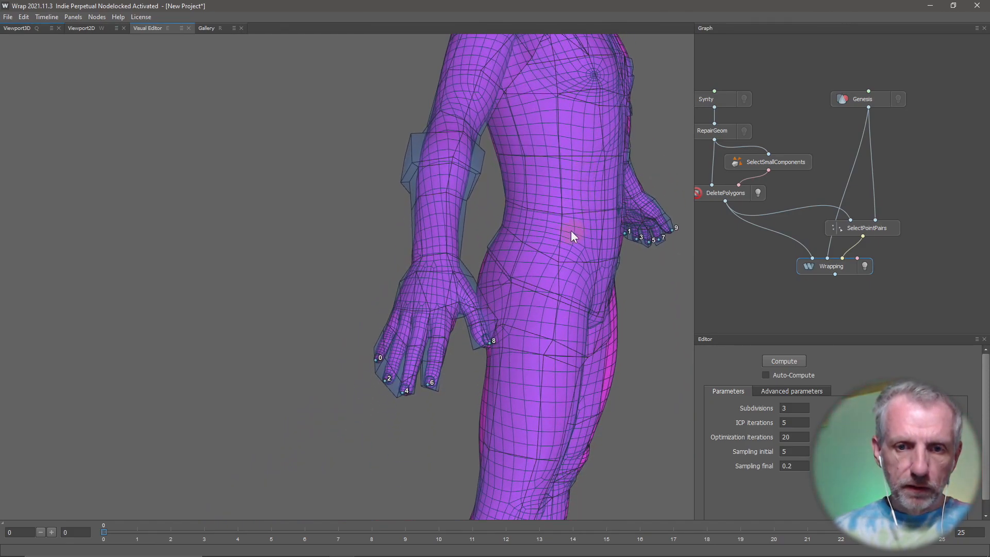
scroll(571, 230, up, 5)
middle_drag(570, 236, 414, 231)
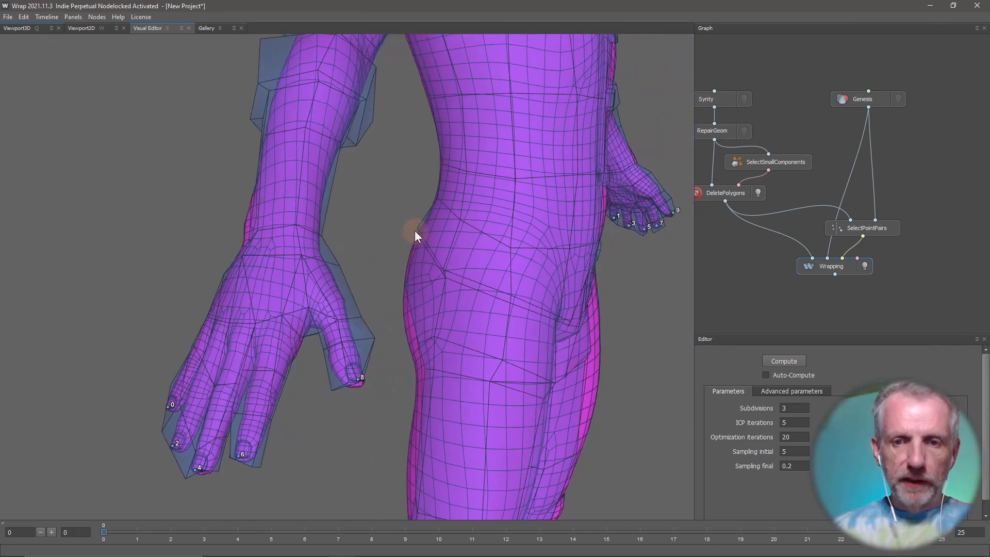
drag(415, 231, 338, 235)
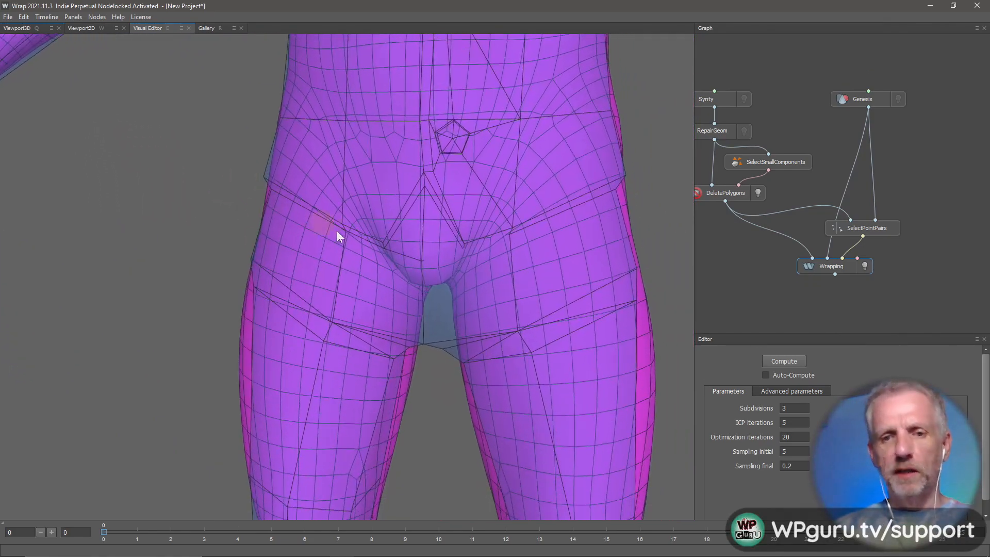
drag(423, 265, 471, 292)
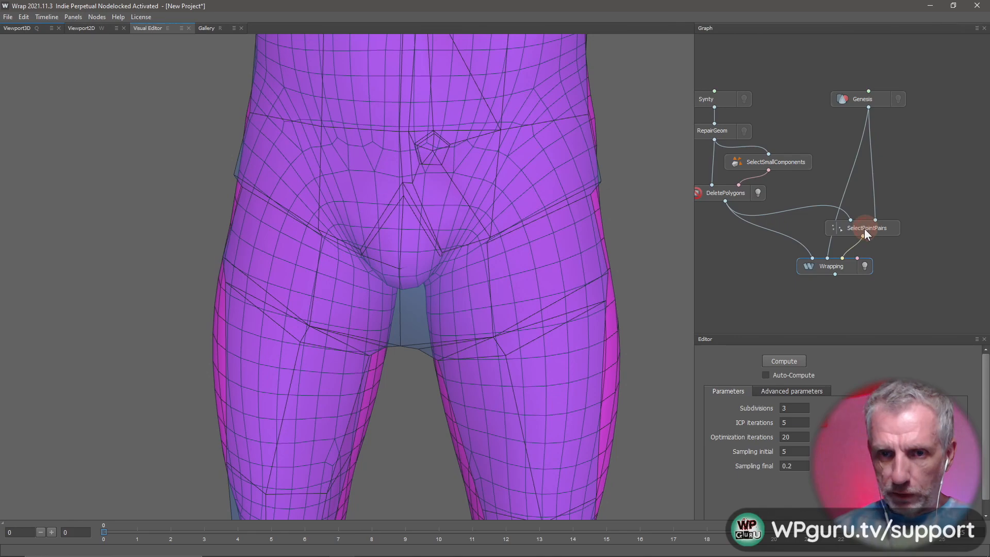
Step: Return to the SelectPointPairs node and place matching symmetric points on the front of the crotch area of the Synty and Genesis meshes
click(863, 230)
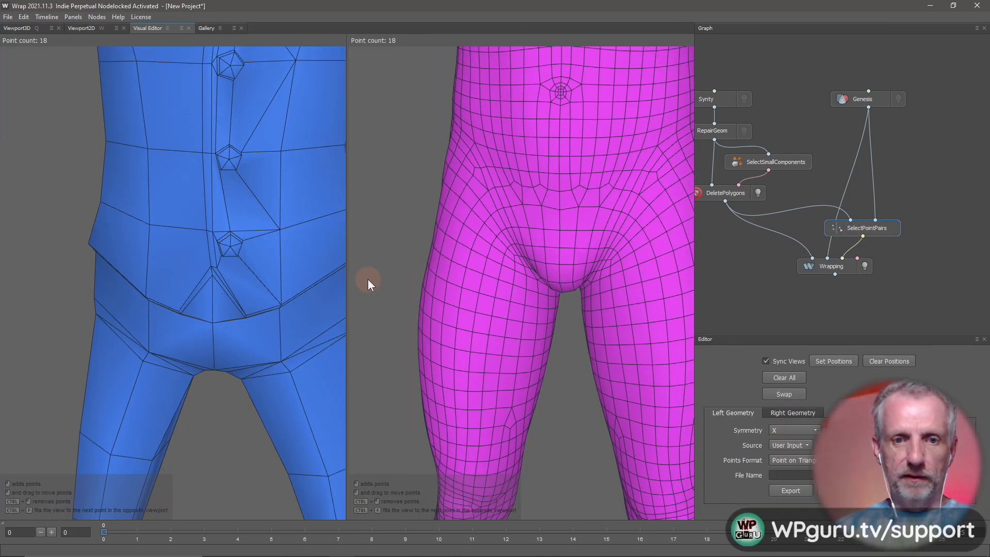
scroll(203, 298, down, 2)
scroll(191, 319, down, 2)
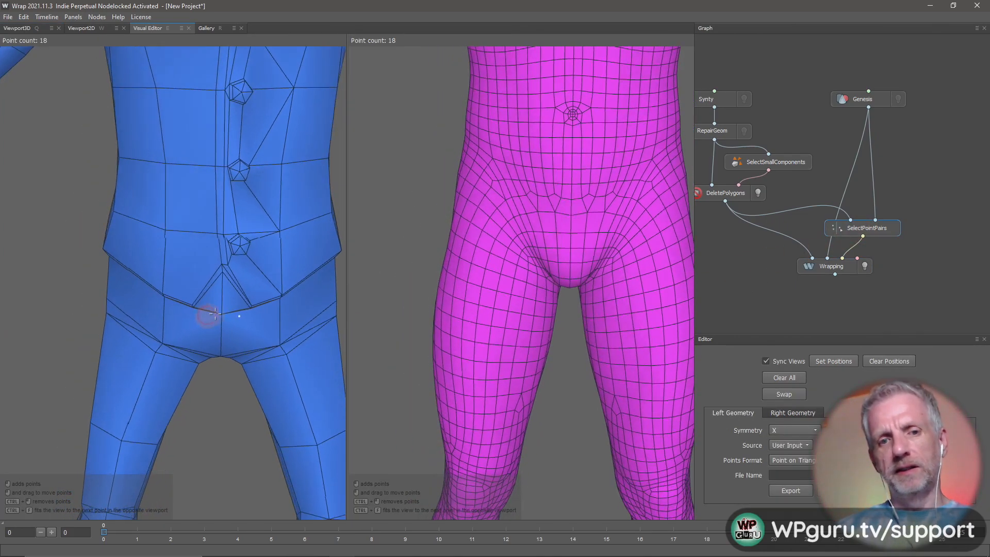
scroll(185, 278, down, 2)
scroll(185, 277, up, 3)
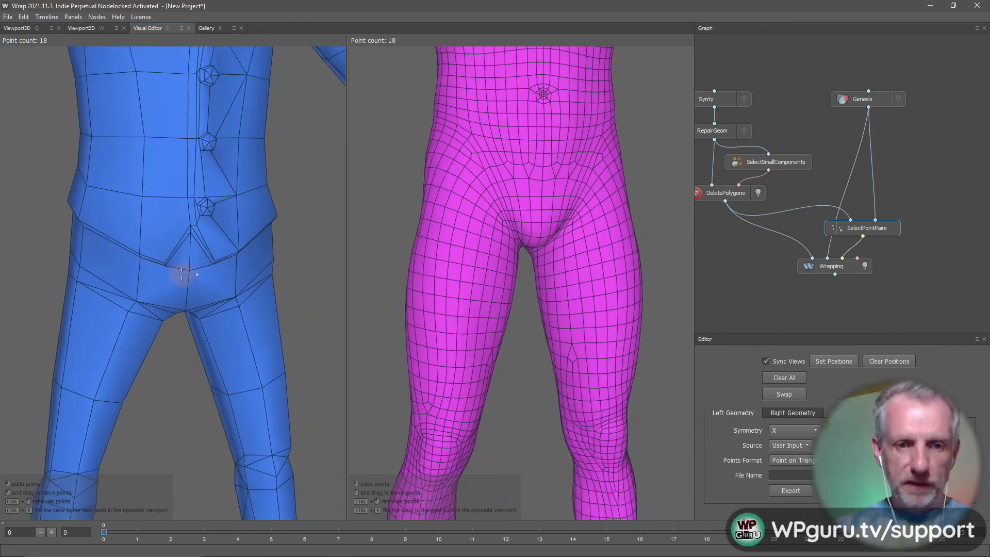
middle_drag(174, 261, 163, 202)
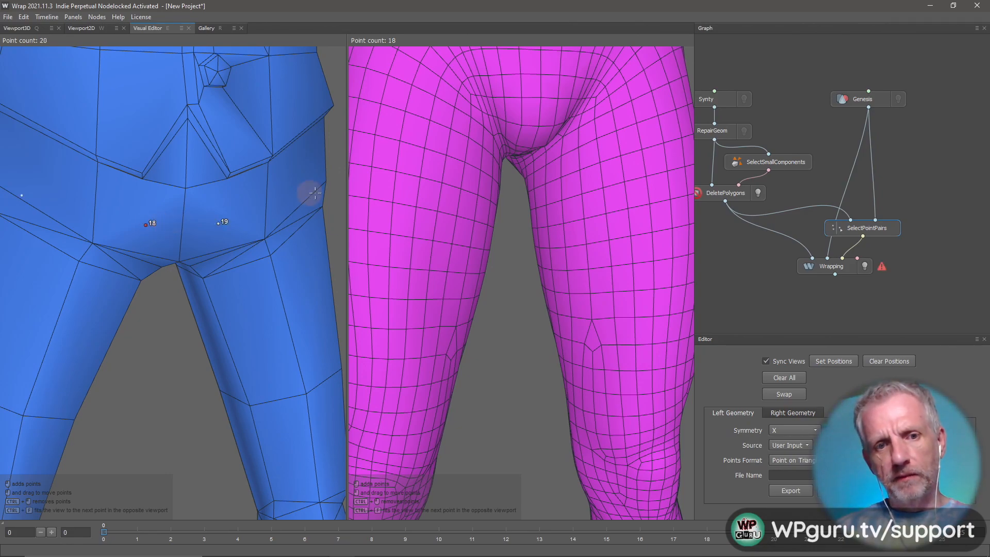
middle_drag(464, 159, 456, 240)
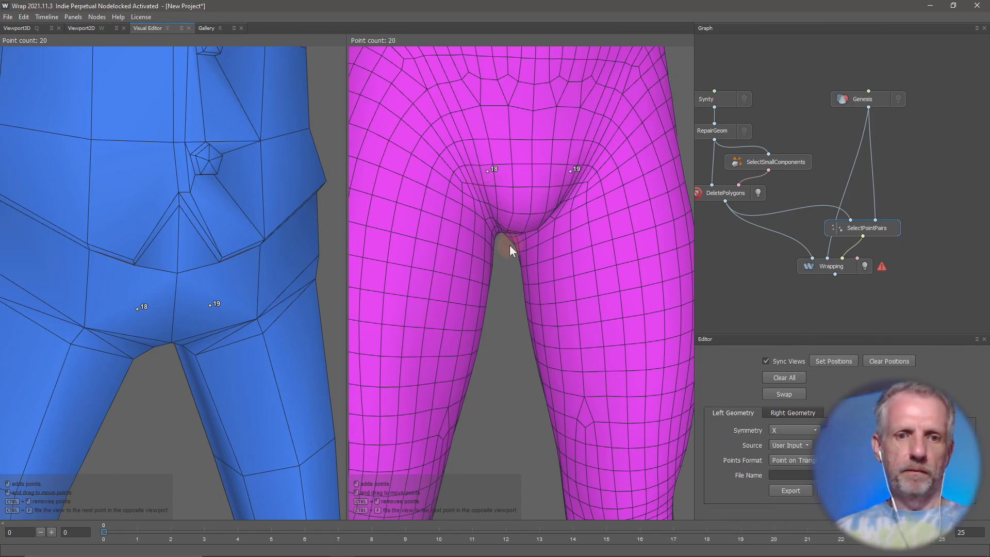
Step: Place matching points at the back, under the left buttock, on the Synty and Genesis meshes
drag(509, 245, 215, 264)
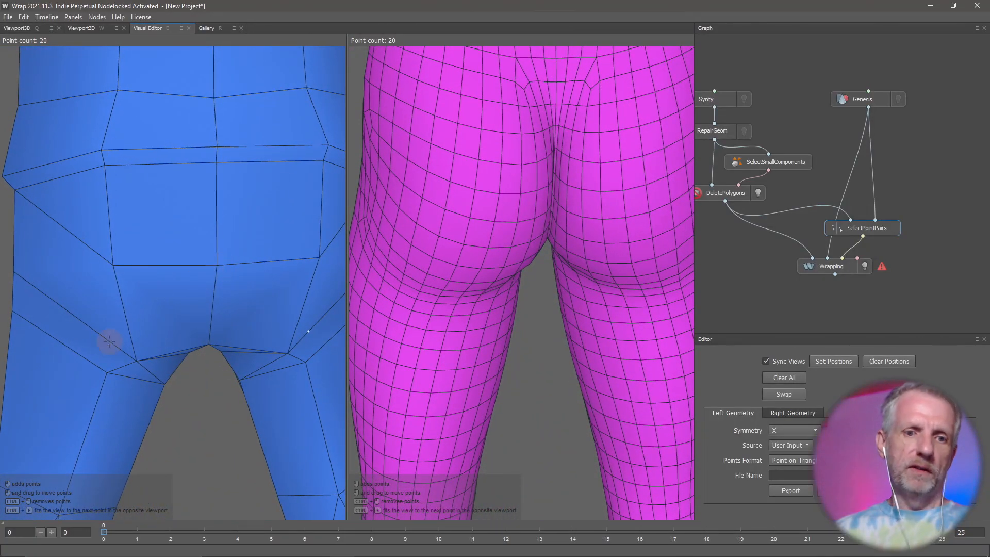
click(136, 358)
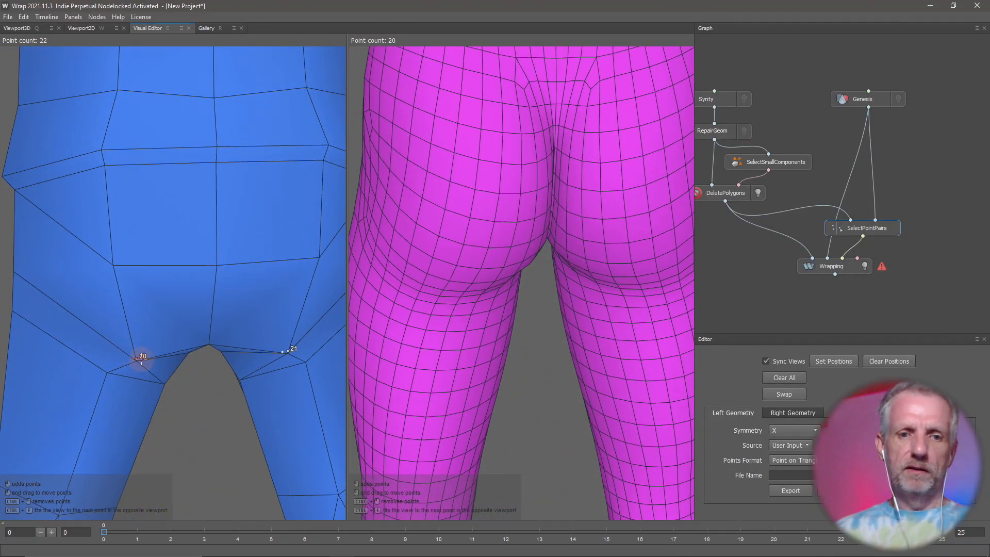
click(451, 289)
Step: Recompute the Wrapping node using the added crotch and buttock point pairs
alt+drag(181, 332, 491, 318)
scroll(490, 318, down, 6)
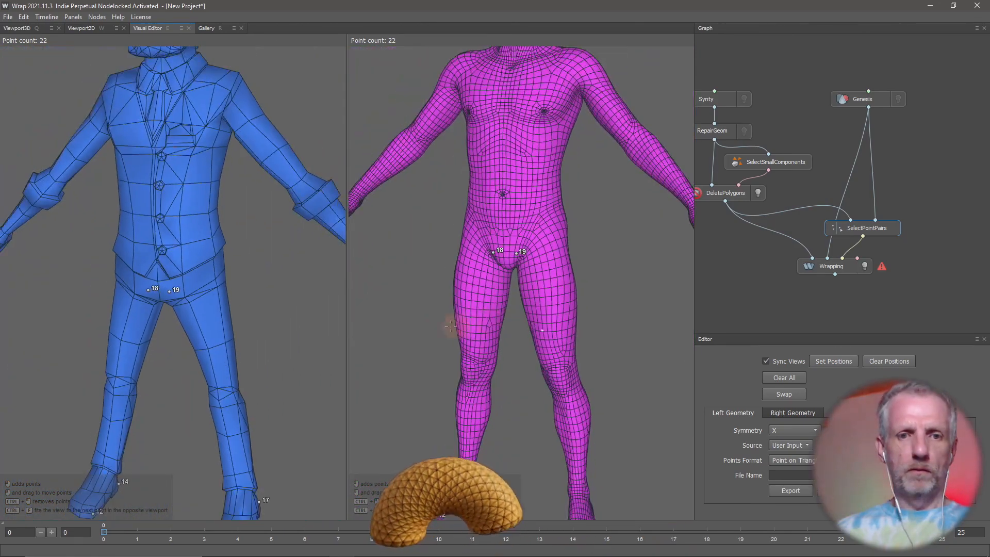
scroll(494, 317, up, 2)
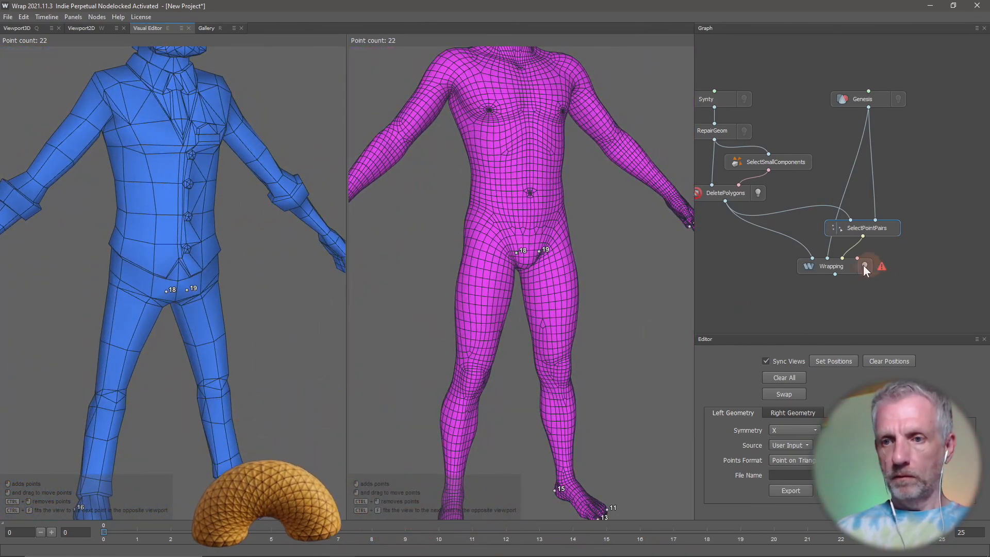
click(846, 267)
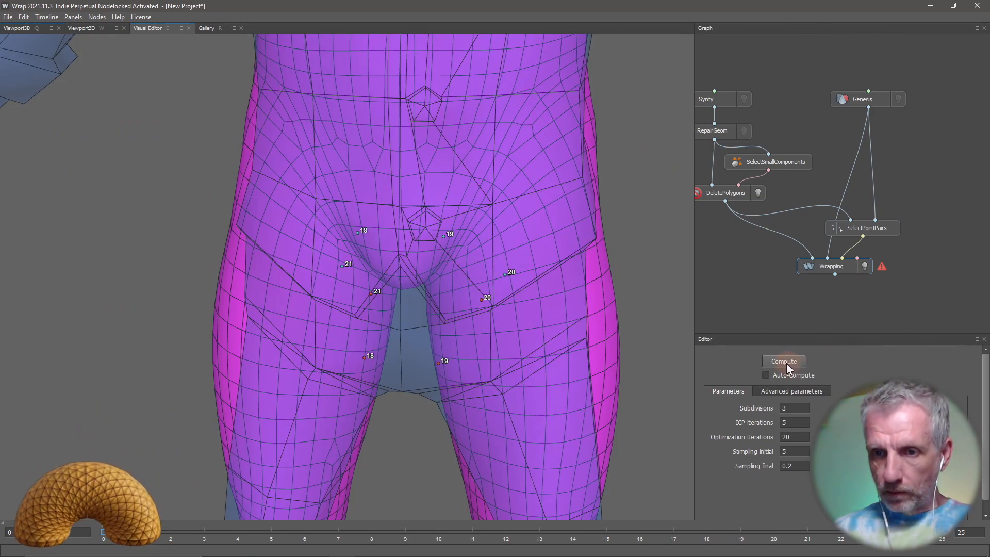
click(785, 361)
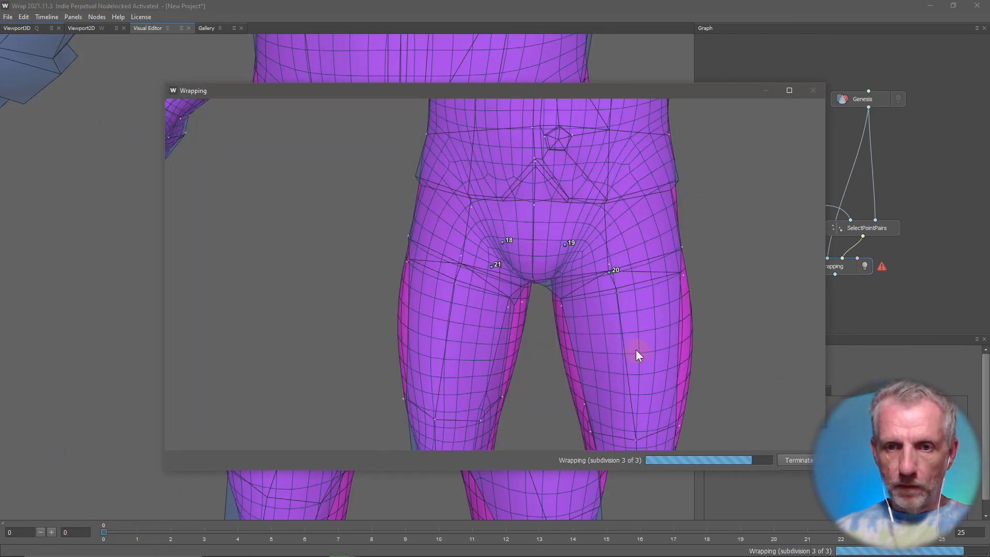
Step: Examine the recomputed wrap from behind and from the front, and switch to the 3D viewport with no node selected
drag(429, 354, 683, 351)
scroll(684, 351, down, 6)
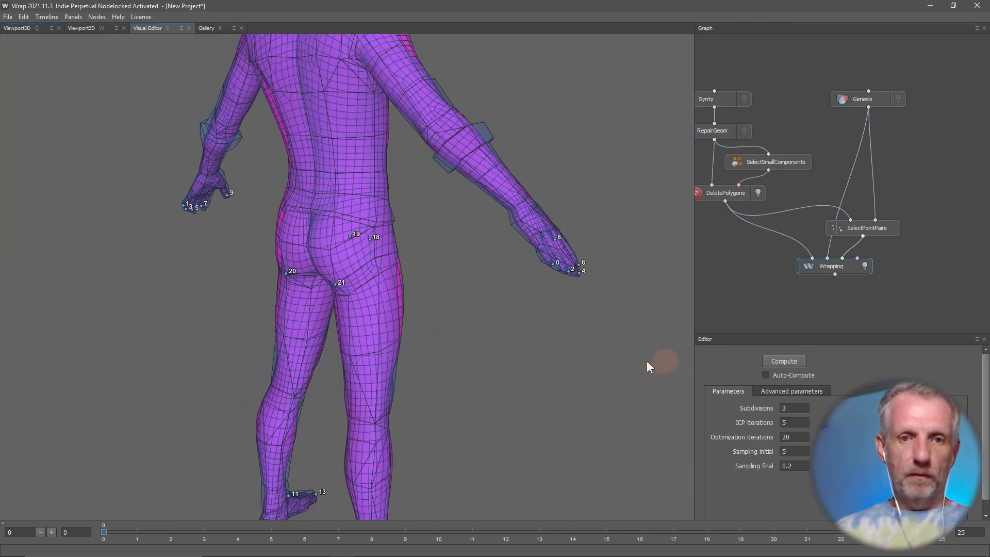
drag(596, 356, 413, 344)
scroll(348, 352, up, 3)
scroll(499, 310, down, 4)
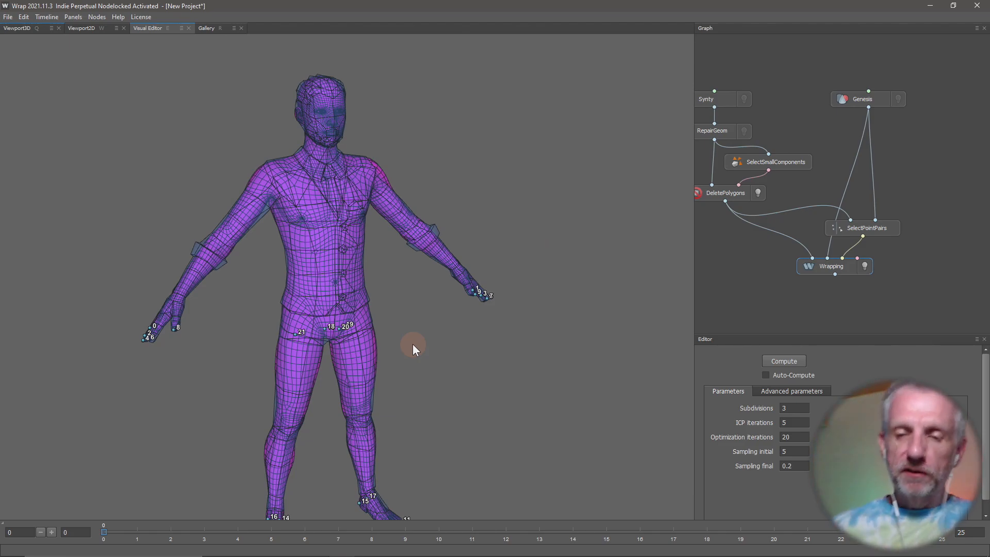
click(23, 28)
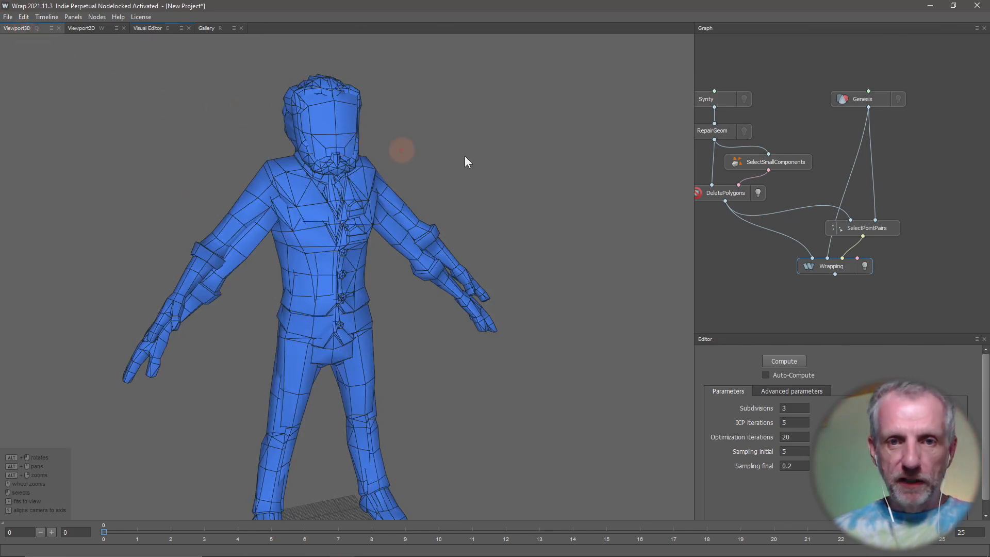
click(691, 264)
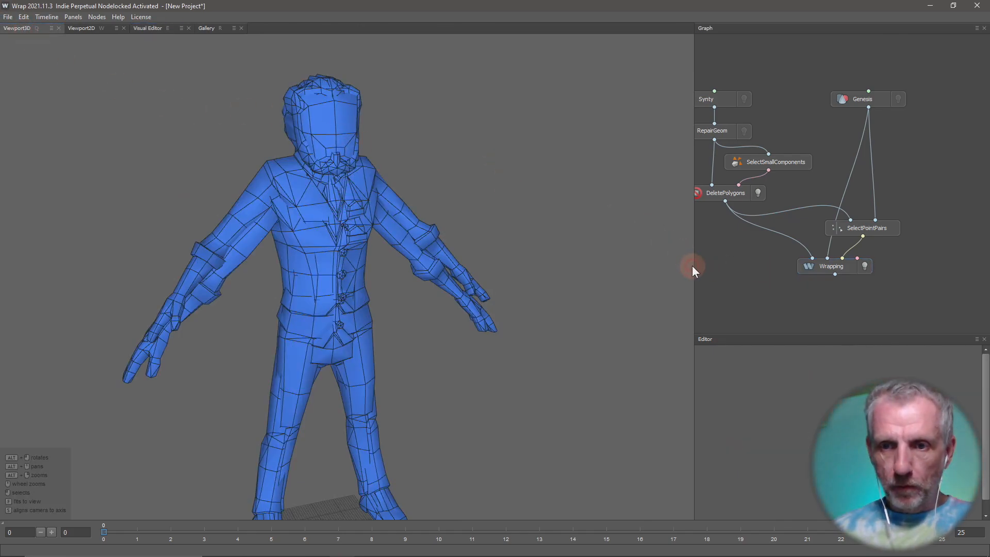
Step: Widen the node graph area and hide the DeletePolygons geometry so that only the Wrapping result is displayed
drag(691, 265, 542, 246)
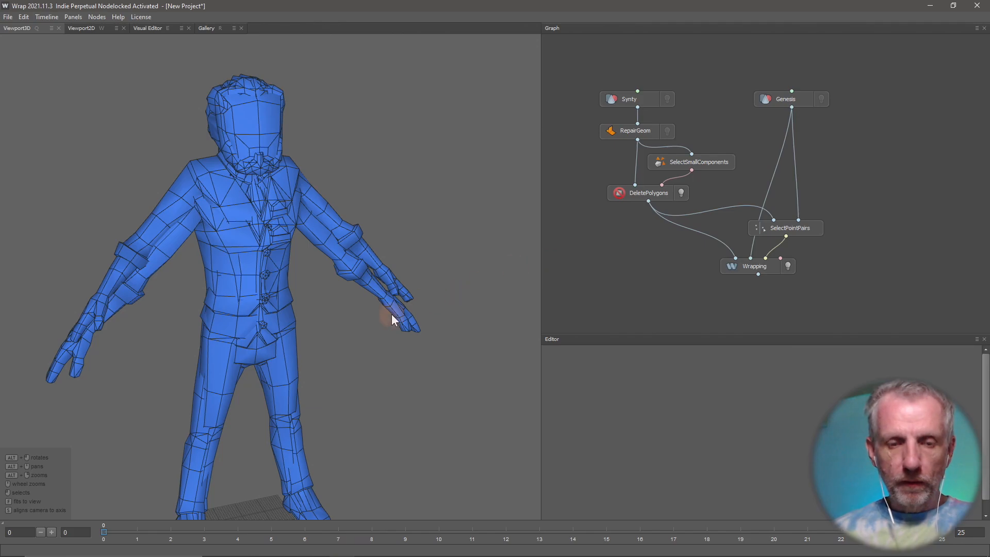
alt+drag(393, 320, 373, 323)
alt+middle_drag(360, 328, 365, 258)
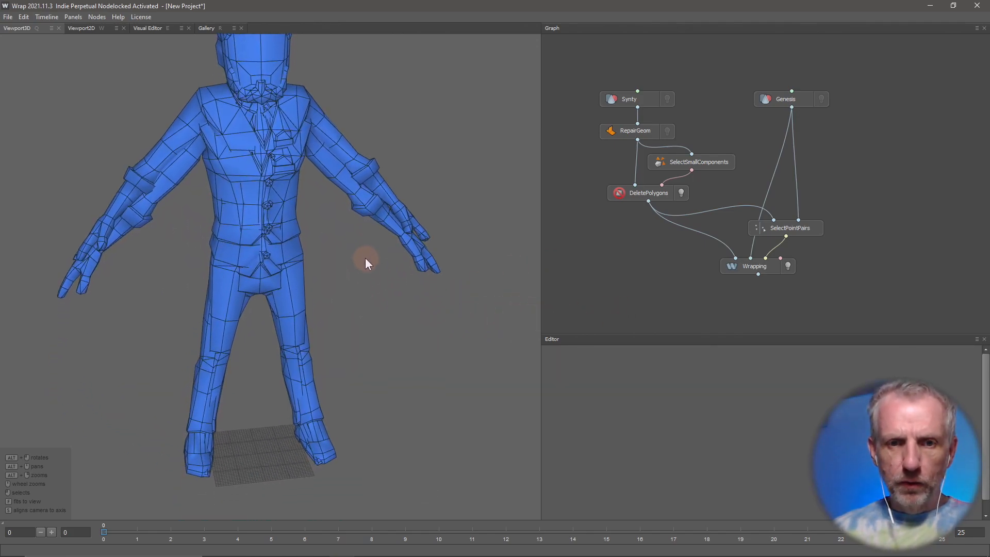
click(680, 193)
alt+drag(391, 281, 426, 312)
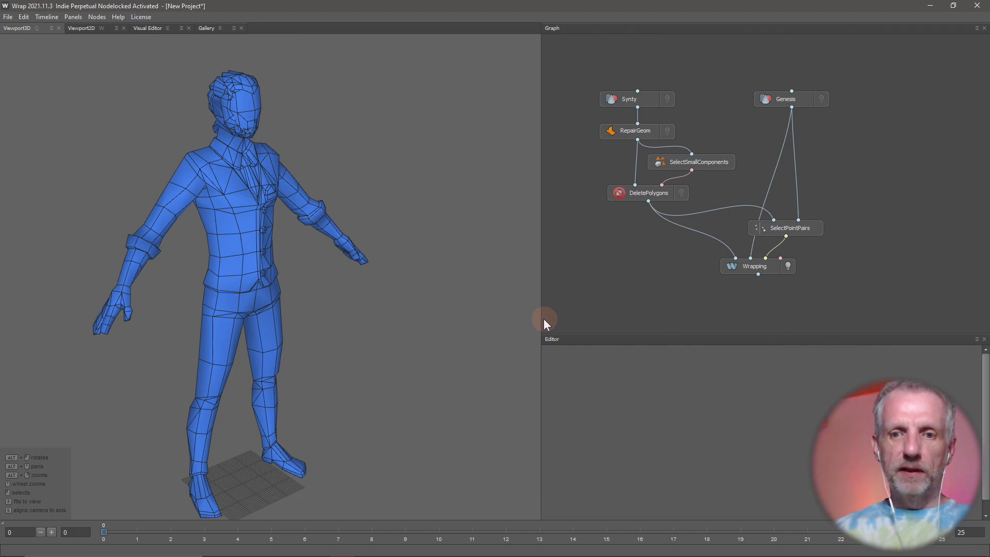
drag(537, 318, 486, 309)
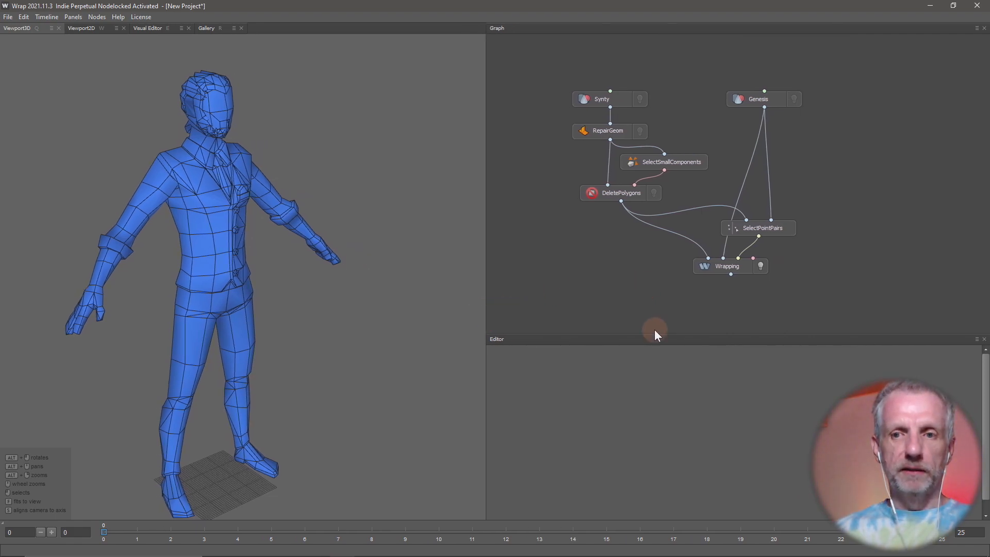
Step: Save the project as Office Characters in the Desktop folder Synty Test > Wrap Projects
click(8, 17)
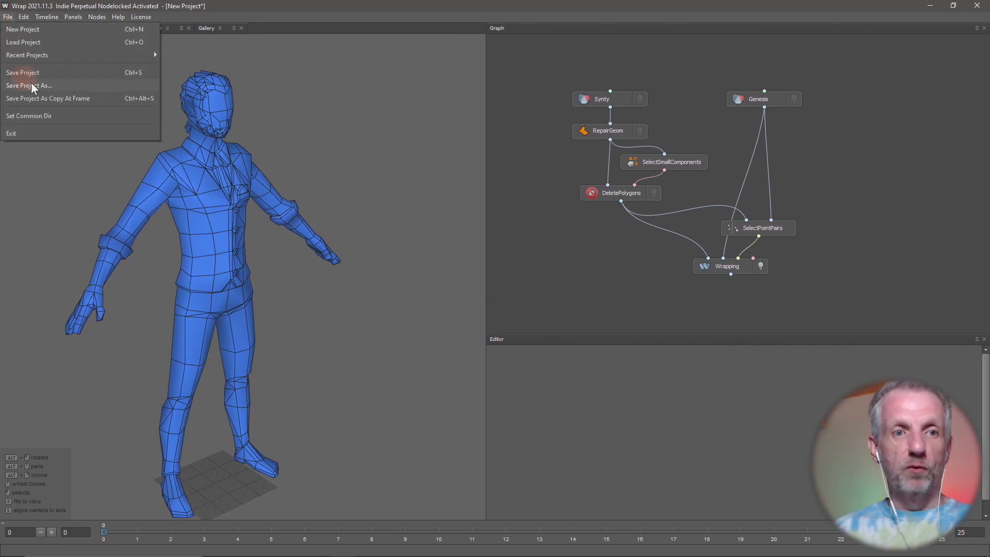
click(80, 86)
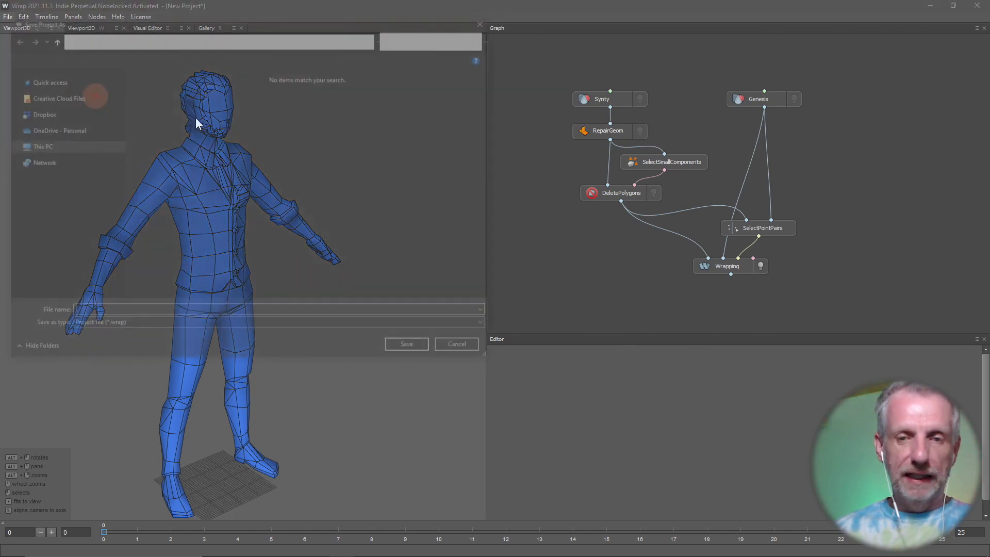
click(165, 37)
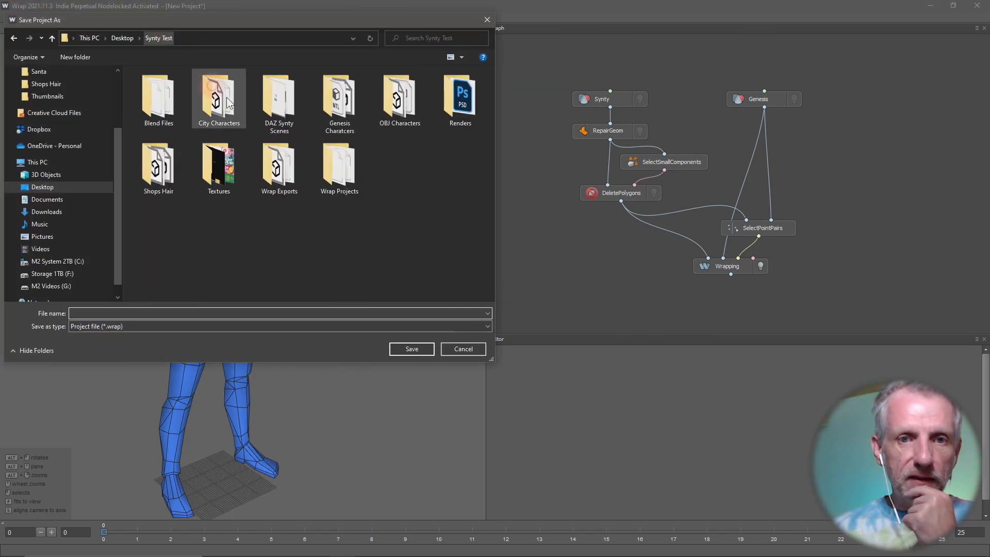
double_click(346, 165)
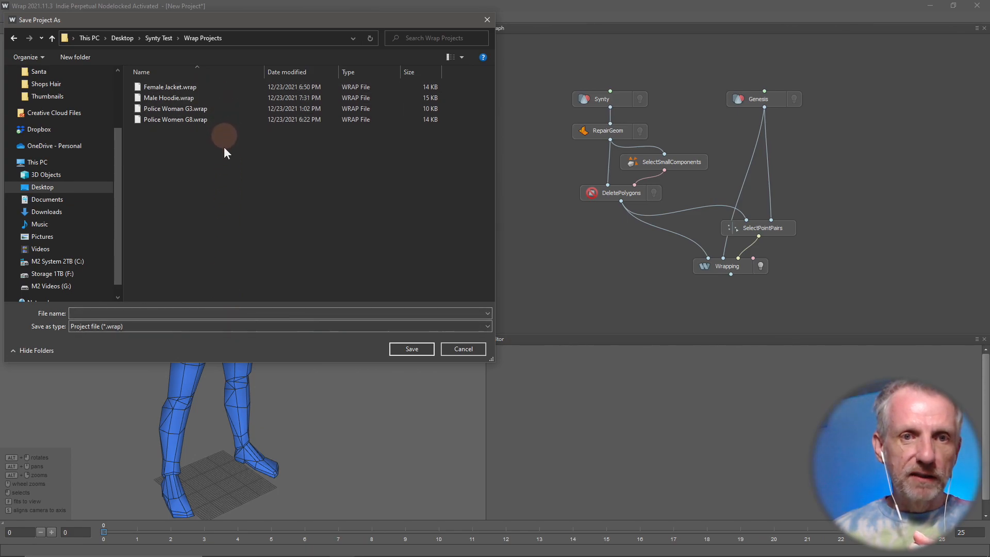
click(217, 310)
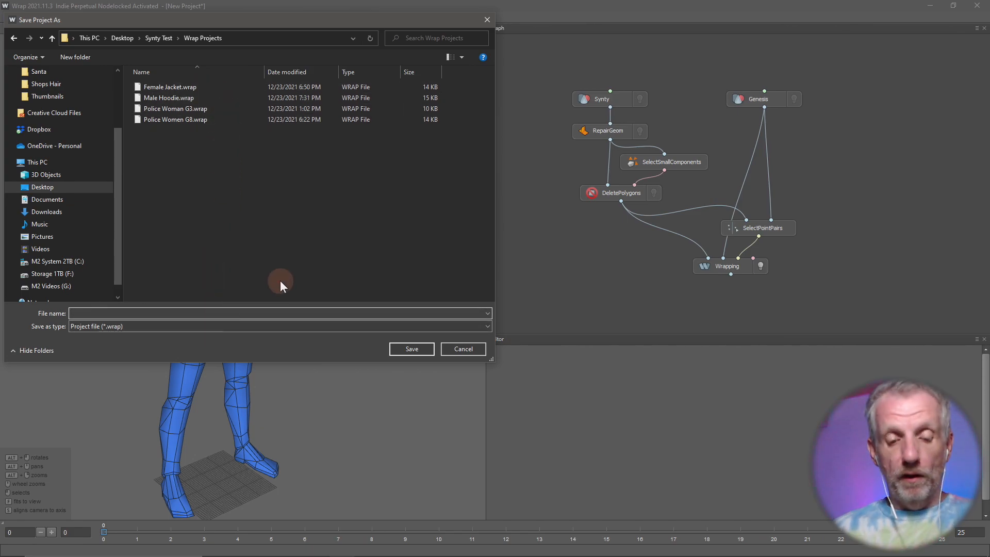
text(Office C)
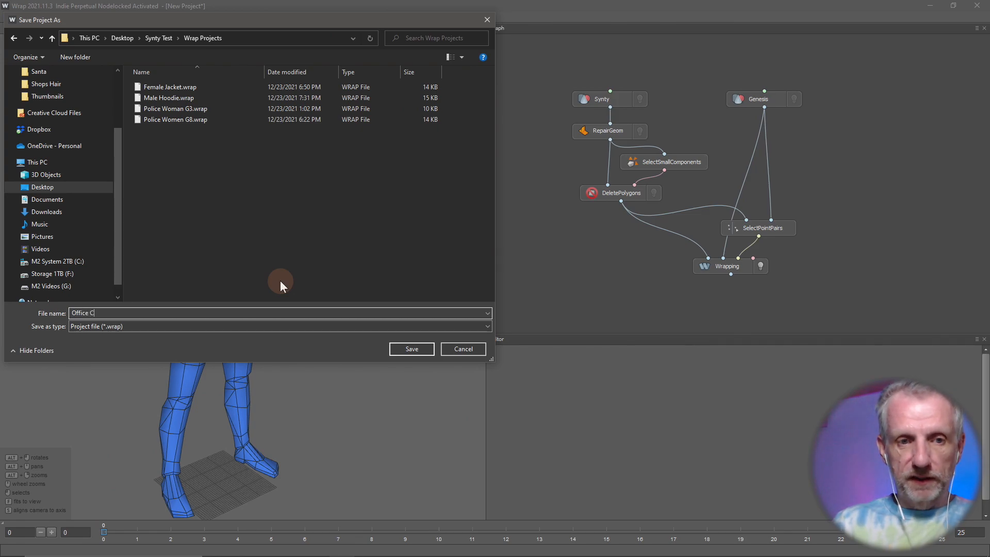
text(haracters)
key(Return)
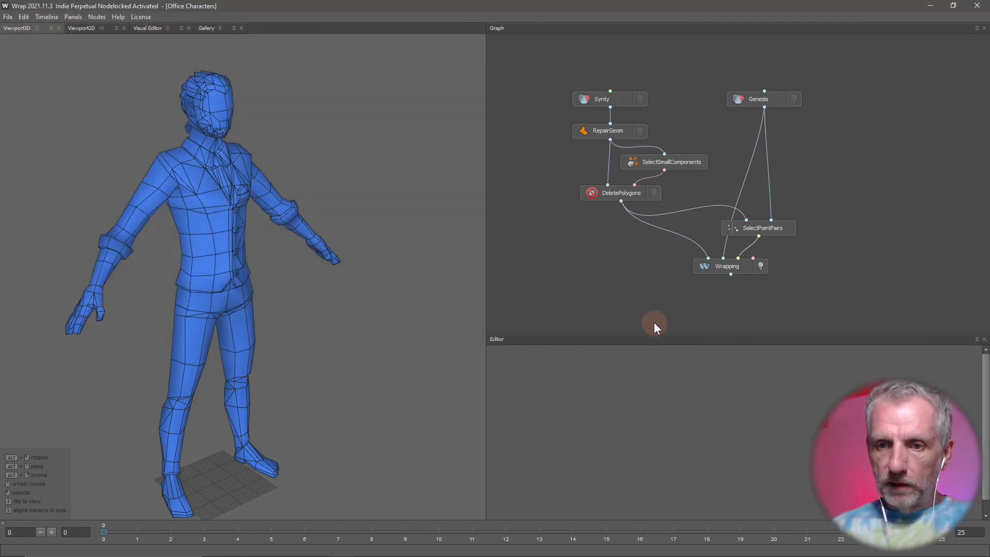
Step: Add a Lattice geometry node in the empty graph space below DeletePolygons
middle_drag(654, 323, 637, 223)
right_click(634, 220)
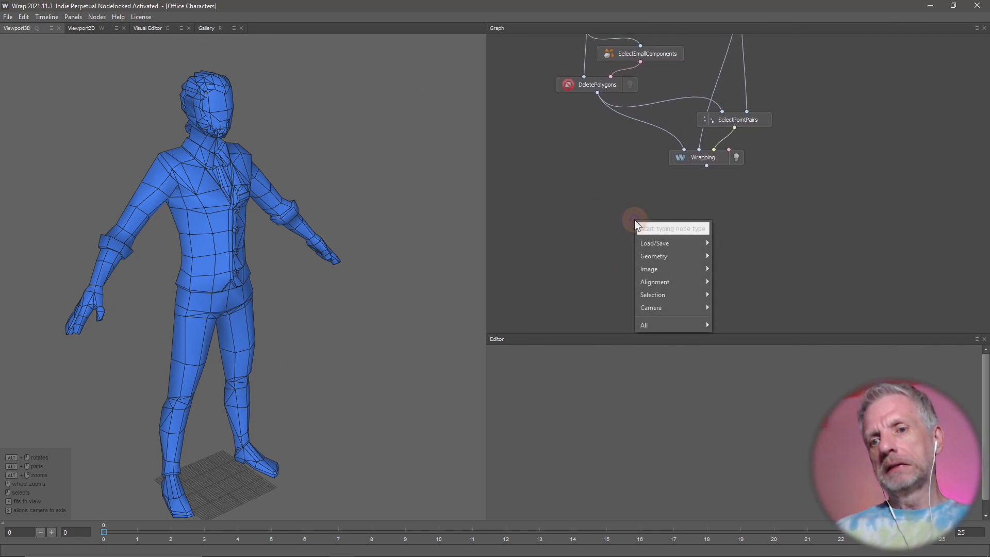
mouse_move(675, 281)
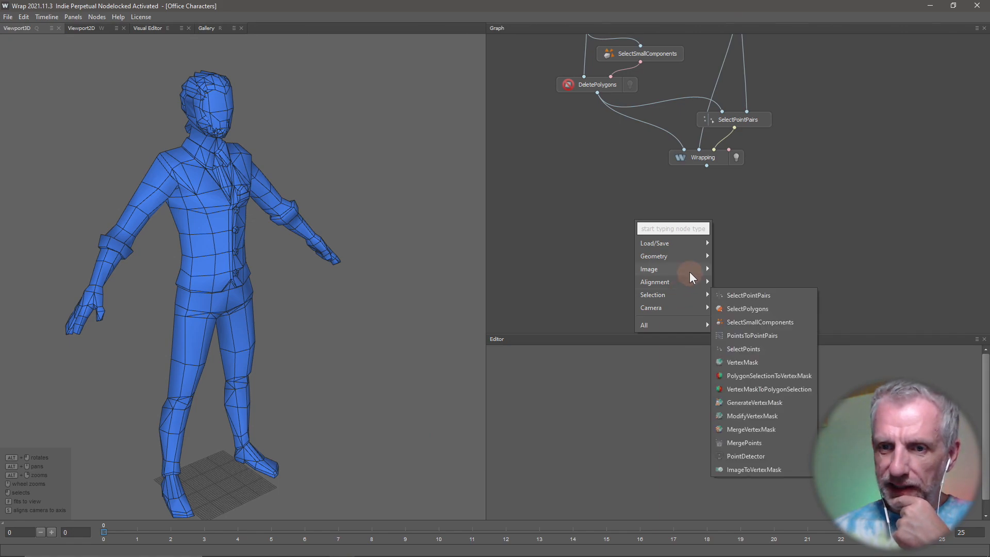
mouse_move(695, 260)
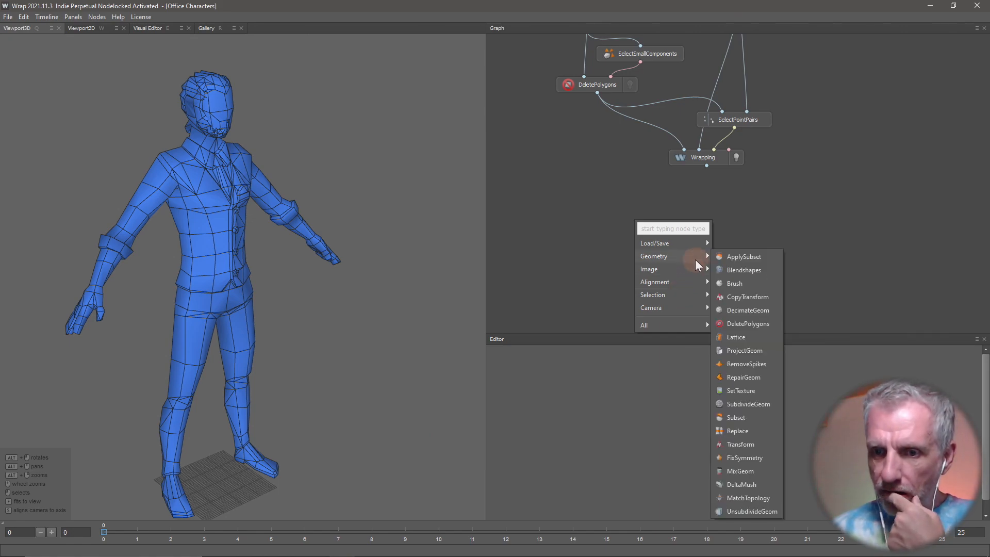
click(743, 336)
drag(645, 224, 635, 229)
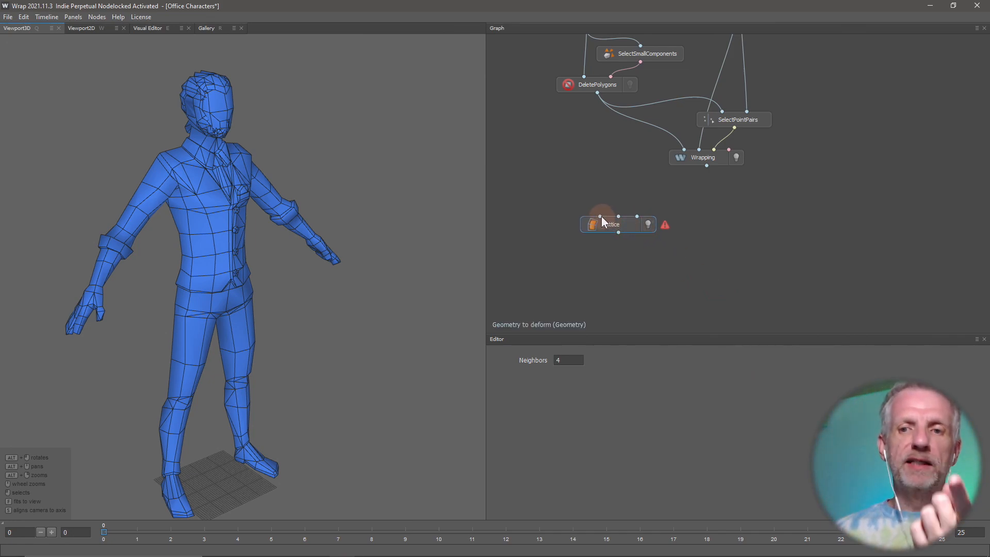
Step: Connect RepairGeom to the Lattice's geometry-to-deform input, DeletePolygons to its second input and Wrapping to its third input
middle_drag(766, 225, 776, 279)
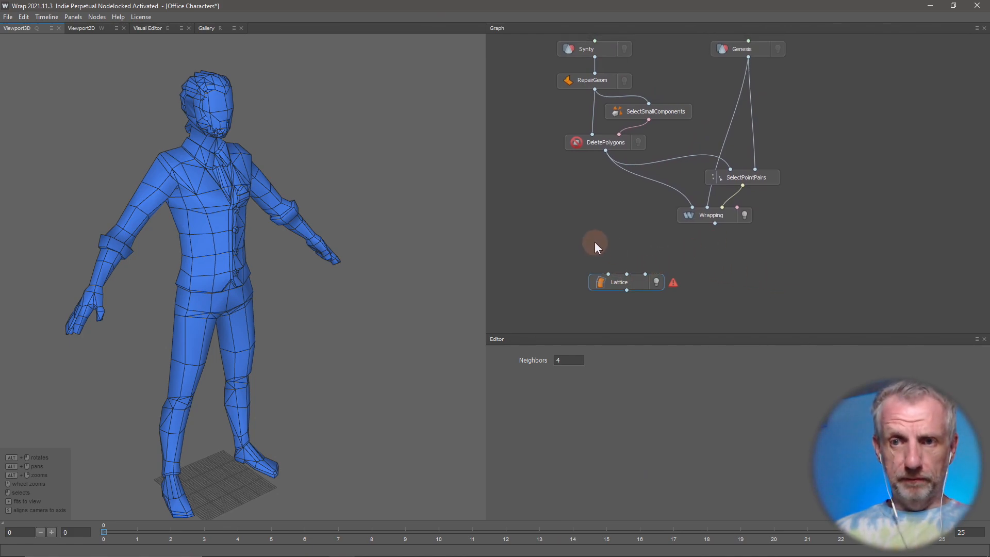
drag(601, 334, 601, 382)
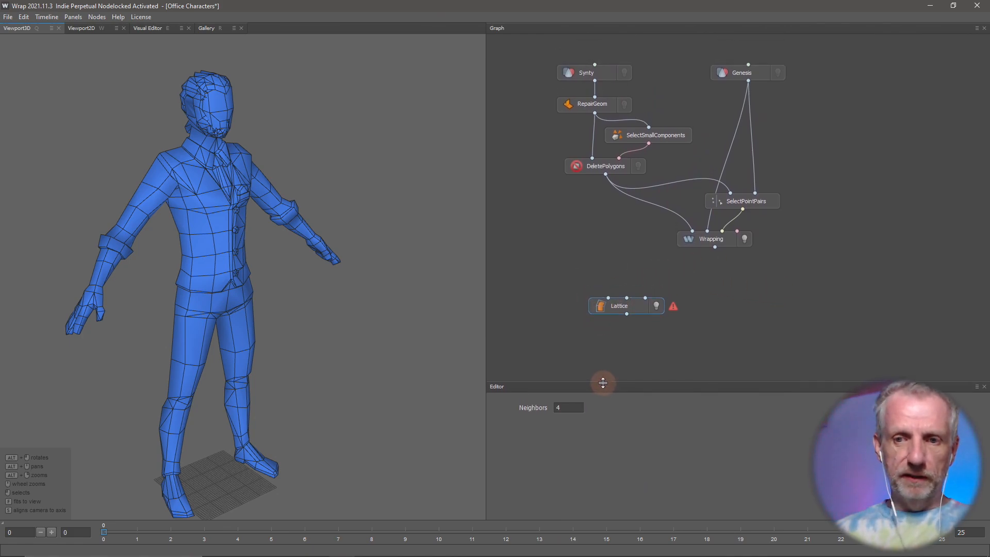
middle_drag(565, 303, 564, 324)
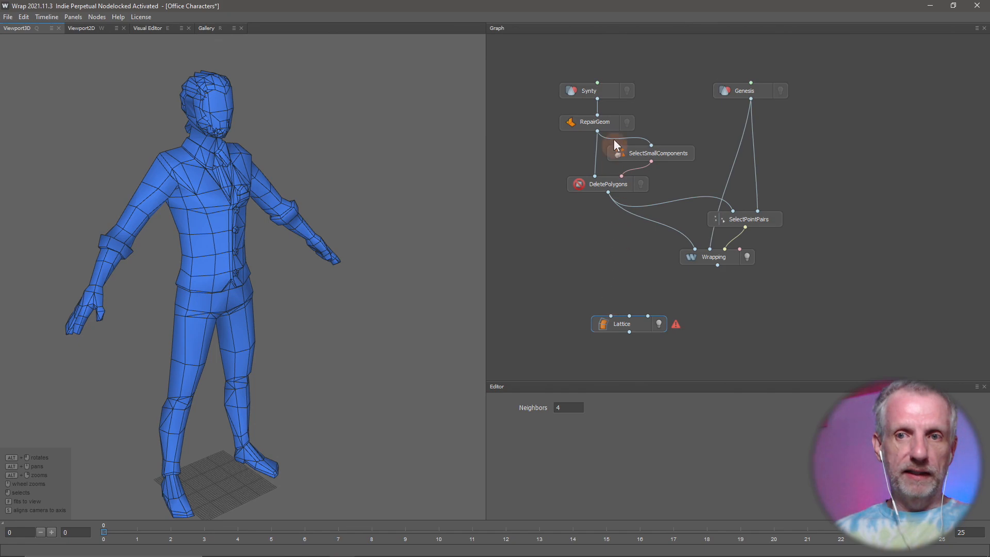
drag(597, 131, 612, 319)
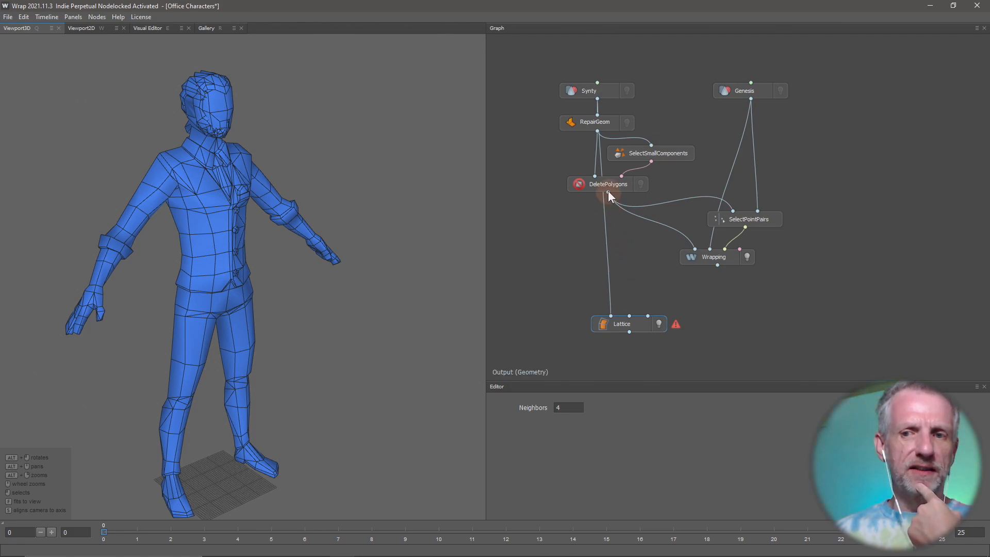
drag(608, 192, 722, 271)
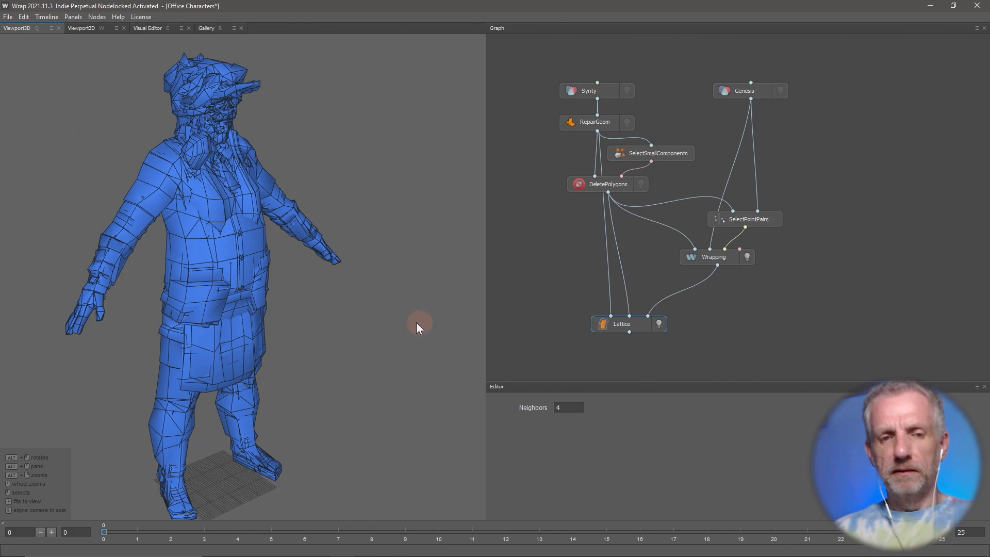
Step: Hide the Wrapping result and compare the Lattice output with the original Synty mesh by toggling the Synty node's visibility
alt+drag(413, 324, 390, 324)
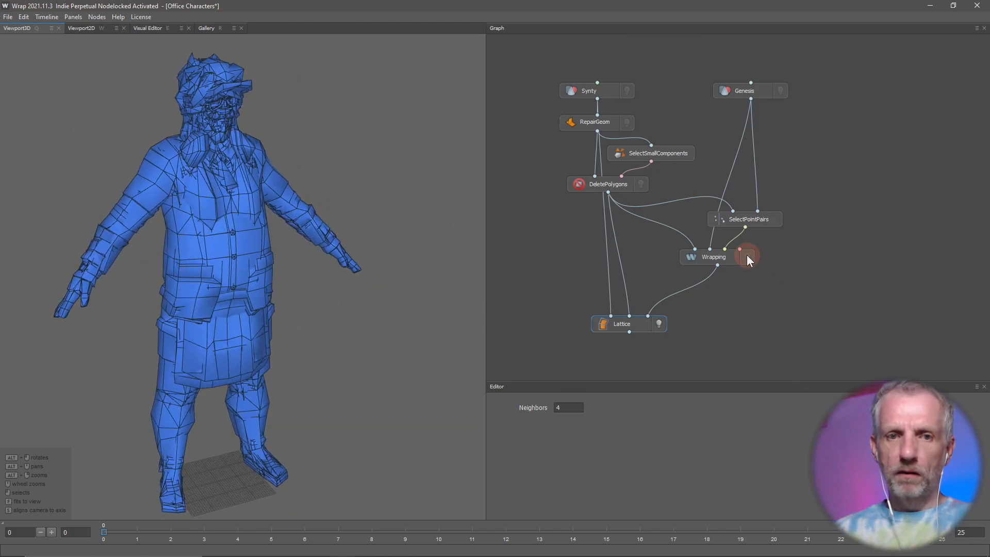
alt+drag(456, 289, 432, 294)
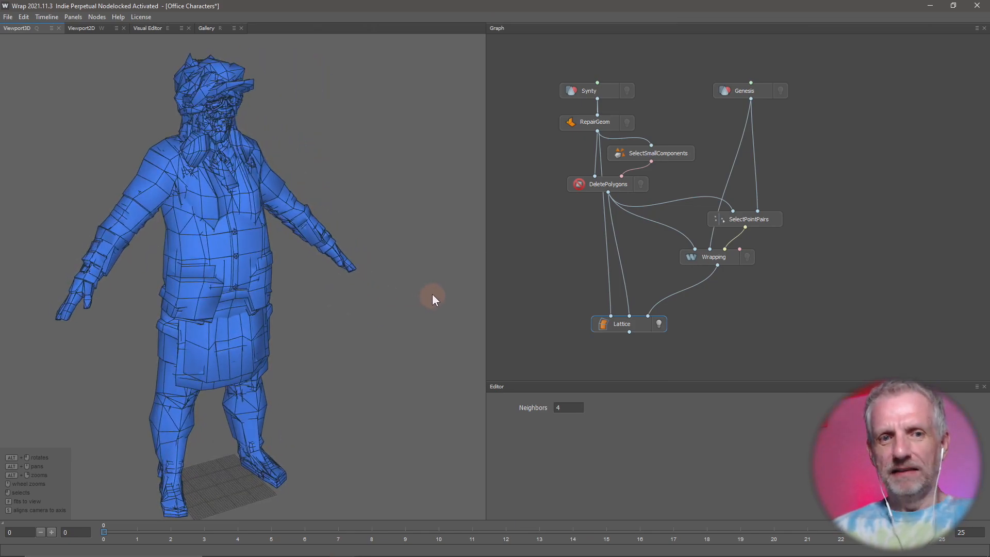
click(627, 91)
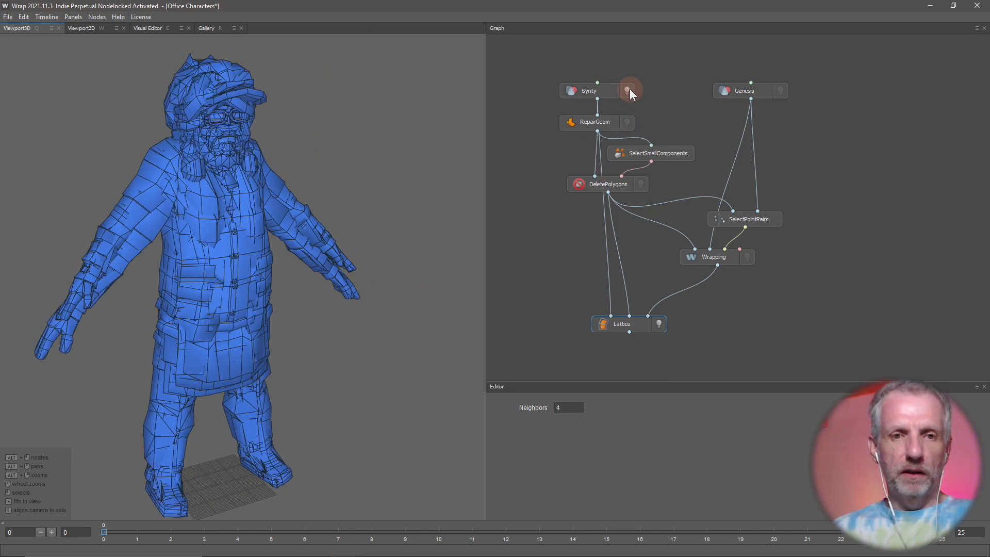
click(628, 91)
click(628, 91)
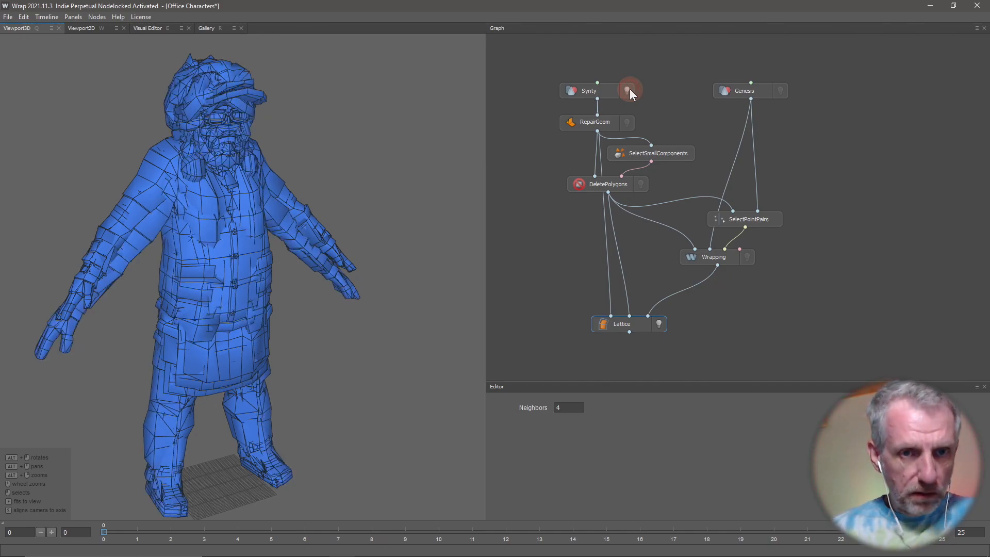
click(629, 91)
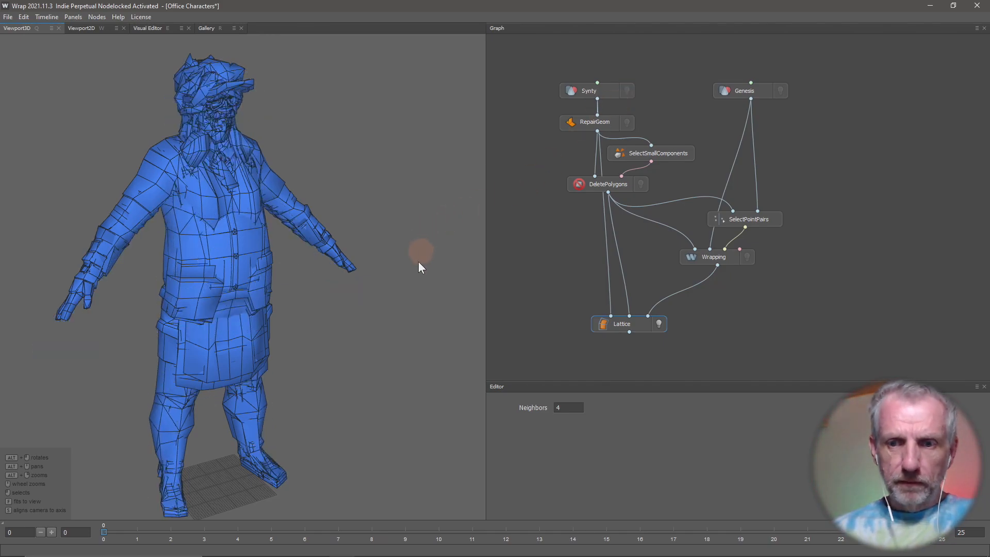
mouse_move(410, 276)
alt+mouse_down()
mouse_move(303, 283)
mouse_move(408, 276)
alt+mouse_up()
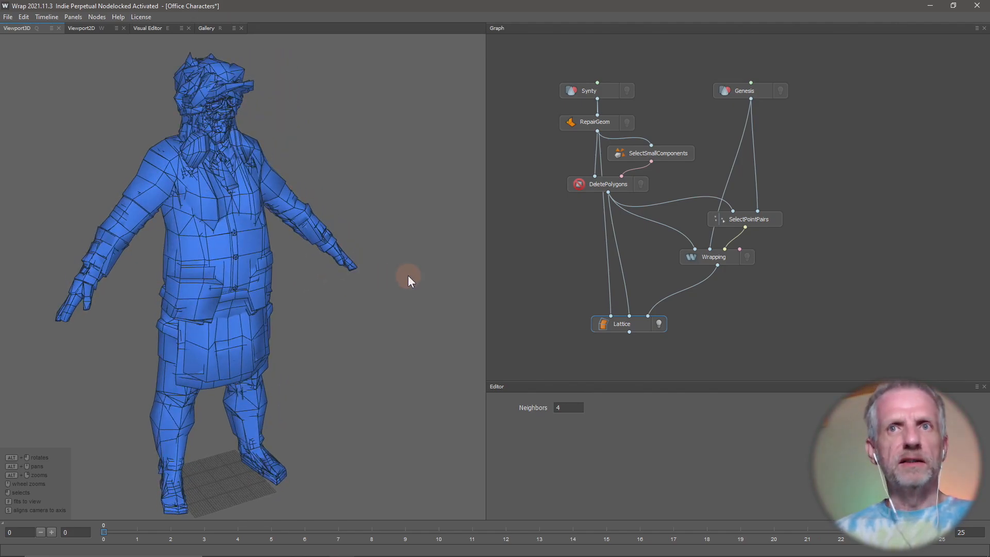
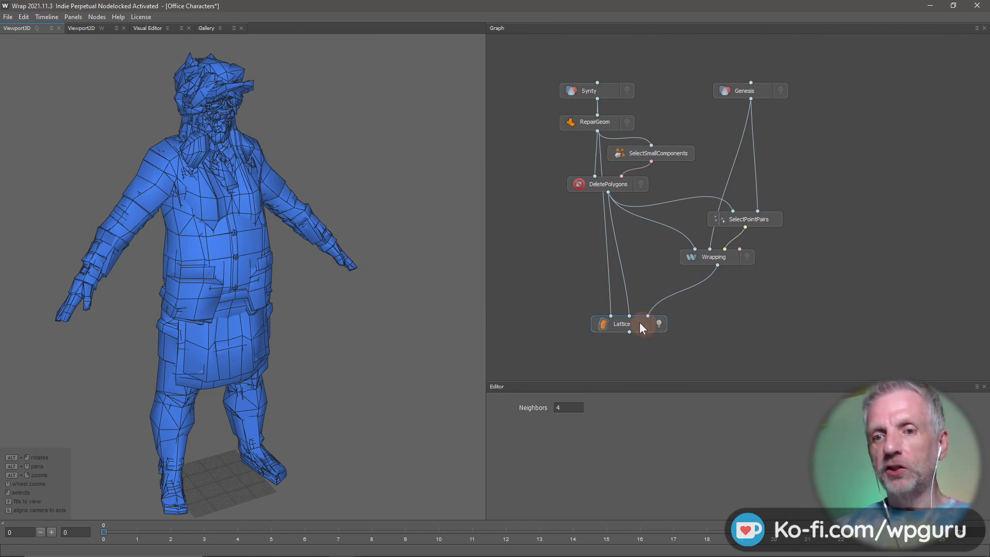
Step: Move the Lattice node up slightly and add a SaveGeom node beneath it, fed by the Lattice output
drag(639, 323, 633, 307)
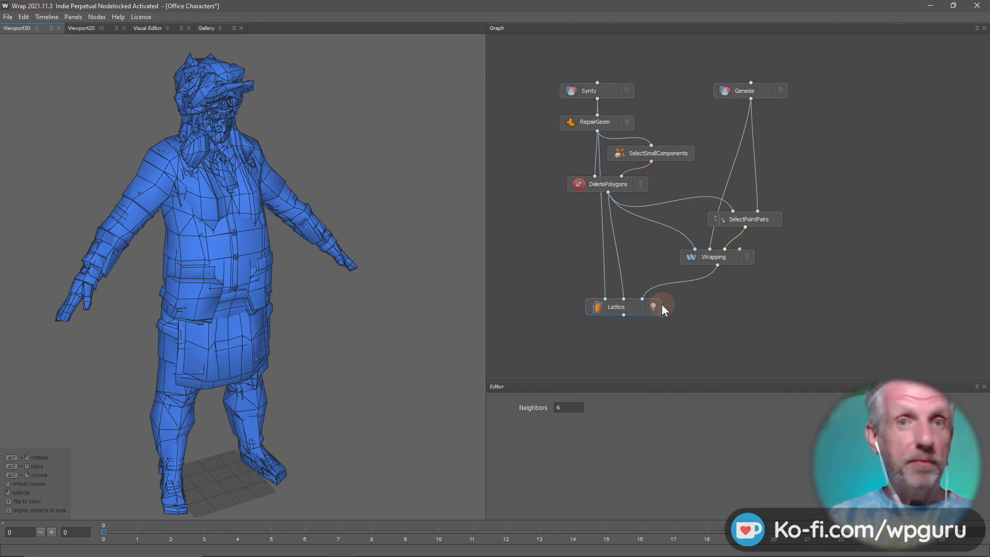
right_click(713, 310)
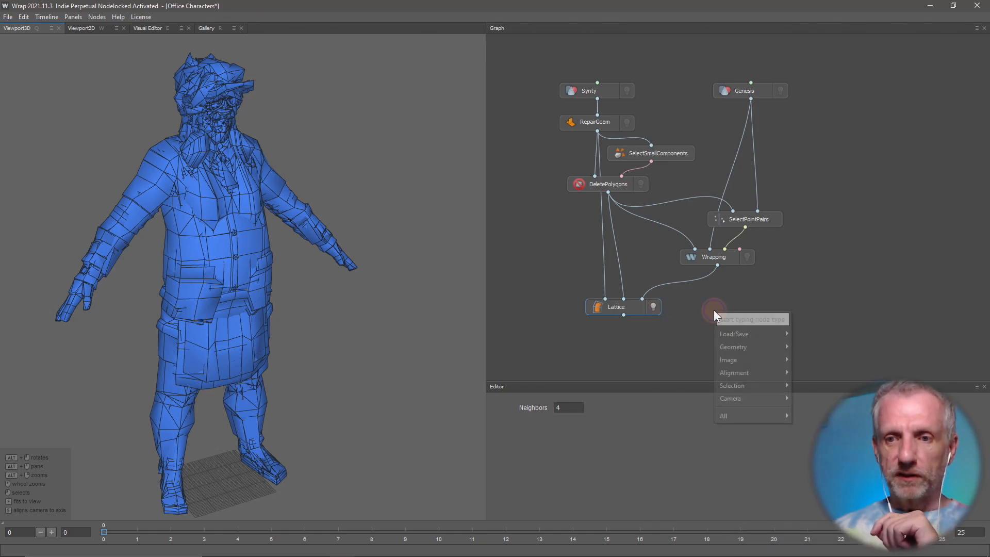
mouse_move(769, 341)
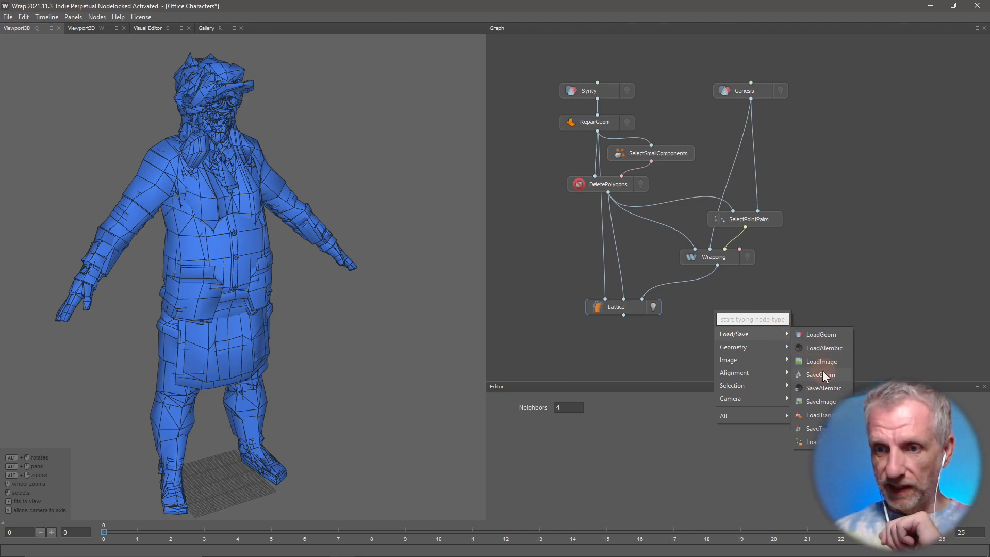
click(821, 373)
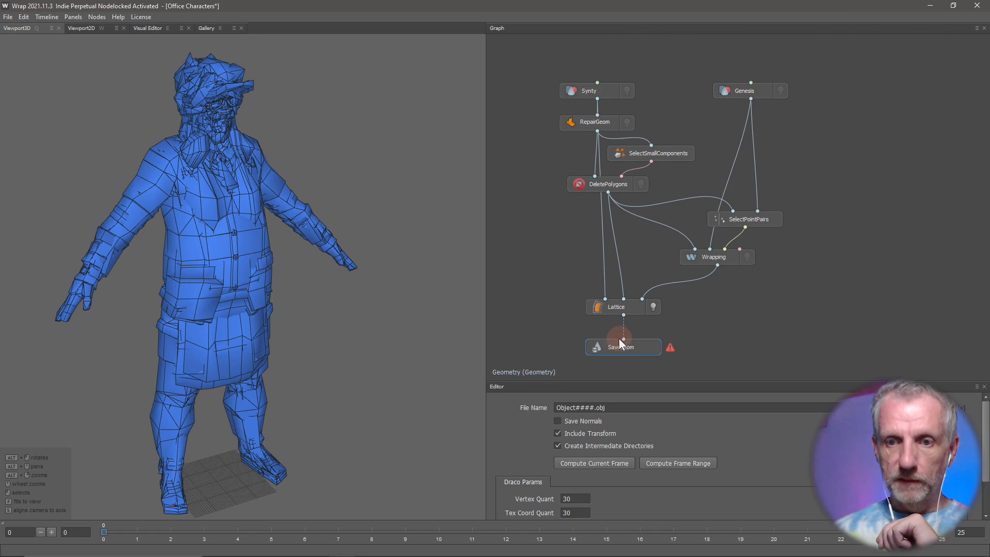
click(620, 341)
middle_drag(722, 358, 744, 283)
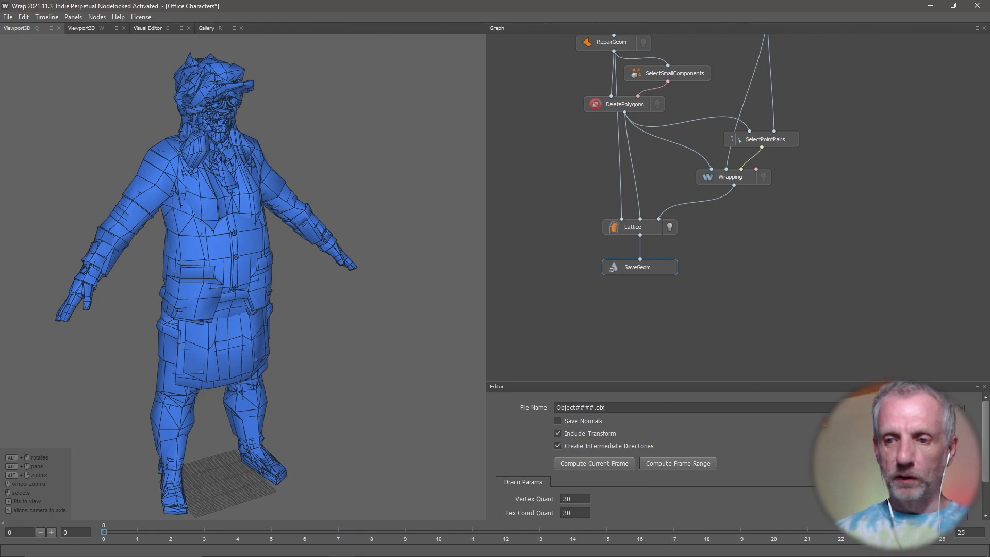
Step: Set the SaveGeom output file to Office Characters in the desktop's Synty Test/Wrap Exports folder and compute the current frame
click(948, 408)
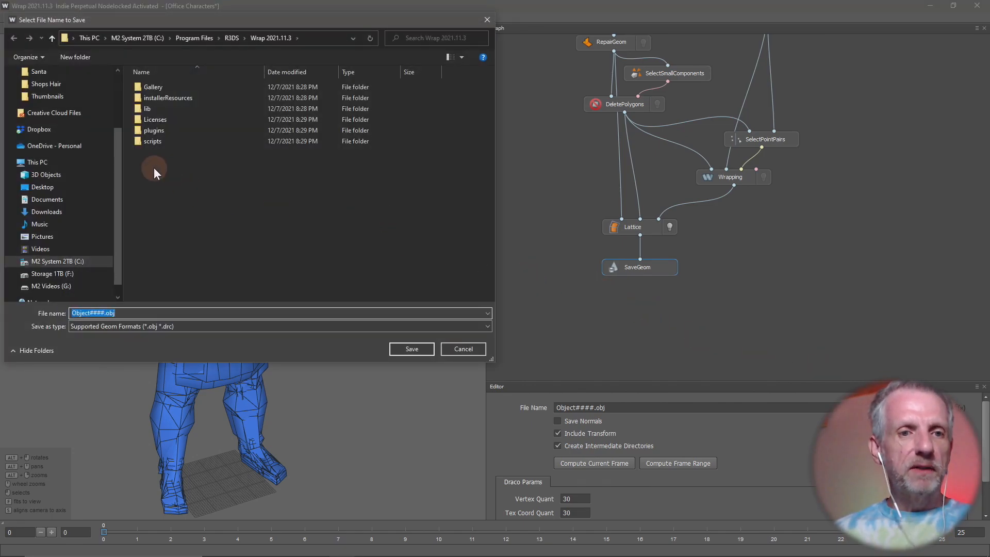
click(76, 188)
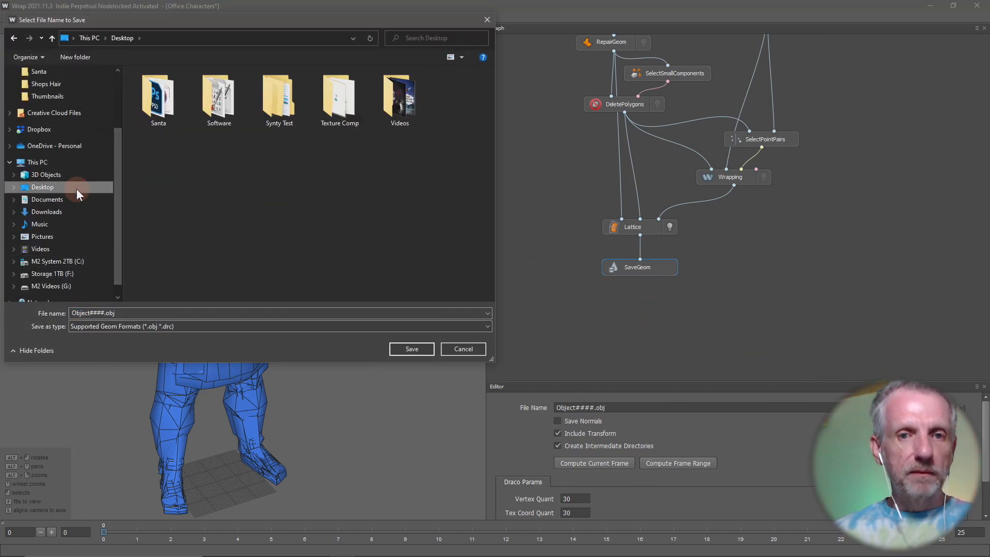
double_click(292, 106)
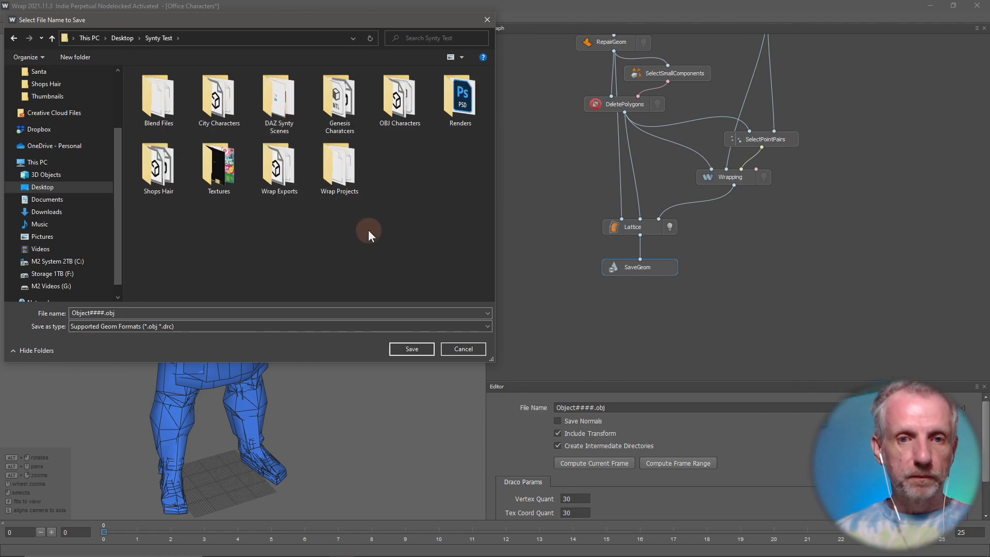
double_click(279, 166)
double_click(304, 313)
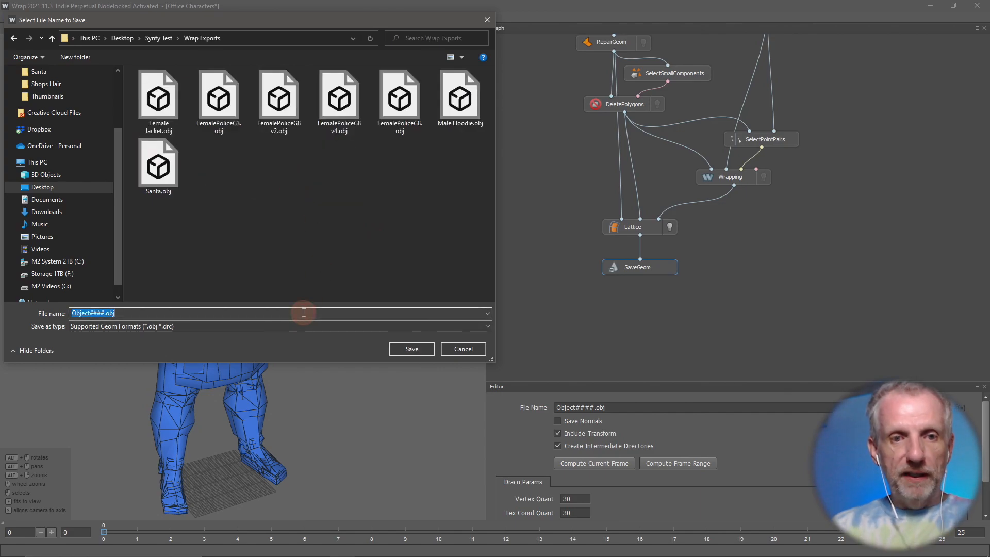
text(Office Characters)
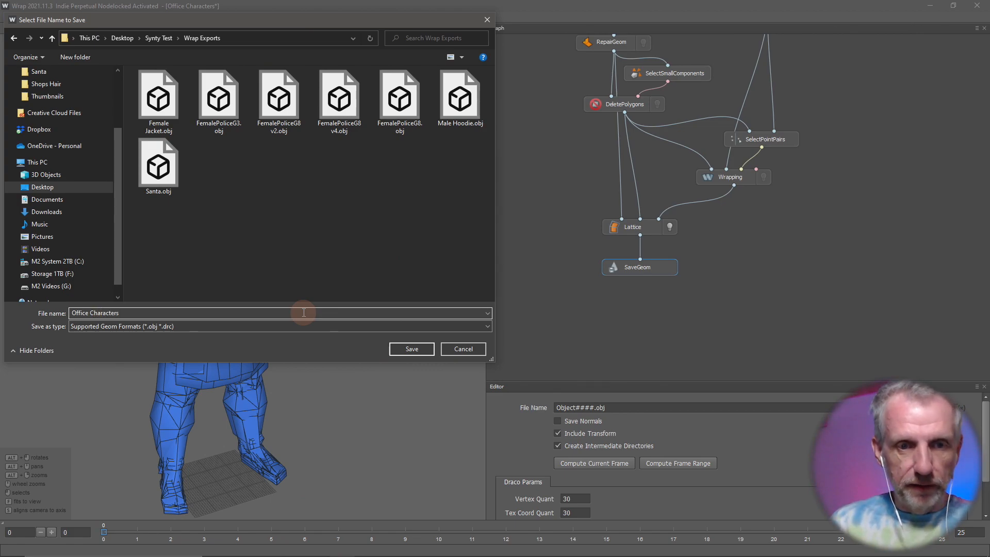
key(Return)
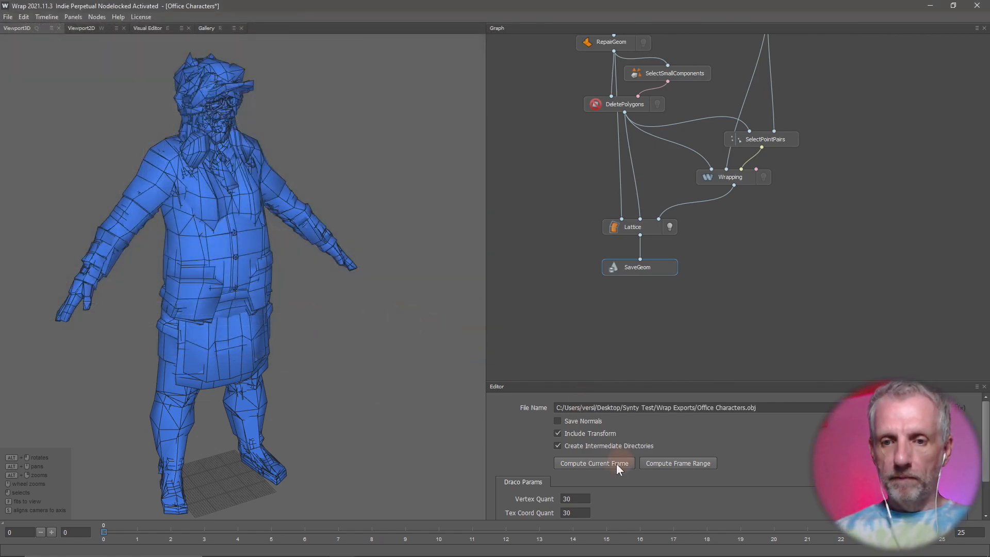
click(618, 466)
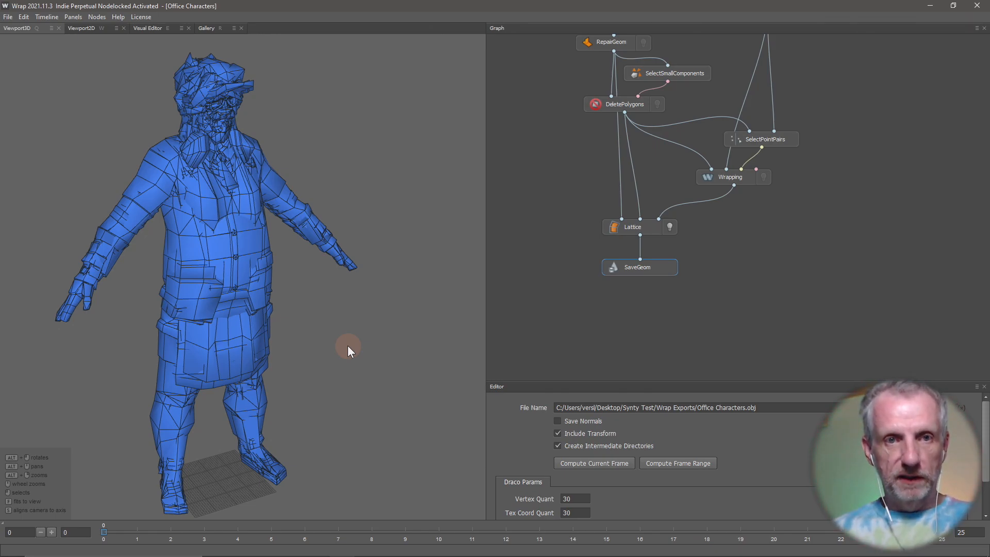
Step: Launch DAZ Studio 4.16 and import Office Characters.obj from the Synty Test/Wrap Exports folder, accepting the import options
key(super)
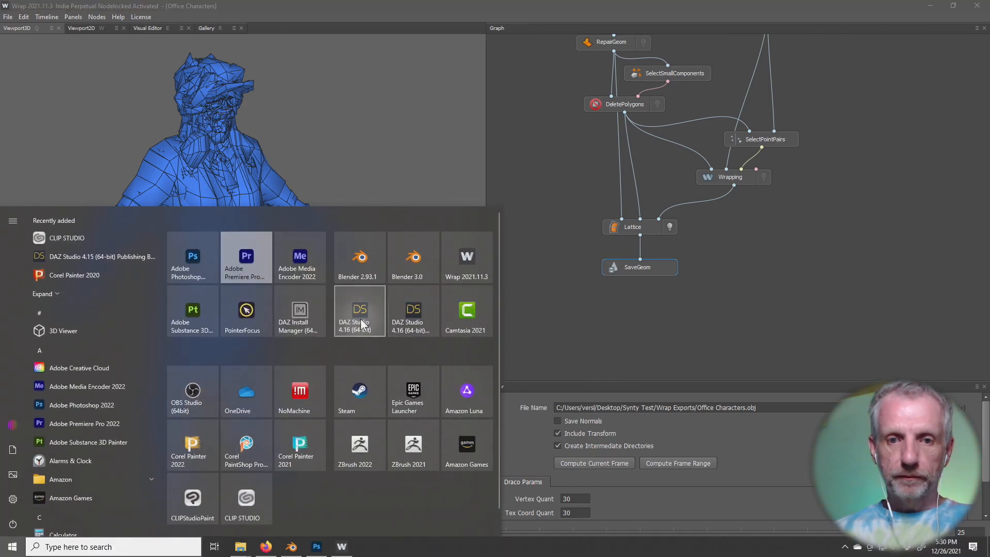
click(360, 318)
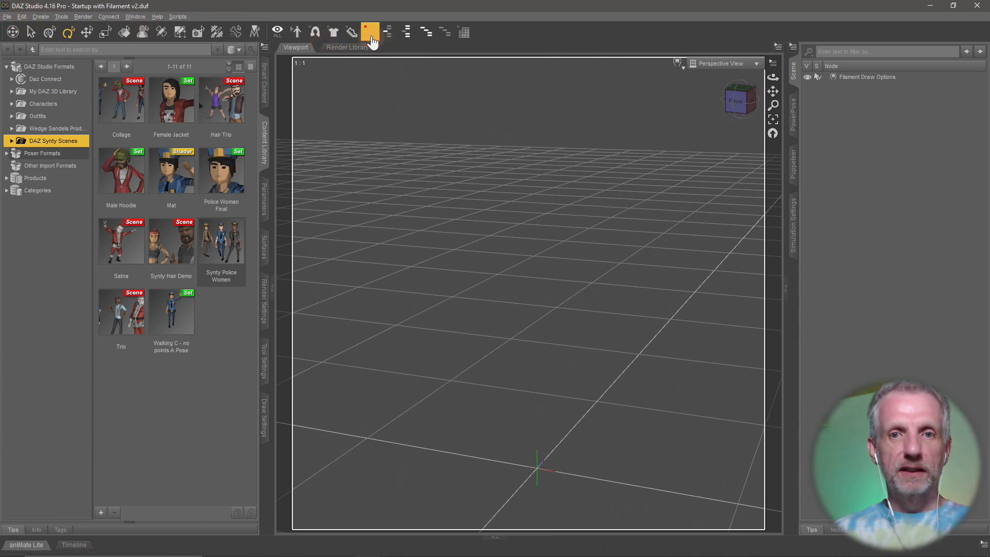
click(7, 16)
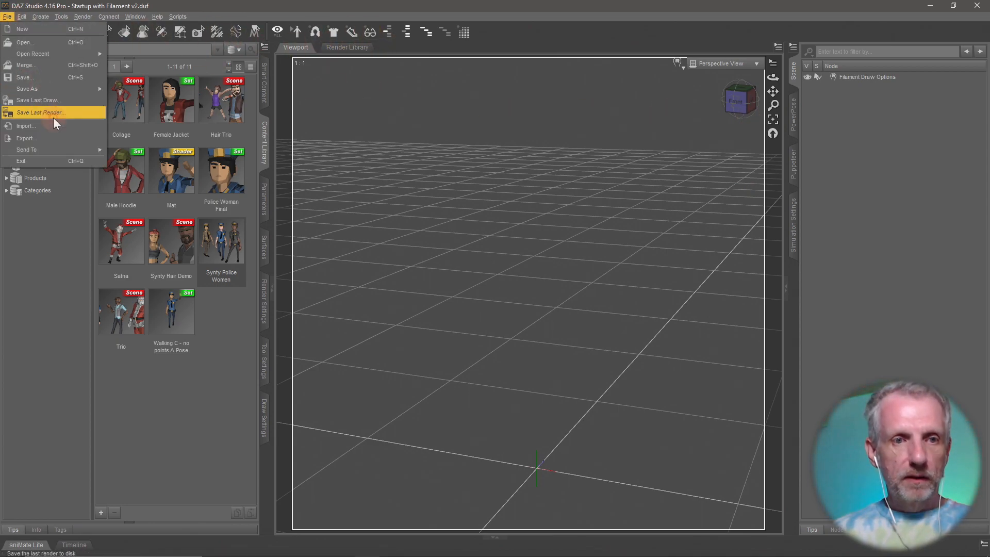
click(66, 125)
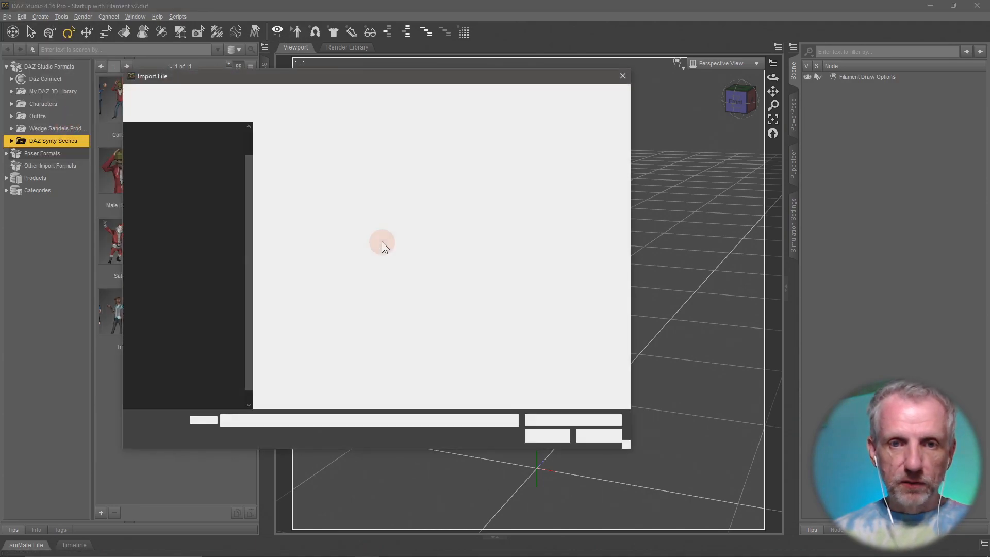
click(317, 94)
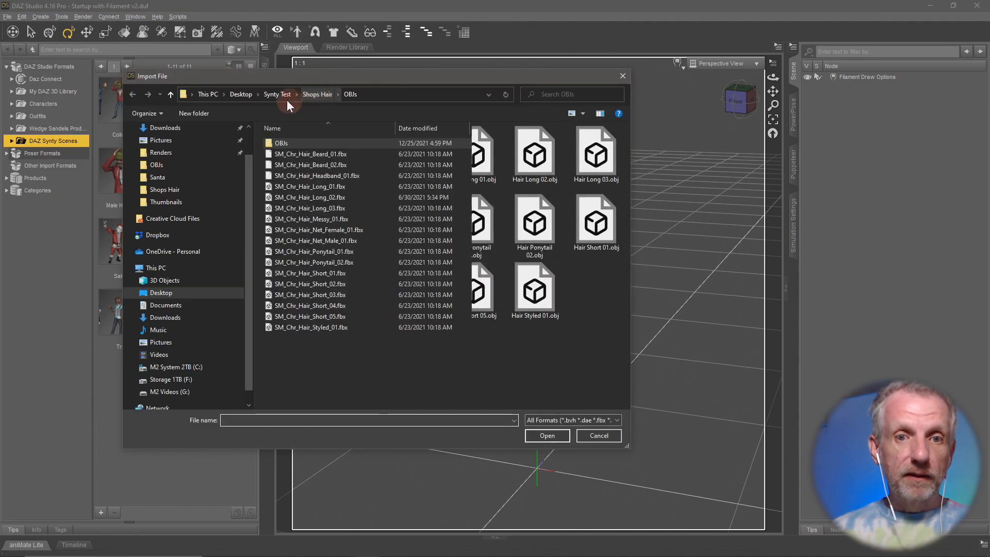
click(277, 94)
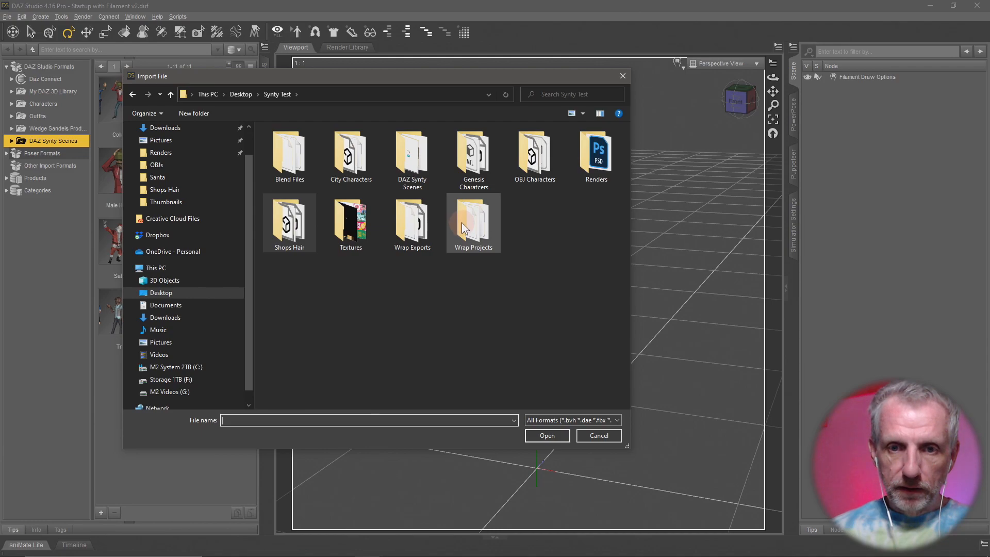
double_click(412, 221)
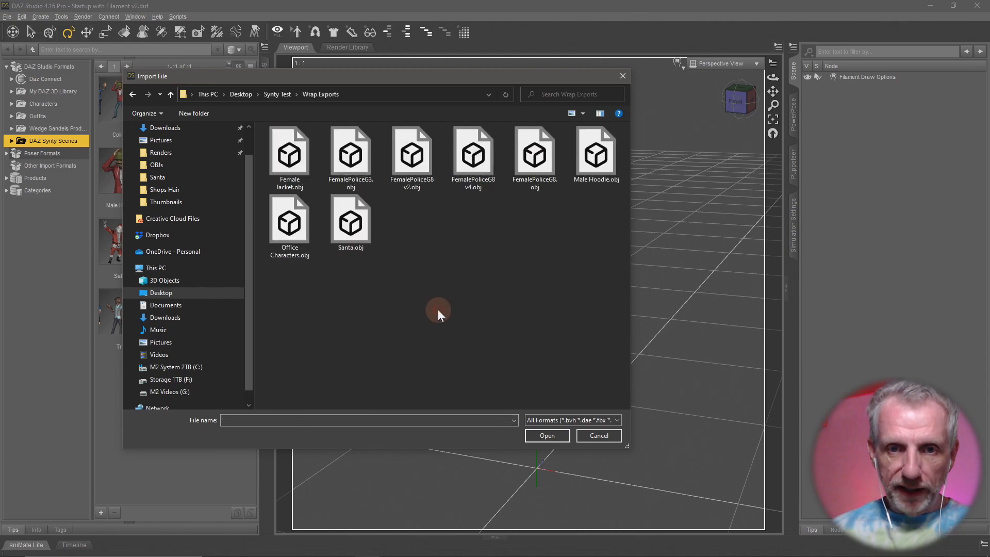
click(307, 242)
click(542, 434)
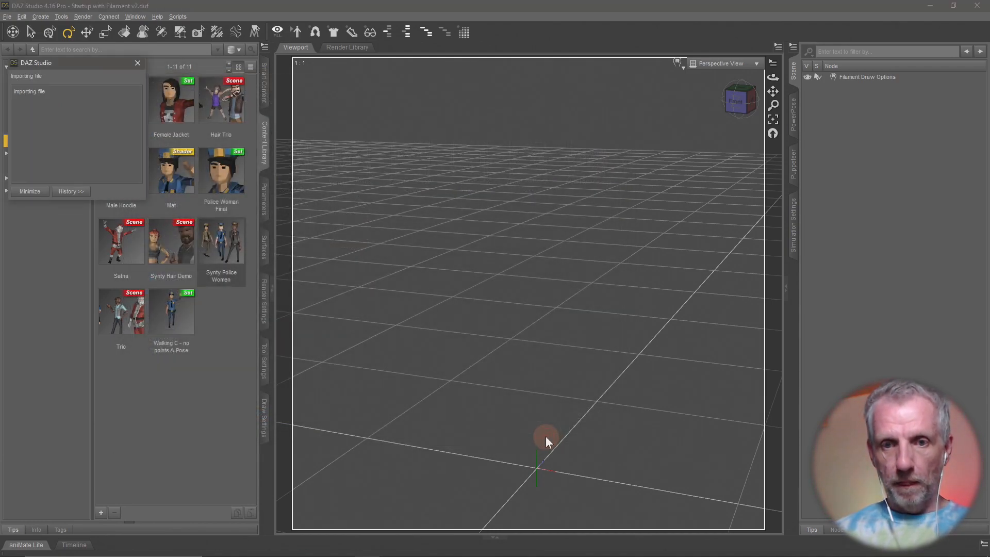
click(463, 317)
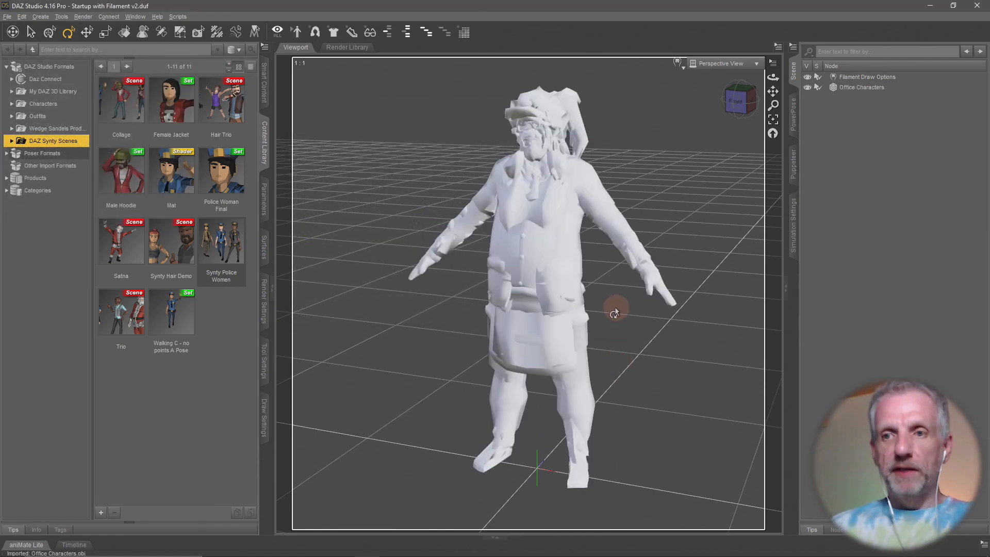
mouse_move(616, 308)
alt+mouse_down()
mouse_move(636, 298)
mouse_move(616, 310)
mouse_move(626, 304)
mouse_move(614, 294)
mouse_move(619, 309)
alt+mouse_up()
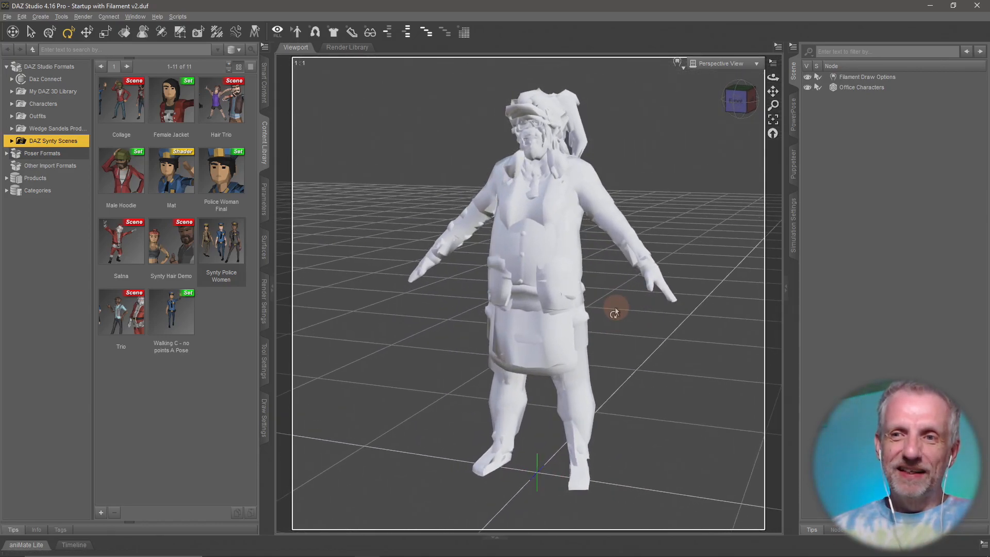
Step: Select the imported character with the Surface Selection tool and widen its surface list enough to read the full material names
click(125, 32)
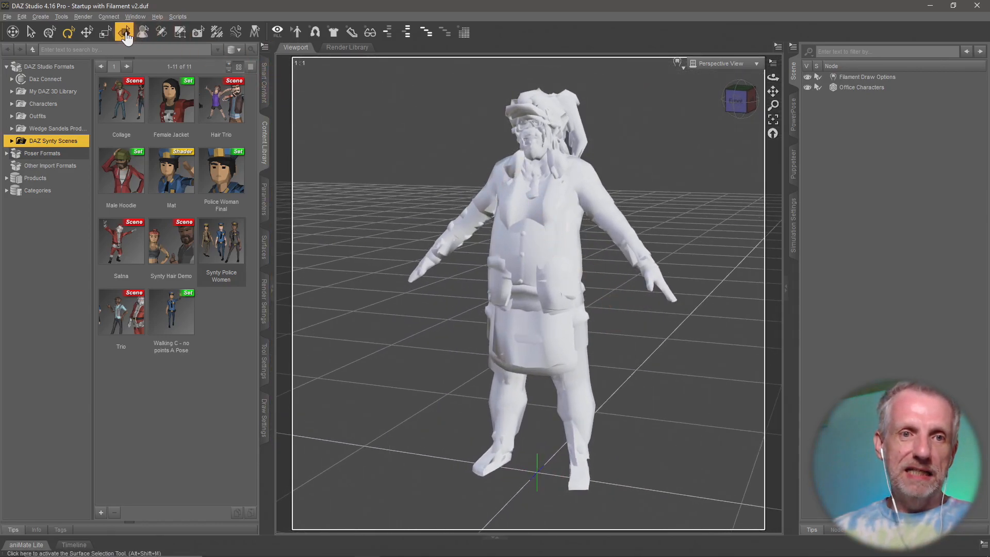
click(503, 223)
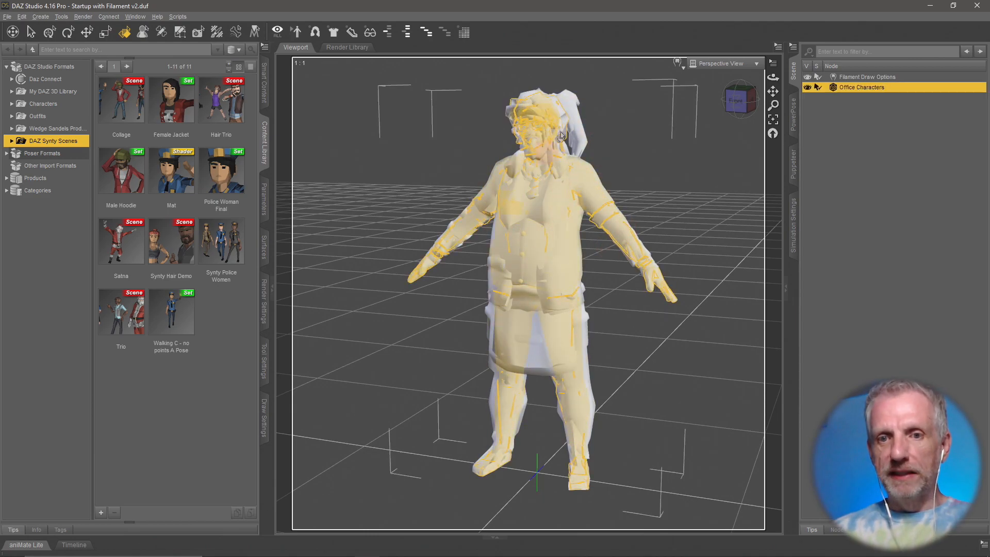
click(266, 255)
click(52, 143)
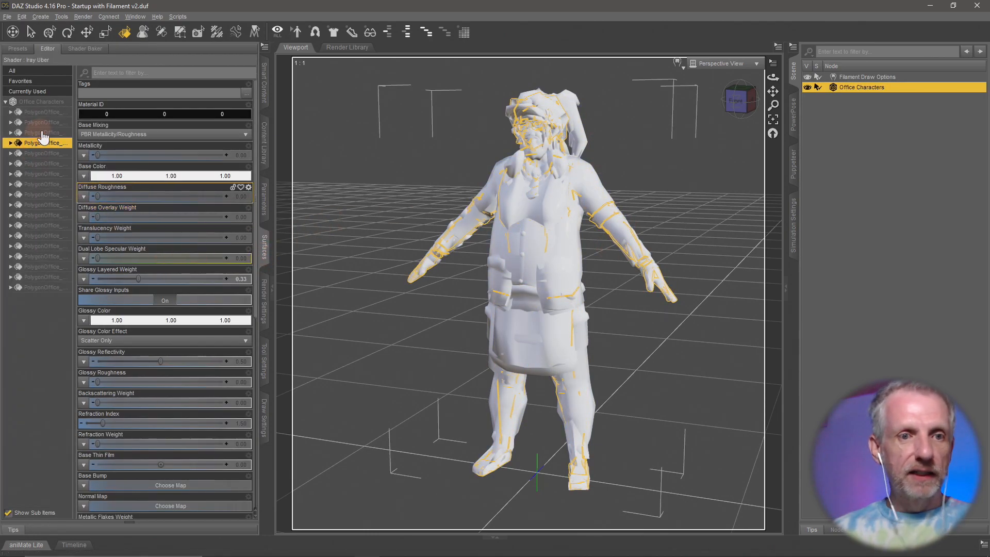
click(44, 112)
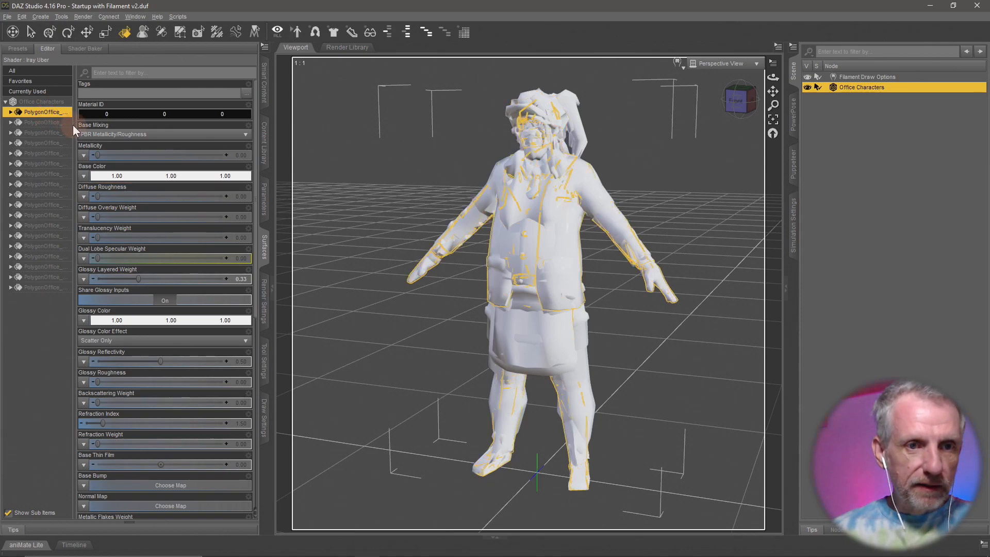
drag(75, 125, 173, 127)
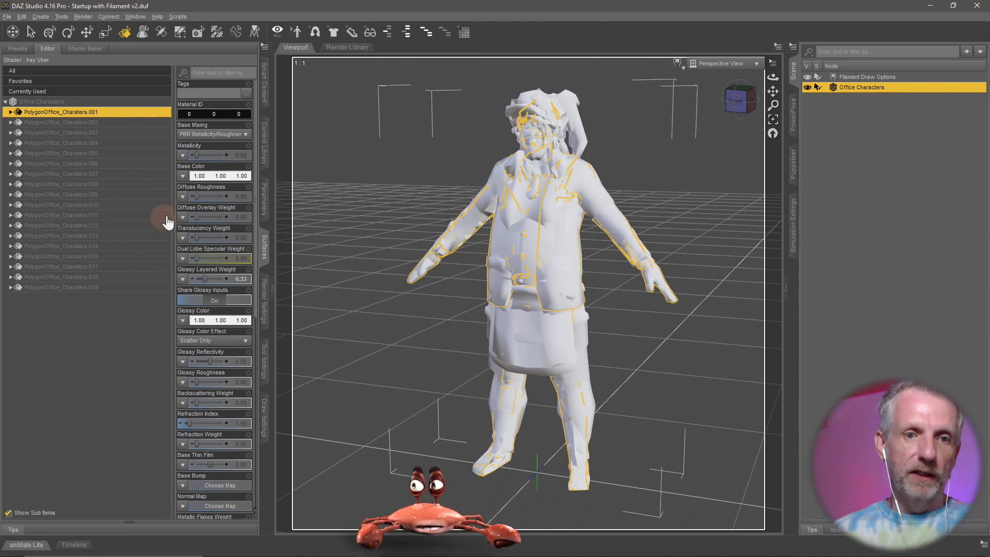
drag(172, 213, 103, 216)
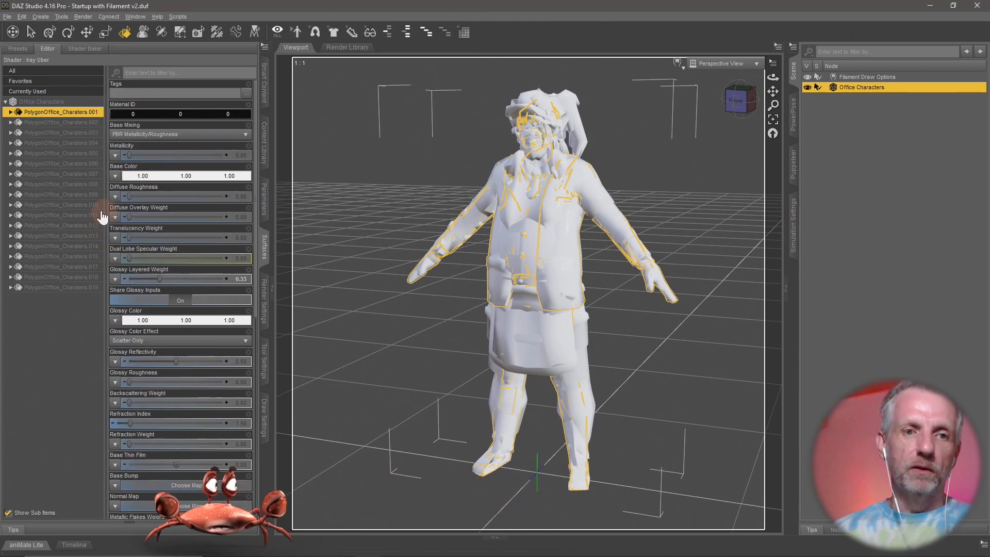
Step: Select all surfaces from PolygonOffice_Charaters.001 to .019 and turn off their Smooth property
shift+click(63, 290)
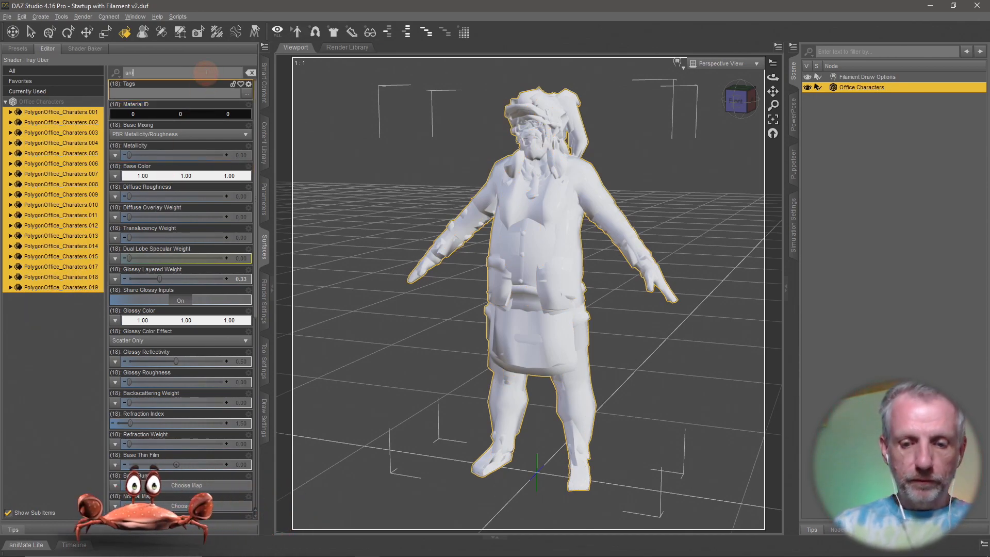
click(206, 72)
text(smoo)
click(183, 93)
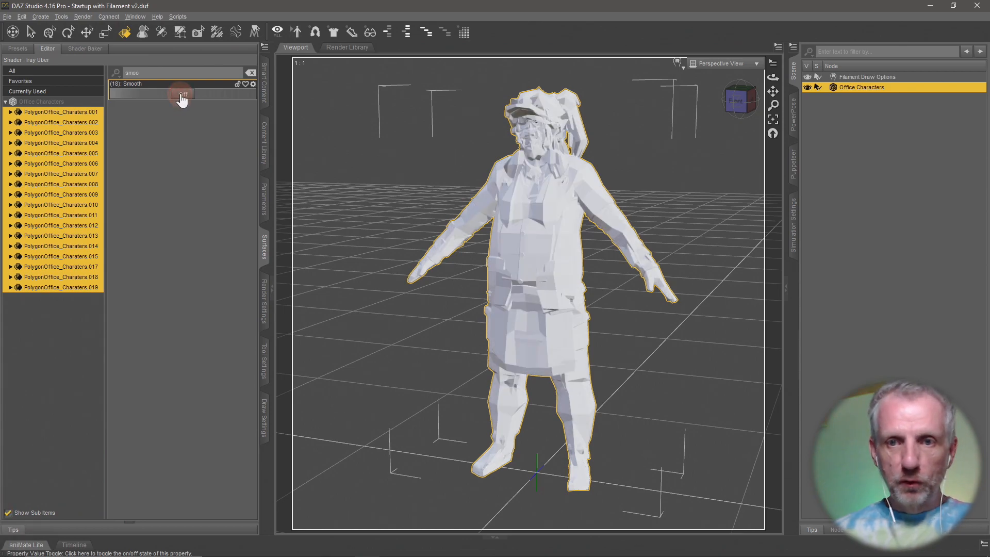
click(558, 288)
mouse_move(573, 309)
middle_down()
mouse_move(598, 308)
mouse_move(584, 304)
middle_up()
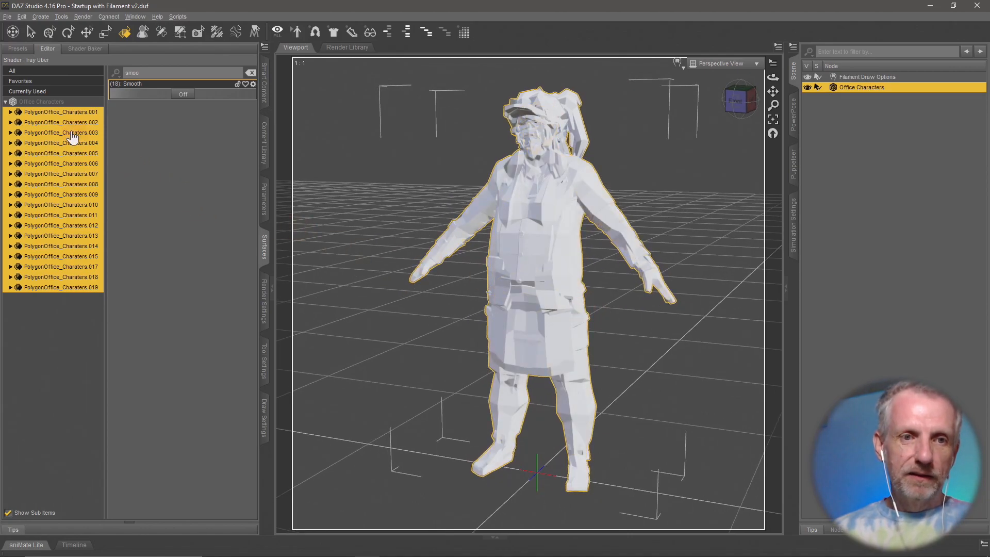
Step: Clear the property filter and show the Base Diffuse settings of only the PolygonOffice_Charaters.001 surface
double_click(73, 113)
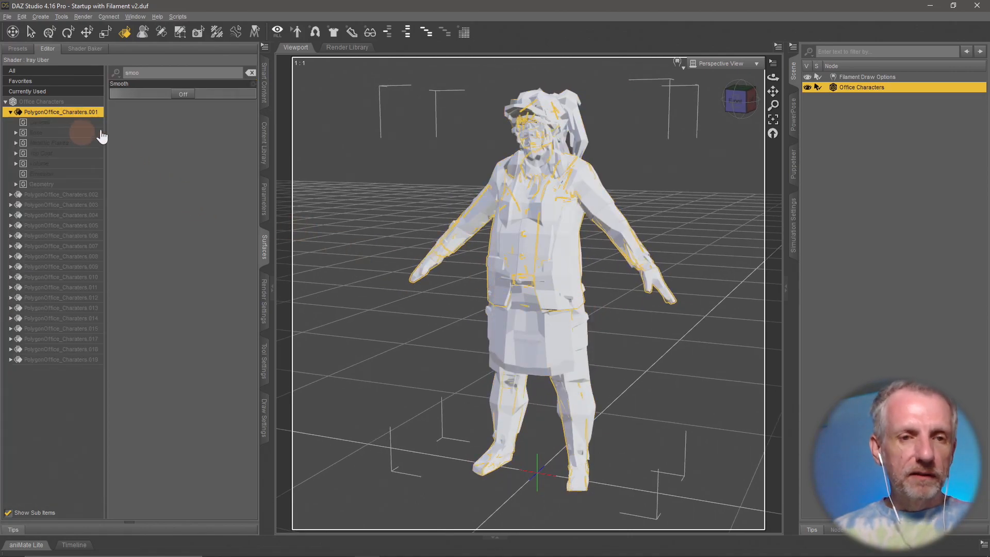
click(251, 73)
double_click(63, 135)
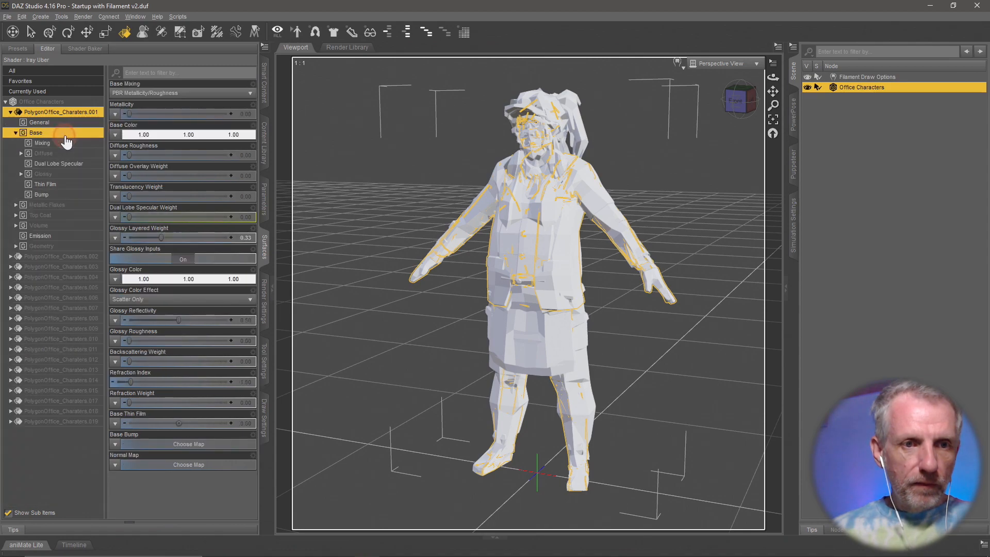
click(68, 154)
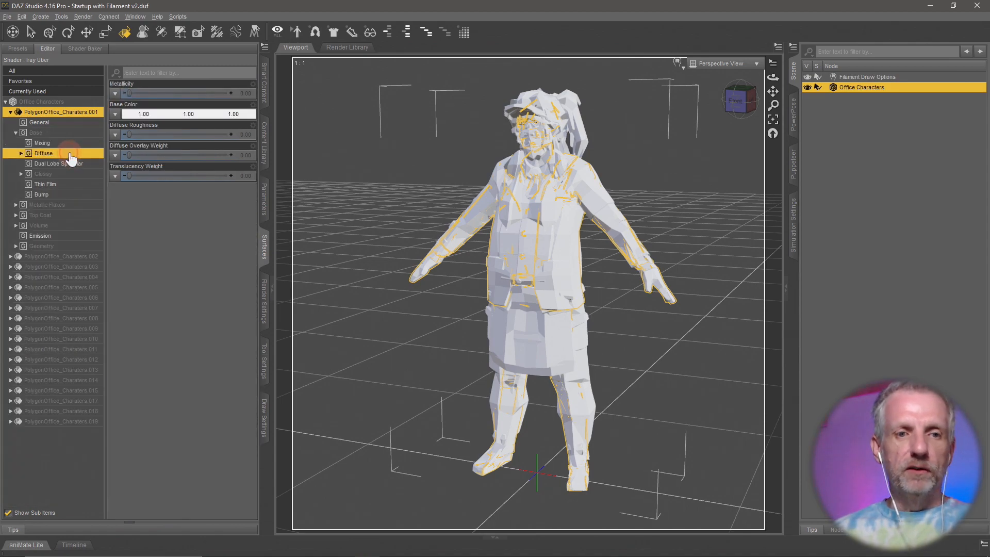
Step: Switch to File Explorer and bring both the Chr and Downloads folder windows to the front
key(alt+Tab)
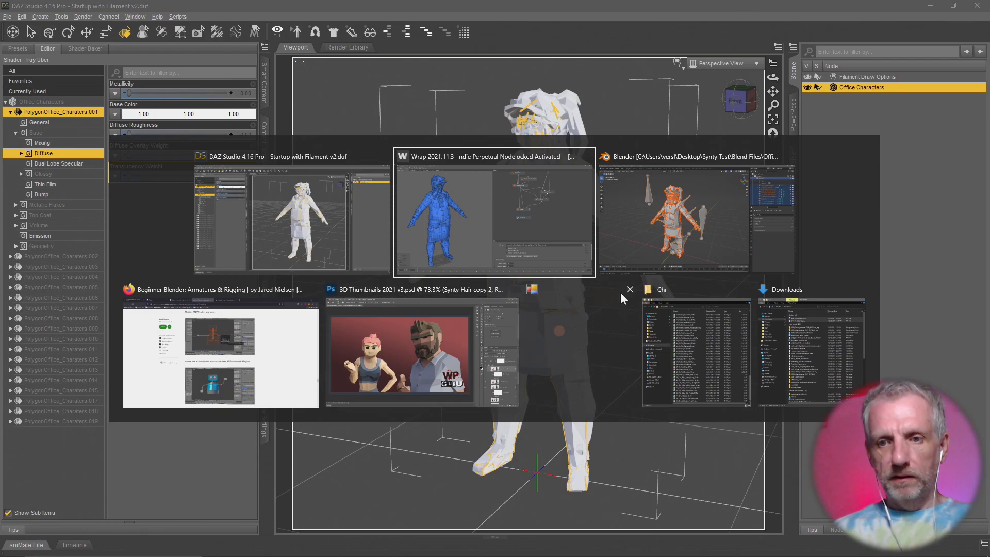
click(668, 328)
key(alt+Tab)
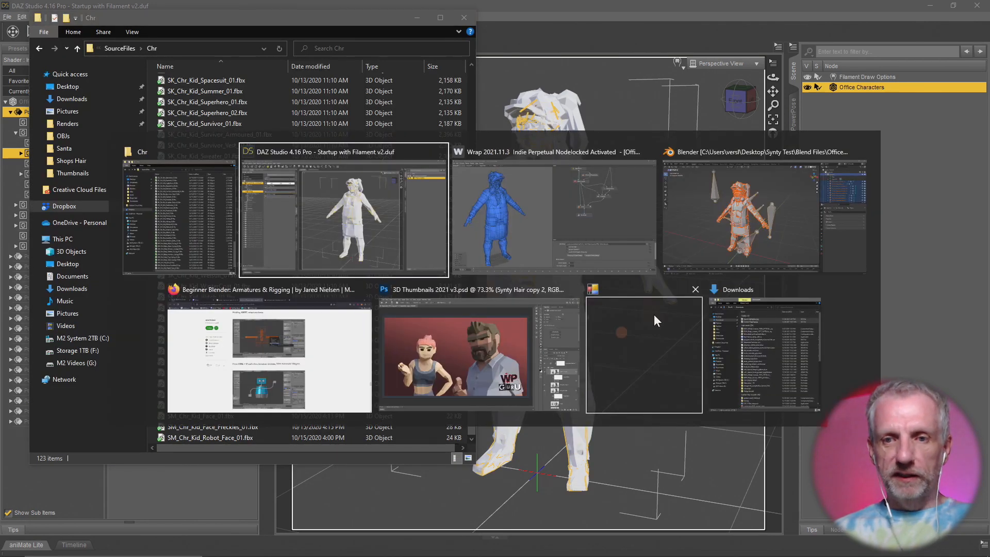
click(754, 331)
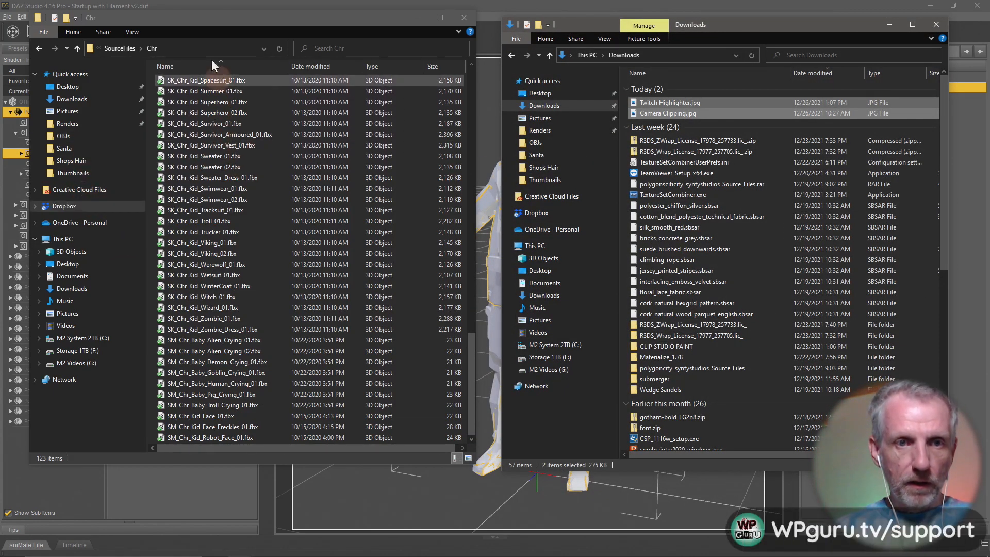
Step: Navigate the Chr window up to Synty Assets and open its Polygon Office/SourceFiles/Textures folder
click(118, 49)
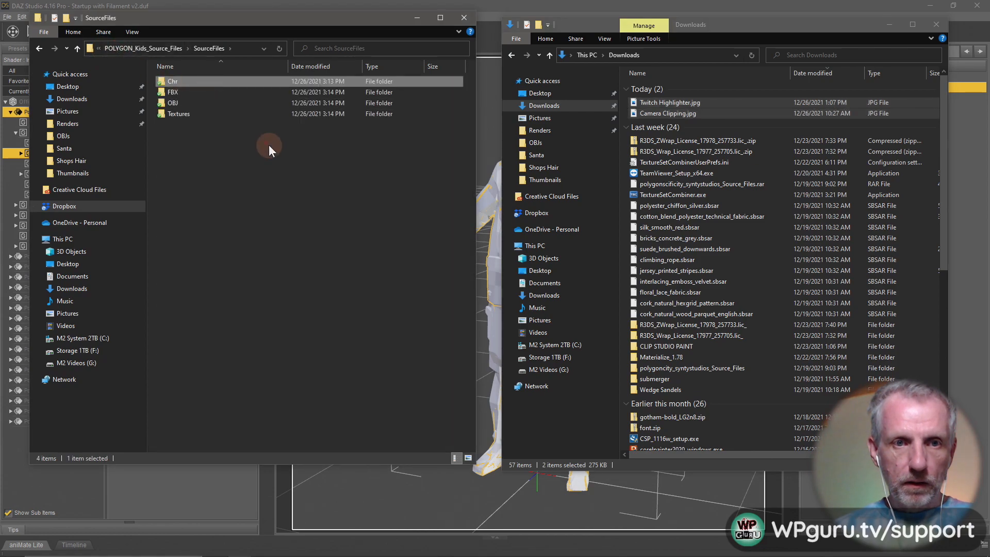
click(155, 48)
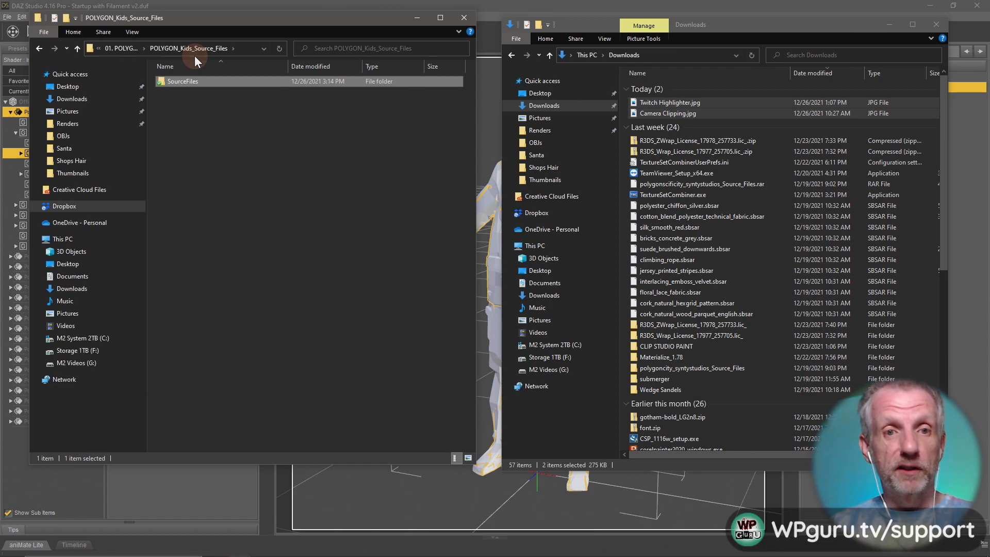
click(122, 48)
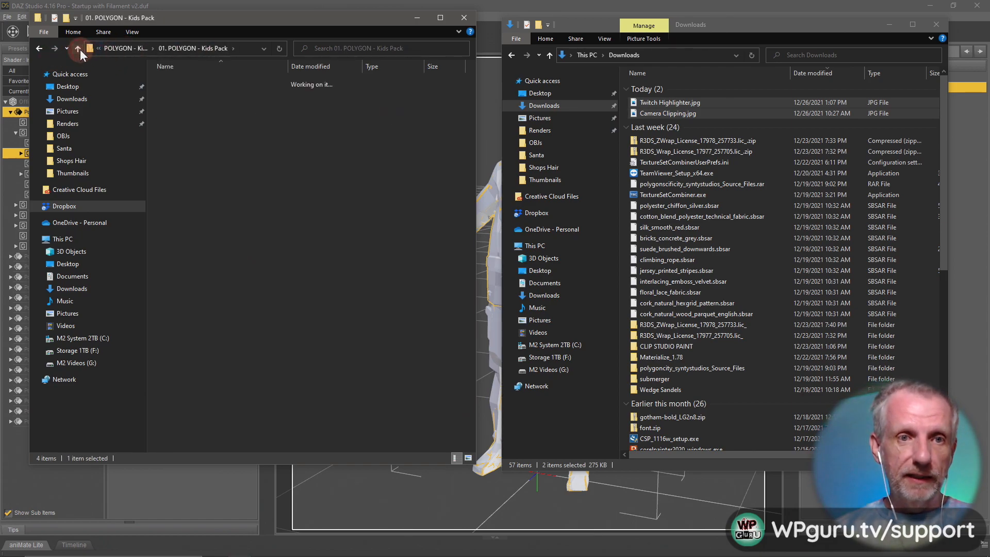
click(78, 49)
click(78, 48)
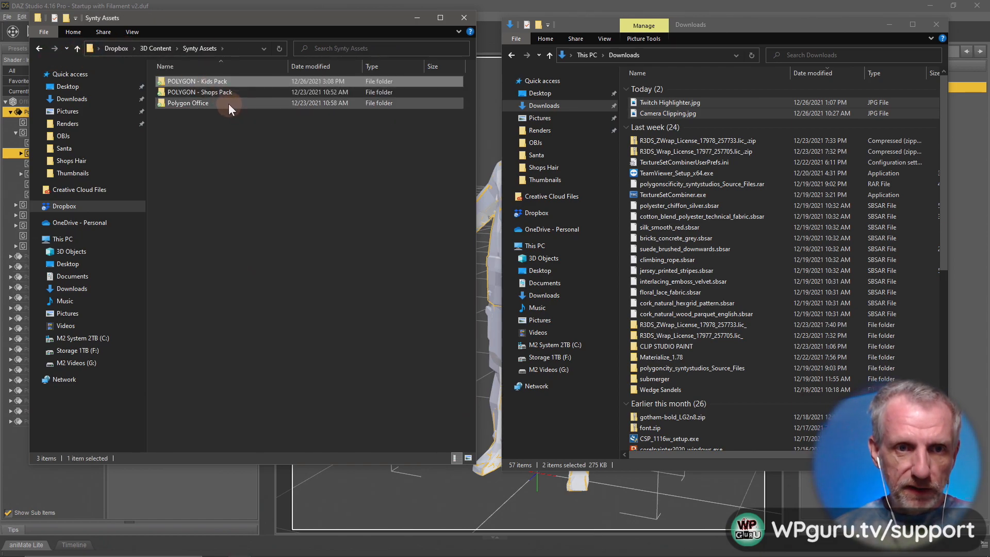
double_click(212, 103)
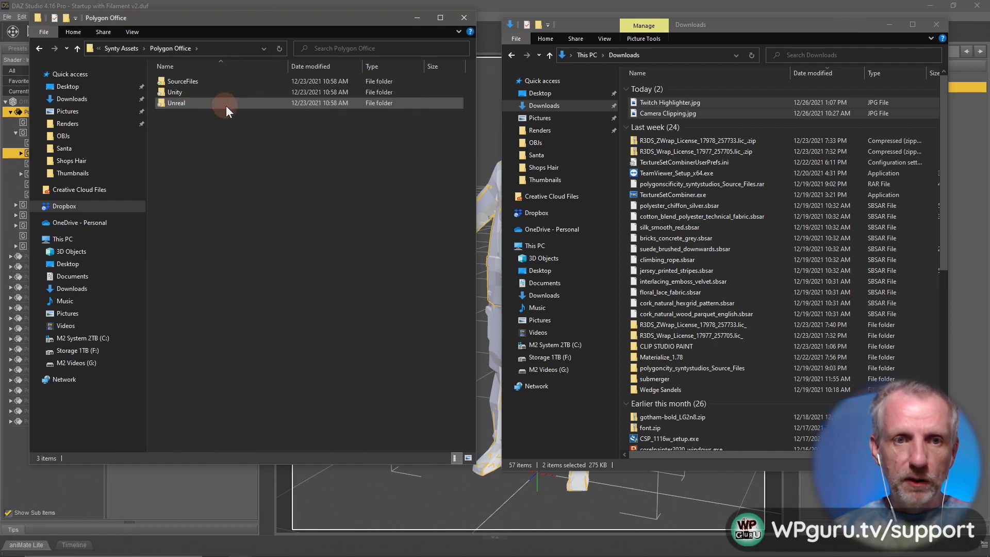
click(209, 84)
double_click(209, 84)
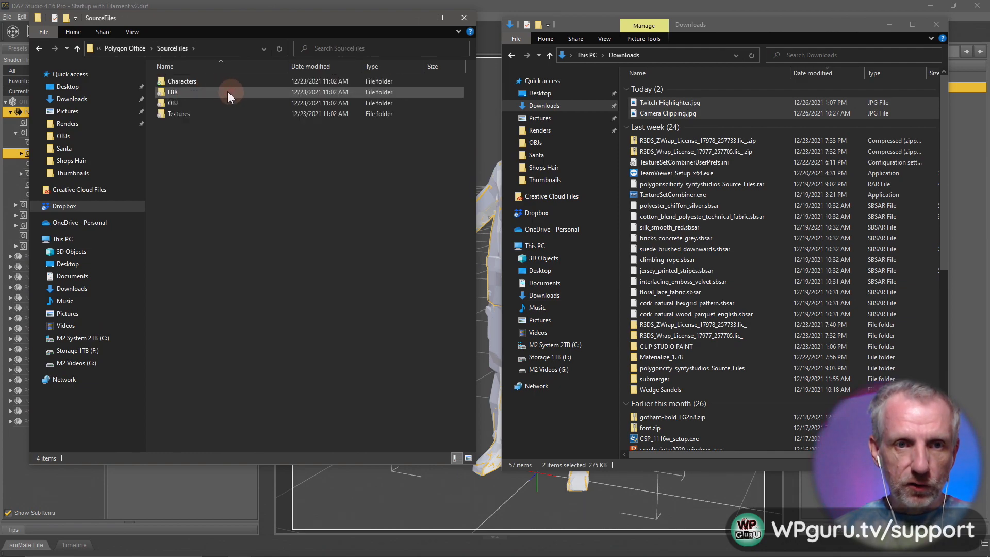
double_click(209, 113)
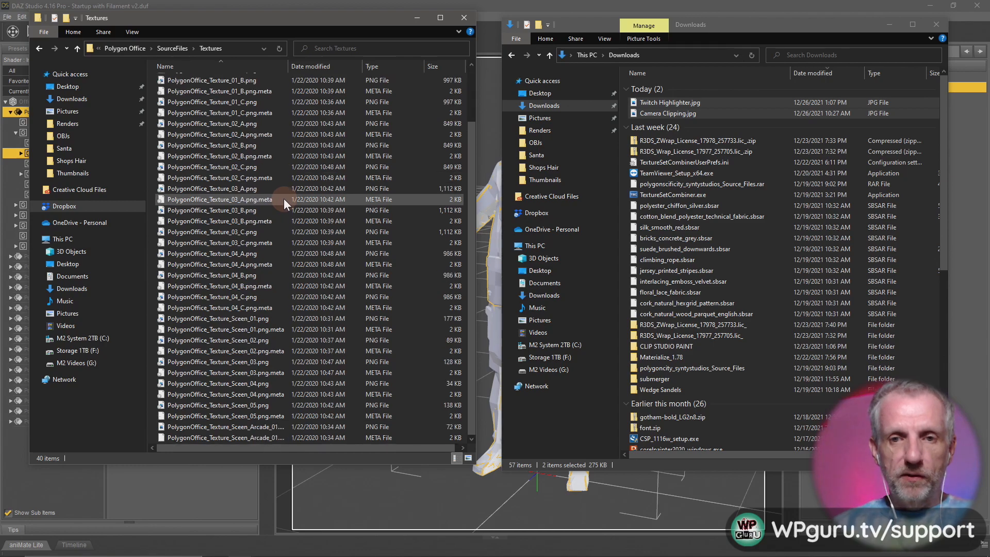
Step: Copy all files of the Polygon Office Textures folder and open Desktop/Synty Test/Textures in the Downloads window
key(ctrl+a)
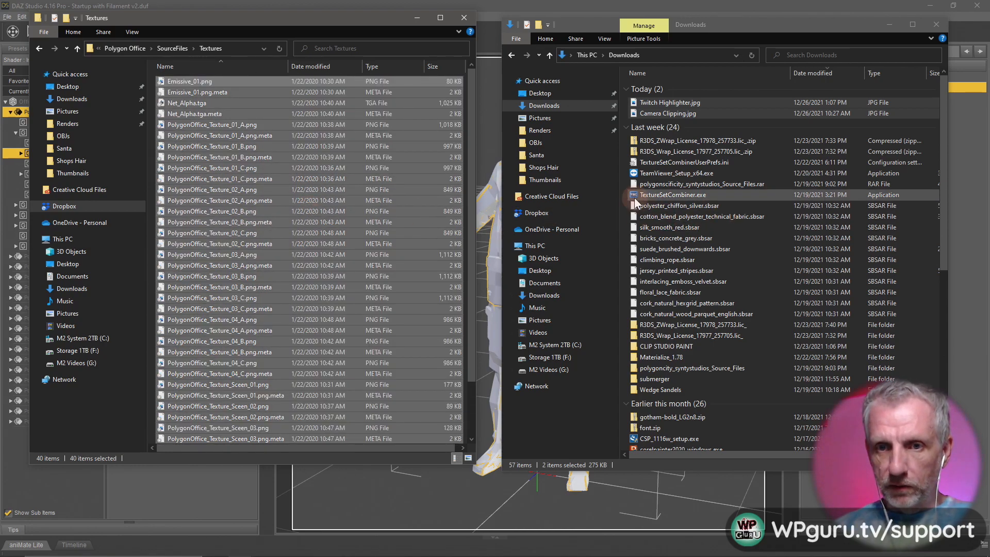
click(558, 94)
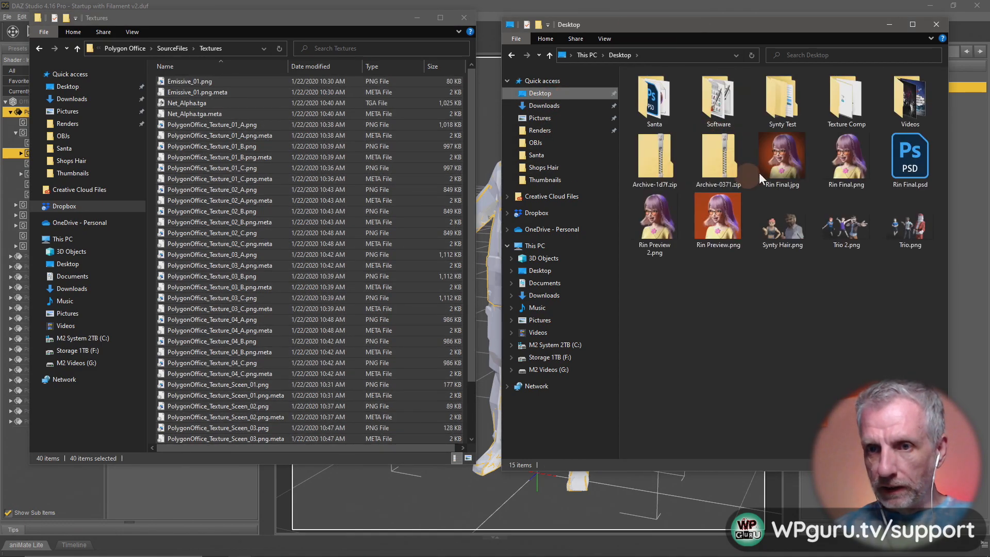
double_click(791, 109)
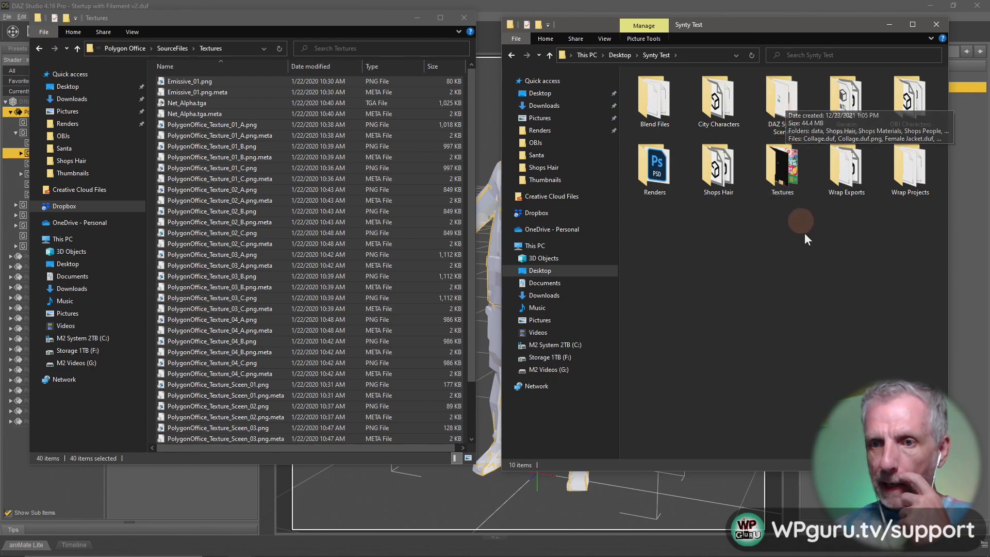
double_click(776, 174)
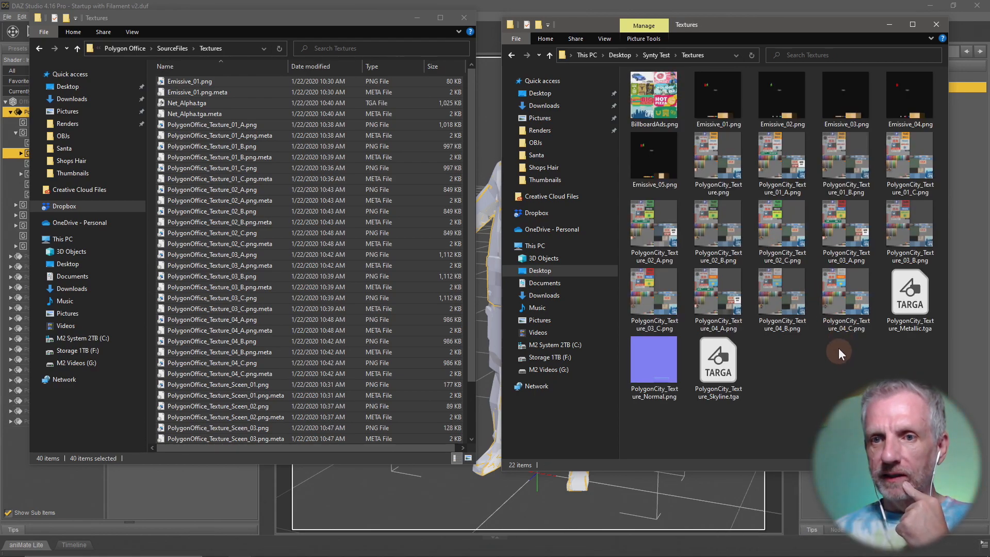
click(548, 54)
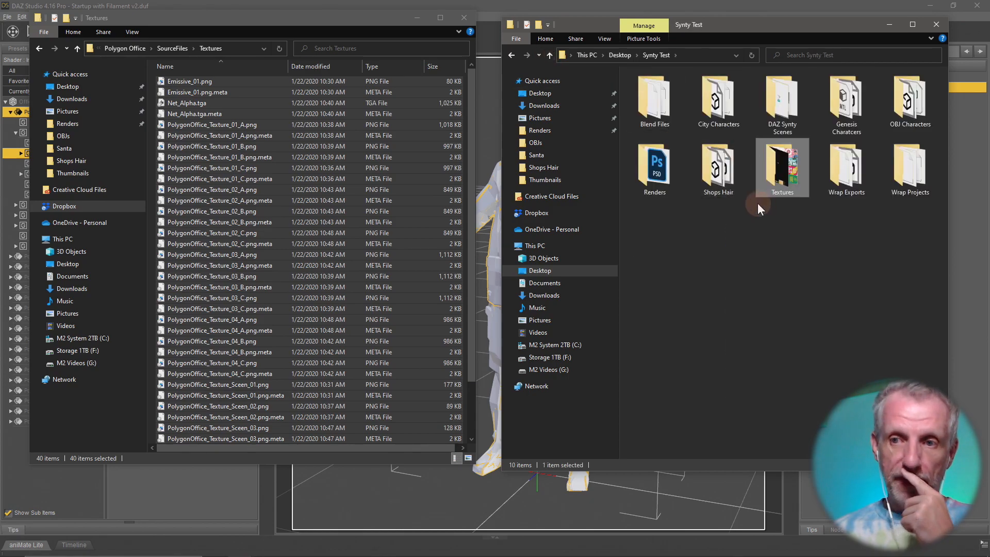
double_click(758, 154)
Step: Create a folder named Office Pack in Synty Test/Textures and paste the copied texture files into it
right_click(830, 399)
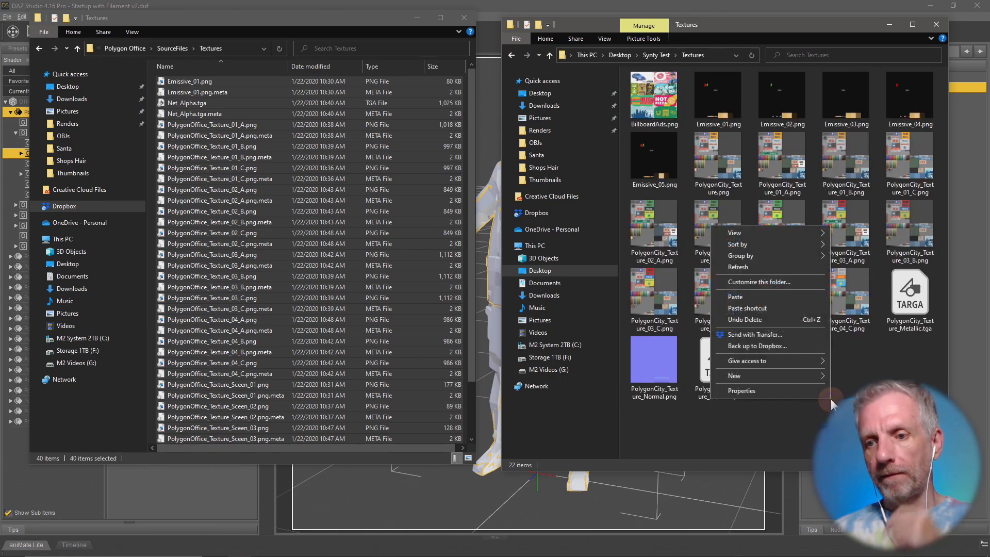
mouse_move(804, 378)
click(848, 372)
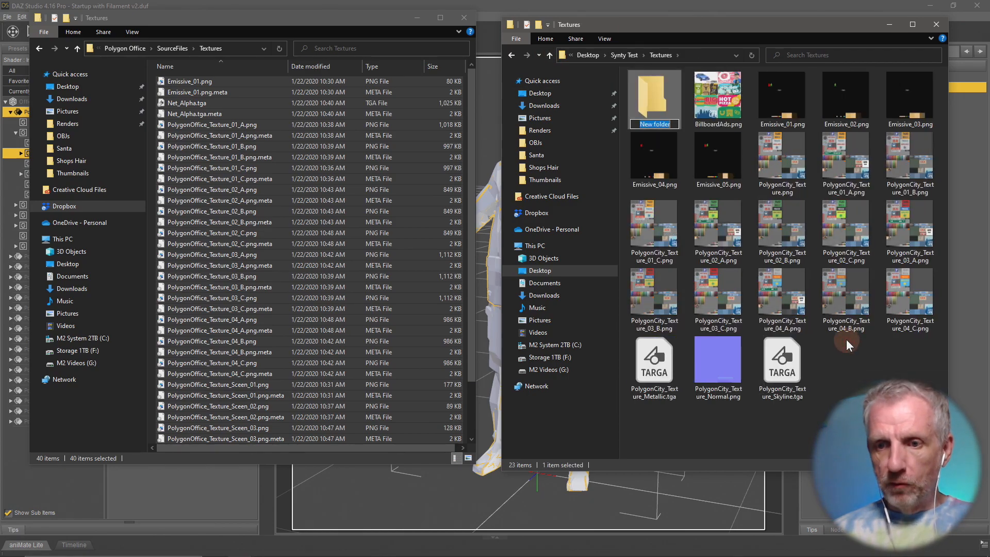
text(Office)
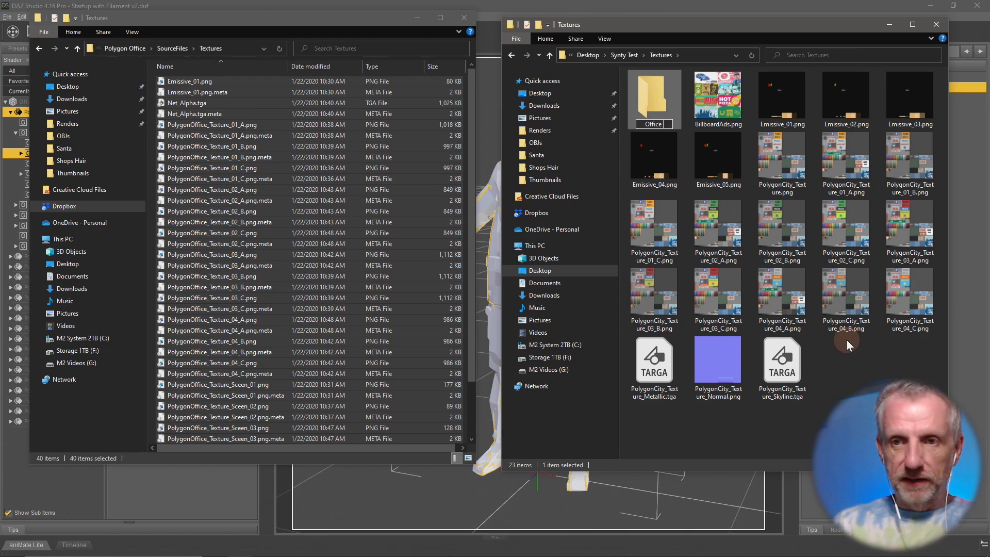
text( Pack)
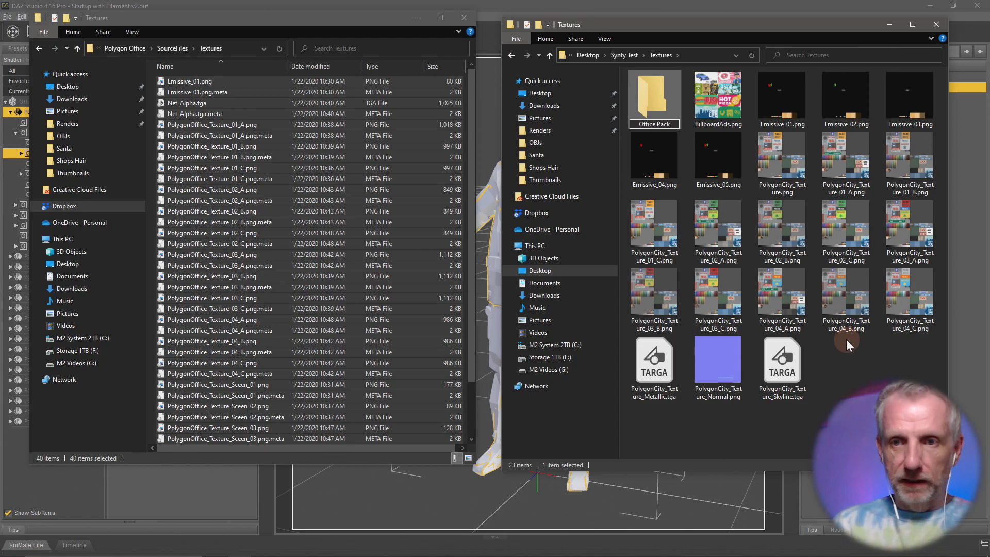
key(Return)
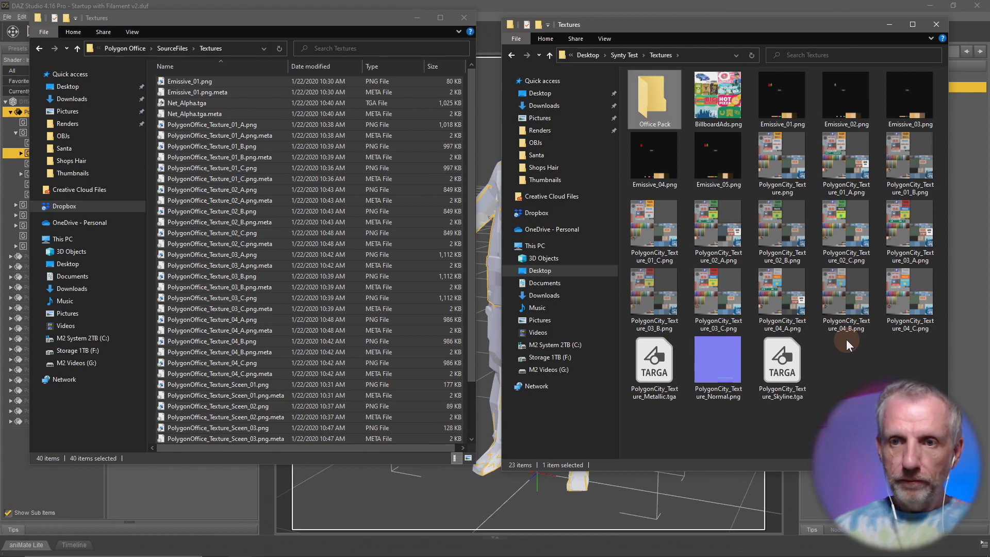
double_click(658, 110)
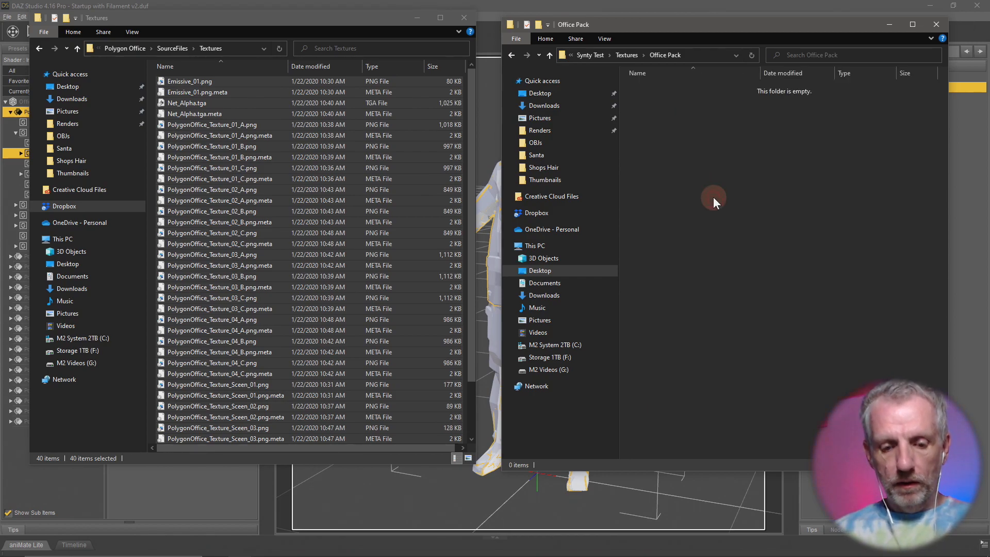
key(ctrl+v)
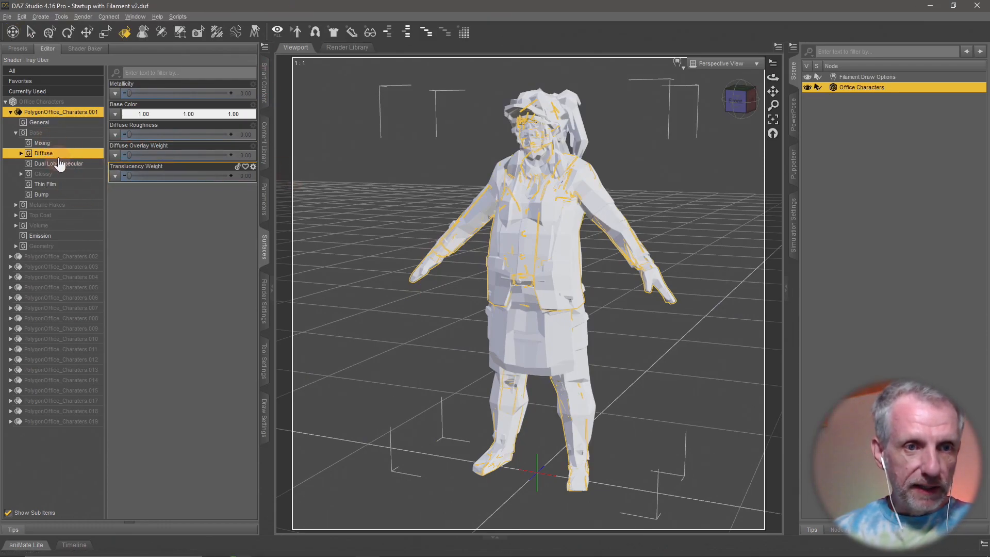
Step: In DAZ Studio, browse for a Base Color image for PolygonOffice_Charaters.001 and go to the DAZ Synty Scenes/Textures folder
click(116, 114)
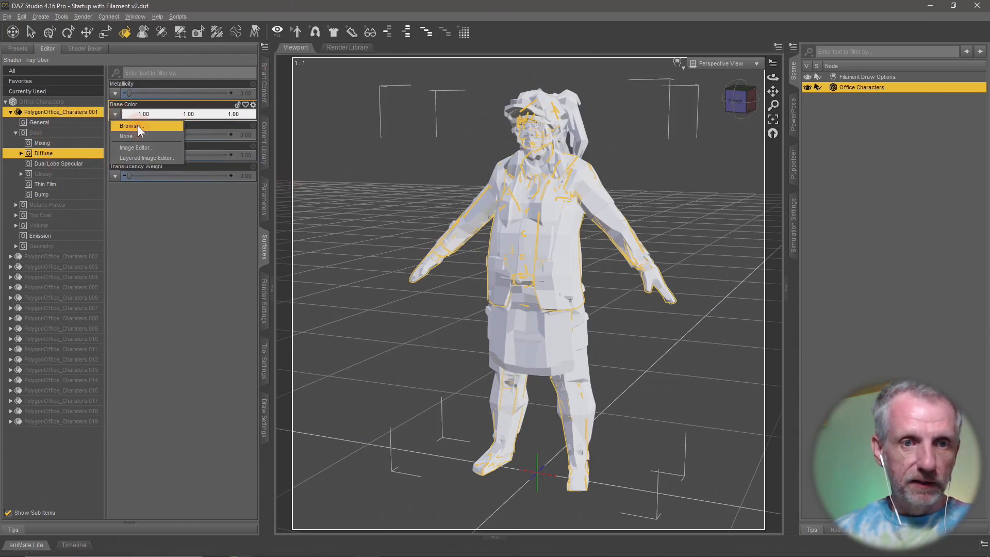
click(138, 125)
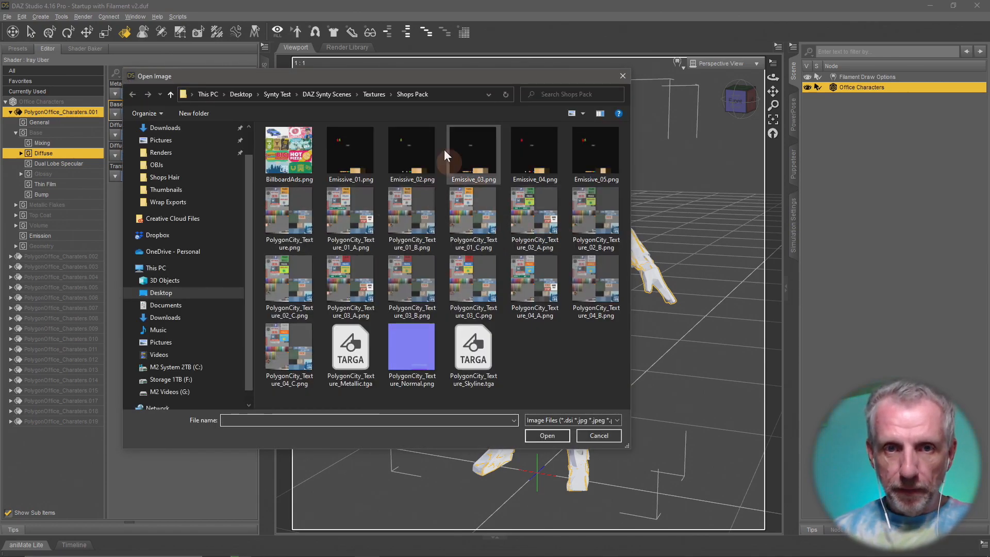
click(374, 93)
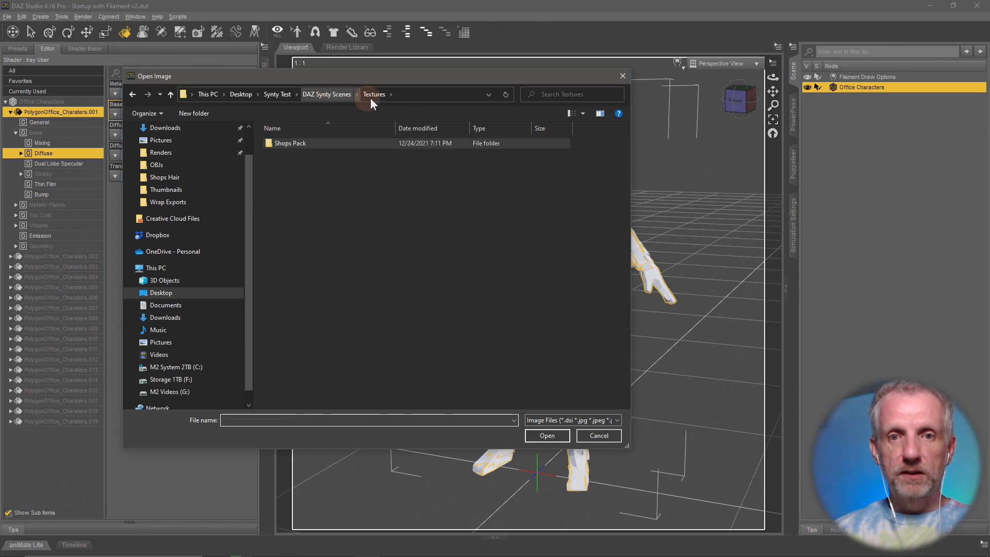
double_click(305, 144)
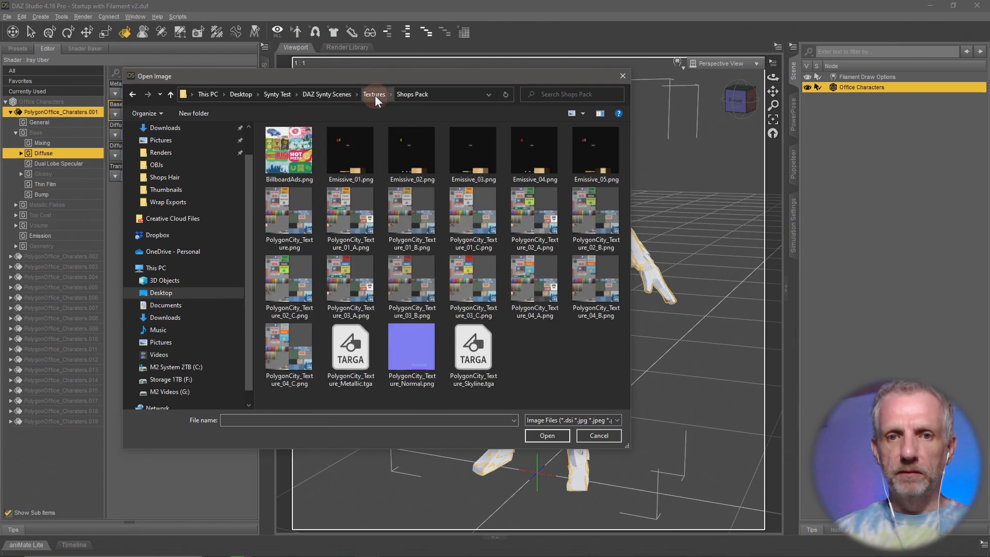
click(376, 95)
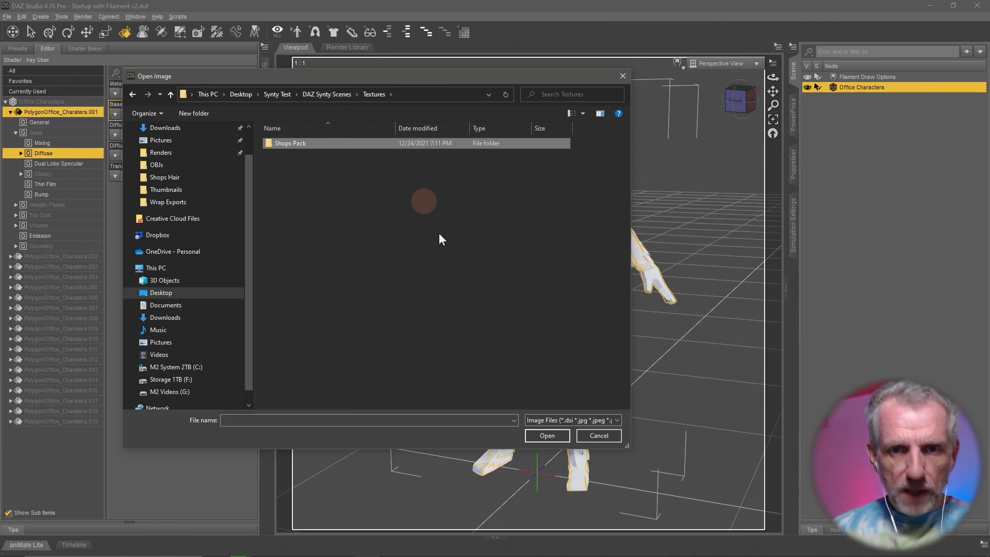
Step: Switch back to the File Explorer window showing Office Pack and go up to the Synty Test folder
key(alt+Tab)
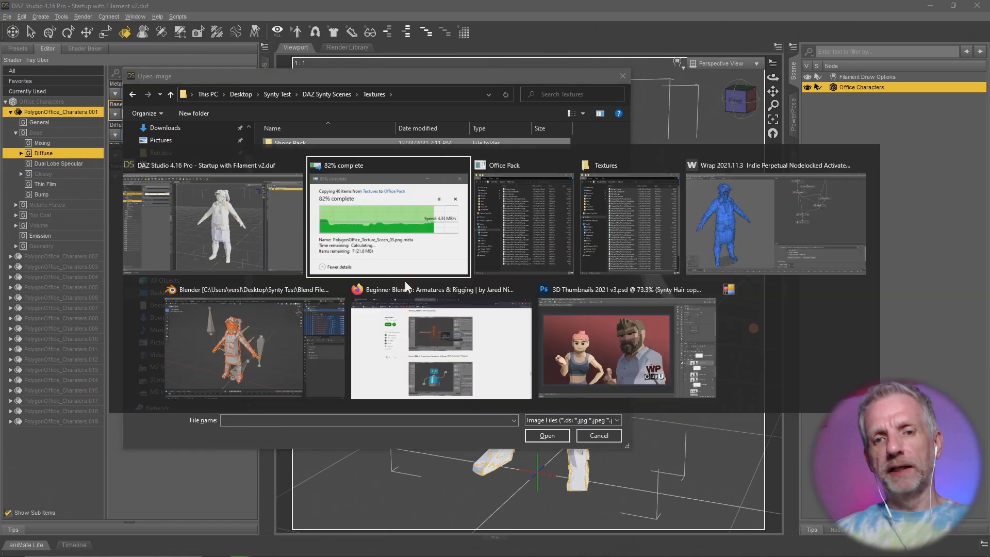
key(alt+Tab)
key(alt+Tab)
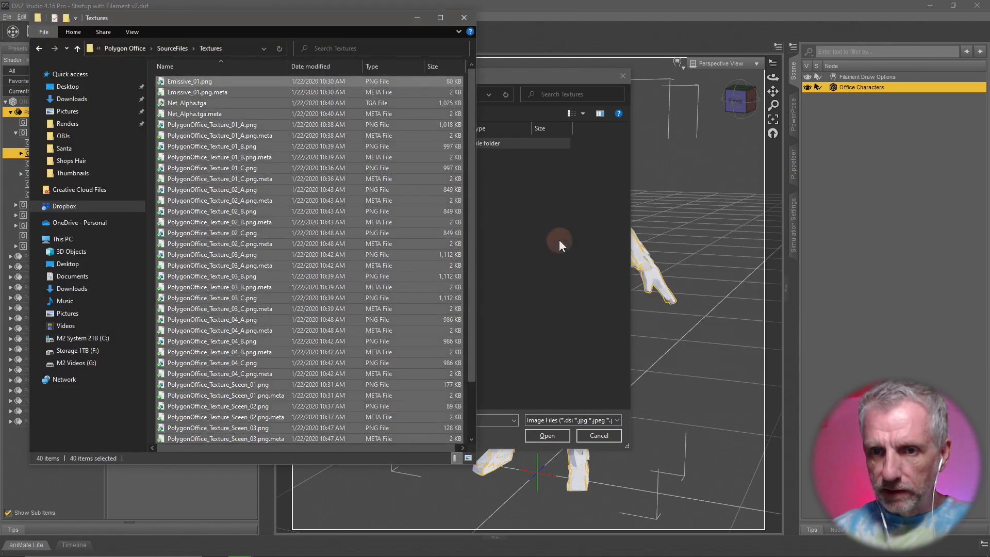
key(alt+Tab)
key(alt+Tab)
key(alt+Tab)
key(alt+Tab)
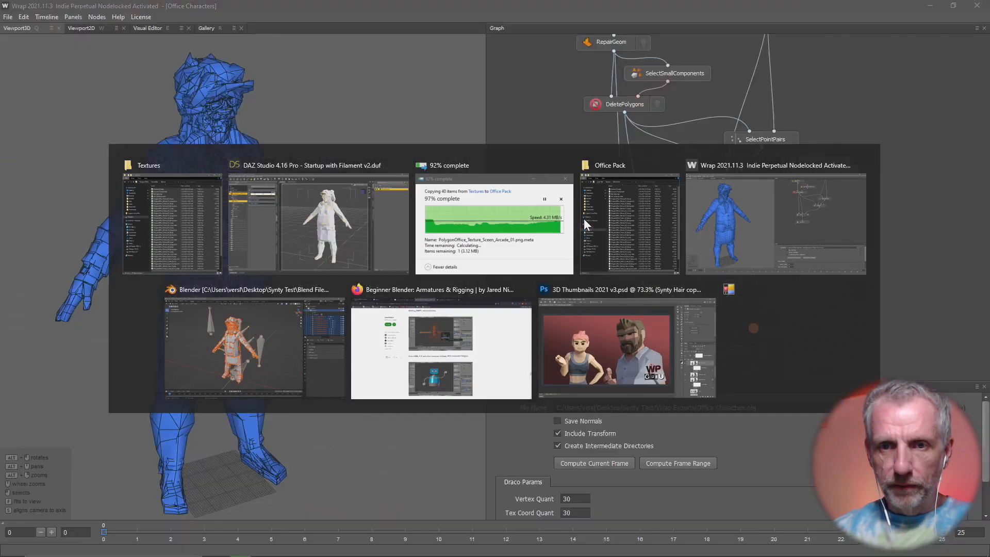
key(alt+Tab)
key(alt+Tab)
key(alt+Tab)
key(alt+Tab)
key(alt+Tab)
key(alt+Tab)
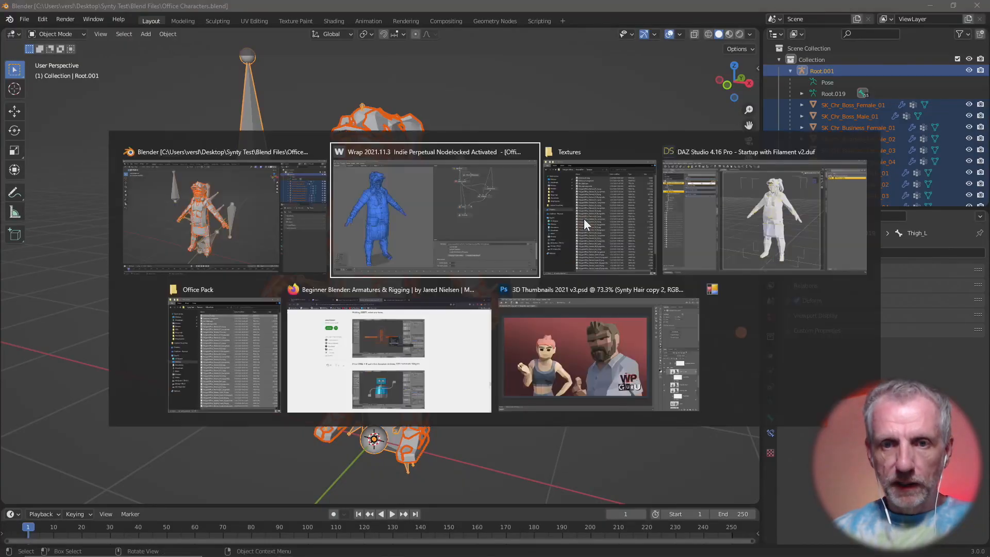
key(alt+Tab)
key(alt+Tab)
key(alt+Tab)
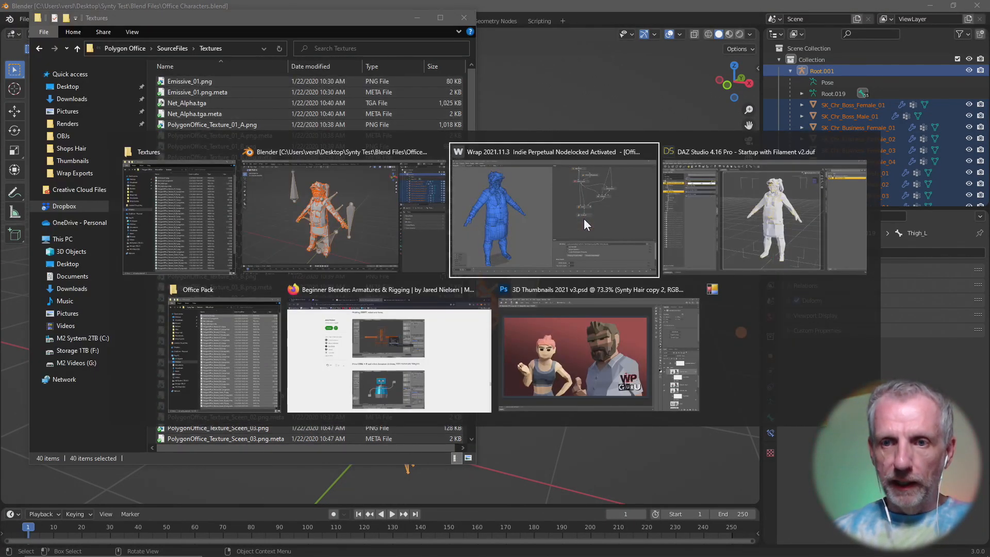
click(262, 339)
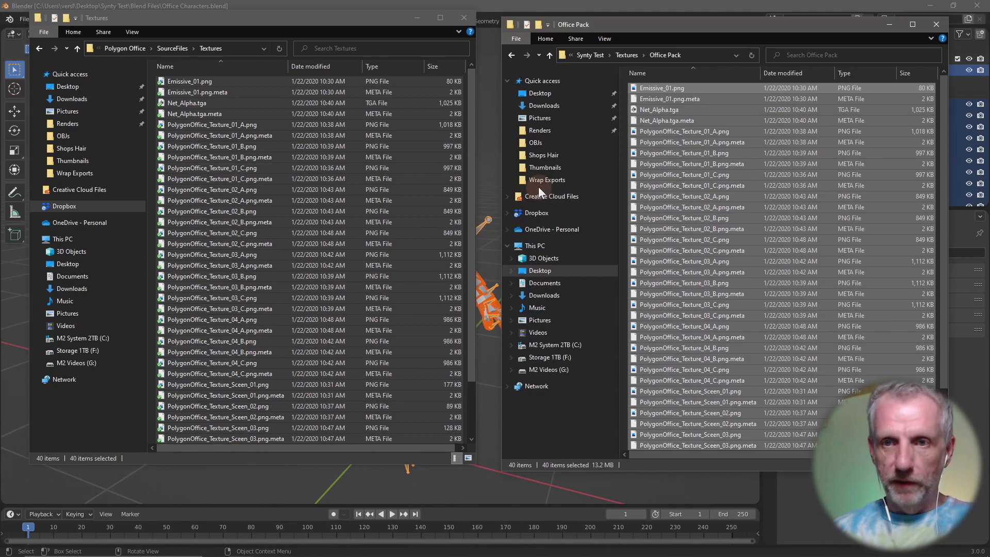
click(628, 56)
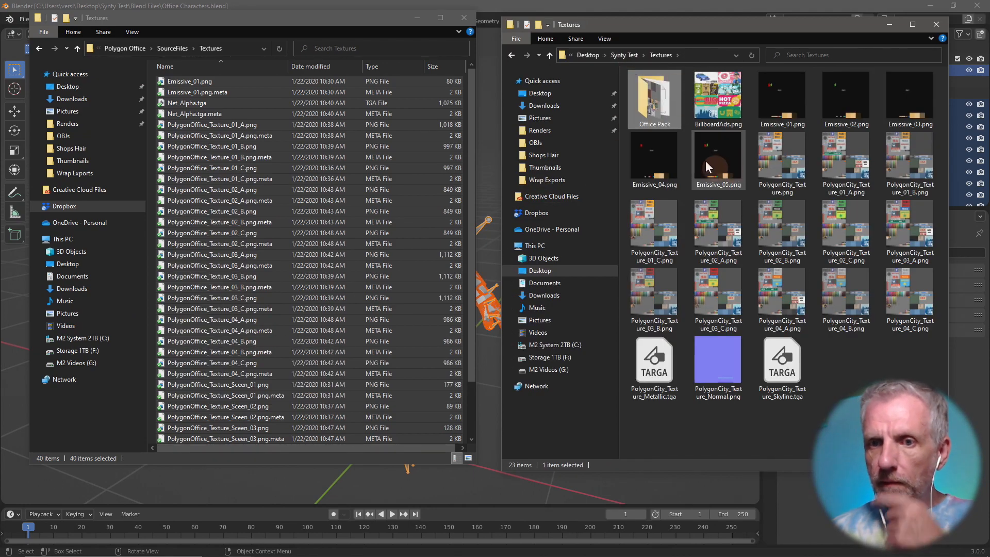
click(620, 51)
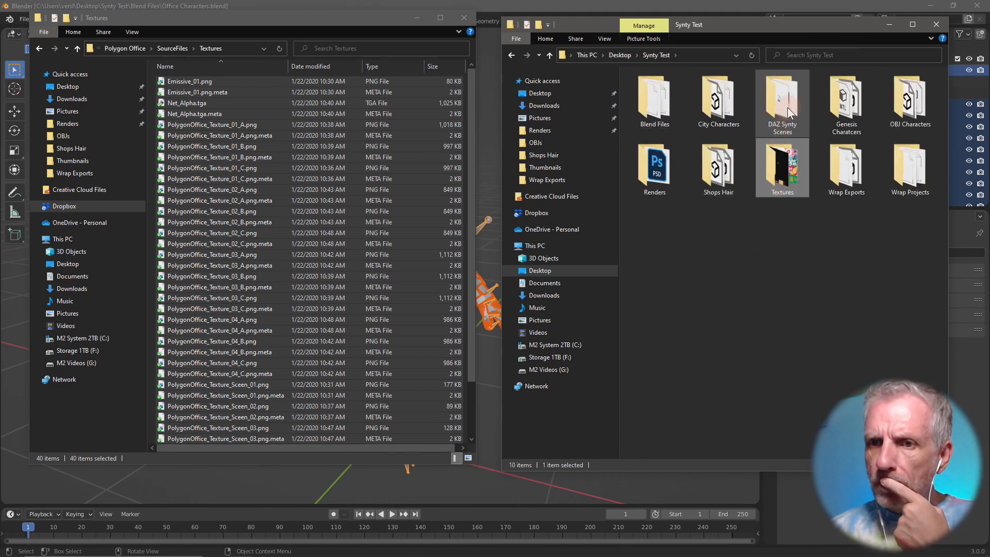
Step: Move the Office Pack folder from Synty Test/Textures into DAZ Synty Scenes/Textures
double_click(784, 175)
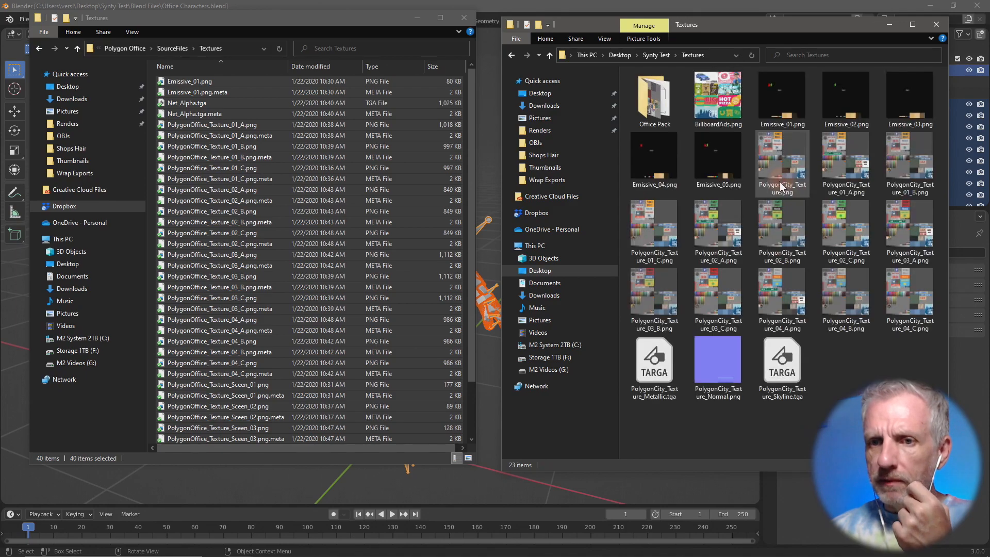
right_click(661, 111)
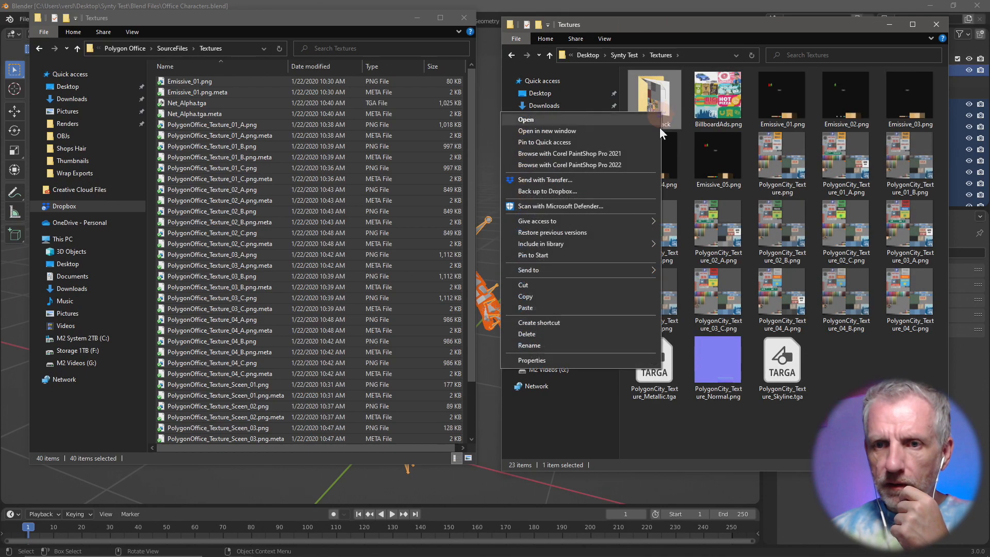
click(614, 286)
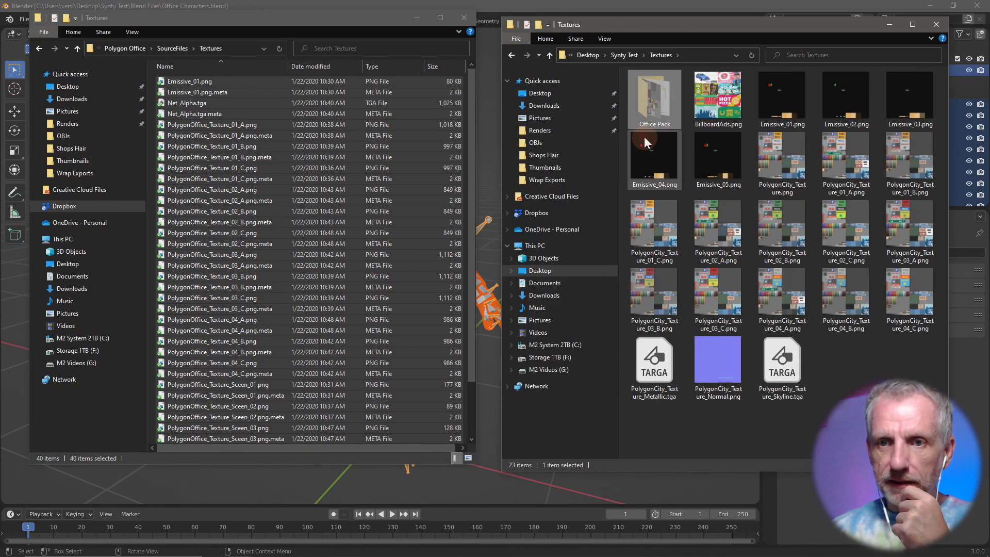
click(624, 55)
double_click(792, 104)
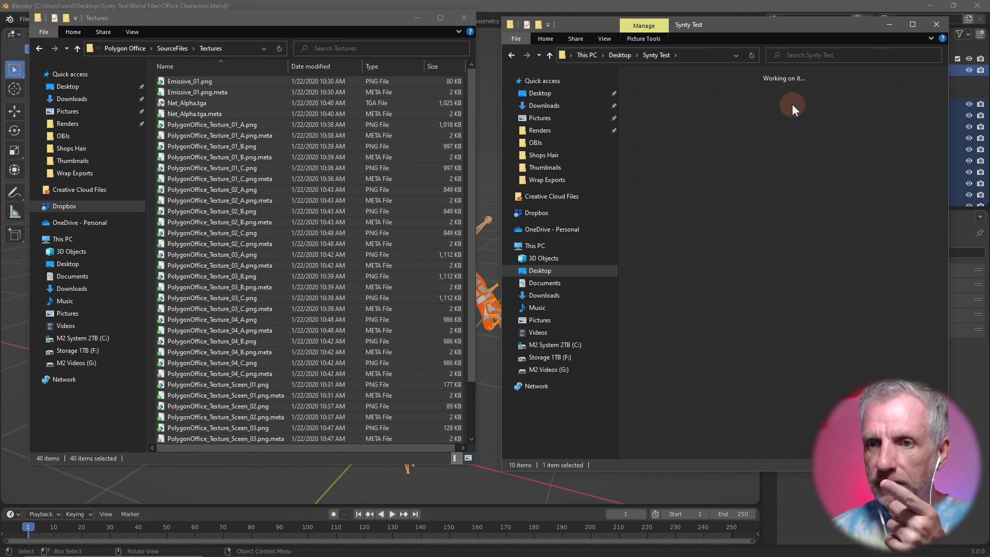
double_click(924, 101)
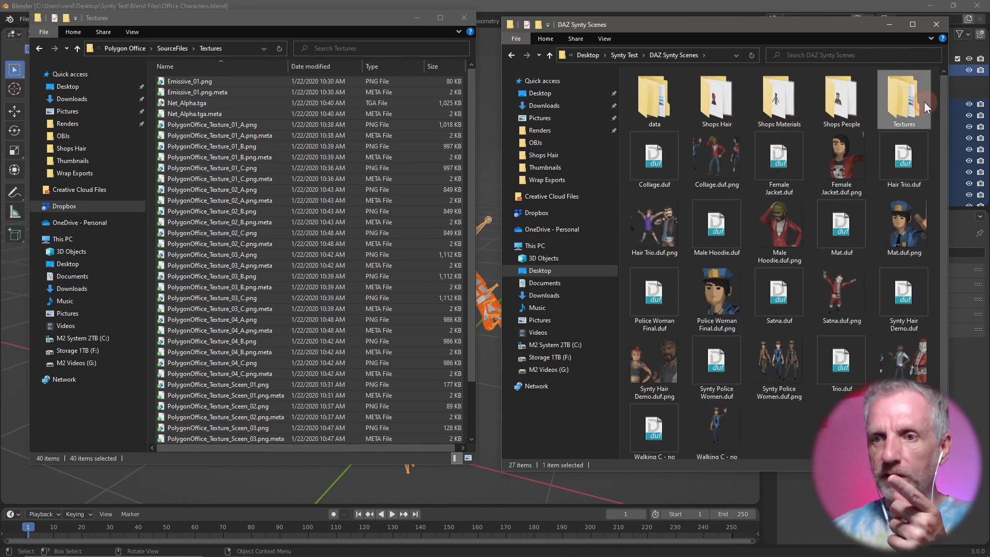
right_click(683, 230)
click(640, 301)
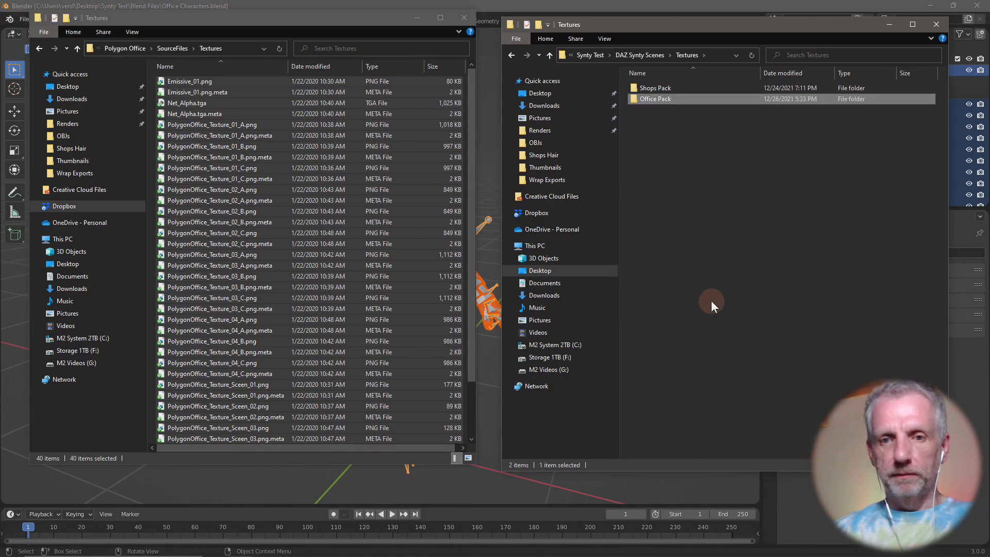
Step: Return to DAZ Studio and load PolygonOffice_Texture_01_A.png from the Office Pack folder as the Base Color map of PolygonOffice_Charaters.001
key(alt+Tab)
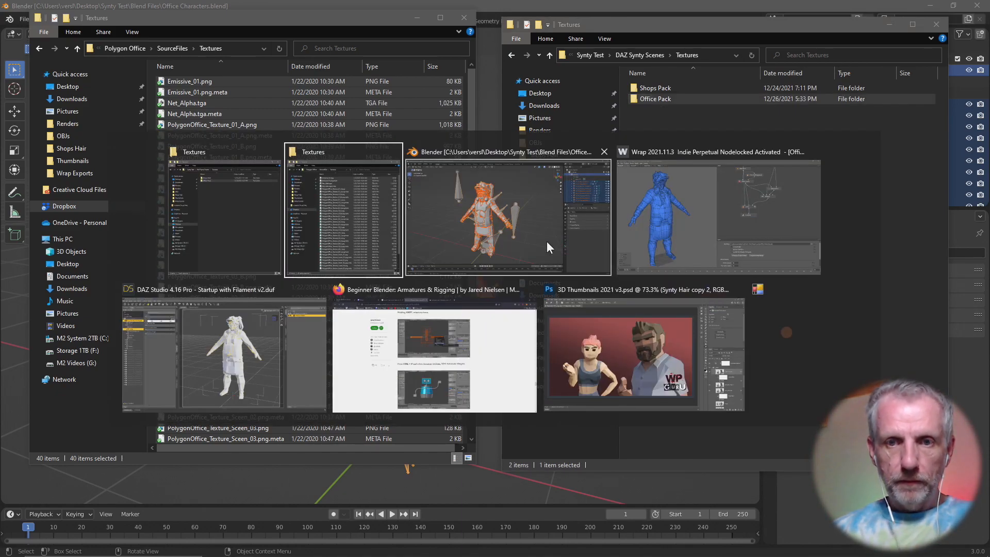
click(309, 335)
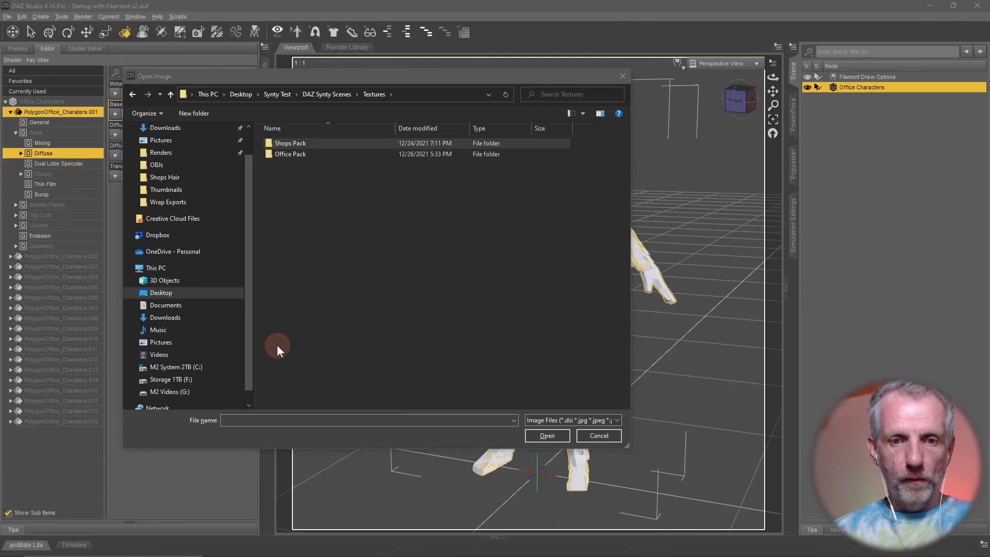
double_click(299, 155)
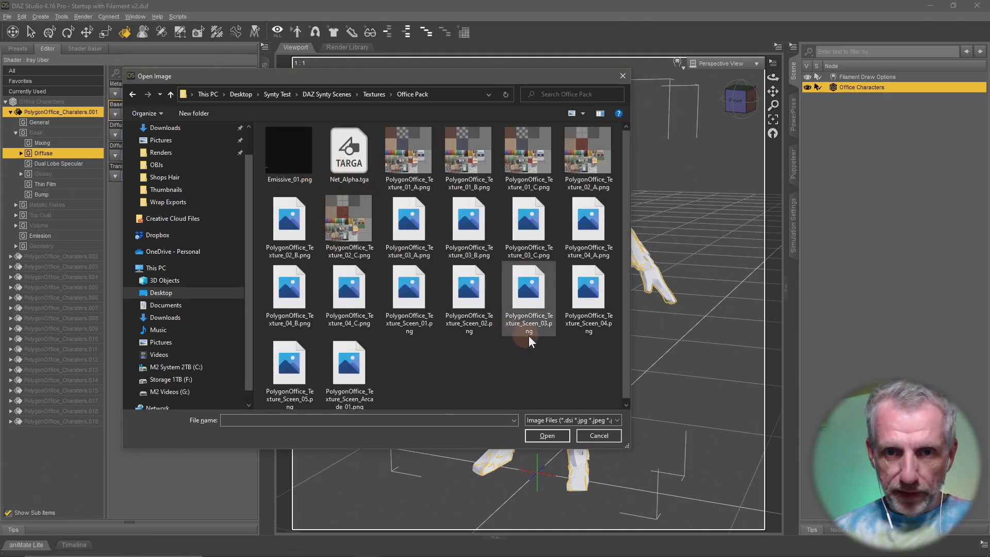
click(414, 151)
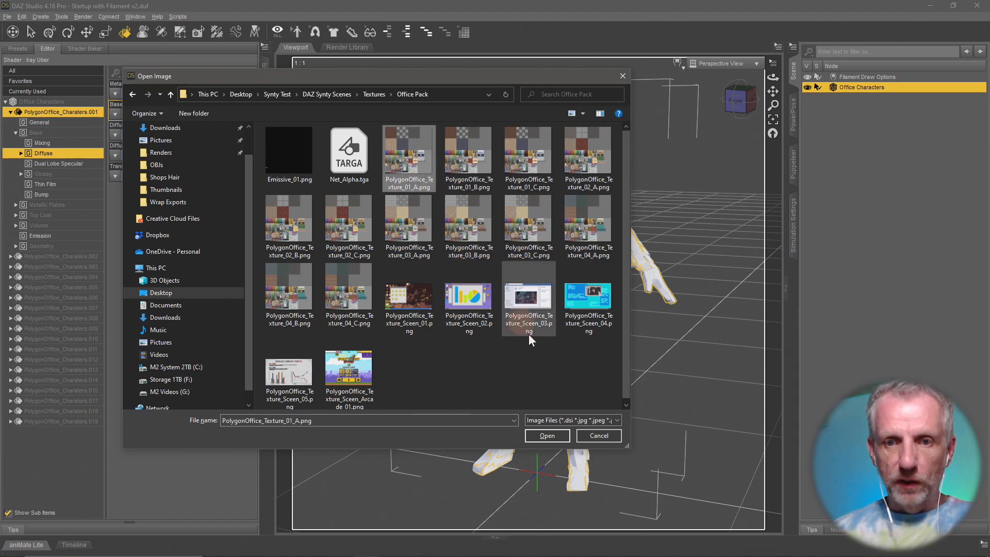
click(546, 436)
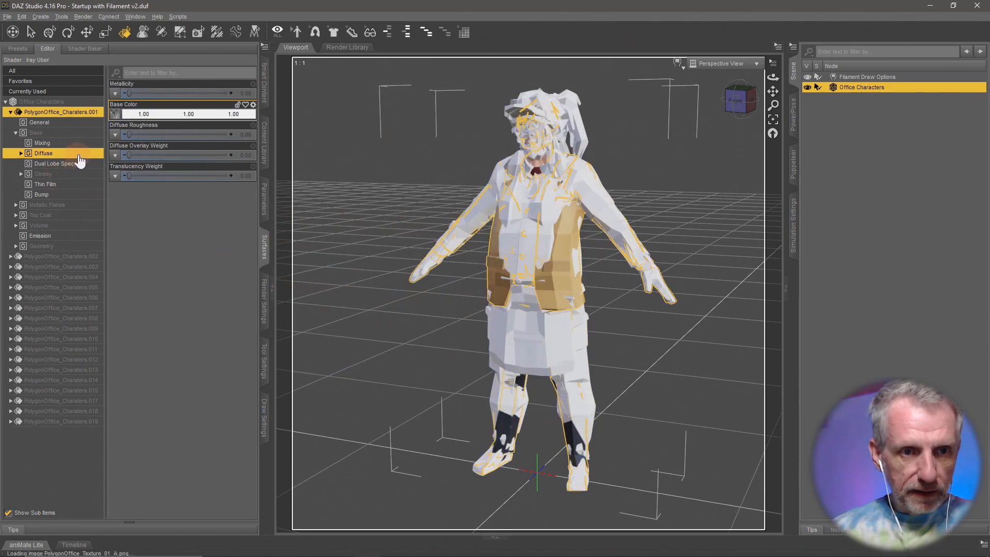
Step: Set the Glossy Roughness of the PolygonOffice_Charaters.001 surface to 0.75
click(43, 174)
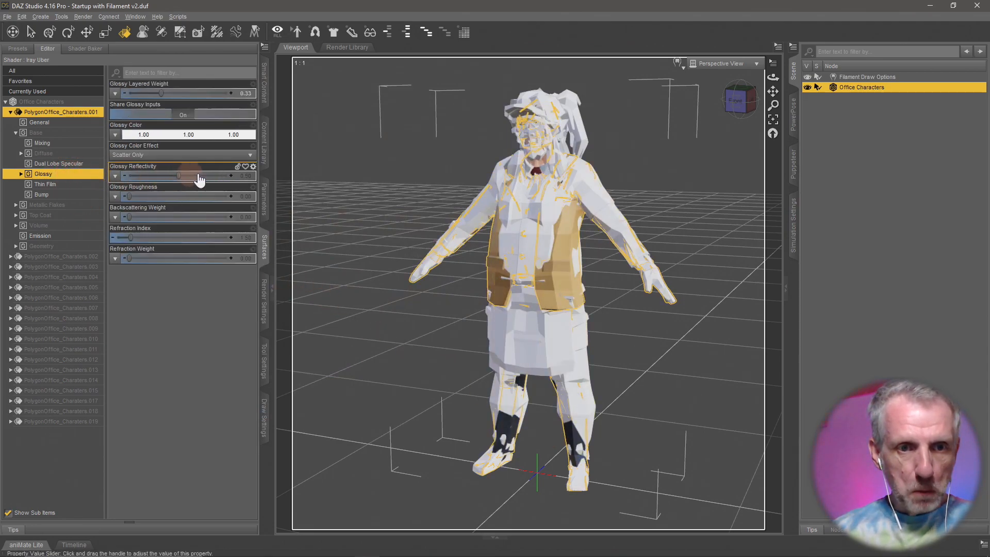
click(247, 196)
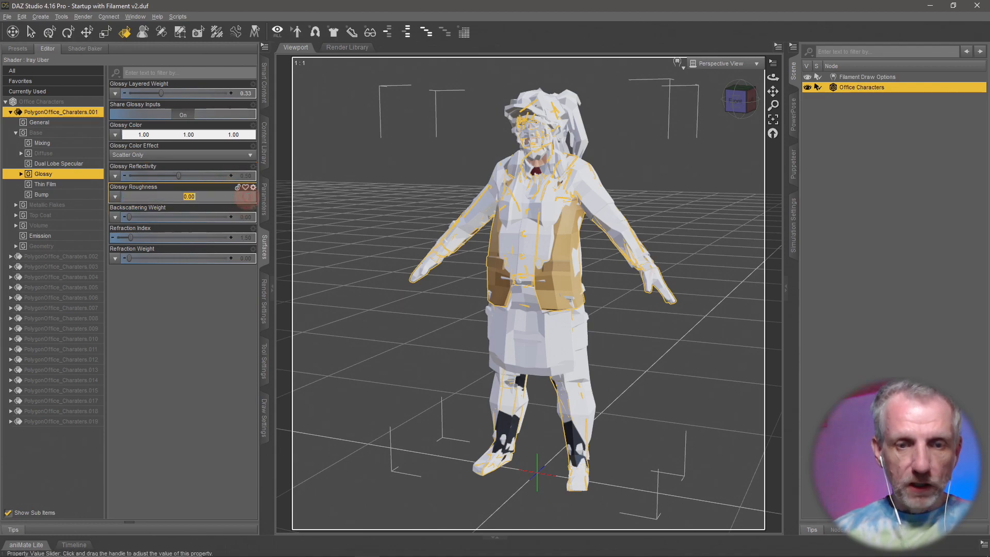
text(.7)
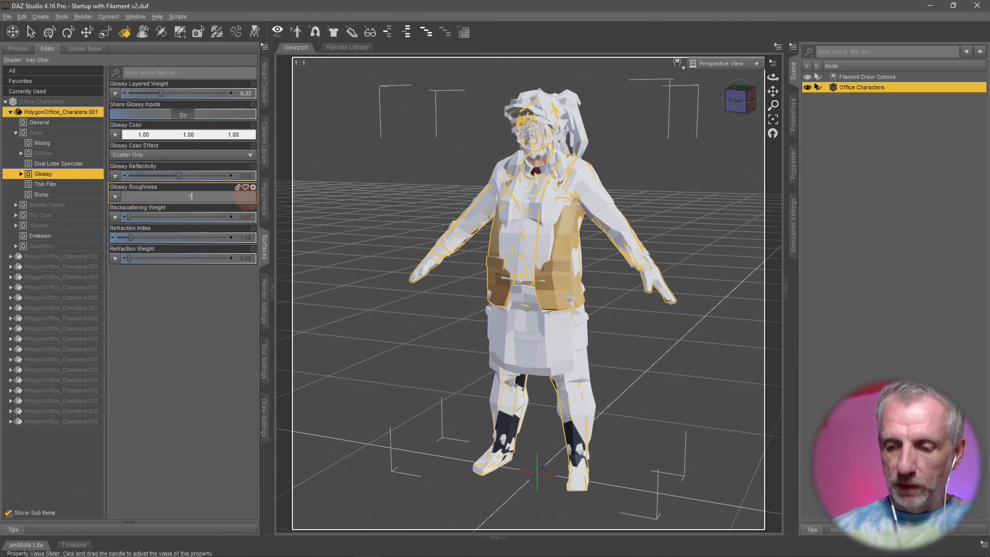
text(5)
key(Return)
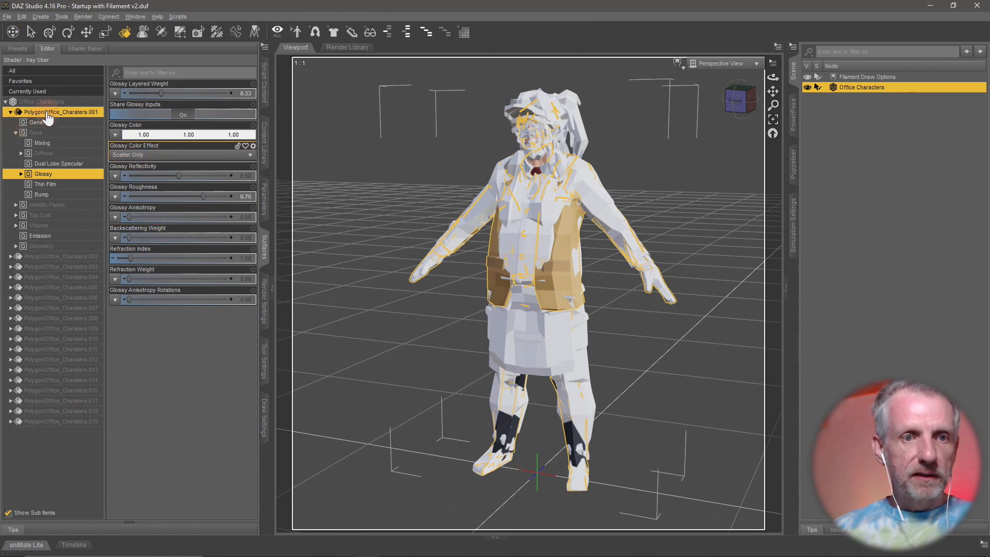
Step: Copy the PolygonOffice_Charaters.001 surface settings onto surfaces .002 through .019 and leave the surface selection tool
click(11, 112)
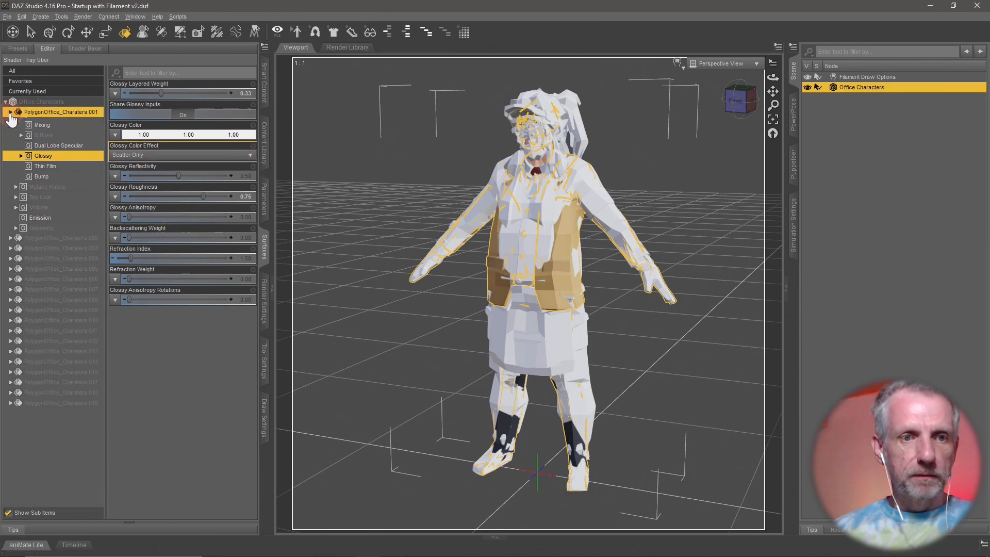
right_click(62, 115)
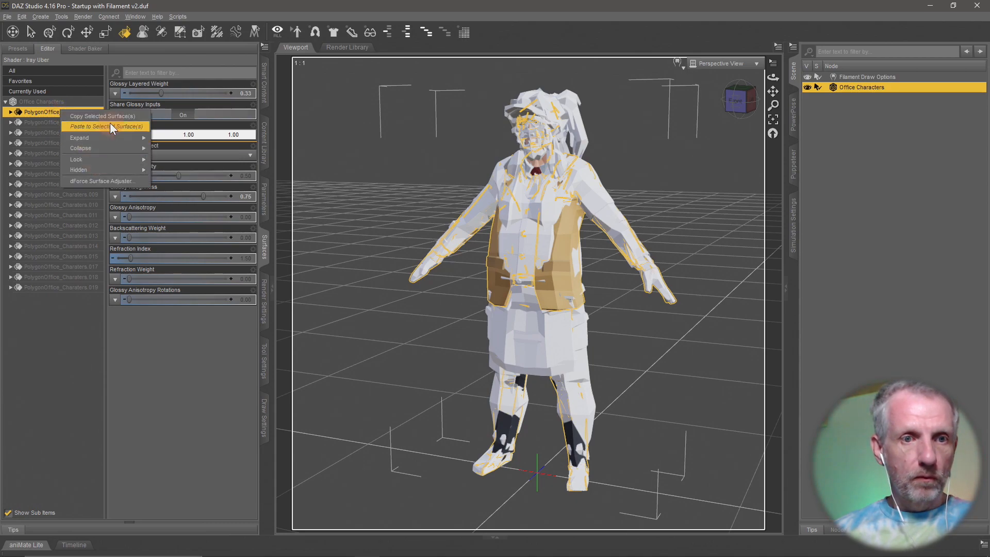
click(110, 127)
click(83, 122)
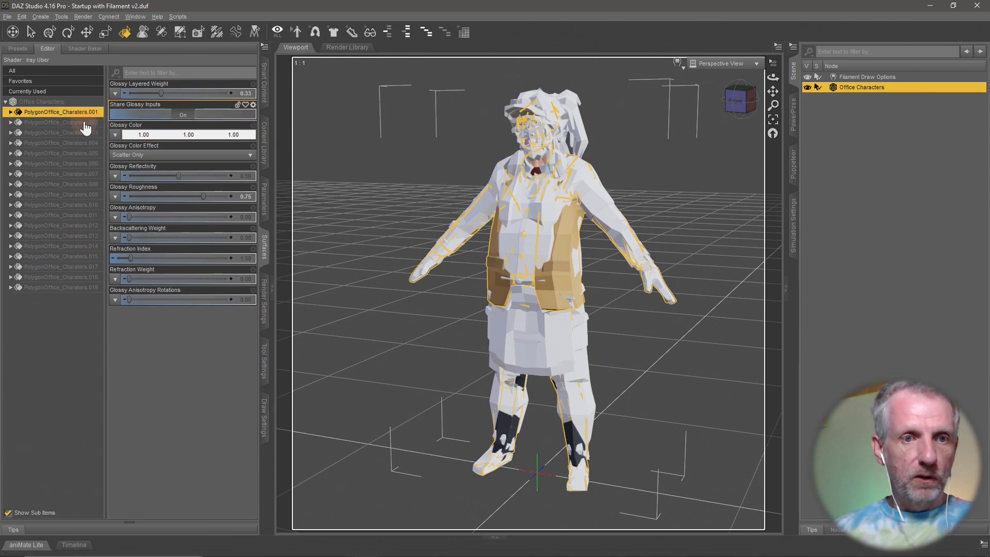
shift+click(80, 288)
right_click(80, 289)
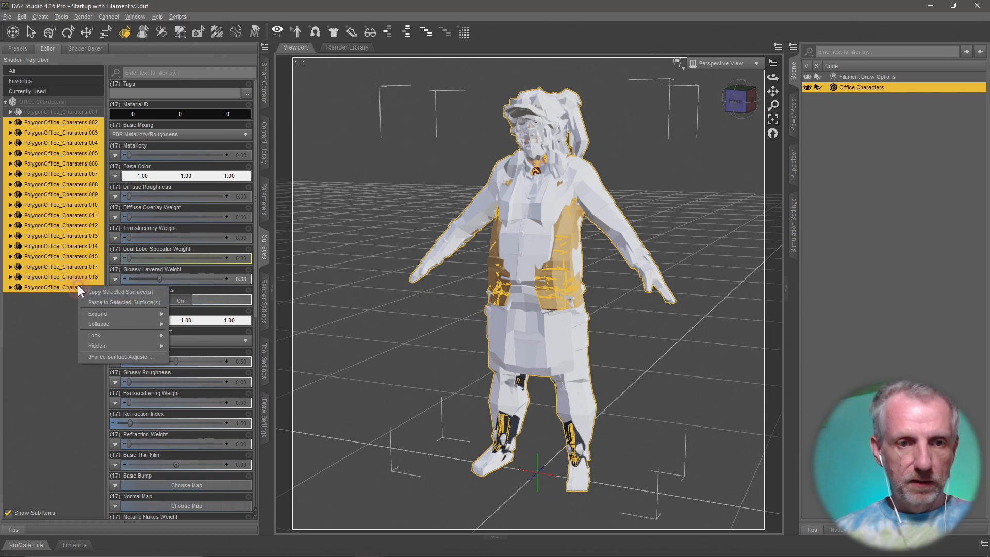
click(140, 304)
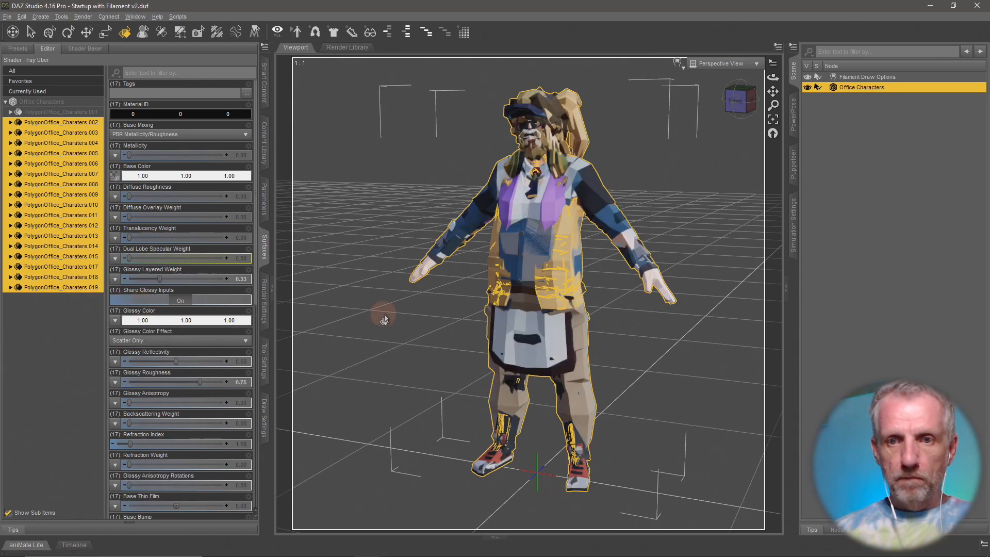
mouse_move(706, 390)
middle_down()
mouse_move(696, 385)
mouse_move(707, 389)
middle_up()
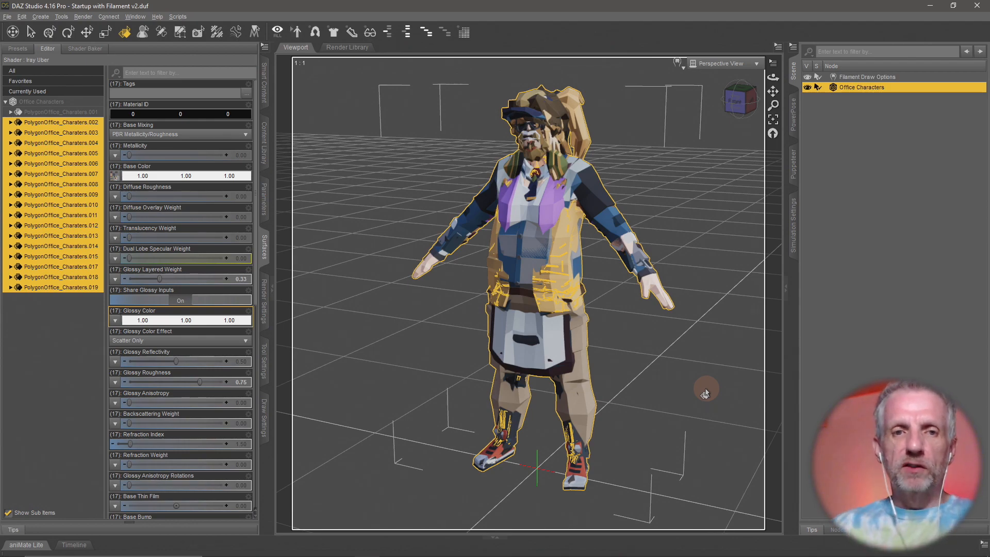
click(49, 32)
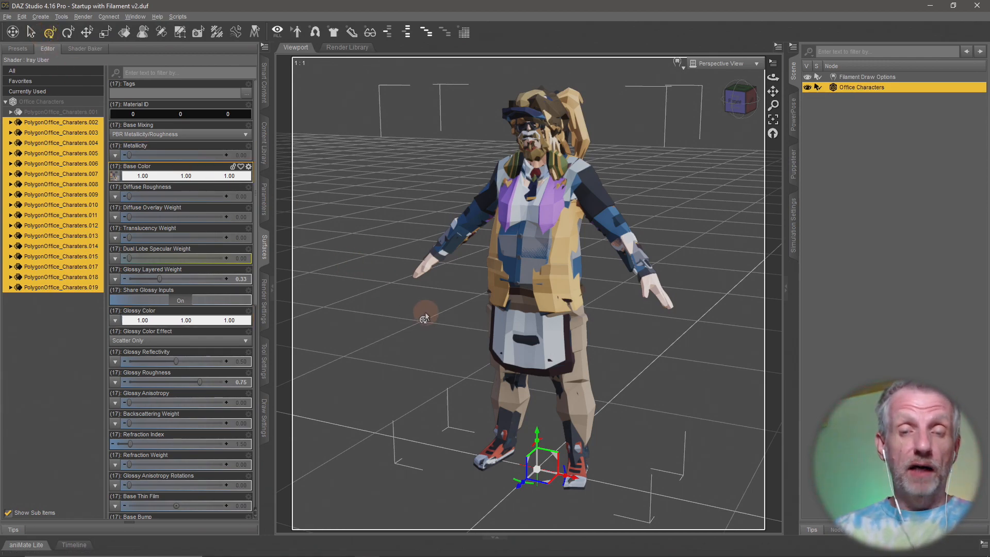
Step: Load the Genesis 8 Male Dev Load figure from Genesis 8 Starter Essentials and hide it in the scene
click(265, 85)
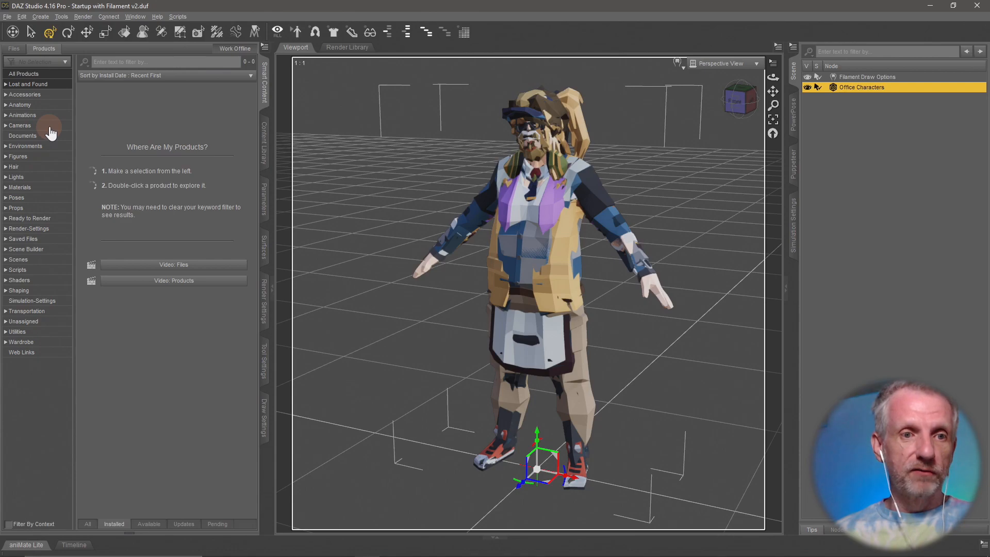
click(46, 156)
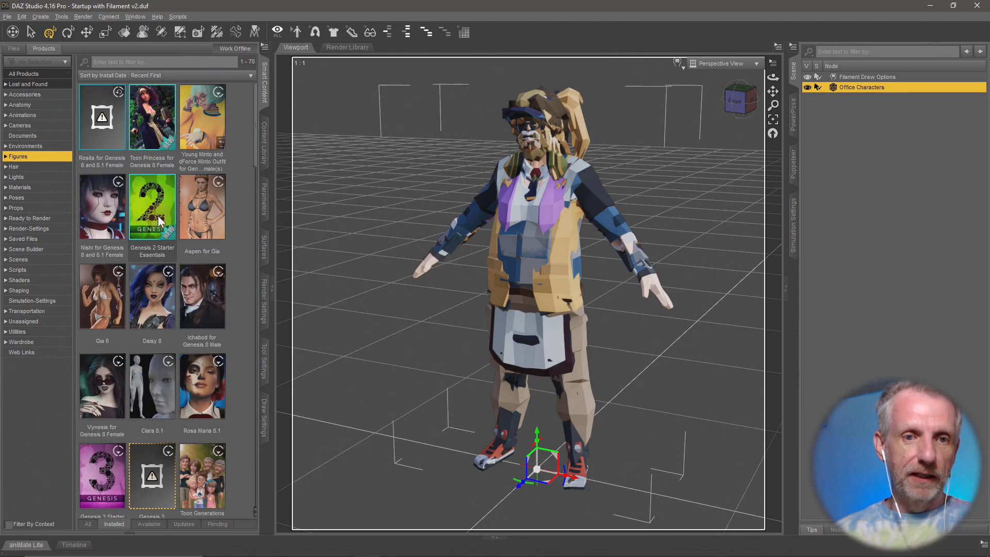
scroll(158, 215, down, 5)
scroll(158, 216, up, 5)
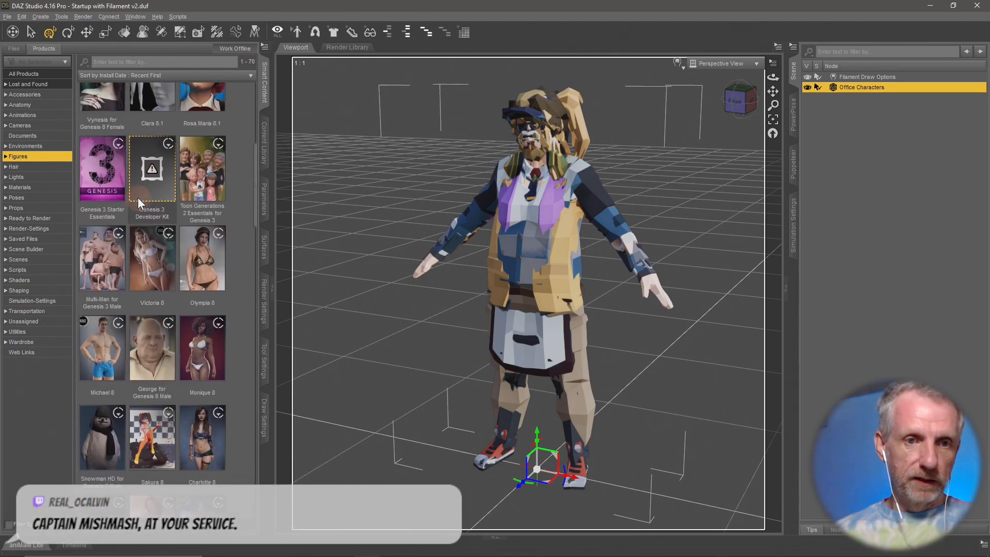
scroll(116, 197, down, 10)
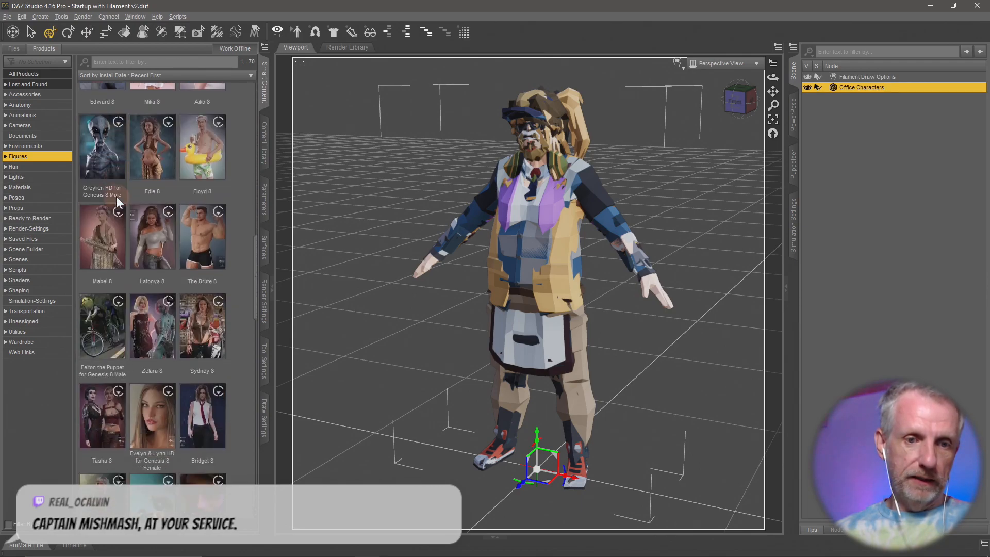
scroll(116, 196, down, 5)
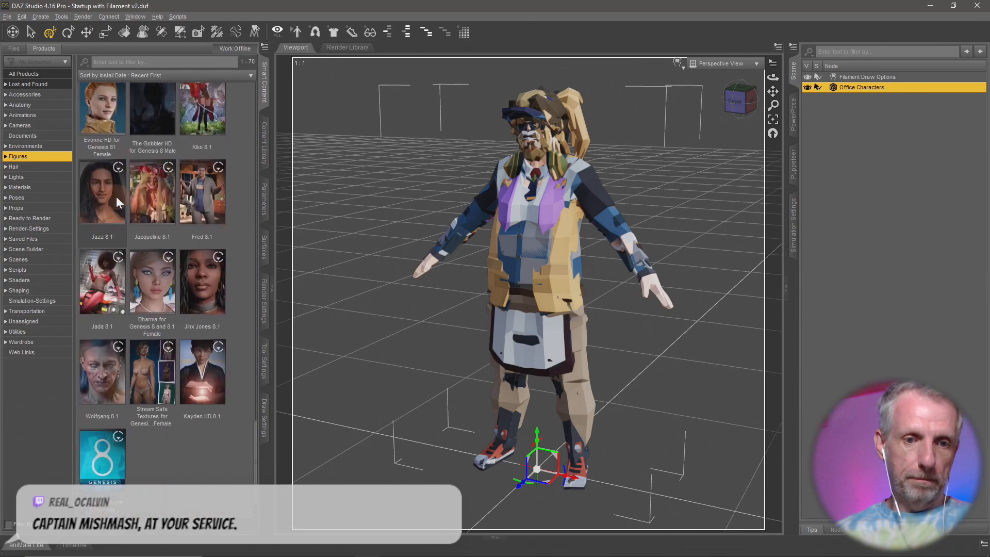
click(107, 451)
click(18, 174)
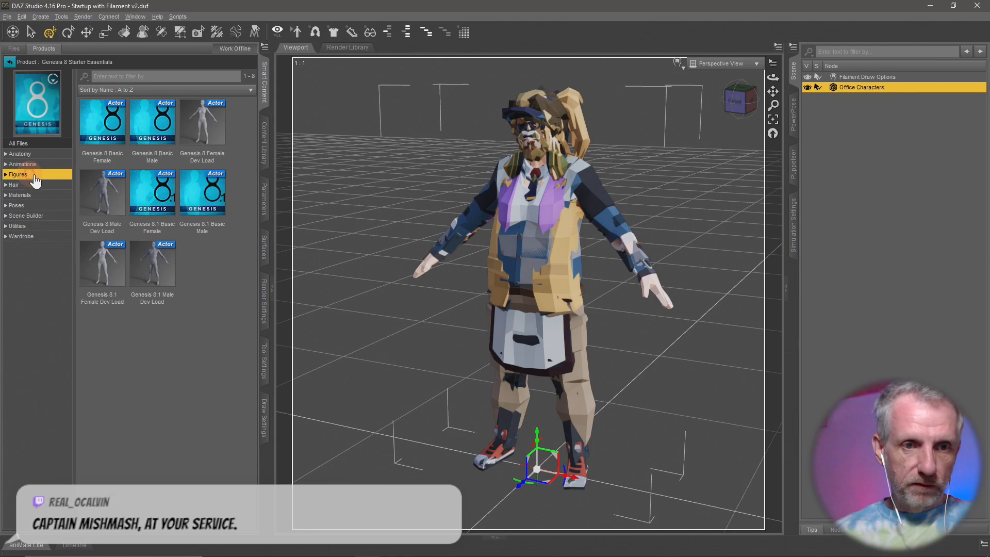
double_click(98, 197)
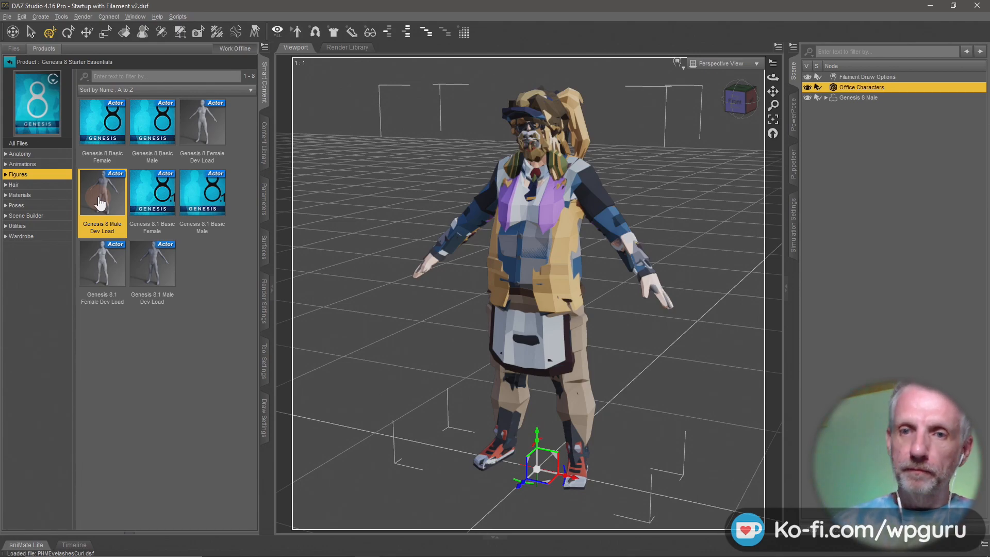
click(859, 98)
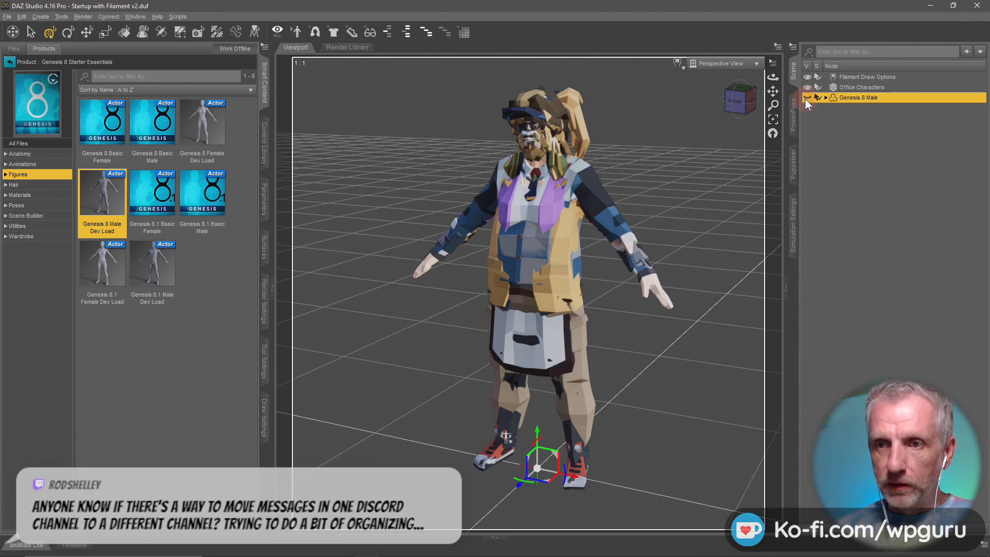
Step: Transfer the rig with the Transfer Utility from Genesis 8 Male to Office Characters, without parenting the target to the source figure
click(792, 46)
mouse_move(824, 92)
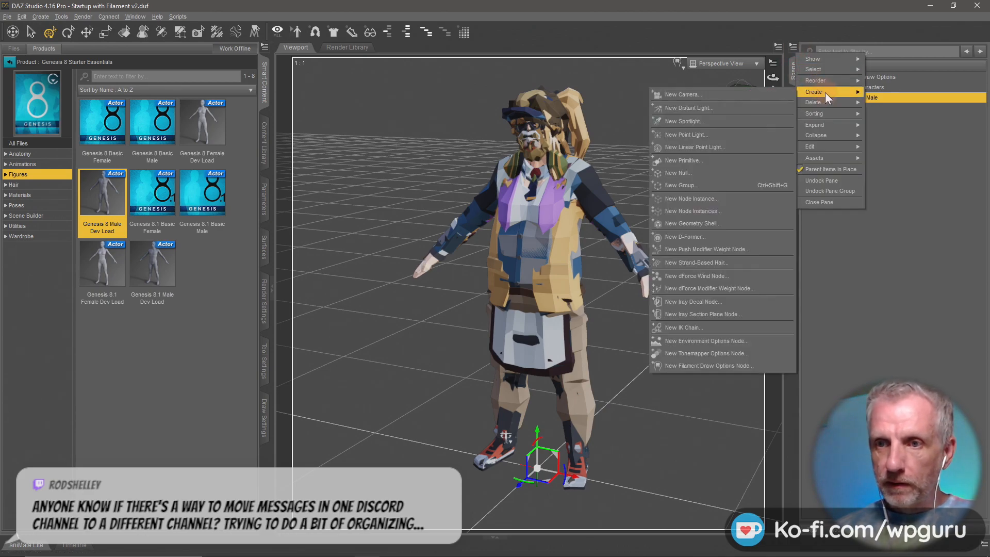
mouse_move(821, 158)
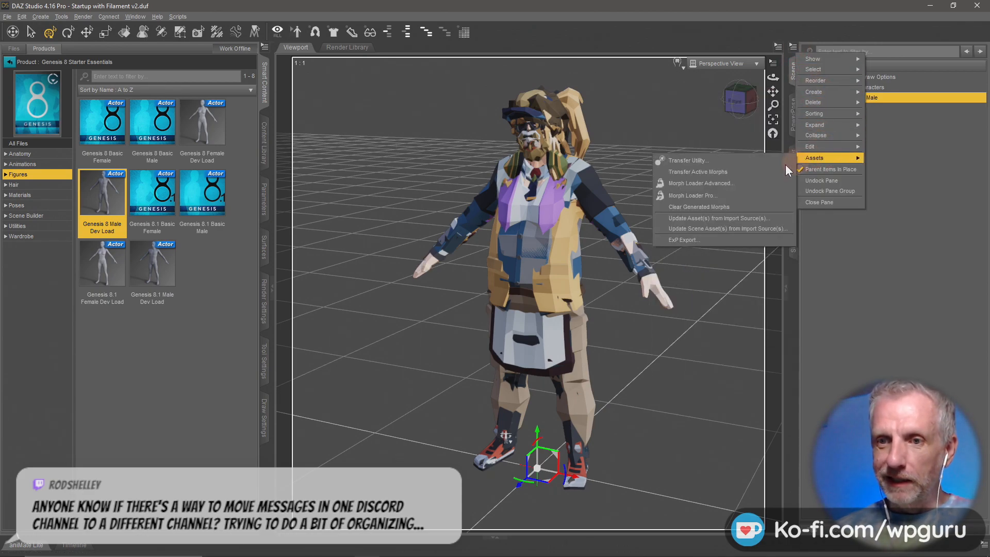
click(771, 161)
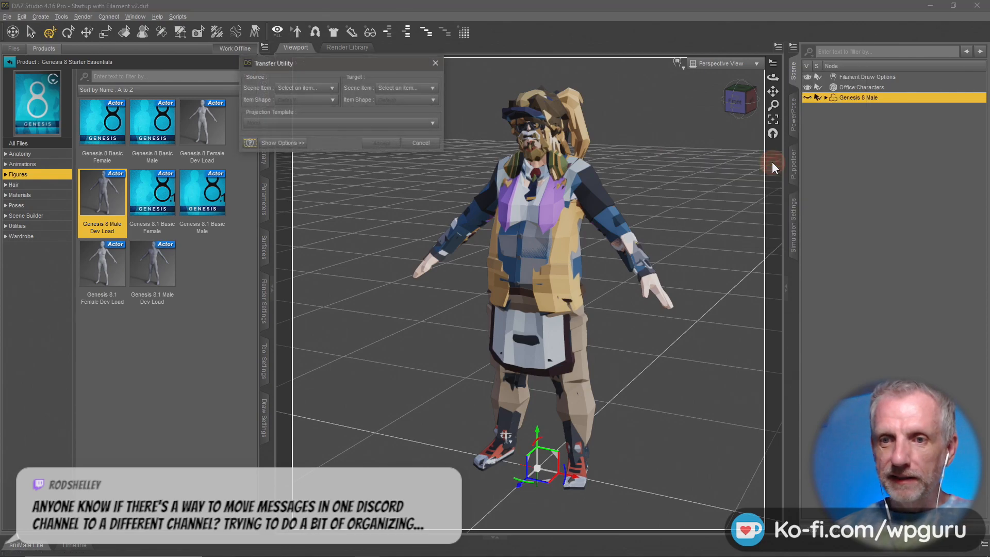
click(305, 89)
click(314, 121)
click(406, 88)
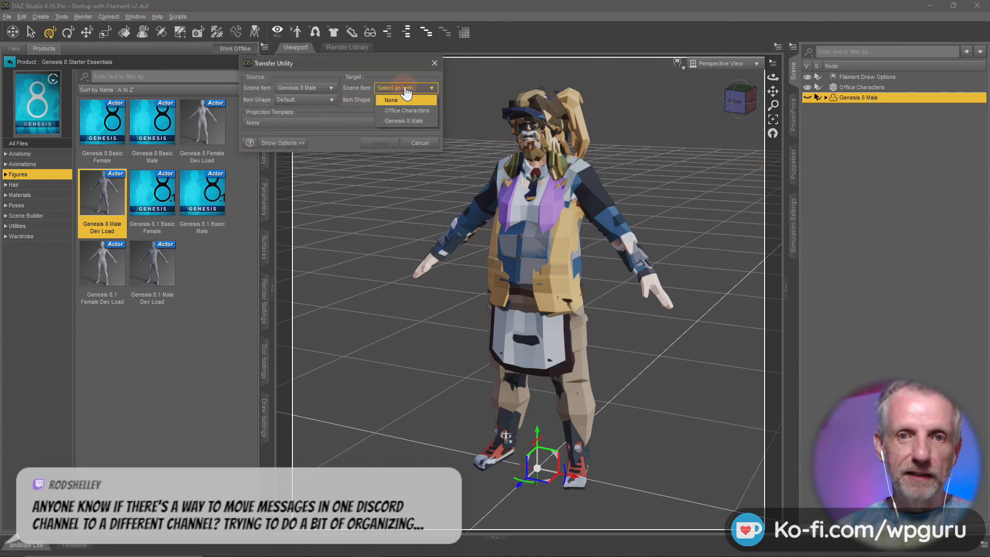
click(425, 111)
click(283, 143)
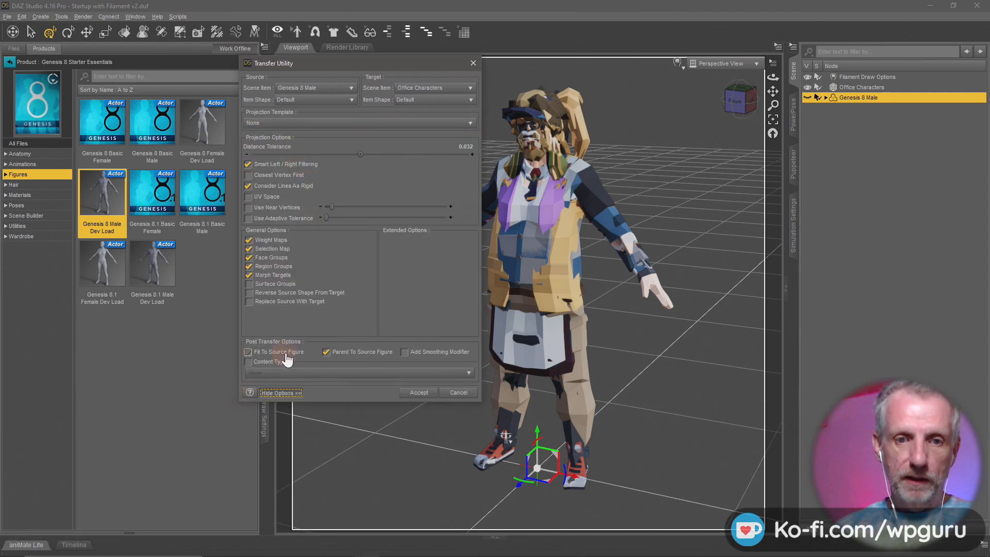
click(419, 393)
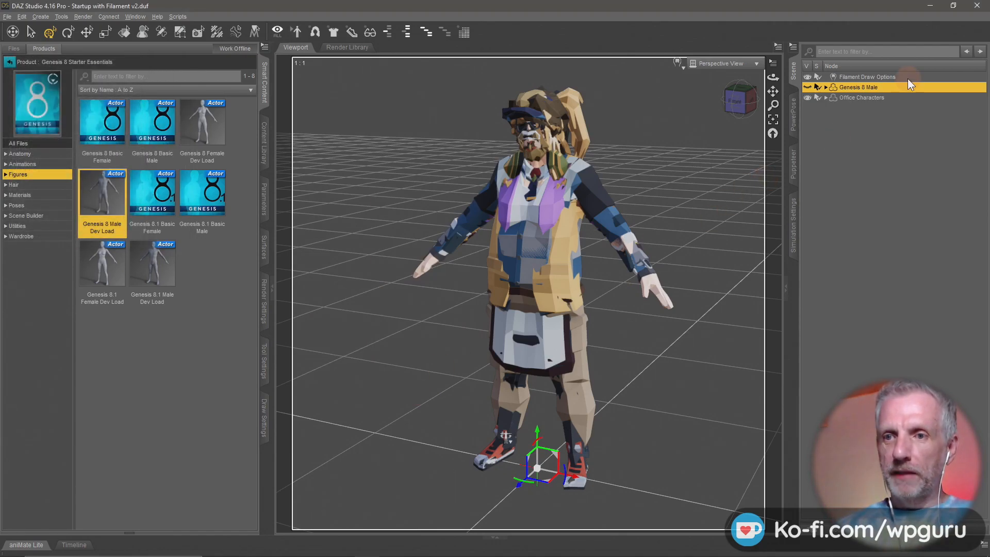
Step: Test the transferred rig by posing the neck of Office Characters with PowerPose
click(865, 100)
click(793, 115)
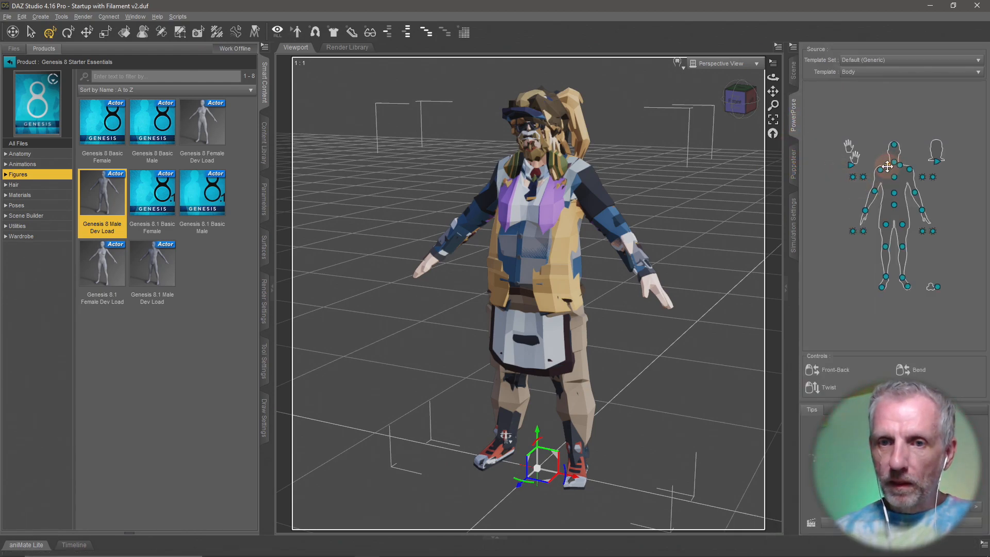
drag(886, 166, 908, 165)
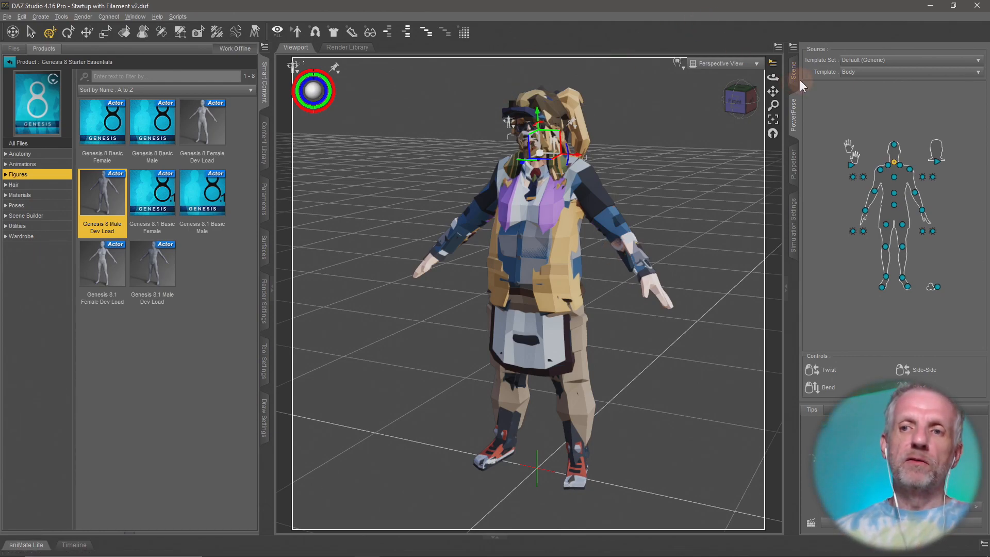
Step: Create a sub-folder named Office People under DAZ Synty Scenes in the content library
click(265, 144)
double_click(77, 140)
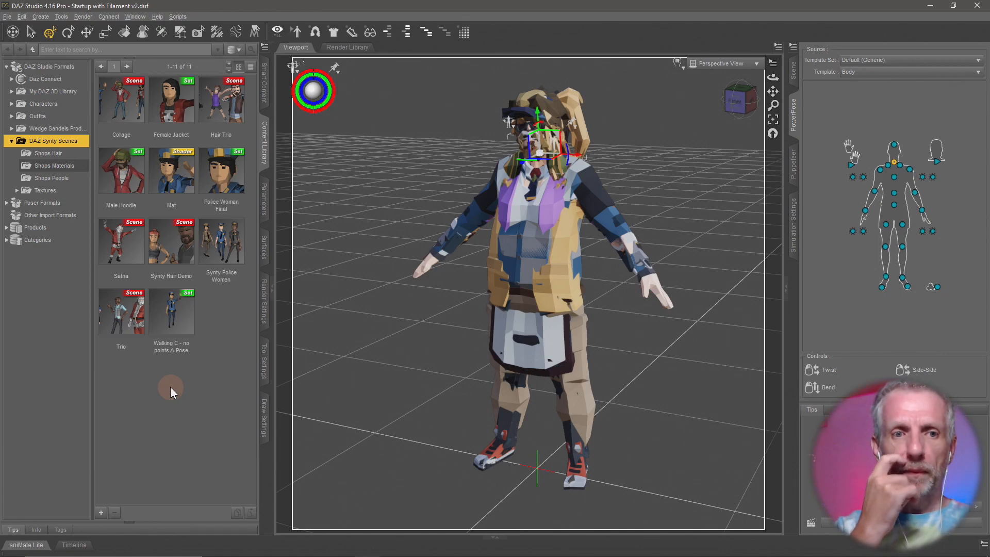
right_click(70, 140)
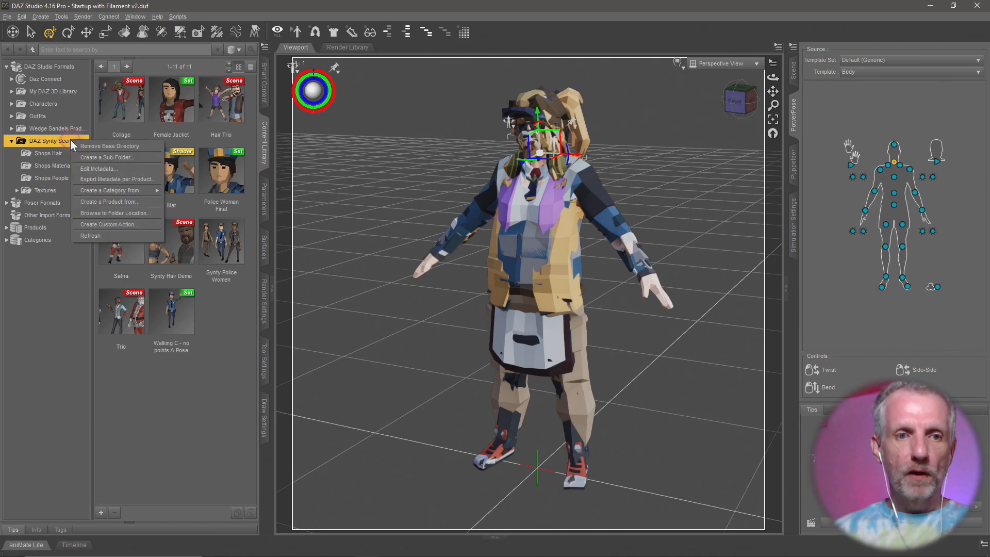
click(140, 158)
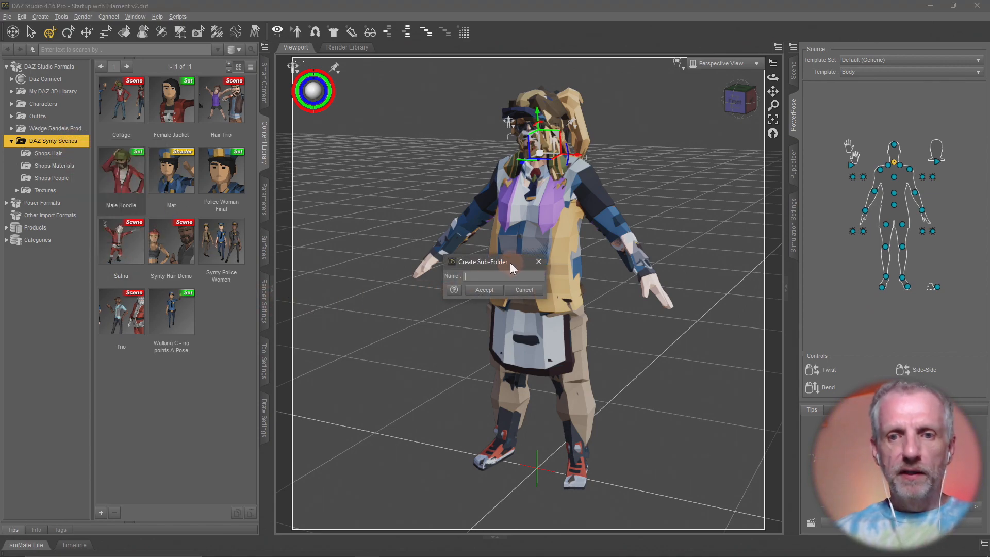
drag(446, 253, 400, 233)
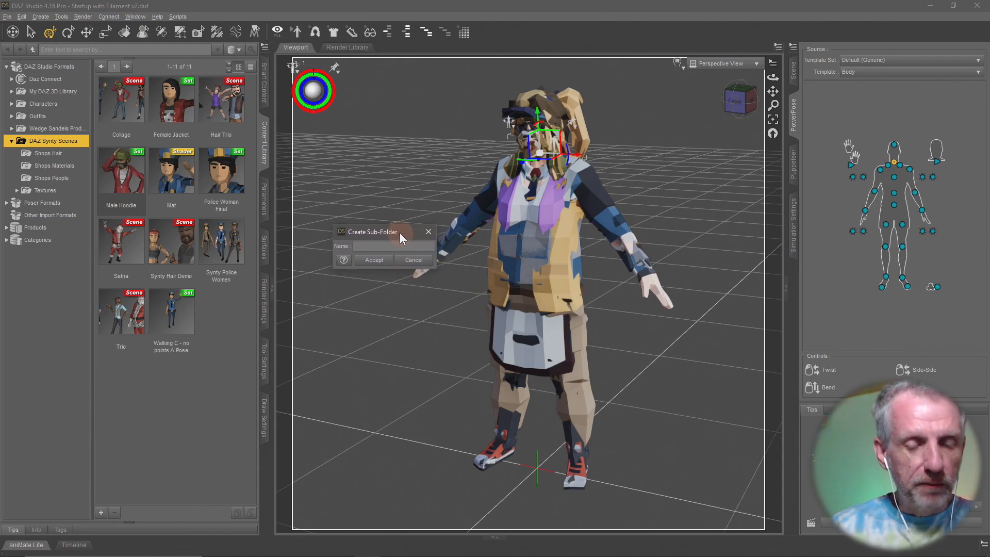
text(Offi)
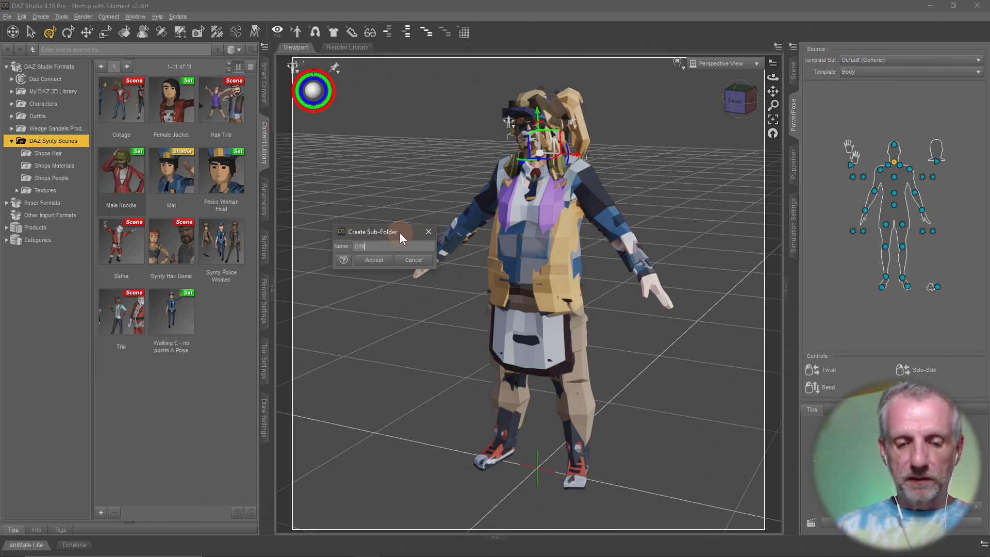
text(ce People)
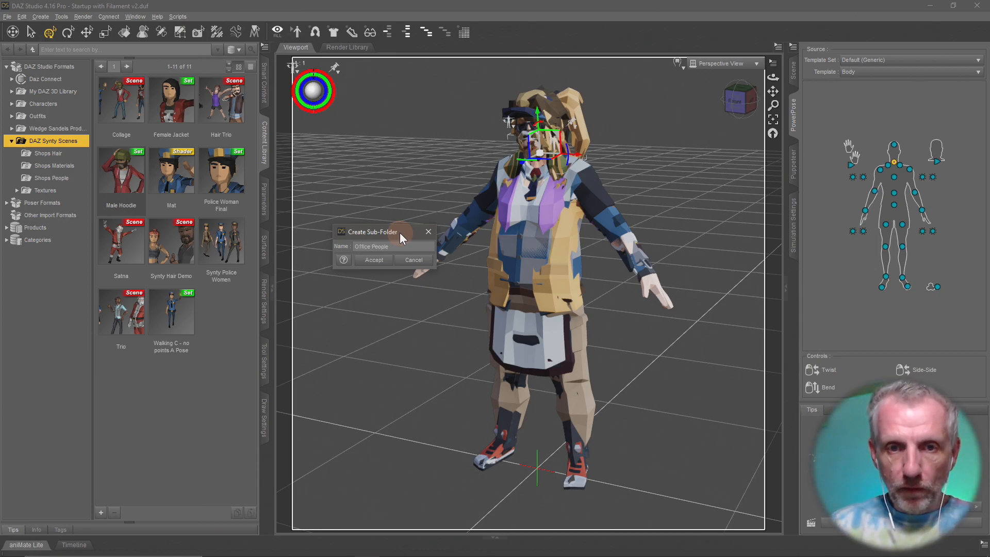
key(Return)
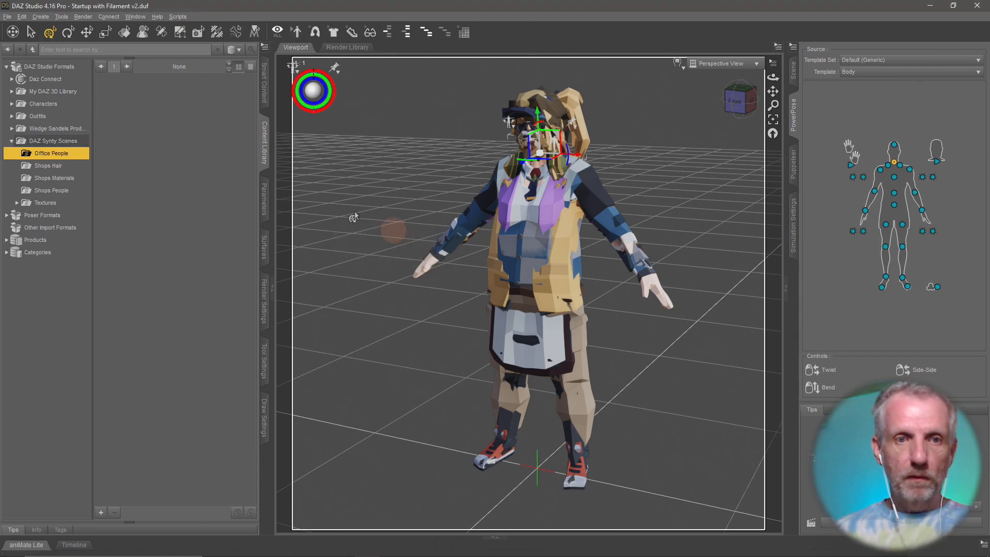
Step: Save the scene into the Office People folder as a DSON user file named All Office People
click(101, 513)
click(166, 266)
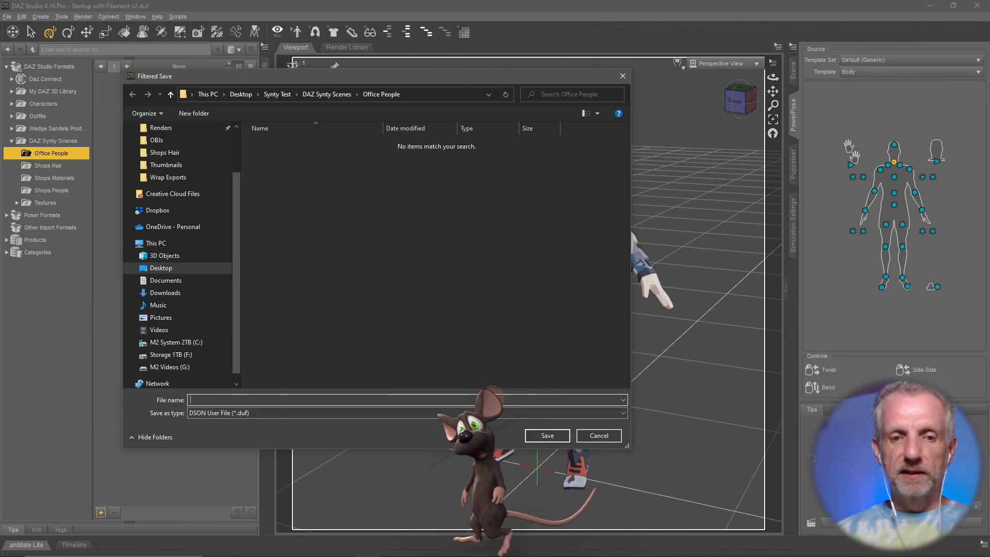
text(All Office Chara)
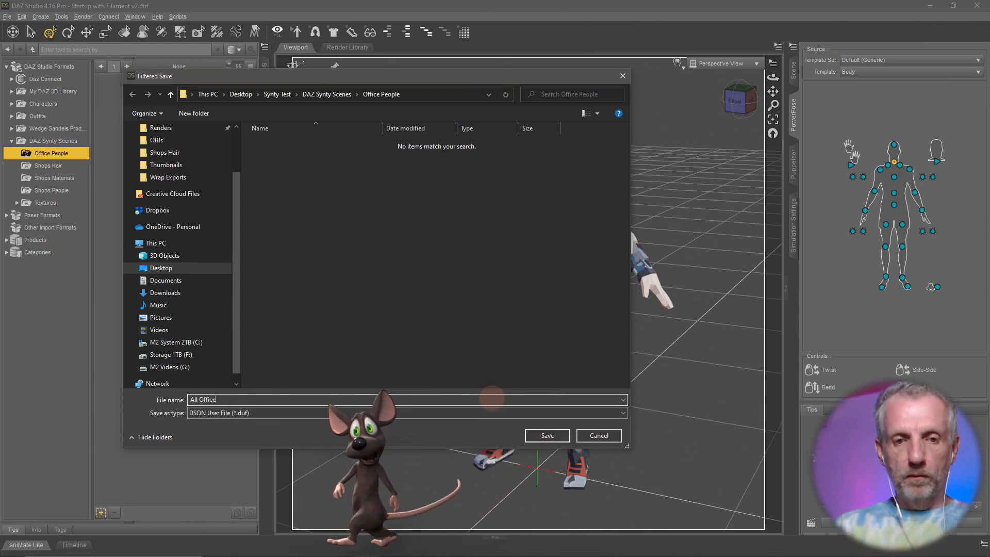
key(BackSpace)
key(BackSpace)
key(BackSpace)
key(BackSpace)
key(BackSpace)
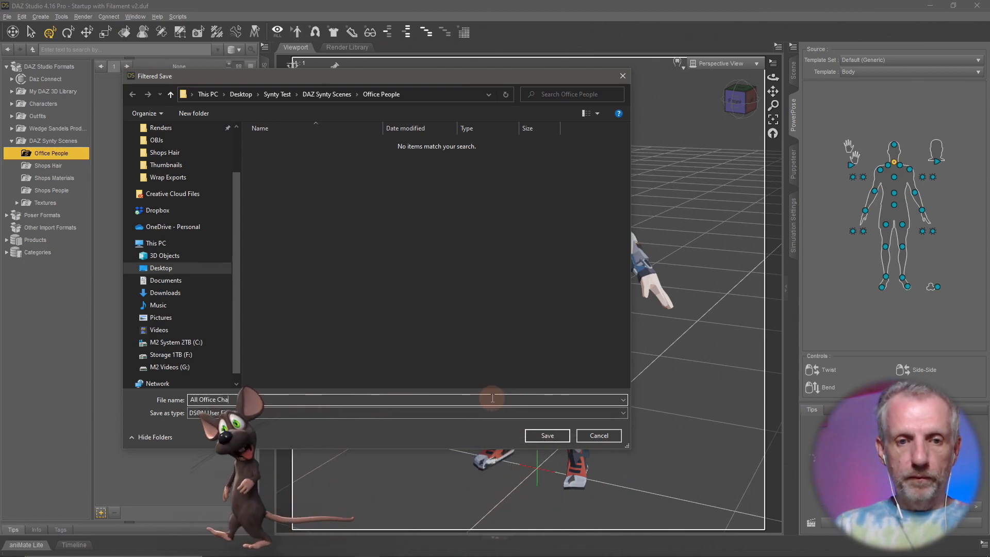
text(People)
key(Return)
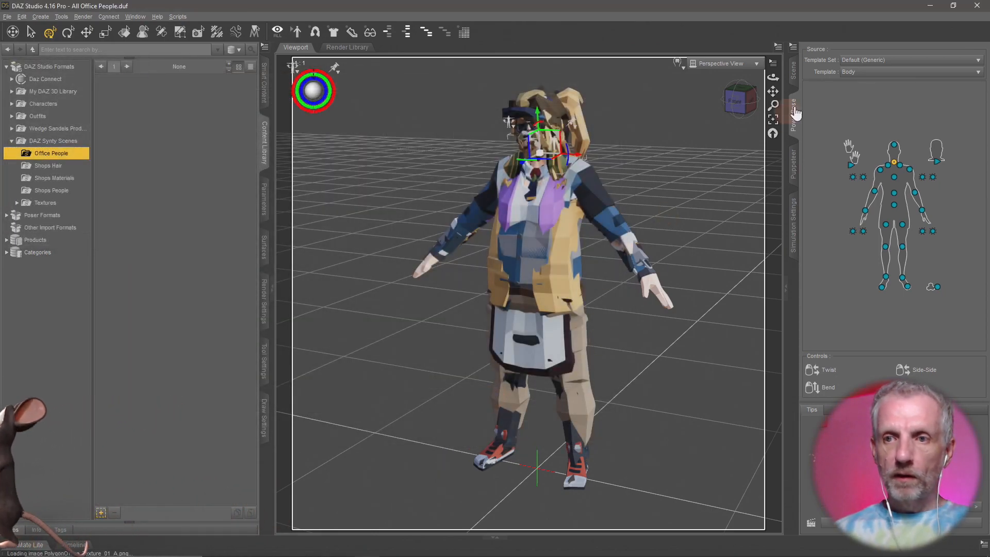
Step: Activate the Geometry Editor and list only the surfaces in its settings, with full group names readable and Face Groups and Regions collapsed
click(795, 77)
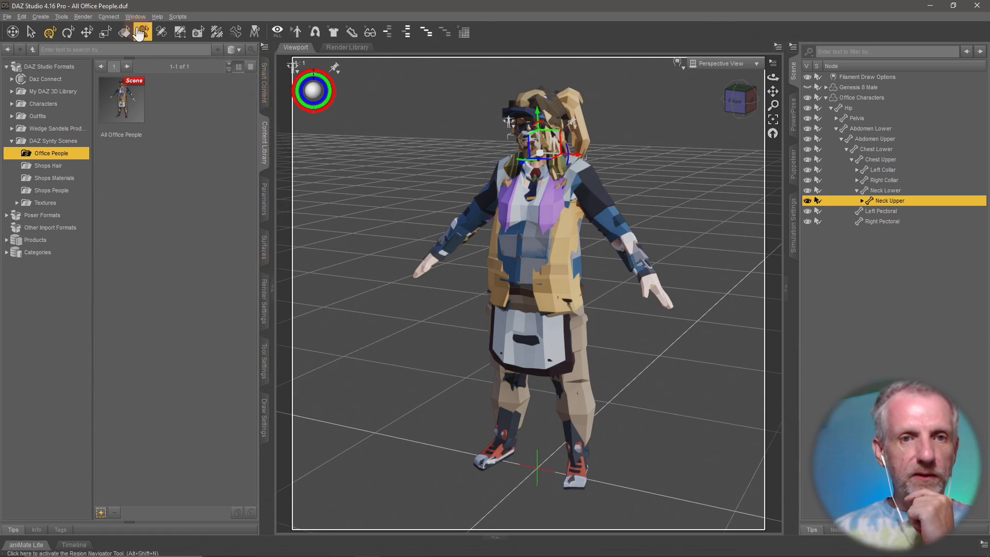
click(180, 32)
click(264, 364)
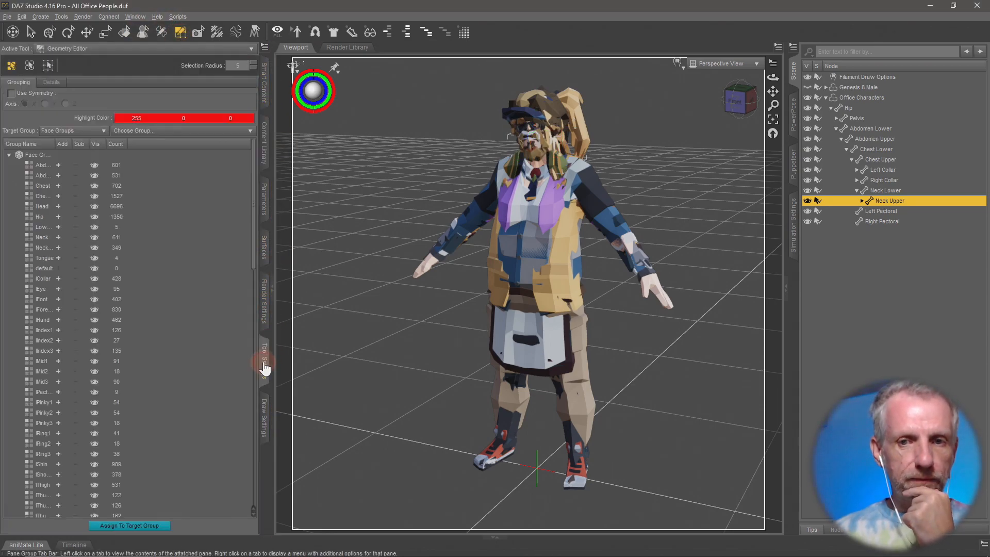
drag(55, 143, 130, 143)
click(10, 154)
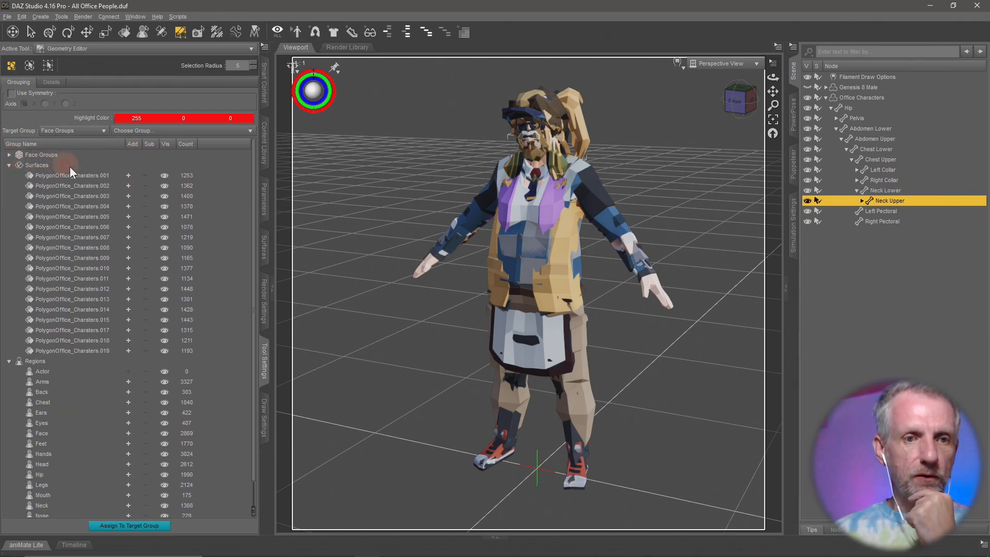
click(9, 361)
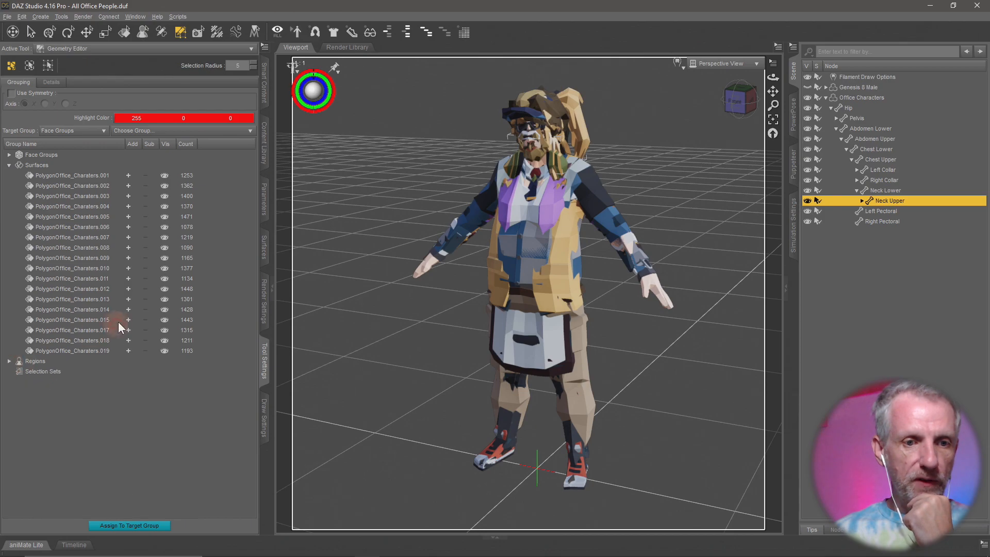
Step: Select the polygons of every surface from PolygonOffice_Charaters.002 through .019, leaving PolygonOffice_Charaters.001 unselected
click(94, 175)
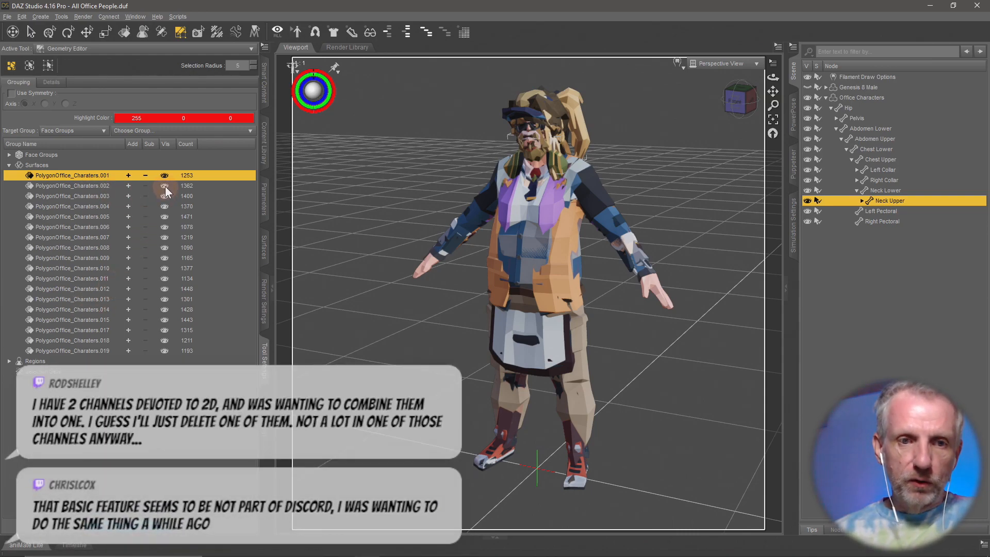
click(129, 184)
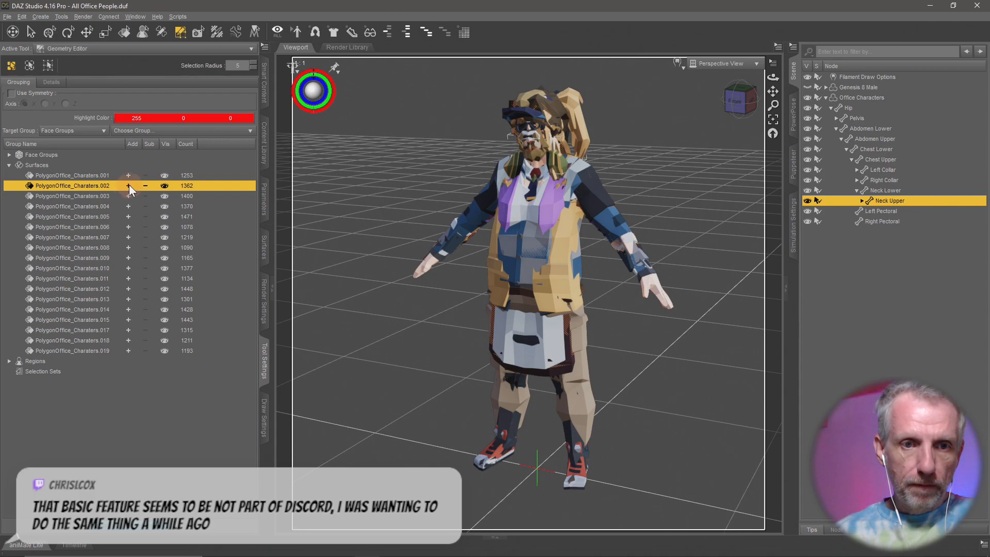
click(128, 195)
click(129, 207)
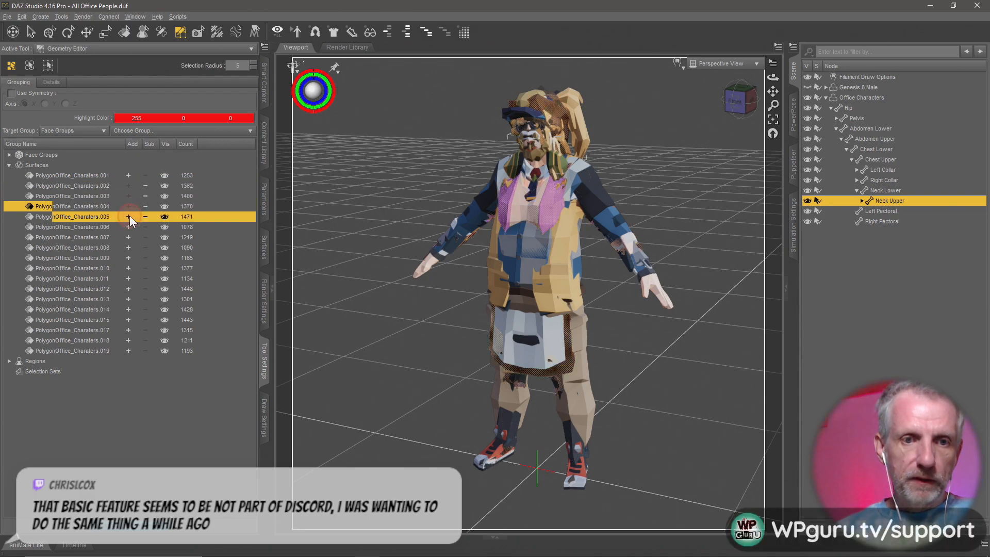
click(128, 227)
click(128, 237)
click(128, 248)
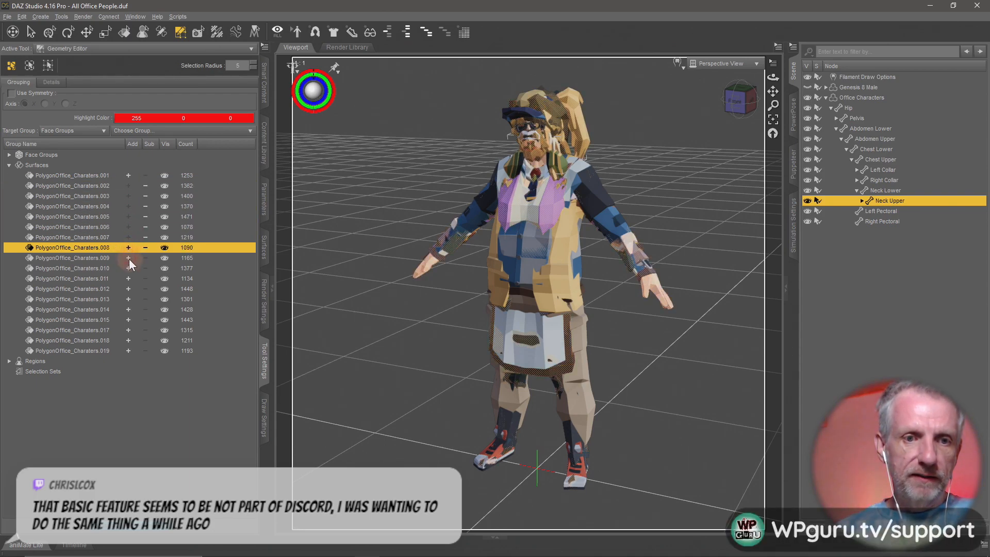
click(129, 257)
click(128, 268)
click(127, 278)
click(128, 287)
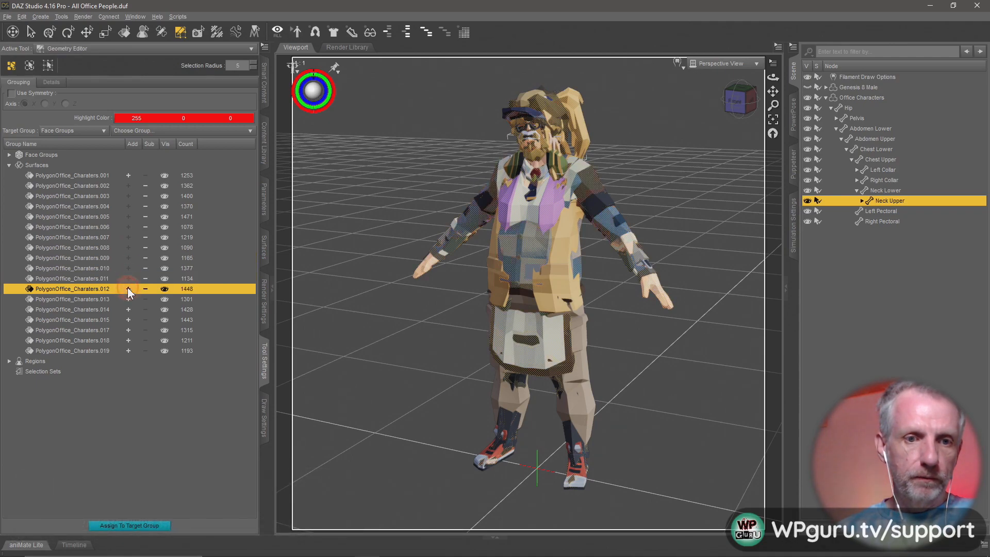
click(128, 299)
click(127, 309)
click(127, 320)
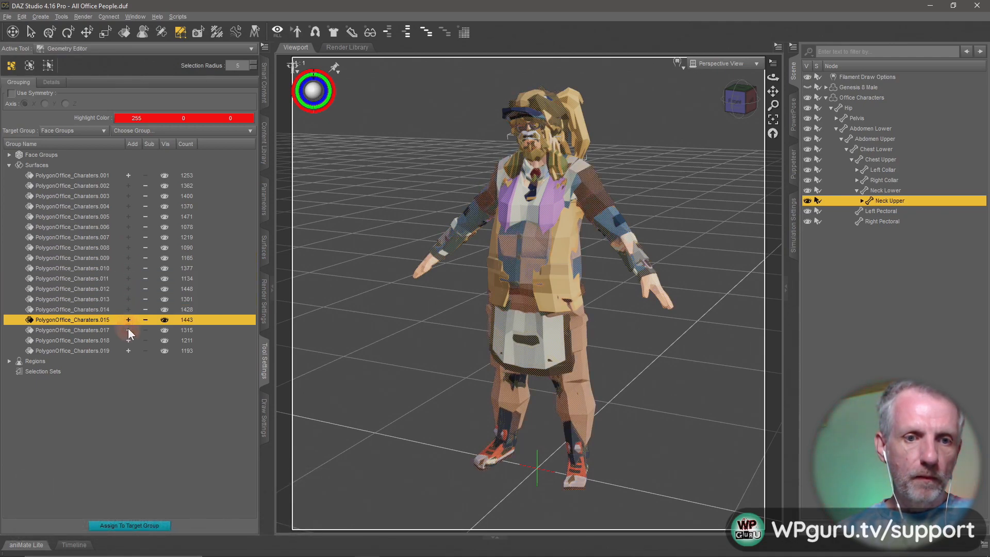
click(128, 330)
click(128, 340)
click(129, 351)
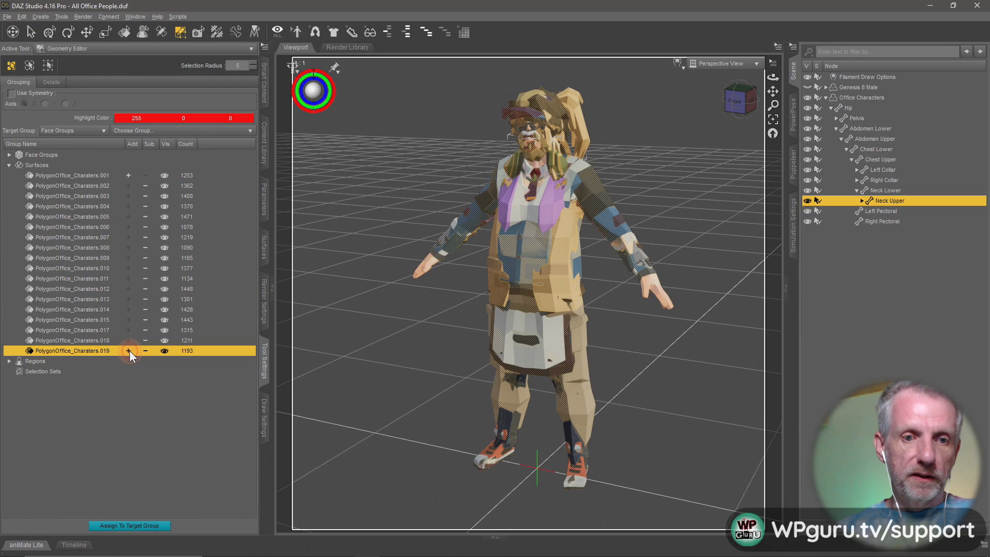
Step: Delete the selected polygons from the base geometry of Office Characters
right_click(545, 203)
mouse_move(590, 252)
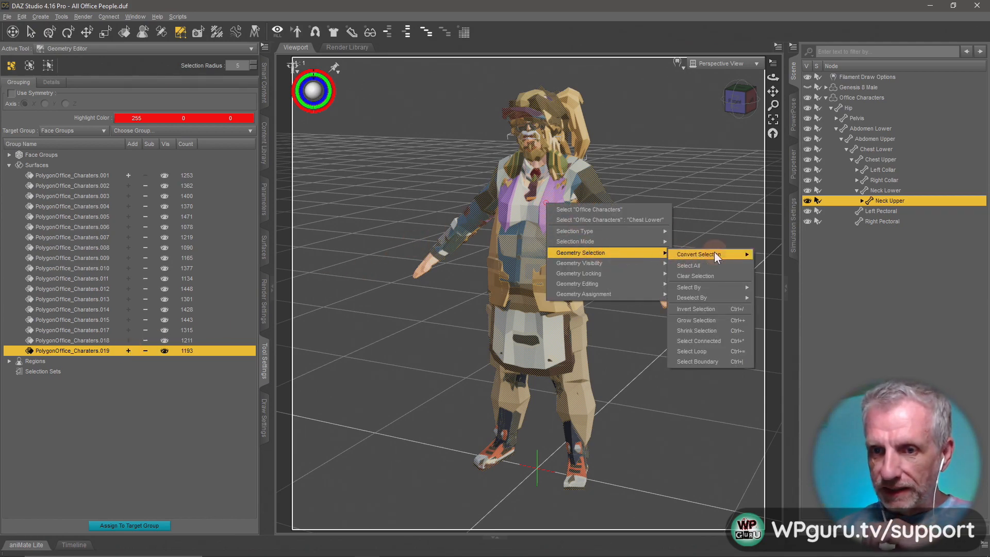
mouse_move(722, 298)
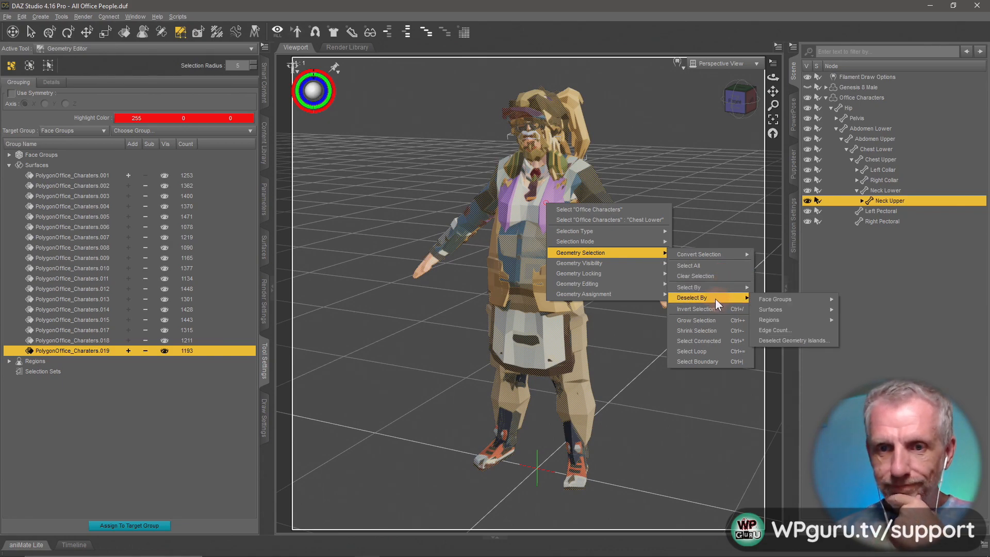
mouse_move(640, 284)
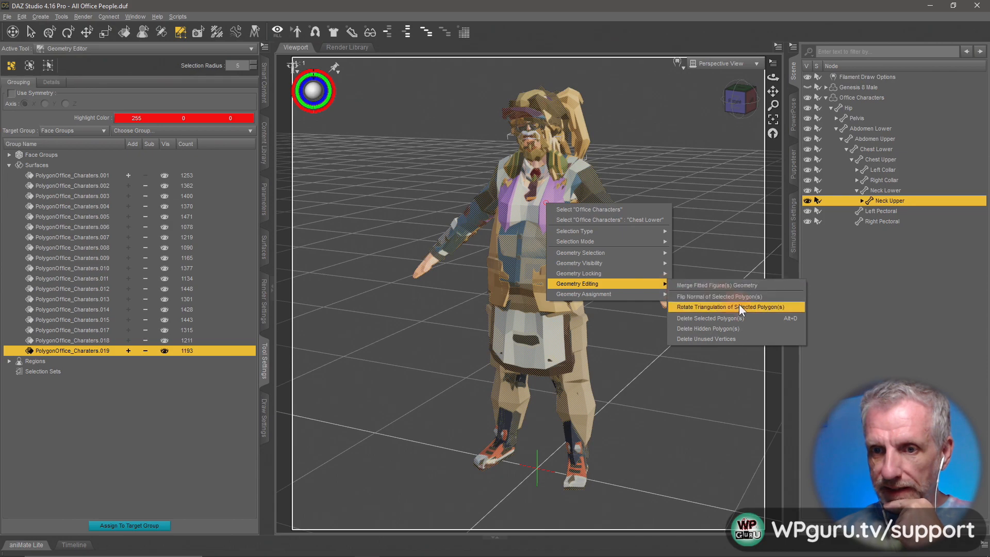
click(751, 319)
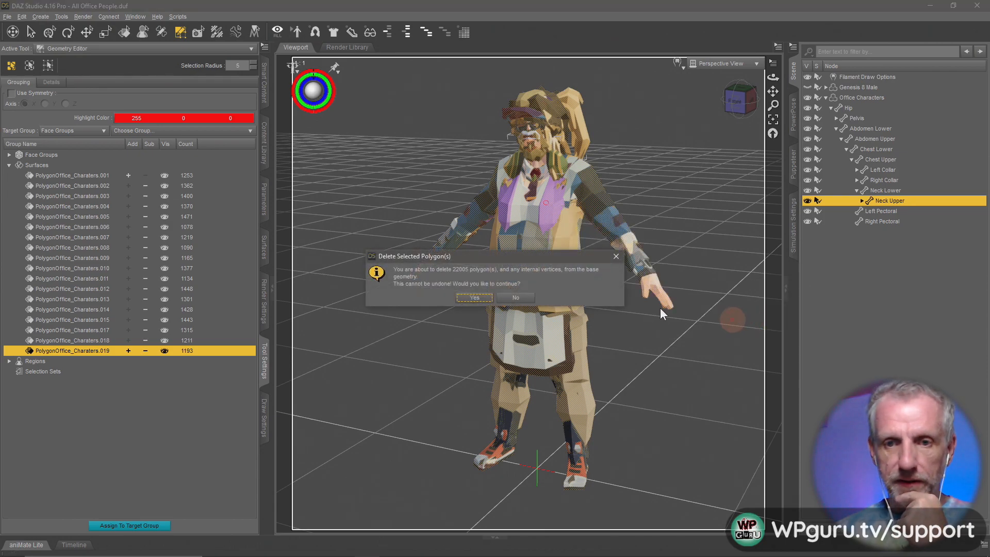
click(475, 299)
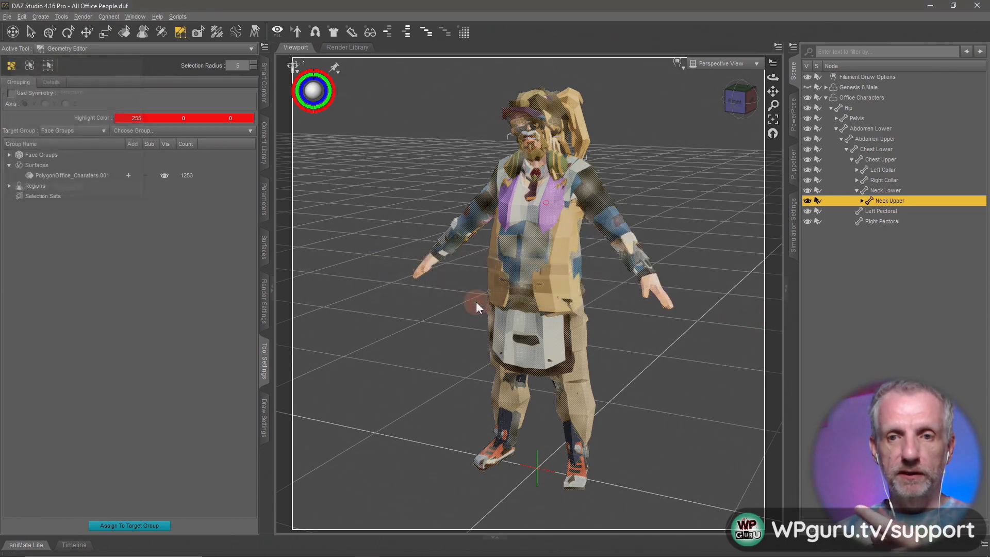
Step: Examine the isolated PolygonOffice_Charaters.001 character from several angles, close up and at full height
scroll(577, 267, up, 6)
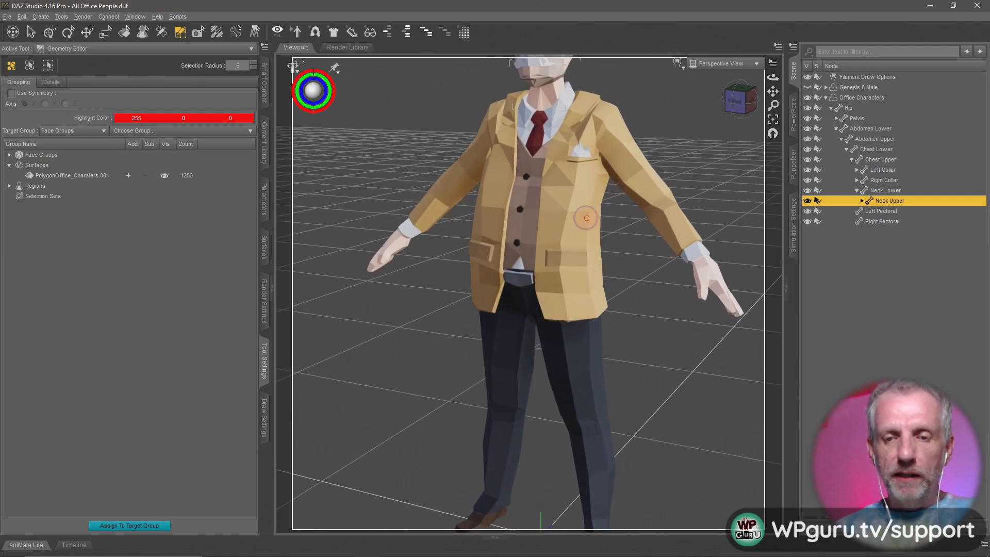
middle_drag(586, 218, 592, 212)
scroll(592, 212, up, 1)
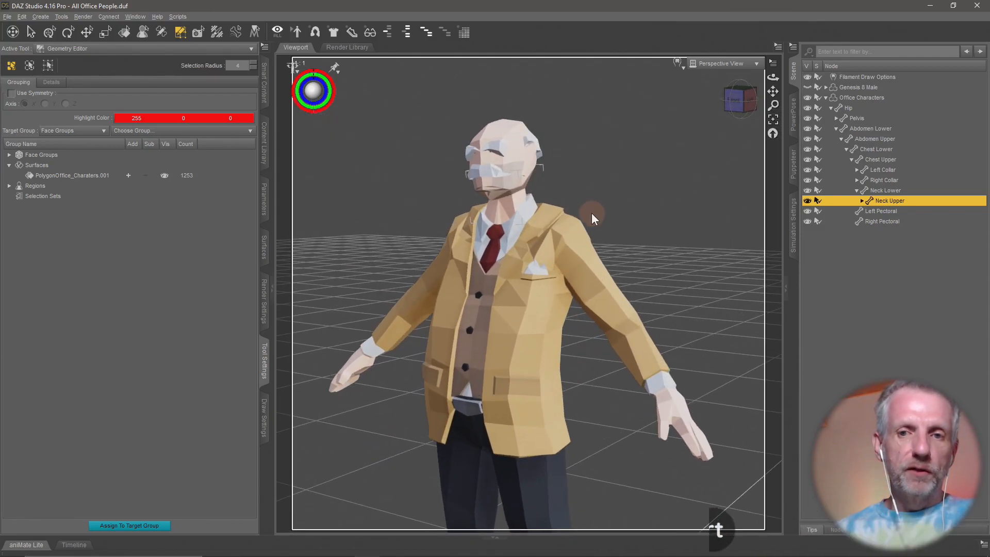
scroll(590, 213, down, 3)
middle_drag(551, 237, 503, 236)
scroll(551, 233, down, 3)
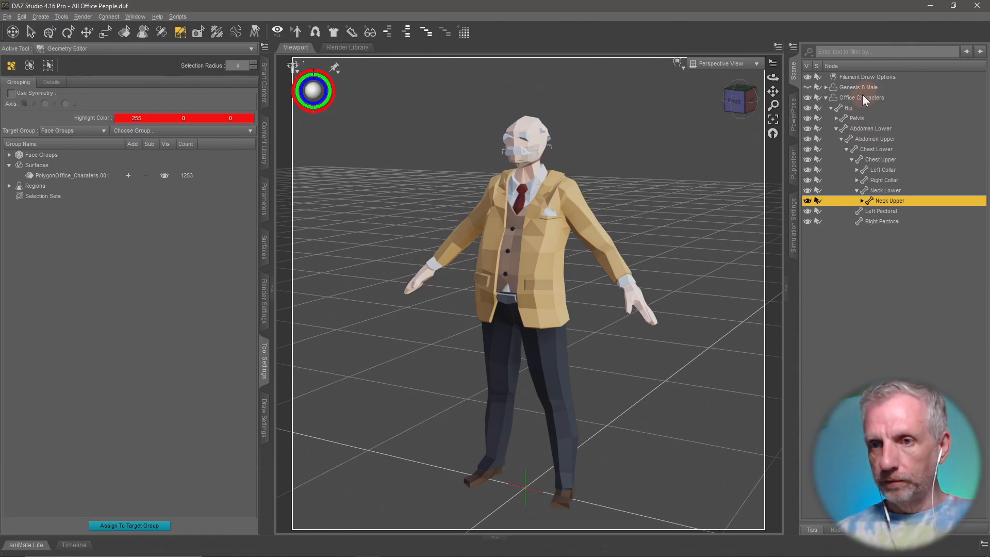
Step: Reload the All Office People scene from the Office People content folder, discarding the changes to the current scene
click(263, 140)
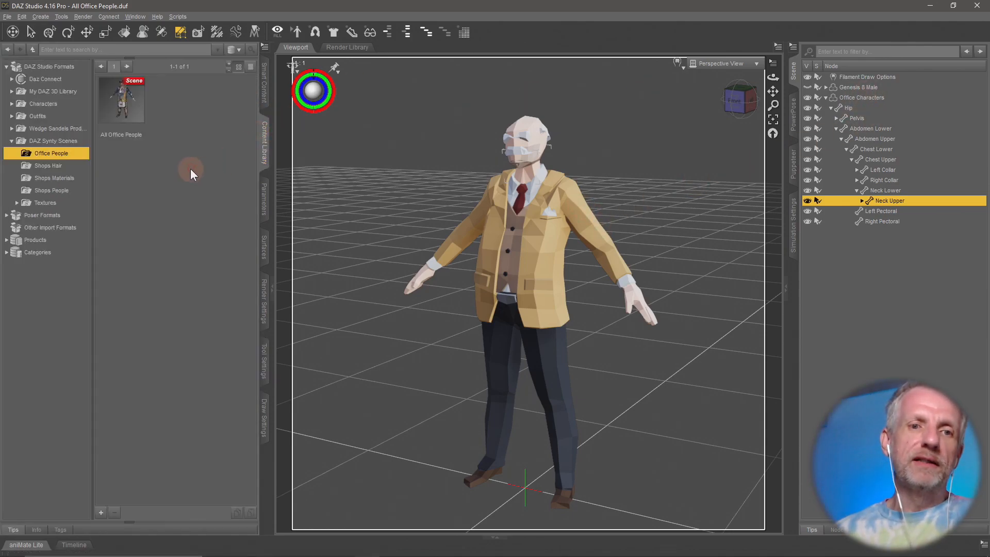
double_click(122, 107)
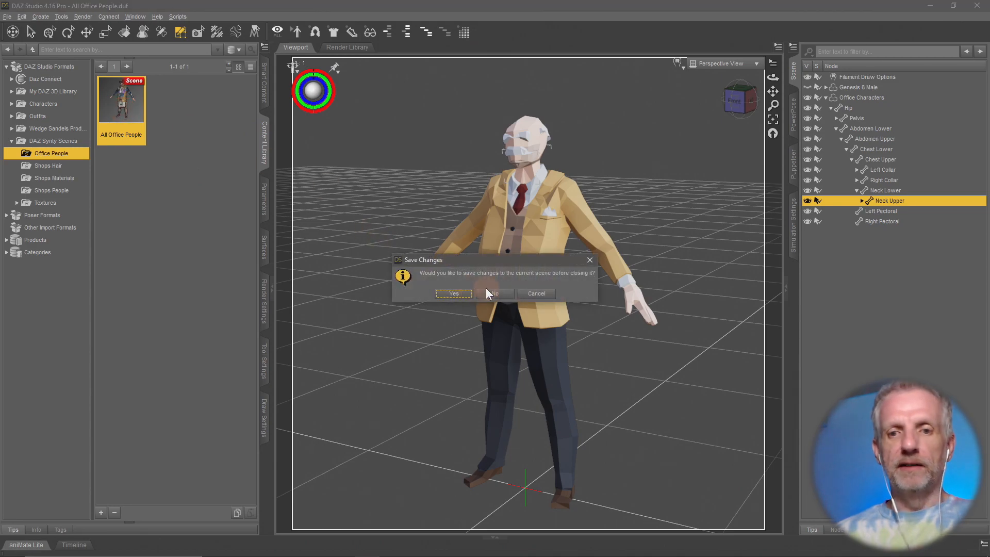
click(487, 291)
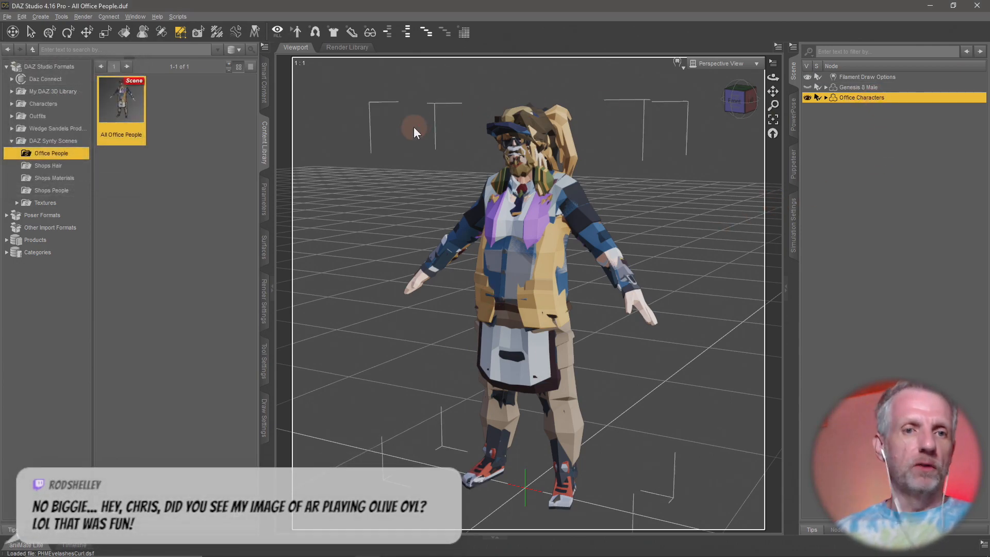
Step: Load Office Characters.obj from the OBJ Characters folder as a morph on Office Characters with Morph Loader Pro, keeping the default options
click(21, 17)
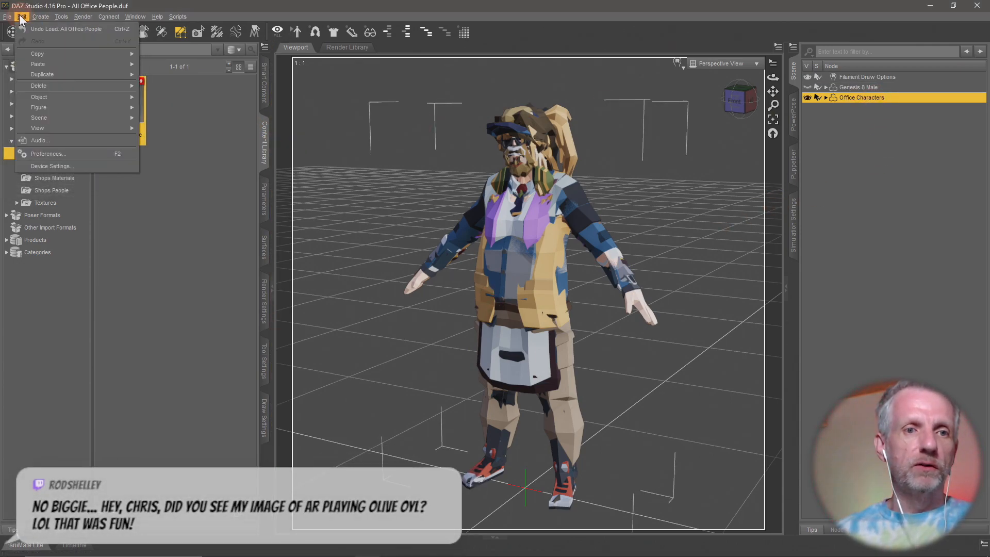
mouse_move(91, 99)
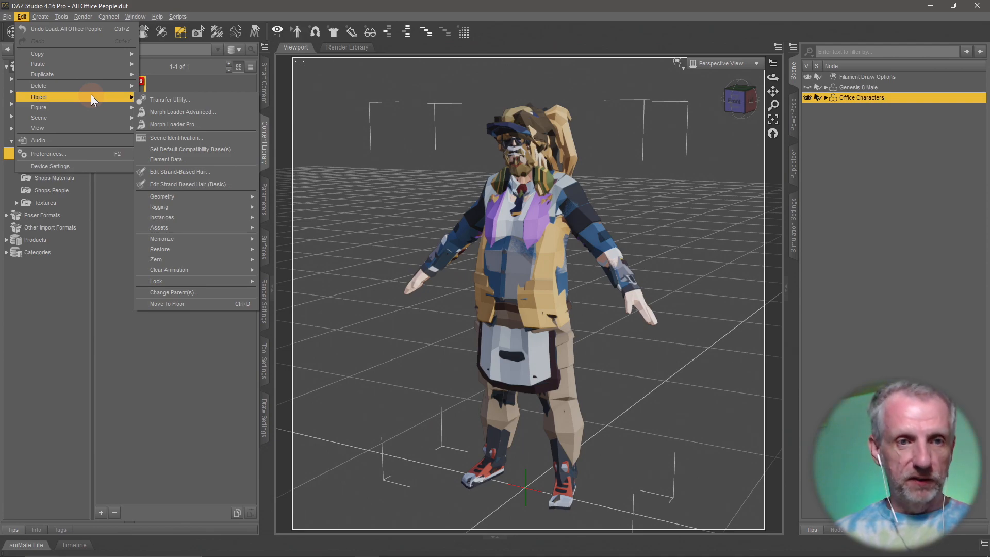
click(189, 125)
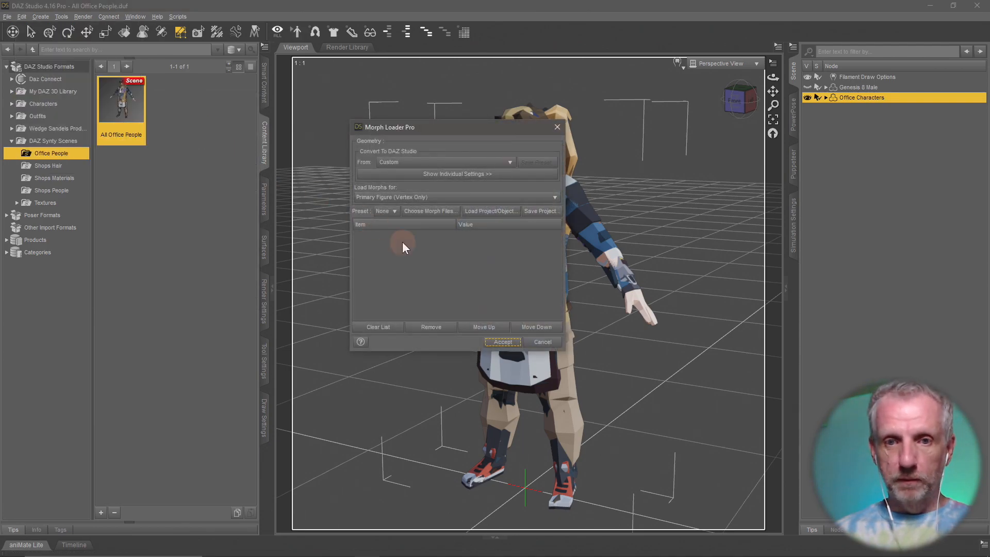
click(436, 214)
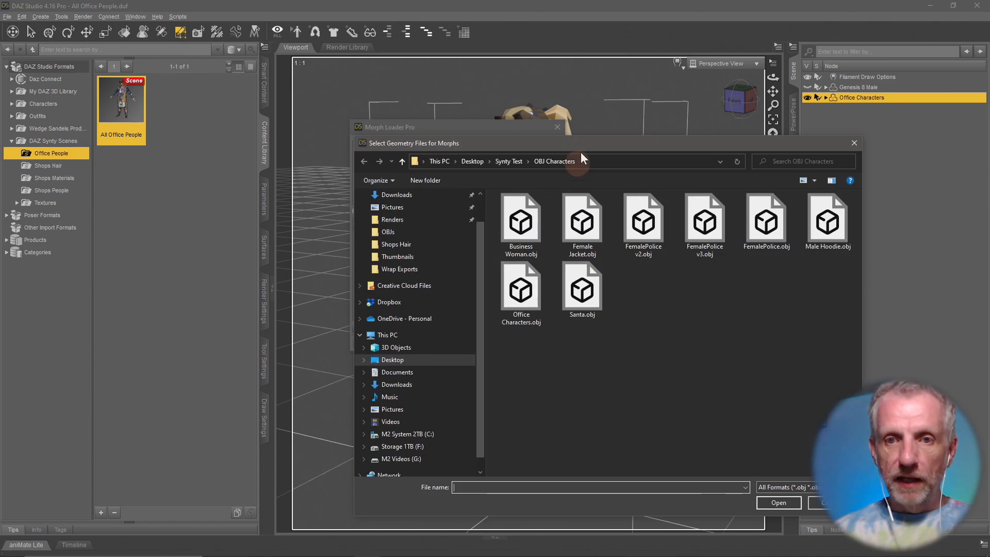
drag(583, 146, 458, 88)
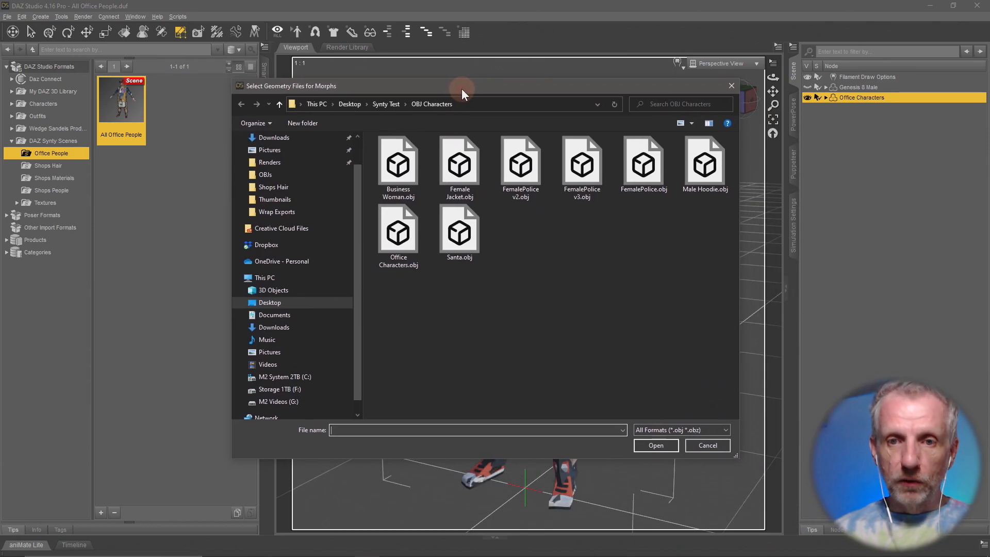
click(415, 234)
click(659, 442)
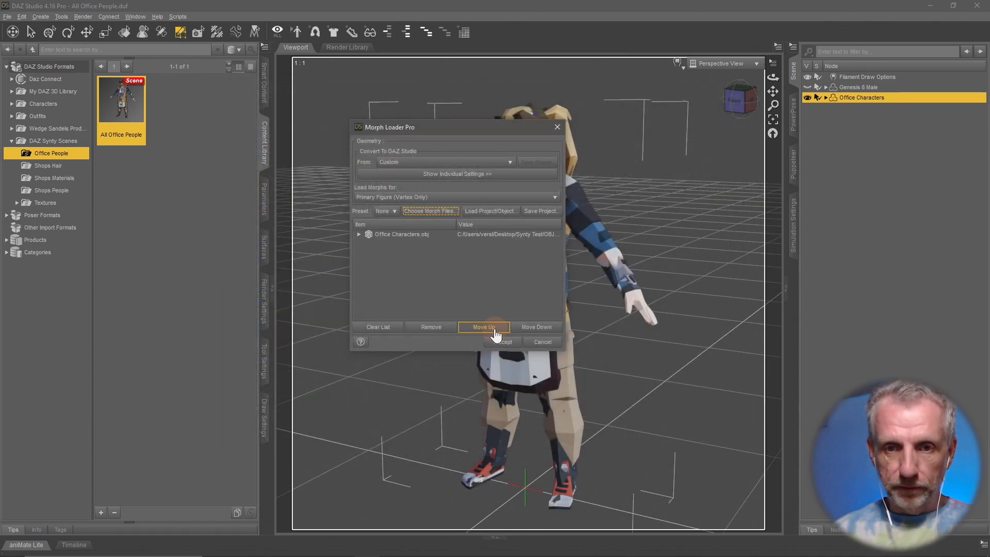
click(358, 234)
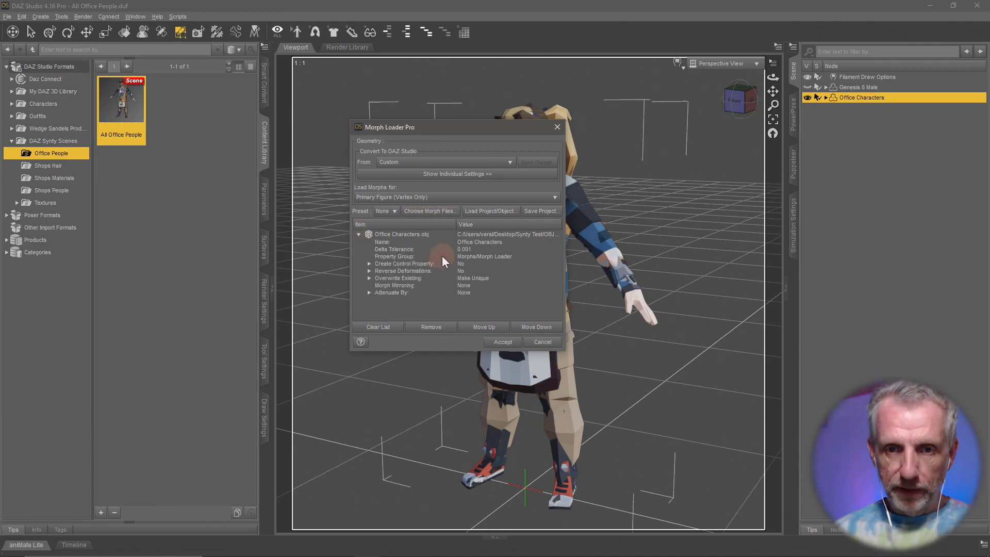
click(503, 341)
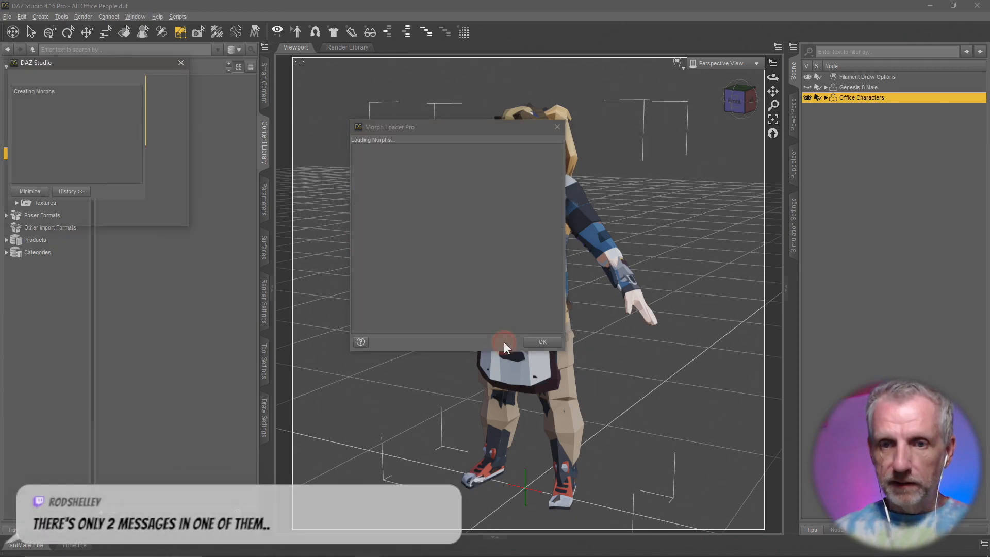
click(533, 343)
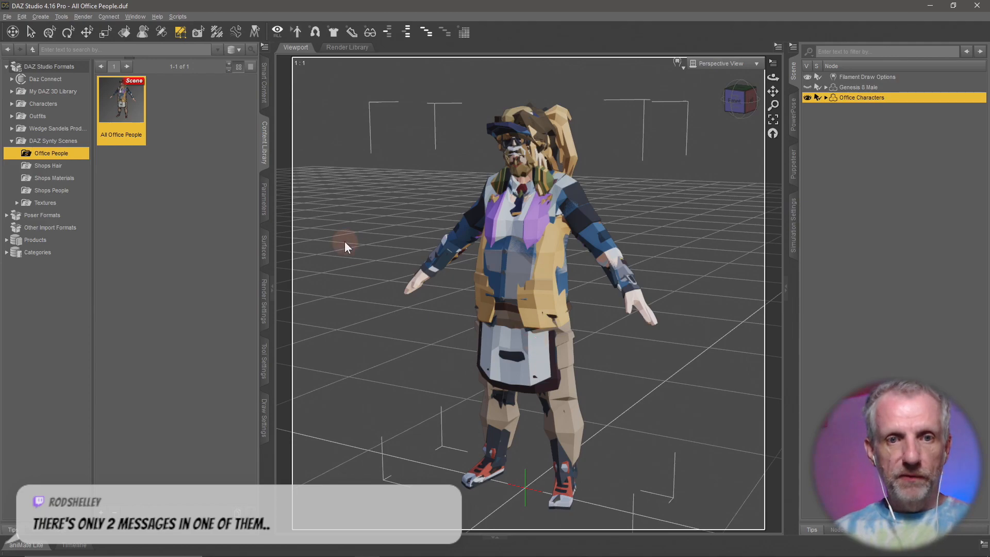
Step: Set the Office Characters morph of the figure to 100%
click(266, 206)
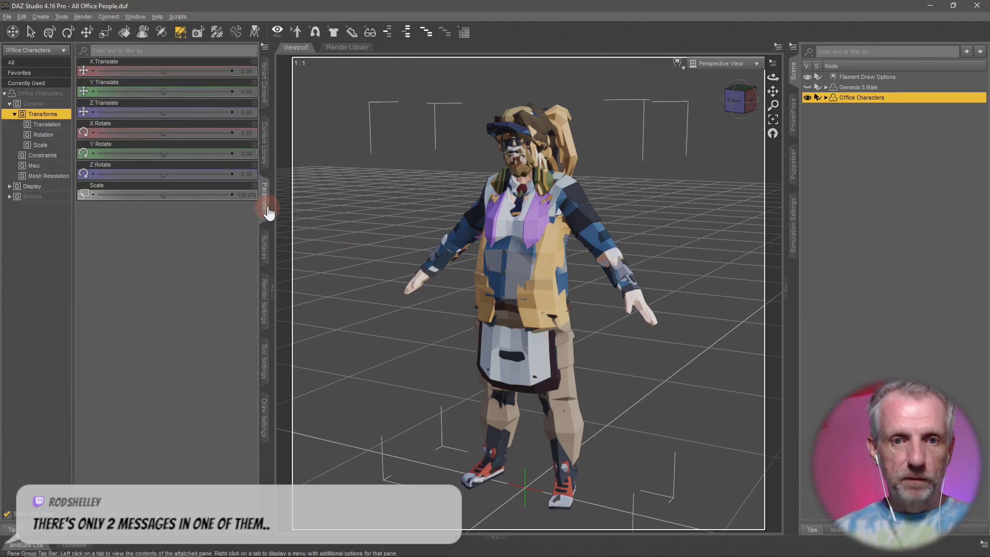
click(52, 198)
drag(167, 73, 306, 81)
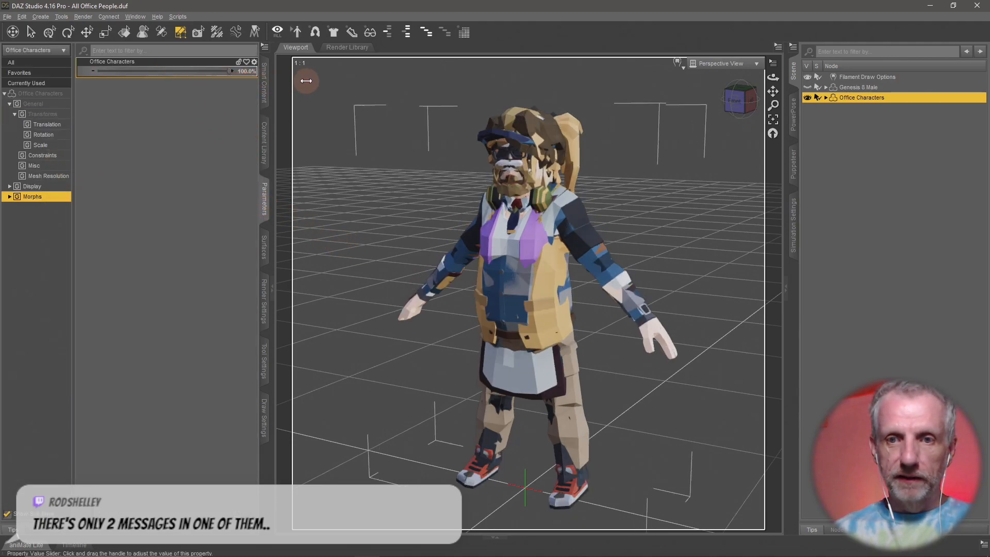
click(254, 61)
click(261, 72)
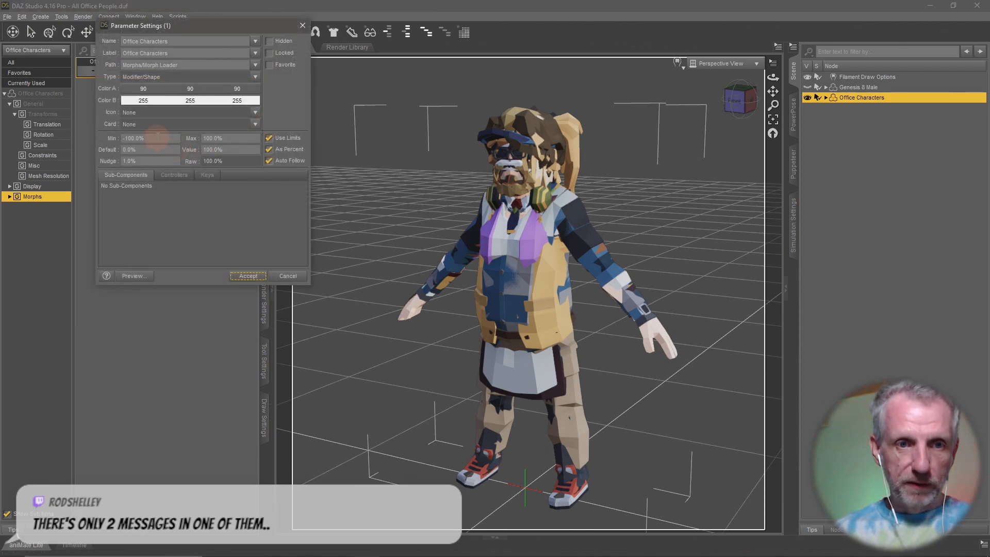
key(Escape)
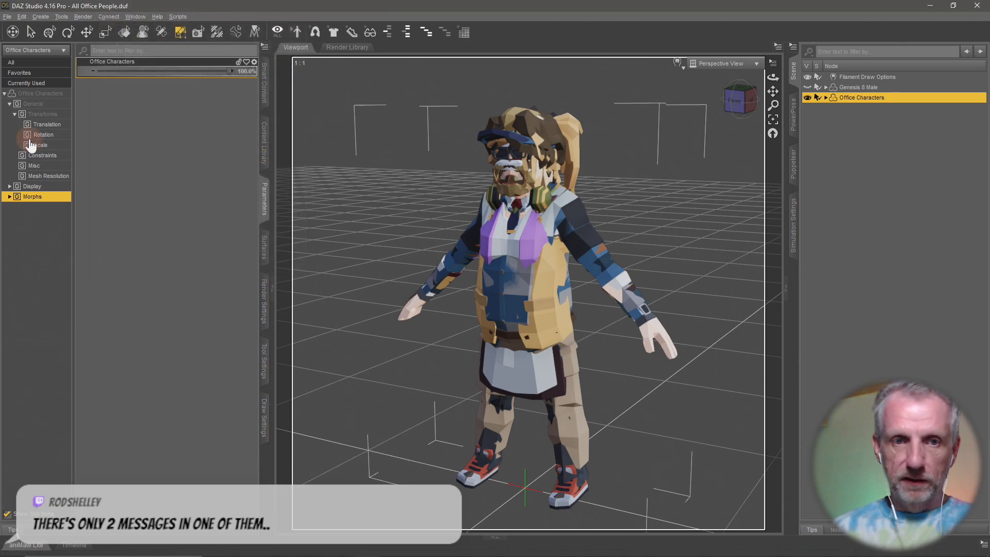
Step: Enable Edit Mode for the properties and adjust the figure's rigging to the morphed shape, with all bones, center points and end points included
right_click(168, 63)
click(182, 70)
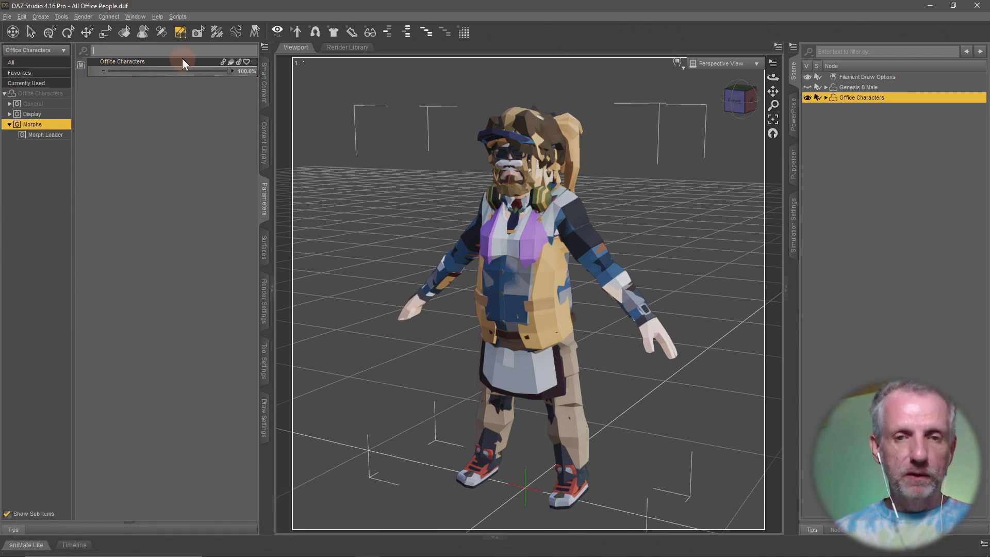
click(161, 32)
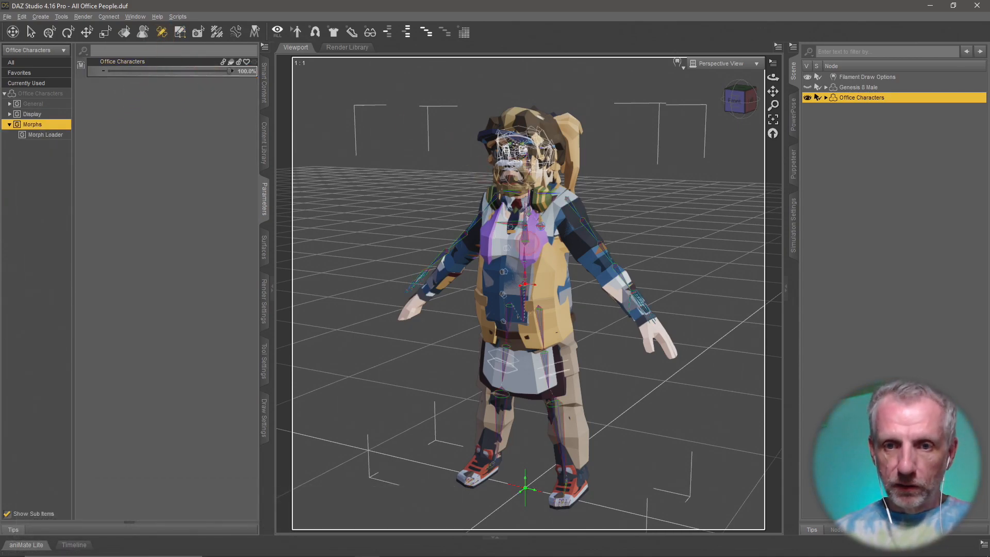
middle_drag(526, 243, 559, 232)
right_click(513, 249)
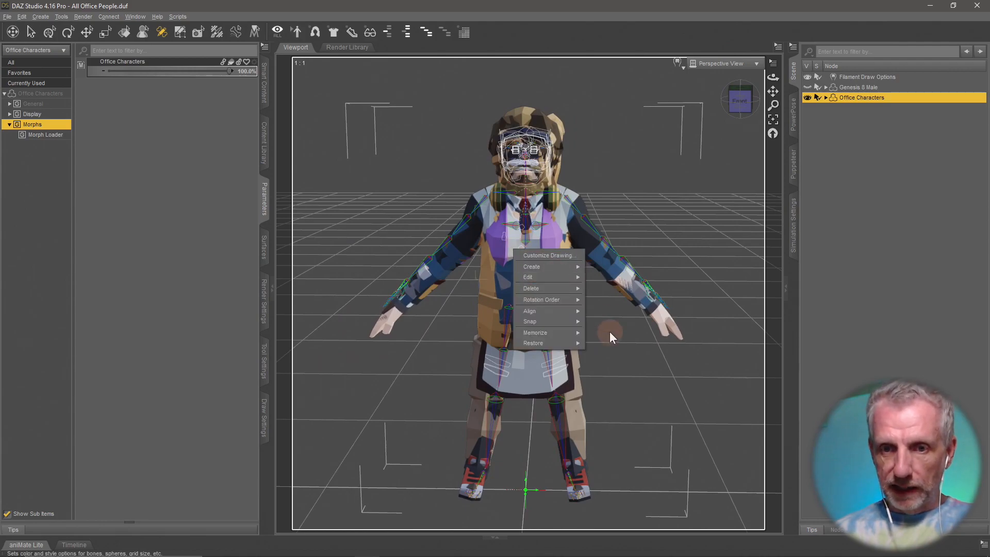
mouse_move(569, 278)
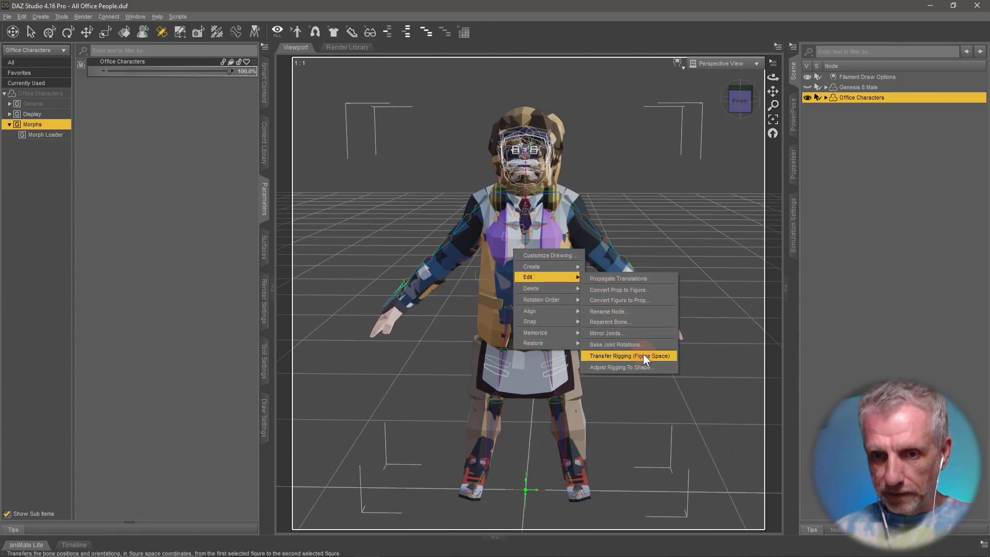
click(650, 367)
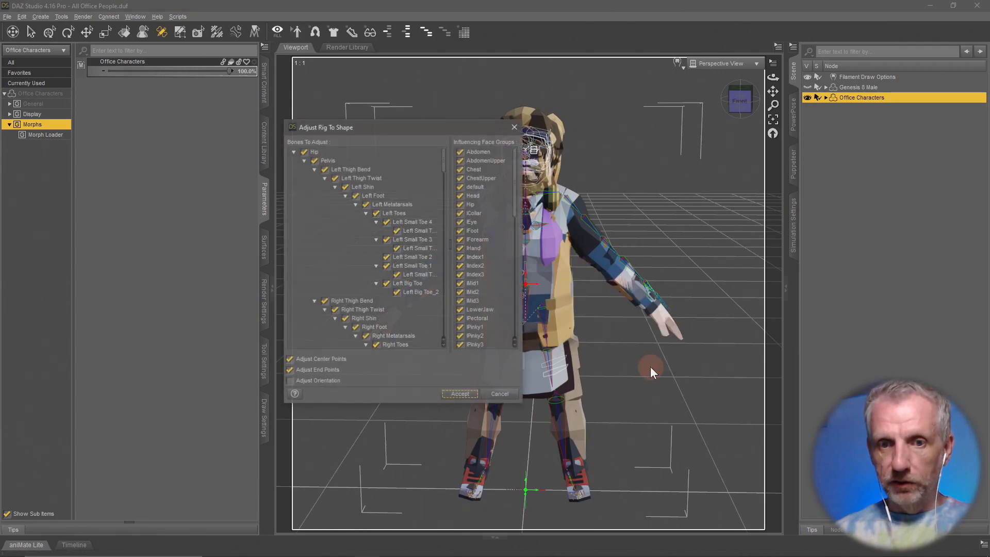
click(450, 394)
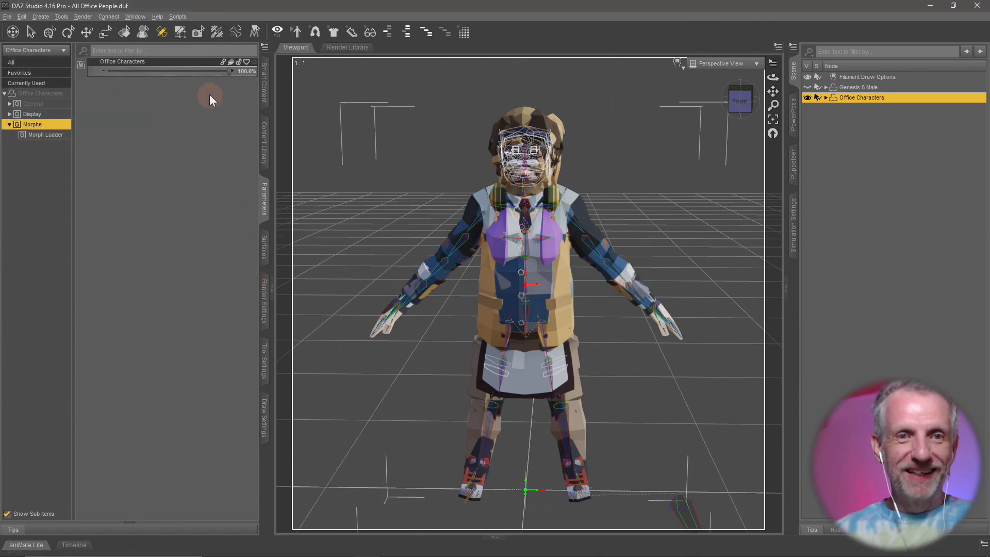
Step: Apply ERC Freeze to the Office Characters morph so it controls the rigging adjustments, and turn off Edit Mode
right_click(193, 66)
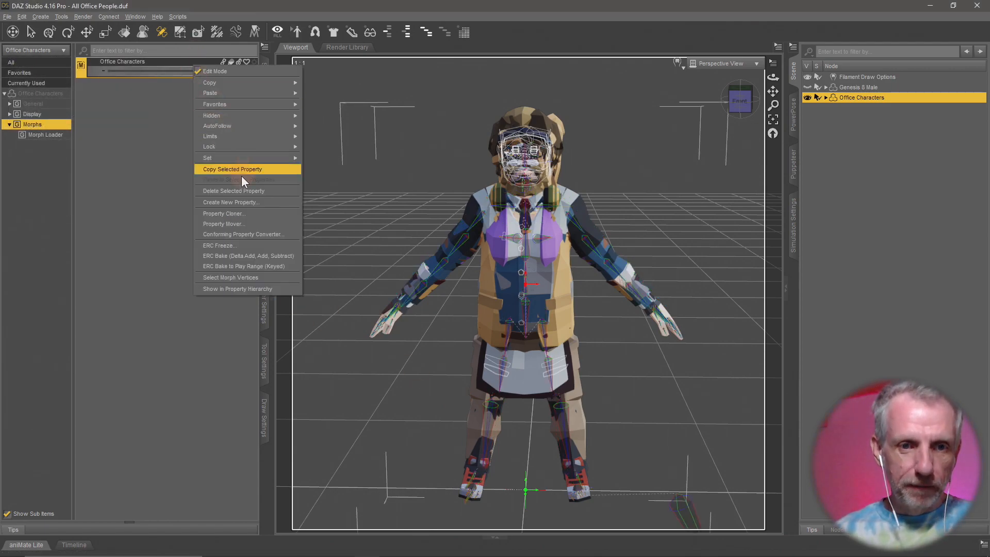
click(248, 245)
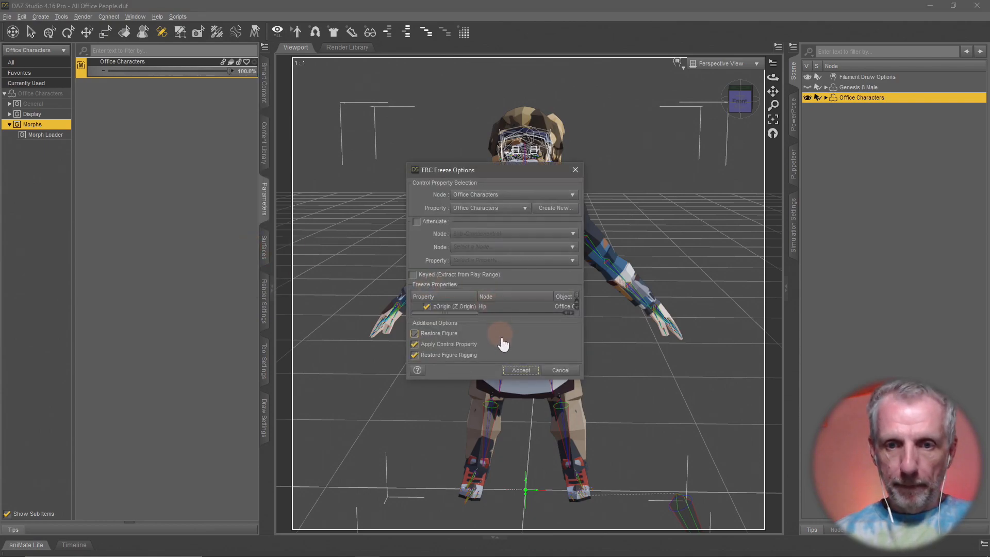
click(515, 371)
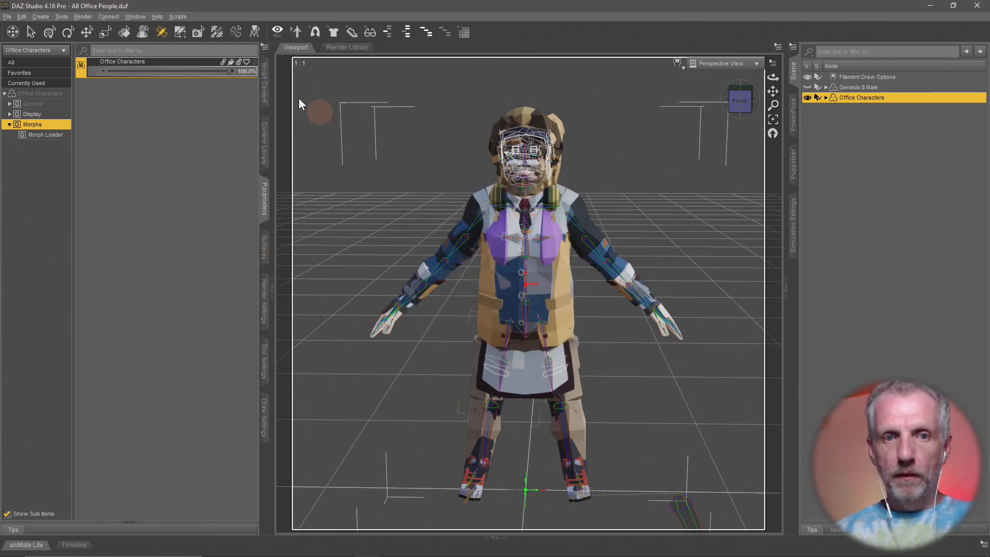
right_click(203, 60)
click(209, 67)
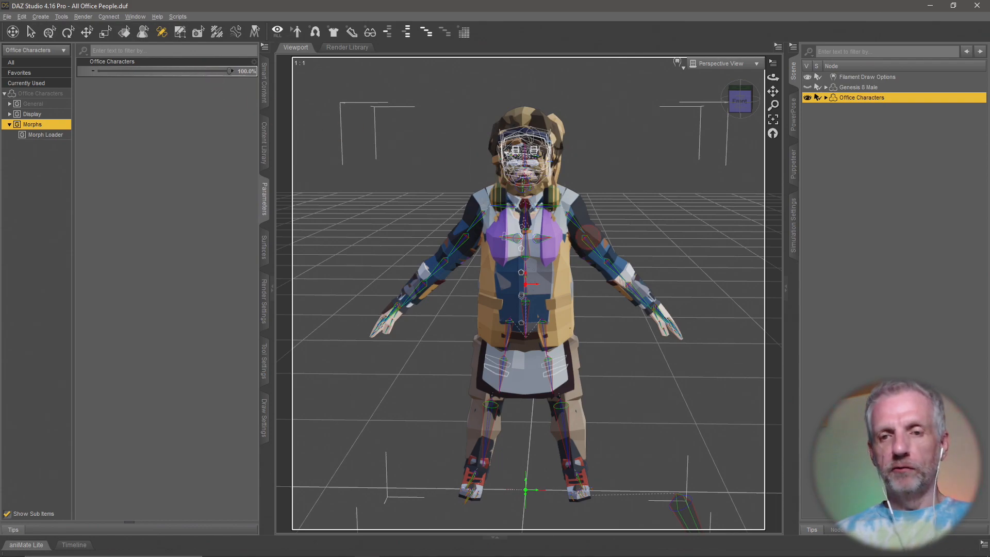
Step: Try bending and twisting the Neck Upper bone slightly with PowerPose, and undo the pose changes
middle_drag(586, 234, 525, 240)
click(50, 32)
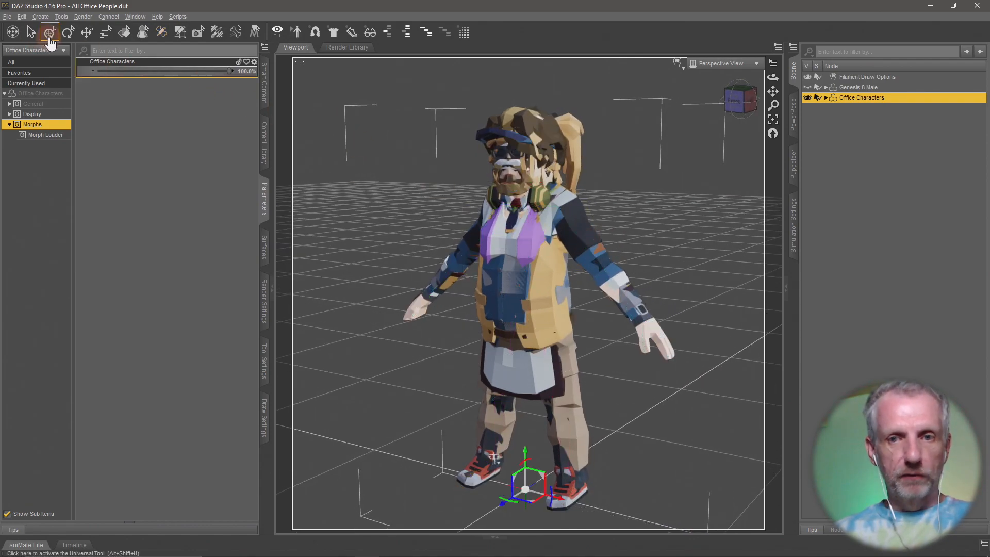
click(794, 135)
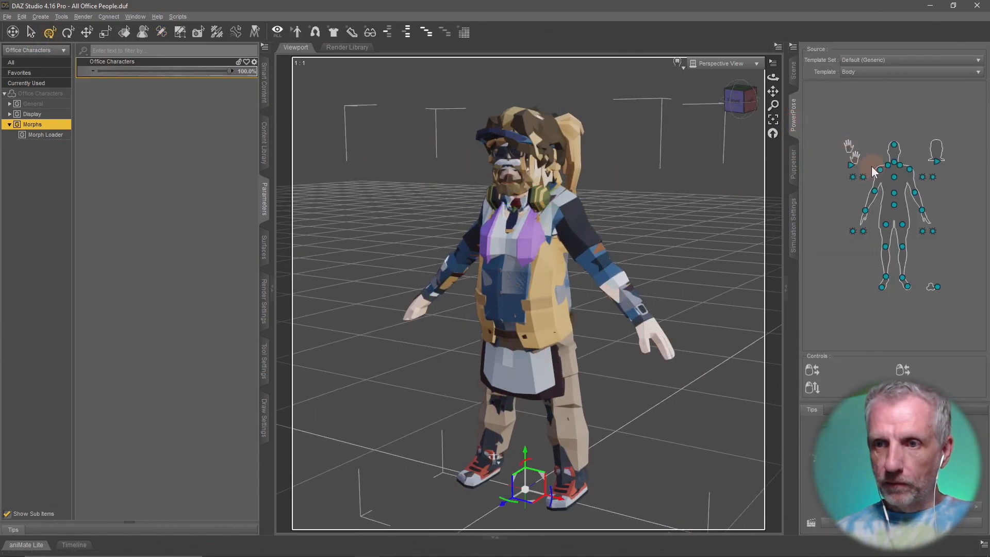
mouse_move(887, 165)
mouse_down()
mouse_move(882, 140)
mouse_move(860, 154)
mouse_move(887, 137)
mouse_move(897, 164)
mouse_move(902, 154)
mouse_move(869, 148)
mouse_move(894, 162)
mouse_up()
key(ctrl+z)
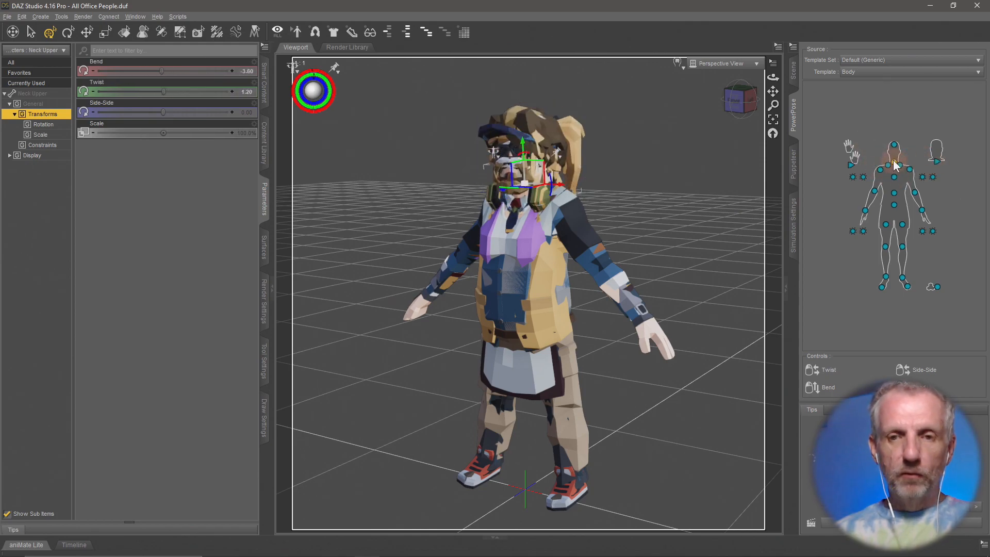
key(ctrl+z)
Step: Select the Office Characters figure in the scene hierarchy to show its morph parameters
middle_drag(615, 264, 660, 261)
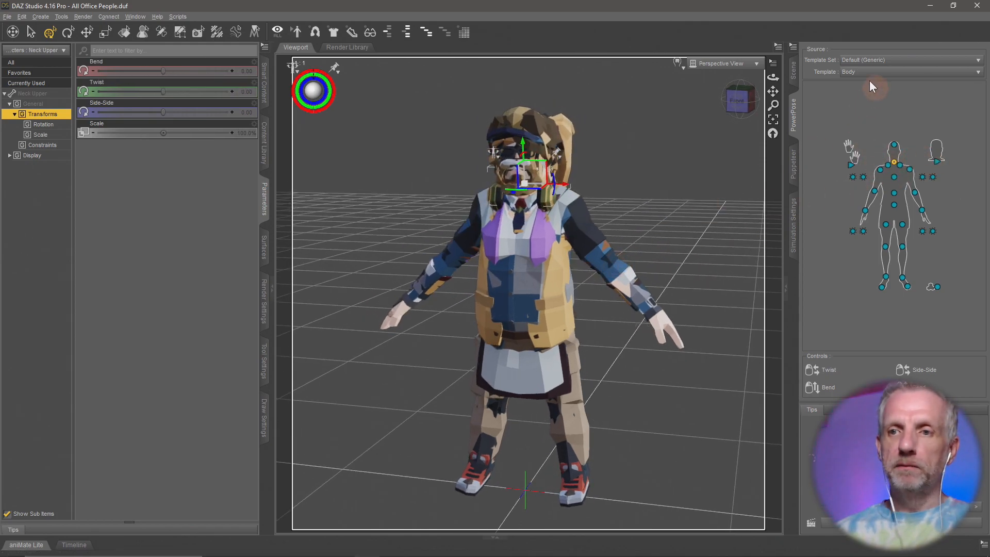
click(793, 77)
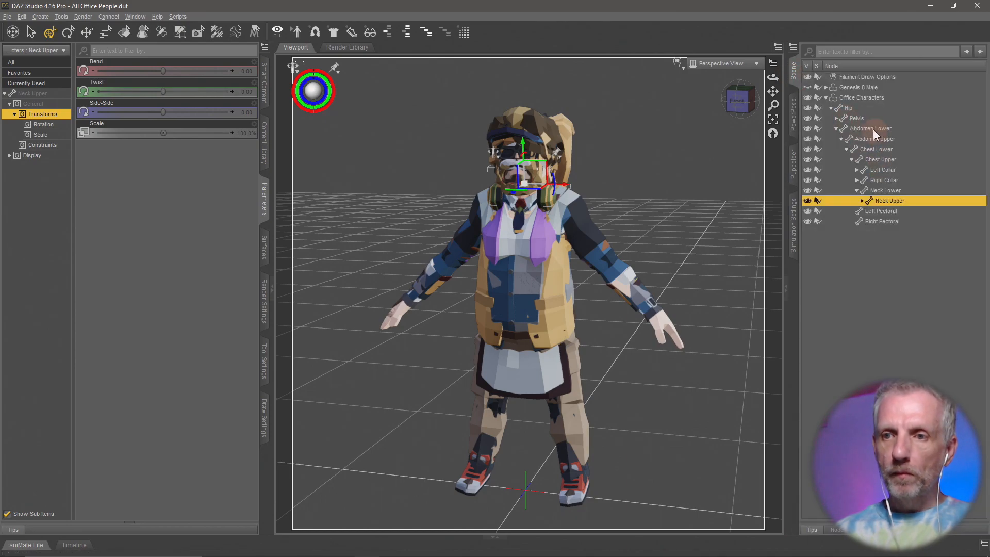
click(868, 98)
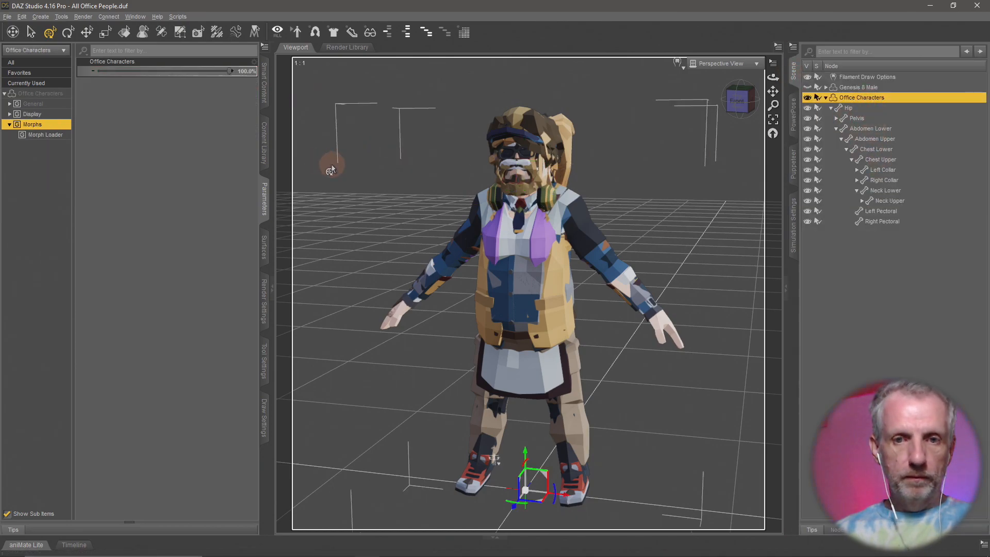
Step: Save the scene and activate the Geometry Editor on the Office Characters figure with its tool settings shown
key(ctrl+s)
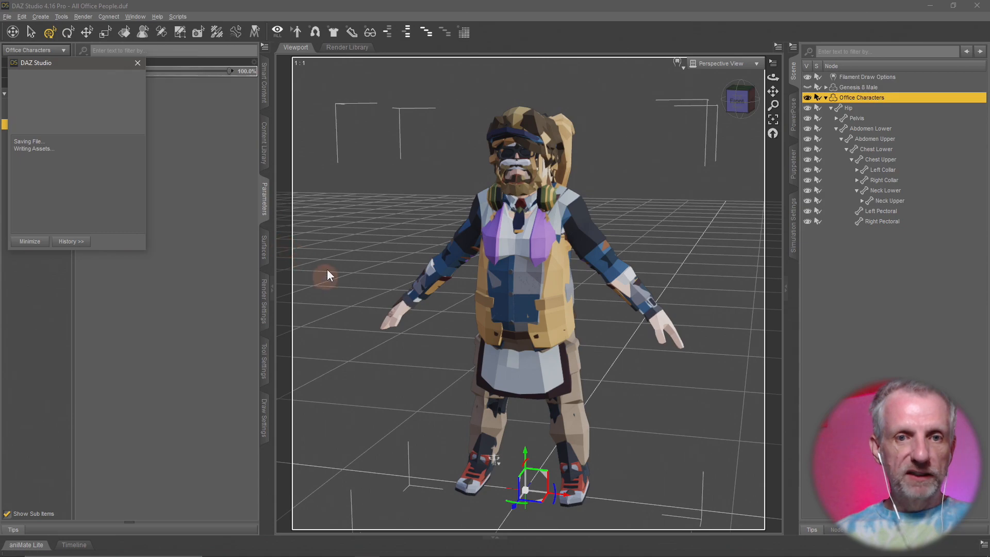
click(264, 144)
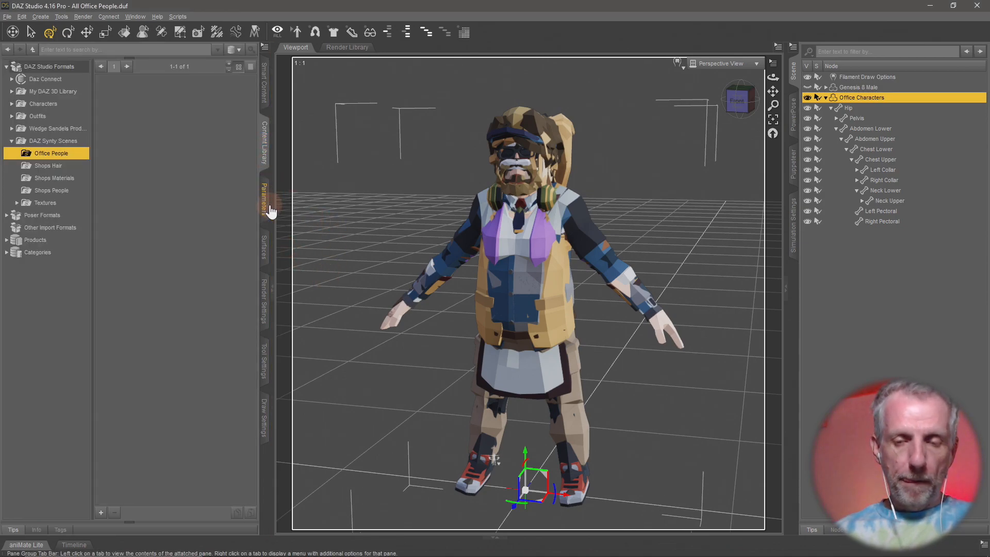
click(263, 310)
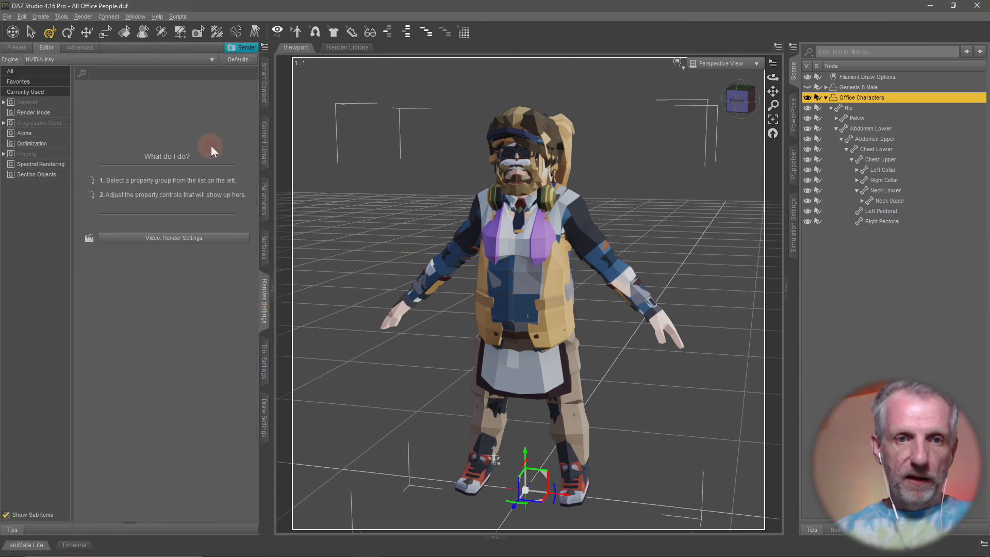
click(264, 369)
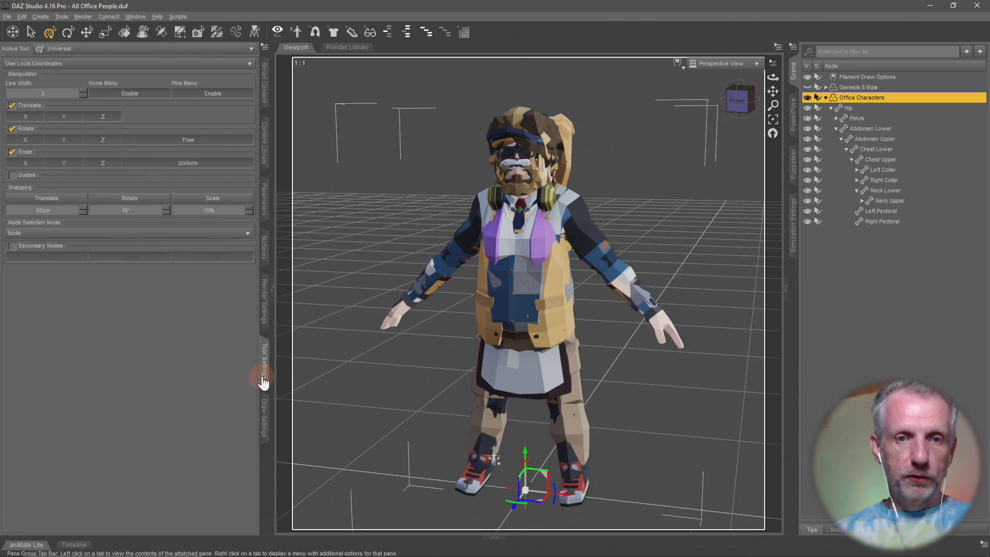
click(178, 38)
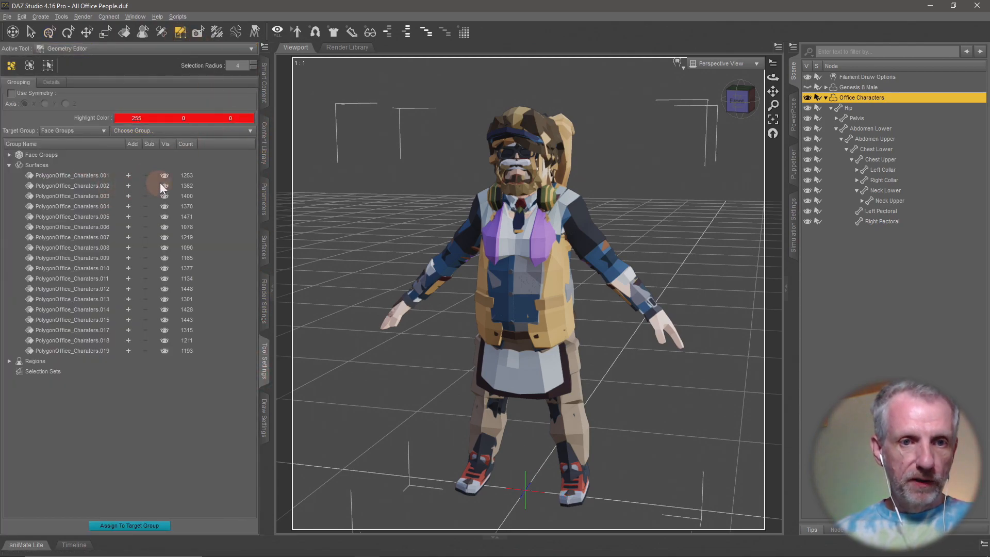
Step: Add the polygons of every surface from PolygonOffice_Charaters.002 through PolygonOffice_Charaters.019 to the selection, leaving out surface .001
click(128, 185)
click(128, 196)
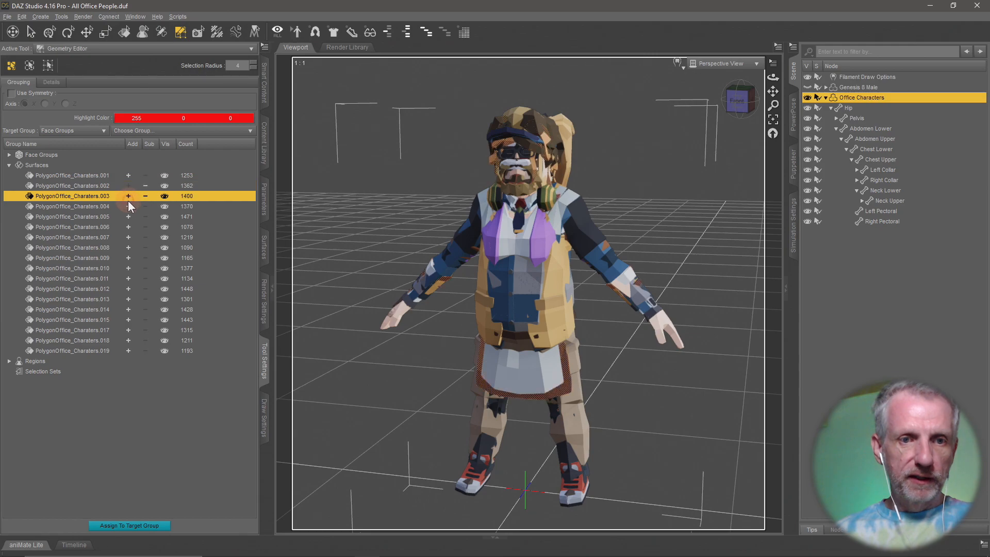
click(128, 206)
click(129, 217)
click(127, 227)
click(126, 238)
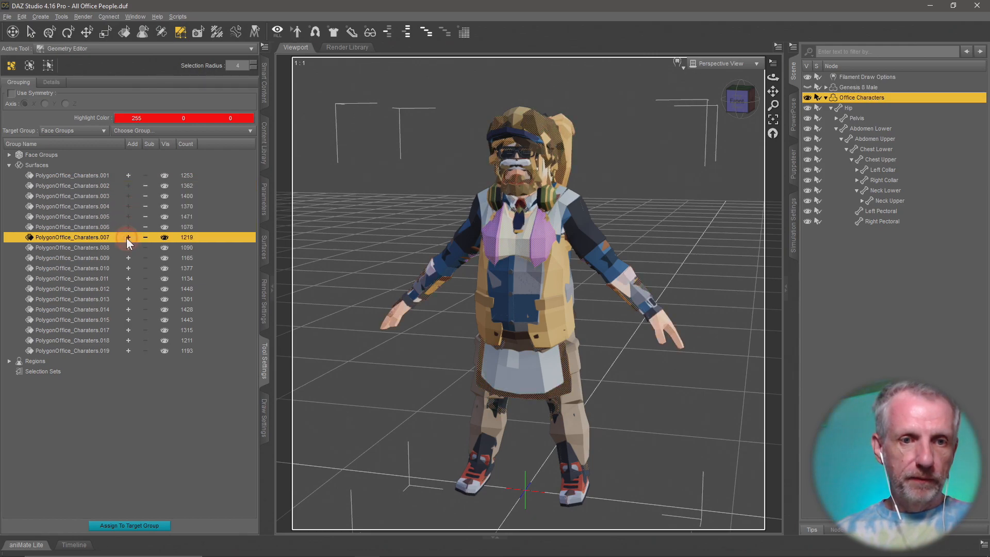
click(125, 247)
click(128, 258)
click(128, 268)
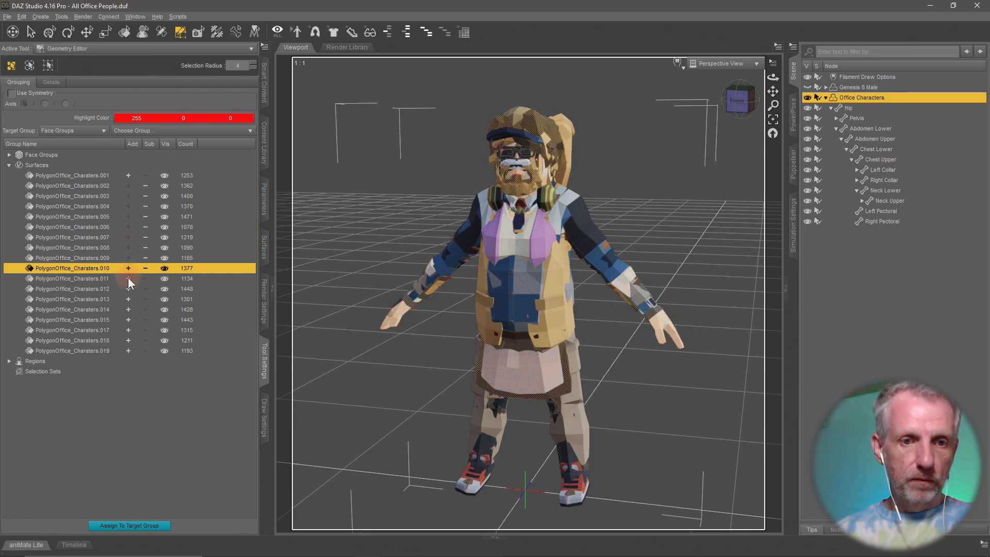
click(128, 279)
click(130, 289)
click(128, 299)
click(128, 309)
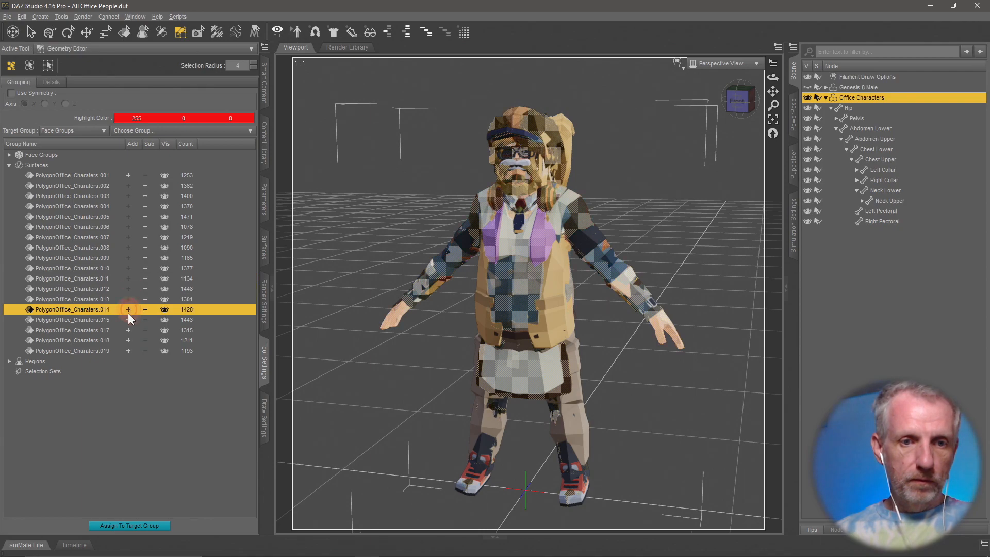
click(128, 320)
click(128, 329)
click(128, 340)
click(128, 350)
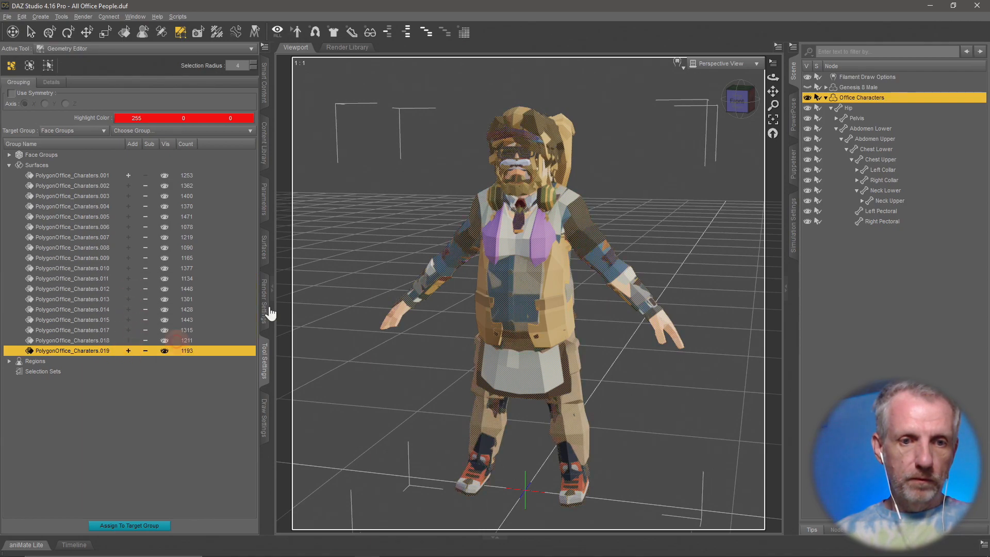
Step: Delete the selected polygons from the figure's base geometry so only the first character remains
right_click(474, 237)
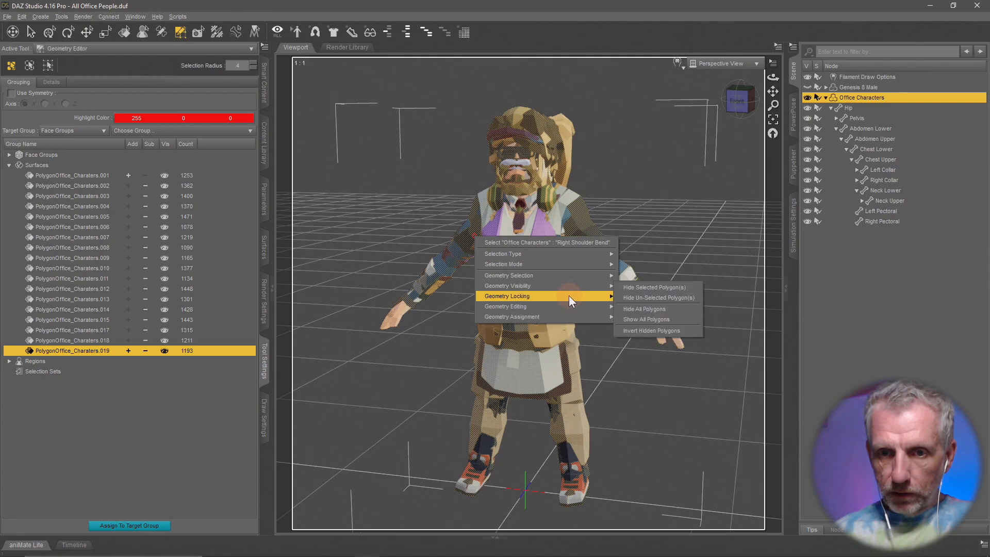
mouse_move(571, 305)
click(672, 340)
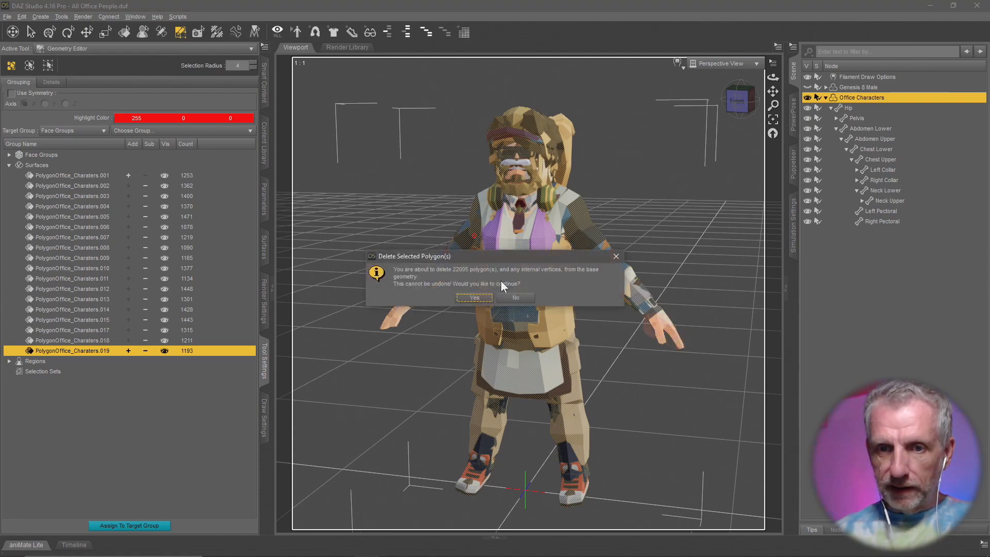
click(474, 299)
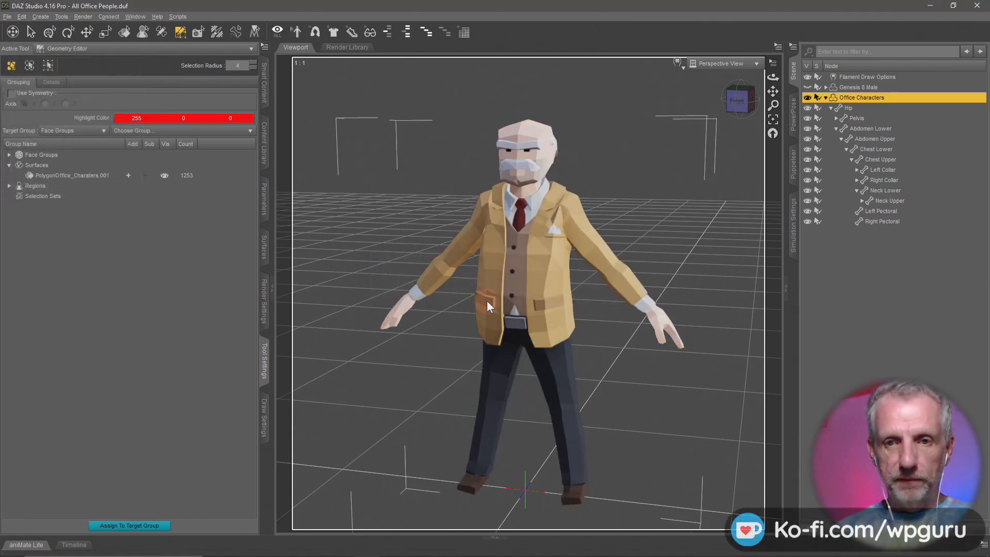
mouse_move(629, 320)
middle_down()
mouse_move(695, 319)
mouse_move(636, 317)
mouse_move(624, 327)
middle_up()
Step: Switch to Blender and hide SK_Chr_Boss_Female_01 and the meshes SK_Chr_Business_Female_01 through 04
key(alt+Tab)
key(alt+Tab)
key(alt+Tab)
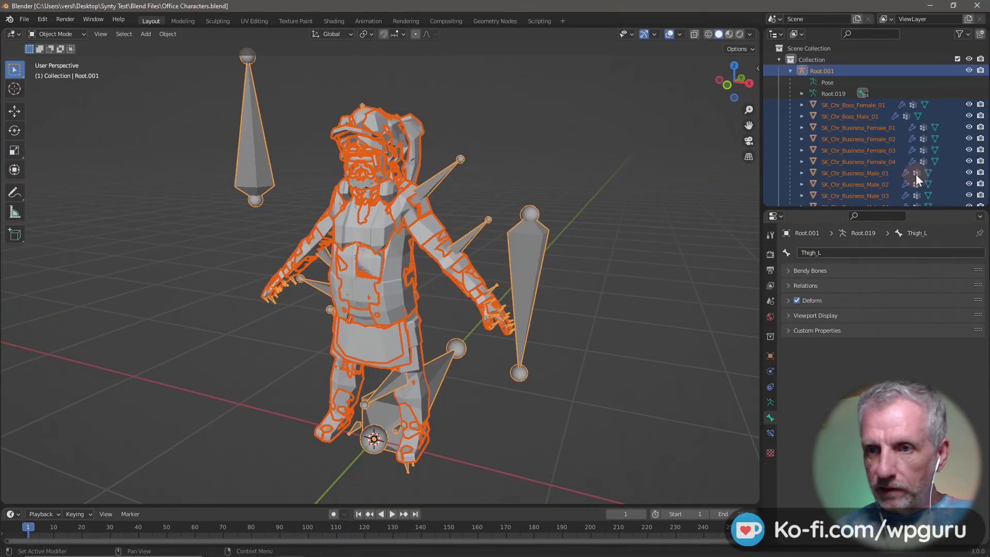
click(864, 105)
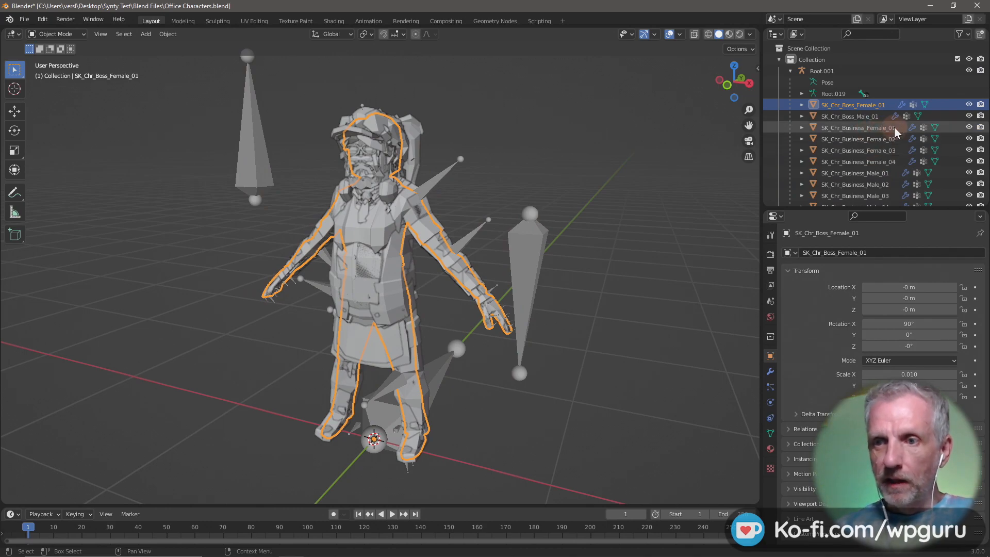
click(968, 105)
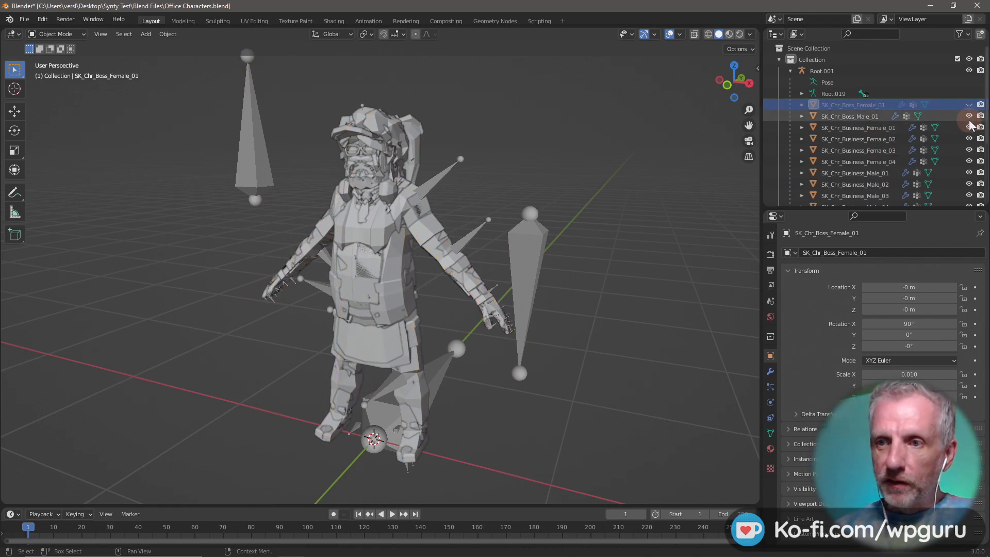
click(969, 128)
click(969, 138)
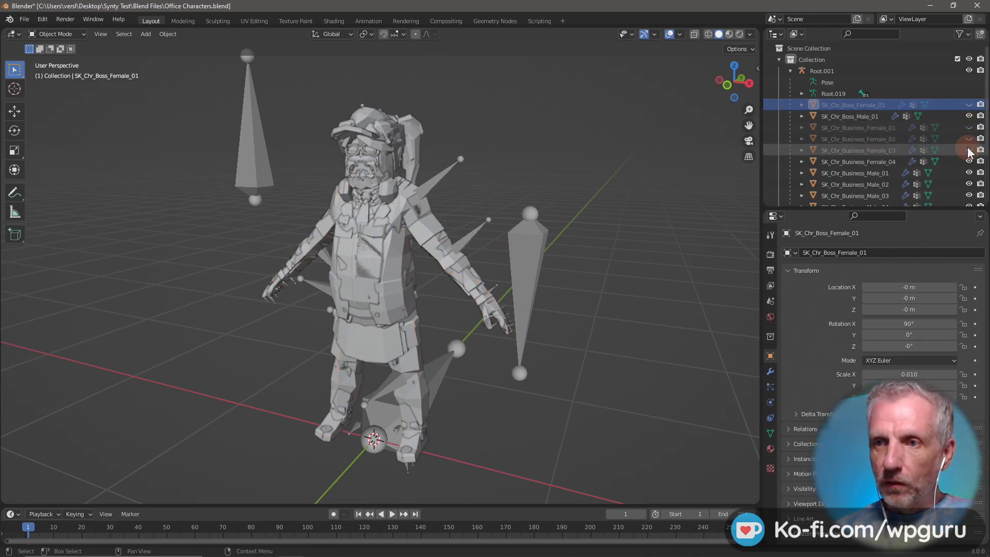
click(969, 150)
click(968, 161)
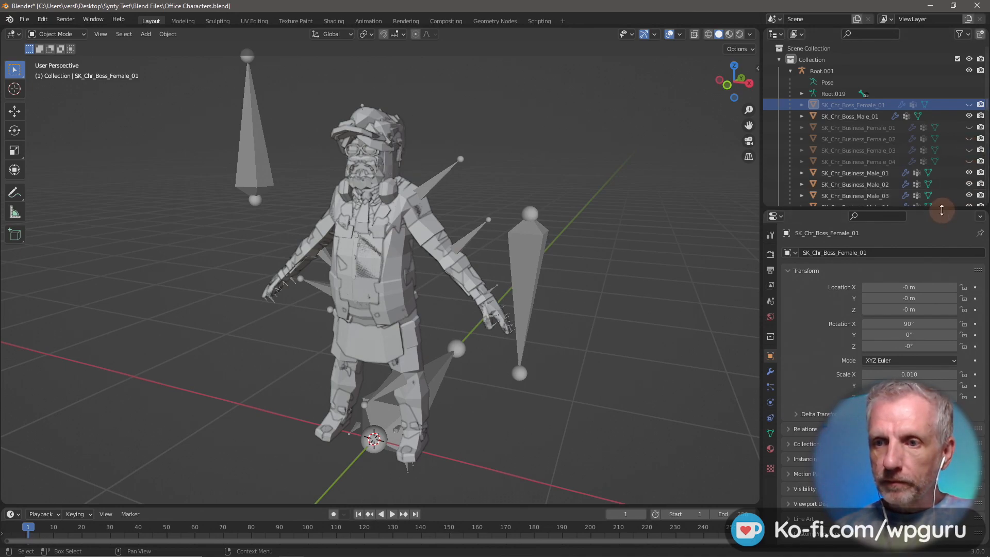
Step: Enlarge the Outliner and hide the Business Male, Cleaner, Developer and Security meshes, leaving only SK_Chr_Boss_Male_01 visible
drag(941, 210, 941, 383)
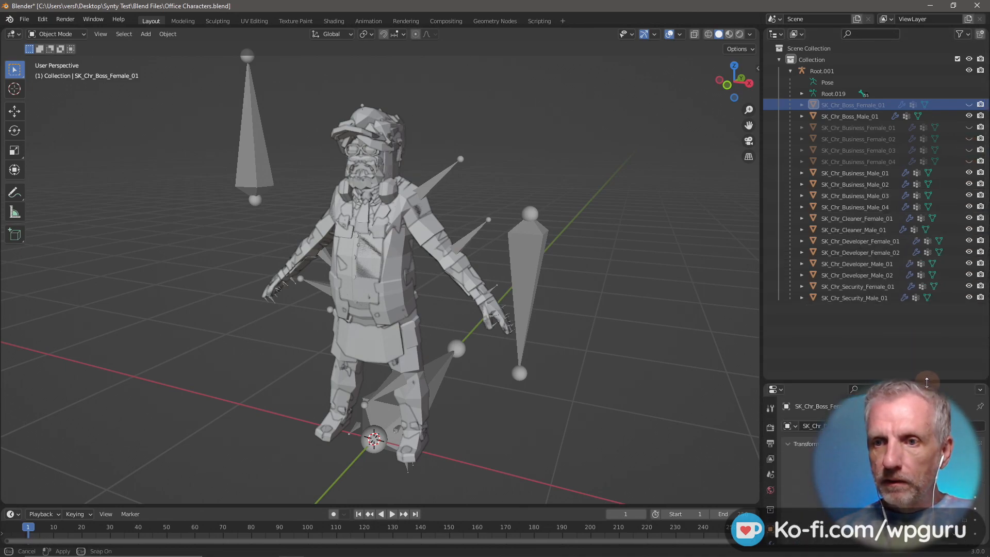
click(969, 173)
click(968, 184)
click(969, 195)
click(968, 207)
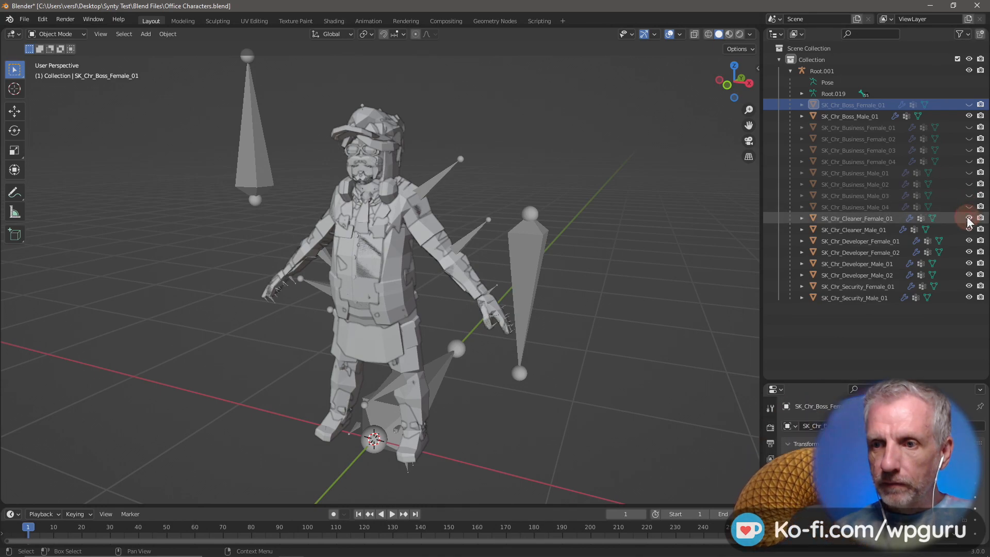
click(968, 218)
click(969, 229)
click(968, 241)
click(969, 252)
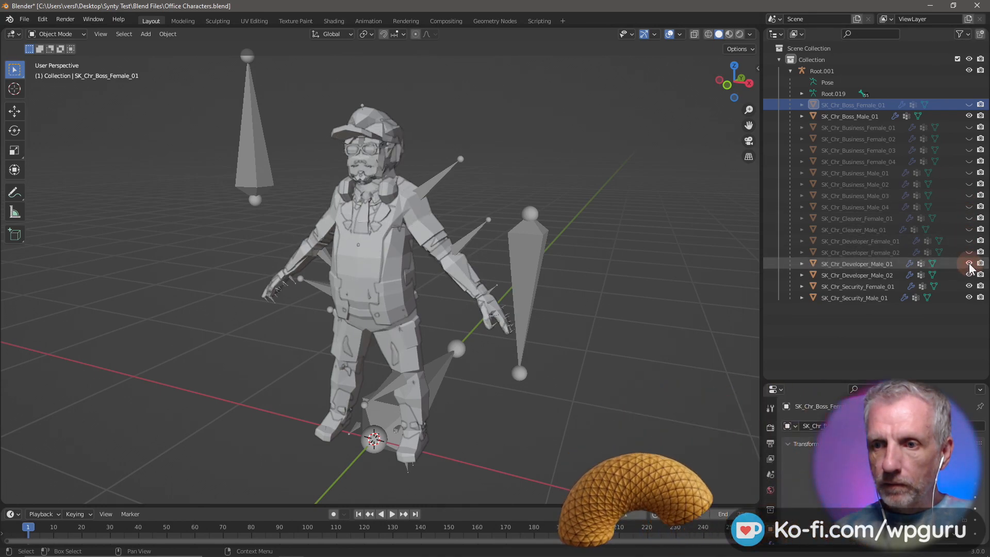
click(969, 263)
click(969, 274)
click(969, 286)
click(968, 297)
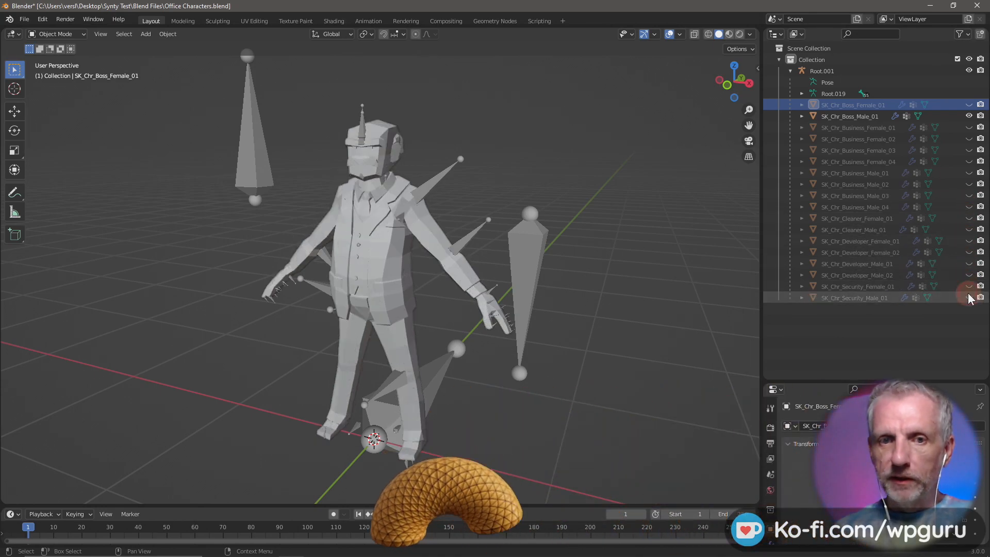
mouse_move(633, 361)
middle_down()
mouse_move(554, 361)
mouse_move(626, 359)
middle_up()
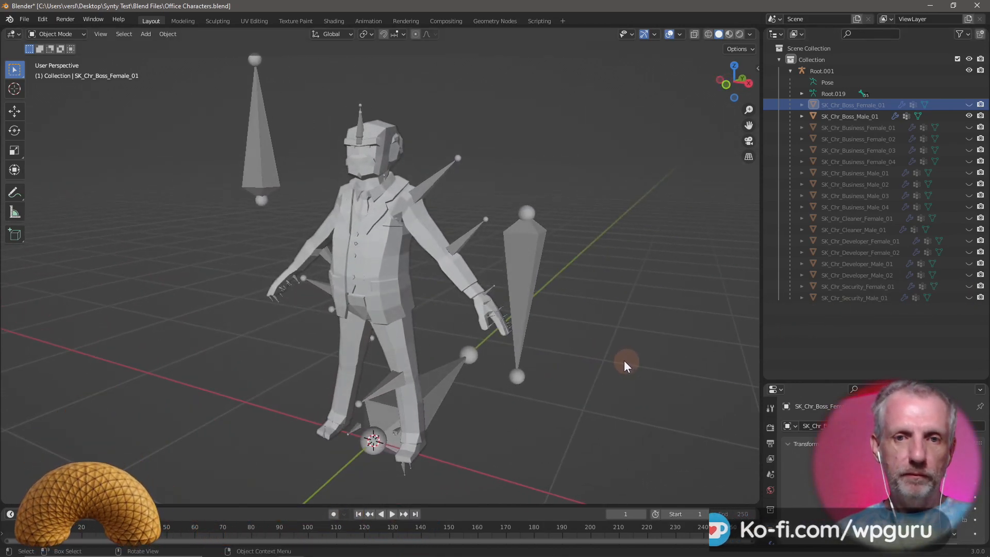
Step: Switch back to DAZ Studio and rename the remaining surface to PolygonOffice_Charaters, without its .001 suffix
key(alt+Tab)
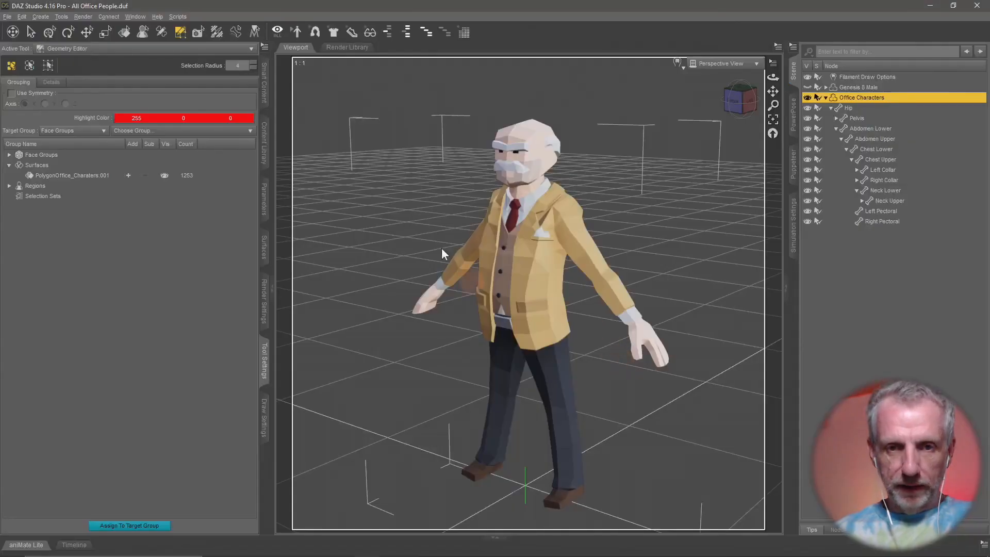
click(267, 249)
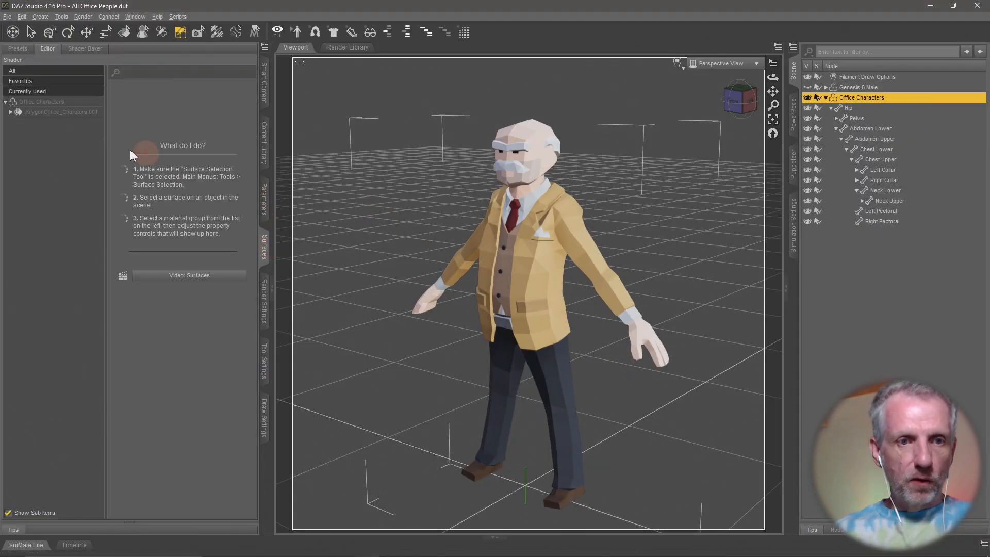
click(16, 109)
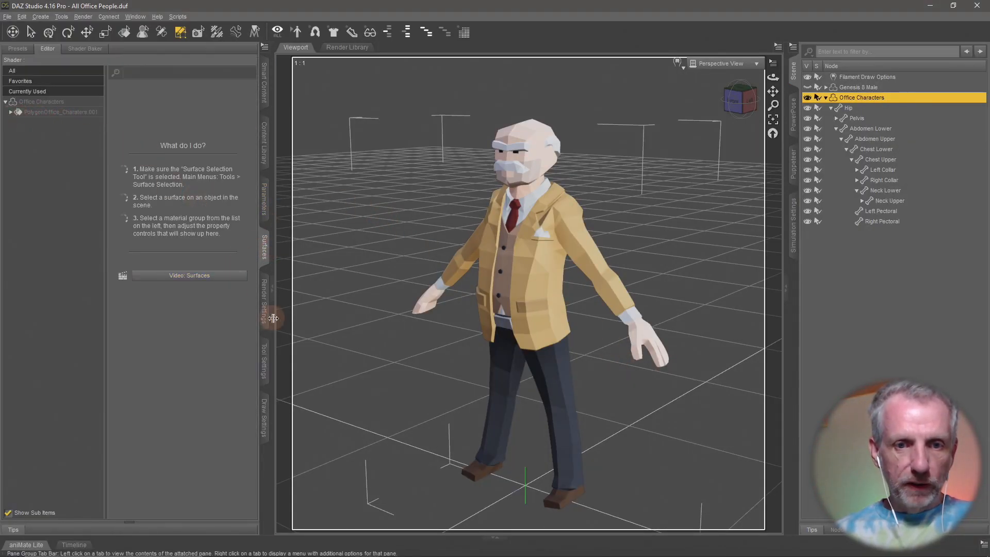
click(264, 356)
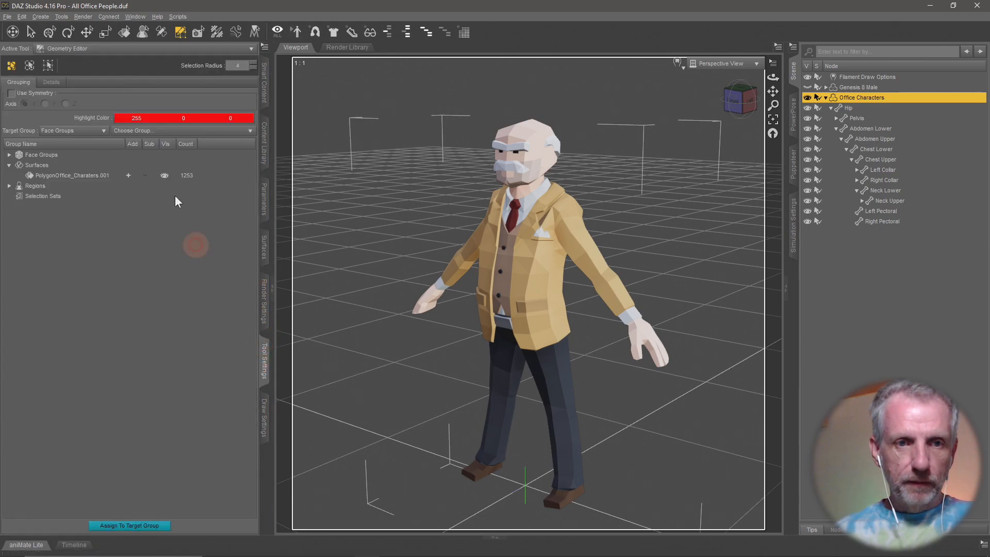
double_click(74, 175)
key(BackSpace)
key(BackSpace)
key(BackSpace)
key(BackSpace)
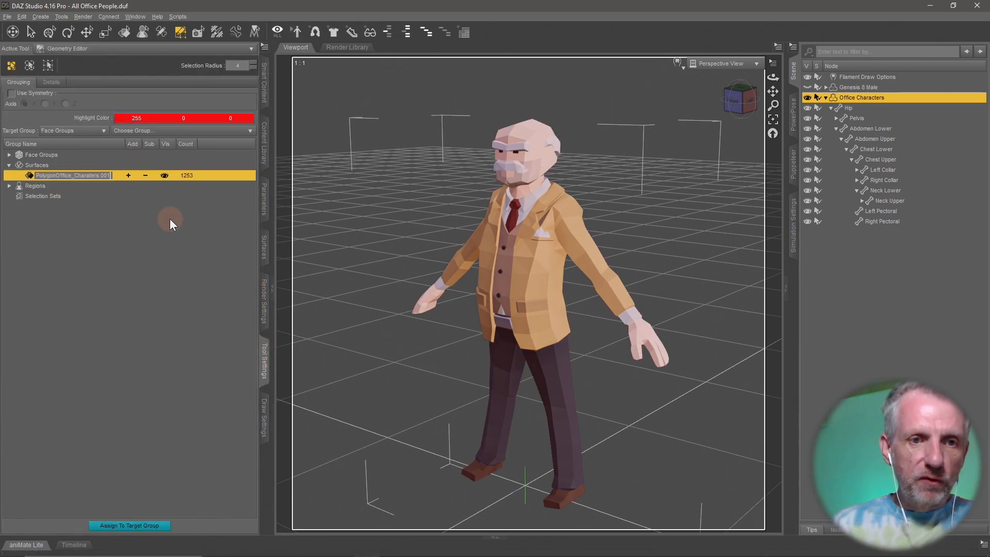
key(Return)
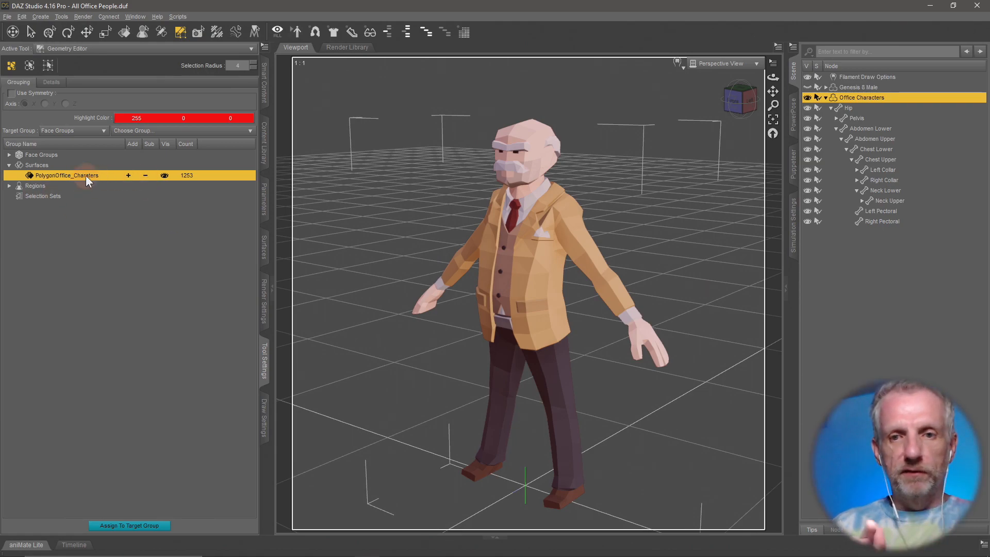
Step: Rename the Office Characters figure in the scene hierarchy to "Boos Male"
double_click(869, 100)
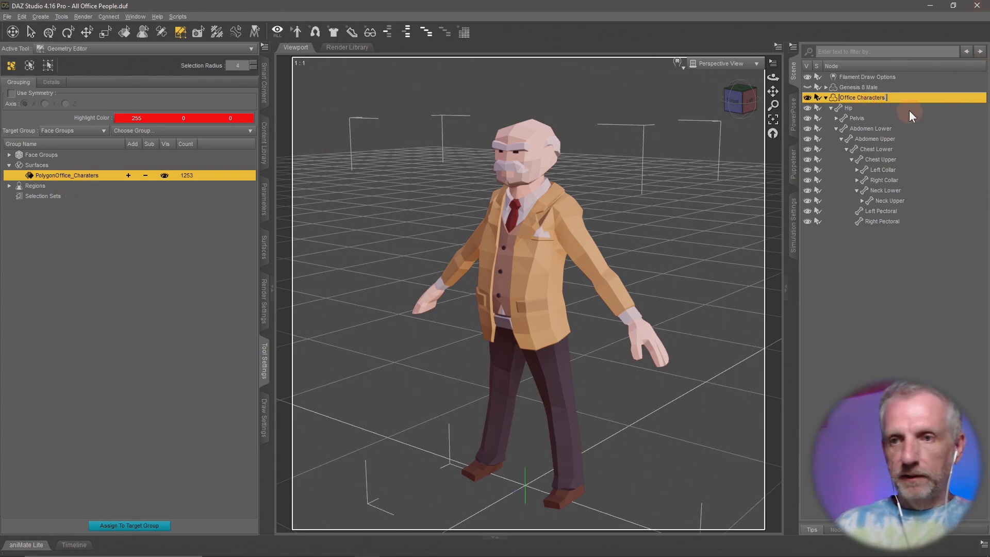
text(Boos Male)
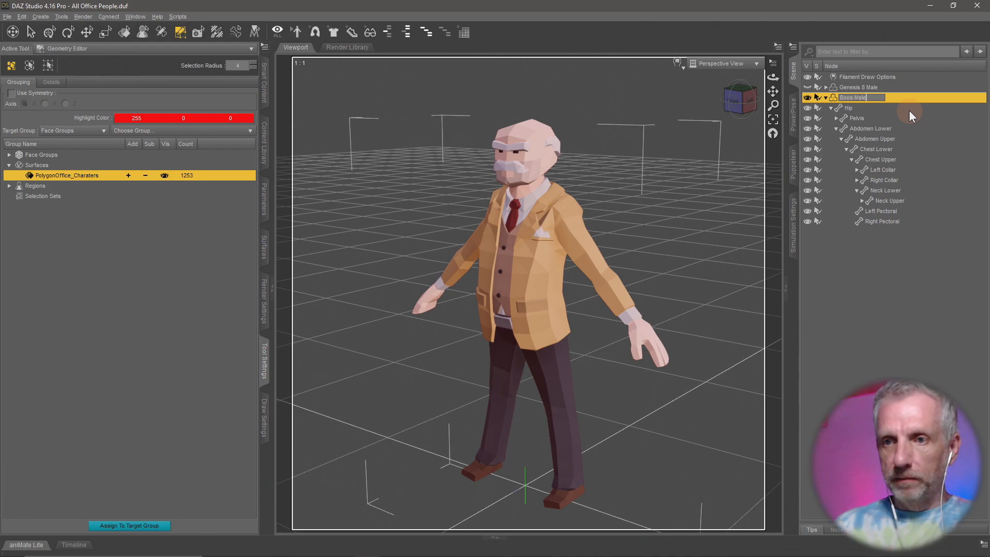
key(Return)
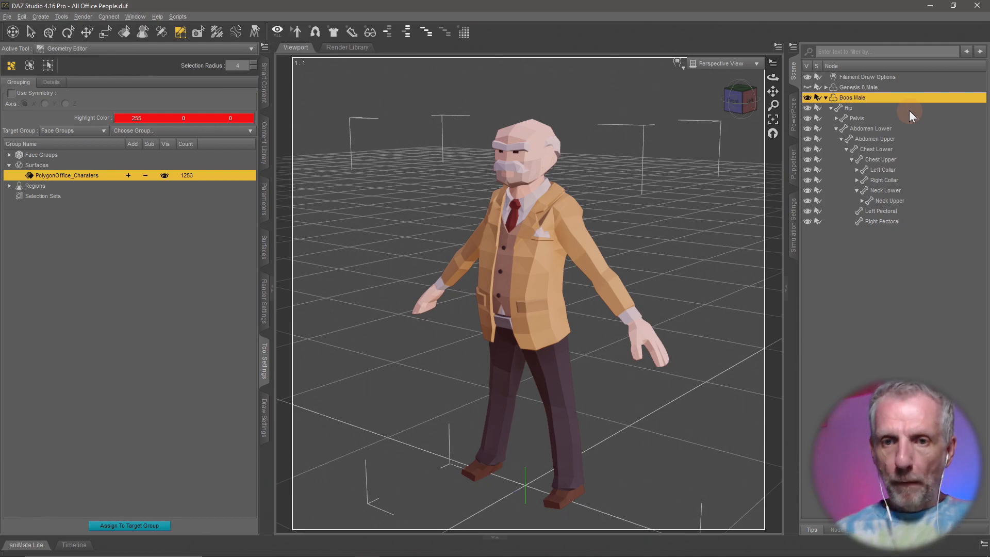
Step: Check the character mesh names in Blender, and return to DAZ Studio to inspect the isolated character up close
key(alt+Tab)
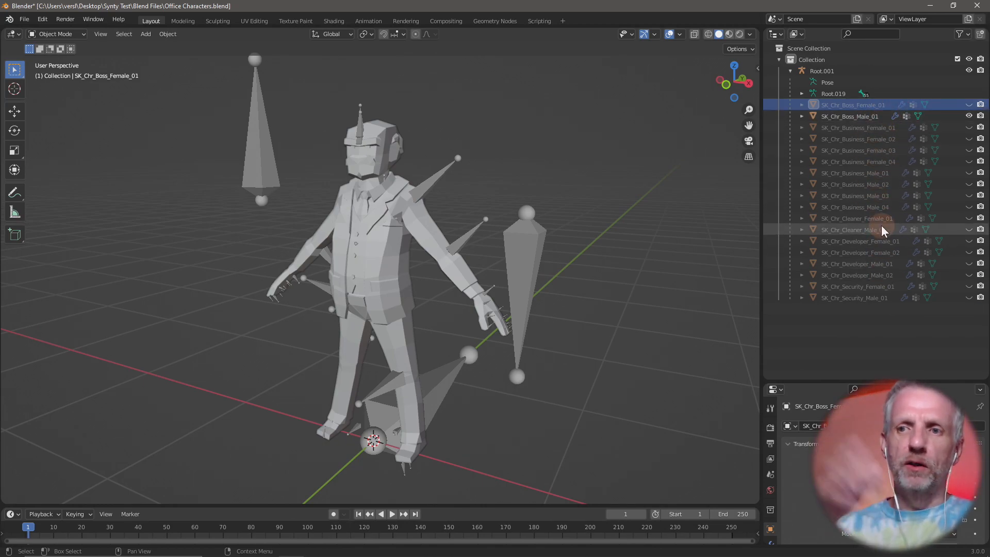
key(alt+Tab)
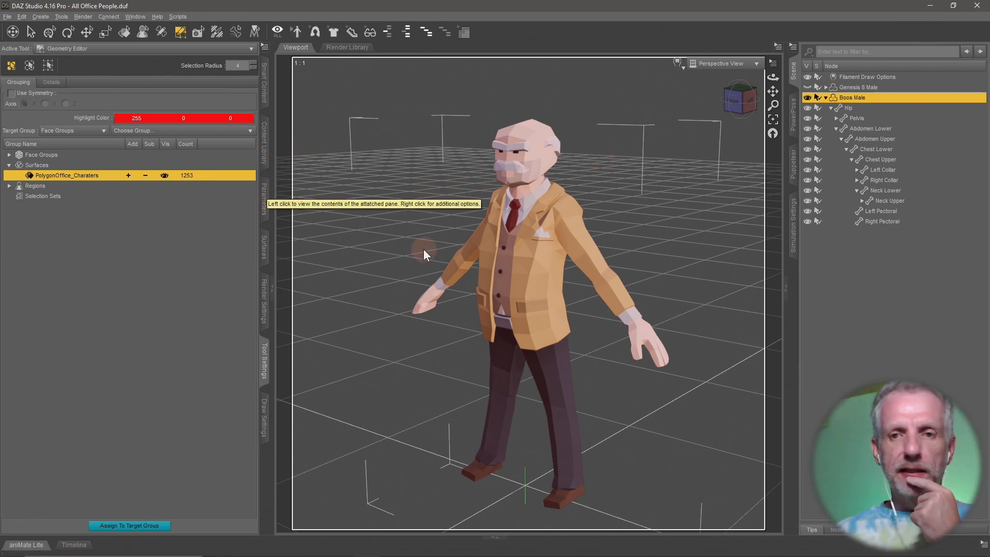
scroll(426, 243, up, 5)
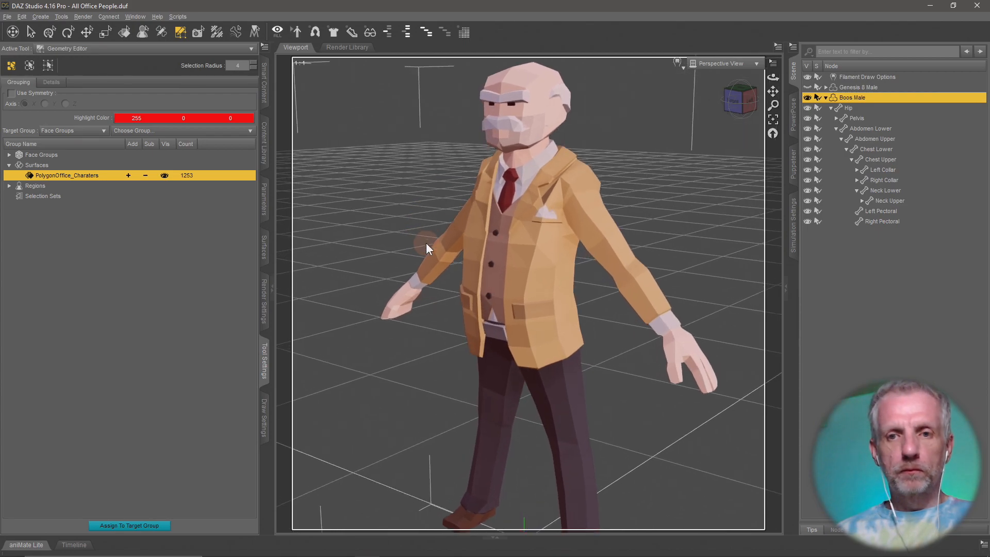
Step: Frame the boss character's head and upper body in the viewport and show the Office People folder in the content library
scroll(426, 243, up, 8)
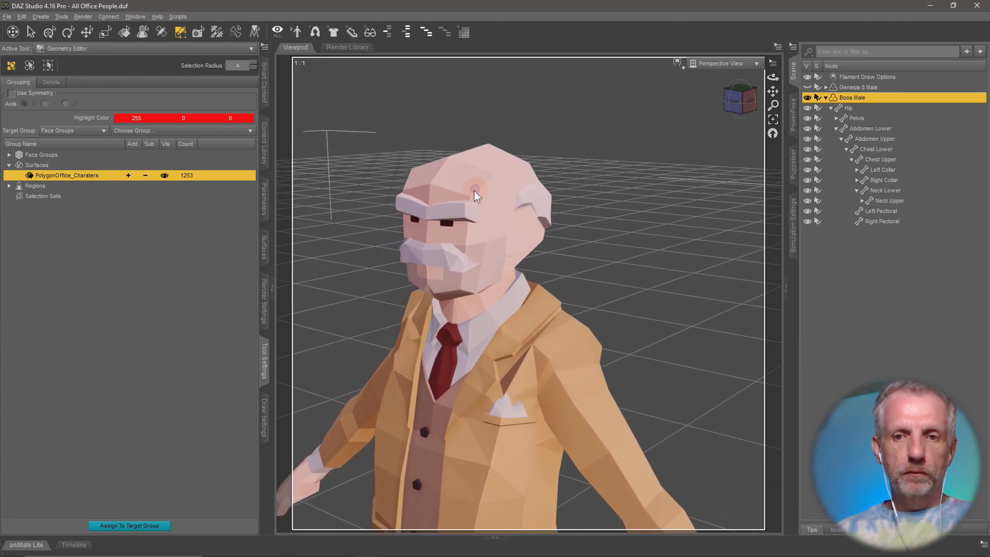
middle_drag(431, 272, 448, 252)
scroll(426, 271, up, 5)
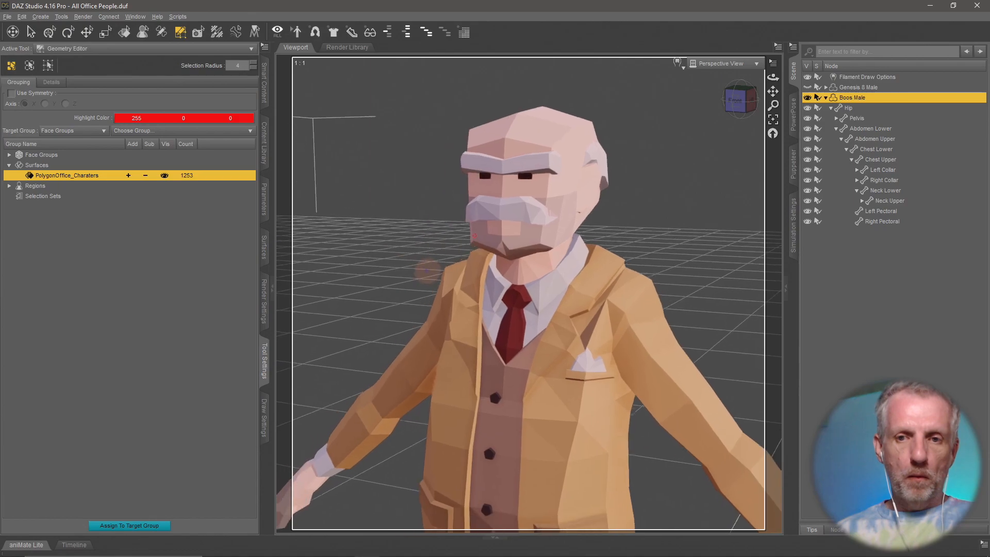
middle_drag(426, 271, 429, 261)
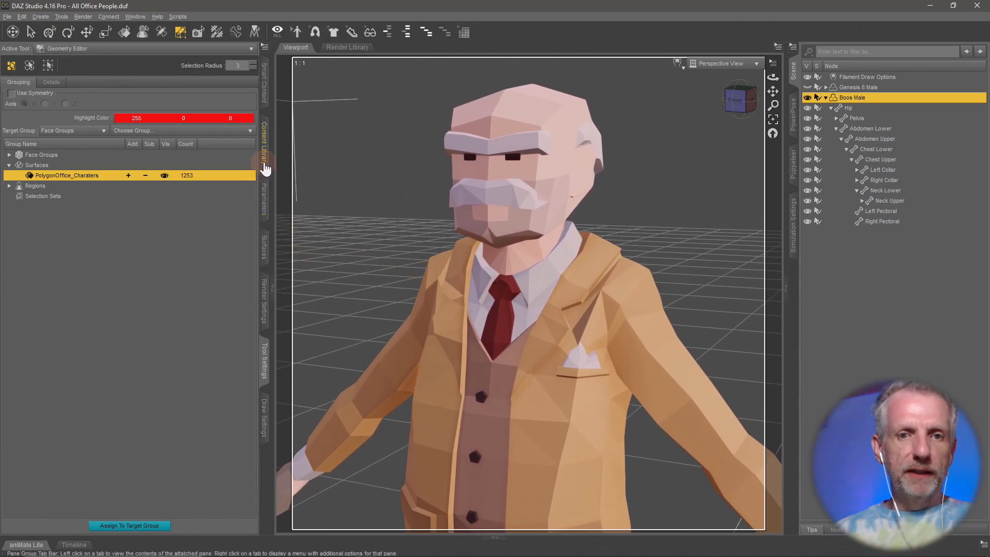
click(261, 152)
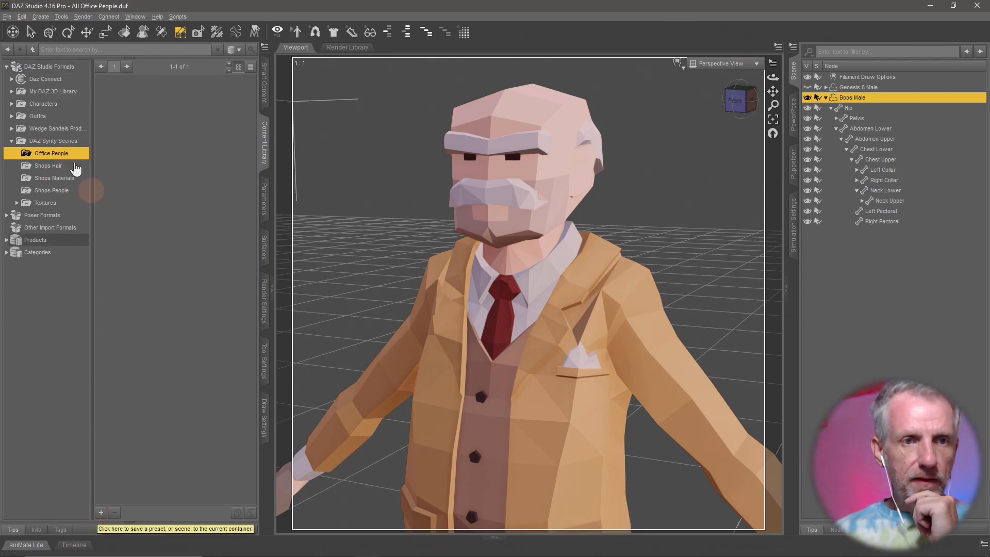
click(7, 16)
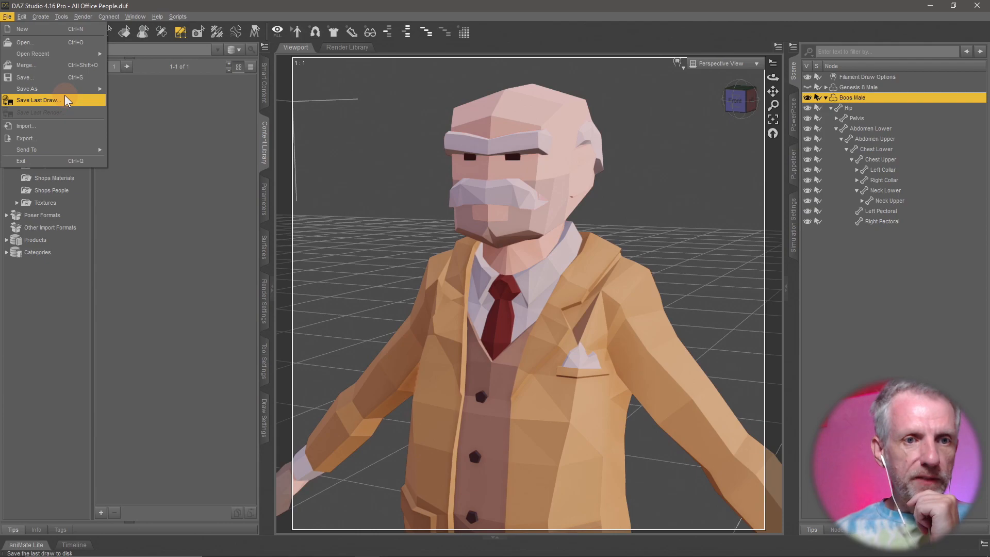
mouse_move(77, 88)
mouse_move(214, 313)
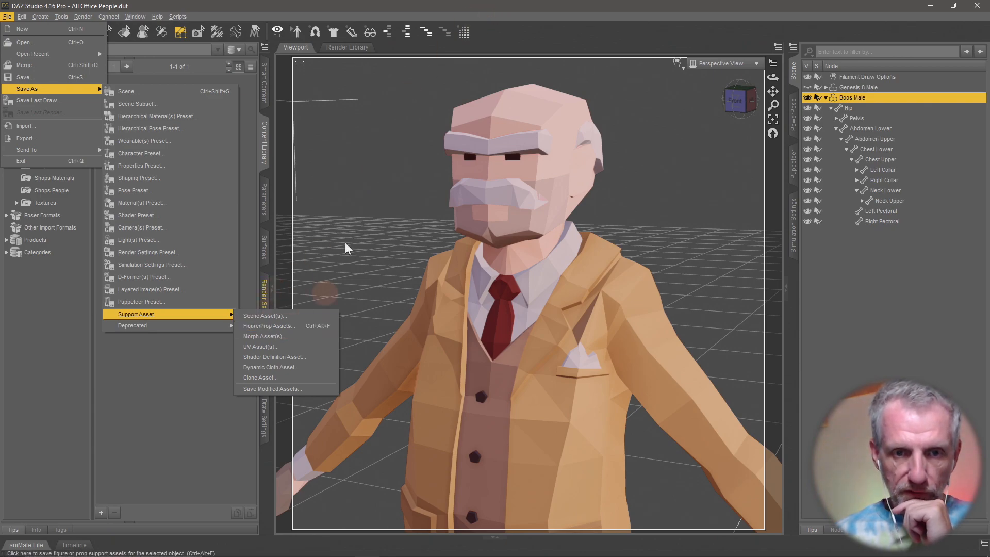
click(544, 10)
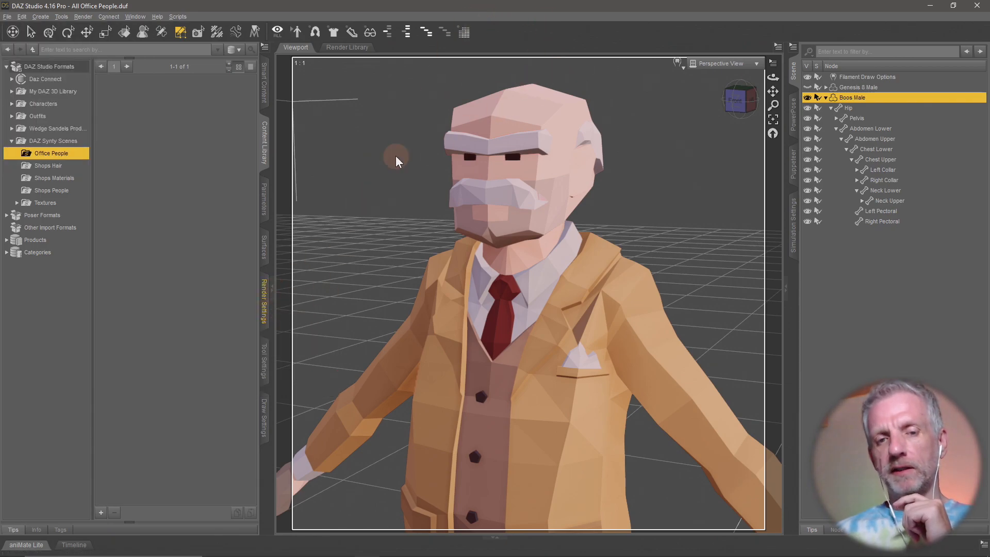
Step: Switch from the Geometry Editor to the Universal Tool and frame the boss at a slight angle
click(65, 34)
click(50, 32)
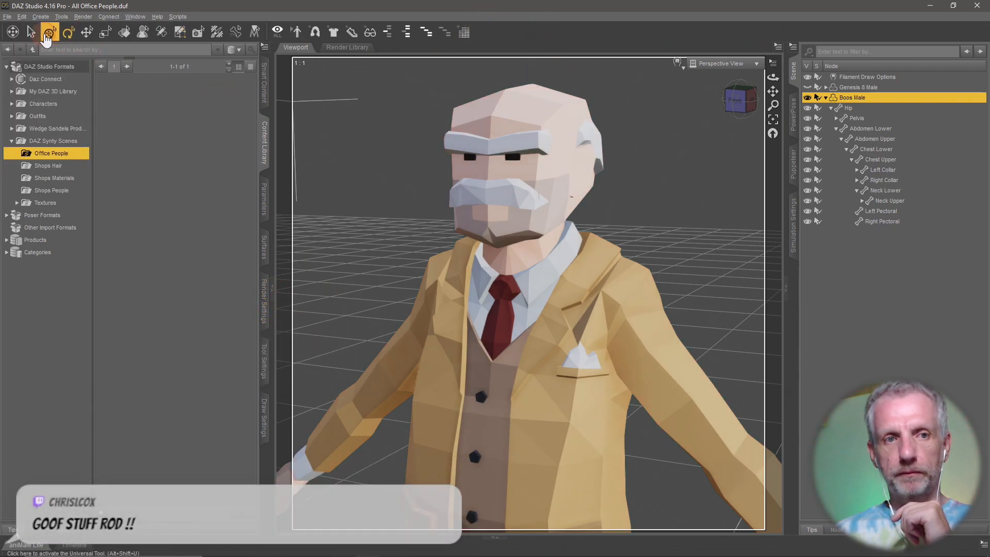
click(164, 210)
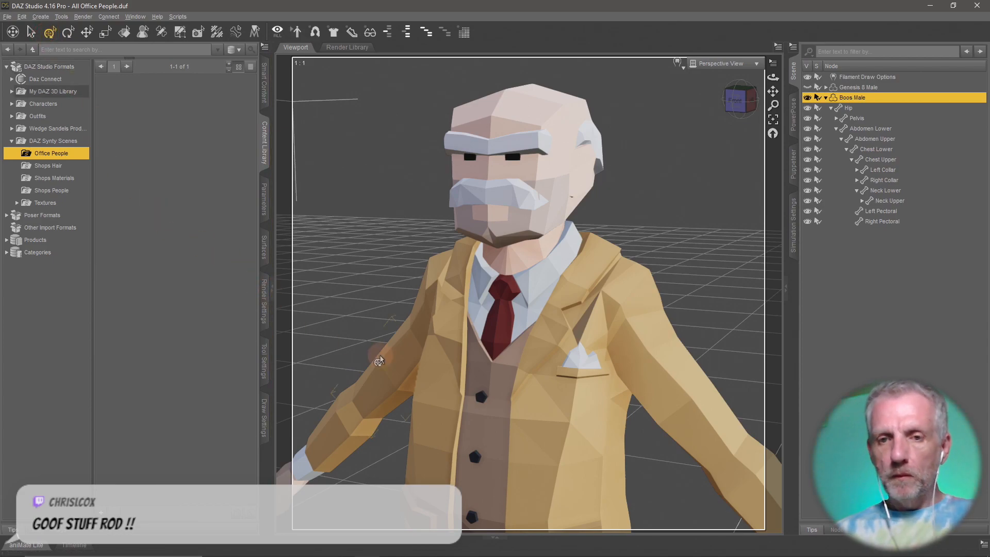
drag(350, 339, 406, 371)
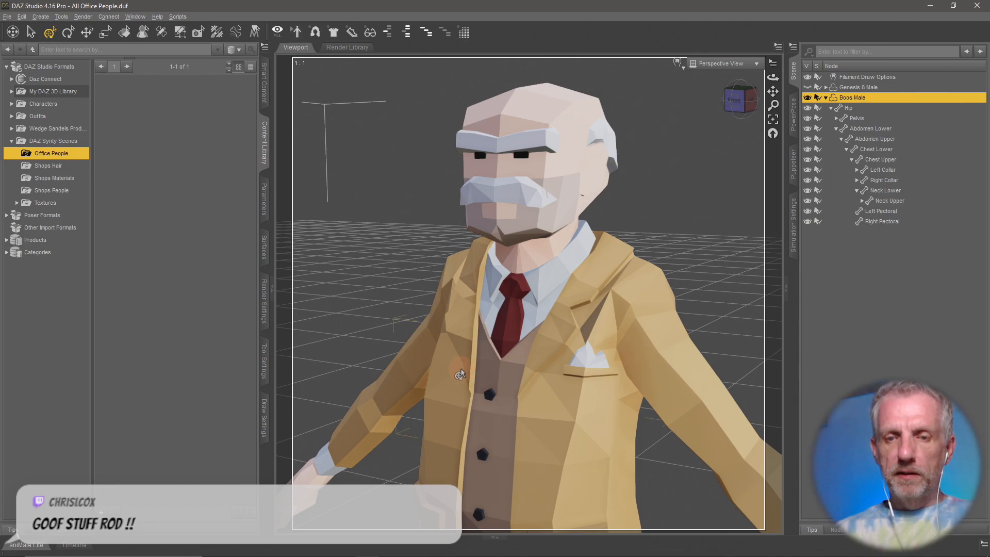
Step: Save the figure as a Figure/Prop asset named "Boos Male" in the Office People folder
key(ctrl+shift+s)
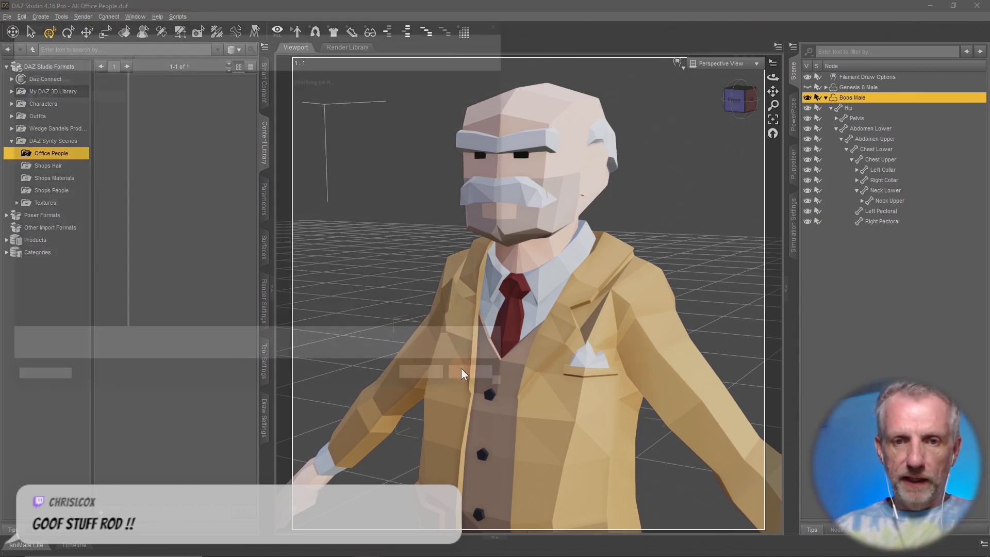
click(215, 41)
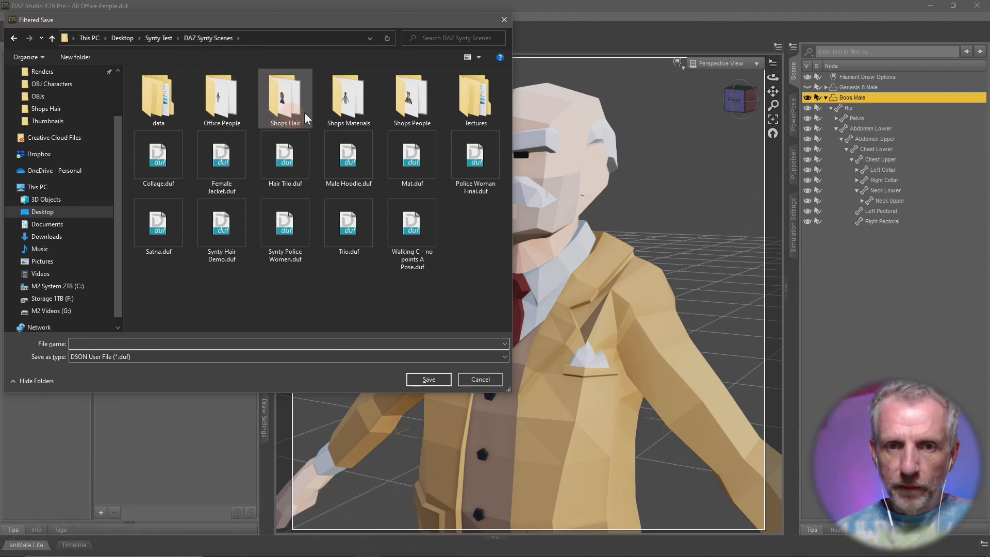
double_click(221, 100)
click(273, 344)
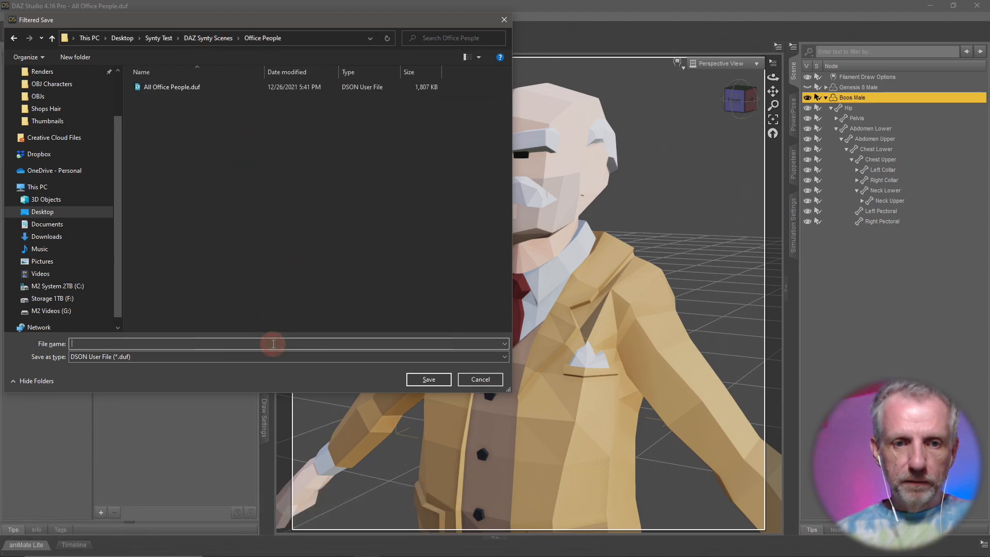
text(Boos Male)
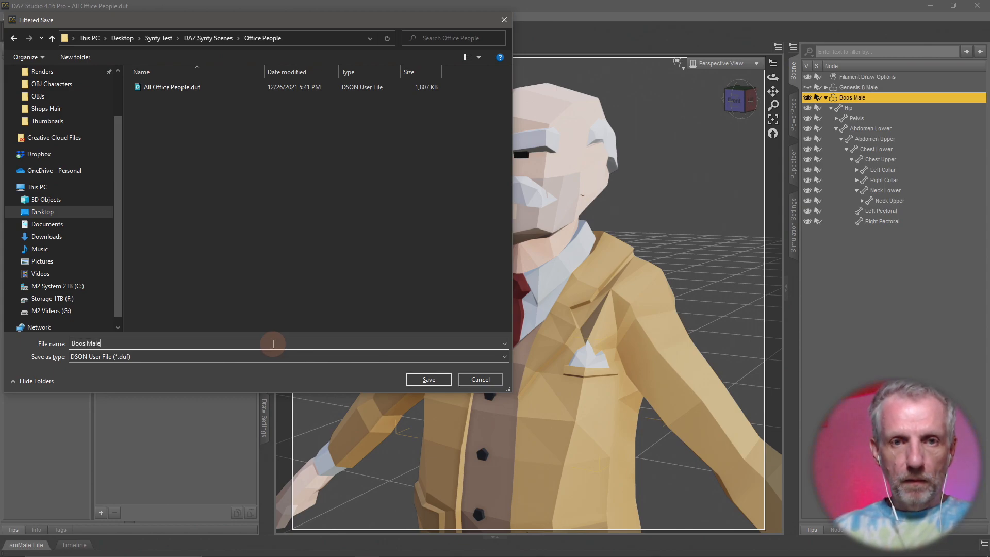
key(Return)
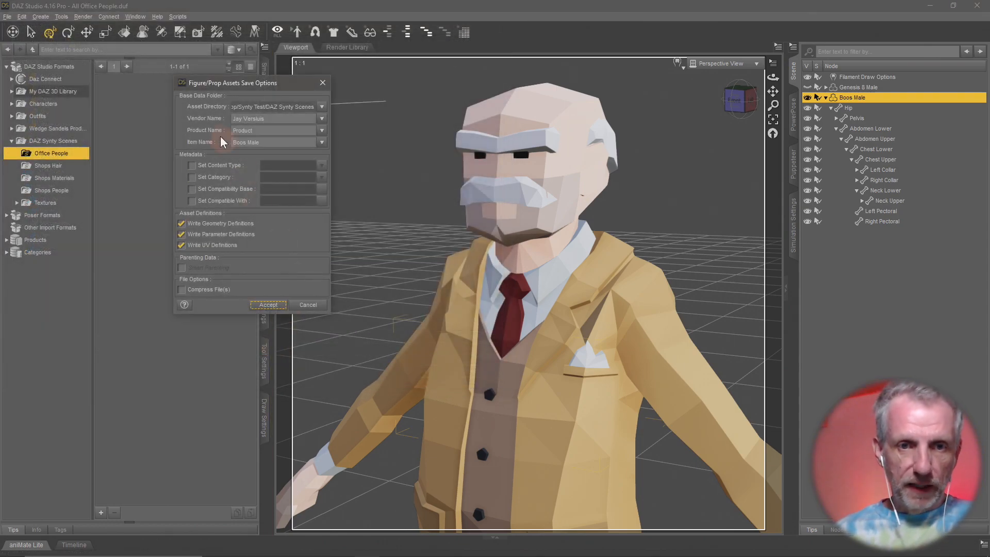
Step: Set the asset's product name to "Synty Office Pack" and accept the Figure/Prop save options
double_click(247, 131)
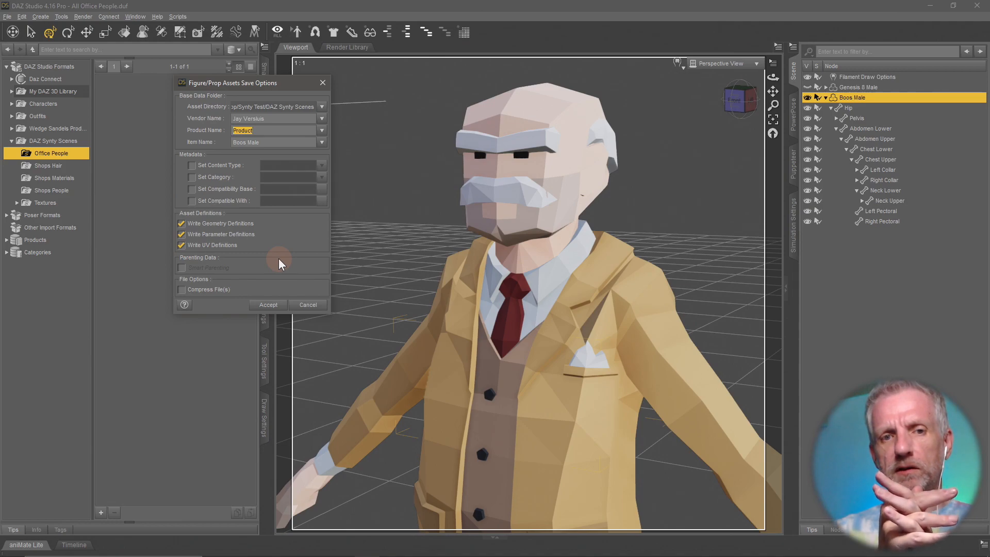
text(Synty Off)
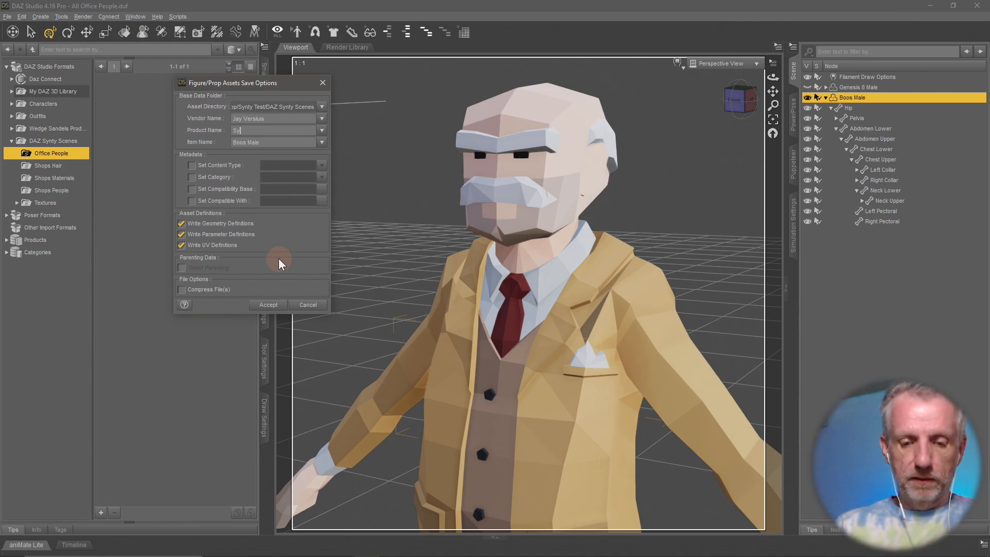
key(BackSpace)
key(BackSpace)
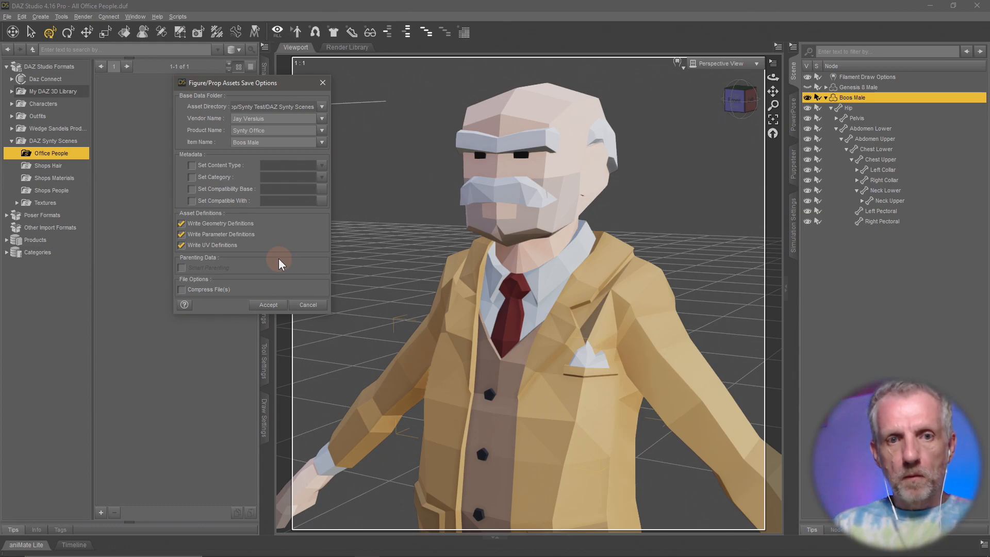
text(ffice Pack)
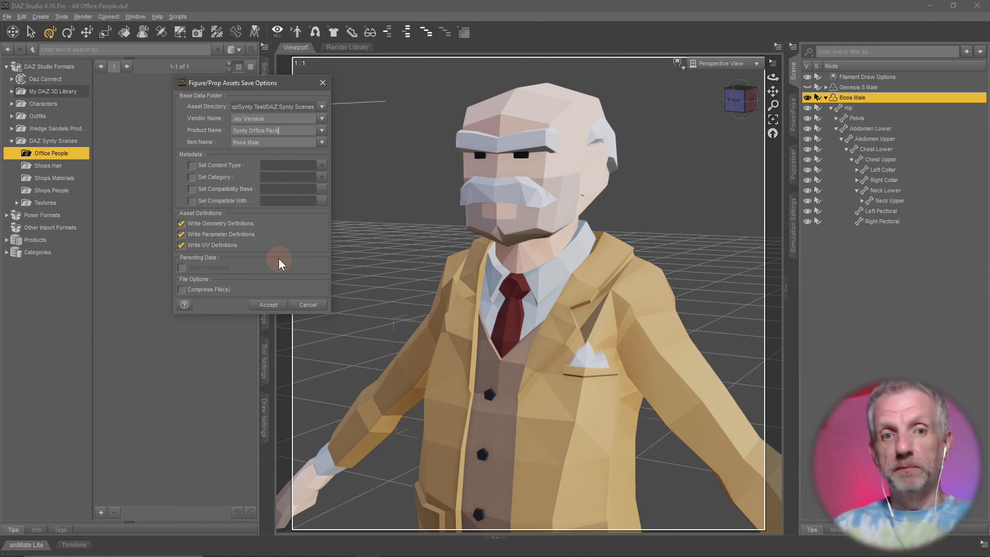
key(ctrl+shift+Left)
key(ctrl+shift+Left)
key(ctrl+shift+Left)
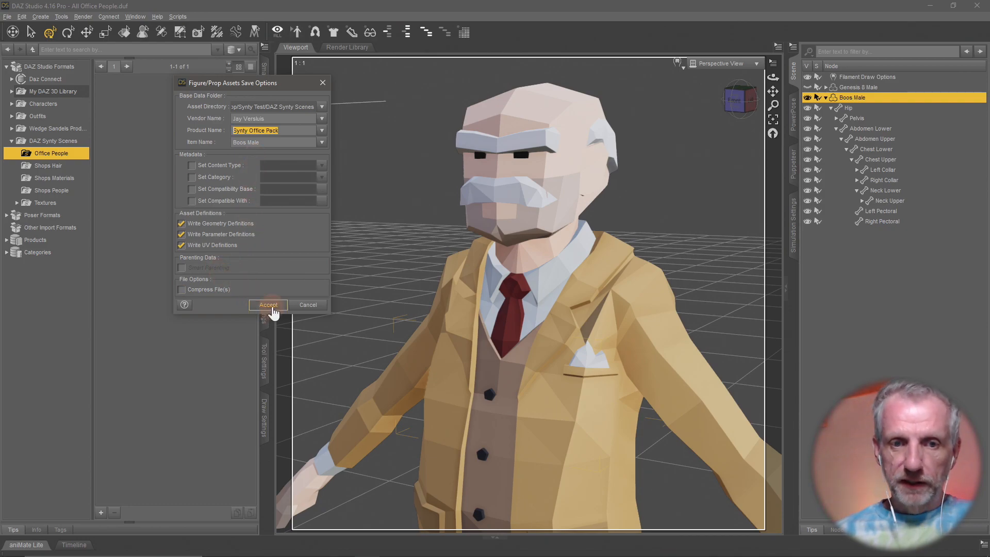
click(268, 305)
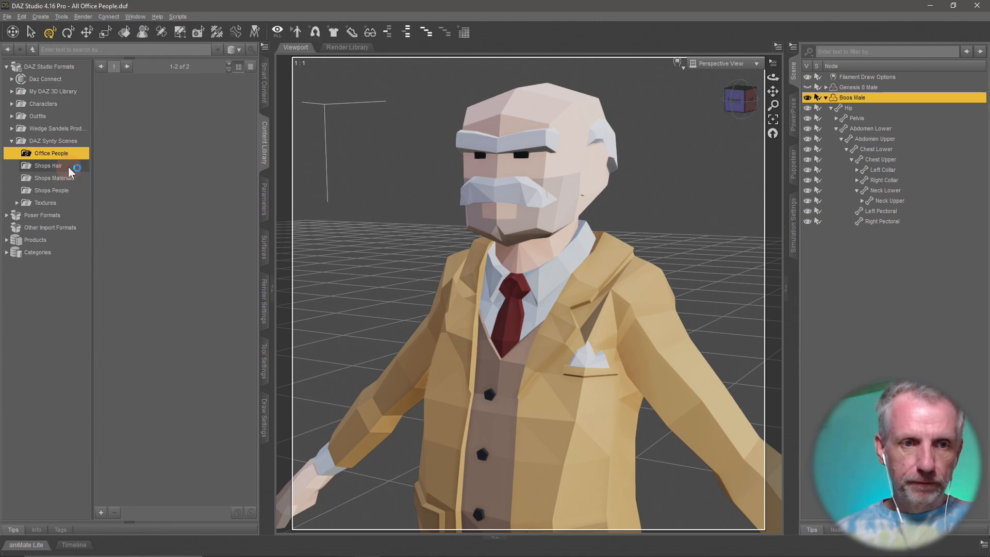
Step: Test the saved Boos Male asset by clearing the figure from the scene and loading it from the Office People folder
click(60, 155)
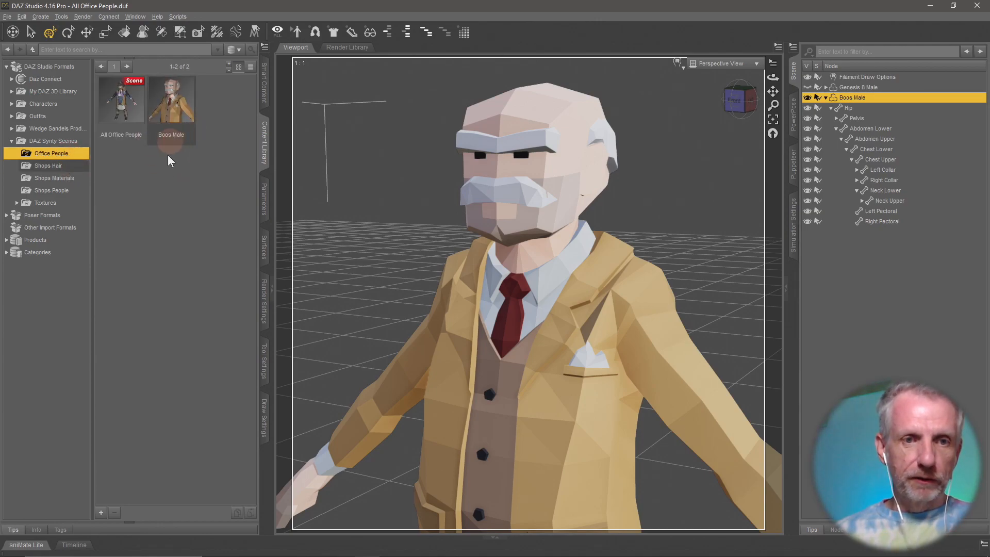
click(176, 113)
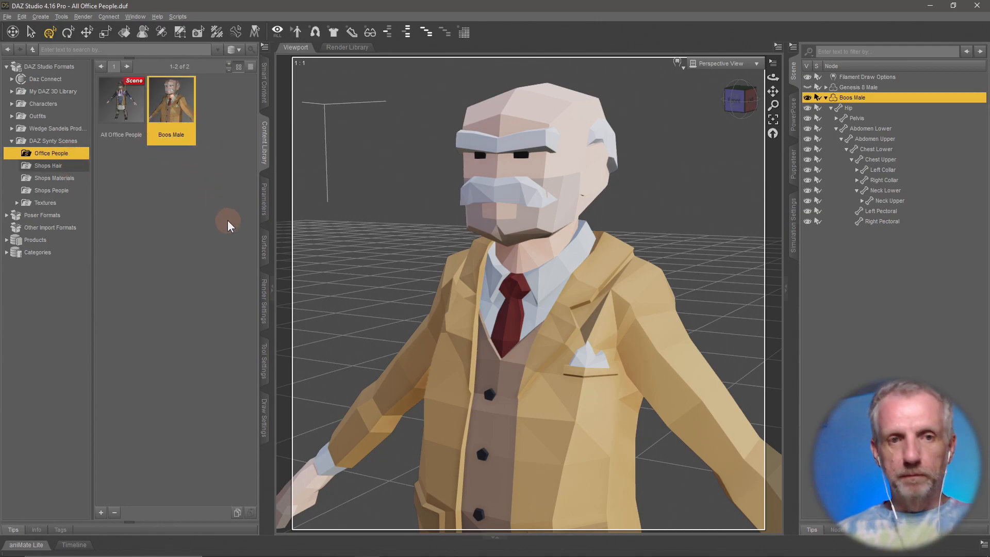
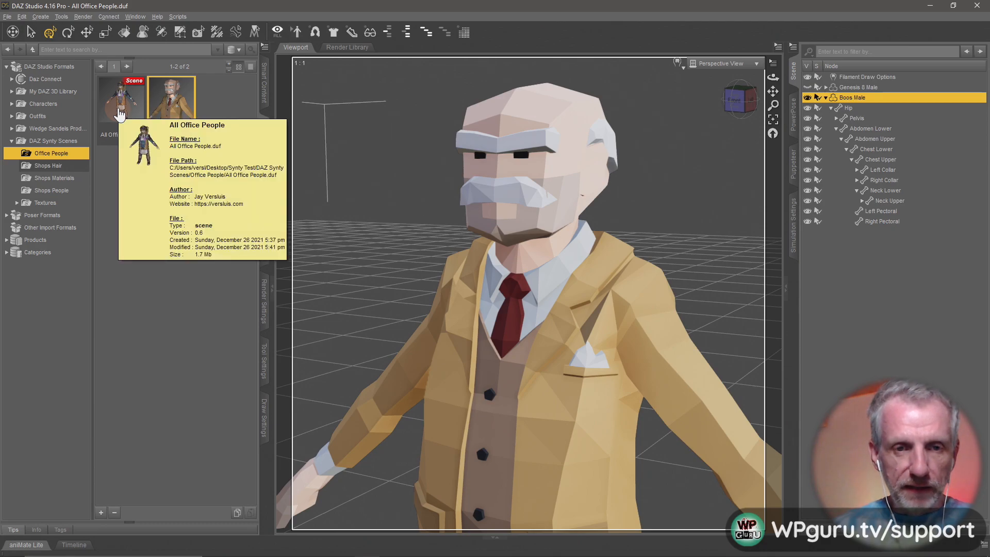
double_click(119, 113)
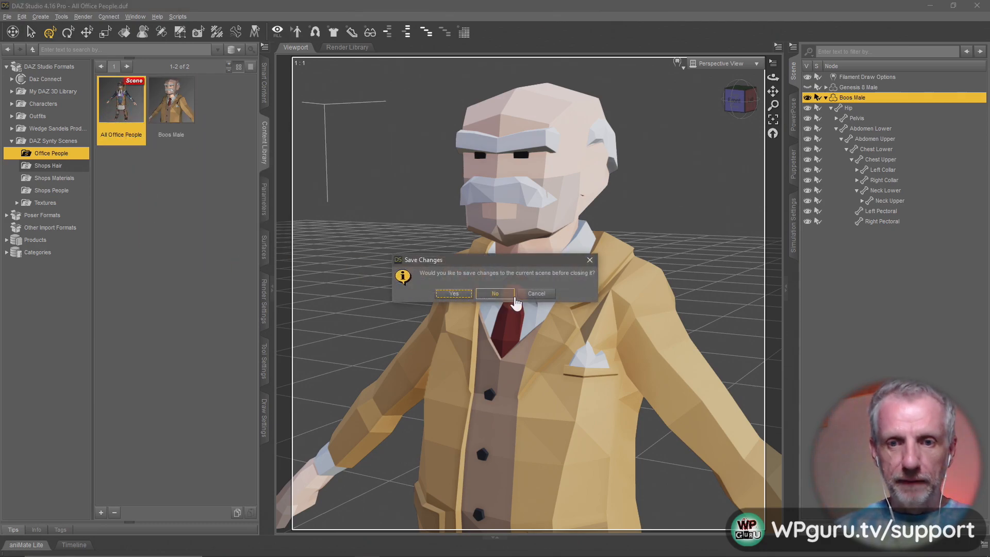
click(495, 293)
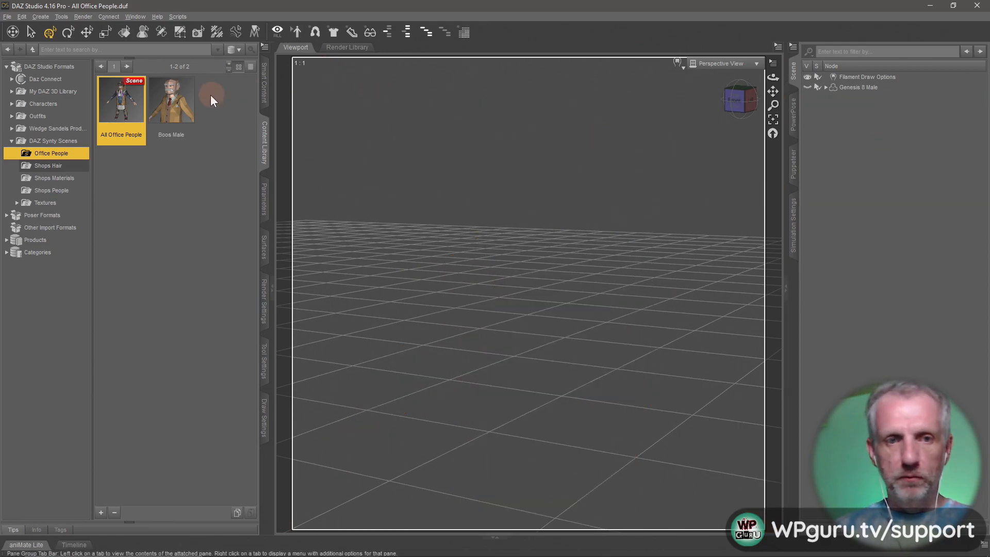
double_click(153, 107)
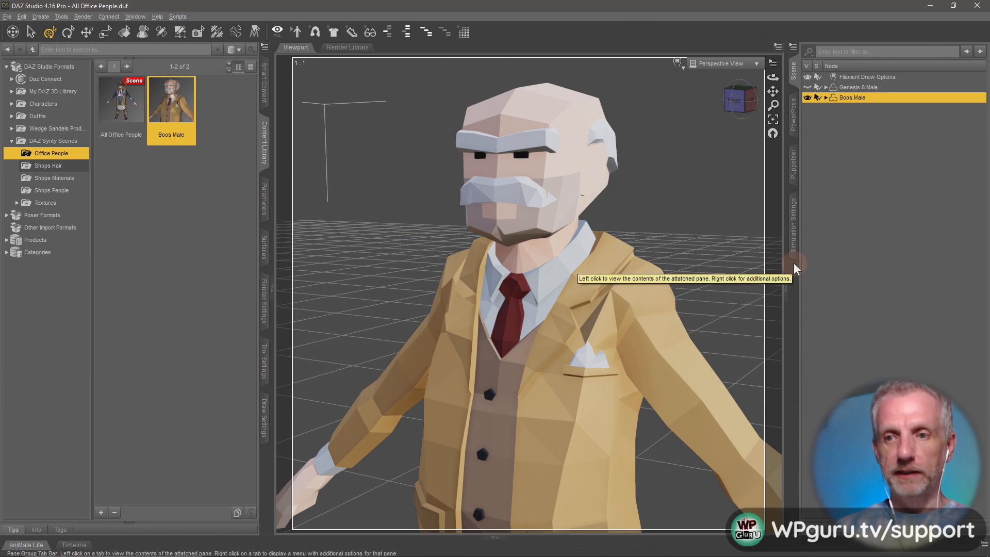
Step: Delete the Boos Male figure from the scene and try to open the All Office People scene
key(Delete)
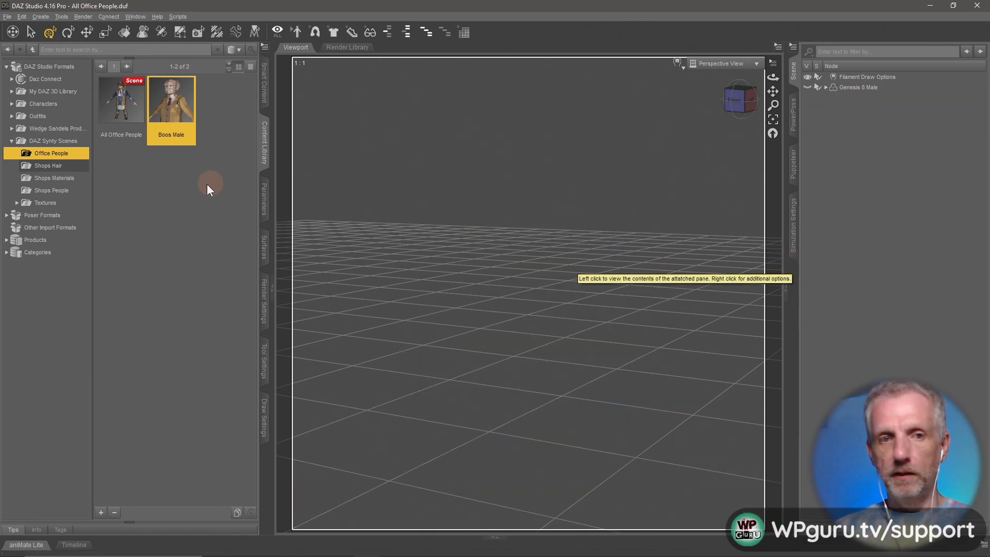
double_click(120, 118)
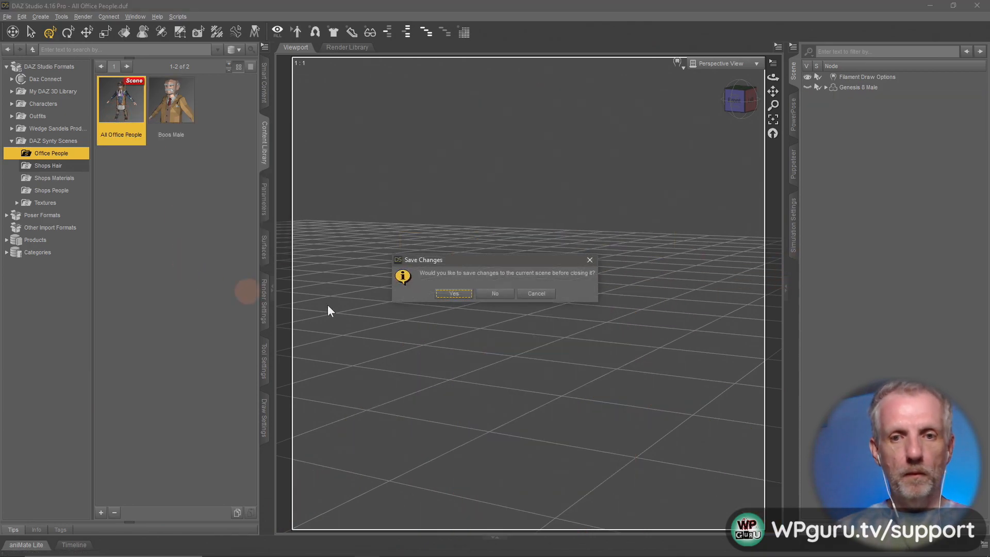
click(536, 293)
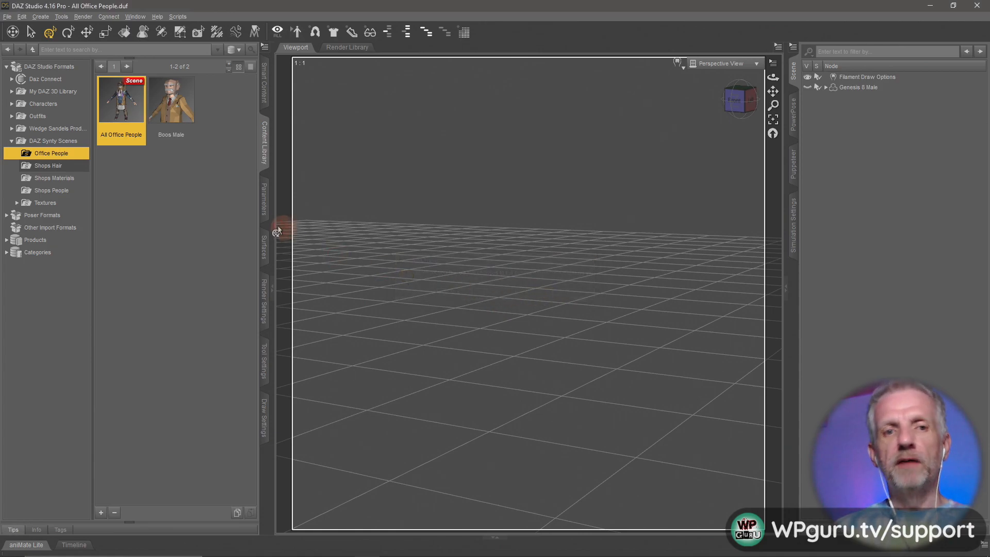
Step: Merge the All Office People scene into the current scene, delete the duplicate Genesis 8 Male (2), and select Office Characters
click(4, 16)
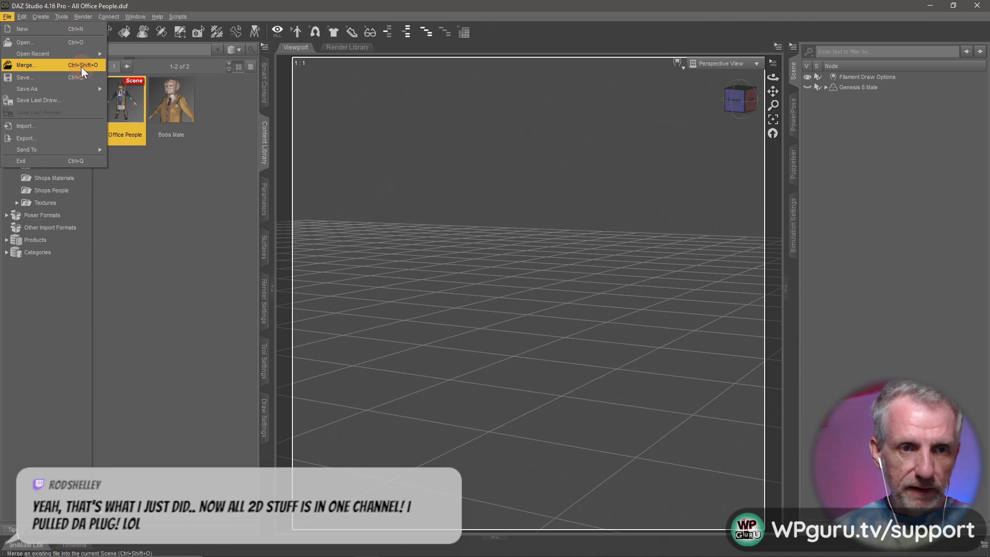
right_click(134, 106)
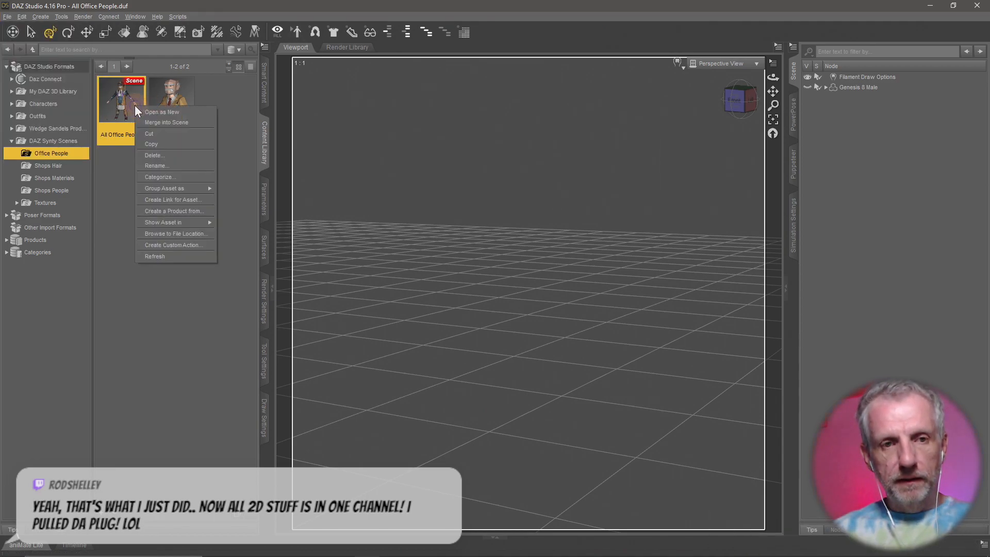
click(180, 122)
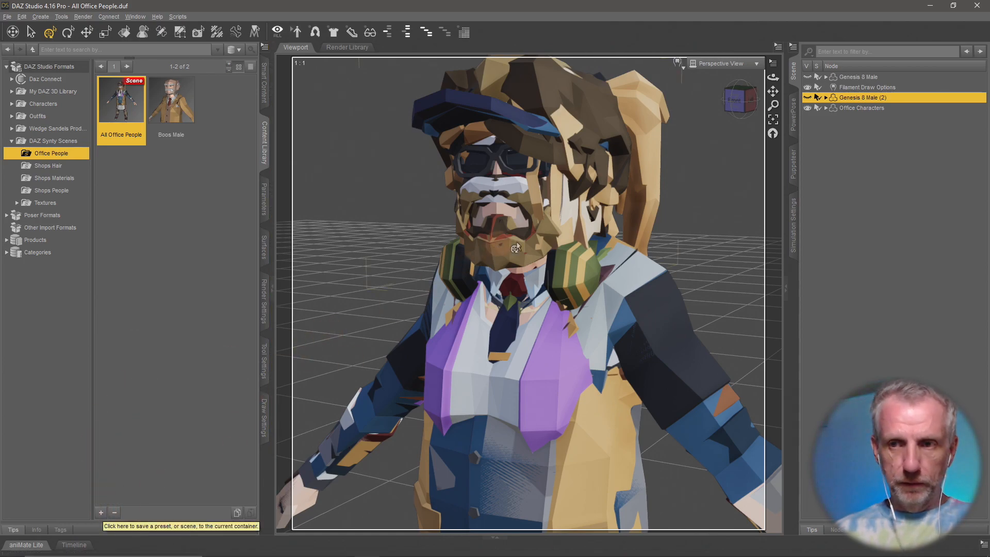
key(Delete)
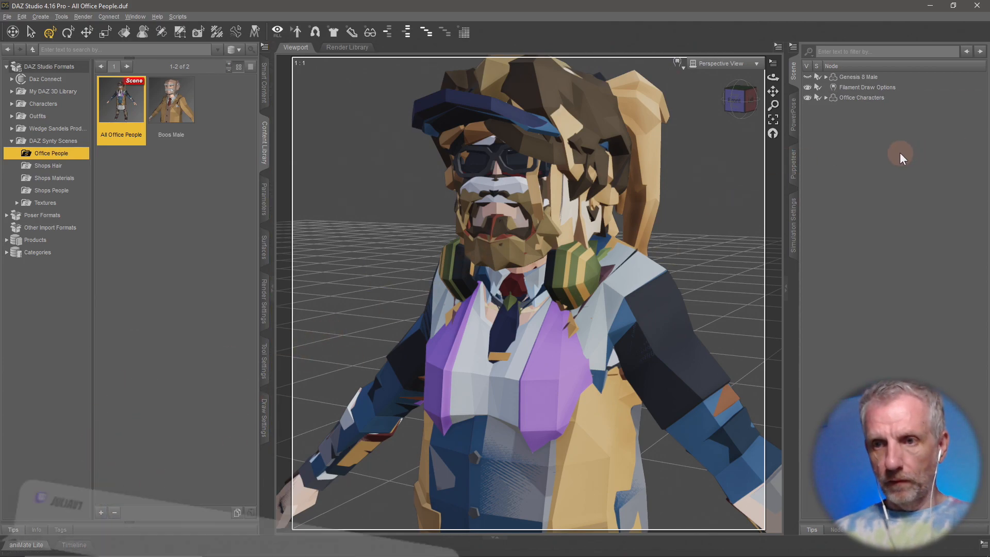
click(861, 97)
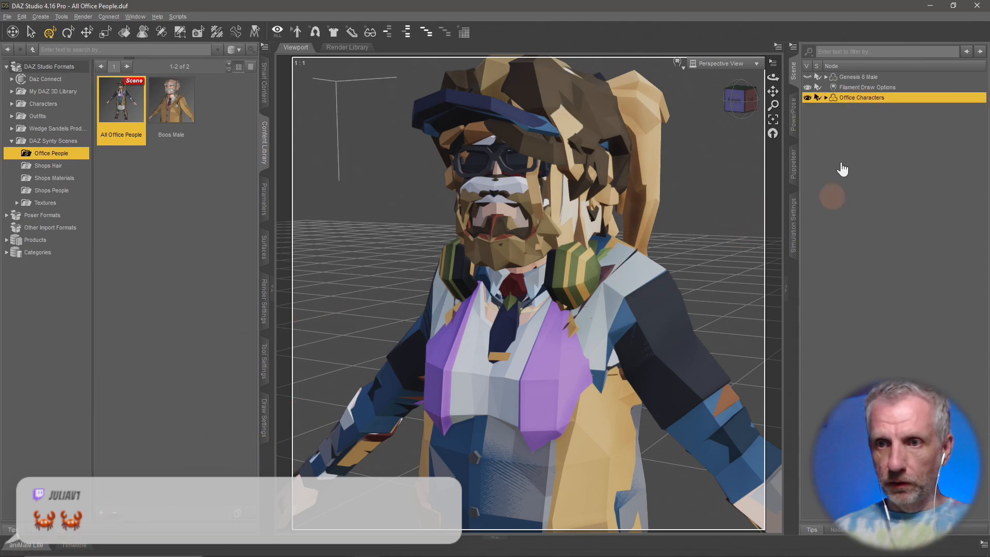
Step: Delete Genesis 8 Male and overwrite All Office People with a scene subset that leaves out Filament Draw Options
click(879, 76)
key(Delete)
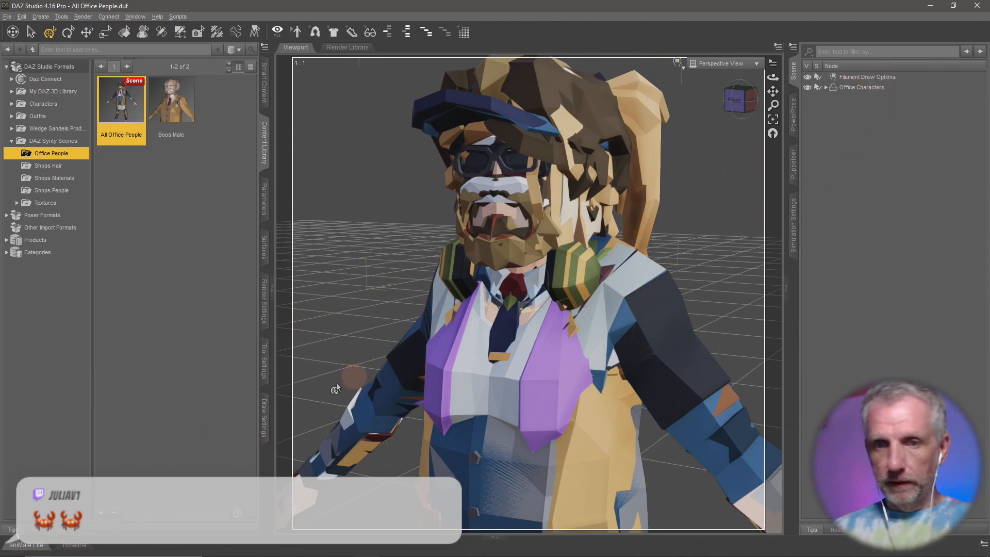
right_click(97, 259)
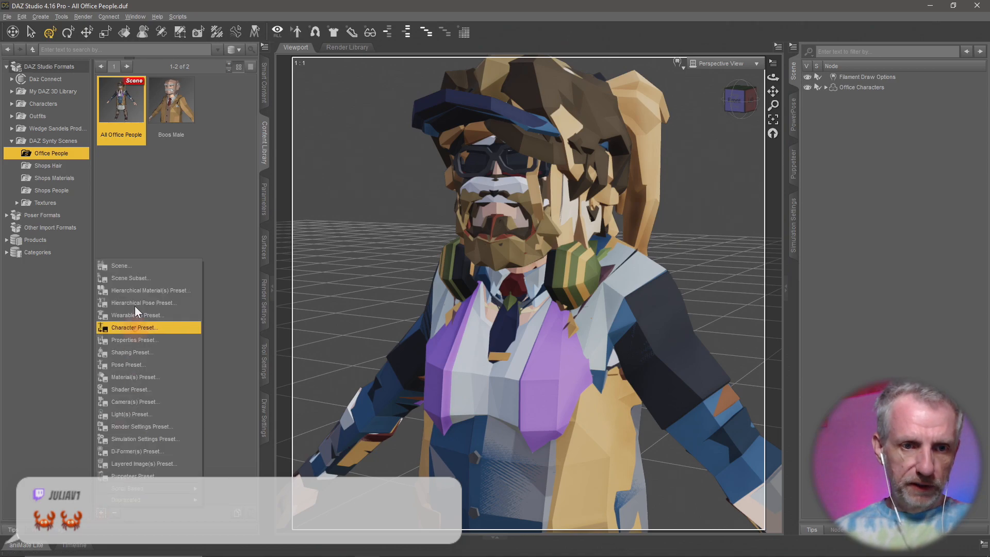
click(152, 282)
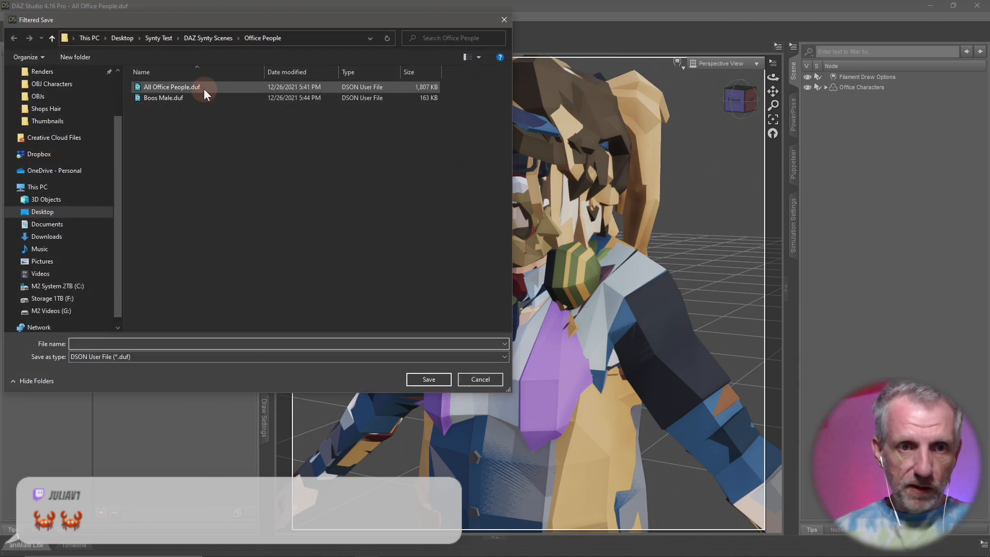
click(203, 88)
click(425, 379)
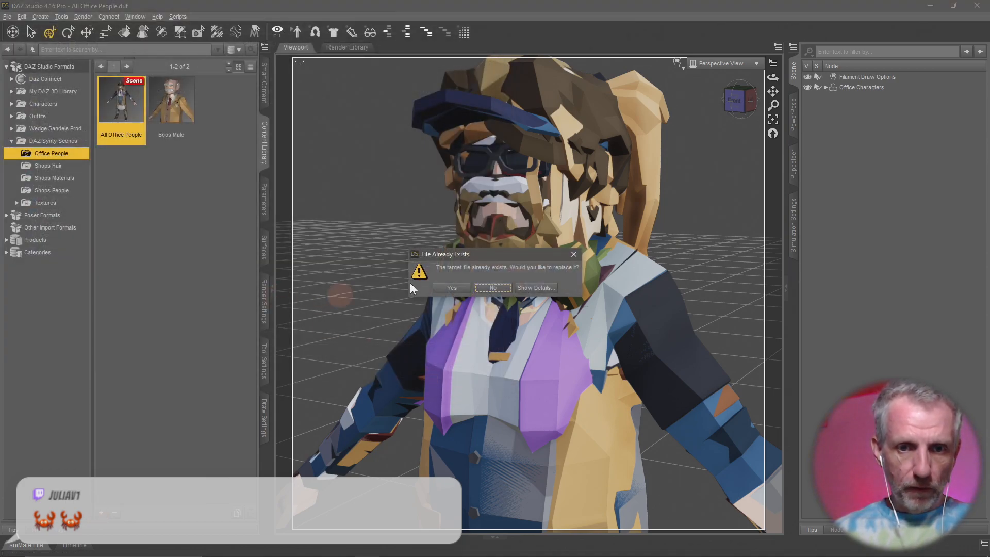
click(446, 285)
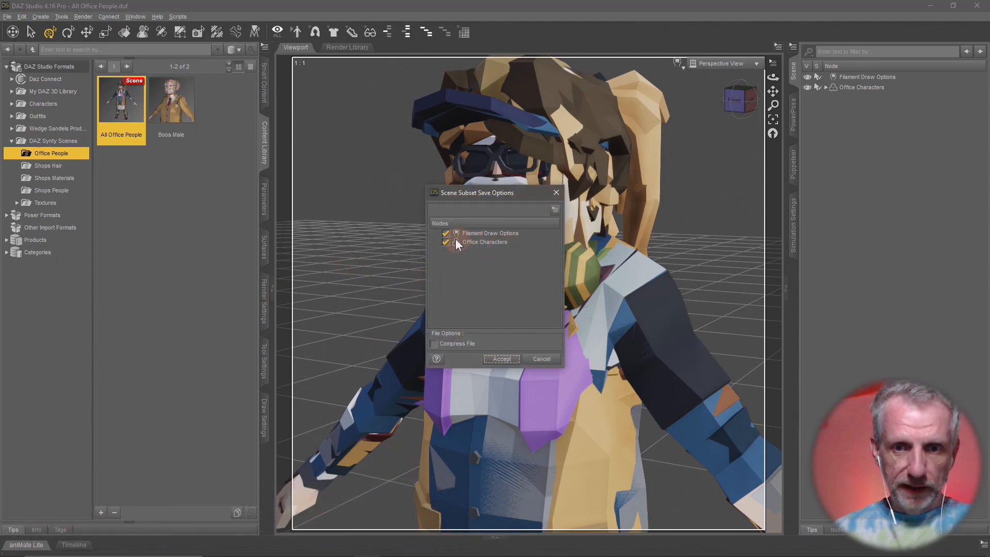
click(446, 234)
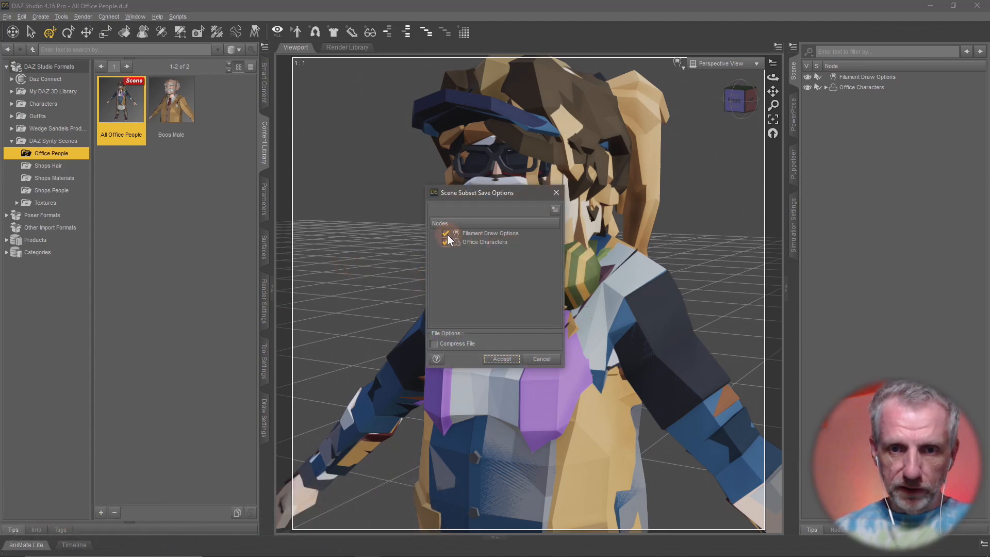
click(502, 359)
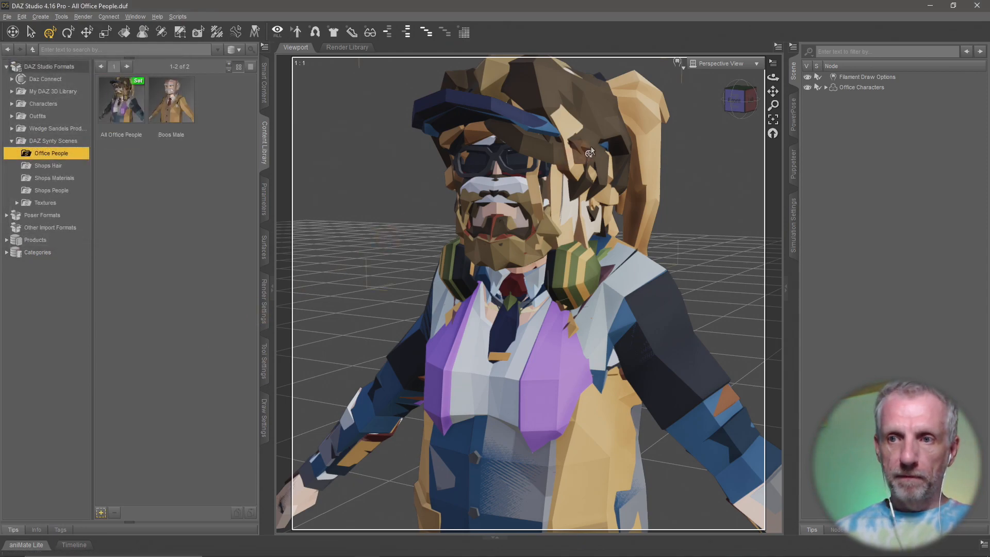
Step: Select Office Characters and list its surface groups with the Geometry Editor tool
click(878, 90)
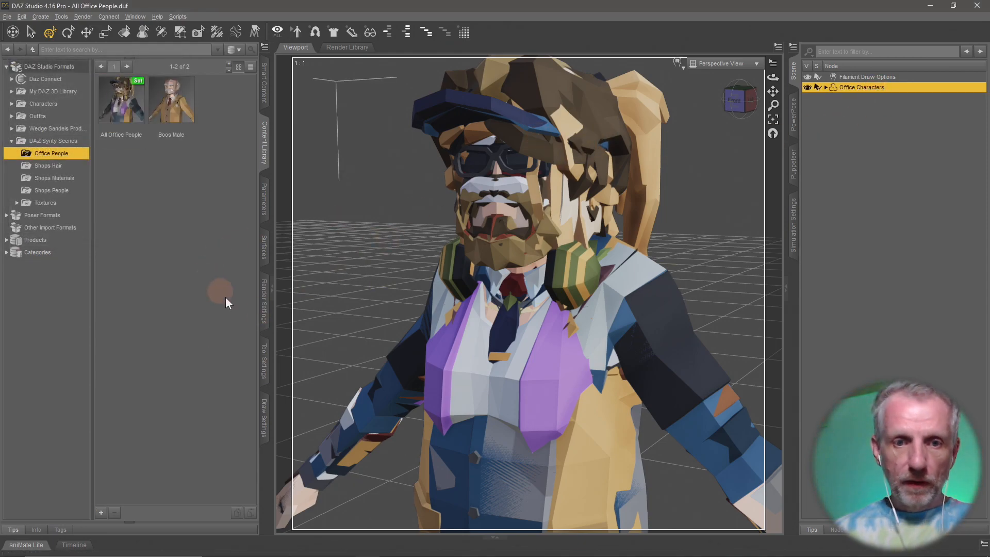
click(263, 358)
click(180, 32)
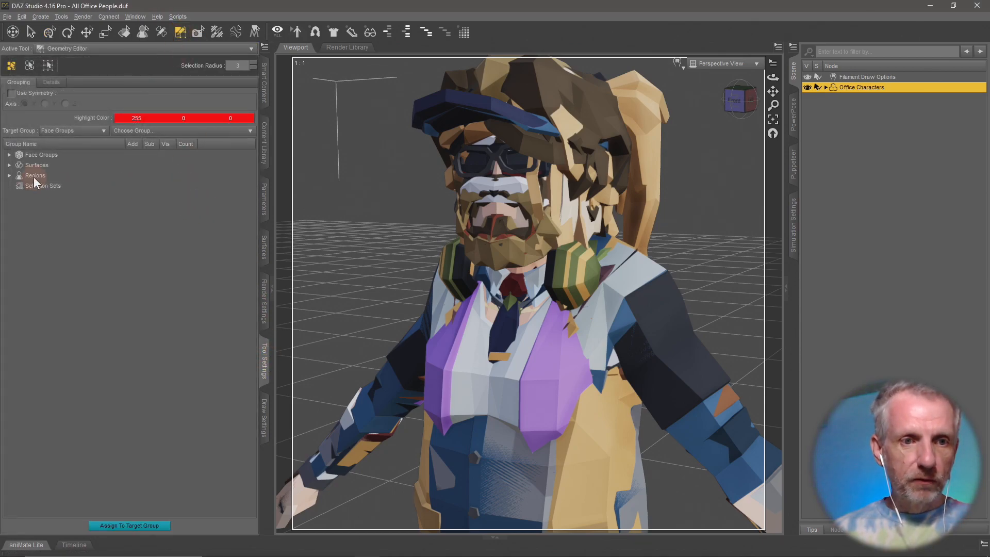
click(10, 164)
Step: Select the polygons of every Office Characters surface except PolygonOffice_Charaters.002 and delete them from the base geometry
click(91, 176)
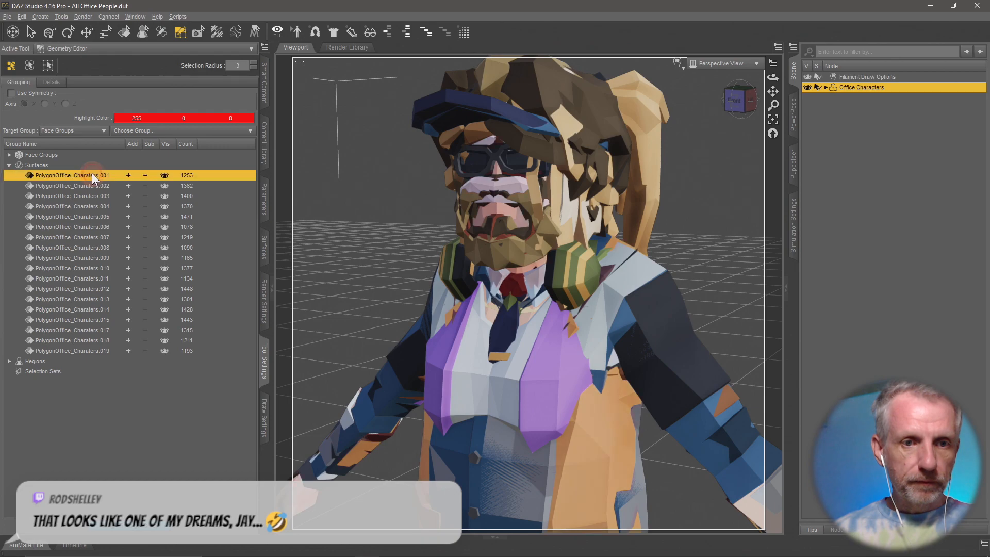
click(129, 196)
click(128, 207)
click(128, 216)
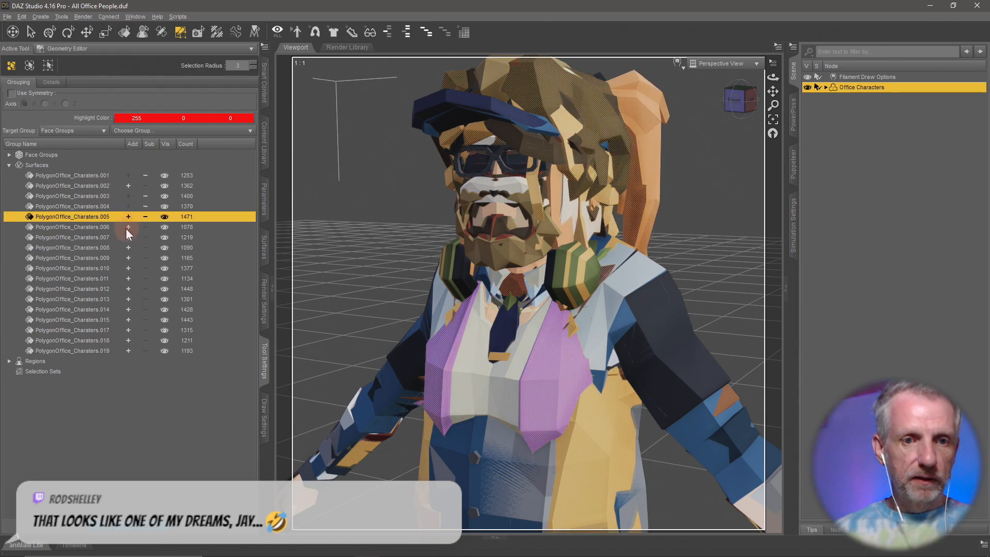
click(126, 228)
click(128, 237)
click(126, 248)
click(128, 258)
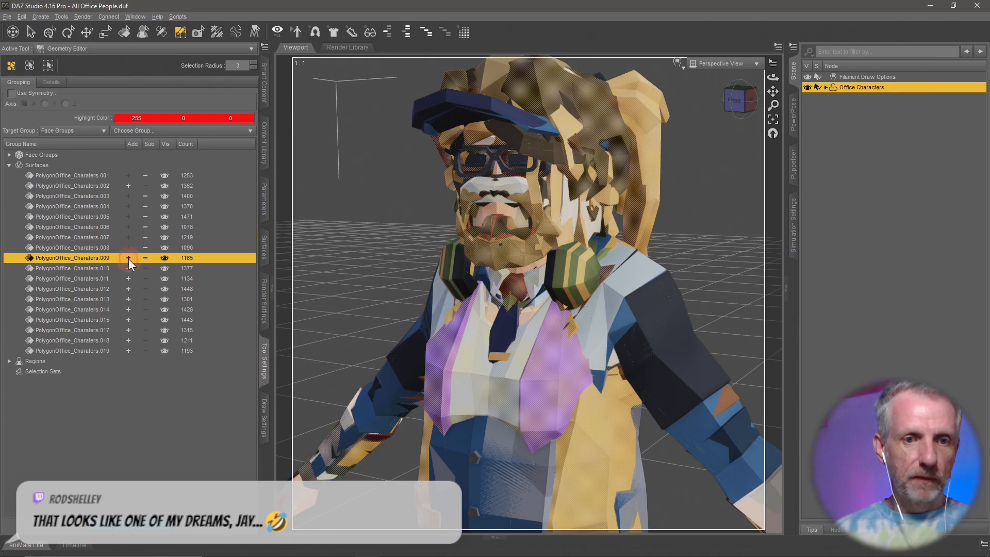
click(129, 268)
click(127, 281)
click(128, 288)
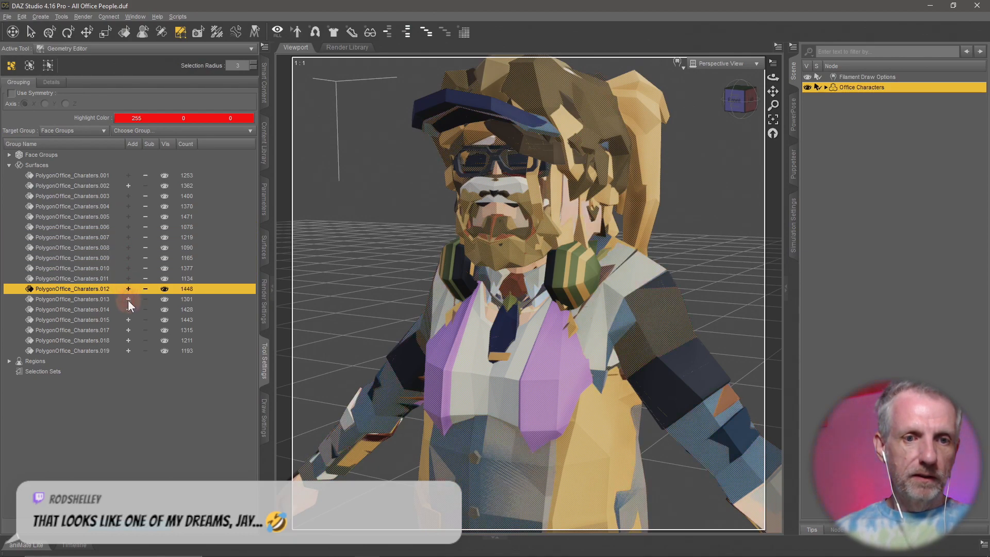
click(128, 299)
click(127, 309)
click(128, 320)
click(128, 329)
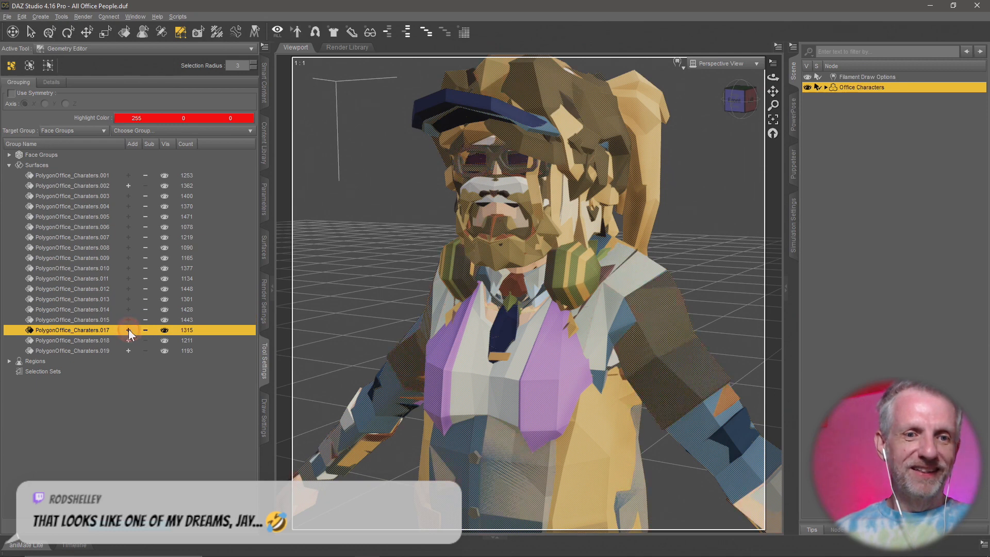
click(129, 341)
click(127, 350)
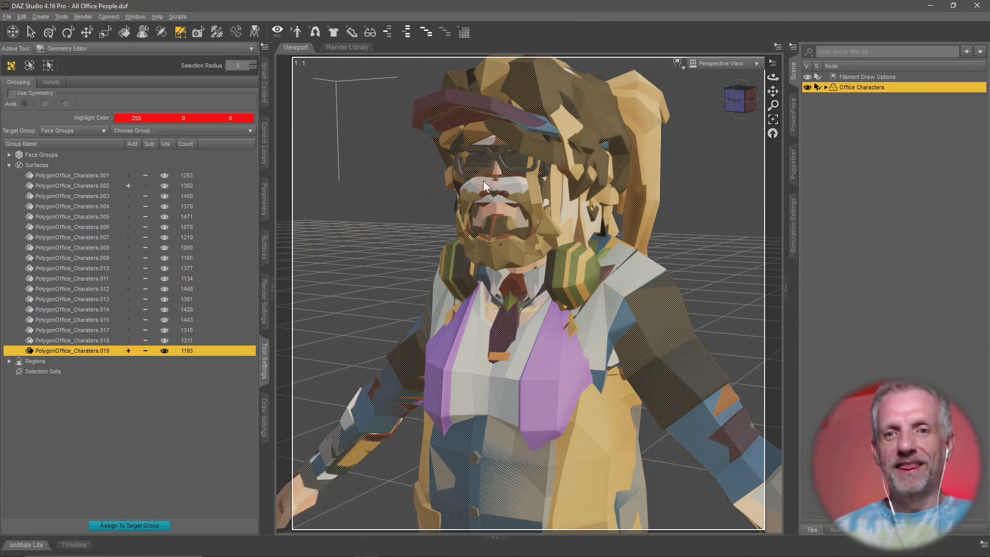
right_click(515, 186)
mouse_move(586, 257)
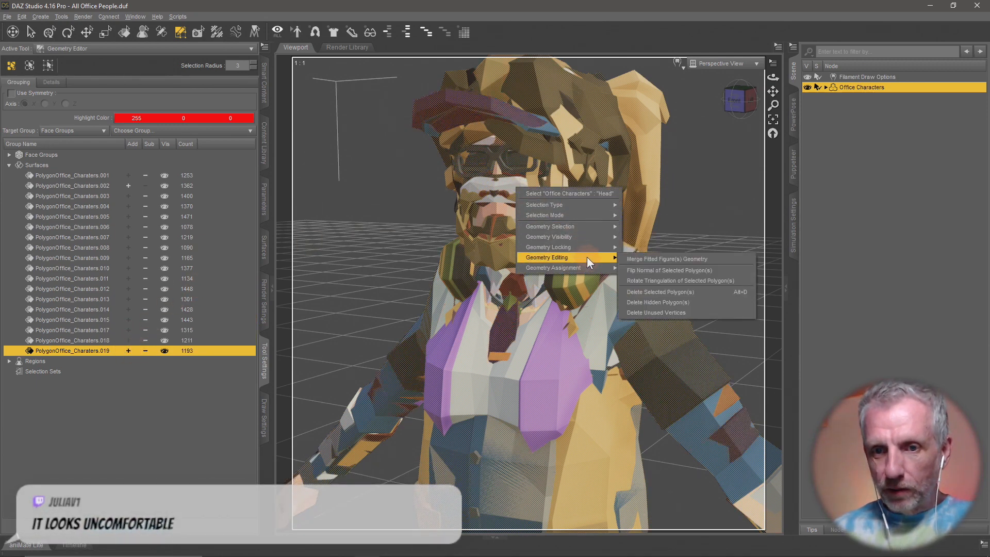
click(691, 292)
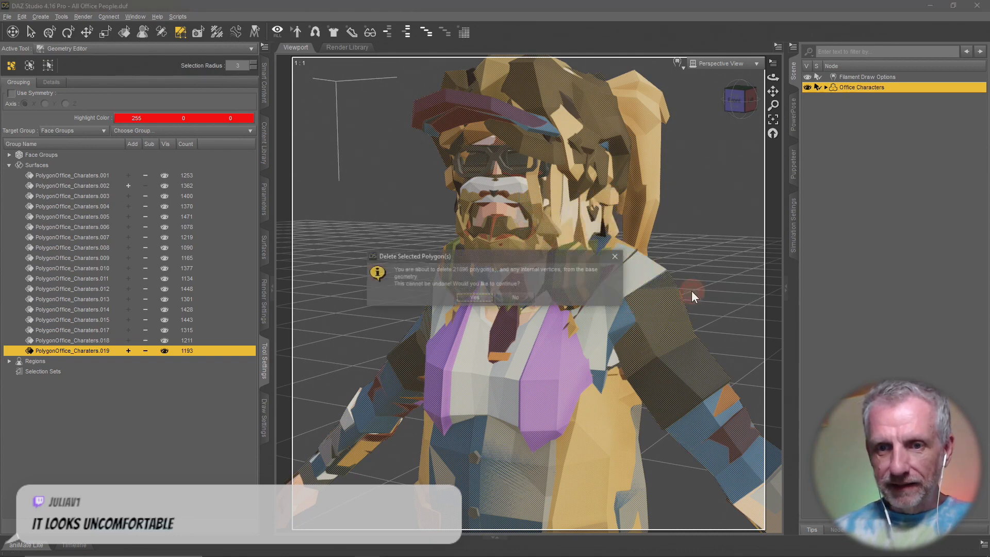
click(481, 299)
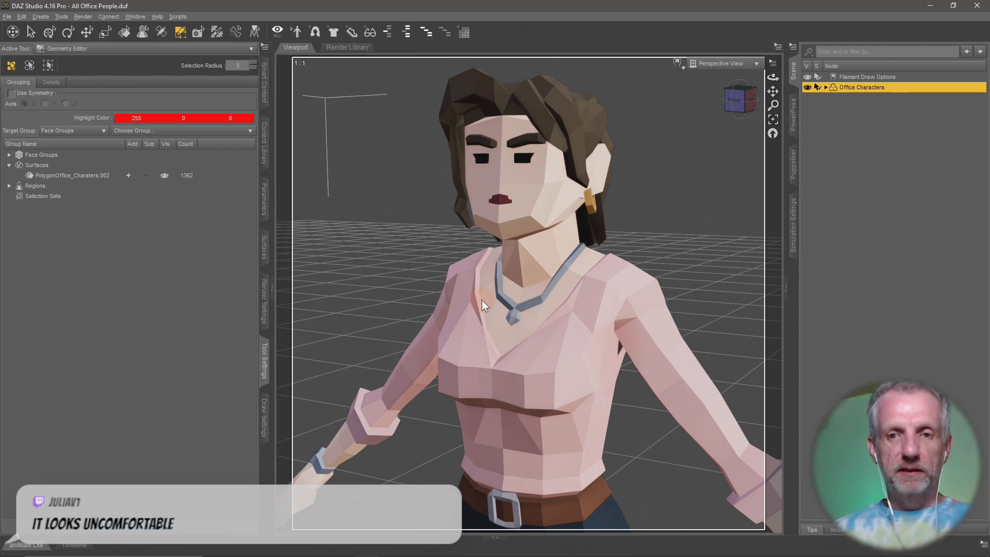
Step: Switch to Blender, show SK_Chr_Boss_Female_01 to compare it with the isolated character, and return to DAZ Studio
key(alt+Tab)
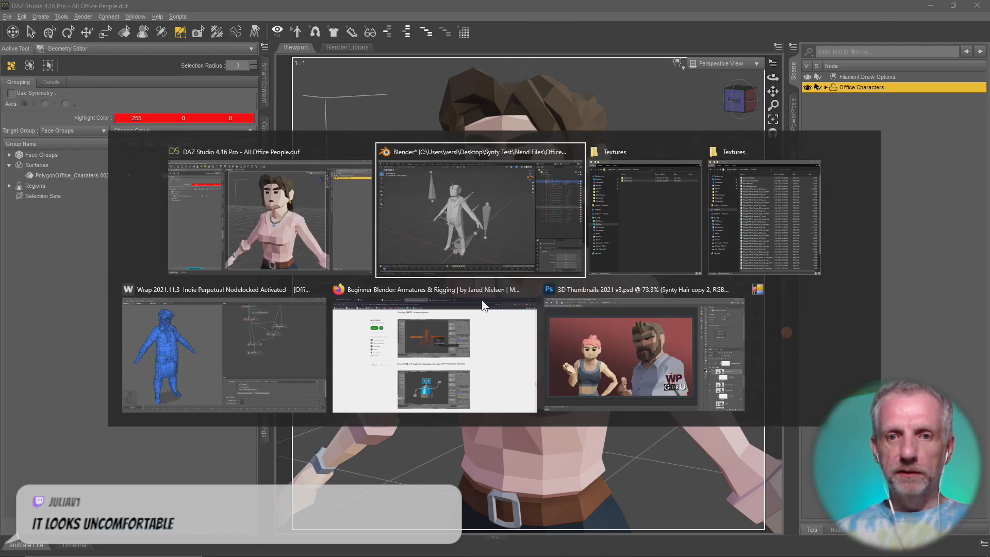
click(969, 115)
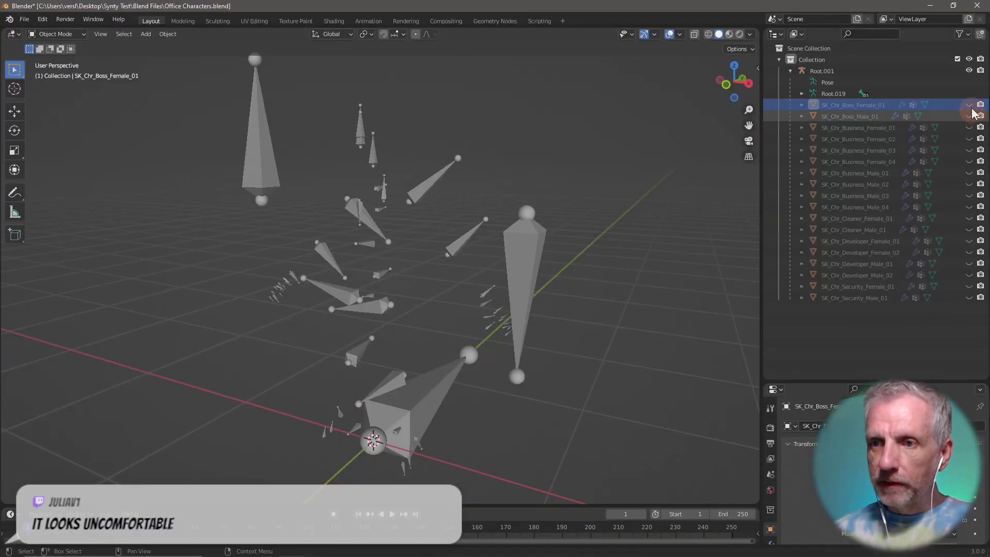
click(969, 105)
key(alt+Tab)
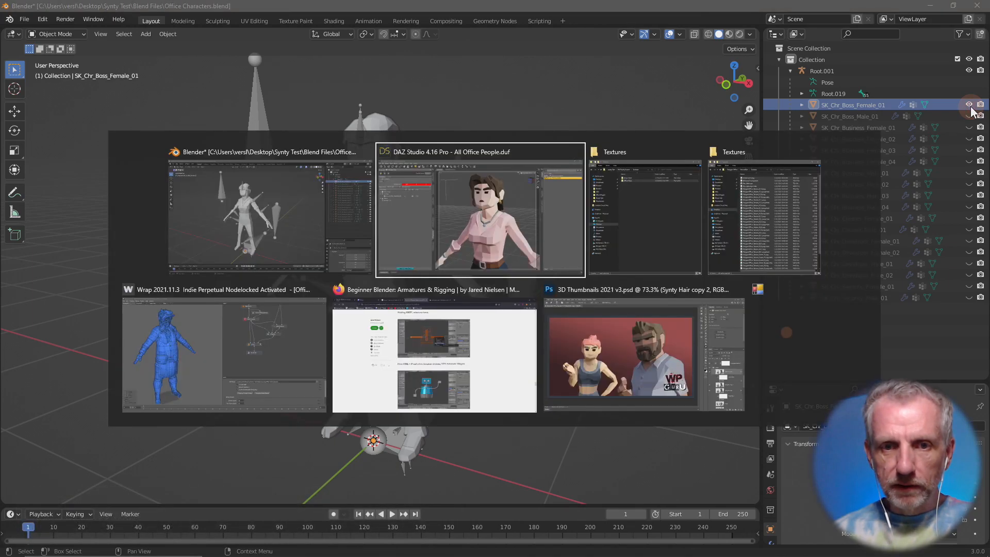
key(alt+Tab)
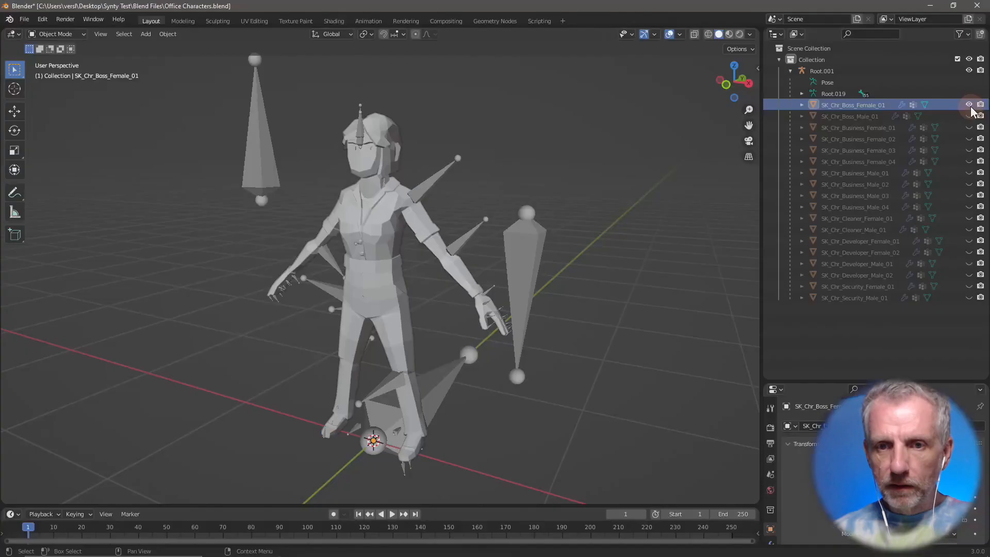
key(alt+Tab)
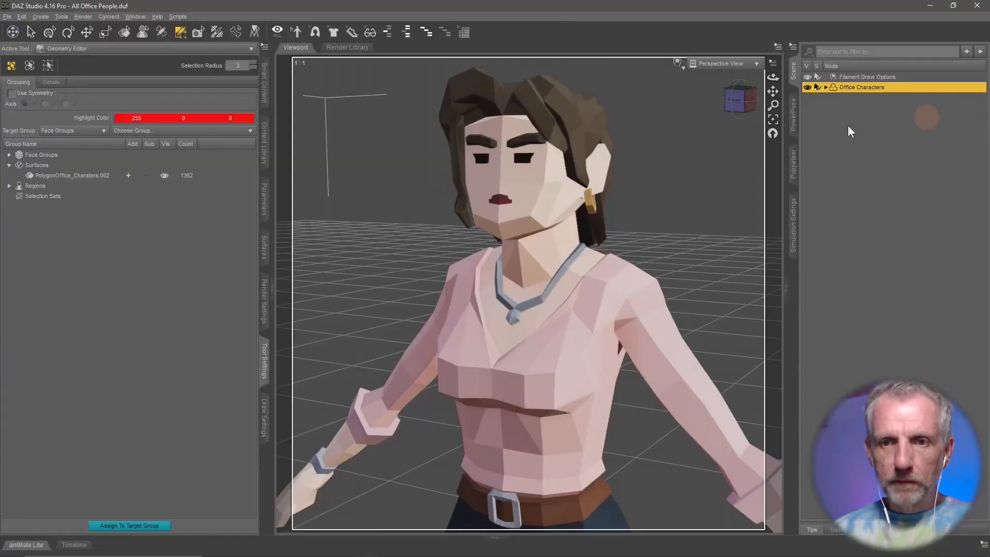
Step: Create a new camera that copies the active perspective view, and check the isolated character's full body
click(40, 16)
click(38, 30)
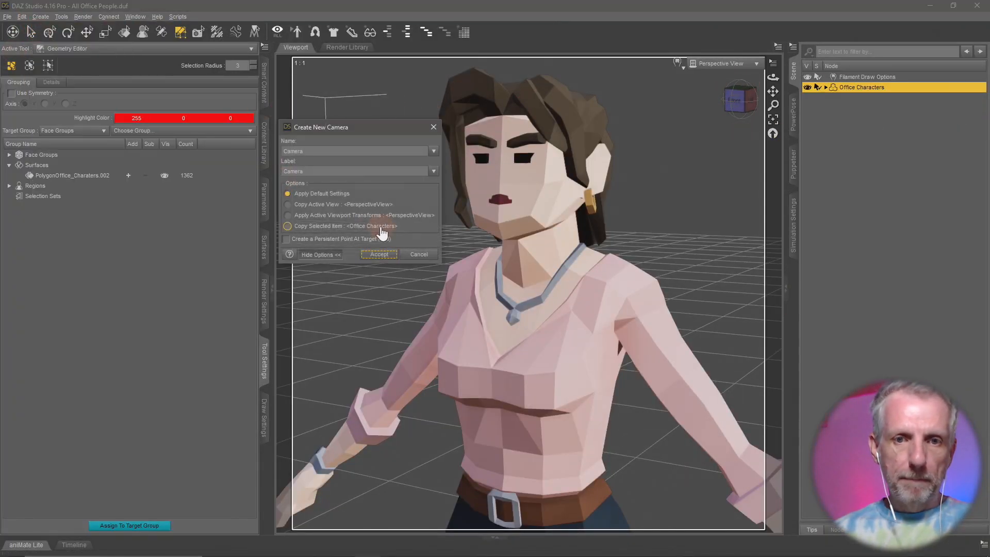
click(330, 206)
click(374, 254)
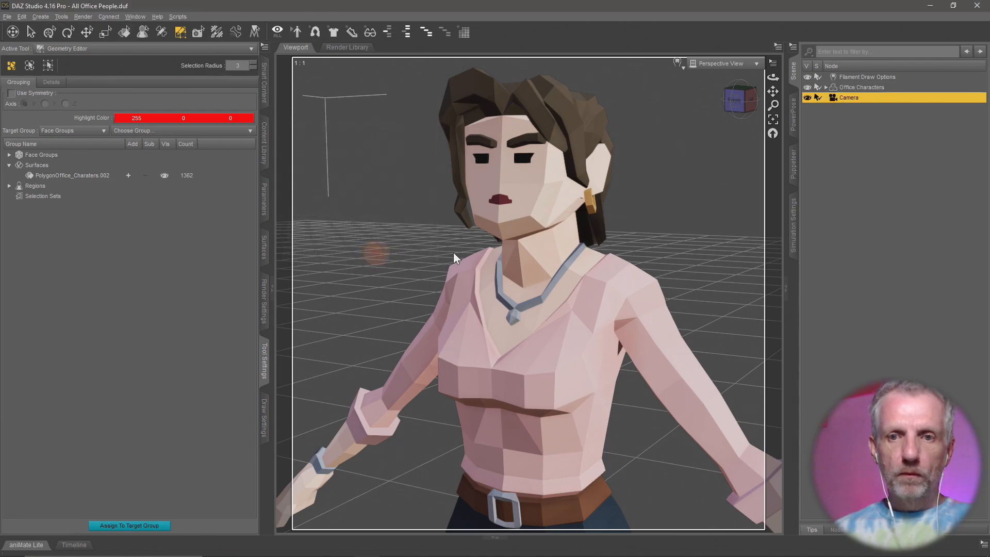
middle_drag(585, 244, 675, 260)
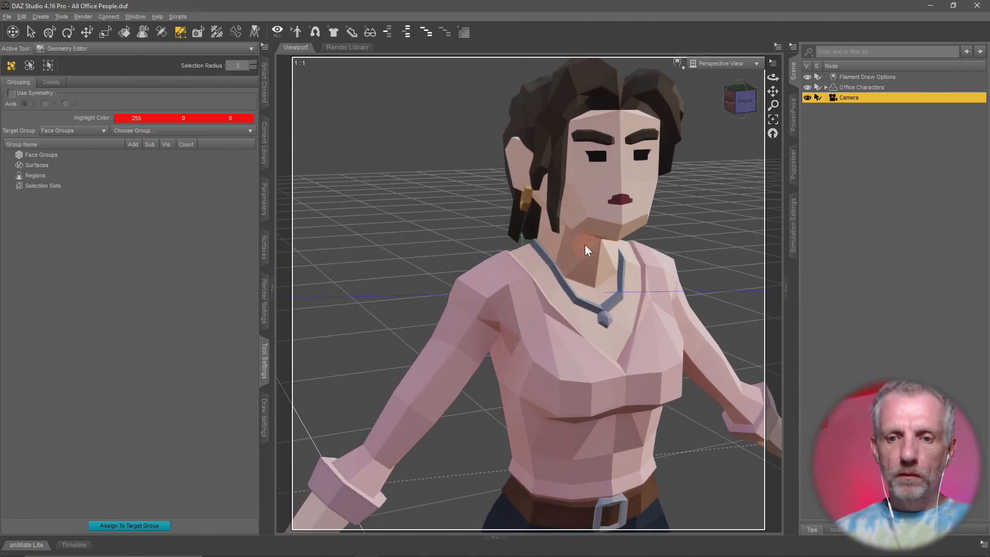
scroll(584, 244, down, 5)
scroll(584, 245, down, 1)
middle_drag(585, 244, 571, 268)
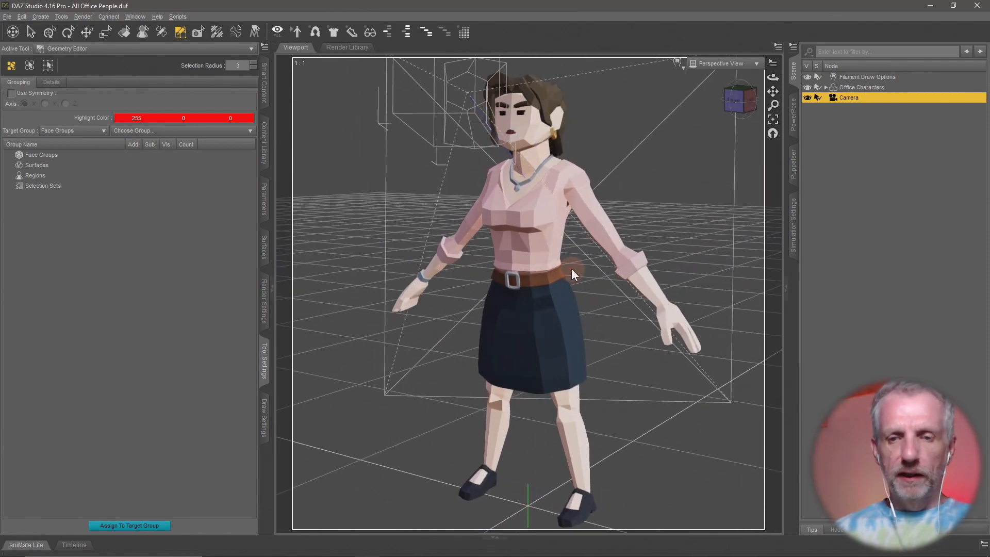
Step: Switch to Blender and hide SK_Chr_Boss_Female_01 to continue looking for the mesh matching the isolated character
key(alt+Tab)
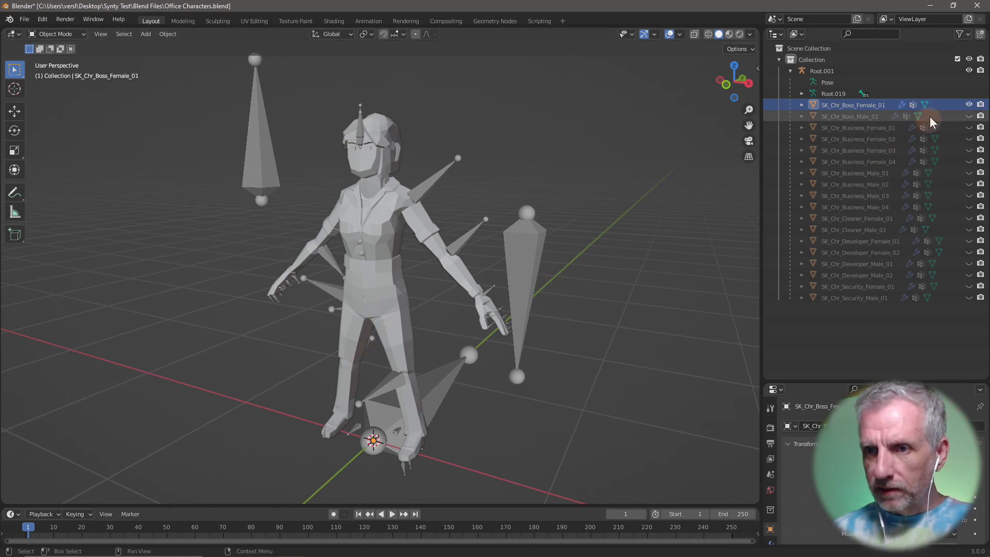
click(969, 105)
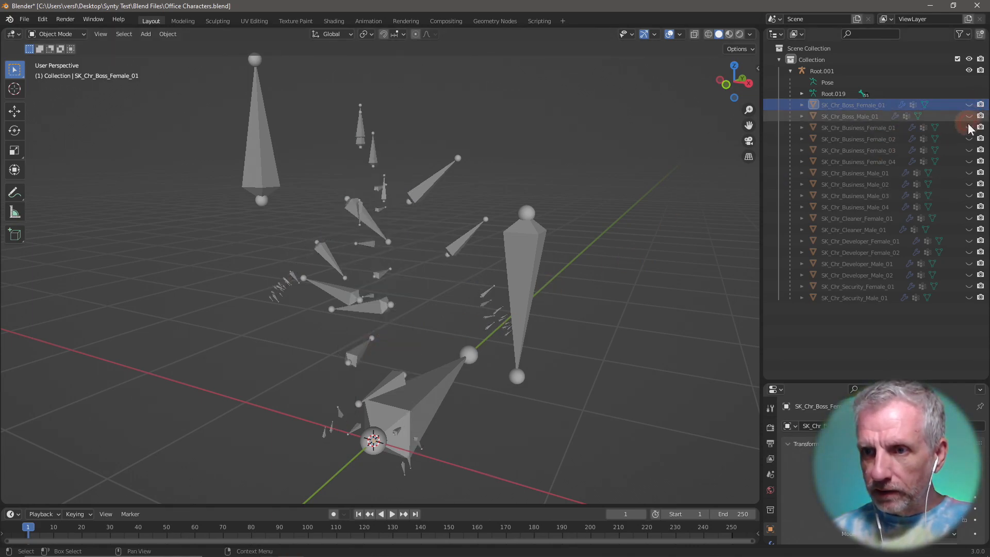
Step: Preview the SK_Chr_Business_Female_01 and SK_Chr_Business_Female_02 meshes, leave the first shown, and compare it with the figure in DAZ Studio
click(969, 127)
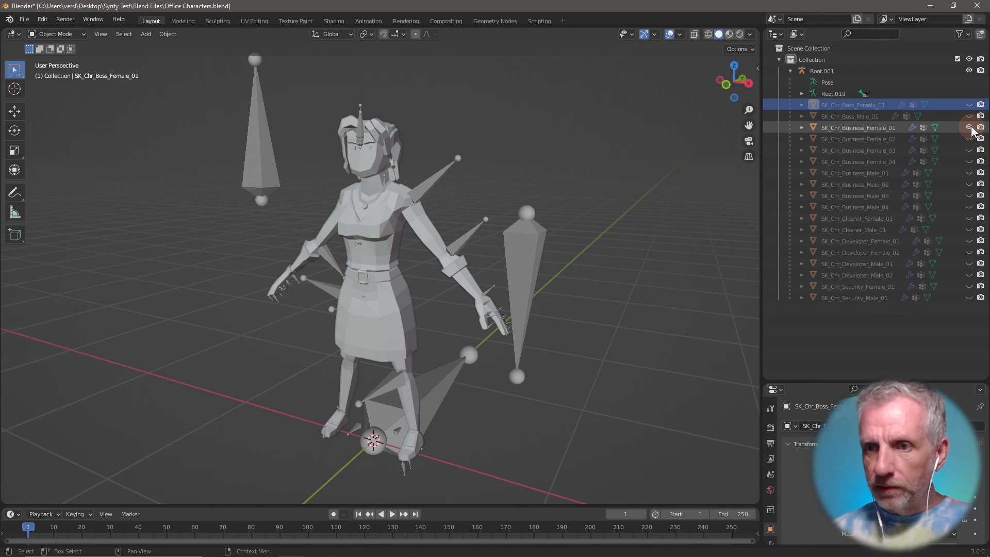
click(969, 128)
click(968, 138)
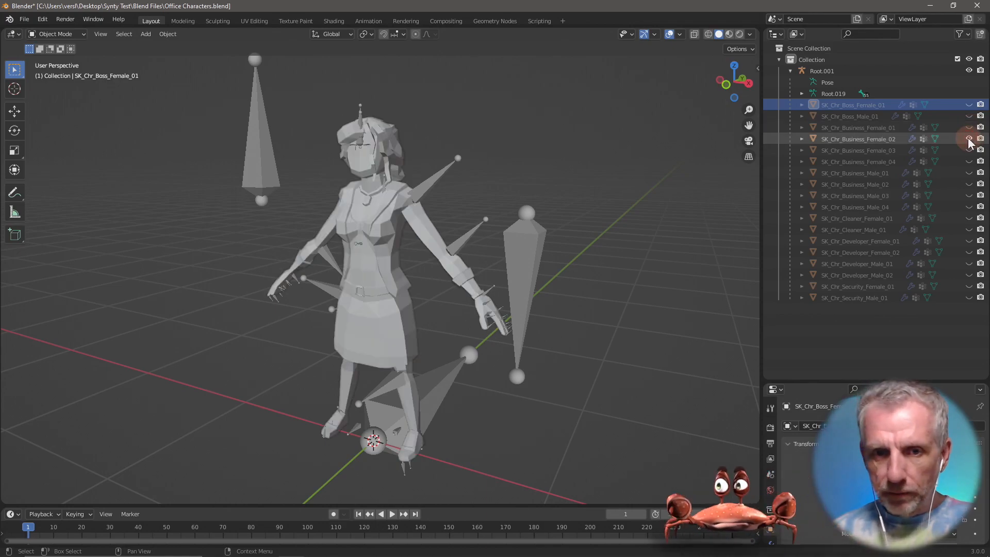
click(969, 138)
click(969, 128)
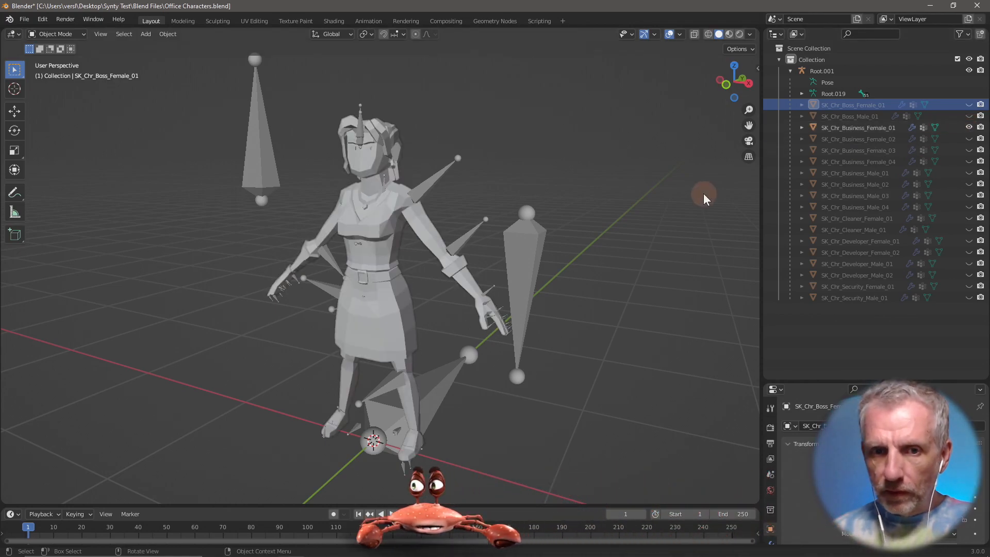
key(alt+Tab)
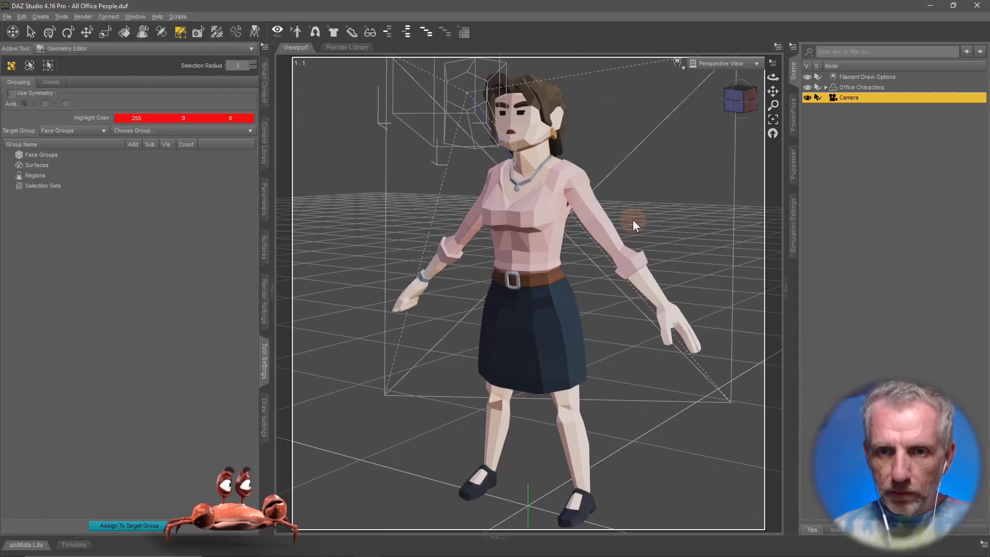
key(alt+Tab)
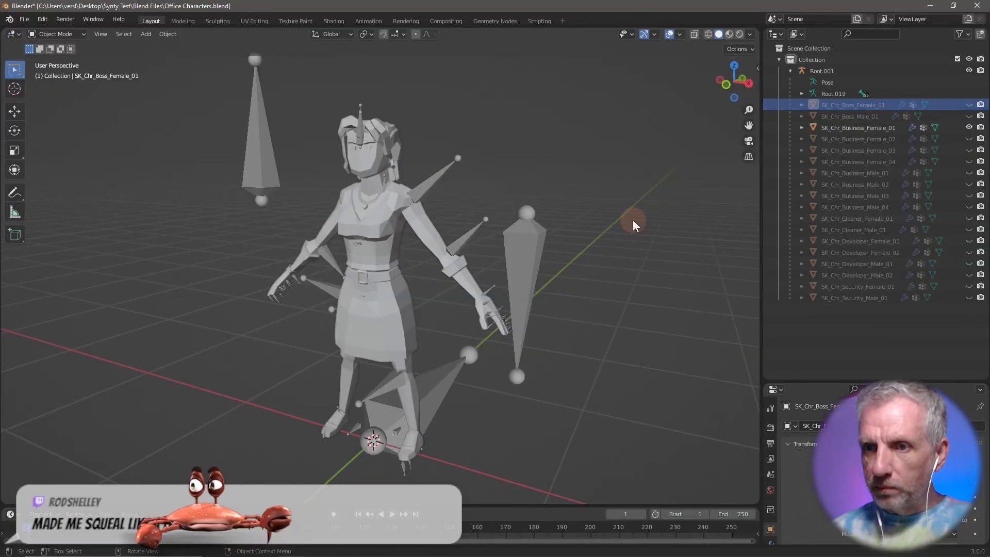
Step: Switch to DAZ Studio and view the scene through Camera for a closer framing of the figure
key(alt+Tab)
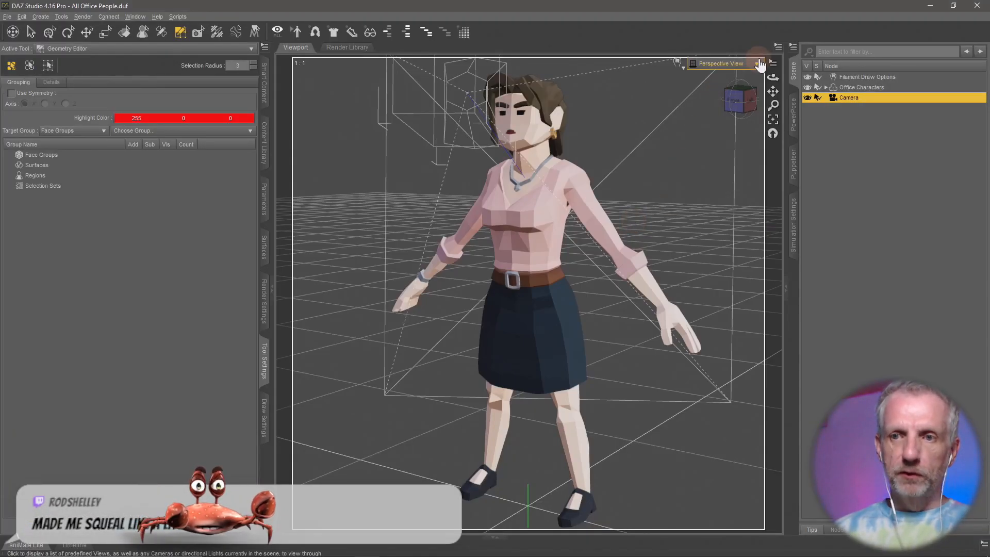
click(706, 63)
click(742, 145)
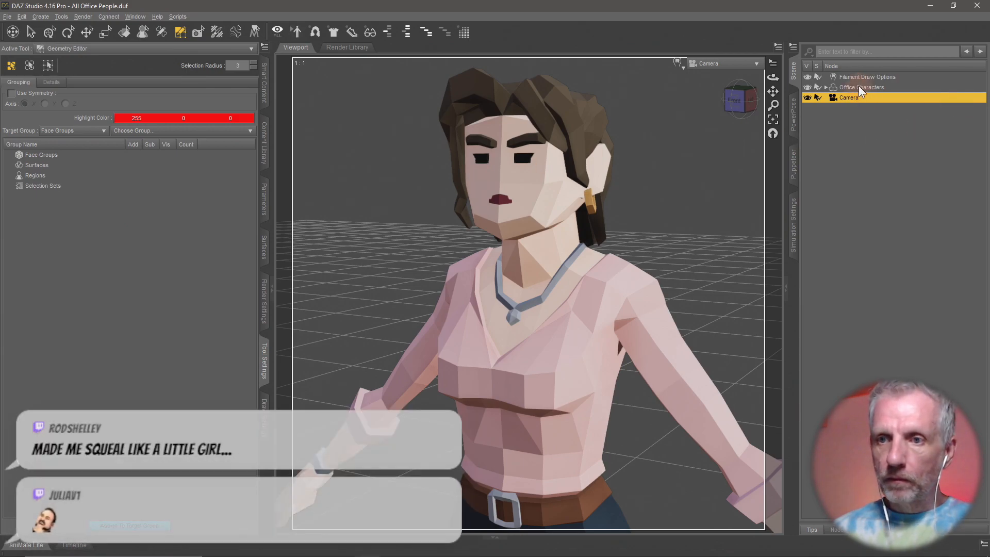
Step: Rename the Office Characters figure's only surface to PolygonOffice_Charaters in the Geometry Editor, removing the numeric suffix
click(858, 87)
click(97, 174)
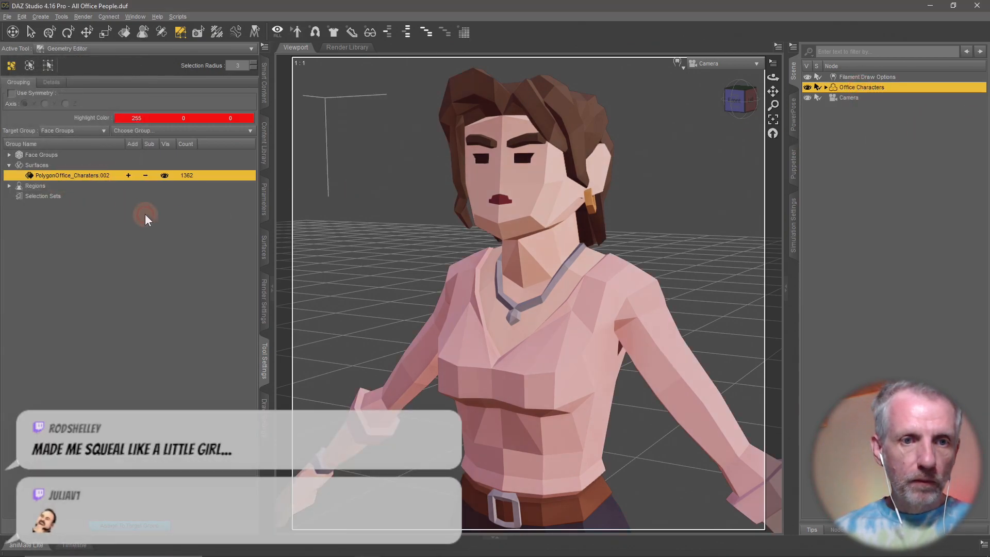
double_click(102, 168)
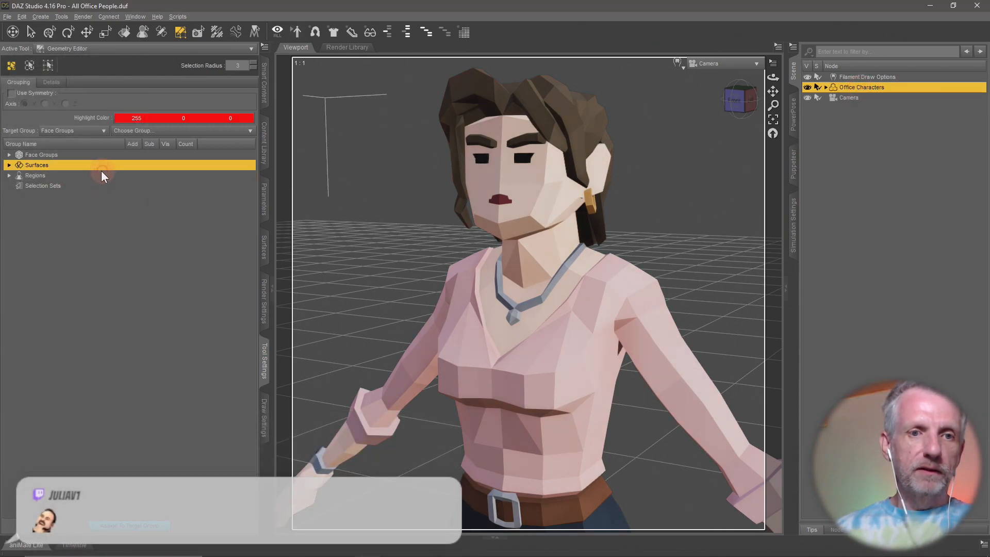
double_click(74, 167)
click(103, 175)
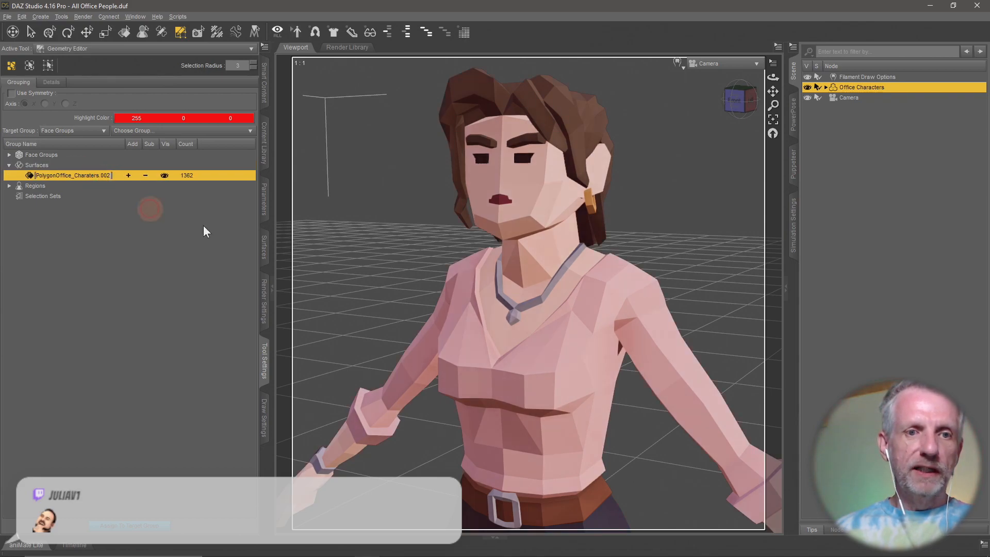
key(BackSpace)
key(BackSpace)
key(BackSpace)
key(BackSpace)
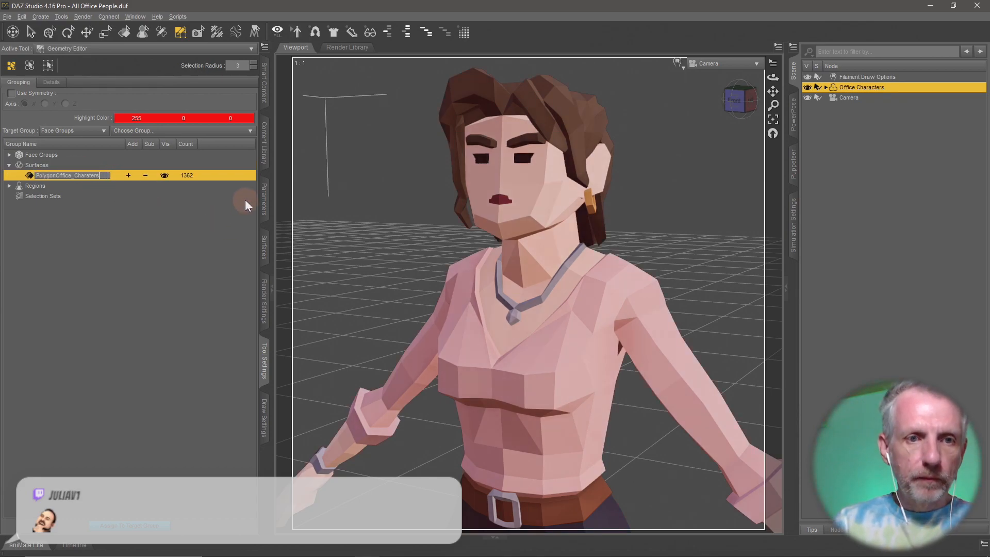
key(Return)
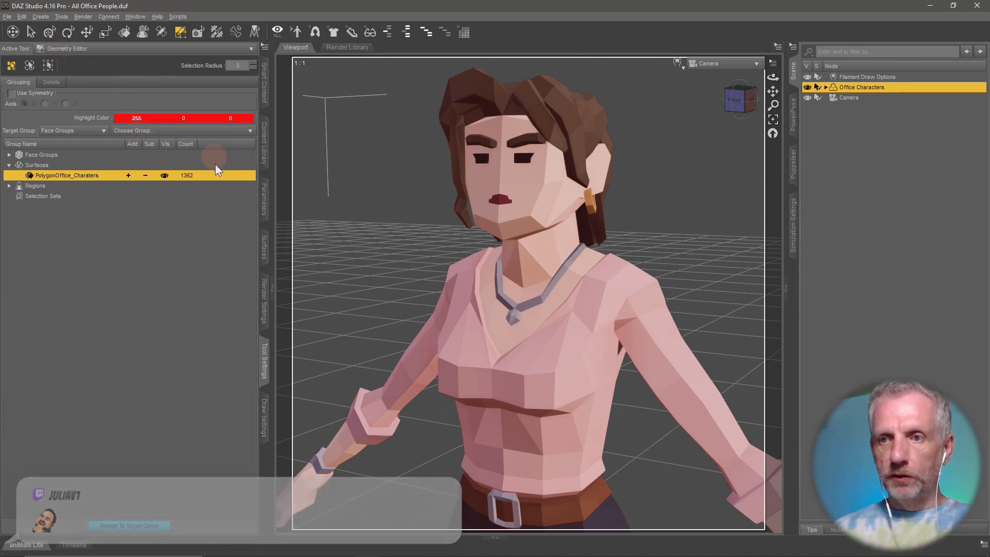
Step: Check the character's mesh name in Blender, and rename the Office Characters figure node in DAZ Studio to "usiness Female 01"
click(825, 88)
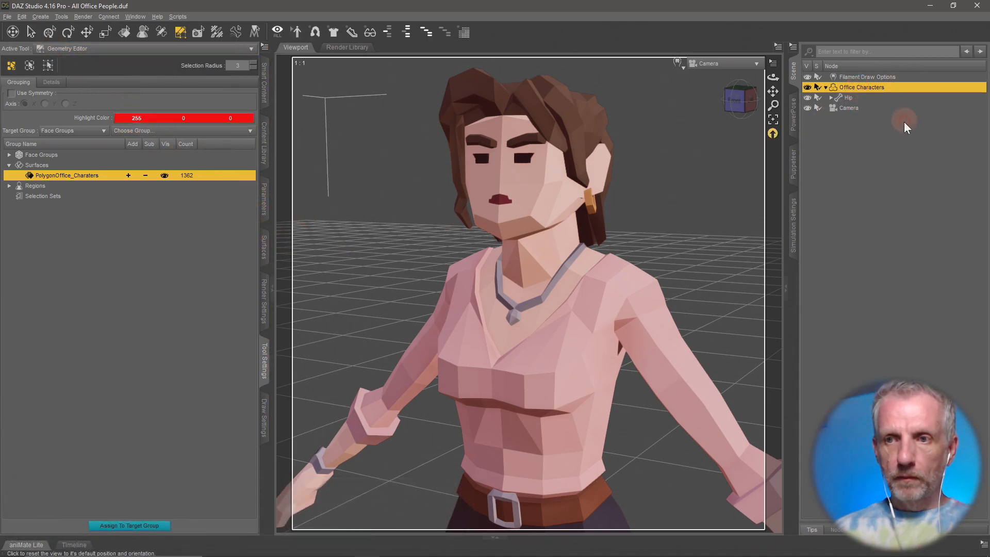
key(alt+Tab)
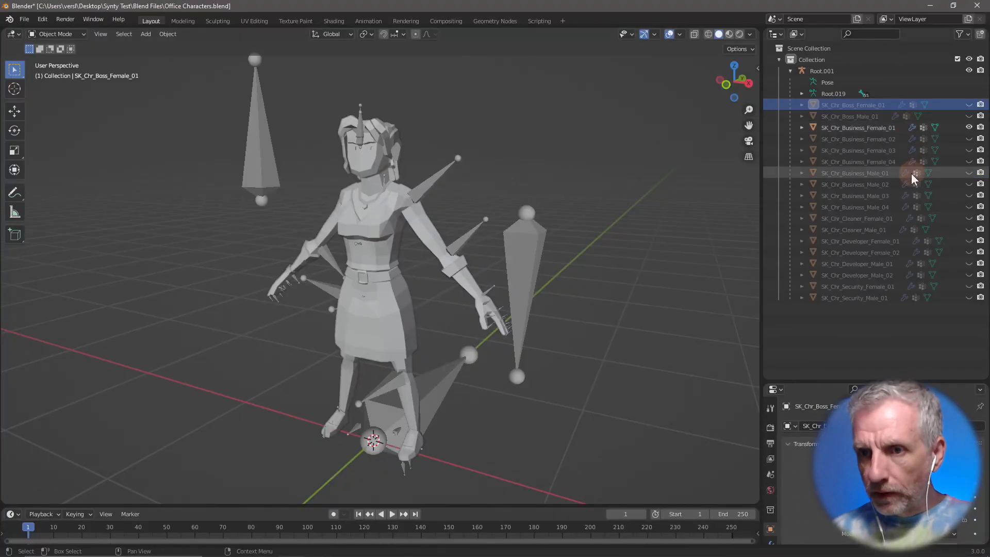
key(alt+Tab)
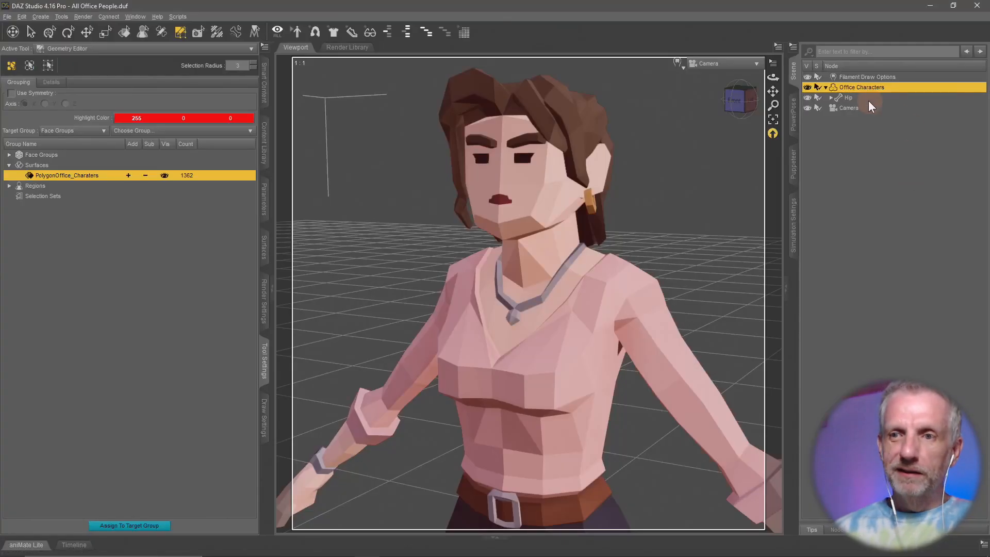
double_click(865, 87)
click(877, 94)
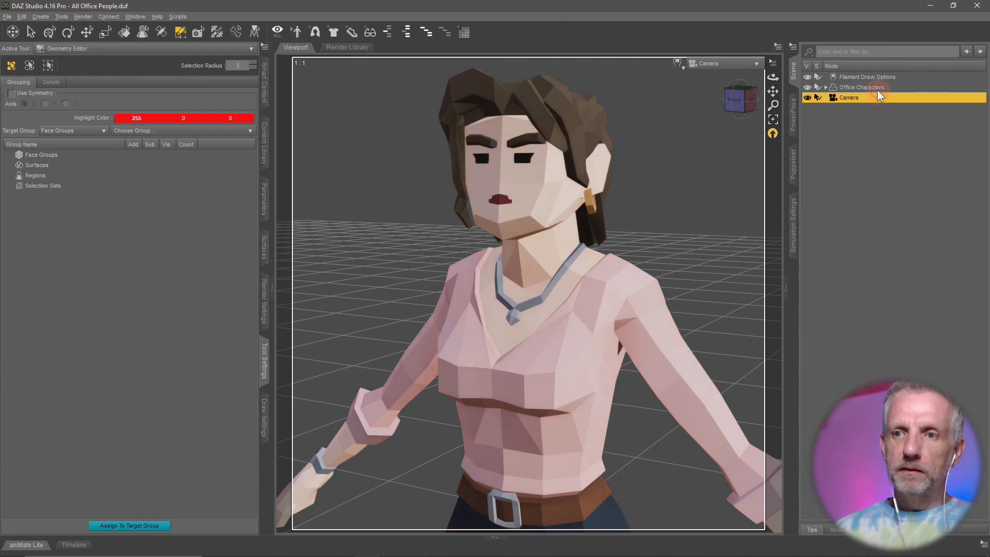
click(871, 88)
click(871, 87)
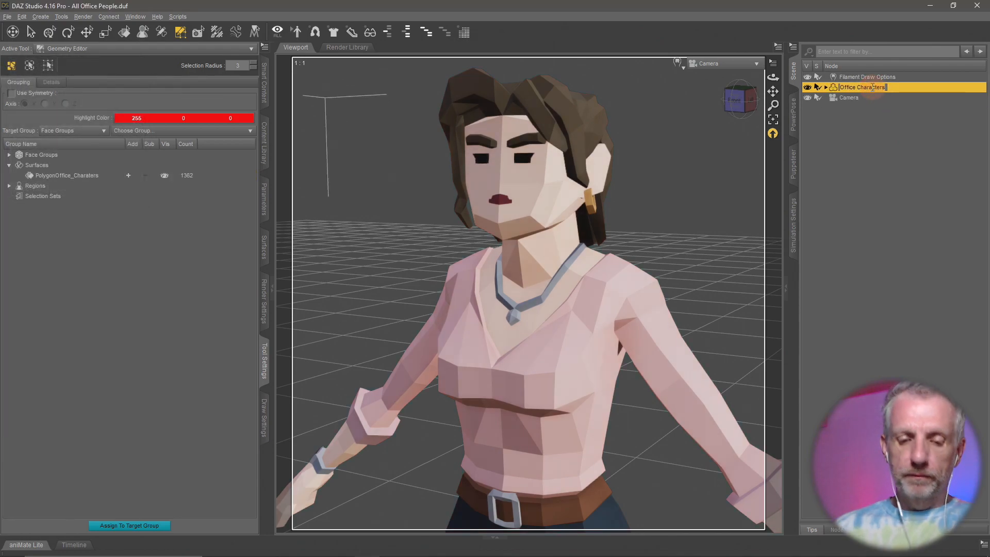
text(usiness Female 01)
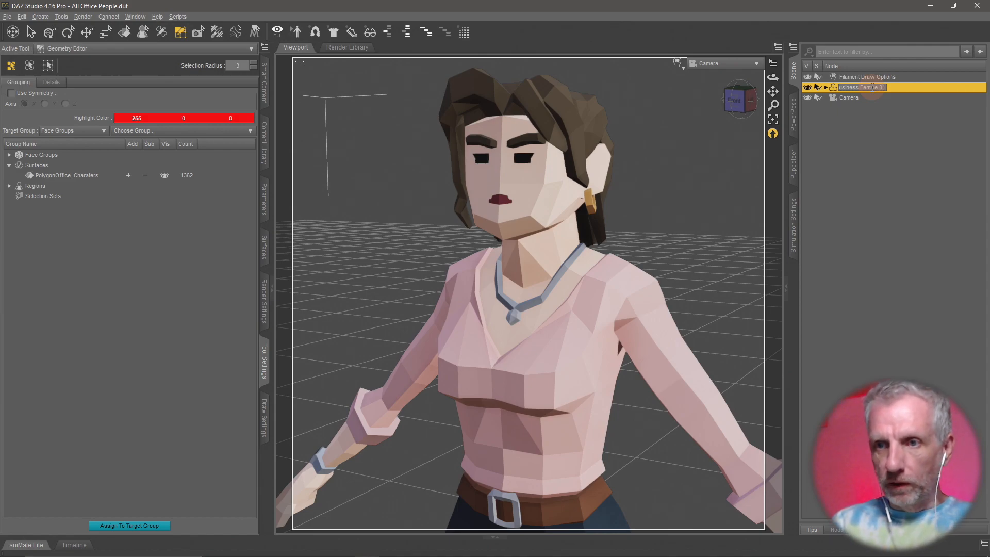
key(Return)
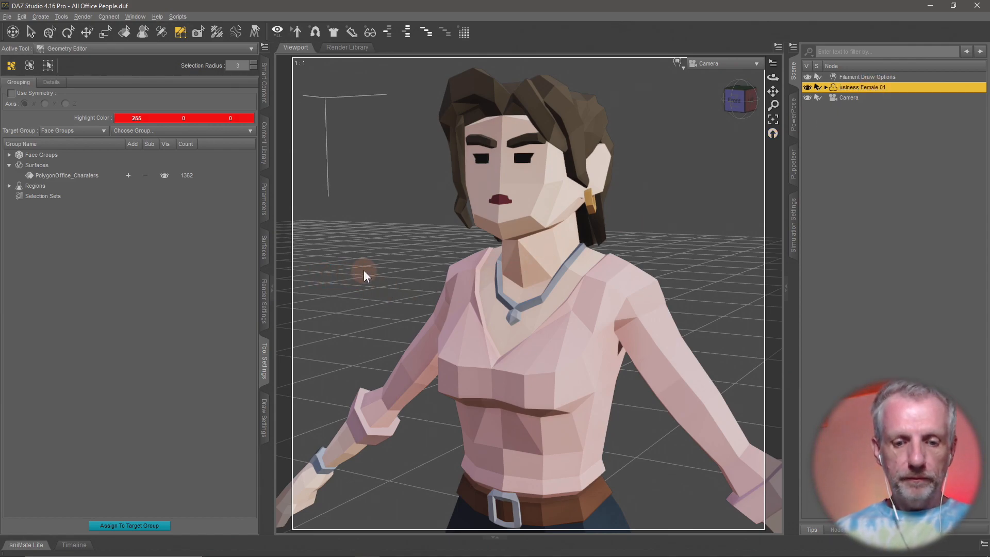
Step: Save the figure asset as Business Female 01 in the Office People folder with the product name Synty Office Pack
key(ctrl+shift+s)
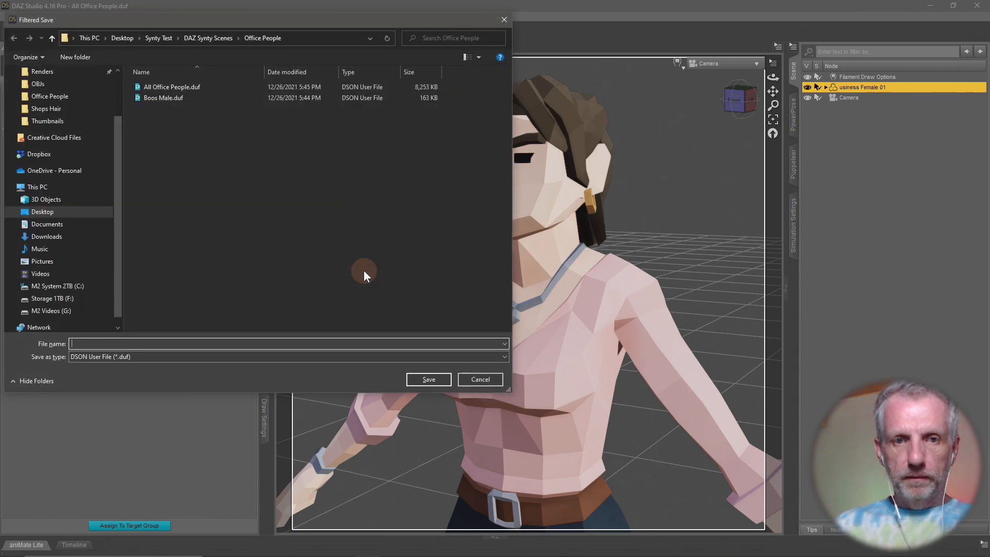
text(Buein)
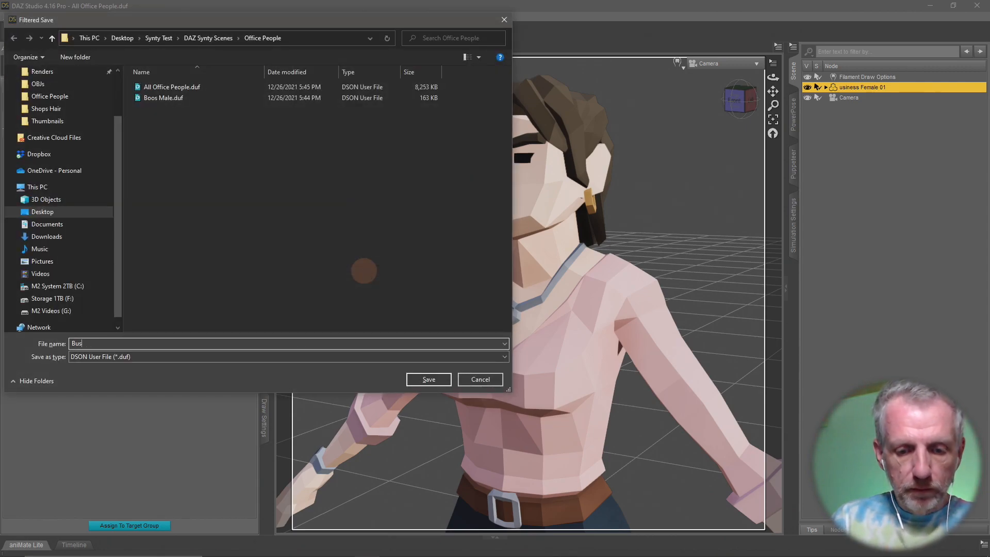
text(ess Female 01)
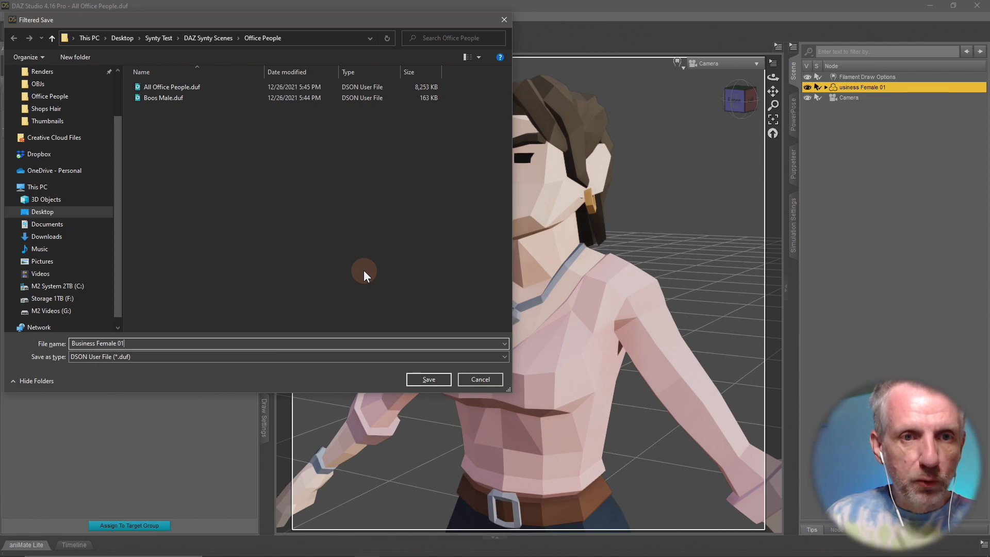
key(Return)
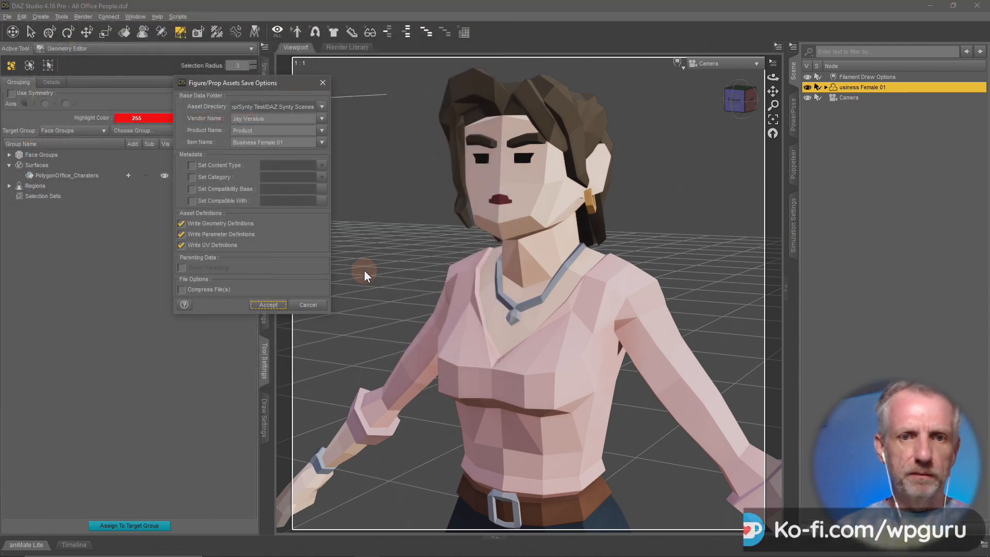
text(Synty Office Pack)
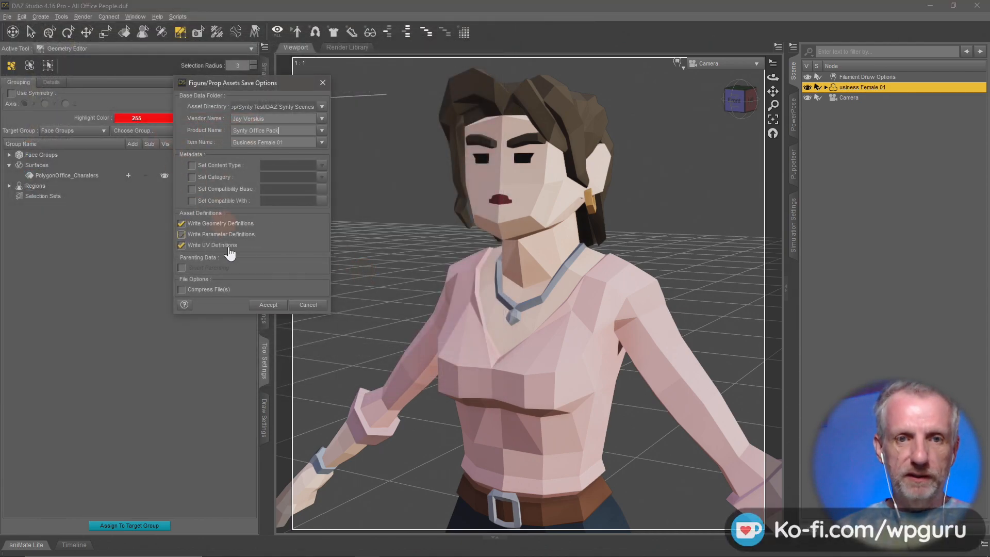
click(263, 305)
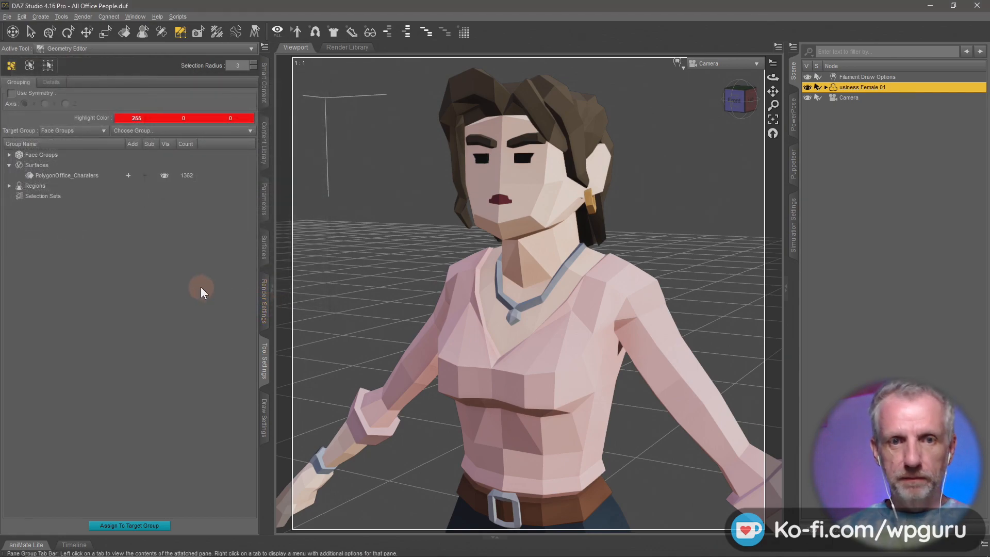
Step: Reload the Office People folder under DAZ Synty Scenes in the Content Library to check the saved assets
click(263, 155)
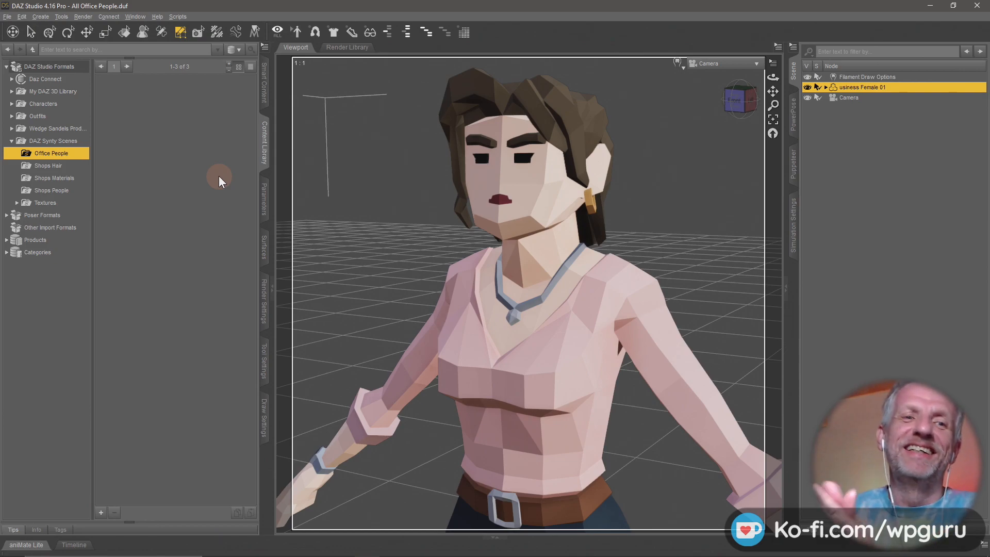
click(76, 165)
click(80, 154)
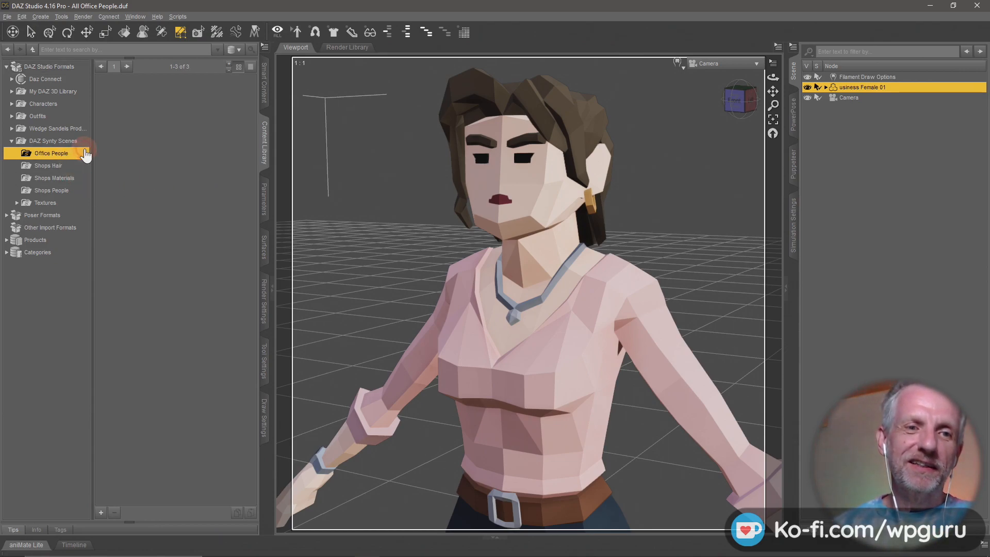
Step: Rename the Boos Male asset in the Office People folder to Boss Male
click(175, 135)
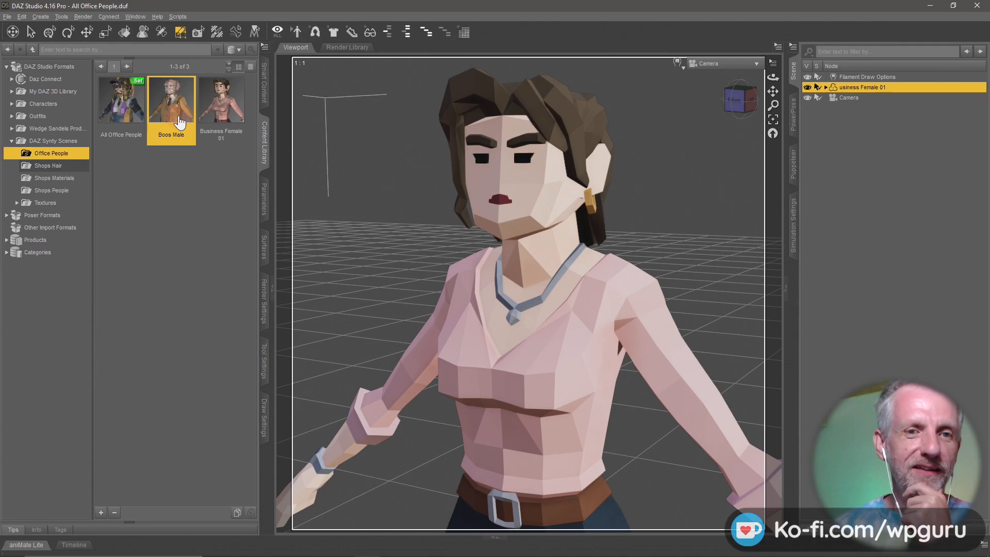
right_click(177, 116)
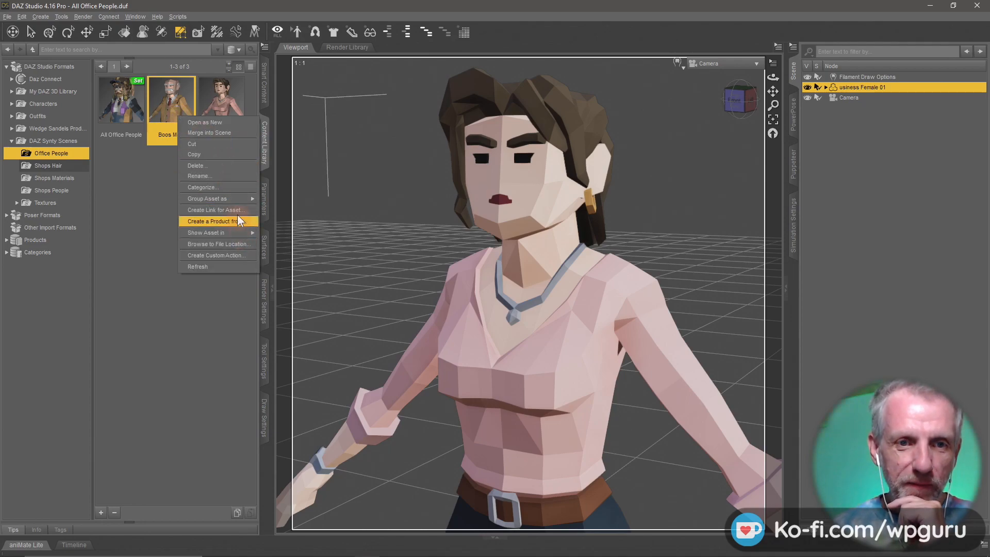
click(237, 177)
key(Right)
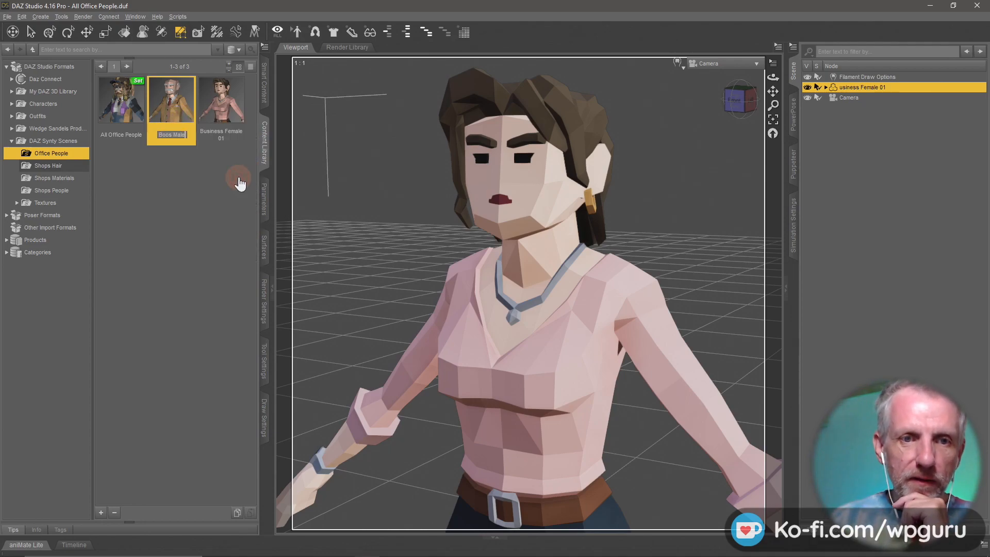
key(BackSpace)
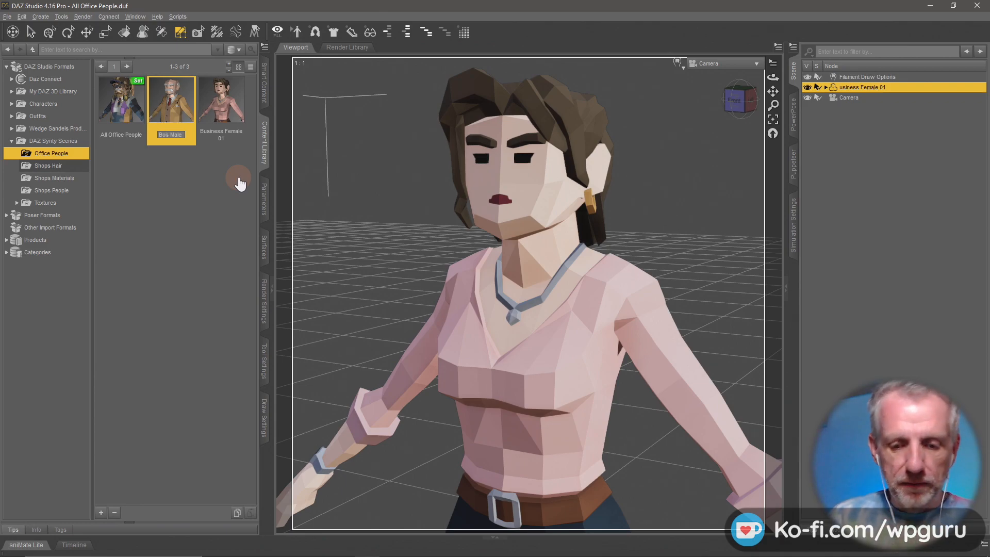
text(s)
key(Return)
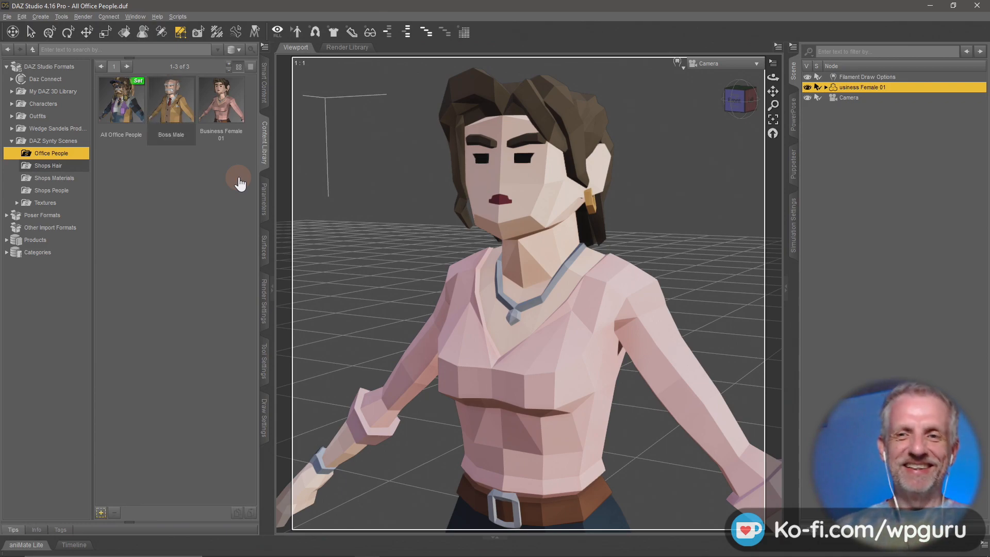
Step: Correct the figure node's name to Business Female 01 and save its figure asset over the existing Business Female 01 file
double_click(861, 87)
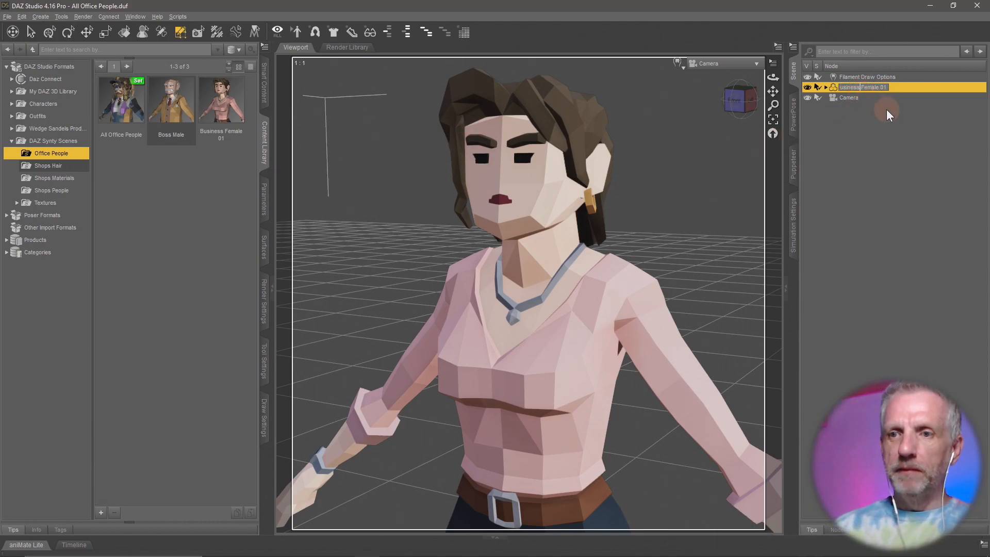
key(Return)
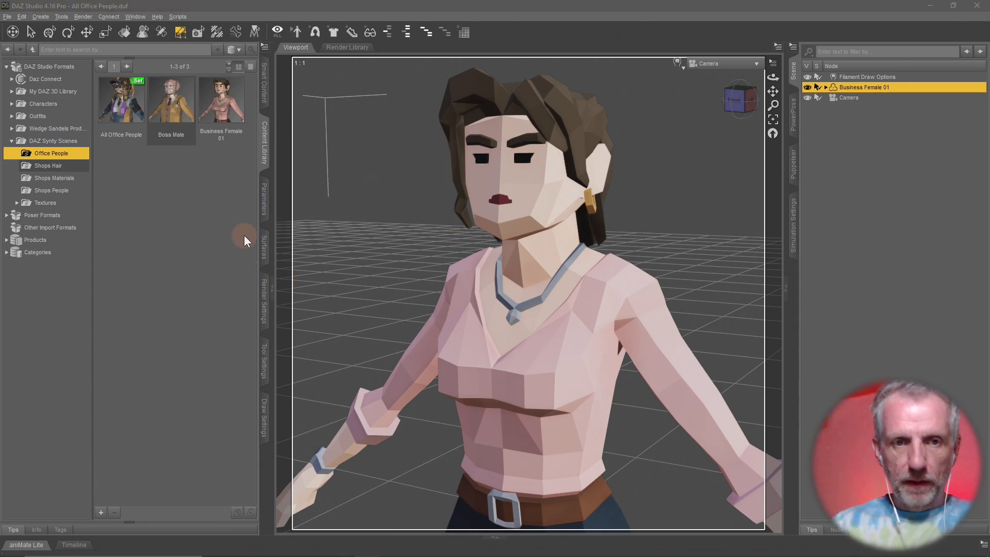
key(ctrl+shift+s)
click(199, 110)
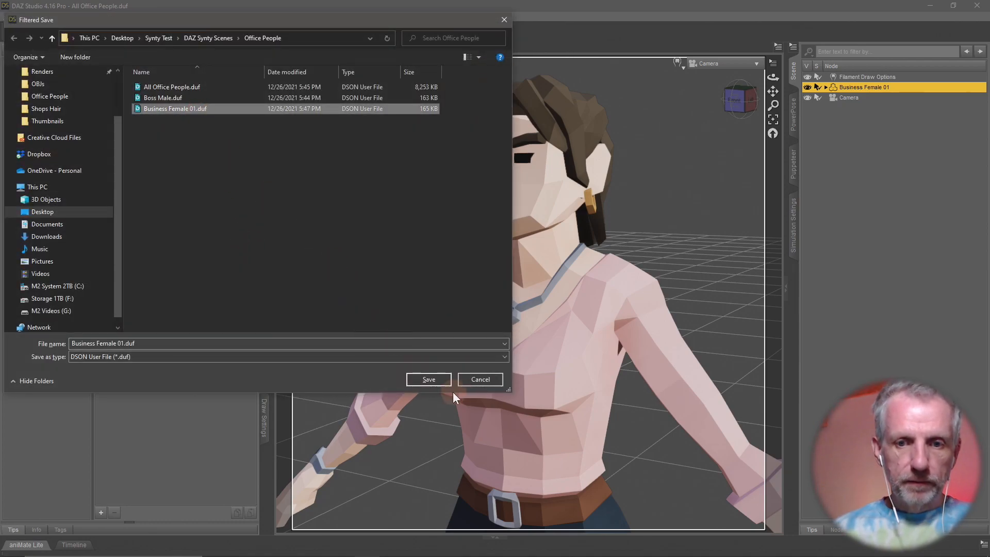
click(435, 384)
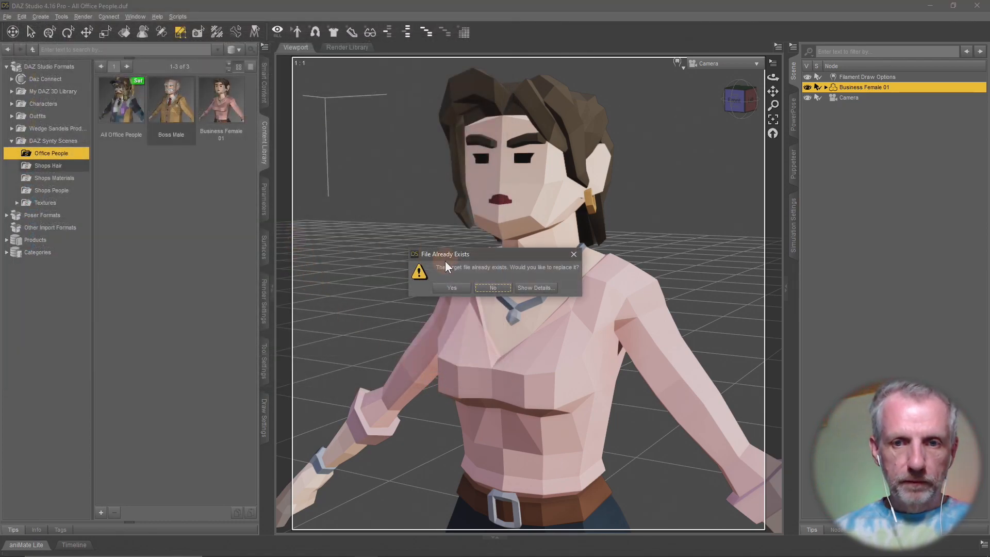
click(461, 288)
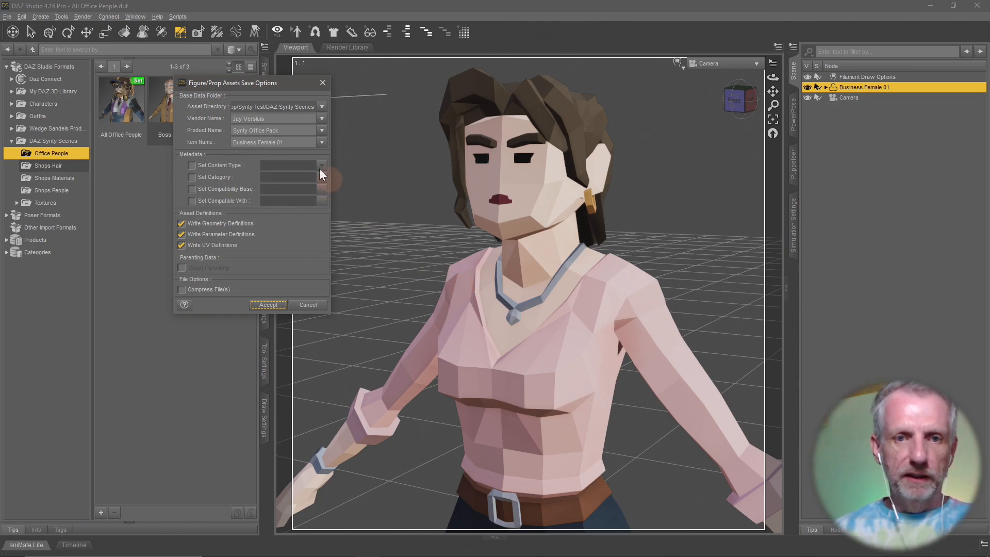
click(268, 304)
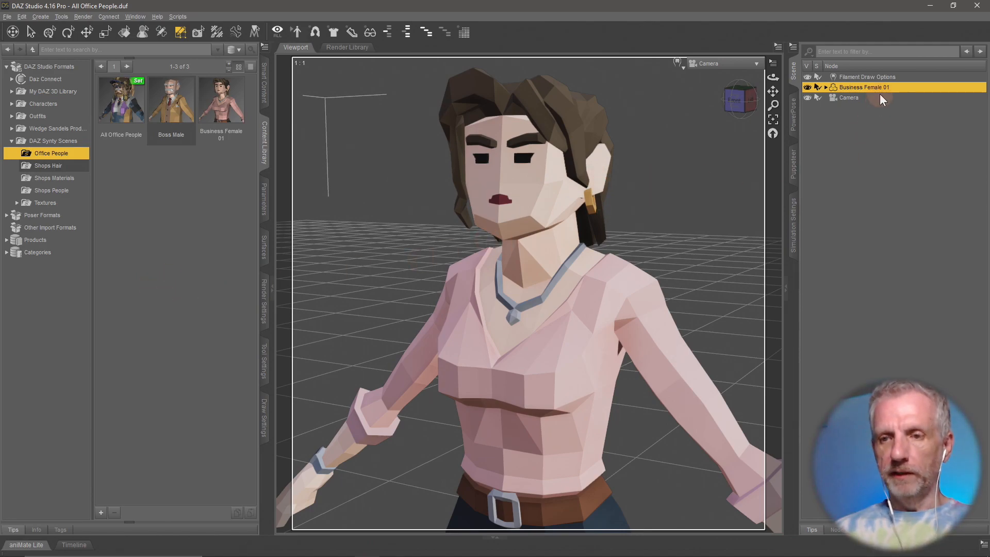
Step: Delete the Business Female 01 figure from the scene and load the All Office People asset
key(Delete)
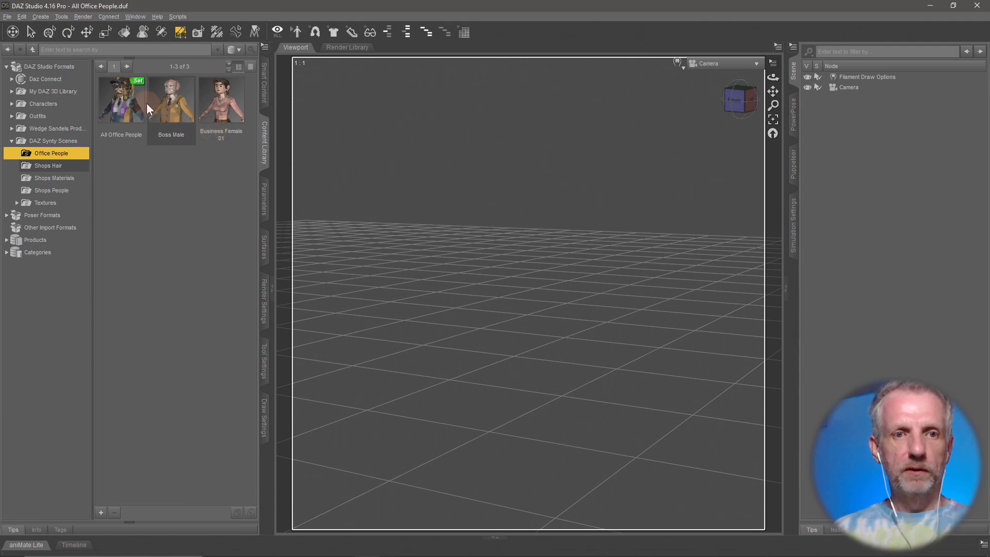
double_click(126, 105)
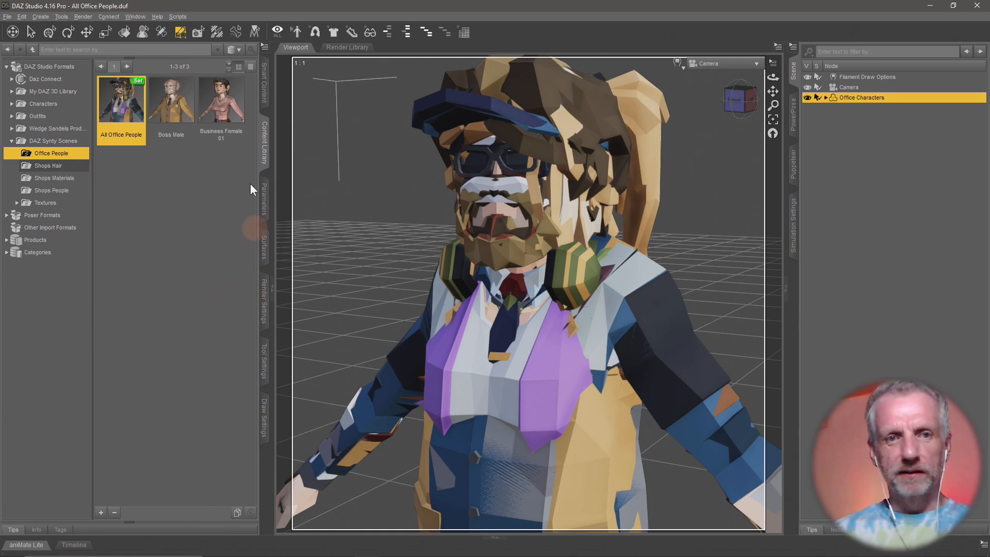
Step: Delete the polygons of every PolygonOffice_Charaters surface except .003 and .007 from the Office Characters figure
click(264, 367)
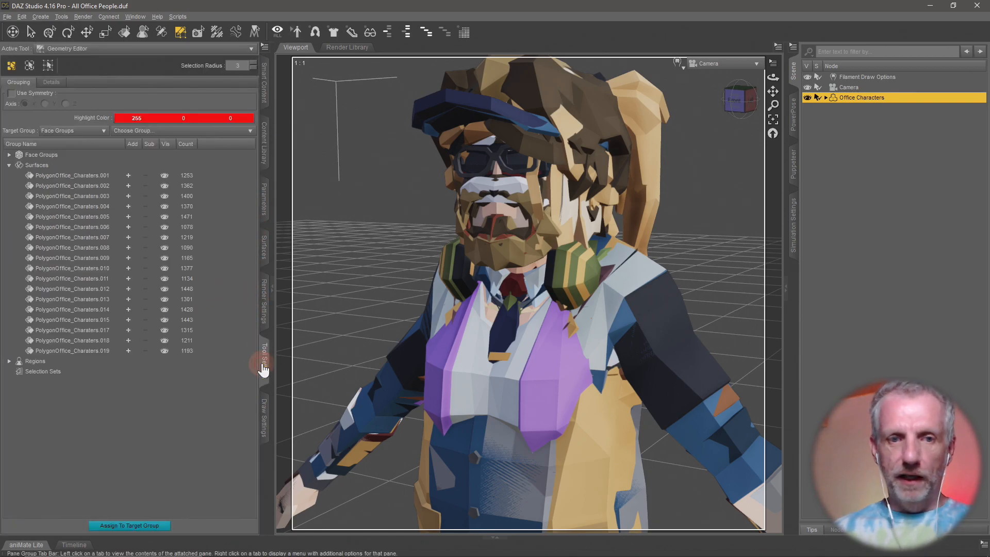
click(129, 175)
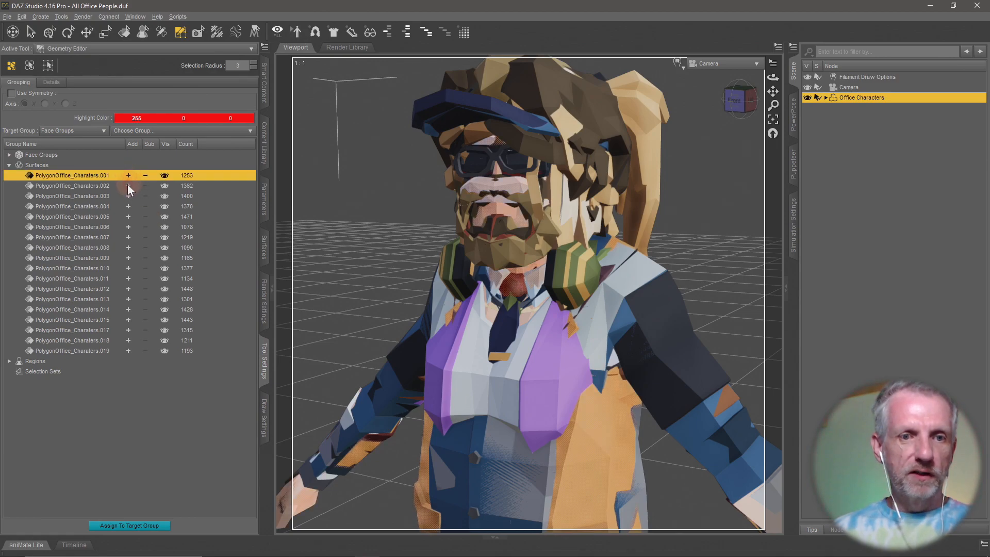
click(129, 185)
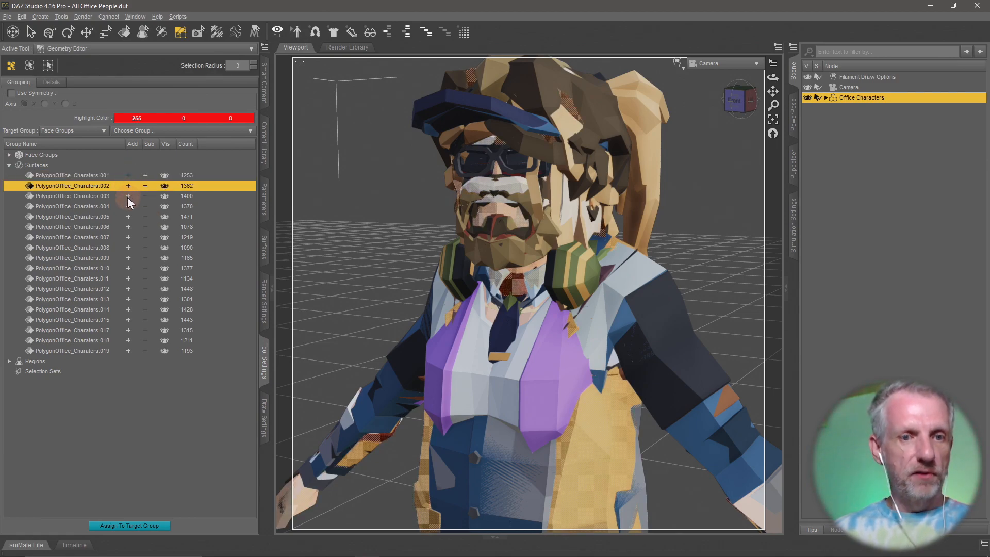
click(128, 207)
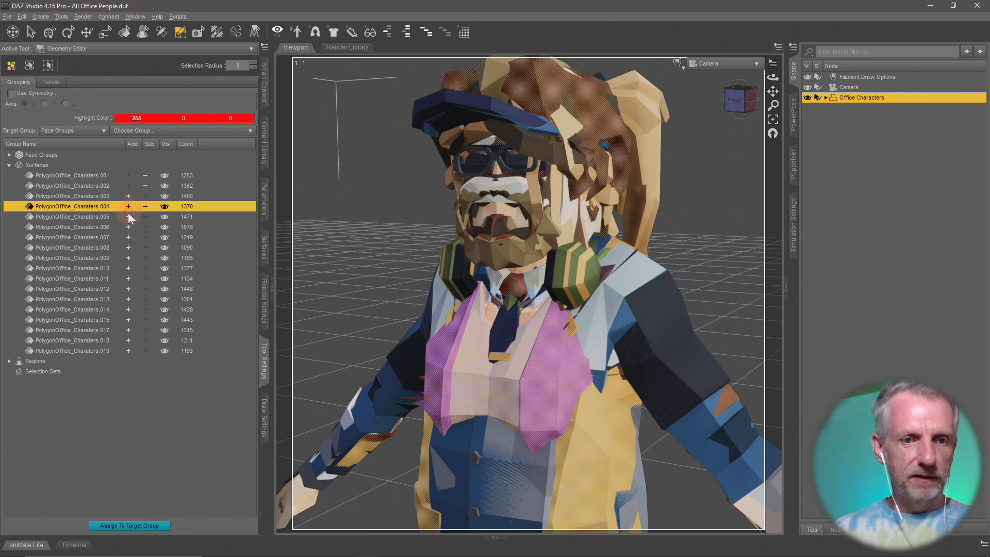
click(129, 216)
click(128, 227)
click(126, 237)
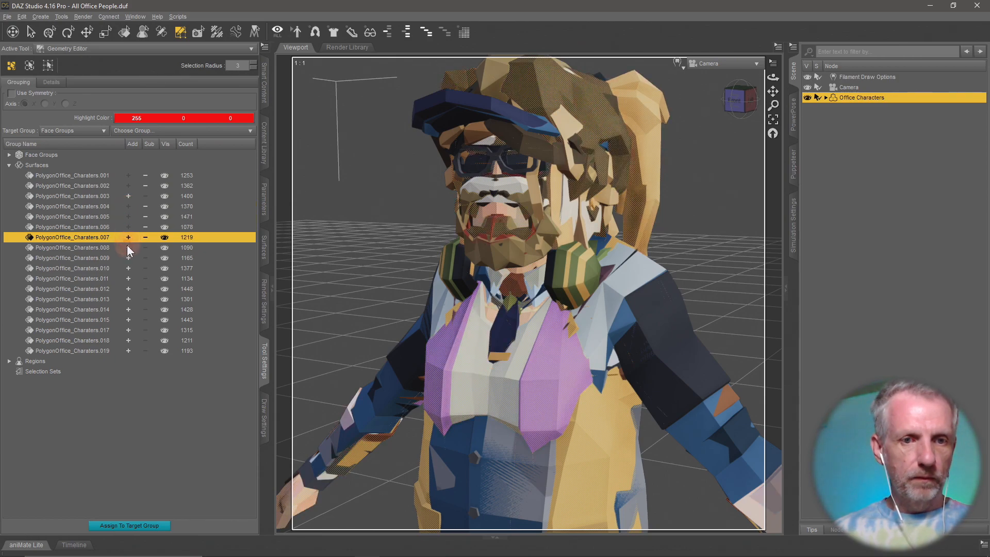
click(127, 247)
click(129, 258)
click(128, 268)
click(129, 278)
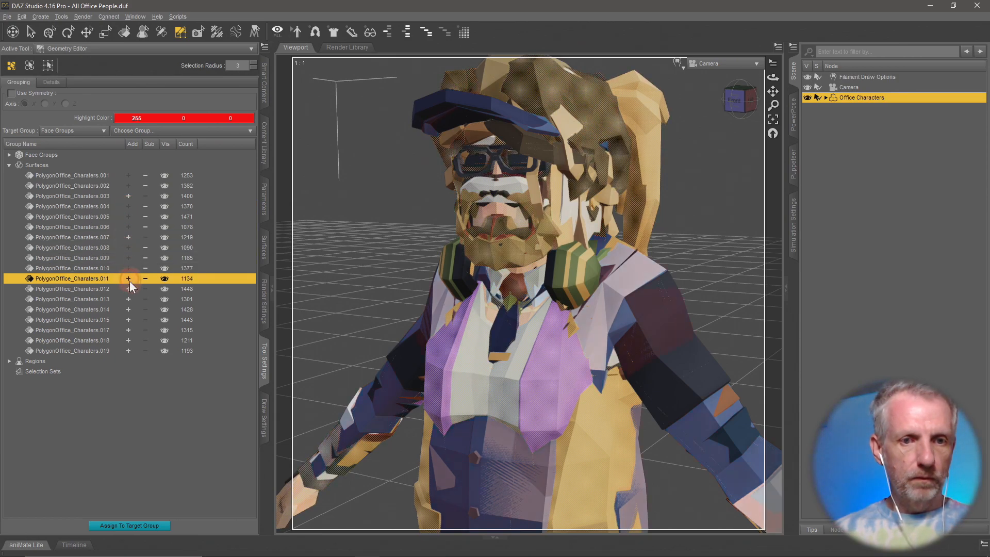
click(130, 289)
click(130, 299)
click(129, 310)
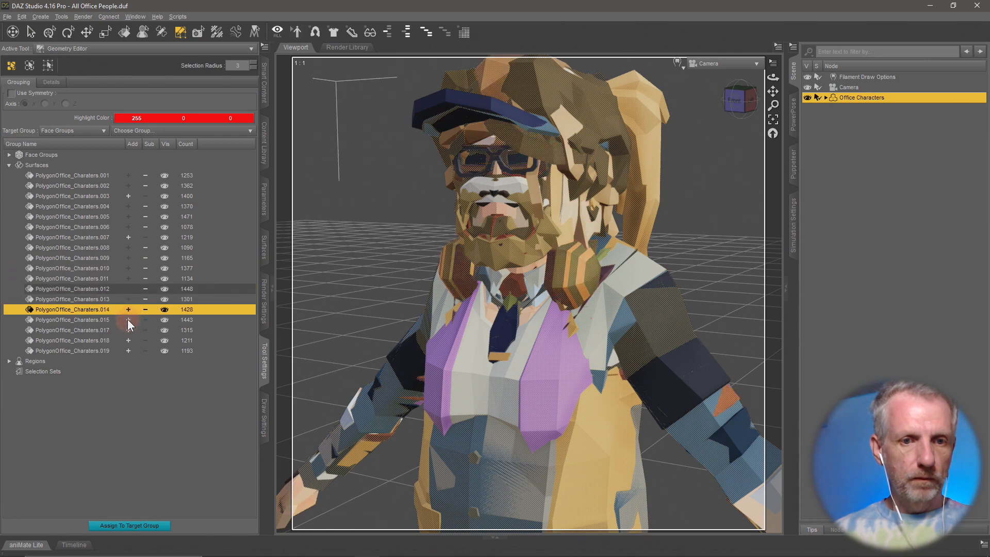
click(128, 320)
click(126, 330)
click(128, 340)
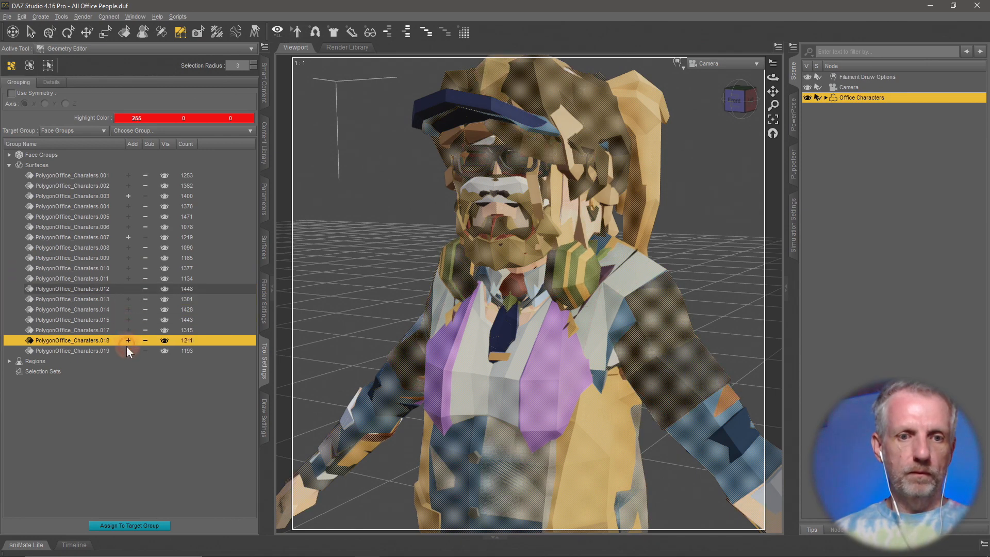
click(128, 350)
right_click(514, 320)
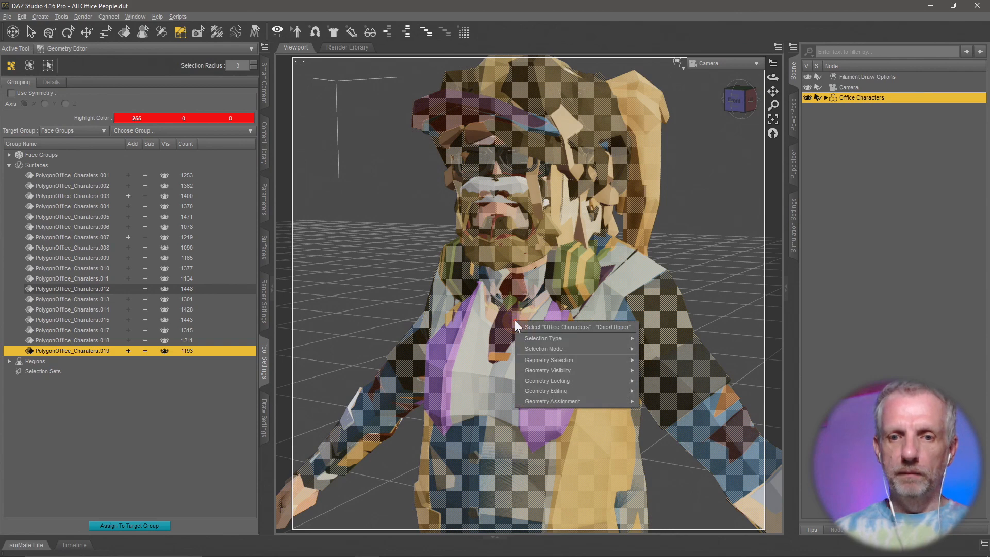
mouse_move(601, 351)
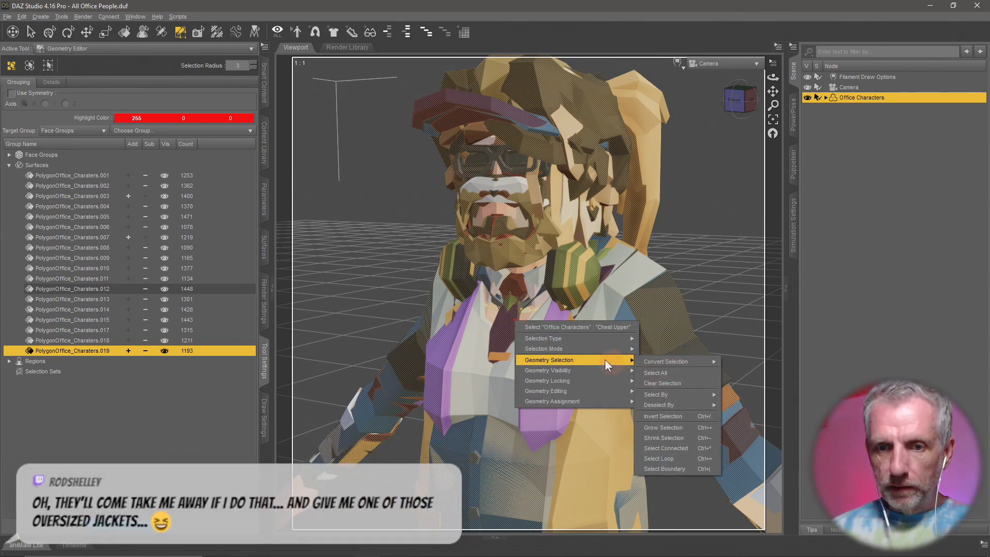
mouse_move(593, 390)
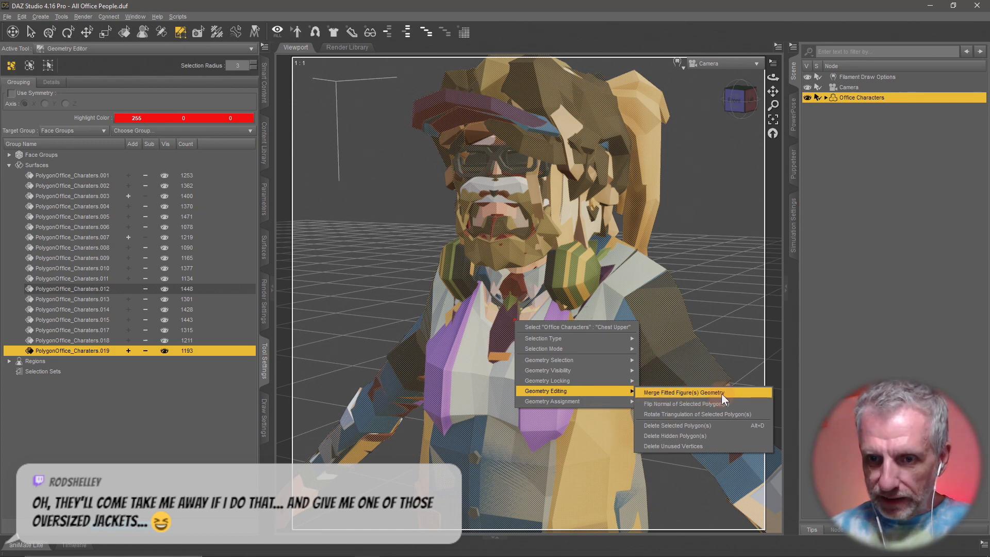
click(735, 425)
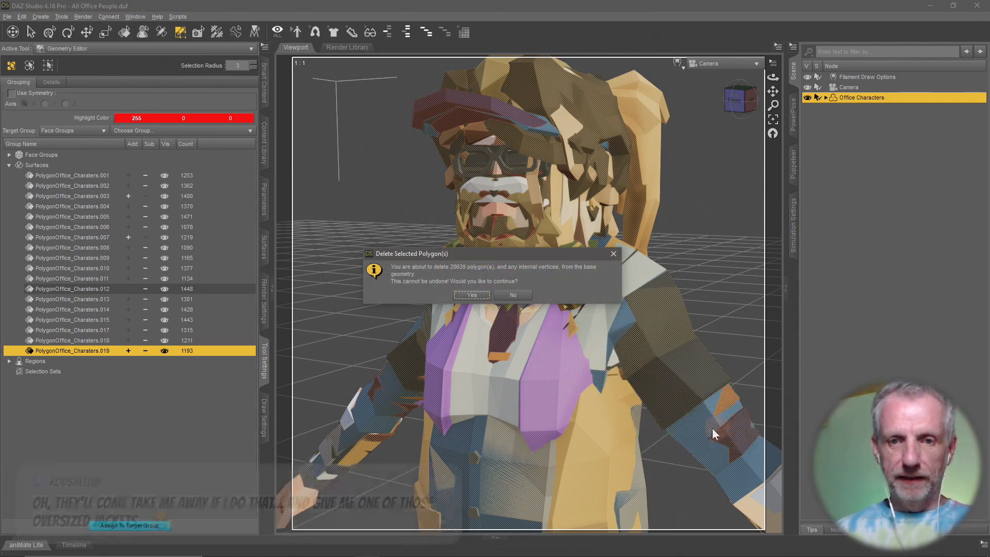
click(472, 295)
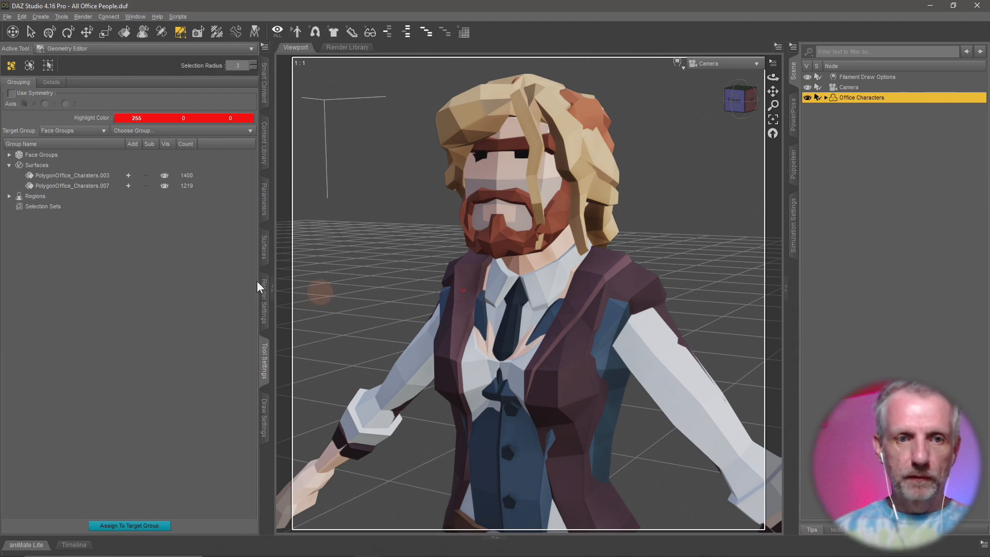
Step: Delete the polygons of the PolygonOffice_Charaters.007 surface from the Office Characters figure
click(127, 185)
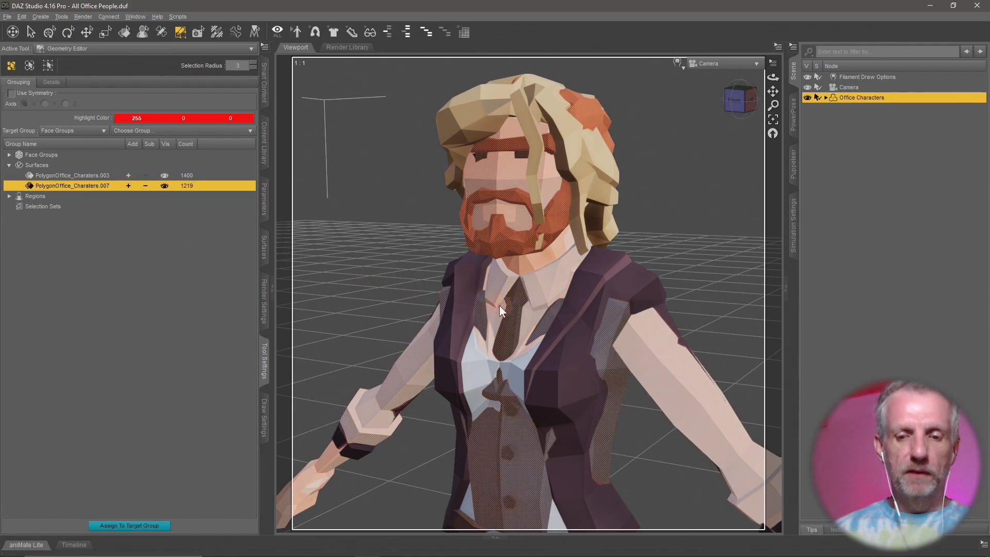
key(Delete)
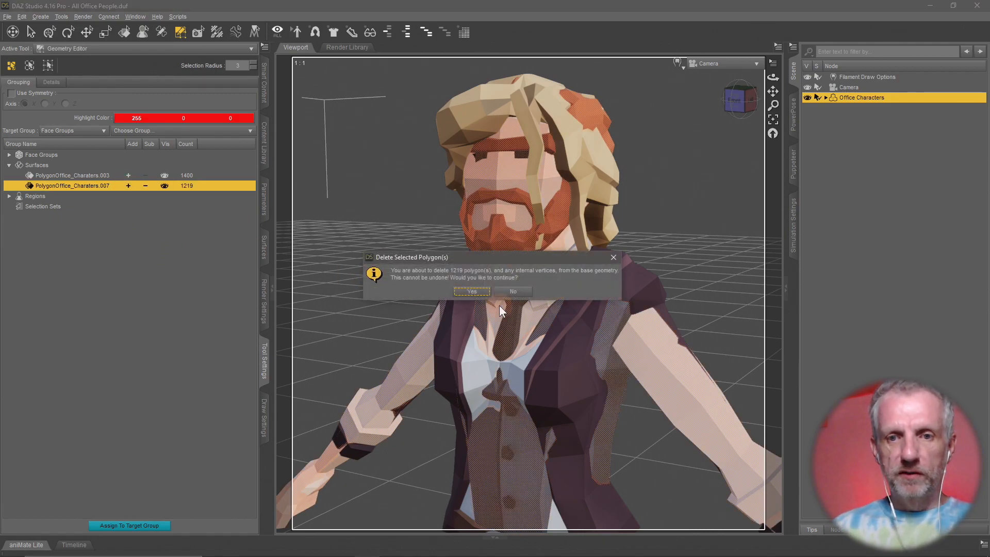
click(470, 292)
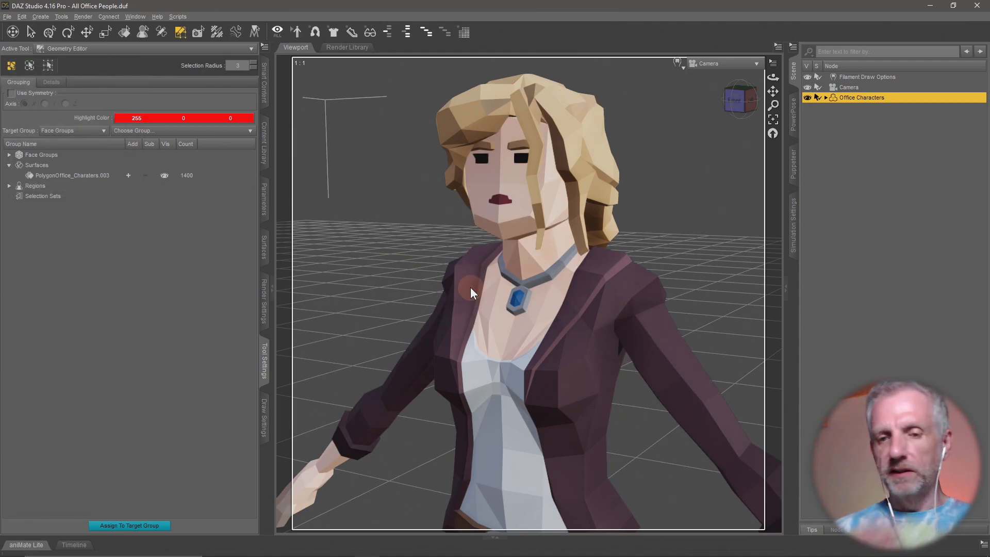
Step: Switch to Blender and show the Business_Female_02, 03 and 04 meshes individually to identify the remaining character's mesh name
key(alt+Tab)
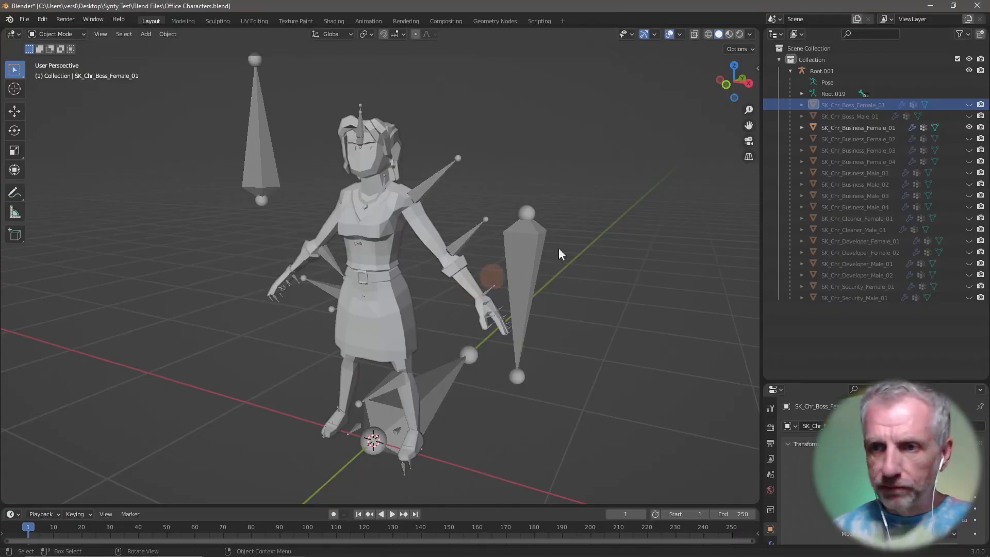
click(969, 127)
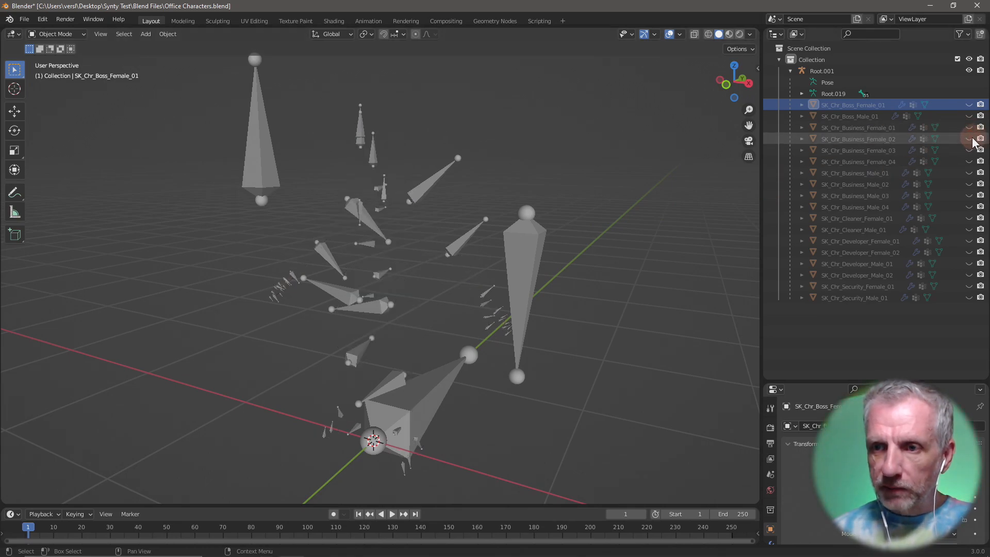
click(969, 139)
scroll(513, 215, up, 4)
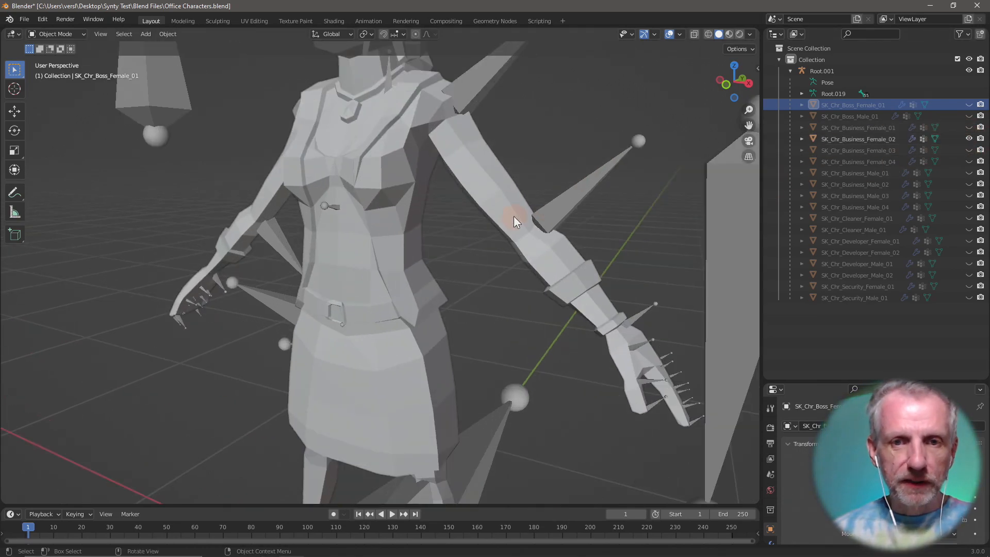
scroll(514, 216, down, 2)
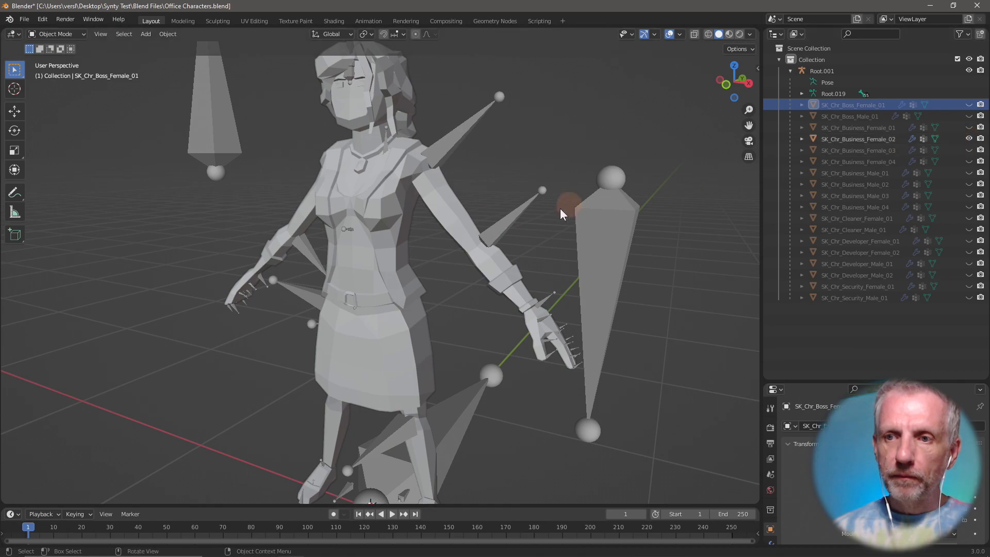
click(969, 138)
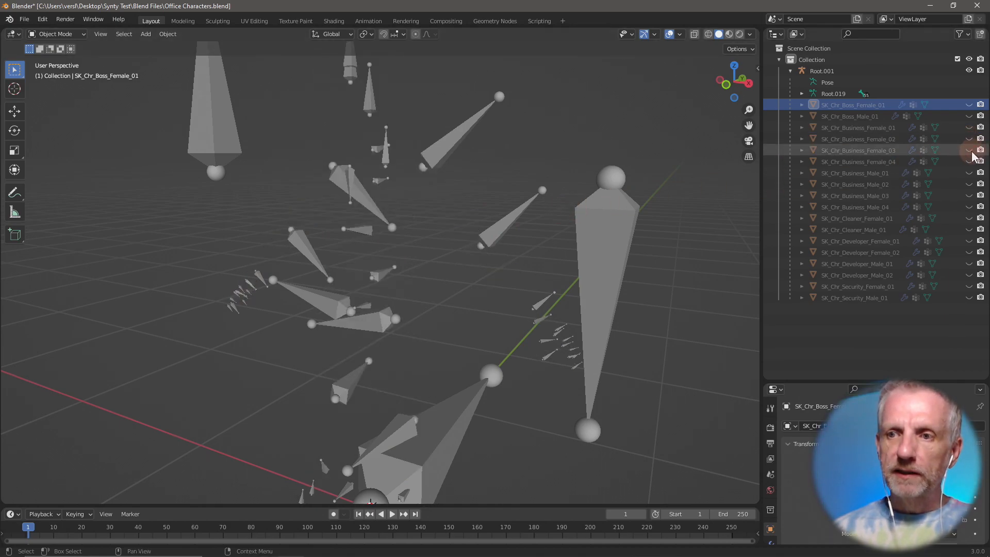
click(969, 150)
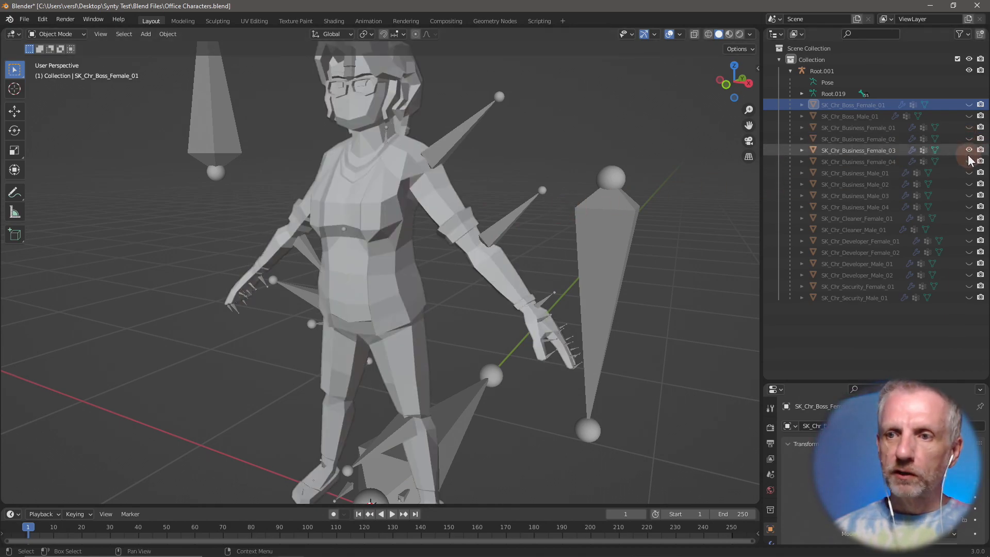
click(969, 150)
click(969, 161)
click(968, 161)
click(969, 150)
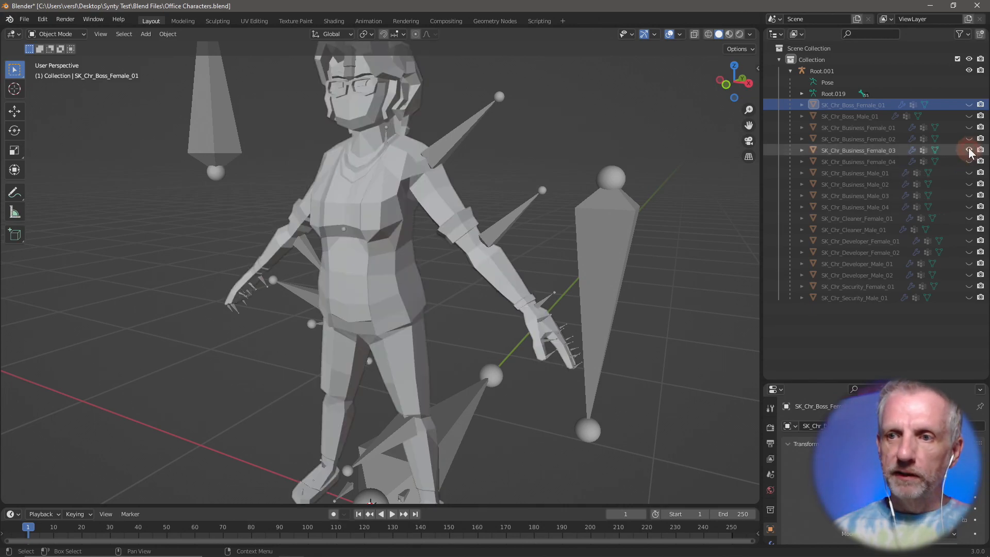
click(969, 139)
click(969, 150)
middle_drag(712, 223, 549, 260)
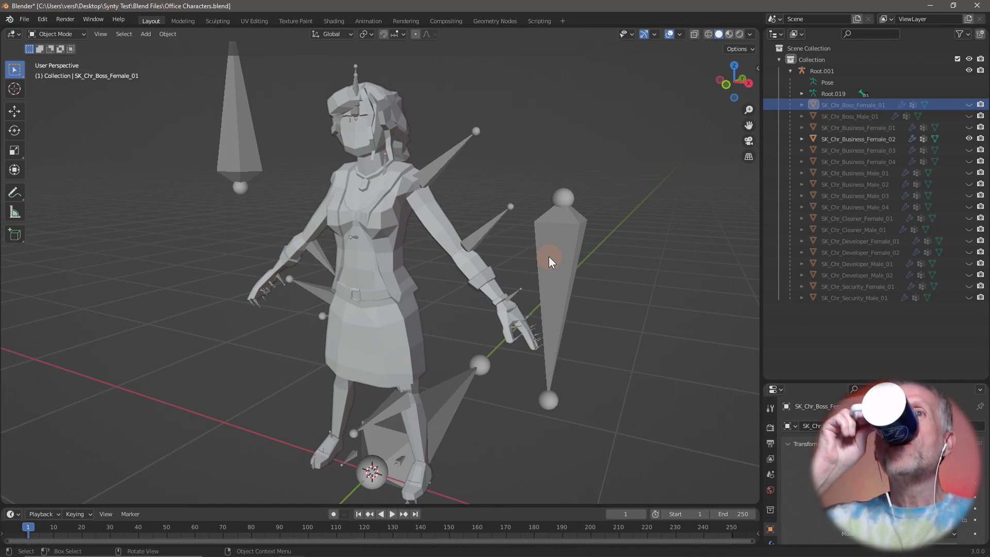
Step: Switch back to DAZ Studio and rename the Office Characters figure as Business Female 02
key(alt+Tab)
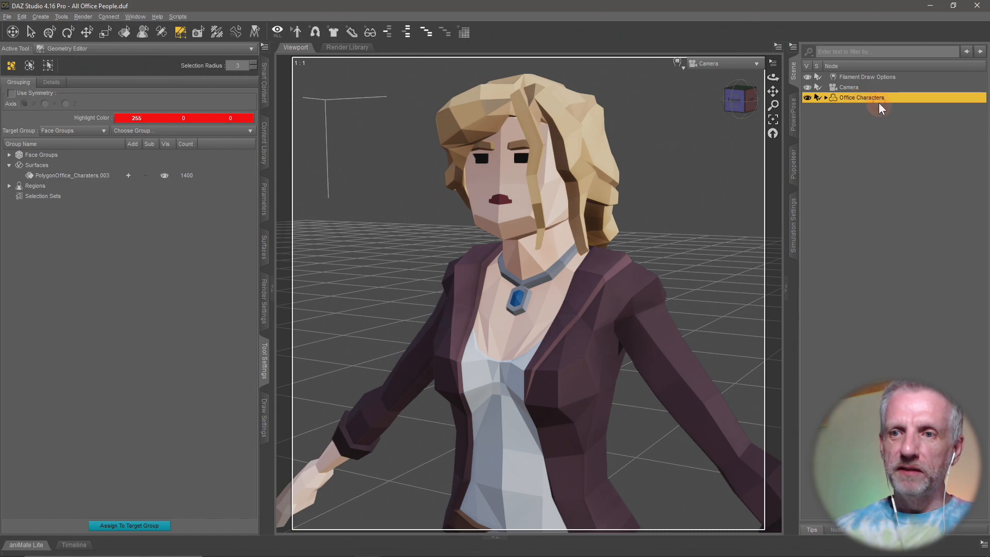
double_click(864, 99)
text(B)
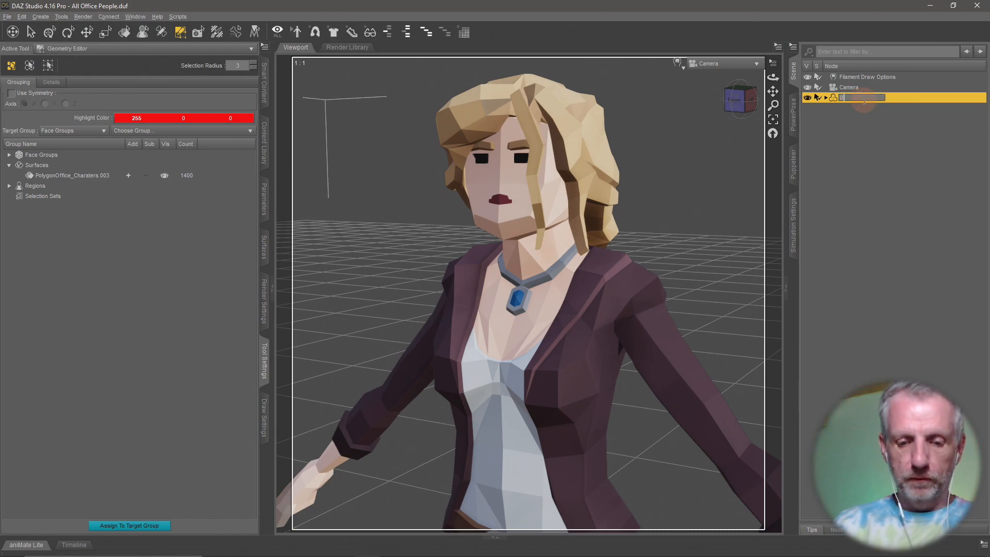
text(usiness Female 02)
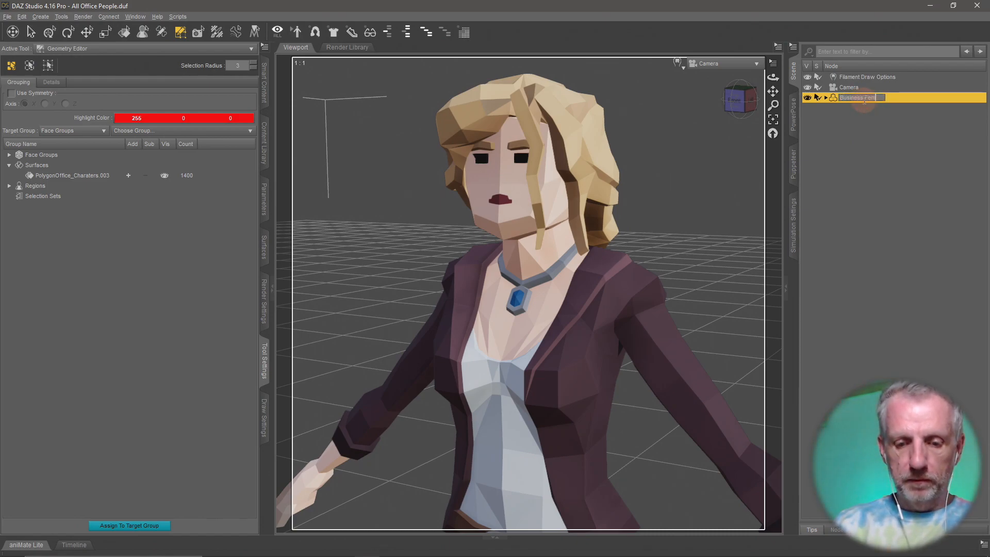
key(Return)
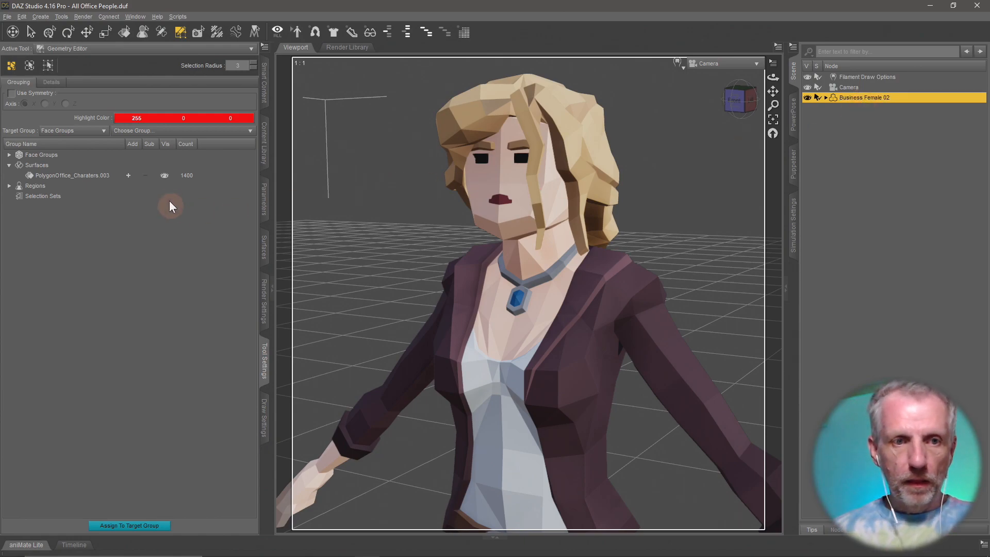
Step: Rename the figure's remaining surface as PolygonOffice_Charaters, dropping its number suffix
click(104, 176)
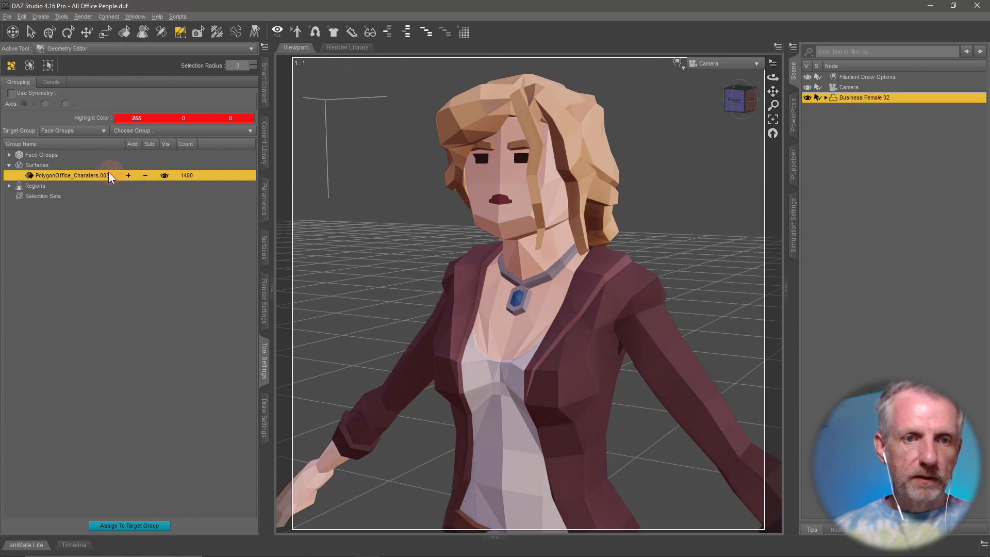
double_click(104, 174)
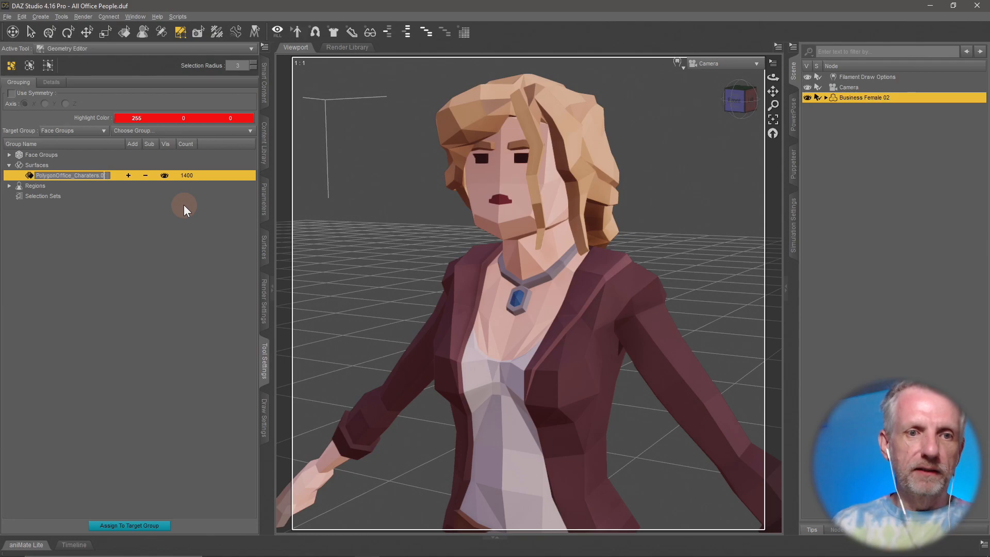
key(BackSpace)
key(BackSpace)
key(BackSpace)
key(BackSpace)
key(Return)
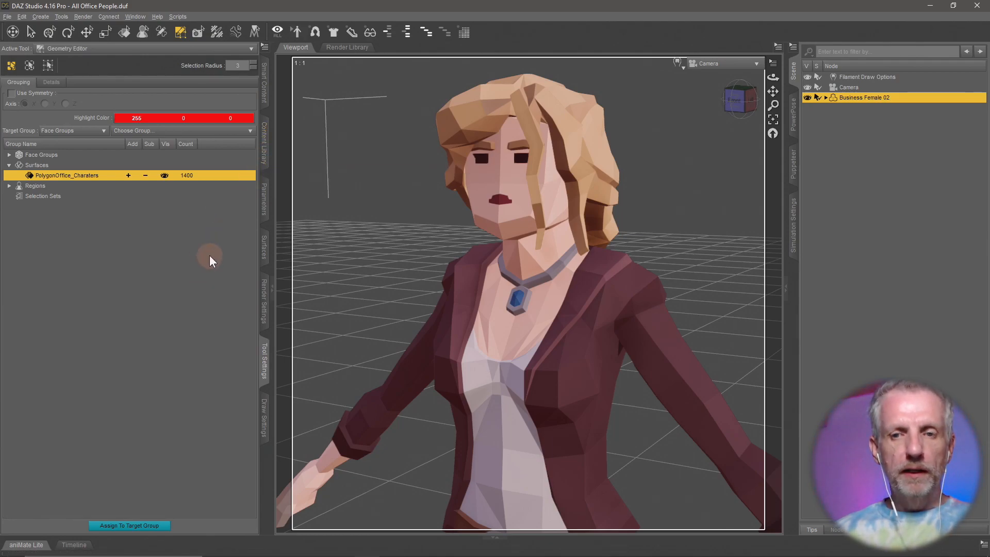
Step: Save the figure as a figure/prop asset named Business Female 02 in Office People, with product name Synty Office Pack
key(ctrl+shift+s)
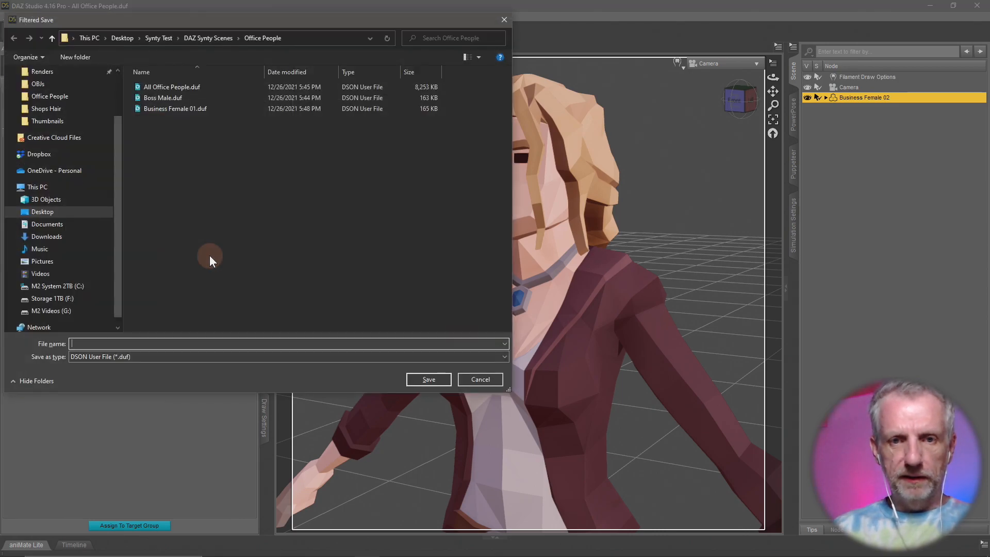
text(Business F)
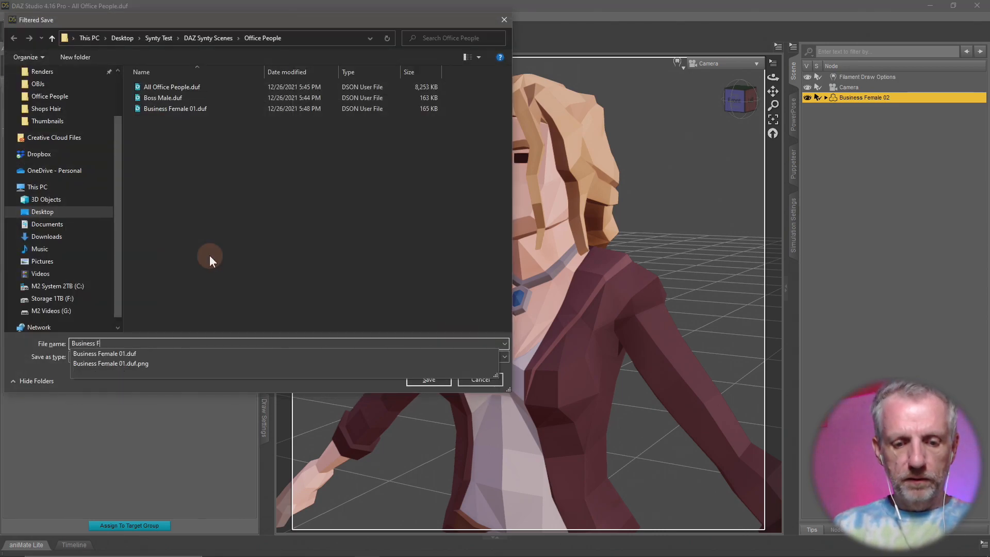
text(emale 02)
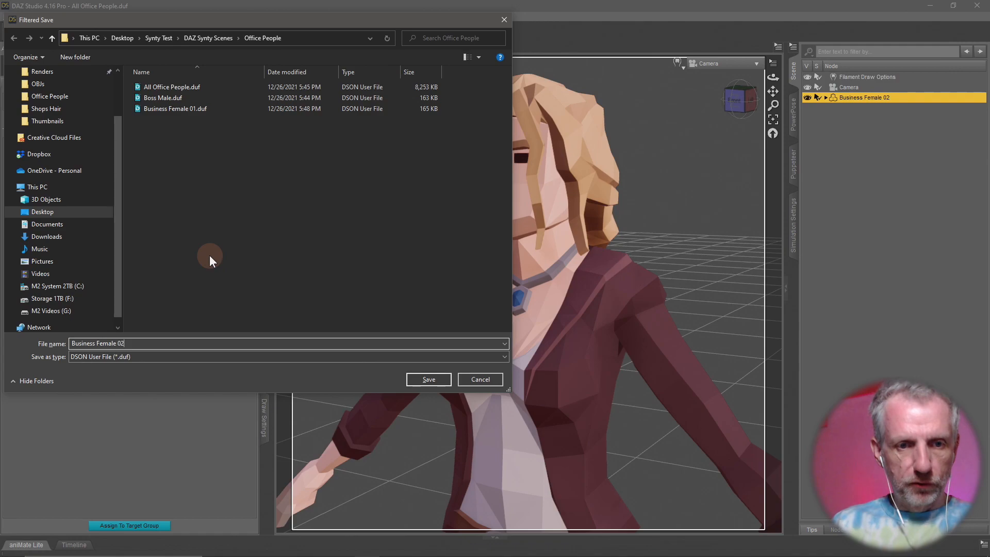
key(Return)
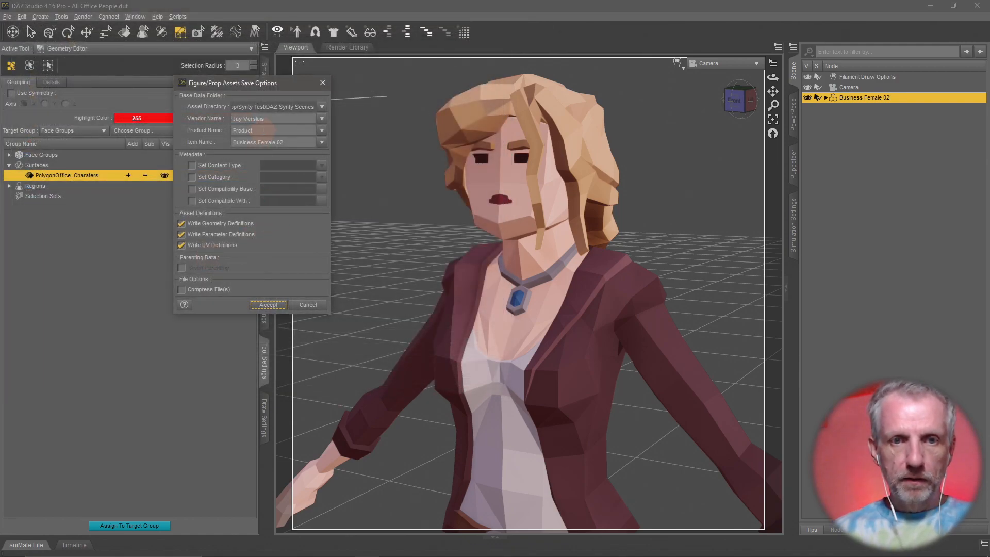
double_click(248, 130)
text(Synty Office Pack)
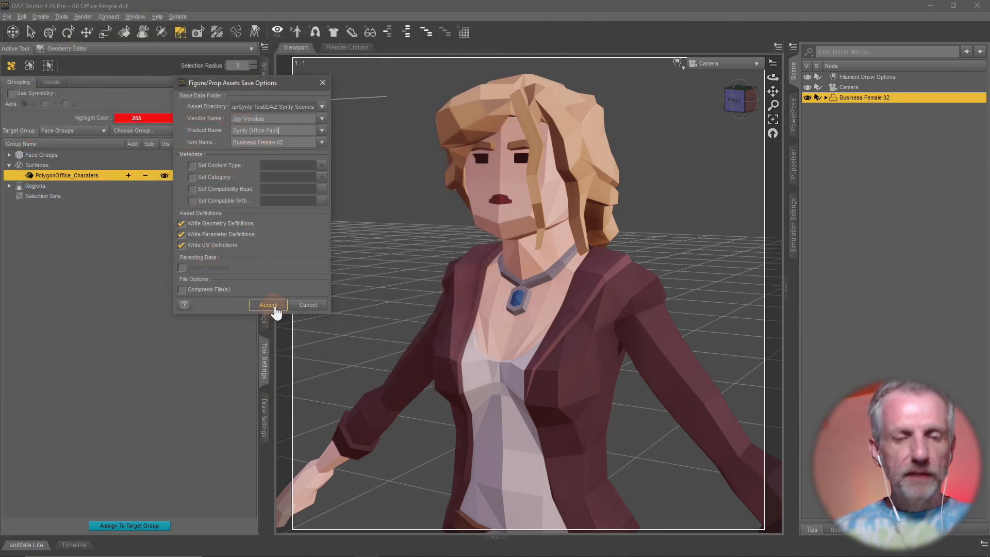
click(276, 308)
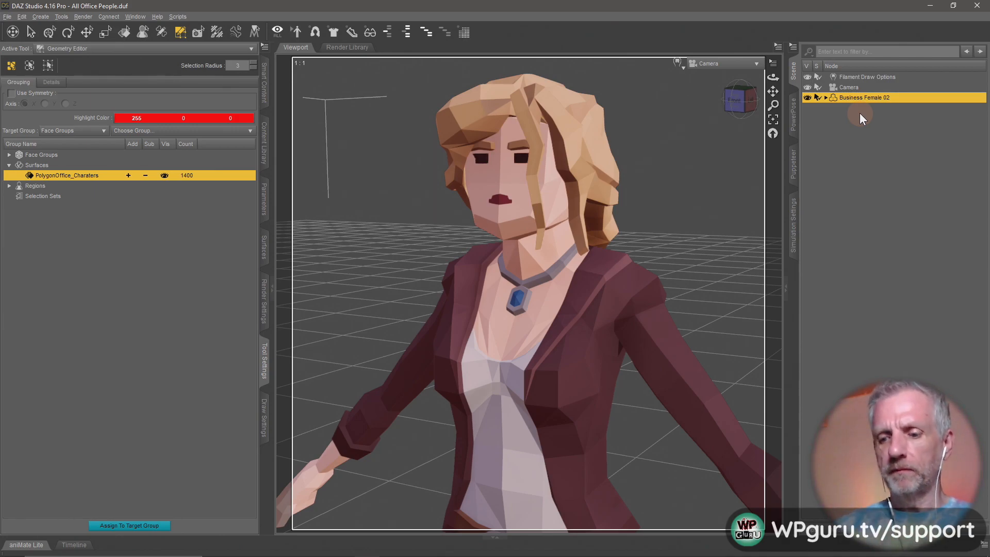
Step: Delete the Business Female 02 figure from the scene and load the All Office People asset
key(Delete)
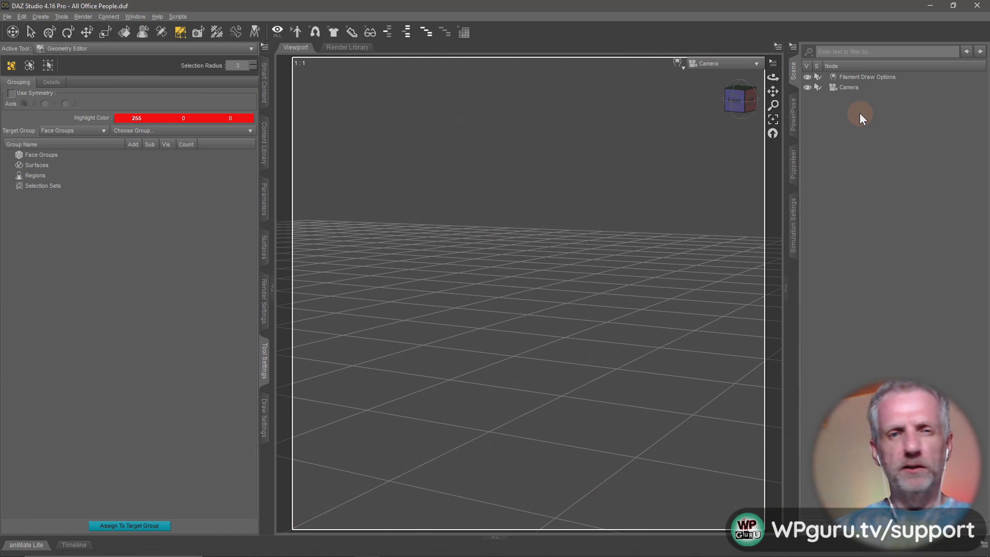
click(263, 144)
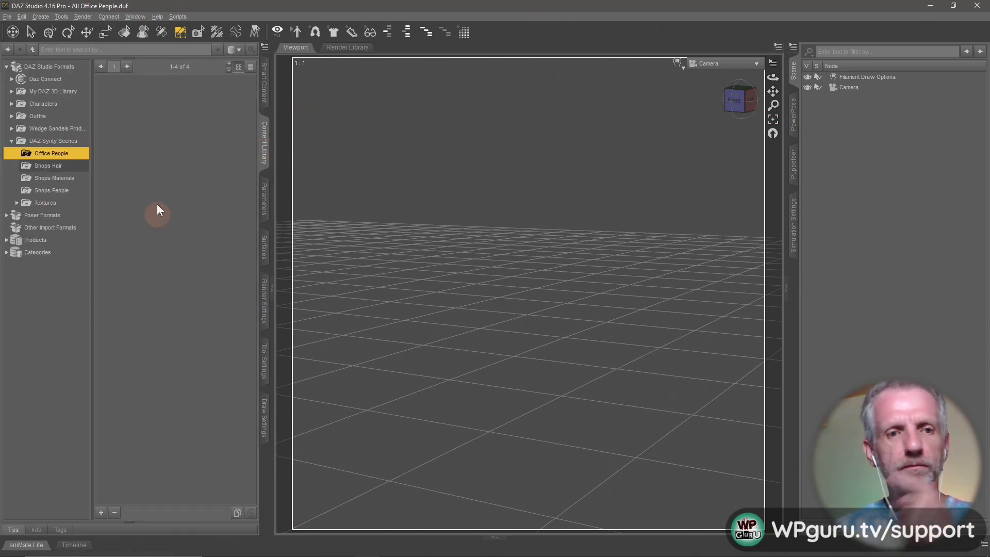
double_click(123, 105)
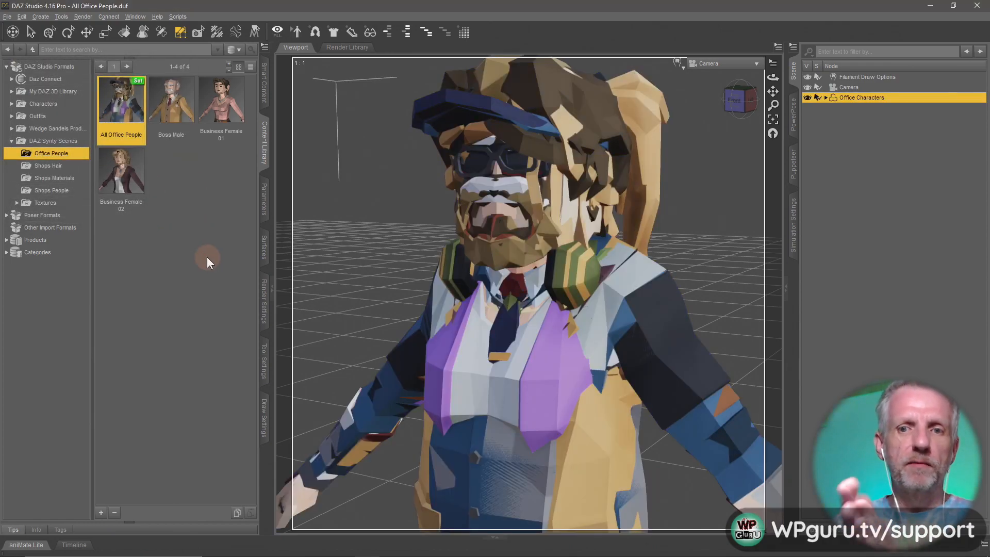
Step: Add the polygons of every PolygonOffice_Charaters surface except .004 to the Geometry Editor selection
click(264, 361)
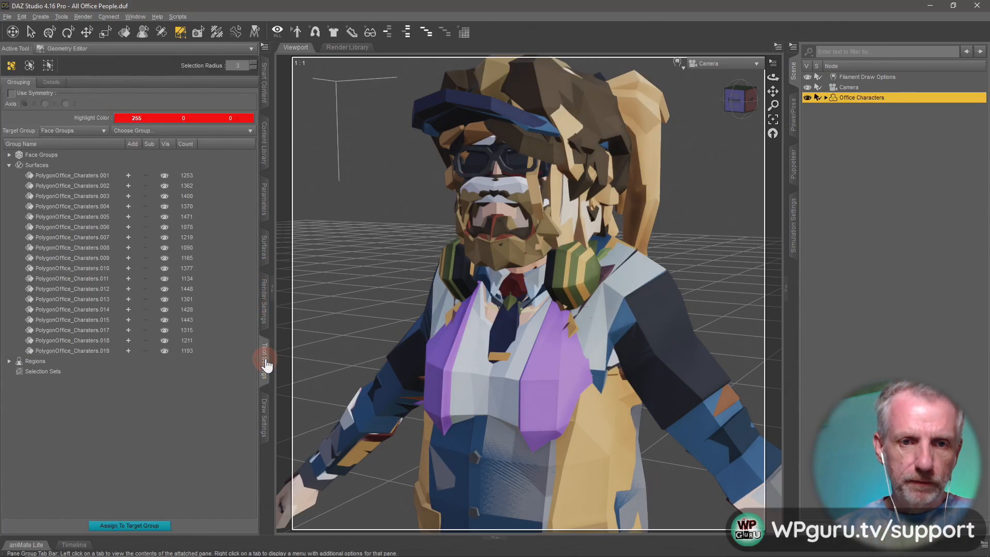
click(129, 174)
click(128, 186)
click(127, 197)
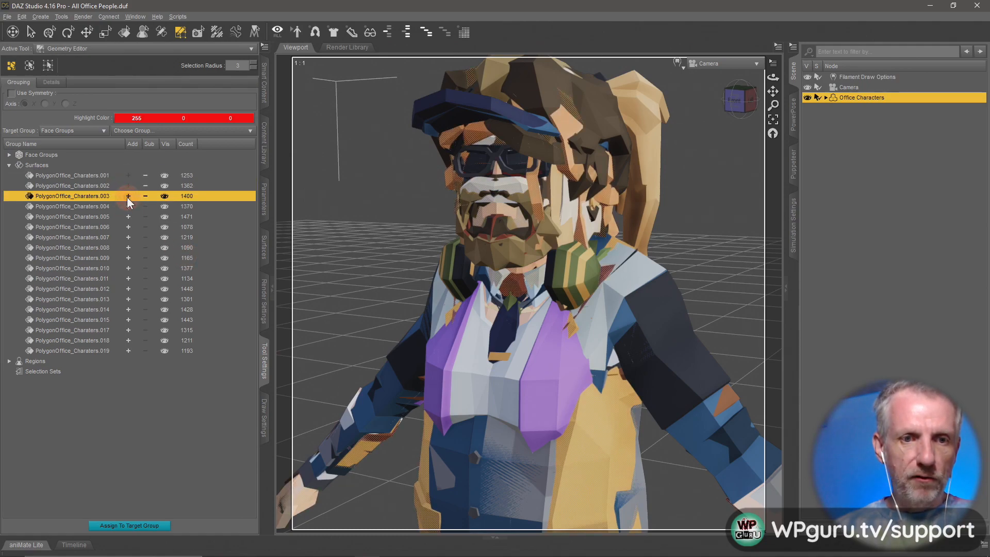
click(128, 217)
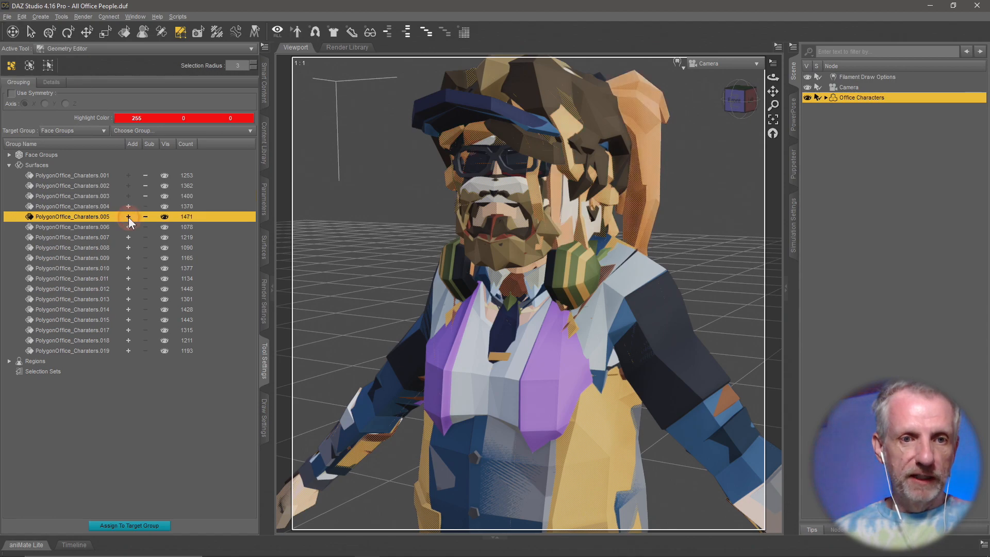
click(128, 227)
click(128, 239)
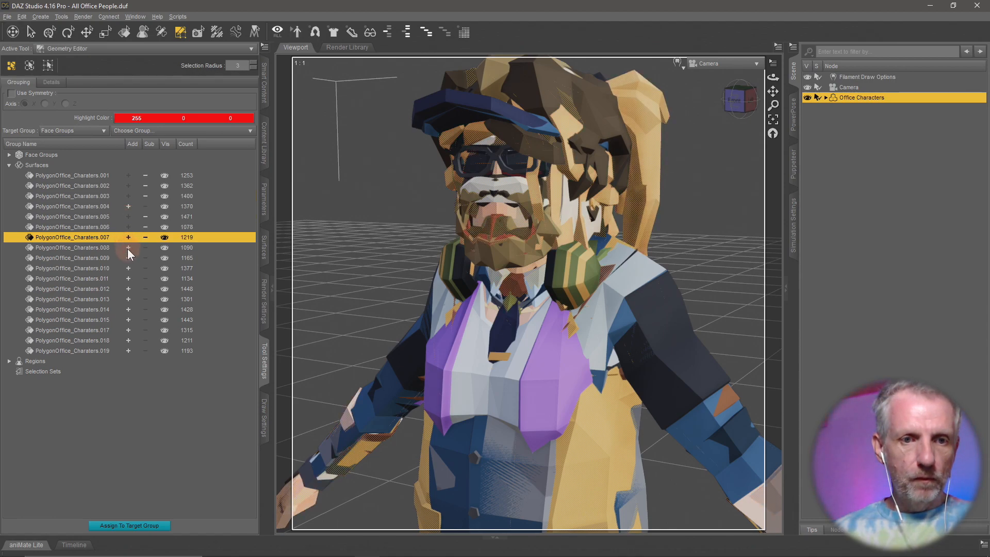
click(128, 248)
click(128, 258)
click(128, 268)
click(124, 279)
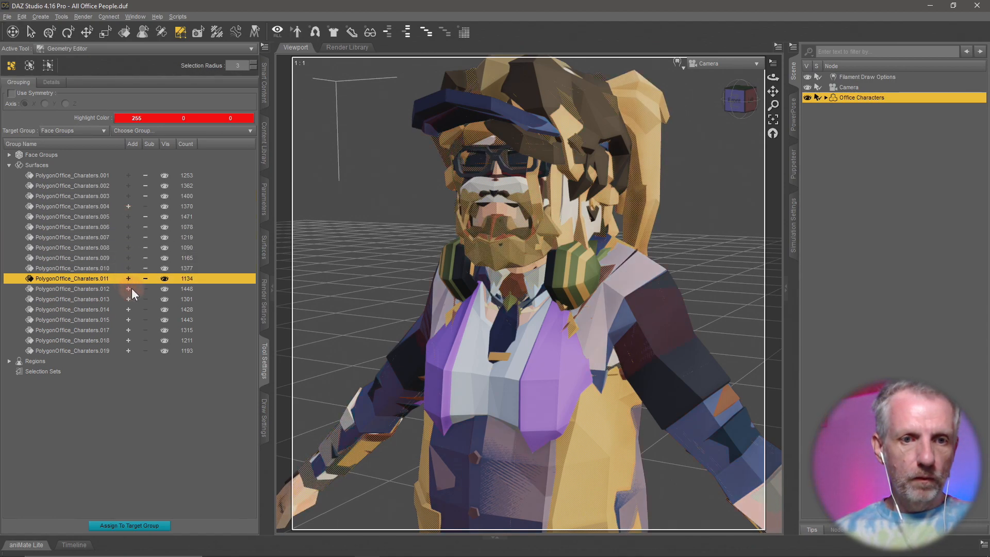
click(126, 289)
click(128, 299)
click(126, 310)
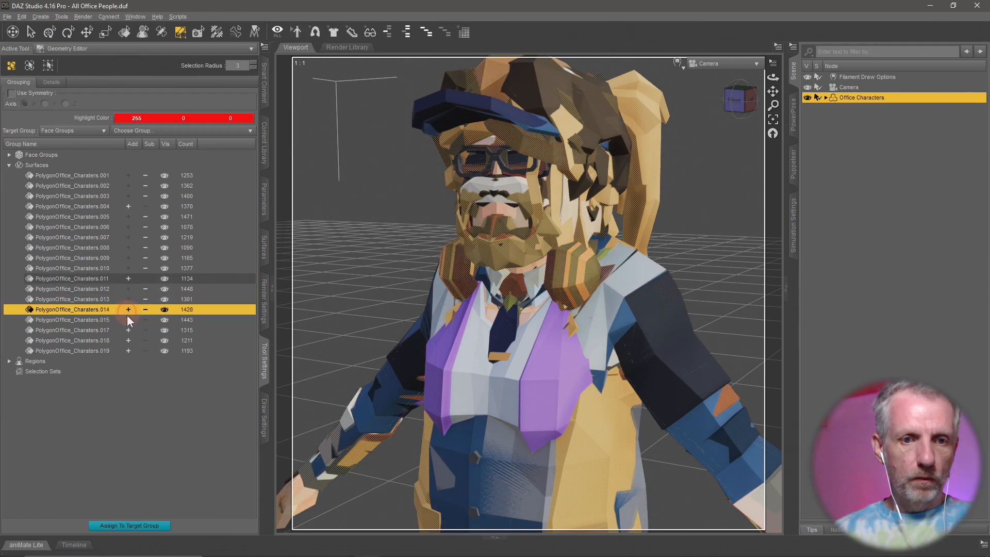
click(128, 320)
click(128, 328)
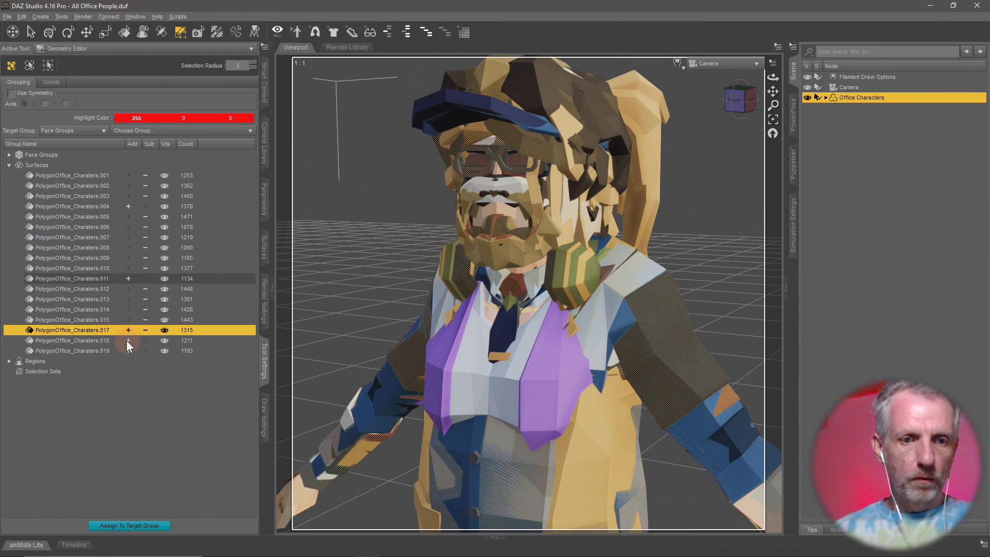
click(126, 341)
click(128, 350)
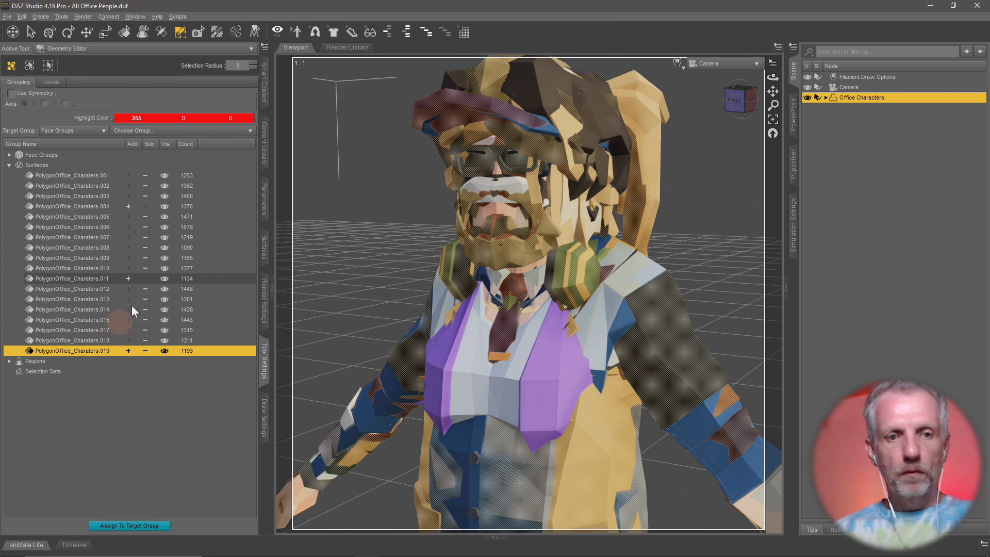
click(128, 277)
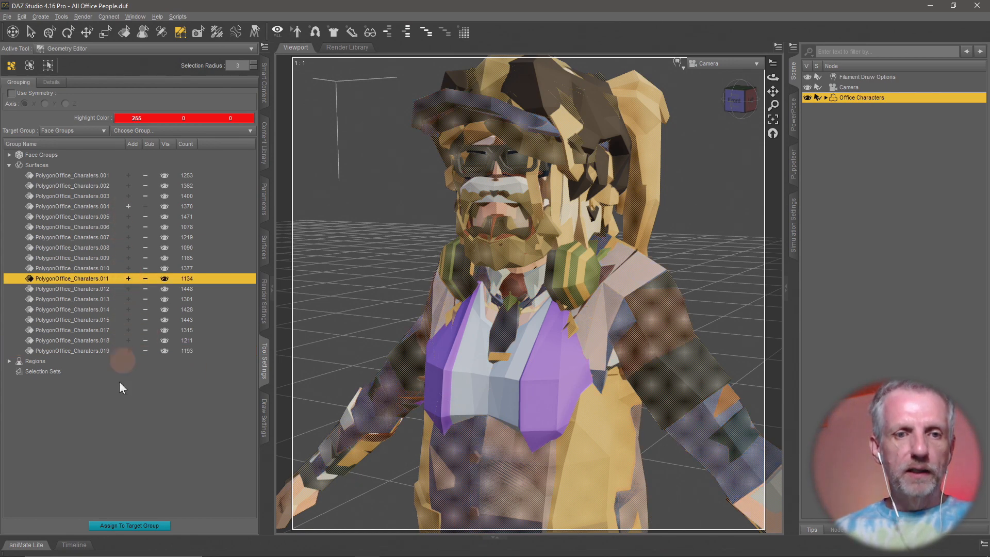
Step: Try to remove and re-add the polygons of surfaces .005 through .019 together as one highlighted range
click(91, 216)
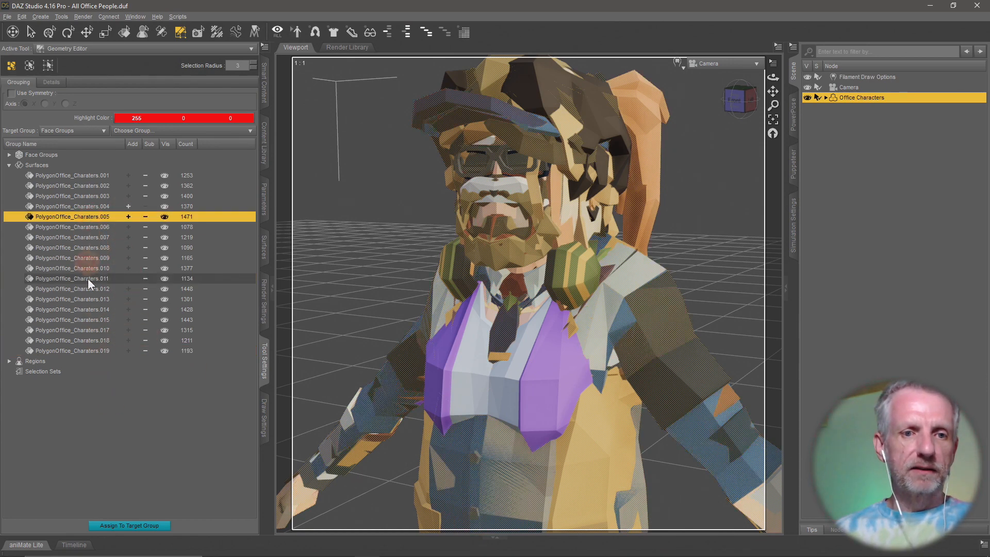
shift+click(86, 351)
click(145, 349)
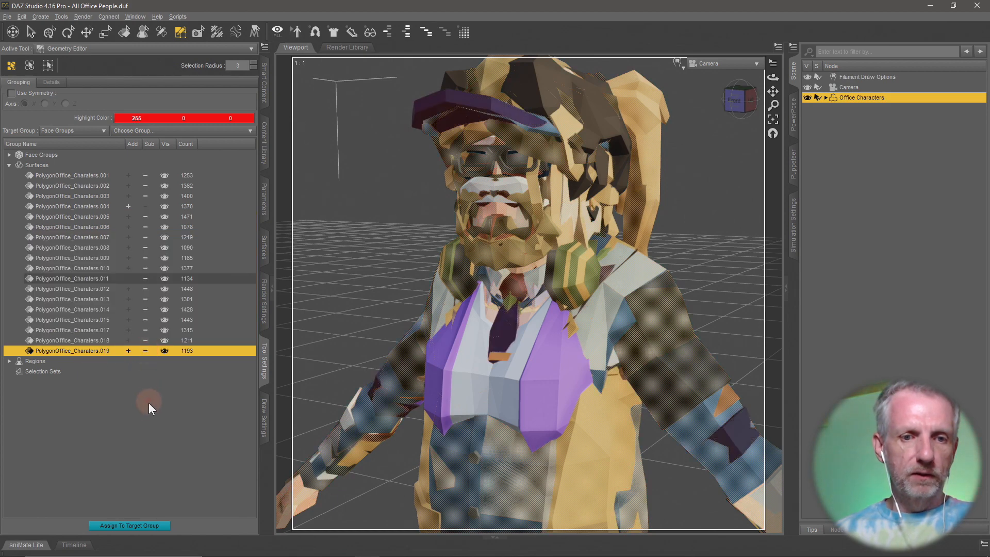
click(145, 406)
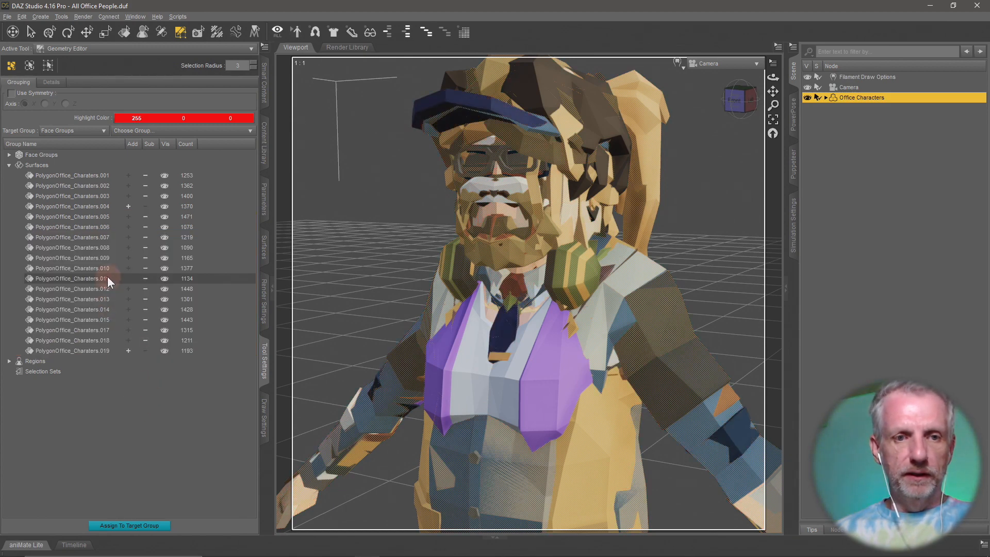
click(95, 217)
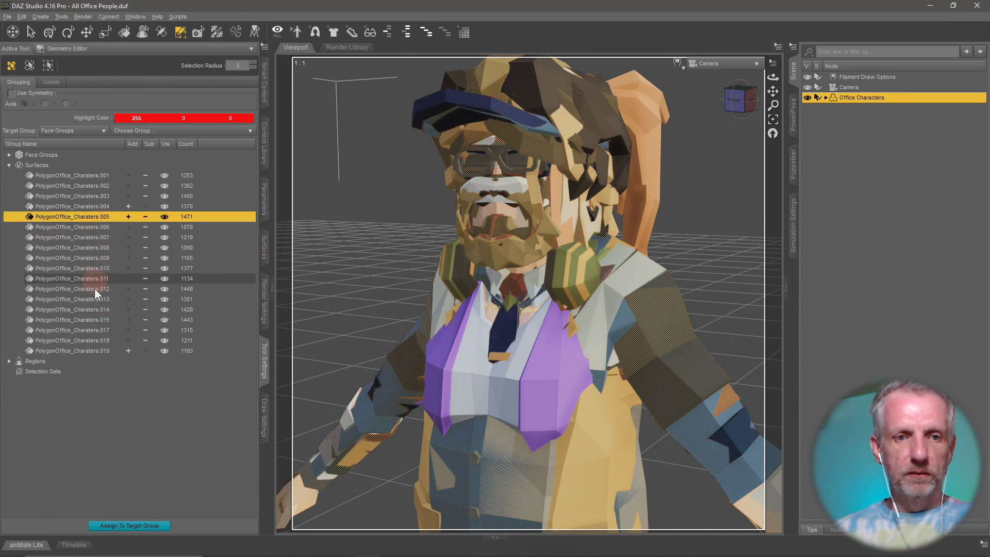
shift+click(95, 350)
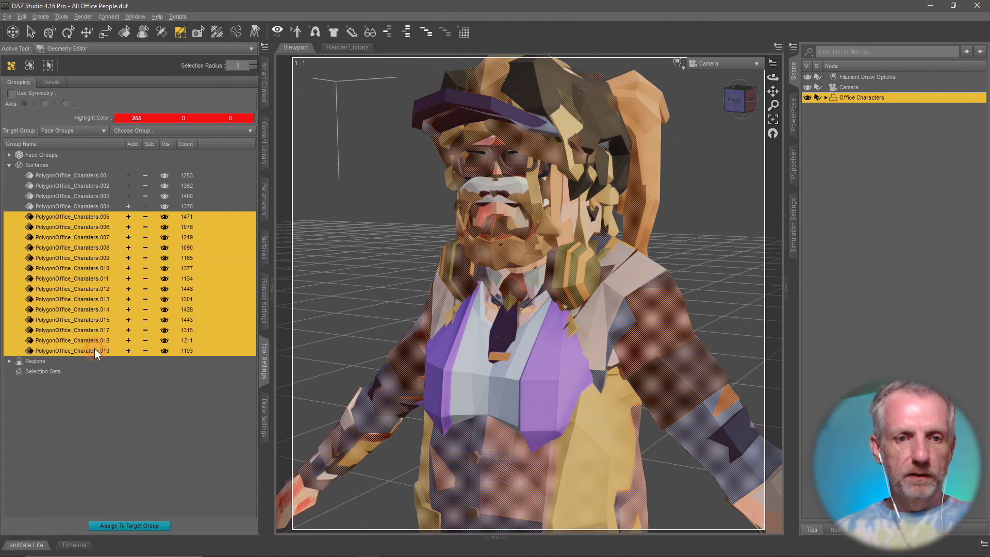
click(128, 351)
click(128, 351)
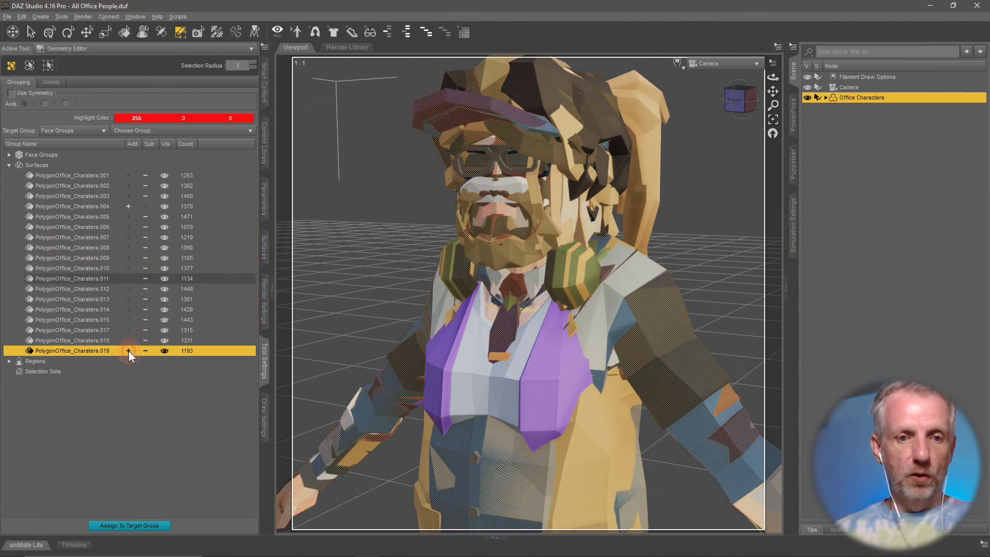
click(125, 268)
click(129, 288)
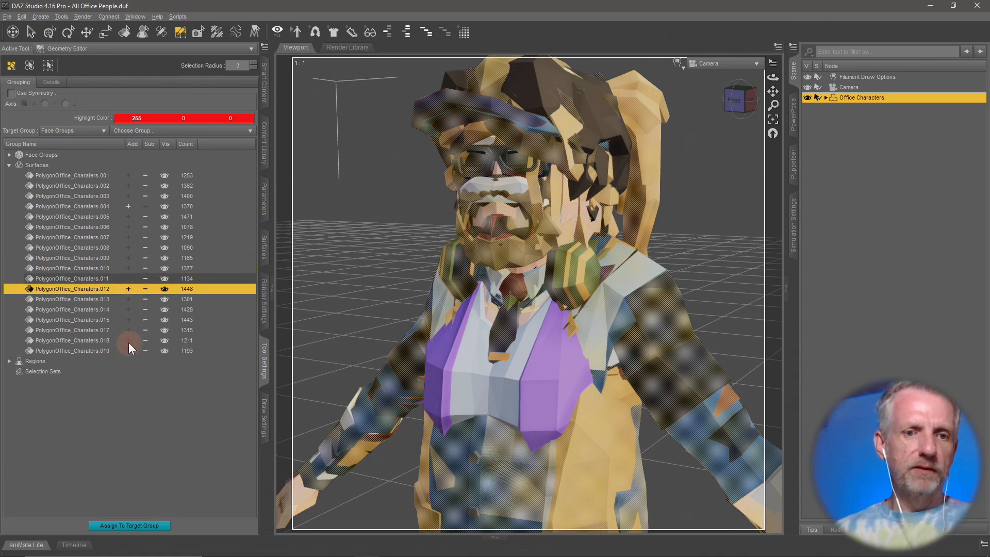
click(128, 340)
mouse_move(130, 216)
mouse_down()
mouse_move(127, 361)
mouse_move(125, 215)
mouse_up()
click(134, 421)
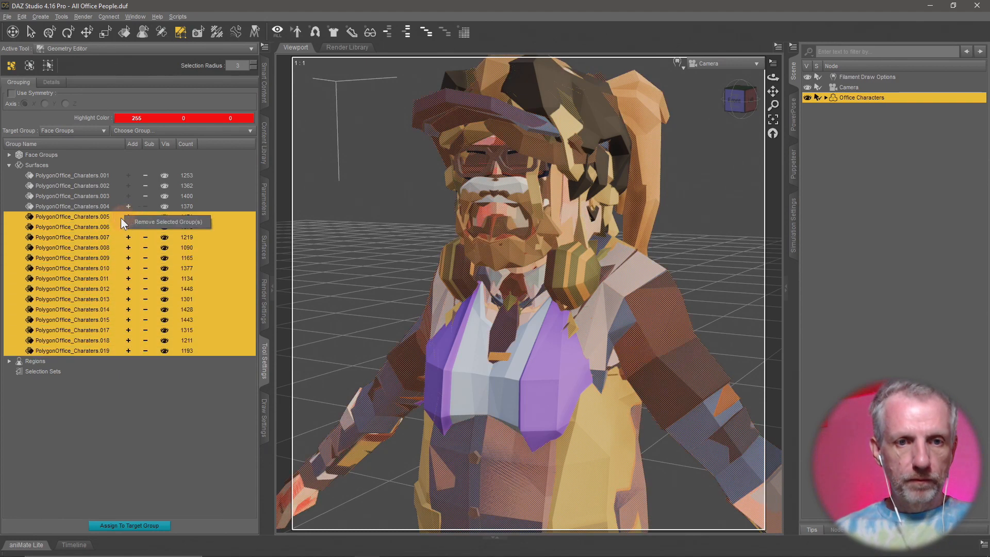
Step: Delete the selected polygons from the Office Characters figure, keeping only the PolygonOffice_Charaters.004 surface
click(146, 384)
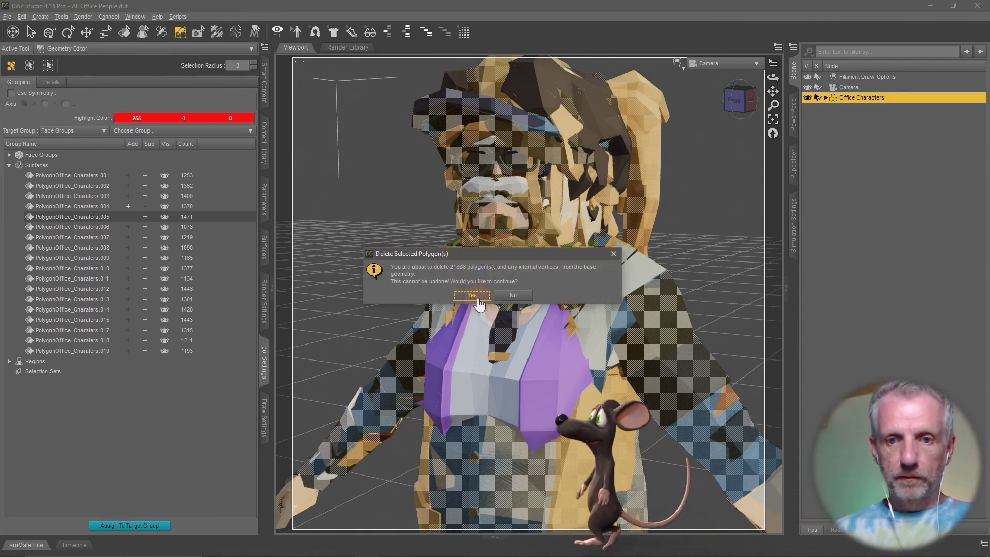
click(477, 297)
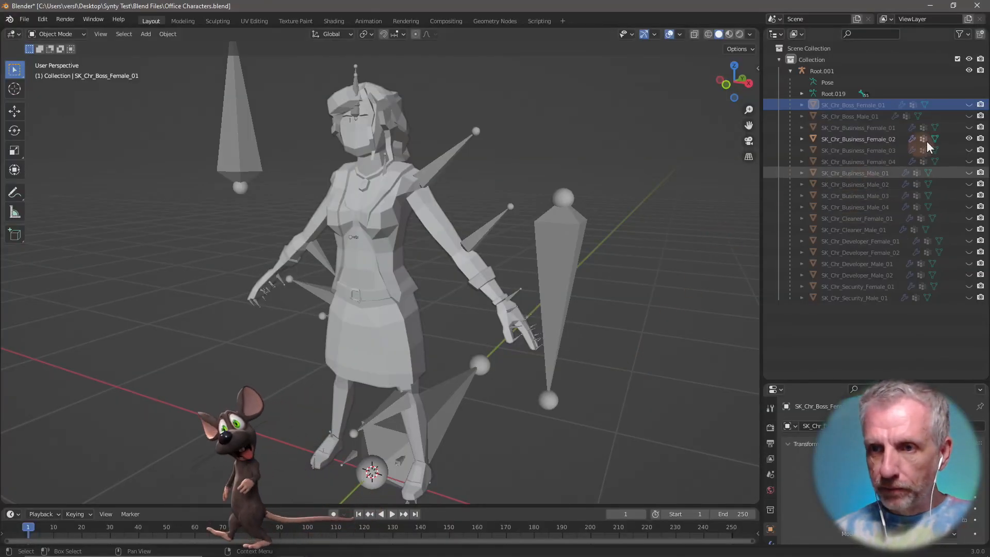
Step: Hide SK_Chr_Business_Female_02 and show SK_Chr_Business_Female_03 in the Blender scene, and return to DAZ Studio
click(968, 138)
click(969, 150)
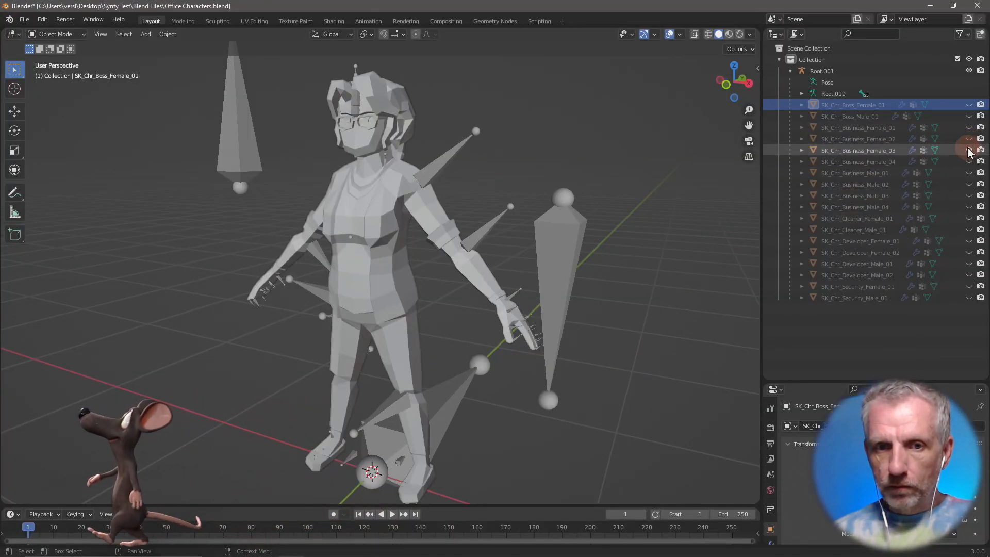
key(alt+Tab)
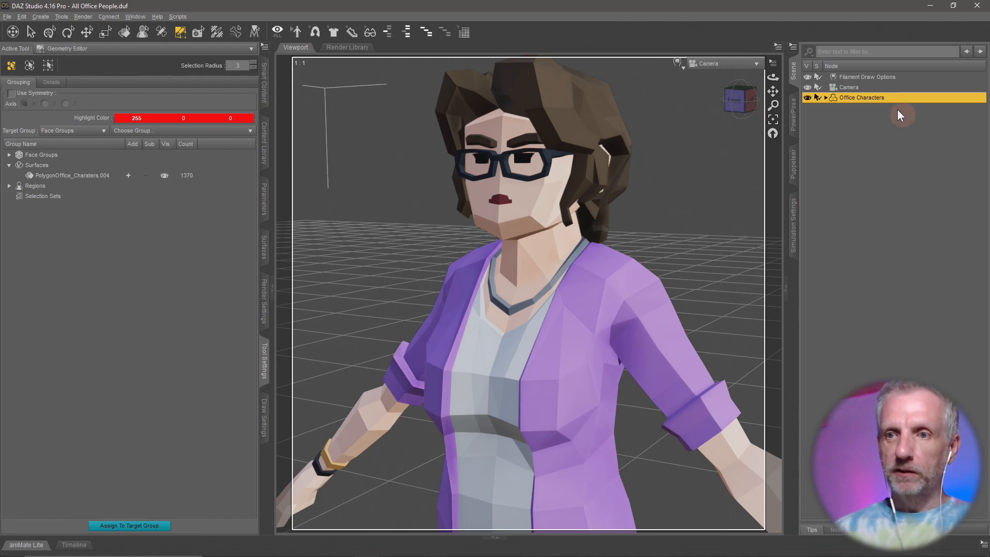
Step: Rename the Office Characters figure in the scene to Business Female 03
double_click(876, 98)
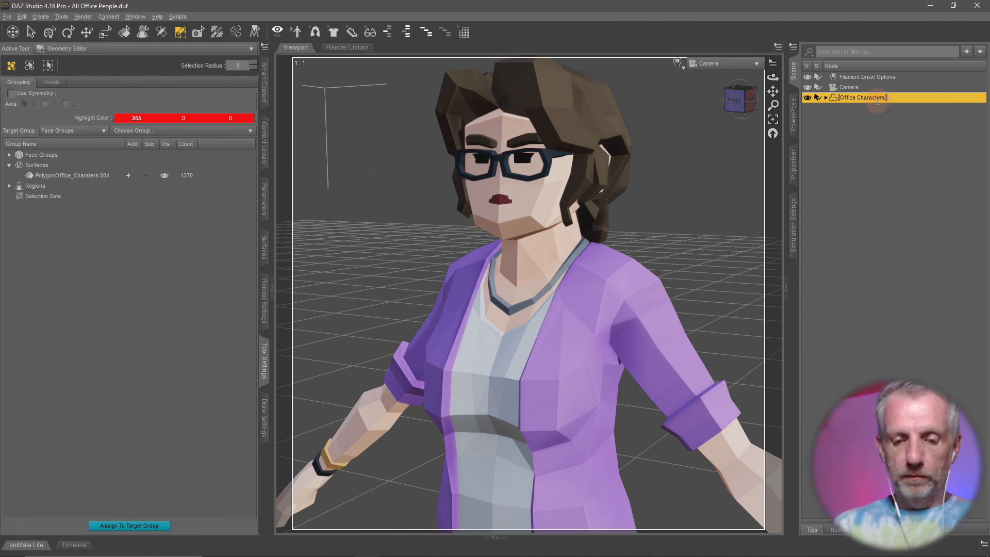
text(Business Fir)
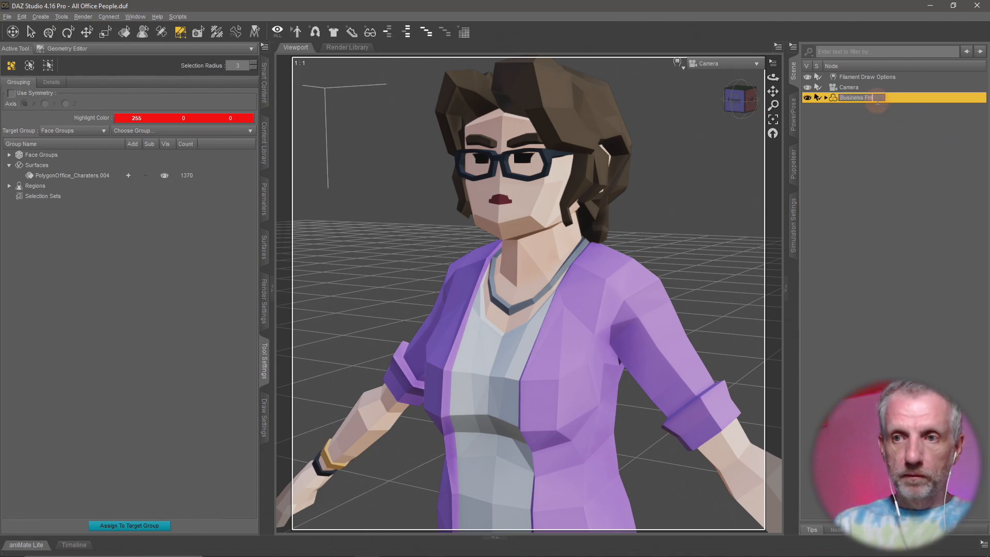
key(BackSpace)
key(BackSpace)
text(emale 03)
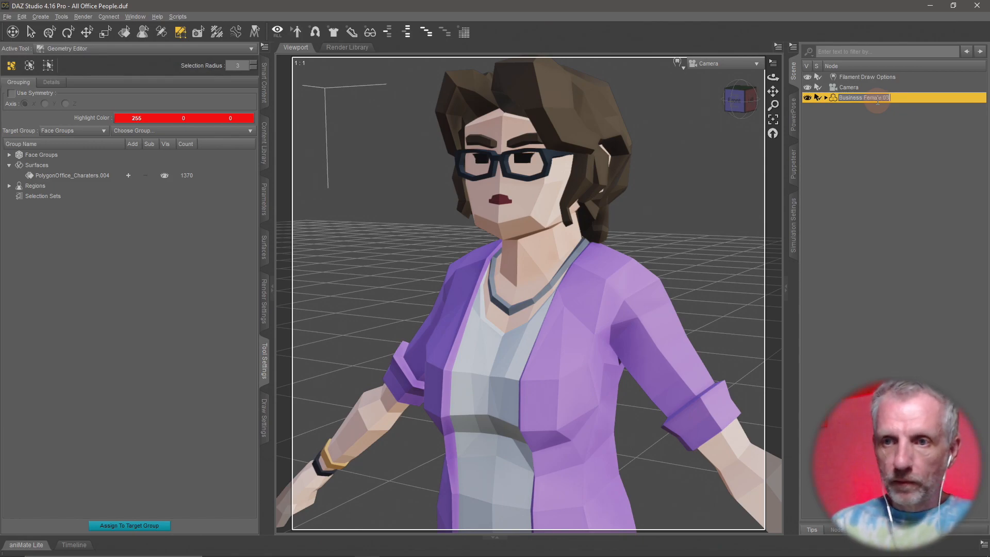
key(Return)
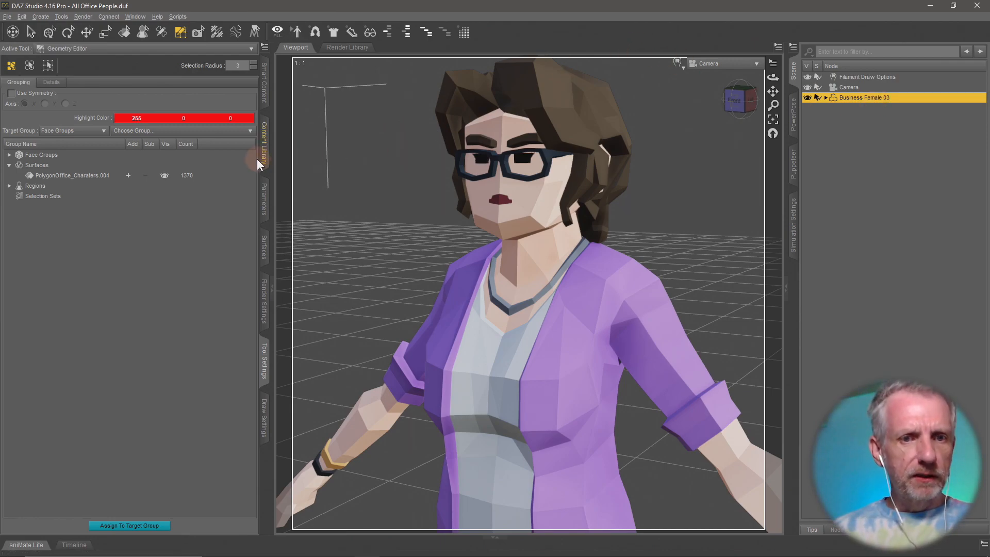
Step: Rename the remaining PolygonOffice_Charaters.004 surface to PolygonOffice_Charaters in the Geometry Editor
click(107, 176)
click(105, 175)
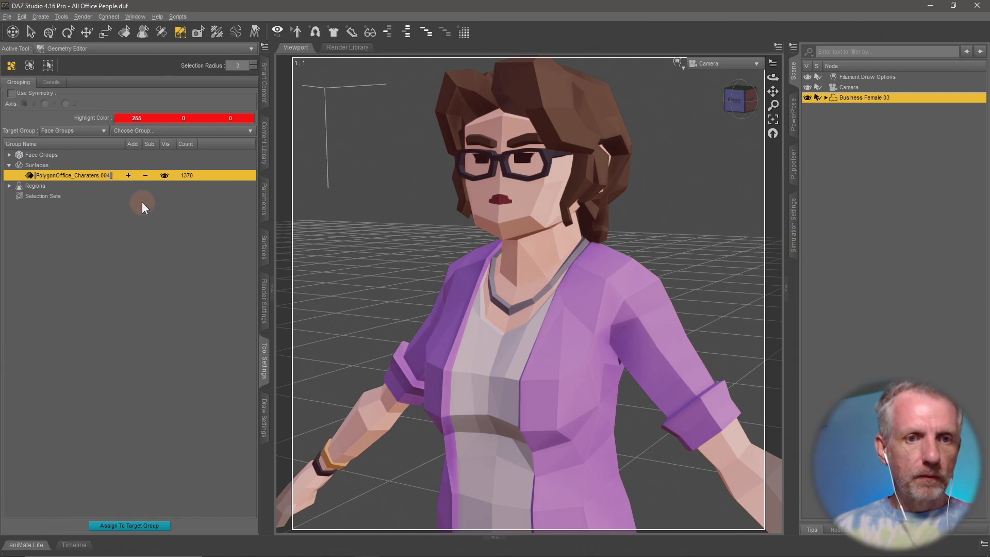
key(BackSpace)
key(BackSpace)
key(BackSpace)
key(BackSpace)
key(Return)
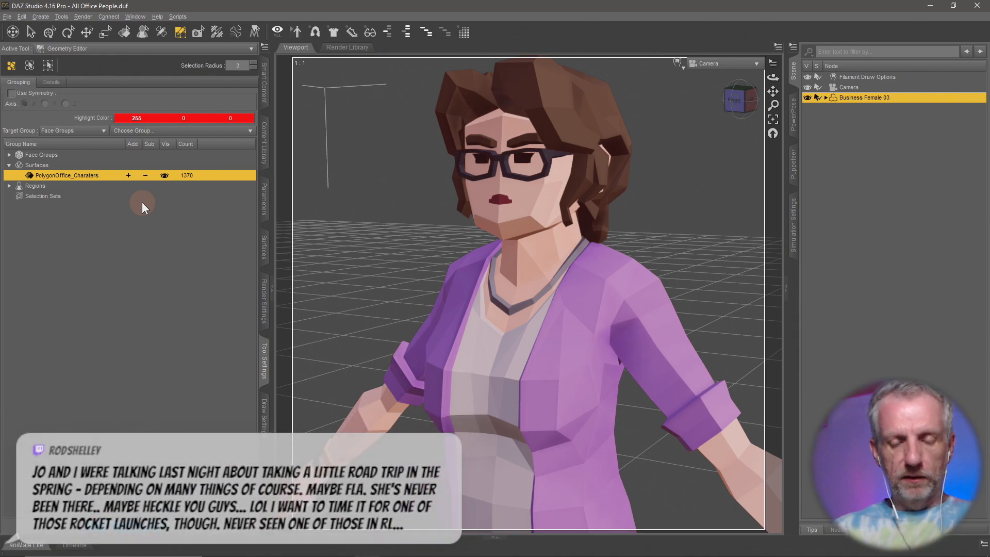
Step: Save the figure as a Figure/Prop asset file named Business Female 03.duf in the Office People folder
key(ctrl+shift+s)
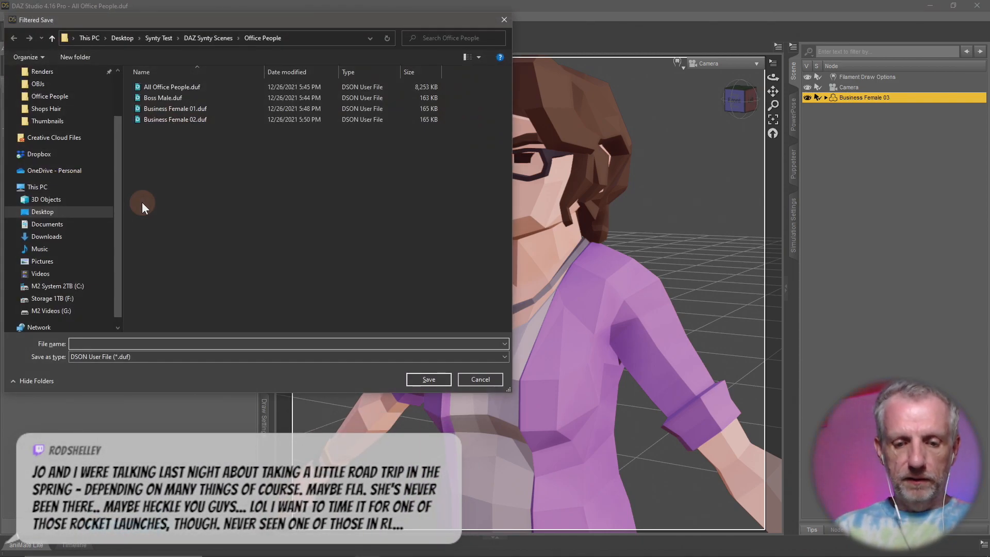
click(182, 118)
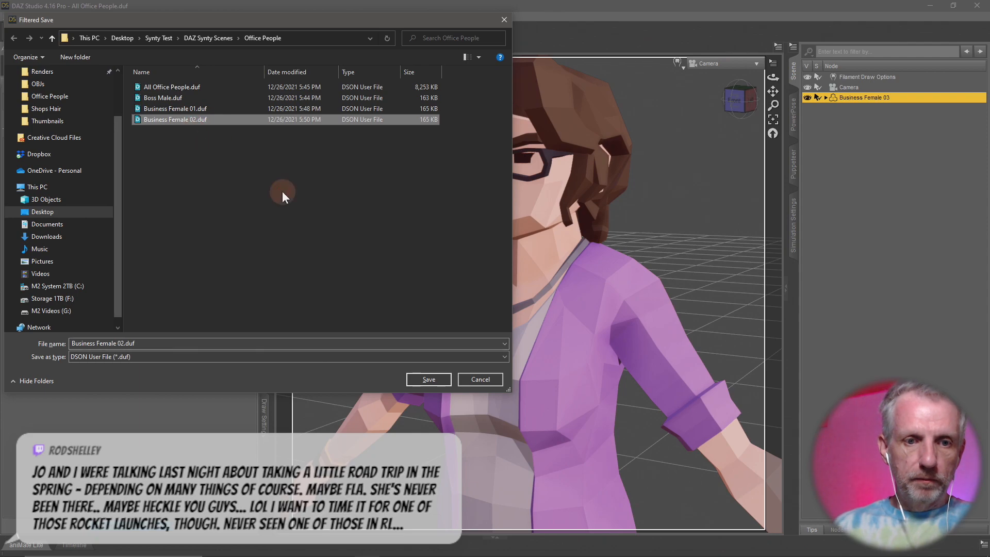
click(267, 348)
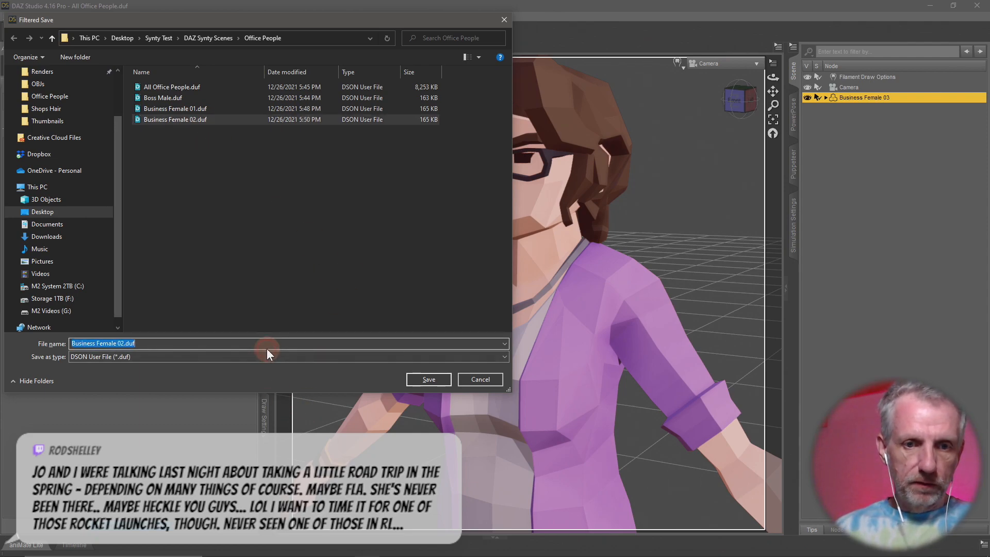
key(Right)
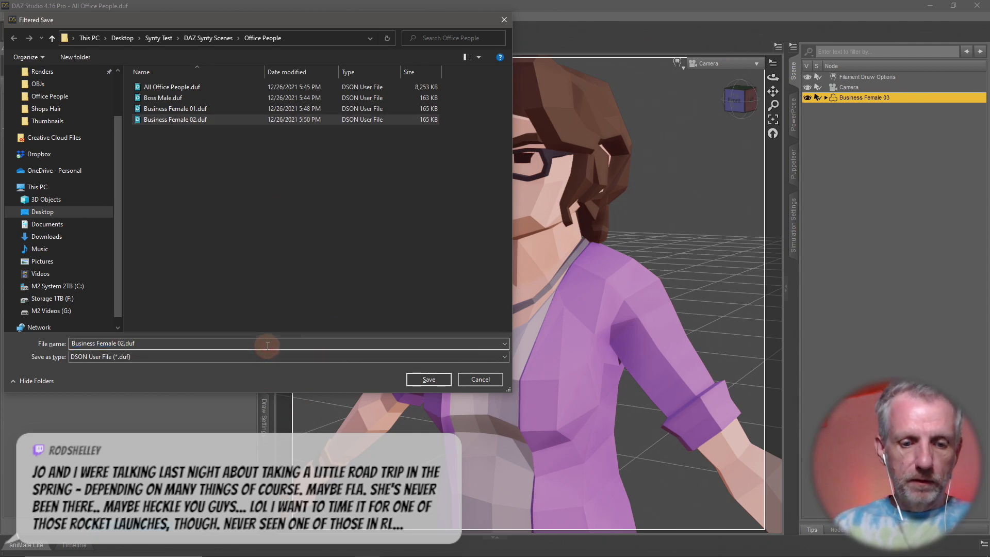
key(BackSpace)
text(3)
key(Return)
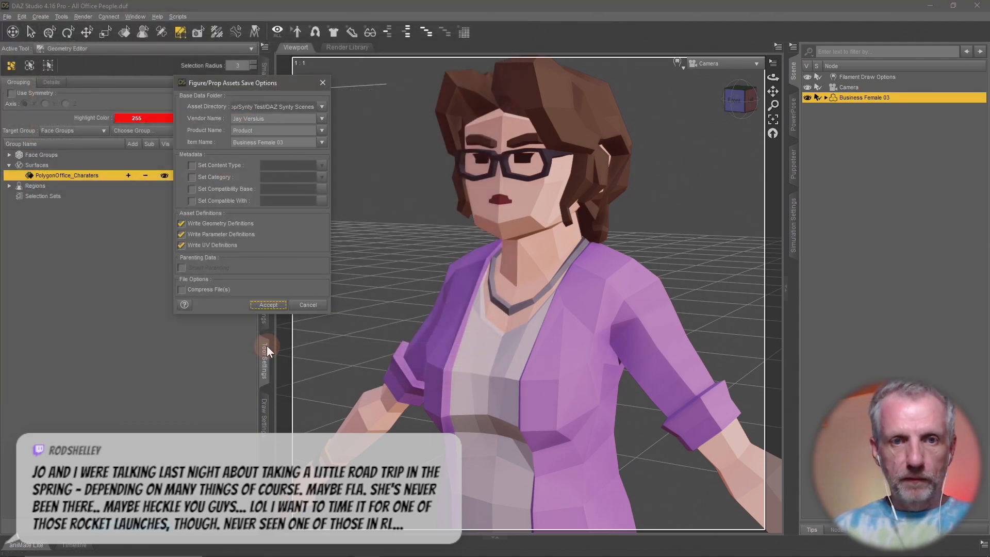
Step: Set the asset's product name to Synty Office Pack and accept the Figure/Prop Assets save options
double_click(277, 130)
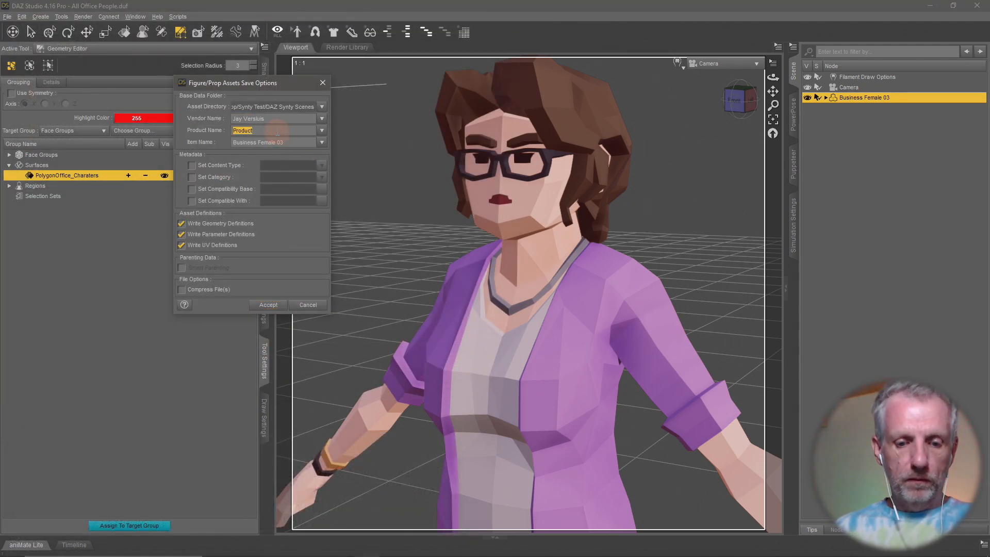
text(Synty Office People)
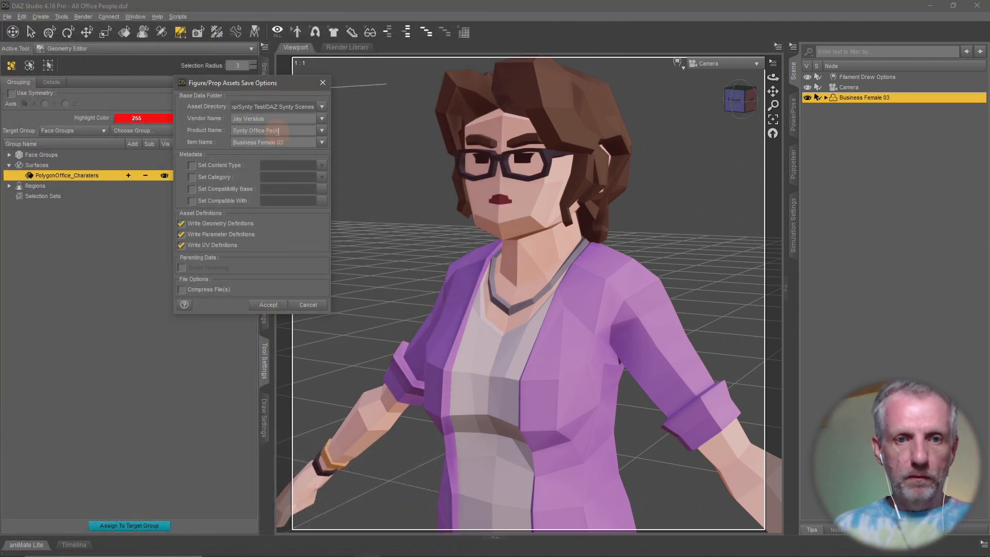
key(Return)
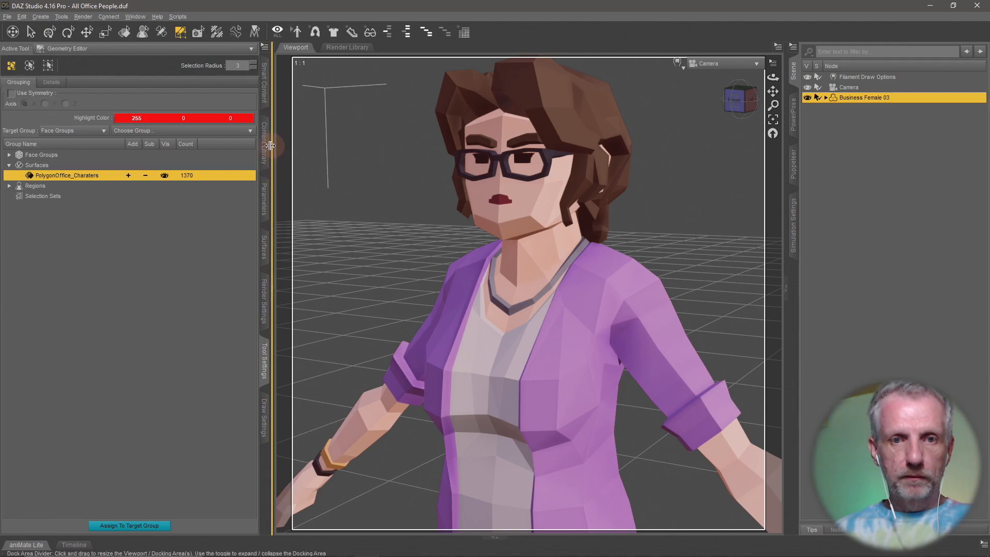
Step: Delete the Business Female 03 figure from the scene and load All Office People from the refreshed Office People library folder
click(264, 147)
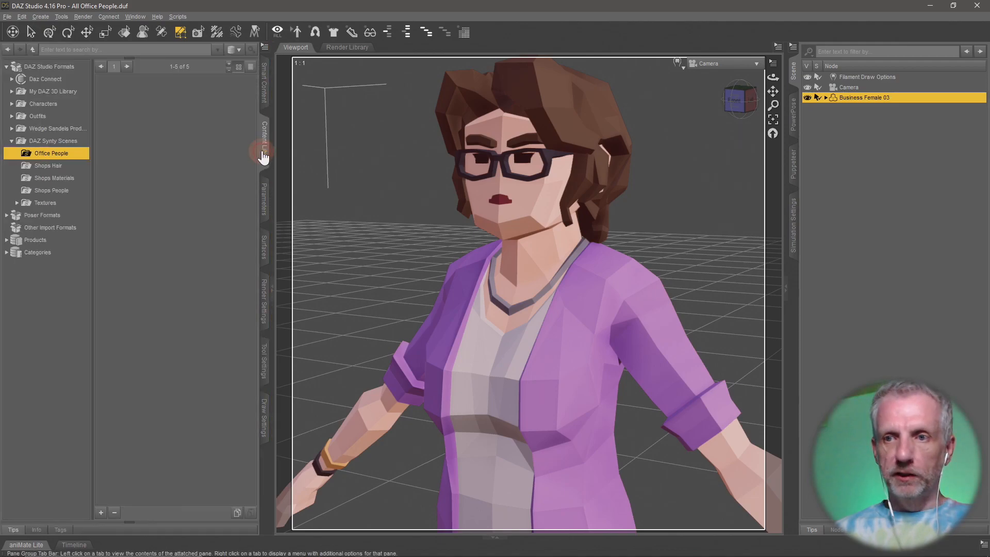
click(852, 153)
click(868, 99)
key(Delete)
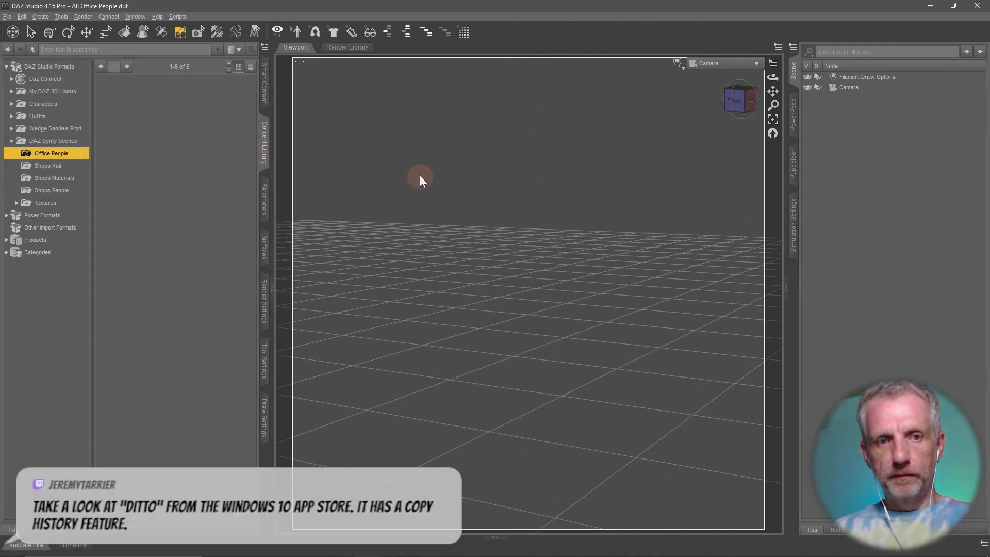
right_click(175, 173)
click(196, 235)
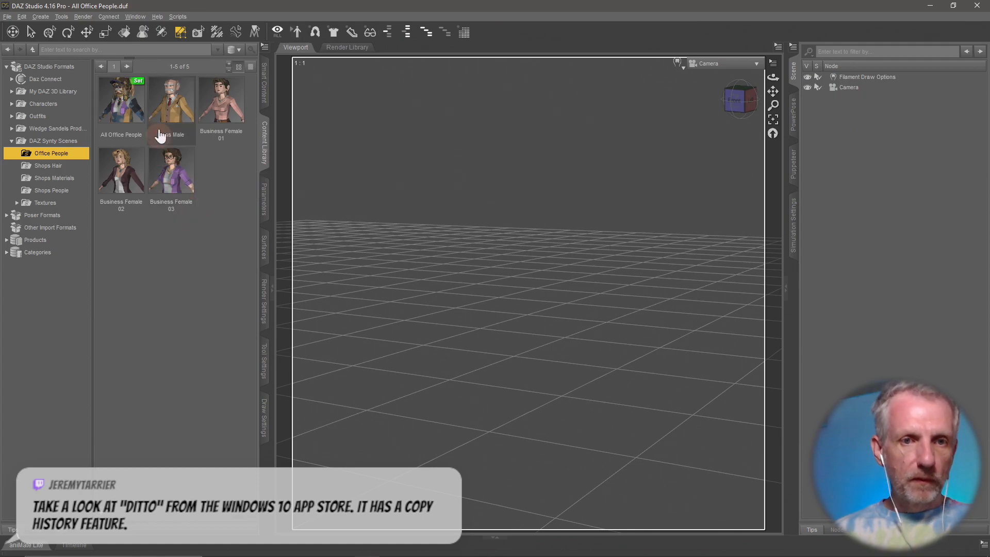
double_click(121, 101)
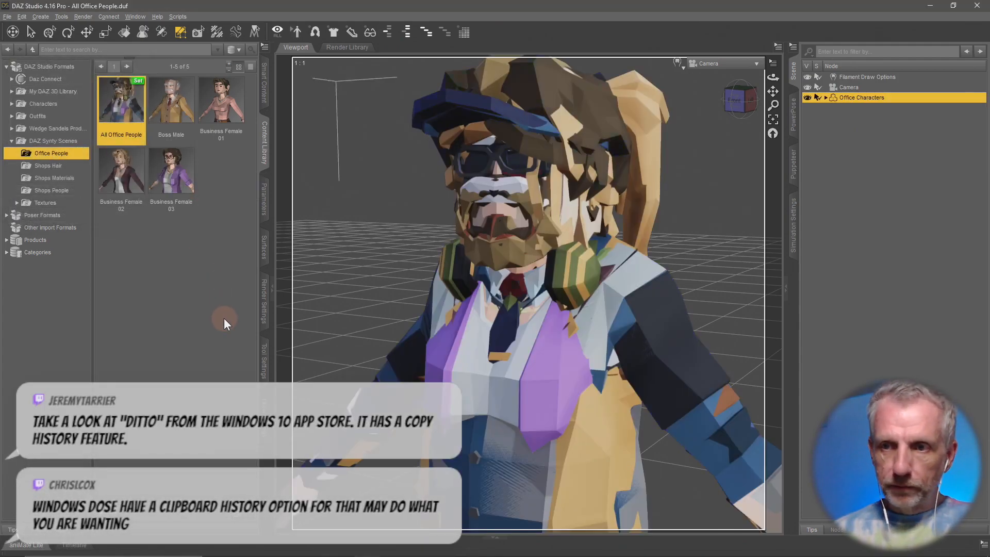
Step: Select the polygons of every PolygonOffice_Charaters surface except .005 with the Geometry Editor and delete them from the Office Characters figure
click(270, 354)
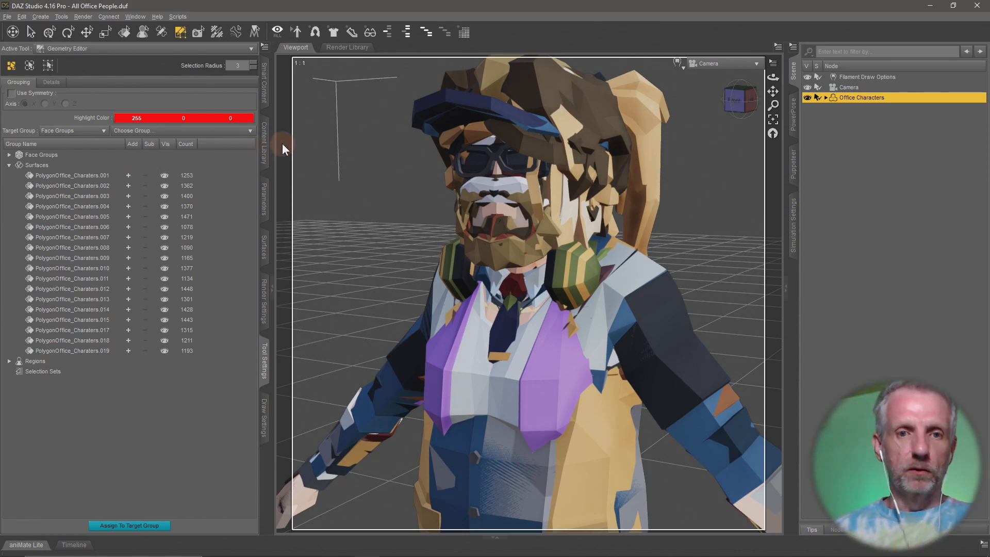
click(265, 153)
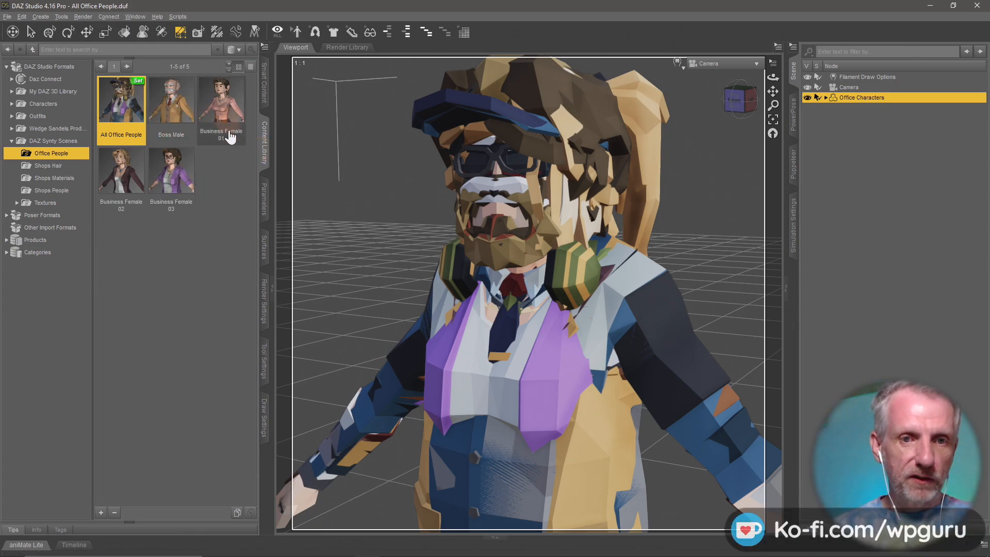
click(264, 358)
click(129, 175)
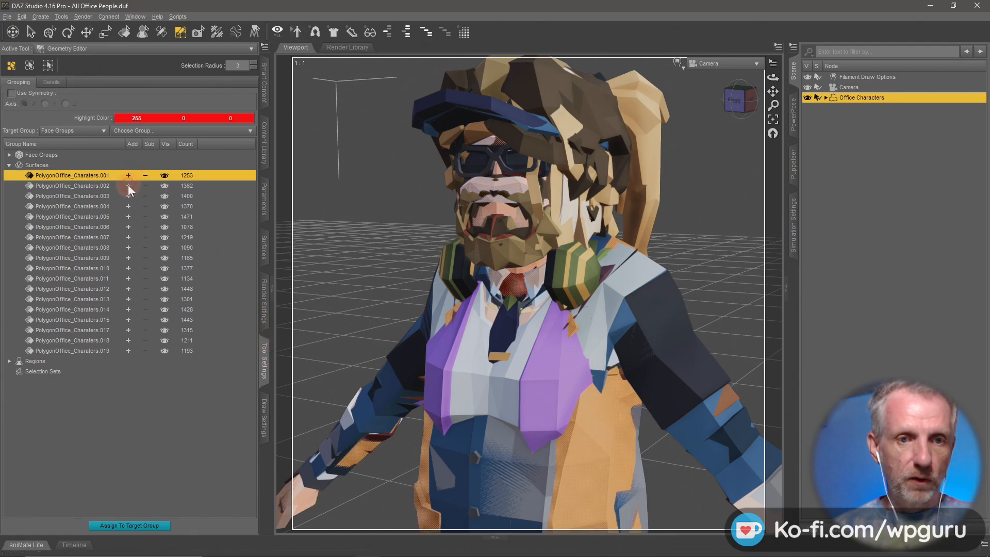
click(128, 185)
click(129, 195)
click(128, 206)
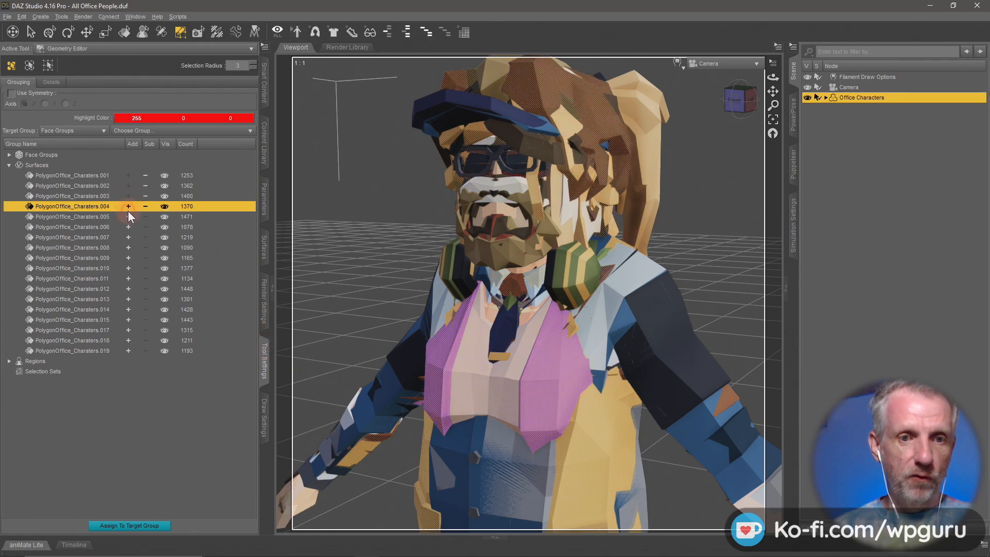
click(129, 226)
click(128, 237)
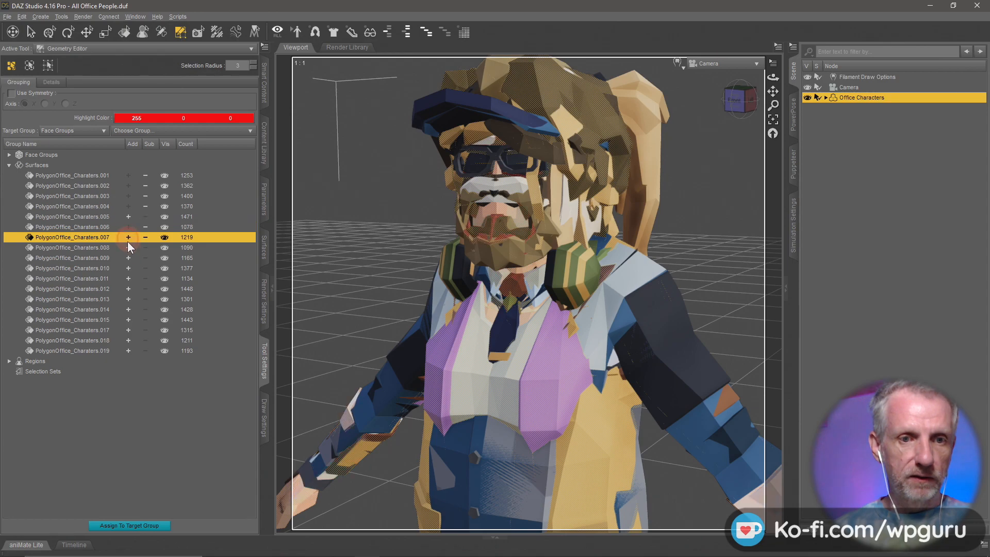
click(128, 247)
click(127, 257)
click(128, 268)
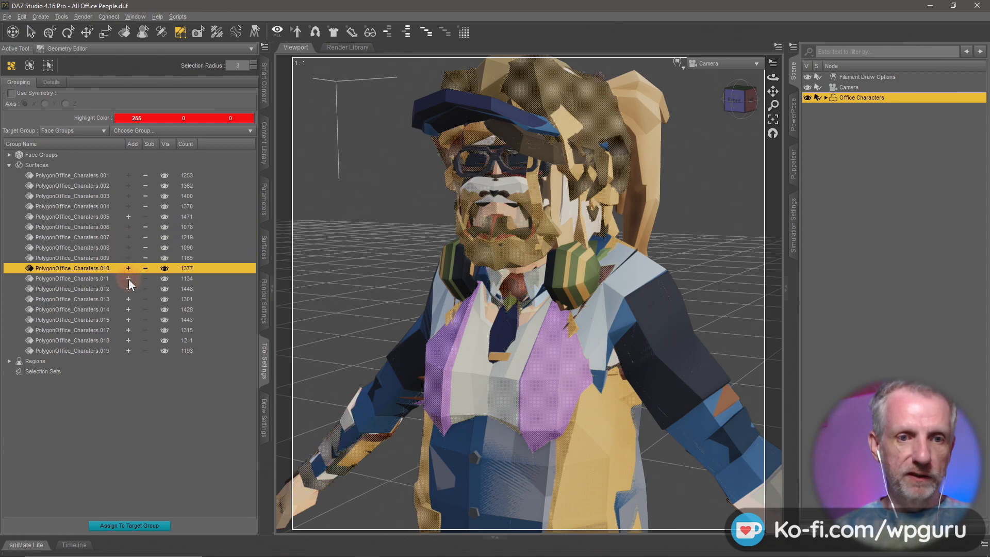
click(128, 278)
click(128, 288)
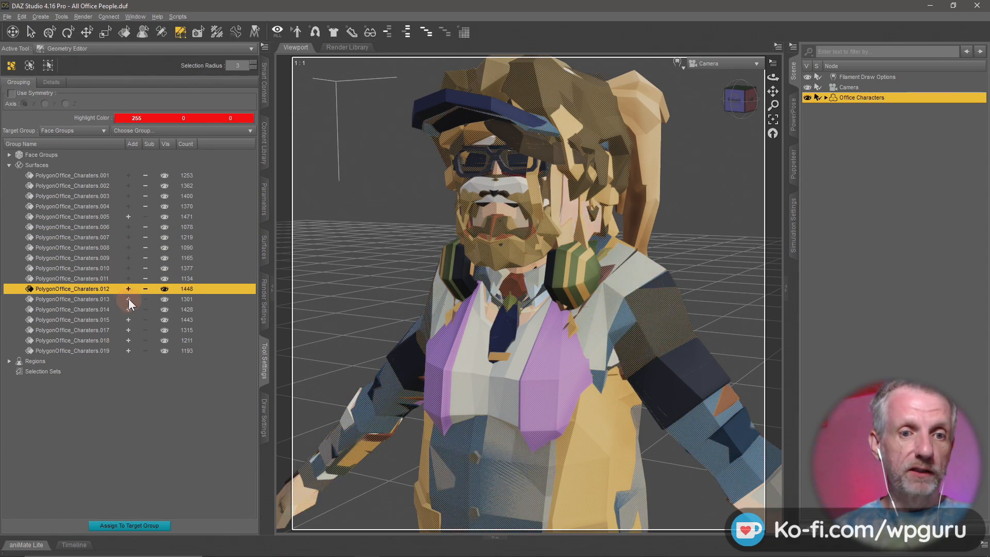
click(128, 299)
click(128, 310)
click(127, 320)
click(128, 330)
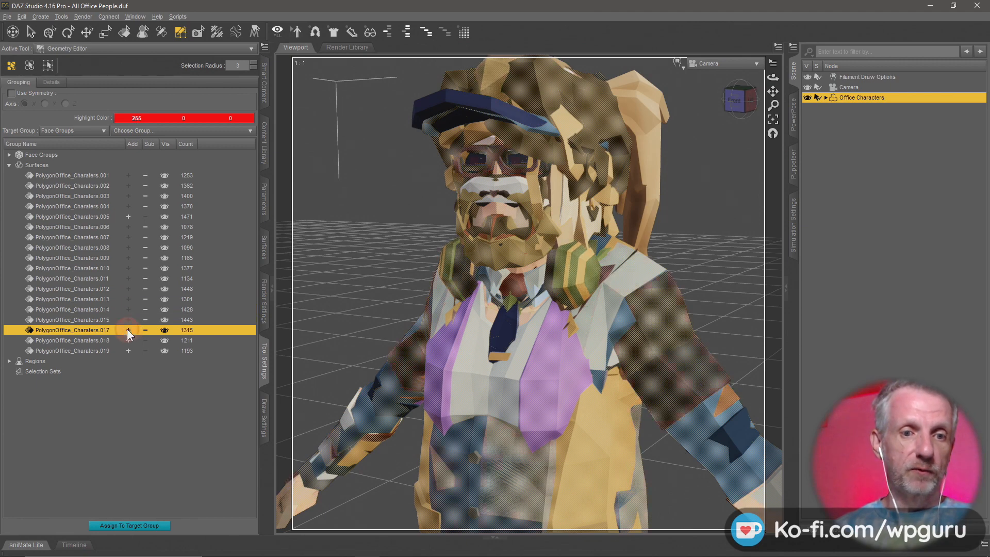
click(128, 340)
click(129, 350)
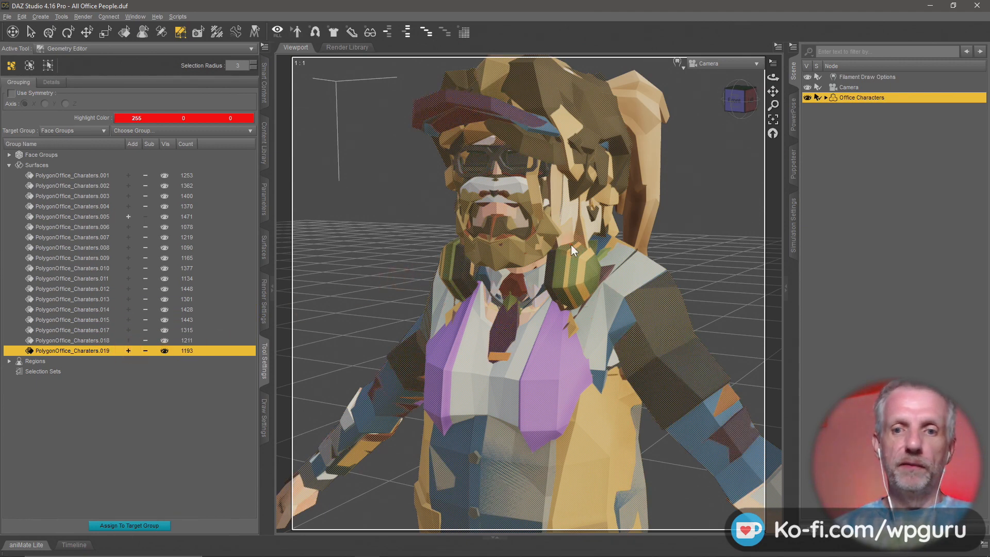
key(Delete)
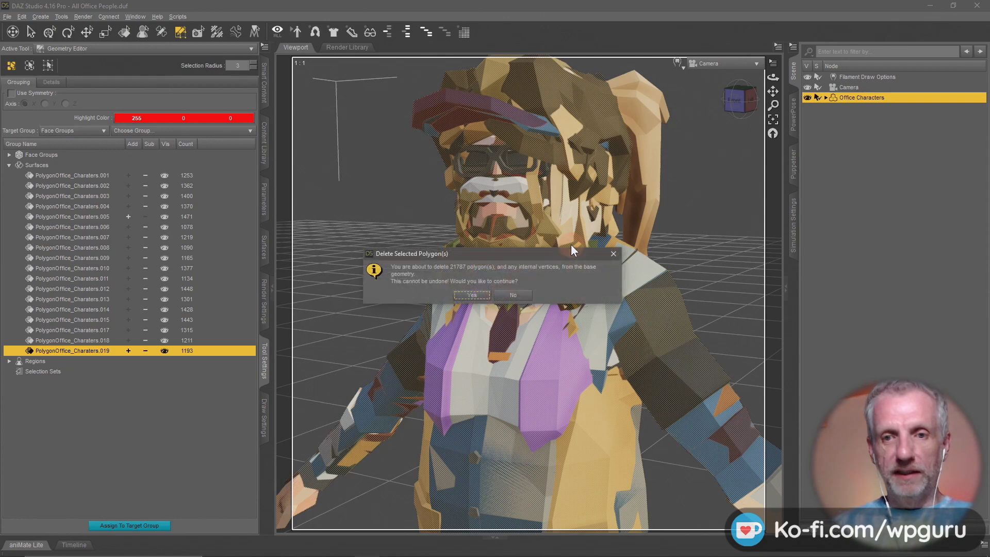
key(Return)
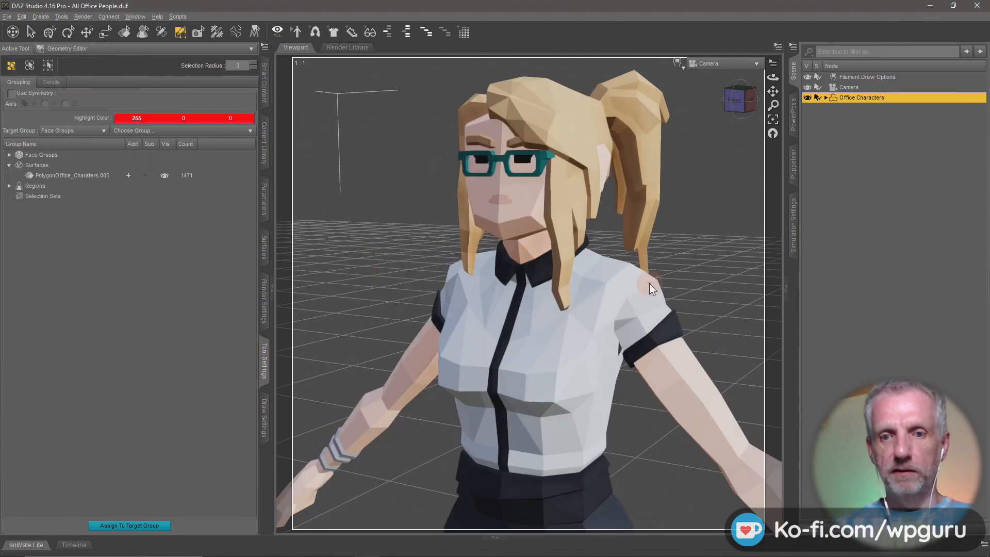
Step: Switch to Blender, hide SK_Chr_Business_Female_03 and show SK_Chr_Business_Female_04, and return to DAZ Studio
key(alt+Tab)
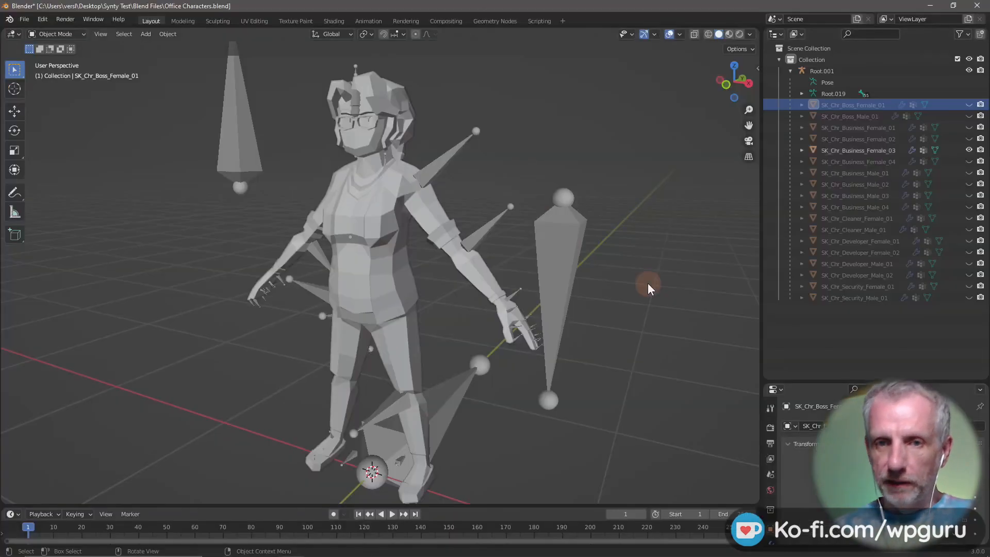
click(968, 150)
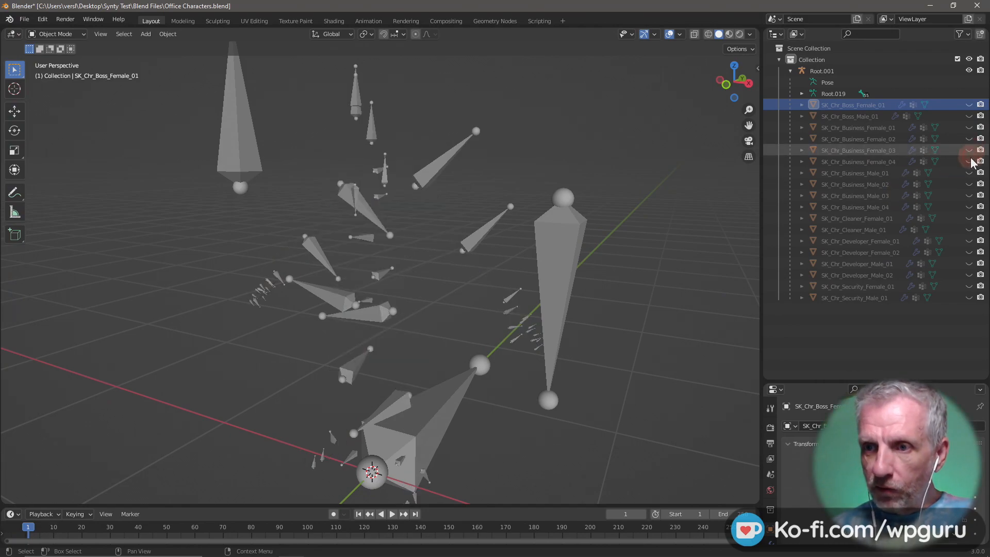
click(968, 161)
key(alt+Tab)
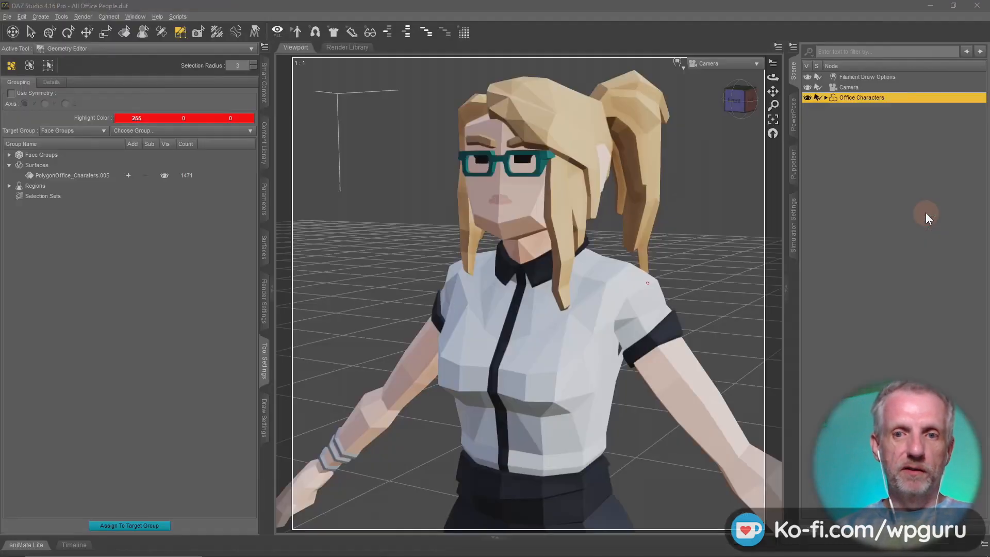
Step: Rename the Office Characters figure in the scene to Business Female 04
double_click(881, 99)
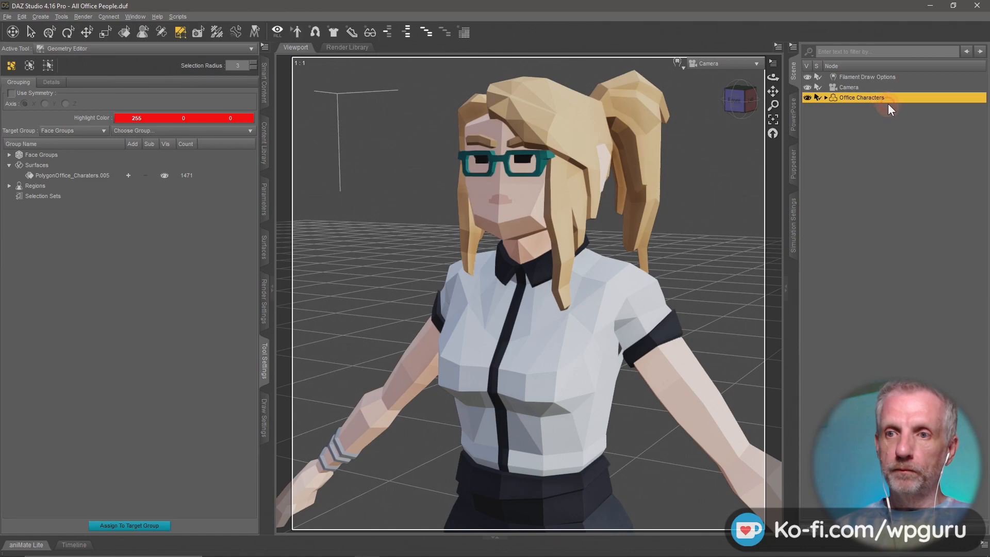
text(Business)
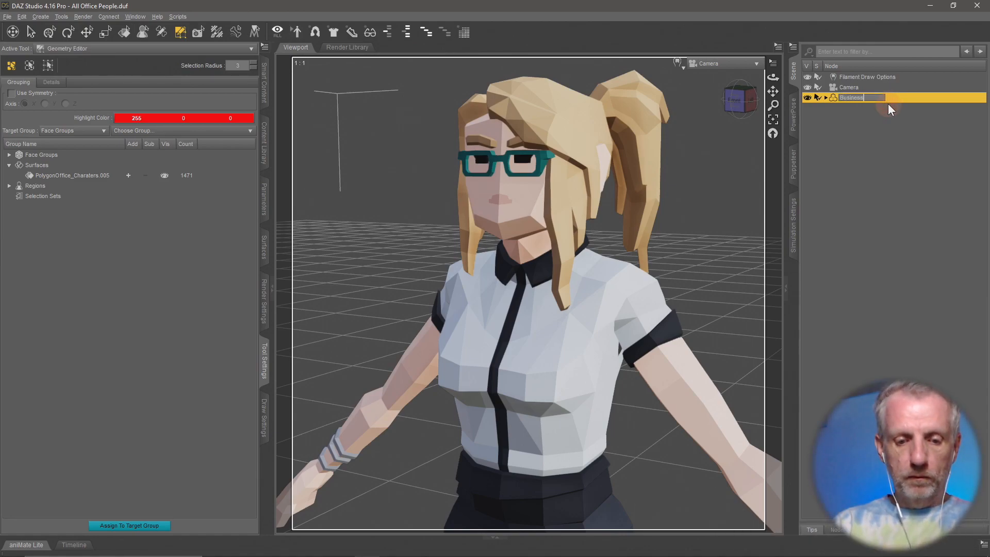
text( Female 04)
key(Return)
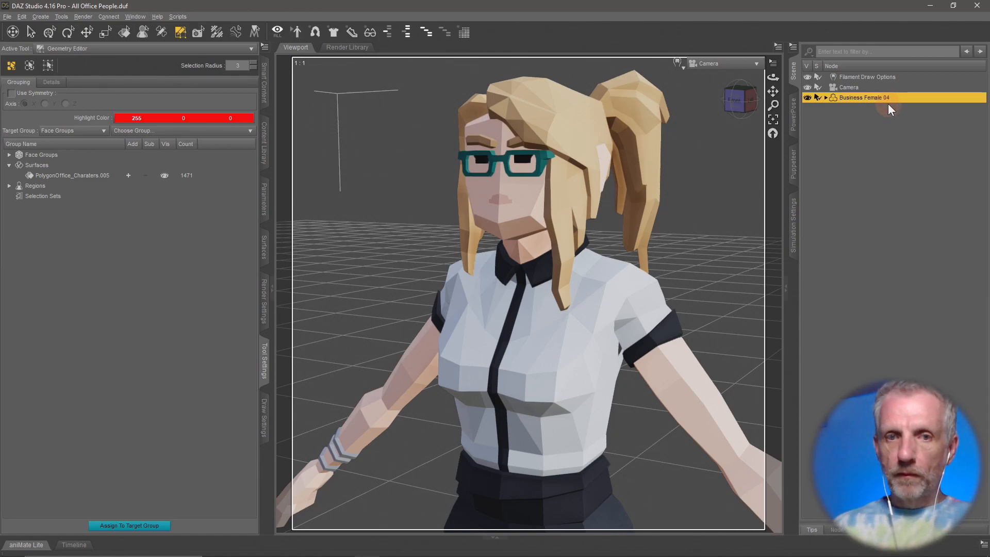
Step: Rename the figure's remaining surface to PolygonOffice_Charaters by removing its .005 suffix
double_click(87, 174)
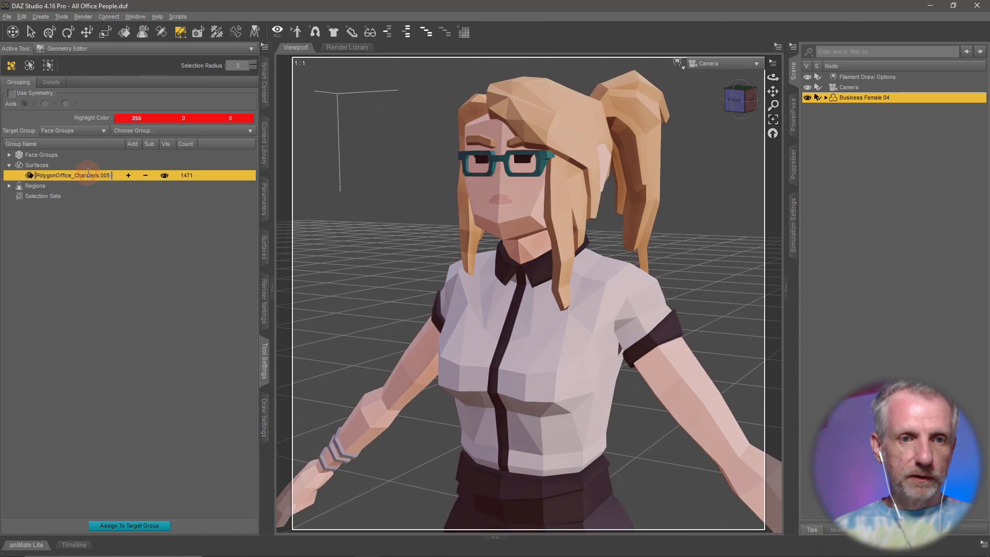
key(ctrl+a)
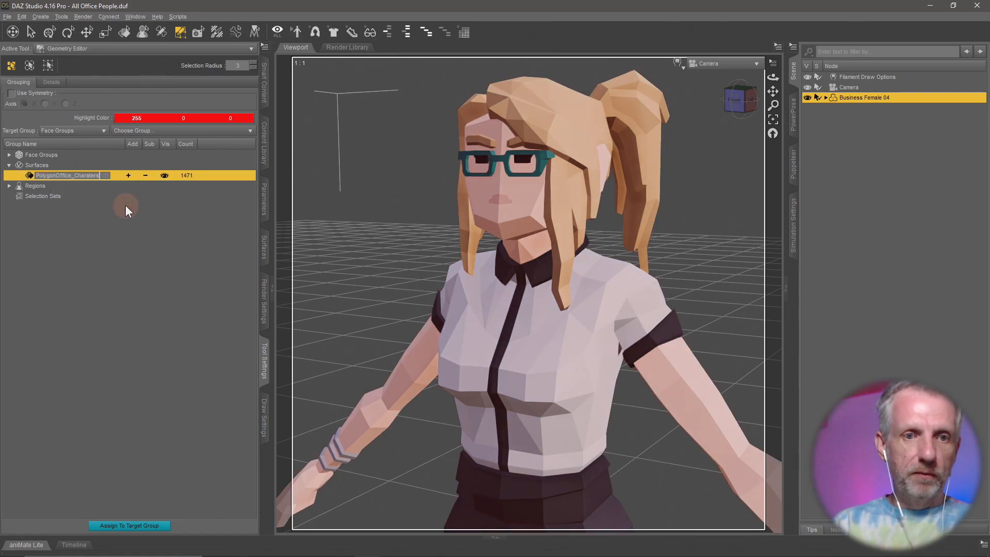
key(BackSpace)
key(Return)
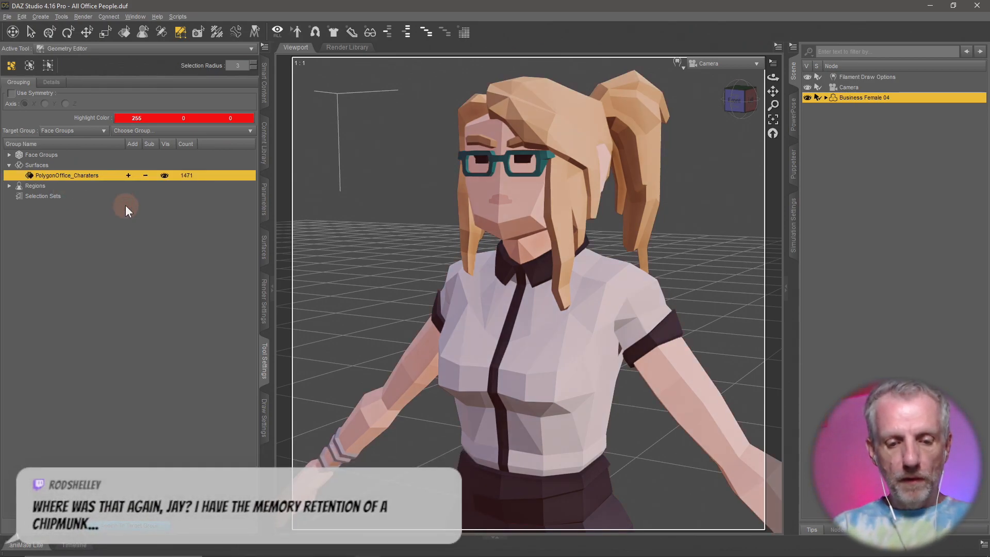
Step: Save the figure as a figure asset named Business Female 04 in the Office People folder, with product name Synty Office Pack
key(ctrl+shift+s)
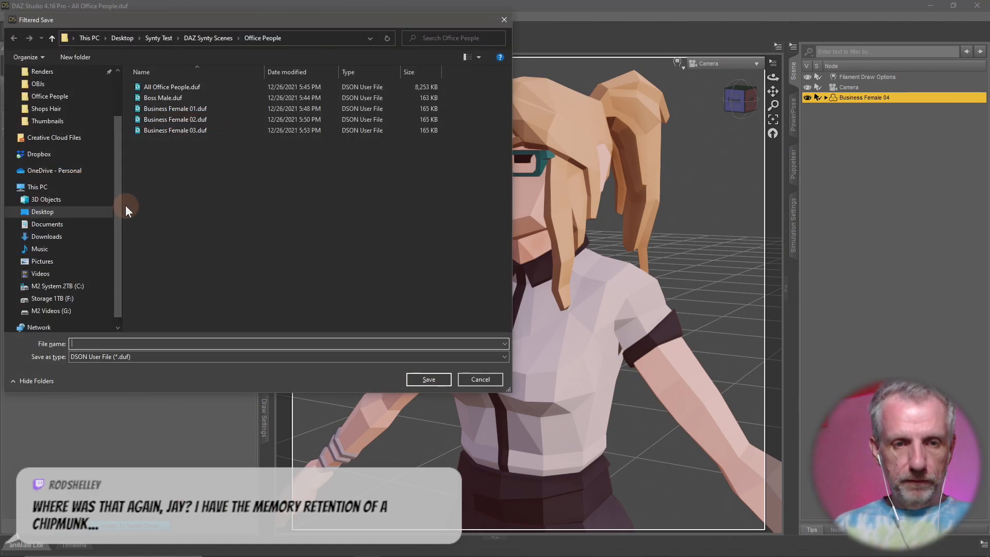
text(Busine)
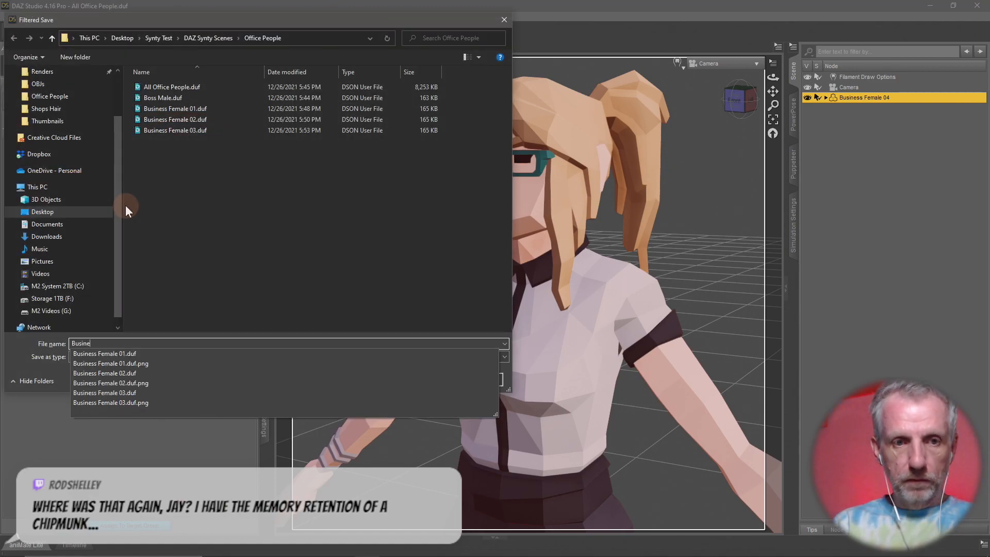
text(ss Female 04)
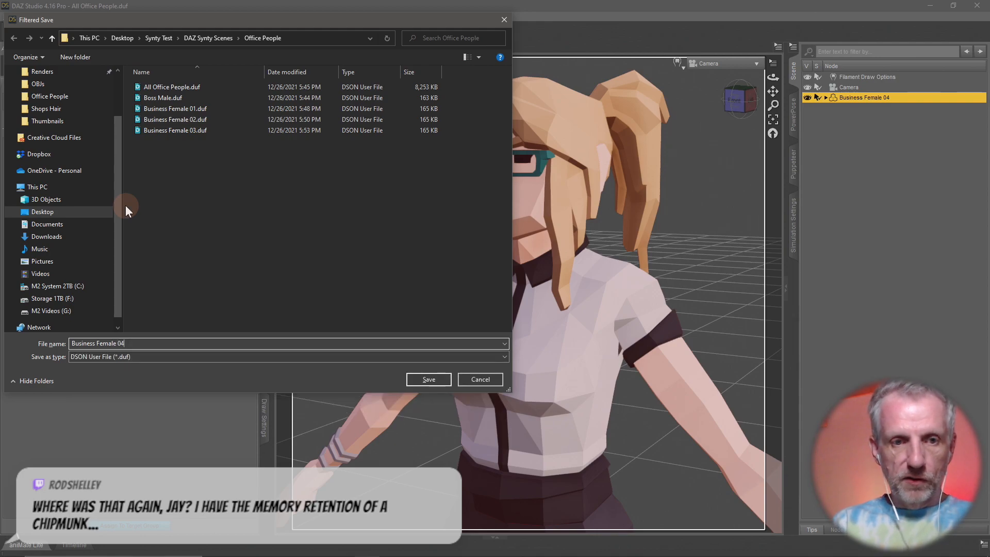
key(Return)
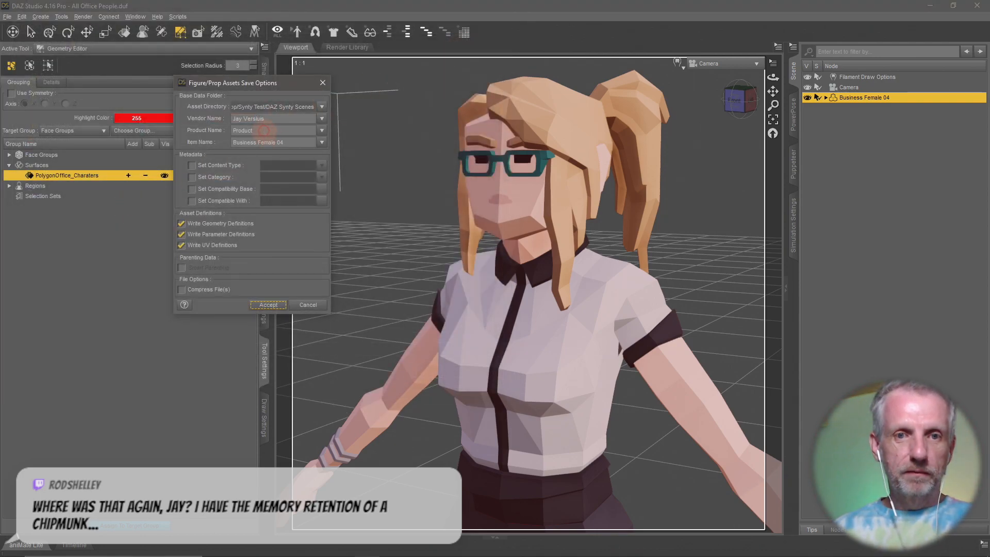
double_click(253, 131)
text(Synty Office Pack)
key(Return)
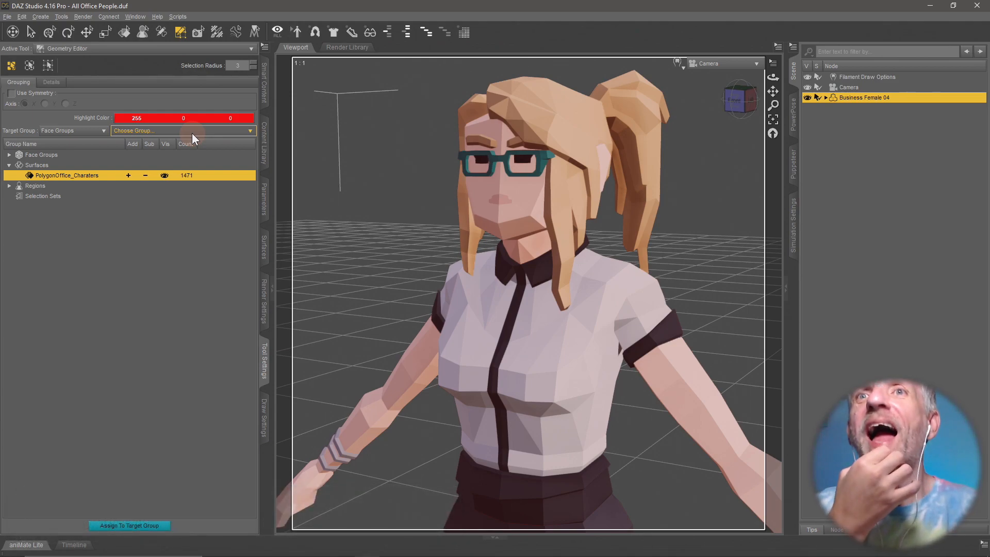
Step: Turn on clipboard history in the Windows clipboard settings and close the settings window
key(super)
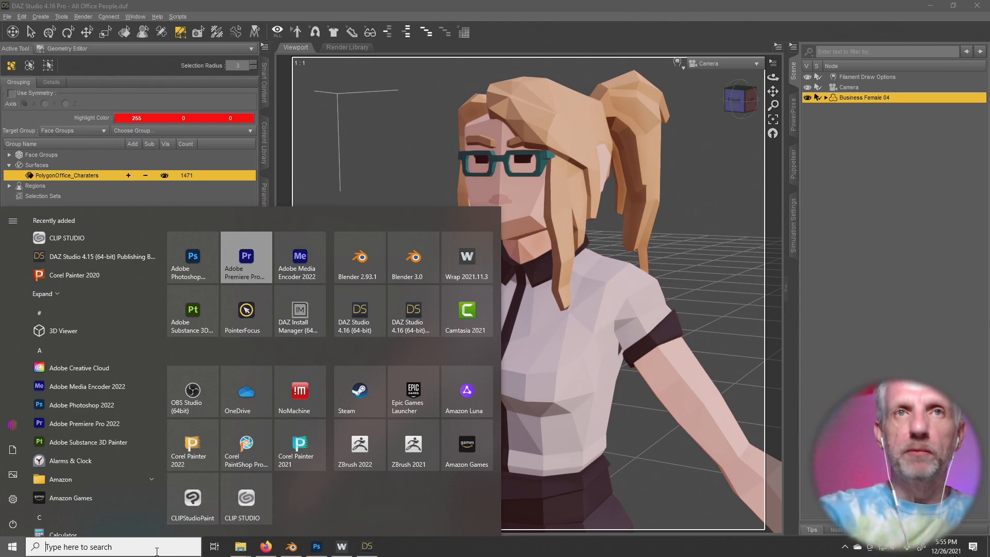
text(clip)
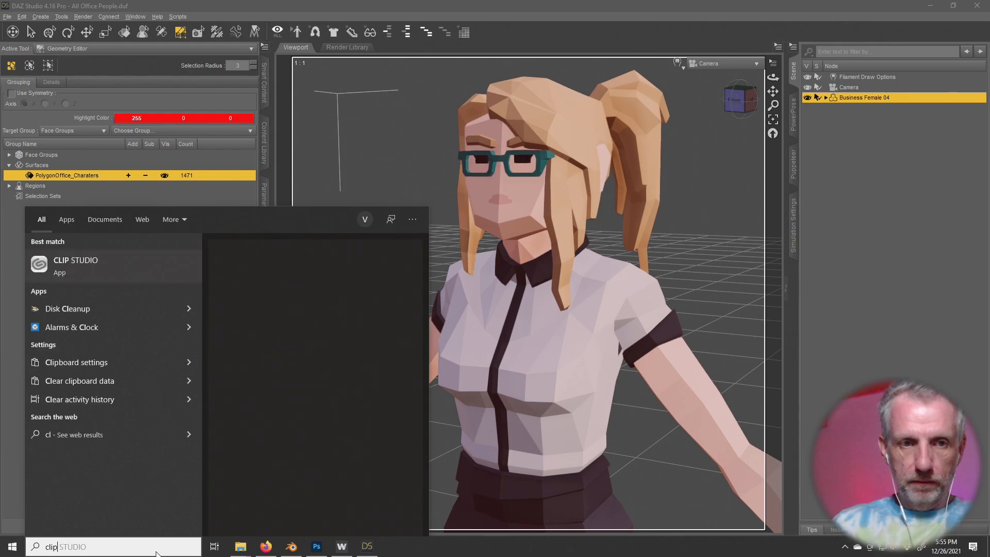
text(board)
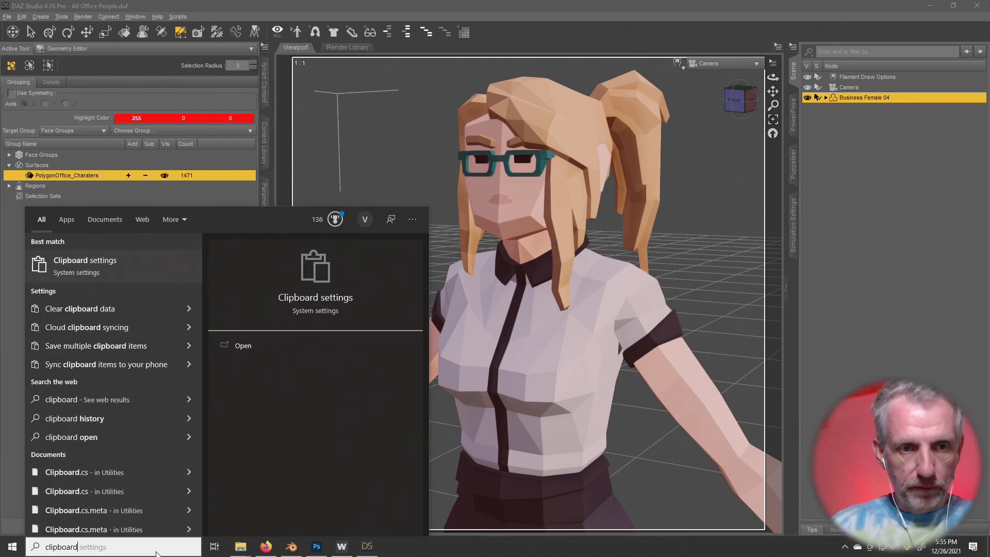
key(Escape)
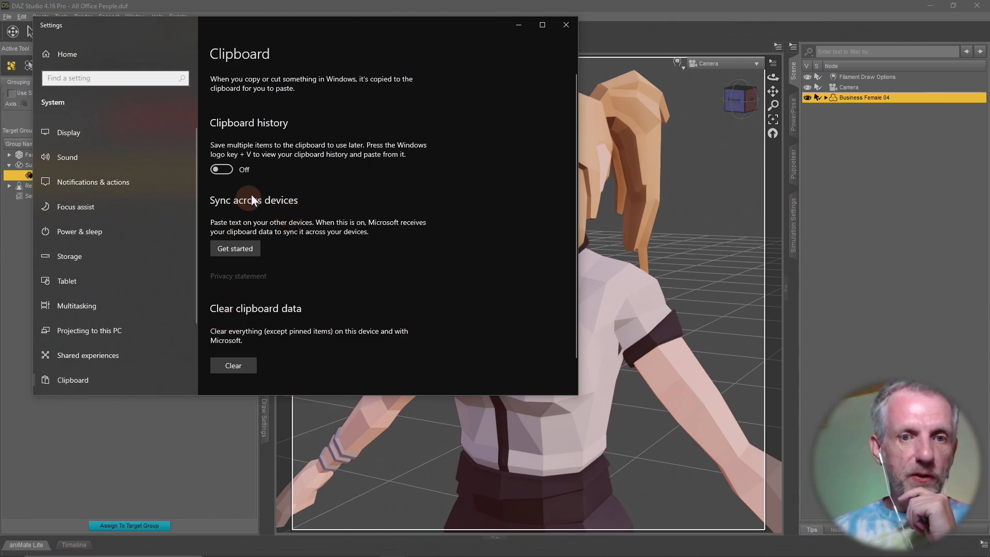
click(221, 169)
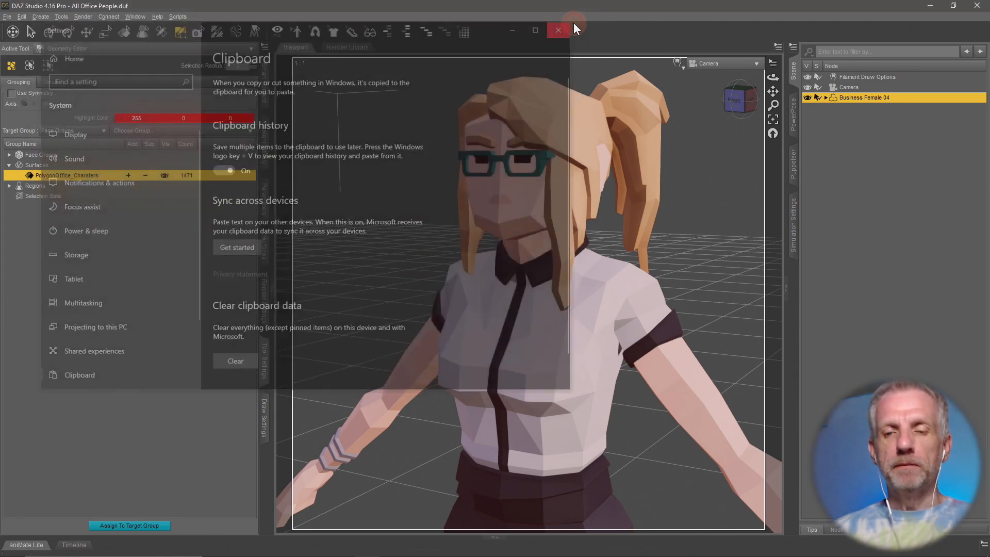
click(565, 25)
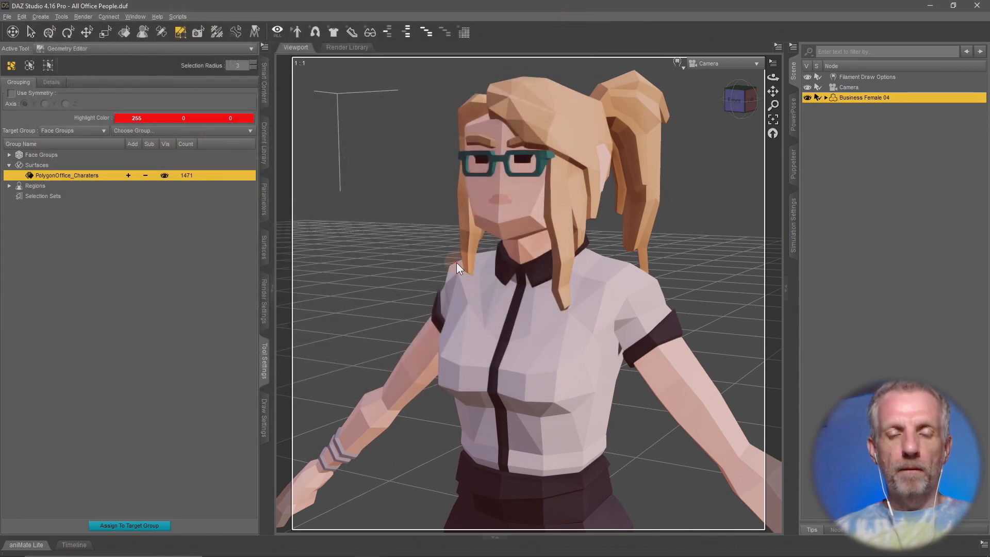
Step: Open a blank Notepad document and view the clipboard history in it
key(super)
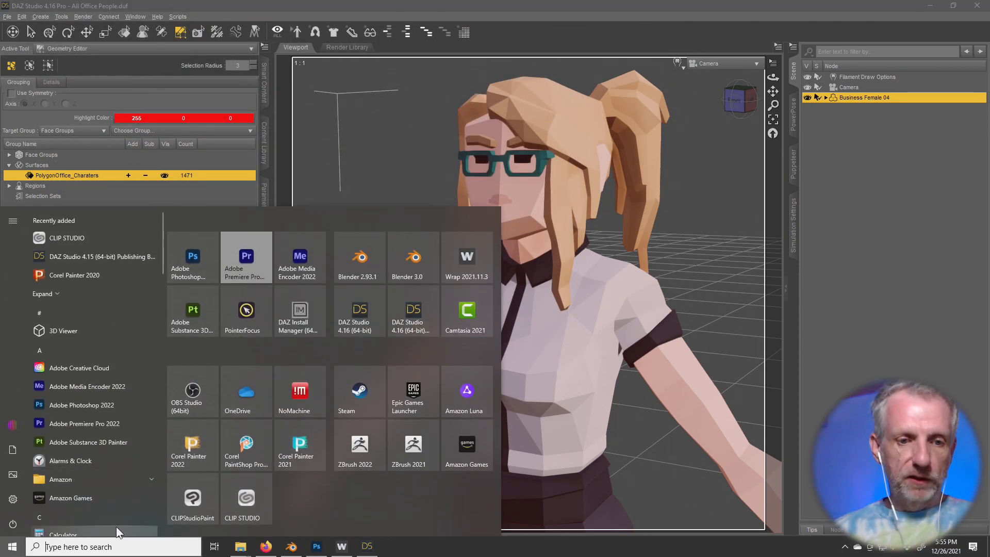
text(note)
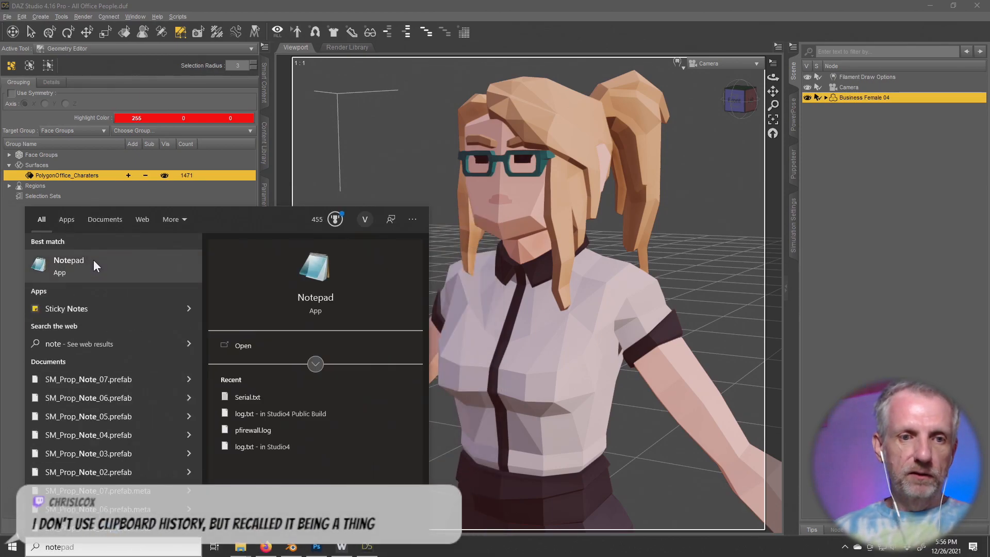
click(94, 260)
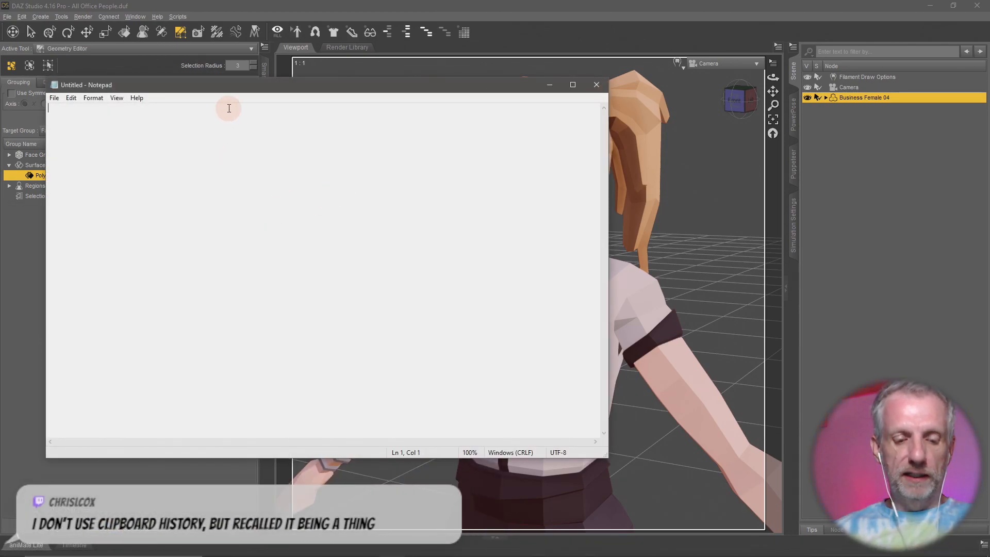
key(super+v)
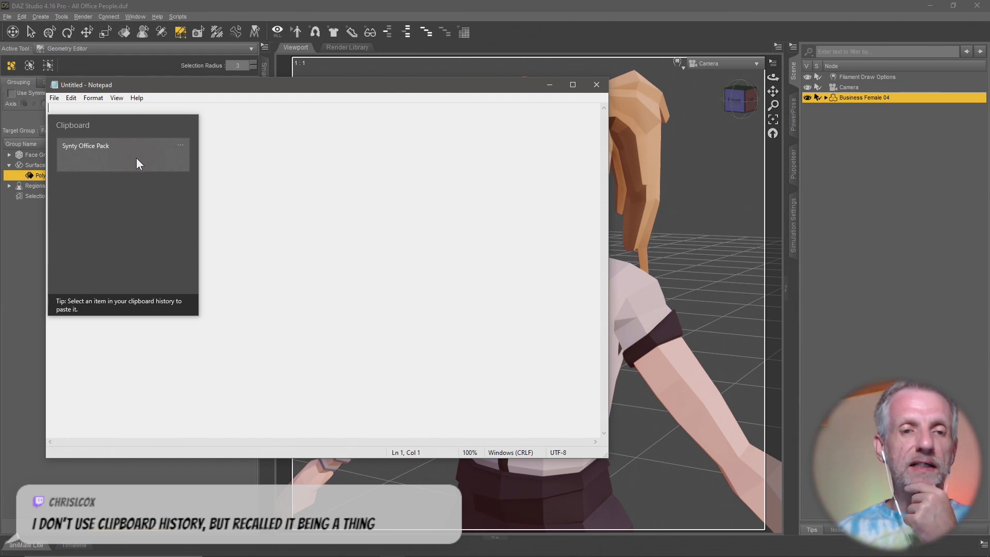
click(247, 174)
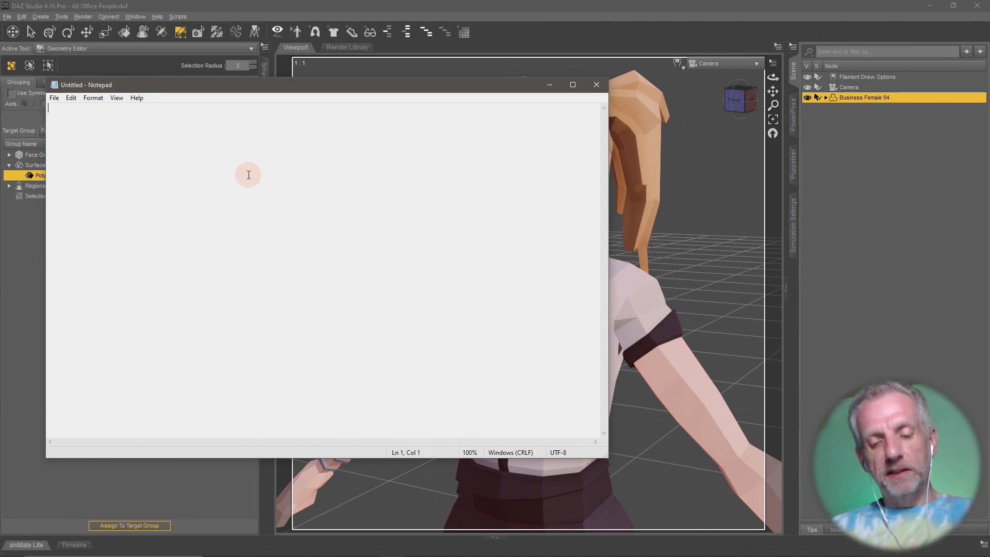
Step: Write Business Female 04 in the Notepad document and copy that text
text(Business)
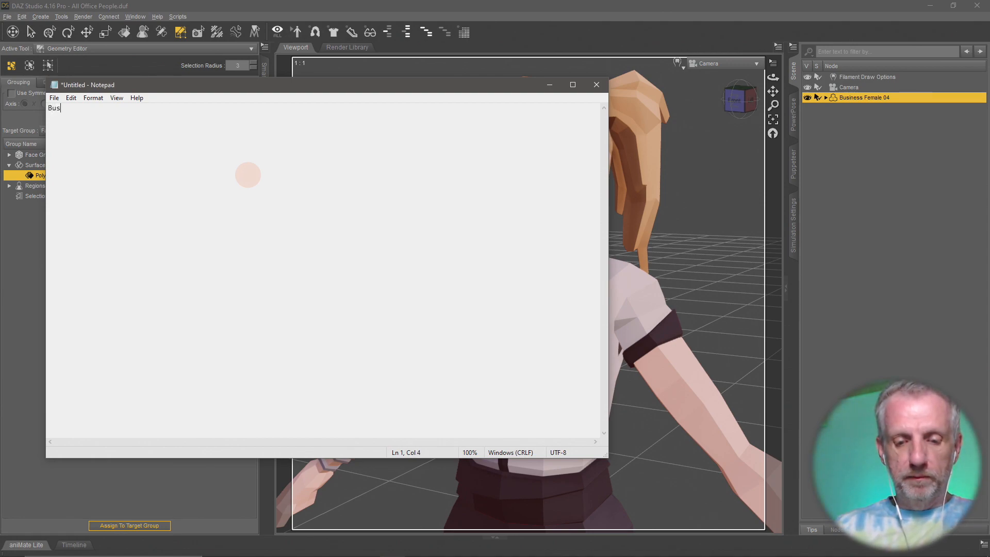
text(ale )
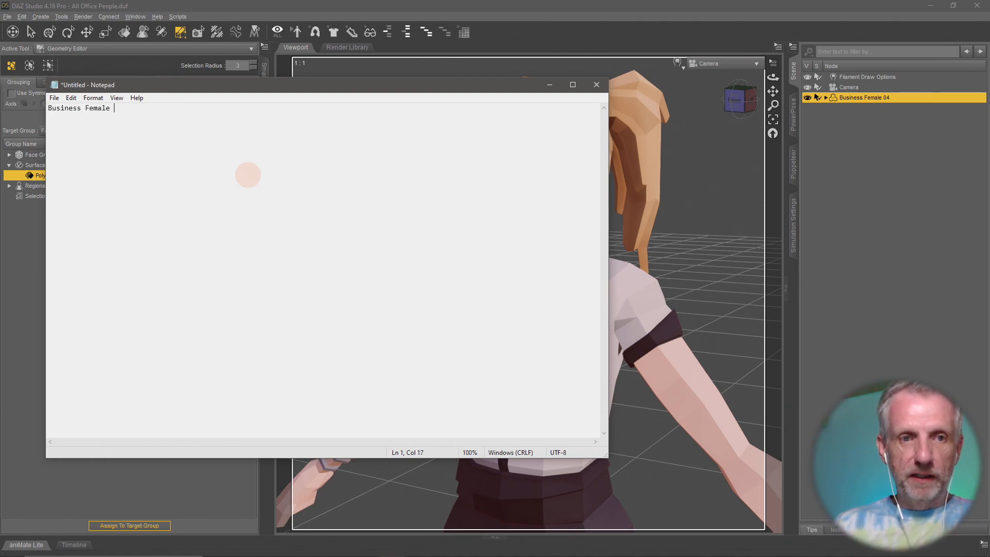
text(04)
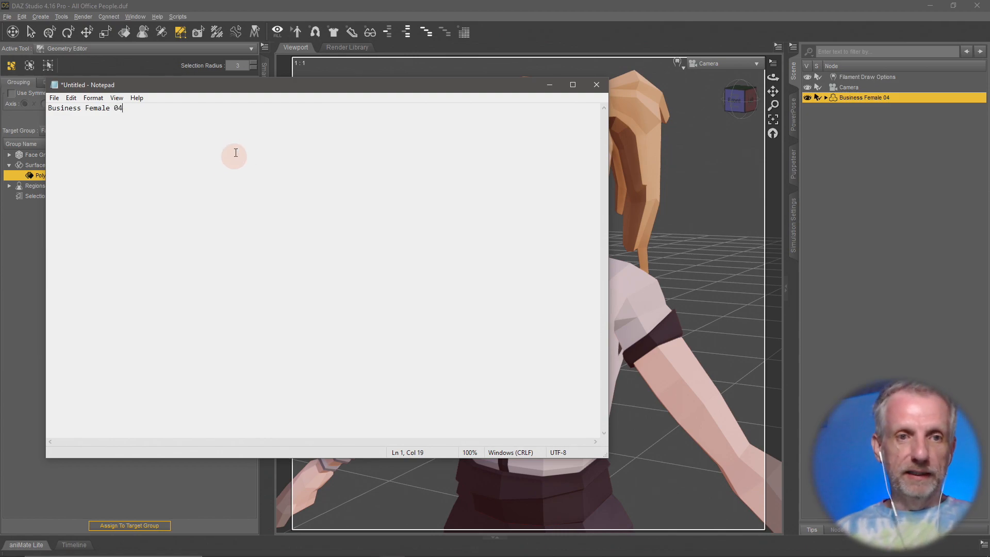
drag(199, 121, 55, 110)
key(super+c)
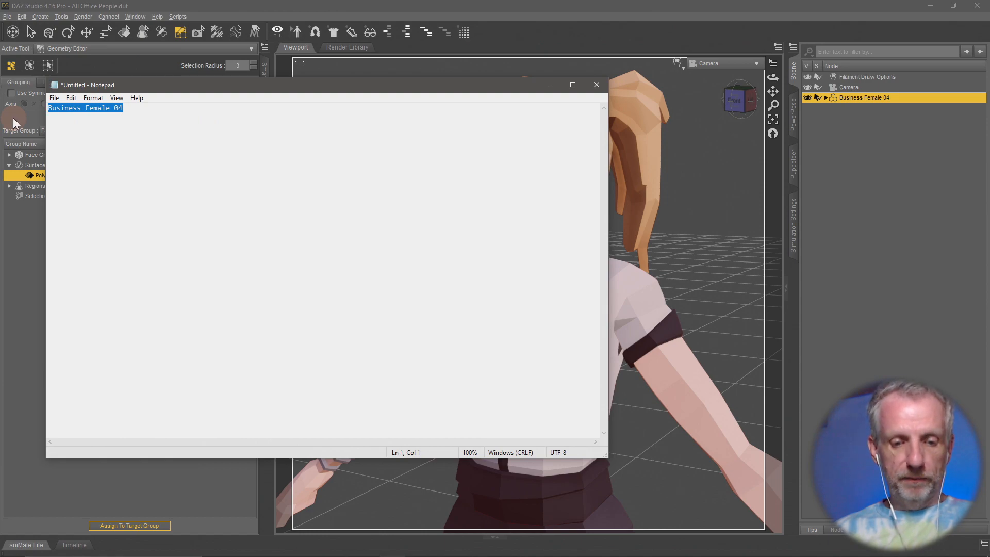
Step: Paste Business Female 04 and Synty Office Pack from the clipboard history on separate lines below the existing Notepad text
click(192, 228)
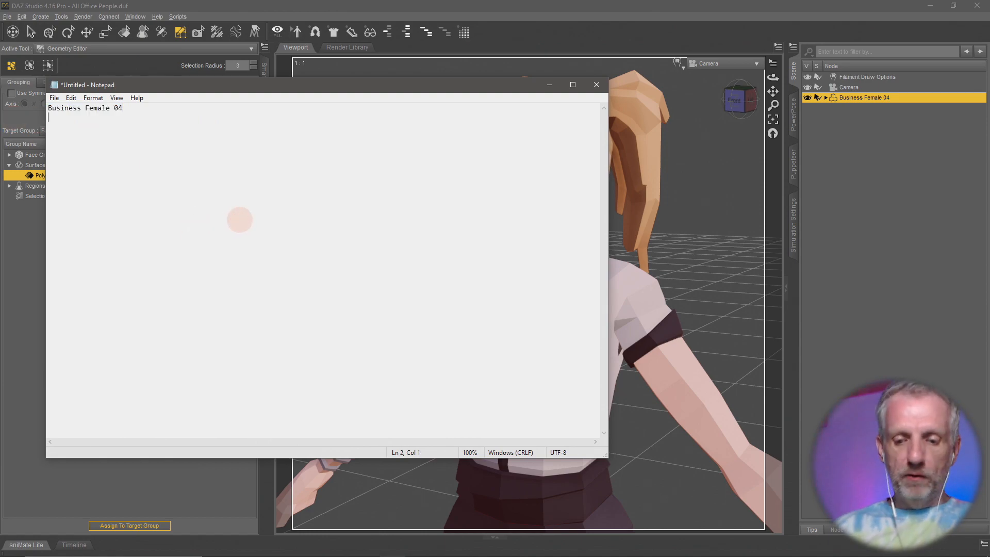
key(Return)
key(Return)
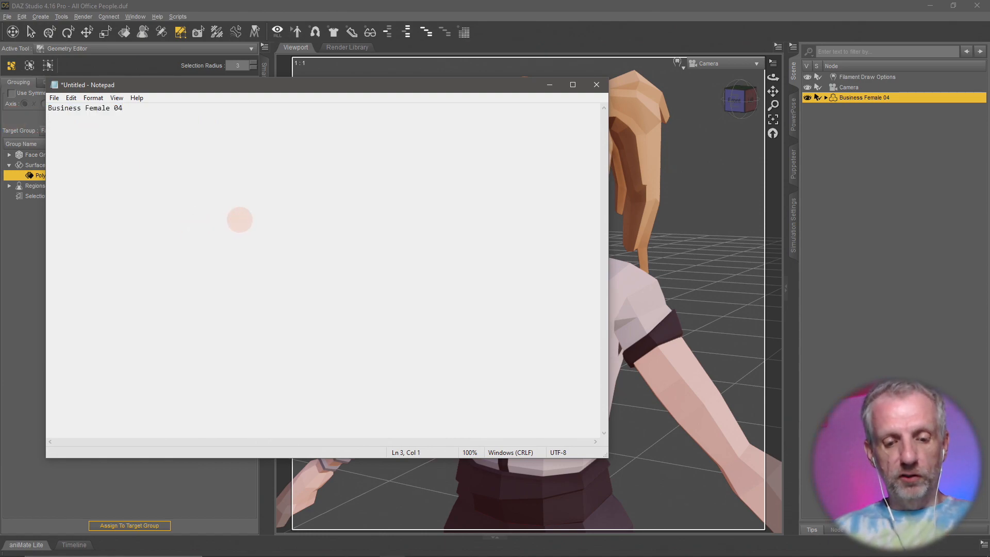
key(super+v)
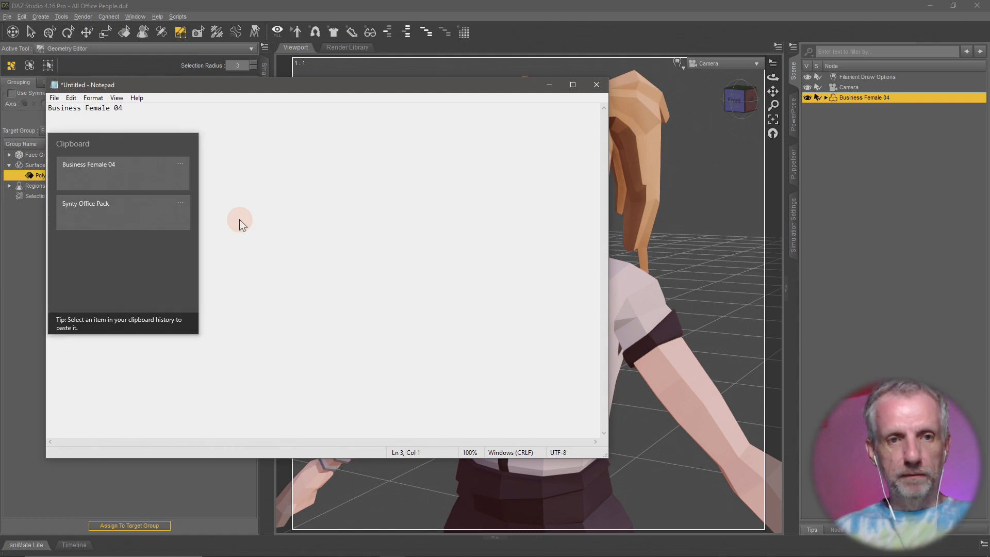
click(131, 172)
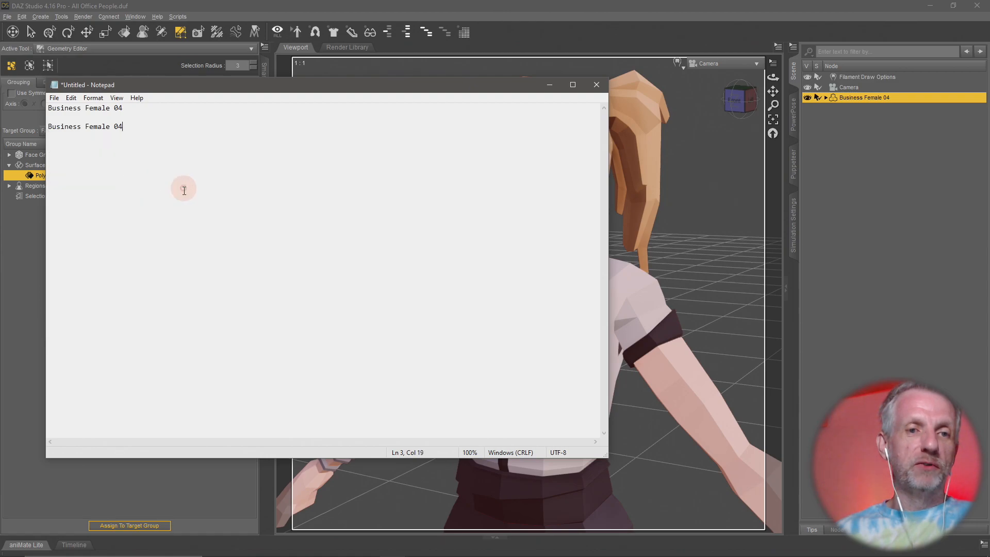
key(super+v)
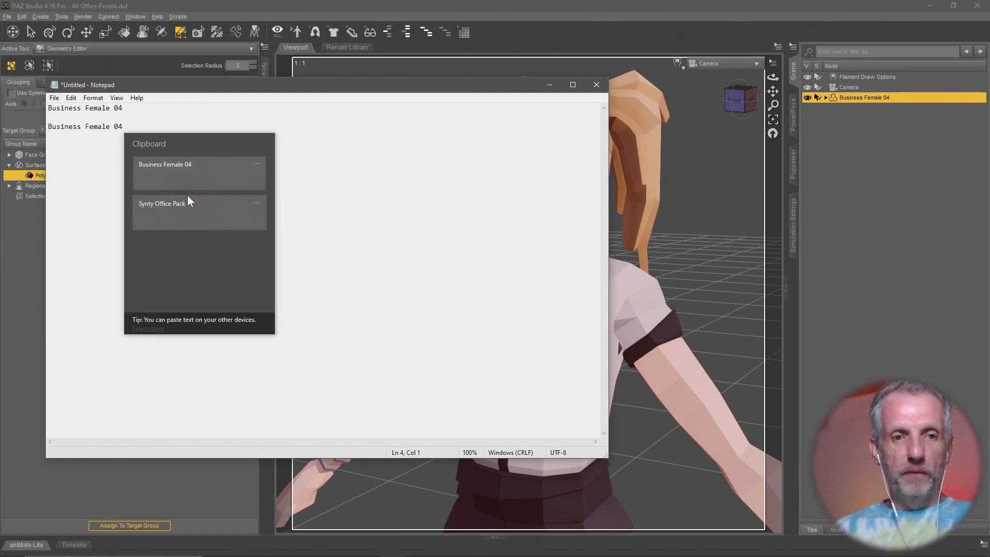
click(168, 224)
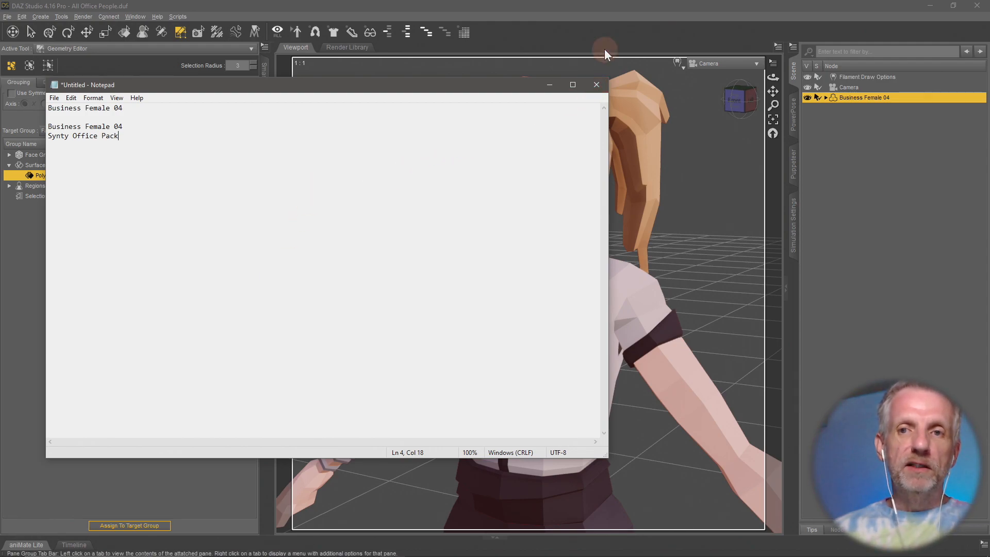
Step: Return to DAZ Studio, show the Office People library folder and delete the Business Female 04 figure from the scene
click(611, 36)
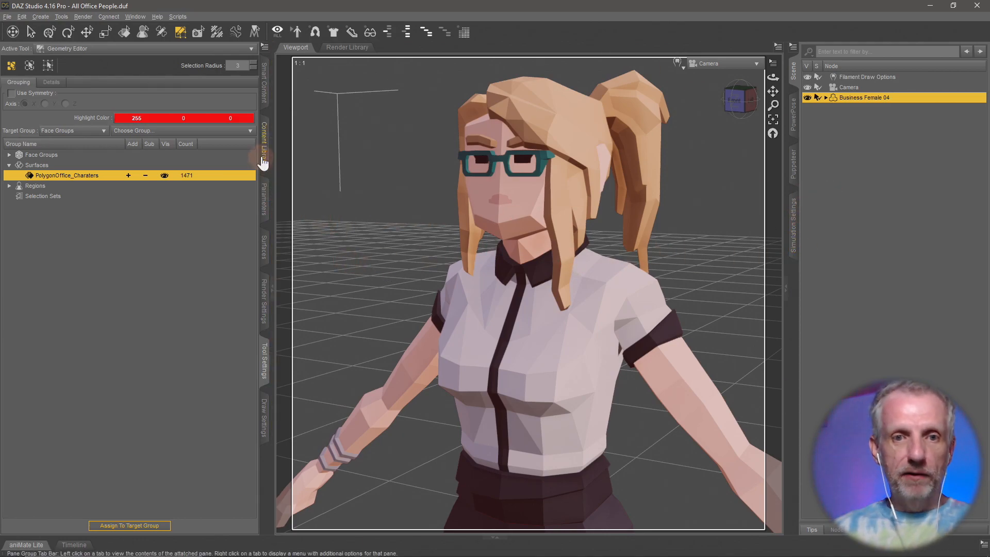
click(263, 152)
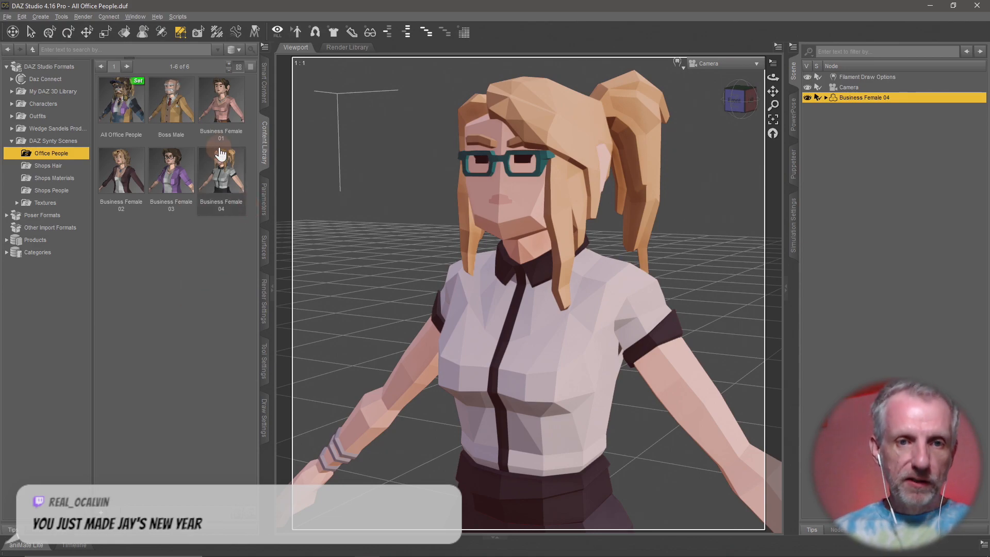
key(Delete)
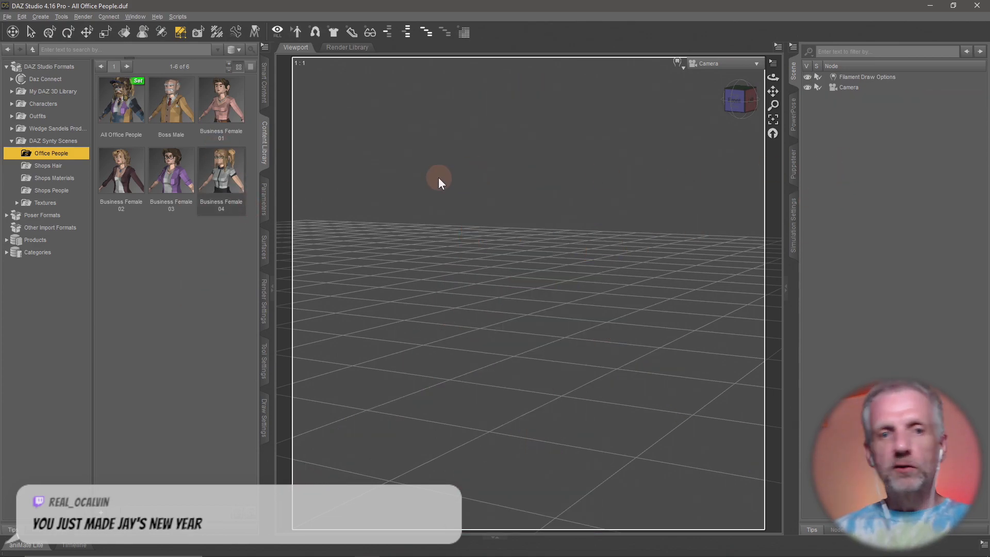
Step: Load All Office People and select the polygons of every PolygonOffice_Charaters surface group except 005 in the Geometry Editor
double_click(130, 112)
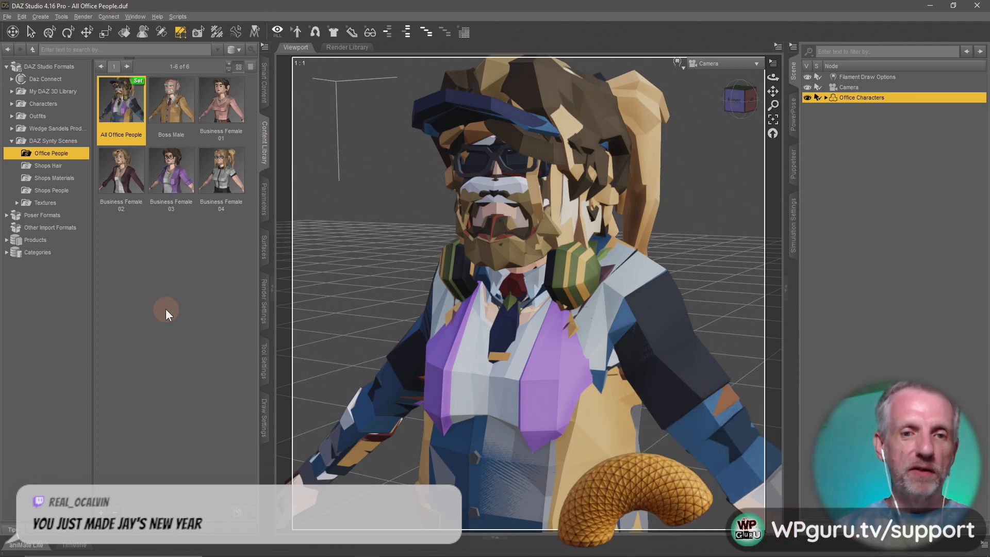
click(264, 361)
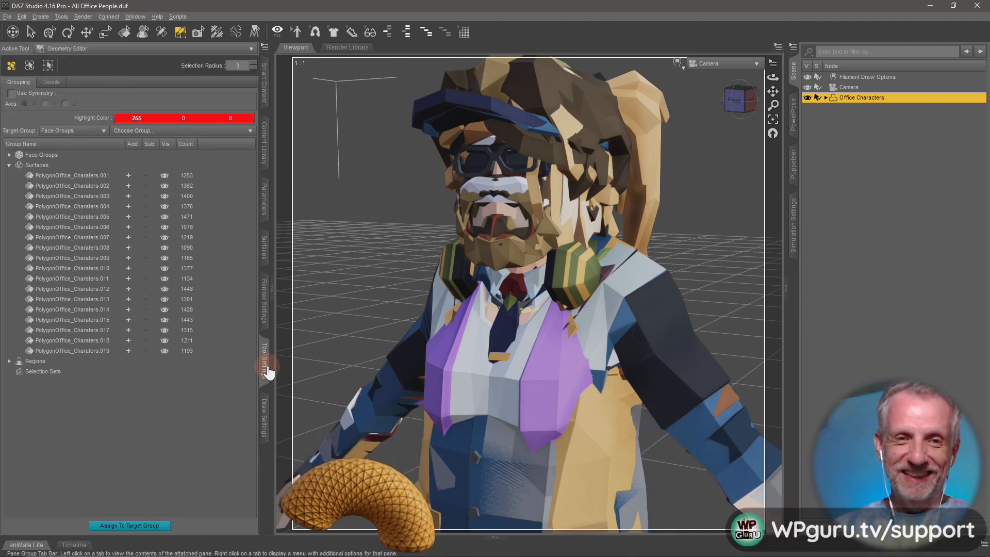
click(128, 175)
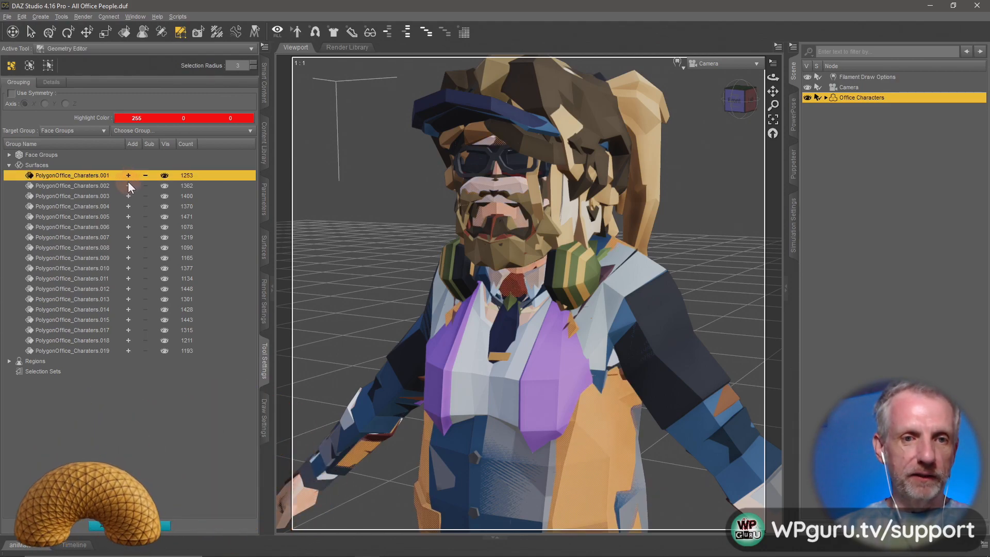
click(129, 196)
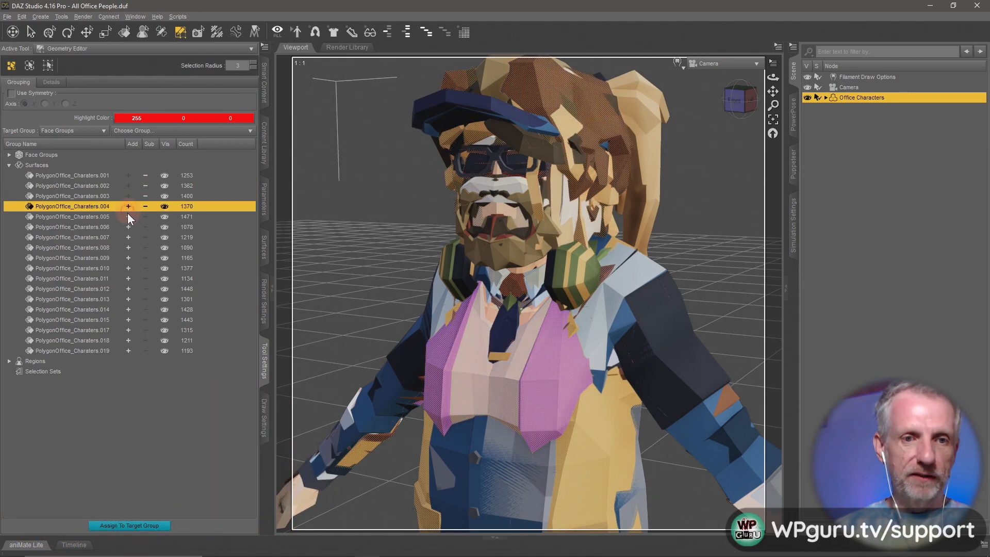
click(129, 225)
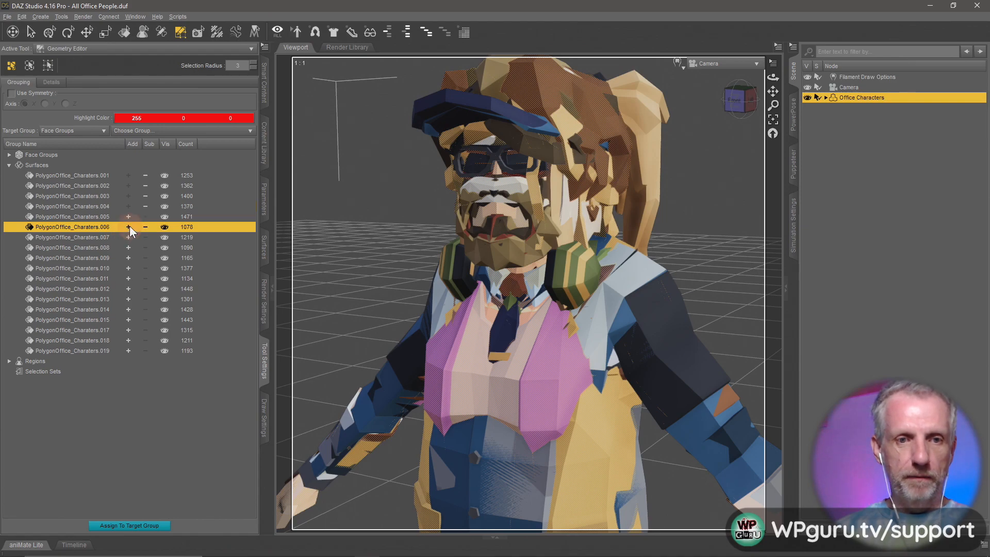
click(129, 237)
click(129, 247)
click(129, 257)
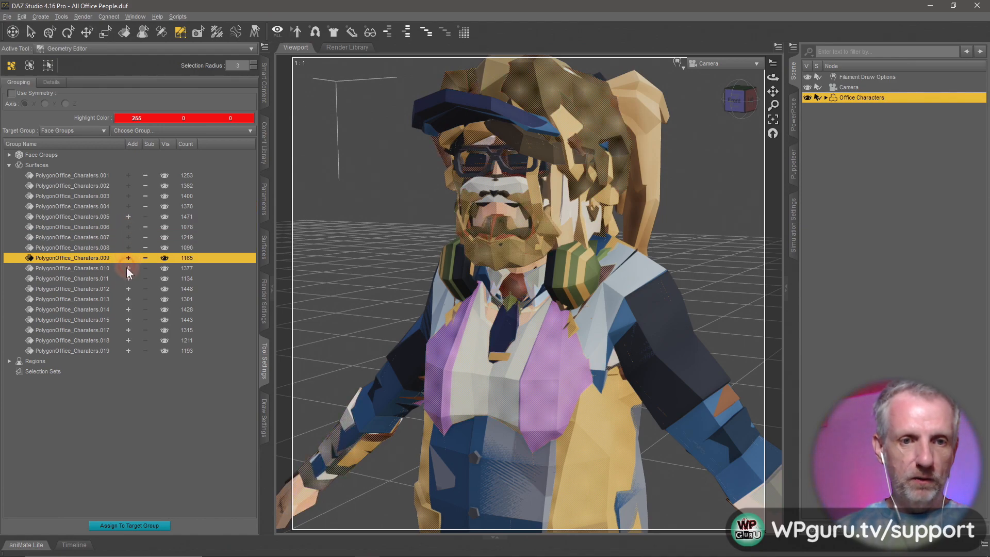
click(128, 268)
click(129, 278)
click(128, 288)
click(129, 299)
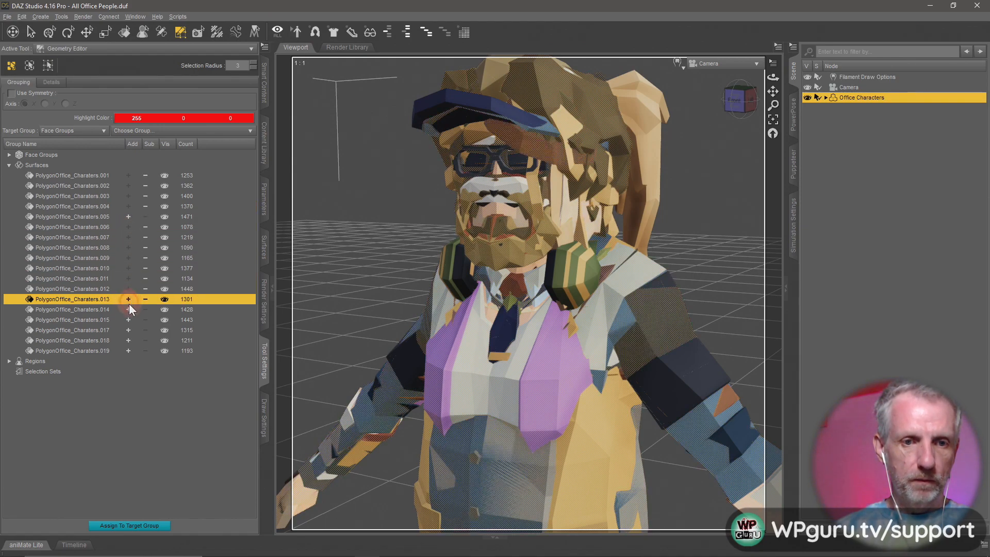
click(129, 309)
click(128, 320)
click(127, 330)
click(127, 342)
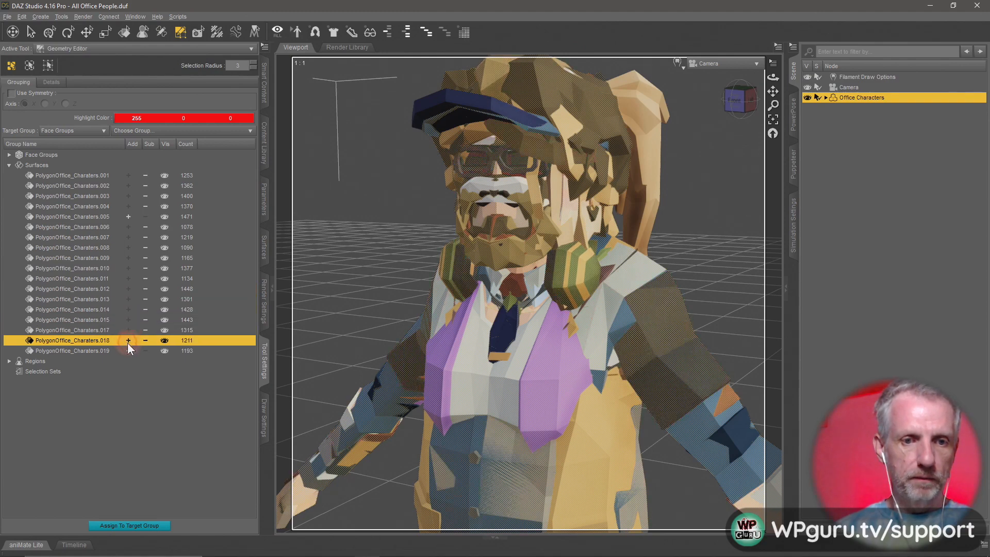
click(127, 351)
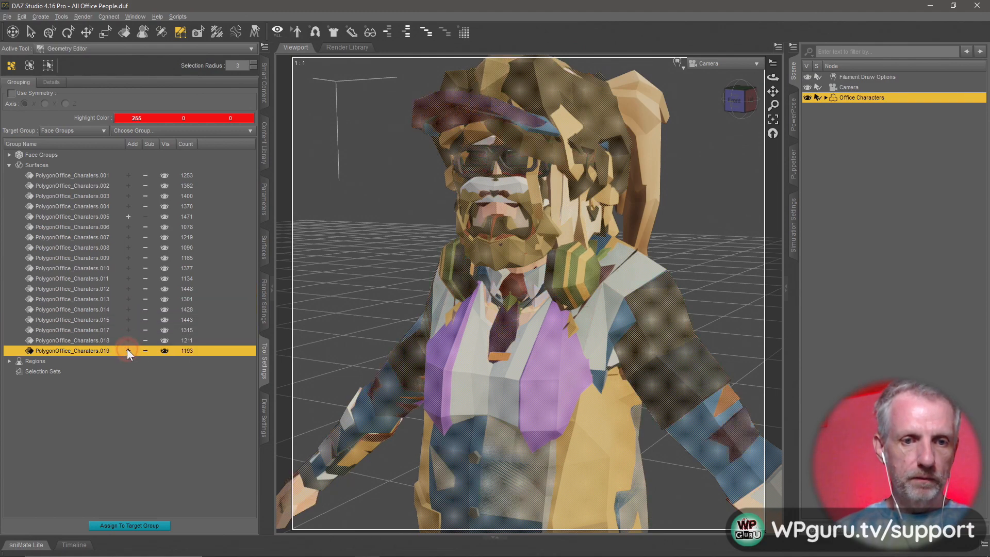
Step: Review the characters already saved in Office People and examine surface groups 001 to 006 individually to identify the next unsaved character
click(264, 146)
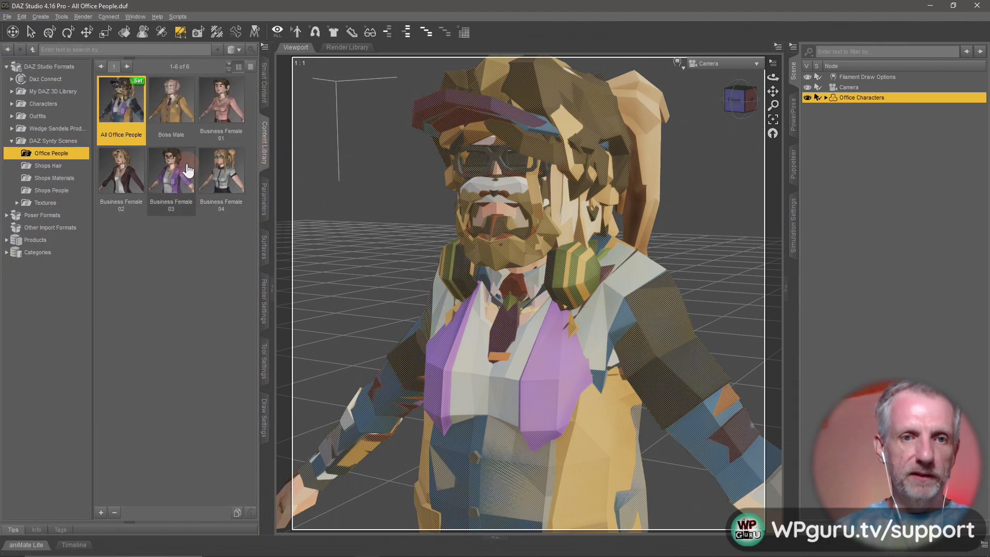
click(264, 361)
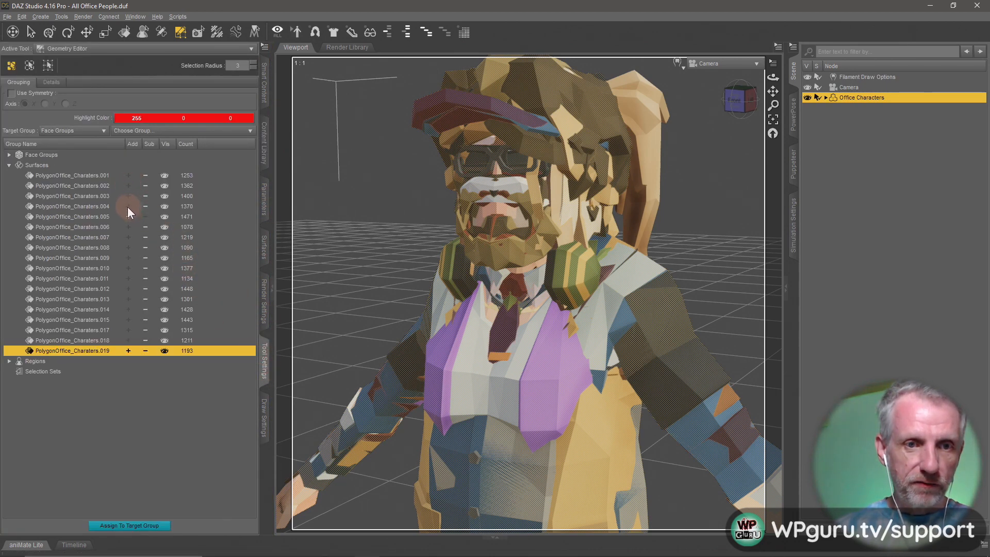
click(92, 176)
key(Down)
key(Down)
key(Down)
key(Down)
key(Down)
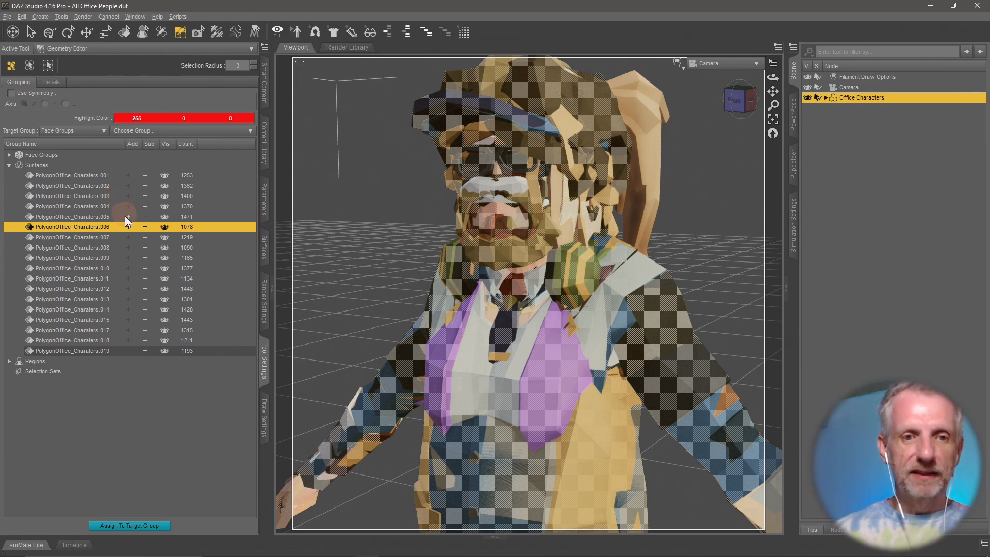
Step: Remove surface group 006 from the polygon selection, add group 005, and delete the selected polygons
click(146, 227)
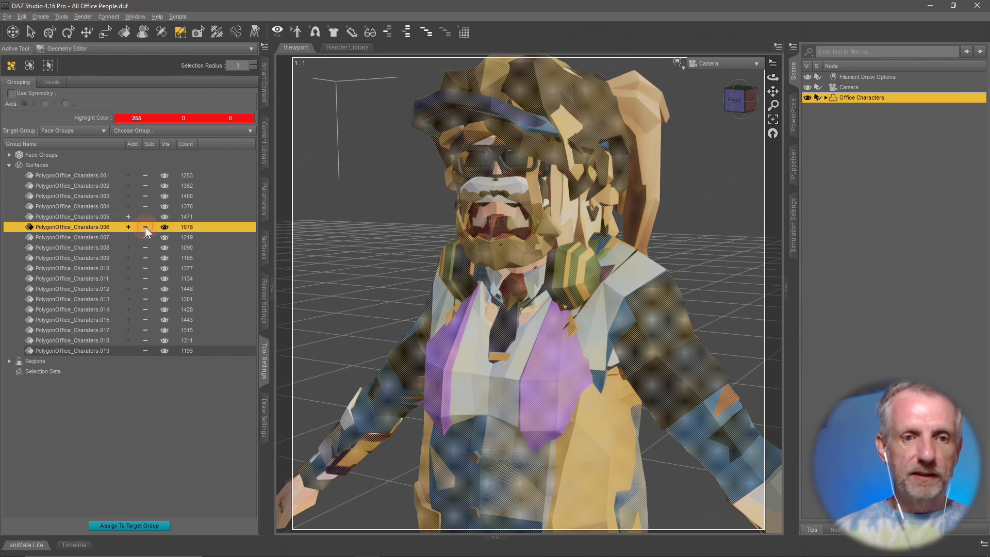
click(129, 215)
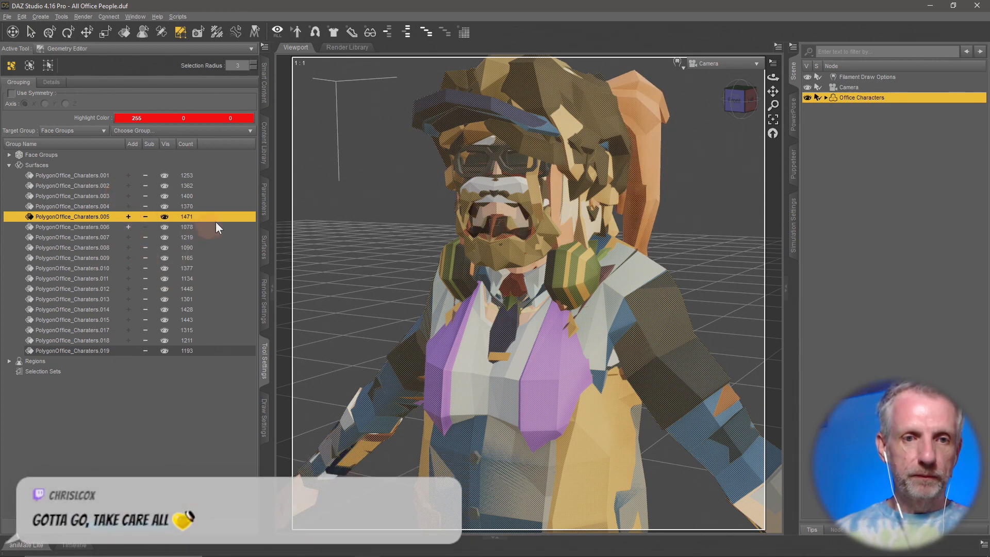
click(178, 419)
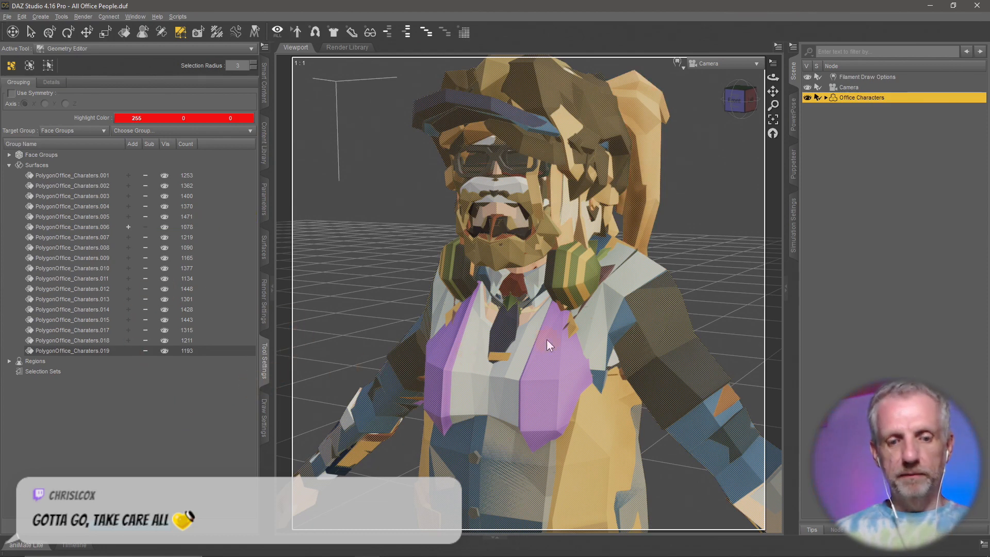
key(Delete)
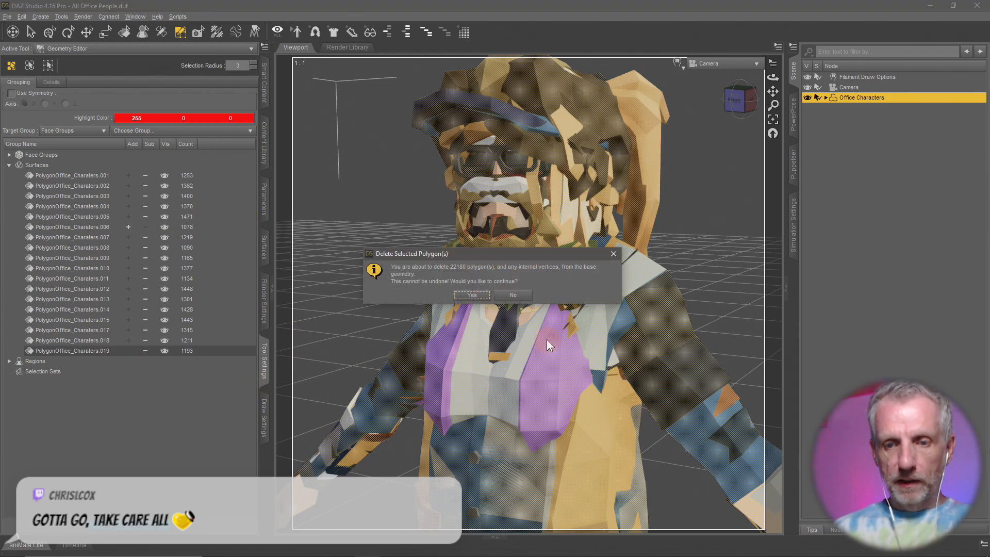
key(Return)
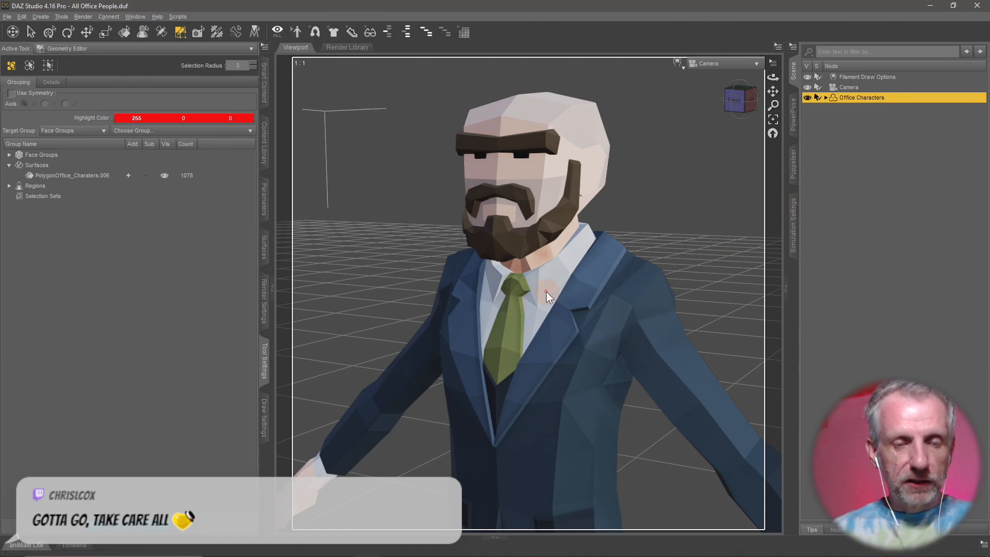
Step: Switch to Blender, hide SK_Chr_Business_Female_04 and show SK_Chr_Business_Male_01 to identify the character
key(alt+Tab)
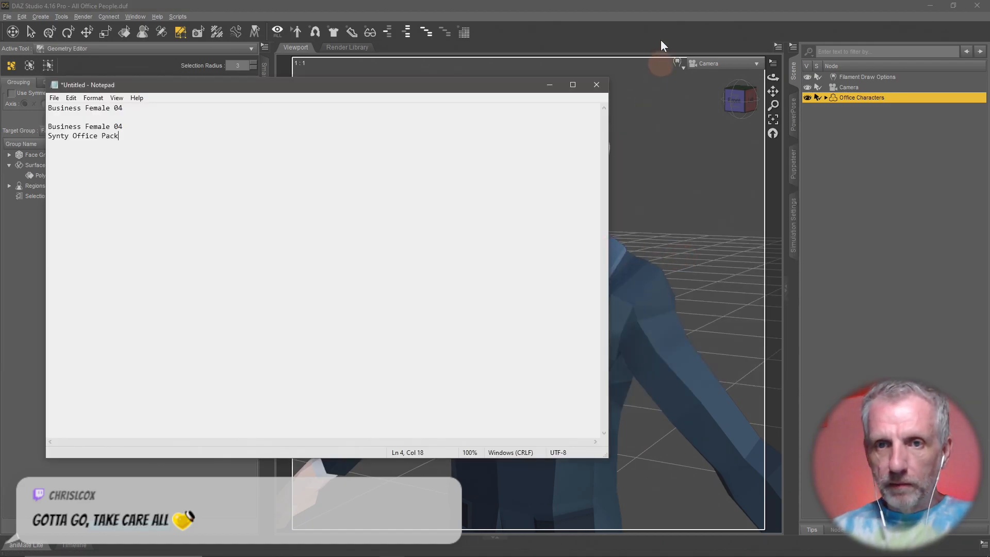
key(alt+Tab)
key(alt+Tab)
key(Tab)
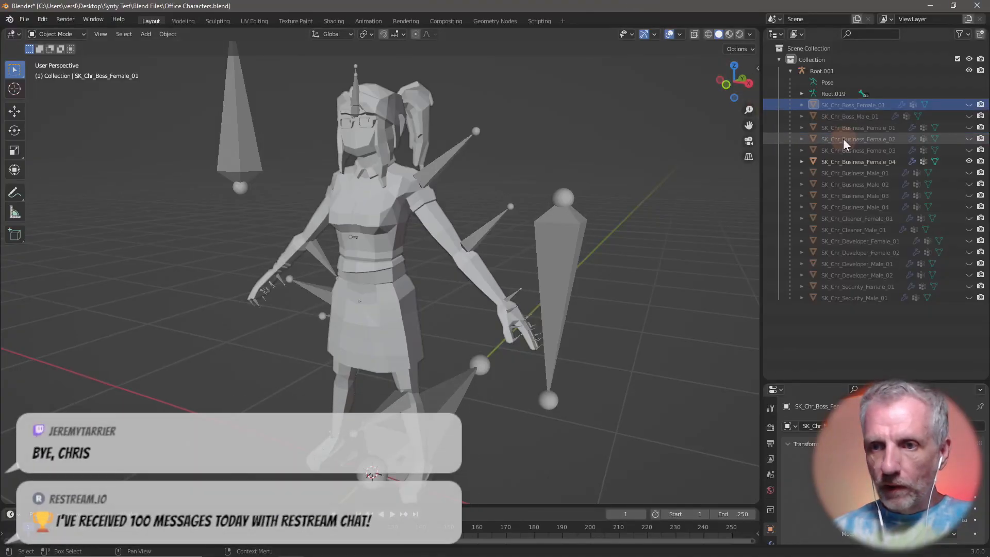
click(968, 161)
click(968, 172)
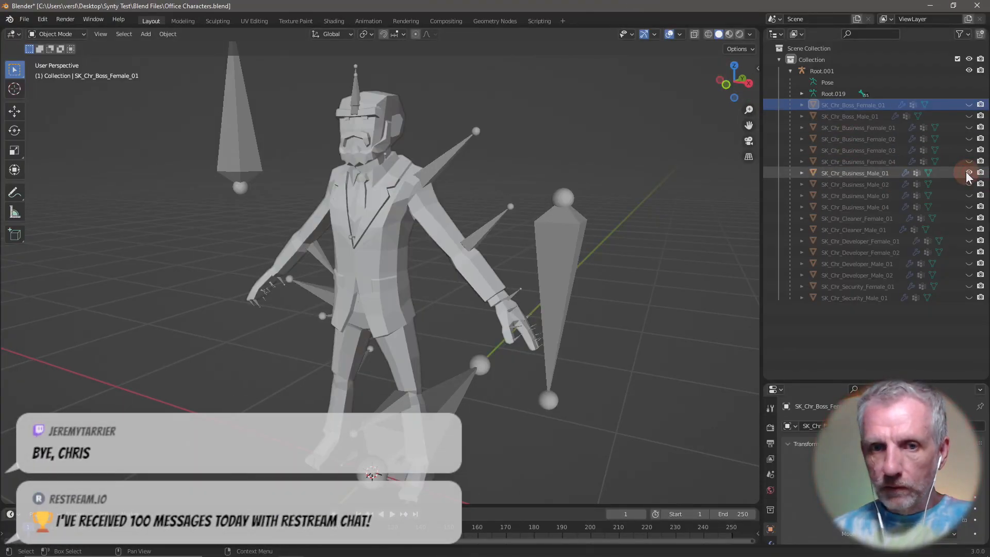
Step: Return to DAZ Studio, rename the Office Characters figure Business Male 01 and copy that name
key(alt+Tab)
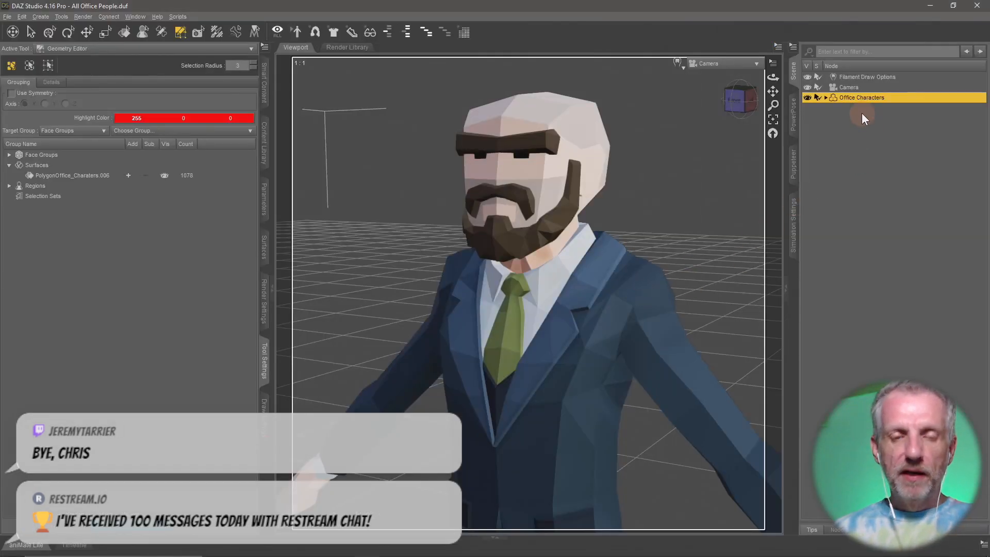
double_click(861, 98)
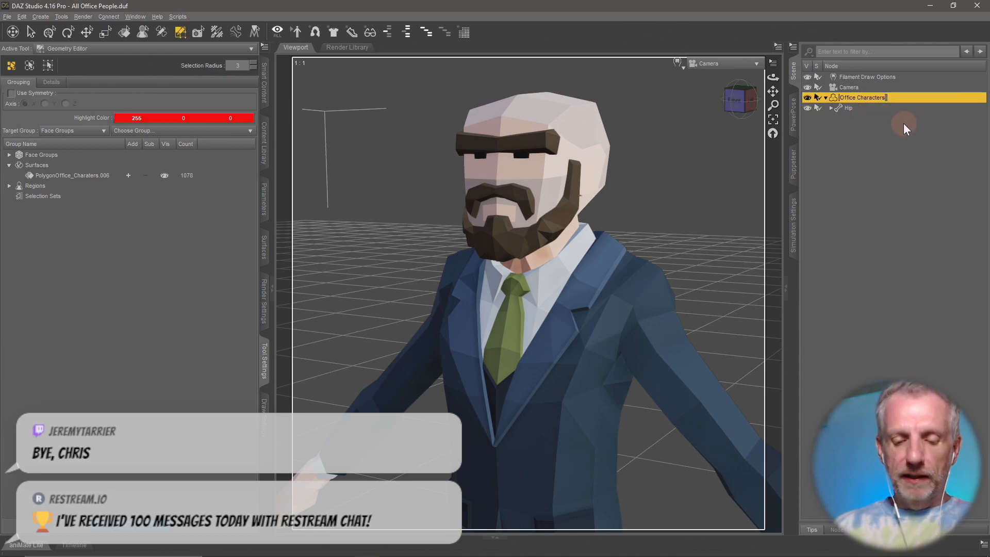
text(Business Male 01)
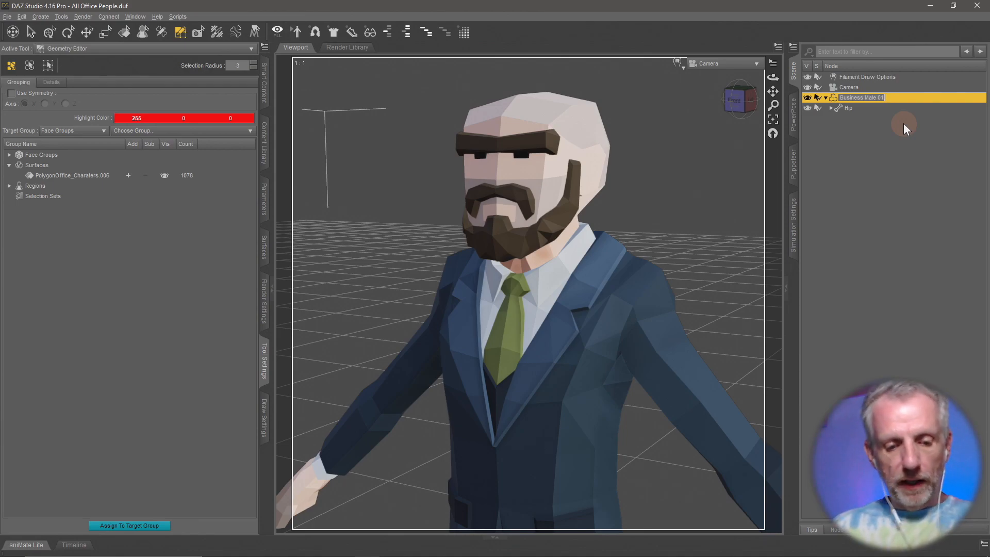
key(End)
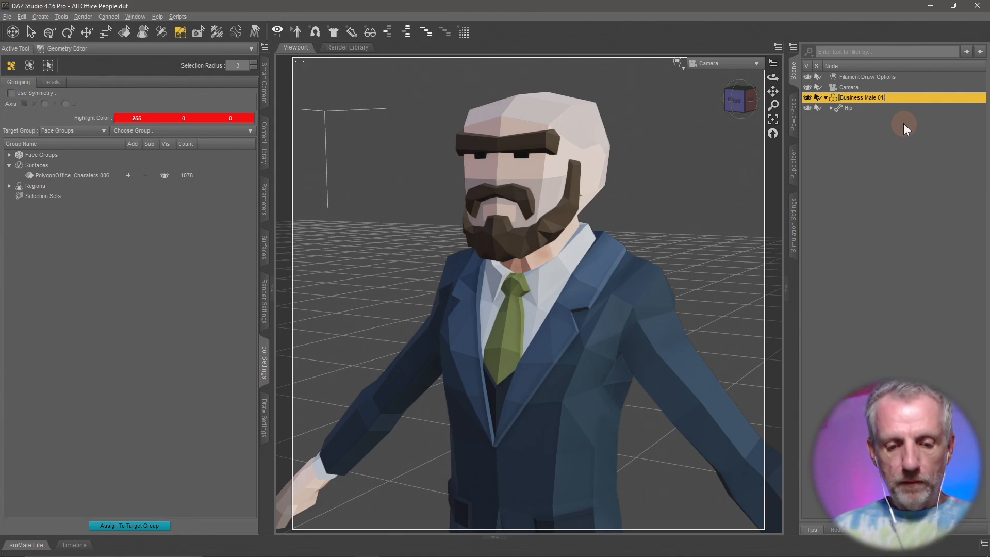
key(Return)
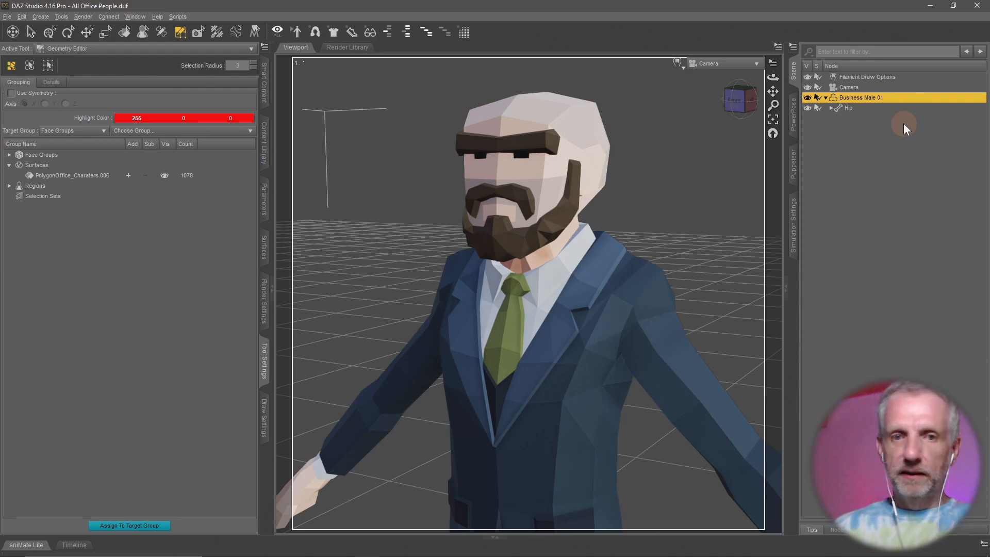
Step: Rename the remaining surface group to PolygonOffice_Charaters by removing its number suffix
click(100, 176)
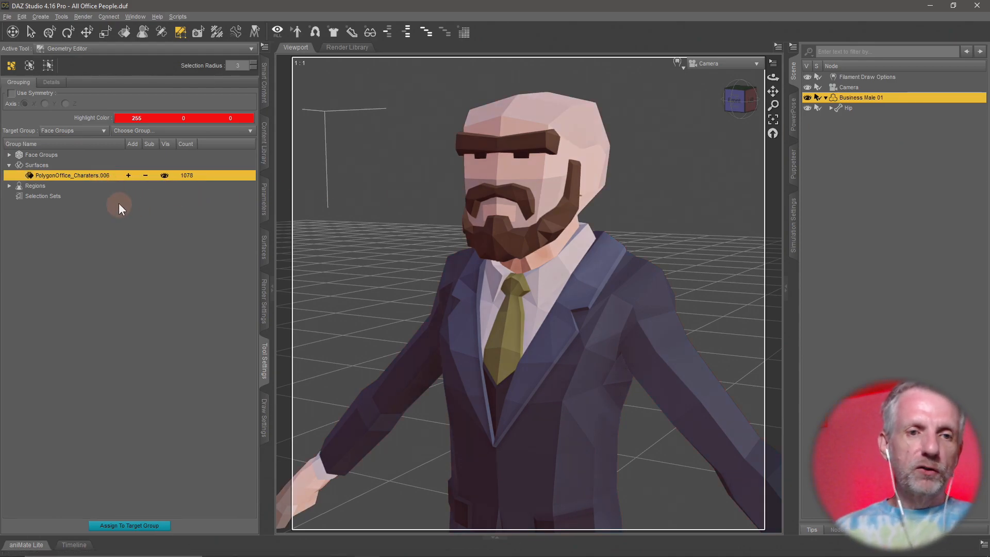
click(101, 176)
key(BackSpace)
key(BackSpace)
key(BackSpace)
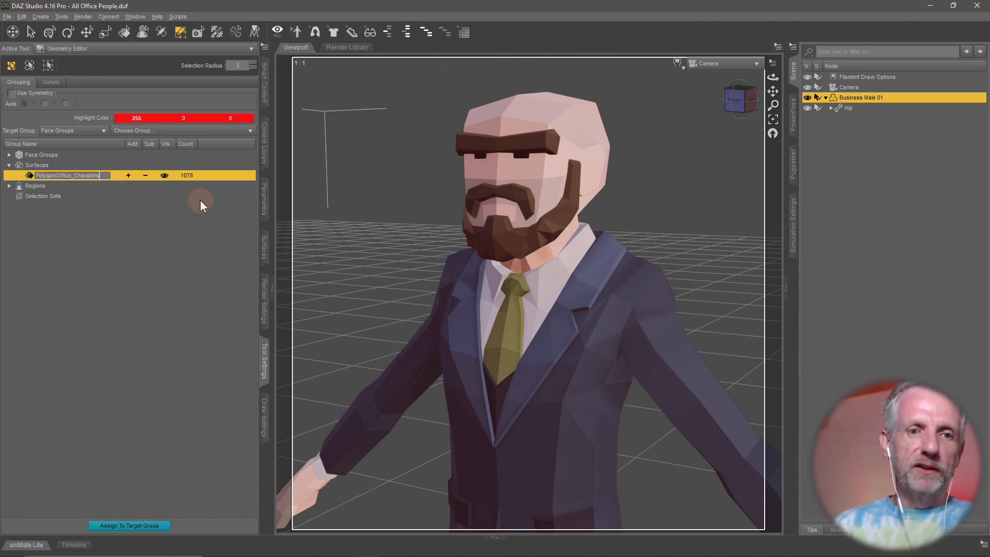
key(Return)
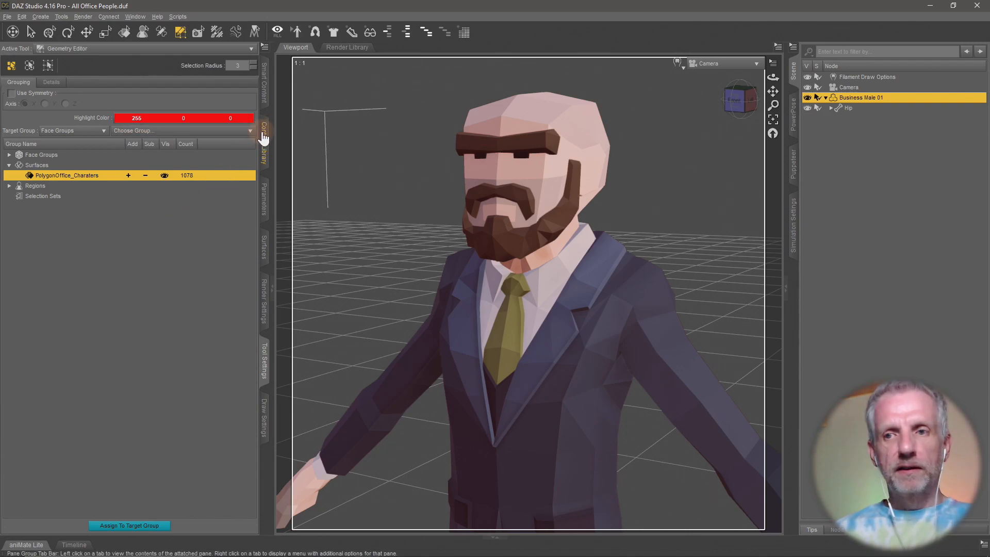
Step: Start a figure asset save in the Office People folder with the copied file name Business Male 01
click(235, 176)
key(ctrl+shift+s)
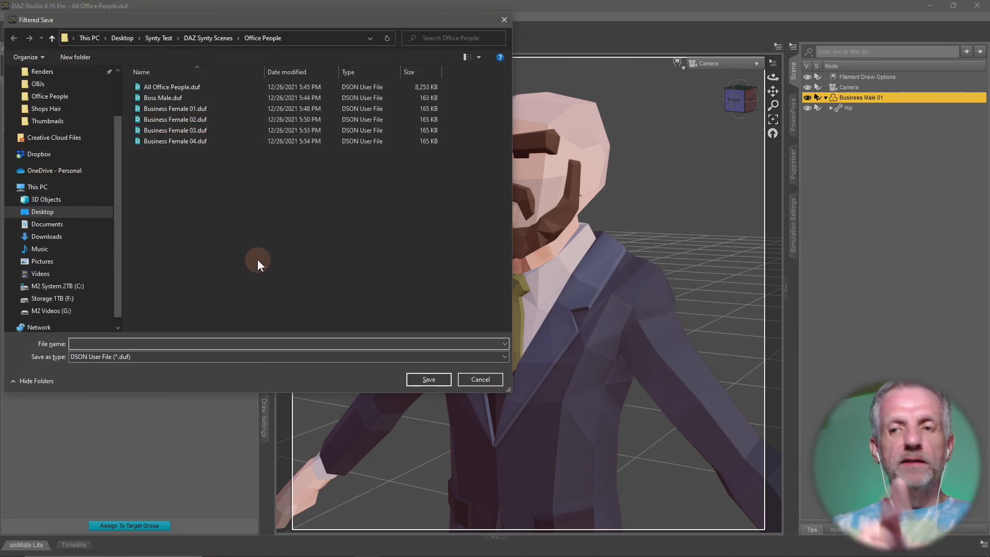
key(super+v)
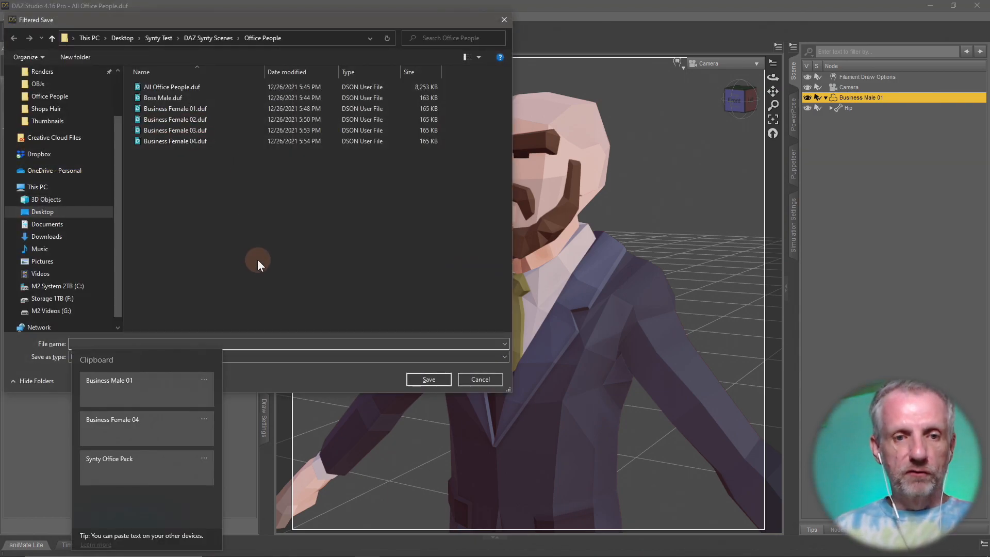
click(137, 390)
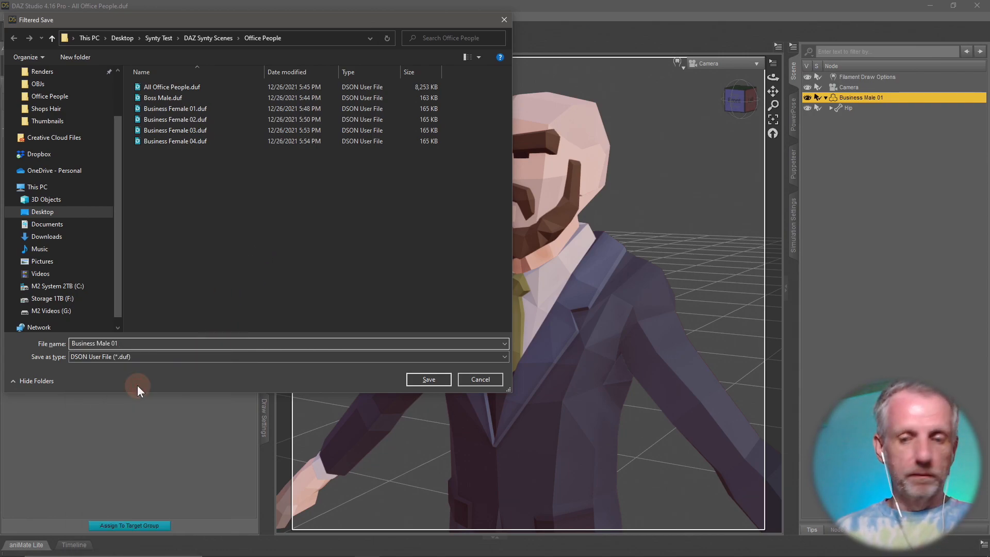
key(Return)
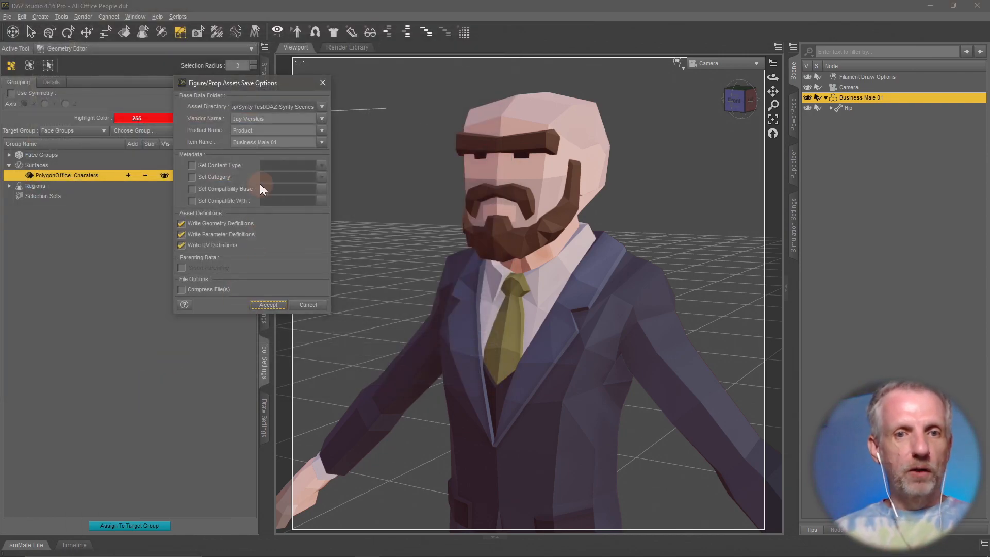
Step: Set the asset's product name to Synty Office Pack from the clipboard history and accept the save options
double_click(257, 132)
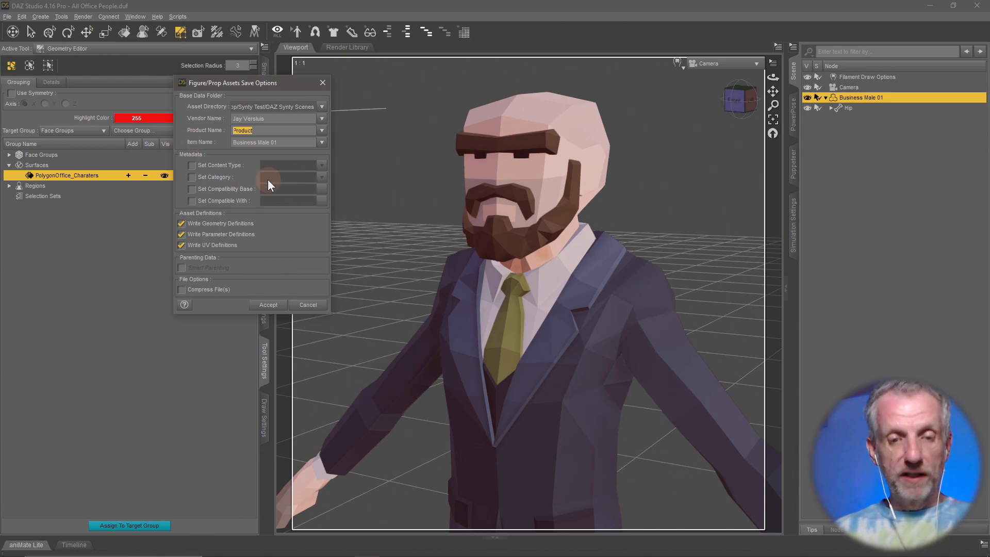
key(super+v)
click(297, 261)
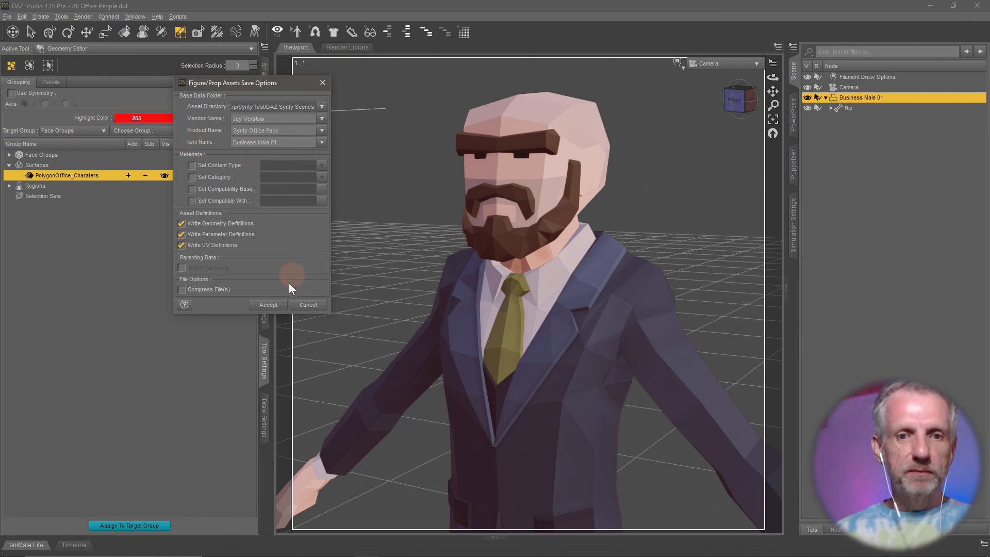
click(269, 304)
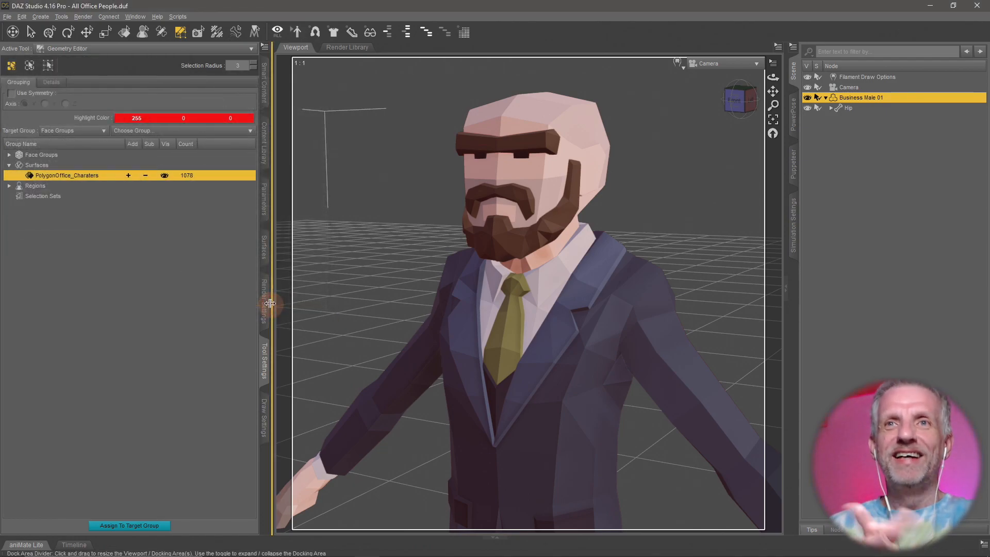
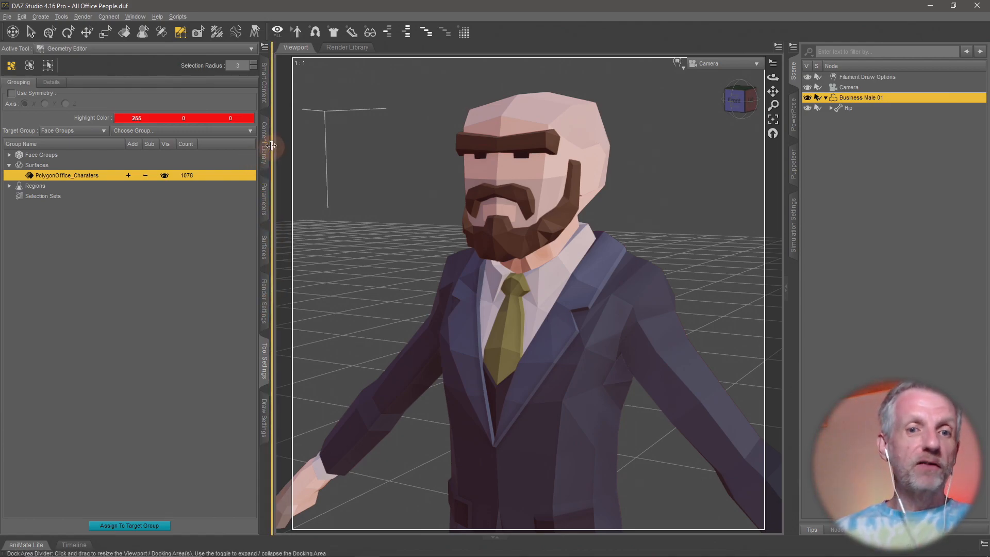
Step: Delete the Business Male 01 figure from the scene and load All Office People from the Office People library folder
click(264, 149)
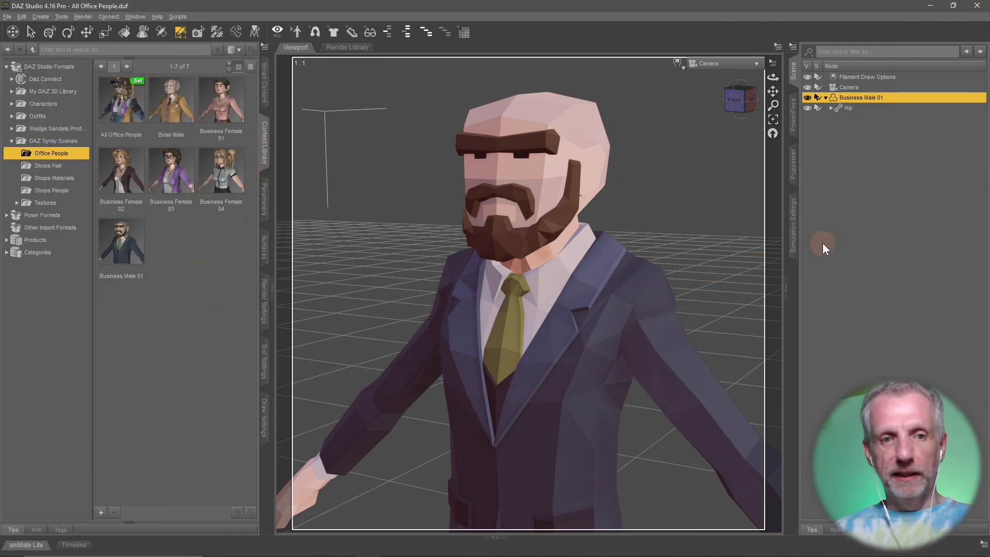
key(Delete)
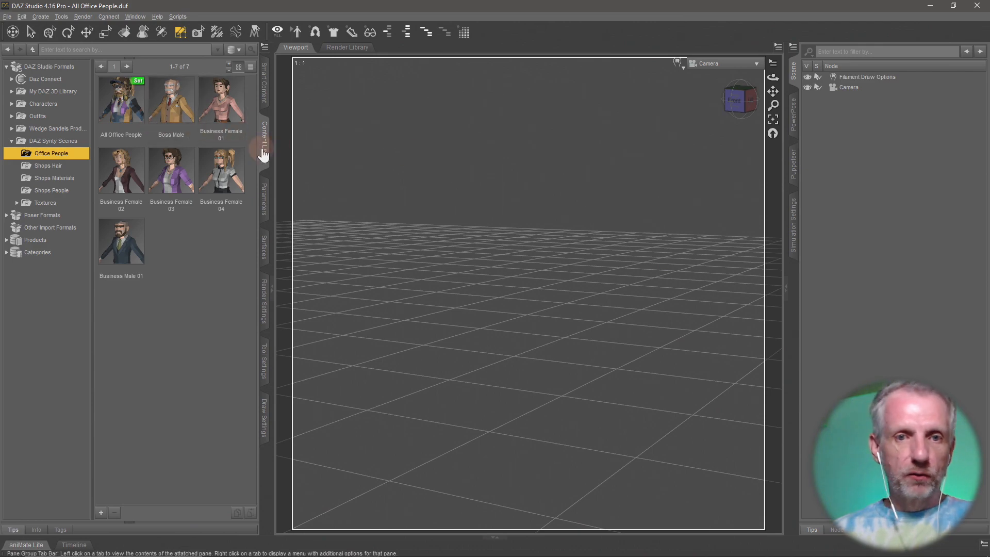
double_click(128, 104)
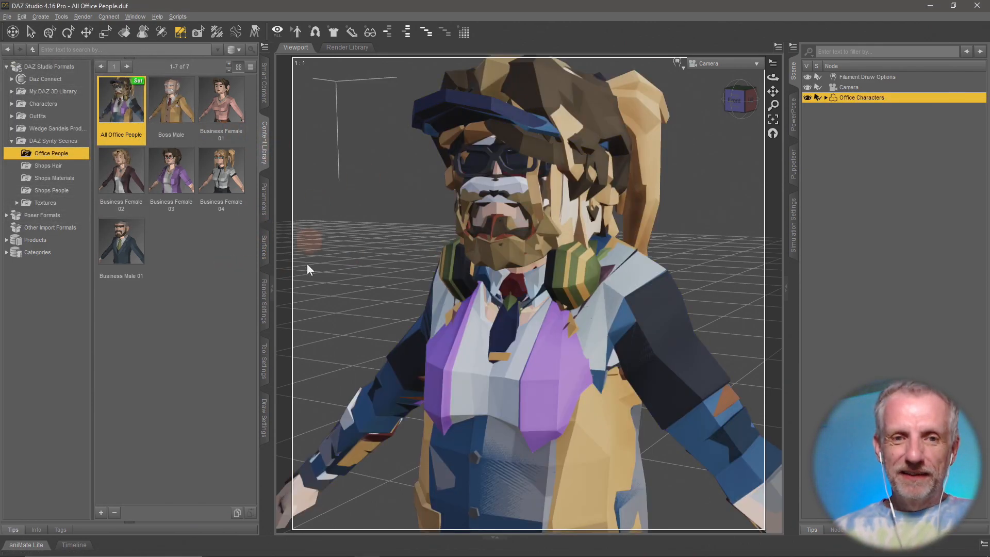
Step: Select the polygons of every surface group except PolygonOffice_Charaters.005, .007 and .011 and delete them from the geometry
click(263, 362)
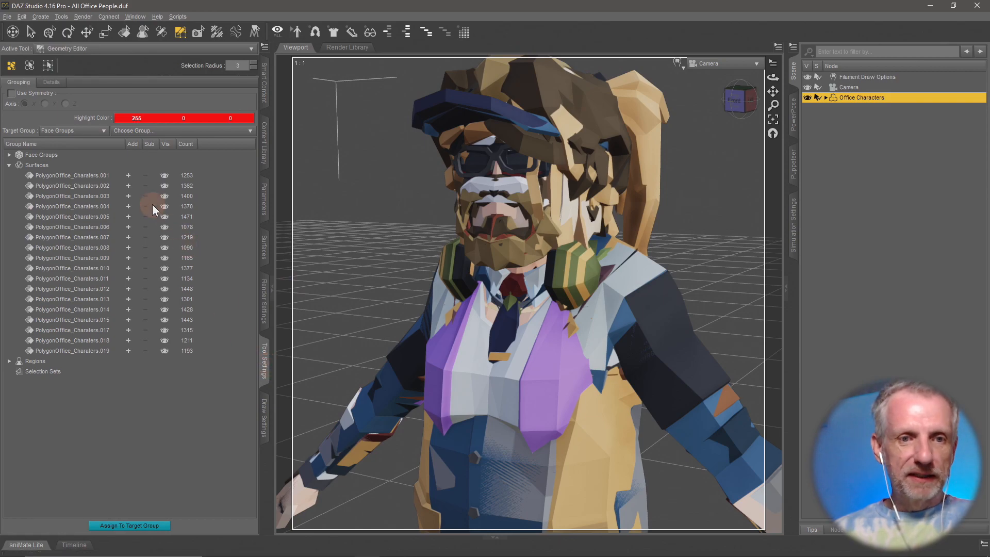
click(128, 176)
click(128, 186)
click(126, 196)
click(125, 206)
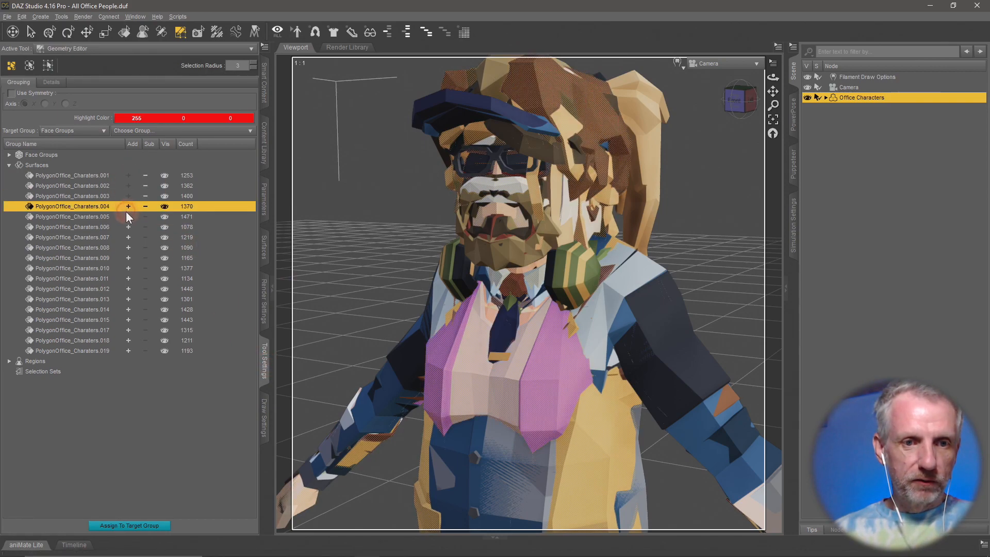
click(128, 216)
click(128, 227)
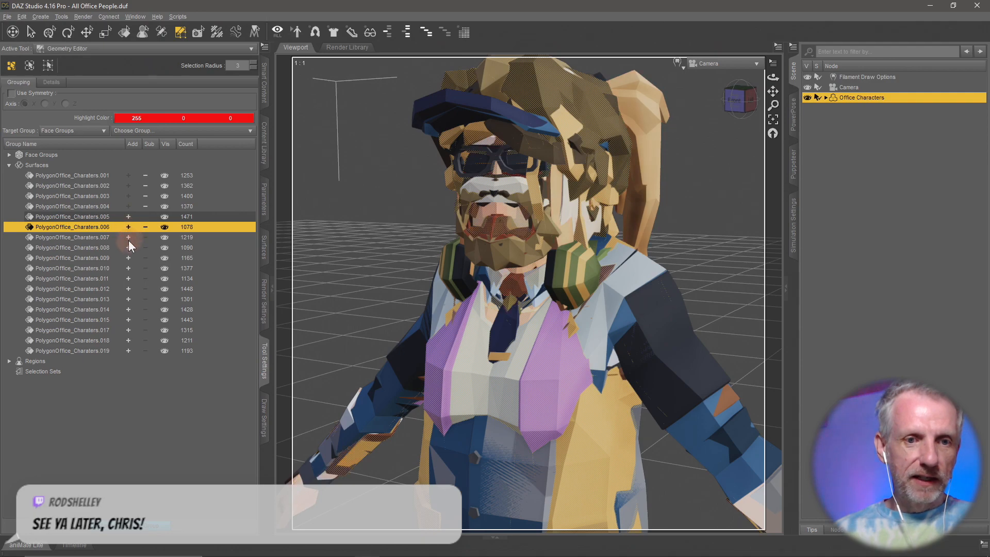
click(128, 249)
click(129, 259)
click(129, 268)
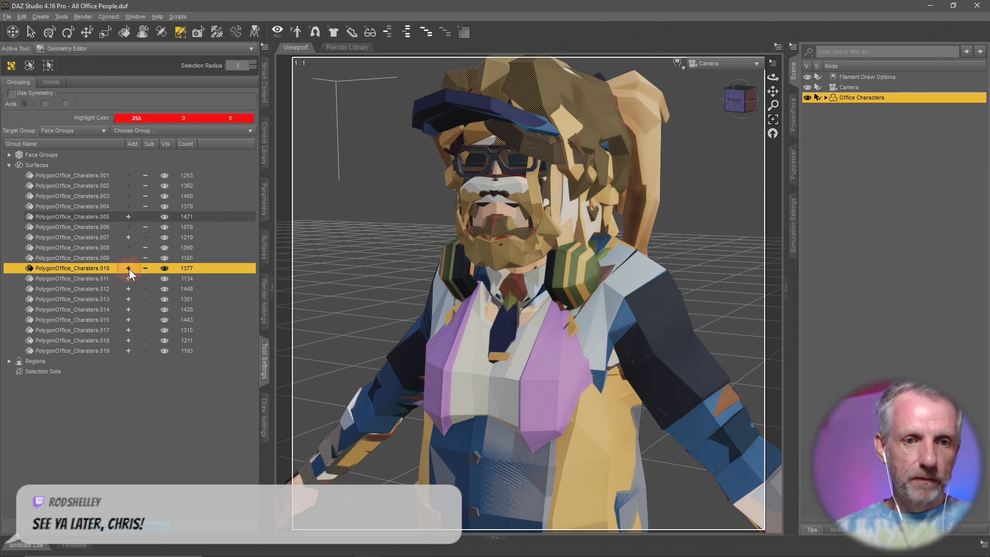
click(127, 278)
click(127, 288)
click(127, 299)
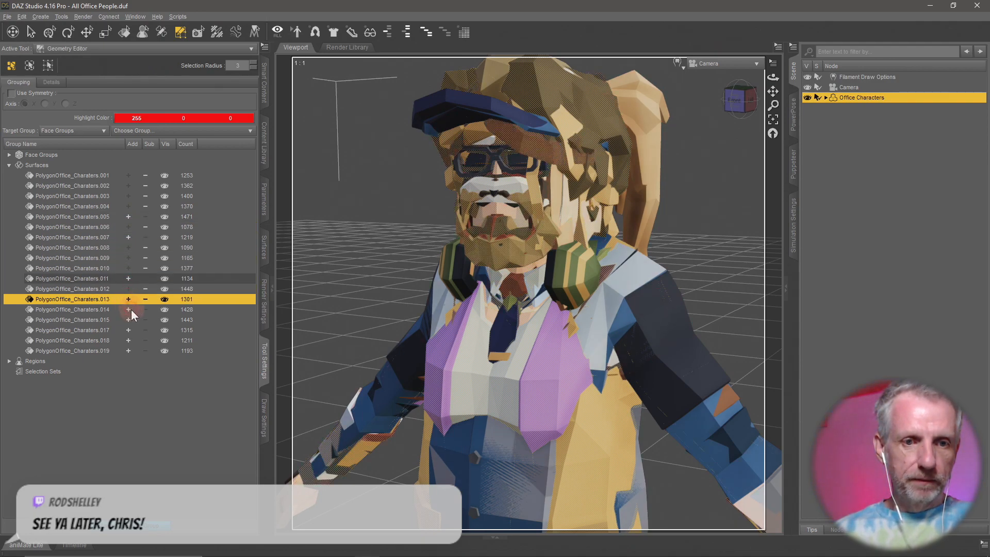
click(128, 309)
click(129, 320)
click(128, 330)
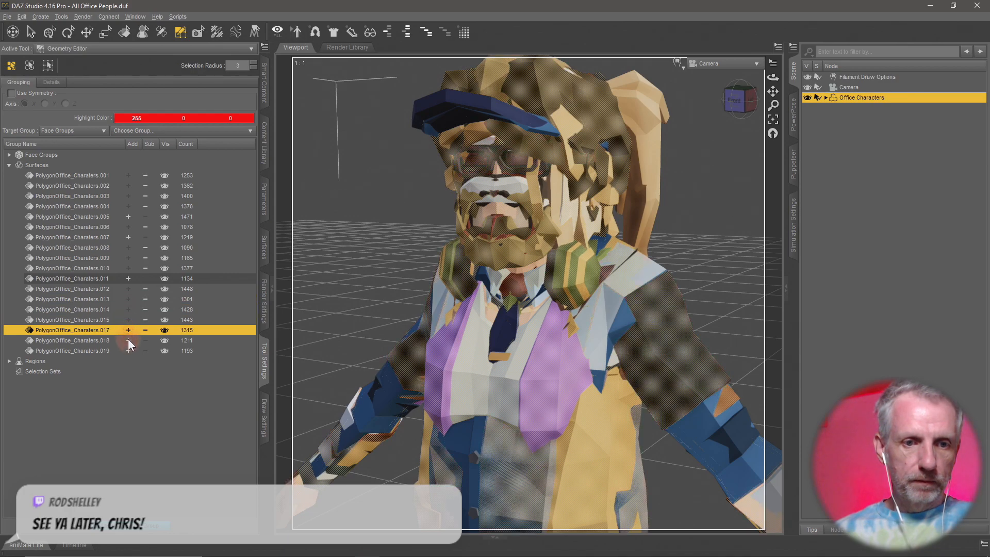
click(128, 340)
click(128, 351)
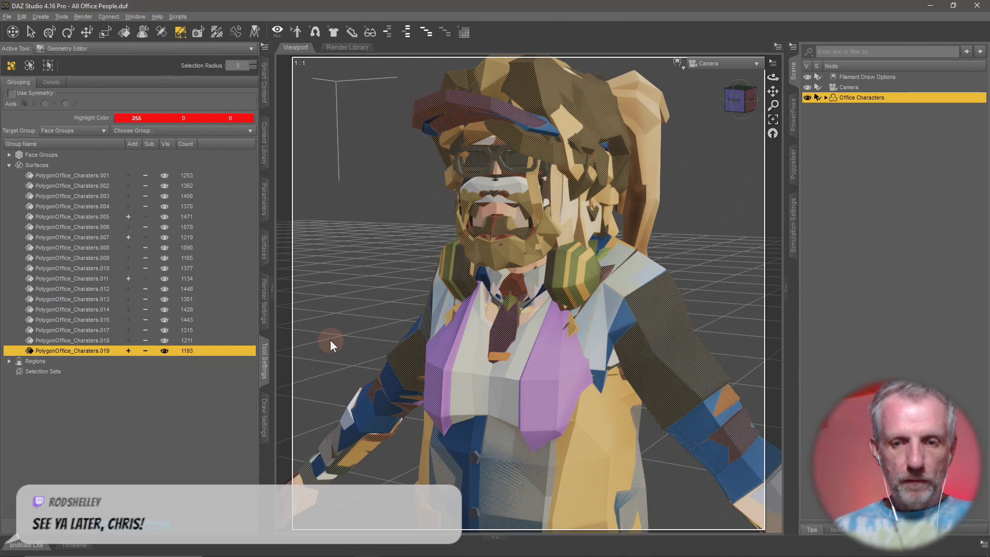
key(Delete)
key(Return)
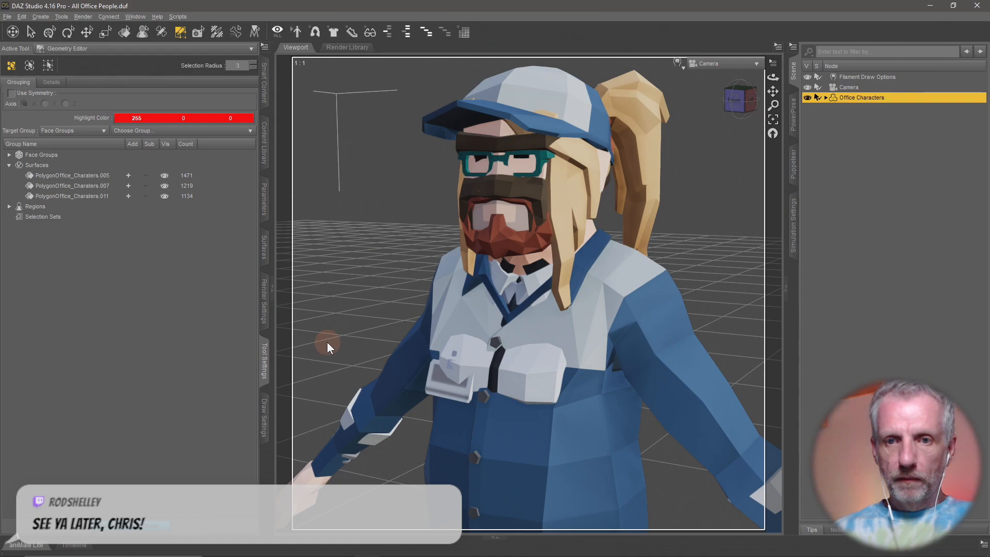
Step: Delete the polygons of surface groups PolygonOffice_Charaters.005 and .011, keeping only the .007 group
click(128, 176)
click(130, 195)
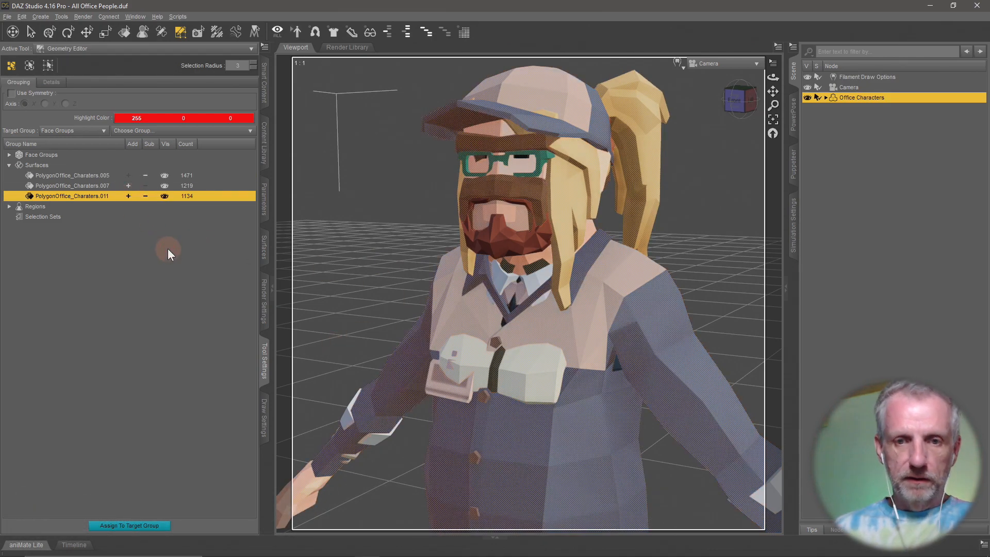
key(Delete)
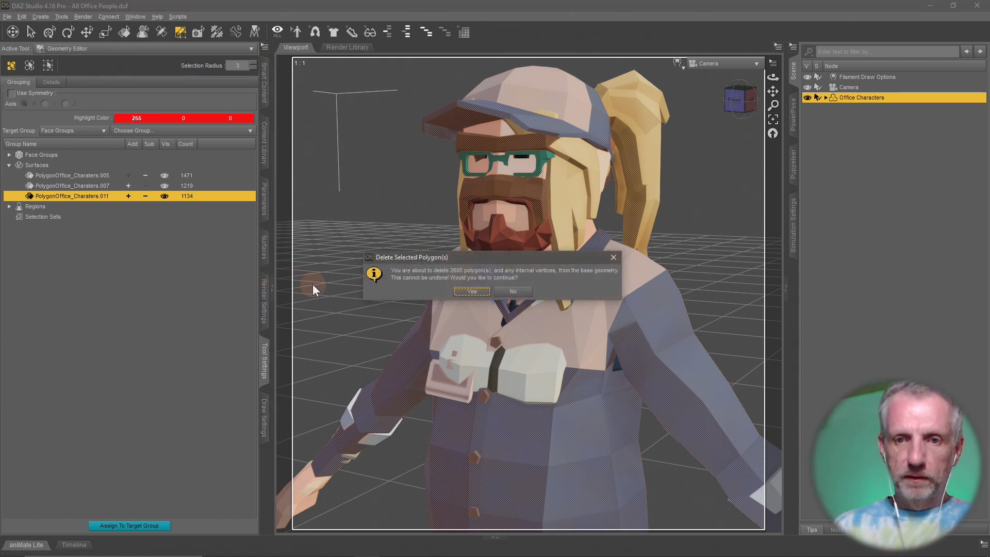
key(Return)
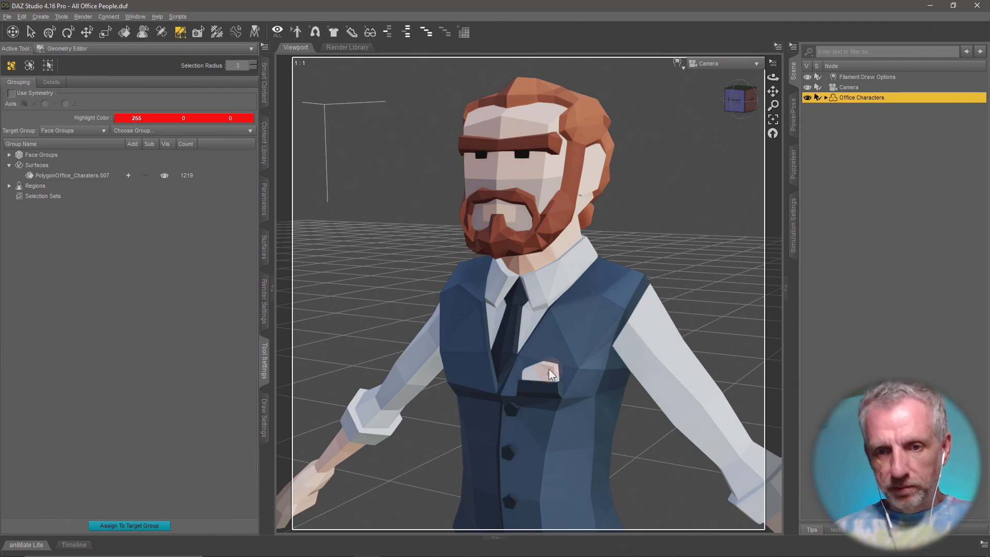
Step: Switch to Blender, hide SK_Chr_Business_Male_01 and show SK_Chr_Business_Male_02 to identify the remaining character
key(alt+Tab)
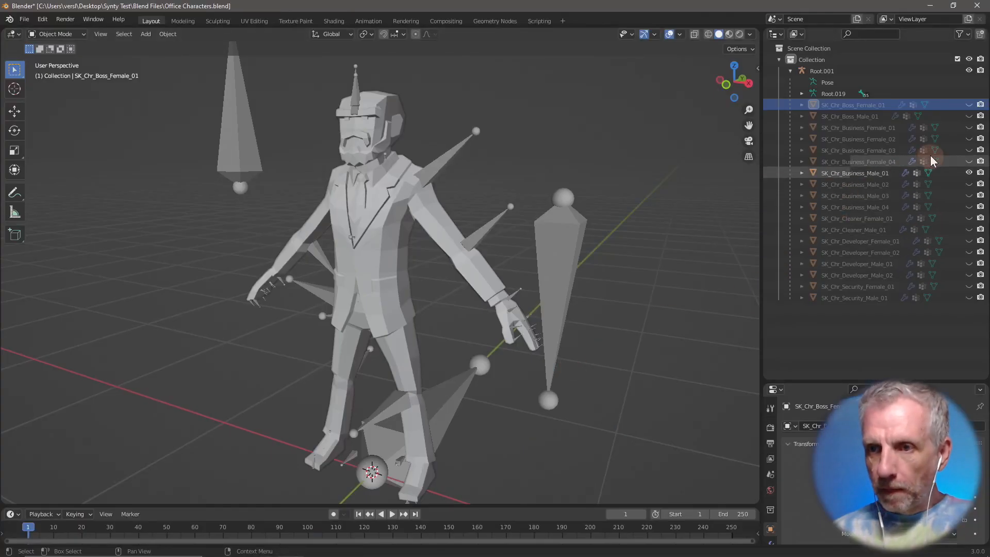
click(969, 172)
click(968, 184)
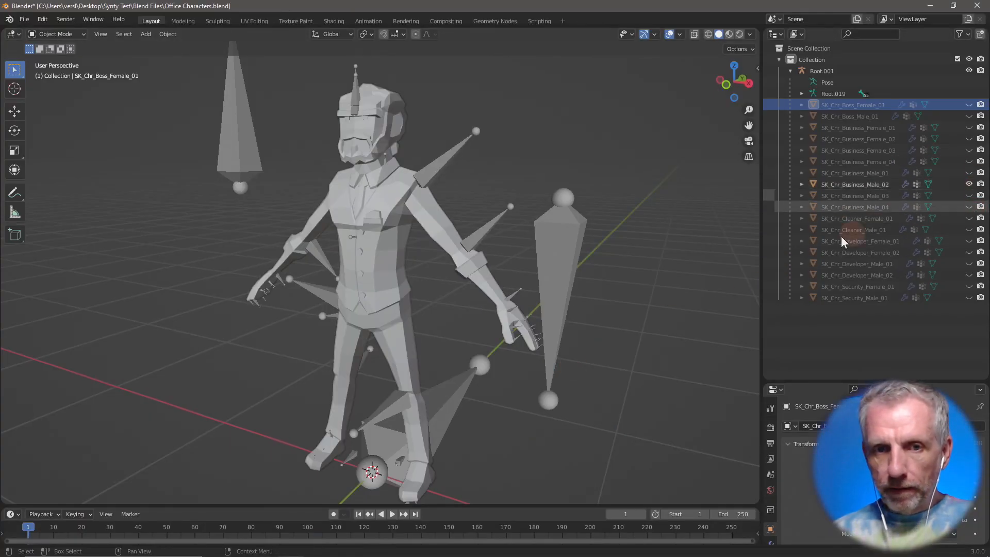
Step: Return to DAZ Studio and rename the Office Characters figure Business Male 02, reusing the copied Business Male 01 name
key(alt+Tab)
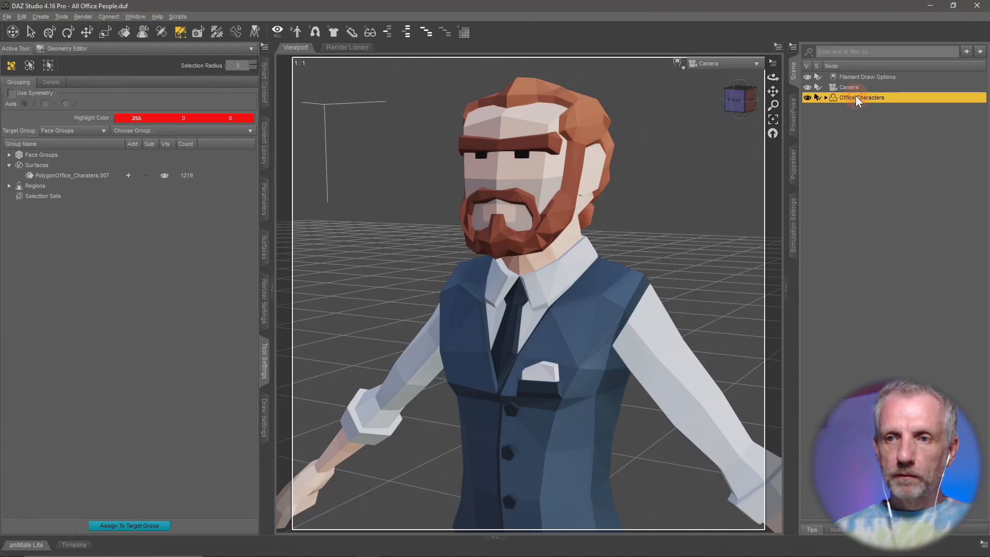
double_click(855, 98)
click(861, 98)
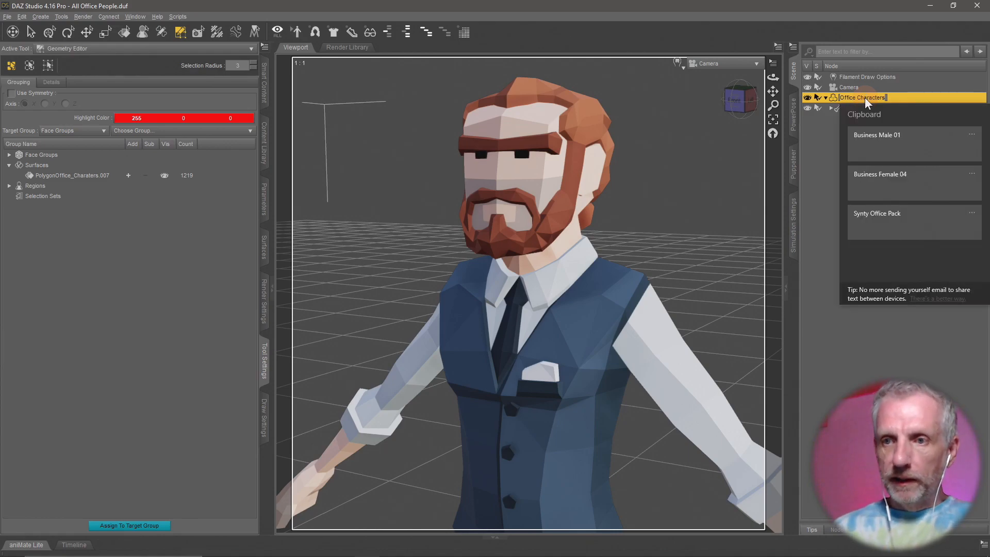
click(917, 140)
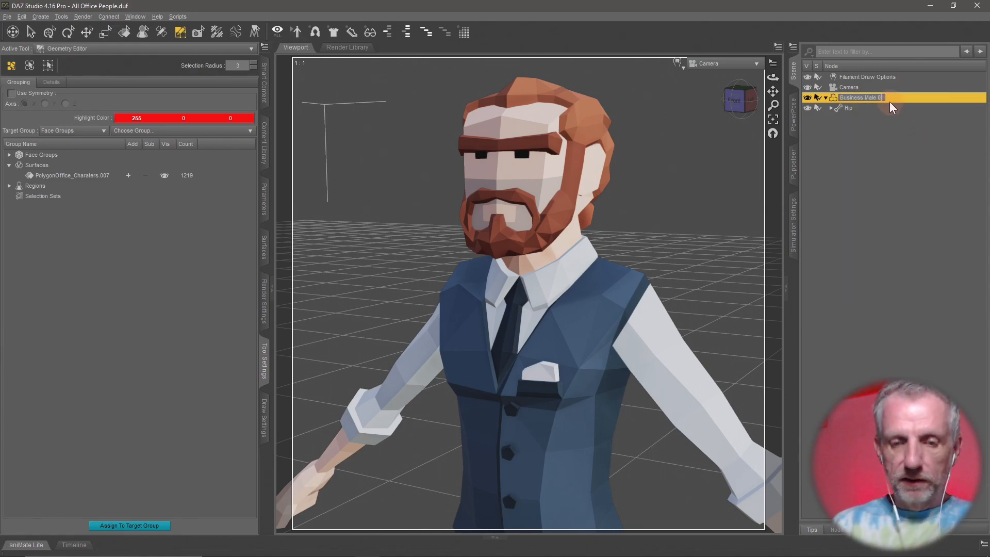
text(2)
key(Return)
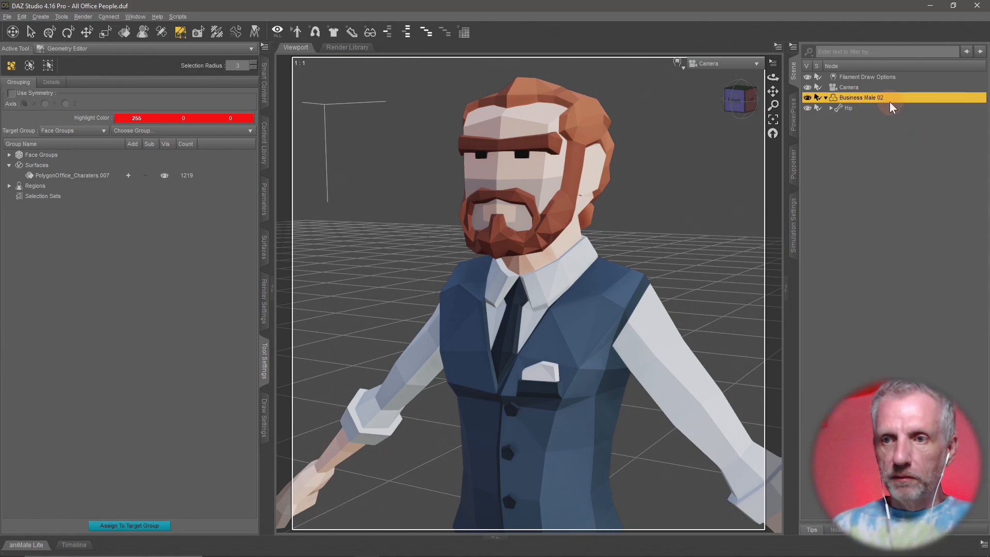
Step: Rename surface group PolygonOffice_Charaters.007 to PolygonOffice_Charaters by removing its number suffix
click(92, 177)
click(105, 177)
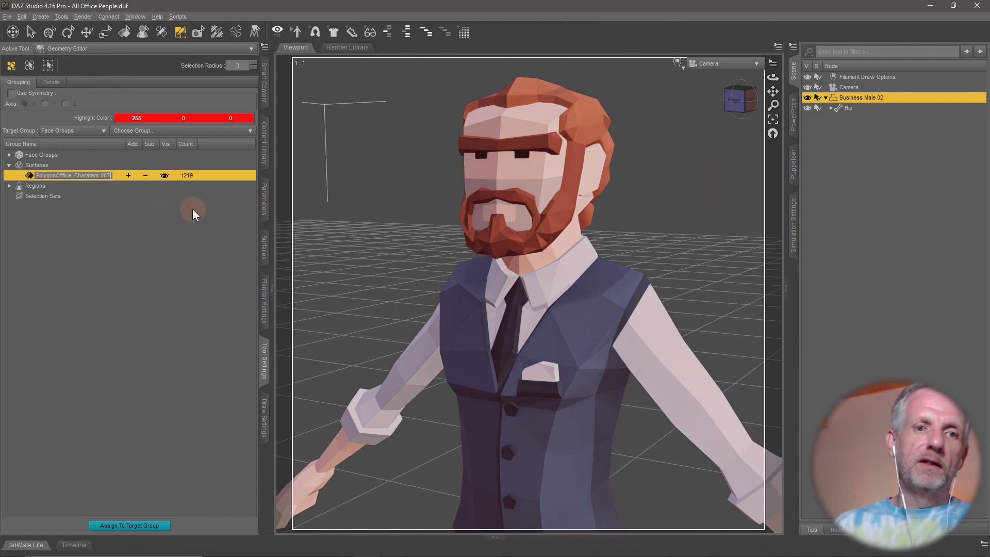
key(End)
key(BackSpace)
key(BackSpace)
key(BackSpace)
key(BackSpace)
key(Return)
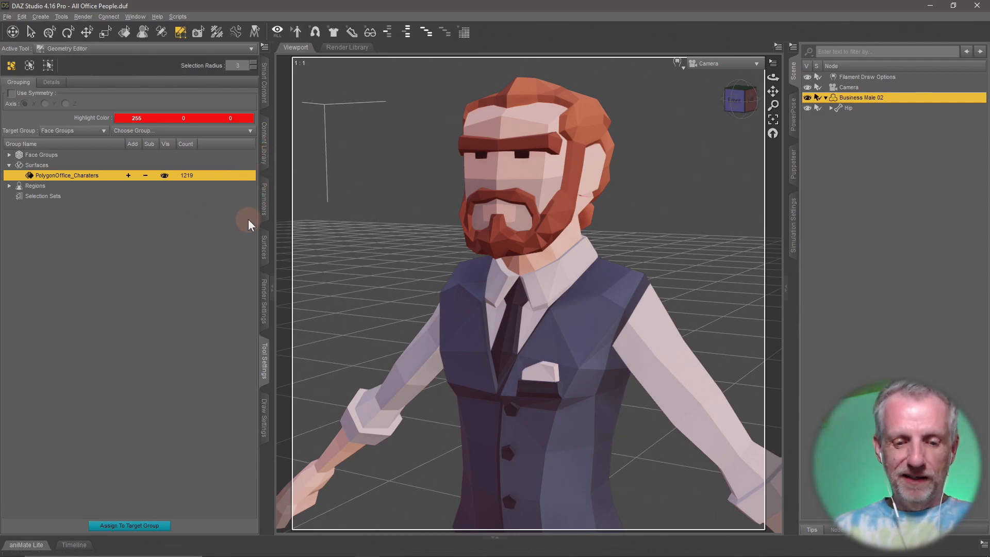
Step: Start a figure asset save in the Office People folder, basing the file name on the copied Business Male 01 entry
key(ctrl+shift+s)
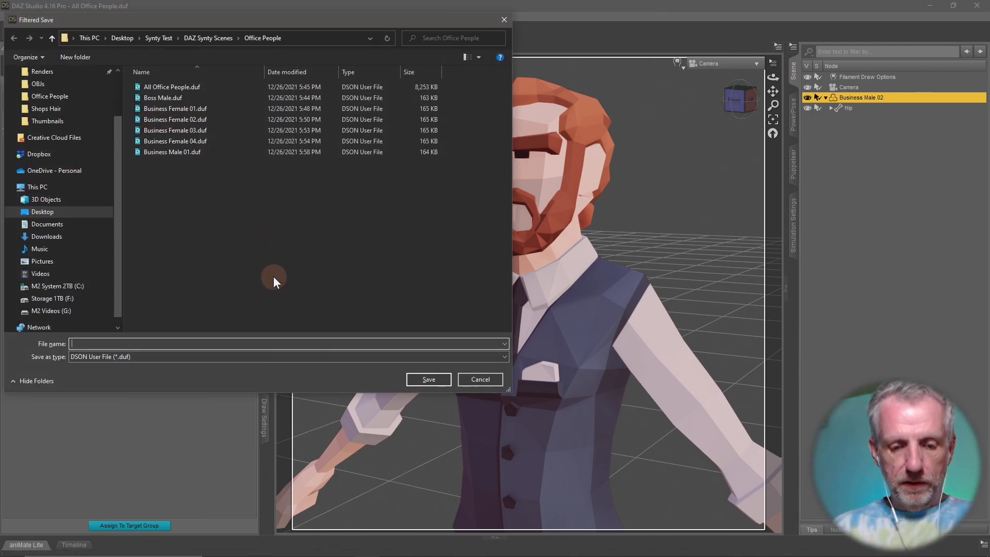
key(super+v)
click(164, 385)
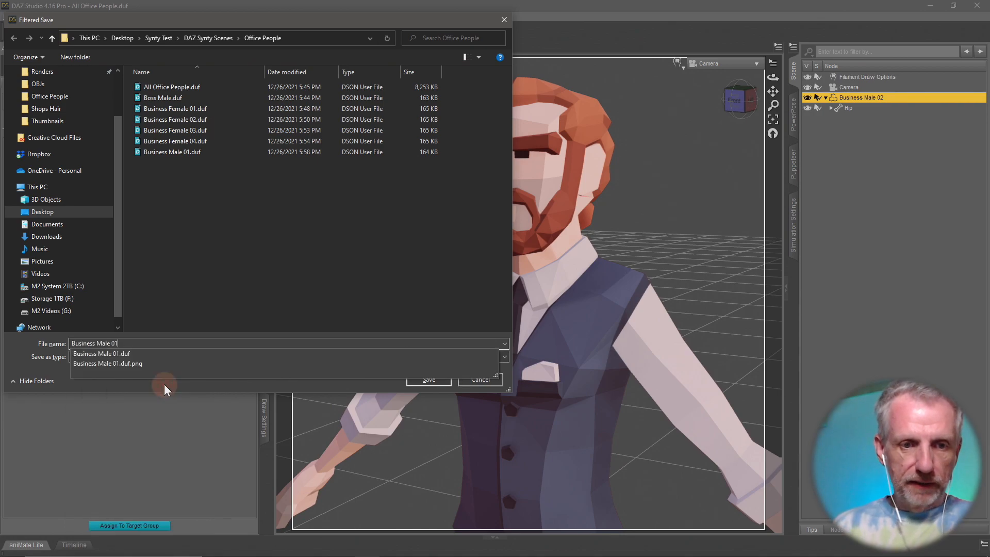
key(Return)
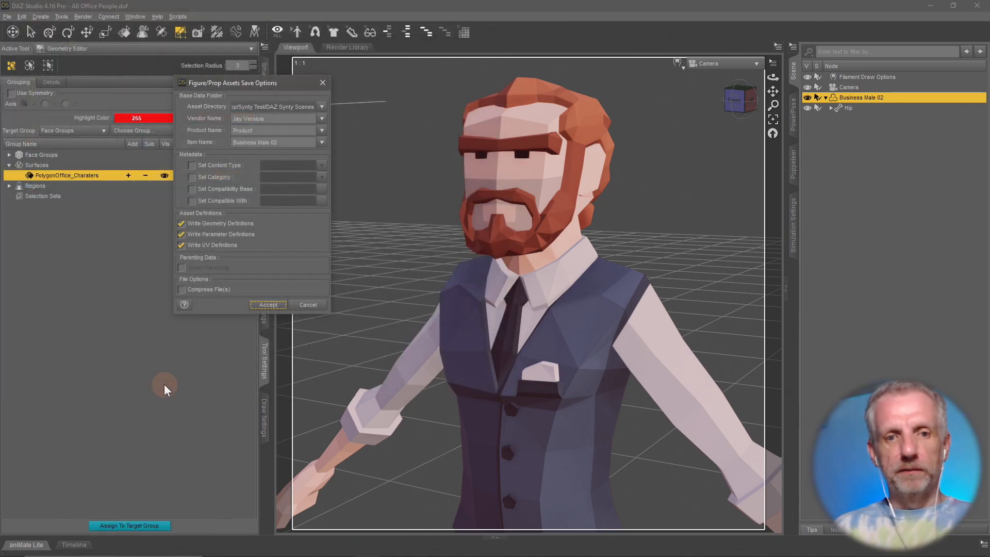
Step: Set the asset's product name to Synty Office Pack using the clipboard history
double_click(276, 130)
text(Business Male 01)
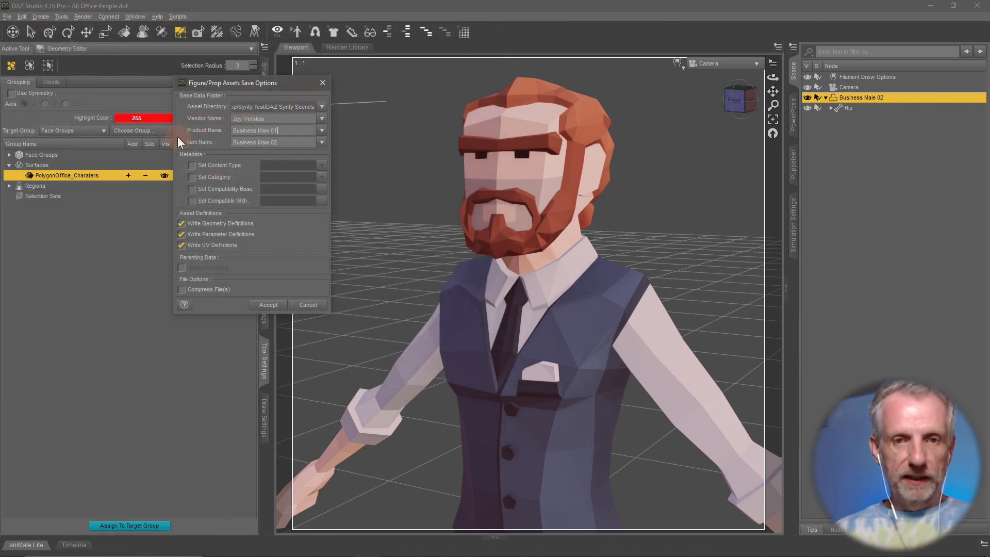
triple_click(285, 130)
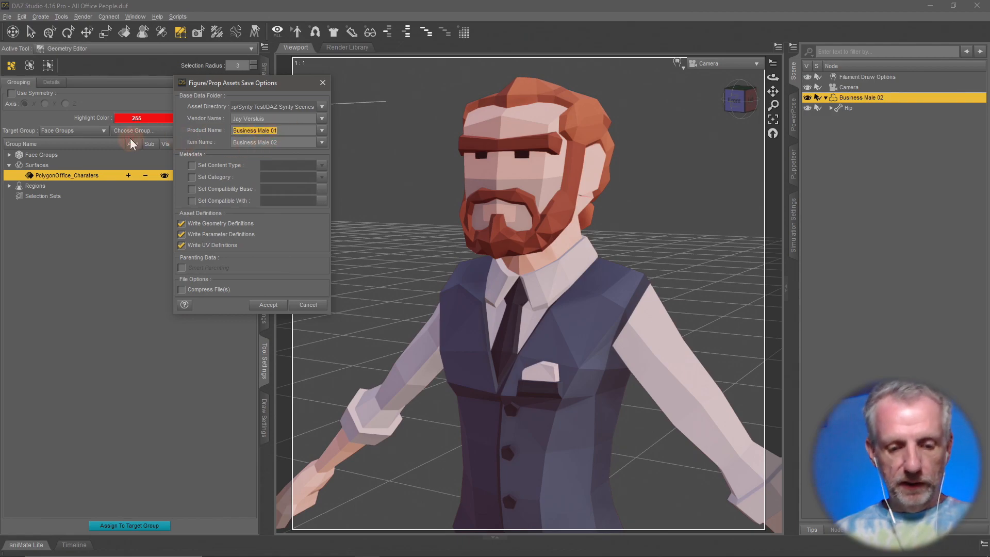
key(super+v)
click(304, 265)
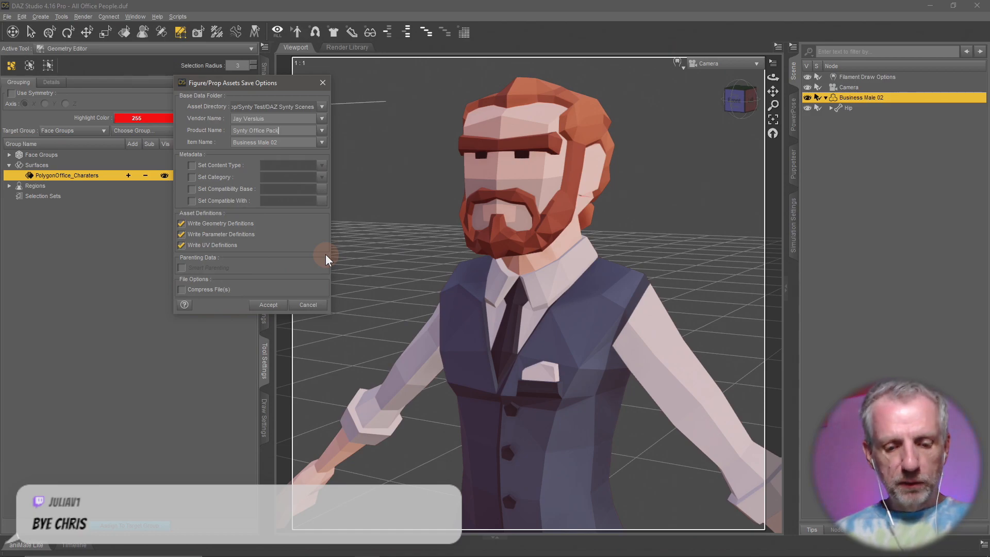
Step: Delete Business Female 04 from the clipboard history and pin Synty Office Pack there, then accept the asset save options
key(super+v)
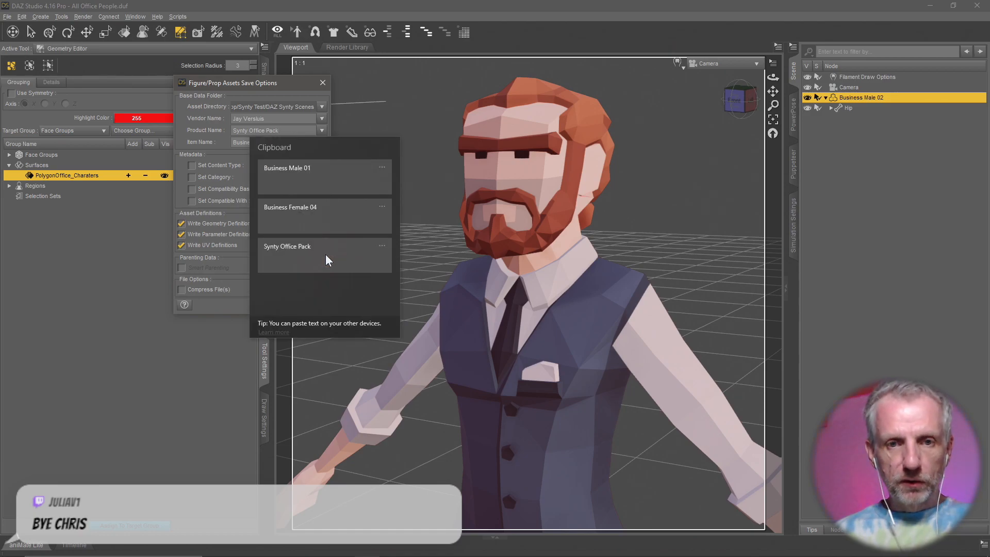
click(381, 206)
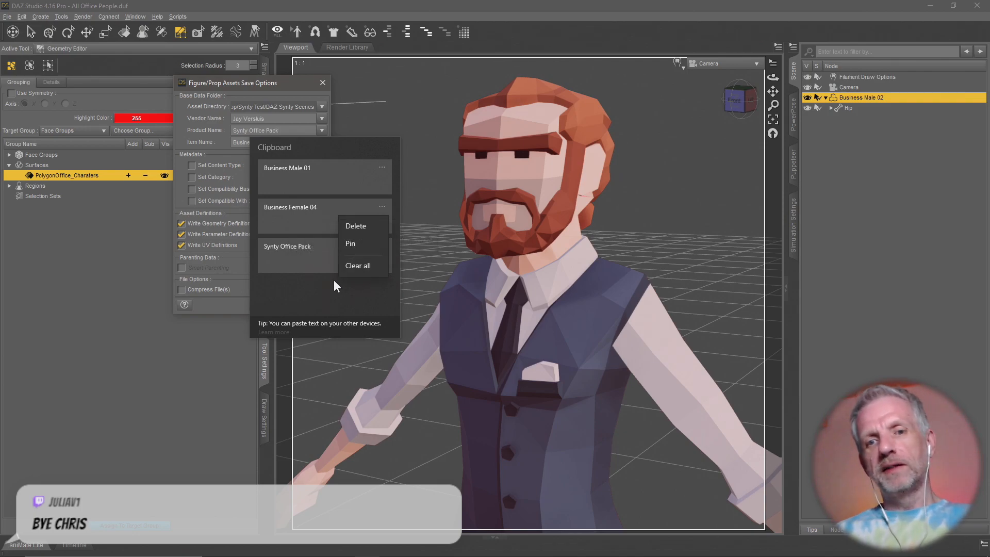
click(357, 225)
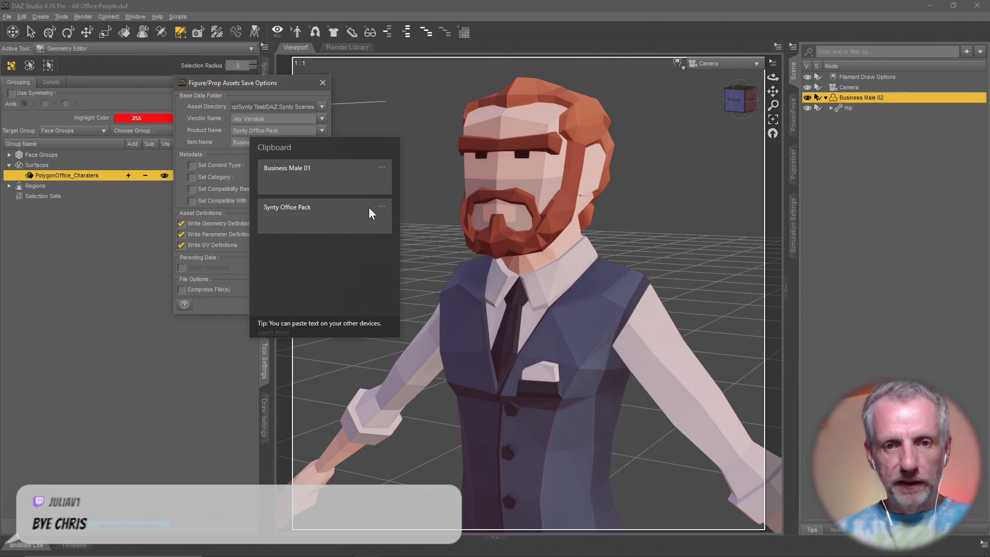
click(380, 208)
click(362, 246)
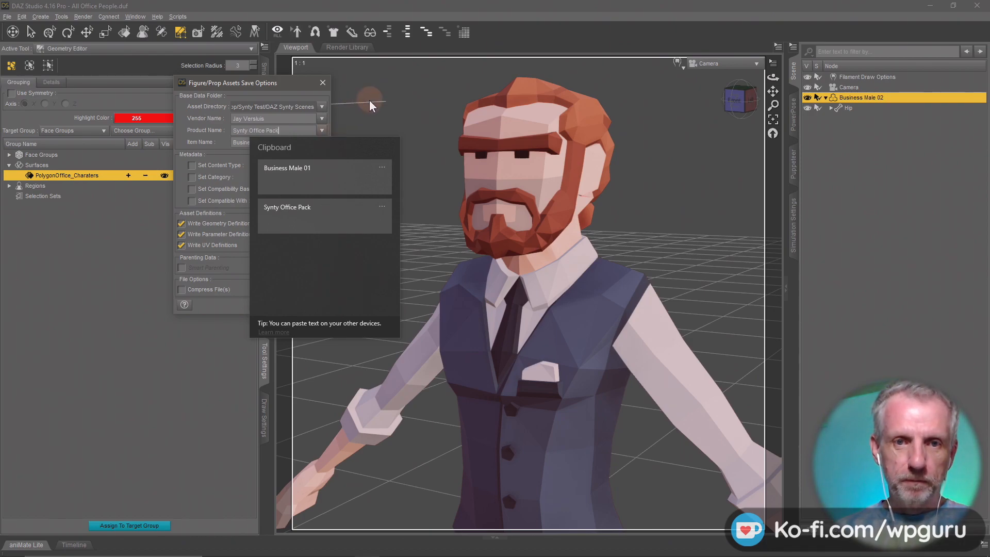
click(420, 7)
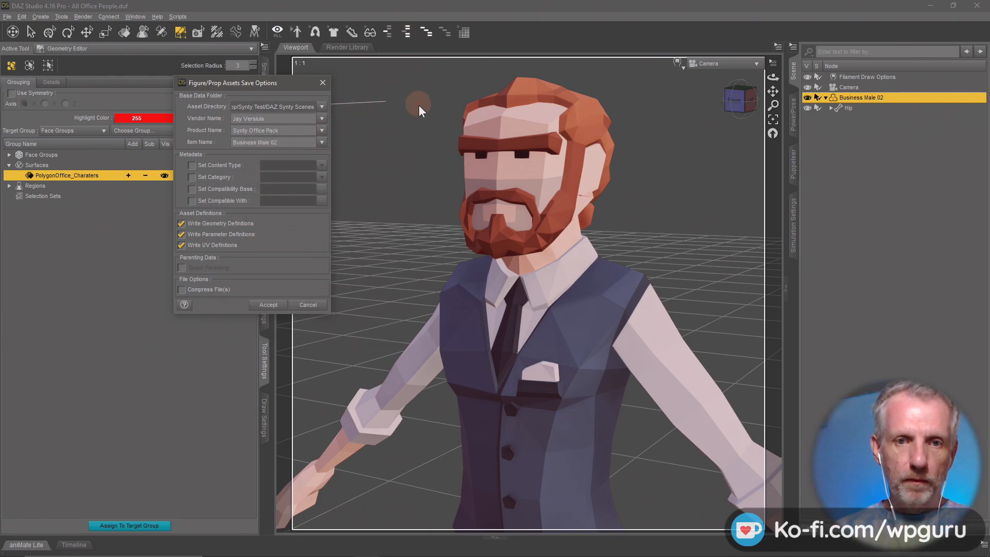
click(273, 304)
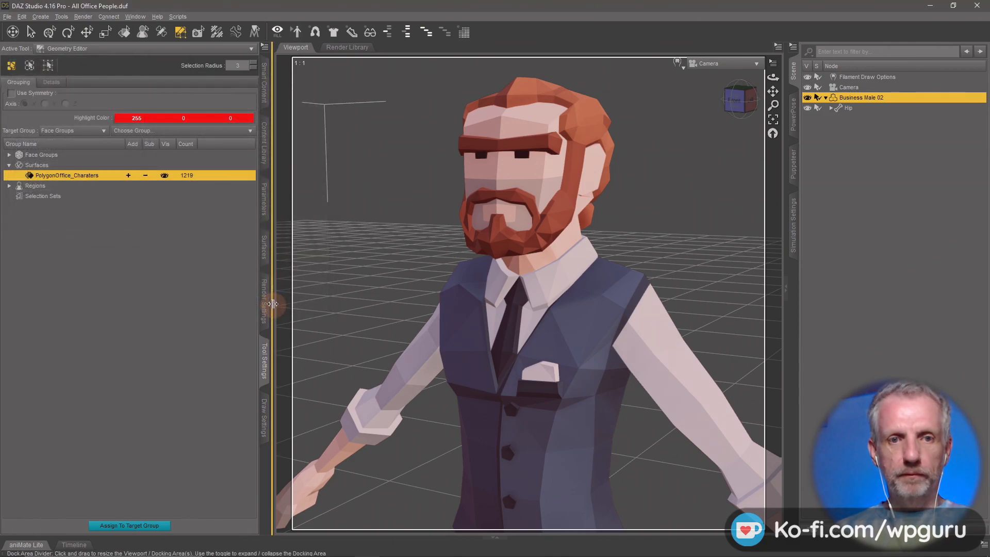
Step: Delete the Business Male 02 figure from the scene and load All Office People from the Office People folder
key(Delete)
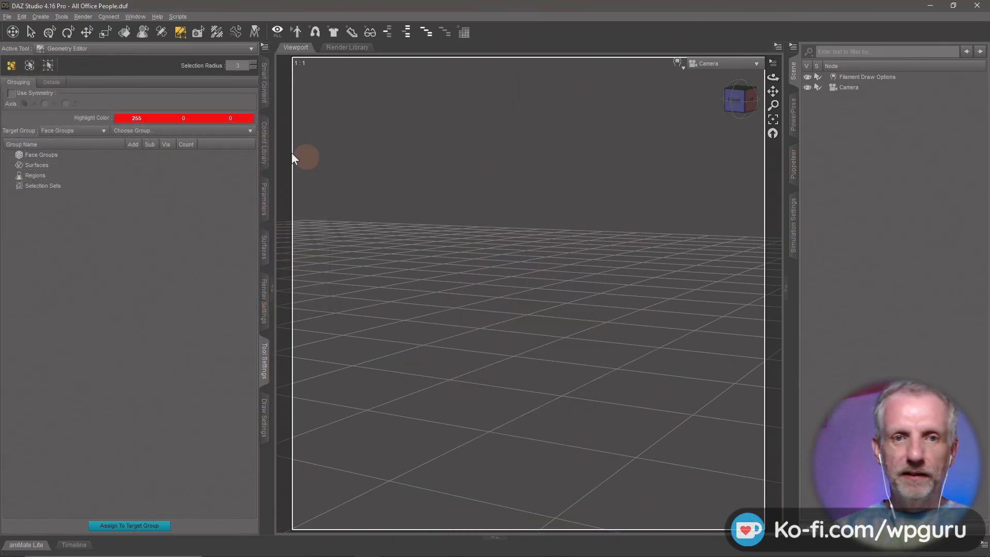
click(264, 146)
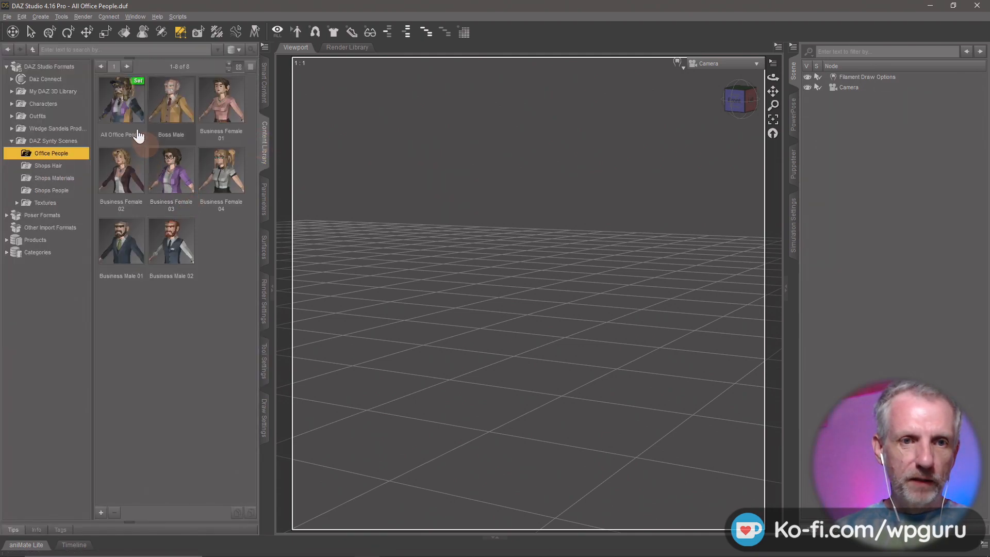
double_click(121, 111)
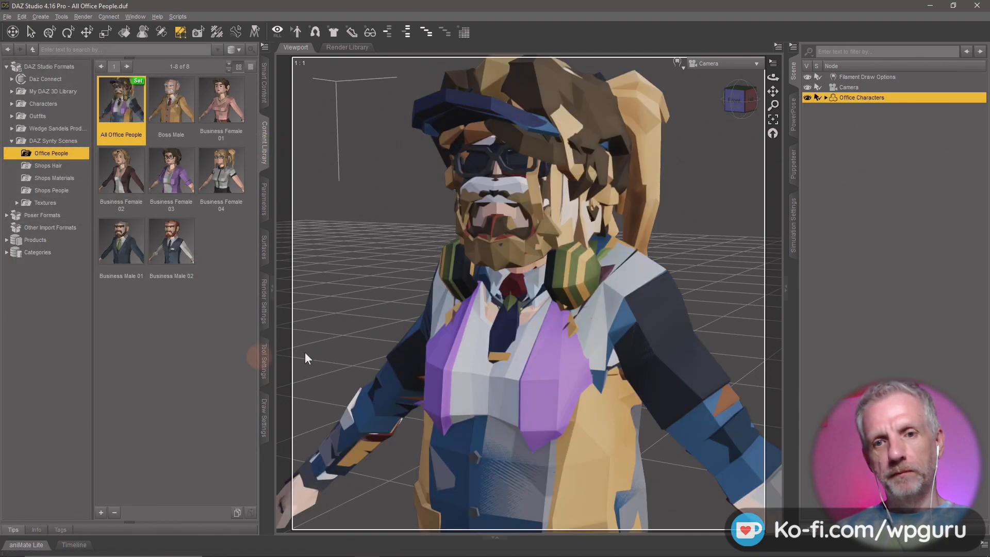
Step: Select the polygons of every PolygonOffice_Charaters surface group except .008 and .012 in the Geometry Editor and delete them
click(263, 363)
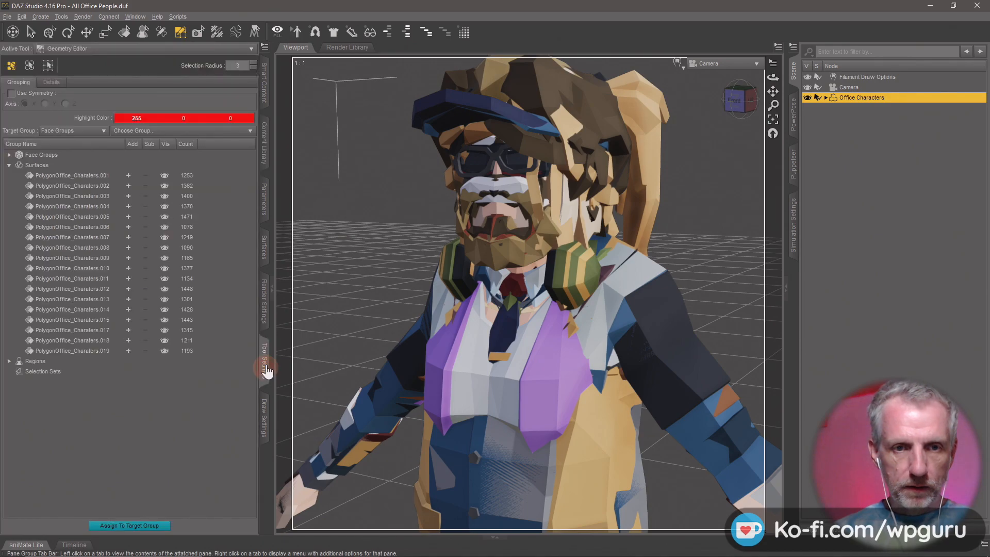
click(129, 175)
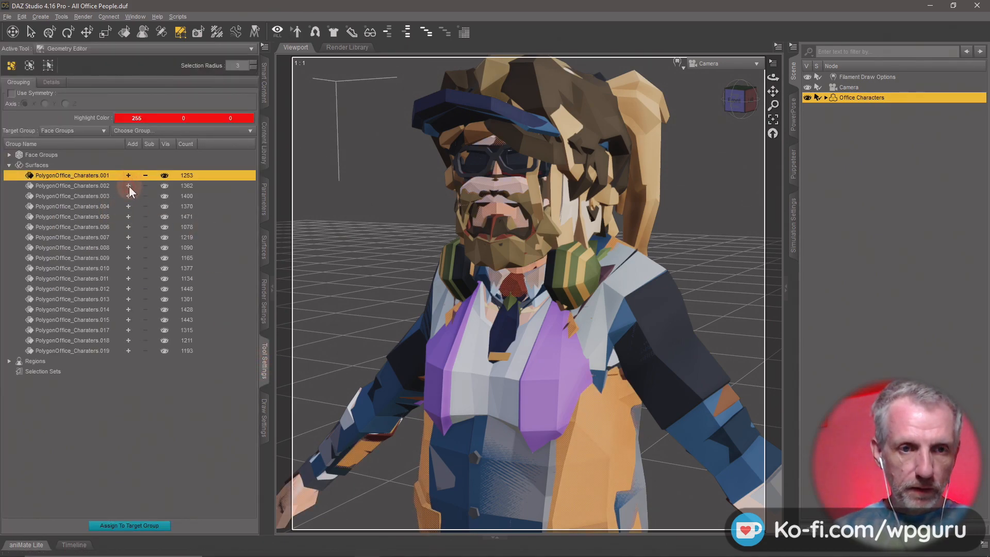
click(129, 186)
click(126, 198)
click(126, 207)
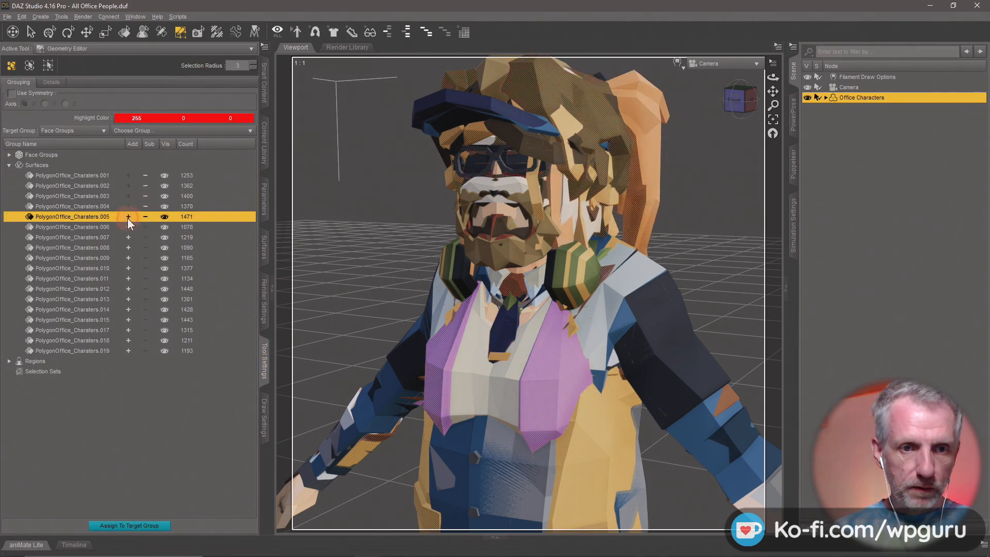
click(127, 217)
click(128, 228)
click(128, 237)
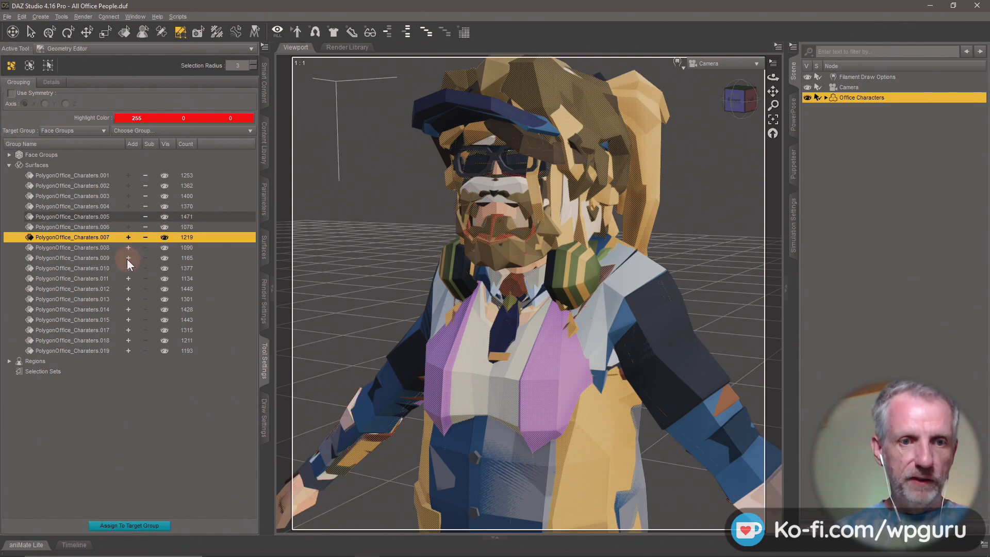
click(130, 269)
click(129, 278)
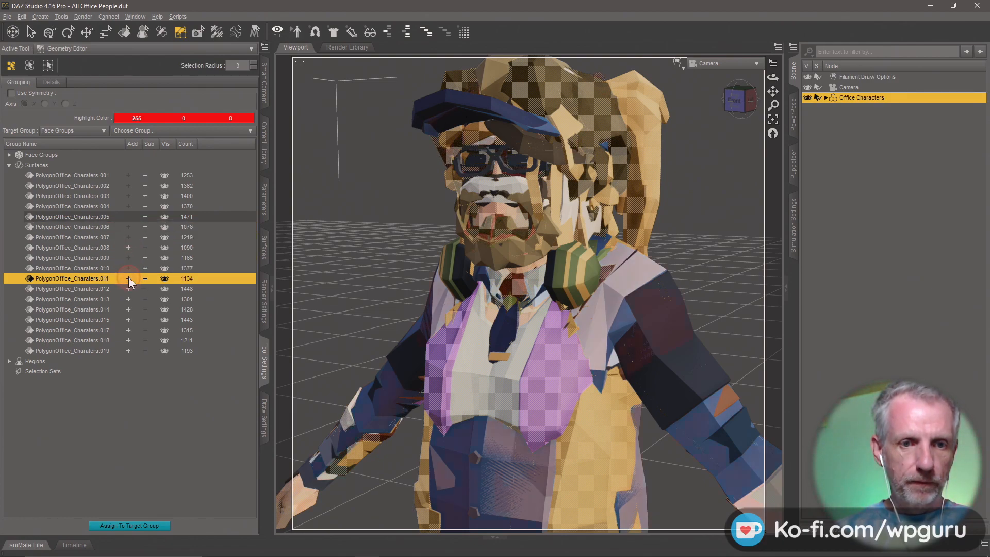
click(127, 300)
click(125, 310)
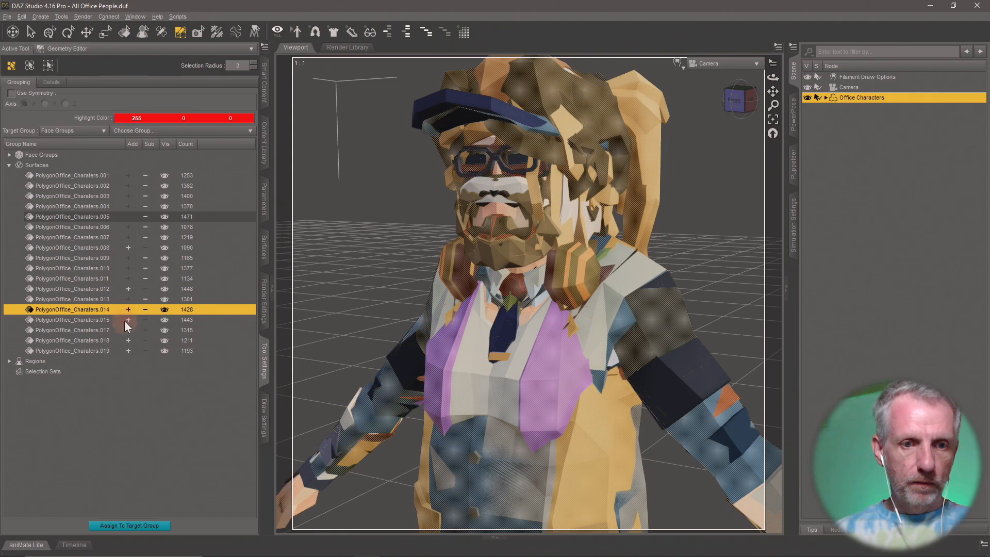
click(128, 329)
click(130, 341)
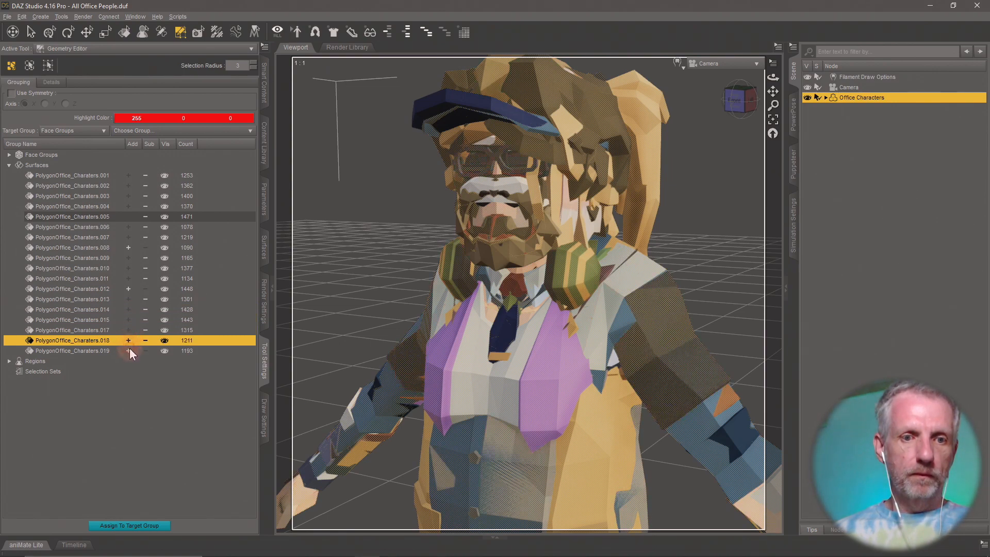
key(Delete)
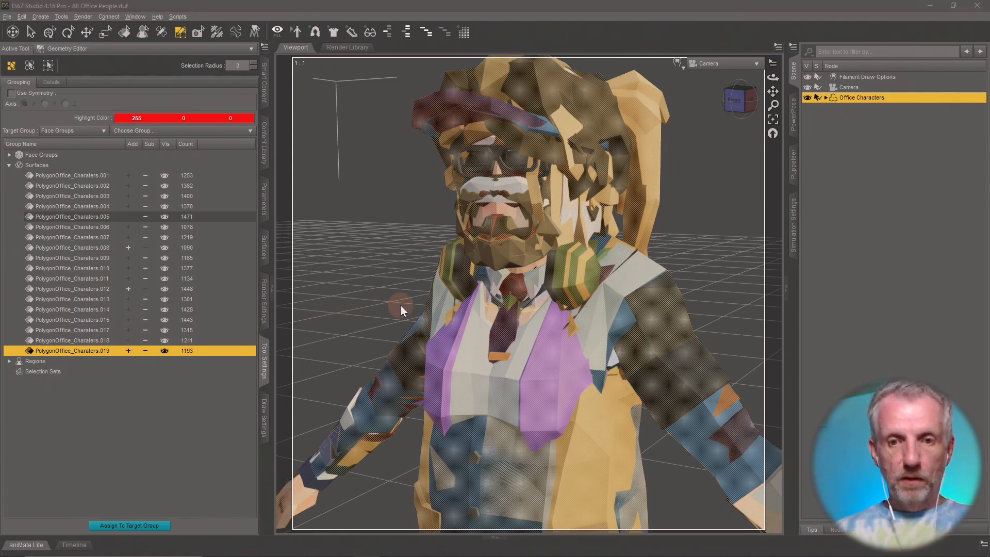
key(Return)
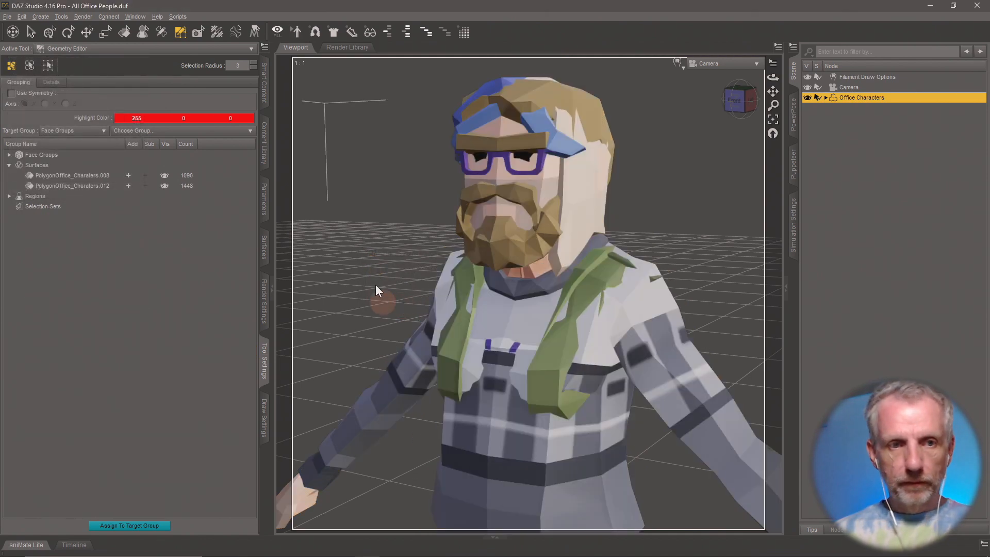
Step: Select the polygons of surface group PolygonOffice_Charaters.012 and delete them
click(129, 186)
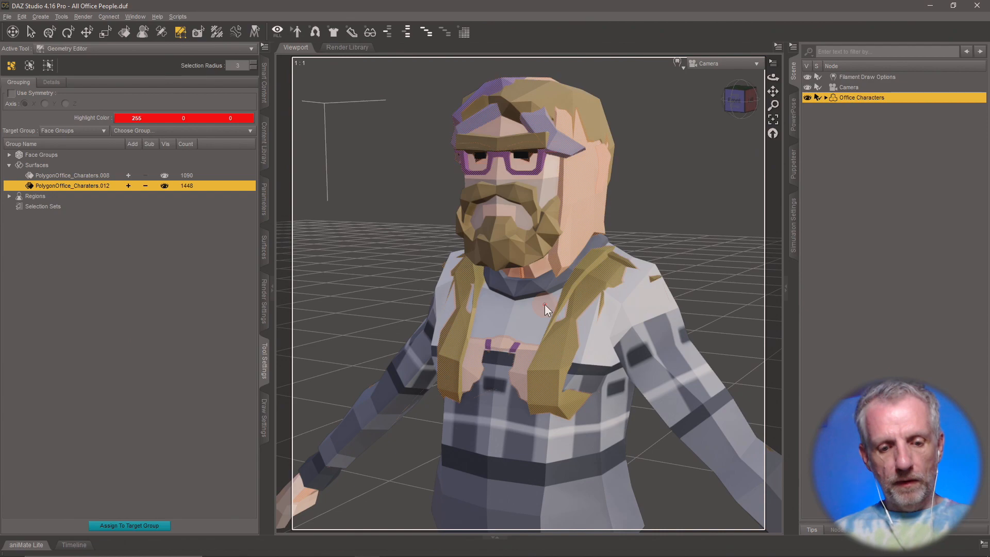
key(Delete)
click(472, 291)
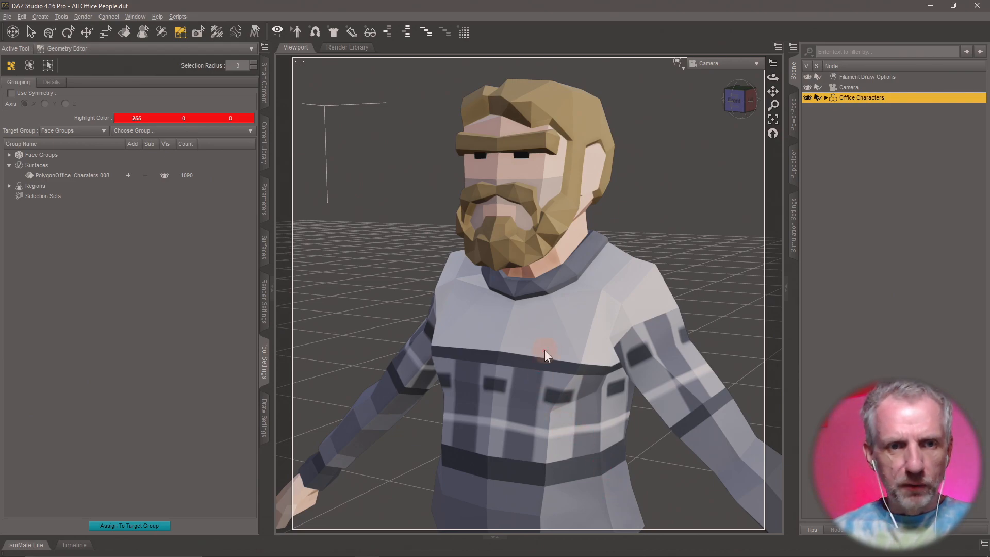
Step: Switch to Blender, hide SK_Chr_Business_Male_02 and show SK_Chr_Business_Male_03, comparing it with the remaining figure in DAZ Studio
key(alt+Tab)
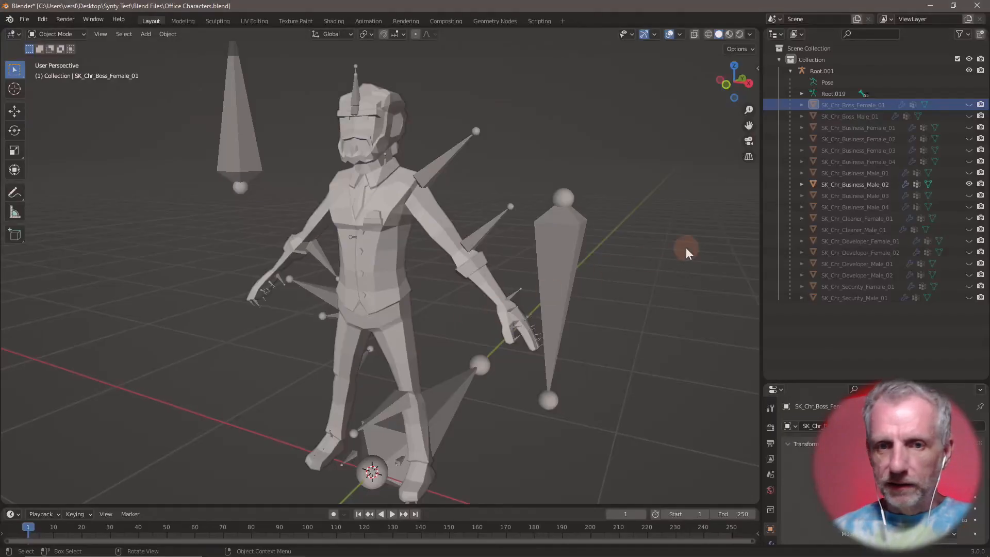
click(968, 184)
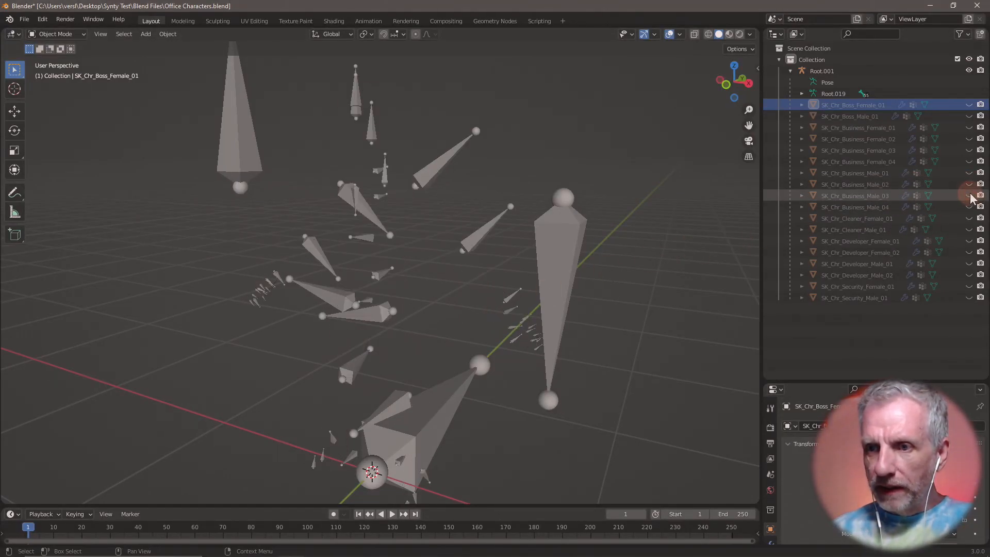
click(969, 195)
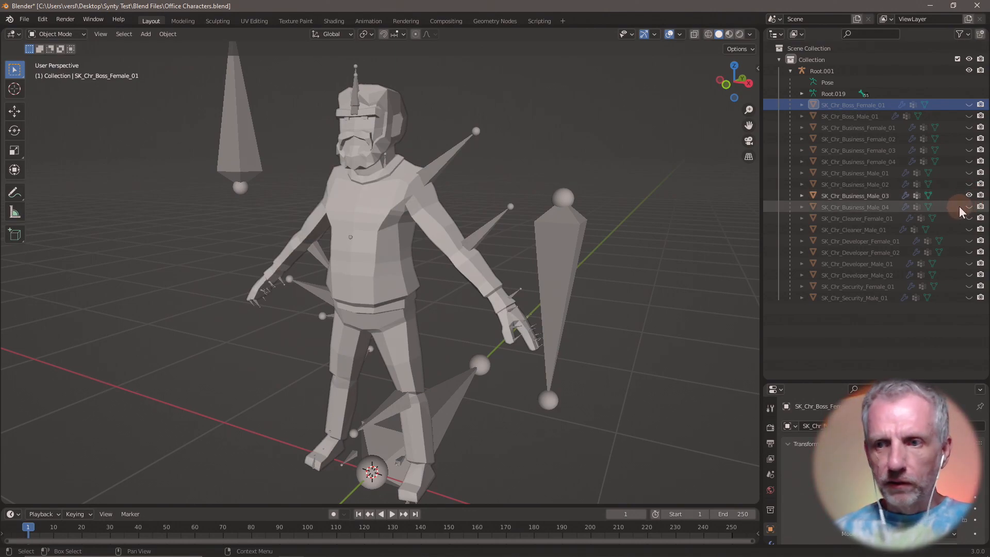
key(alt+Tab)
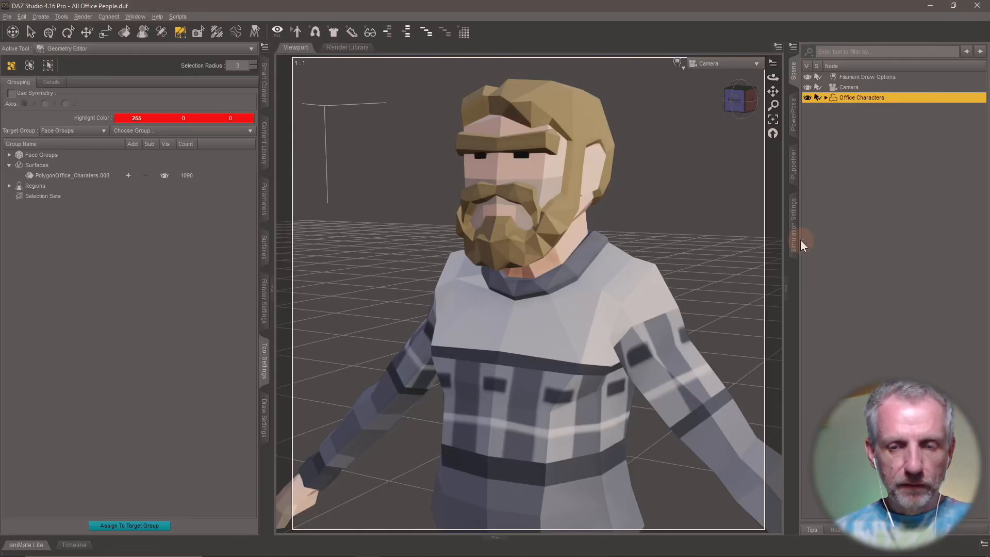
key(alt+Tab)
key(alt+Tab)
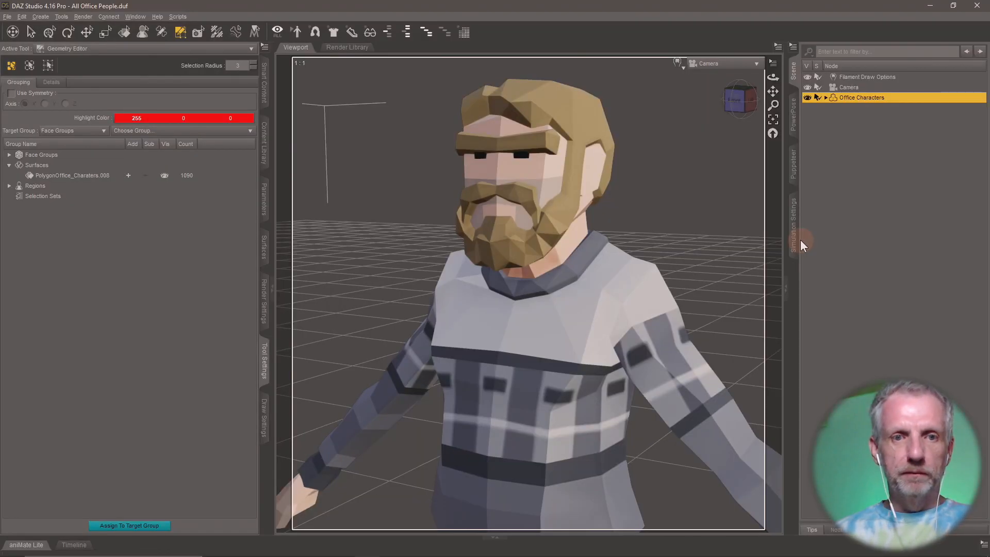
Step: Rename surface group PolygonOffice_Charaters.008 to PolygonOffice_Charaters by removing its number suffix
click(101, 175)
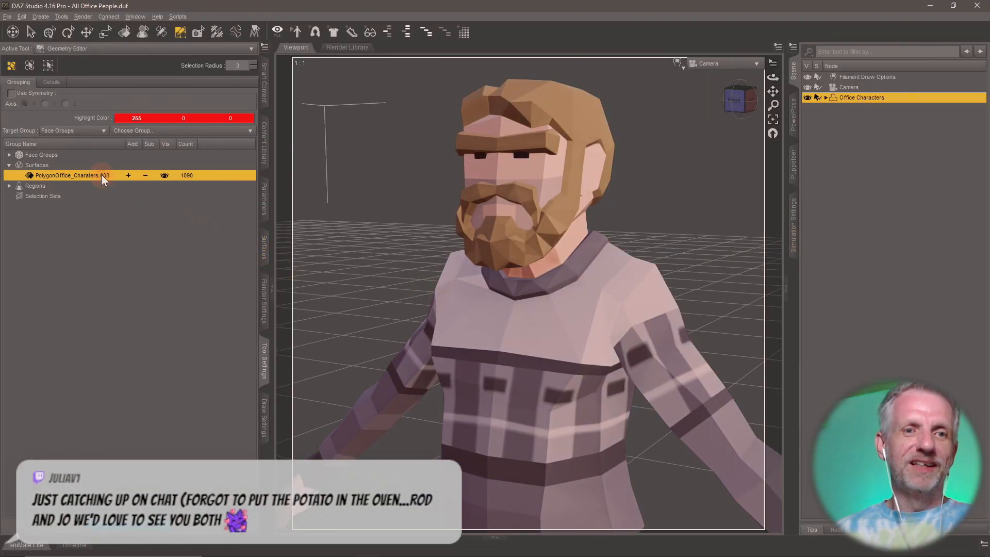
click(101, 175)
key(End)
key(BackSpace)
key(BackSpace)
key(BackSpace)
key(BackSpace)
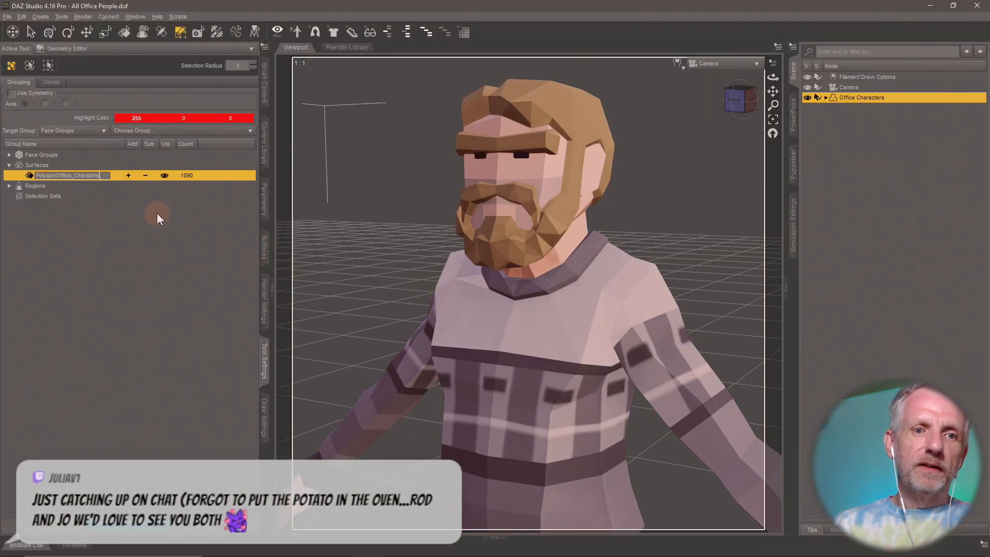
key(Return)
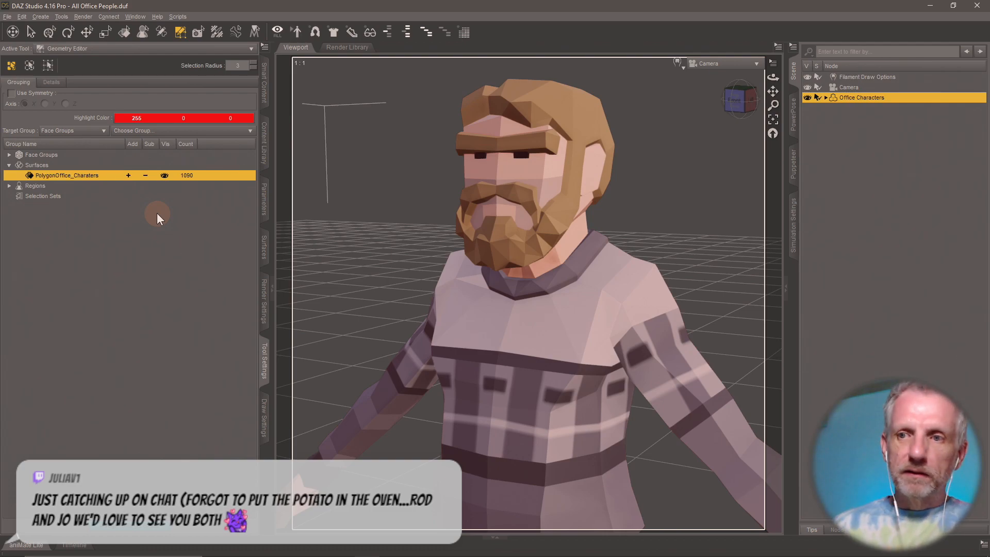
Step: Rename the Office Characters figure as Business Male 03, basing the name on the copied Business Male 01 entry
double_click(868, 97)
double_click(870, 98)
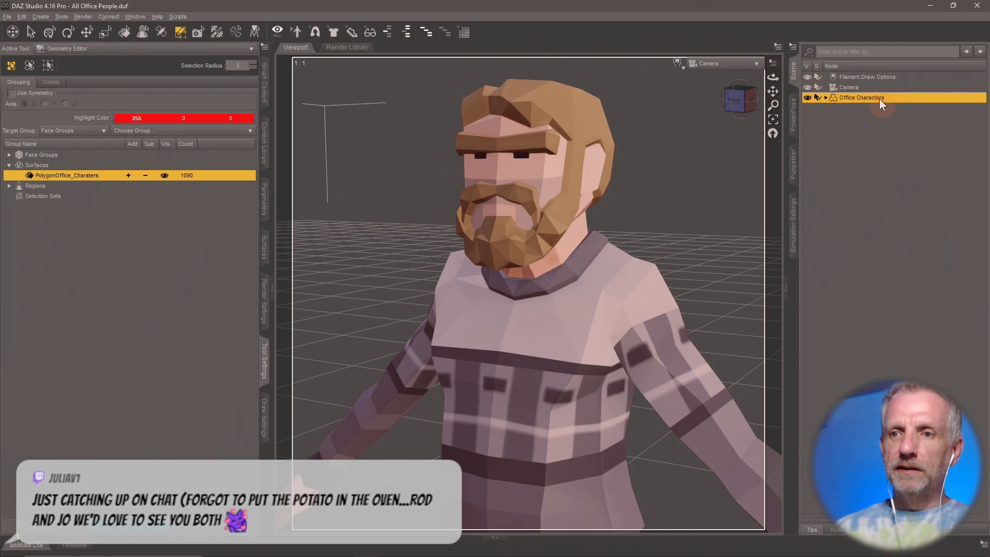
key(F2)
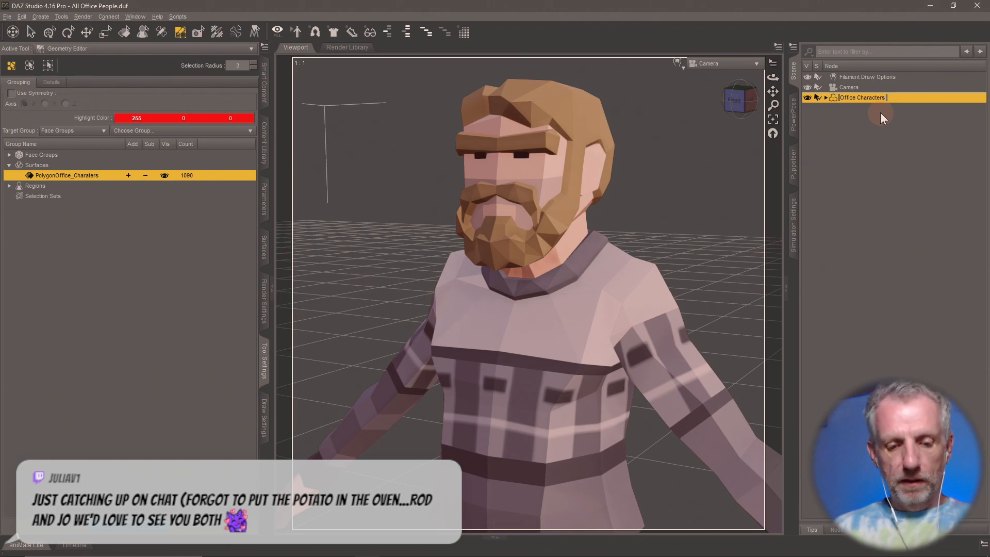
key(super+v)
click(884, 138)
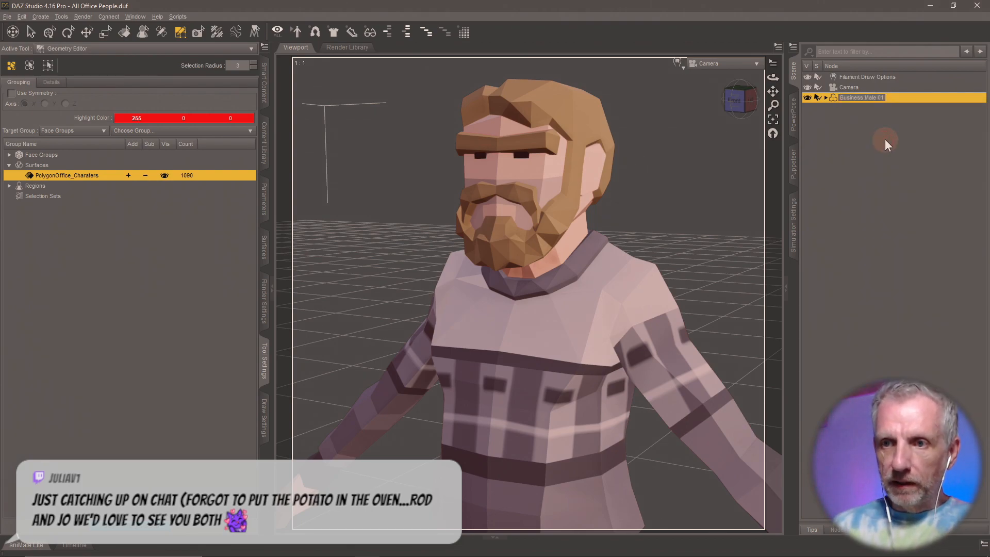
key(BackSpace)
text(3)
key(Return)
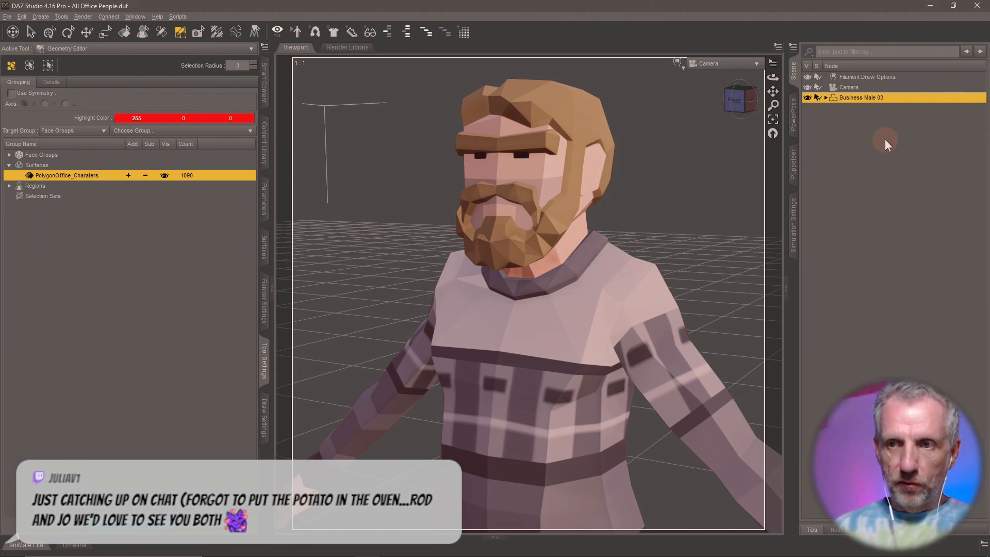
Step: Start a figure asset save in the Office People folder with the file name Business Male 03
click(318, 287)
key(ctrl+shift+s)
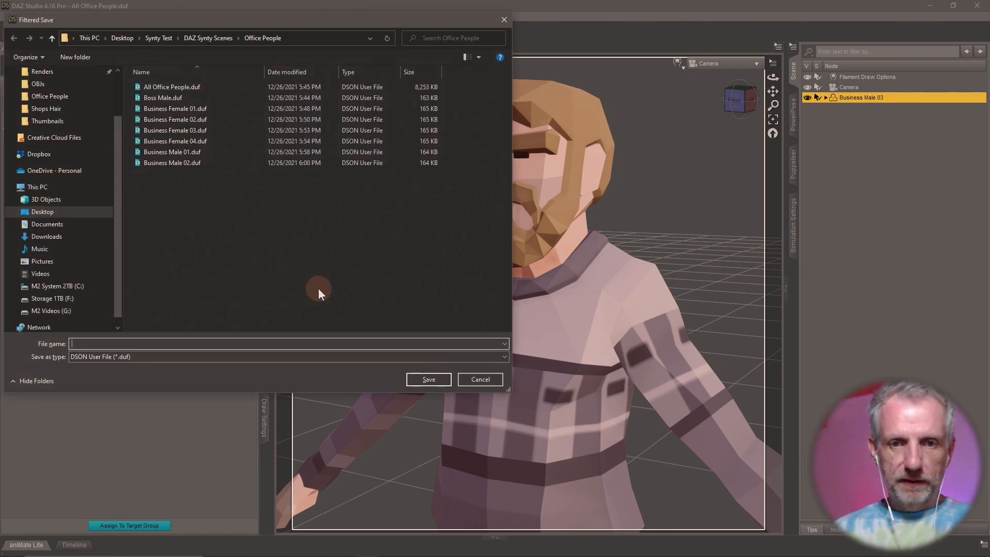
key(super+v)
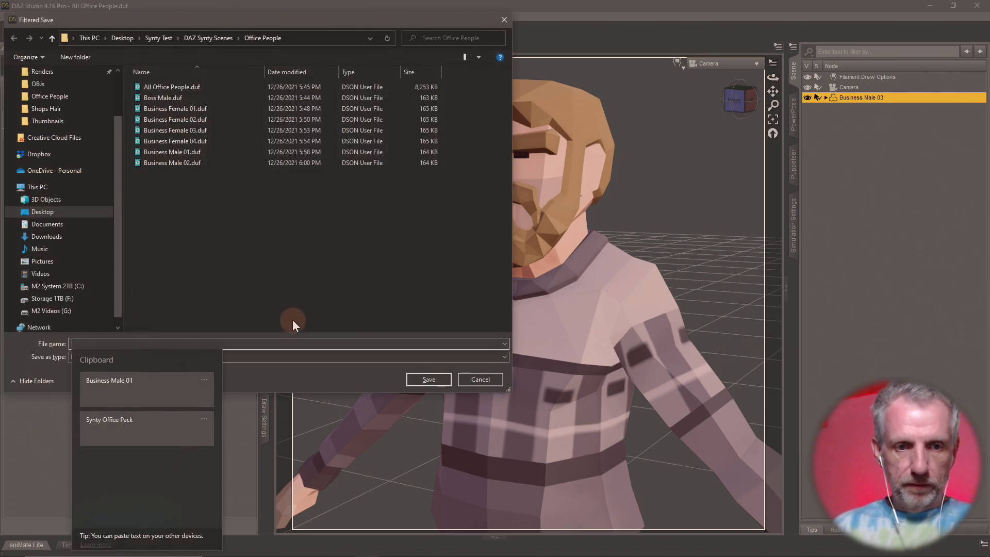
click(100, 404)
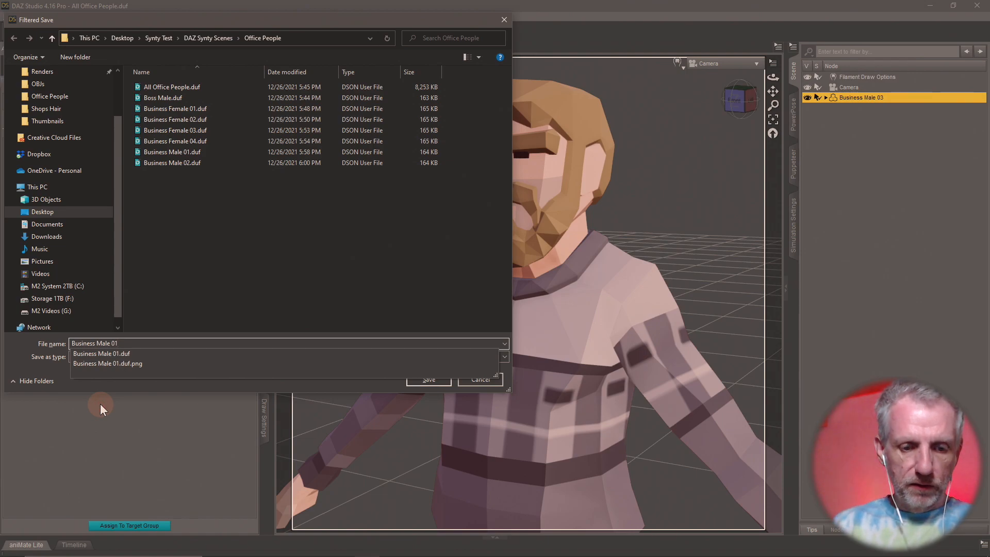
key(Return)
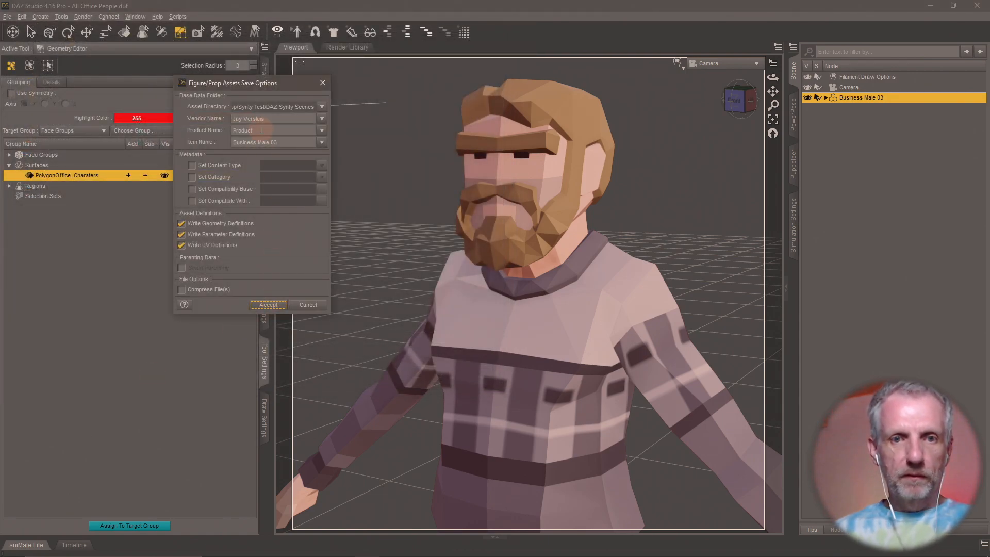
Step: Set the asset's product name to Synty Office Pack from the clipboard history and accept the save options
drag(270, 130, 196, 137)
key(super+v)
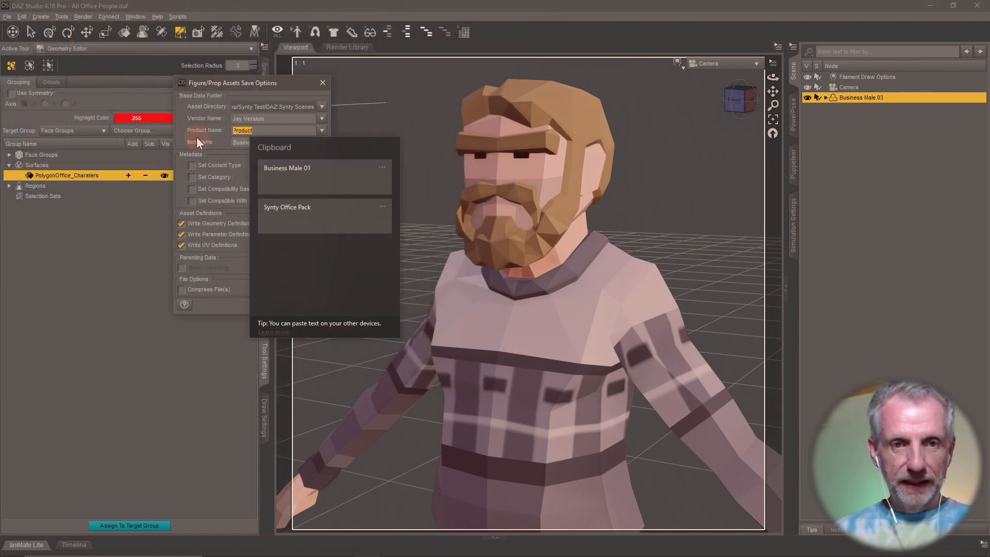
click(314, 221)
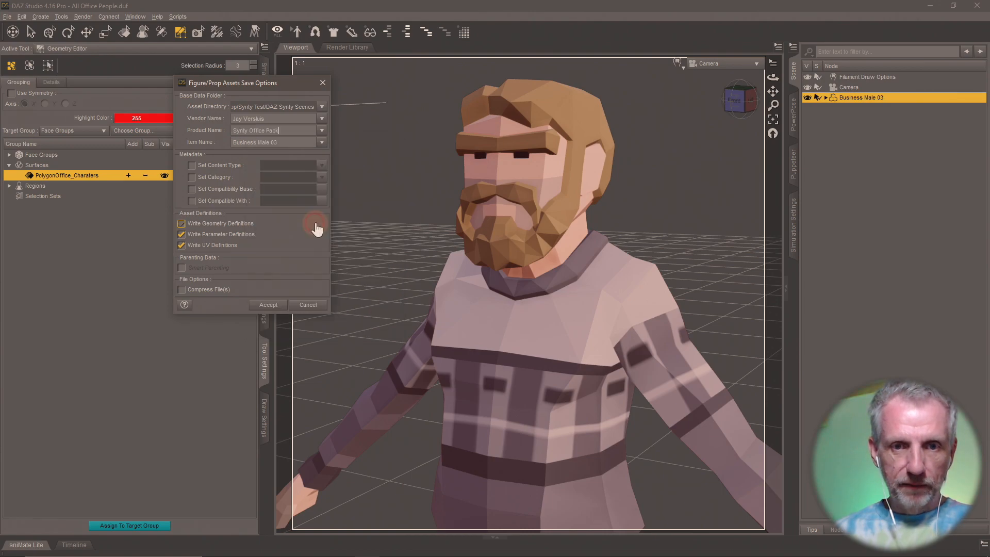
click(270, 306)
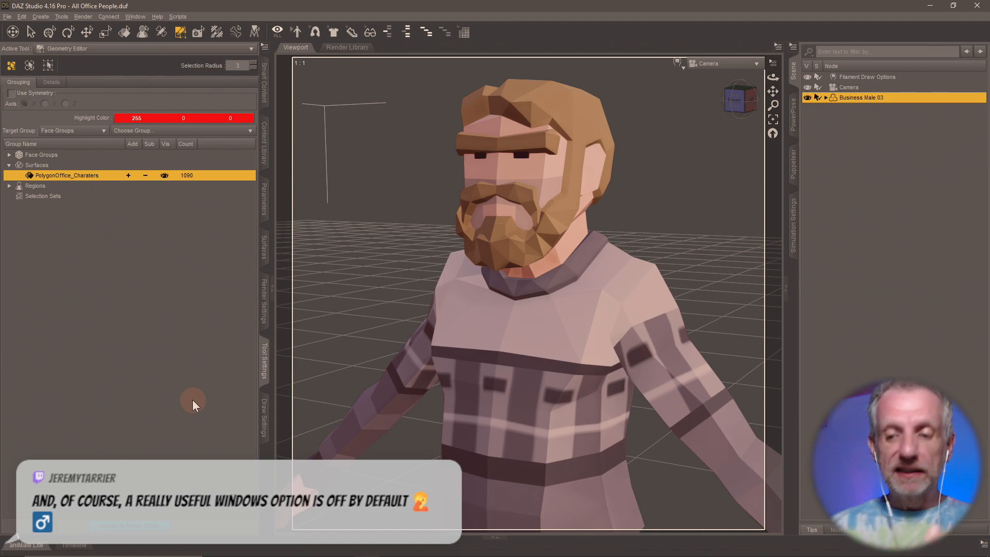
Step: Delete the Business Male 03 figure from the scene and load All Office People from the Office People library folder
key(Delete)
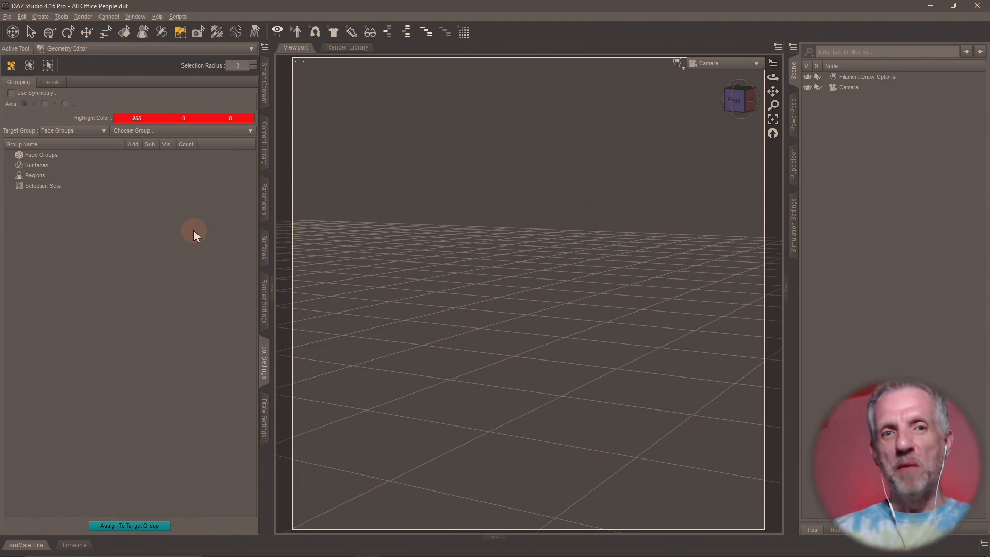
click(264, 144)
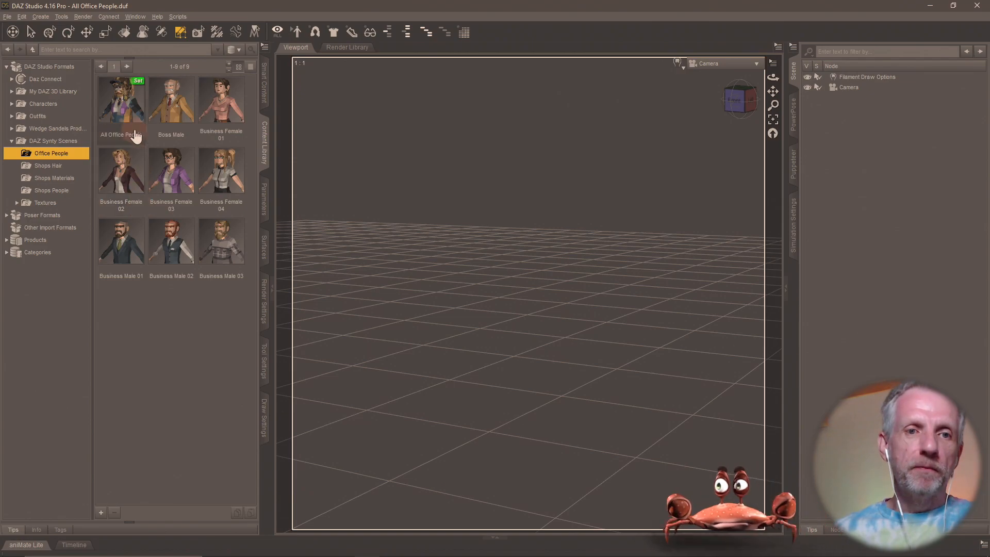
double_click(123, 102)
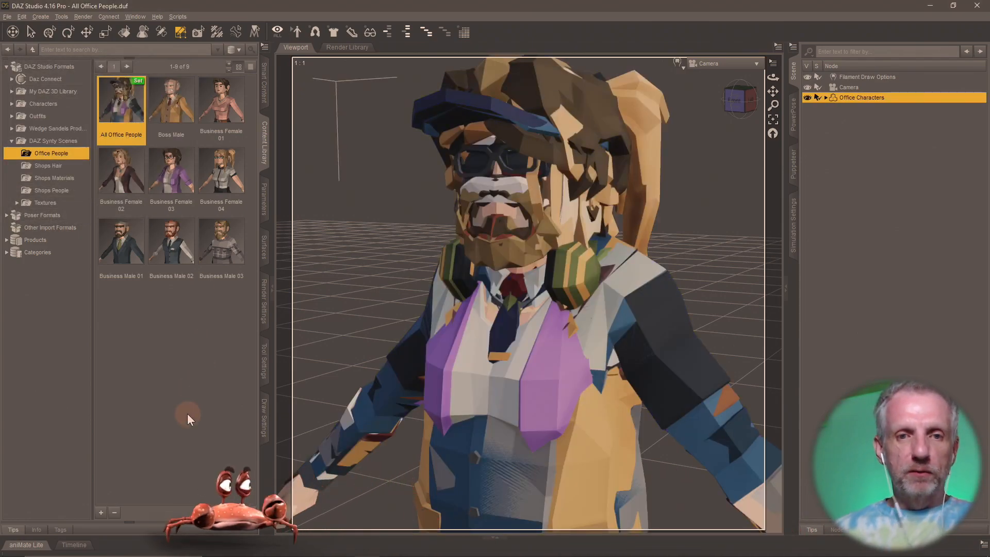
Step: Add the polygons of surface groups PolygonOffice_Charaters.001 through .008 to the geometry selection
click(261, 362)
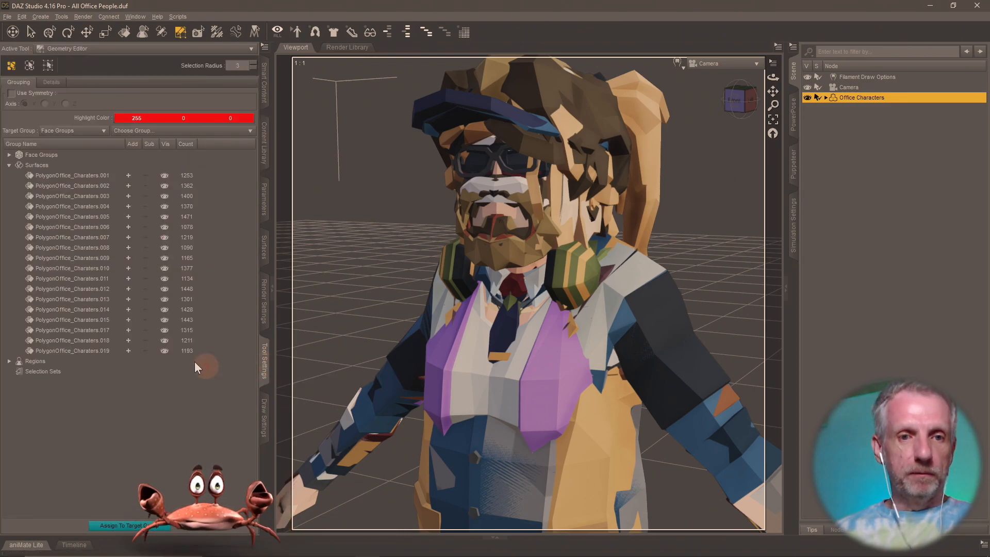
click(128, 175)
click(127, 185)
click(128, 196)
click(128, 207)
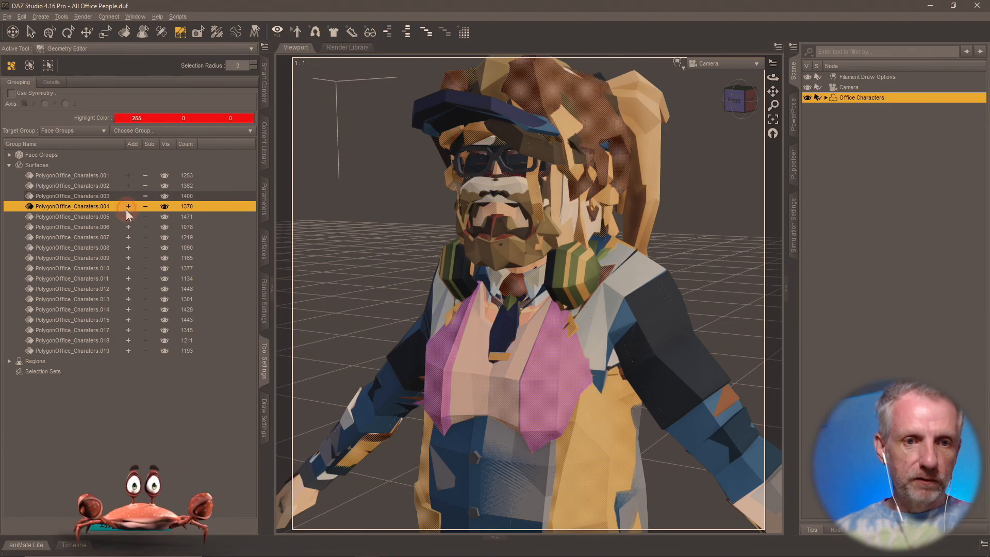
click(128, 217)
click(127, 227)
click(128, 236)
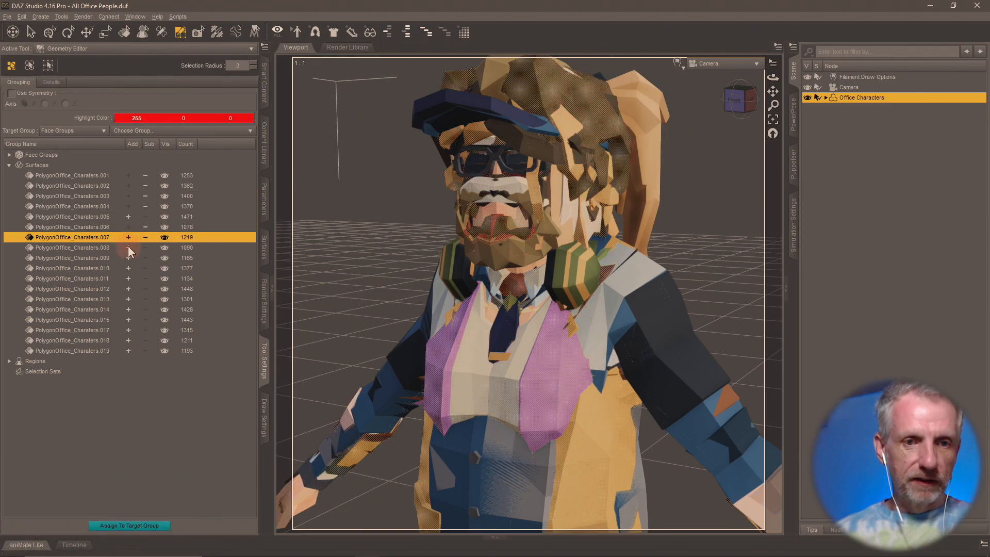
click(128, 246)
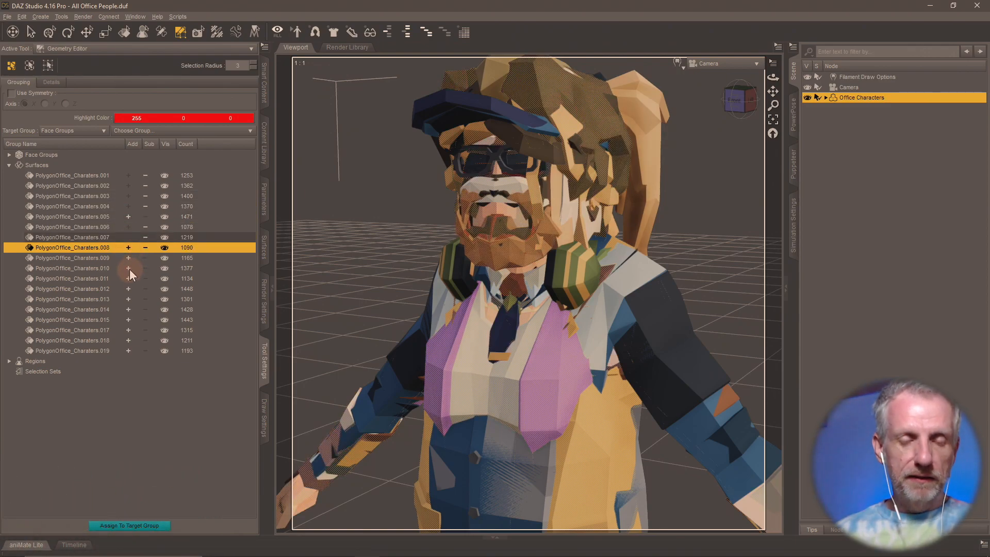
click(264, 142)
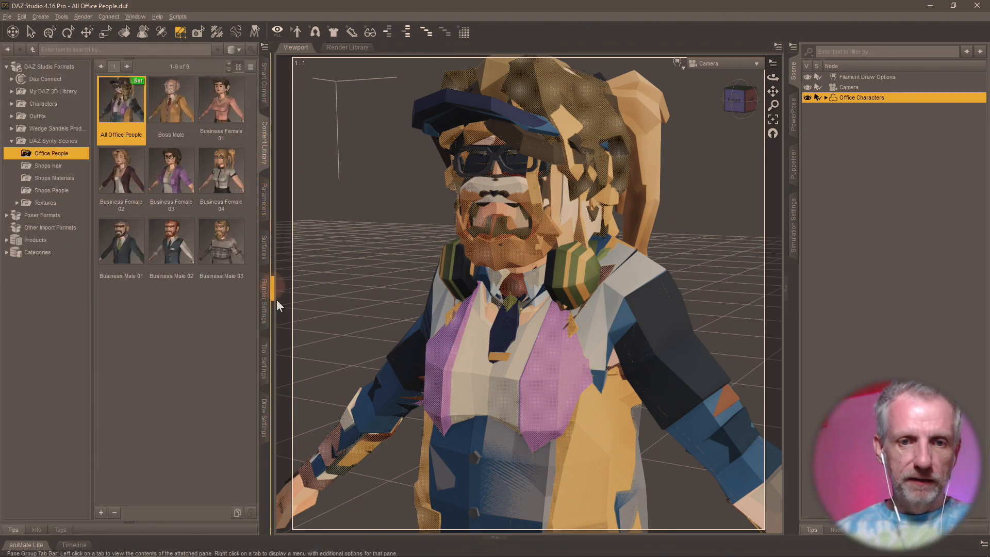
click(263, 361)
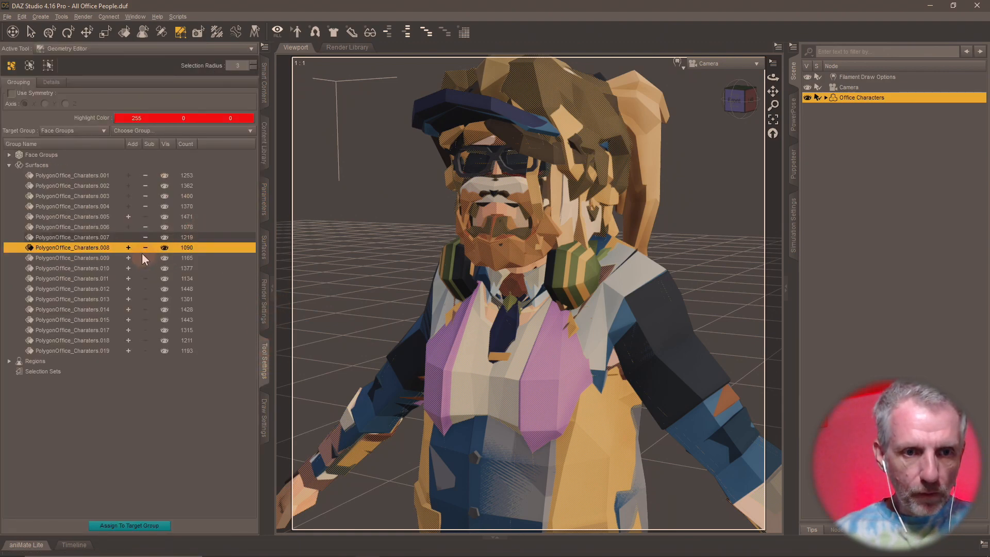
click(161, 374)
click(128, 216)
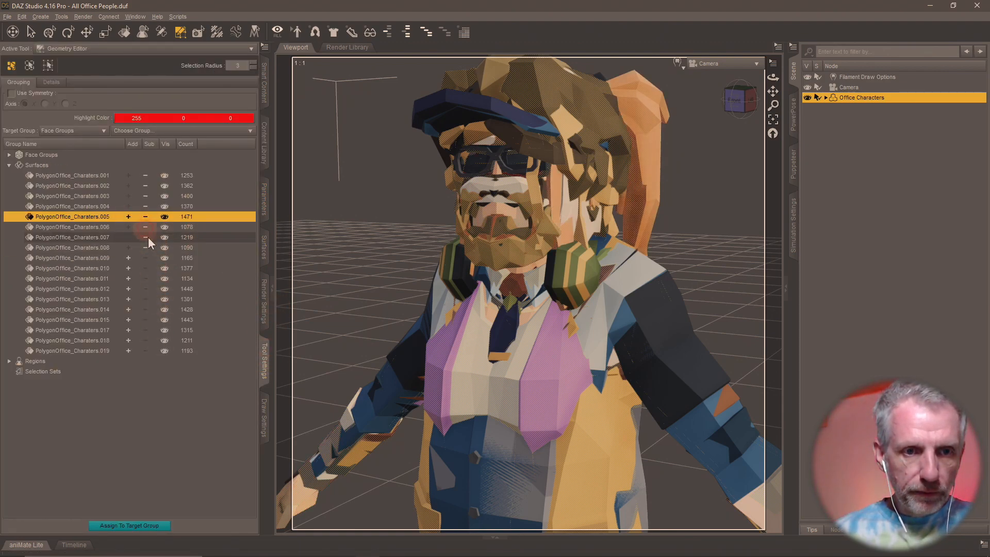
Step: Add surface groups PolygonOffice_Charaters.010 through .019 to the selection, leaving out .009, and permanently delete all selected polygons
click(126, 269)
click(127, 279)
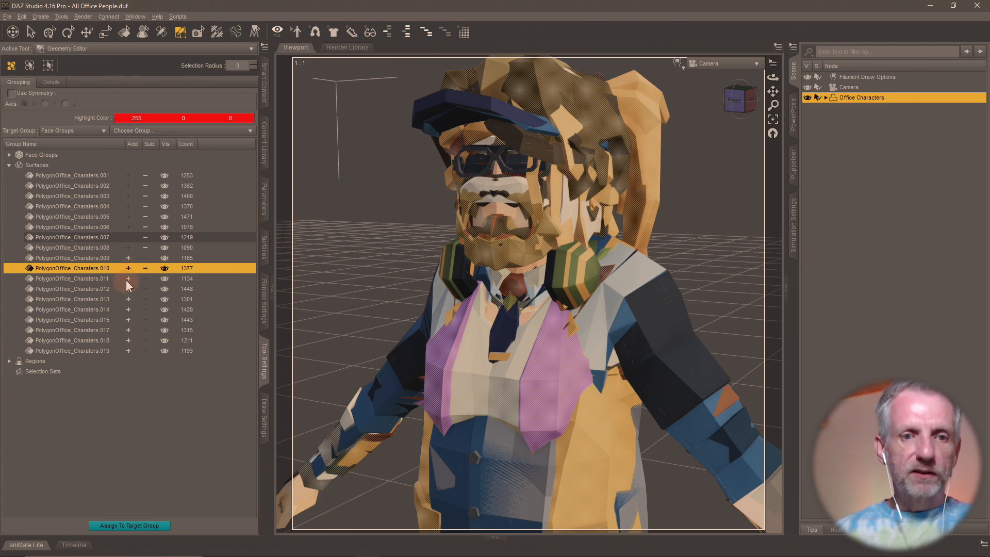
click(128, 289)
click(128, 299)
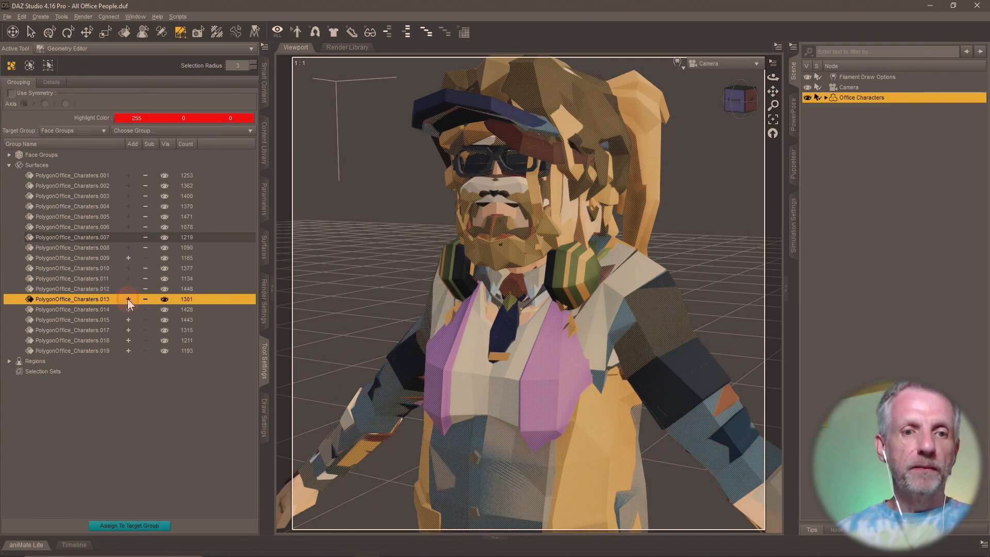
click(129, 309)
click(128, 320)
click(128, 330)
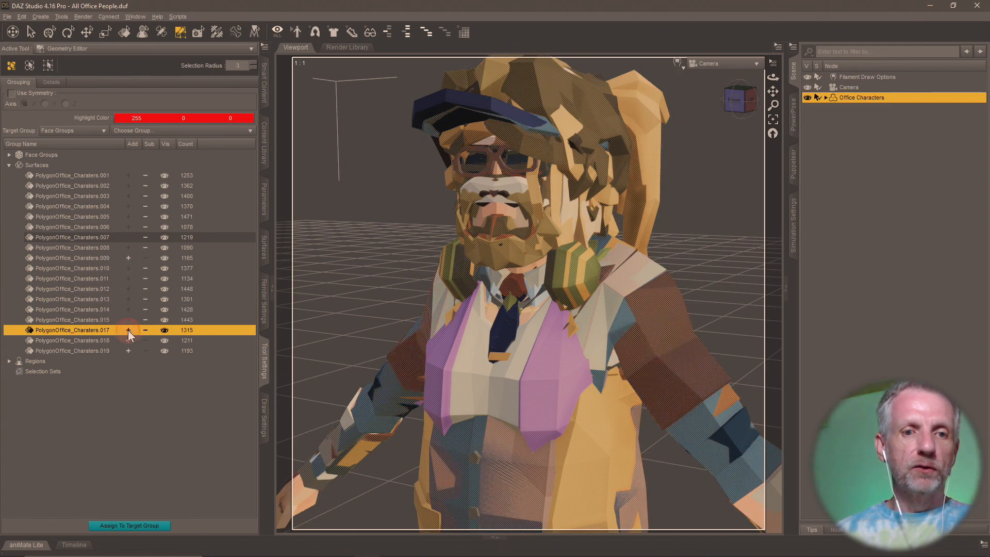
click(127, 341)
click(128, 350)
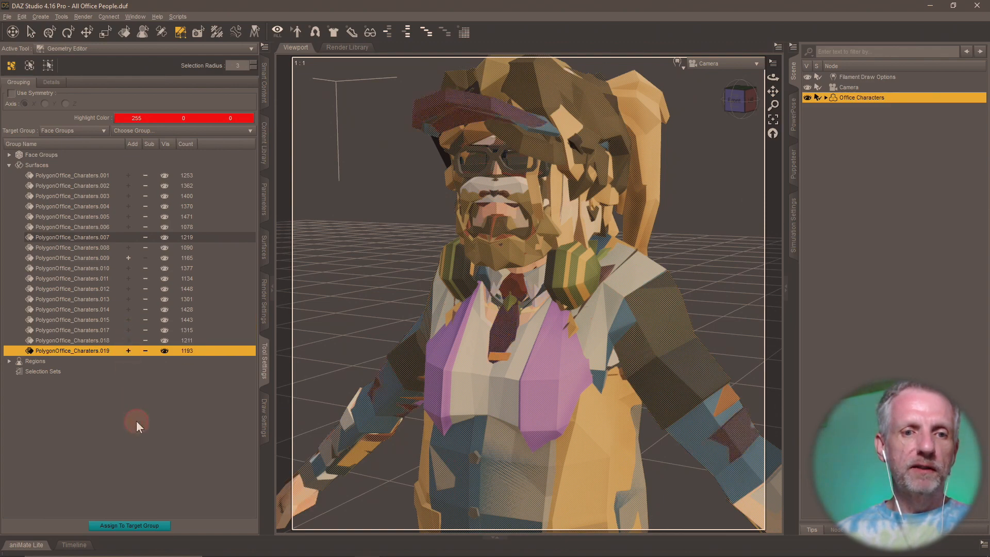
click(136, 420)
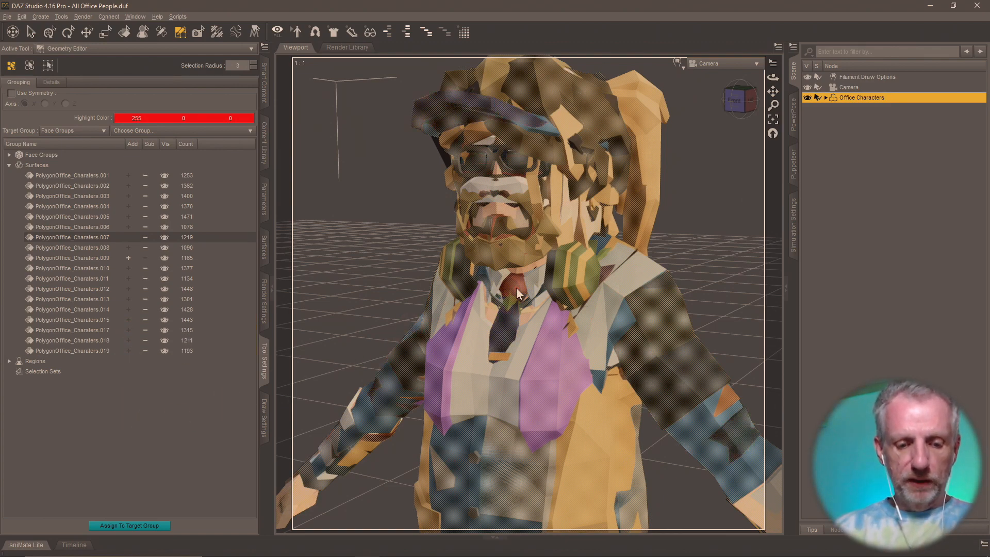
key(Delete)
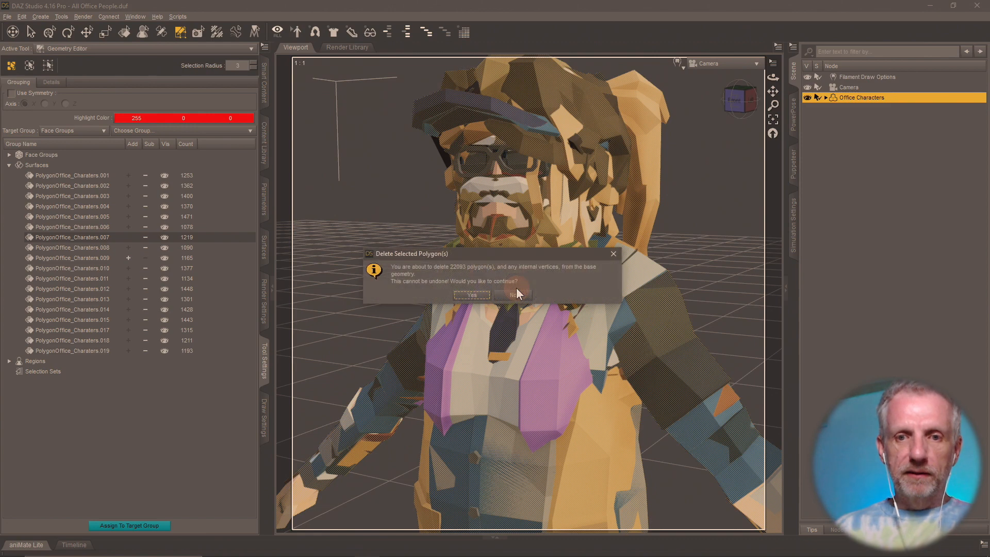
click(475, 297)
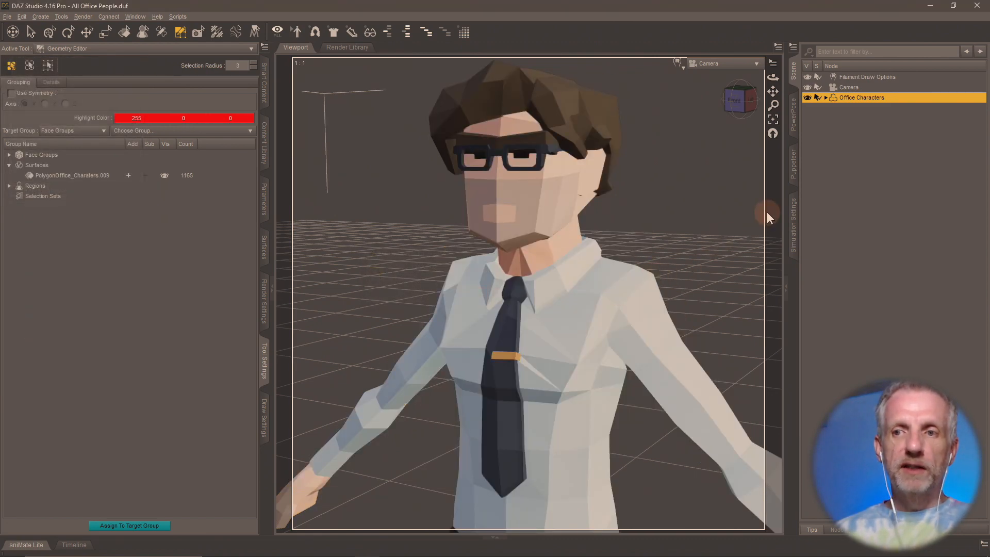
Step: Rename surface group PolygonOffice_Charaters.009 to PolygonOffice_Charaters by removing its number suffix
click(99, 177)
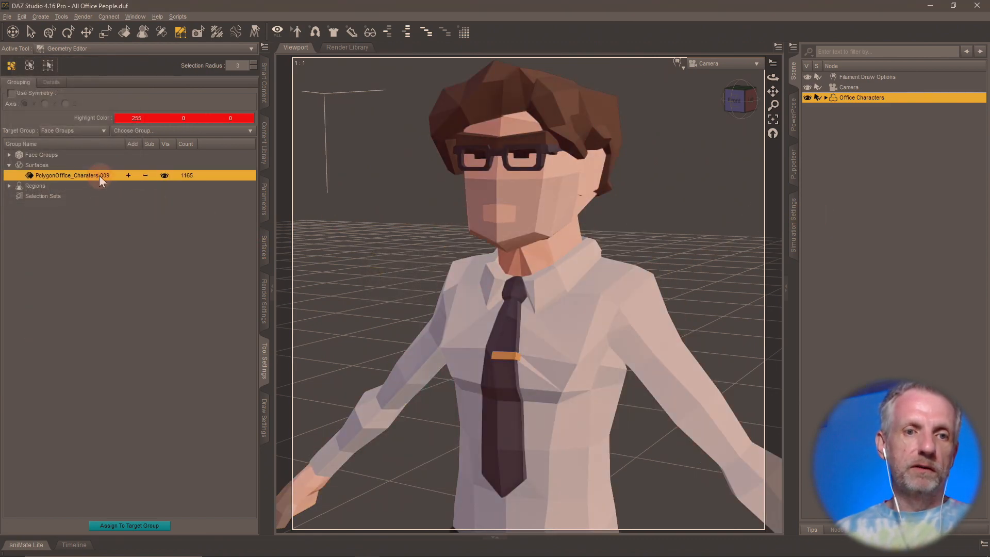
double_click(95, 177)
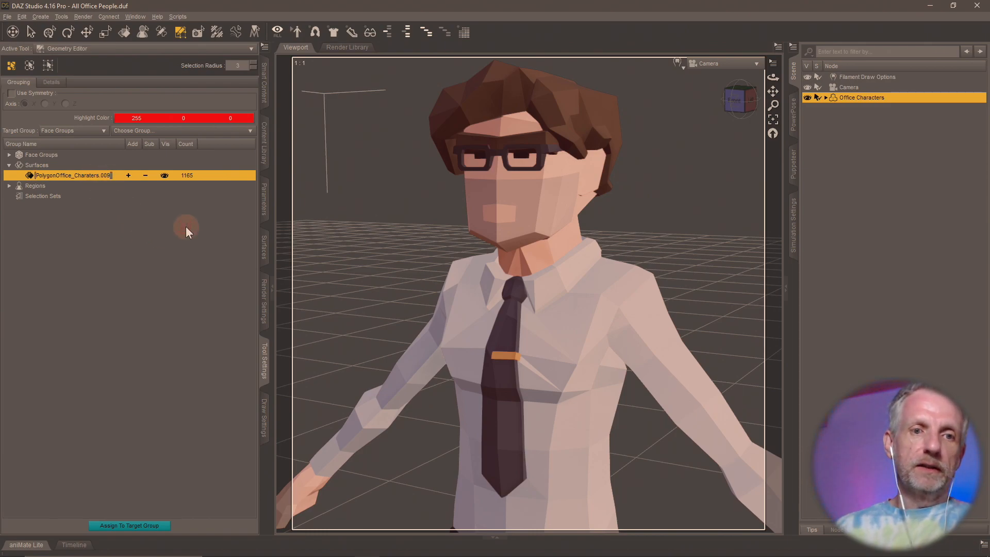
key(End)
key(BackSpace)
key(BackSpace)
key(BackSpace)
key(BackSpace)
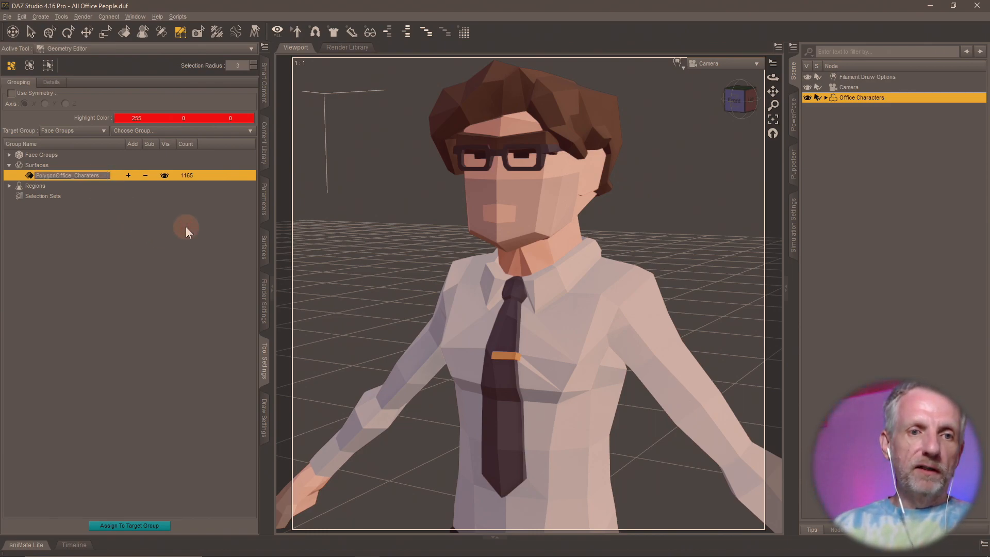
key(Return)
Step: In Blender, hide SK_Chr_Business_Male_03 and show SK_Chr_Business_Male_04 to identify the remaining character, and return to DAZ Studio
key(alt+Tab)
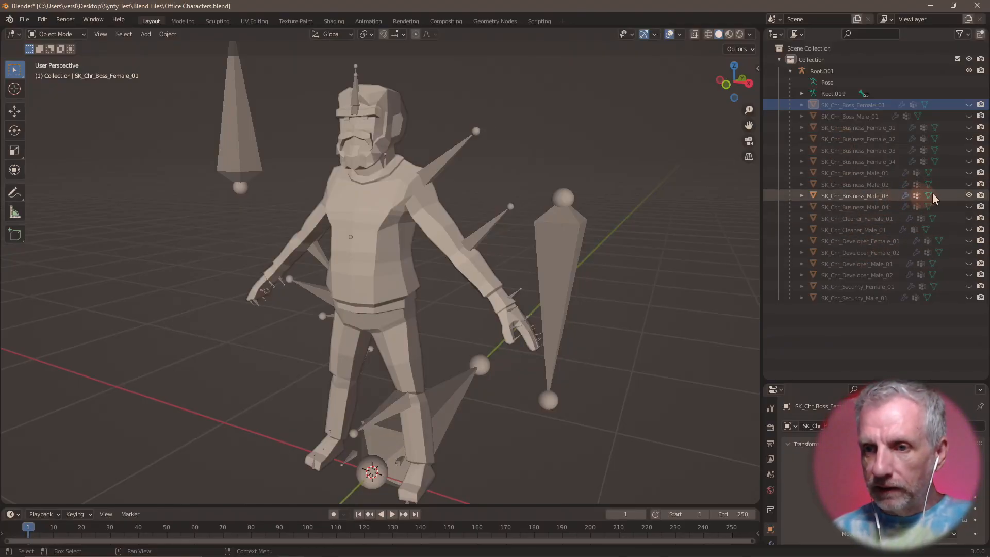
click(969, 196)
click(969, 207)
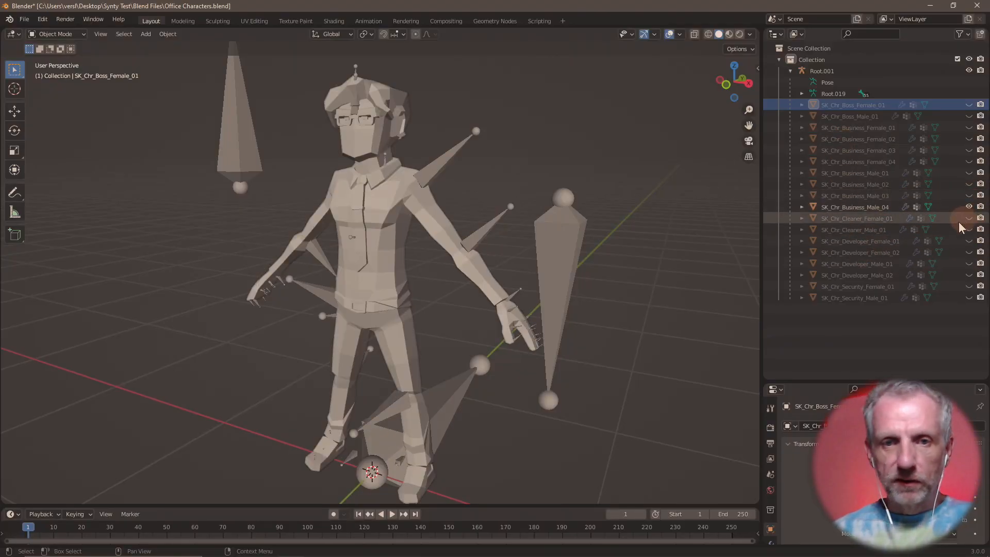
key(alt+Tab)
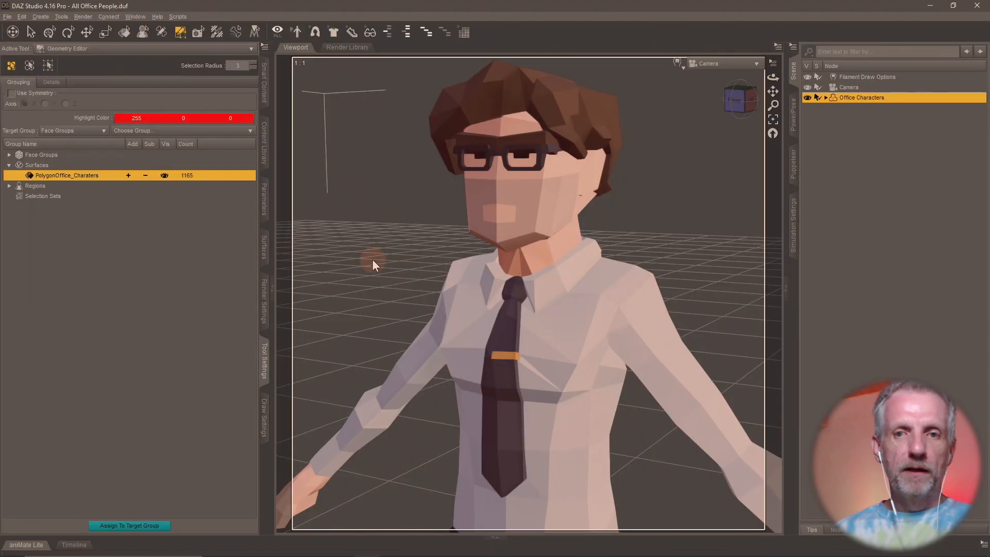
Step: Rename the Office Characters figure as Business Male 04, basing the name on the copied Business Male 01 entry
double_click(877, 97)
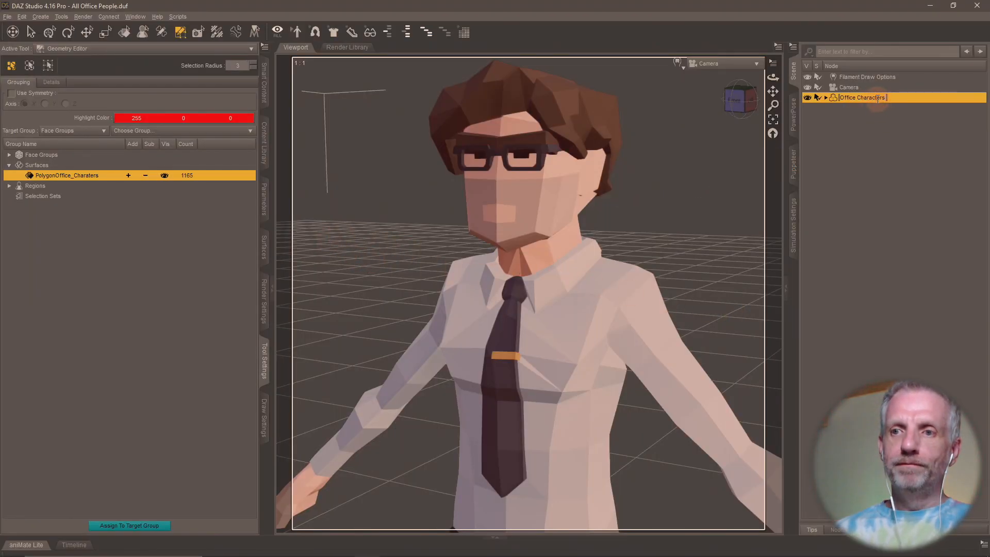
key(super+v)
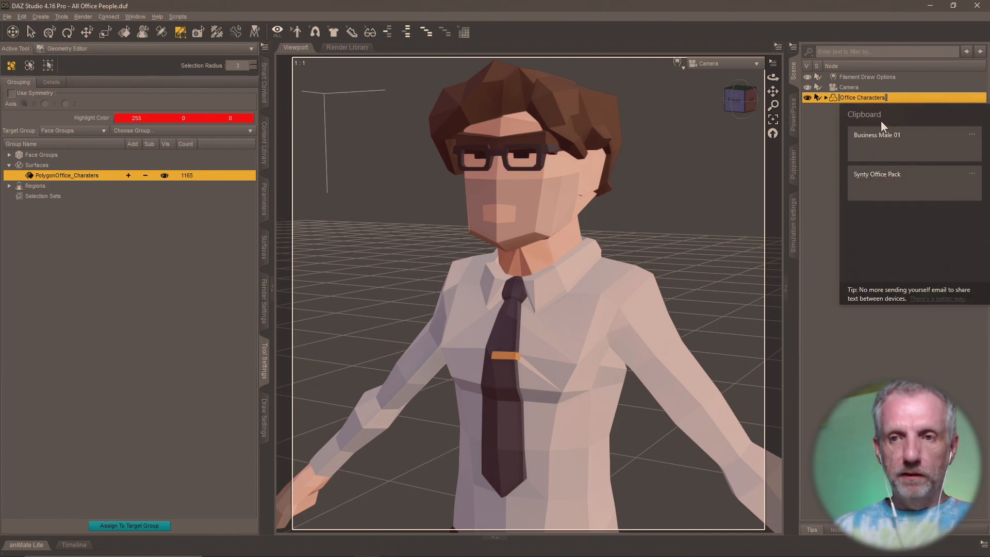
click(905, 144)
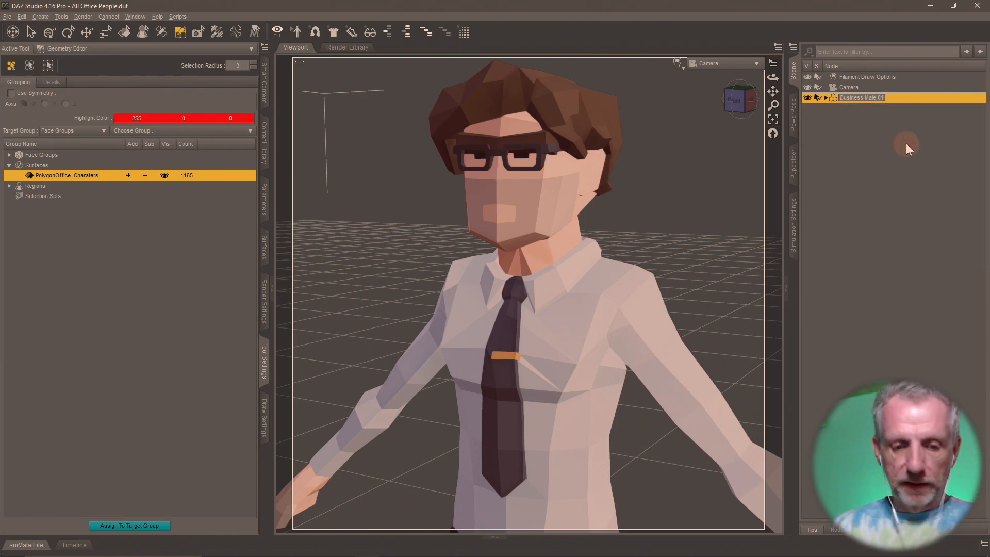
key(BackSpace)
text(4)
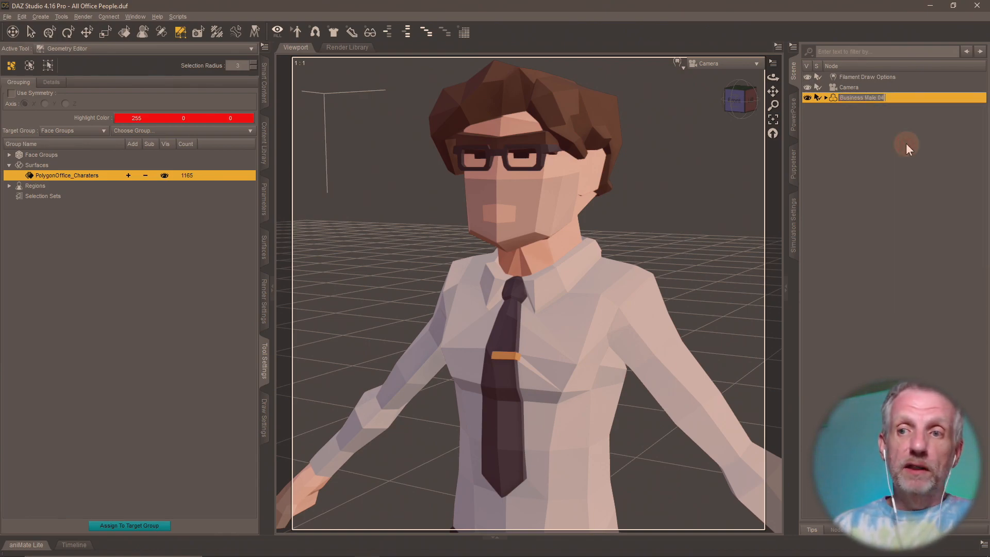
key(Return)
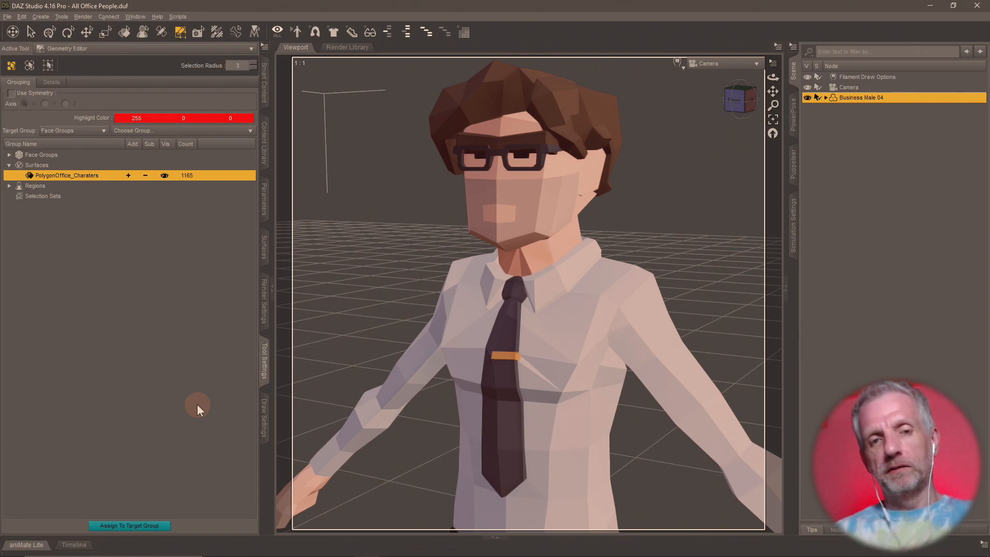
Step: Start a figure asset save in the Office People folder with the file name Business Male 04
key(ctrl+shift+s)
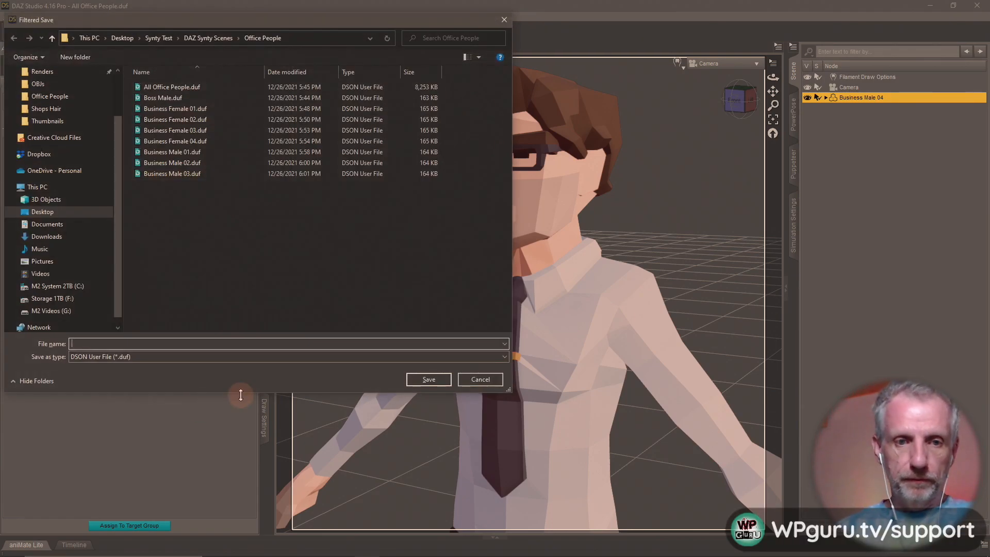
key(super+v)
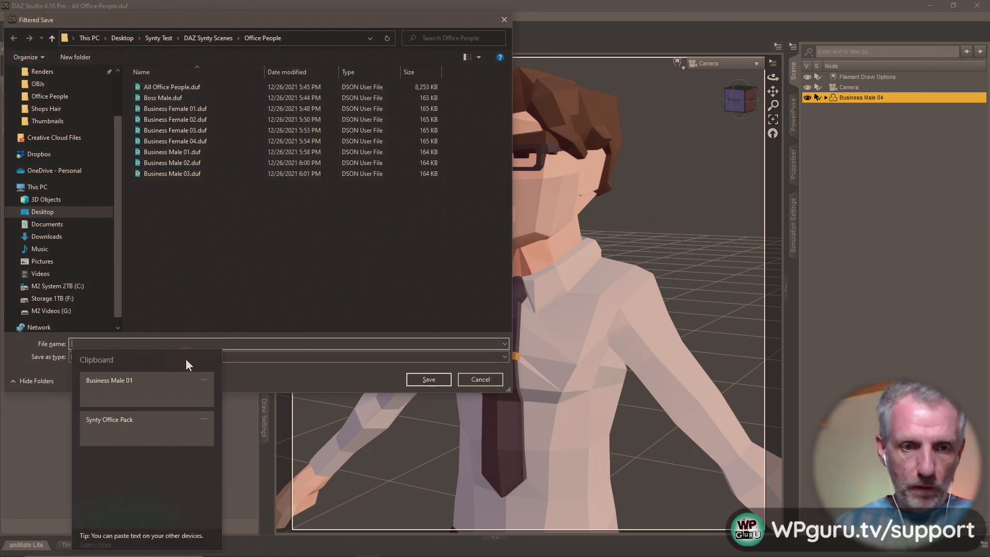
click(135, 395)
key(Return)
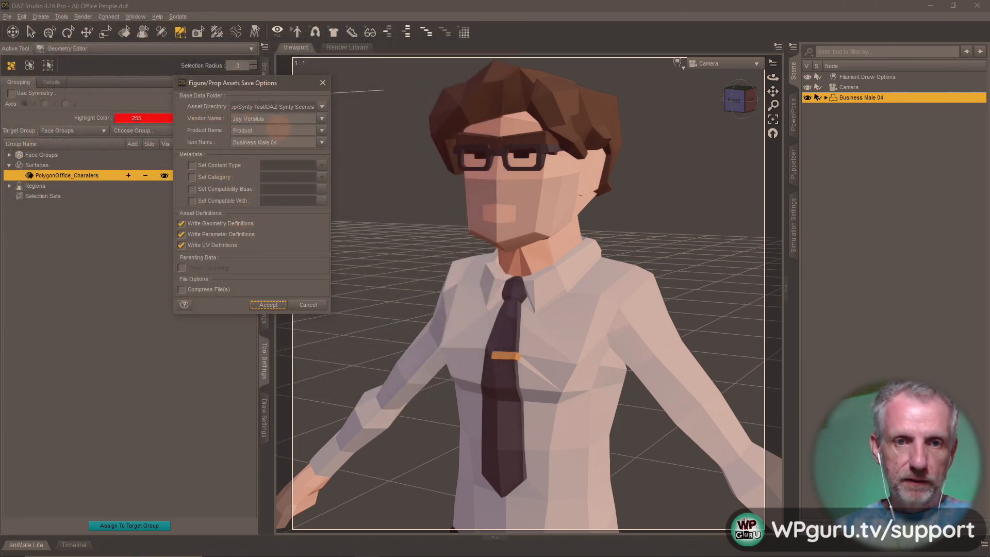
Step: Save the asset with product name Synty Office Pack from the clipboard history and show the Office People library folder
double_click(279, 129)
key(super+v)
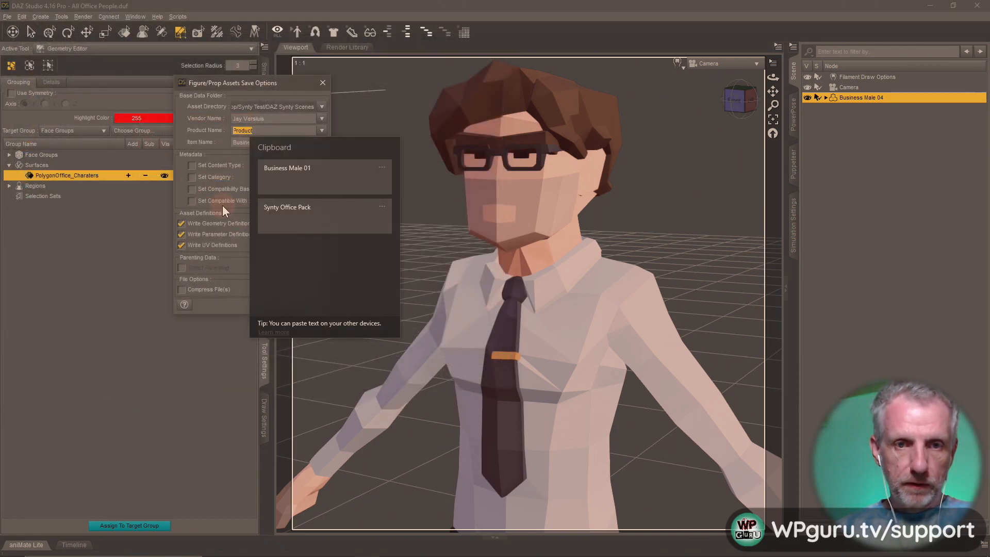
click(317, 210)
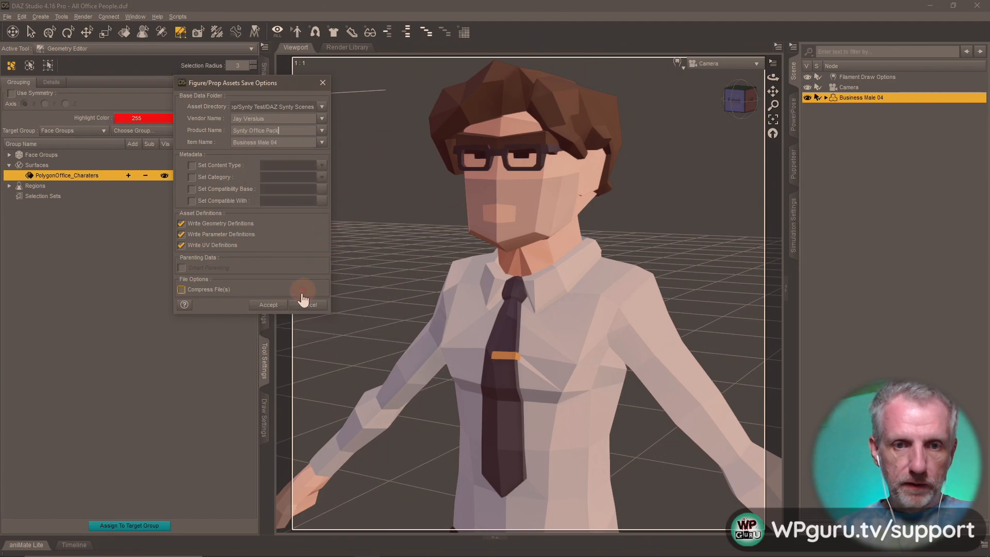
click(268, 304)
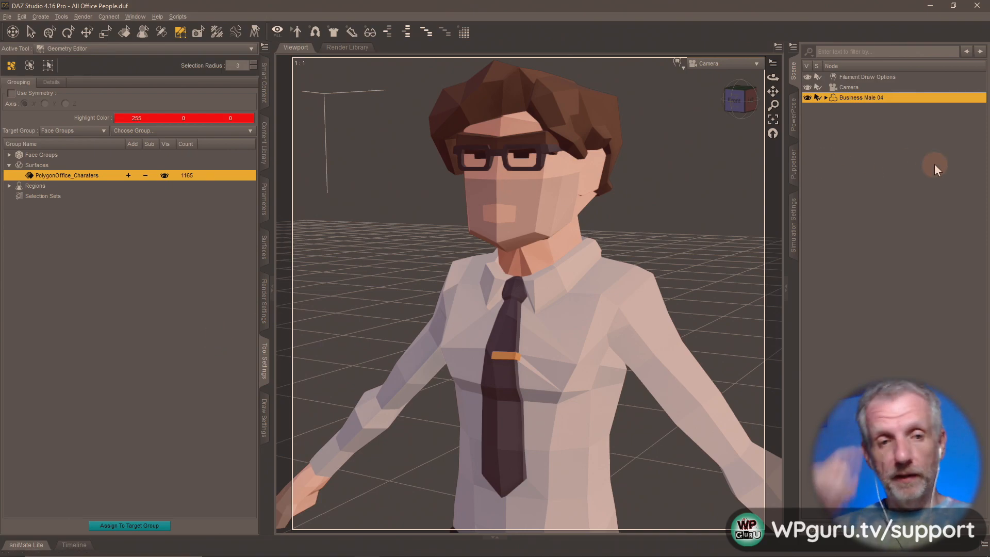
click(264, 149)
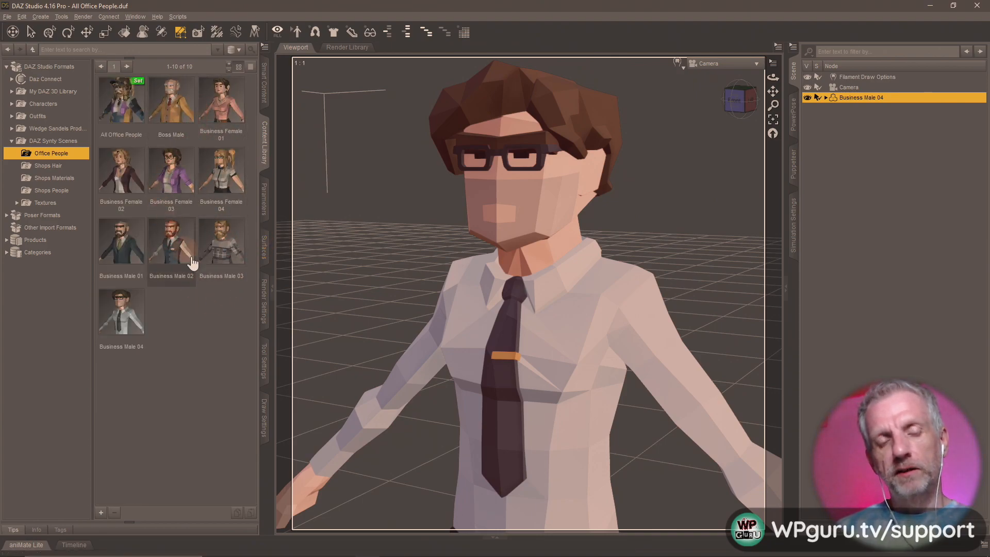
Step: Remove Business Male 04 from the scene, load All Office People from the library and show the Geometry Editor's surface groups
key(Delete)
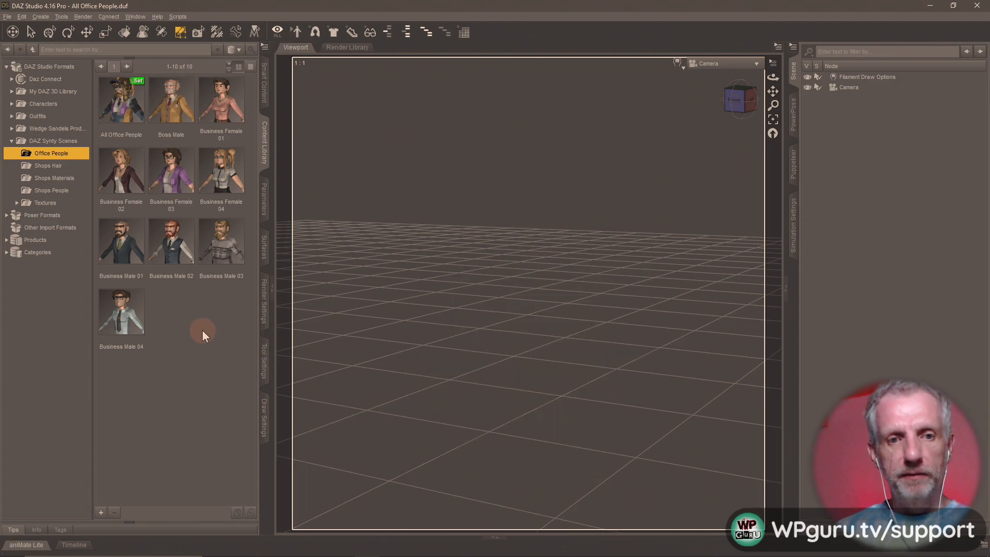
click(119, 96)
double_click(118, 96)
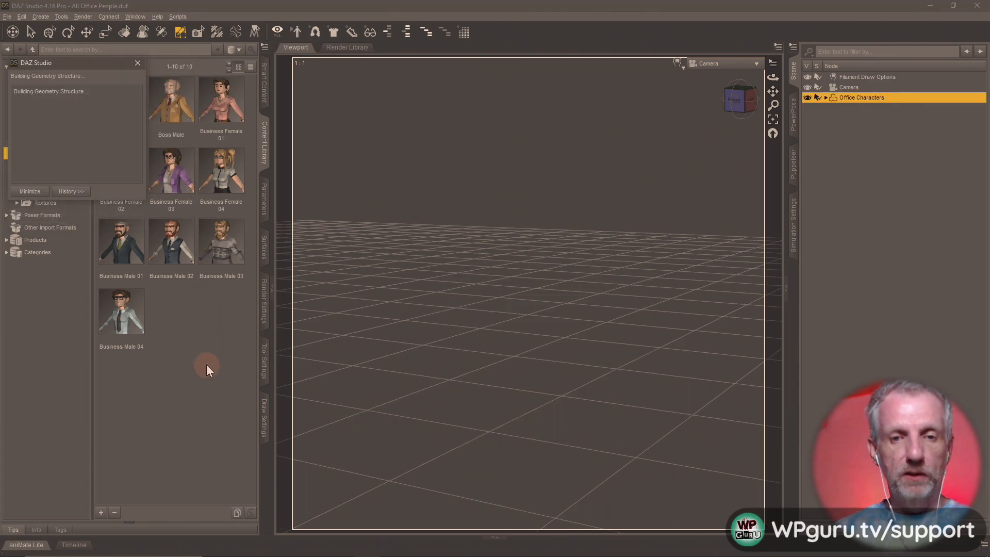
click(264, 361)
Step: Select the faces of surfaces PolygonOffice_Charaters.001 to .009, leaving .004 out of the selection
click(128, 175)
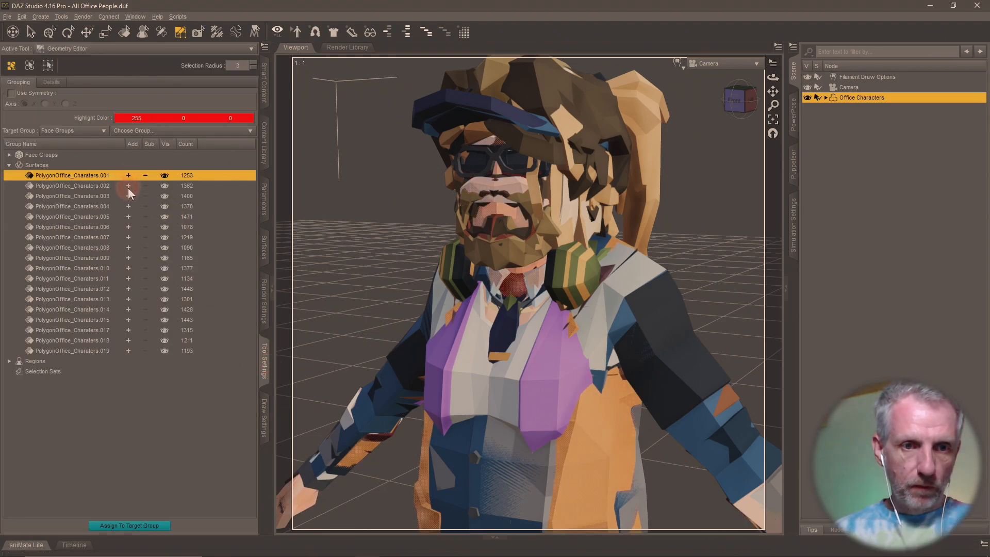
click(128, 185)
click(128, 196)
click(126, 206)
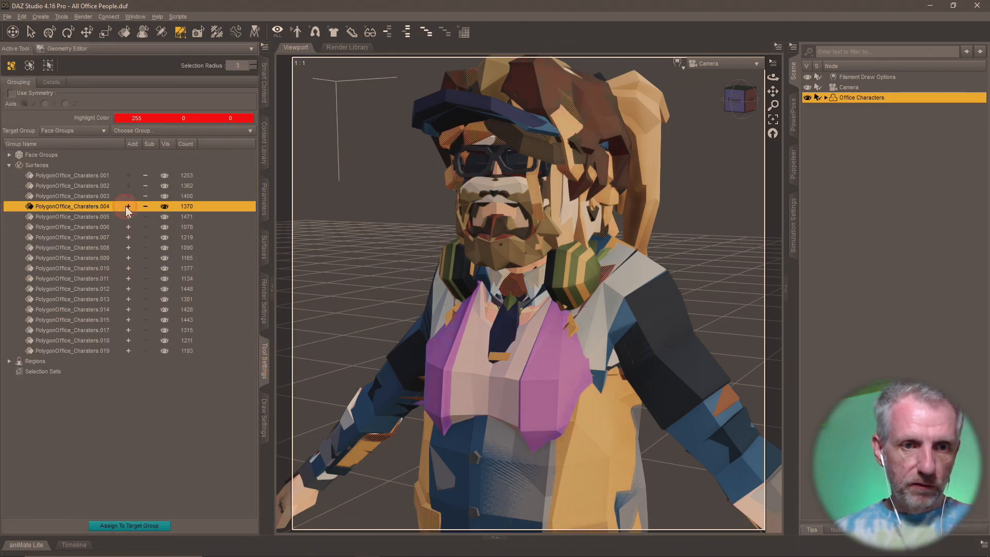
click(128, 217)
click(128, 227)
click(128, 237)
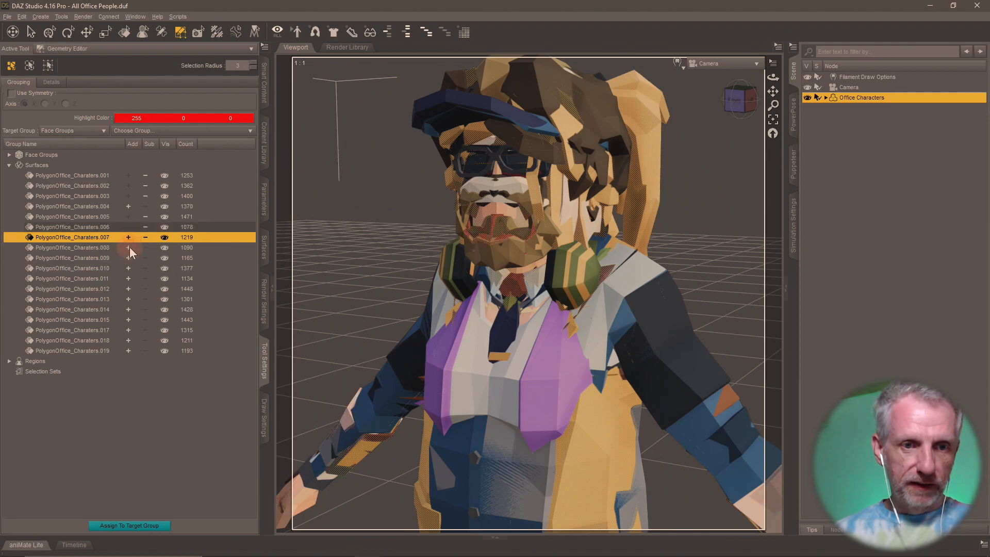
click(129, 248)
click(129, 257)
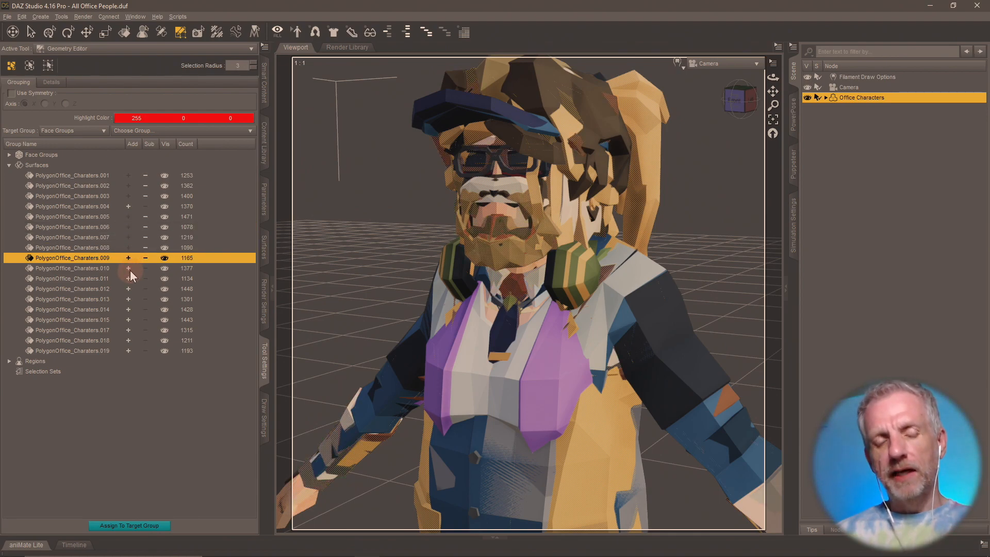
Step: Check the saved characters in the library, add surfaces .011 to .019 and .004 to the selection, and delete all selected faces, keeping only .010
click(263, 149)
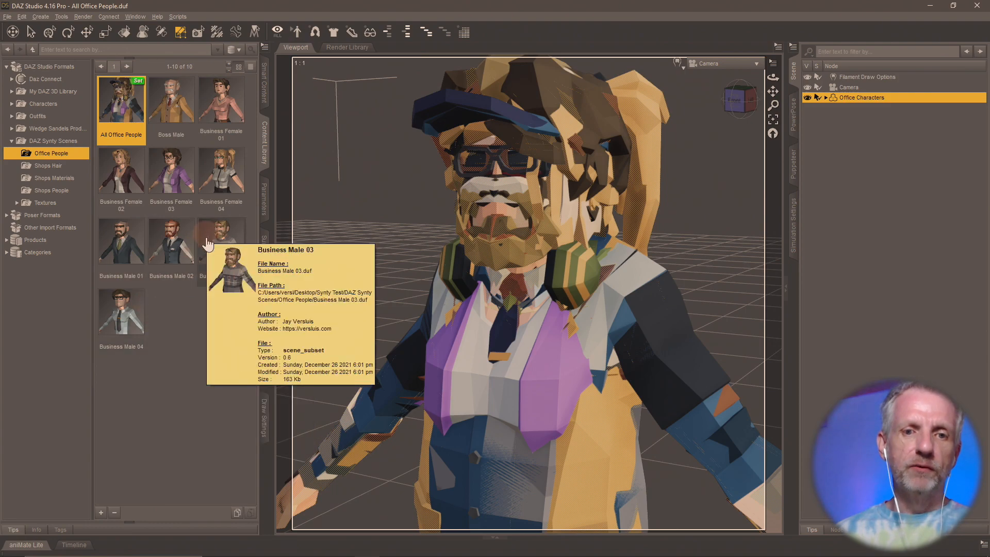
click(264, 356)
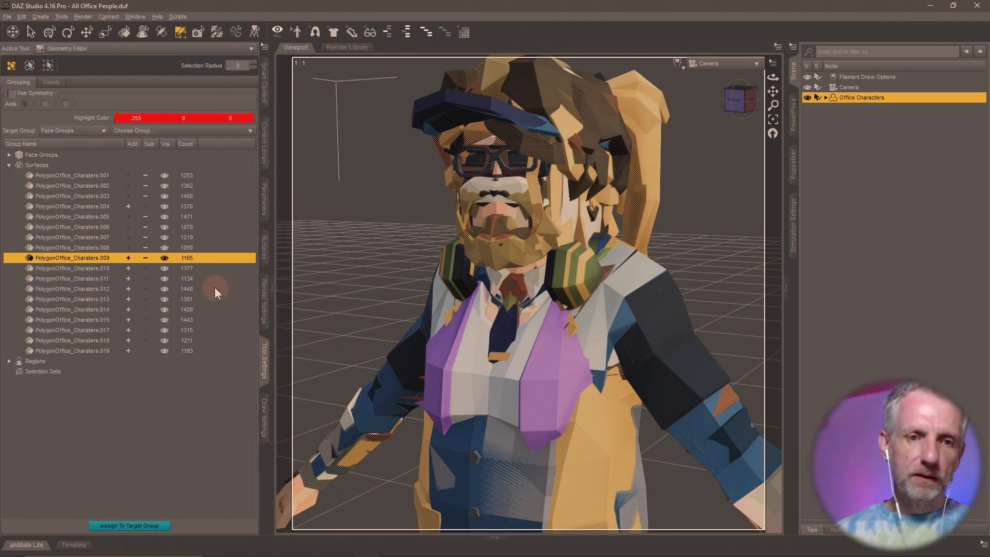
click(128, 278)
click(128, 289)
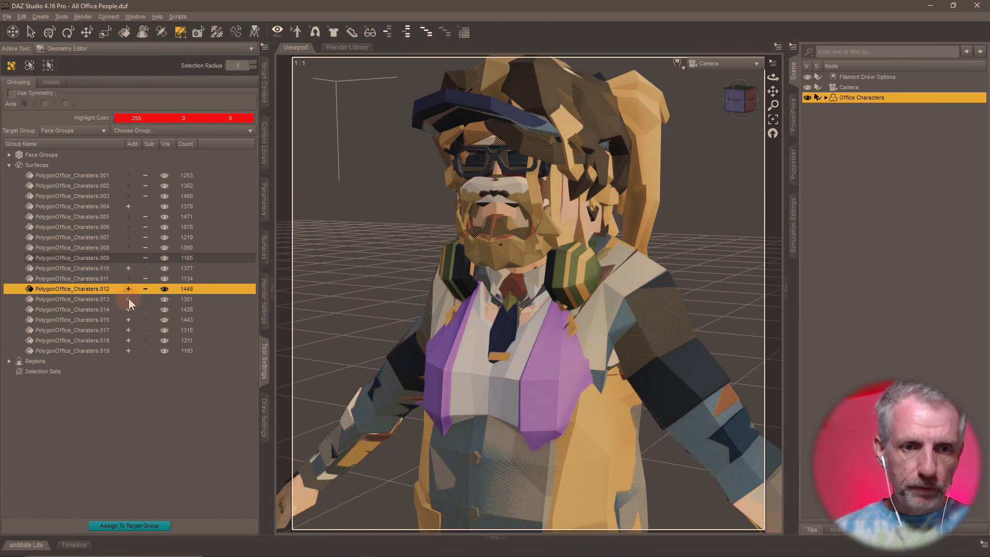
click(129, 299)
click(128, 310)
click(128, 320)
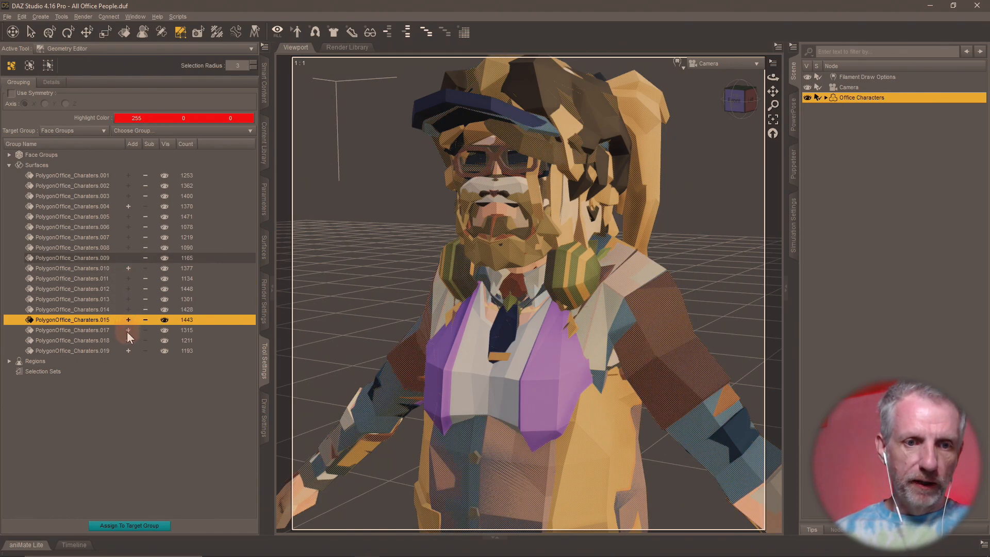
click(129, 330)
click(129, 340)
click(128, 351)
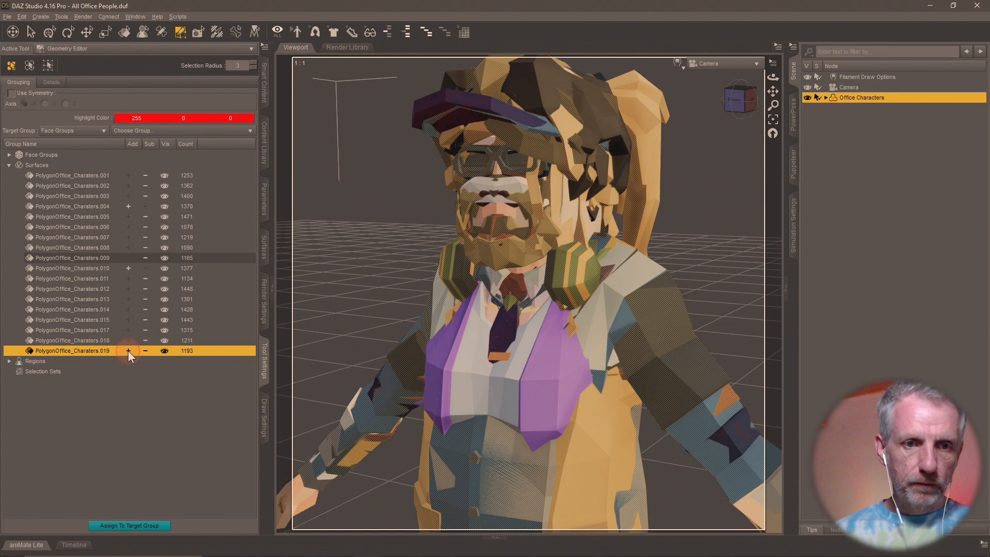
click(129, 206)
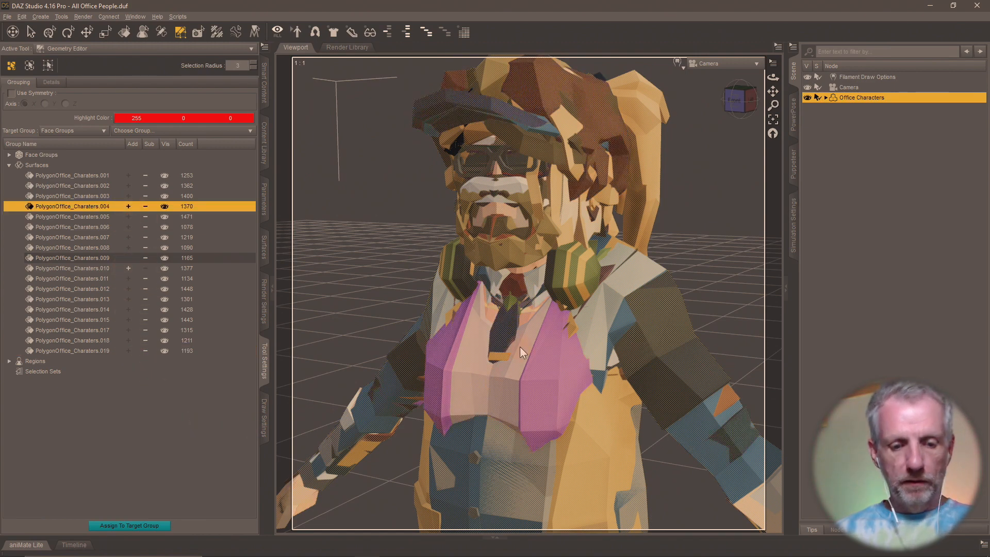
key(Delete)
click(475, 295)
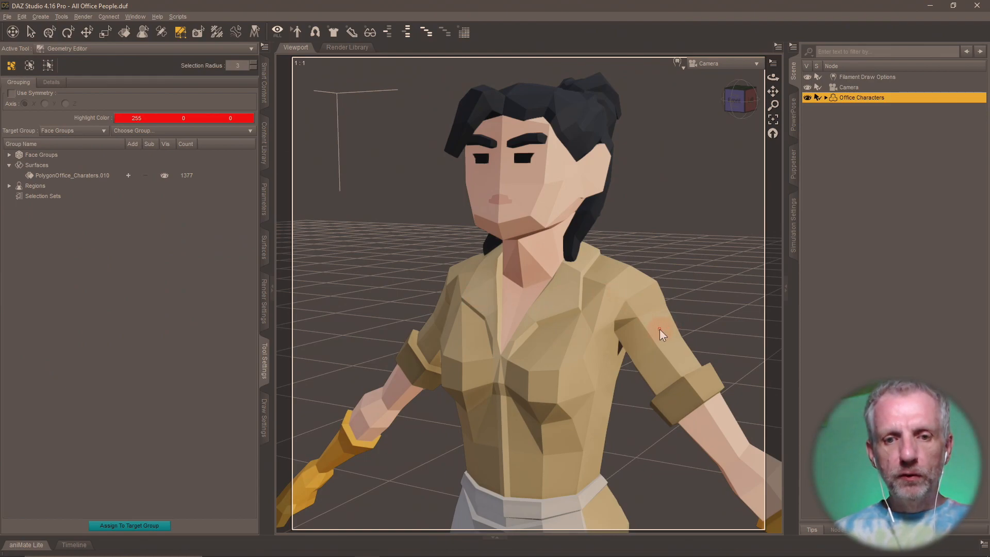
Step: Rename the remaining surface as PolygonOffice_Charaters, without the number suffix
click(103, 174)
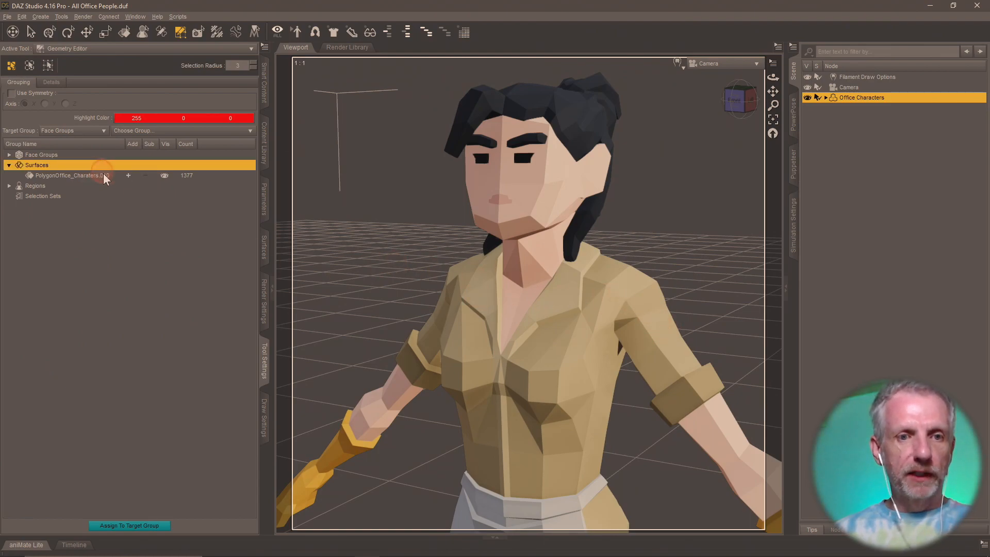
click(88, 175)
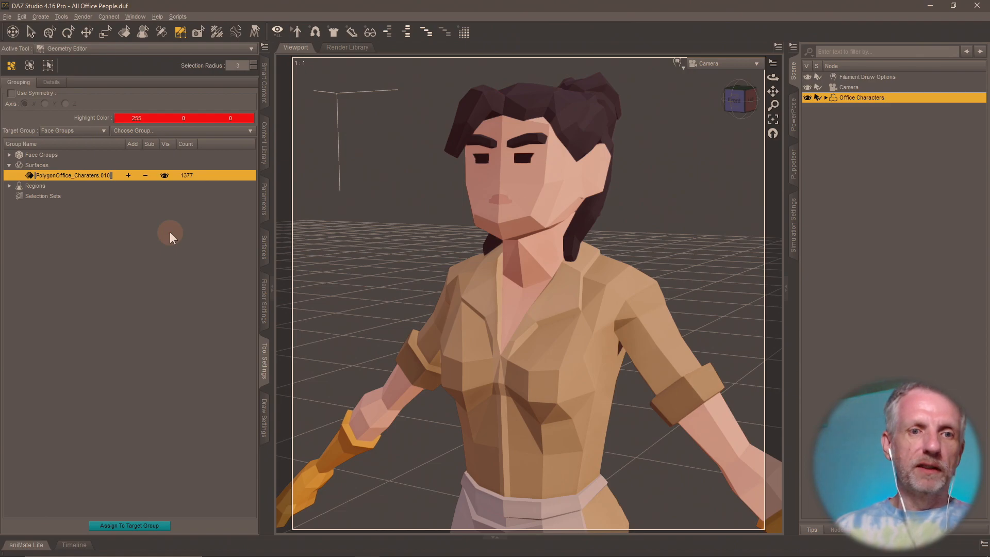
key(BackSpace)
key(BackSpace)
key(BackSpace)
key(BackSpace)
key(Return)
Step: In Blender, hide SK_Chr_Business_Male_04 and show SK_Chr_Cleaner_Female_01 to identify the remaining character, and return to DAZ Studio
key(alt+Tab)
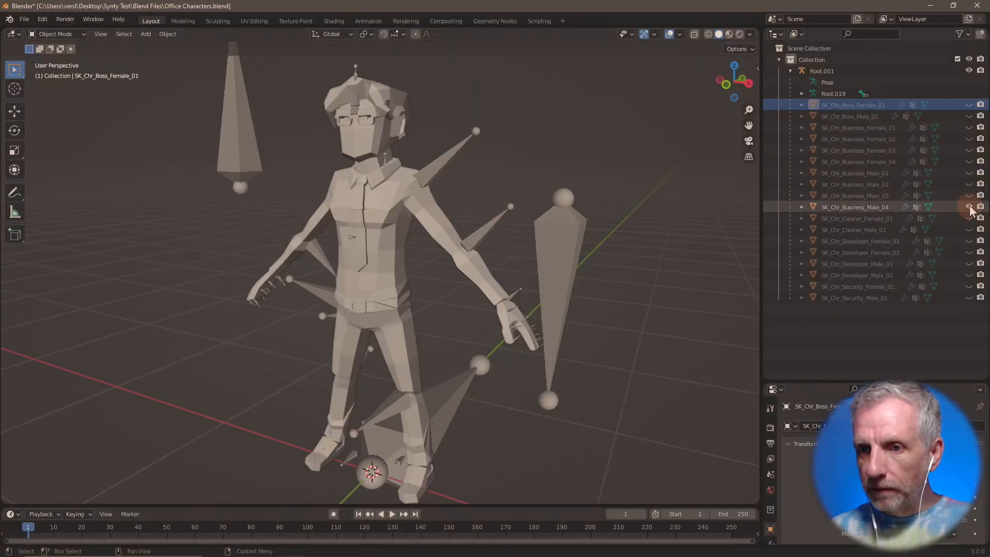
click(968, 207)
click(969, 218)
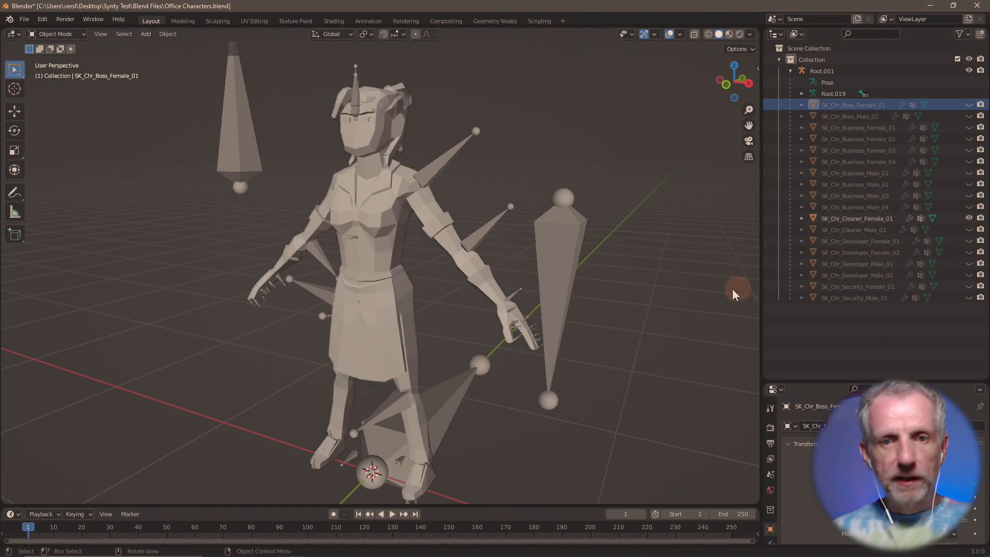
key(alt+Tab)
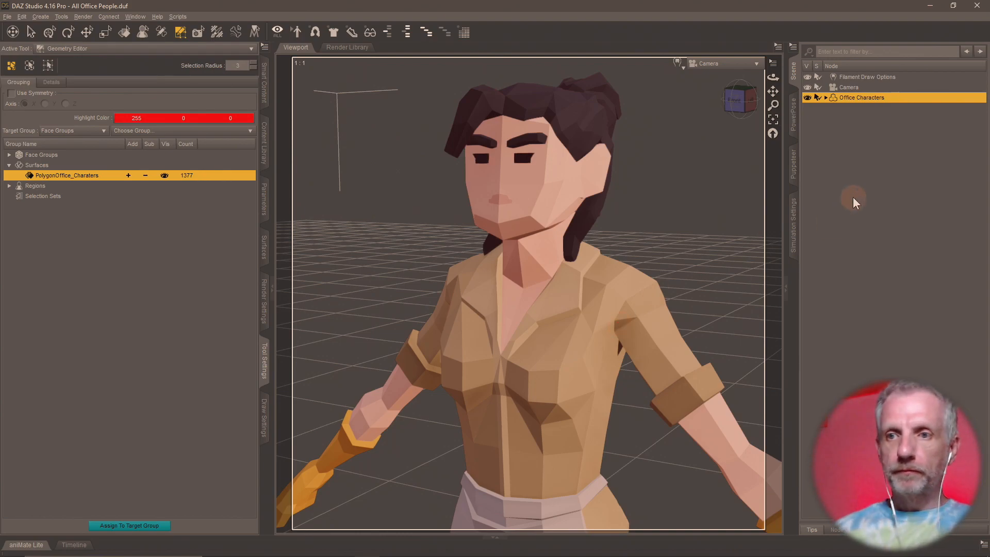
Step: Delete the Business Male 01 entry from the clipboard history, rename the Office Characters figure as Female Cleaner and copy that name
click(871, 98)
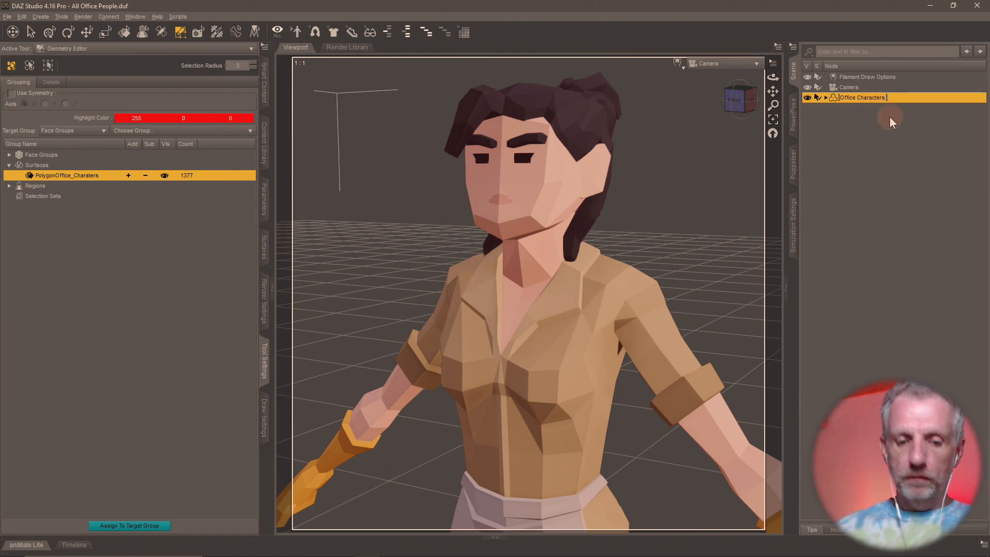
key(super+v)
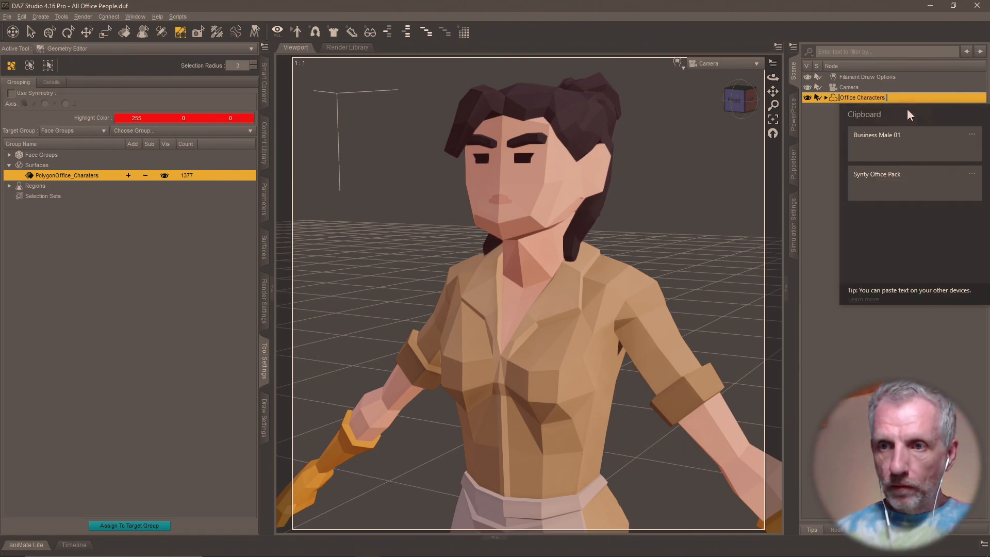
click(971, 134)
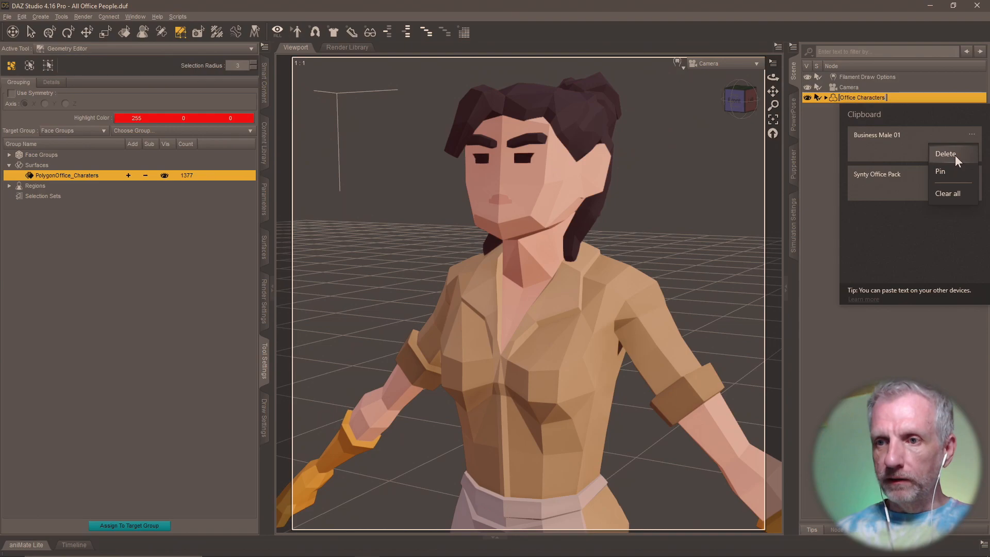
click(946, 154)
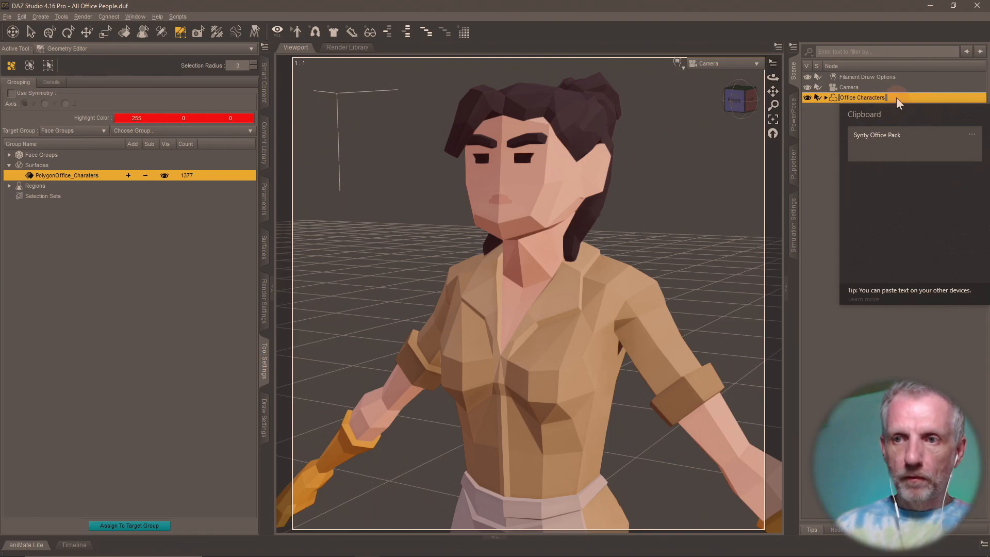
click(824, 176)
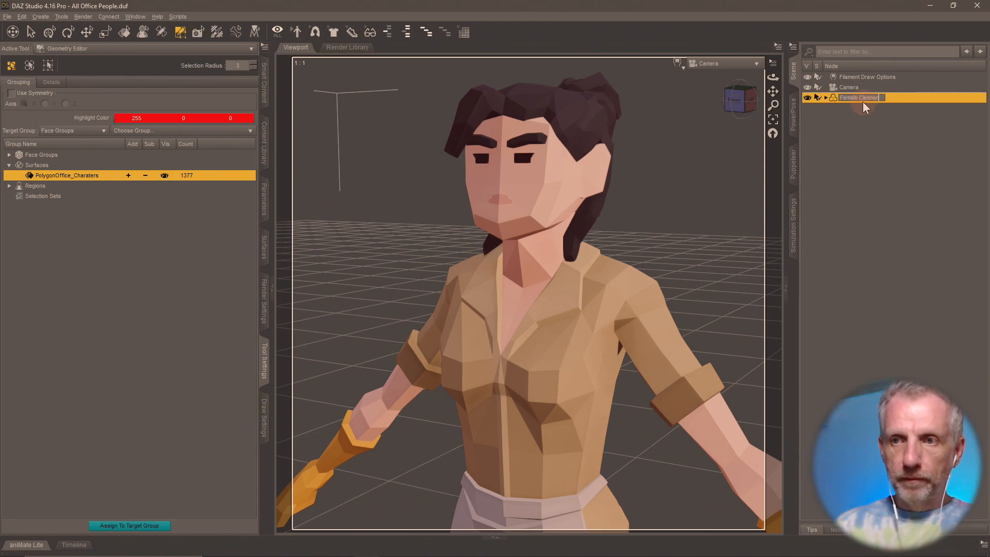
key(shift+Home)
key(ctrl+c)
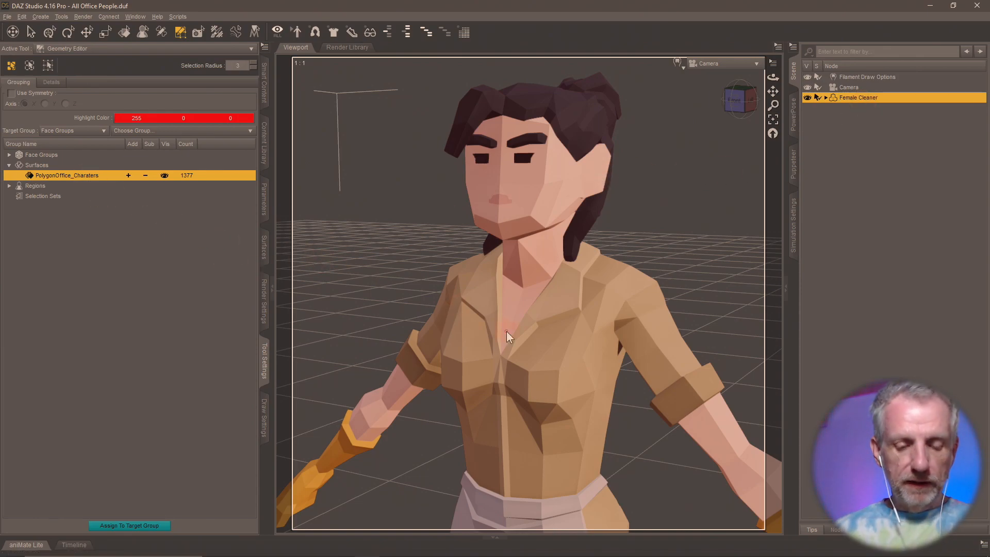
Step: Save the figure asset as Female Cleaner in the Office People folder, with product name Synty Office Pack
key(ctrl+shift+s)
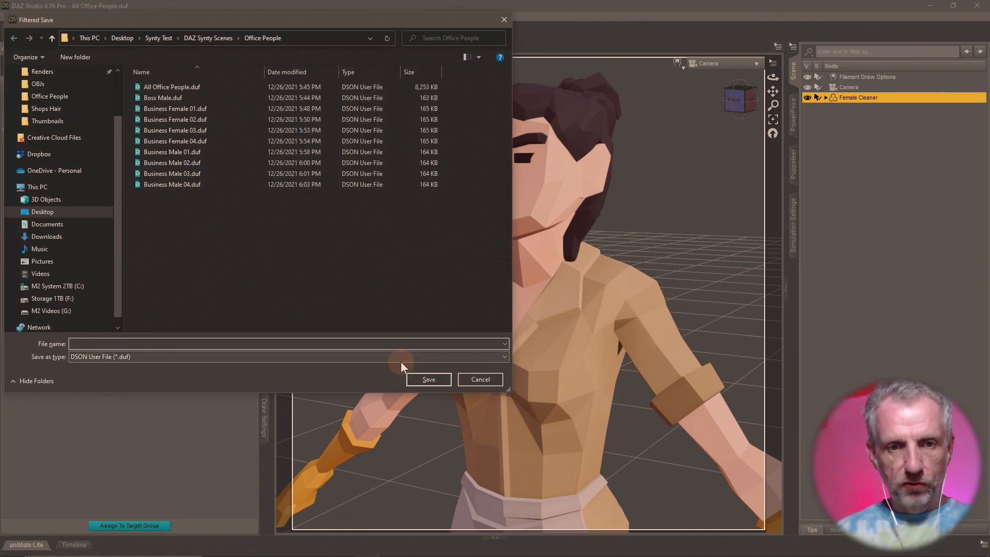
key(ctrl+v)
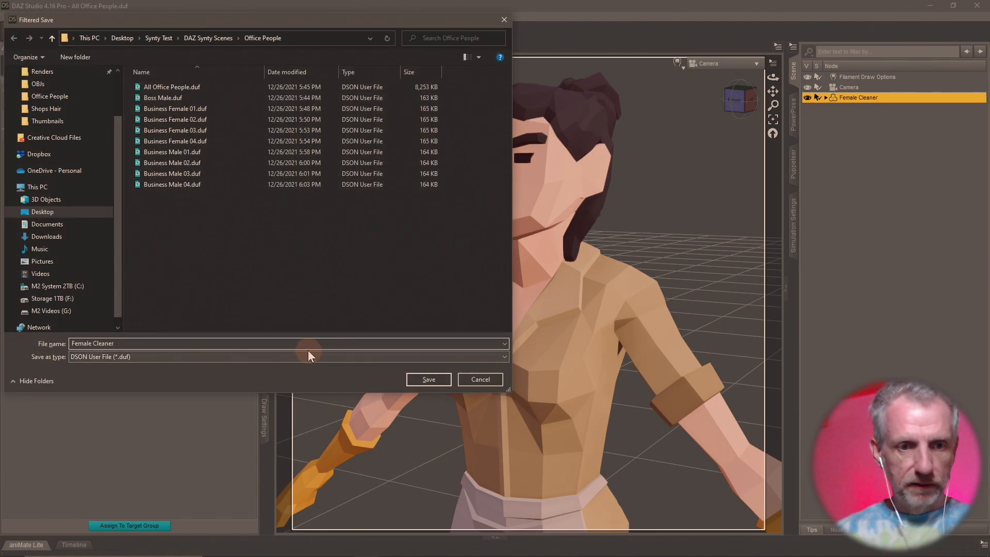
click(443, 377)
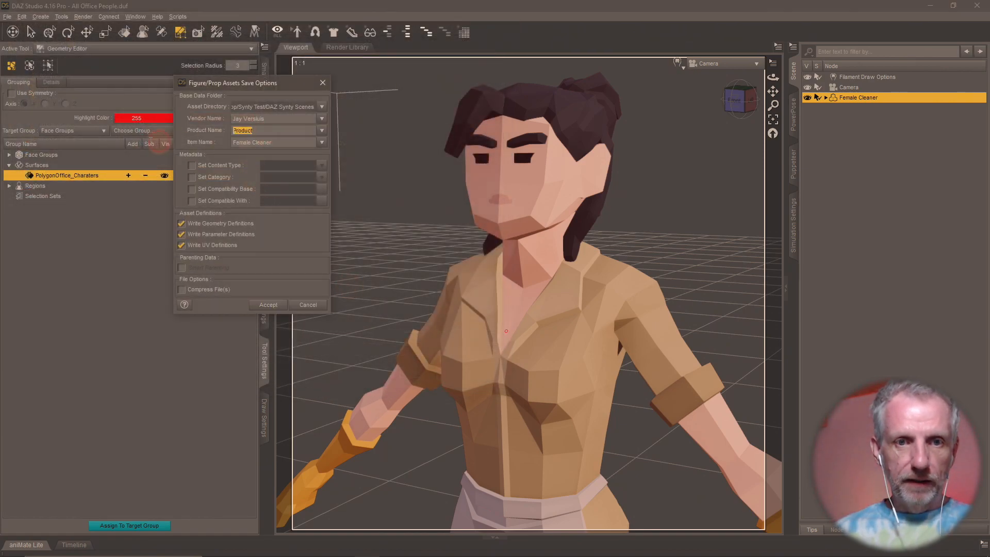
key(super+v)
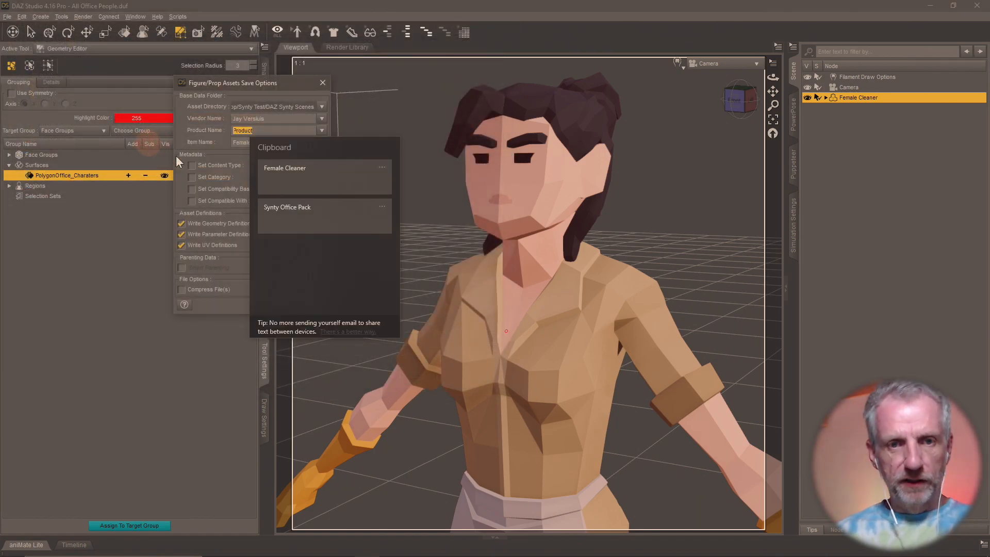
click(314, 215)
click(268, 305)
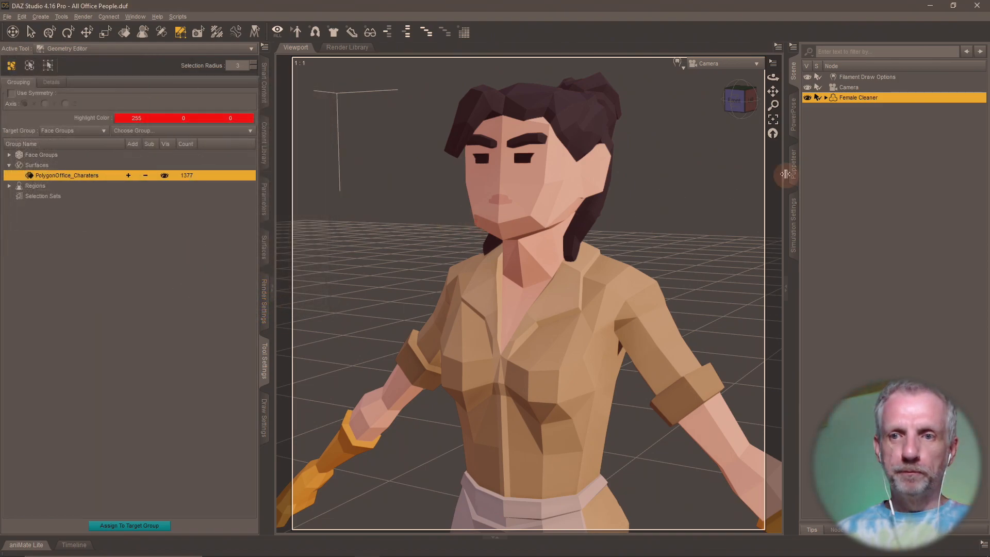
Step: Remove Female Cleaner from the scene, reload All Office People from the library and bring up the Geometry Editor's surface groups
key(Delete)
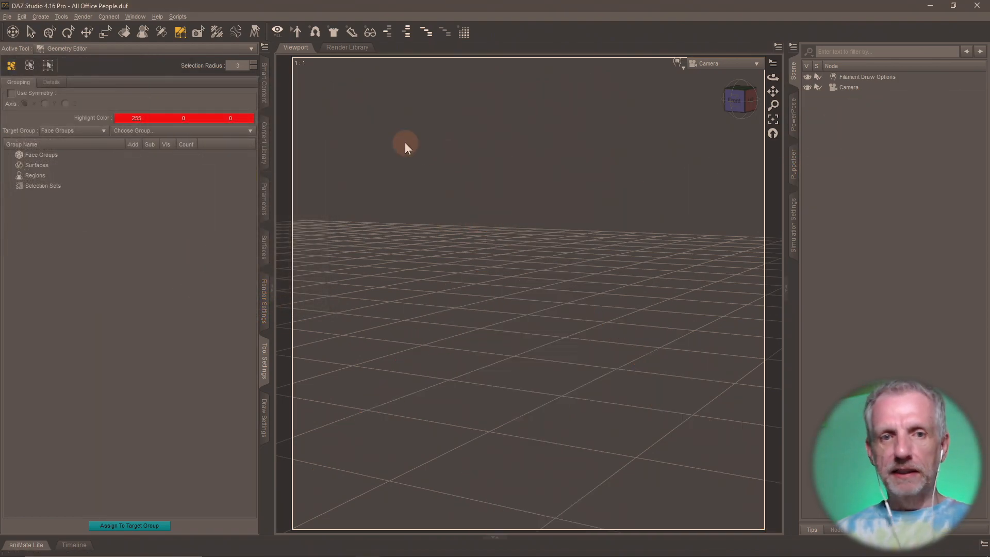
click(270, 138)
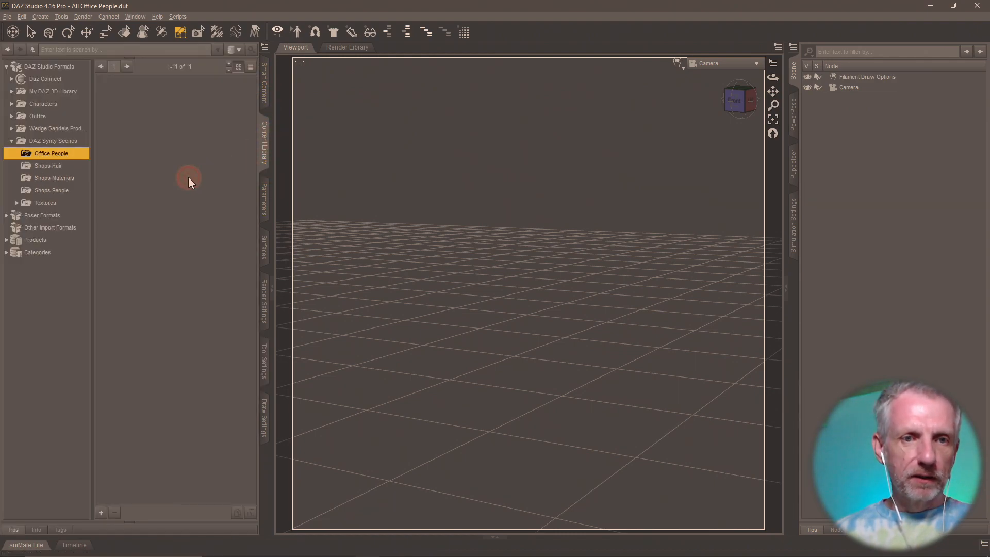
double_click(115, 100)
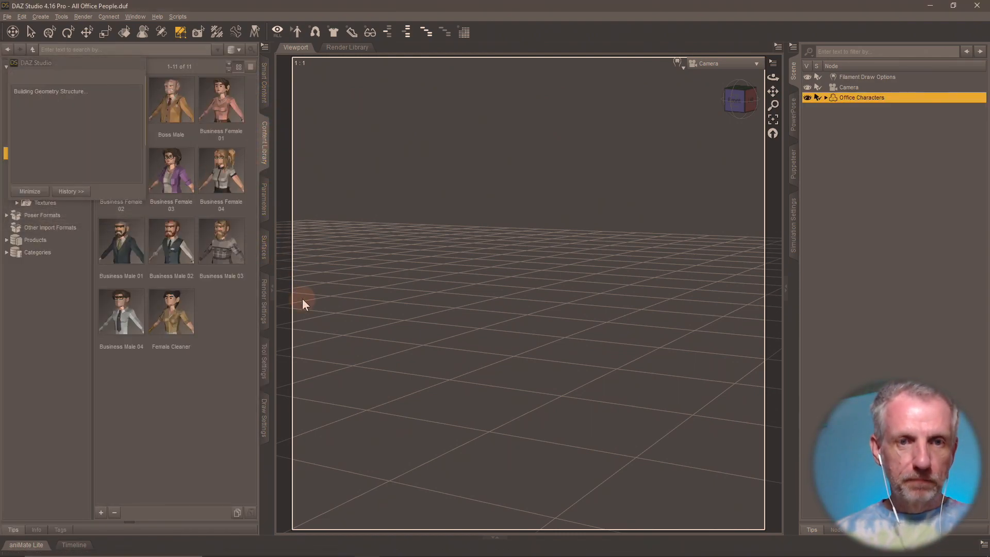
click(265, 361)
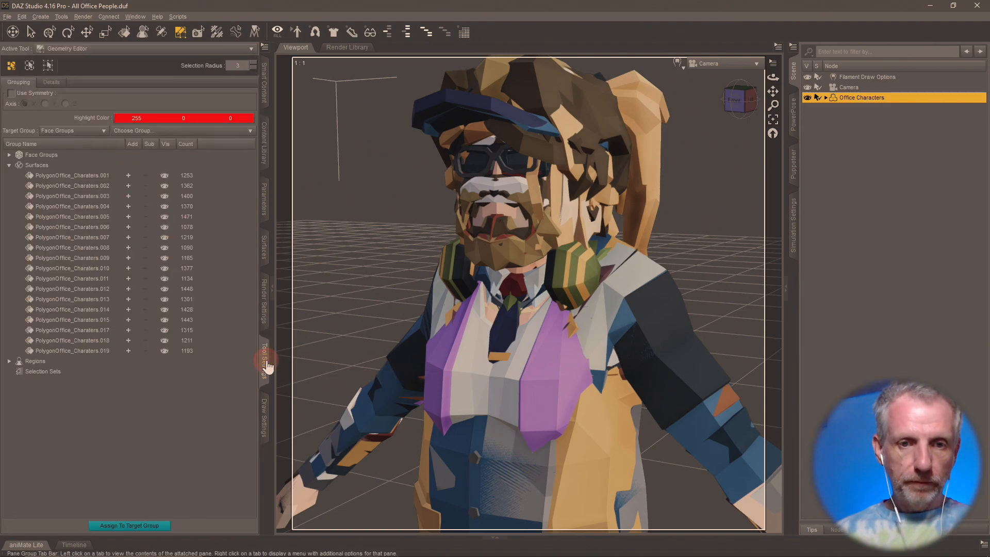
Step: Add surface groups PolygonOffice_Charaters.001 through .010 to the polygon selection of the Office Characters figure
click(128, 175)
click(128, 185)
click(128, 196)
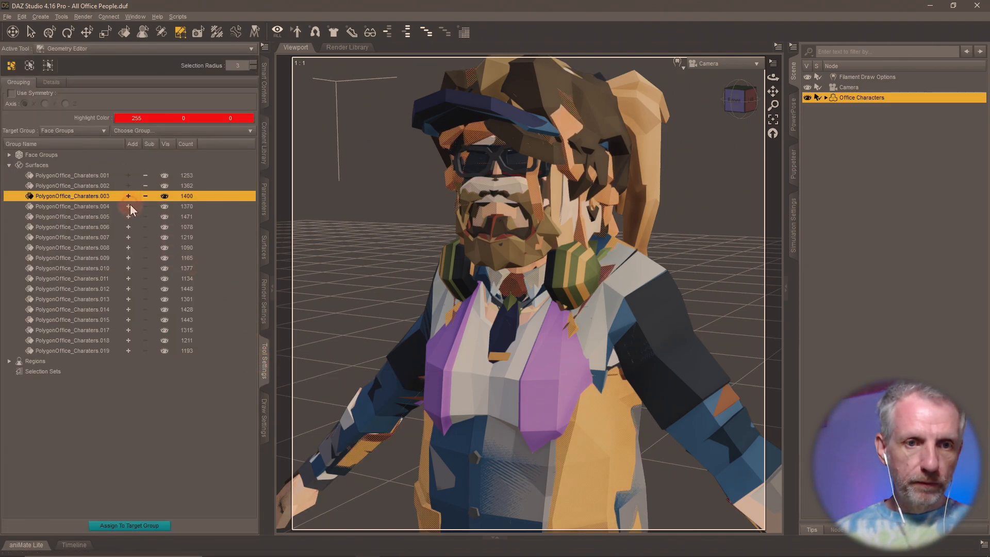
click(128, 206)
click(129, 217)
click(129, 227)
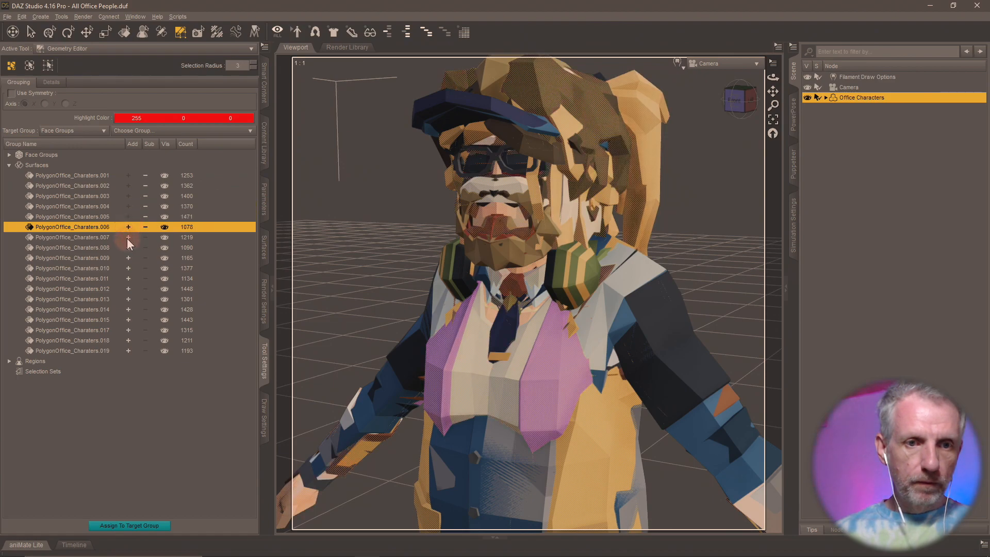
click(128, 237)
click(129, 247)
click(128, 258)
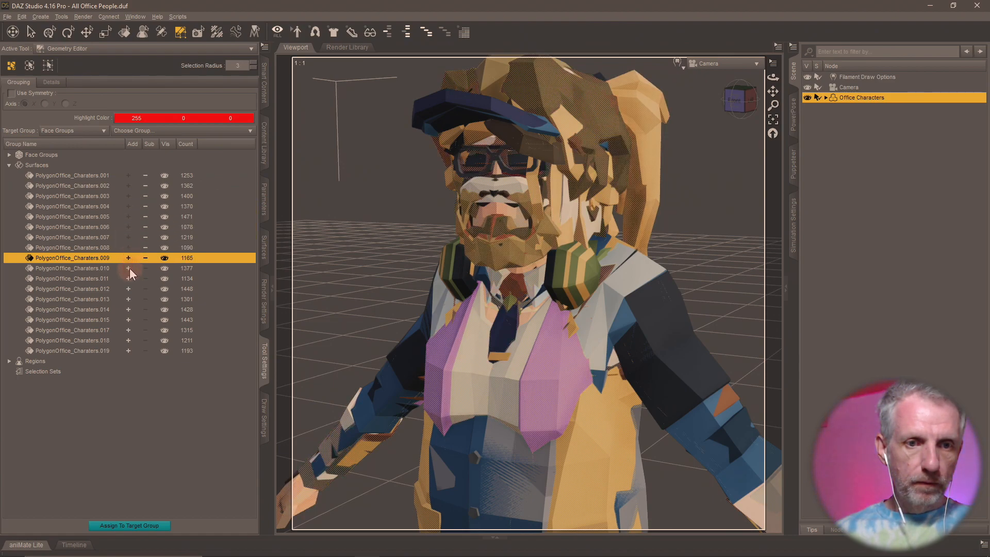
click(129, 268)
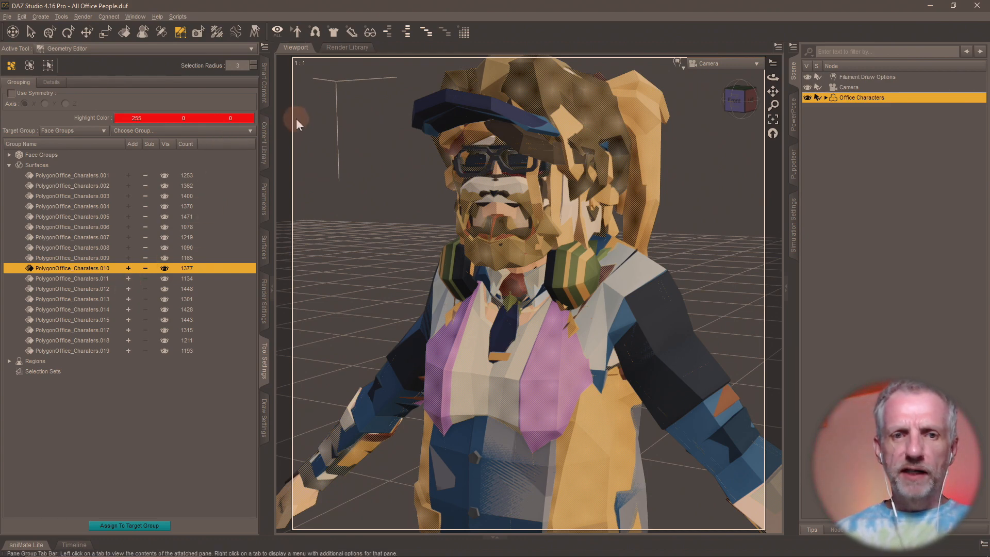
Step: Check the saved Office People assets, add surface groups .012 through .019 to the selection while leaving out .011, and delete the selected polygons
click(264, 144)
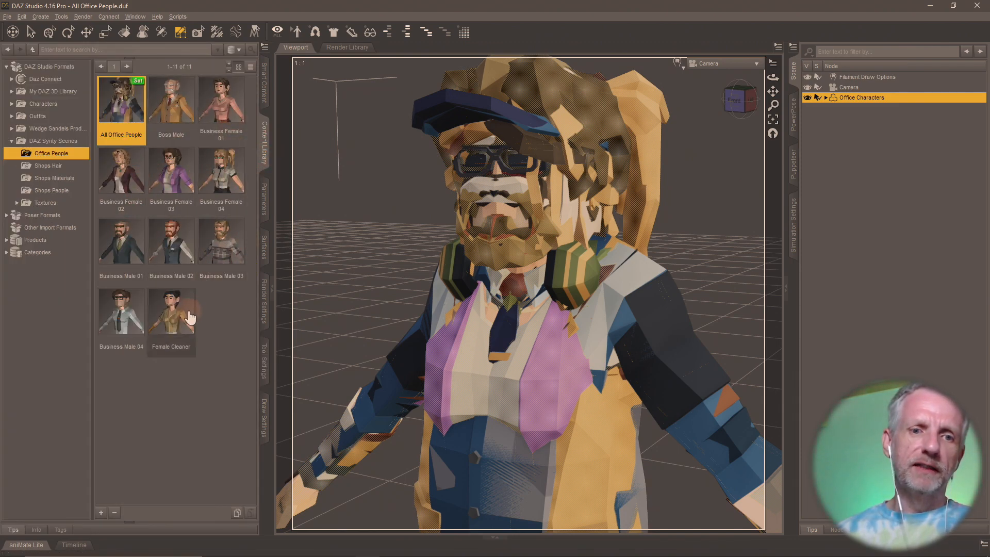
click(256, 366)
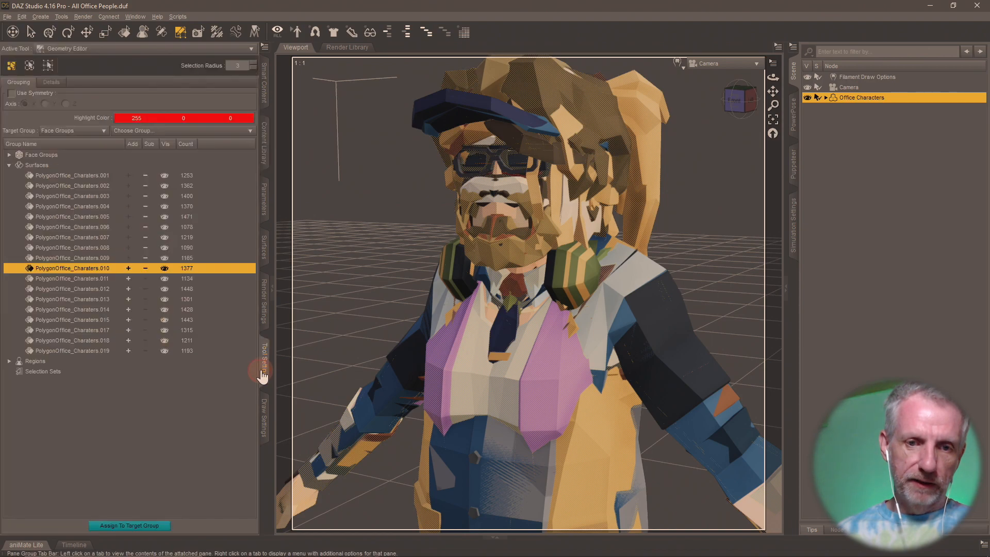
click(126, 289)
click(127, 299)
click(127, 309)
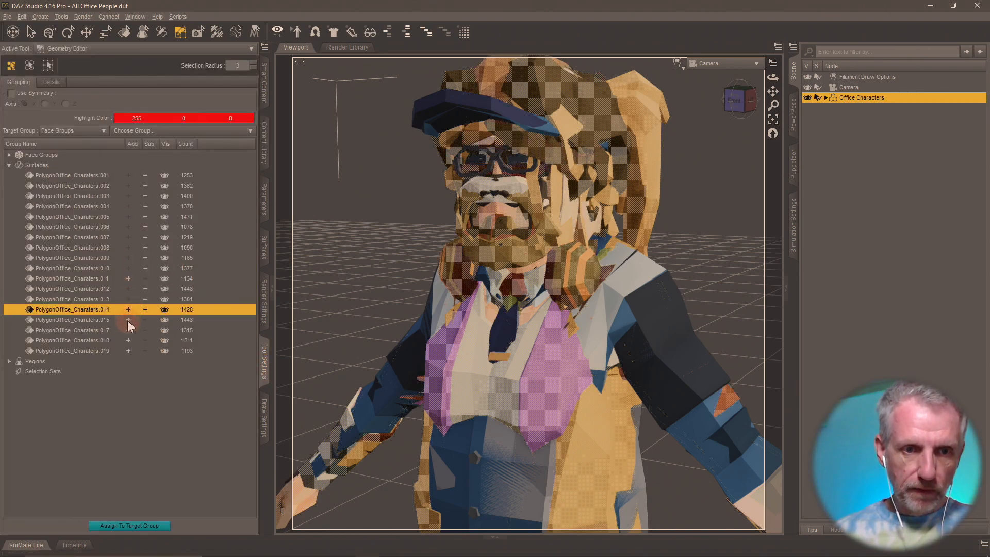
click(128, 319)
click(128, 330)
click(128, 341)
click(128, 351)
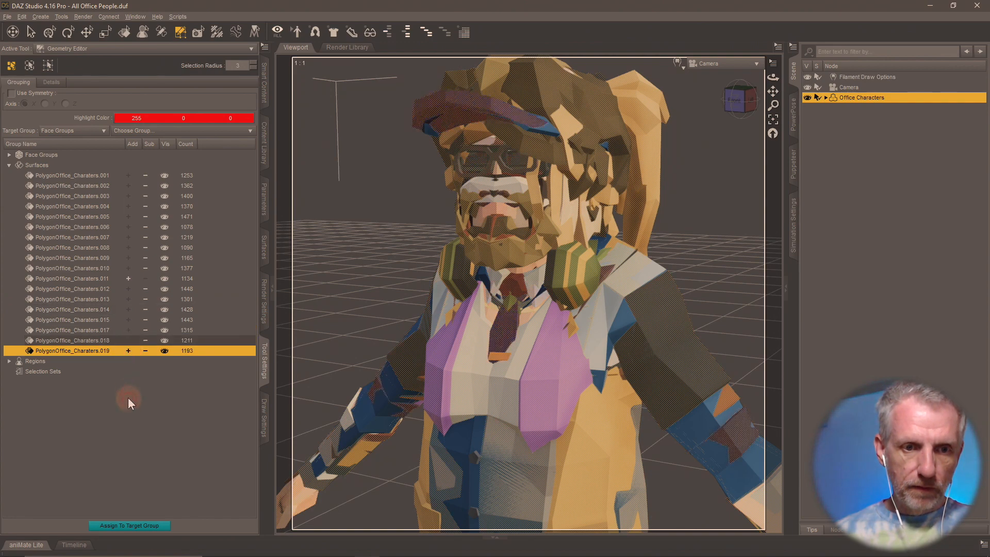
click(135, 400)
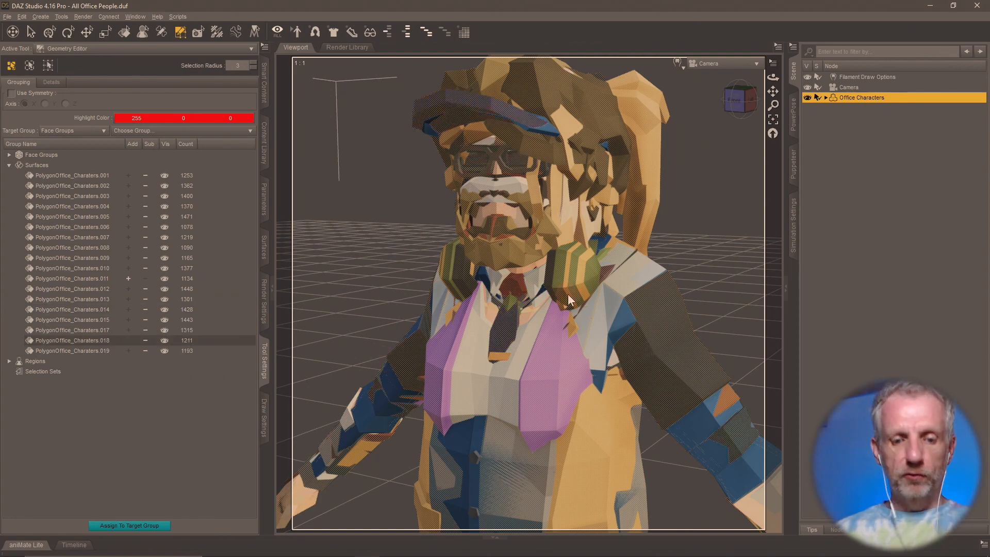
key(Delete)
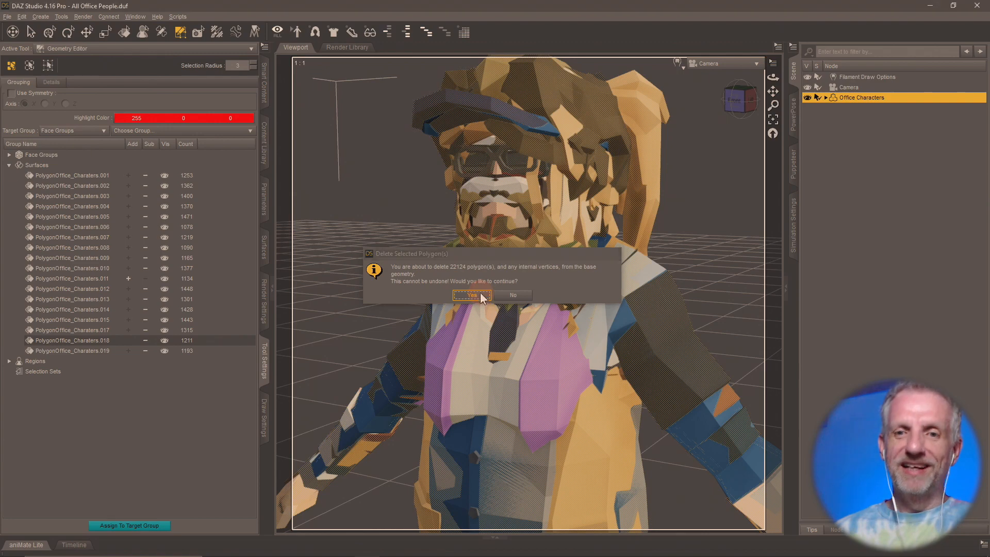
click(472, 295)
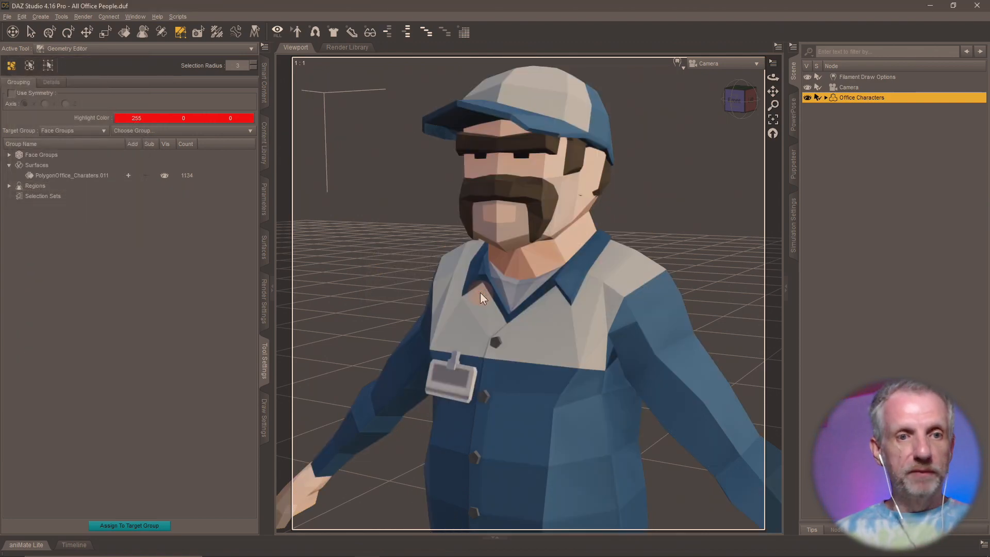
Step: Rename the remaining surface group as PolygonOffice_Charaters, without its number suffix
click(94, 178)
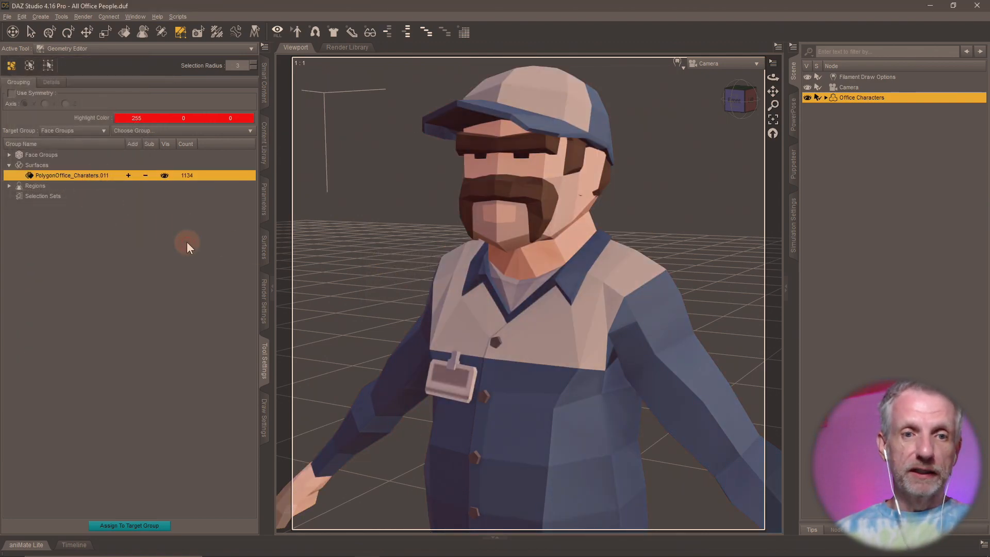
double_click(96, 175)
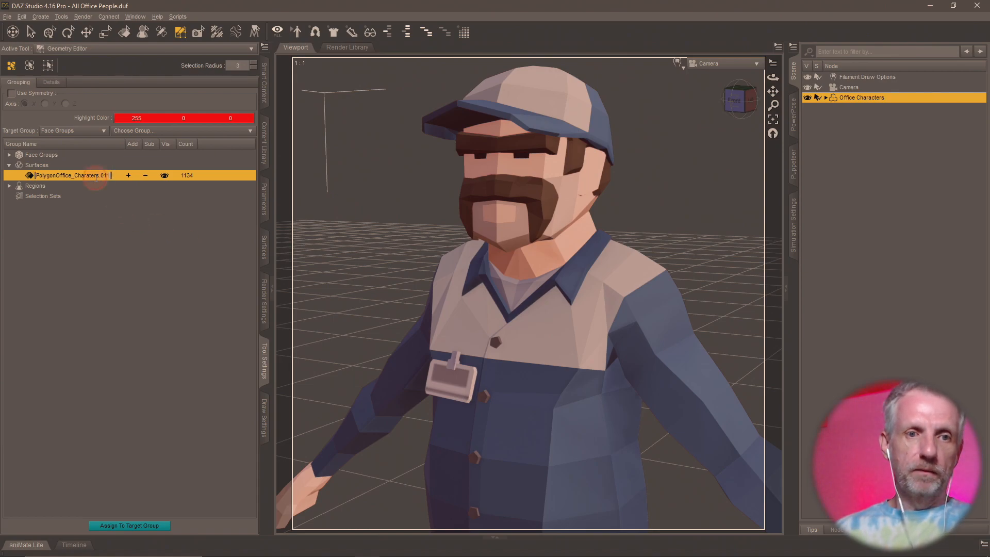
key(End)
key(BackSpace)
key(BackSpace)
key(BackSpace)
key(BackSpace)
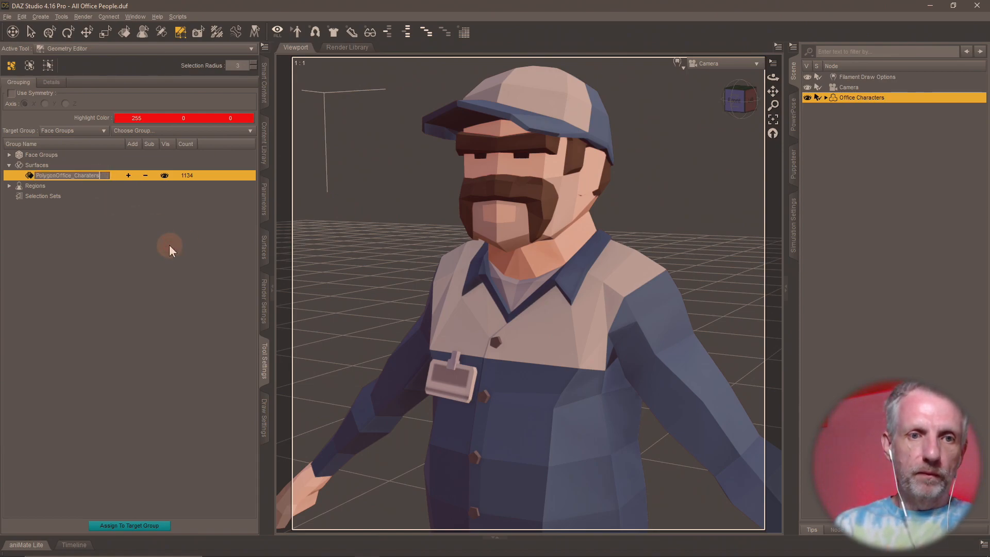
key(Return)
Step: In Blender, show SK_Chr_Cleaner_Male_01 and hide SK_Chr_Cleaner_Female_01 to identify the remaining character, and return to DAZ Studio
key(alt+Tab)
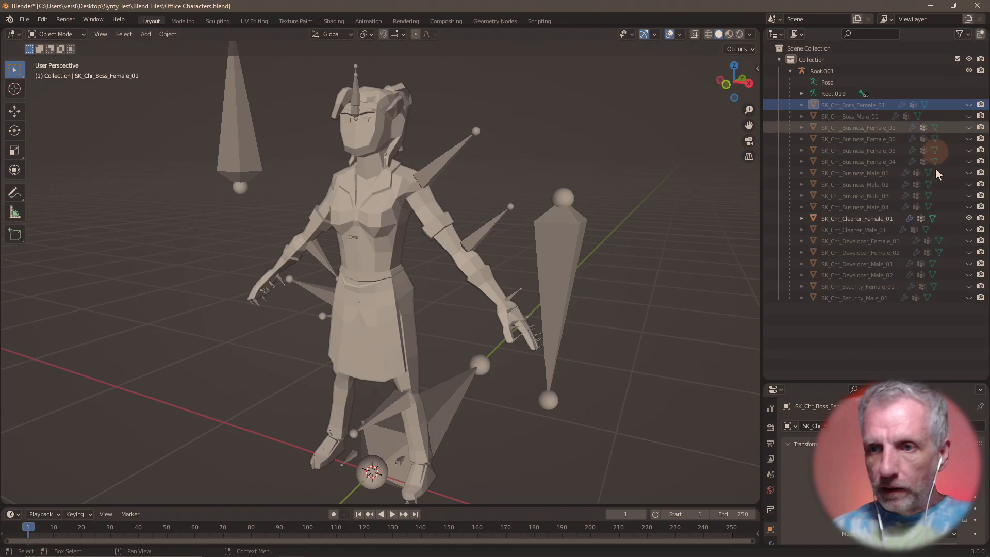
click(968, 229)
click(969, 218)
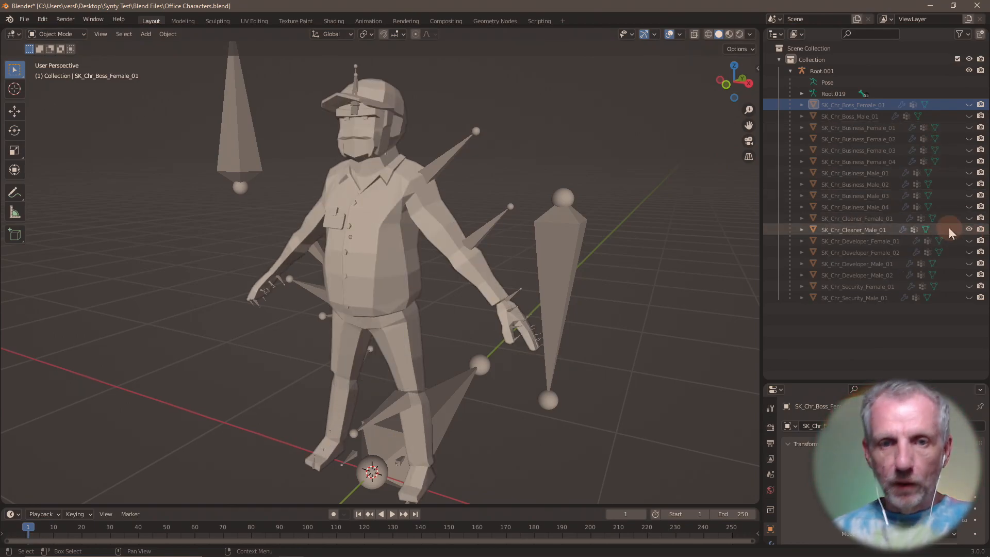
key(alt+Tab)
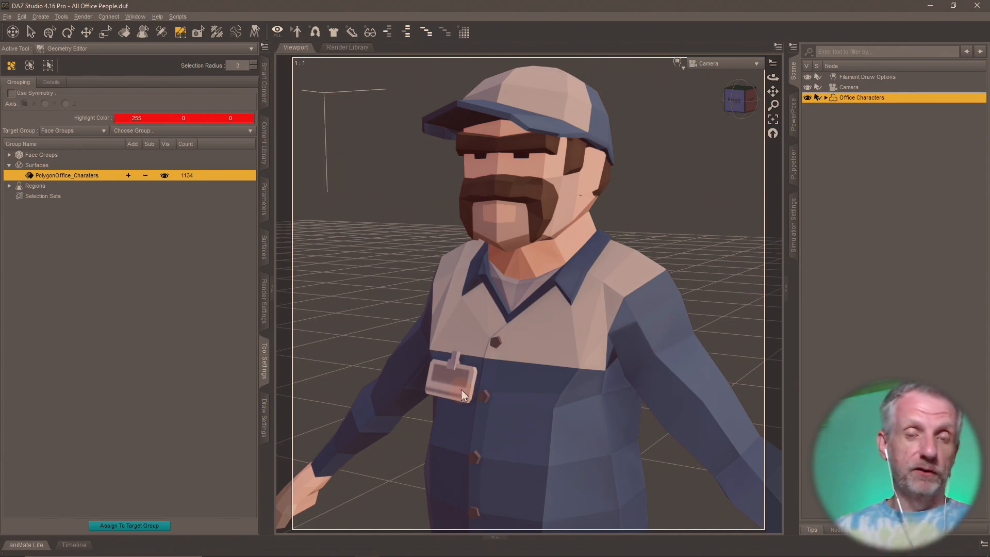
Step: Switch to the browser, play The Bicycle Ride from the LGR Jazz playlist on Epidemic Sound, and return to DAZ Studio
key(alt+Tab)
click(426, 329)
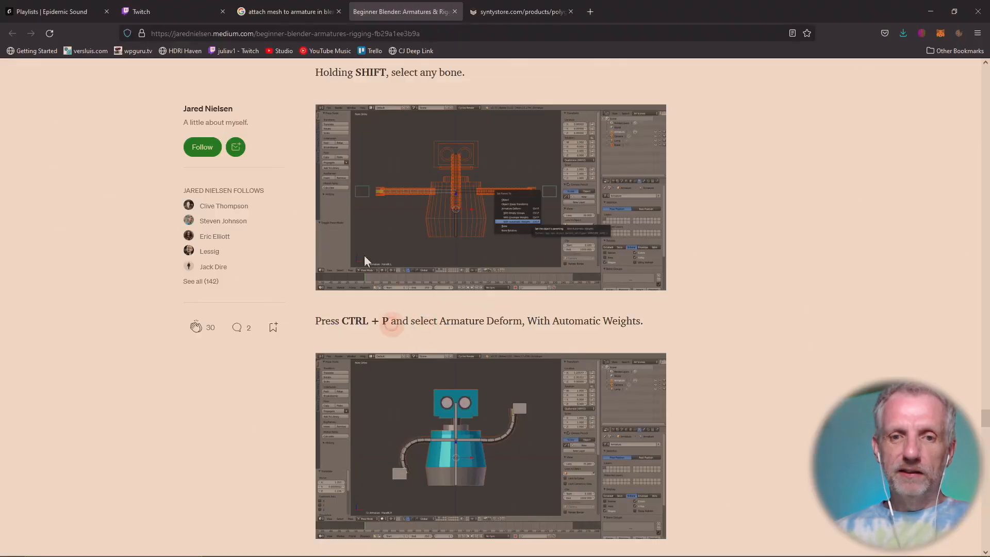
click(52, 11)
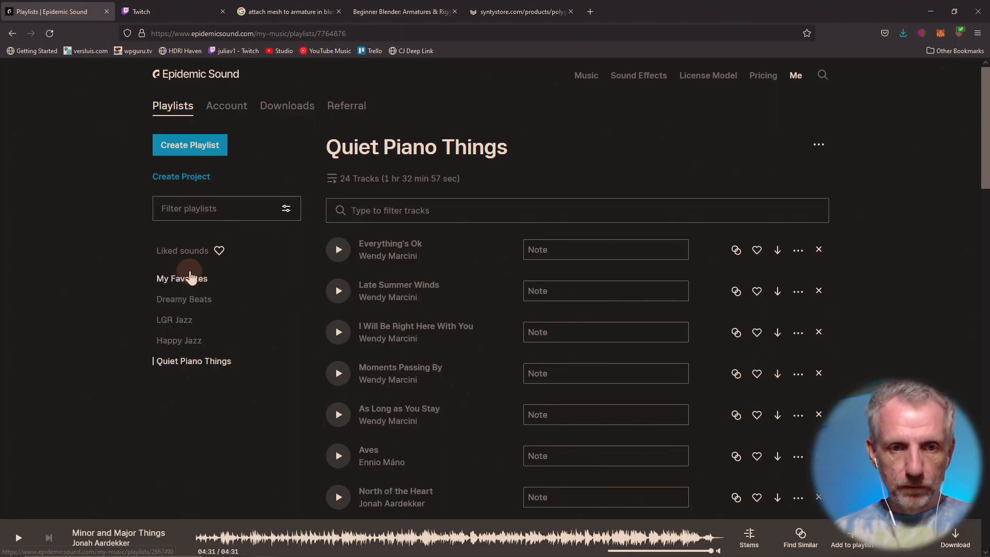
click(187, 322)
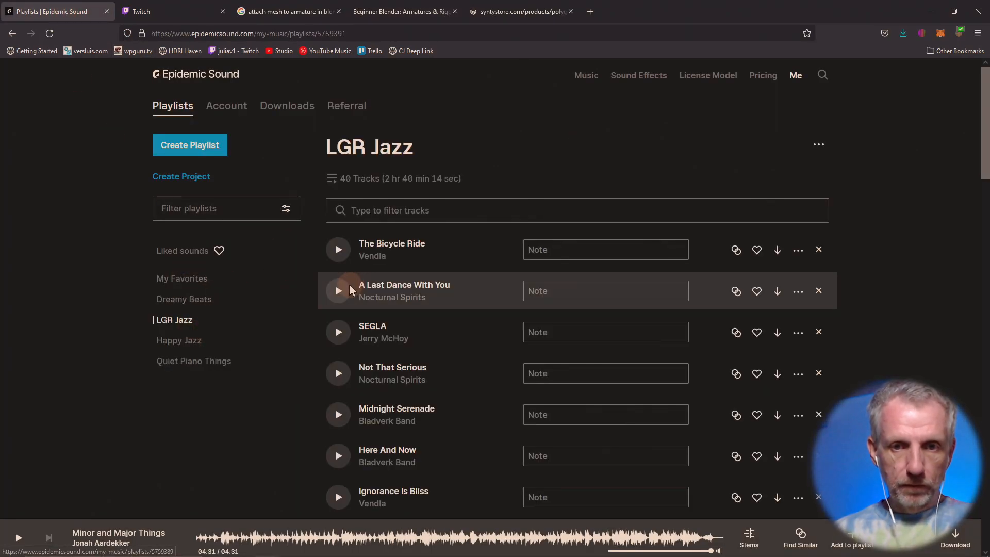
click(338, 250)
key(alt+Tab)
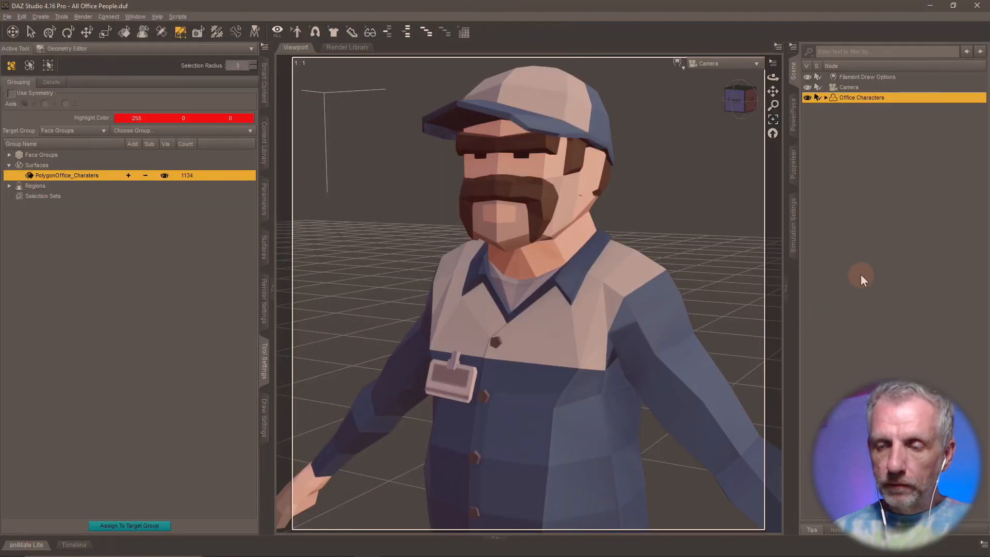
Step: Rename the Office Characters figure in the scene as Male Cleaner
click(877, 97)
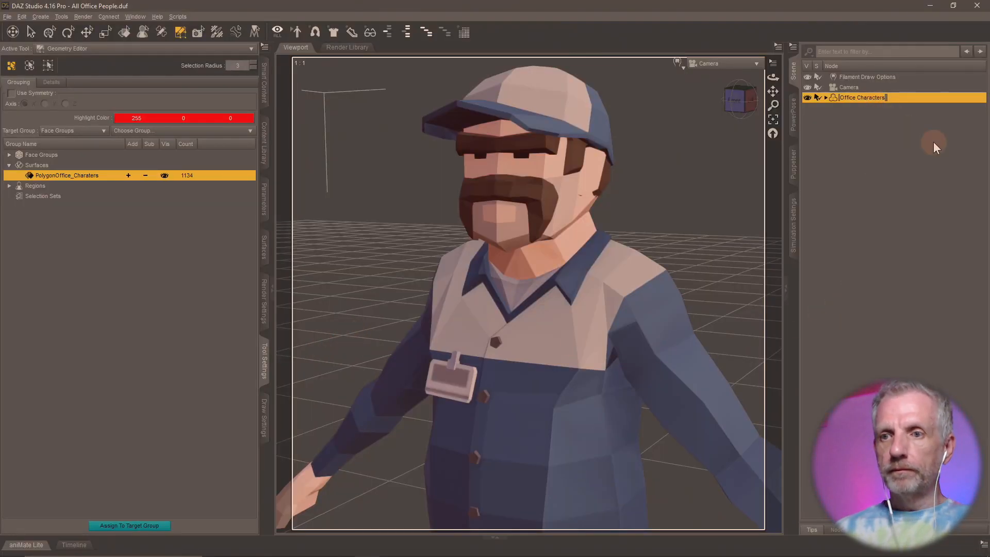
text(Male C)
text(leaner)
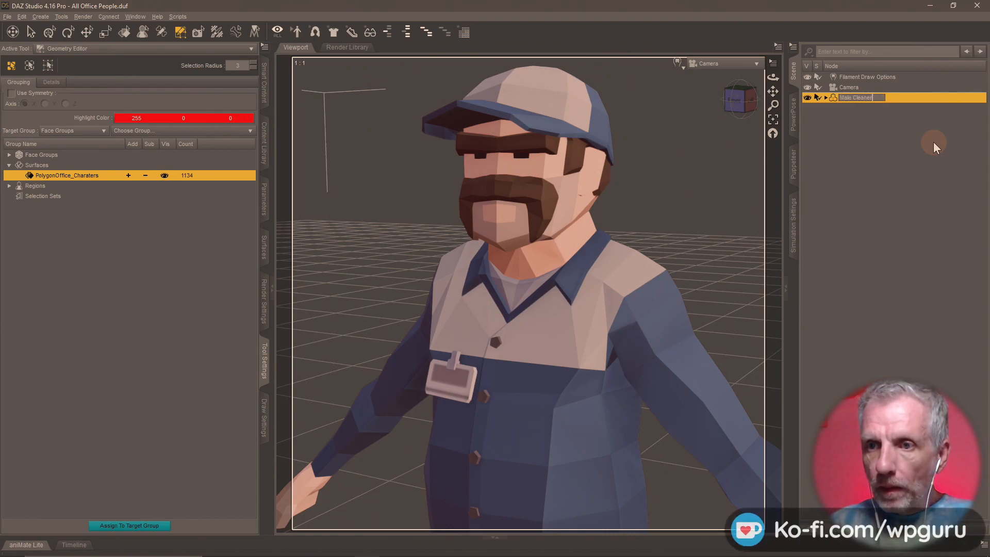
key(Return)
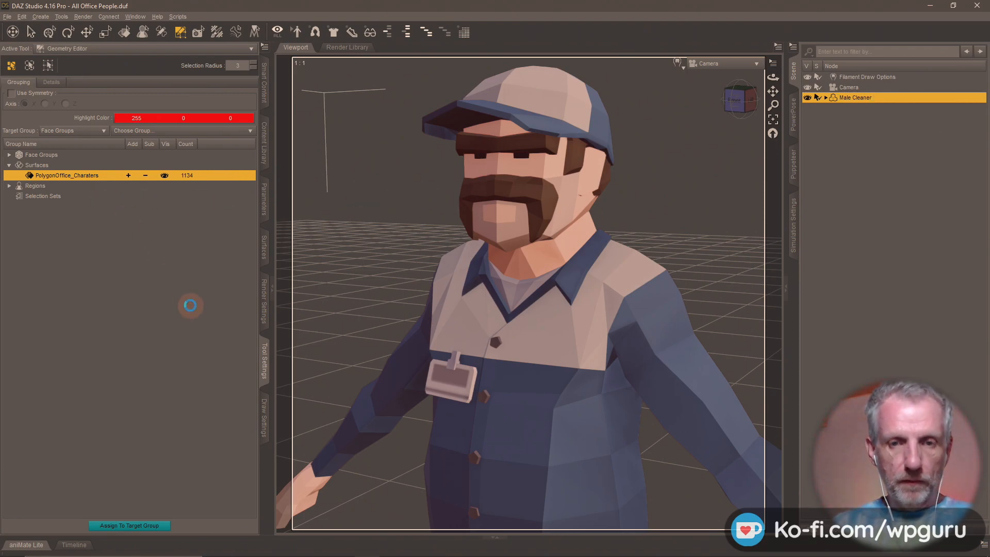
Step: Start saving the Male Cleaner figure as a DSON user file in the Office People folder
key(ctrl+shift+s)
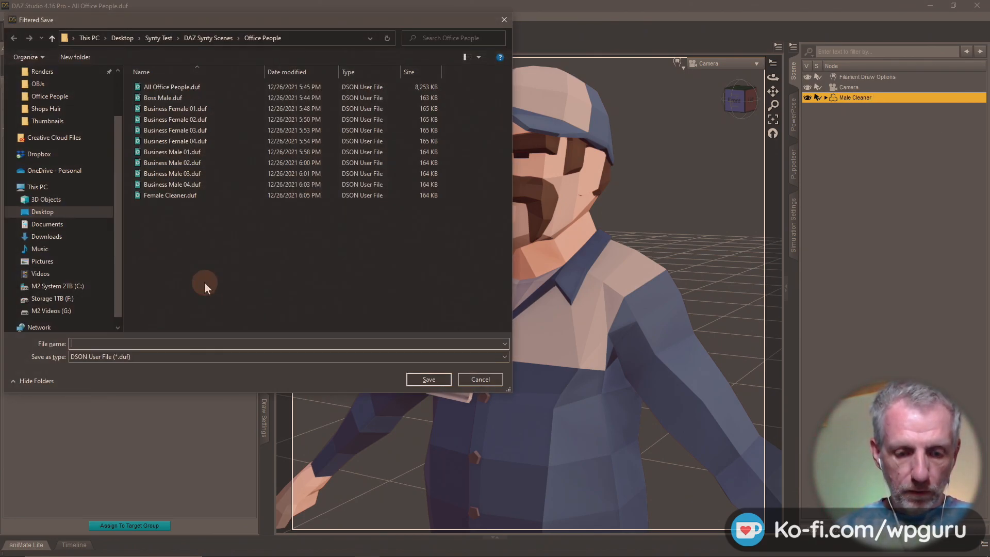
Step: Save the figure asset as Male Cleaner with the product name Synty Office Pack, and delete the Female Cleaner entry from the clipboard history
text(Male Cleaner)
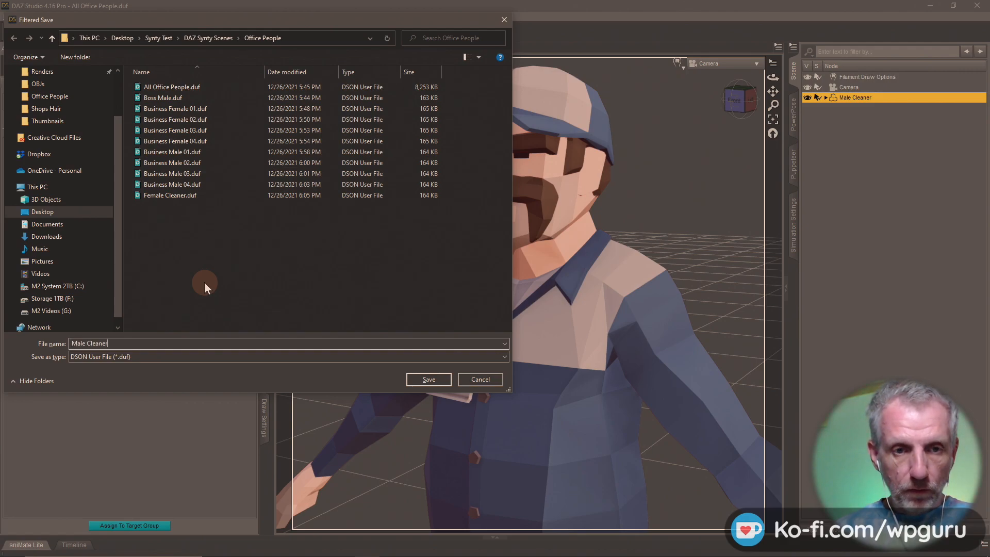
click(431, 382)
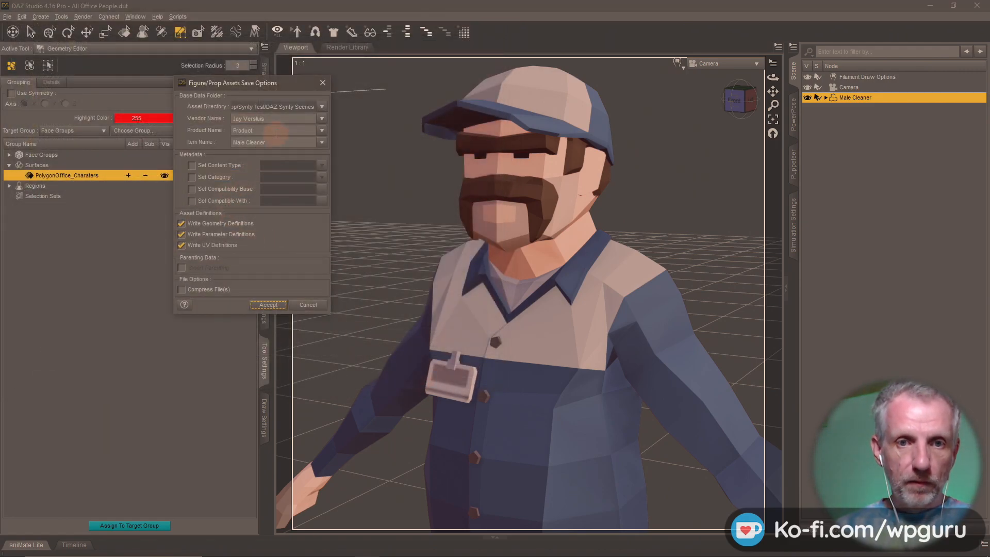
drag(275, 130, 137, 131)
key(super+v)
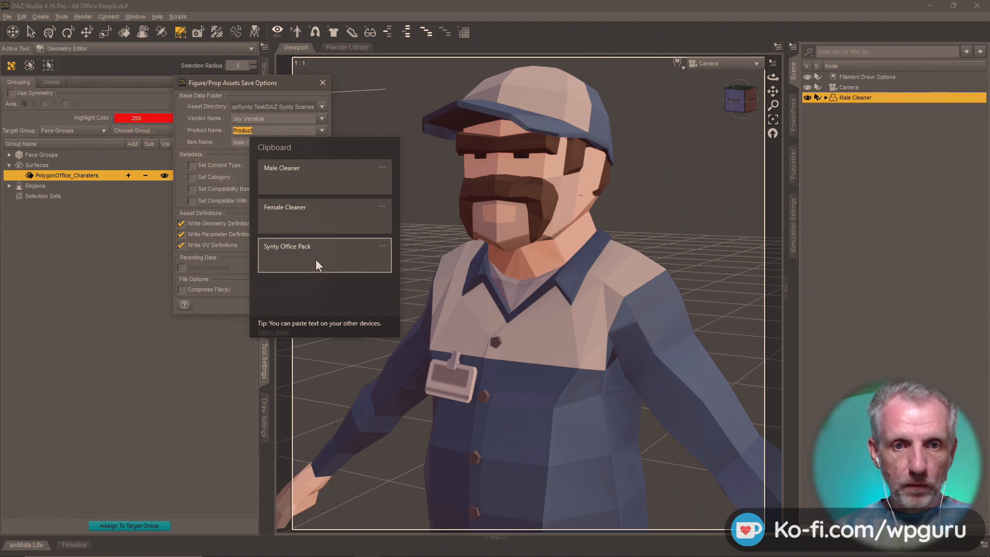
click(382, 207)
click(368, 225)
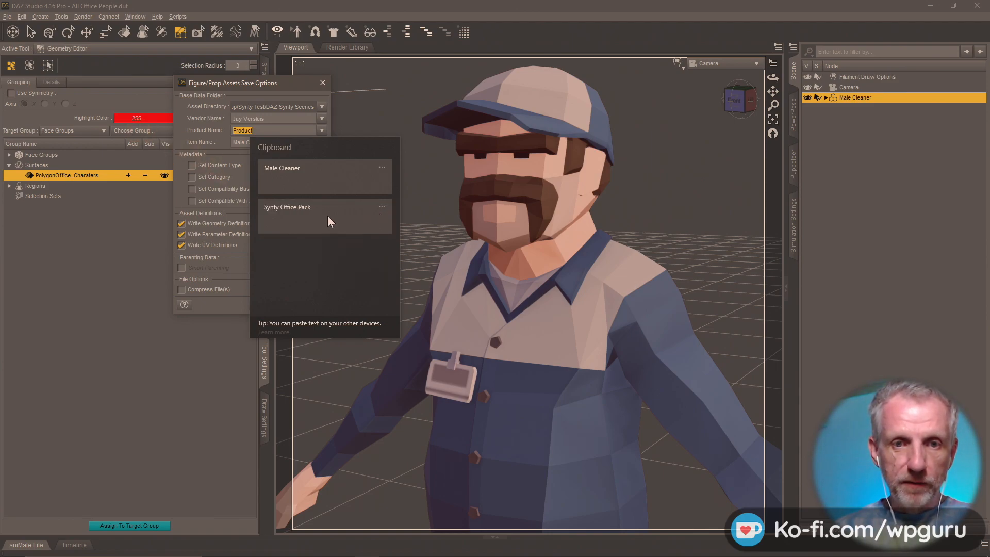
click(325, 232)
click(268, 305)
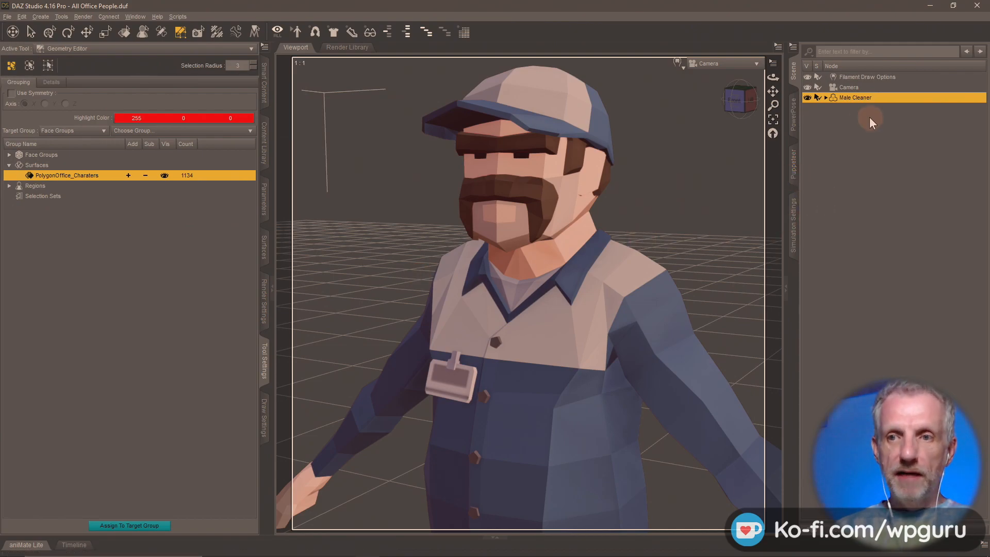
Step: Delete the Male Cleaner figure from the scene and load All Office People from the Office People library folder
key(Delete)
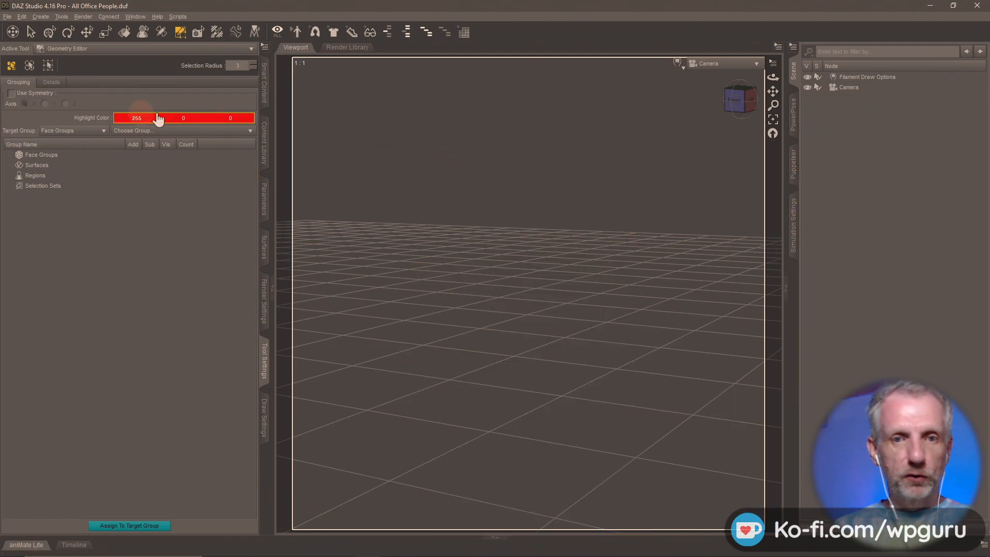
click(263, 151)
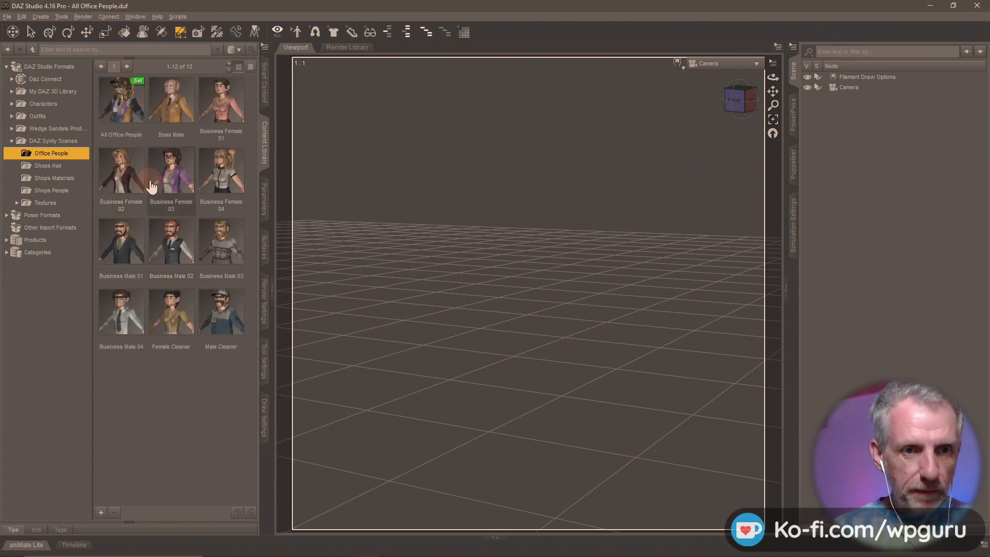
double_click(160, 113)
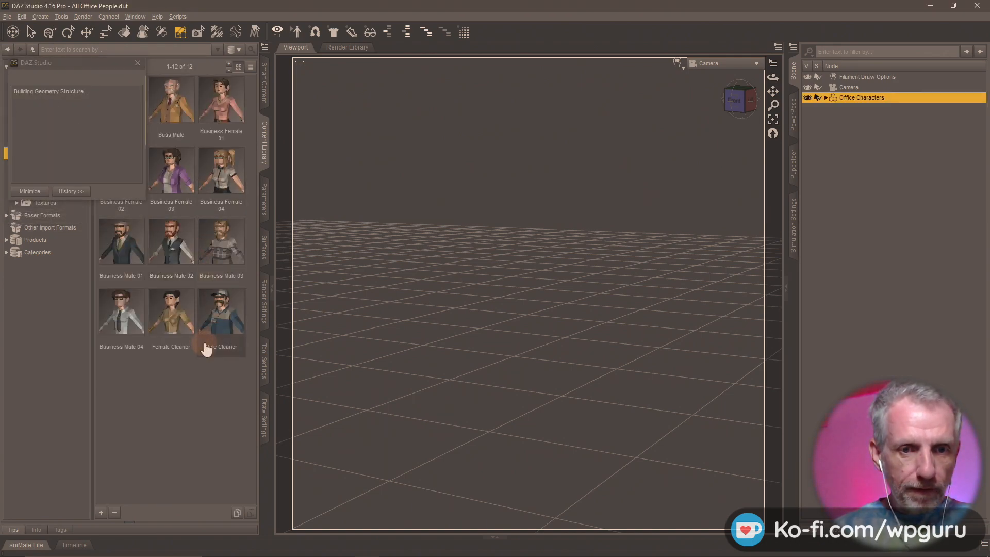
Step: Select the polygons of every PolygonOffice_Charaters surface except 012 in the Geometry Editor and delete them
click(263, 364)
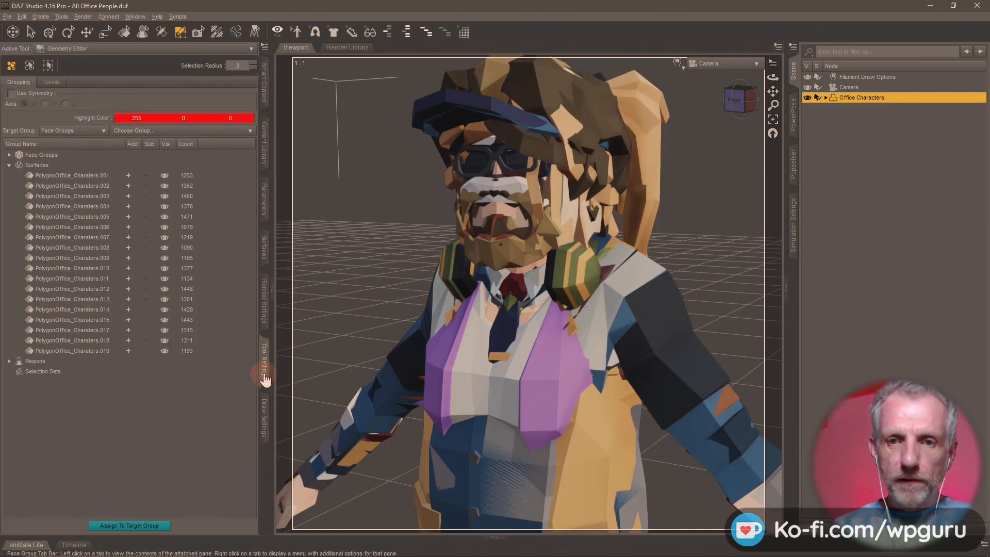
click(128, 175)
click(128, 186)
click(128, 196)
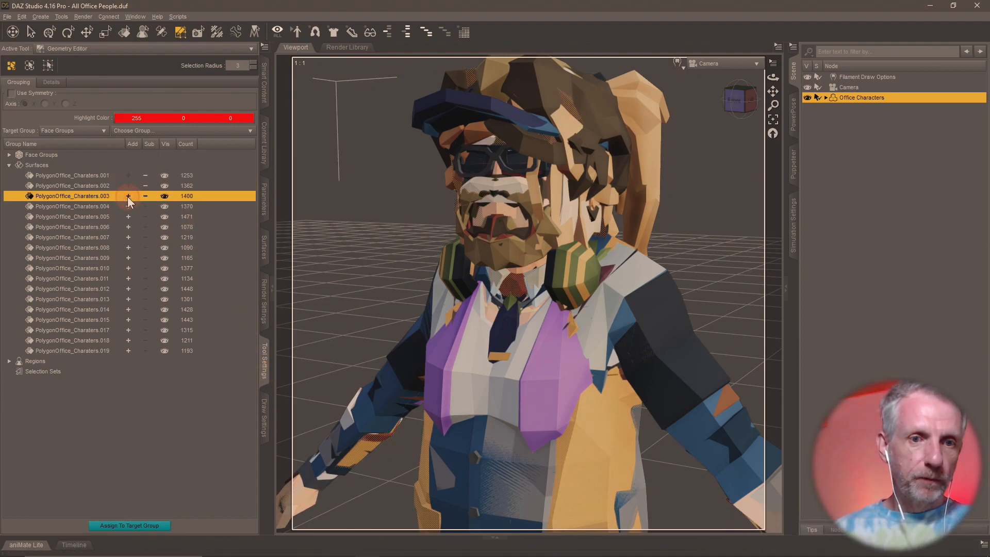
click(129, 206)
click(127, 216)
click(128, 227)
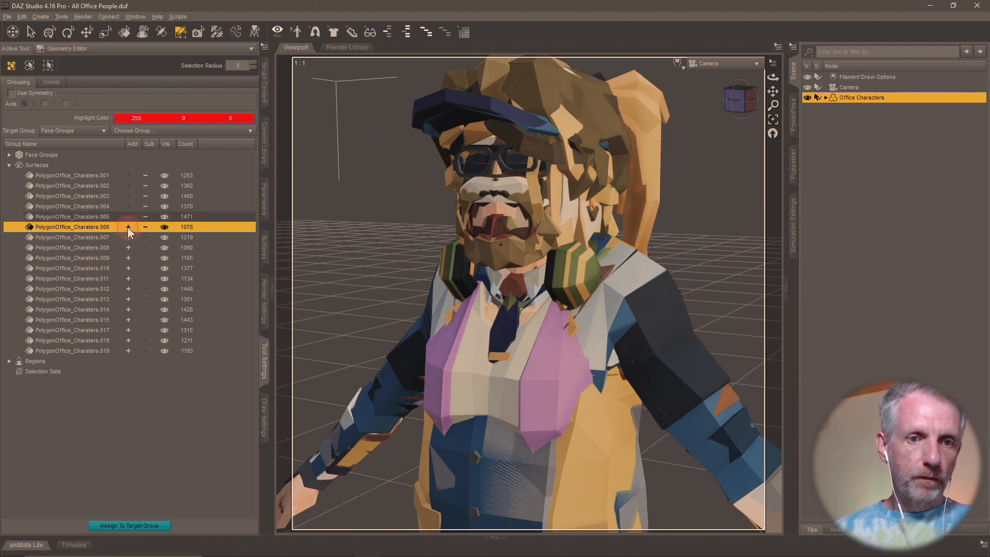
click(128, 237)
click(129, 247)
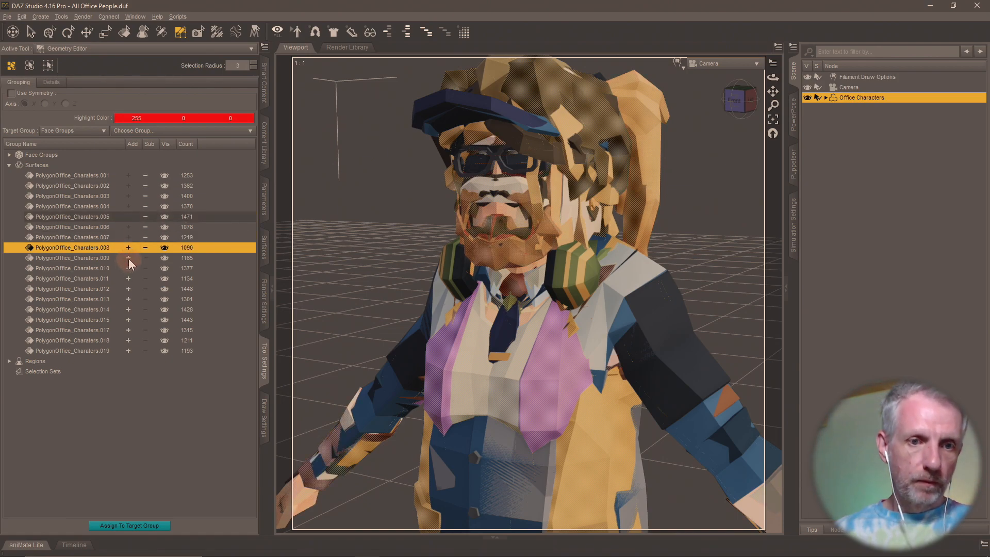
click(128, 258)
click(128, 268)
click(128, 278)
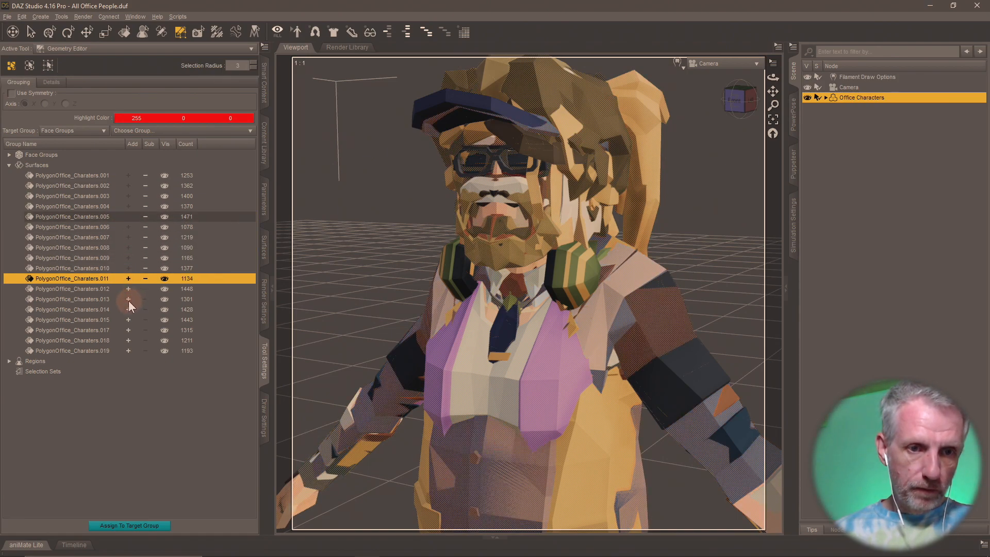
click(129, 300)
click(128, 309)
click(129, 319)
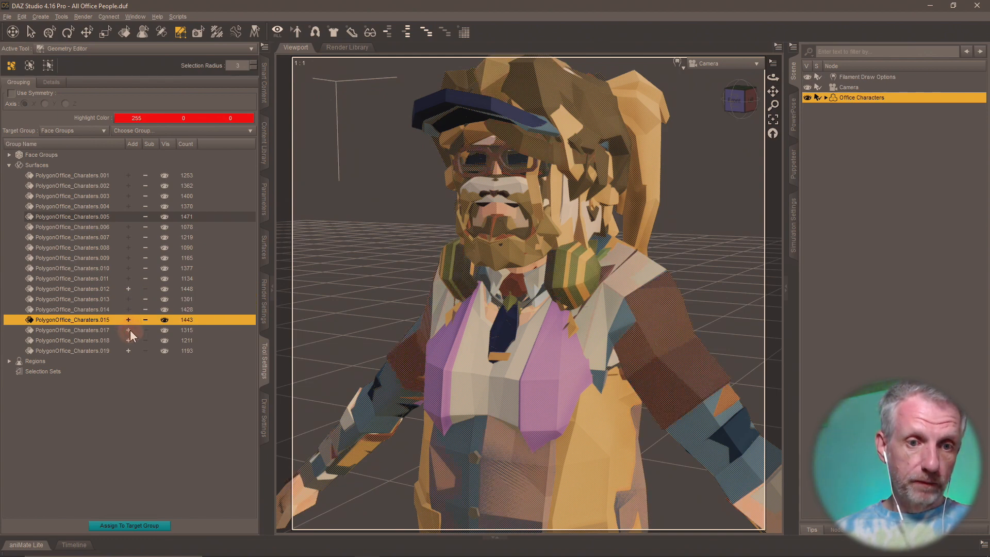
click(128, 330)
click(129, 340)
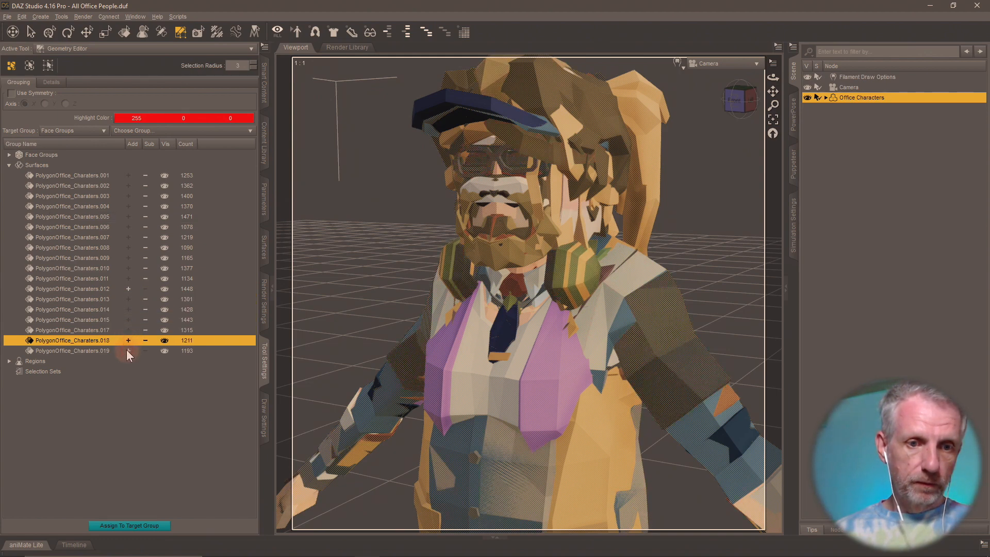
click(128, 350)
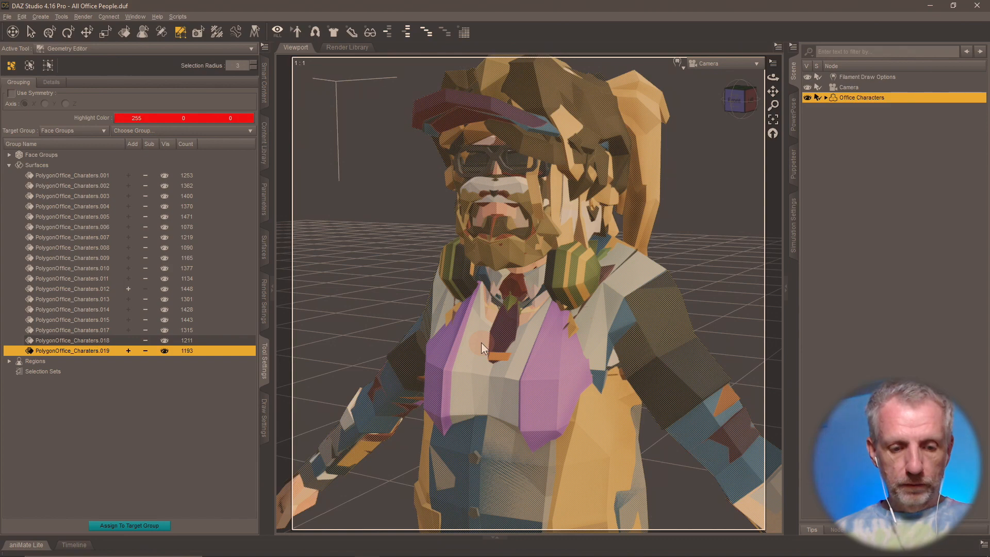
key(Delete)
click(472, 295)
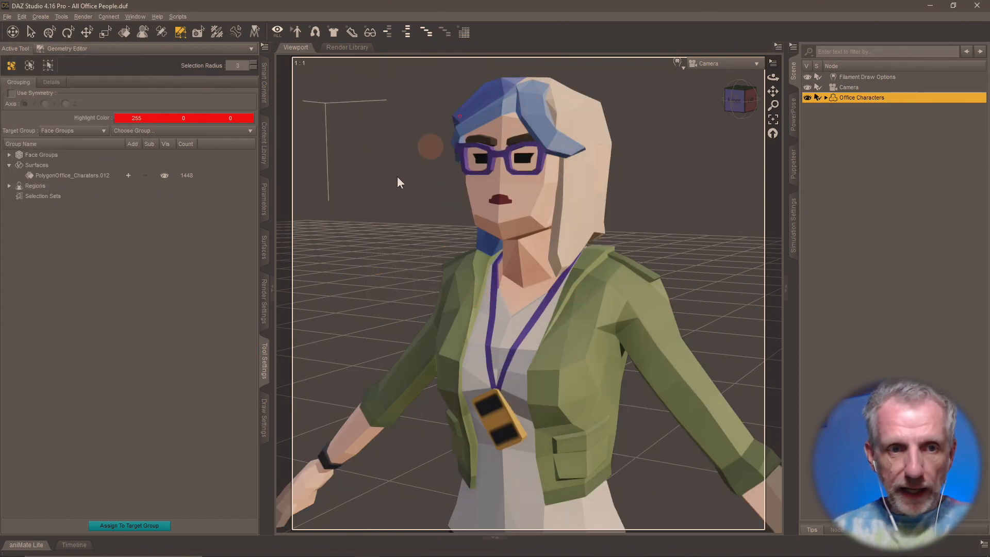
Step: Rename the remaining surface to PolygonOffice_Charaters without its number suffix, and clear the surface selection
double_click(97, 174)
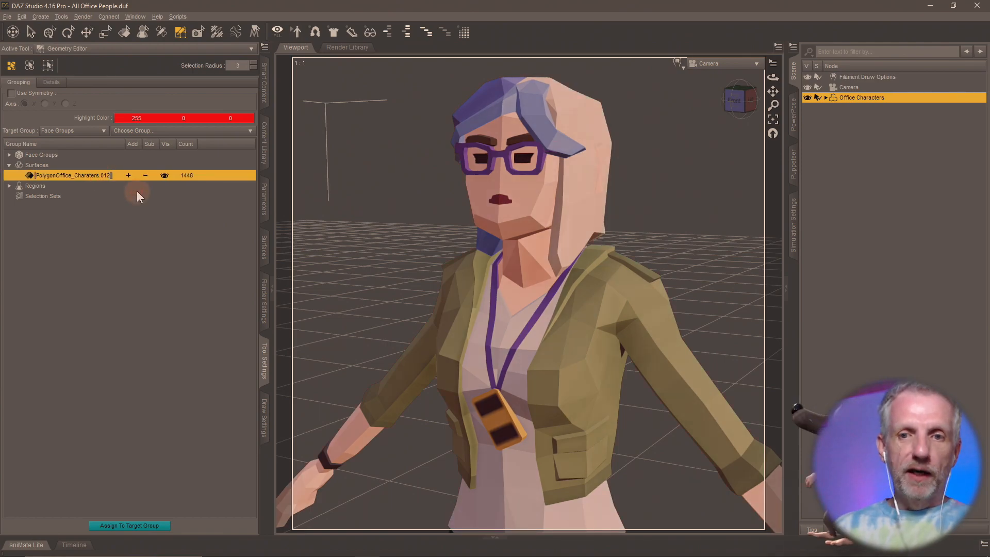
key(BackSpace)
key(BackSpace)
key(Return)
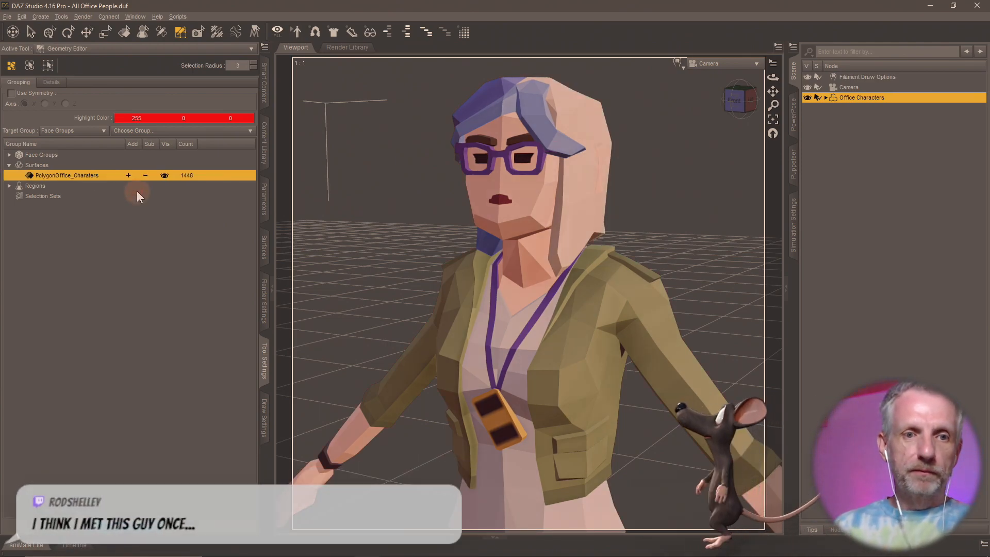
click(96, 288)
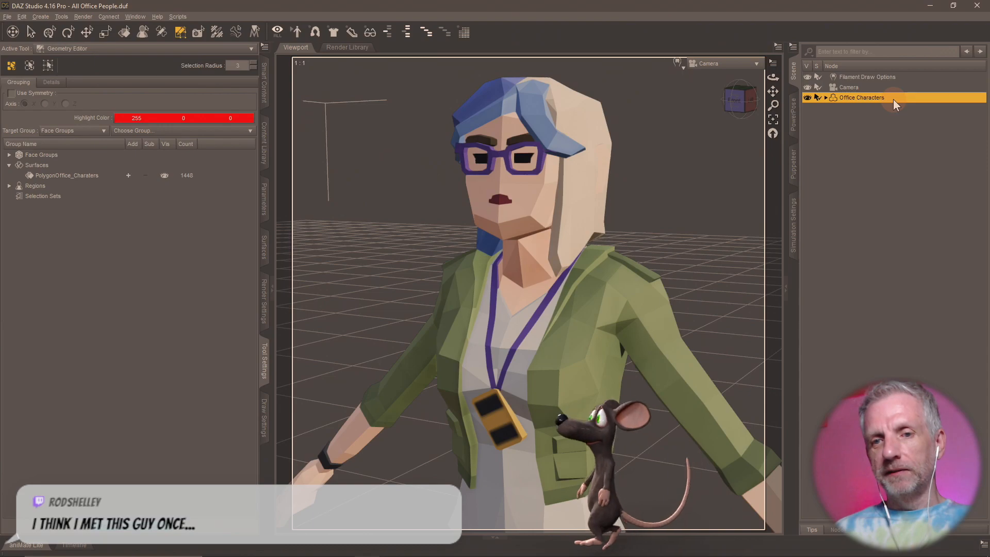
Step: Switch to Blender, hide the SK_Chr_Cleaner_Male_01 mesh and show SK_Chr_Developer_Female_01
key(alt+Tab)
key(alt+Tab)
key(Tab)
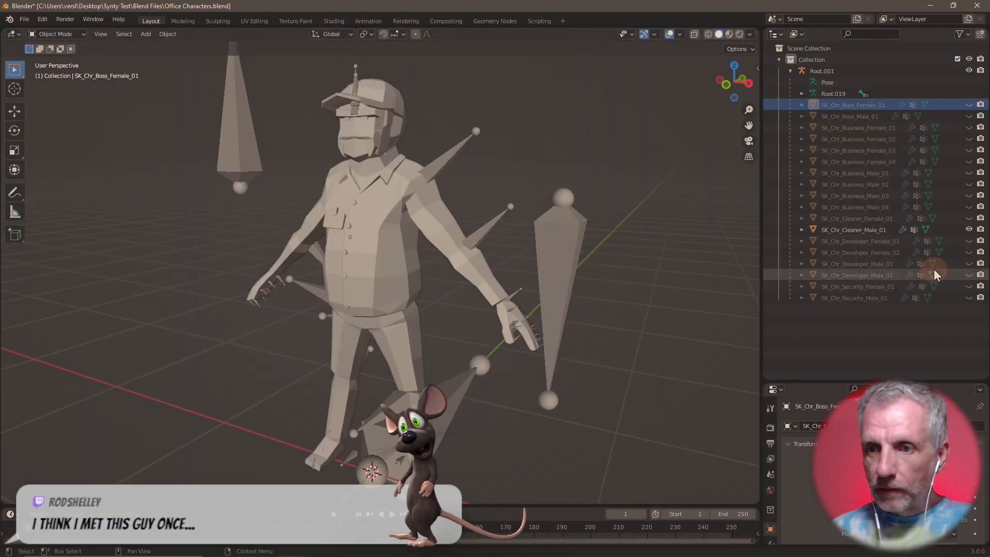
click(968, 229)
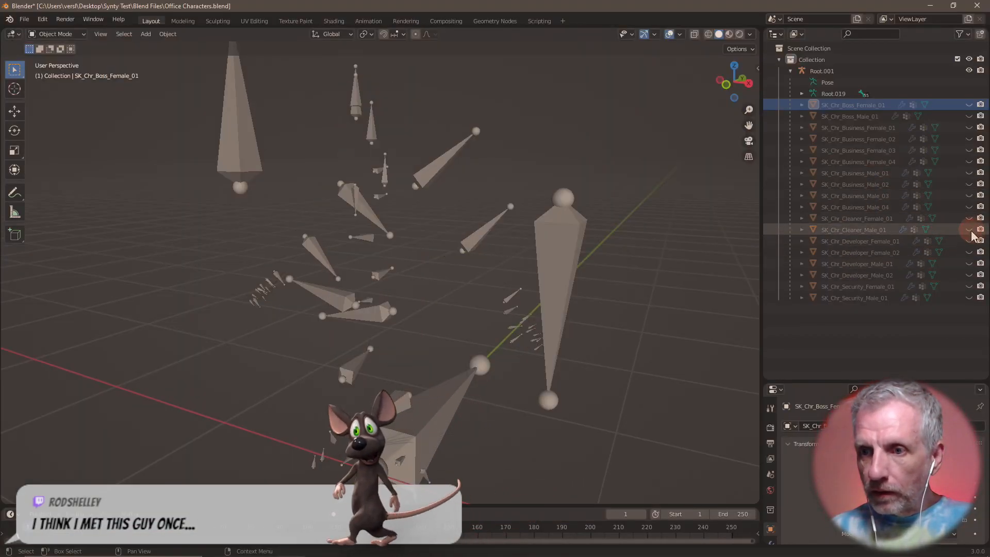
click(969, 241)
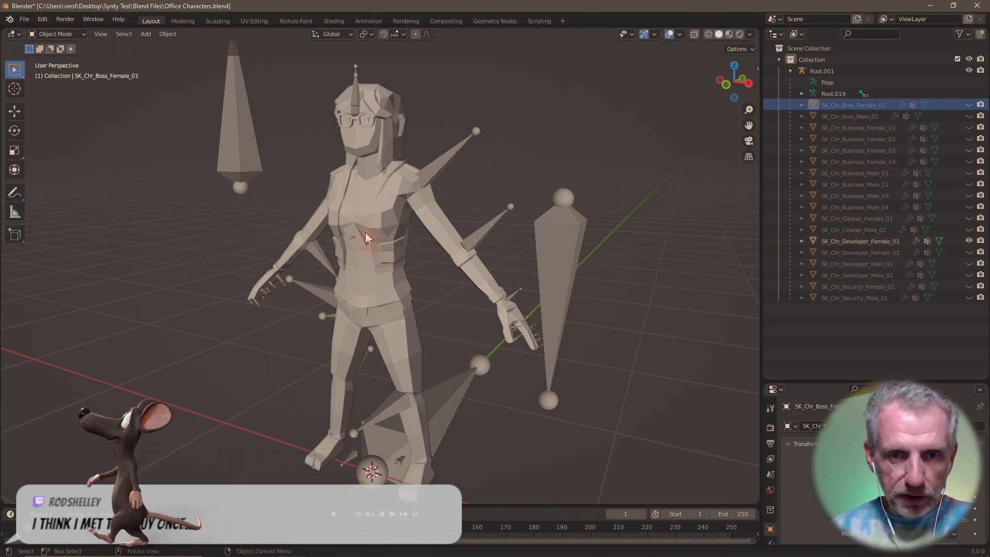
Step: Compare the remaining figure in DAZ Studio with the visible mesh in Blender and check the mesh's name in the outliner
key(alt+Tab)
key(alt+Tab)
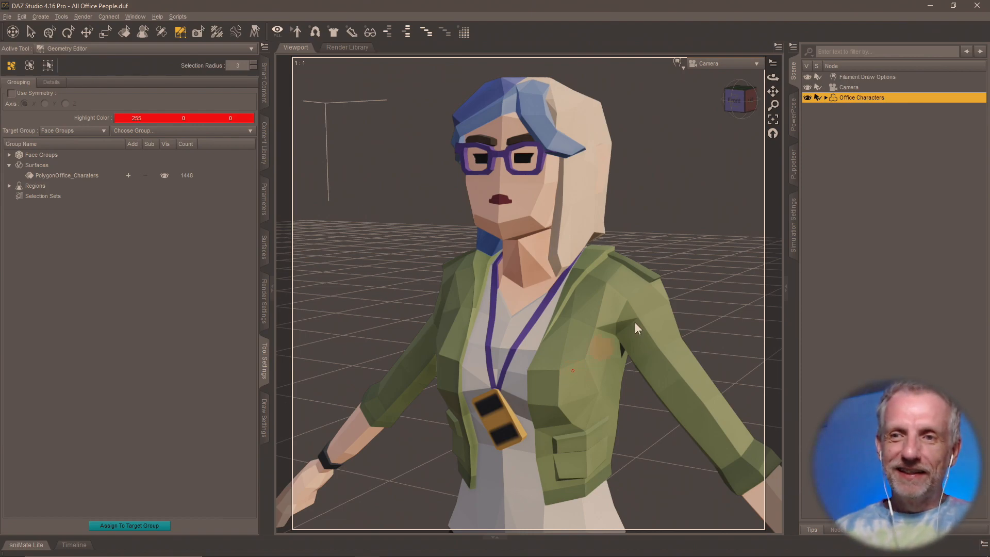
key(alt+Tab)
key(alt+Tab)
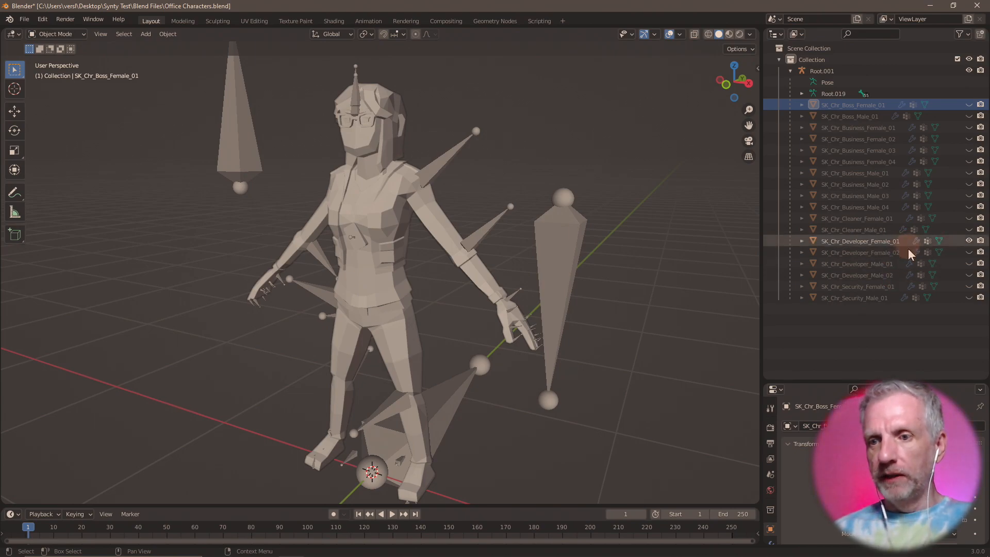
Step: Switch back to DAZ Studio and rename the Office Characters figure to Developer Female 01
key(alt+Tab)
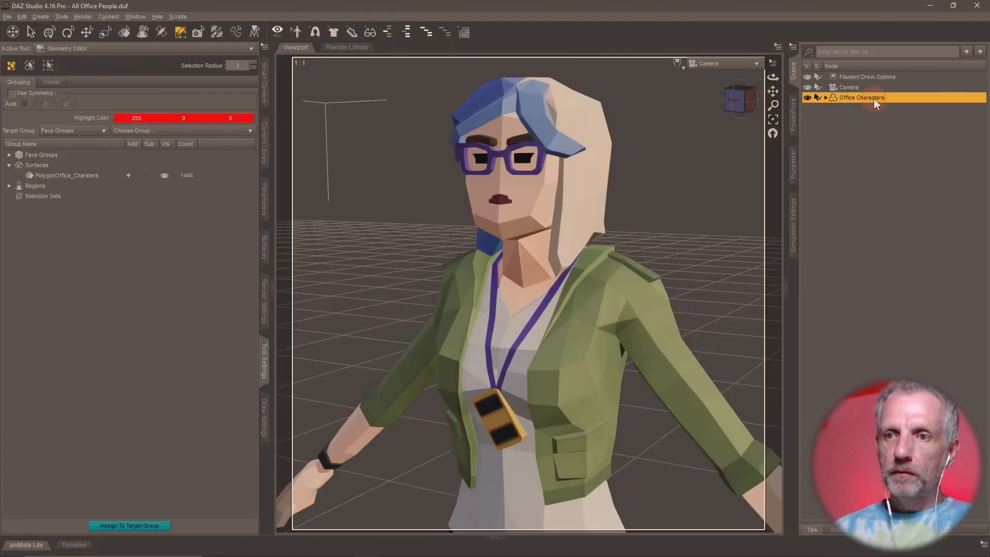
double_click(874, 98)
click(874, 88)
click(875, 98)
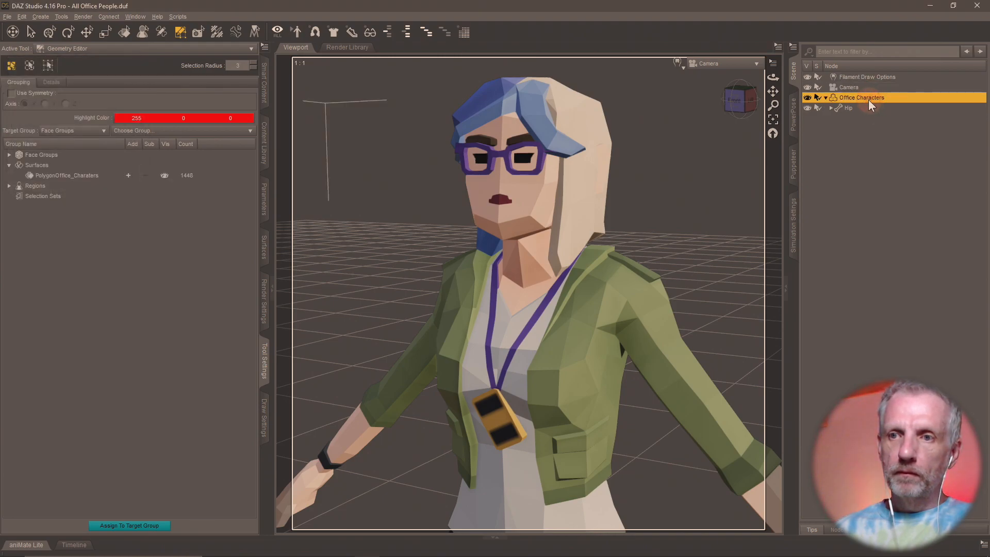
click(869, 100)
text(Developer Female)
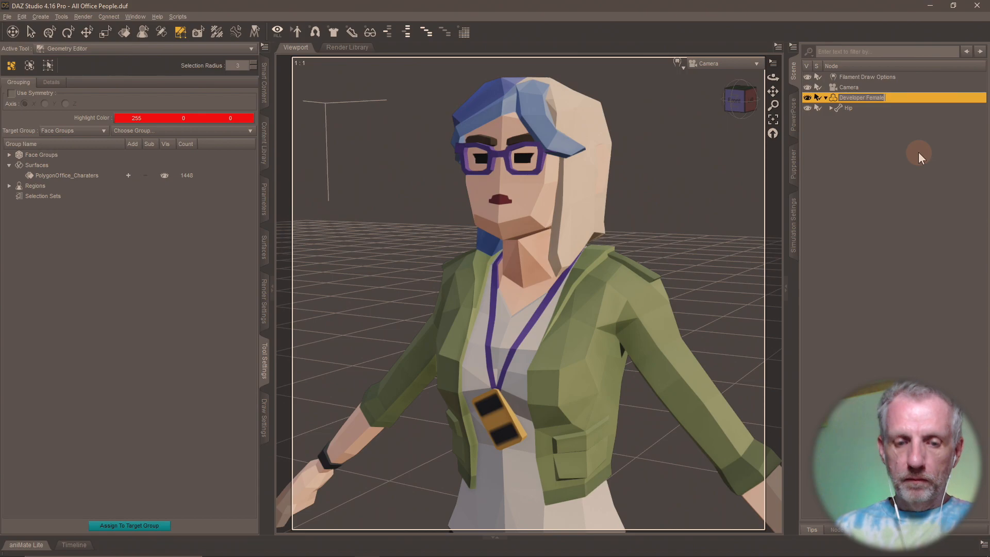
key(Return)
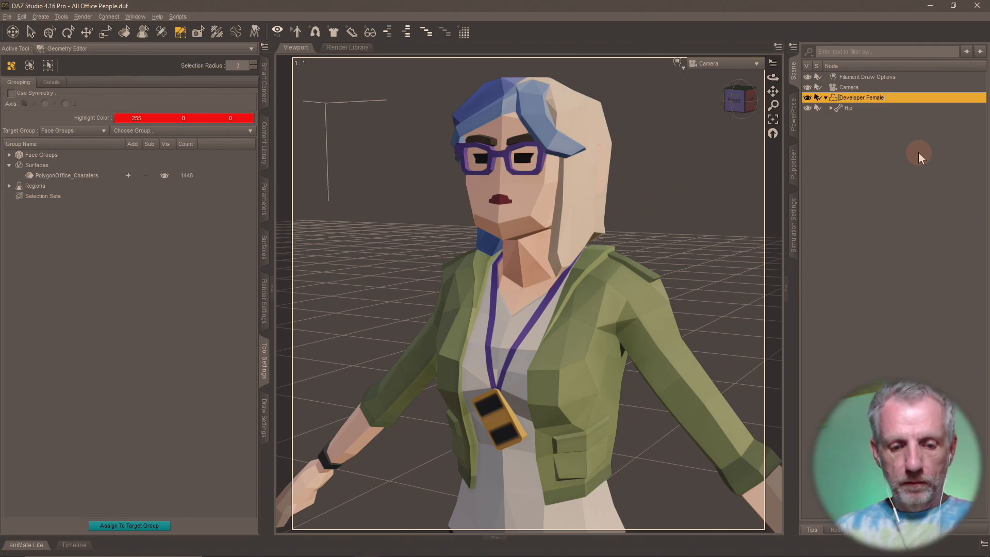
key(ctrl+a)
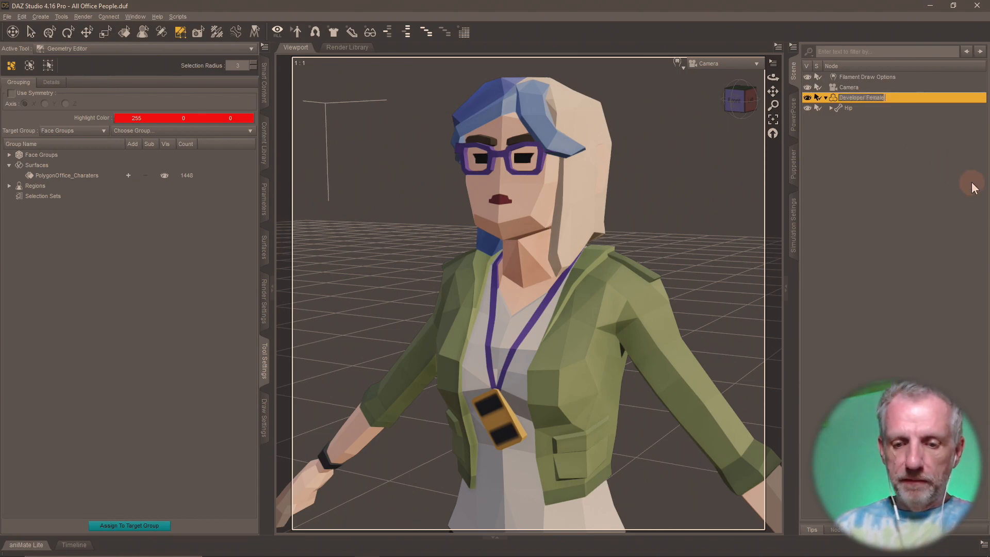
key(Return)
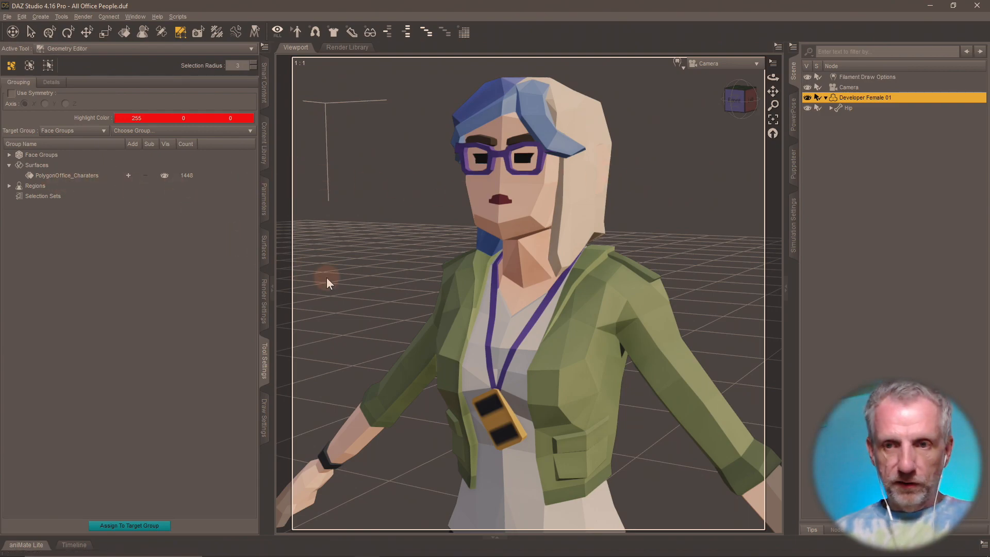
Step: Save the figure as a Figure/Prop asset file named Developer Female 01 in the Office People folder
key(ctrl+shift+s)
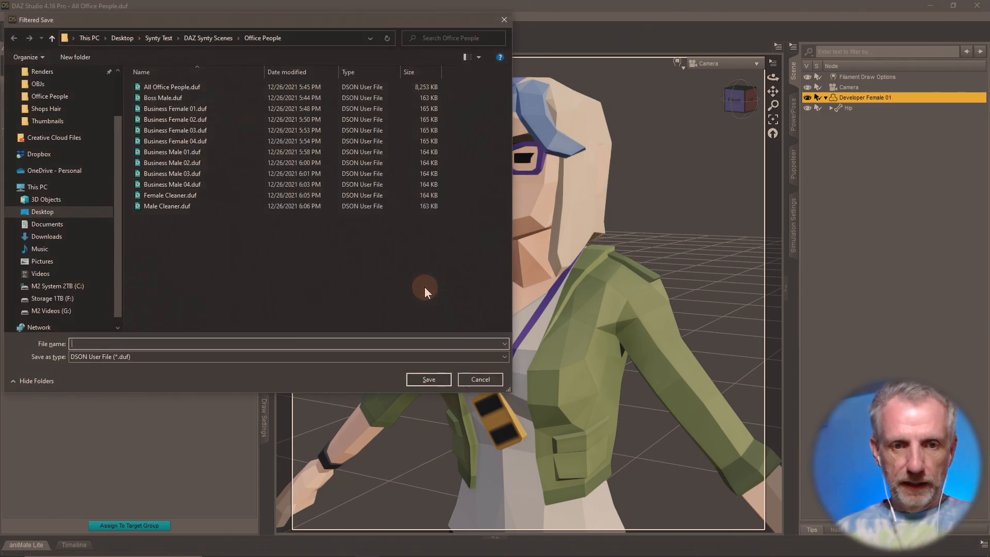
text(Developer Female 01)
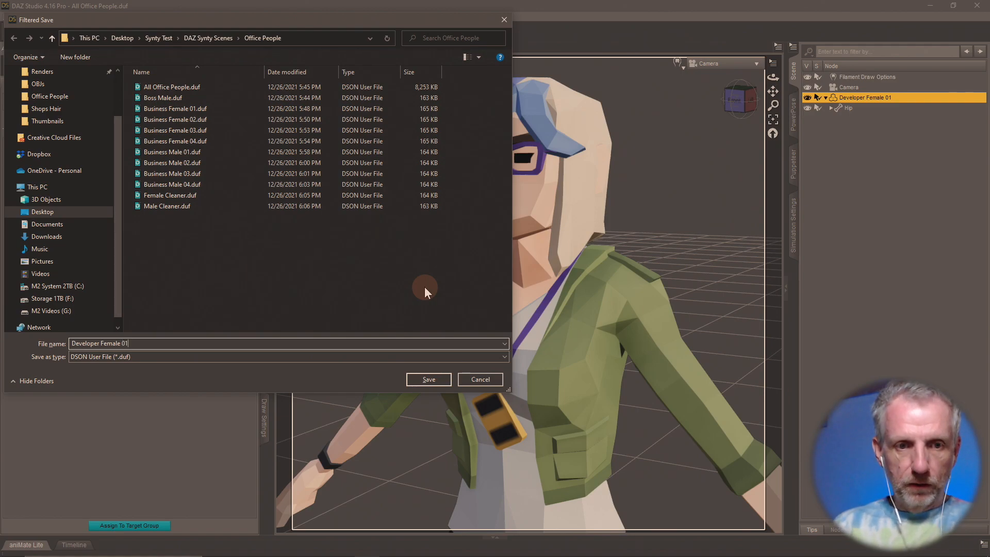
key(Return)
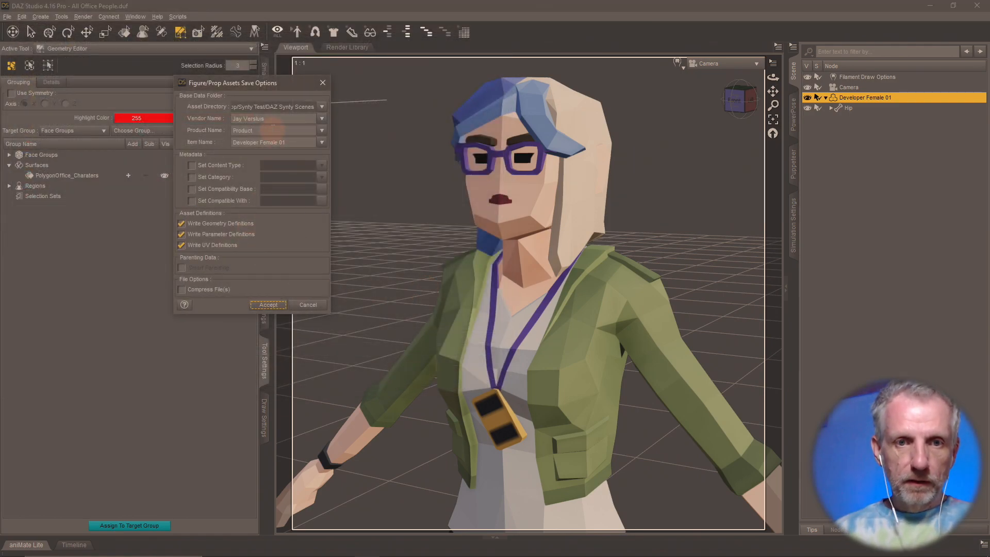
Step: Remove the Male Cleaner entry from the clipboard history, set the asset's product name to Synty Office Pack, and accept the save options
double_click(272, 130)
key(super+v)
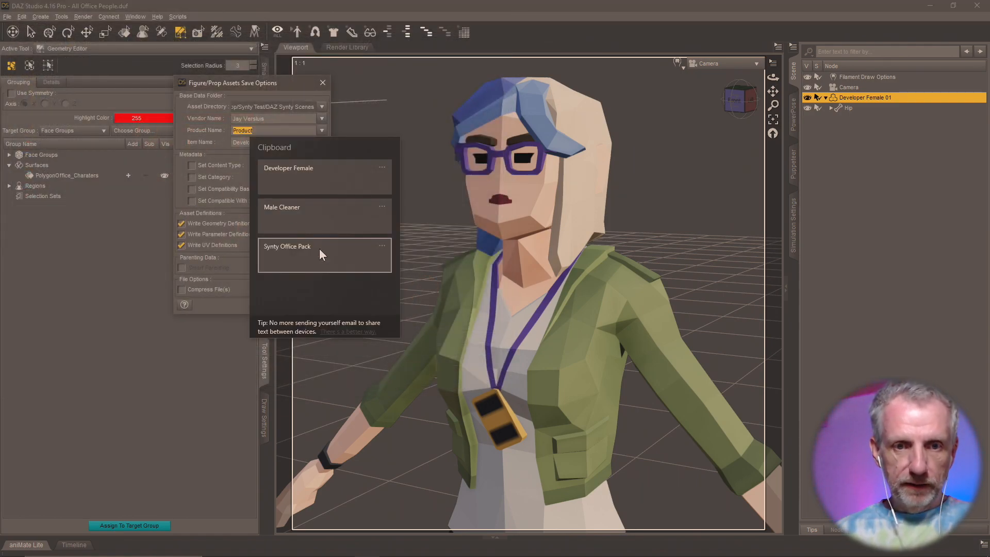
click(379, 207)
click(370, 221)
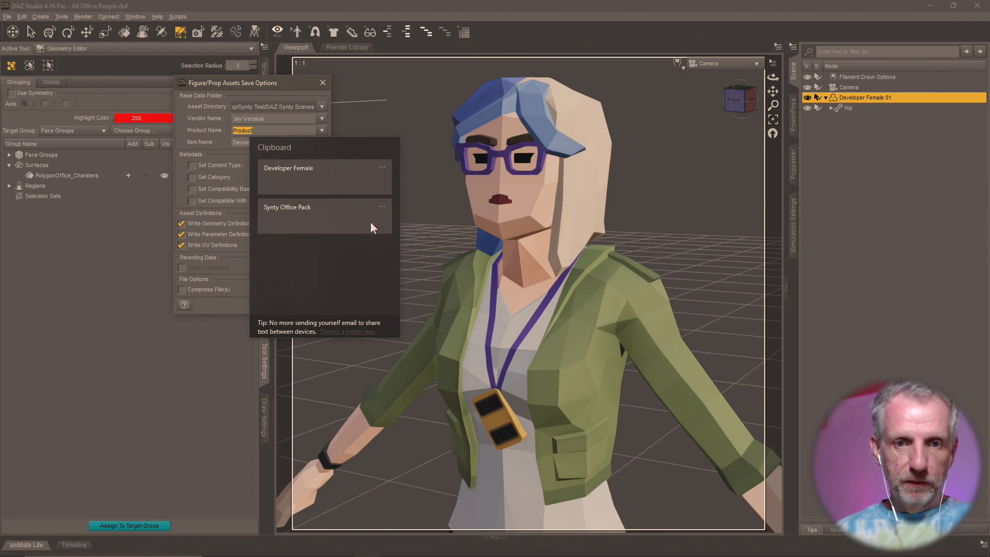
click(325, 213)
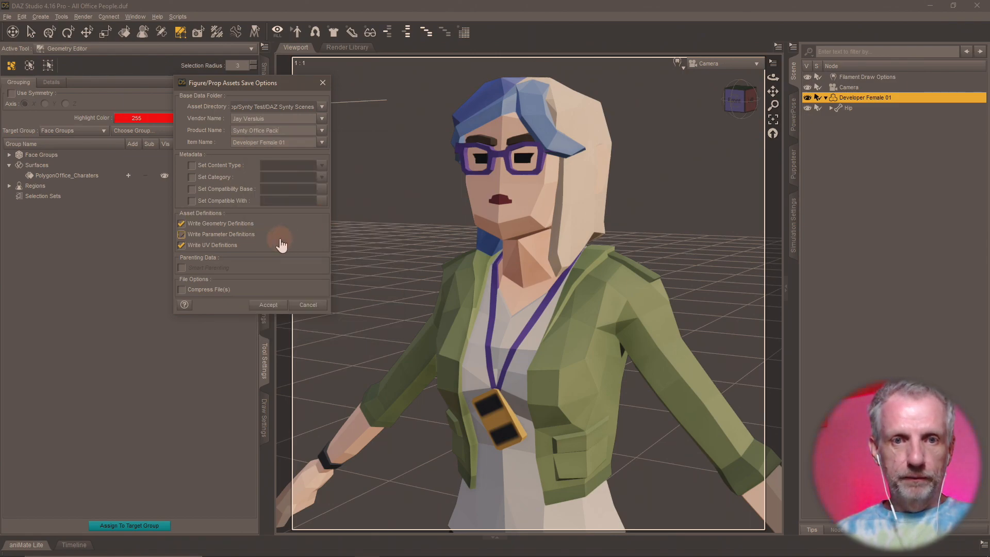
click(273, 304)
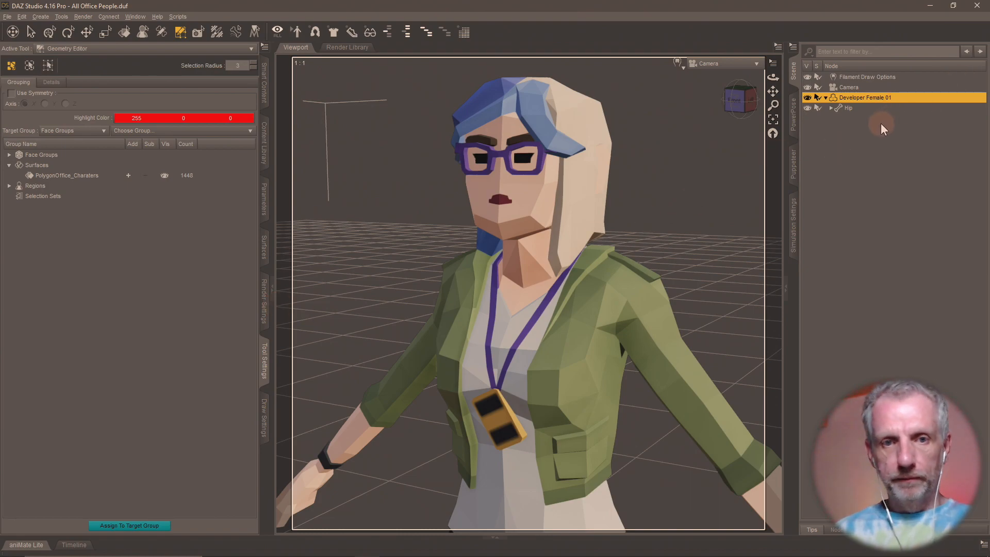
Step: Delete the Developer Female 01 figure from the scene and load All Office People from the content library
key(Delete)
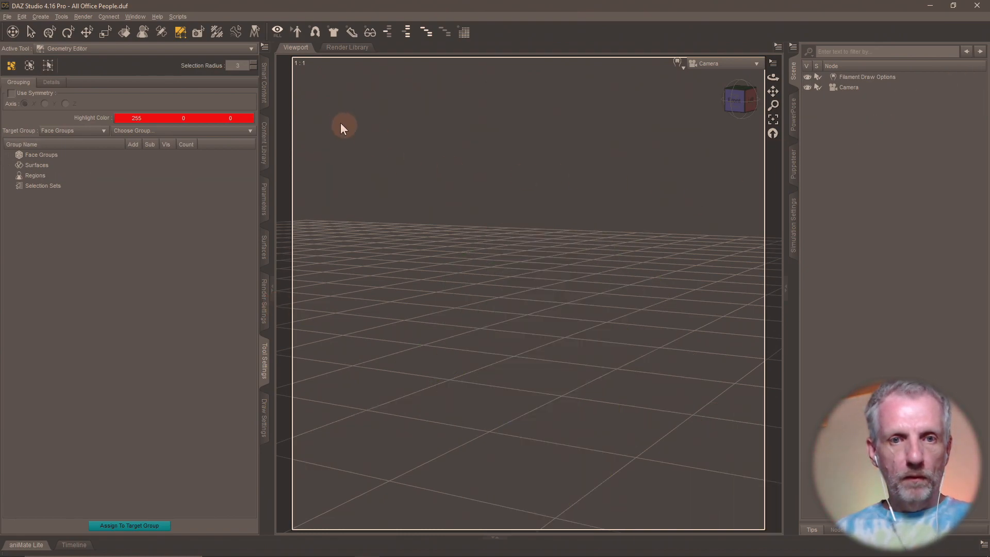
click(277, 135)
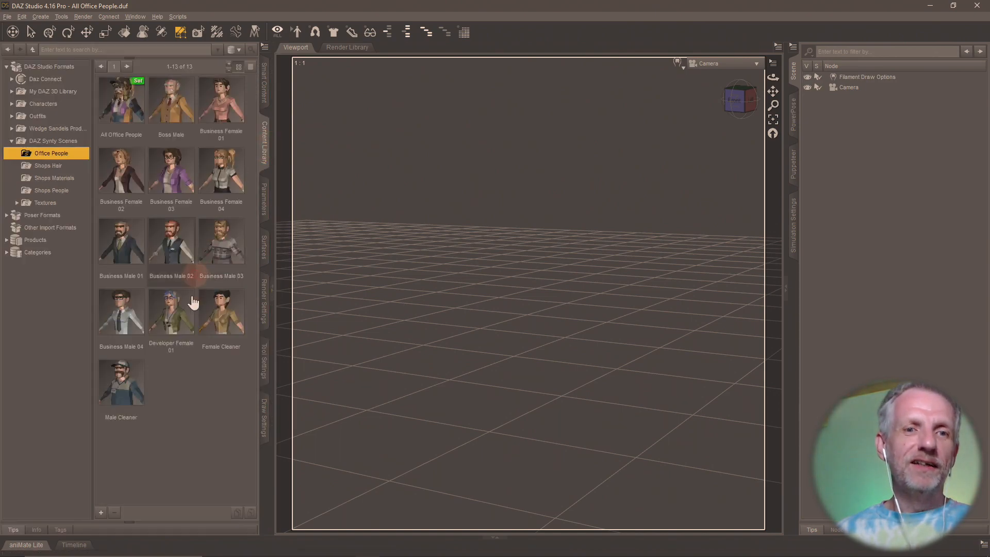
drag(142, 120, 326, 255)
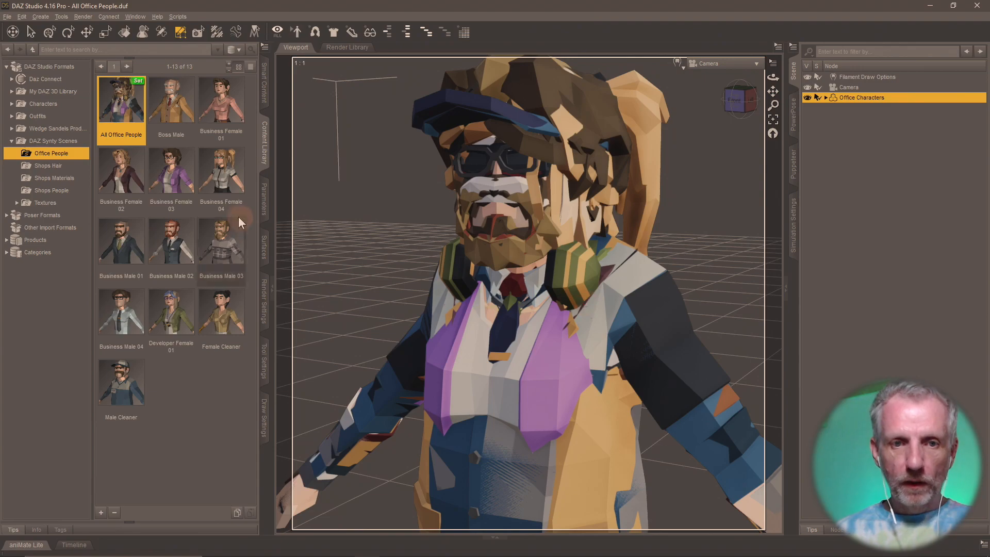
Step: Select the polygons of every PolygonOffice_Charaters surface except .013 with the Geometry Editor and delete them
click(262, 359)
click(128, 175)
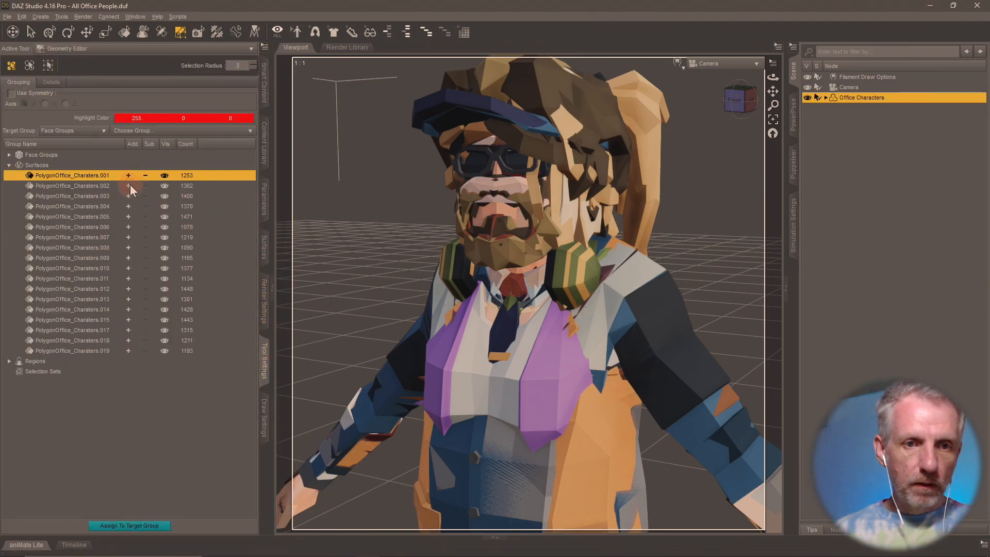
click(128, 185)
click(128, 196)
click(127, 206)
click(127, 216)
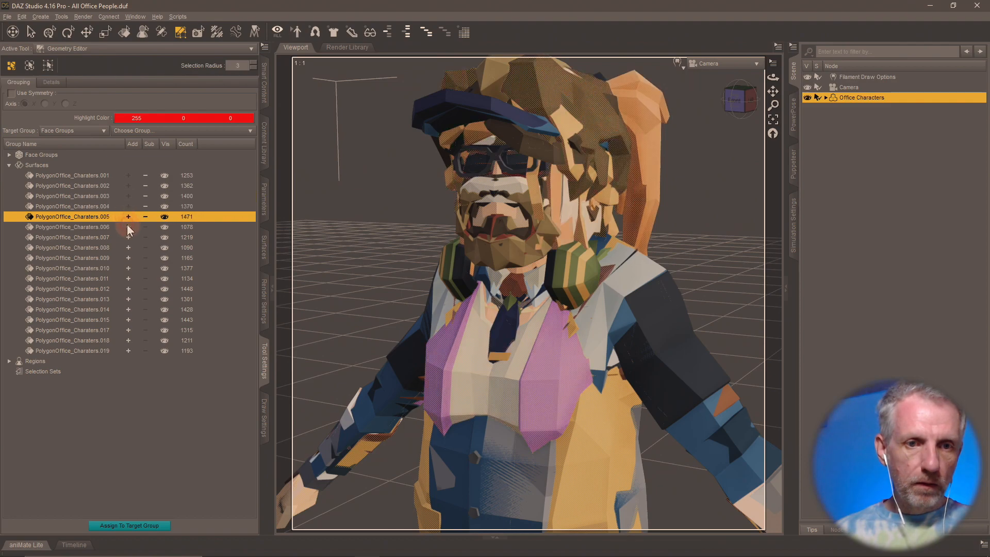
click(128, 227)
click(127, 237)
click(128, 248)
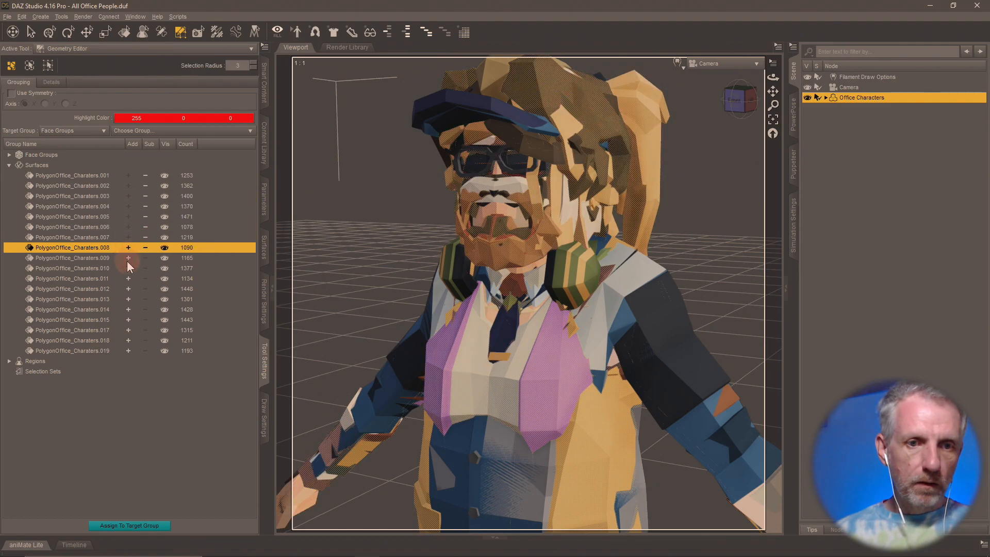
click(128, 258)
click(127, 268)
click(128, 278)
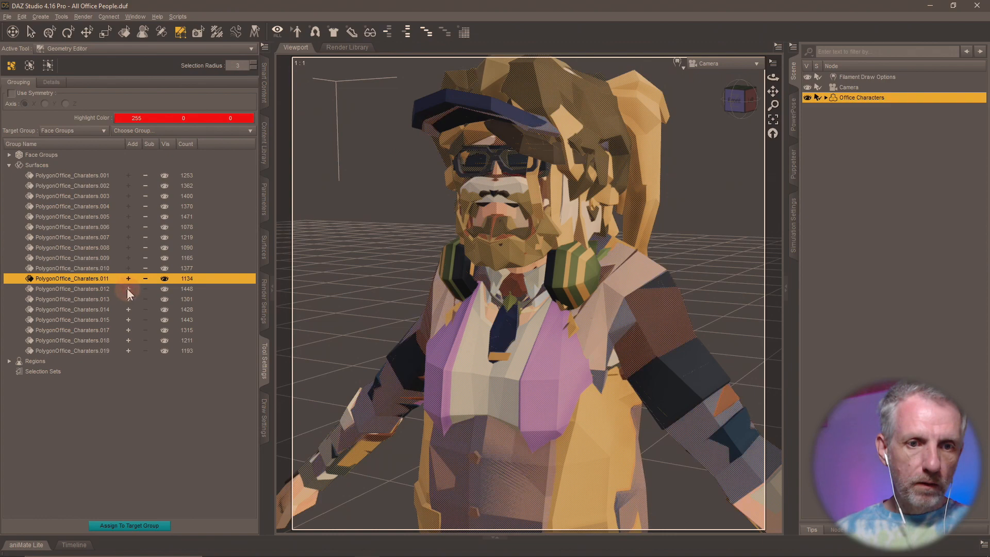
click(127, 289)
click(128, 309)
click(128, 320)
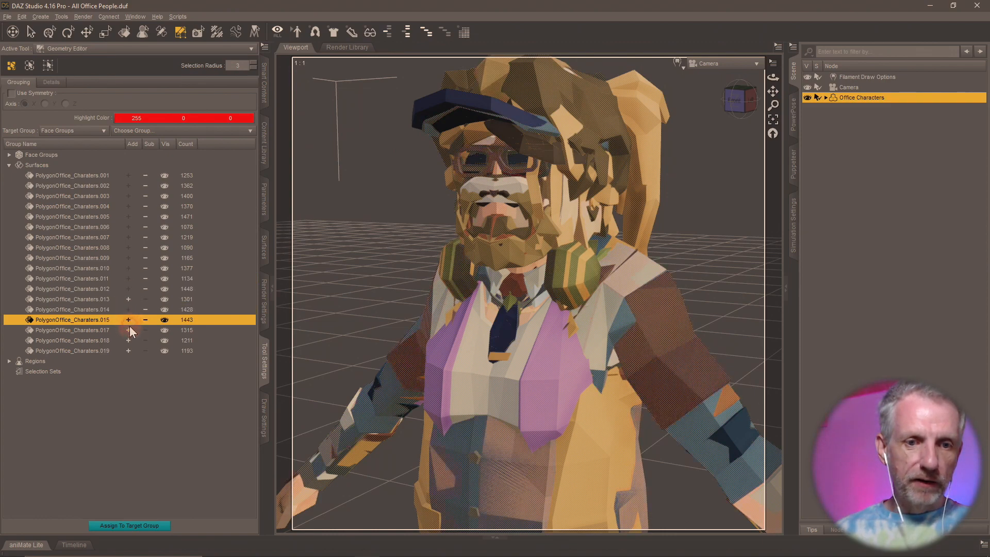
click(128, 330)
click(129, 340)
click(128, 350)
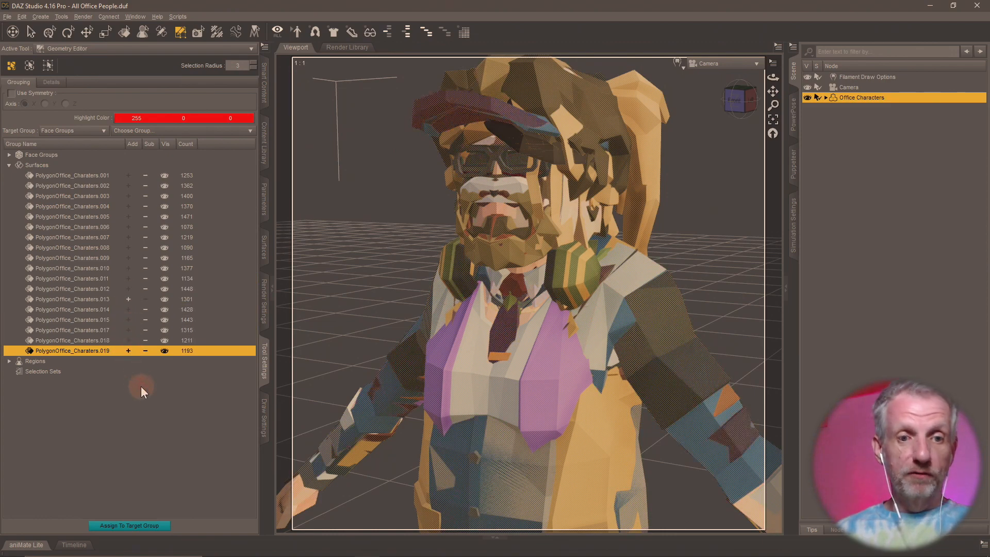
key(Delete)
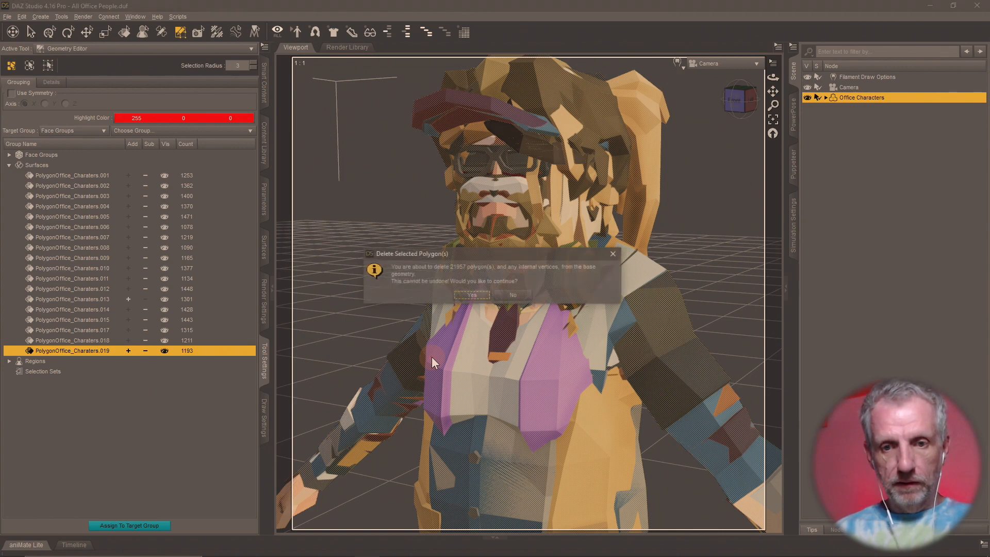
click(470, 298)
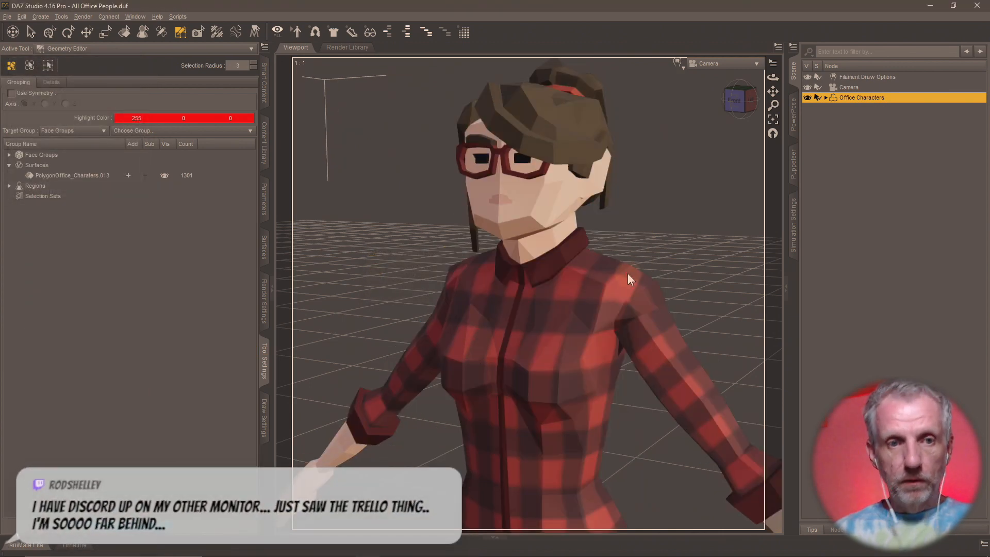
Step: Rename the remaining PolygonOffice_Charaters.013 surface to PolygonOffice_Charaters
click(101, 175)
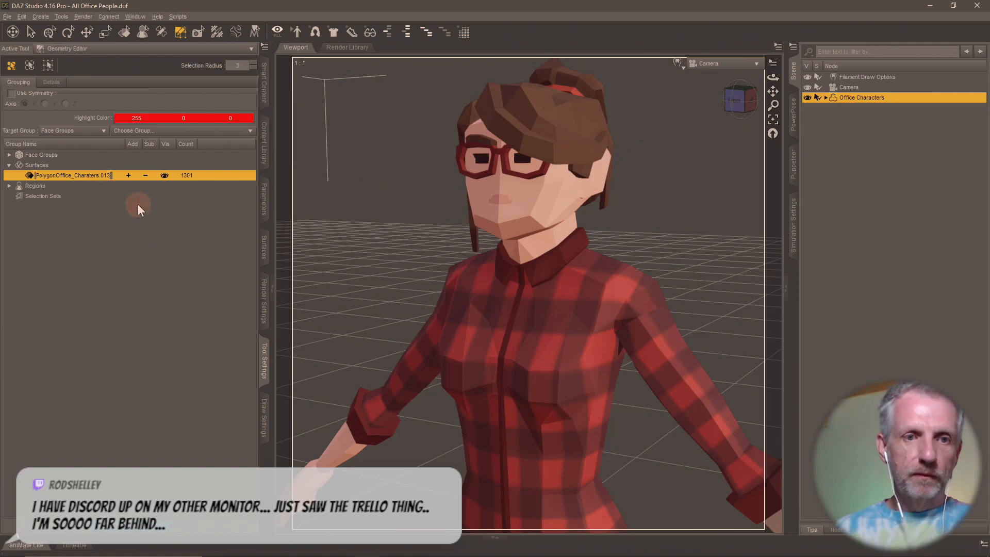
key(BackSpace)
key(BackSpace)
key(BackSpace)
key(BackSpace)
key(Return)
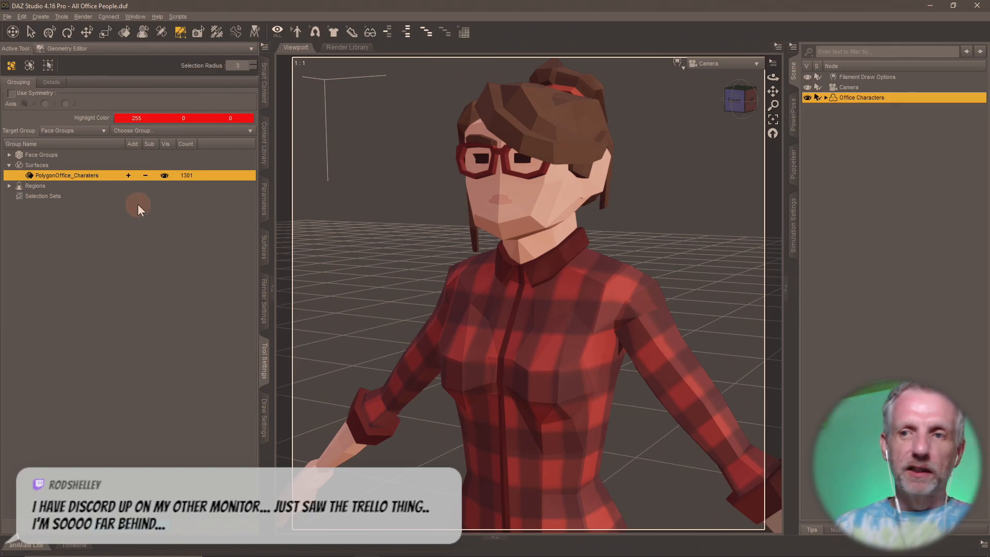
Step: Switch to Blender, hide the SK_Chr_Developer_Female_01 mesh and show SK_Chr_Developer_Female_02 to identify the remaining figure
key(alt+Tab)
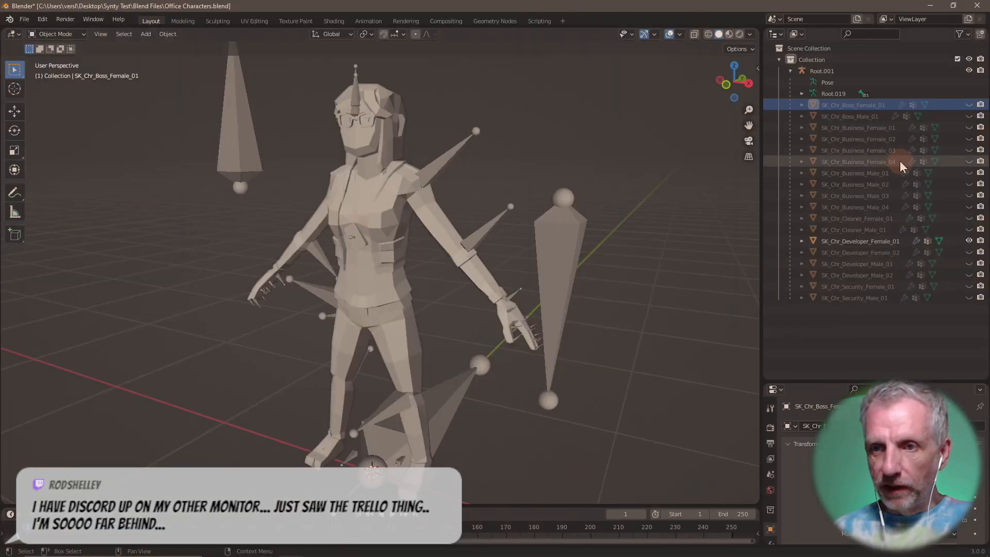
click(968, 240)
click(968, 252)
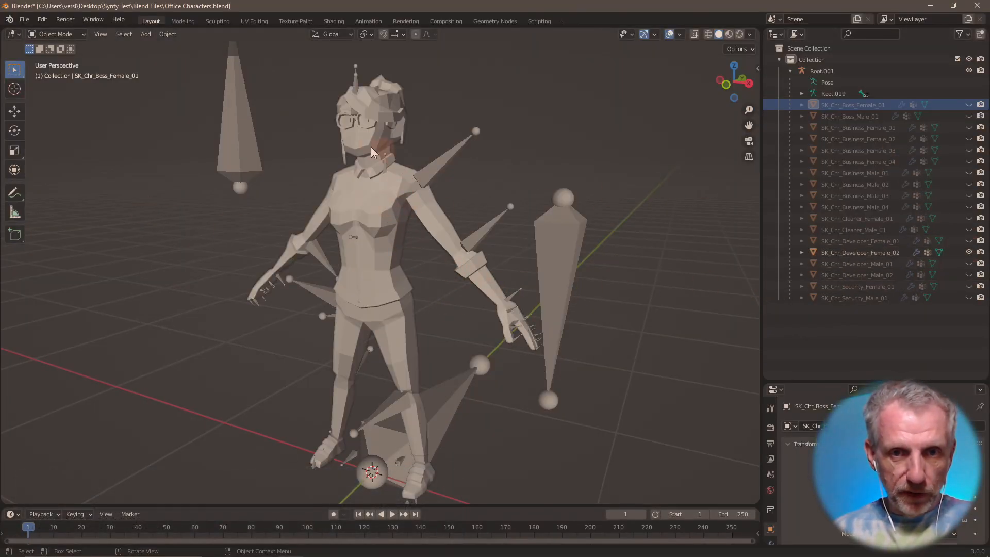
Step: Switch back to DAZ Studio and rename the Office Characters figure to Developer Female 02
key(alt+Tab)
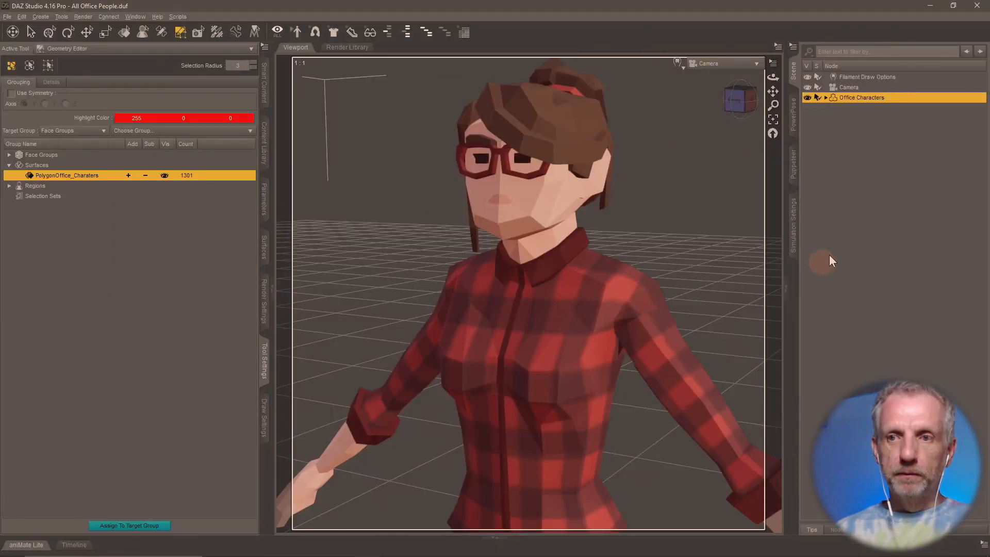
double_click(867, 97)
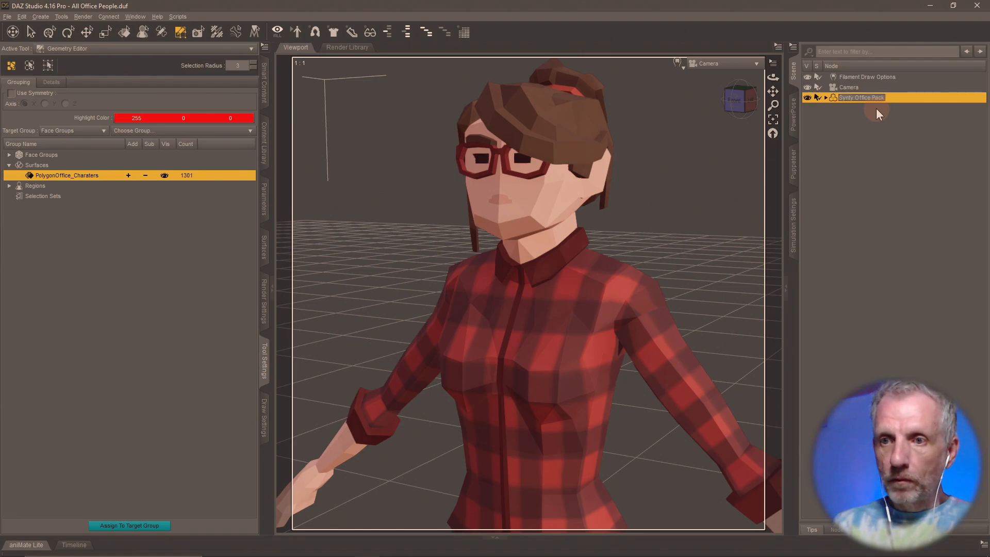
key(End)
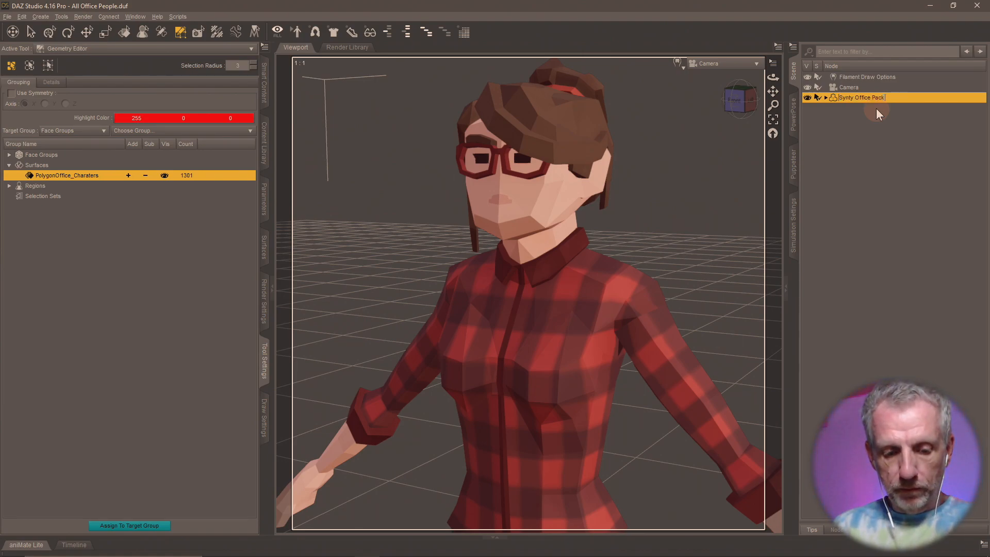
key(super+v)
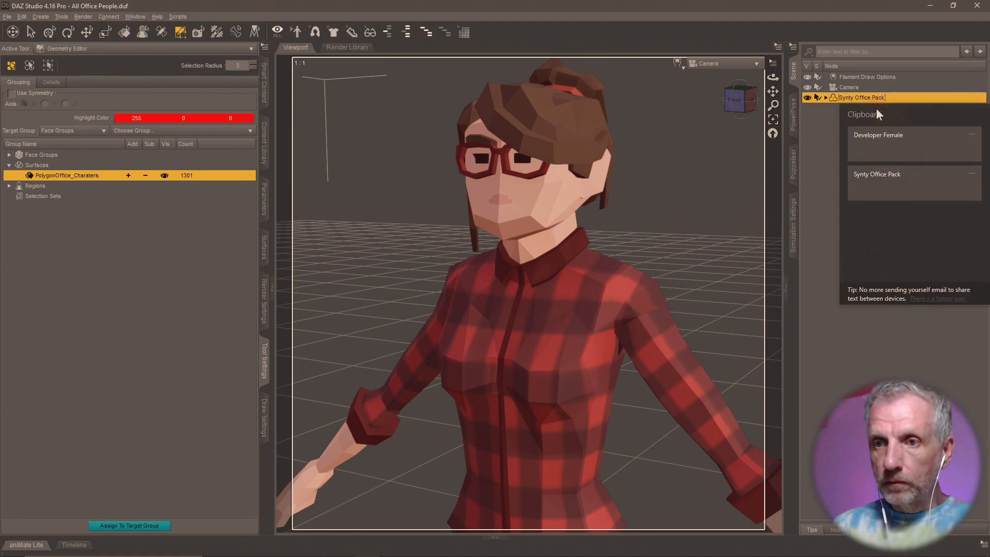
click(915, 149)
text(02)
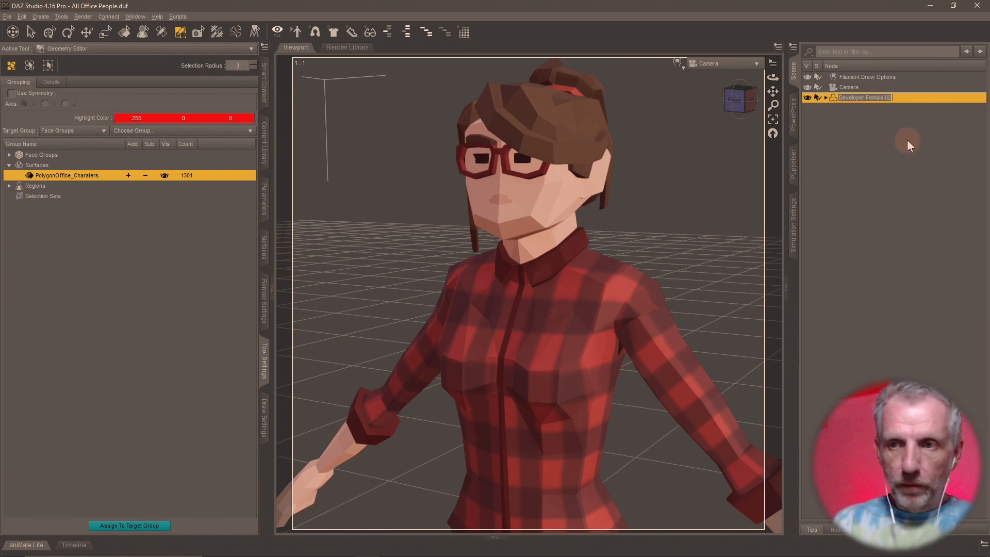
key(Return)
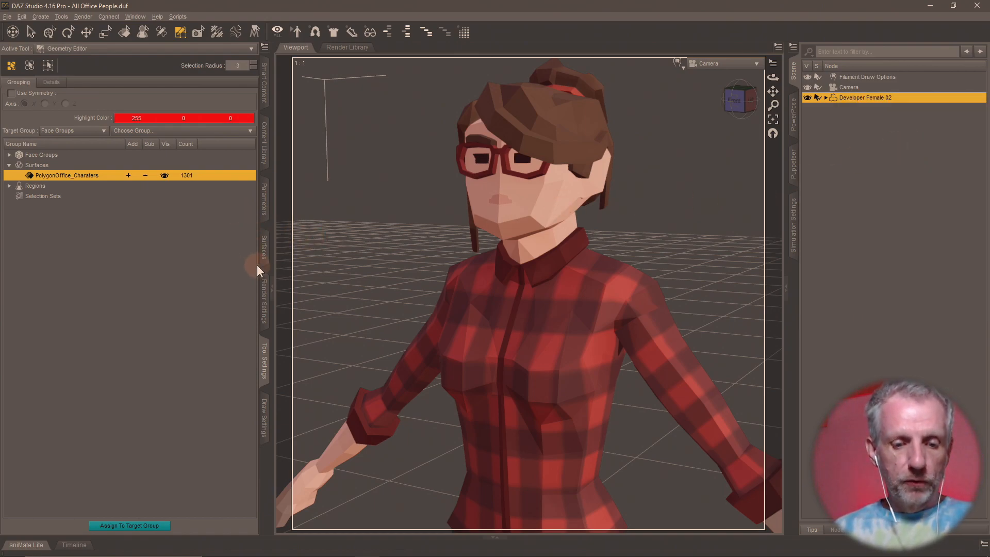
Step: Save the figure as a Figure/Prop asset file named Developer Female 02 in the Office People folder
key(ctrl+shift+s)
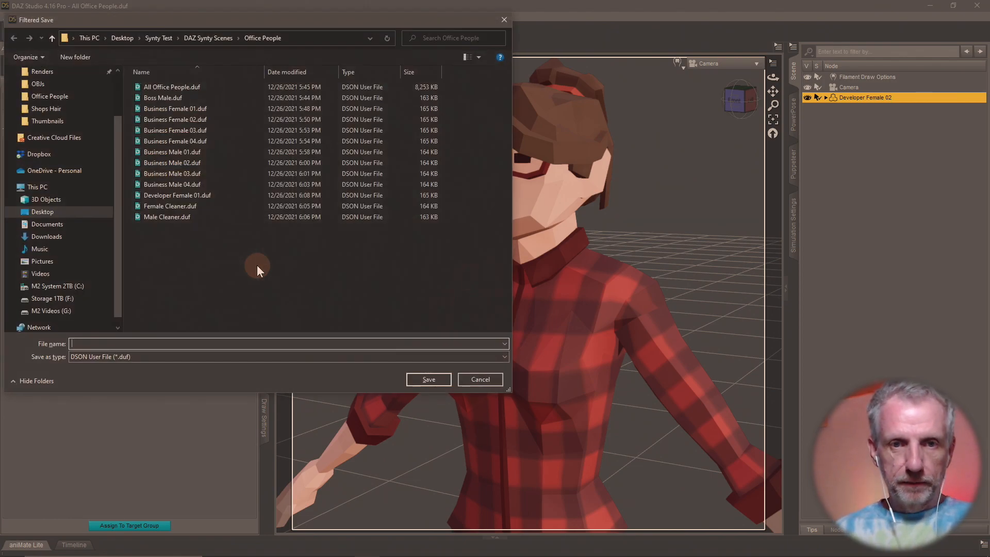
key(super+v)
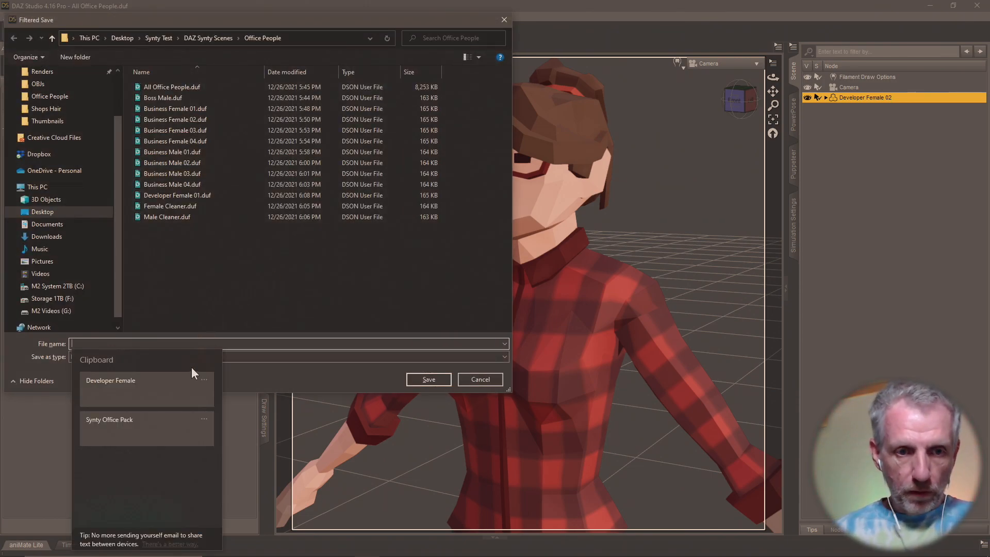
click(163, 384)
text(02)
key(Return)
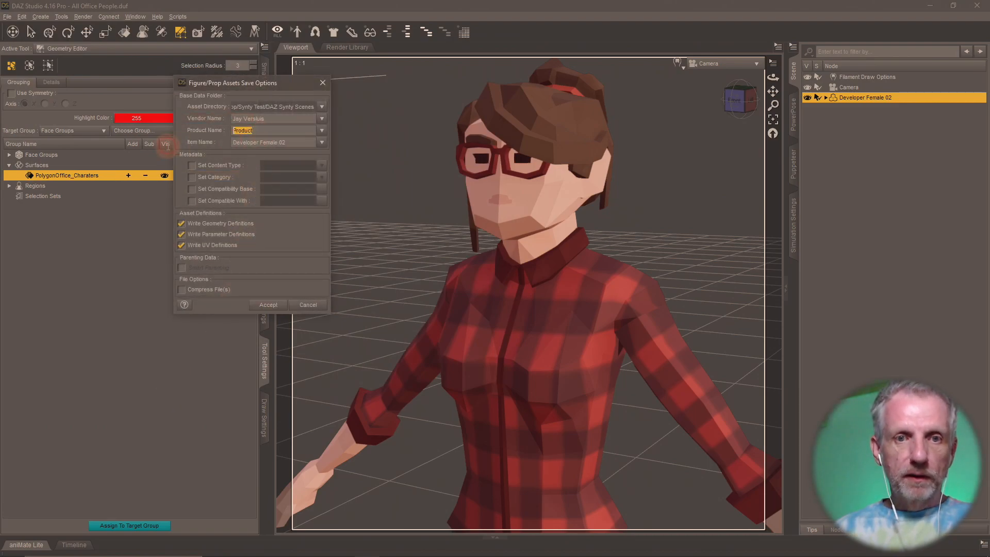
Step: Set the Developer Female 02 asset's product name to Synty Office Pack and accept the save options
key(super+v)
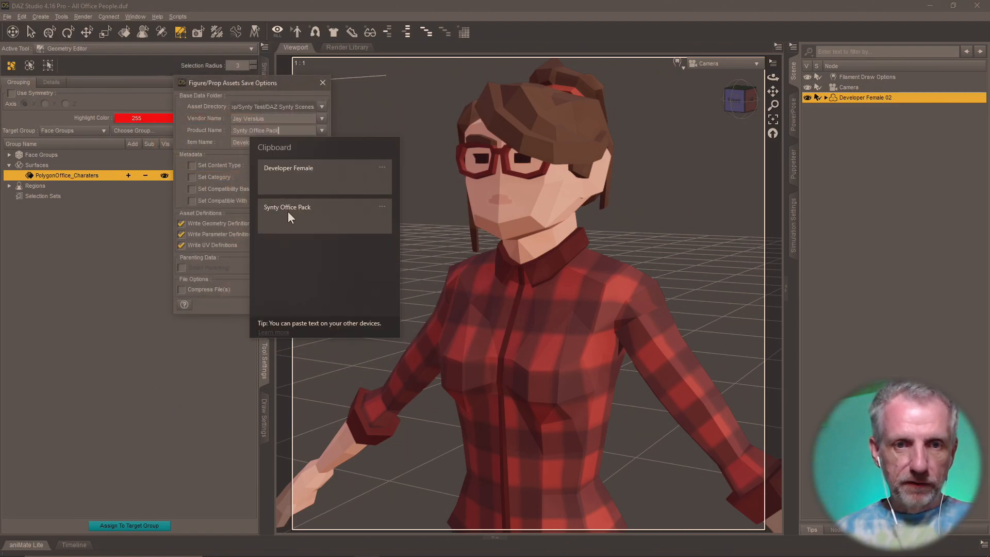
click(288, 211)
click(275, 303)
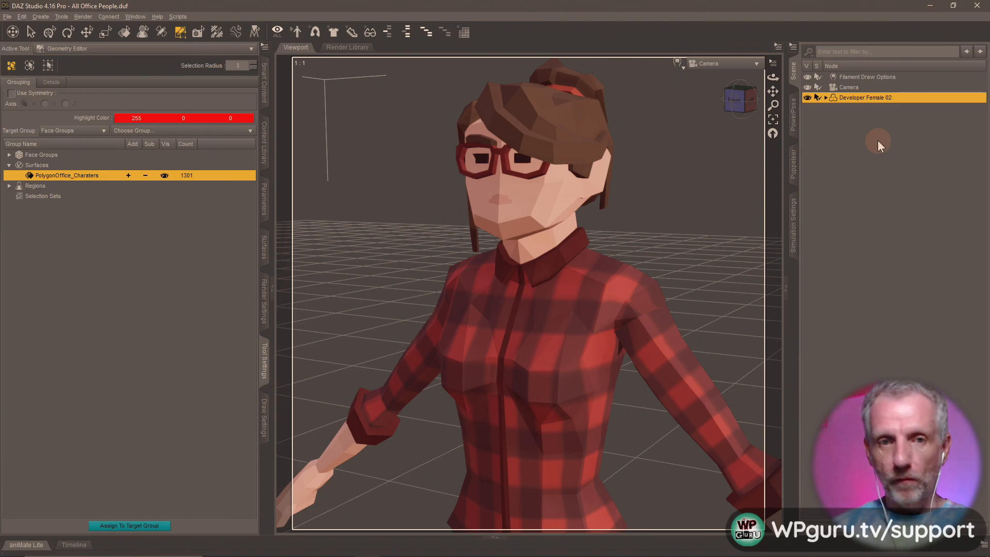
Step: Delete the Developer Female 02 figure from the scene and show the Office People folder in the content library
key(Delete)
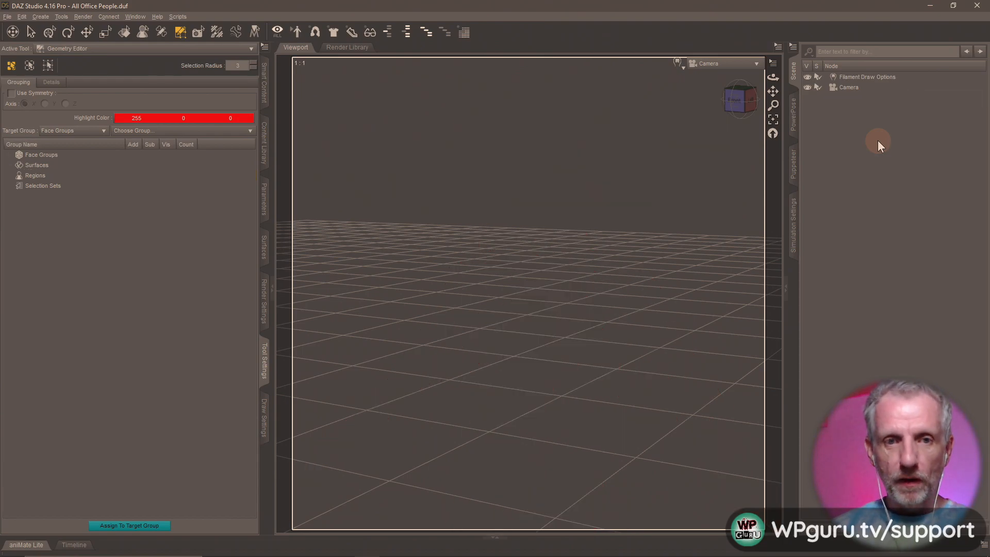
click(266, 149)
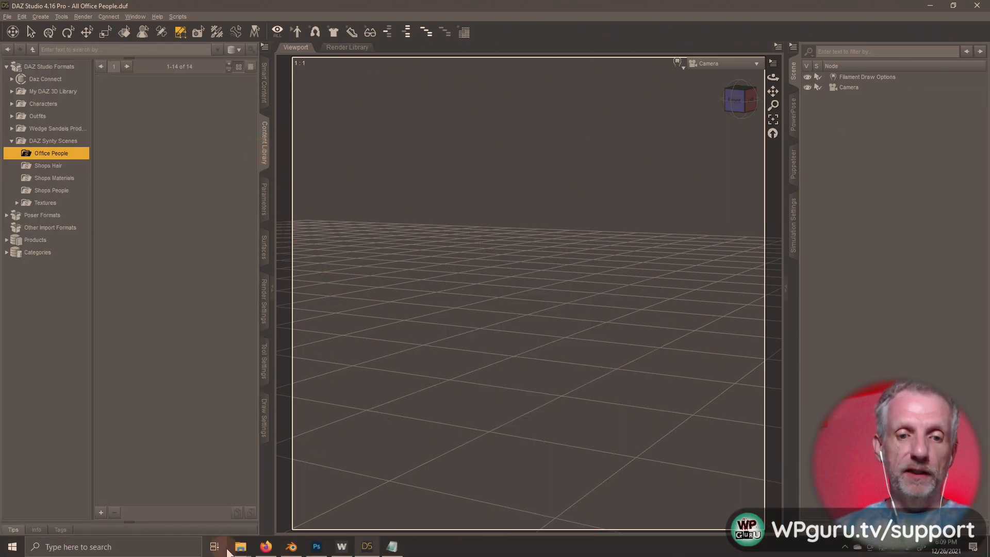
Step: Switch to Firefox, open Trello in a new tab and look over the lists on the 3D Shenanigans board
click(266, 547)
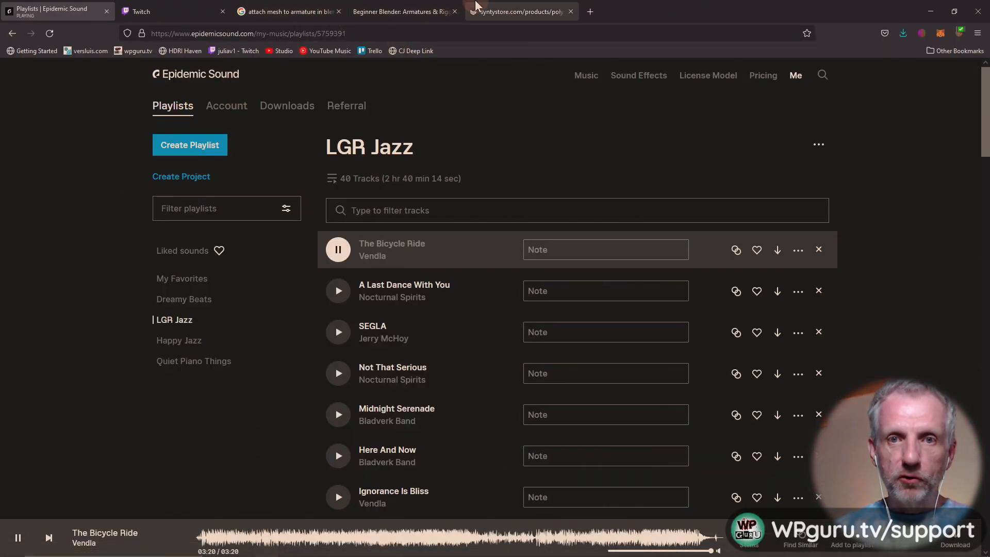
click(590, 12)
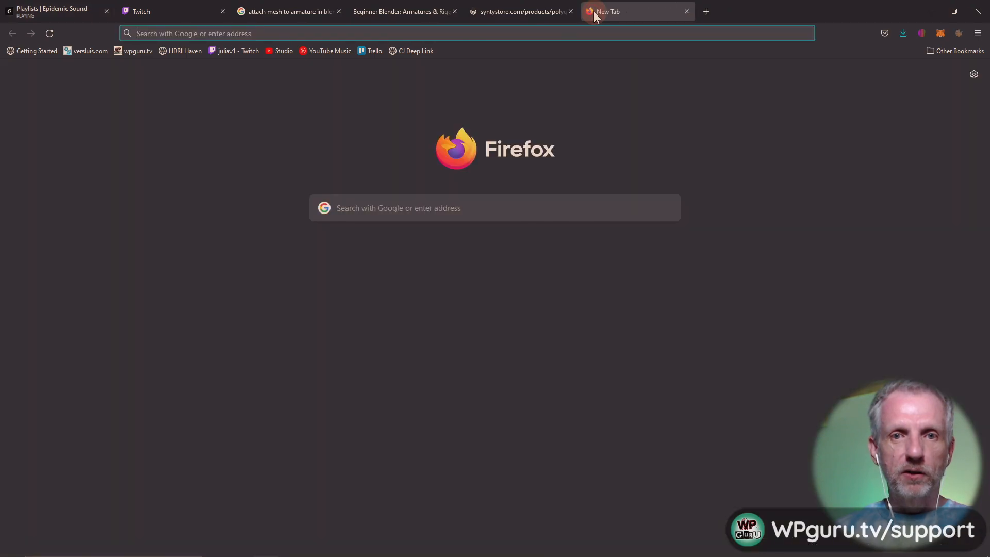
text(tre)
key(BackSpace)
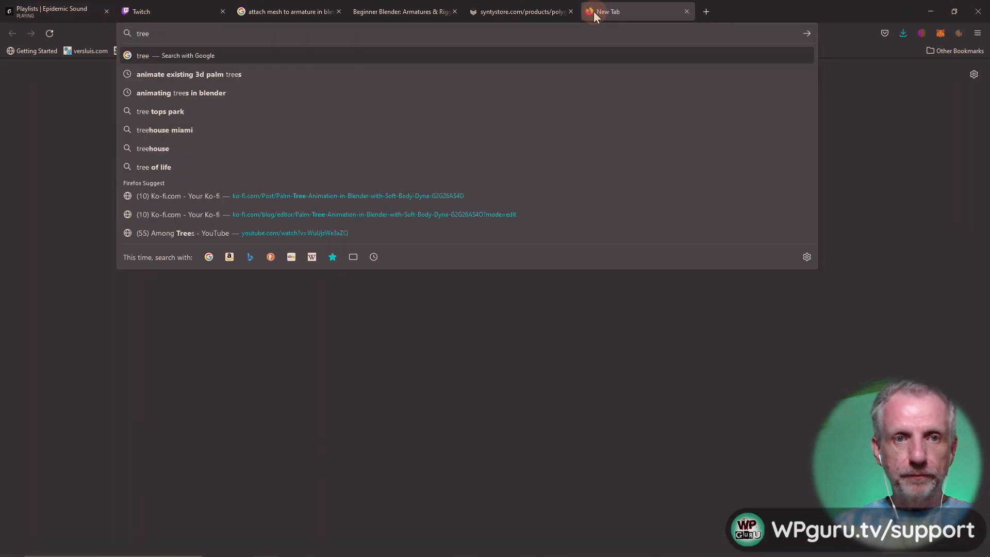
key(Return)
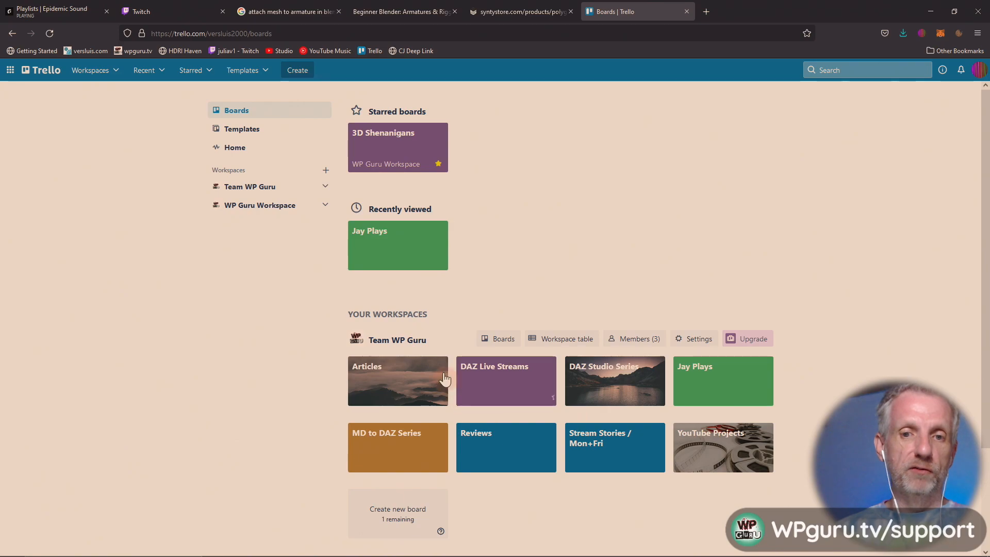
click(397, 150)
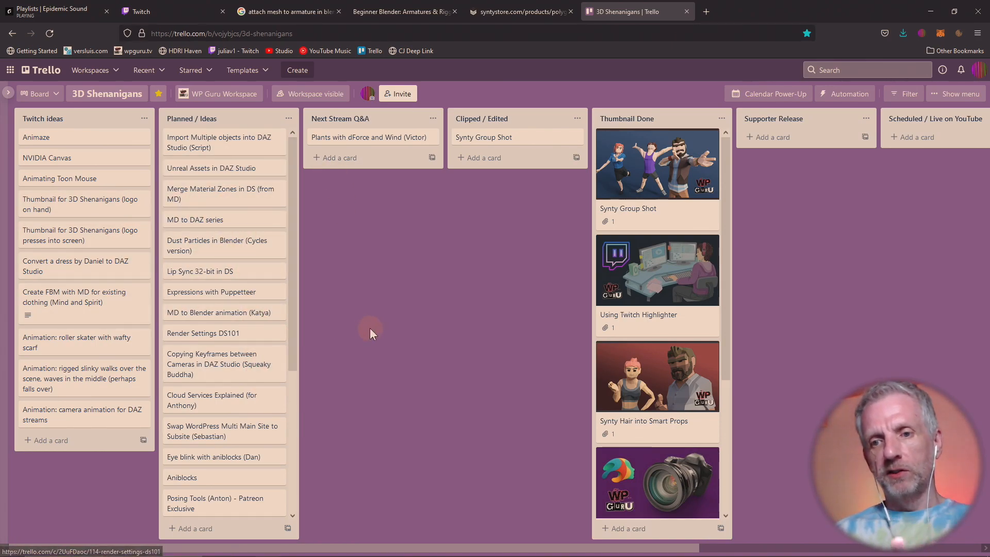
mouse_move(498, 375)
mouse_down()
mouse_move(295, 383)
mouse_move(317, 381)
mouse_up()
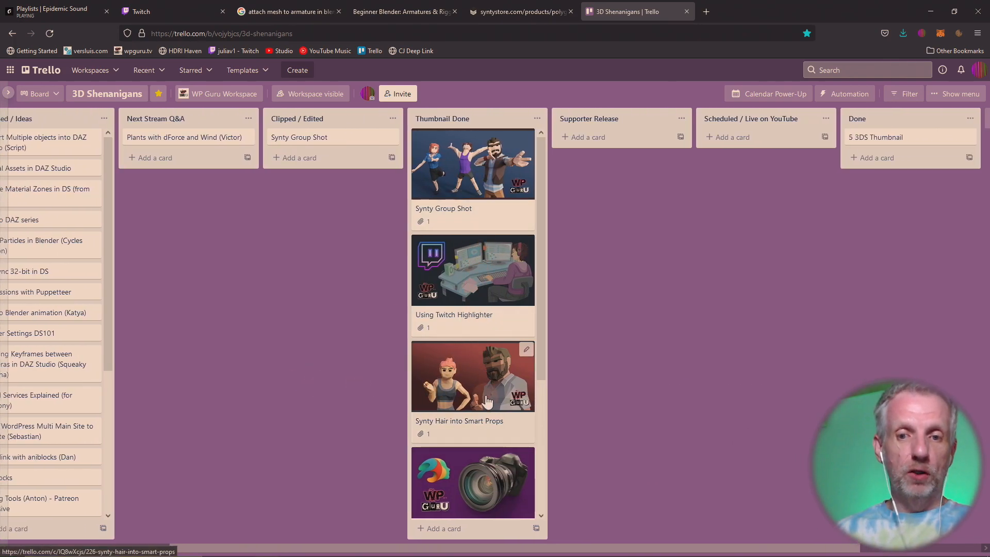
scroll(484, 401, down, 3)
scroll(487, 401, up, 3)
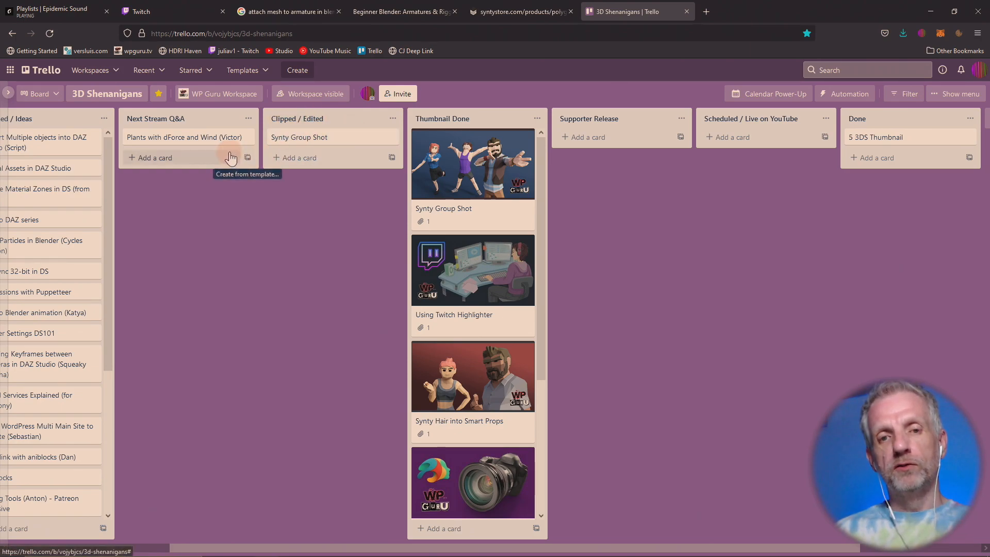
Step: Add a card titled Topic to the Clipped / Edited list and try moving it to Thumbnail Done and back
click(331, 161)
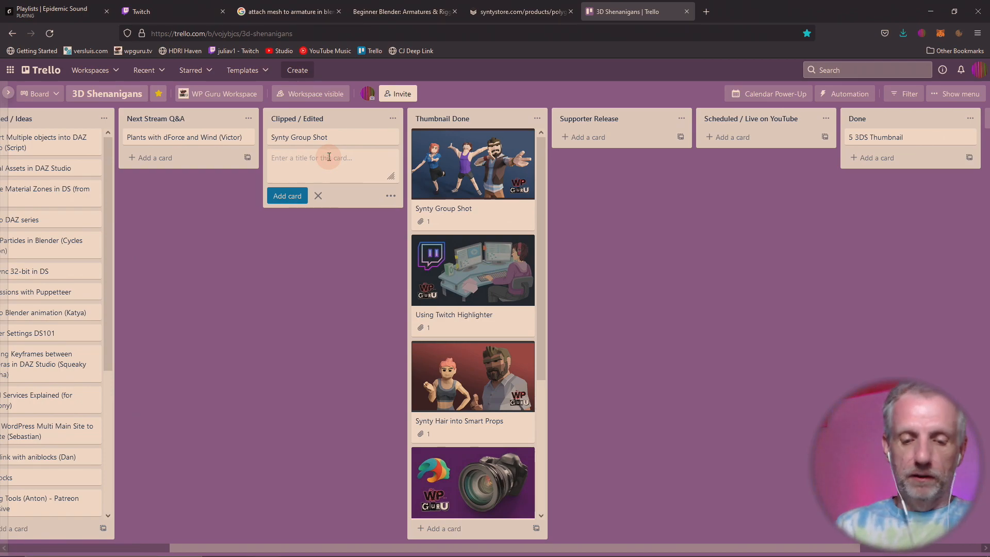
key(Return)
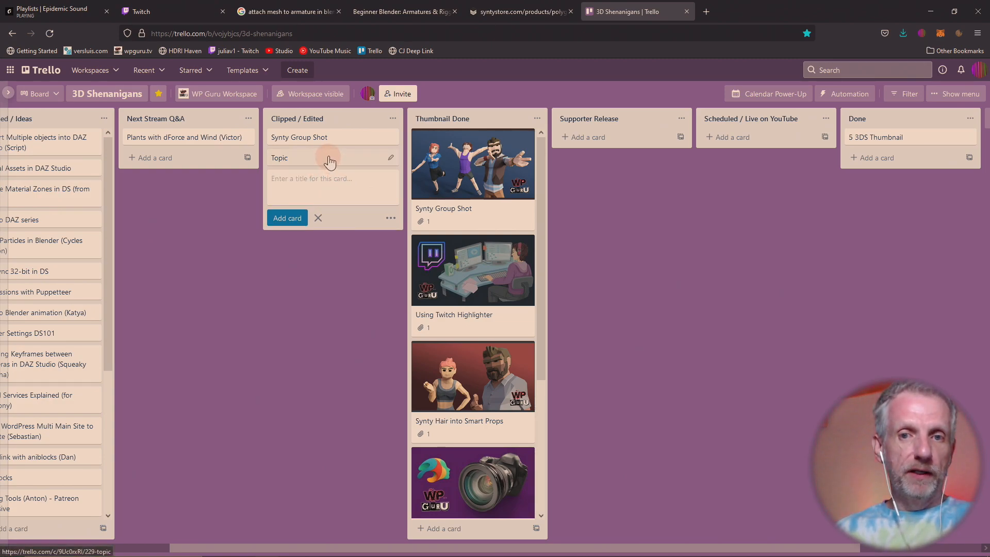
drag(330, 162, 479, 144)
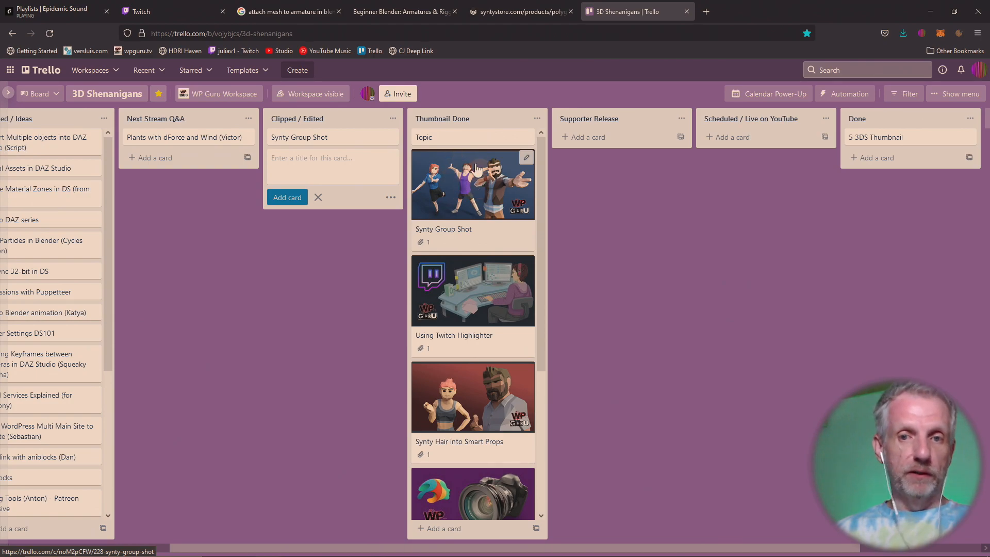
drag(477, 138, 330, 158)
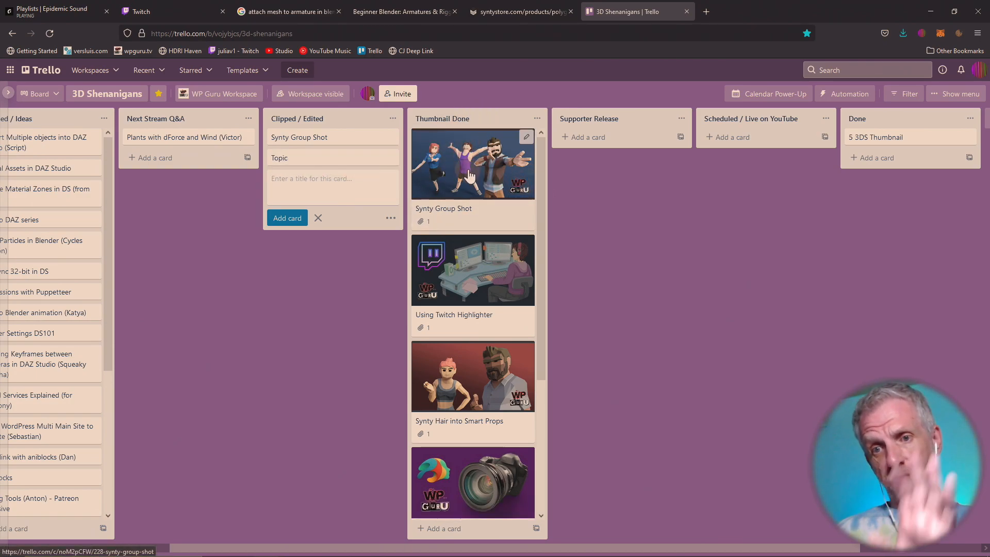
Step: Move the Synty Group Shot thumbnail card from Thumbnail Done to Scheduled / Live on YouTube and back again
drag(473, 180, 758, 167)
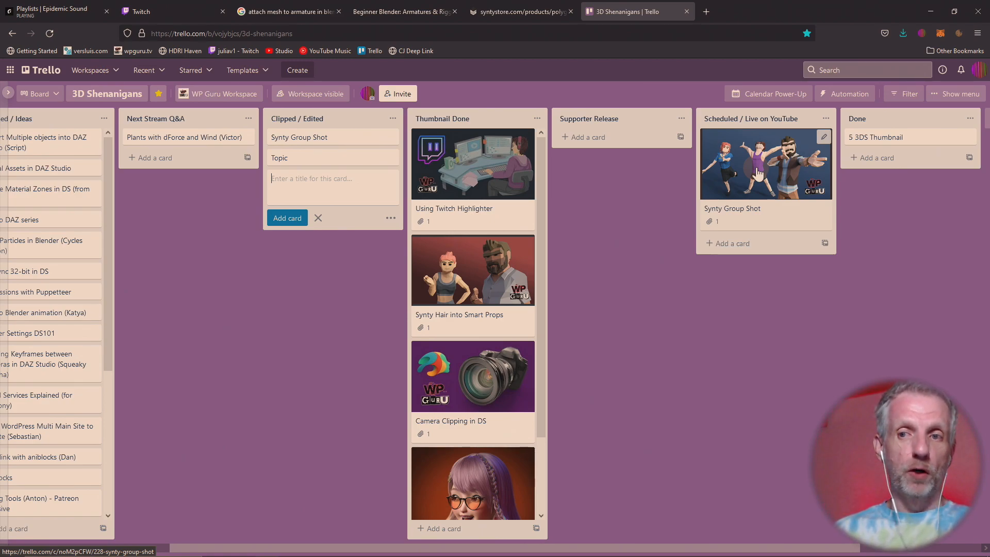
drag(752, 170, 476, 129)
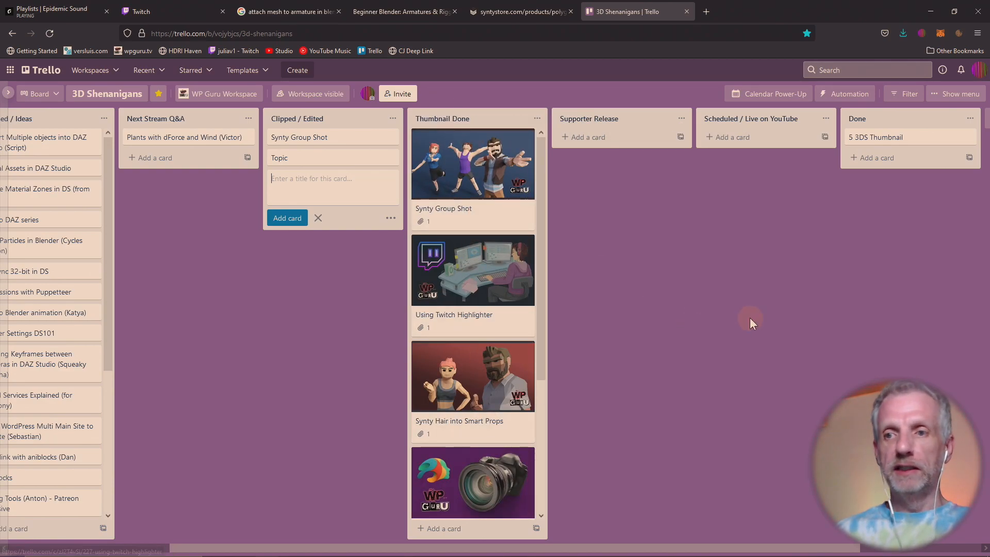
scroll(513, 360, down, 4)
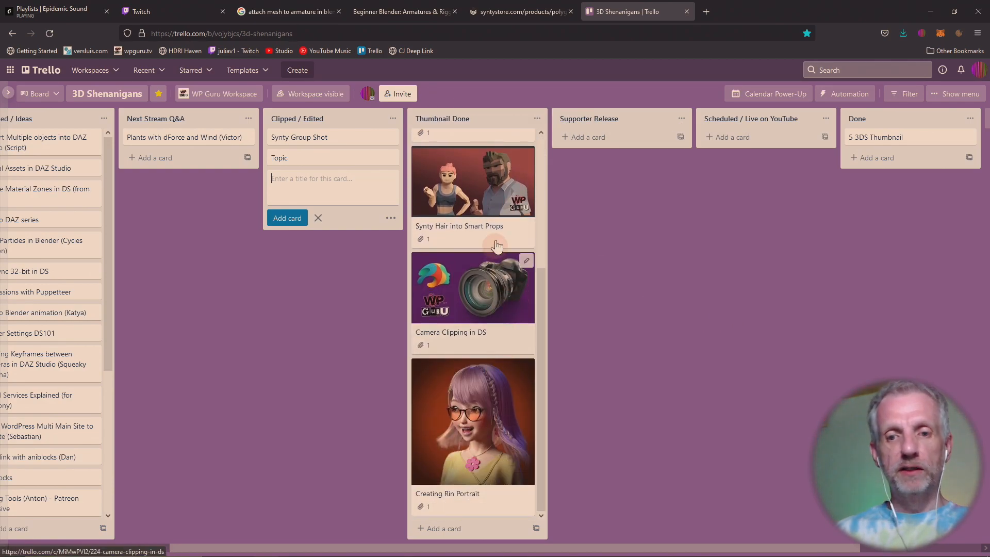
scroll(438, 447, up, 4)
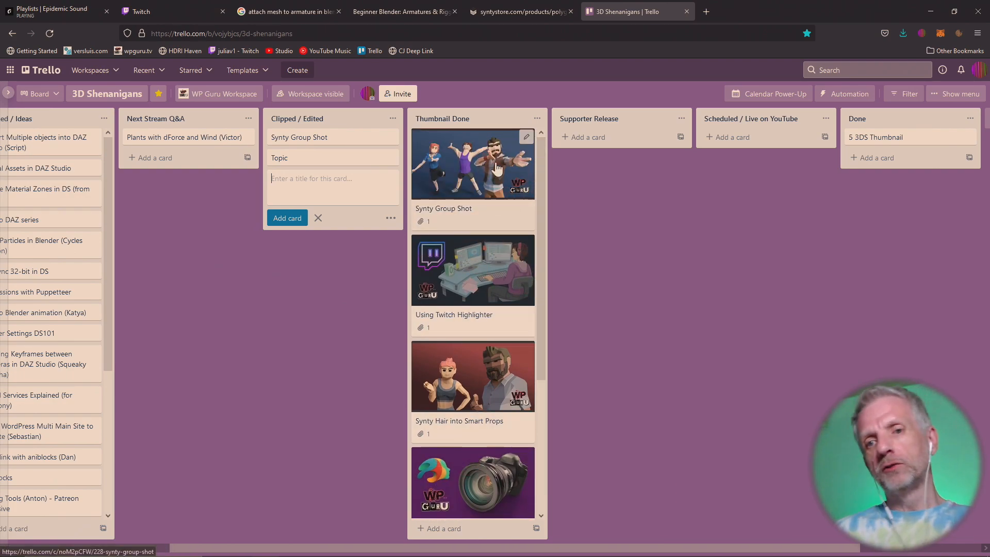
Step: Move the Synty Group Shot thumbnail card via Scheduled / Live on YouTube to Done, and return it to Thumbnail Done
drag(497, 173, 746, 229)
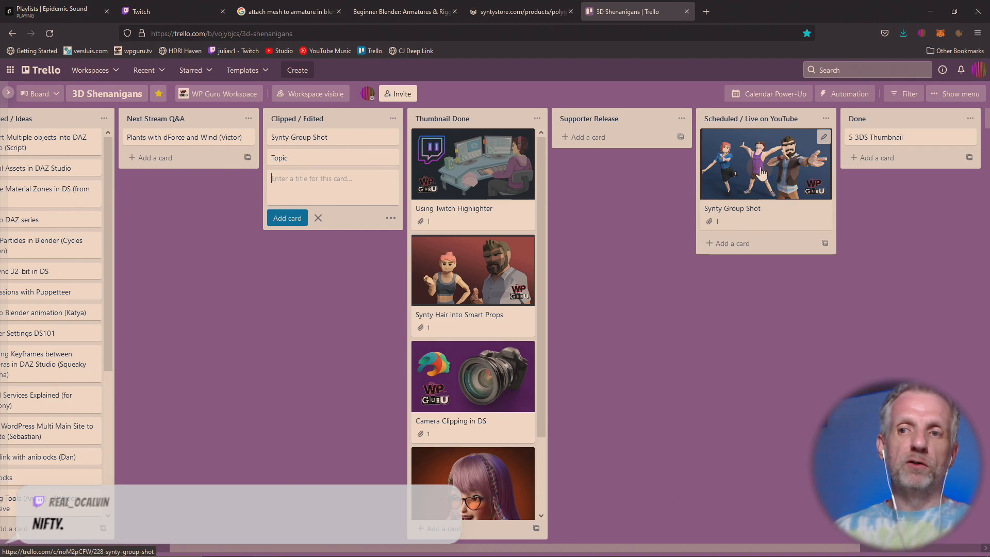
drag(761, 172, 851, 199)
click(919, 120)
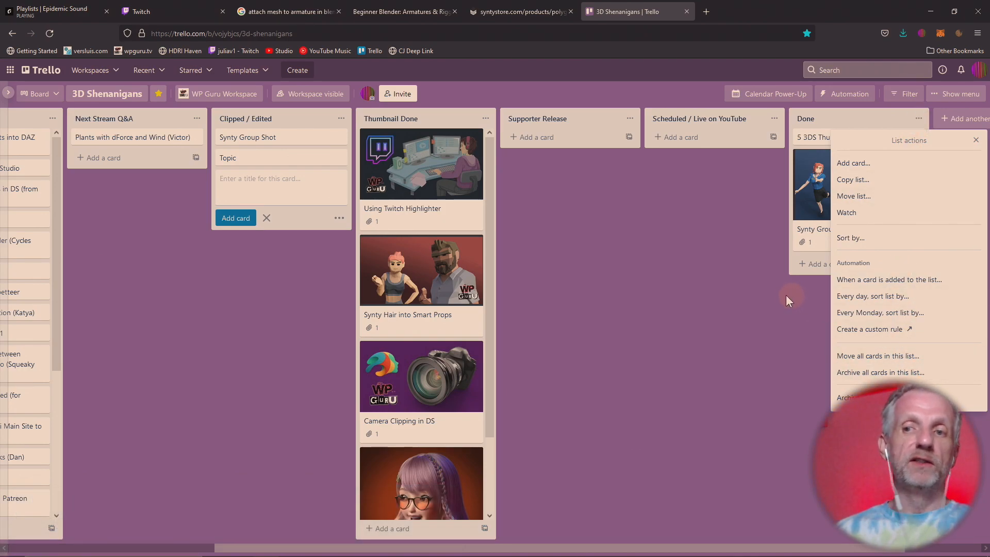
click(762, 298)
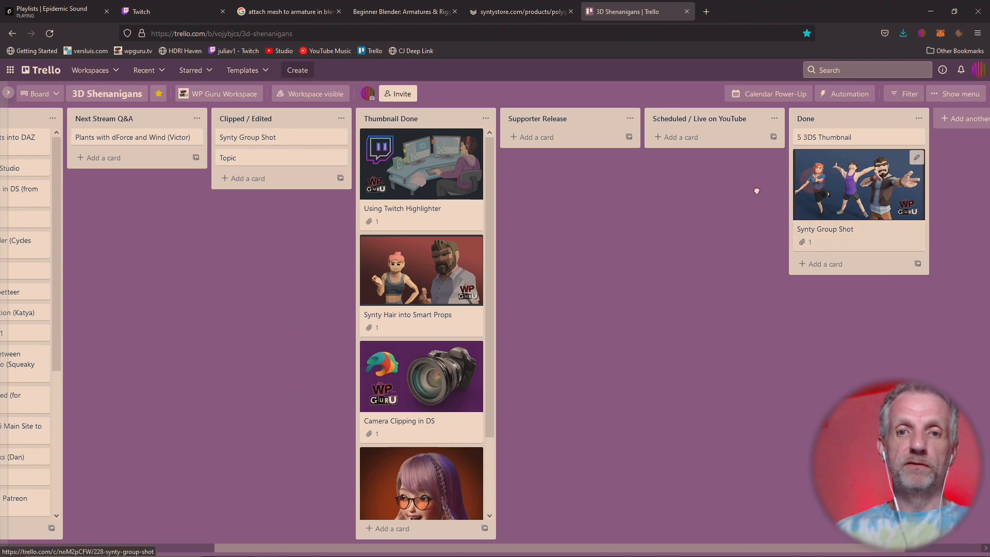
drag(756, 190, 427, 165)
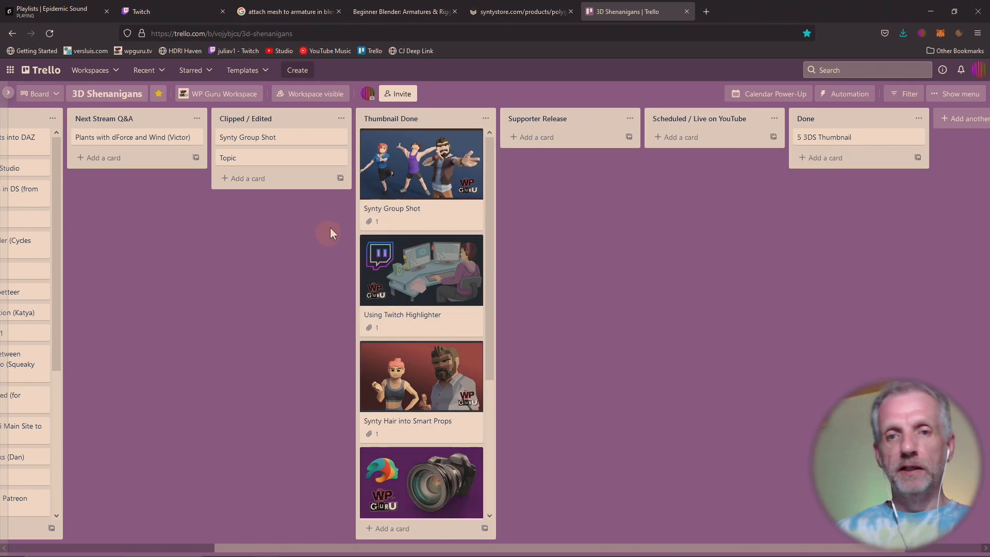
drag(290, 120, 345, 129)
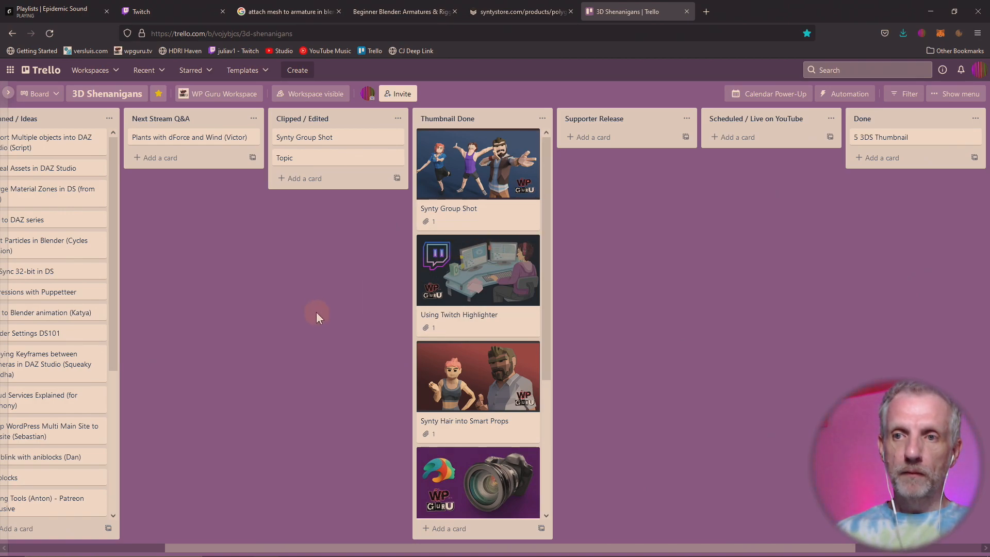
drag(316, 311, 372, 305)
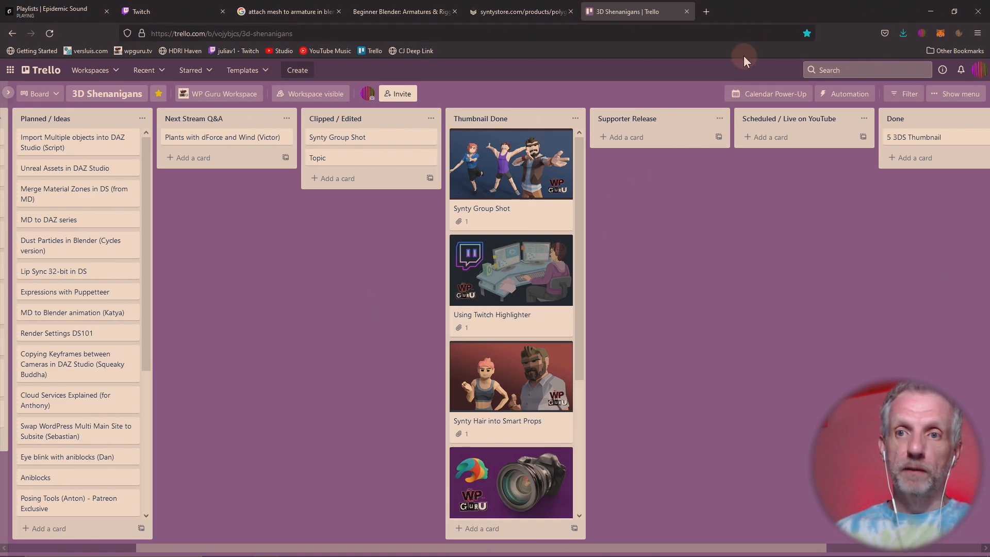
Step: Return to DAZ Studio and load the All Office People asset from the Office People folder
click(931, 12)
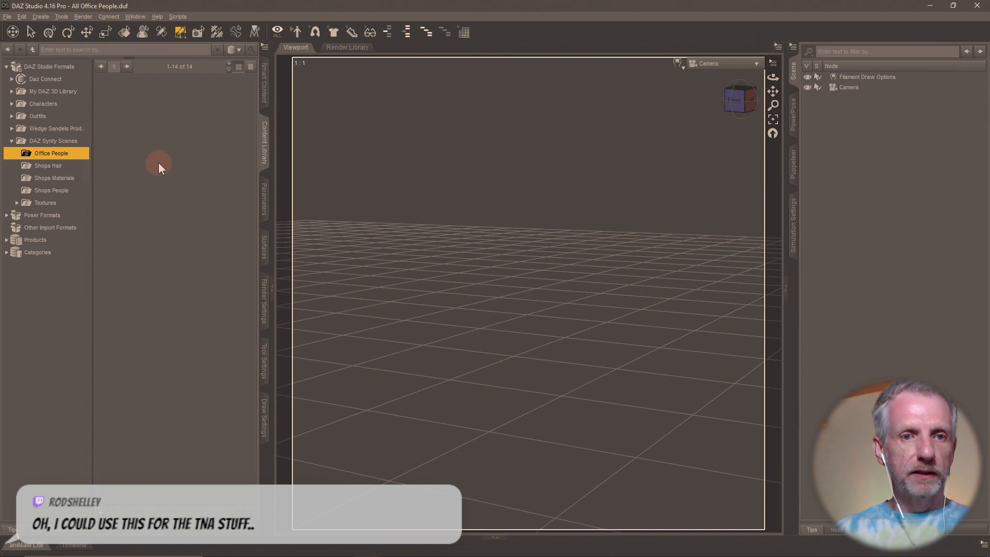
click(132, 123)
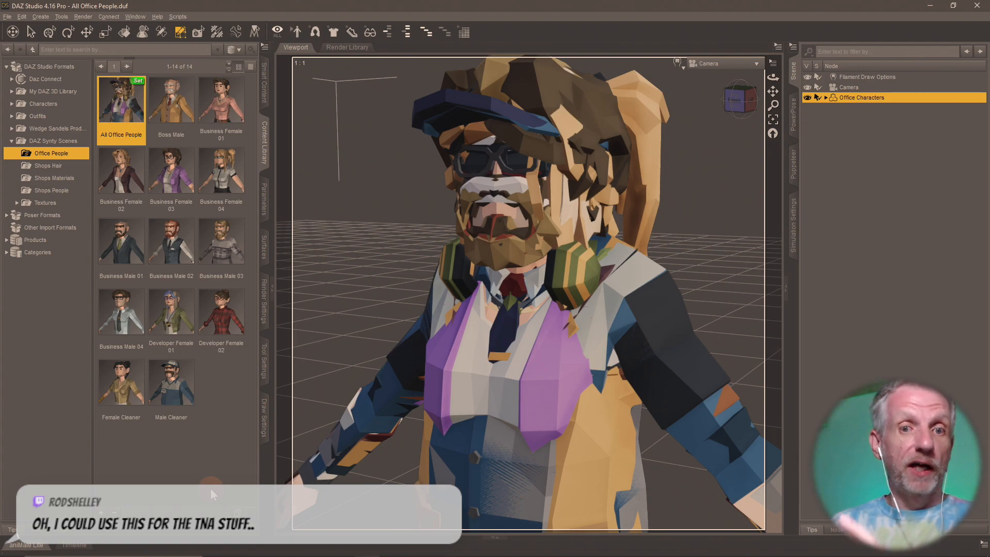
Step: Select the polygons of every Office Characters surface except PolygonOffice_Charaters.014 with the Geometry Editor and delete them from the base geometry
click(265, 356)
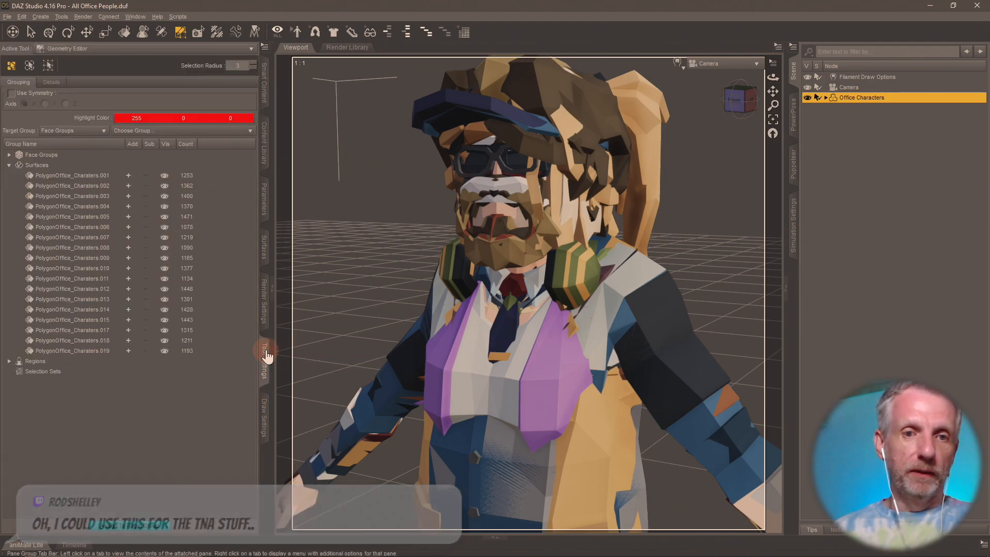
click(128, 175)
click(129, 185)
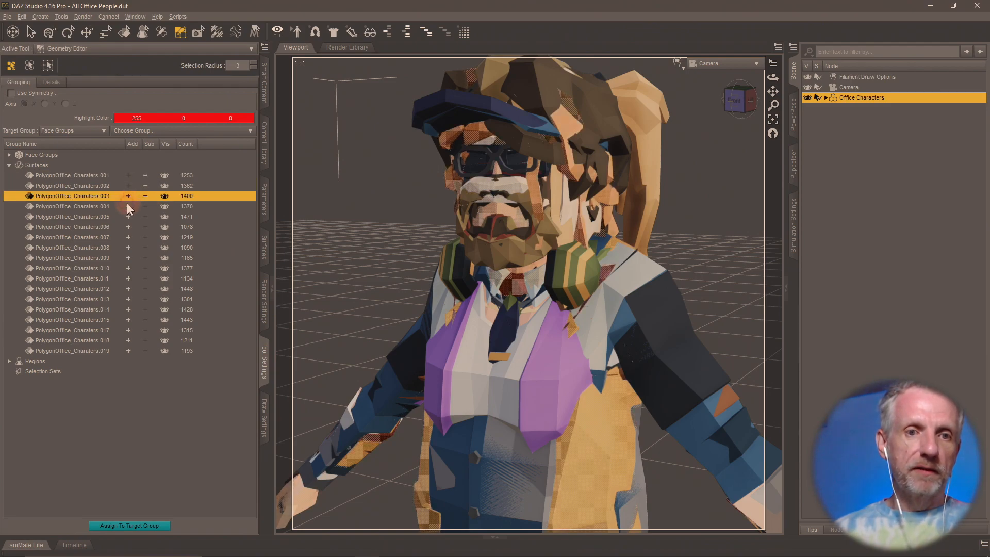
click(127, 206)
click(128, 216)
click(128, 227)
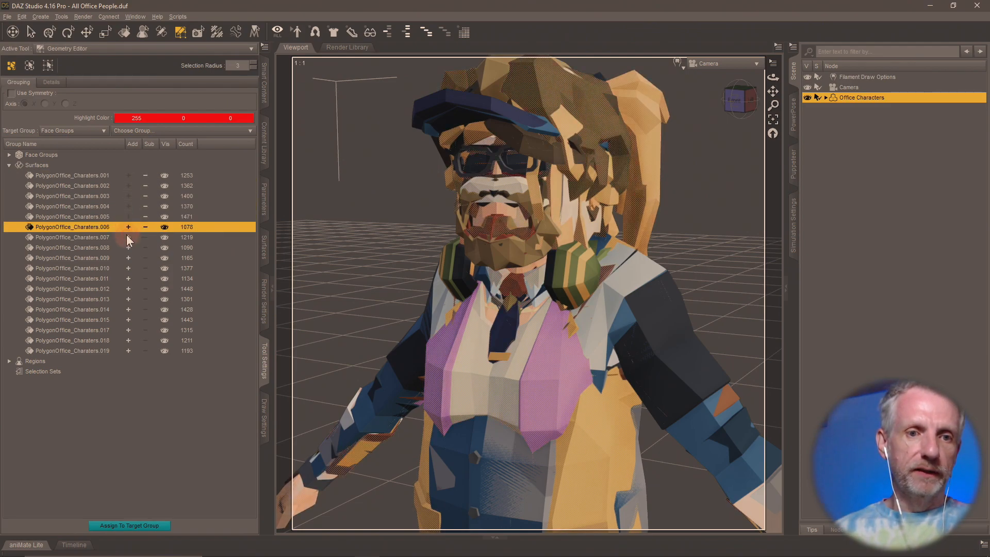
click(128, 237)
click(128, 247)
click(129, 257)
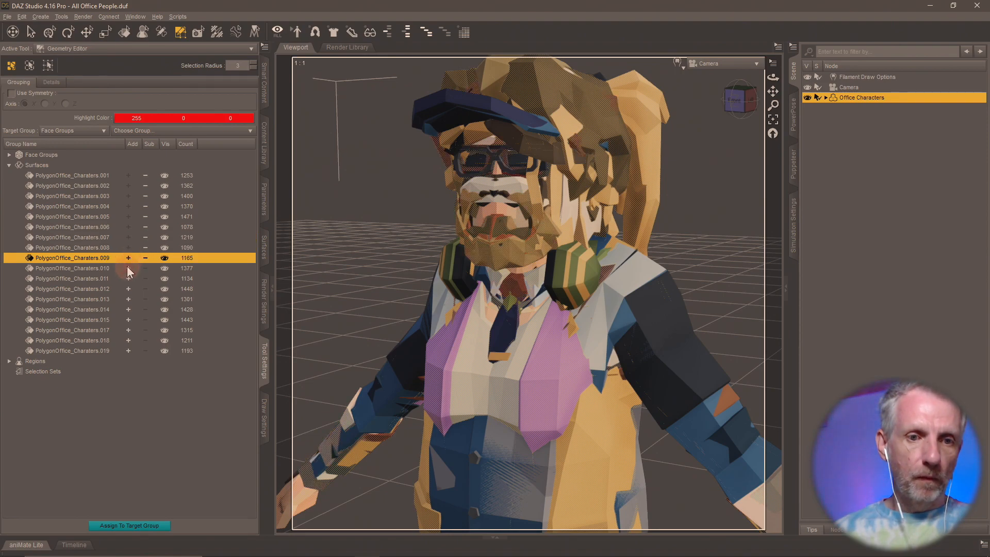
click(128, 268)
click(127, 278)
click(126, 289)
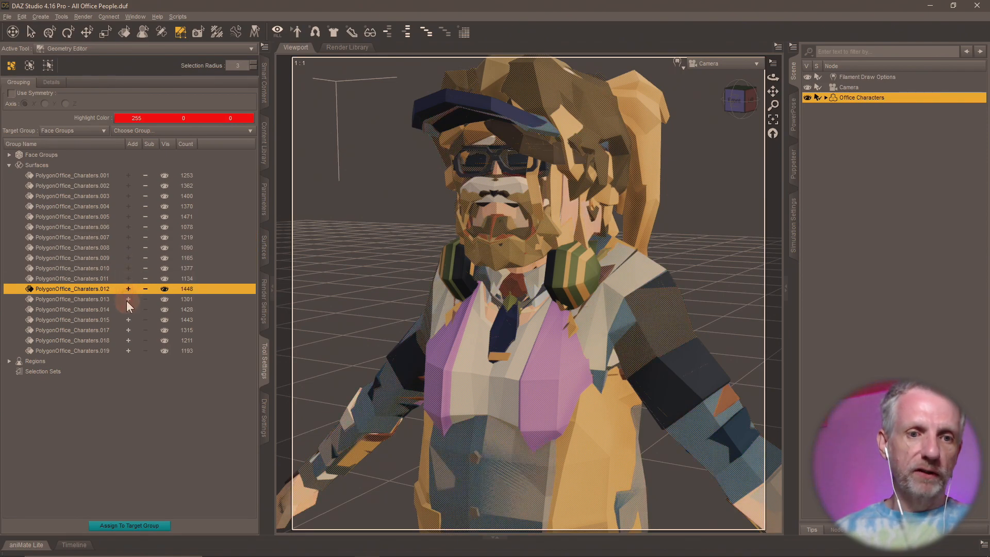
click(127, 299)
click(128, 320)
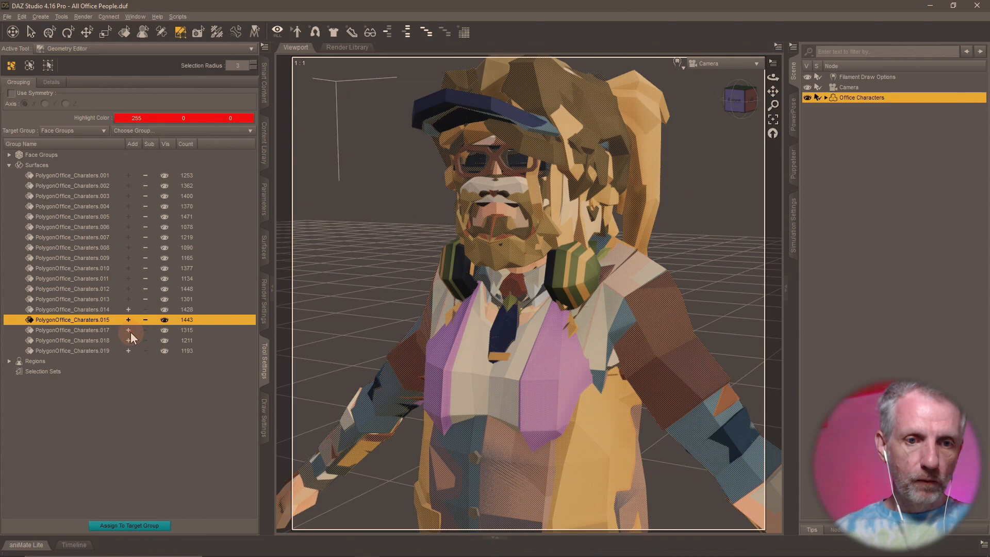
click(131, 332)
click(128, 341)
click(128, 351)
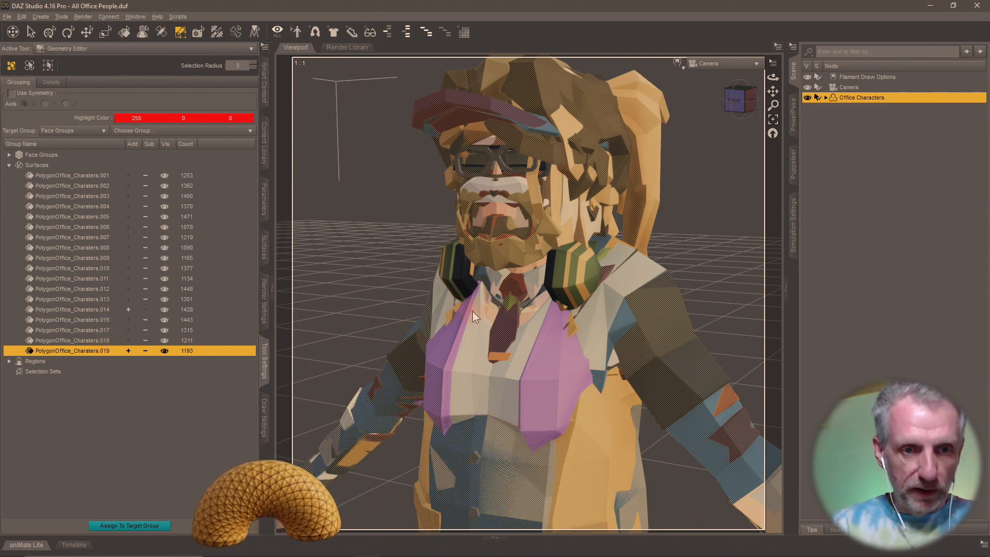
key(Delete)
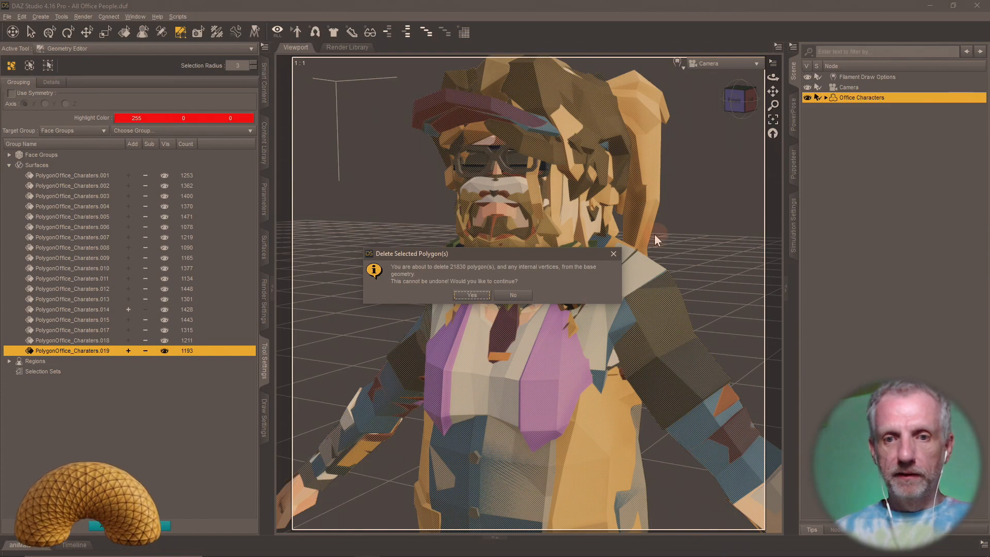
click(481, 295)
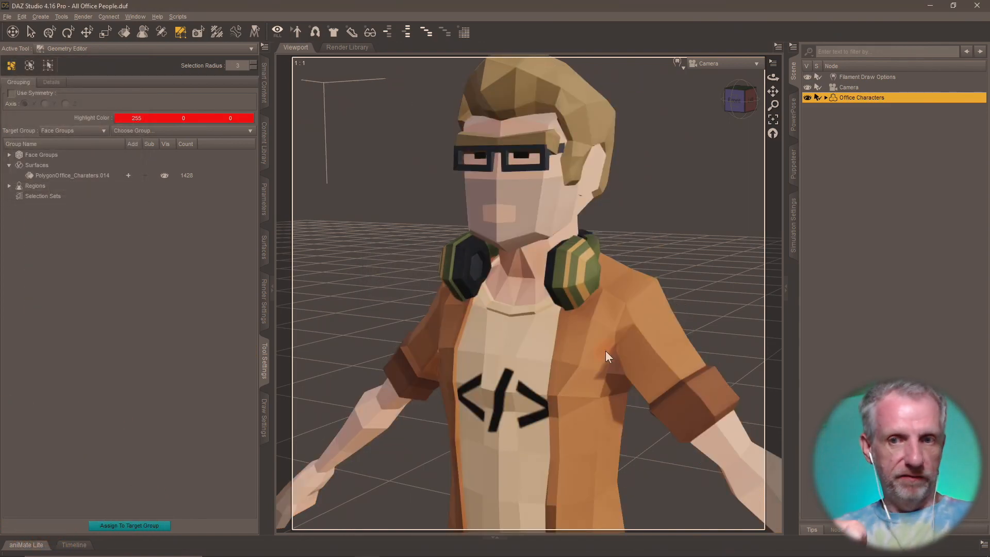
Step: Switch to Blender and show SK_Chr_Developer_Male_01 in place of SK_Chr_Developer_Female_02 to identify the character
key(alt+Tab)
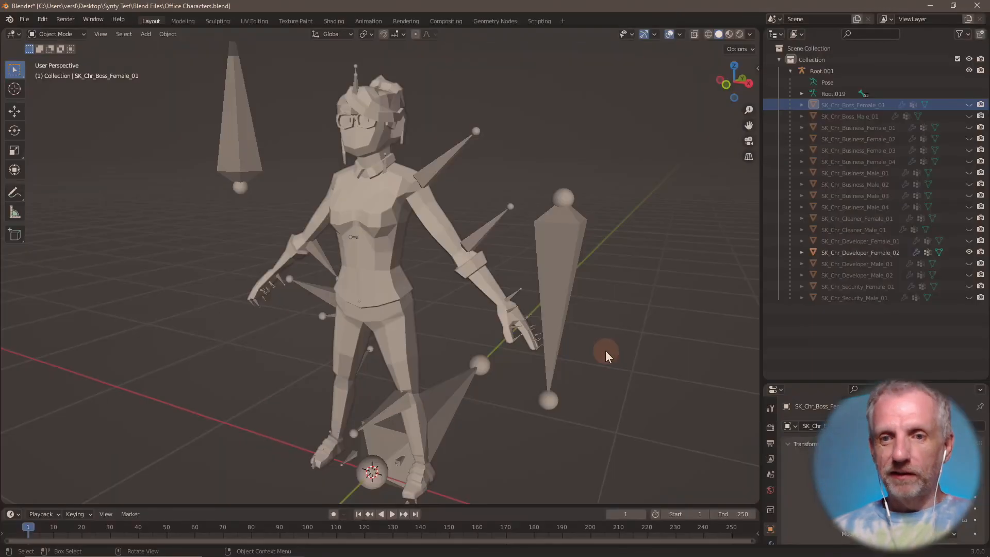
click(969, 252)
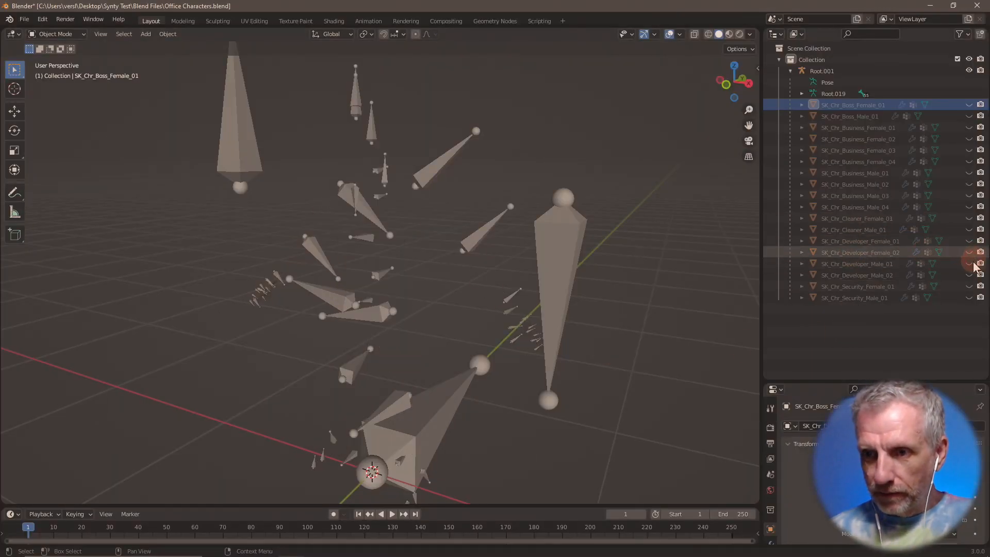
click(969, 263)
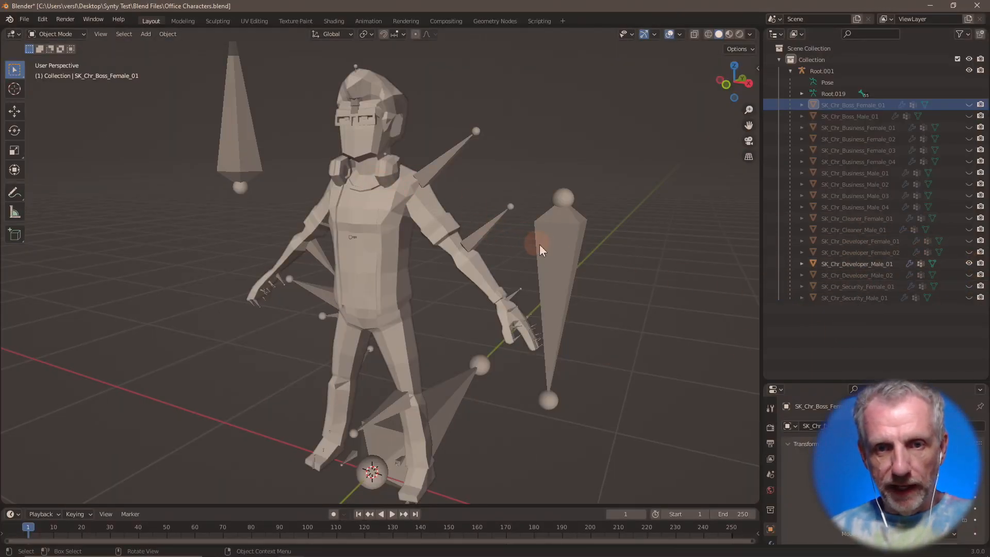
Step: Return to DAZ Studio and rename the Office Characters figure as Developer Male 01
key(alt+Tab)
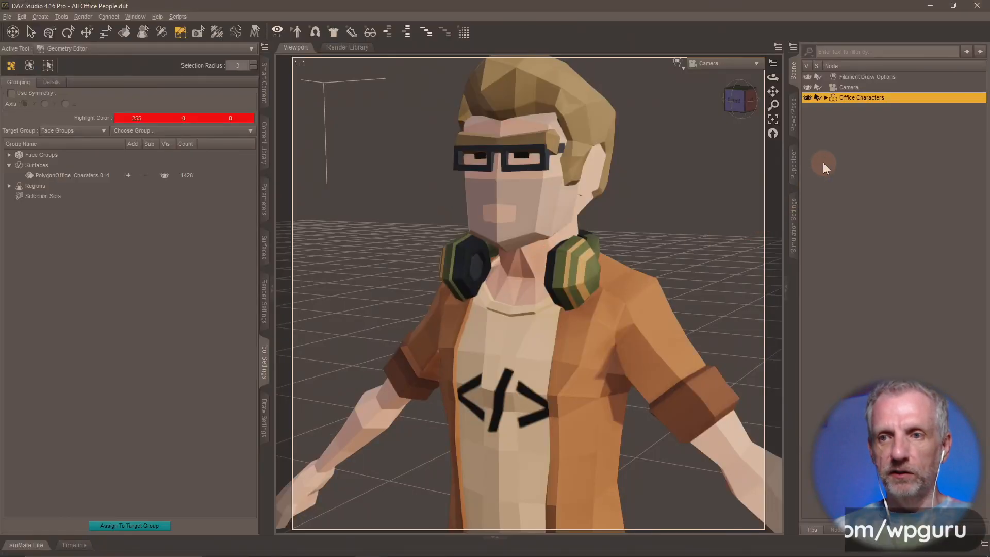
click(861, 97)
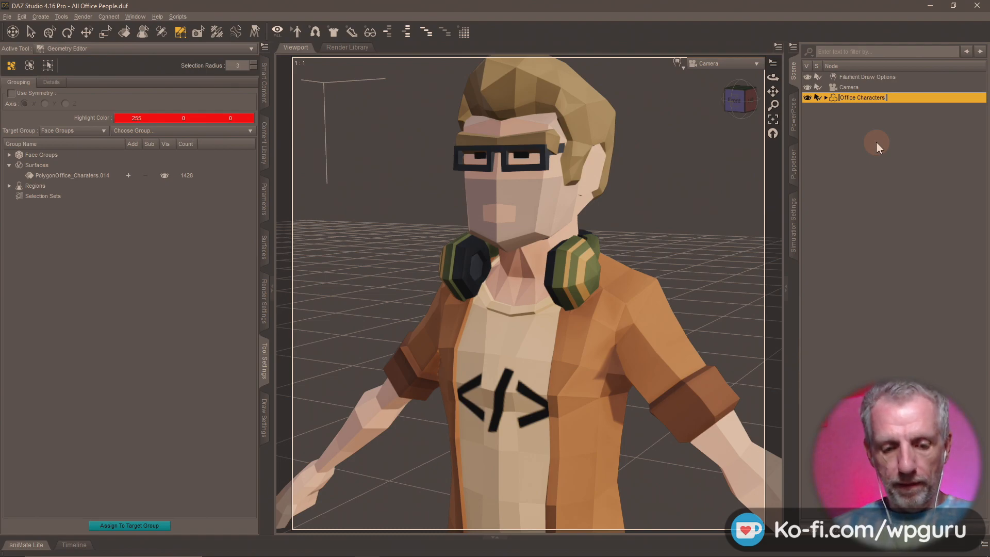
key(super+v)
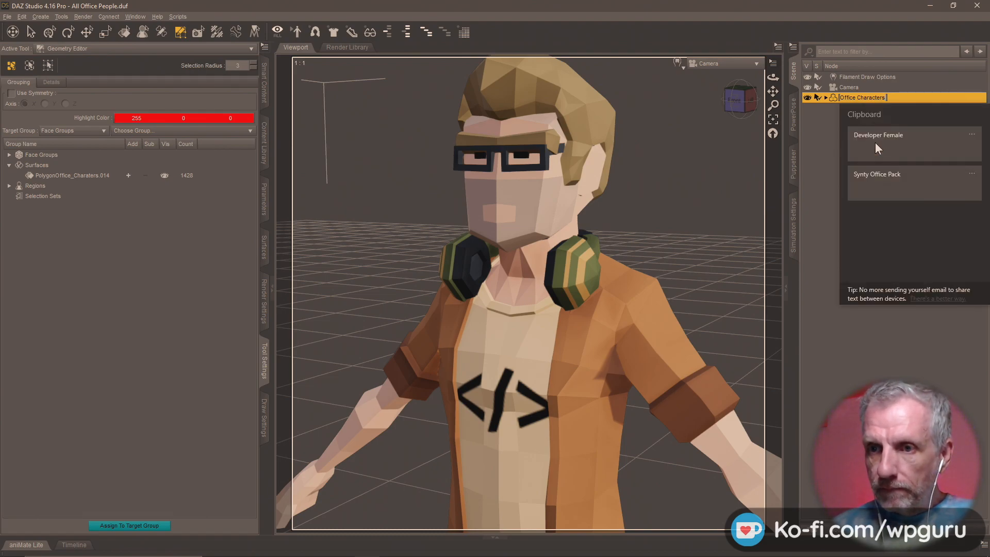
click(875, 147)
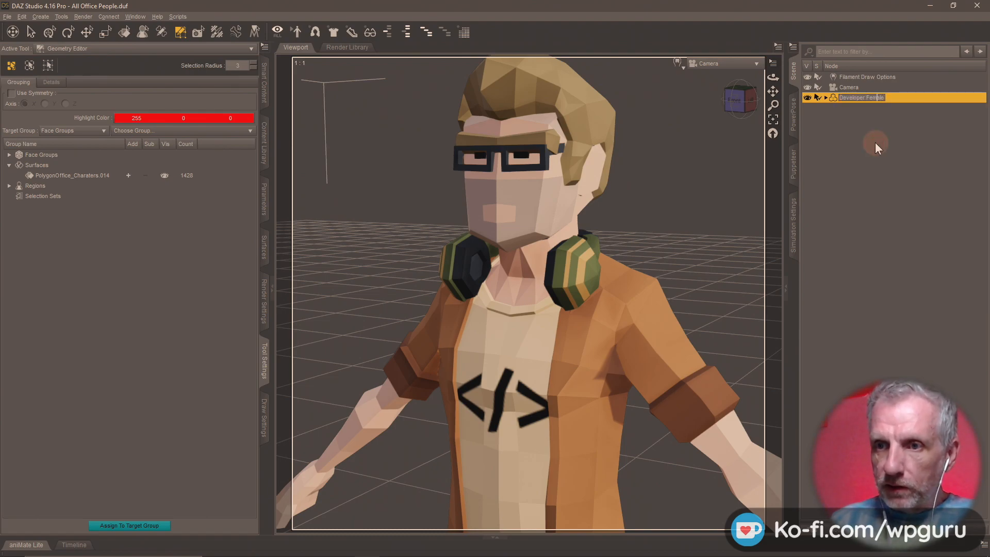
key(BackSpace)
key(BackSpace)
key(BackSpace)
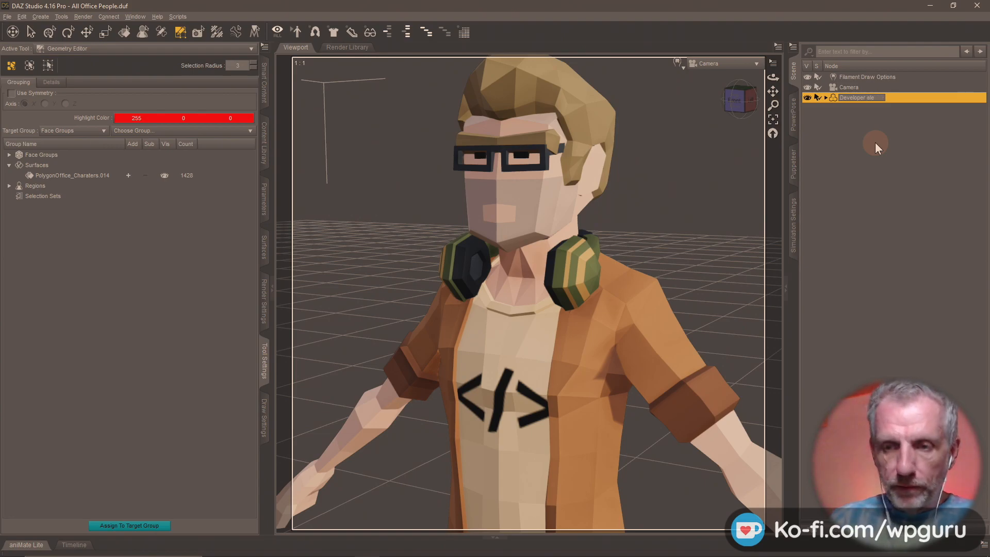
key(ctrl+a)
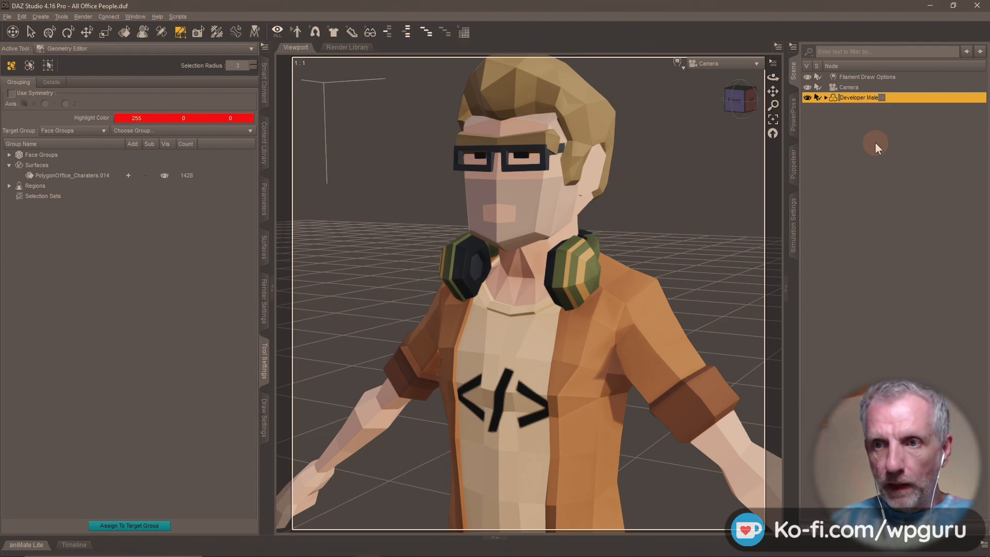
key(Right)
text(01)
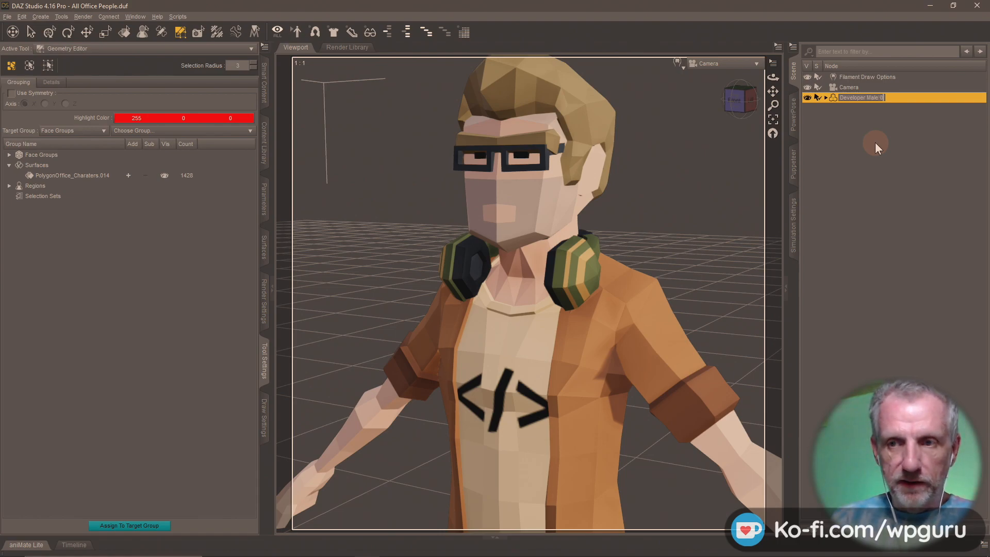
key(Return)
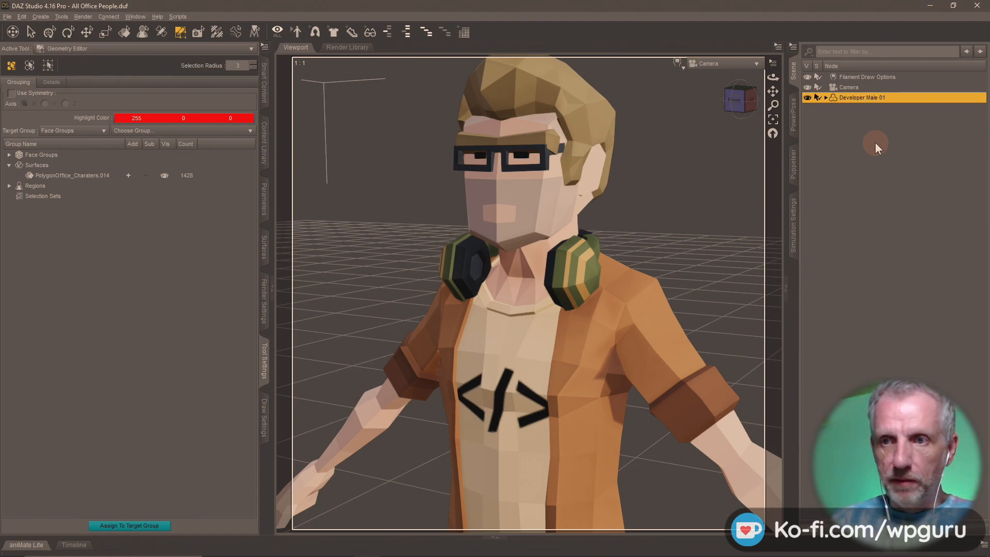
Step: Rename the figure's remaining surface as PolygonOffice_Charaters, removing its numeric suffix
click(103, 176)
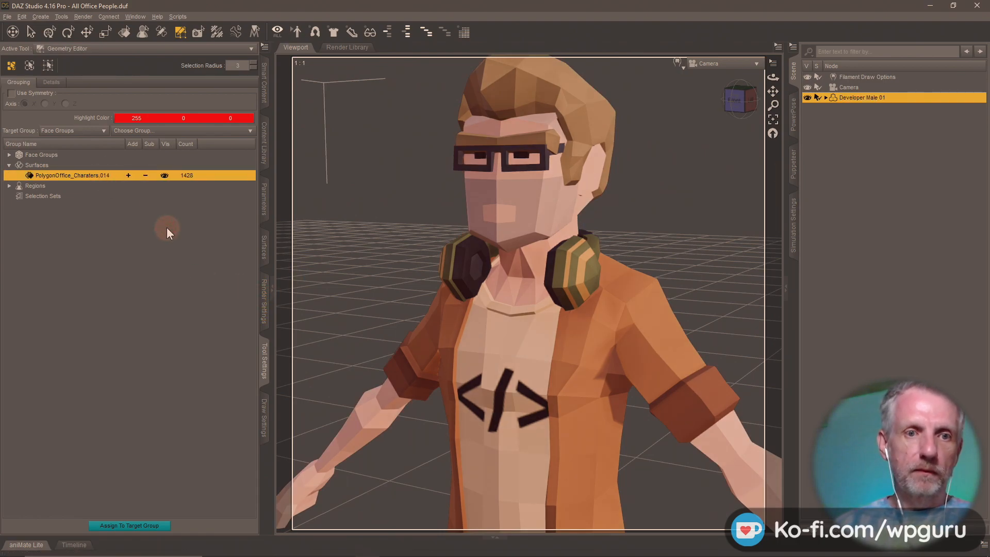
double_click(106, 178)
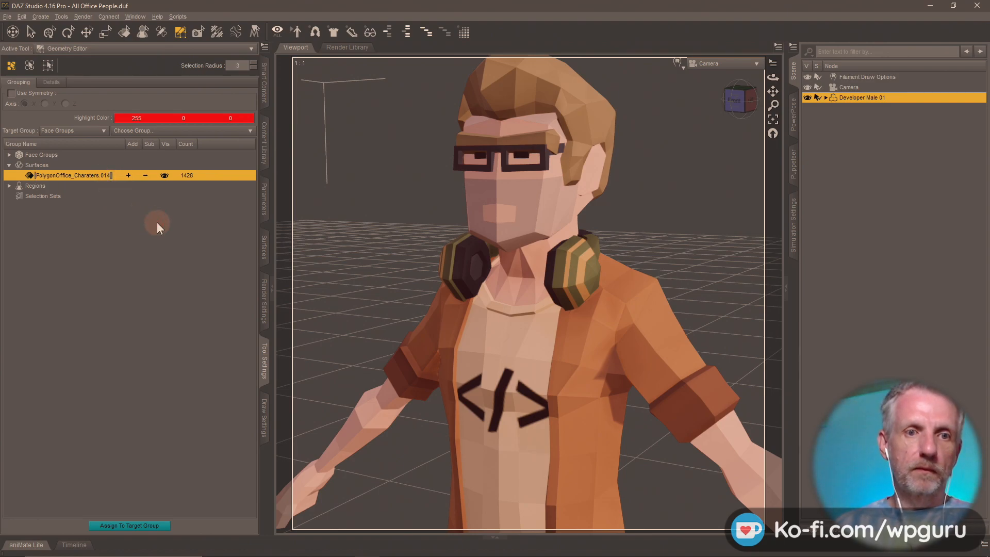
key(Right)
key(BackSpace)
key(BackSpace)
key(BackSpace)
key(Return)
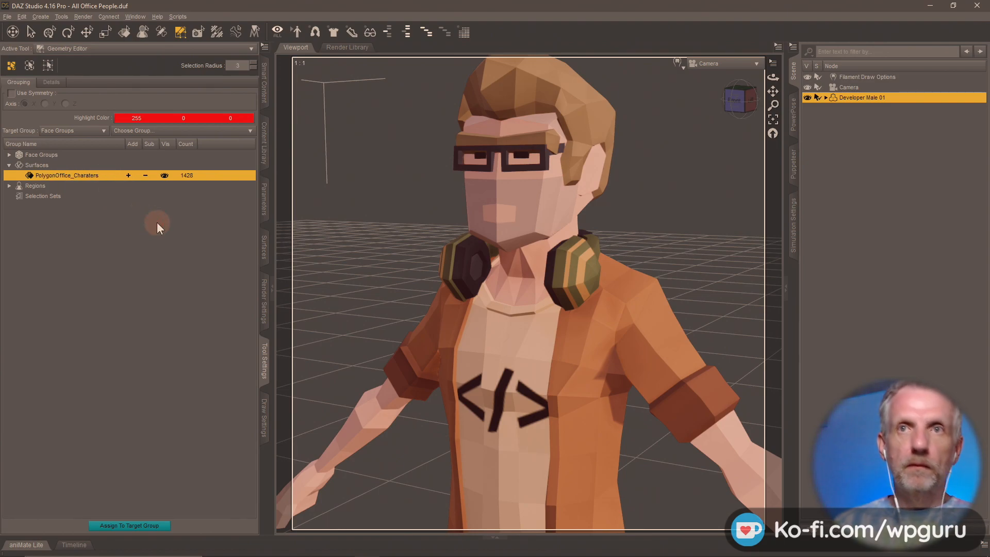
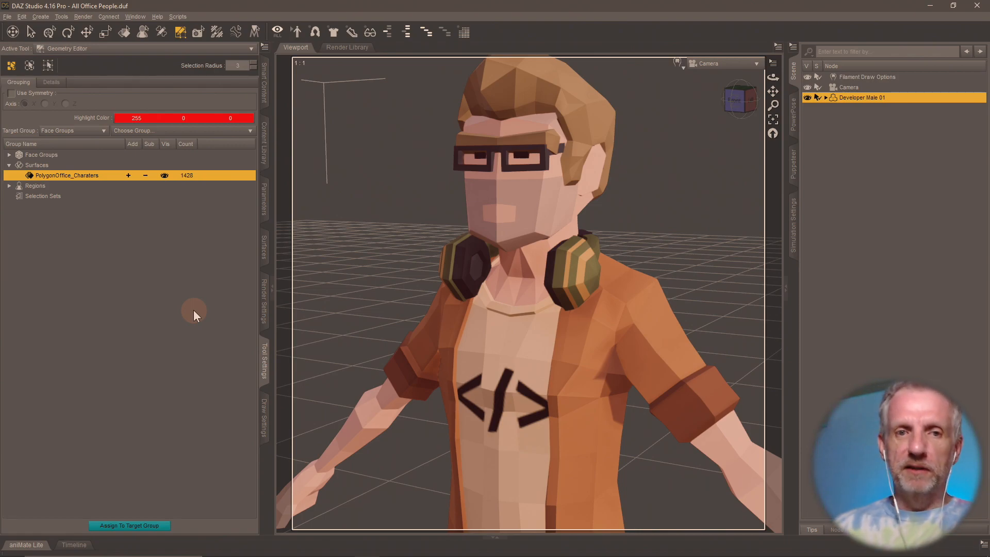
Step: Save the figure as a Figure/Prop asset with the file name Developer Male 01 in the Office People folder
key(ctrl+shift+s)
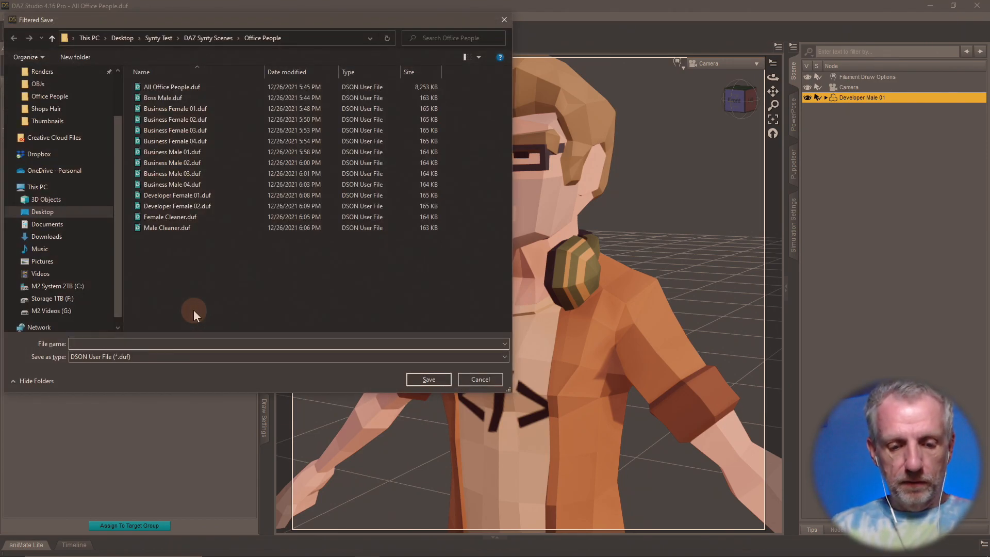
key(super+v)
click(162, 377)
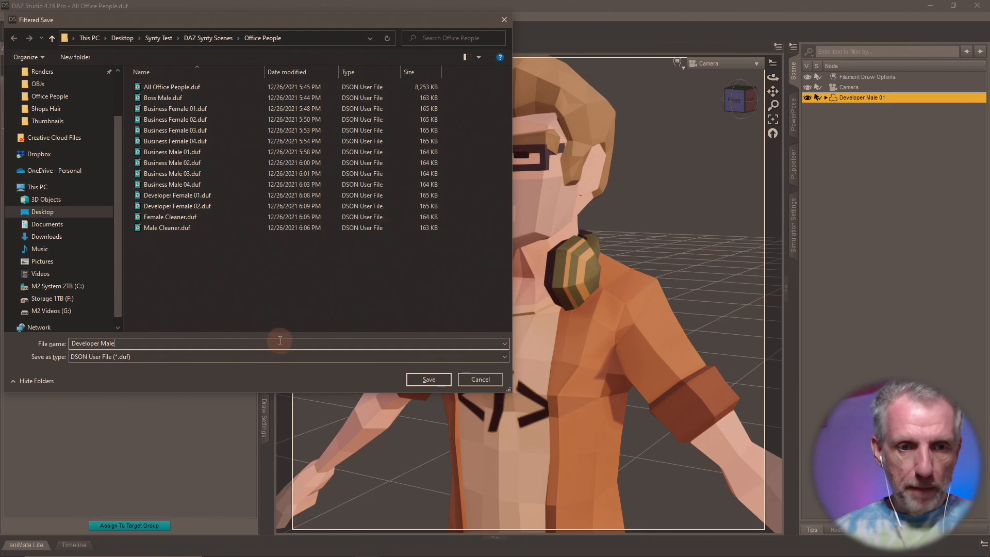
text(01)
key(Return)
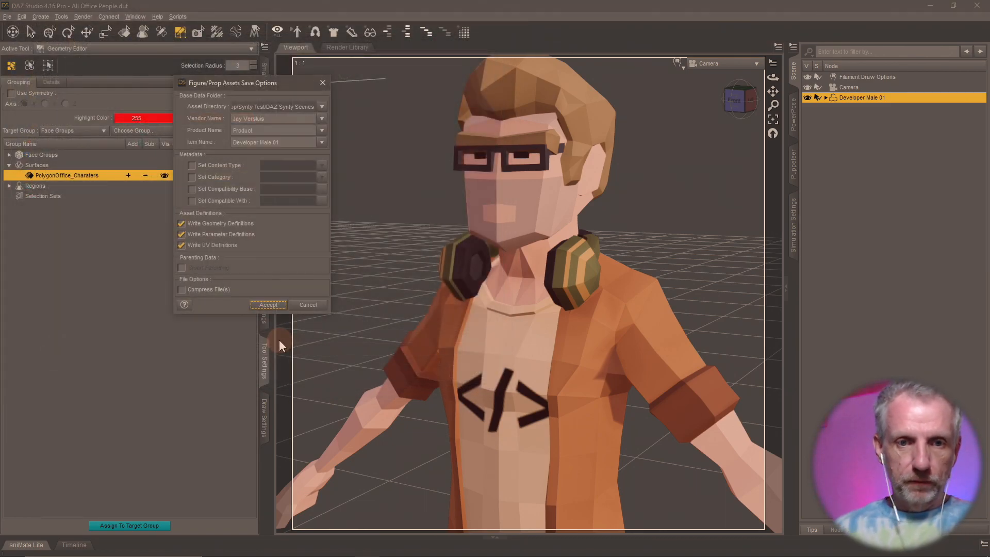
Step: Set the asset's product name to Synty Office Pack and accept the Figure/Prop asset save options
double_click(273, 130)
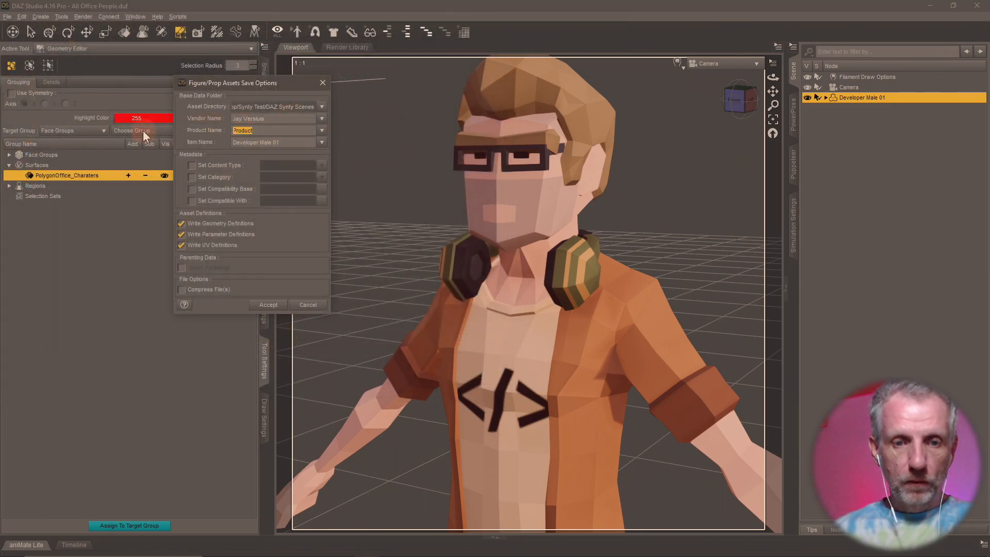
key(super+v)
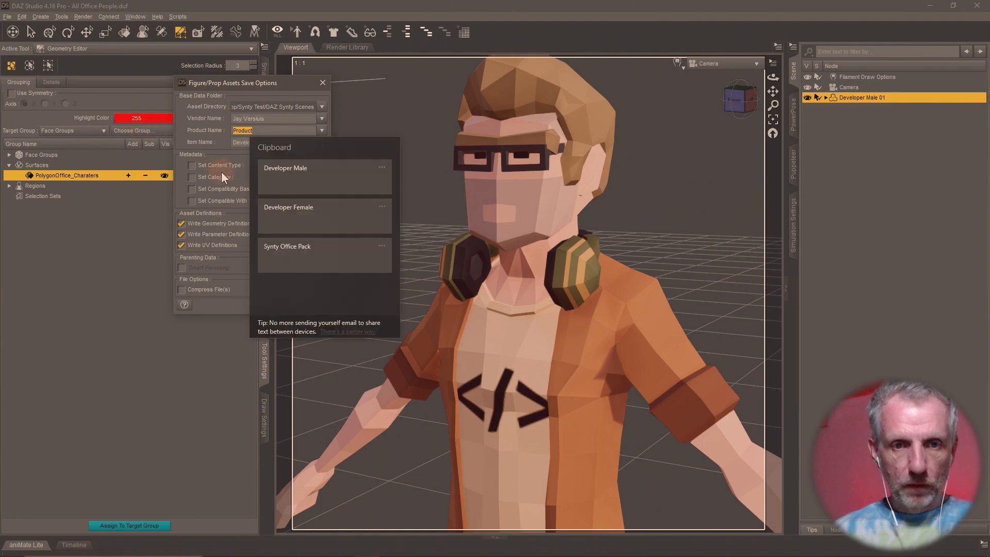
click(382, 206)
click(377, 223)
click(361, 227)
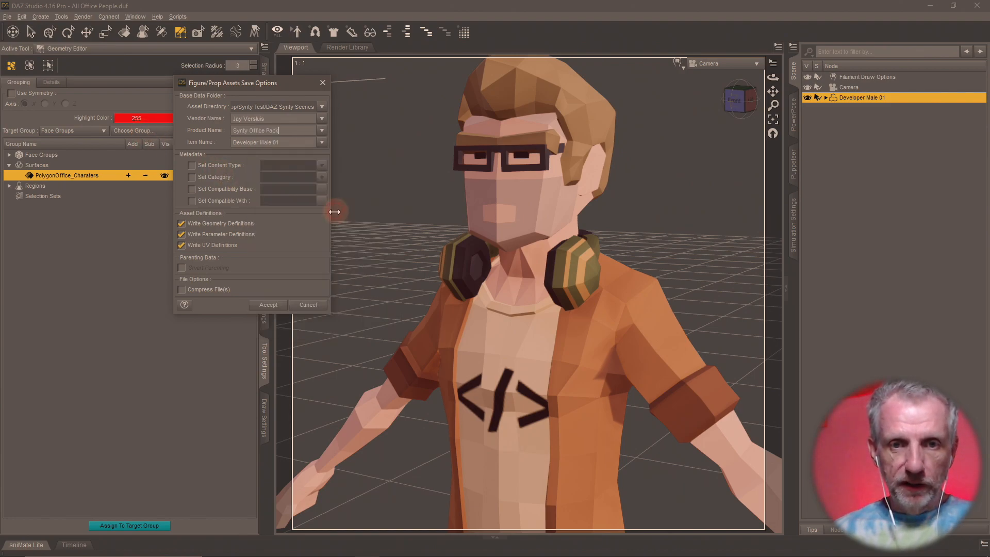
click(289, 228)
click(281, 304)
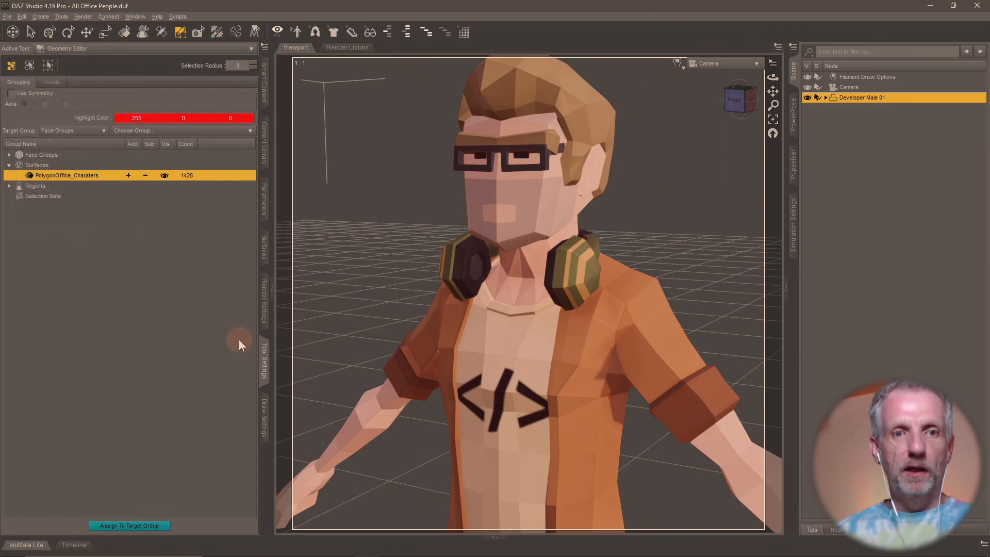
Step: Delete the Developer Male 01 figure from the scene and load the All Office People asset again
click(708, 216)
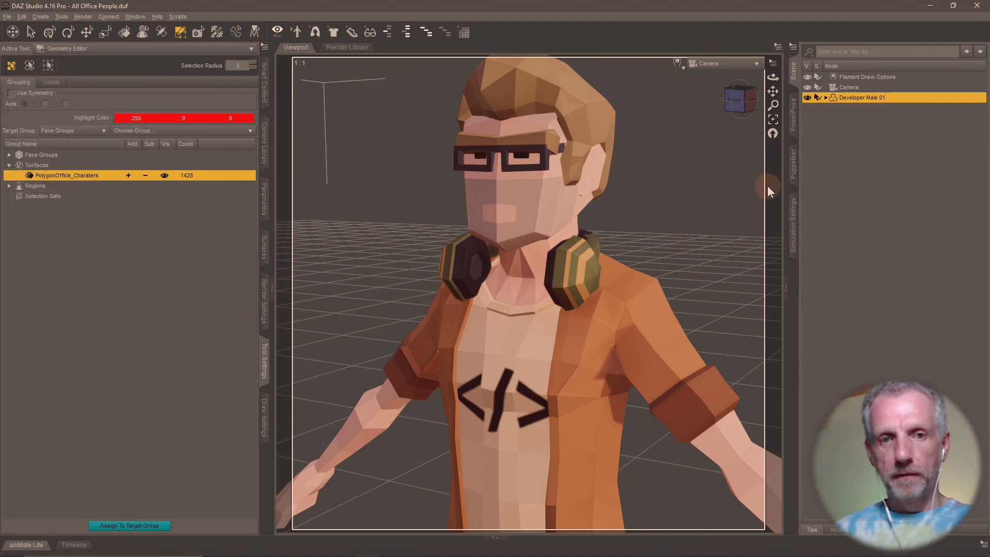
key(Delete)
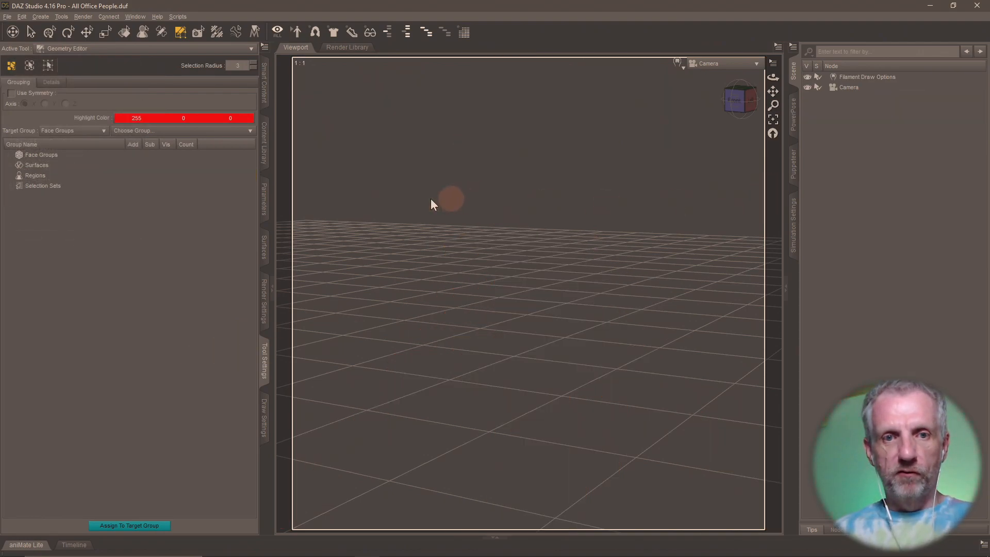
click(266, 150)
double_click(129, 124)
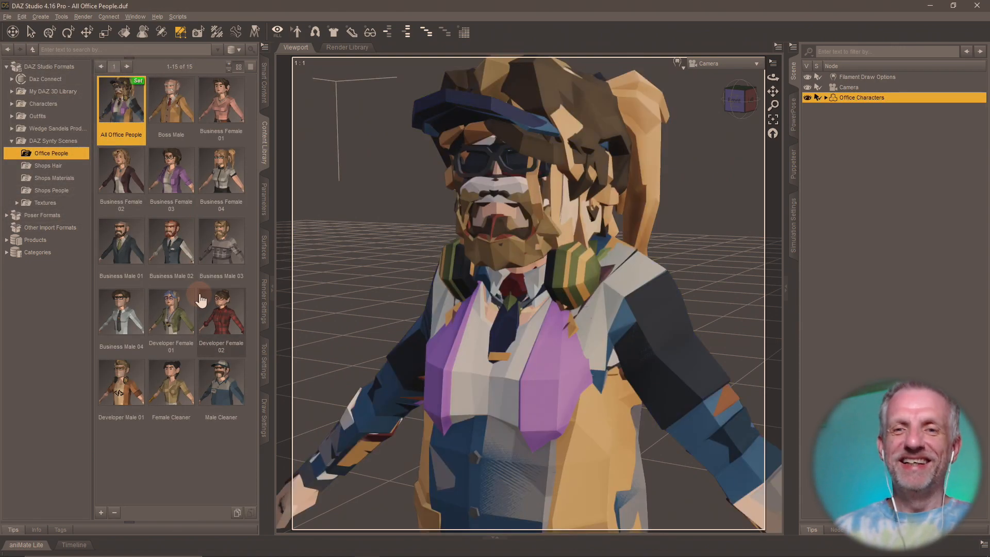
Step: Select the polygons of every Office Characters surface except PolygonOffice_Charaters.015 with the Geometry Editor and delete them
click(264, 369)
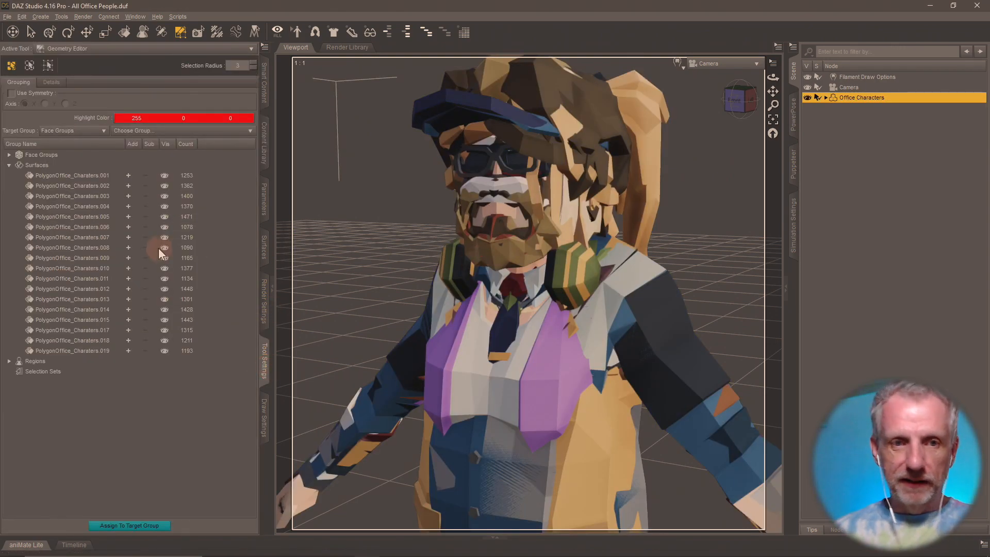
click(128, 175)
click(128, 185)
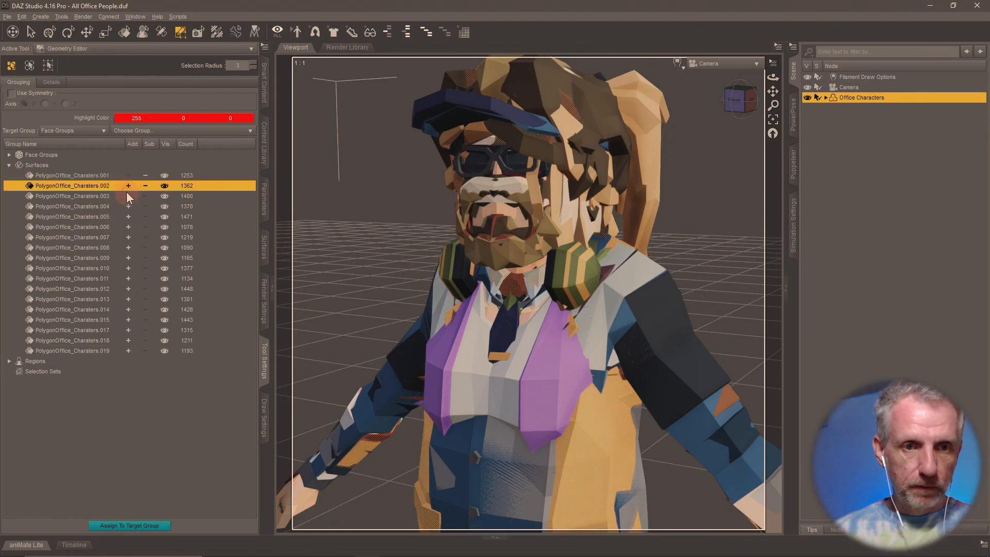
click(129, 196)
click(128, 205)
click(128, 217)
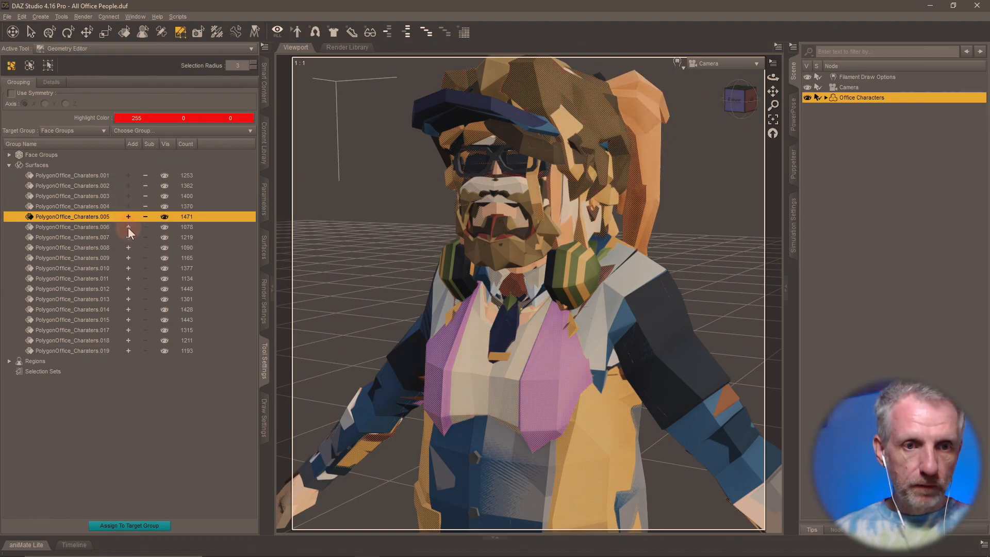
click(128, 227)
click(128, 237)
click(127, 247)
click(129, 258)
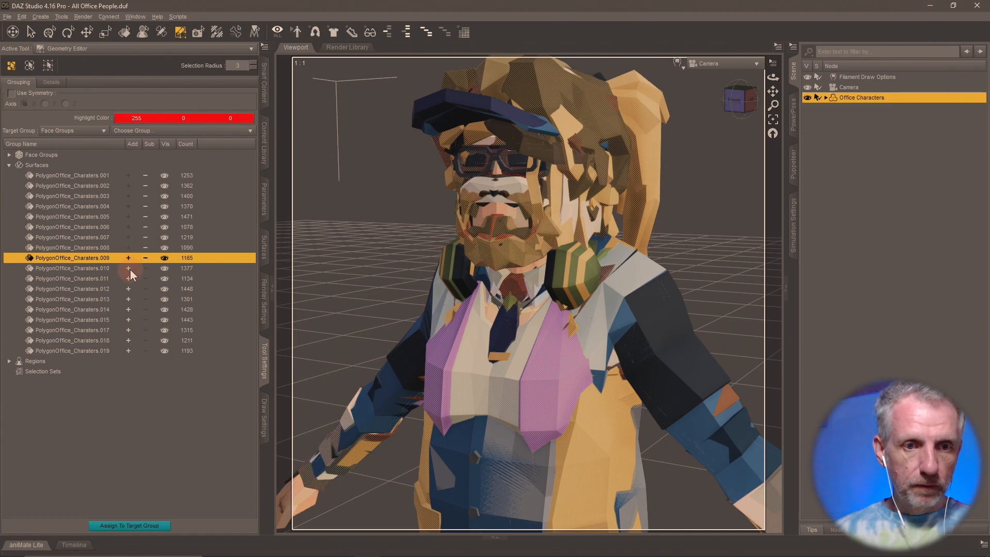
click(129, 268)
click(128, 279)
click(129, 288)
click(128, 299)
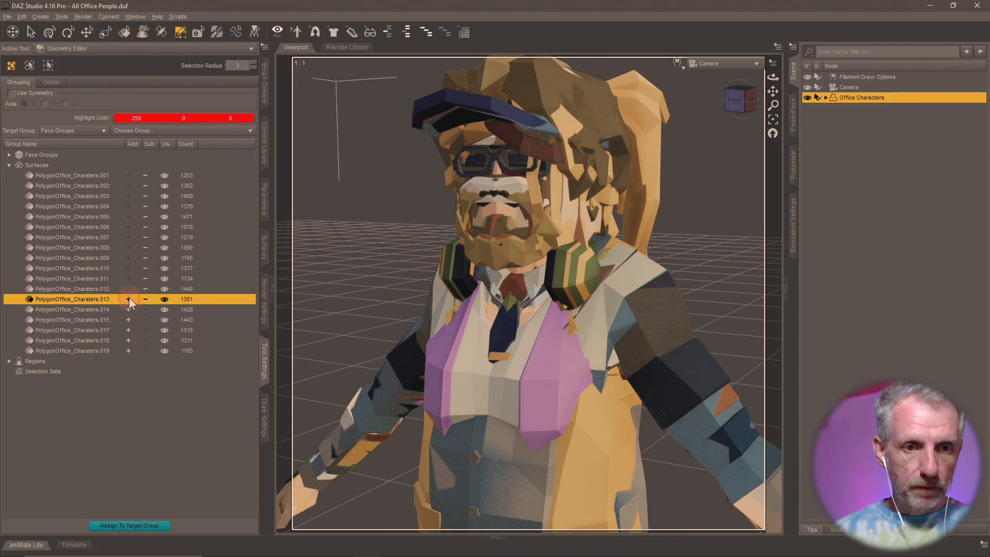
click(128, 310)
click(128, 330)
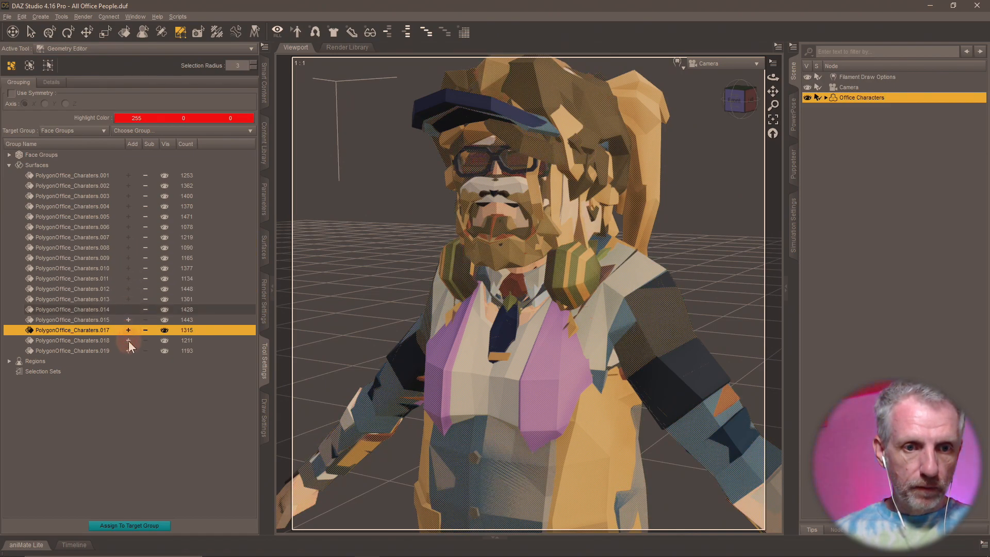
click(128, 340)
click(128, 351)
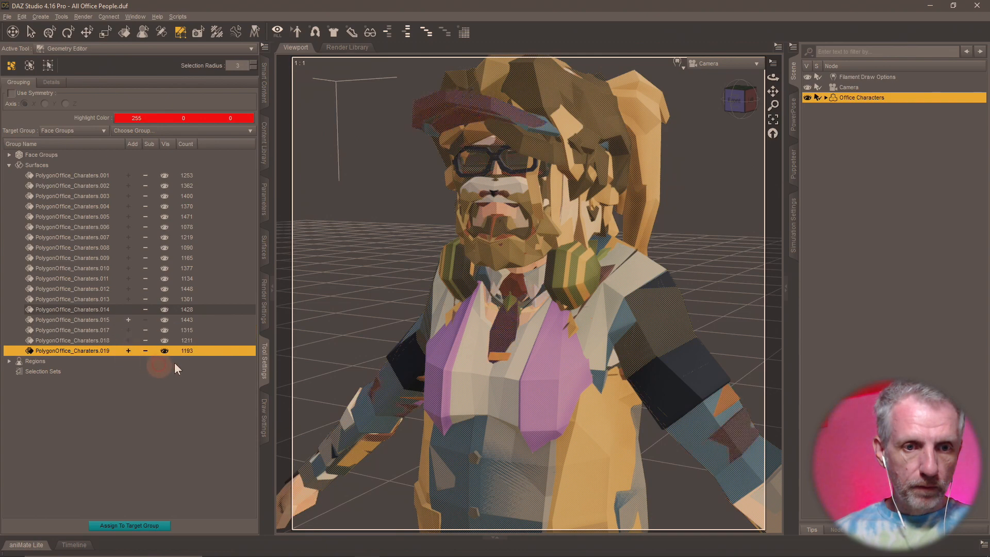
key(Delete)
click(473, 298)
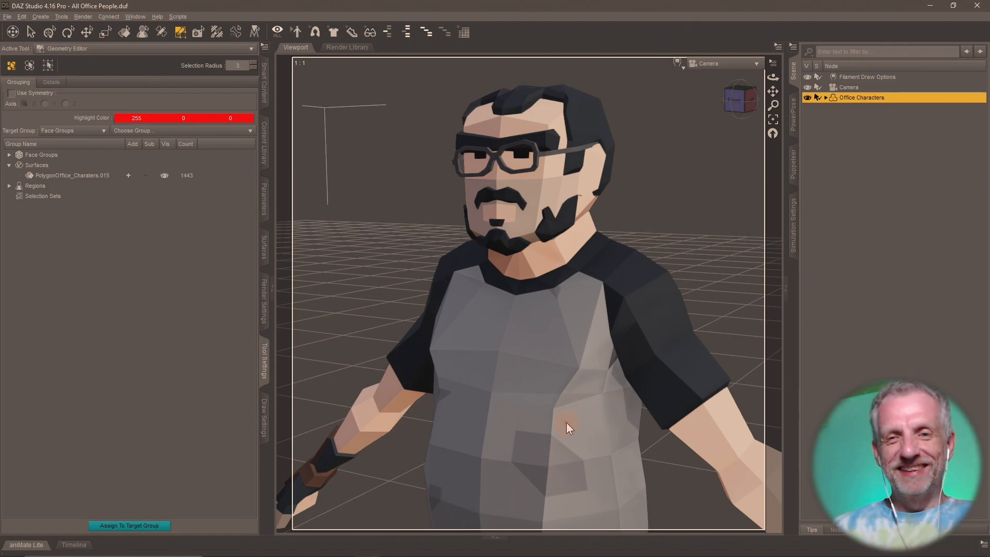
Step: Switch to Blender and show SK_Chr_Developer_Male_02 in place of SK_Chr_Developer_Male_01 to identify the character
key(alt+Tab)
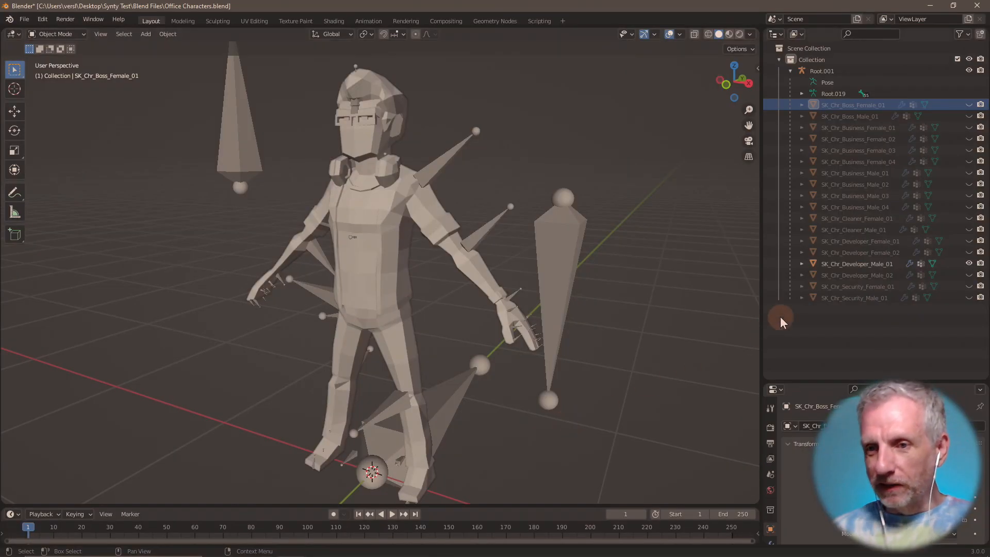
click(969, 264)
click(969, 275)
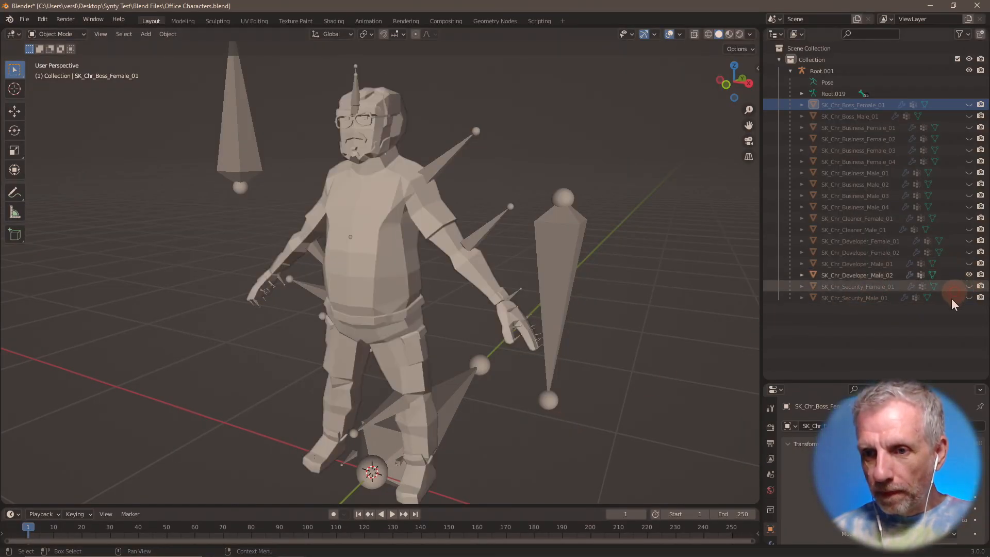
Step: Switch to DAZ Studio, rename the Office Characters figure as Developer Male 02, and check the name against the visible mesh in Blender
key(alt+Tab)
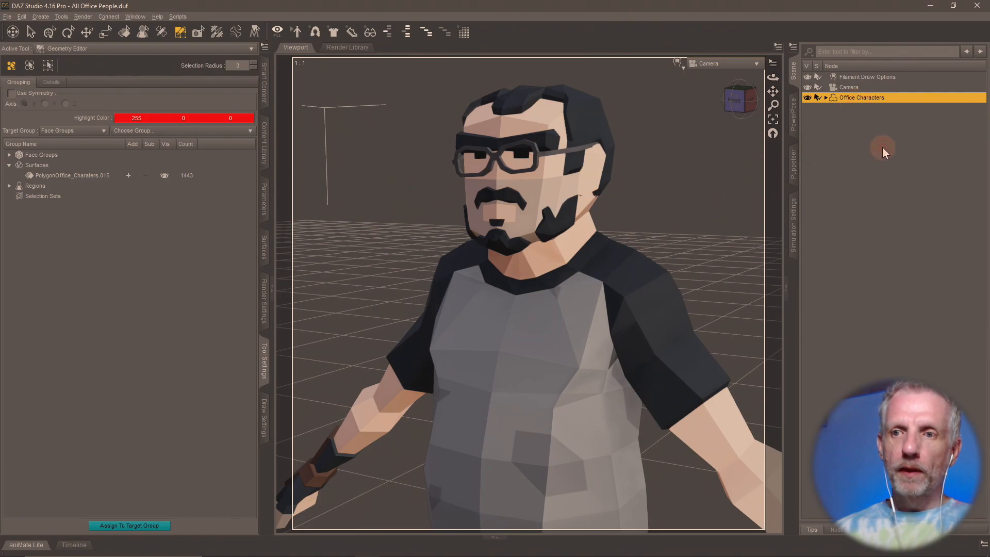
key(F2)
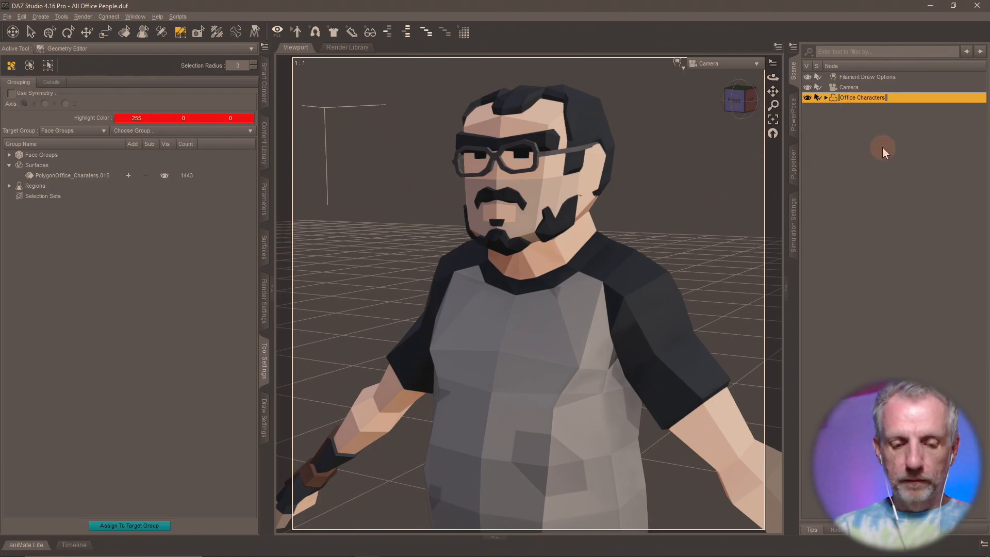
key(super+v)
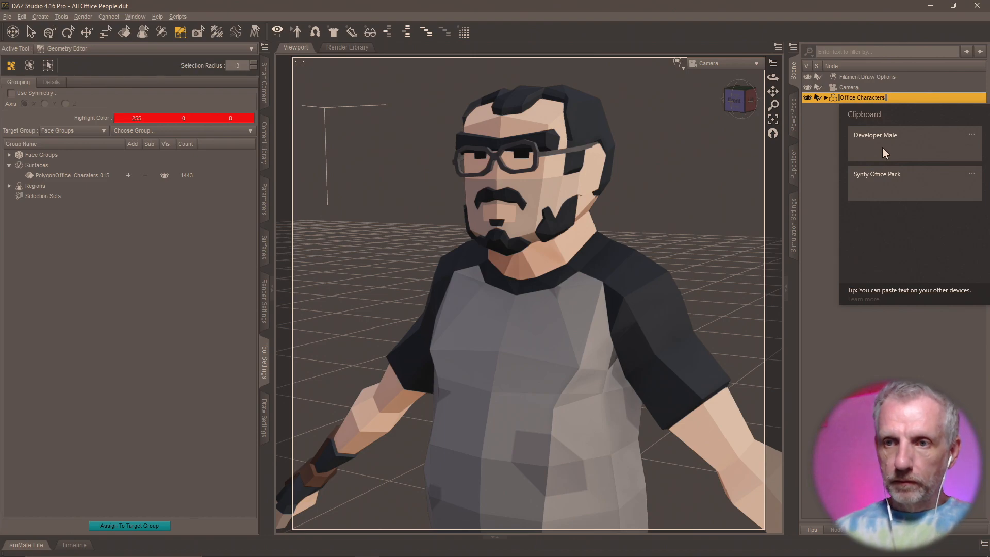
click(882, 147)
text(02)
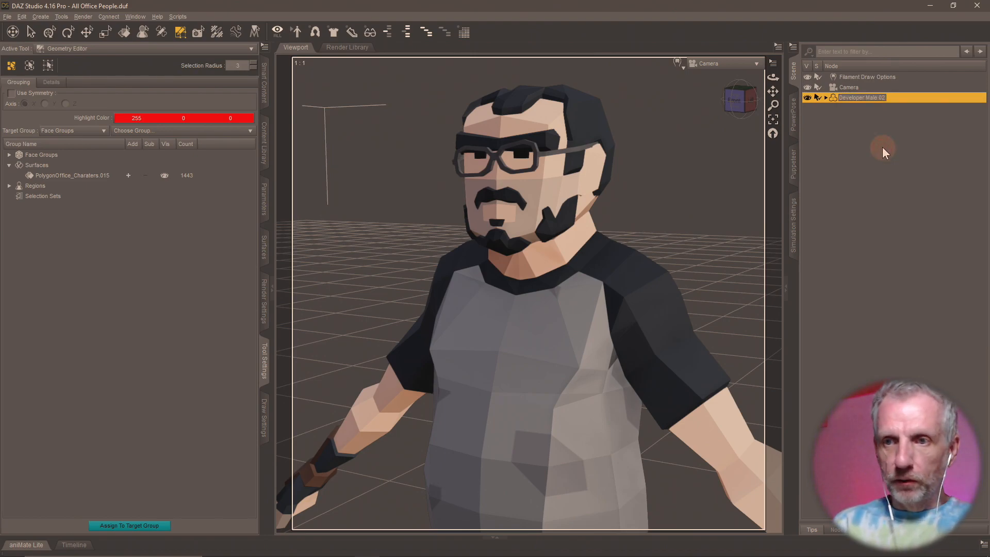
key(Return)
key(alt+Tab)
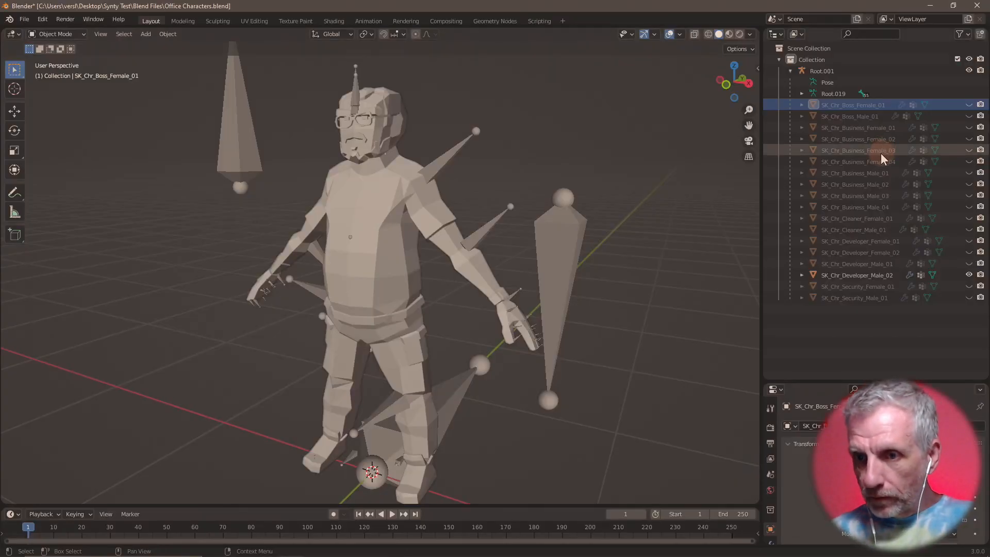
key(alt+Tab)
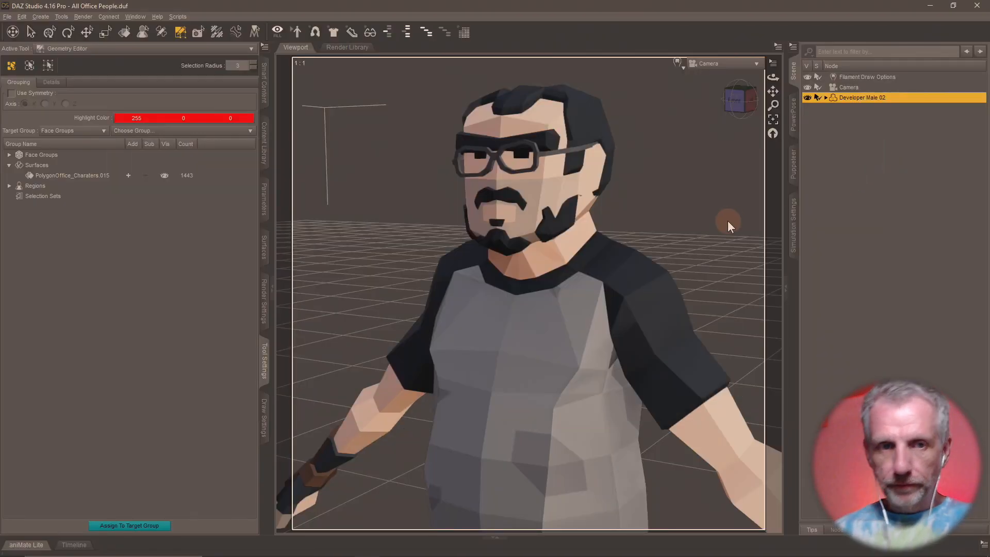
Step: Rename the remaining surface of Developer Male 02 as PolygonOffice_Charaters, removing its .015 suffix
click(99, 177)
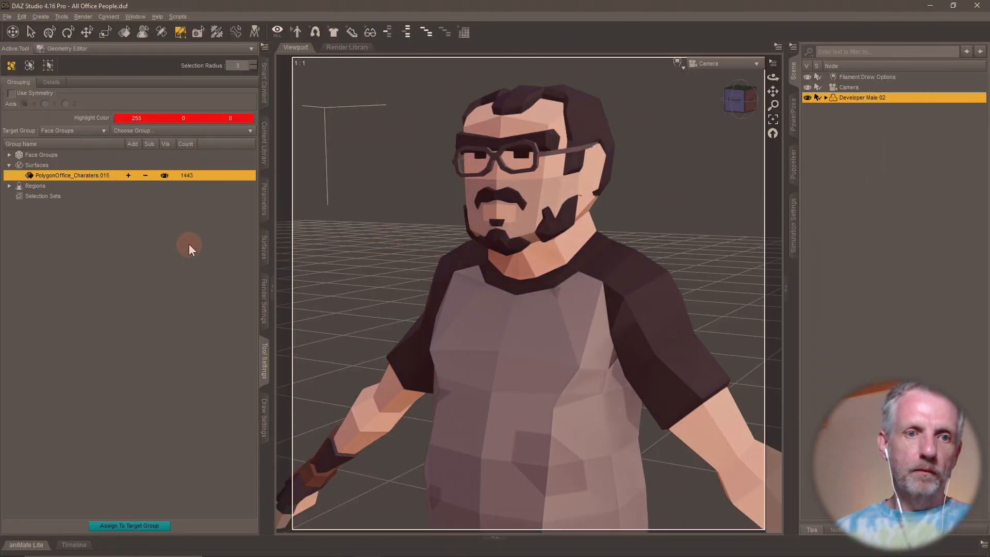
click(107, 175)
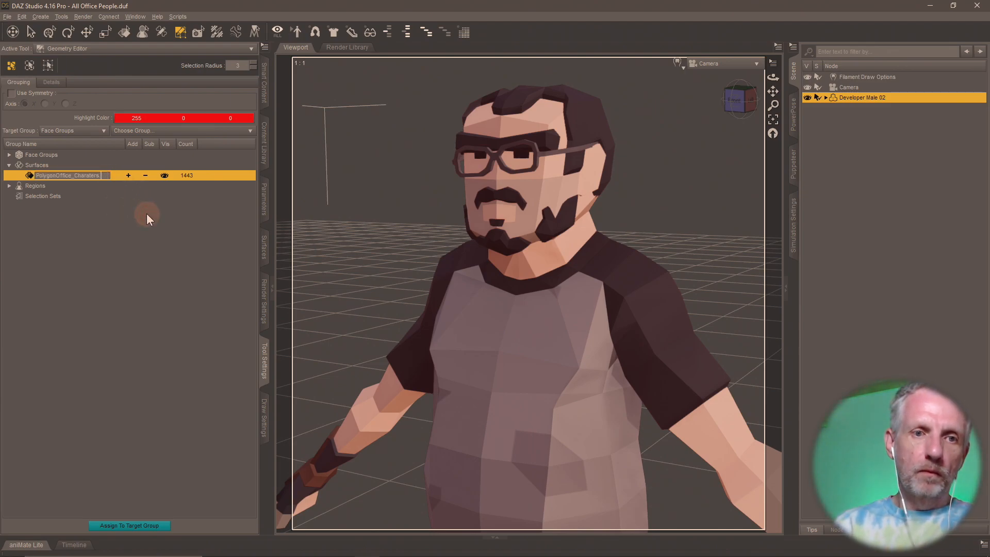
key(Return)
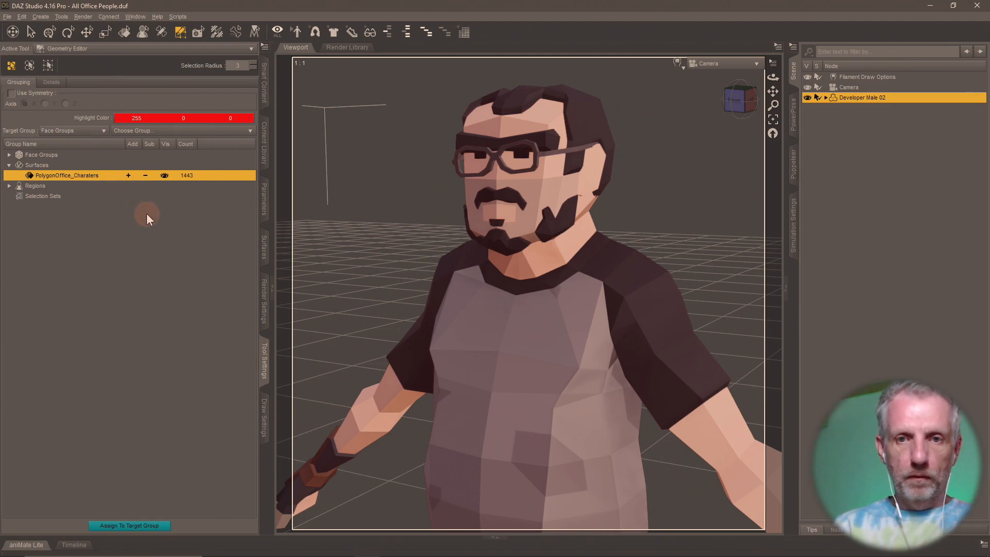
Step: Save the figure as a Figure/Prop asset named Developer Male 02.duf in the Office People folder
key(ctrl+shift+s)
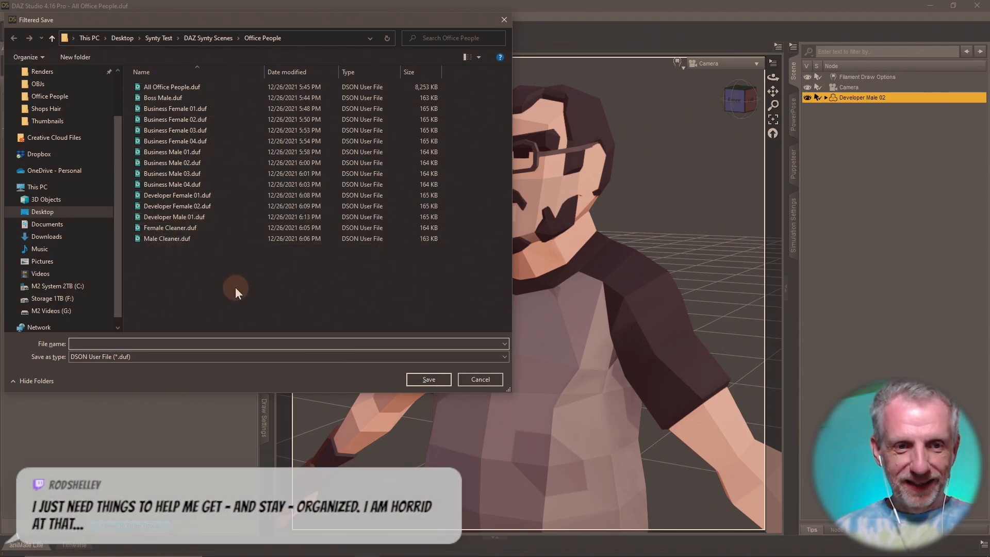
click(185, 217)
click(188, 340)
click(188, 340)
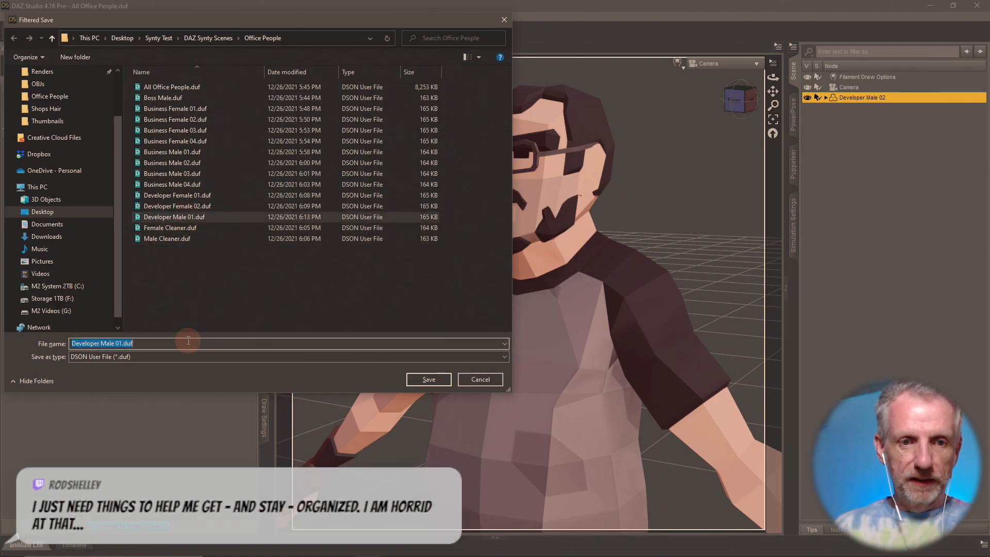
click(188, 340)
key(Left)
key(Left)
key(BackSpace)
text(2)
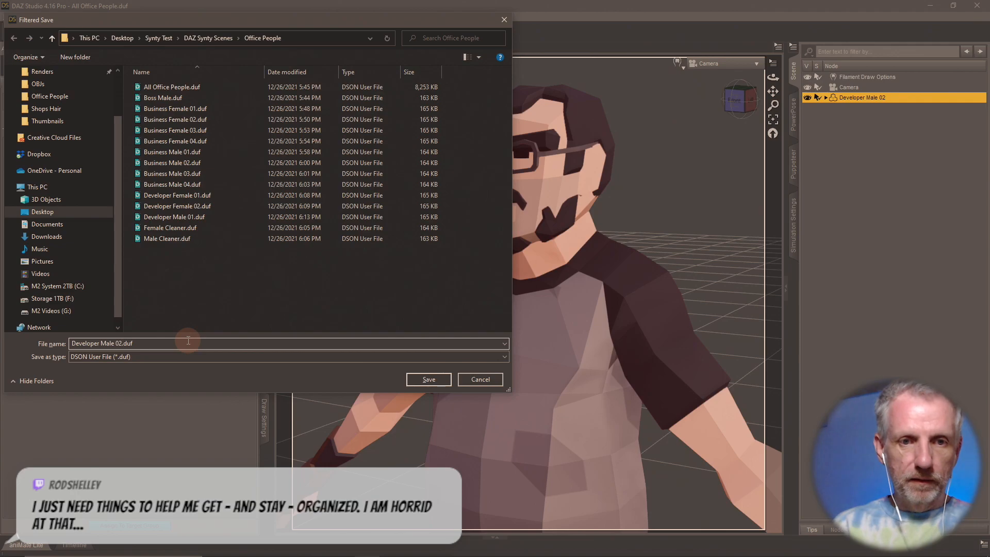
key(Return)
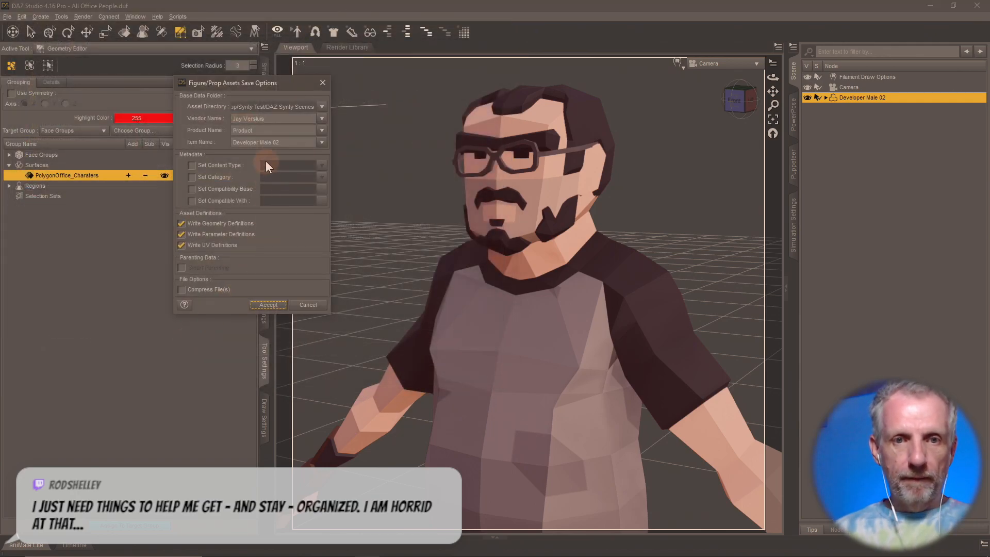
Step: Set the product name of Developer Male 02 to Synty Office Pack and accept the asset save options
double_click(243, 130)
key(super+v)
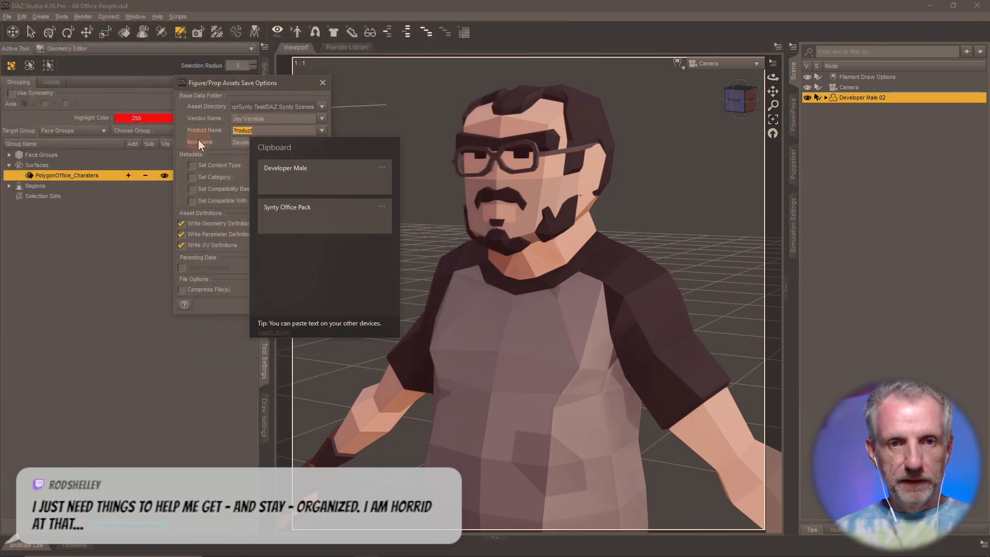
click(322, 230)
click(268, 305)
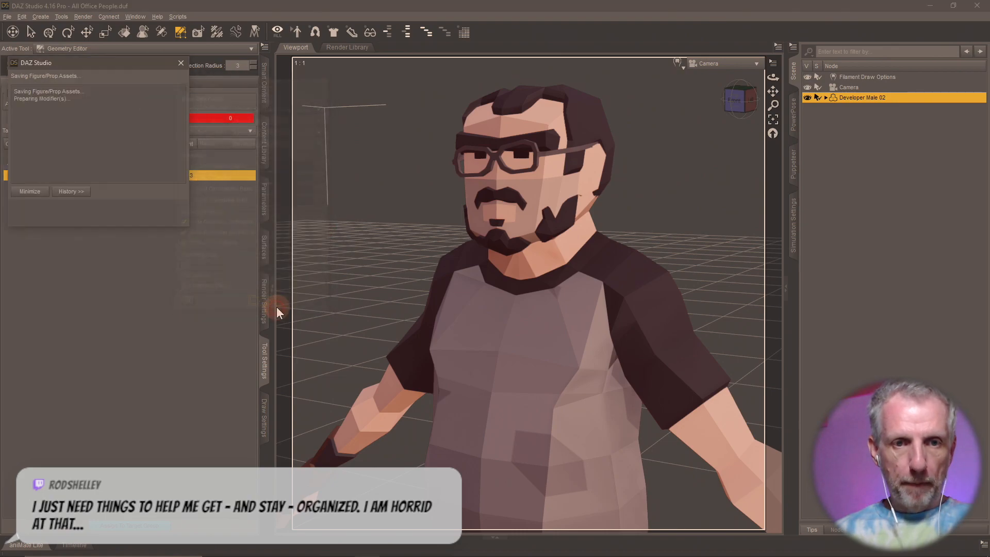
Step: Delete the Developer Male 02 figure from the scene and load All Office People from the content library again
click(266, 150)
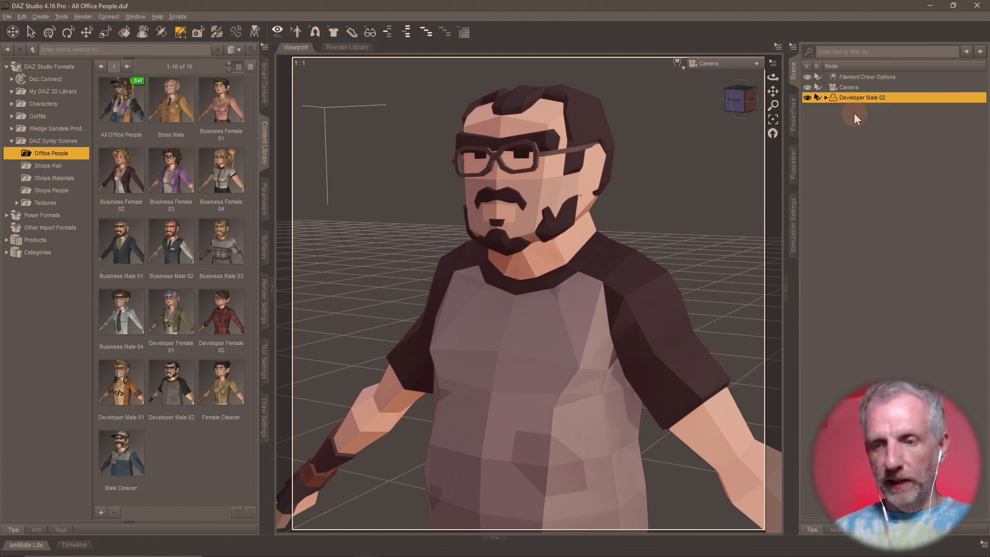
key(Delete)
double_click(131, 93)
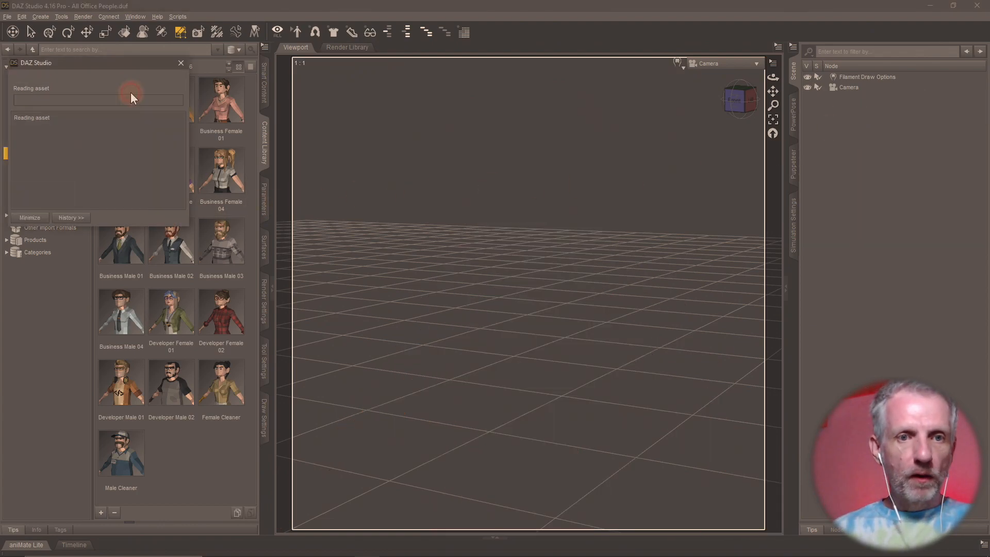
Step: Select the polygons of every surface except PolygonOffice_Charaters.017 with the Geometry Editor and delete them
click(264, 375)
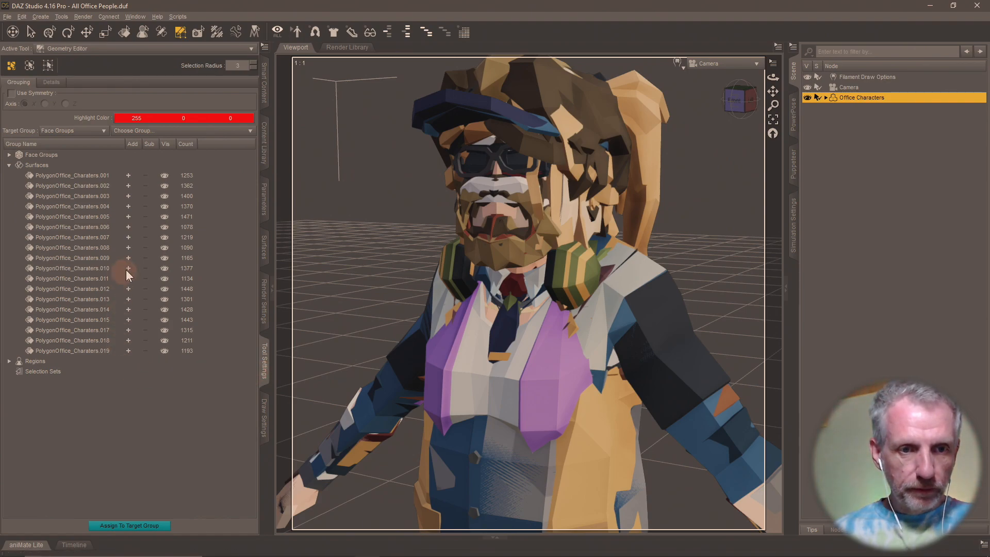
click(129, 175)
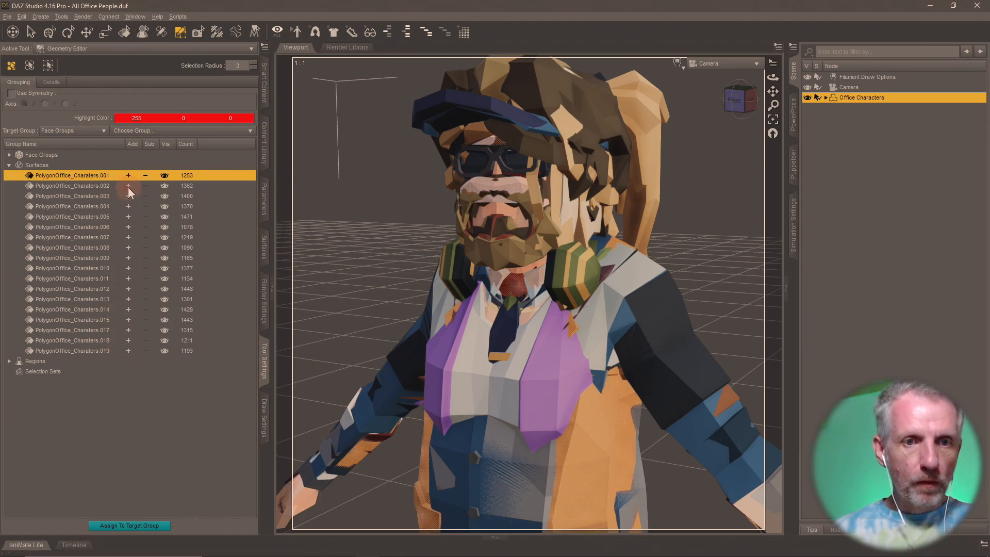
click(129, 186)
click(128, 196)
click(128, 206)
click(128, 216)
click(128, 227)
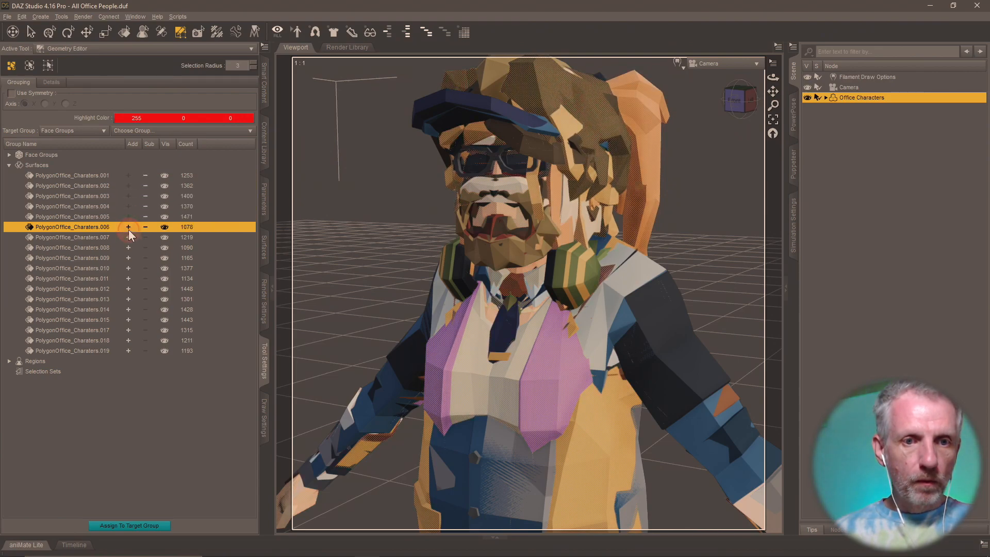
click(127, 237)
click(128, 247)
click(129, 257)
click(129, 267)
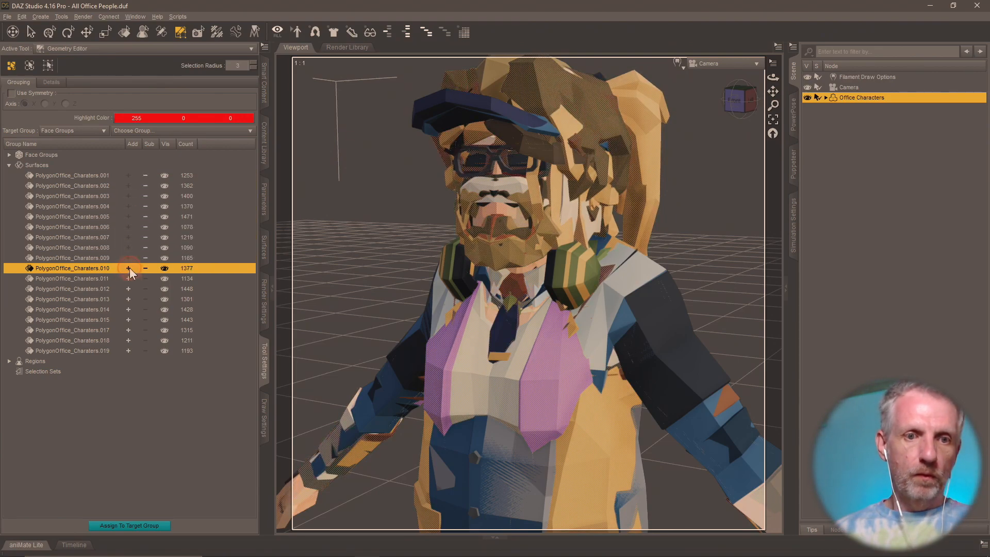
click(129, 278)
click(128, 289)
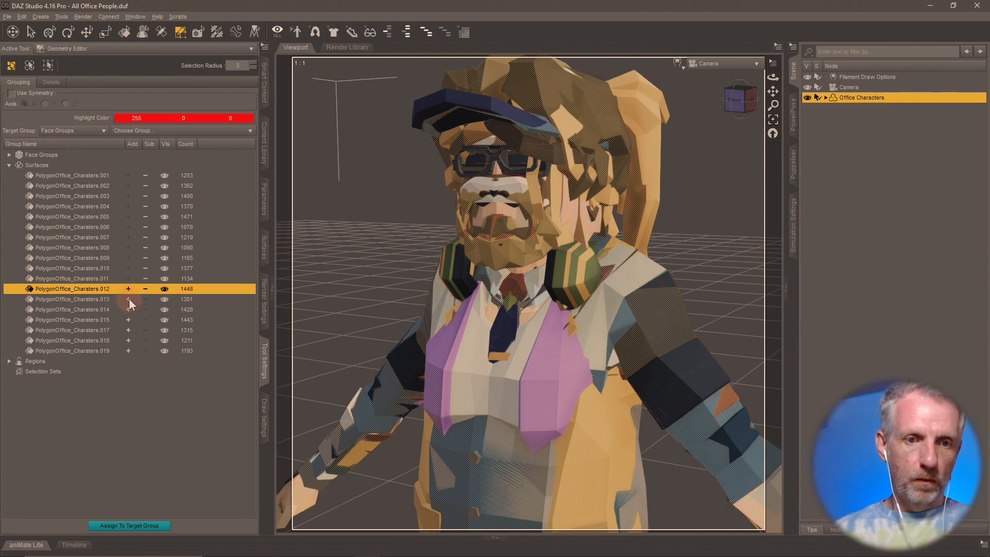
click(129, 299)
click(129, 309)
click(129, 319)
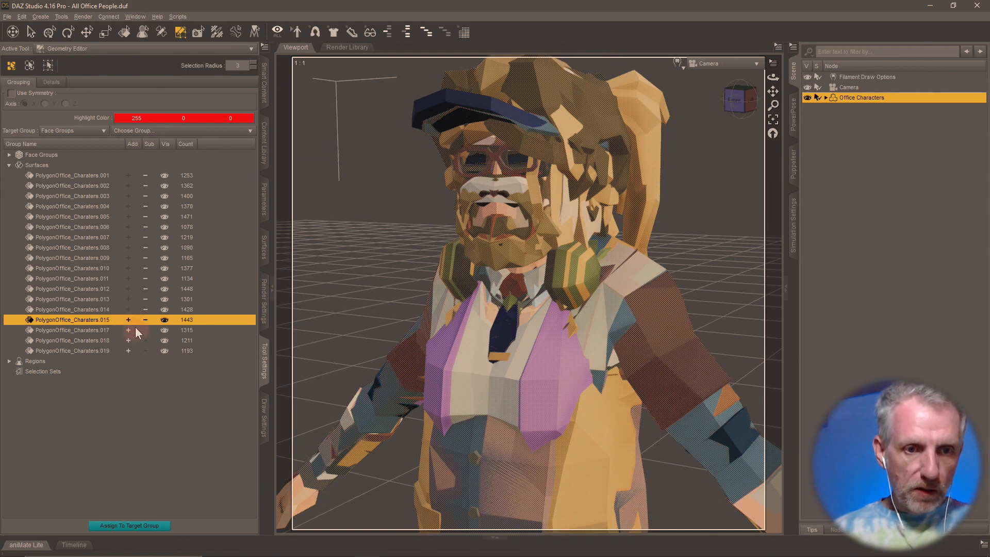
click(127, 340)
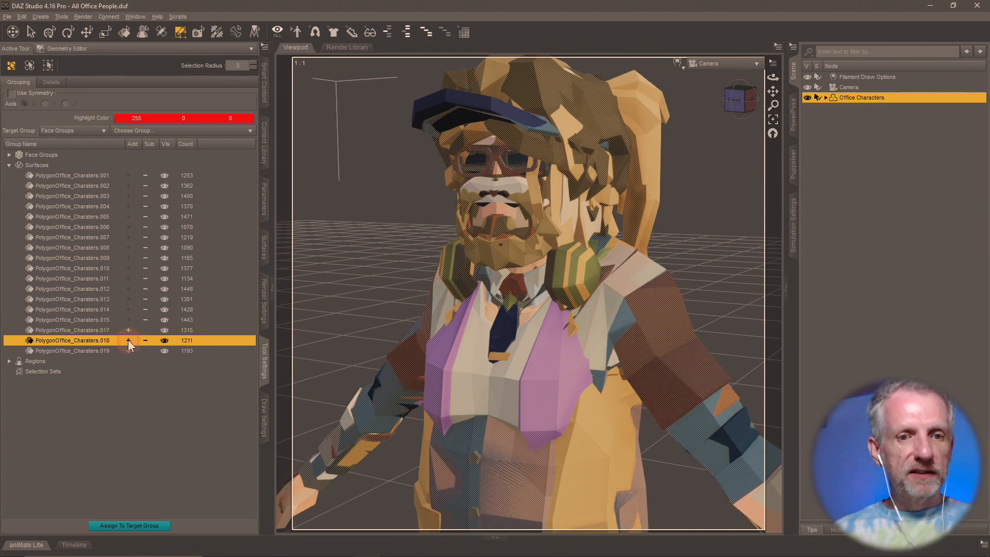
click(128, 350)
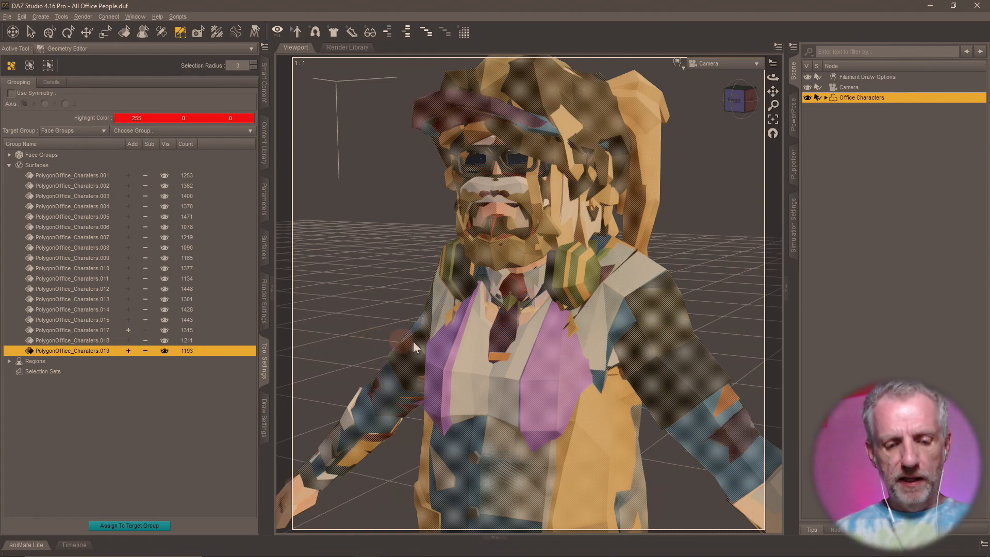
key(Delete)
click(472, 295)
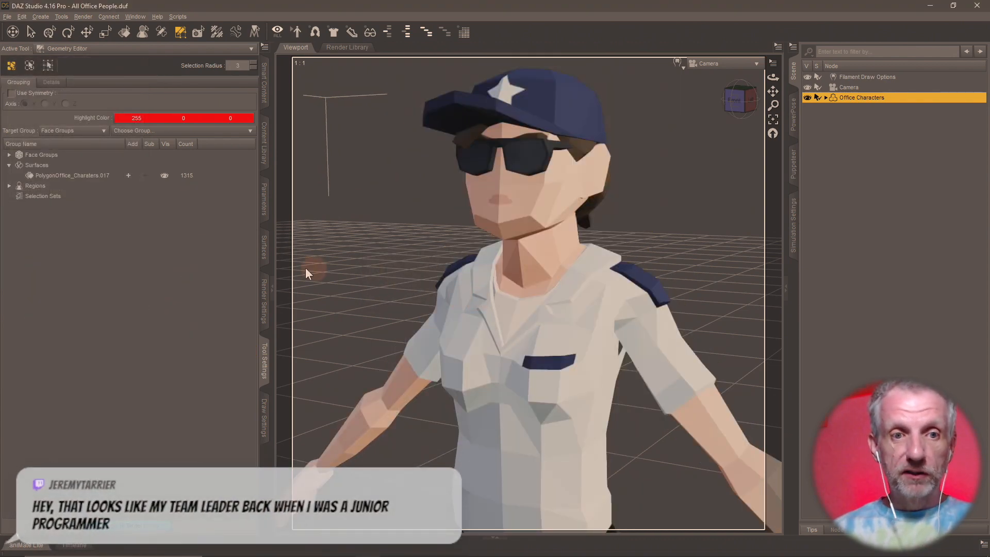
Step: Remove the .017 suffix from the remaining surface so it is named PolygonOffice_Charaters
click(105, 175)
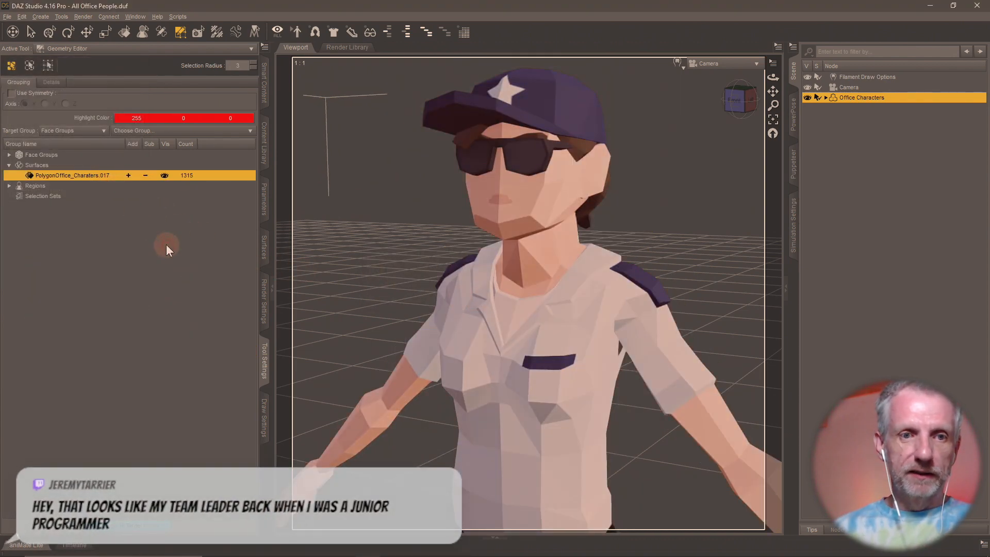
double_click(101, 176)
key(BackSpace)
key(BackSpace)
key(BackSpace)
key(BackSpace)
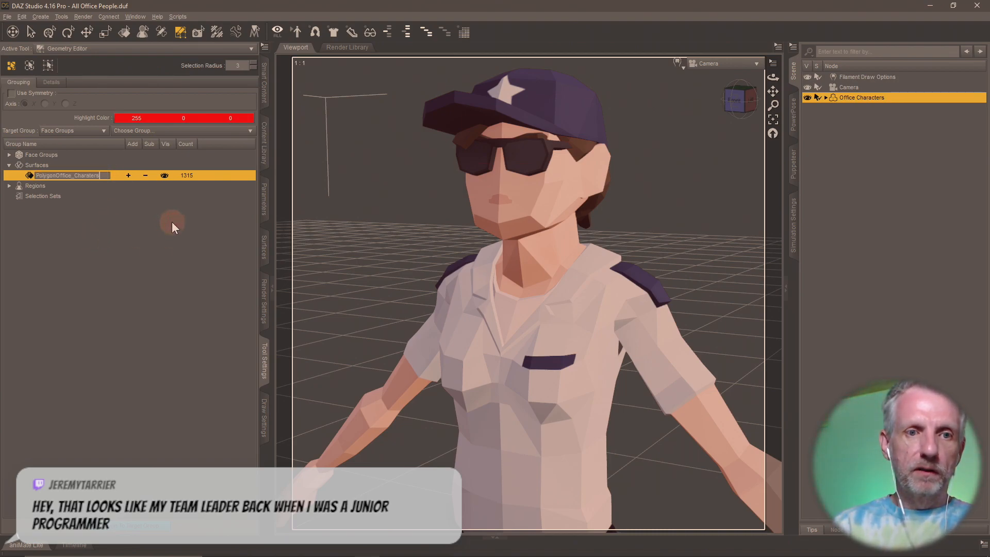
key(Return)
Step: Rename the Office Characters figure as Female Security Guard
click(865, 97)
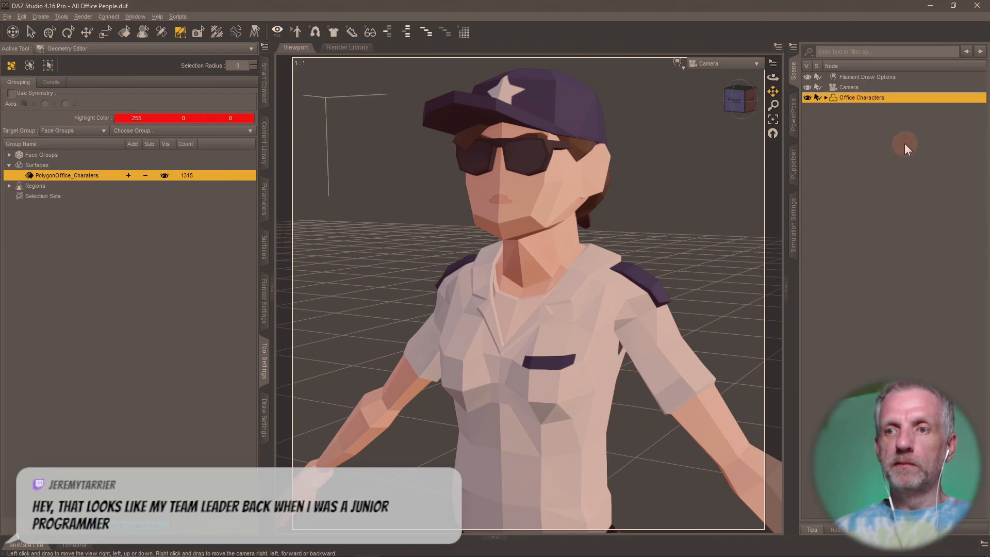
key(ctrl+a)
text(Female)
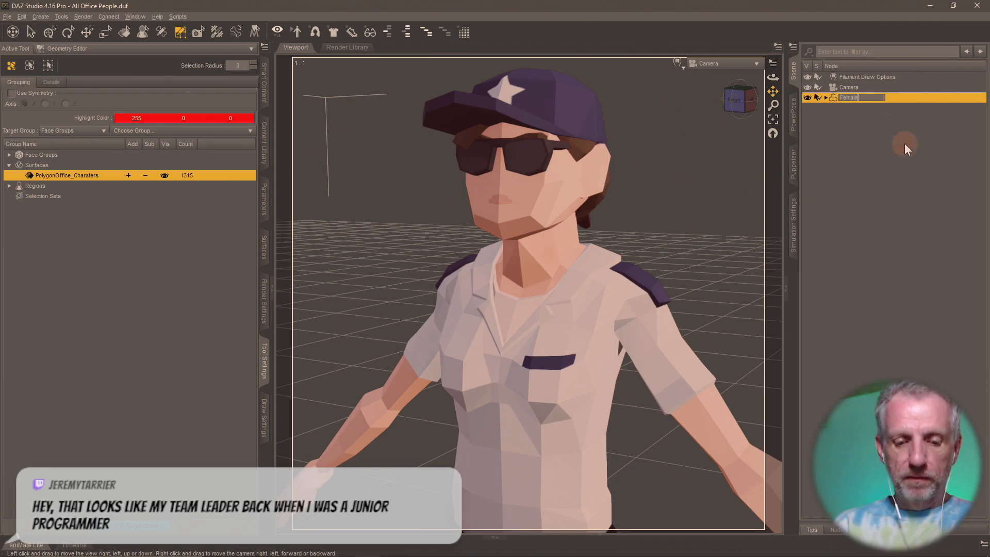
text( Security Guard)
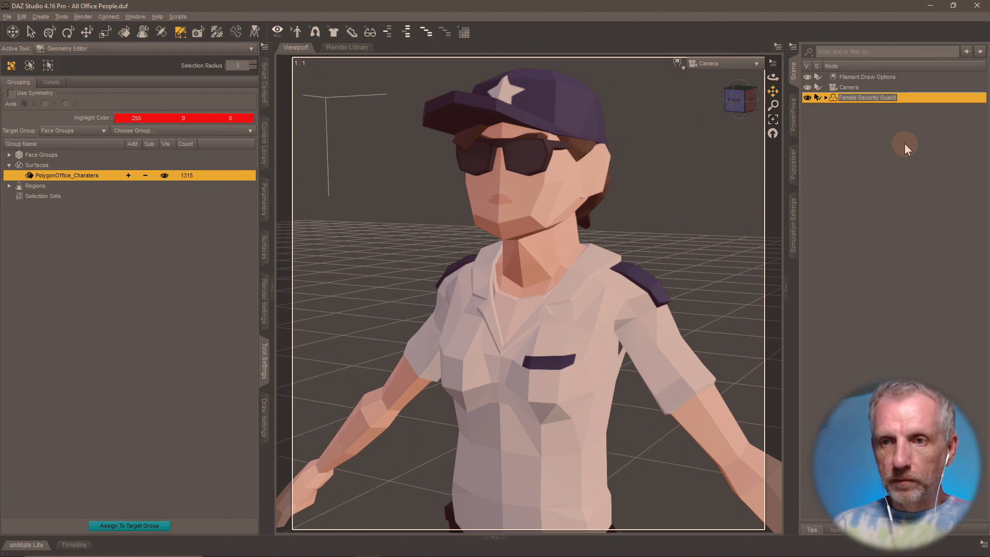
key(Return)
Step: Check the female security mesh's name in Blender, and rename the figure in DAZ Studio as Security Female, copying that name
key(alt+Tab)
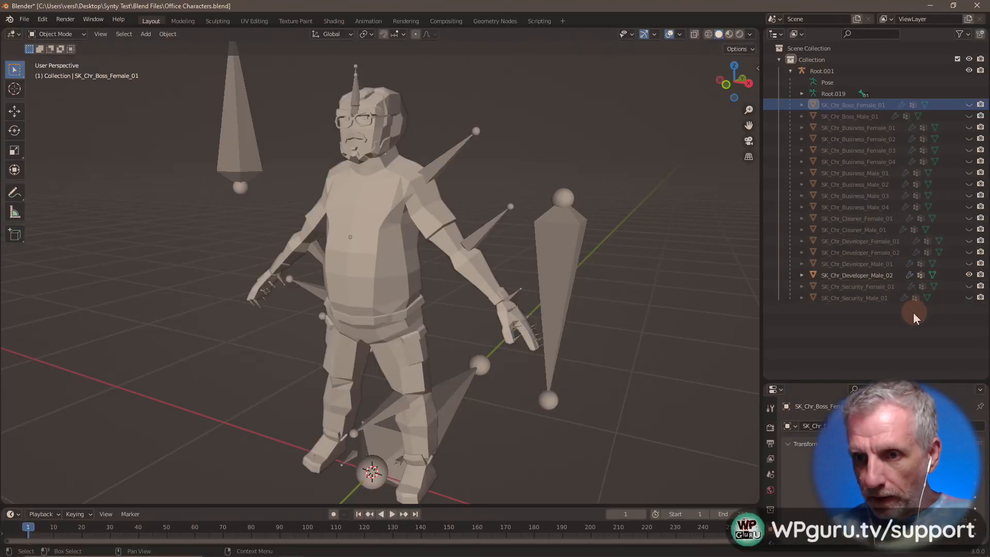
key(alt+Tab)
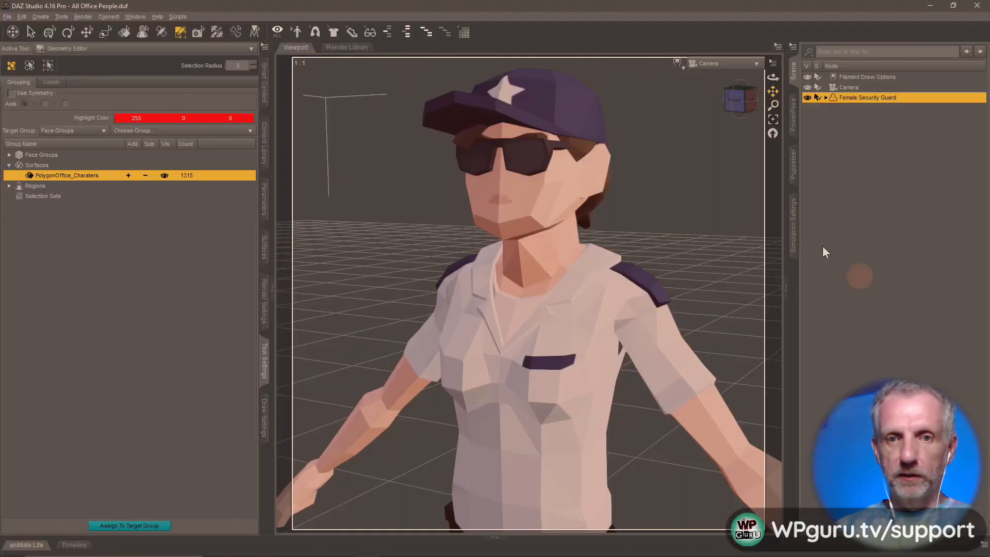
double_click(858, 98)
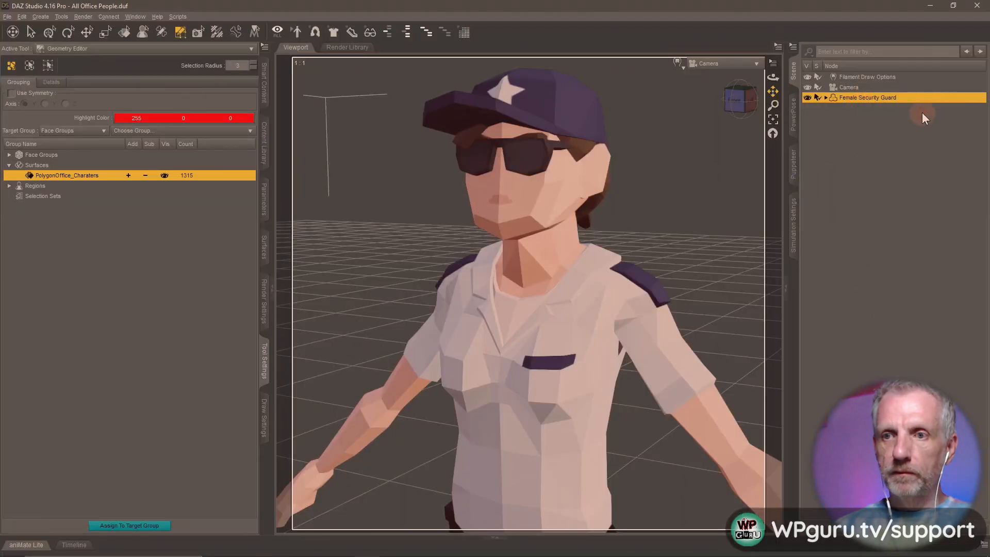
text(S)
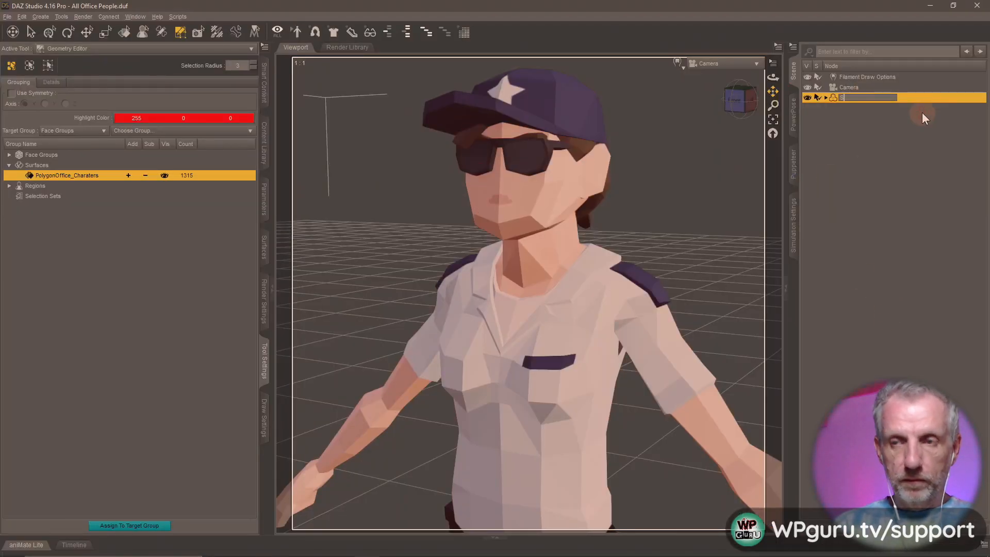
text(ecurity Female)
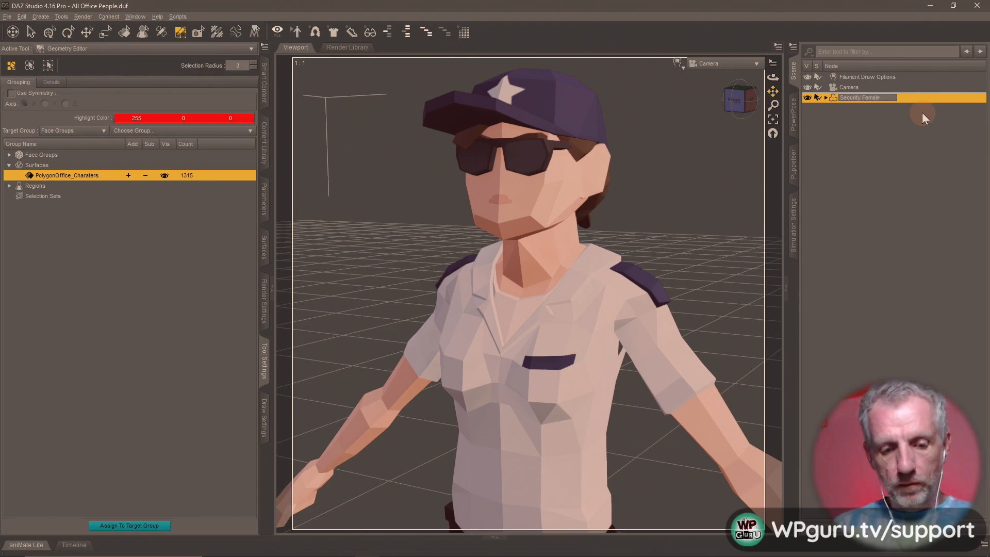
key(ctrl+a)
key(super+c)
key(Return)
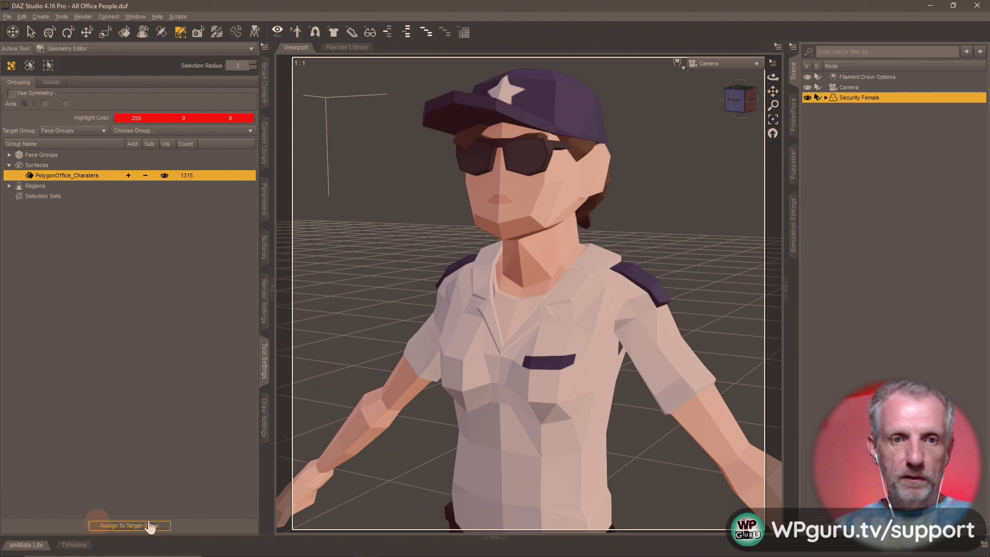
Step: Save the figure as an asset file named Security Female in the Office People folder, removing Developer Male from the clipboard history
key(ctrl+shift+s)
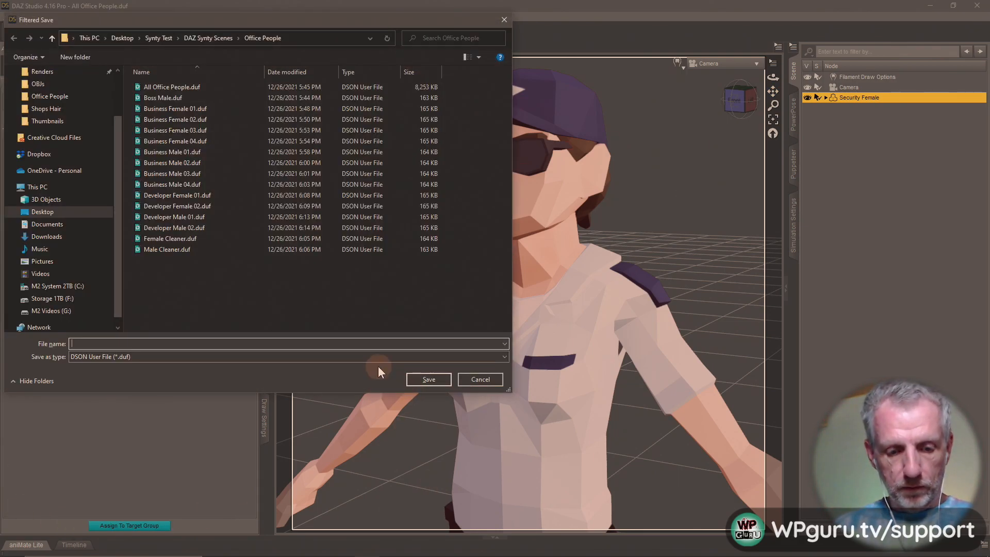
key(super+v)
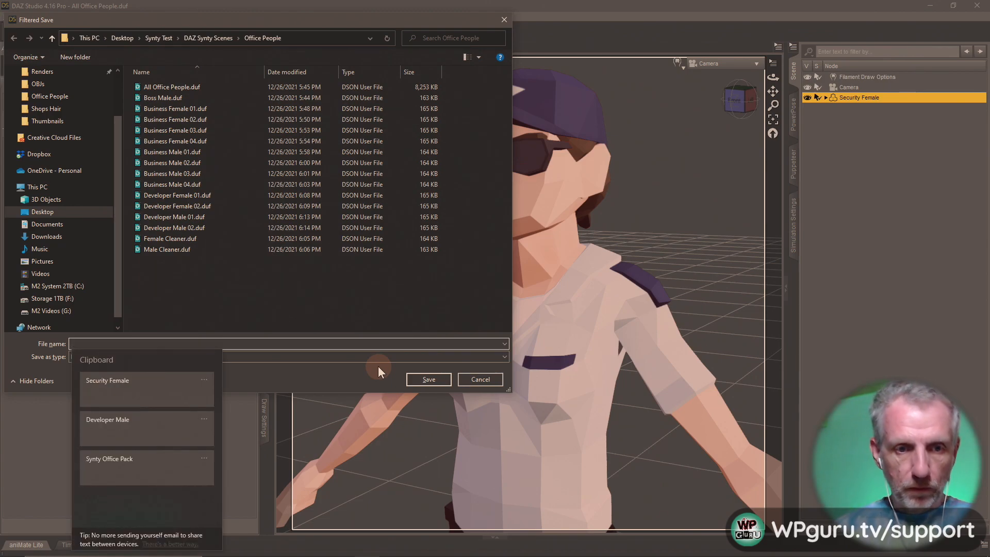
click(203, 419)
click(192, 440)
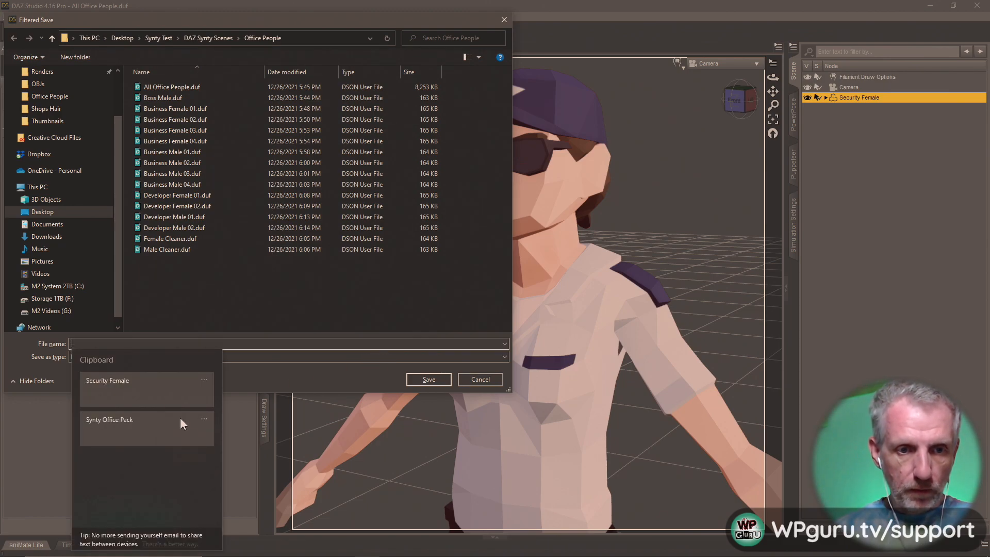
click(168, 397)
click(432, 380)
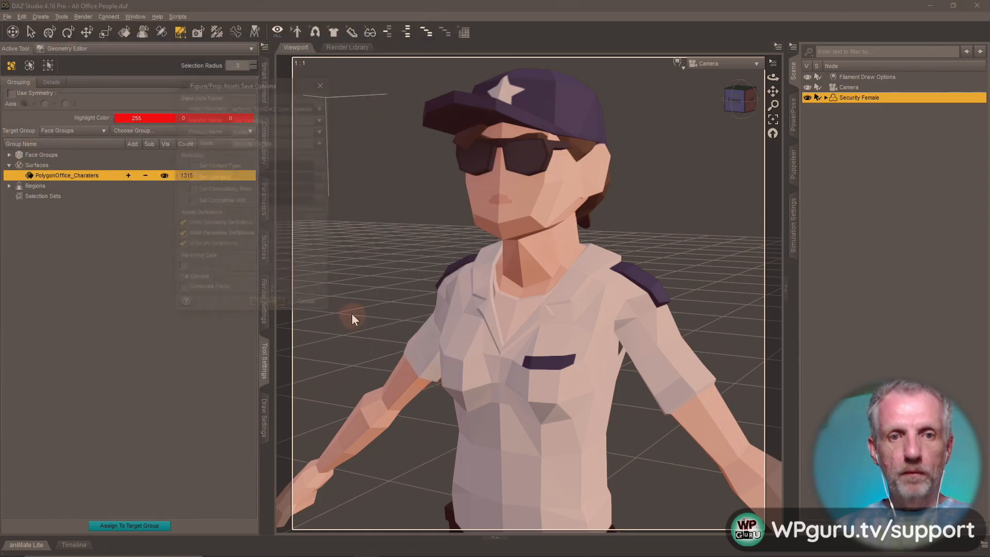
Step: Set the asset's product name to Synty Office Pack and accept the Figure/Prop Assets save options
click(154, 128)
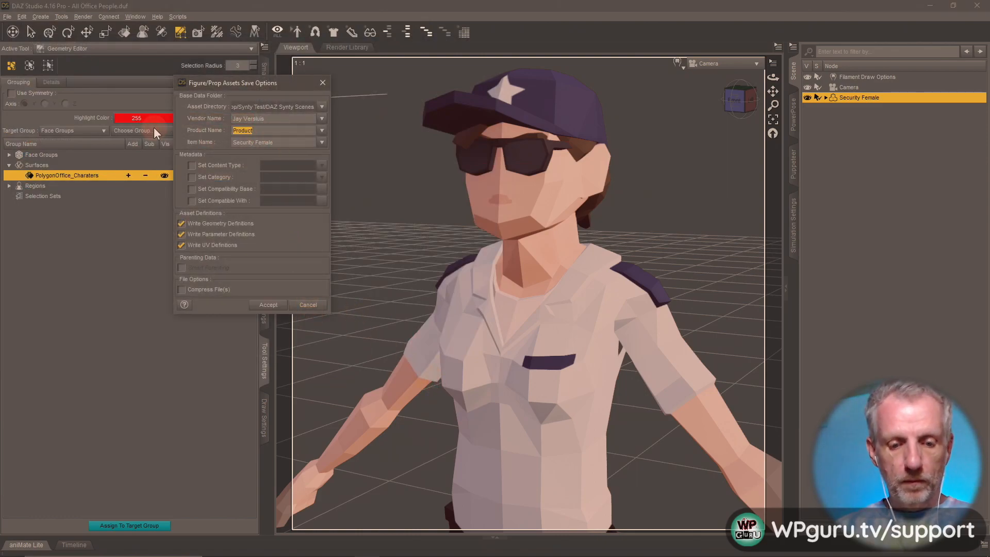
key(super+v)
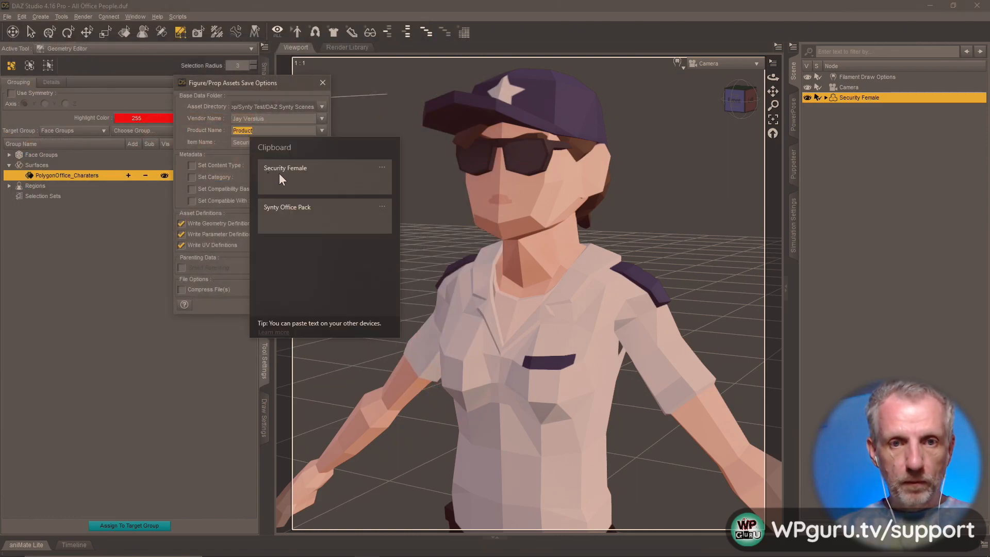
click(331, 217)
click(265, 307)
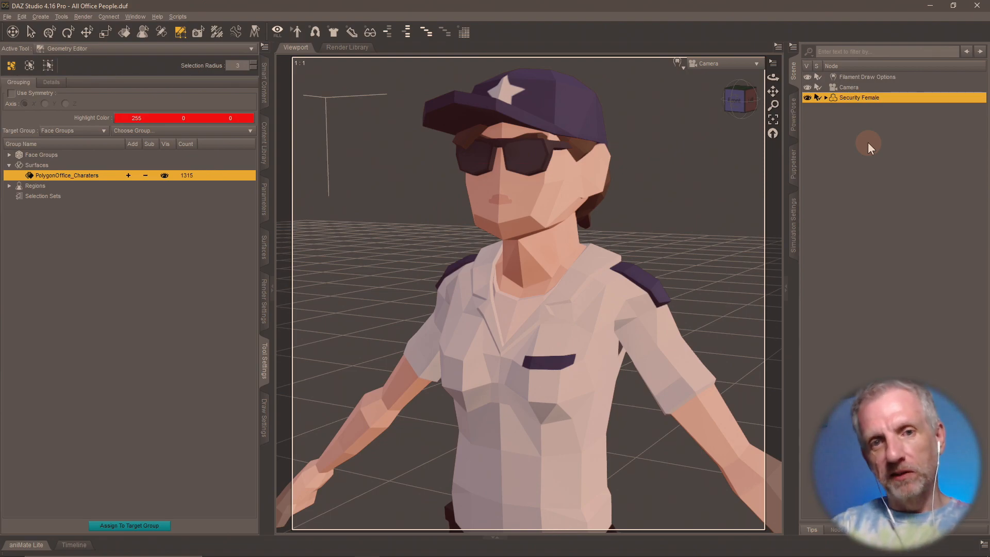
Step: Delete the Security Female figure from the scene and load All Office People from the Office People library folder
key(Delete)
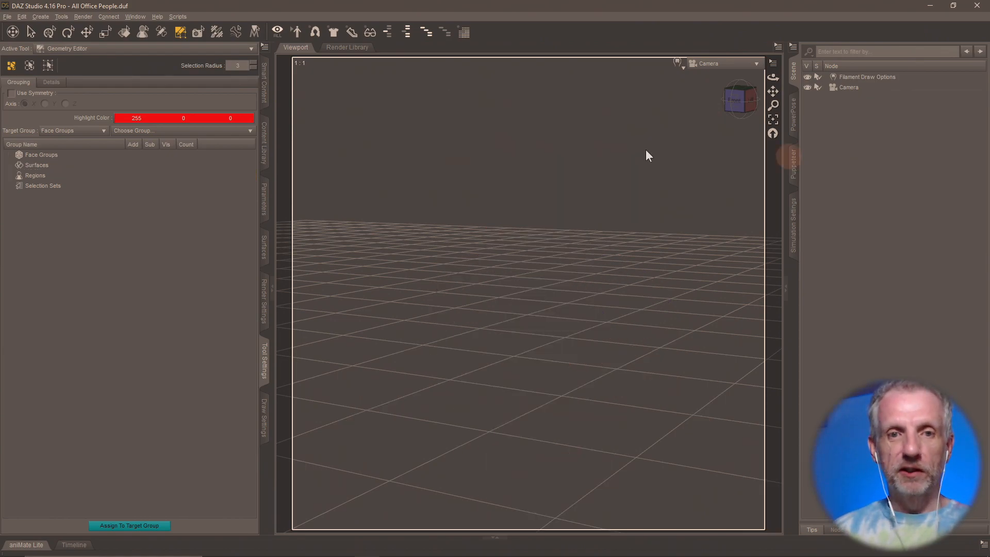
click(264, 154)
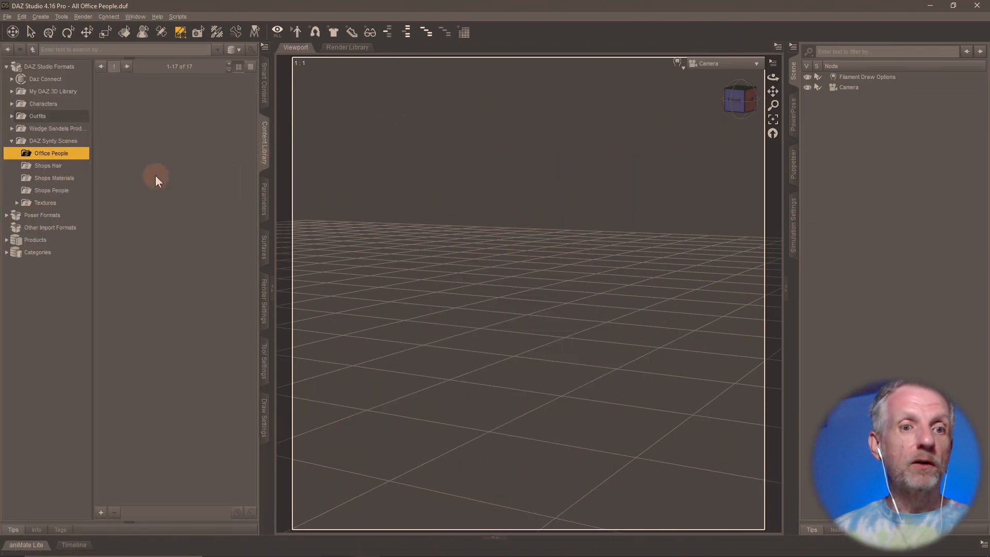
double_click(121, 101)
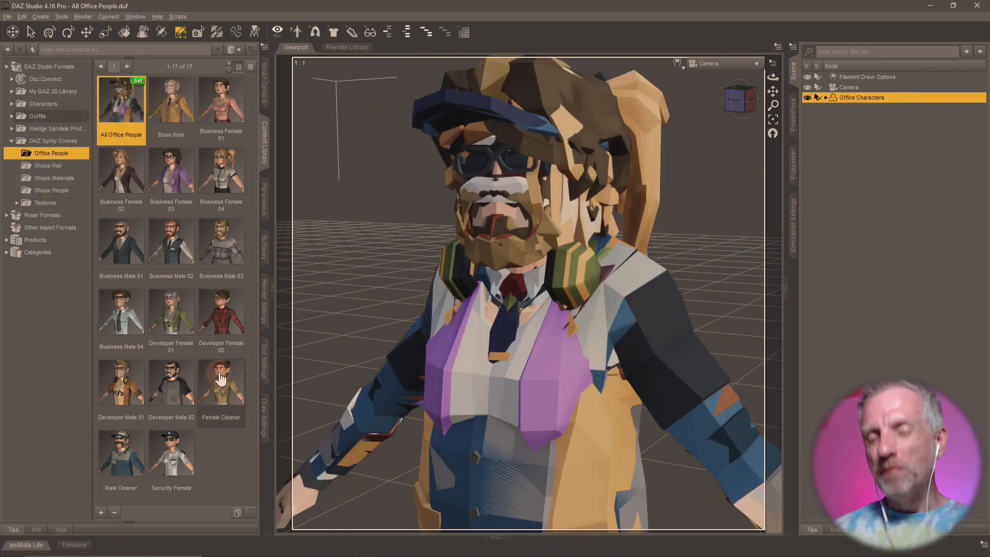
Step: Select the polygons of every surface except PolygonOffice_Charaters.018 with the Geometry Editor and delete them
mouse_move(220, 378)
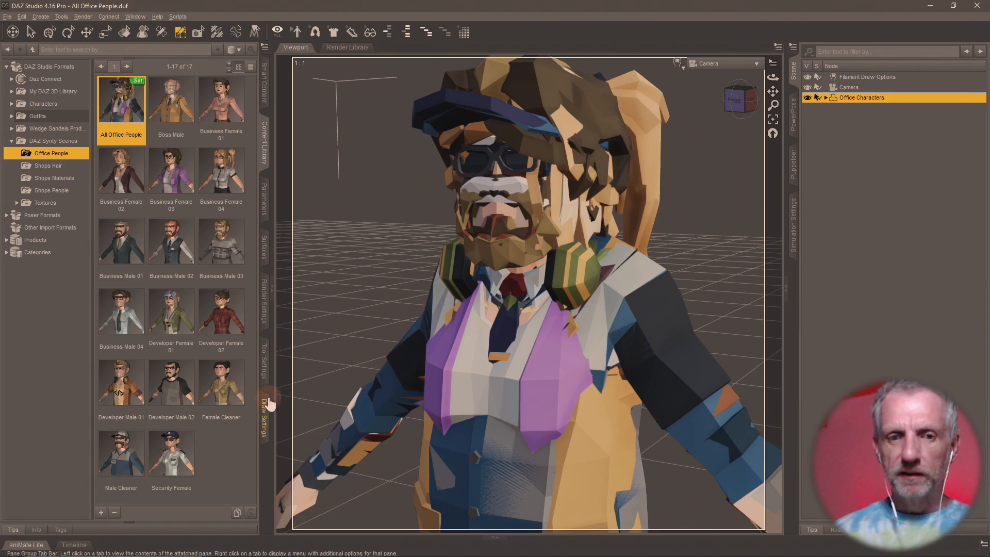
click(264, 361)
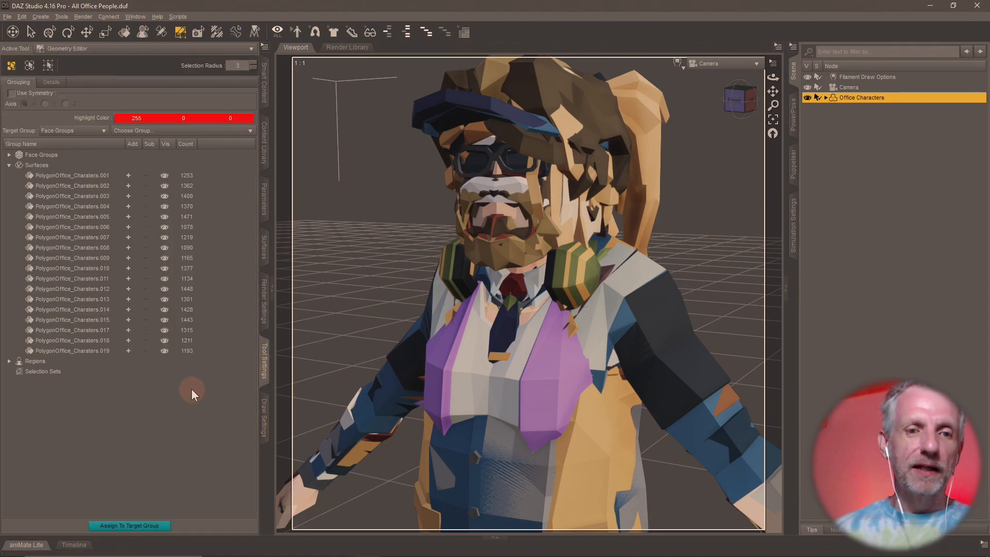
click(127, 175)
click(129, 186)
click(128, 196)
click(128, 206)
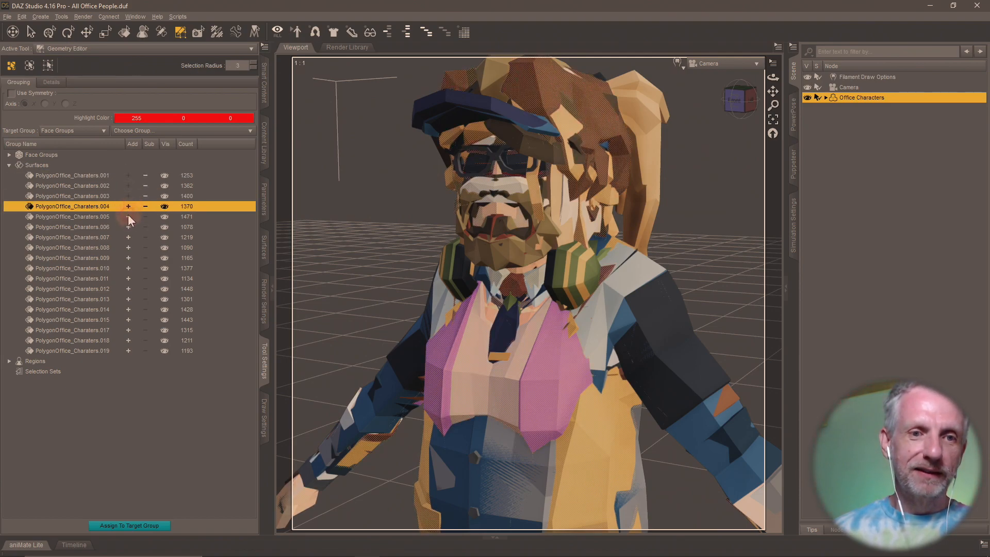
click(127, 217)
click(127, 227)
click(127, 237)
click(127, 248)
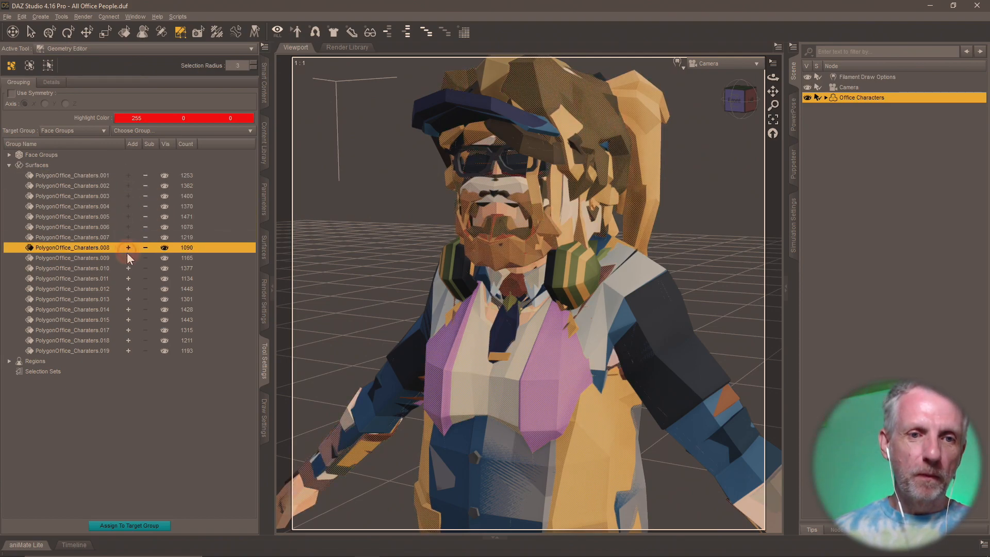
click(128, 257)
click(128, 268)
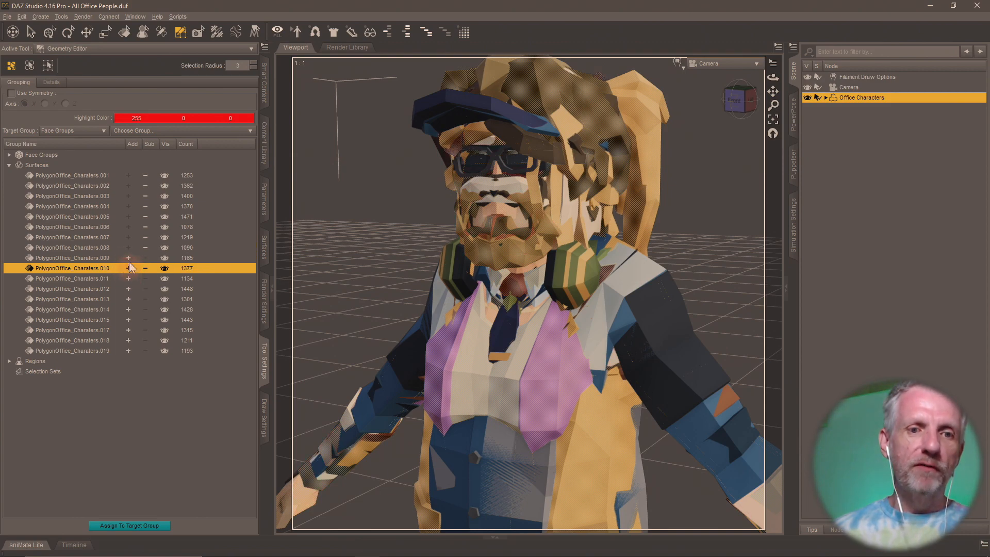
click(128, 278)
click(128, 288)
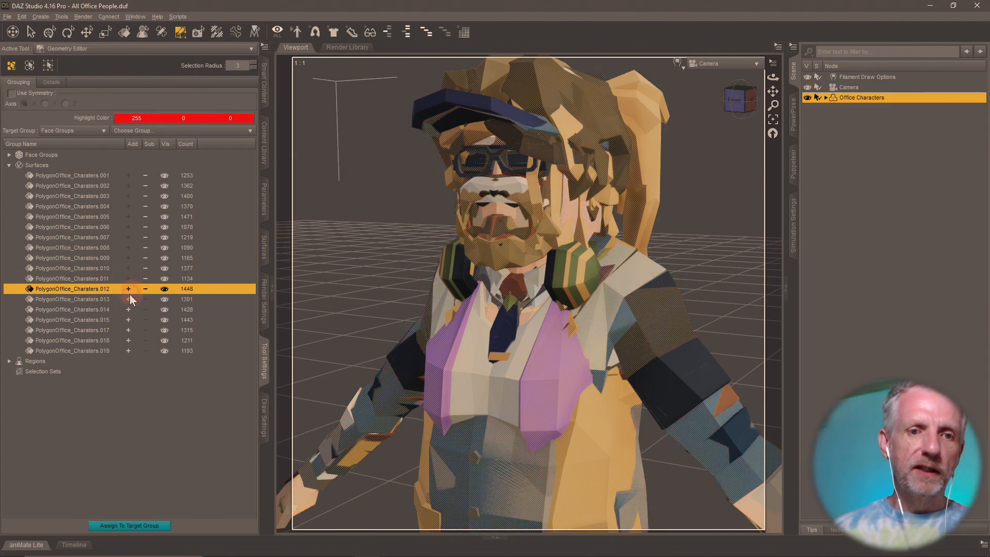
click(129, 299)
click(127, 309)
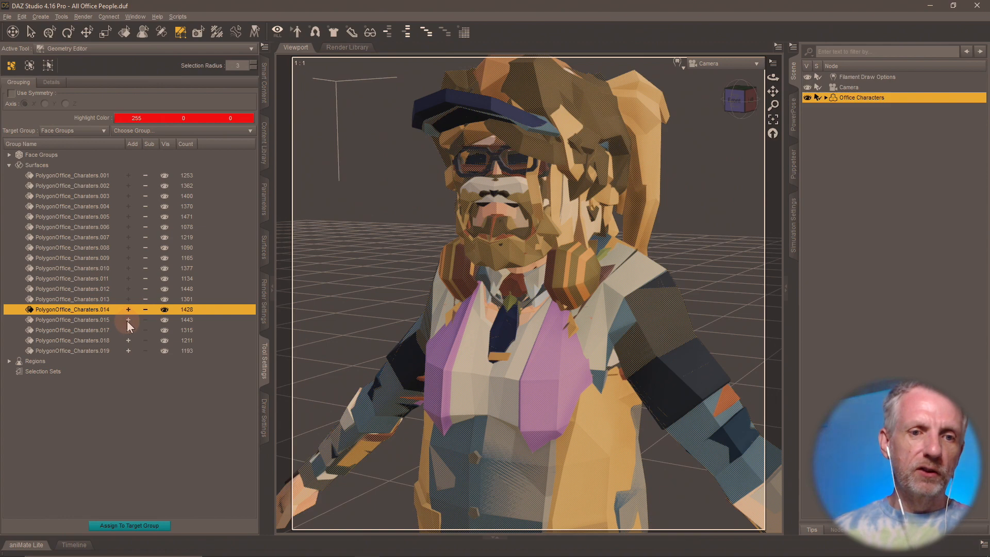
click(127, 321)
click(128, 331)
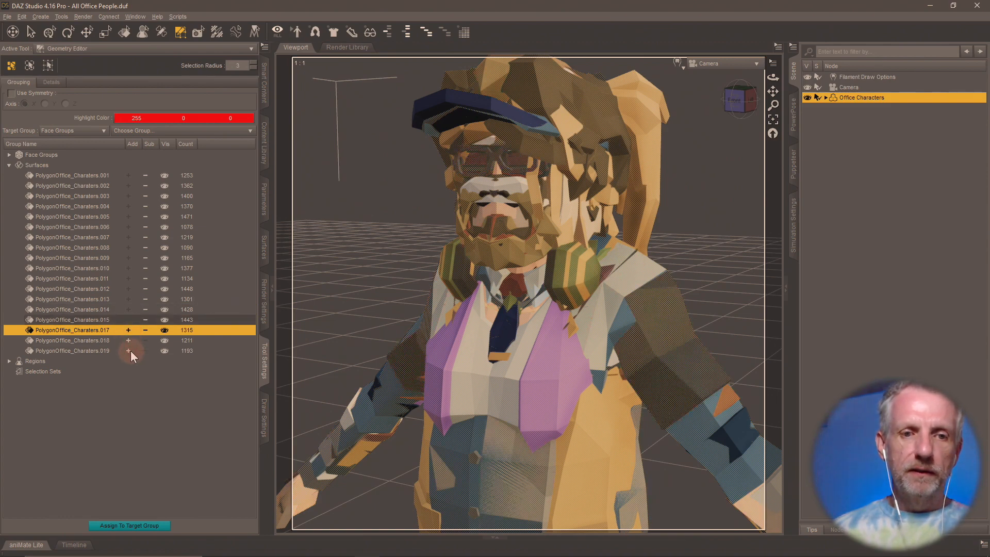
click(129, 350)
key(Delete)
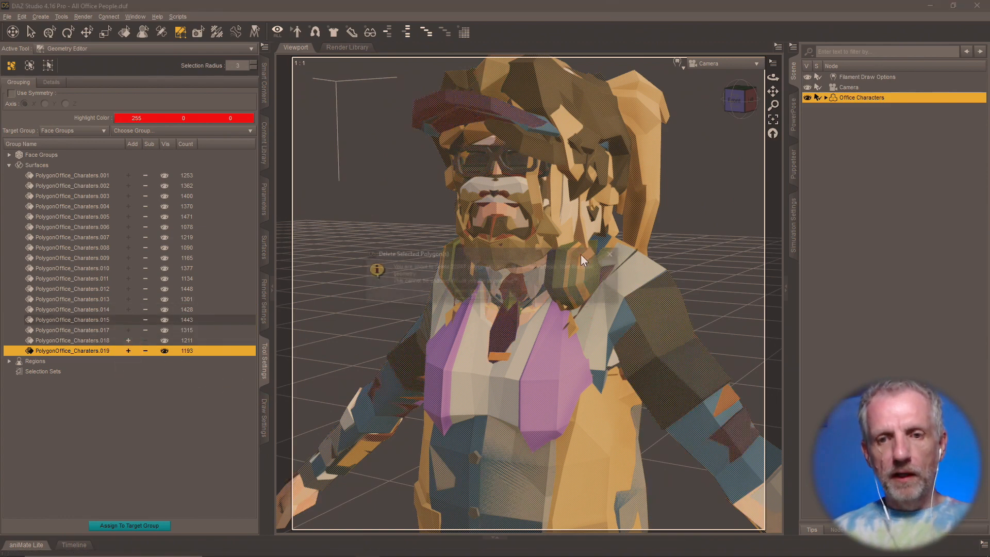
click(473, 299)
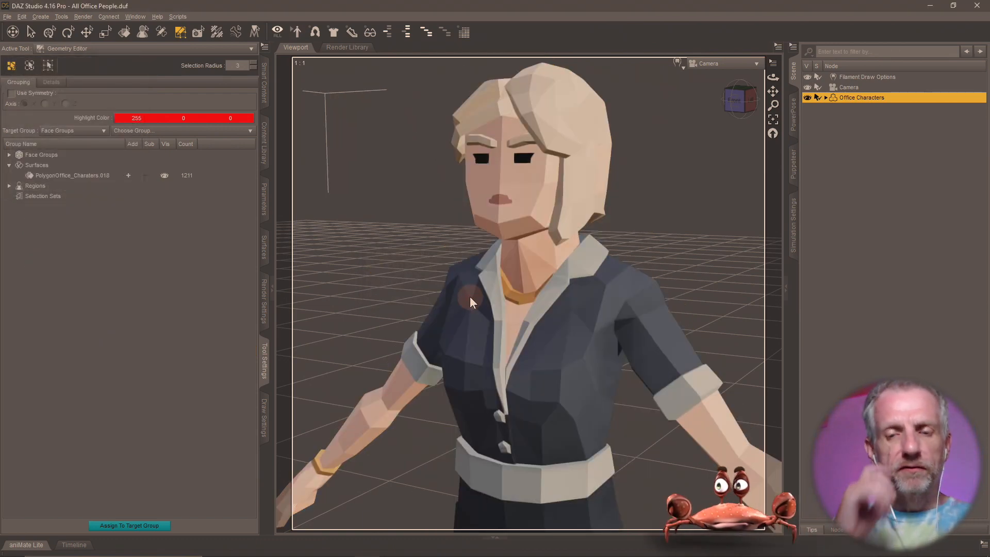
Step: Switch to Blender and show the Security Female, Security Male and Boss Female meshes one at a time to identify the remaining character
key(alt+Tab)
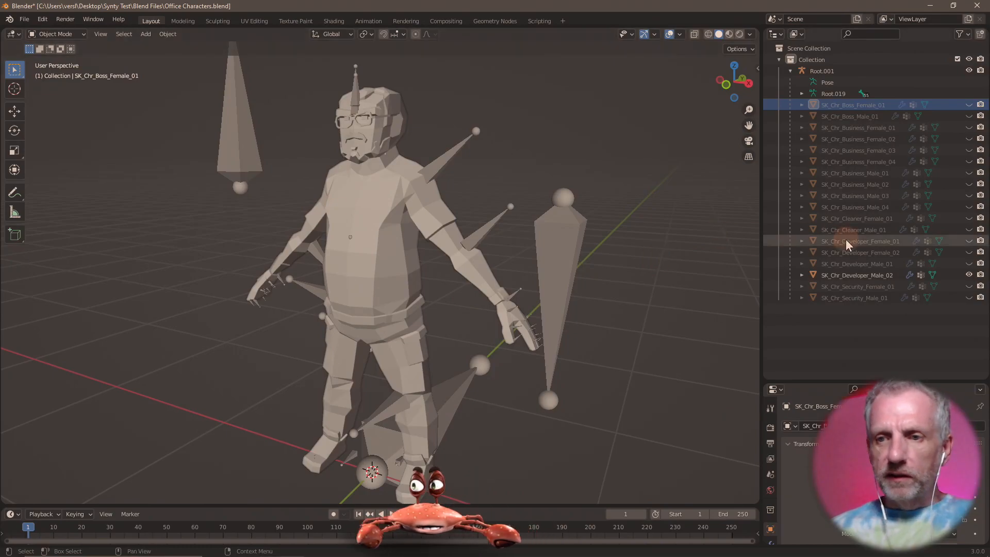
click(969, 275)
click(969, 286)
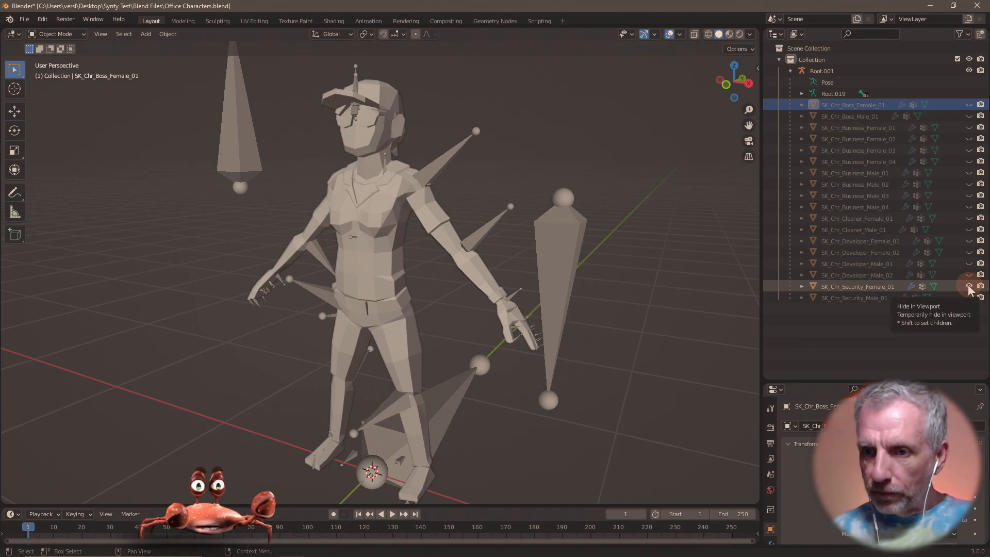
click(969, 286)
click(969, 298)
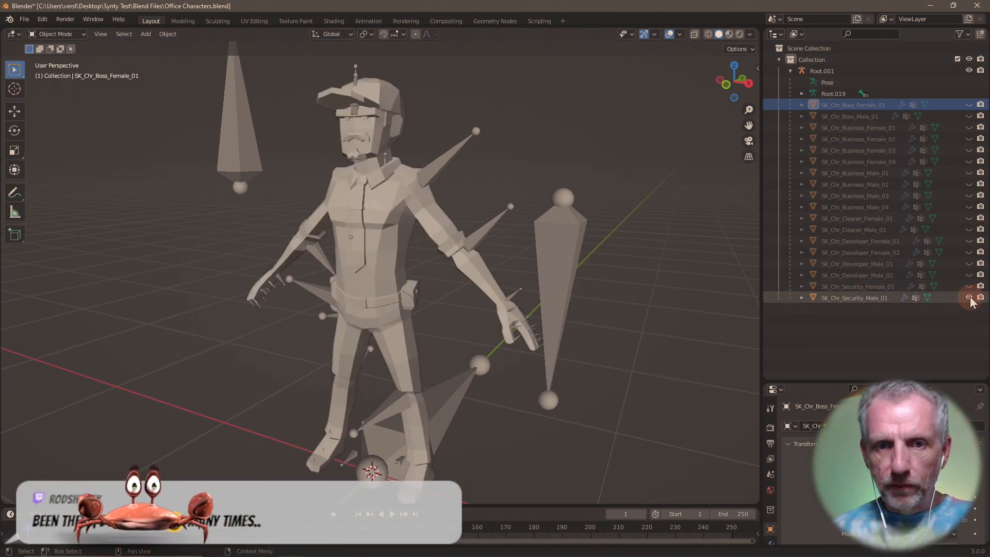
click(969, 297)
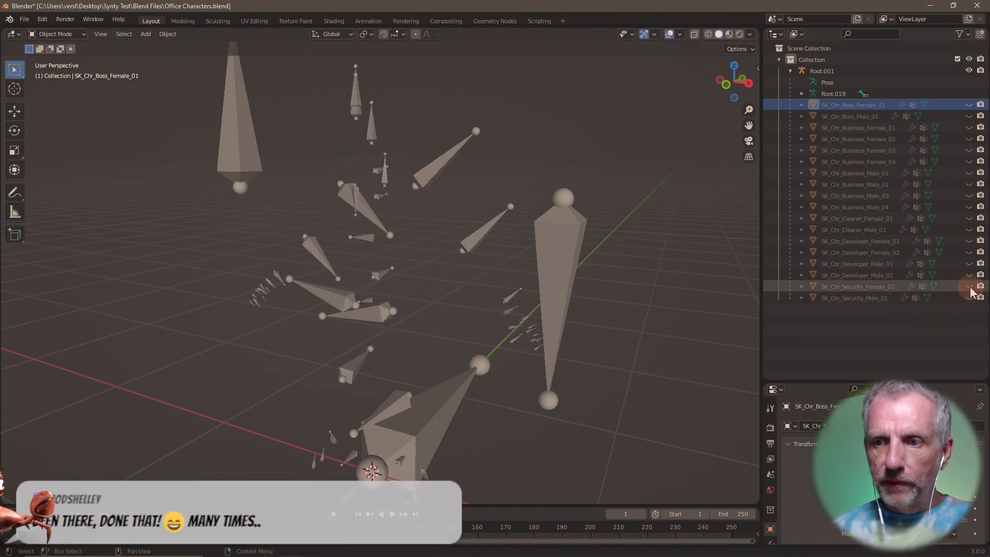
click(969, 105)
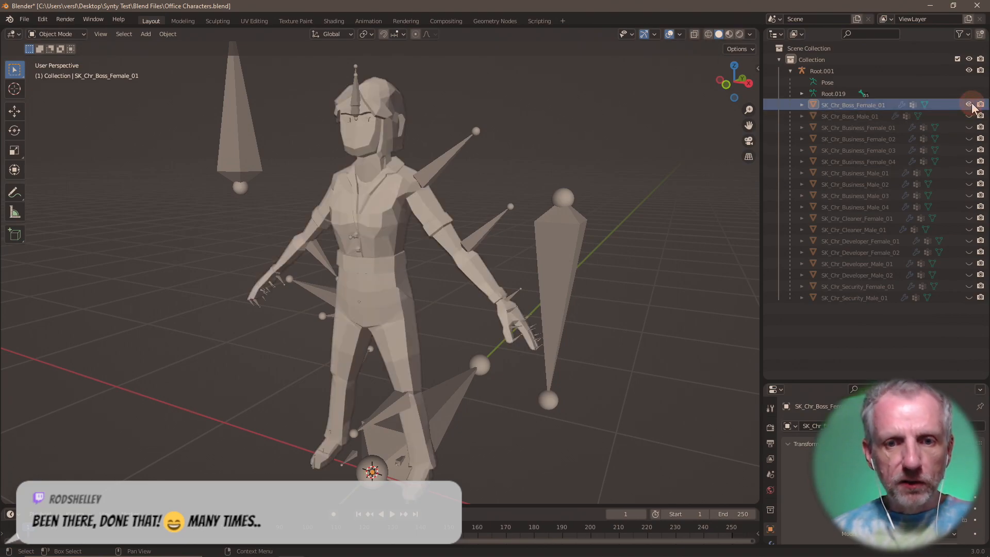
key(alt+Tab)
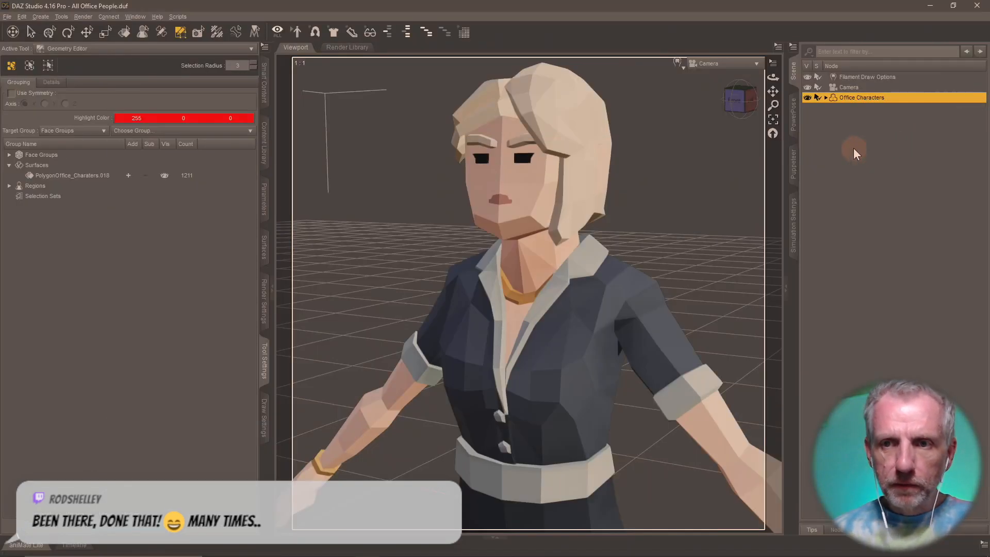
Step: View the whole figure in Perspective View, and return the viewport to the Camera view
click(721, 63)
click(725, 72)
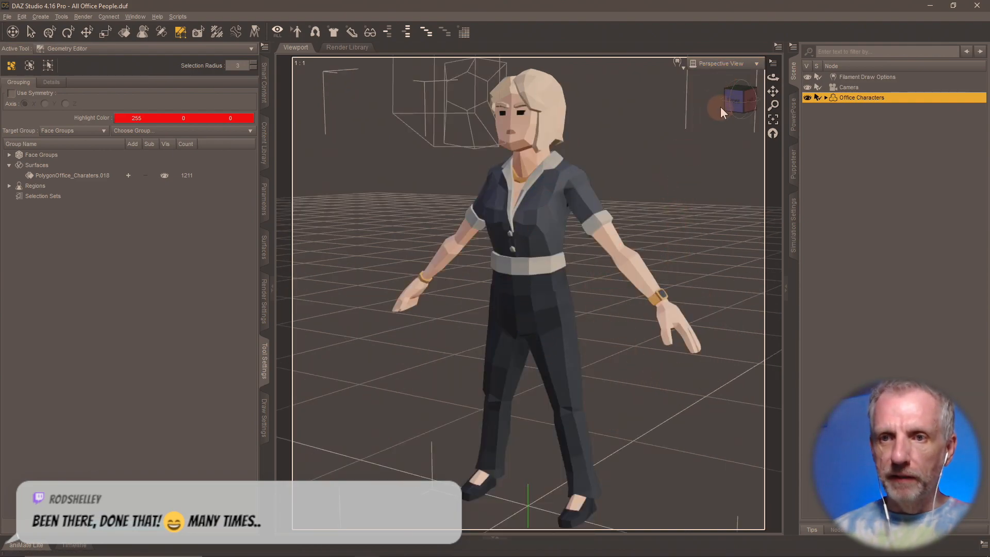
click(736, 64)
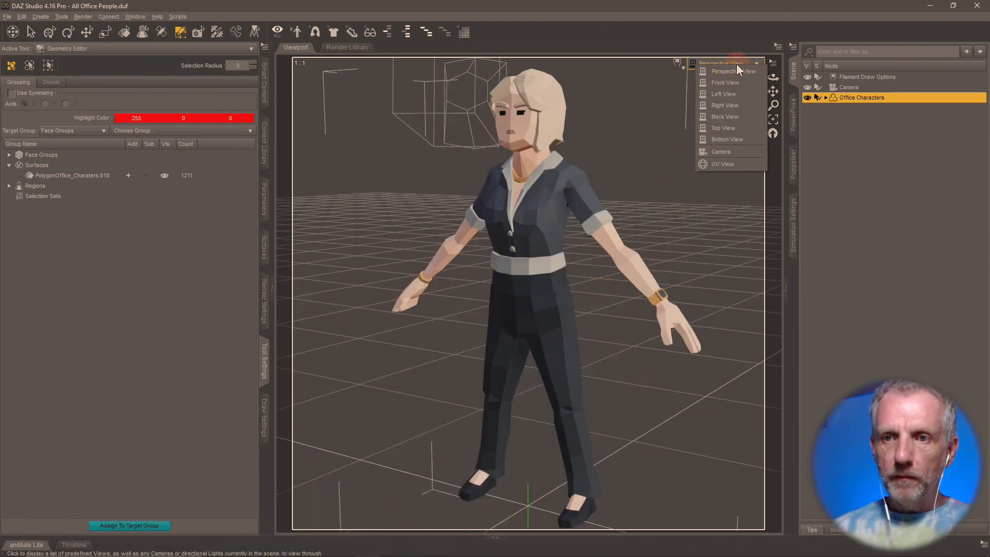
click(748, 154)
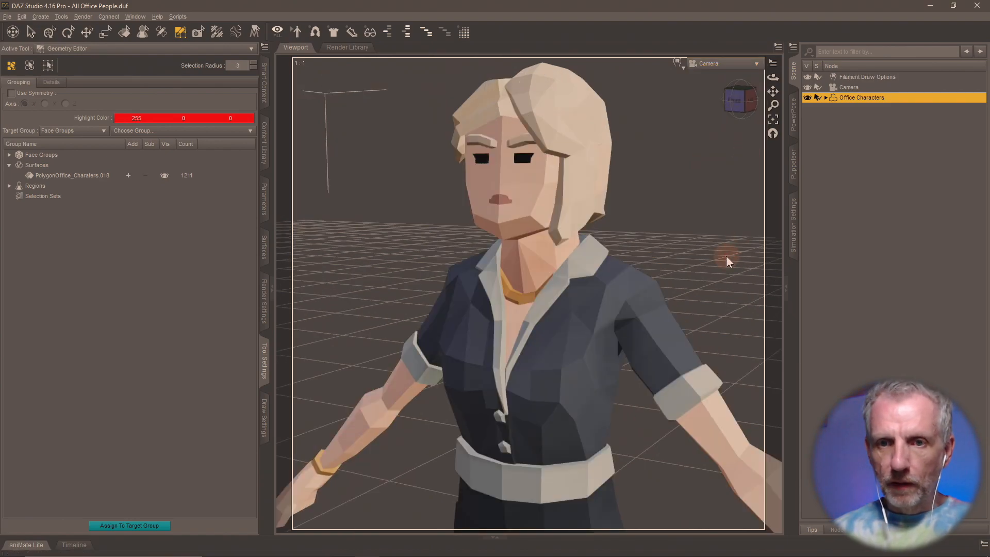
Step: Check the name of the visible mesh in Blender's outliner and return to DAZ Studio
key(alt+Tab)
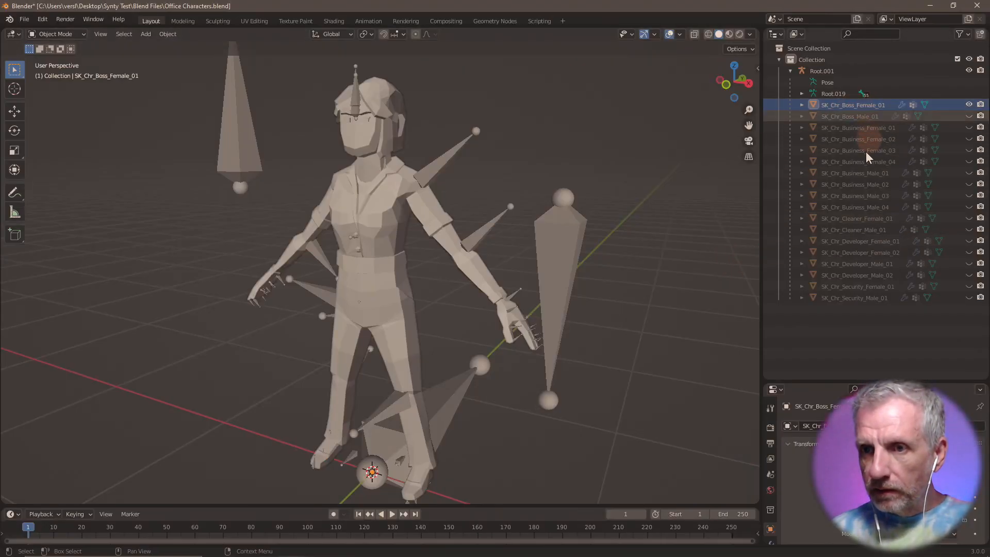
key(alt+Tab)
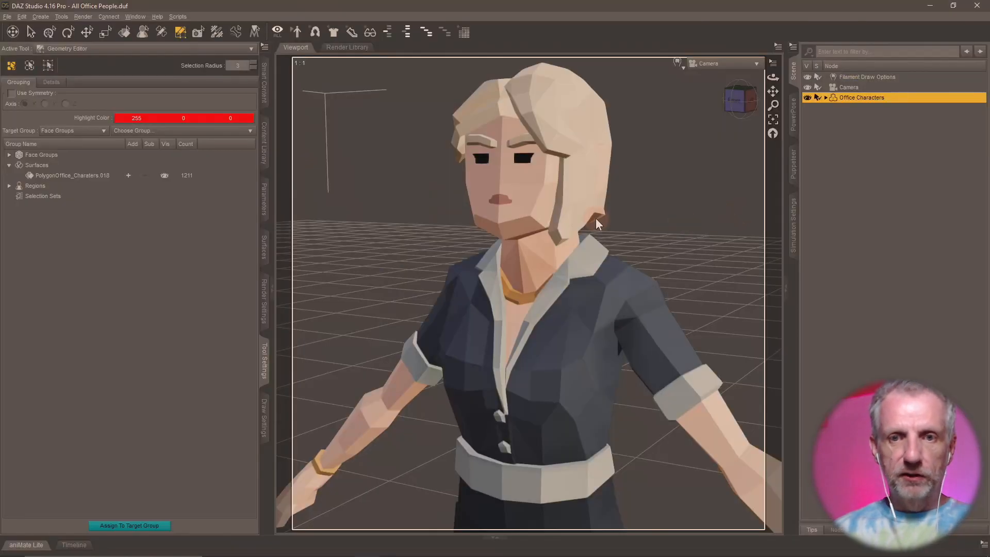
Step: Rename the remaining surface to PolygonOffice_Charaters and the Office Characters figure to Boss Female
click(103, 175)
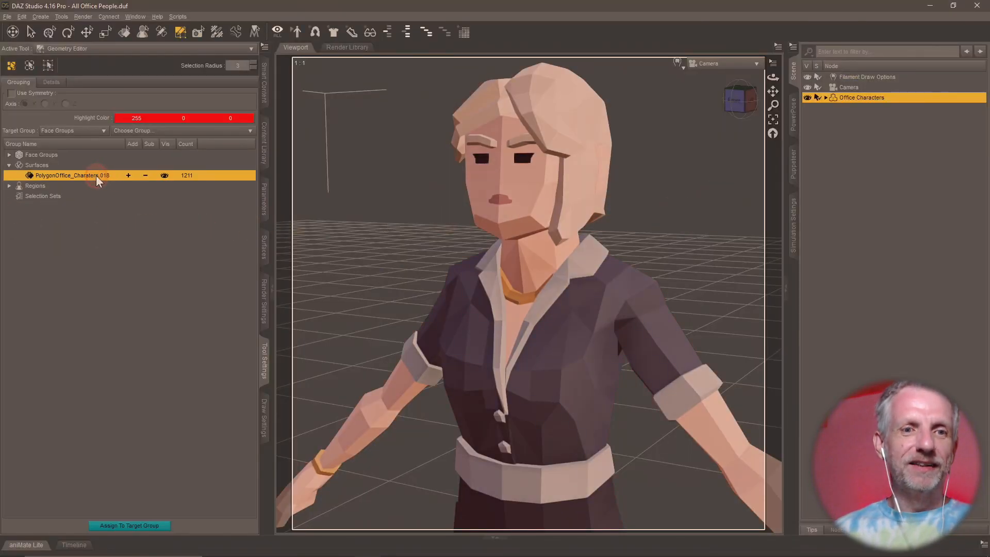
double_click(89, 168)
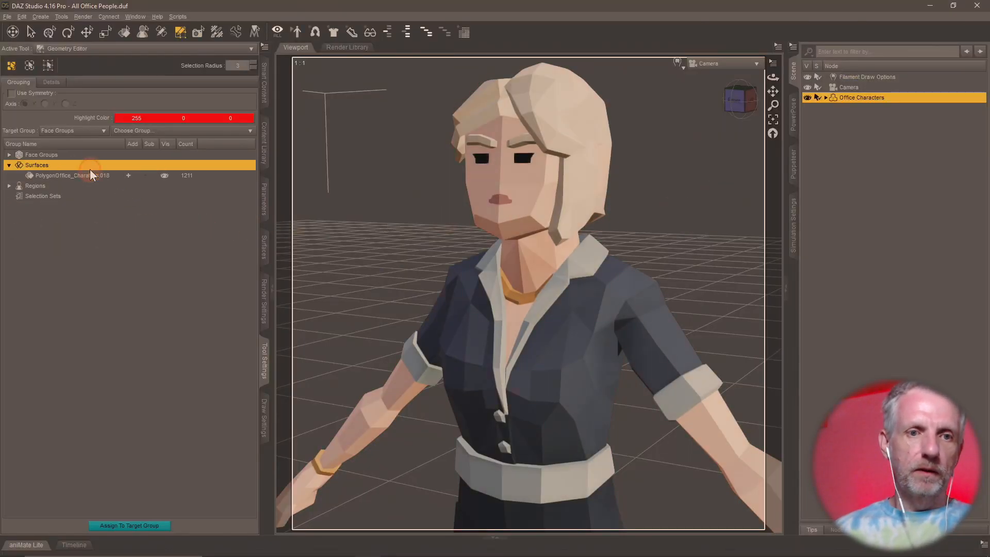
double_click(85, 165)
click(95, 172)
double_click(95, 173)
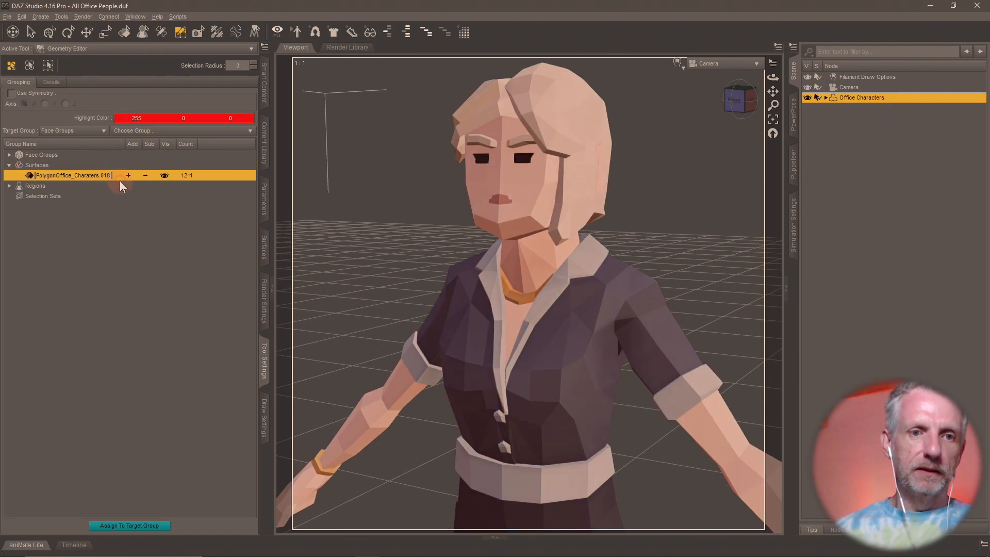
key(End)
key(BackSpace)
key(BackSpace)
key(BackSpace)
key(BackSpace)
key(Return)
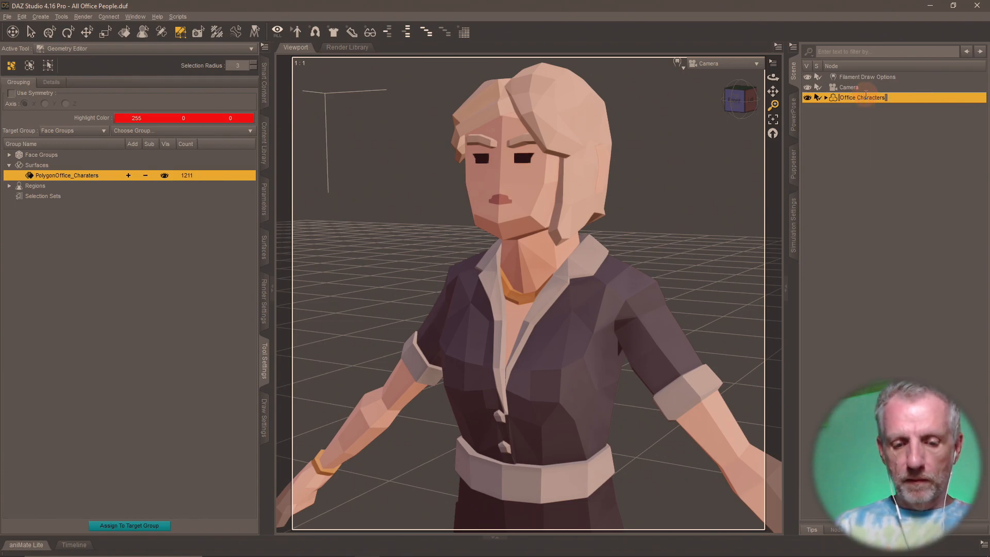
text(Boss Female)
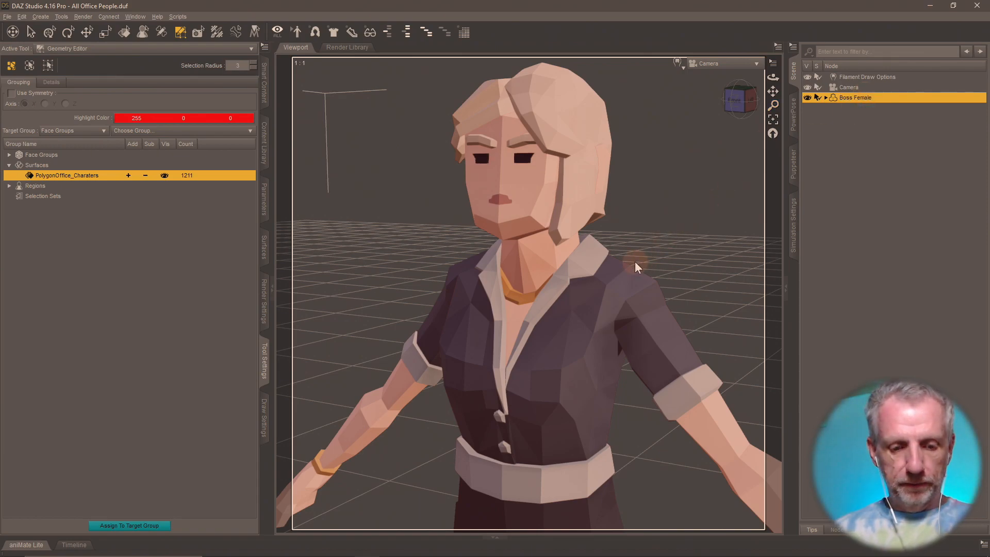
Step: Save the figure as a Figure/Prop asset named Boss Female in the Office People folder, with product name Synty Office Pack
key(ctrl+shift+s)
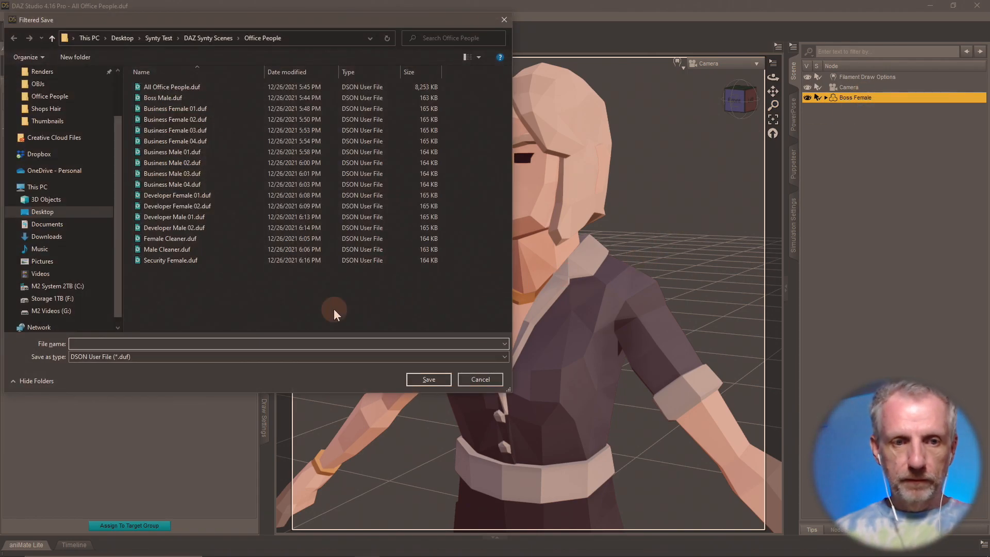
text(Boss Female)
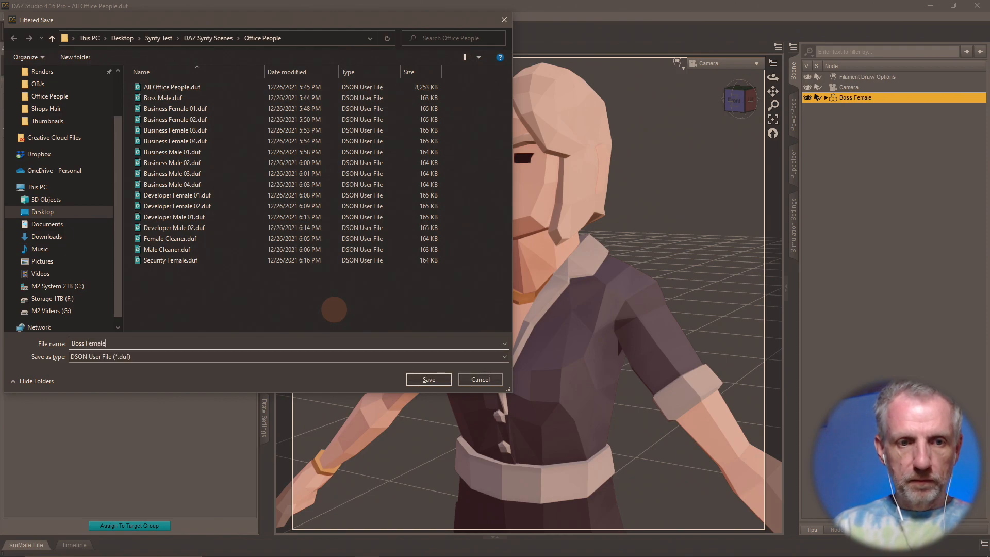
key(Return)
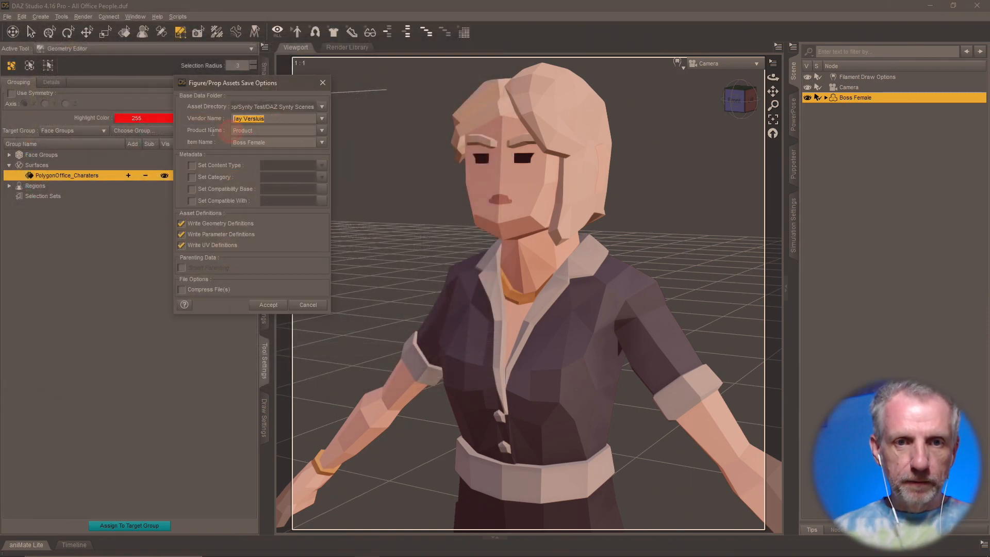
key(Tab)
key(super+v)
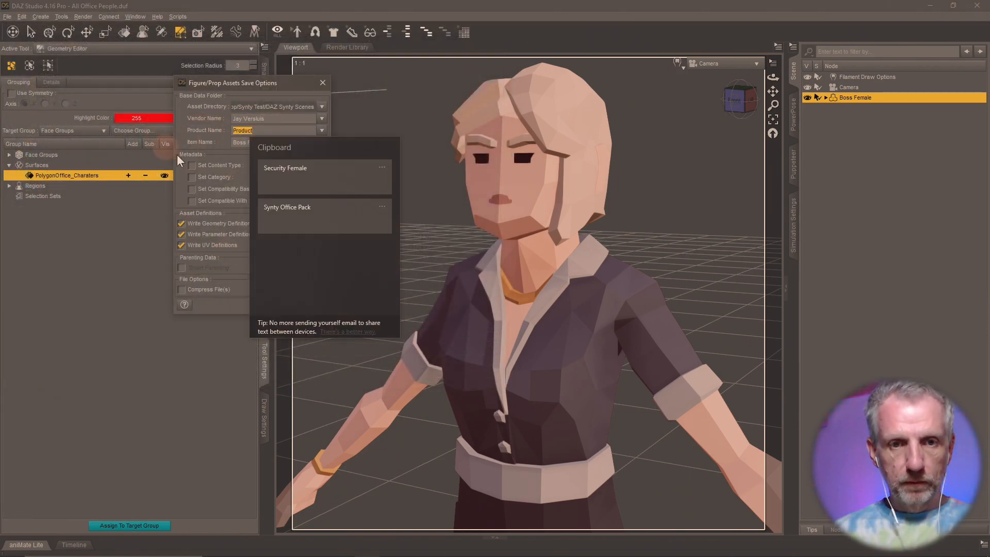
click(289, 209)
click(278, 304)
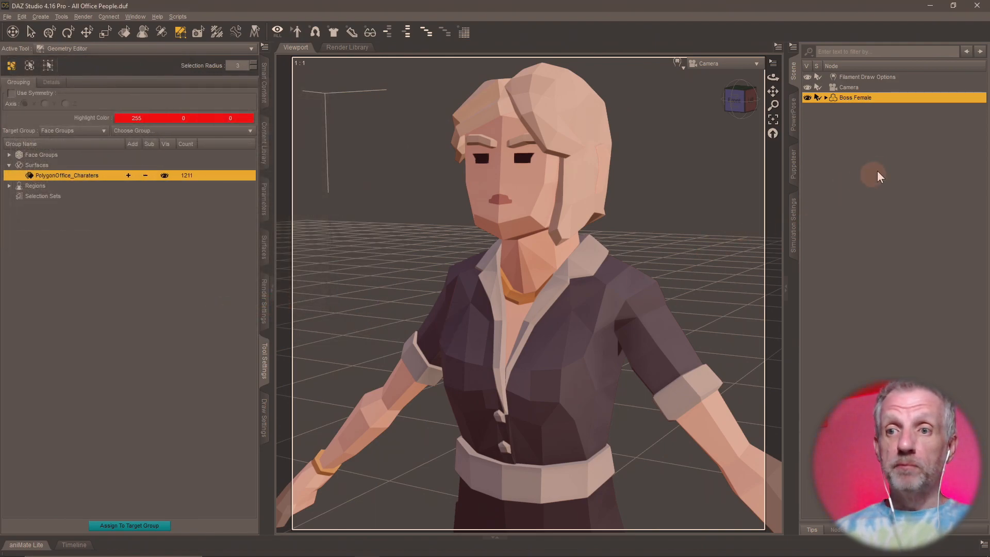
Step: Delete the Boss Female figure from the scene and load All Office People from the Office People library folder
key(Delete)
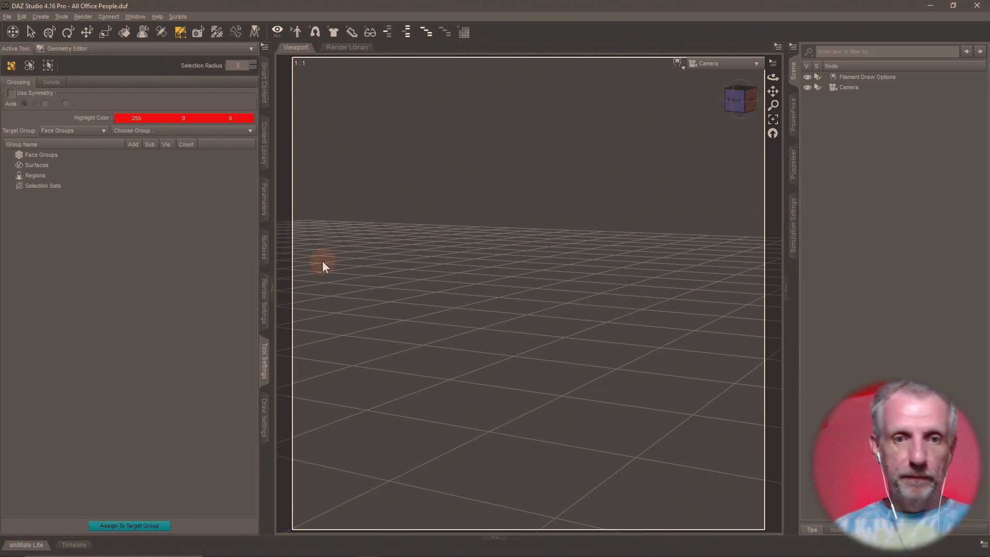
click(266, 158)
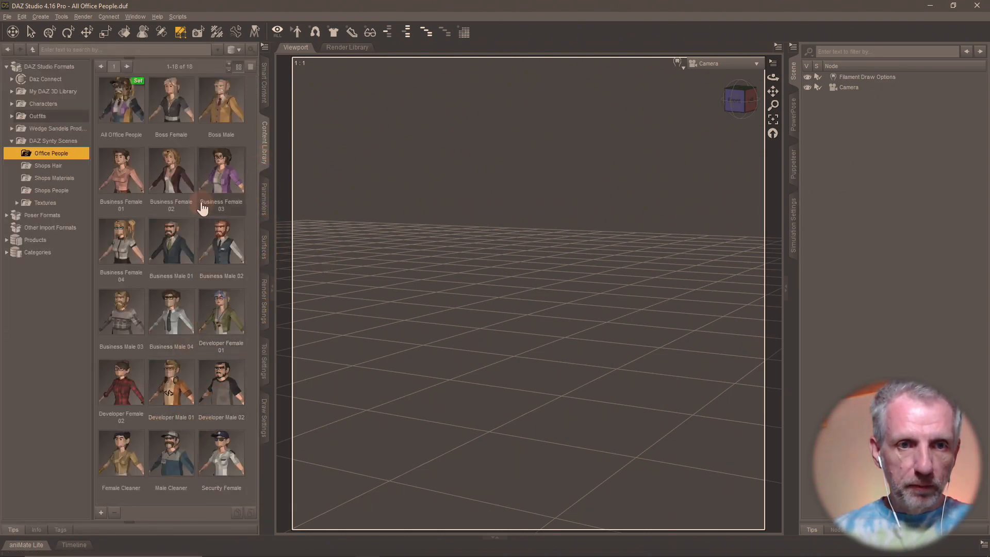
double_click(124, 107)
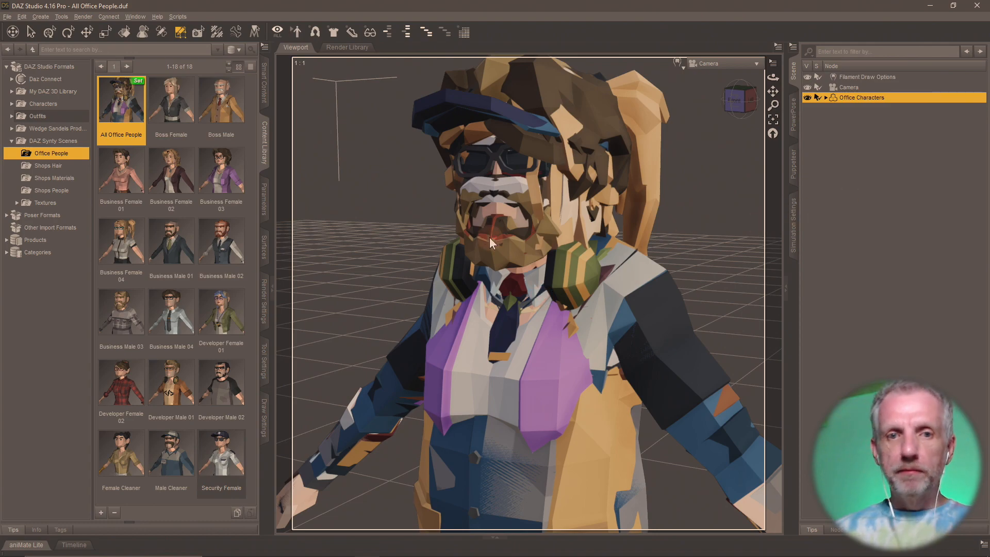
Step: With the Geometry Editor, select the polygons of every surface except PolygonOffice_Charaters.019 and delete them
click(264, 361)
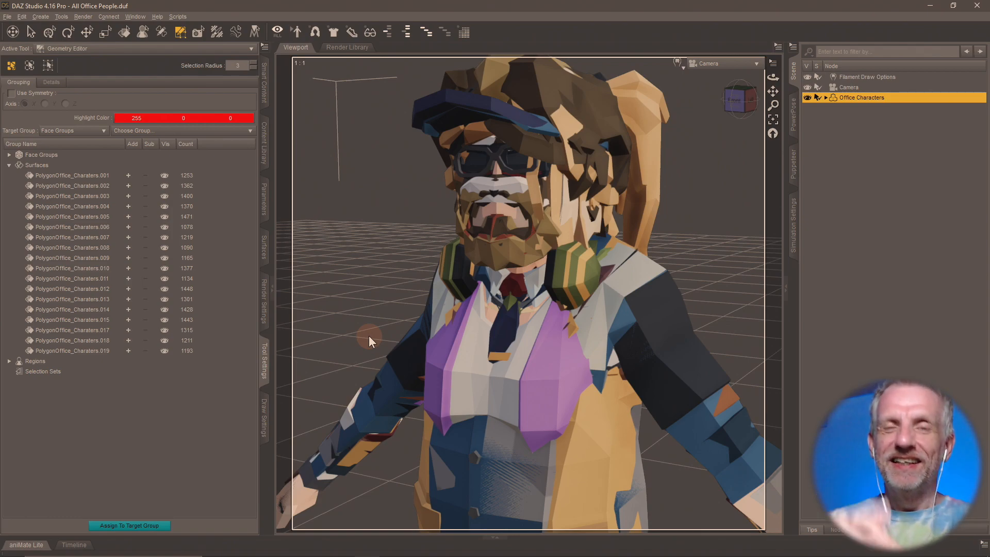
click(129, 175)
click(128, 185)
click(129, 196)
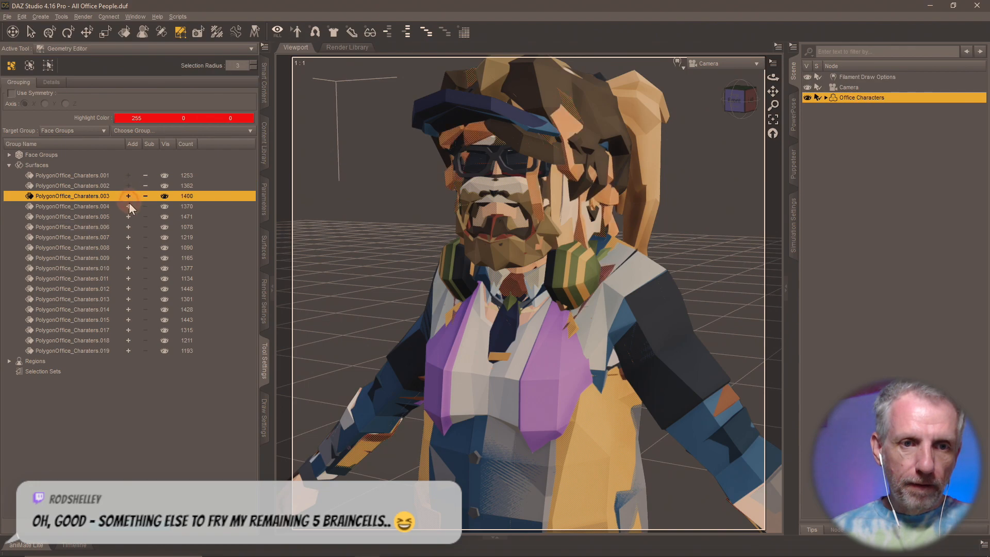
click(128, 206)
click(127, 217)
click(128, 227)
click(128, 237)
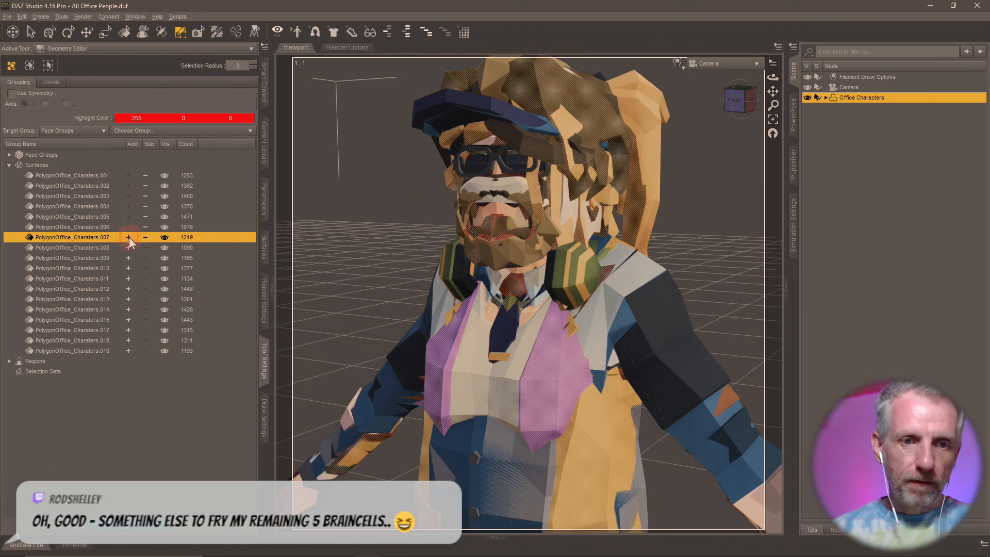
click(128, 247)
click(125, 258)
click(128, 268)
click(129, 278)
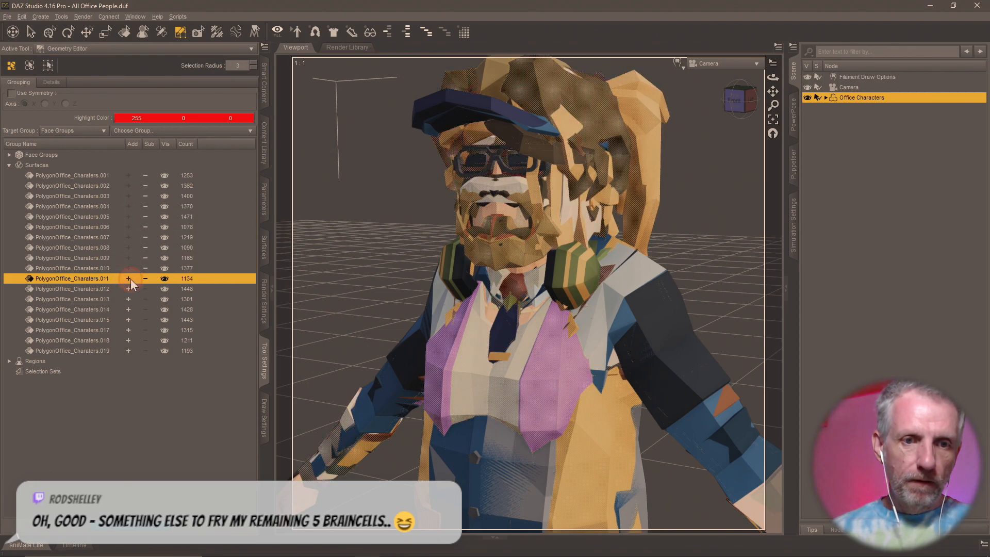
click(129, 289)
click(128, 299)
click(128, 310)
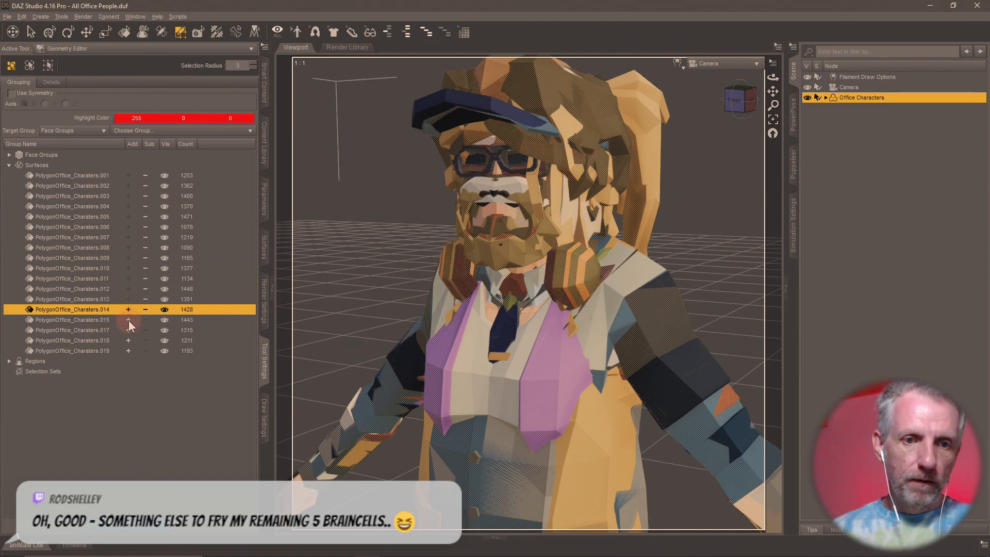
click(128, 319)
click(128, 330)
click(129, 340)
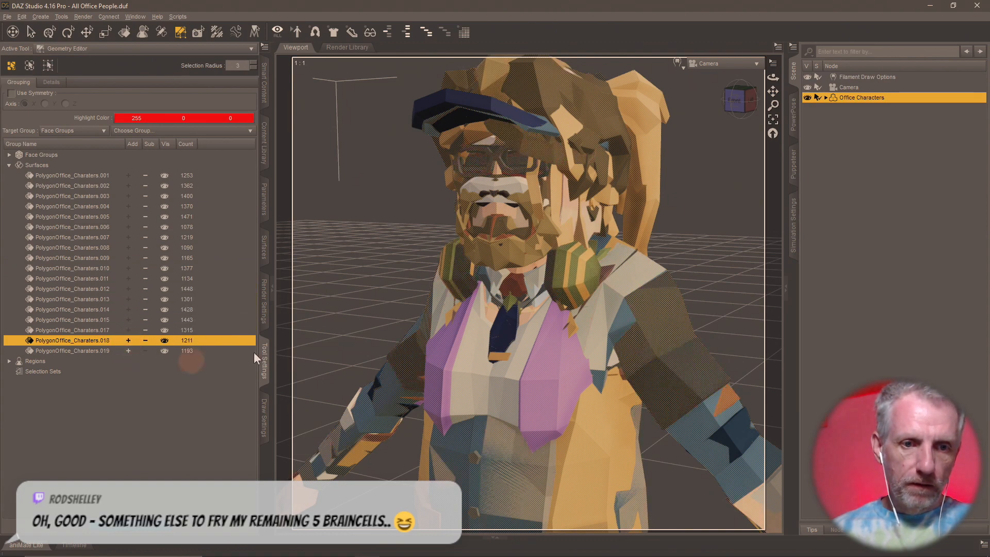
click(149, 391)
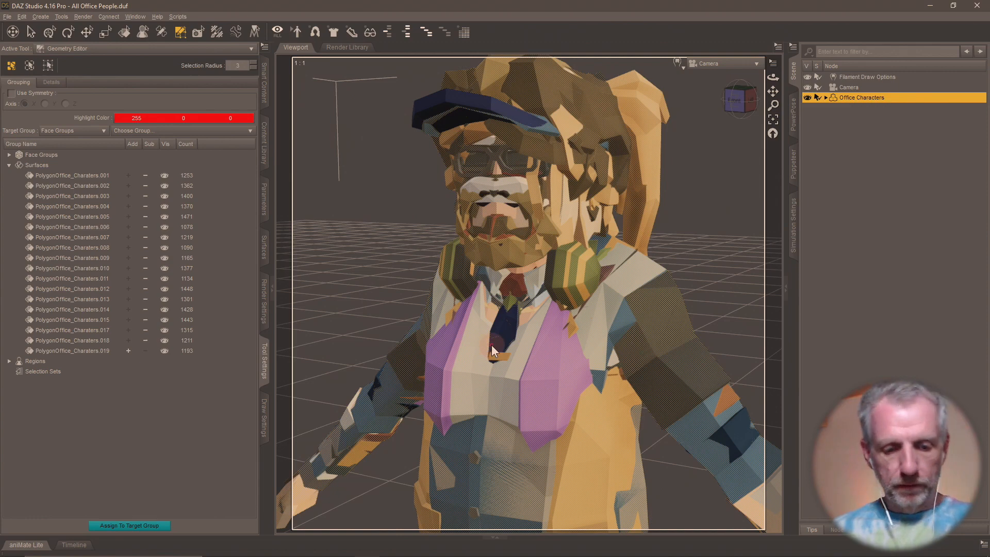
key(Delete)
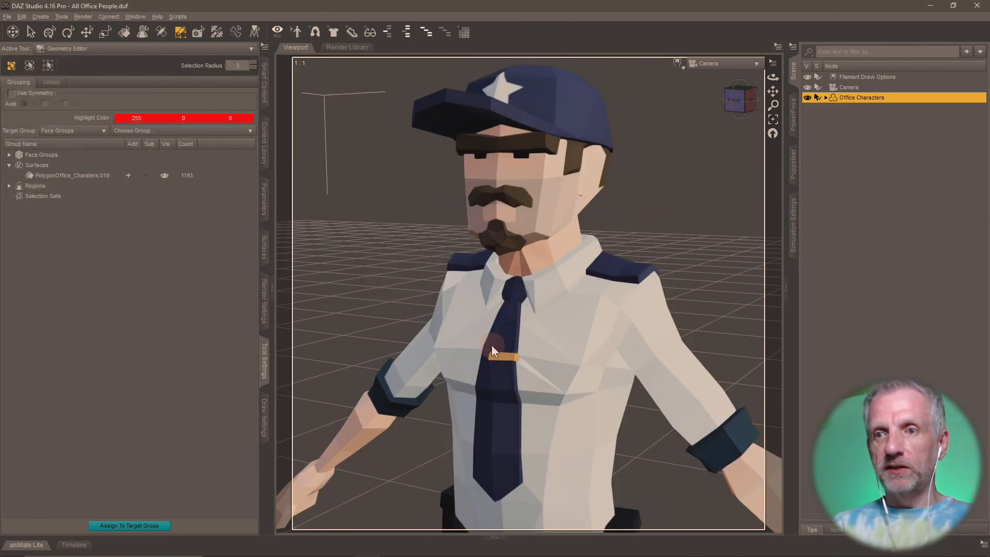
Step: Rename the Office Characters figure in the scene to Seciruty Male
double_click(876, 97)
text(Sec)
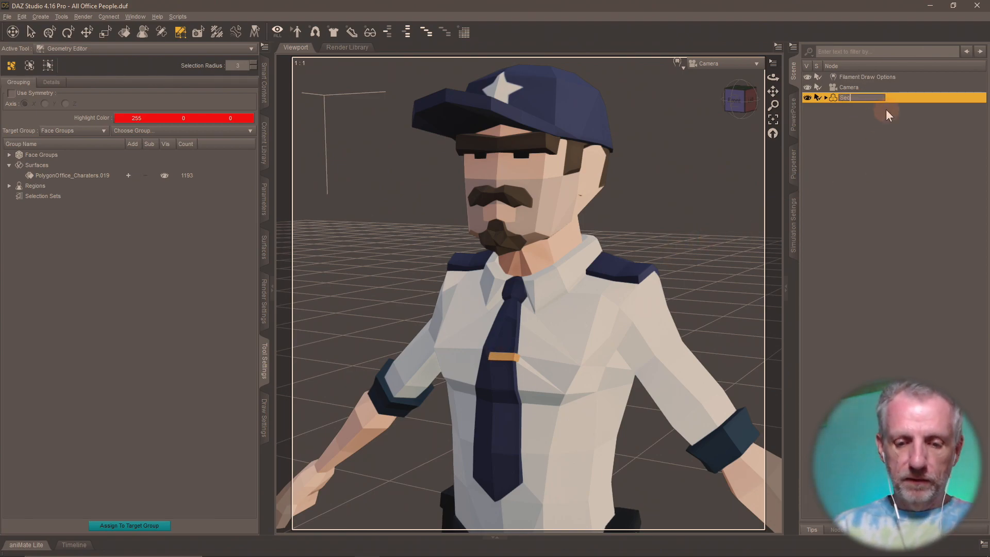
text(uruty Male)
key(Return)
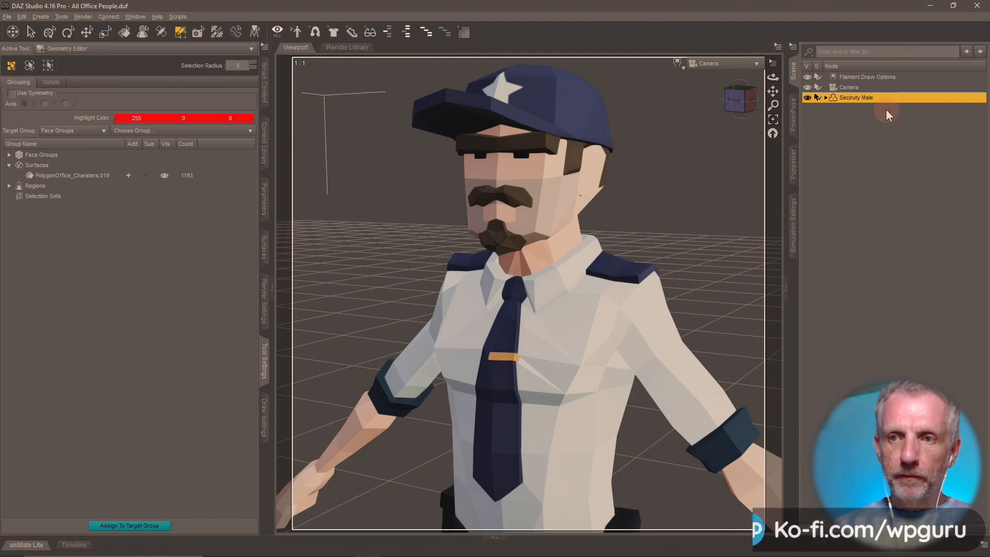
Step: Rename the security man's only surface to PolygonOffice_Charaters by removing its number suffix
click(98, 177)
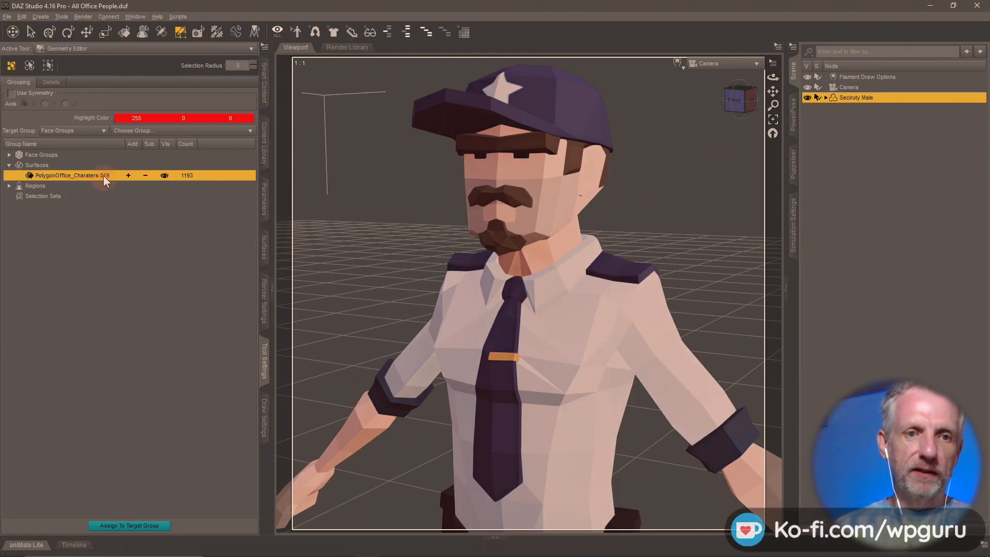
click(104, 174)
key(BackSpace)
key(BackSpace)
key(BackSpace)
key(BackSpace)
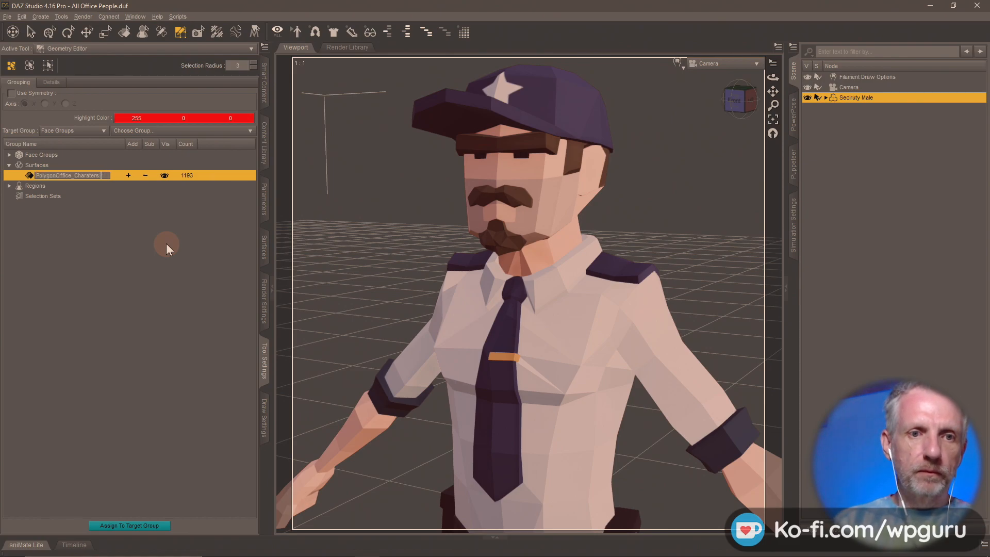
key(Return)
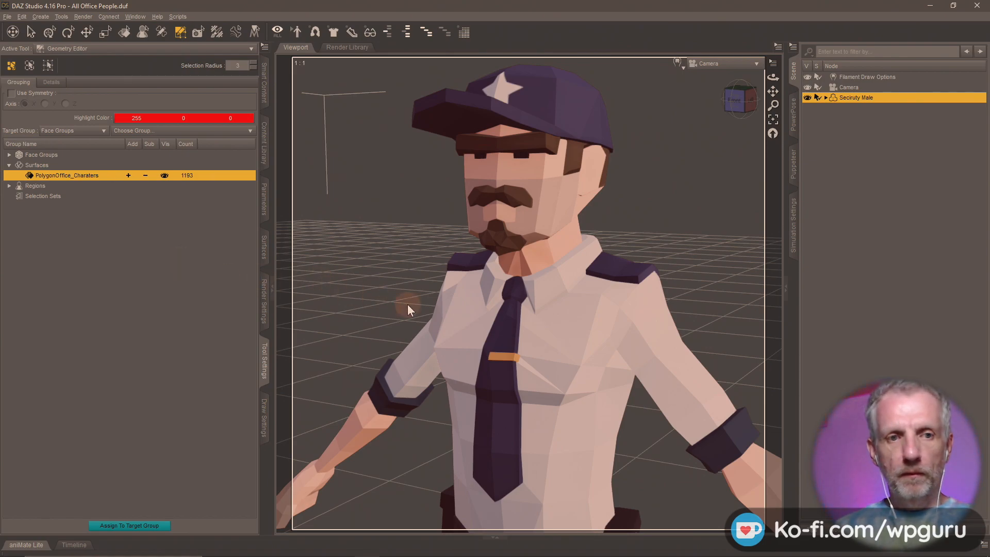
Step: Save the figure as a Figure/Prop asset named Security Male in the Office People folder, with product name Synty Office Pack
key(ctrl+shift+s)
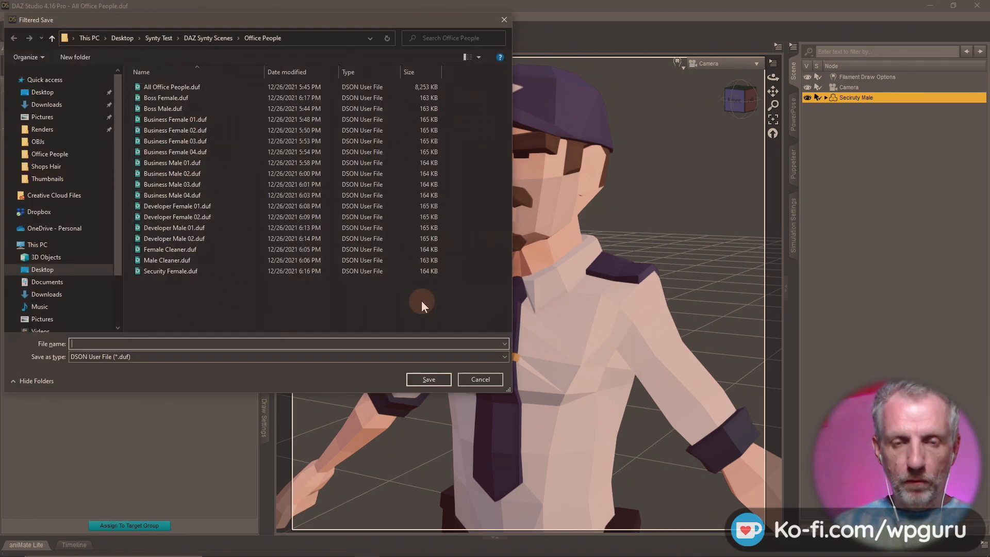
text(Security Male)
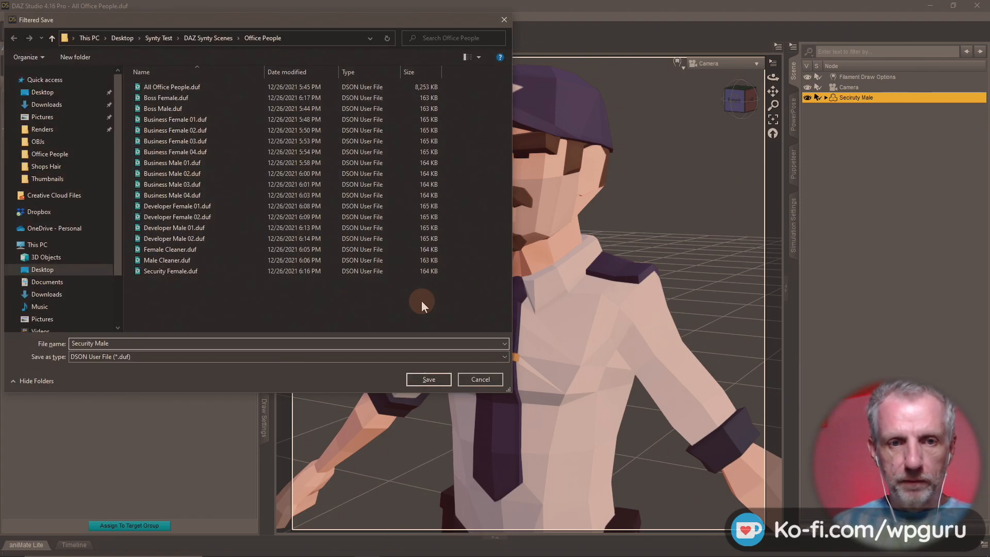
key(Return)
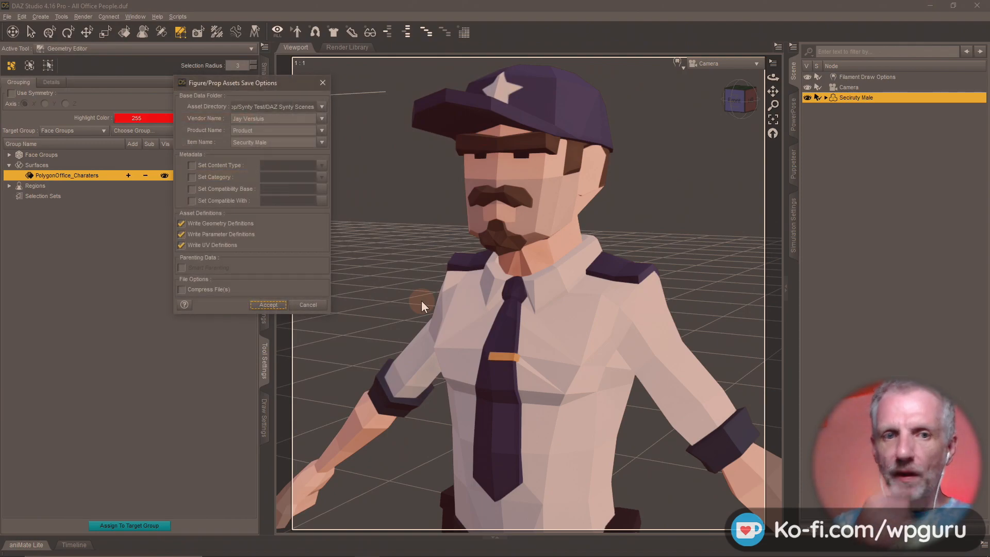
double_click(268, 130)
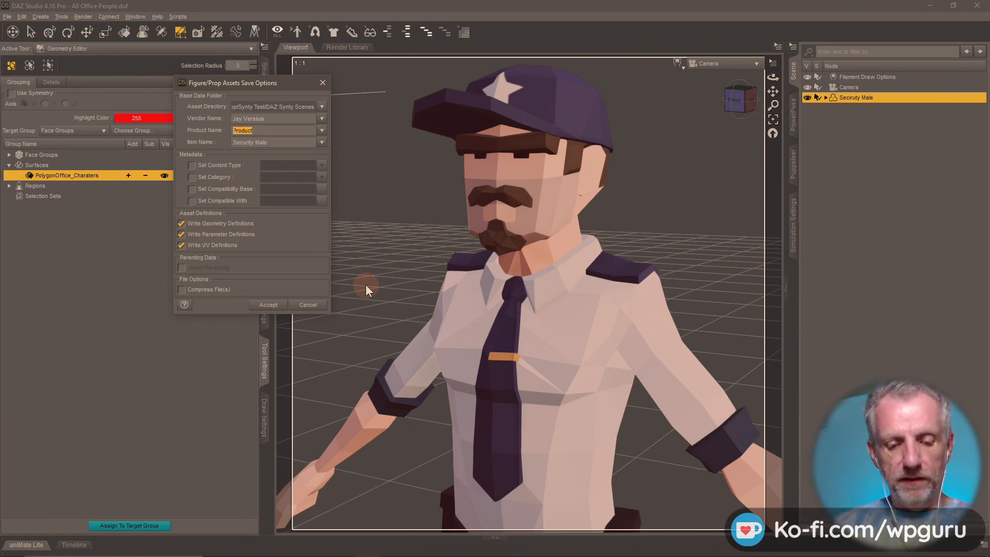
key(super+v)
click(305, 208)
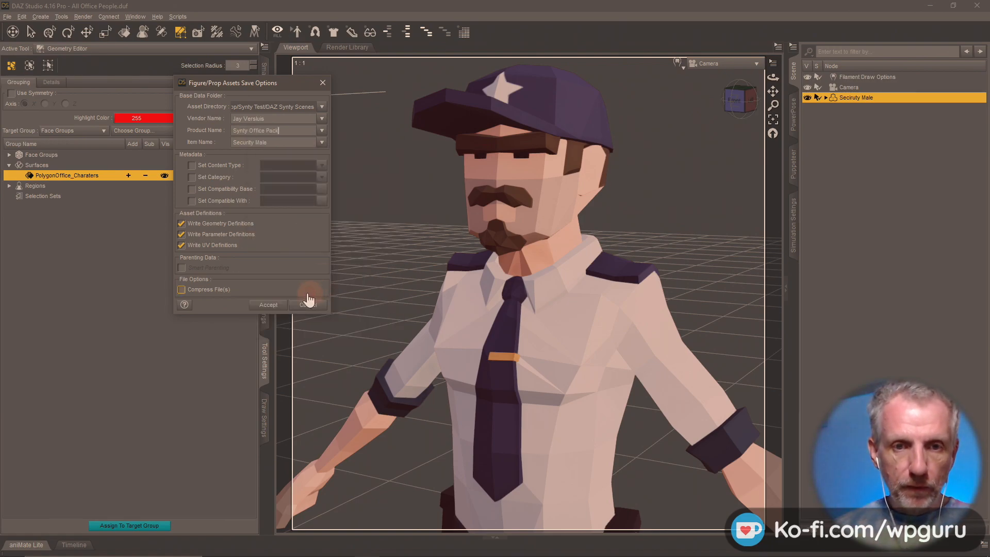
click(268, 305)
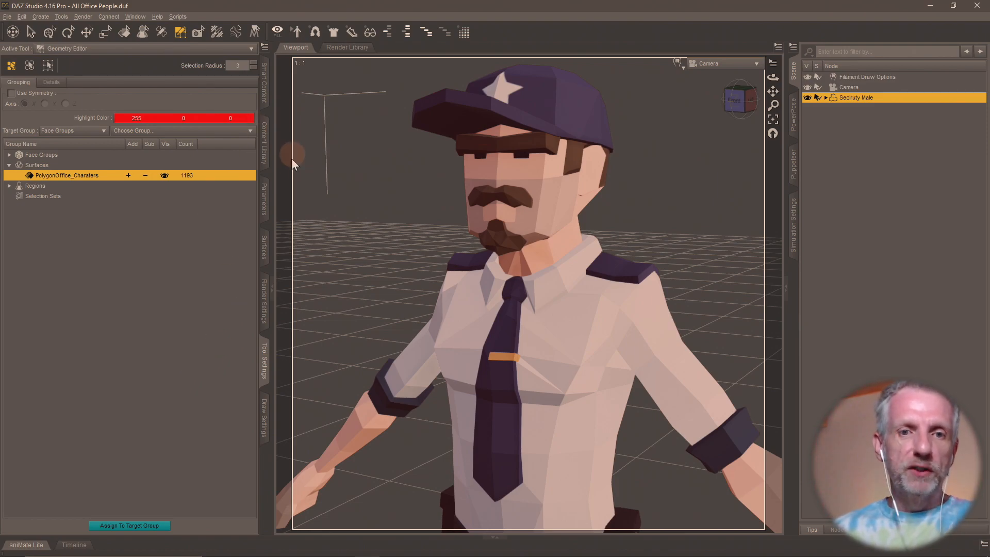
Step: Show the Office People folder in the content library to review the saved characters
click(264, 147)
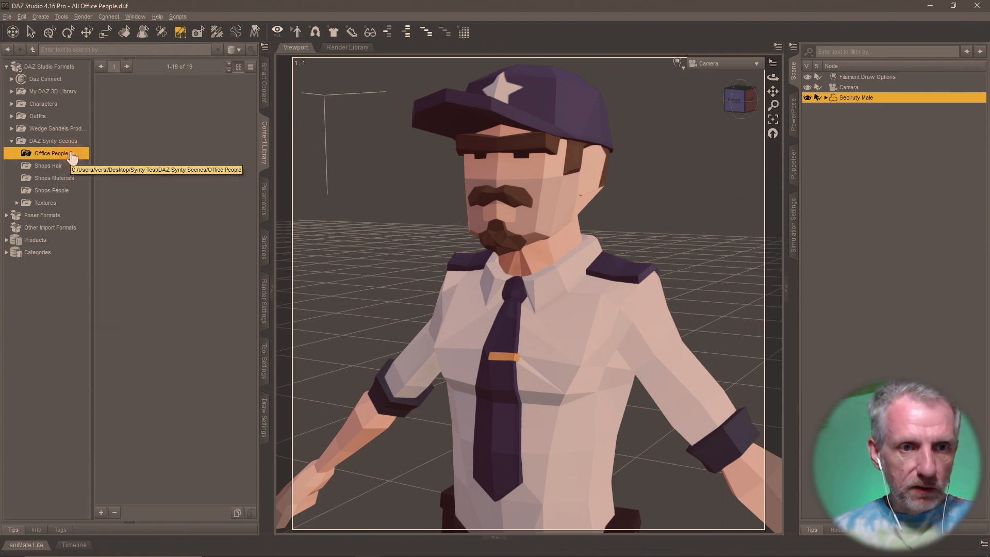
Step: Create a sub-folder named Office Materials inside the DAZ Synty Scenes folder of the content library
click(51, 141)
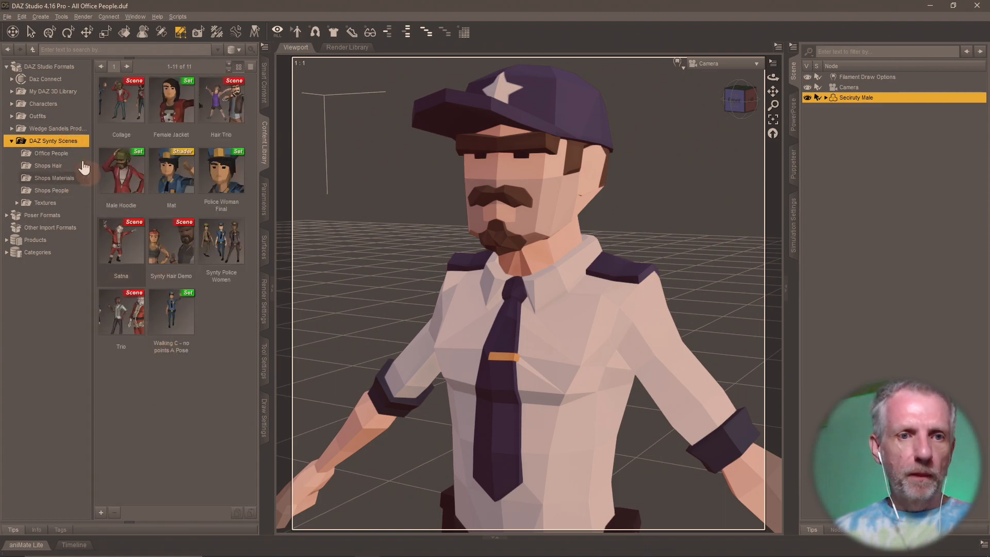
right_click(65, 141)
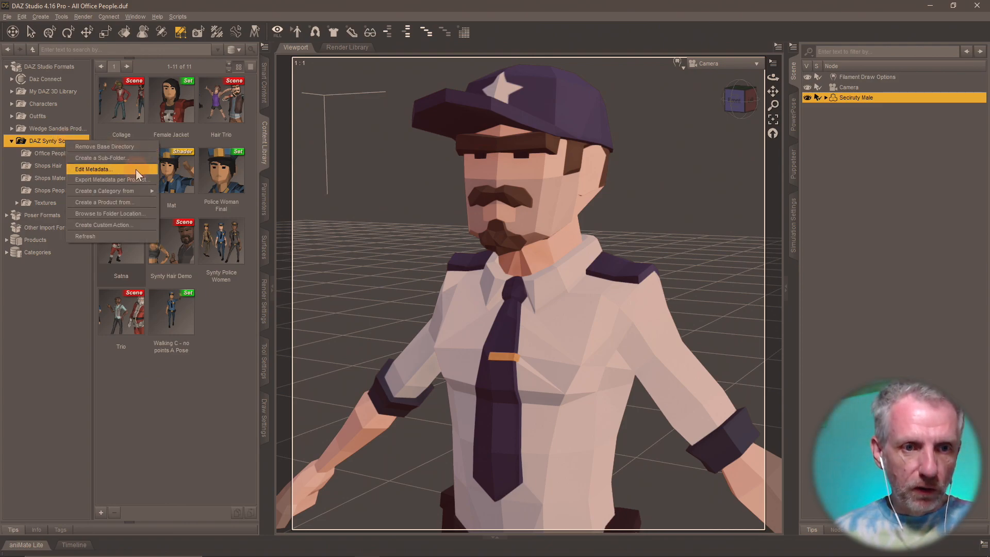
click(141, 158)
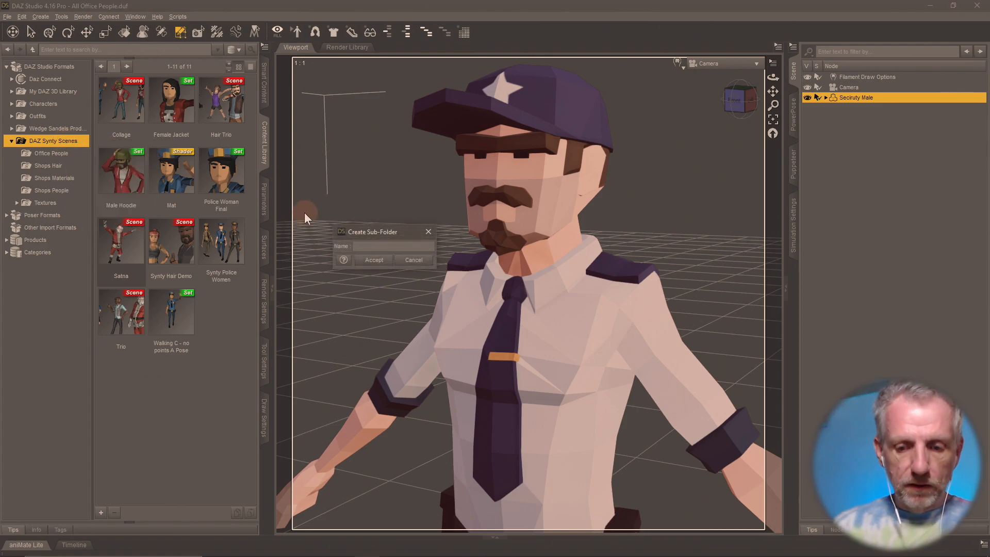
text(Office )
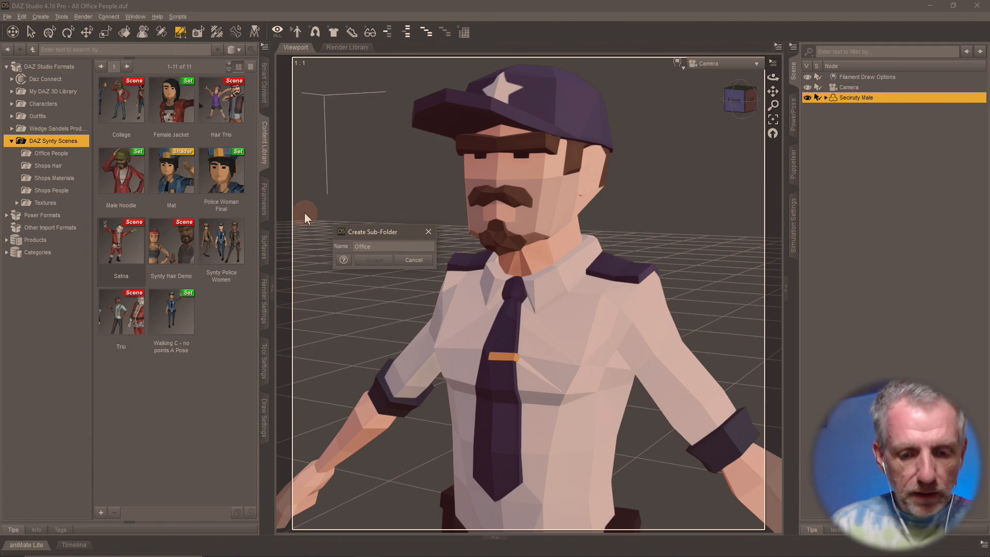
text(Materials)
key(Return)
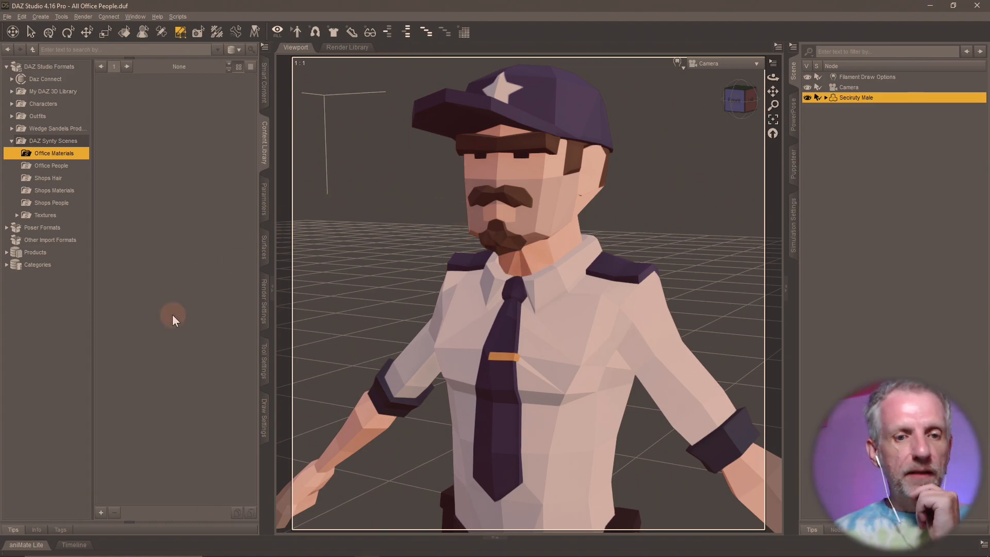
click(101, 512)
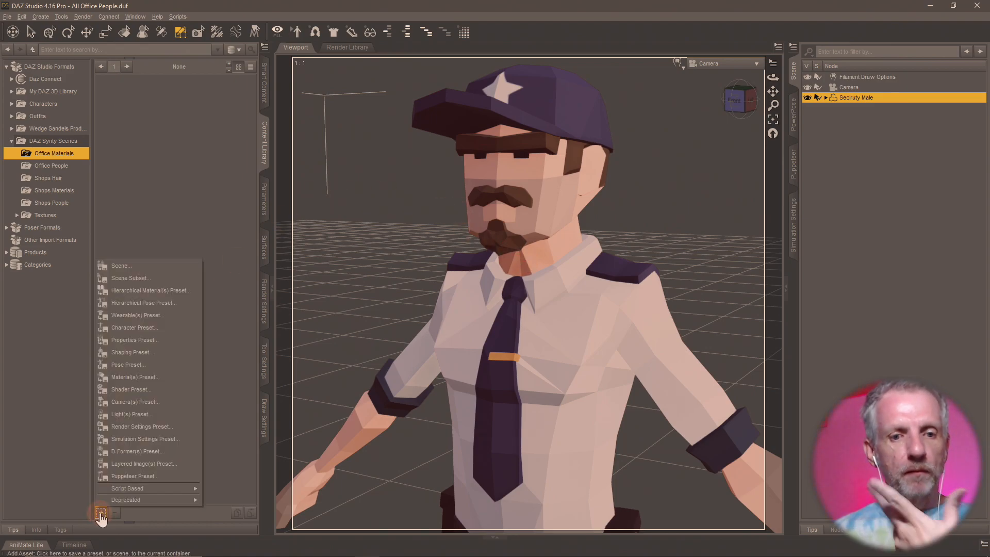
click(175, 379)
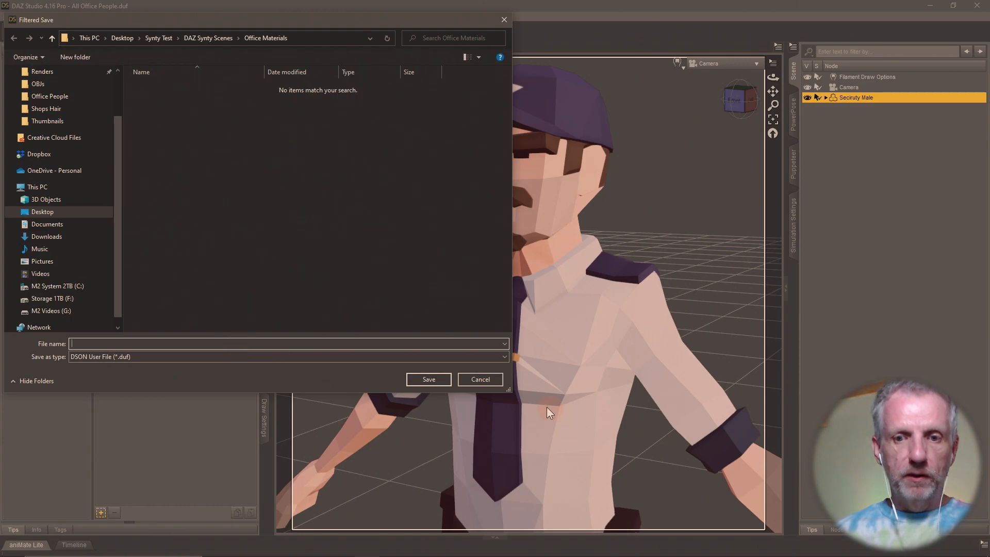
click(475, 382)
click(56, 190)
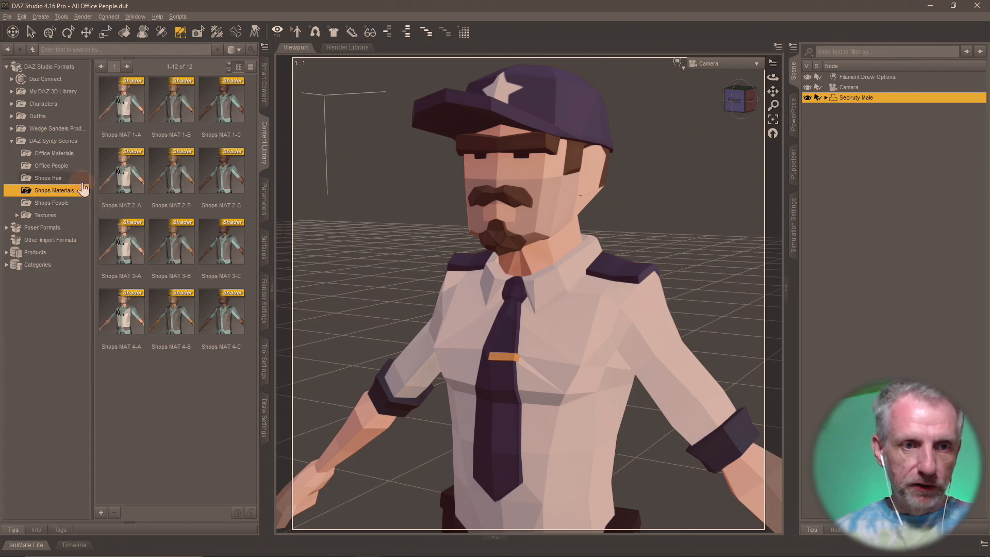
click(55, 154)
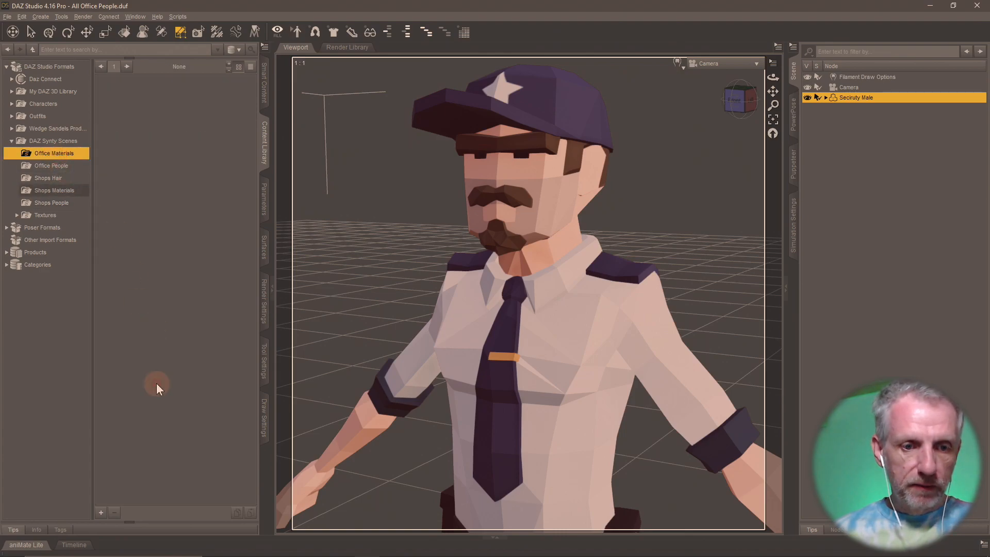
Step: Save the security man's material as a Material(s) Preset named Office MAT 1-A in the Office Materials folder, including the PolygonOffice_Charaters surface
click(101, 512)
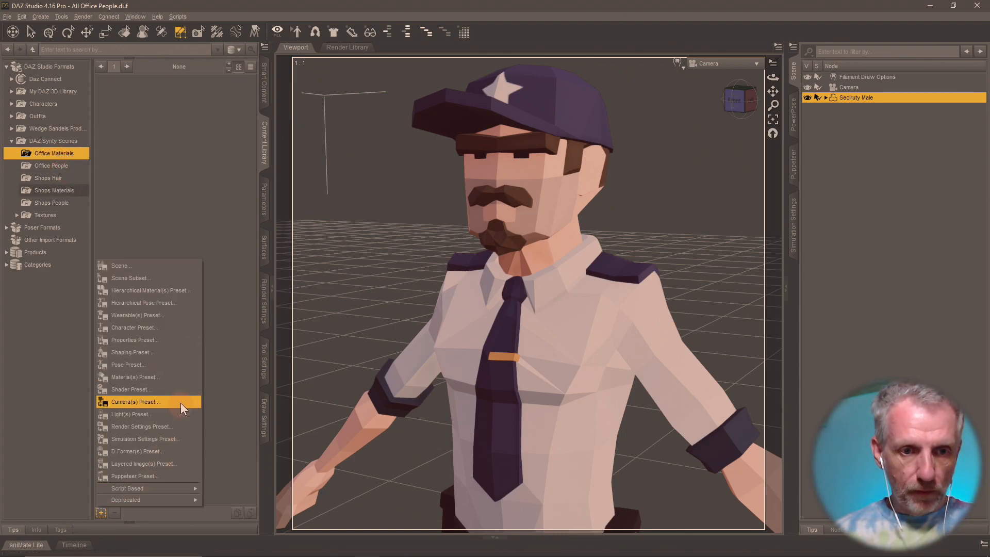
click(187, 381)
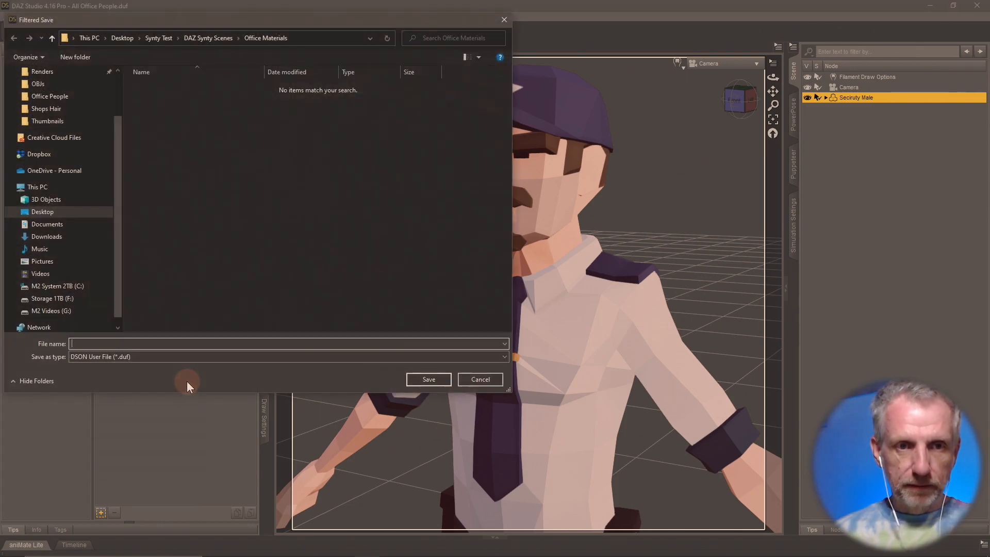
click(266, 343)
text(Office MAT)
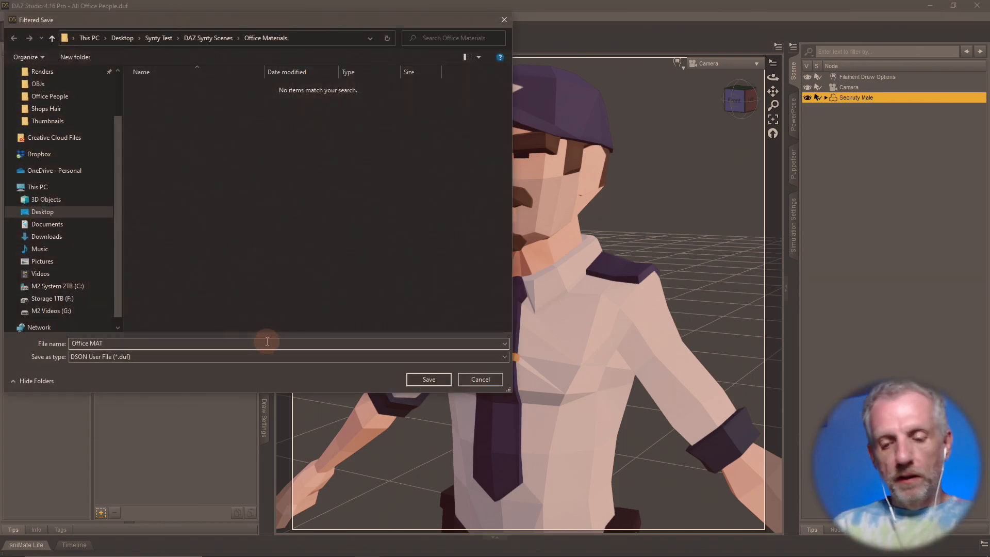
text( 1-A)
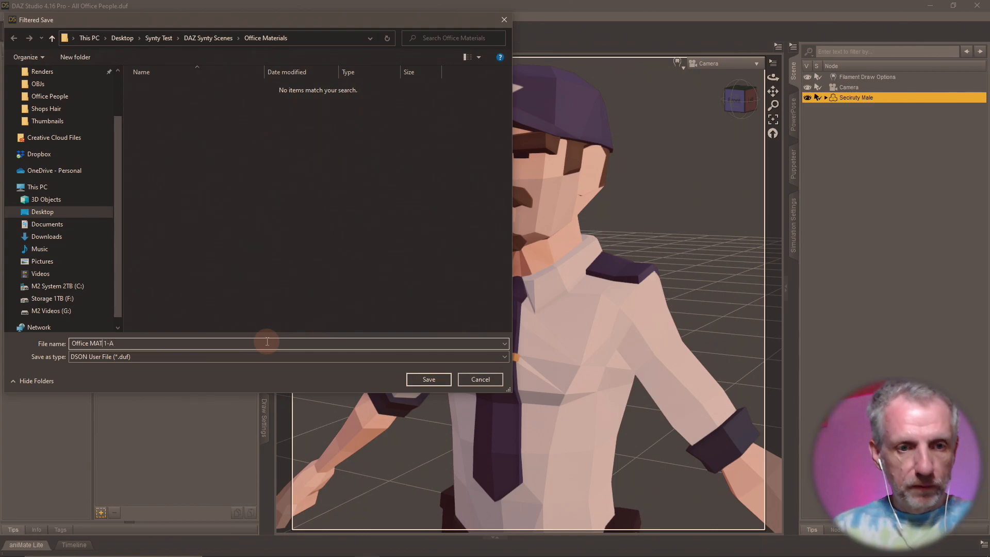
key(ctrl+shift+Left)
key(ctrl+shift+Left)
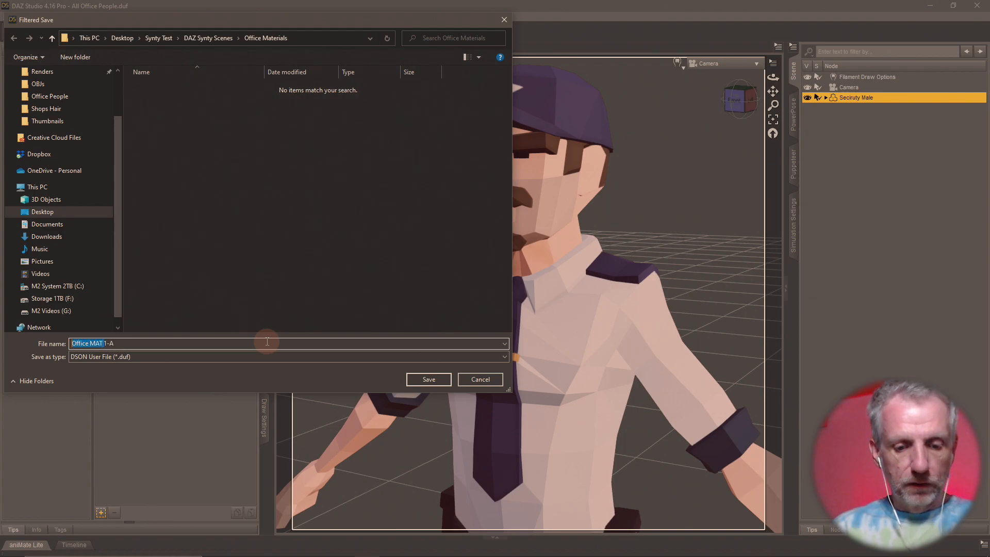
click(429, 380)
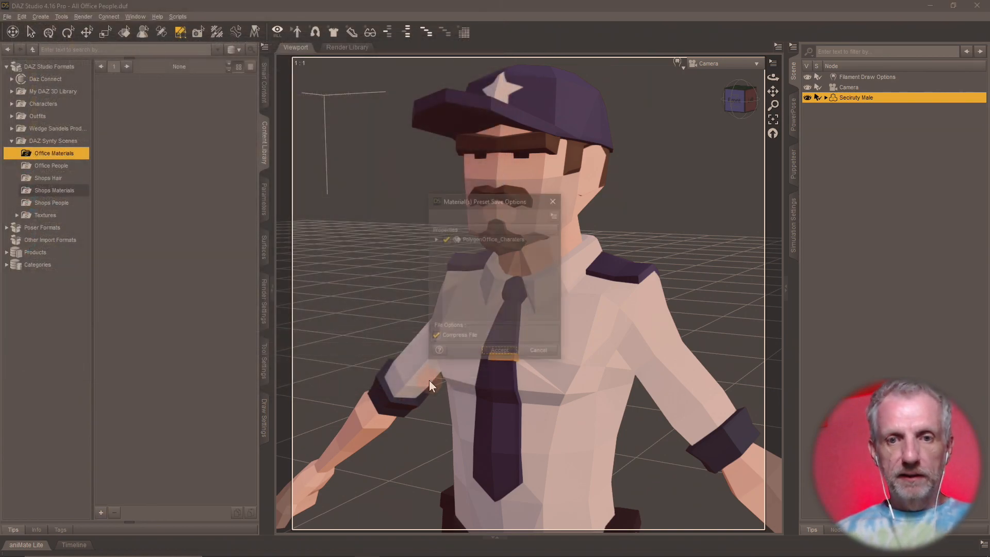
click(498, 352)
Step: Delete the security man from the scene and load Business Female 02 from the Office People folder
key(Delete)
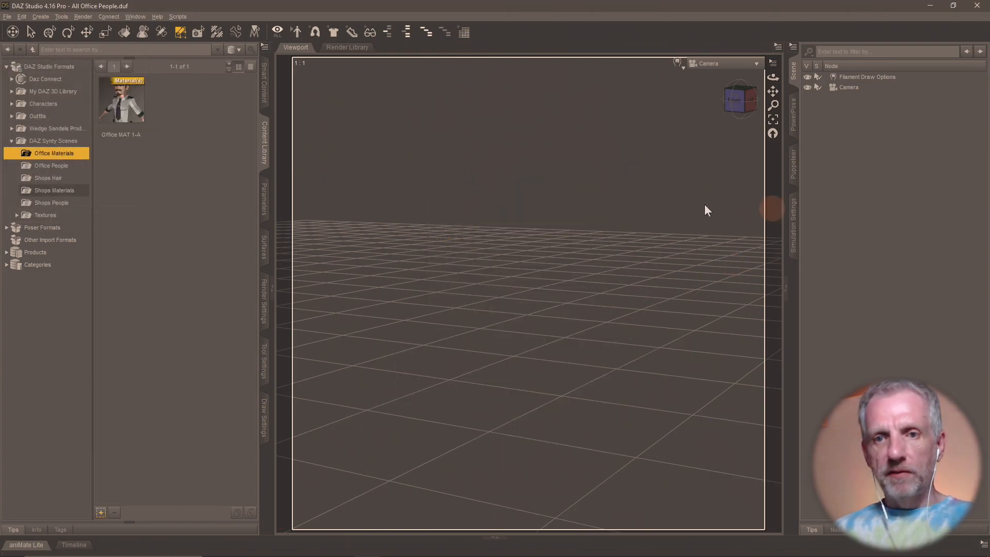
click(62, 166)
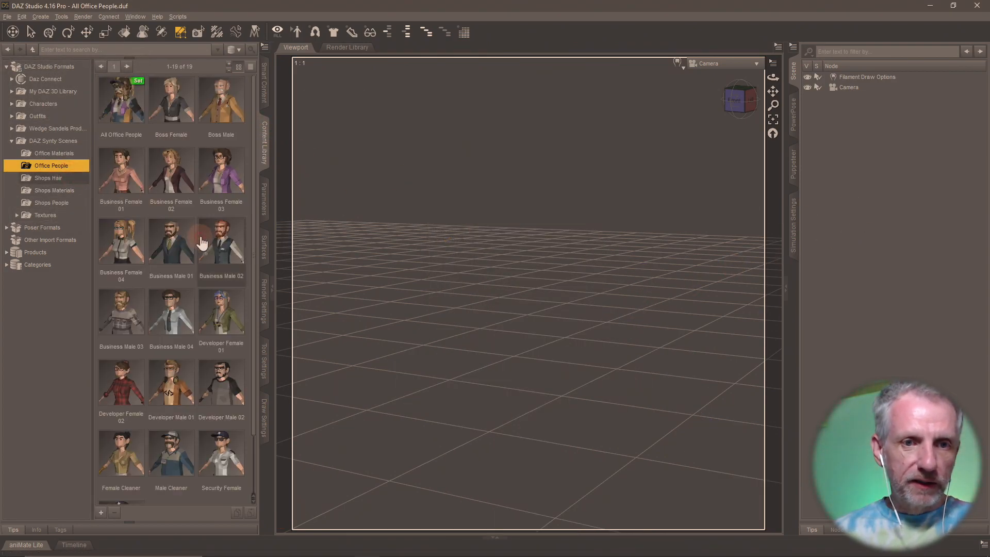
double_click(171, 172)
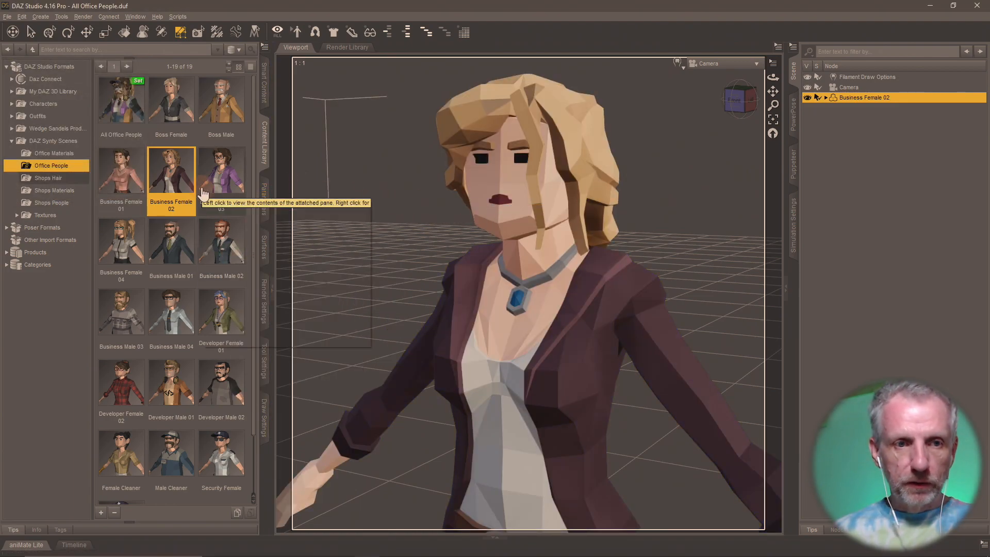
Step: Replace the Base Color texture of Business Female 02's PolygonOffice_Charaters surface with another image from the office texture set
click(54, 153)
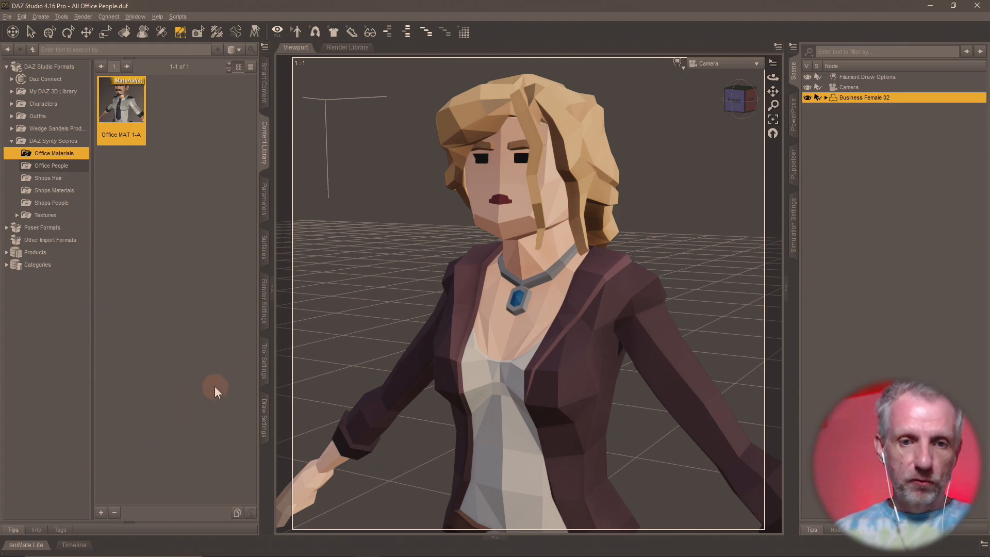
click(264, 248)
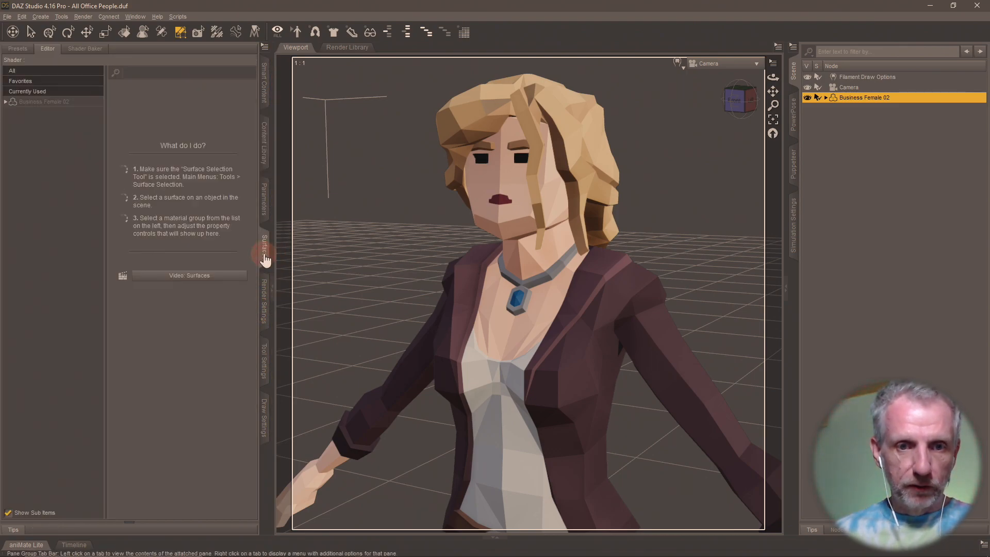
click(52, 102)
click(65, 111)
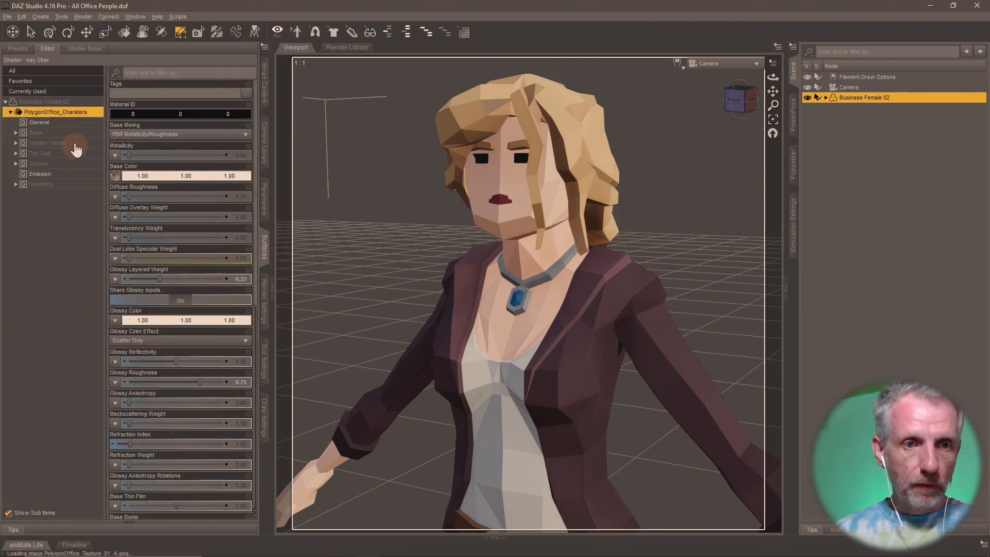
click(72, 133)
click(116, 135)
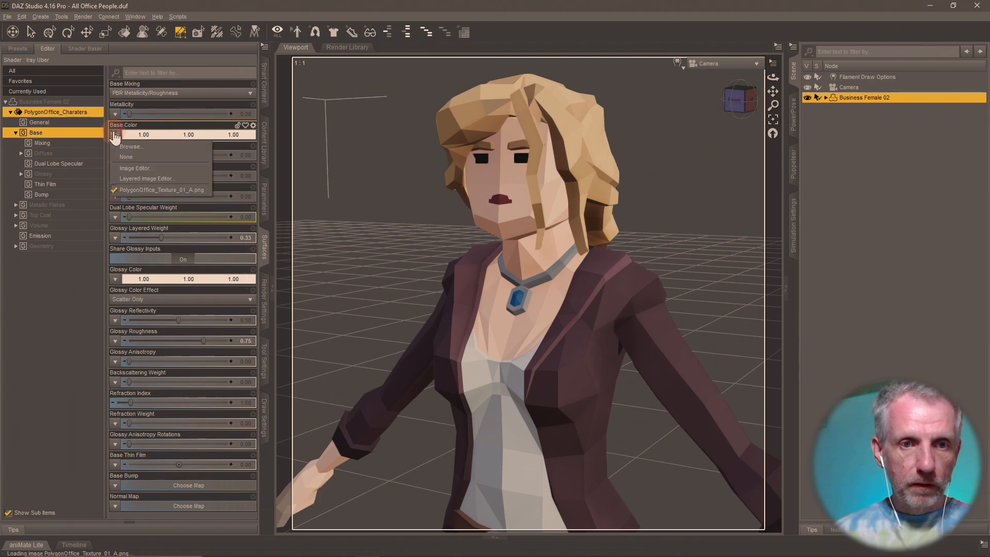
click(131, 147)
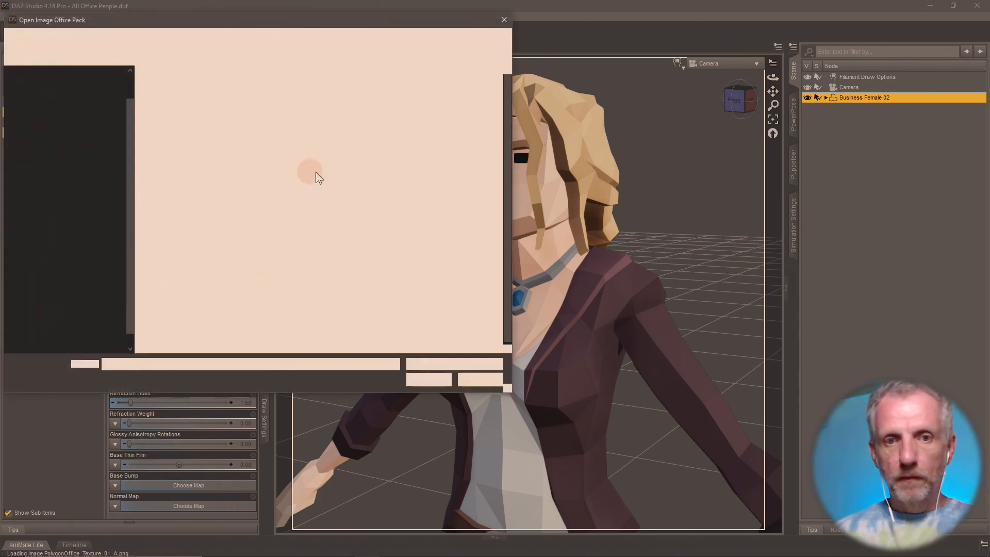
double_click(339, 109)
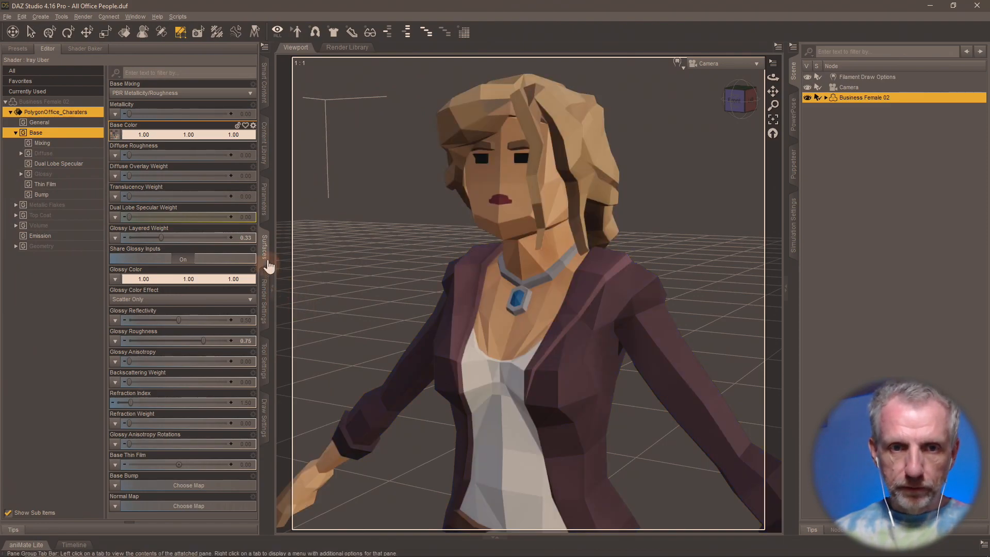
click(265, 143)
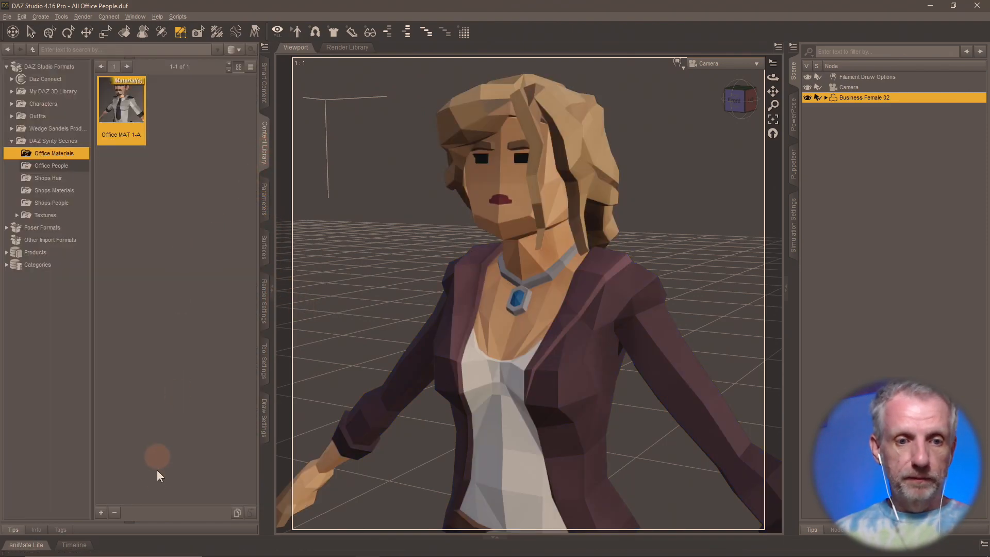
click(101, 513)
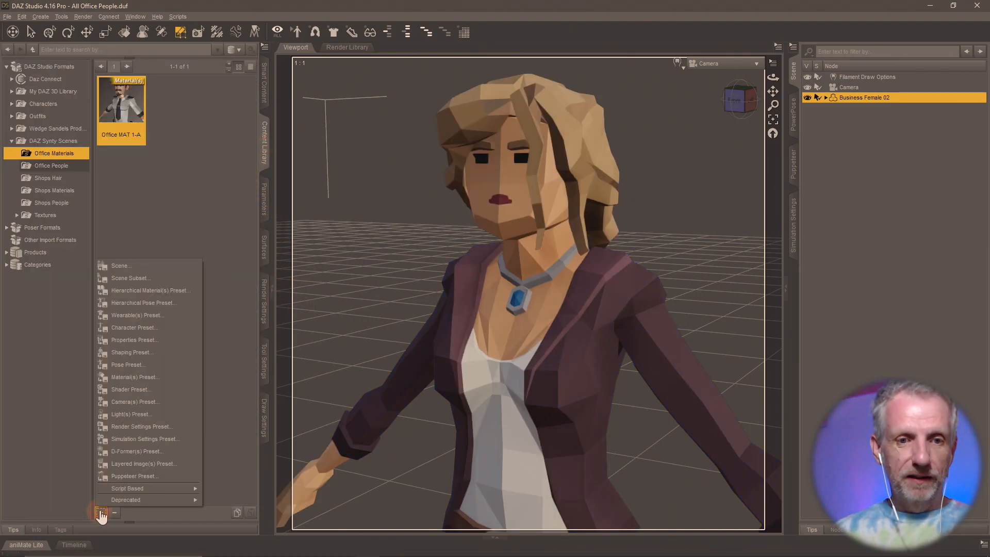
click(172, 379)
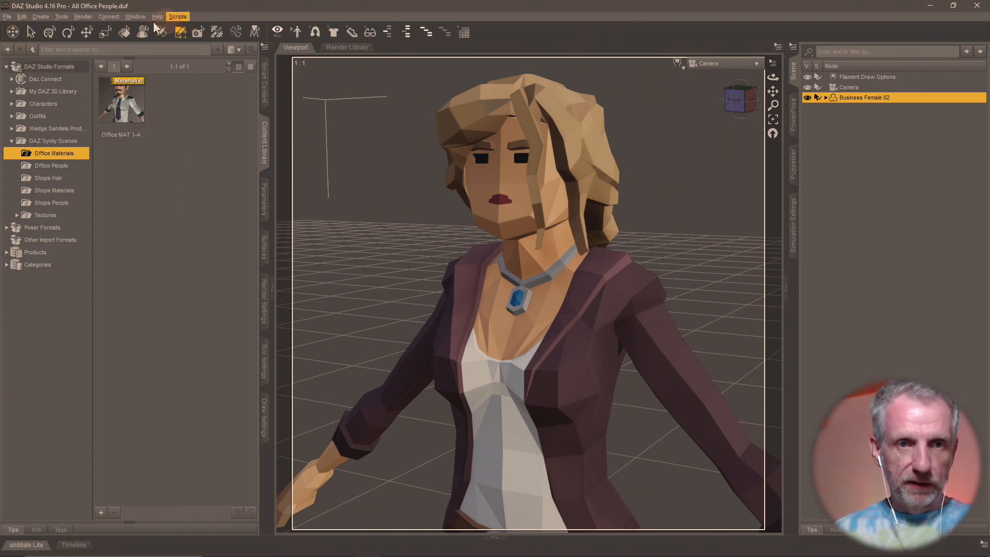
Step: Open the workspace customization settings and expand the Save Filters group of actions
click(132, 18)
mouse_move(173, 47)
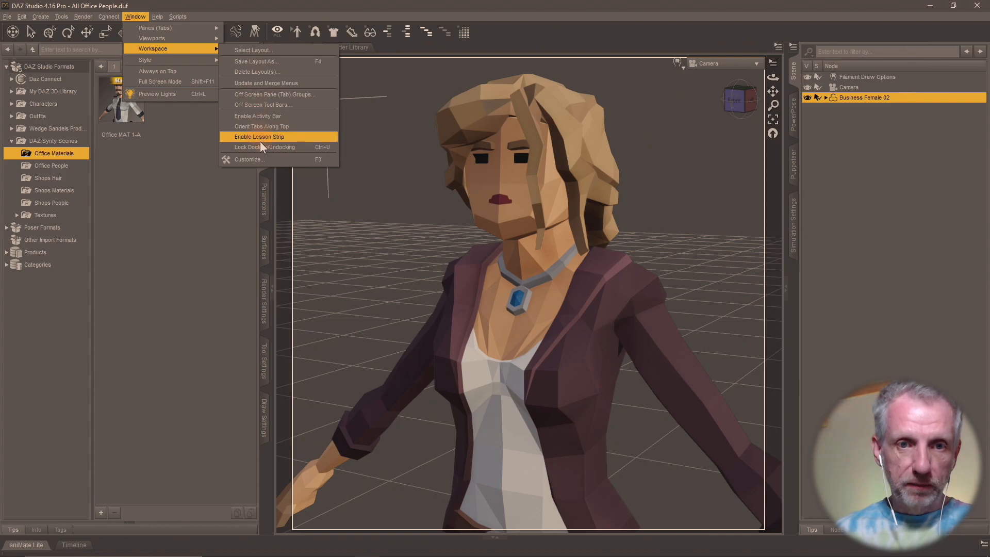
click(263, 159)
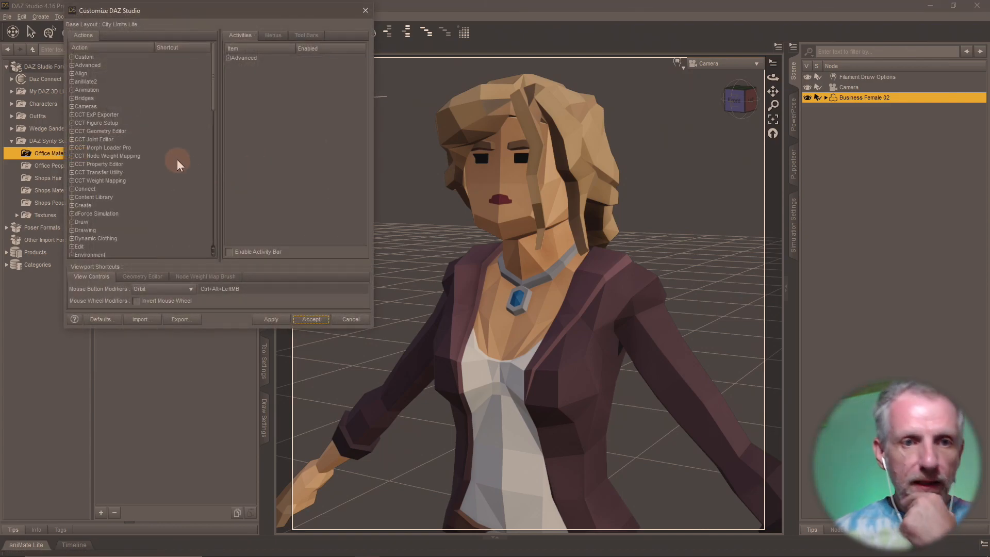
scroll(177, 159, down, 6)
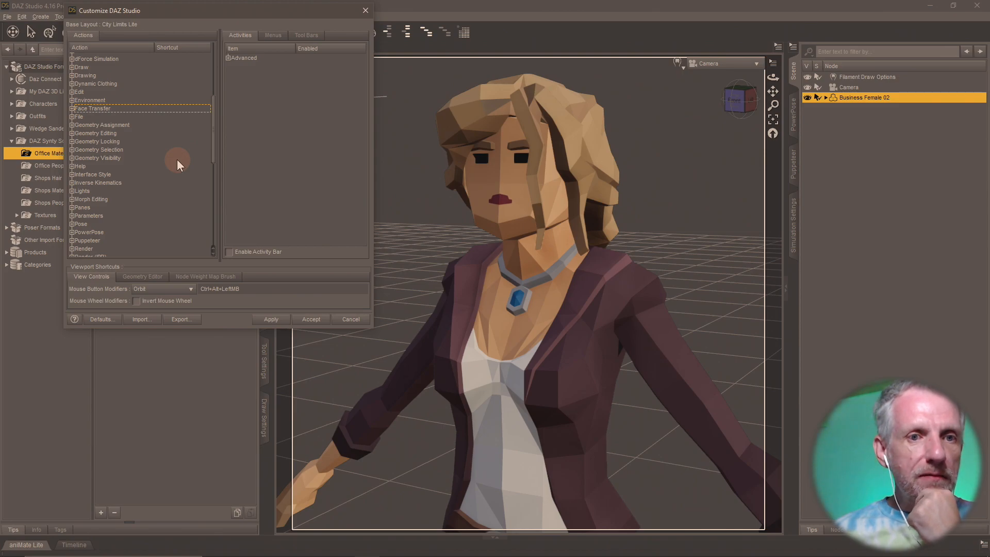
scroll(177, 159, down, 1)
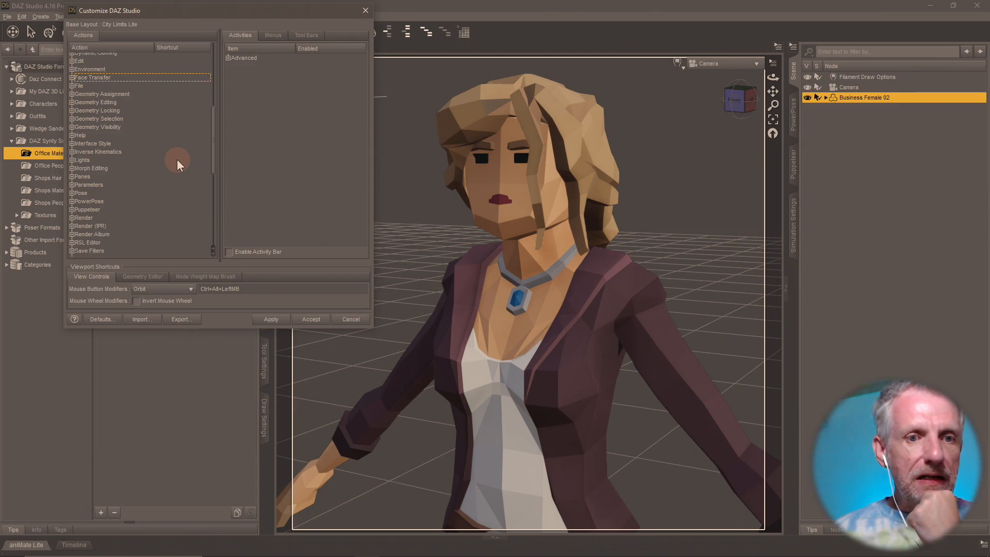
scroll(178, 159, down, 2)
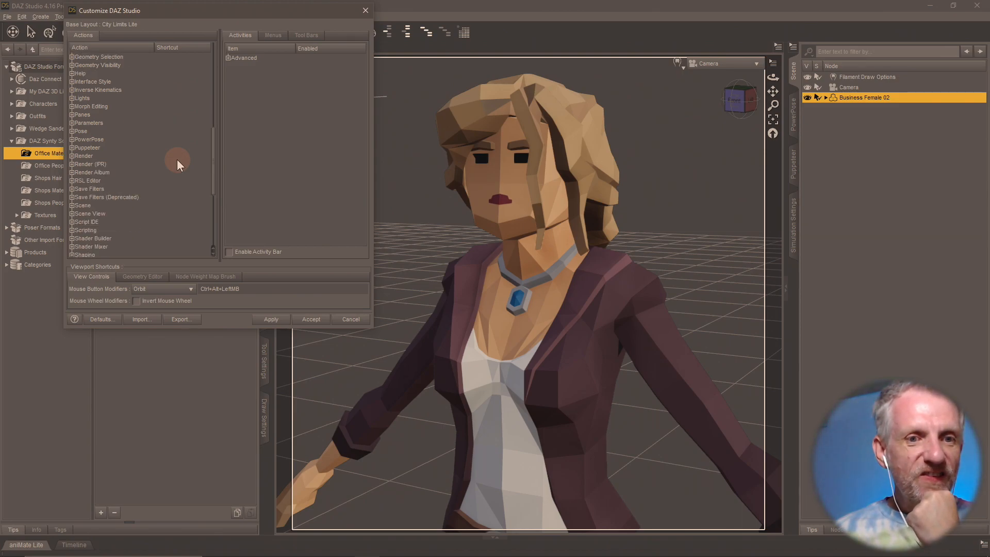
click(71, 189)
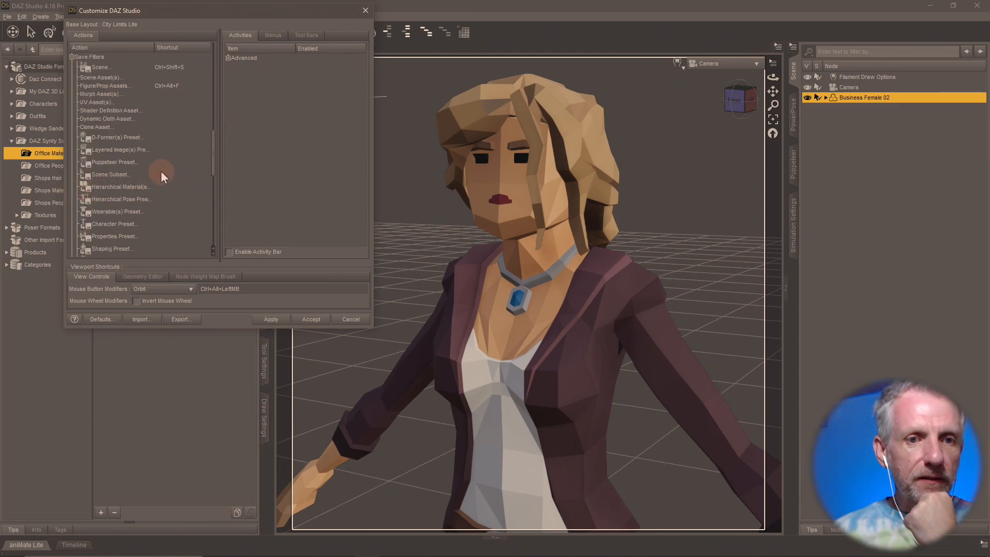
Step: Try to assign a keyboard shortcut to the Material(s) Preset action under Save Filters
scroll(160, 171, down, 1)
scroll(161, 171, down, 1)
scroll(161, 172, down, 1)
click(125, 176)
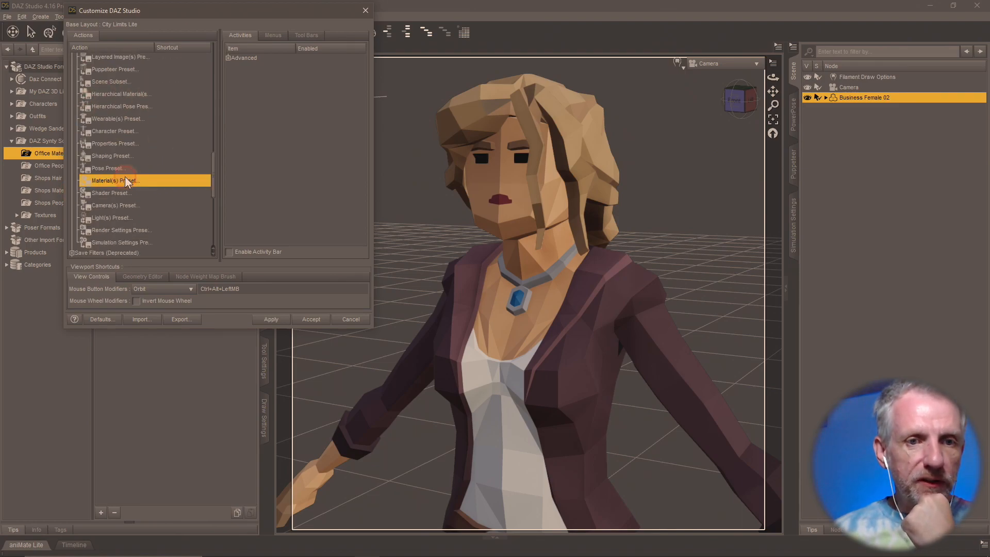
right_click(179, 181)
click(217, 189)
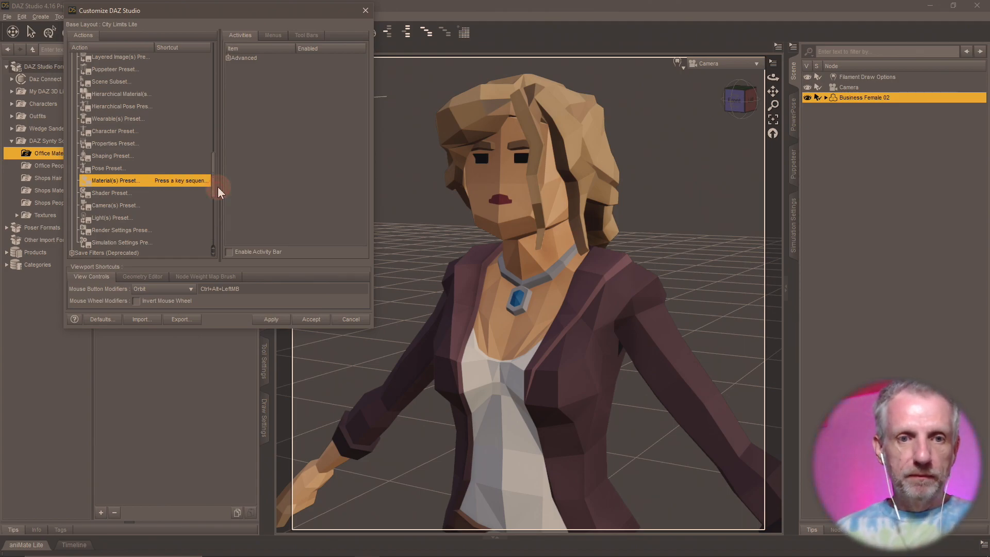
click(192, 186)
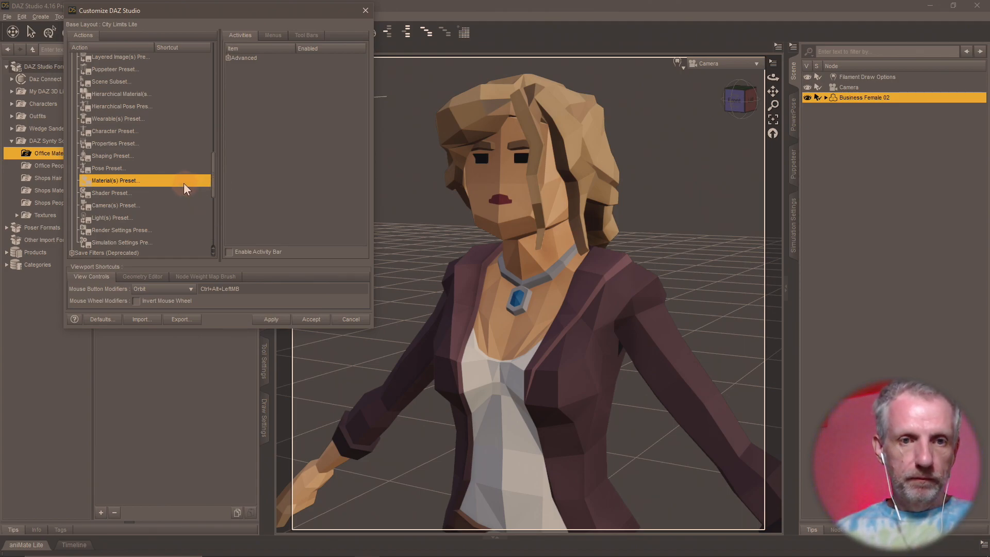
right_click(183, 183)
click(196, 189)
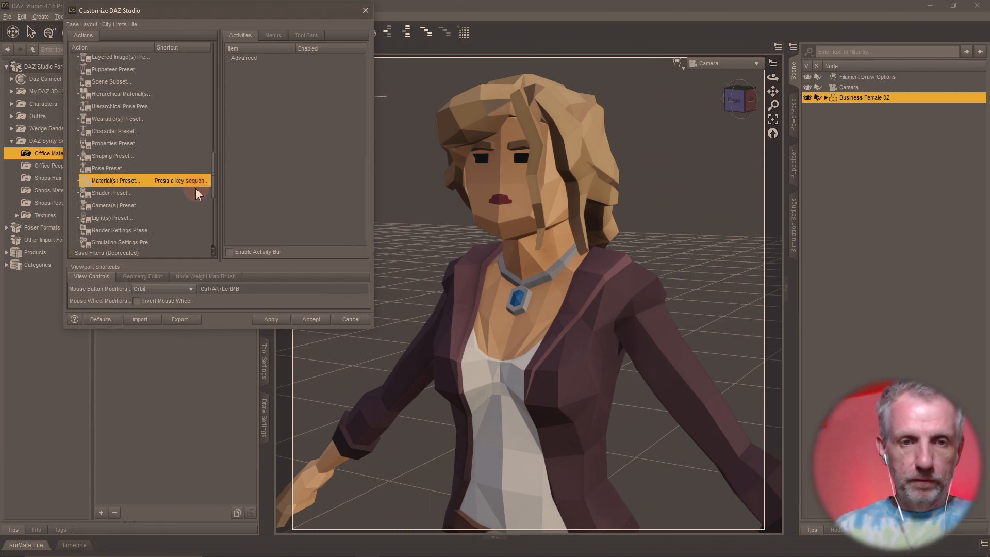
key(m)
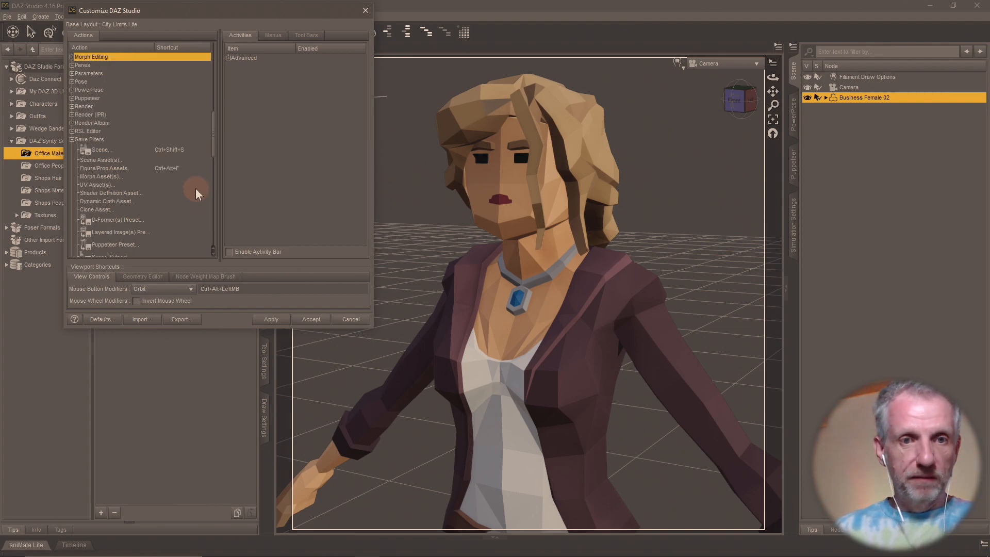
Step: Assign the shortcut Ctrl+M to the Material(s) Preset action under Save Filters and accept the customization
scroll(191, 175, down, 10)
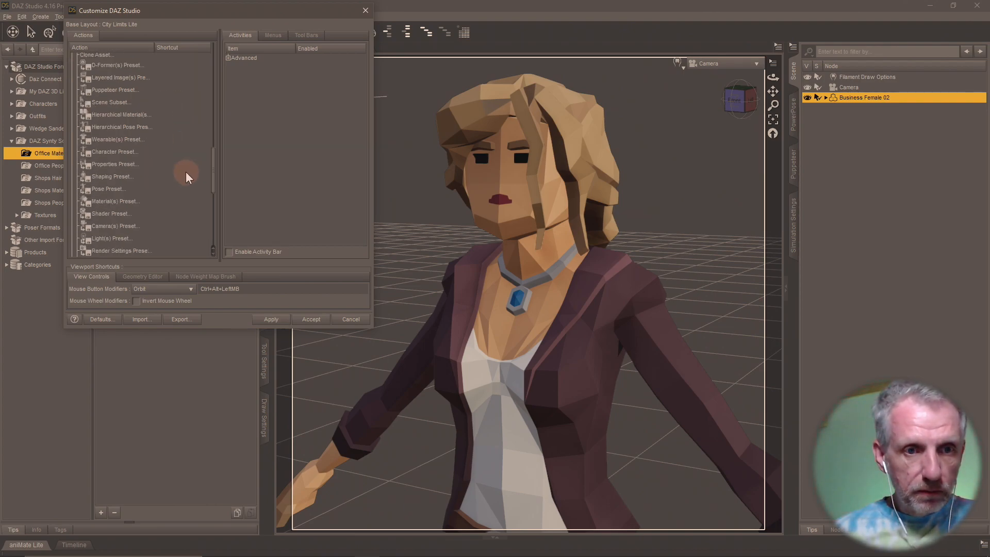
click(156, 113)
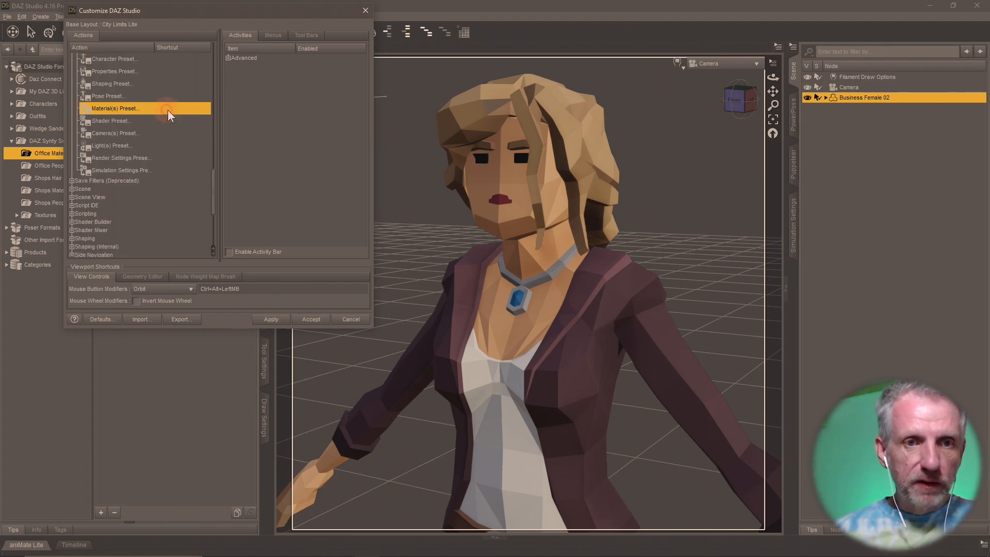
right_click(178, 107)
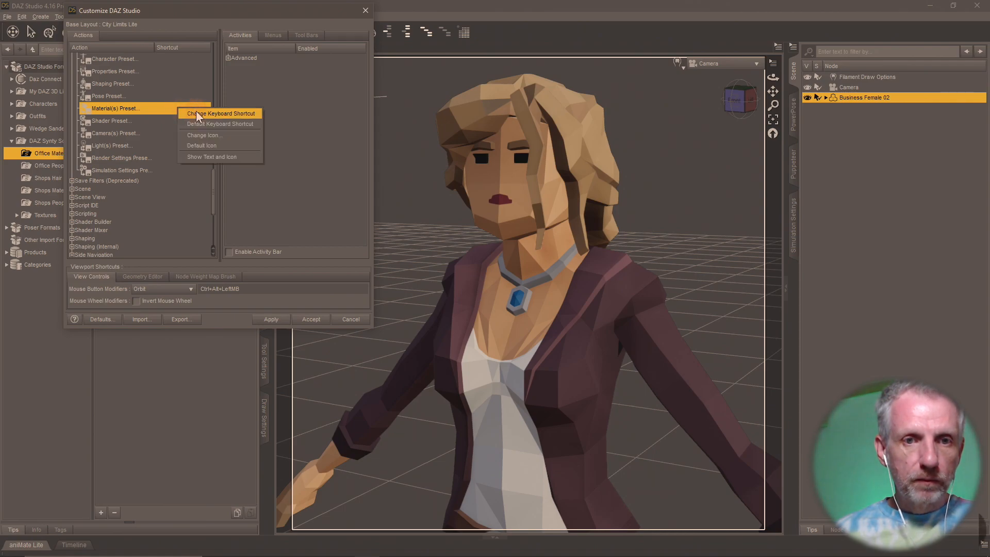
click(196, 113)
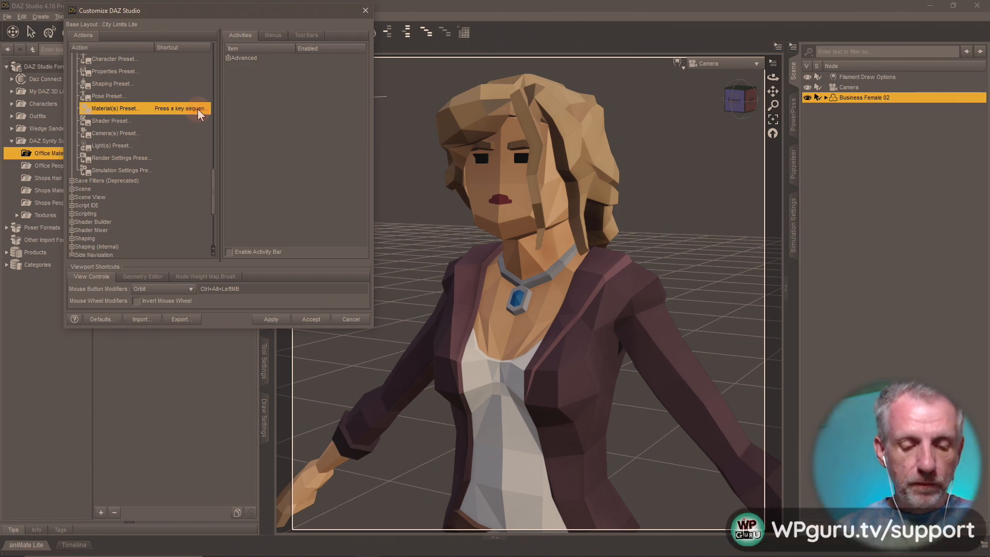
key(ctrl+m)
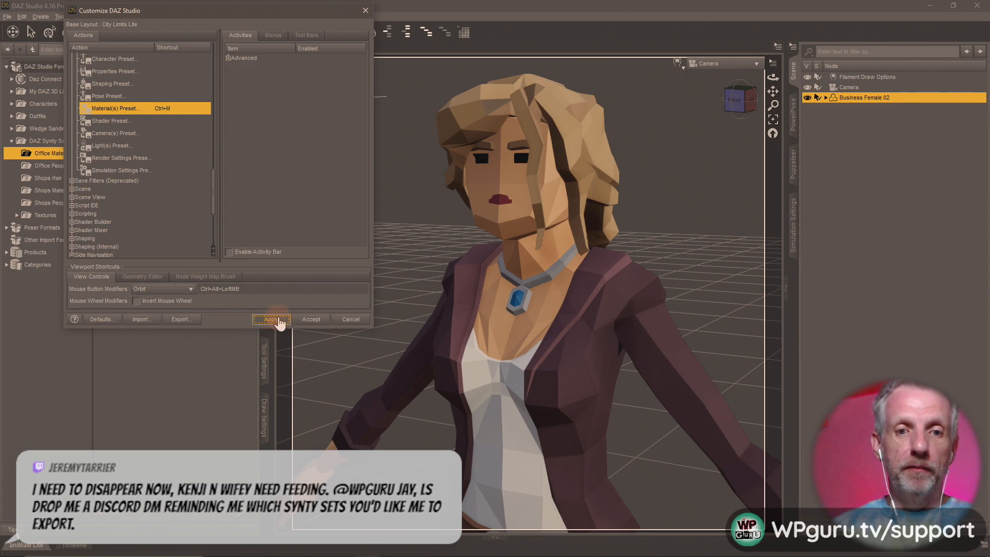
click(320, 319)
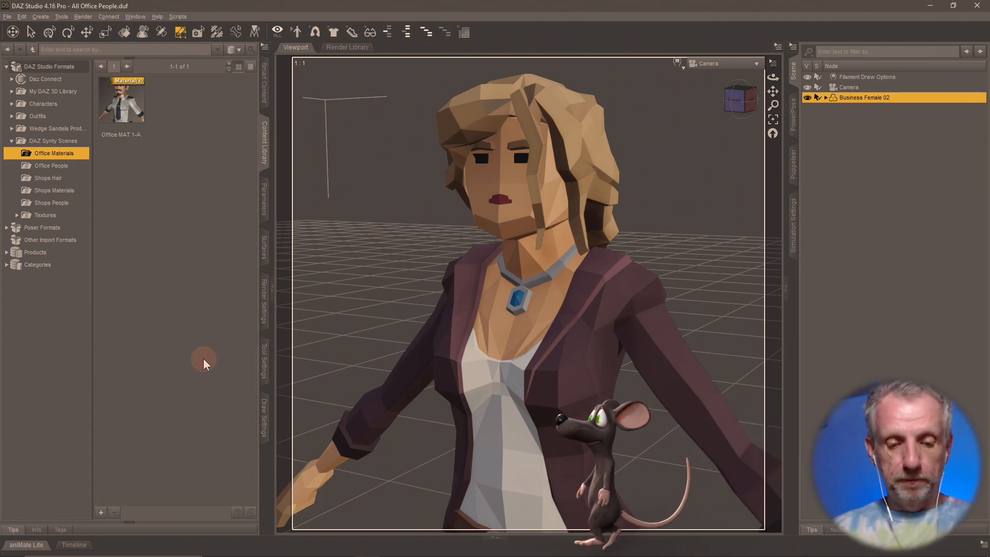
Step: Save Business Female 02's material as a Material(s) Preset named Office MAT 1-B in Office Materials, including the PolygonOffice_Charaters surface
key(ctrl+shift+s)
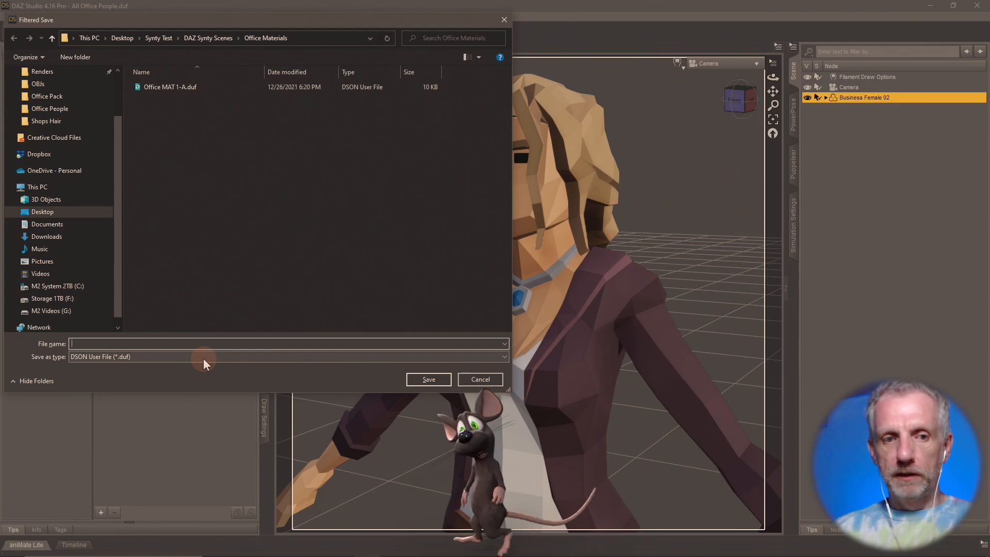
text(Office MAT)
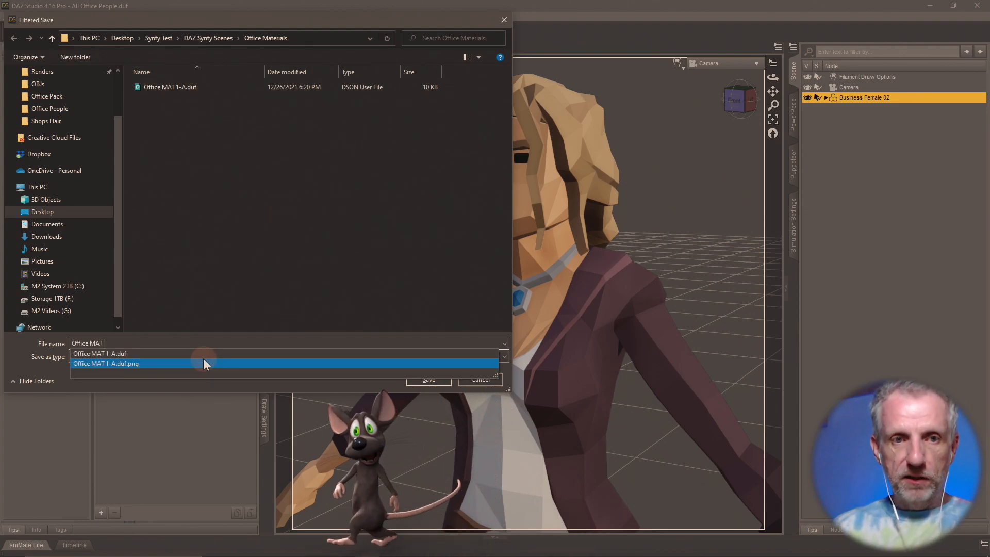
text( 1-B)
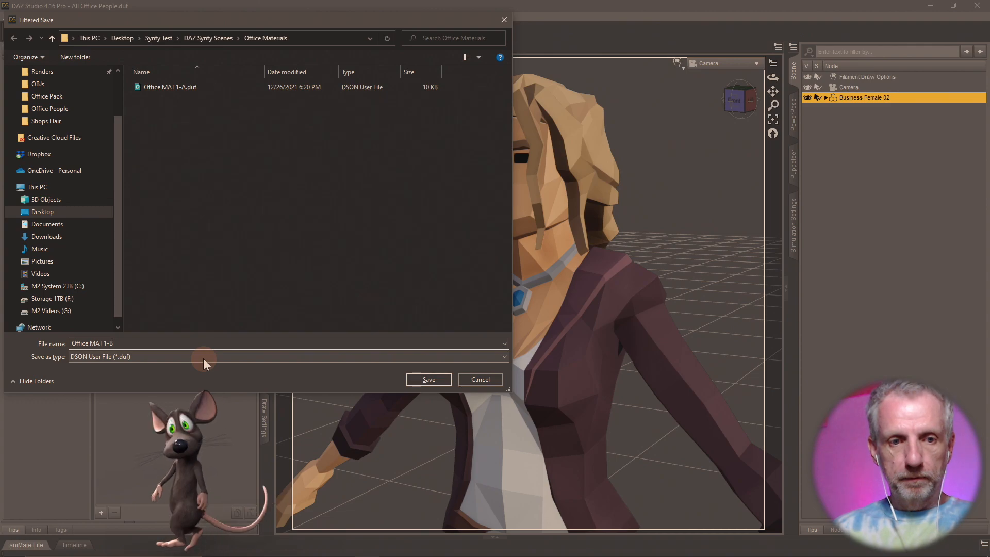
key(Return)
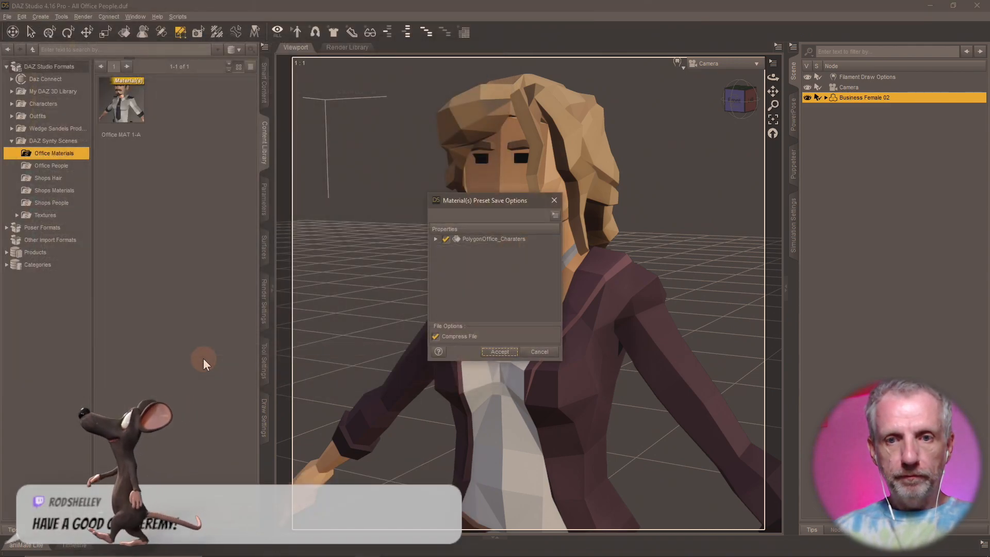
click(499, 352)
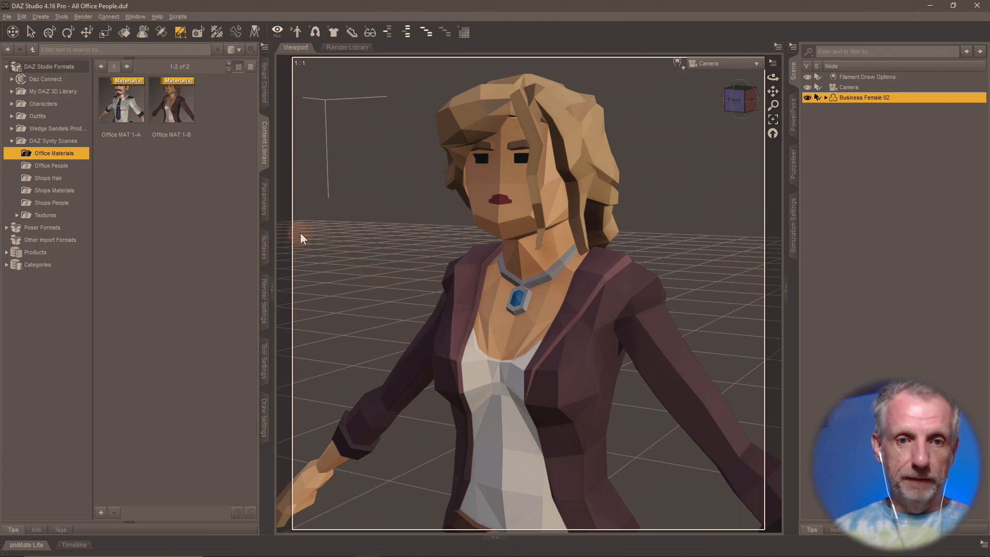
Step: Set the Base Color texture of Business Female 02's PolygonOffice_Charaters surface to PolygonOffice_Texture_01_C.png
click(262, 252)
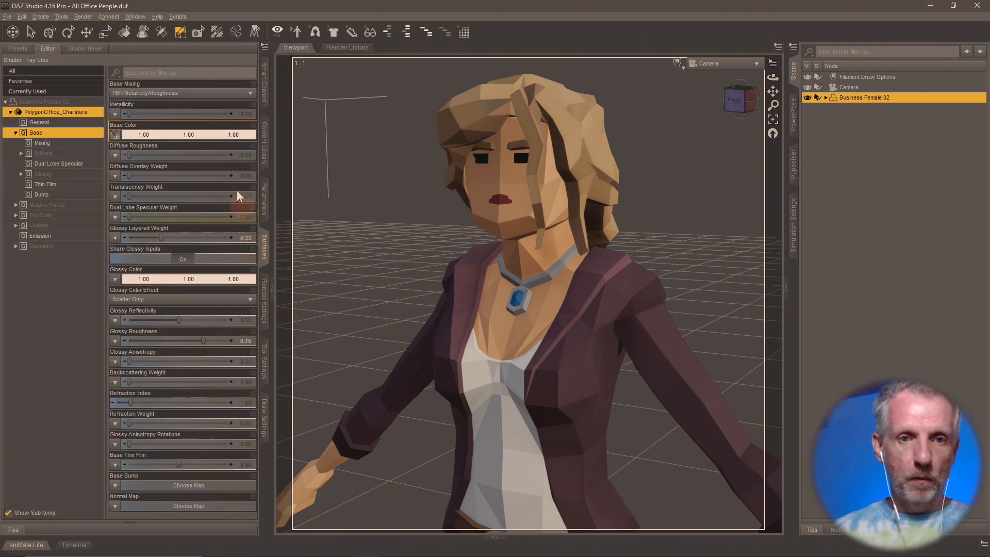
click(115, 135)
click(140, 141)
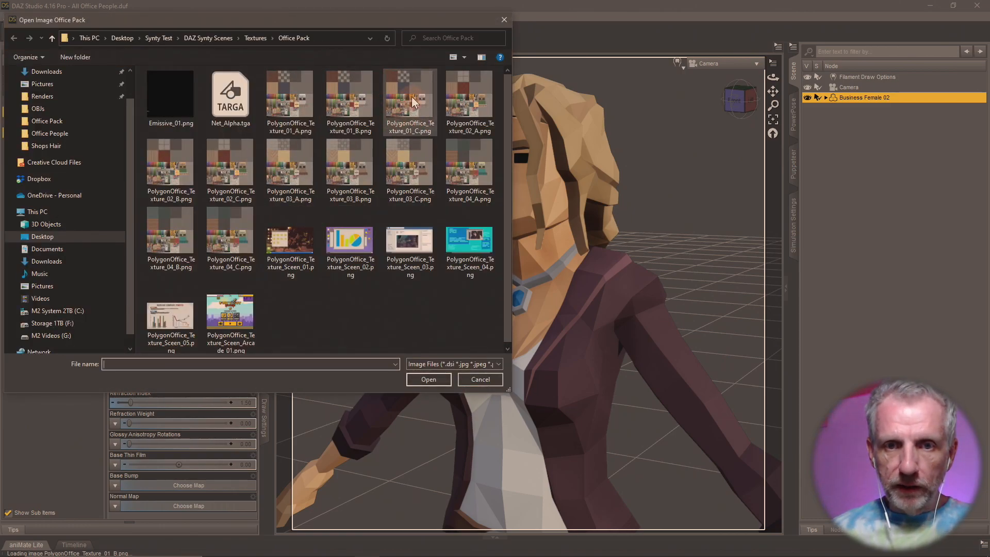
double_click(403, 91)
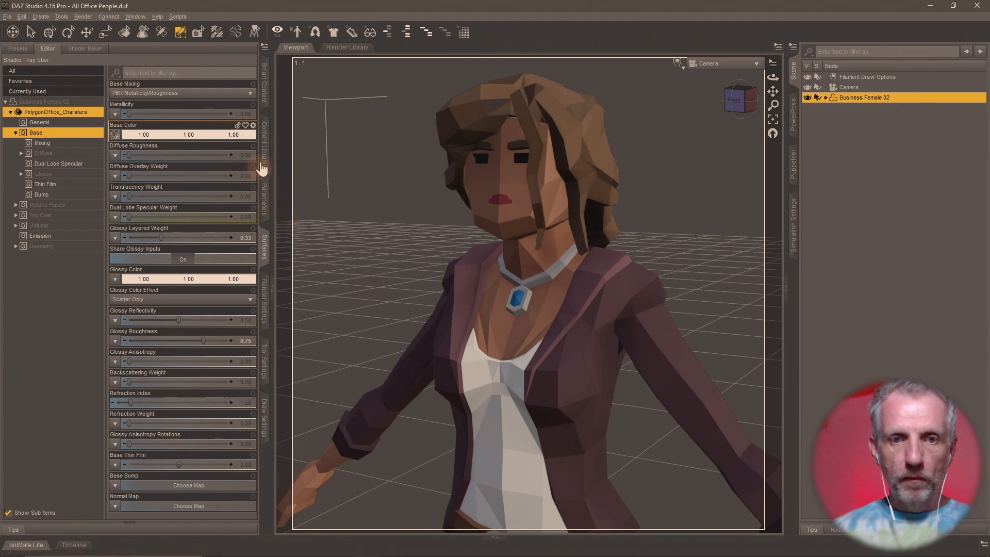
Step: Save the 01_C texture variant as a Material(s) Preset named Office MAT 1-C in the Office Materials folder
click(263, 157)
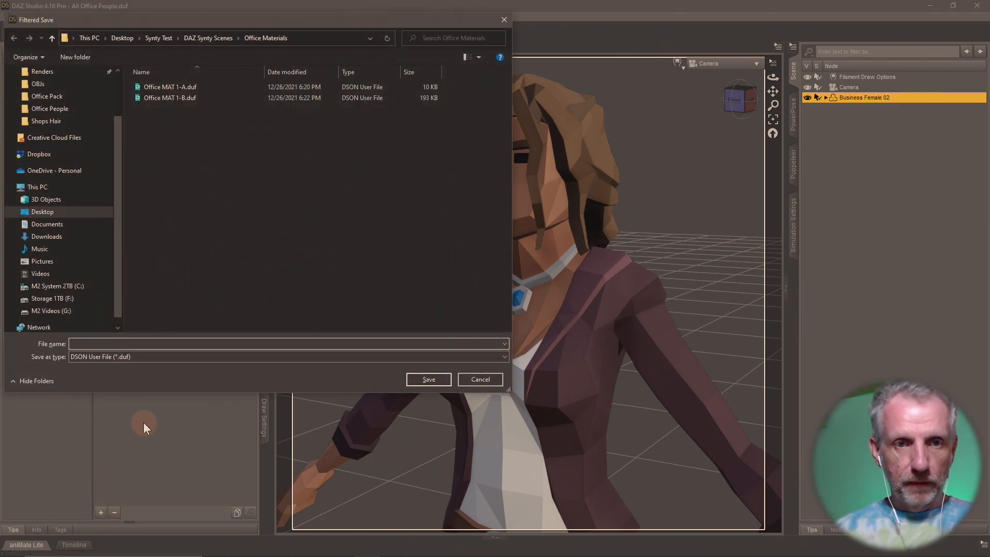
text(Office MAT)
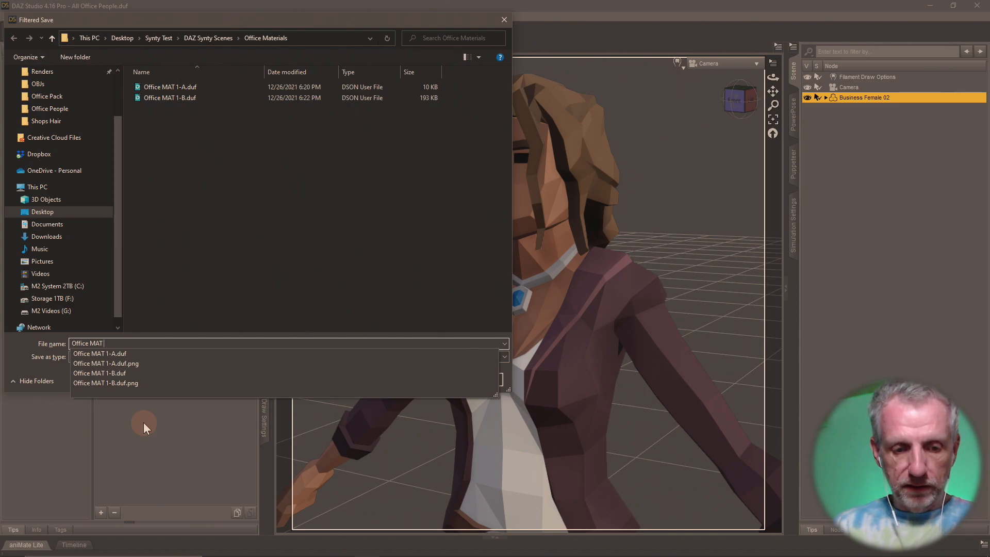
text( 1-C)
key(Return)
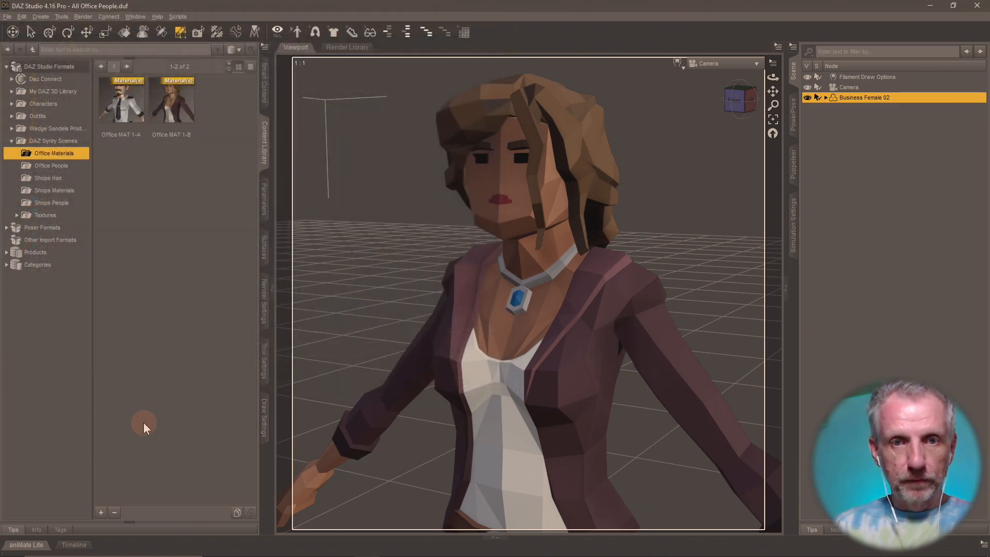
click(491, 351)
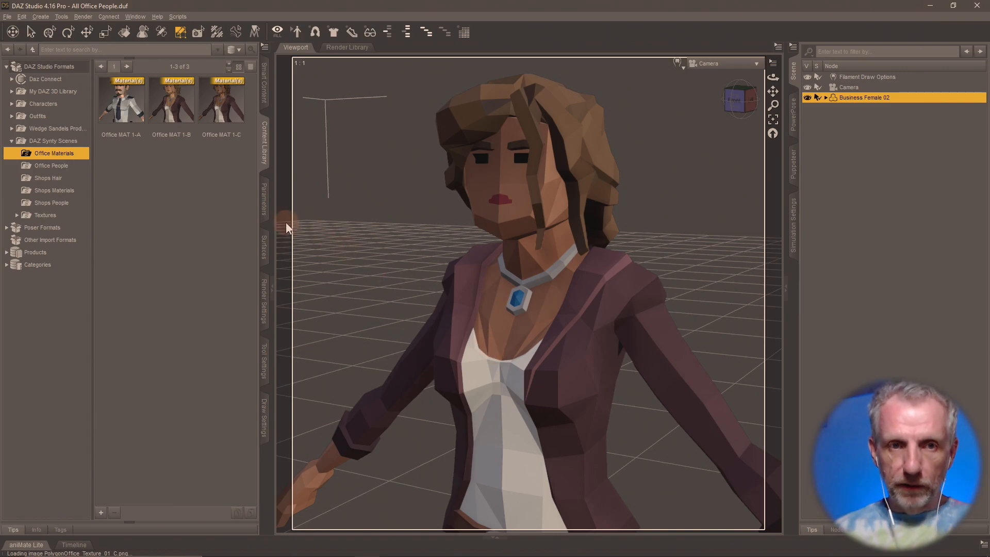
Step: Apply the Office MAT 1-A preset to Business Female 02 and overwrite that preset file with the material saved from her
double_click(124, 105)
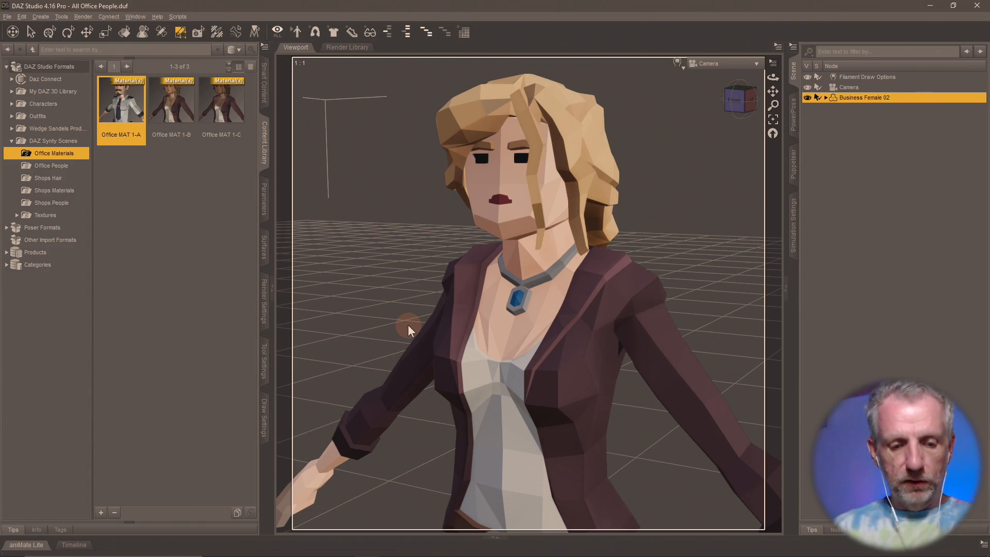
key(ctrl+shift+s)
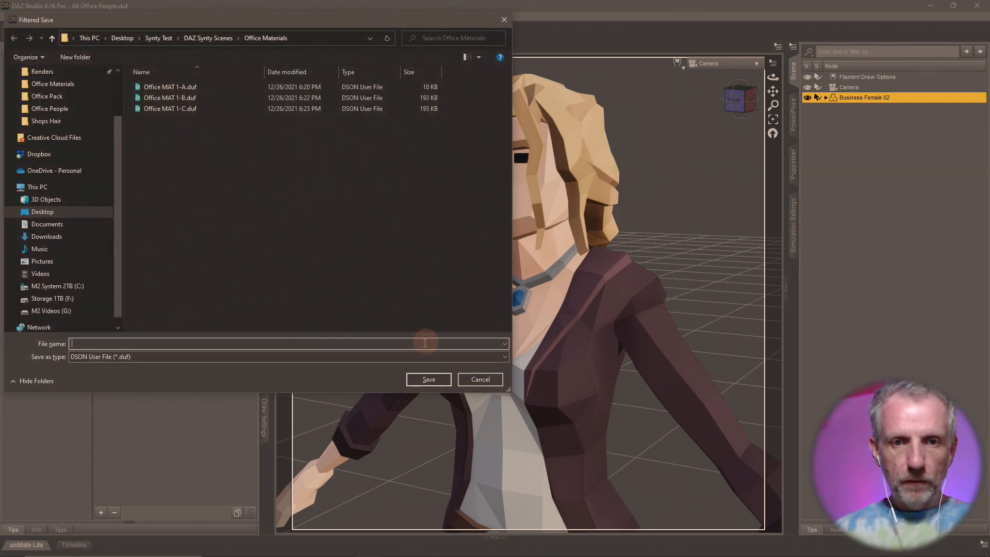
click(200, 88)
click(439, 379)
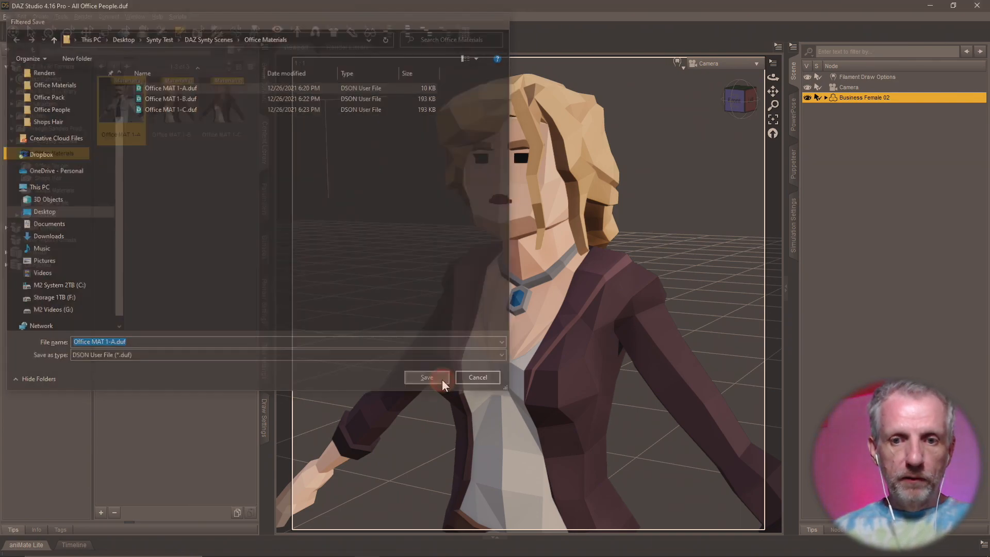
click(449, 285)
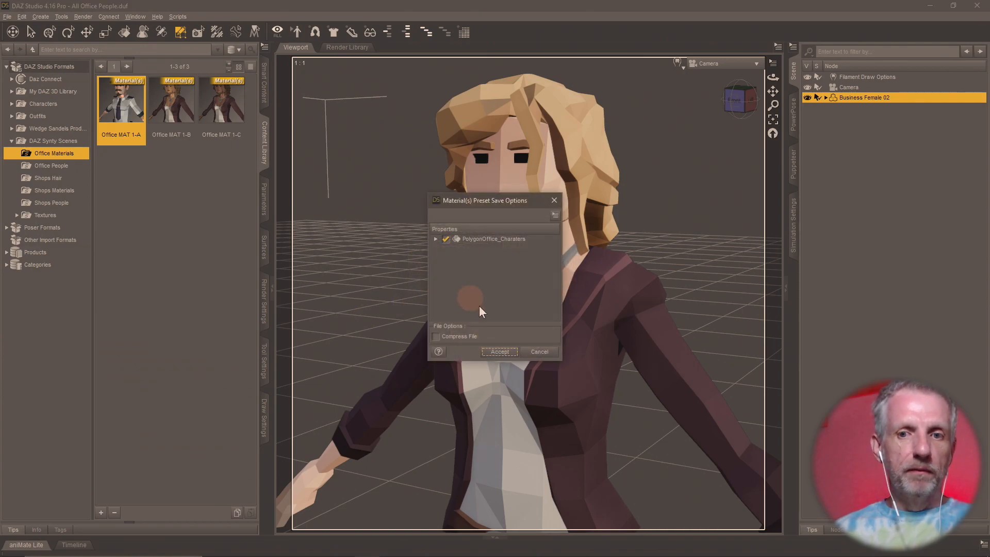
click(499, 352)
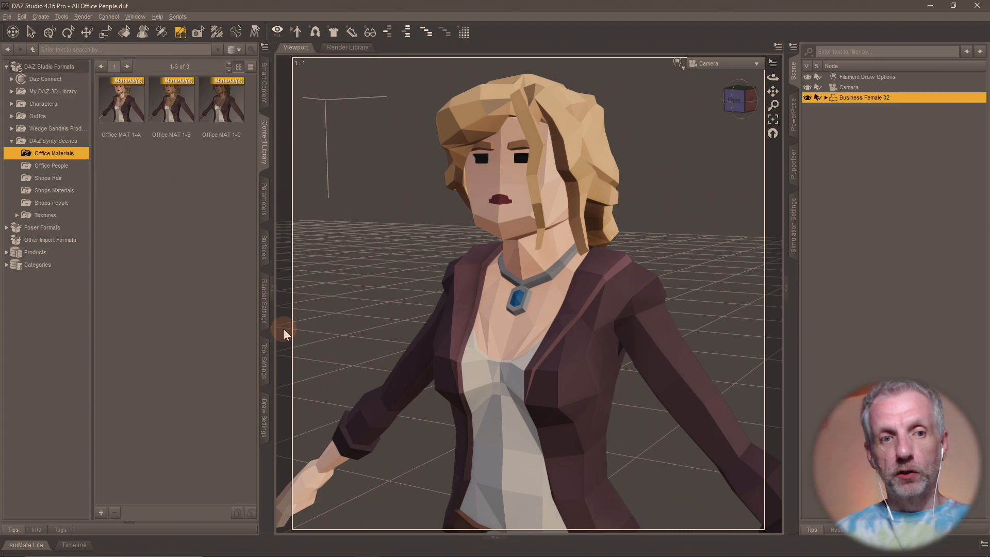
Step: Set the Base Color texture of Business Female 02's PolygonOffice_Charaters surface to PolygonOffice_Texture_02_A.png
click(262, 248)
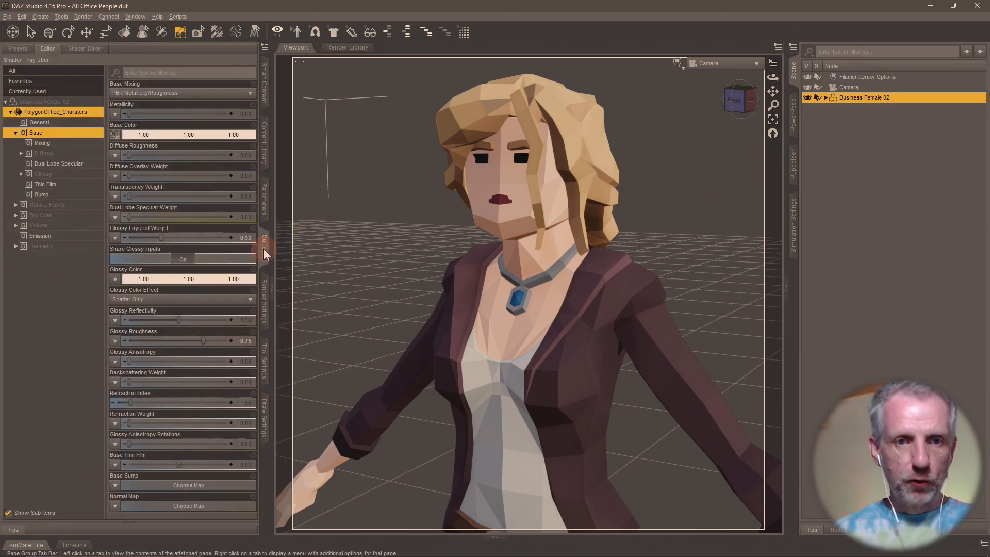
click(116, 135)
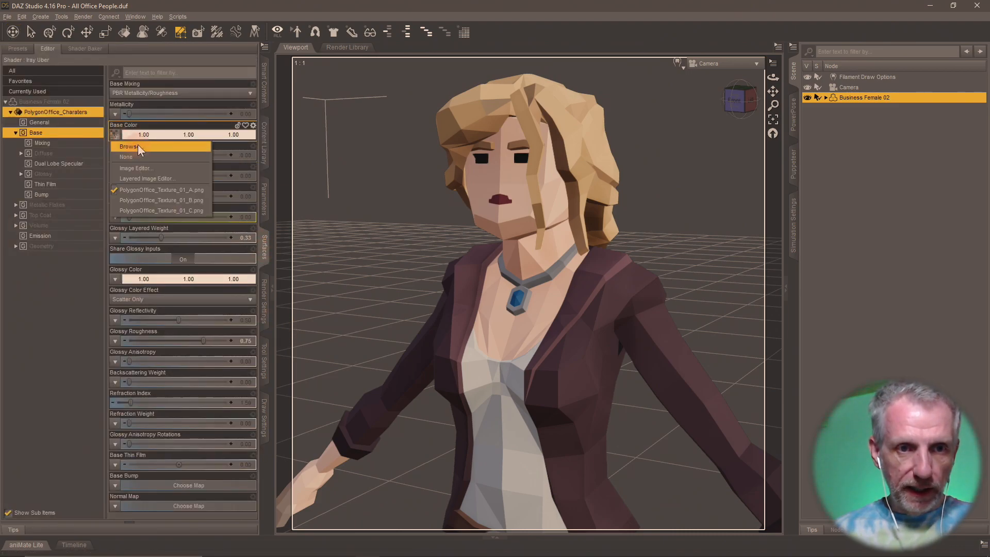
click(137, 144)
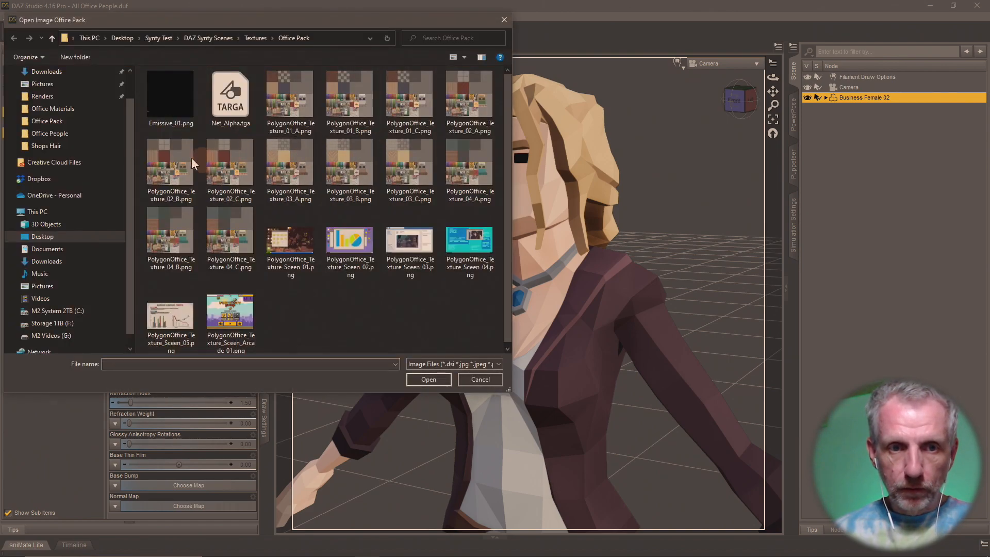
double_click(466, 90)
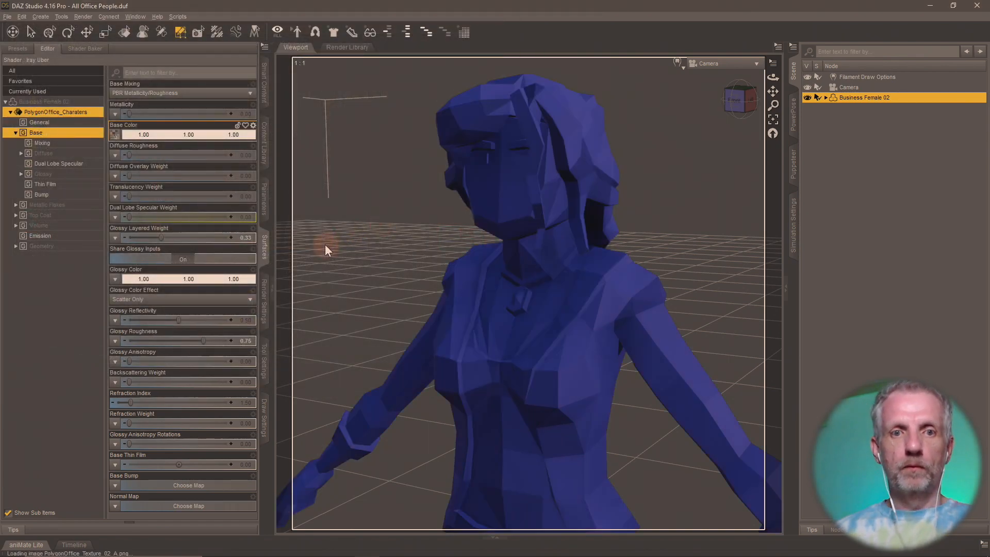
Step: Save the 02_A texture variant as a Material(s) Preset named Office MAT 2-A in the Office Materials folder
click(264, 156)
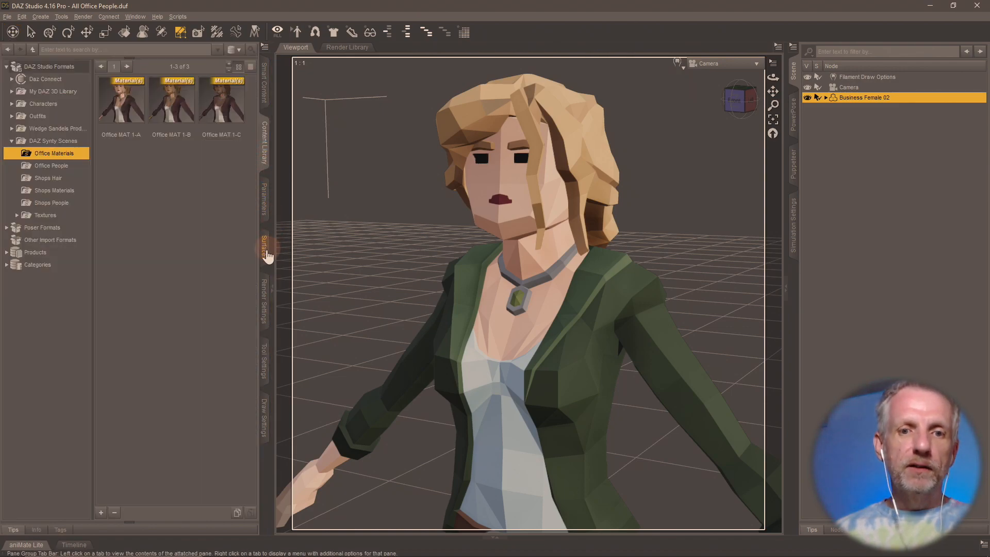
click(265, 256)
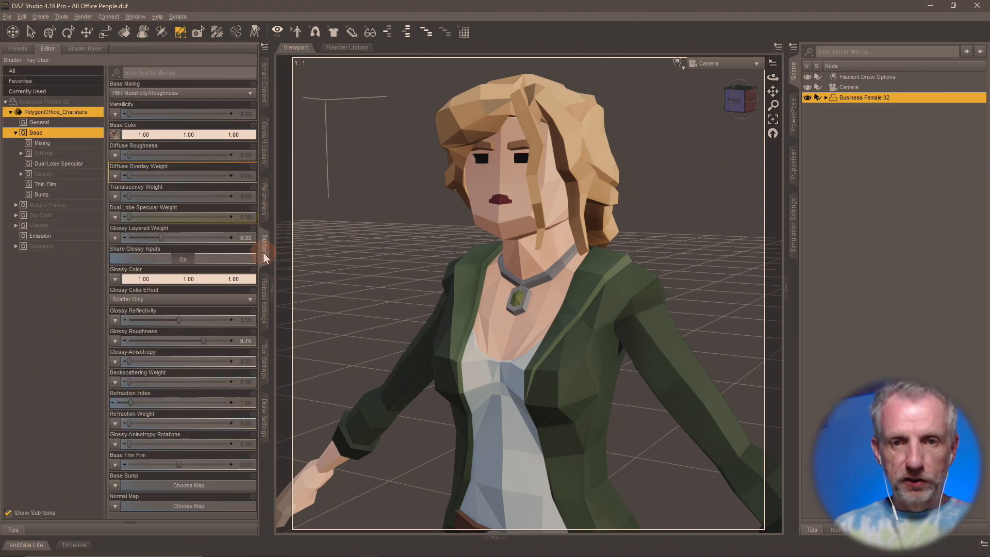
key(ctrl+shift+m)
text(Office MAT)
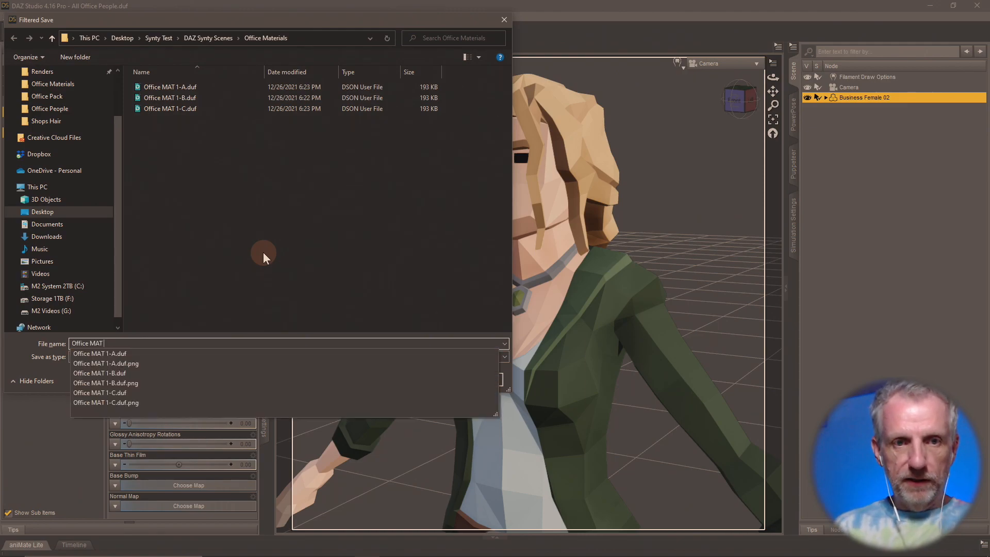
text( 2-A)
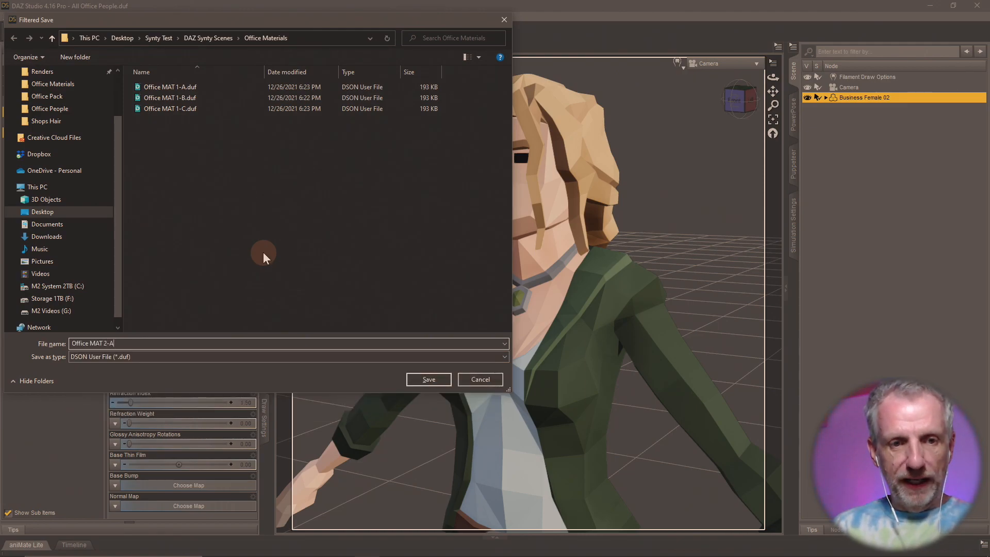
key(Return)
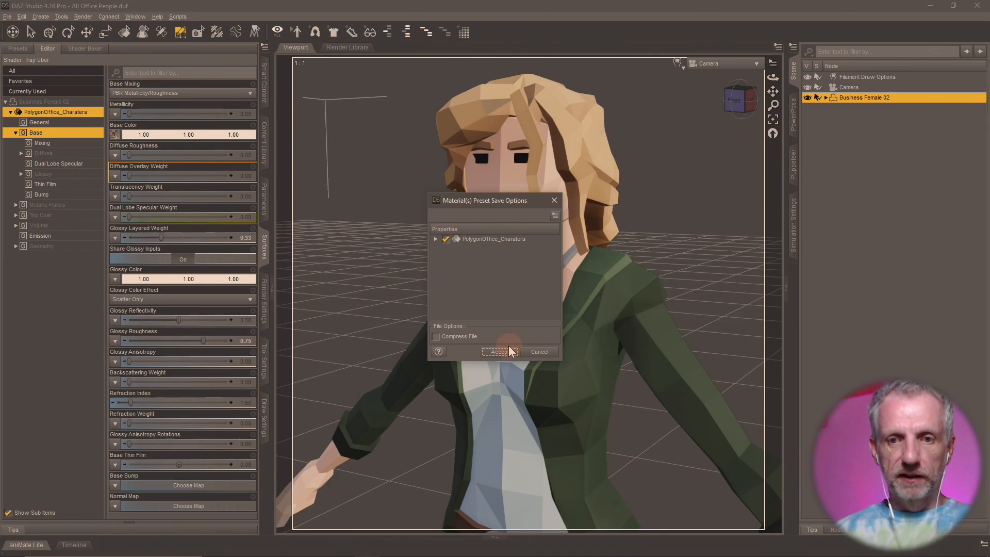
click(499, 353)
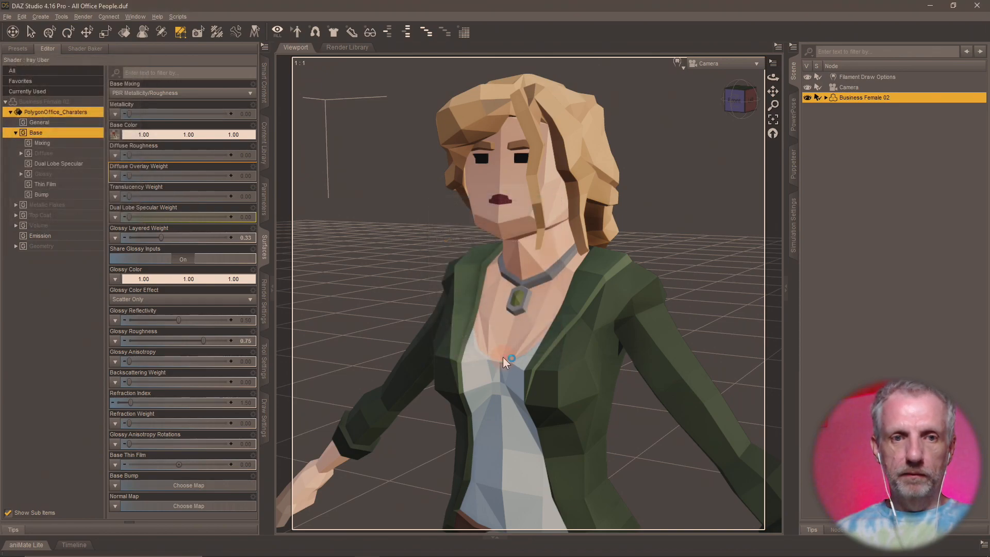
Step: Set the Base Color texture of Business Female 02's PolygonOffice_Charaters surface to PolygonOffice_Texture_02_B.png
click(115, 136)
click(134, 143)
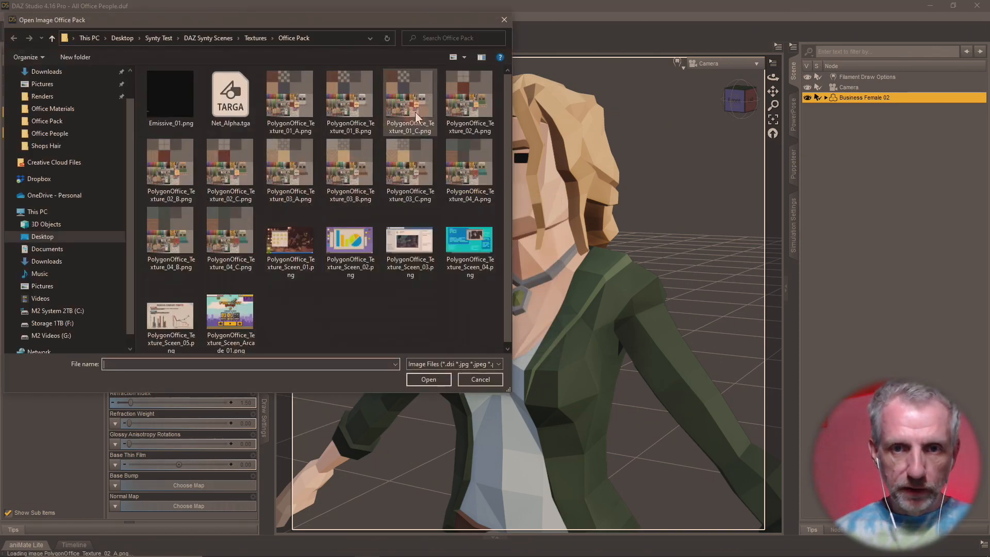
double_click(165, 145)
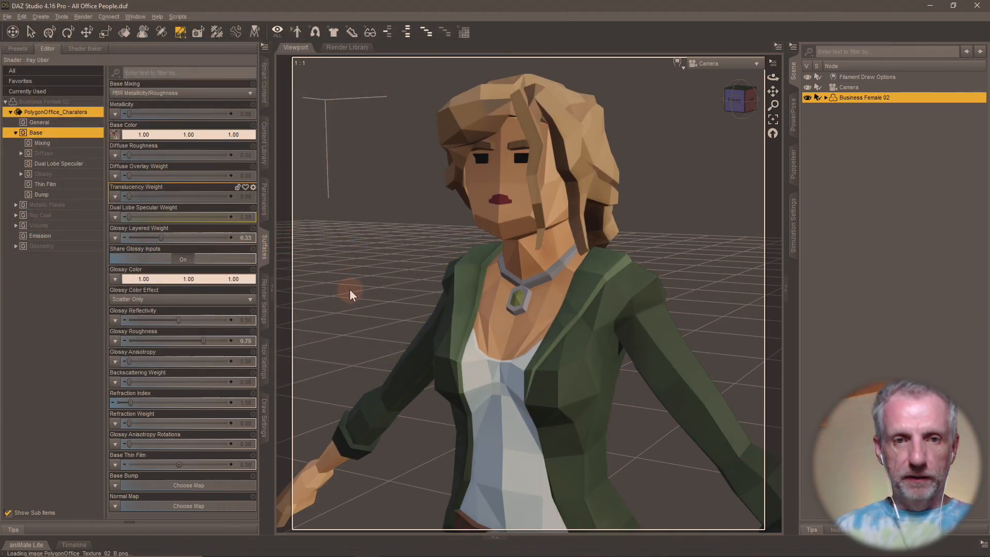
Step: Save the 02_B texture variant as a Material(s) Preset named Office MAT 2-B in the Office Materials folder
key(ctrl+shift+m)
text(Office MAT)
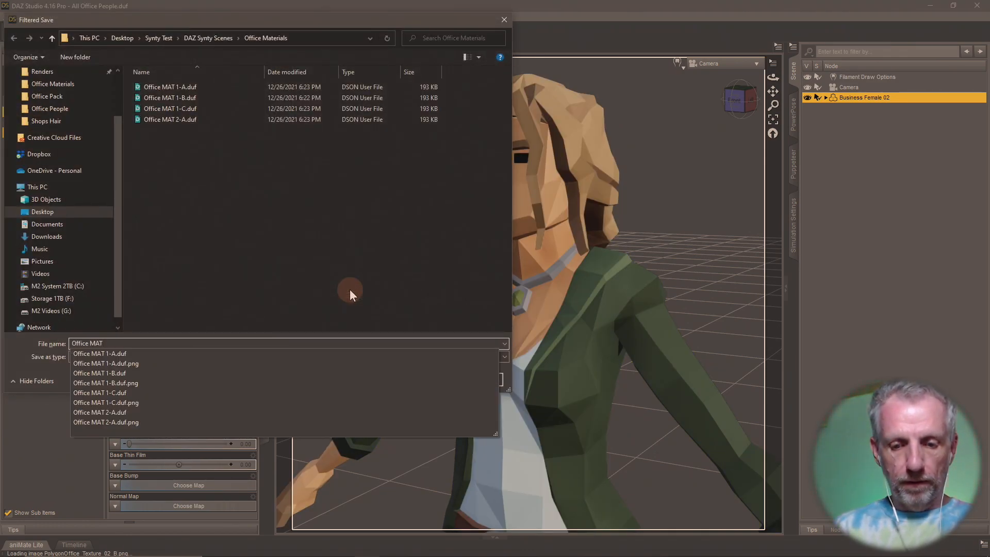
text(2-B)
key(Return)
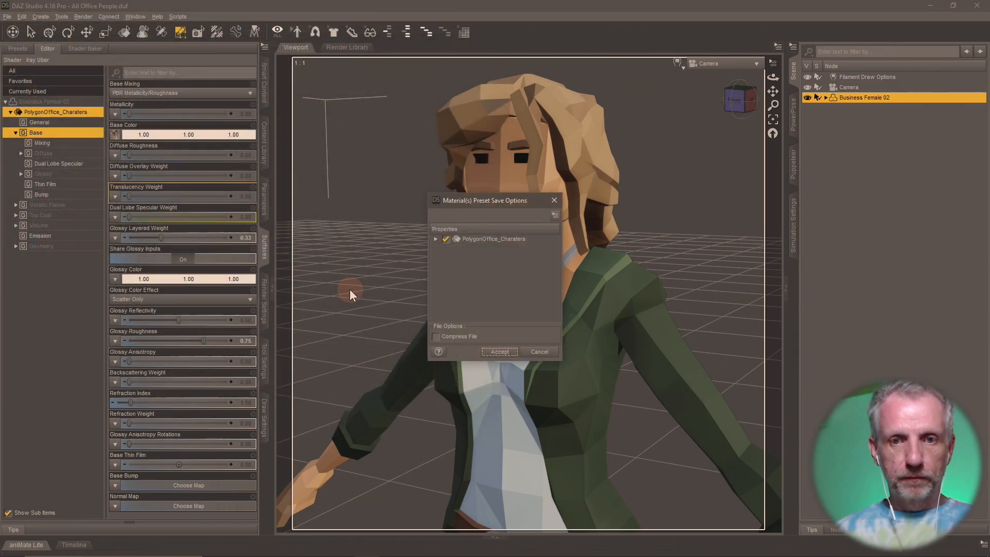
click(498, 352)
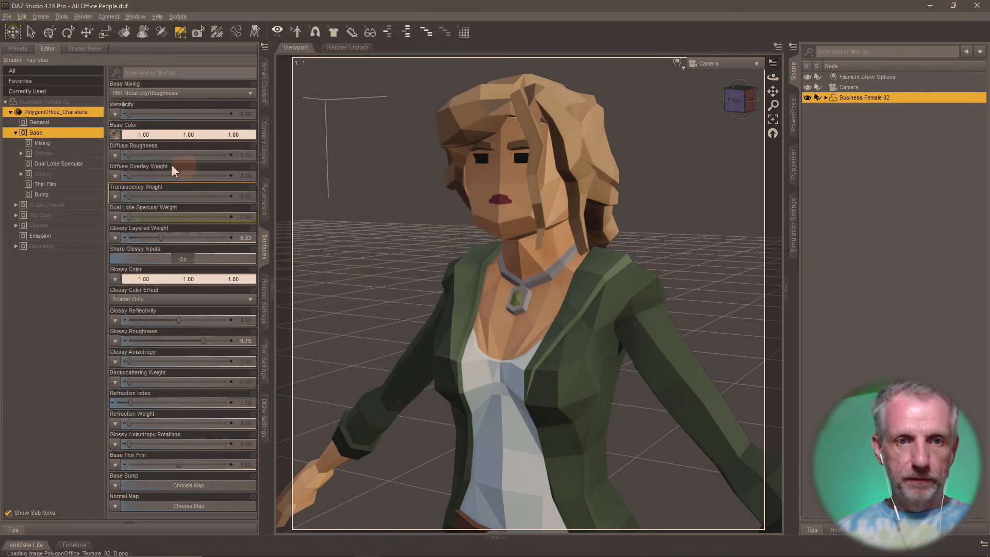
Step: Set the Base Color texture of Business Female 02's PolygonOffice_Charaters surface to PolygonOffice_Texture_02_C.png
click(115, 135)
click(148, 146)
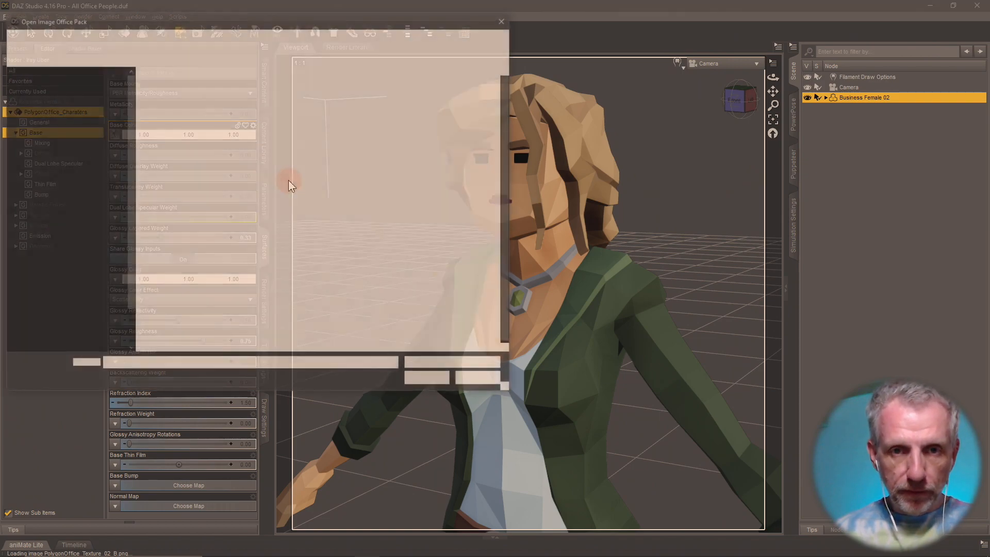
double_click(243, 162)
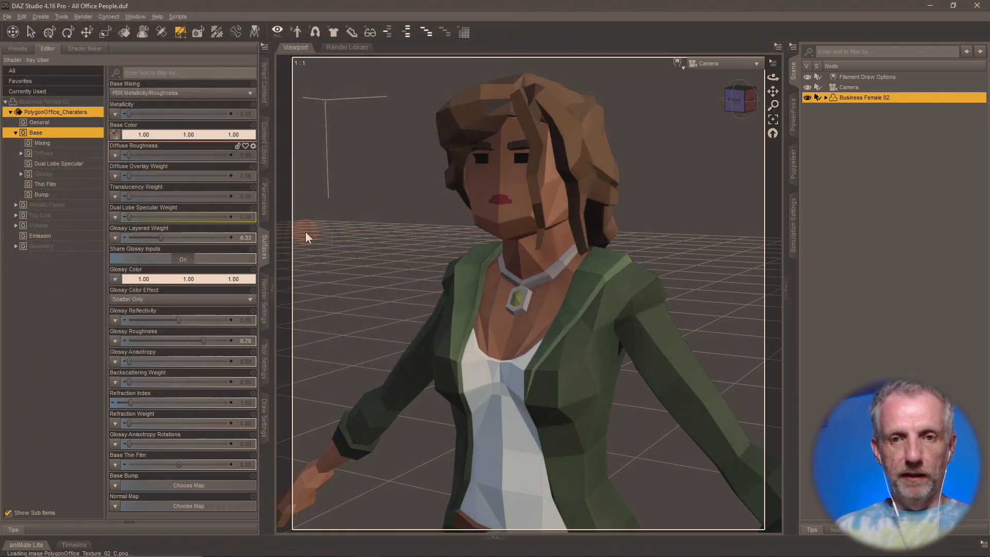
Step: Save the 02_C texture variant as a Material(s) Preset named Office MAT 2-C in the Office Materials folder
key(ctrl+shift+s)
text(Office MAT 2-C)
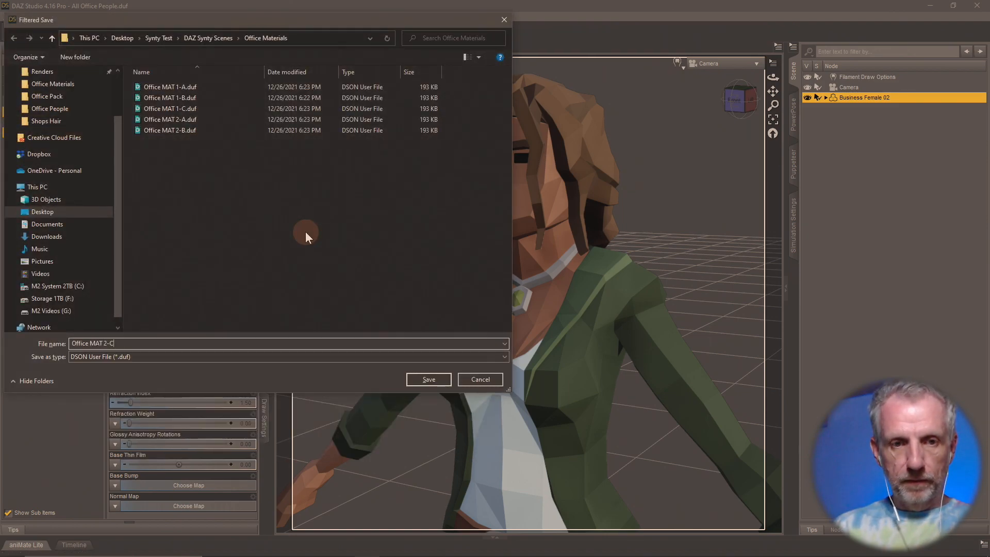
key(Return)
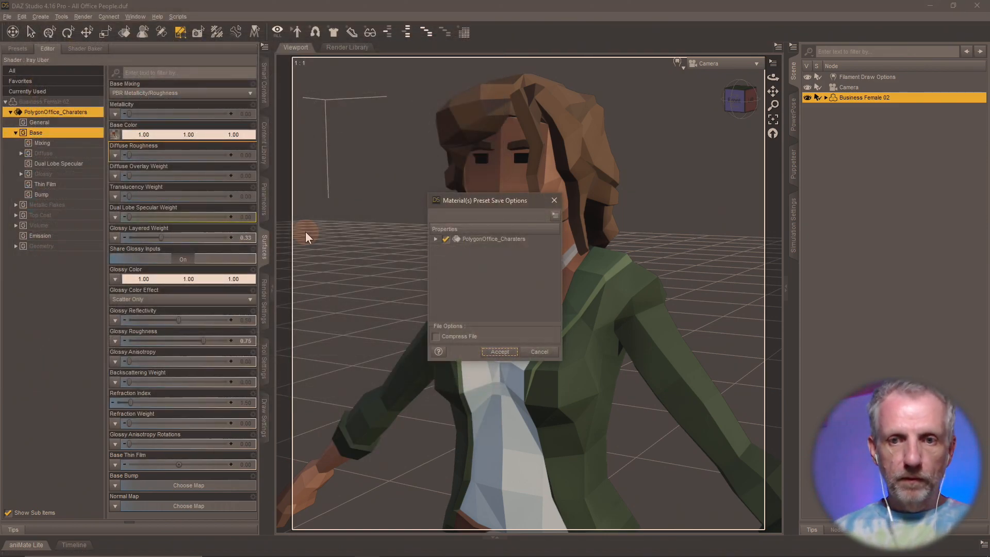
click(502, 353)
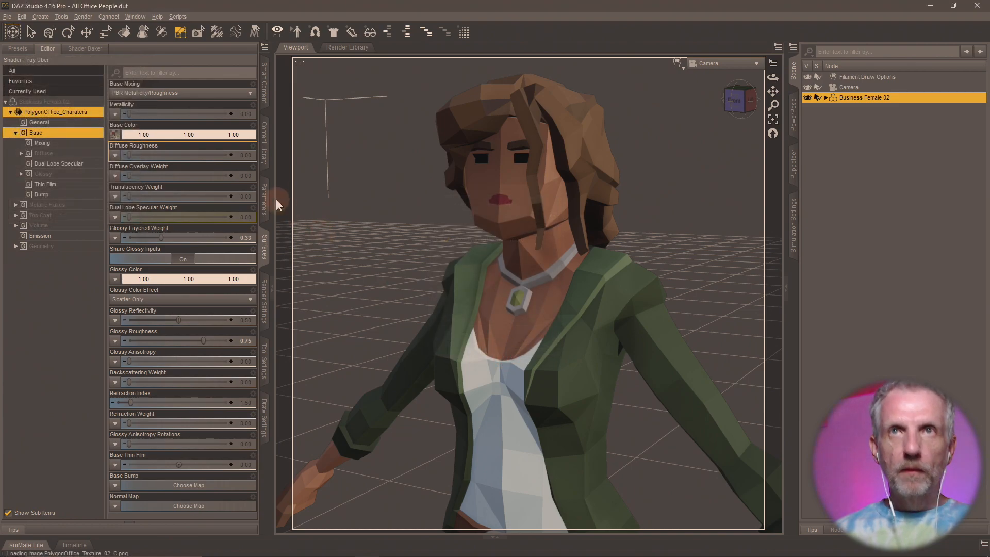
Step: Set the Base Color texture of Business Female 02's PolygonOffice_Charaters surface to PolygonOffice_Texture_03_A.png
click(114, 135)
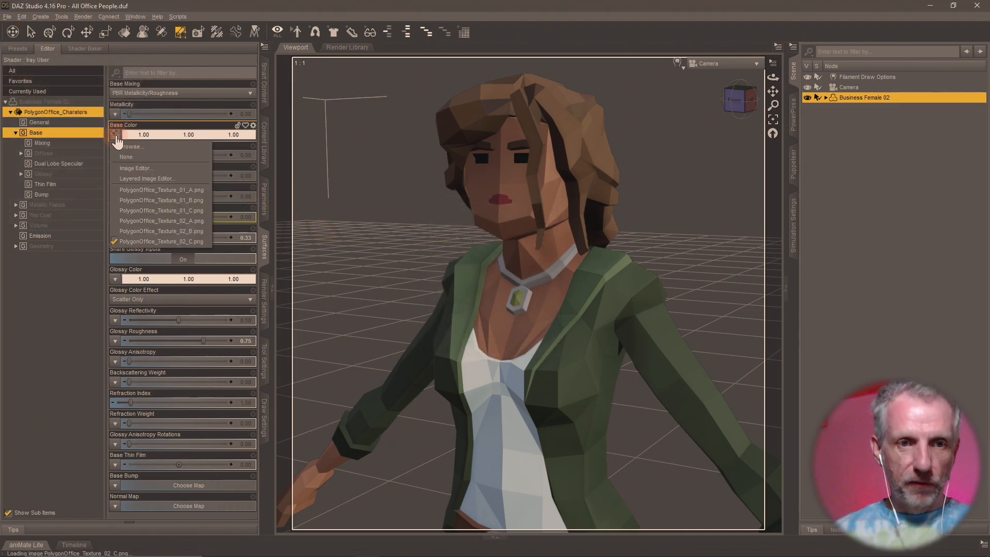
click(131, 146)
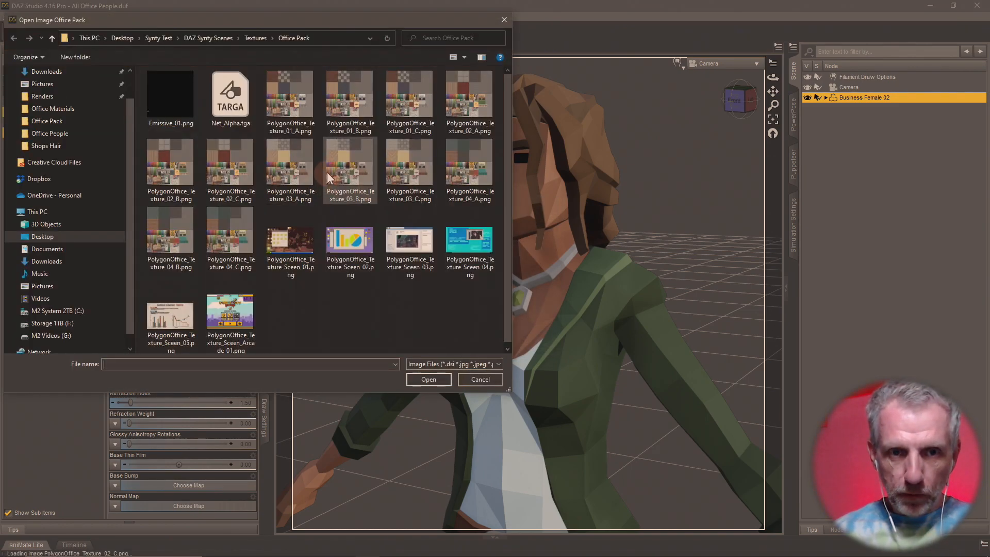
double_click(298, 170)
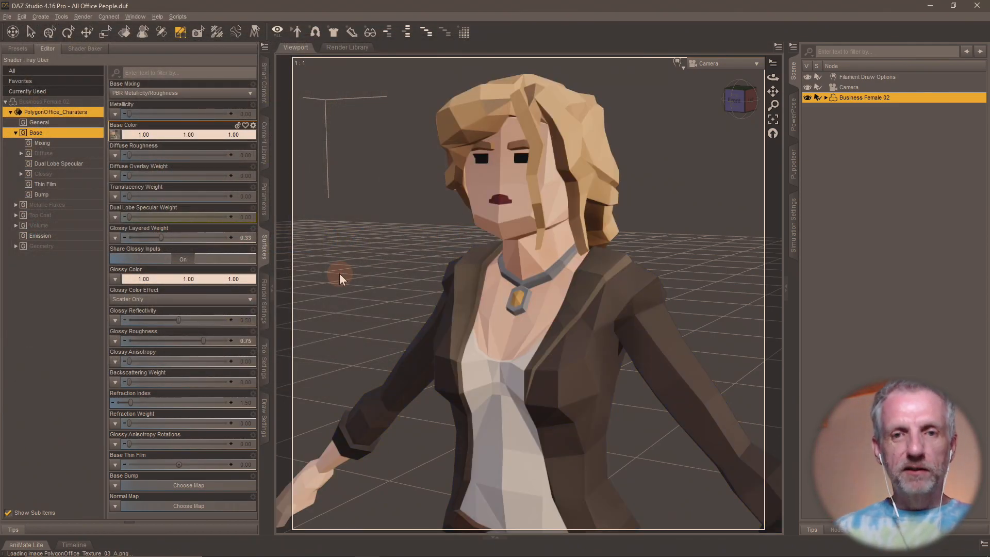
Step: Save the 03_A texture variant as a Material(s) Preset named Office MAT 3-A in the Office Materials folder
key(ctrl+shift+s)
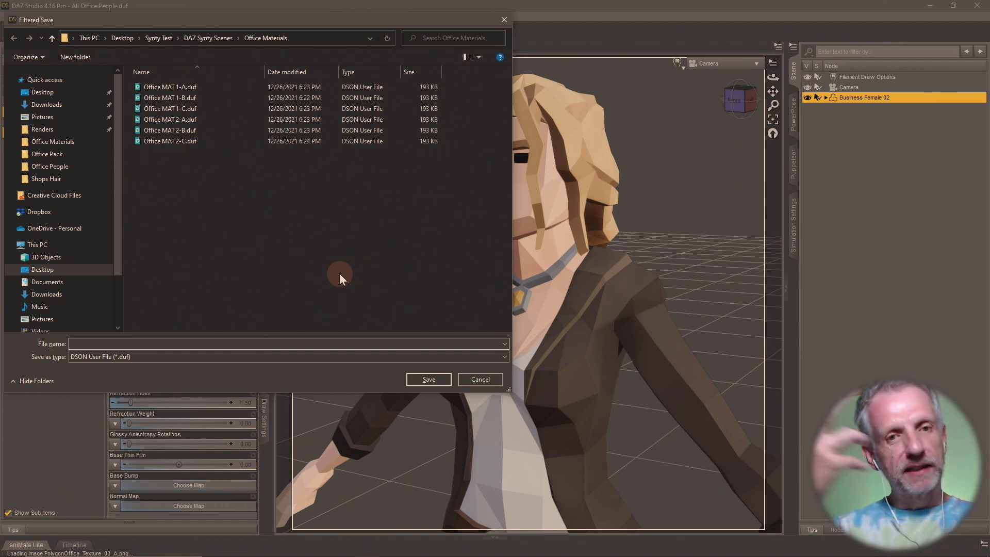
text(Office MAT)
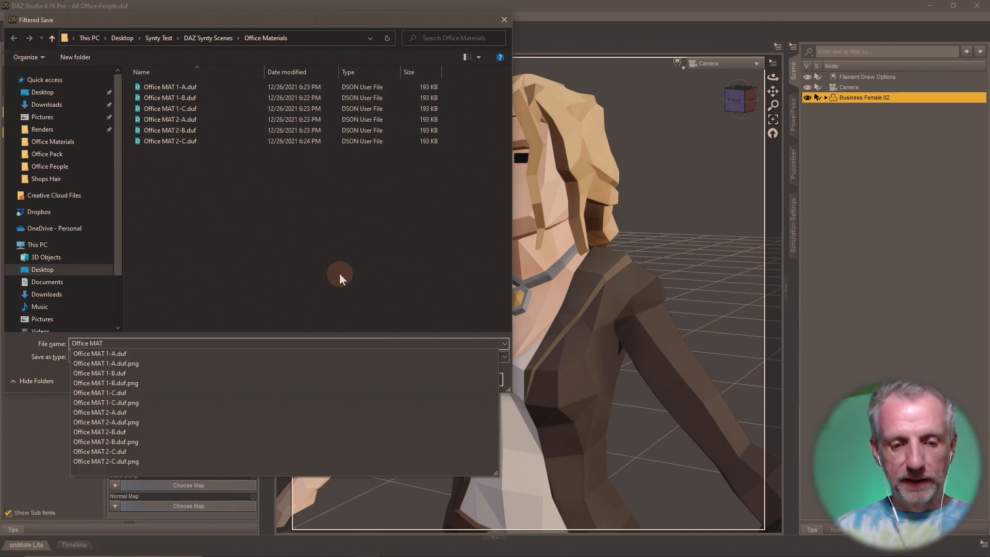
text( 3-A)
key(Return)
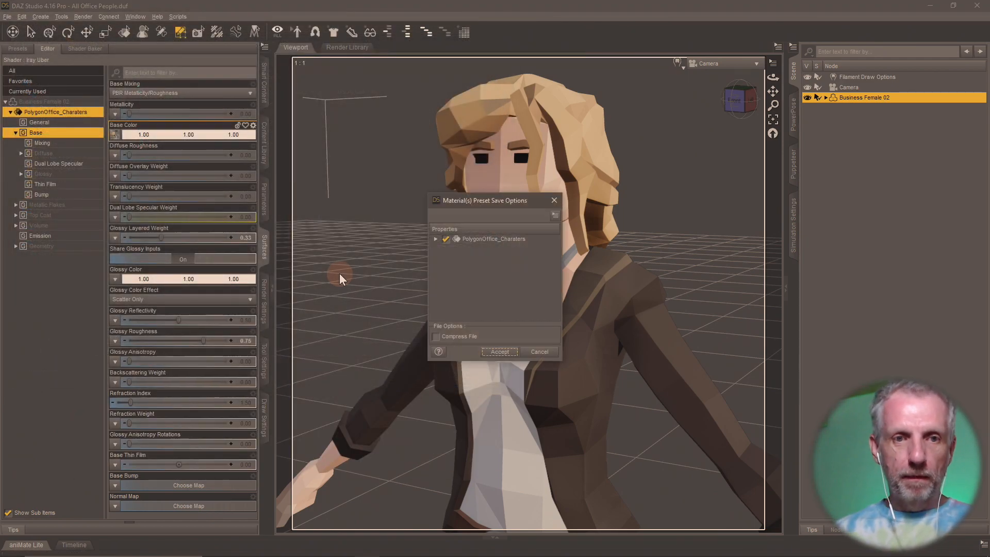
click(499, 351)
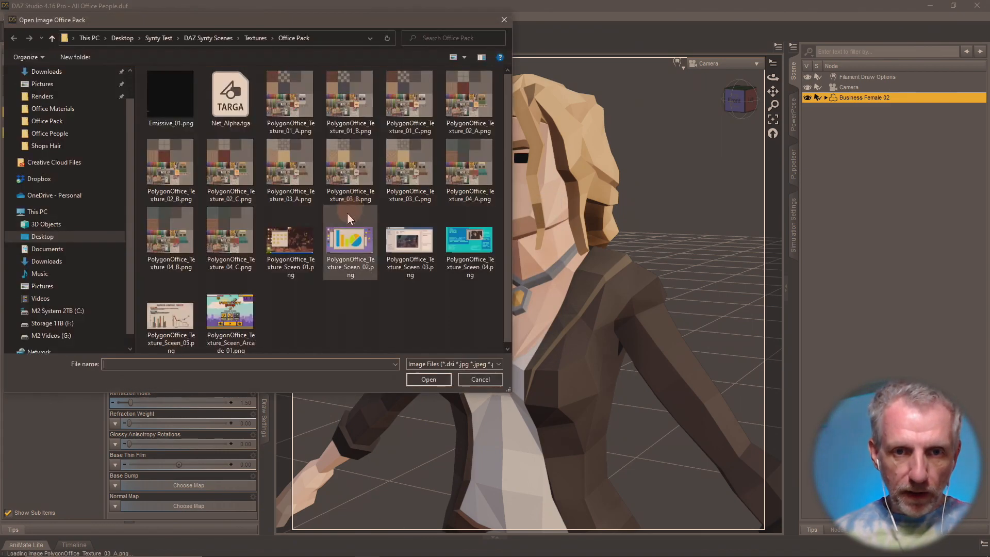
Step: Set Business Female 02's Base Color texture to PolygonOffice_Texture_03_B.png and save it as the Material(s) Preset Office MAT 3-B in Office Materials
double_click(336, 179)
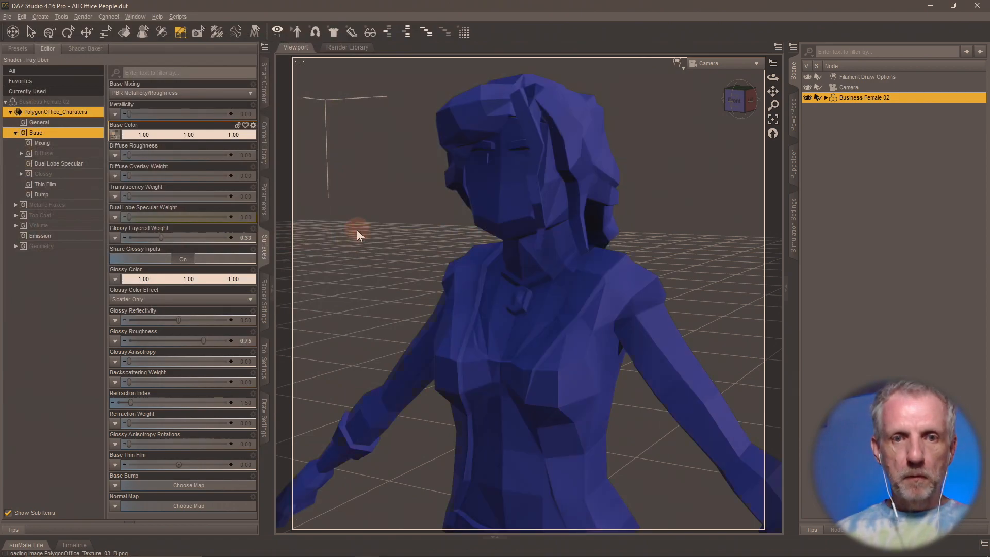
key(ctrl+m)
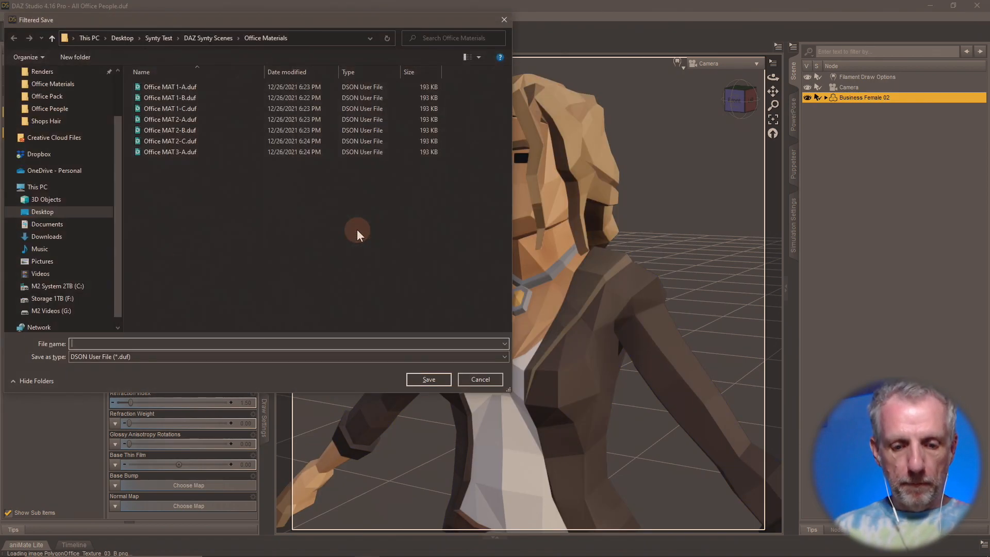
text(Office MAT)
text(3-B)
key(Return)
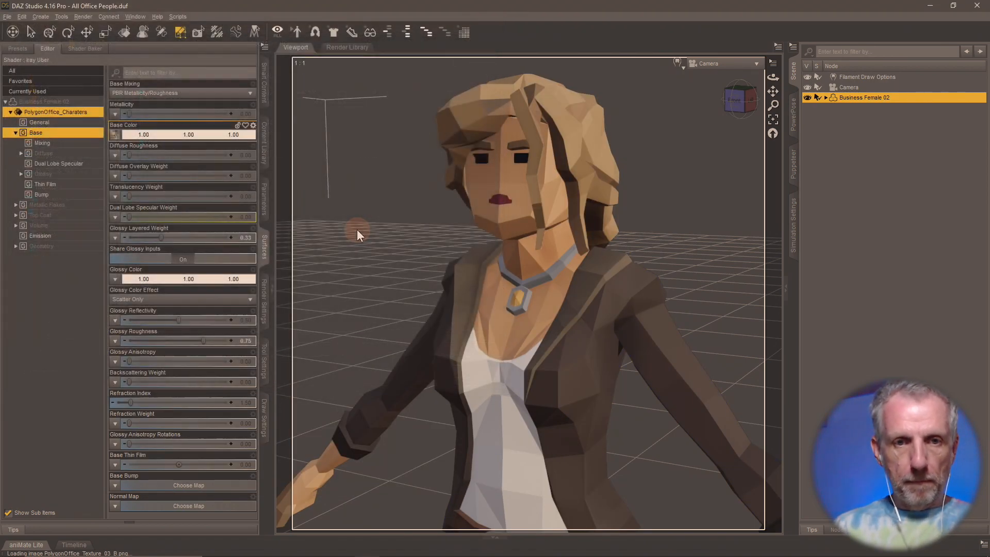
key(Return)
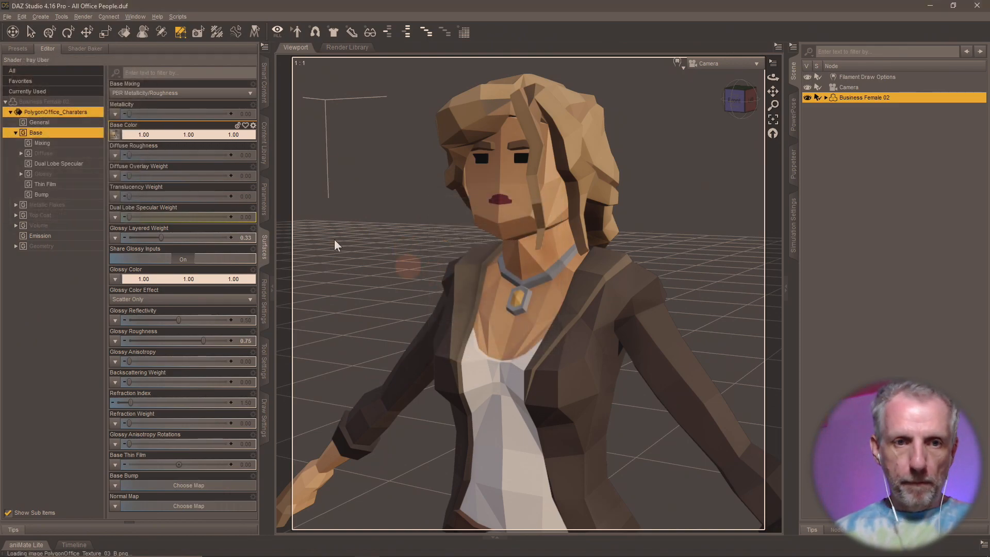
Step: Set the Base Color texture of Business Female 02's PolygonOffice_Charaters surface to PolygonOffice_Texture_03_C.png
click(117, 137)
click(138, 150)
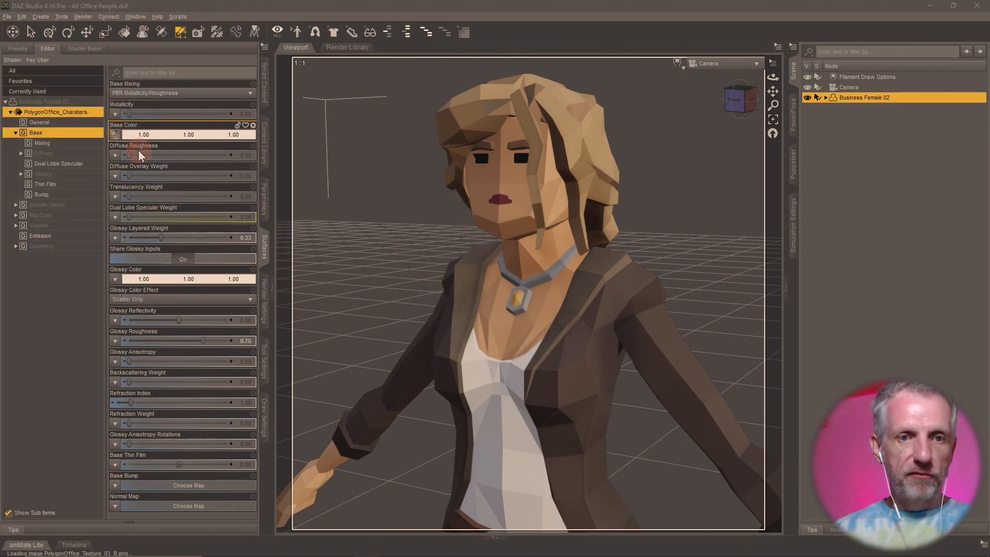
double_click(412, 190)
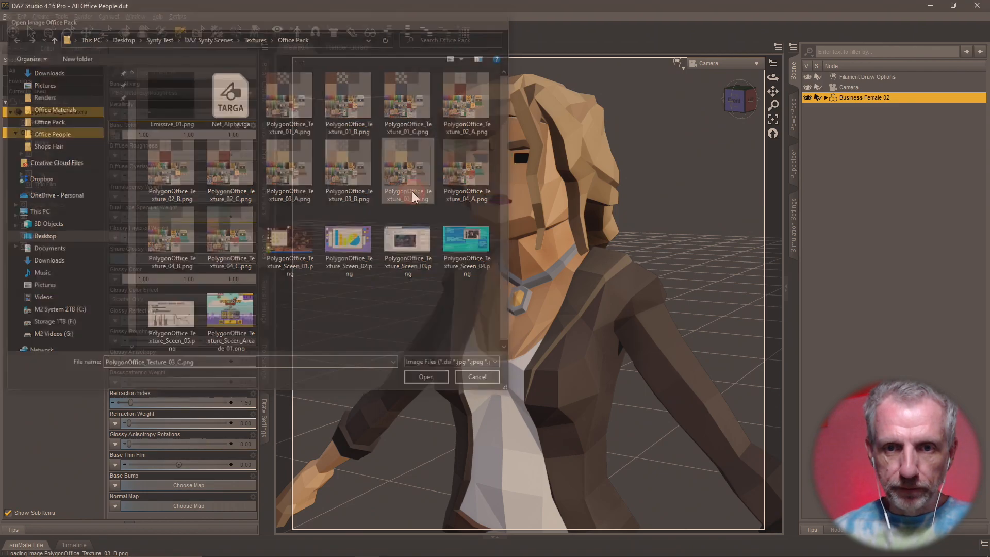
Step: Save the 03_C texture variant as a Material(s) Preset named Office MAT 3-C and check the Office Materials folder in the library
key(ctrl+shift+m)
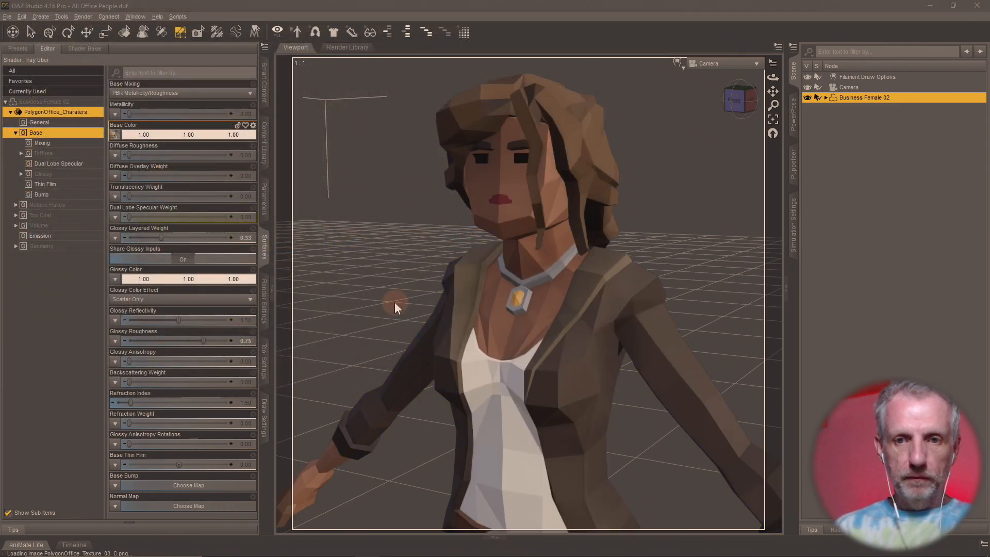
text(Office MAT 3-C)
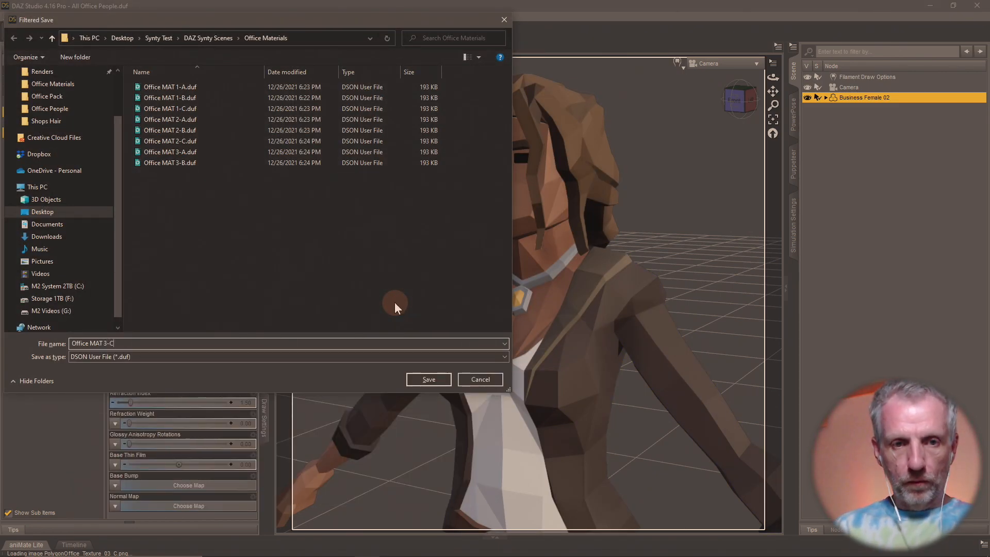
key(Return)
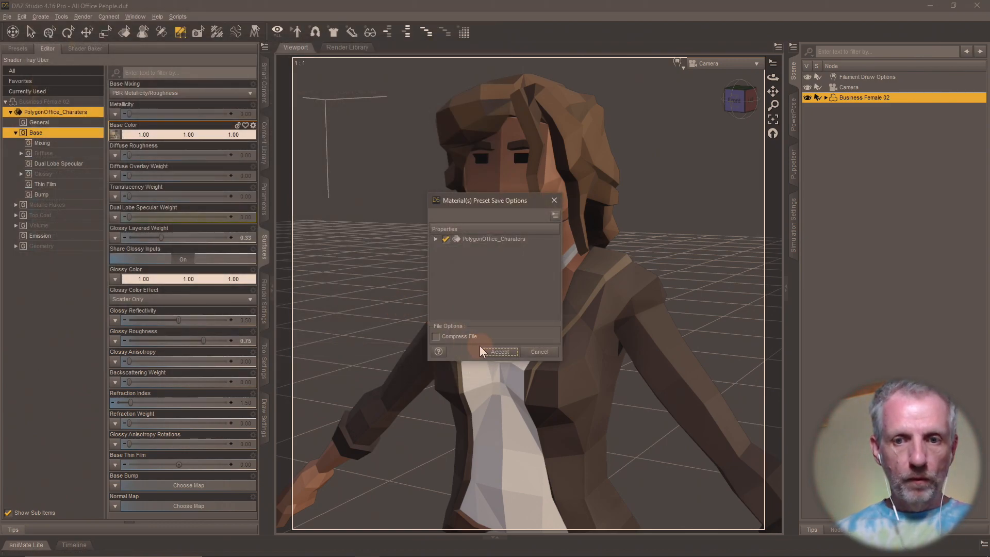
click(497, 346)
click(264, 146)
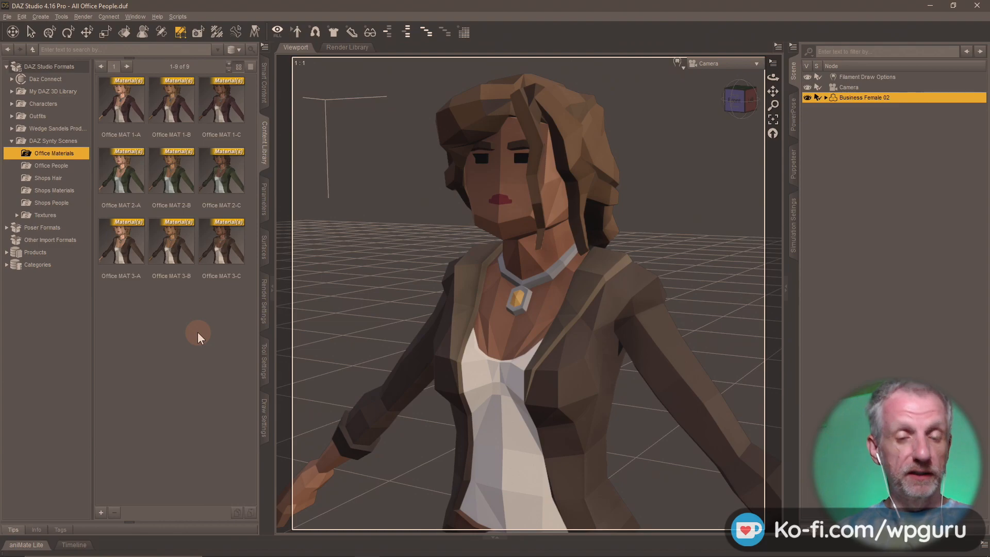
Step: Set the Base Color texture of Business Female 02's PolygonOffice_Charaters surface to PolygonOffice_Texture_04_A.png
click(264, 255)
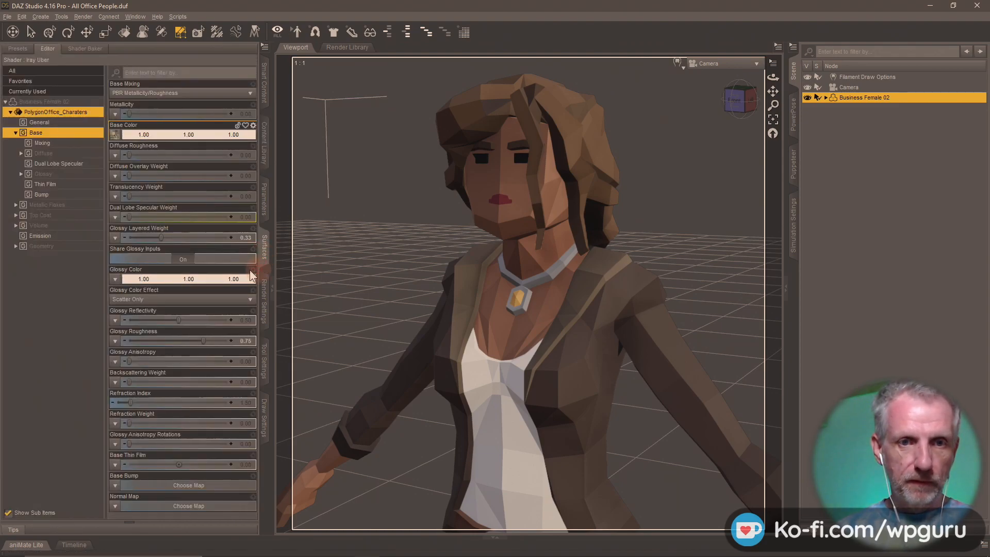
click(115, 135)
click(131, 147)
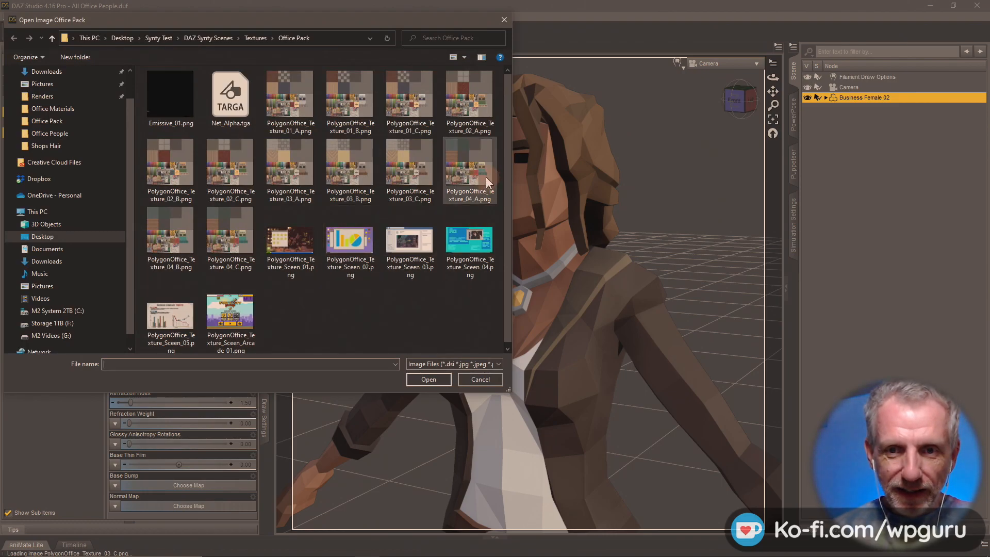
double_click(485, 177)
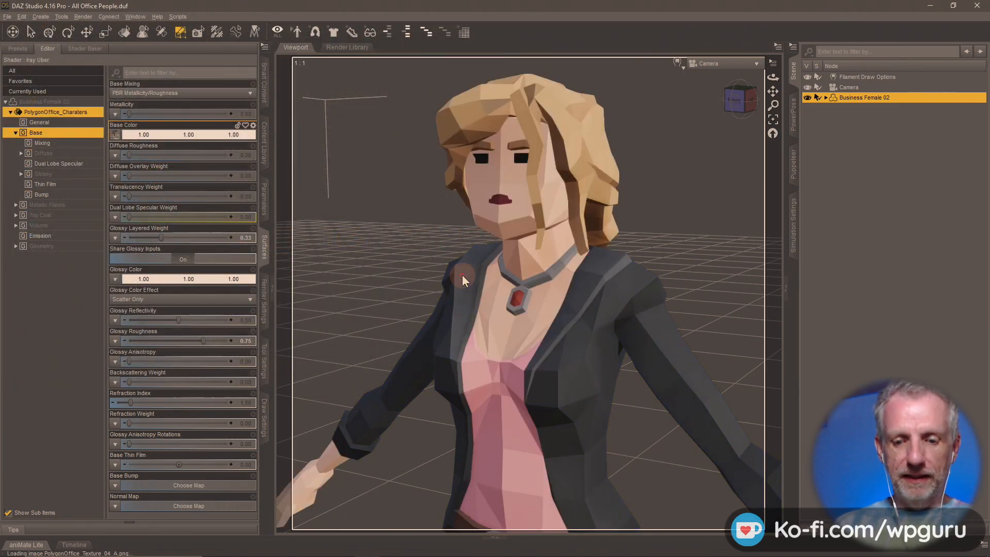
Step: Save the 04_A texture variant as a Material(s) Preset named Office MAT 4-A in the Office Materials folder
key(ctrl+shift+m)
text(Office MAT)
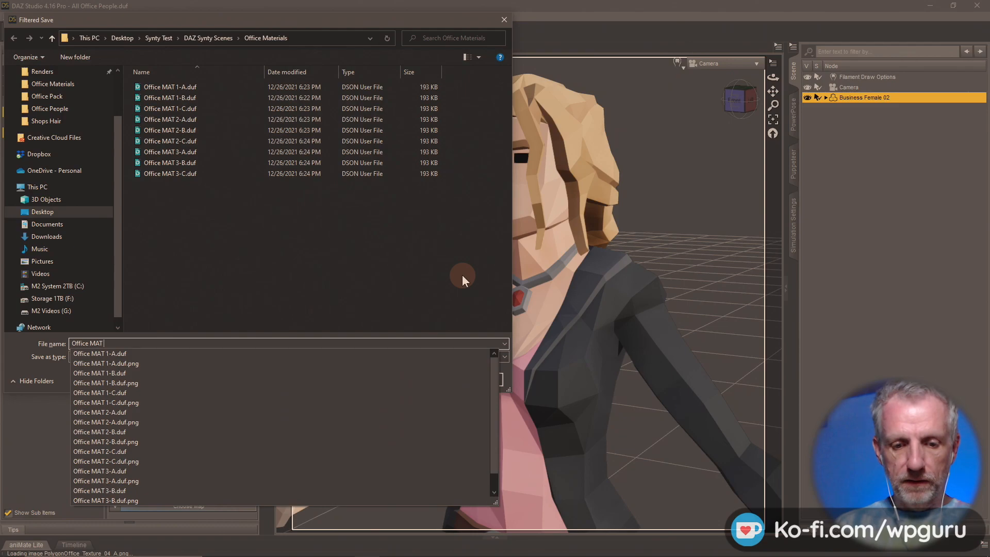
text(4-)
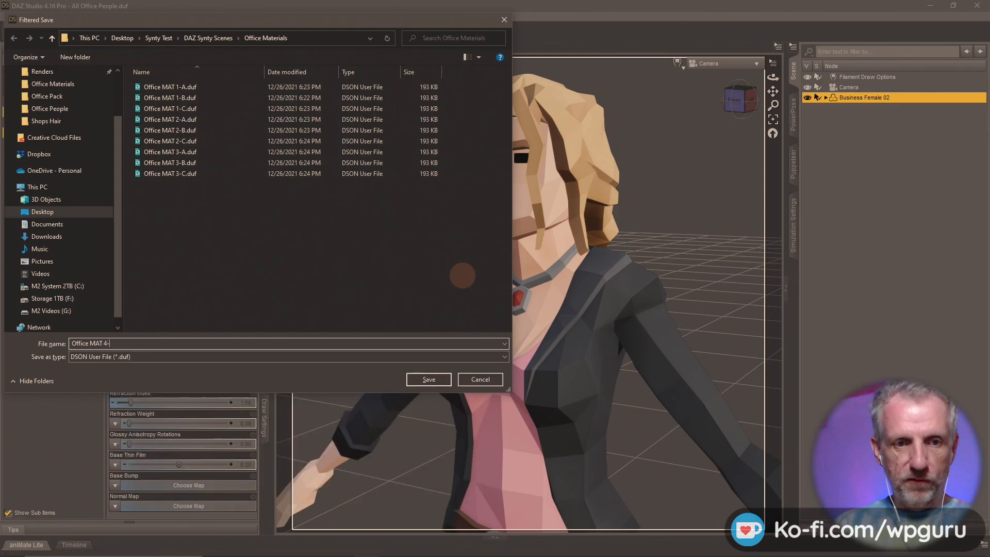
key(Return)
key(Return)
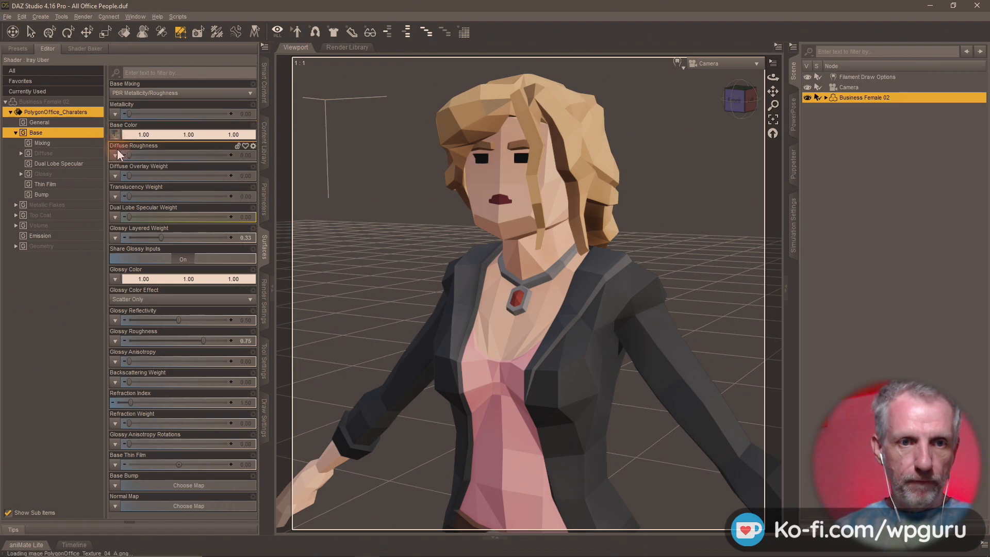
Step: Set Business Female 02's Base Color texture to PolygonOffice_Texture_04_B.png and save it as the Material(s) Preset Office MAT 4-B in Office Materials
click(115, 135)
click(132, 146)
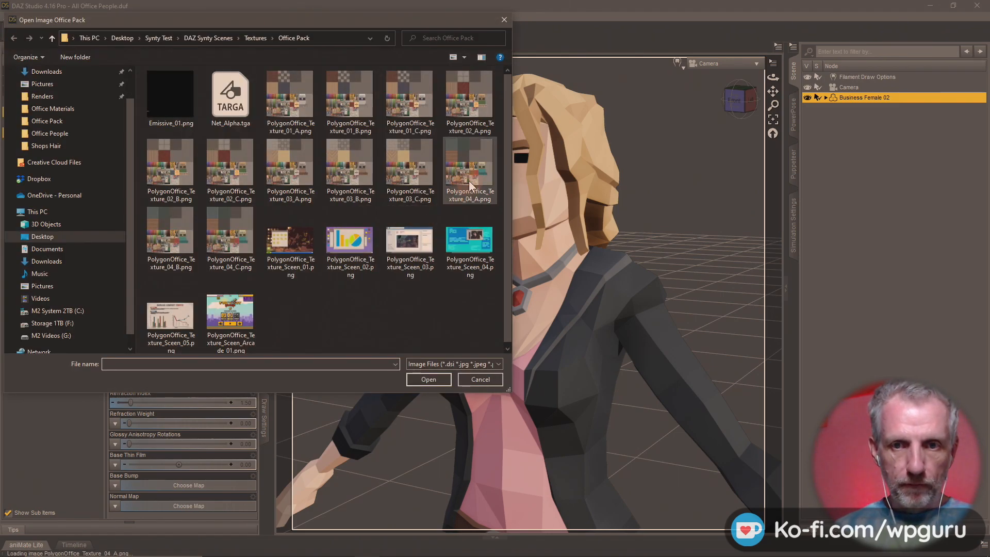
double_click(171, 237)
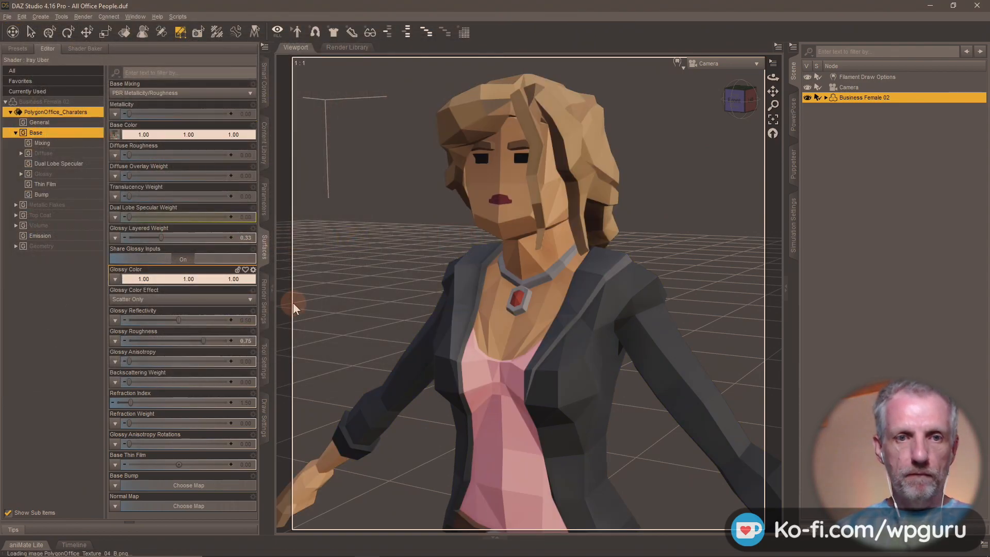
key(ctrl+shift+m)
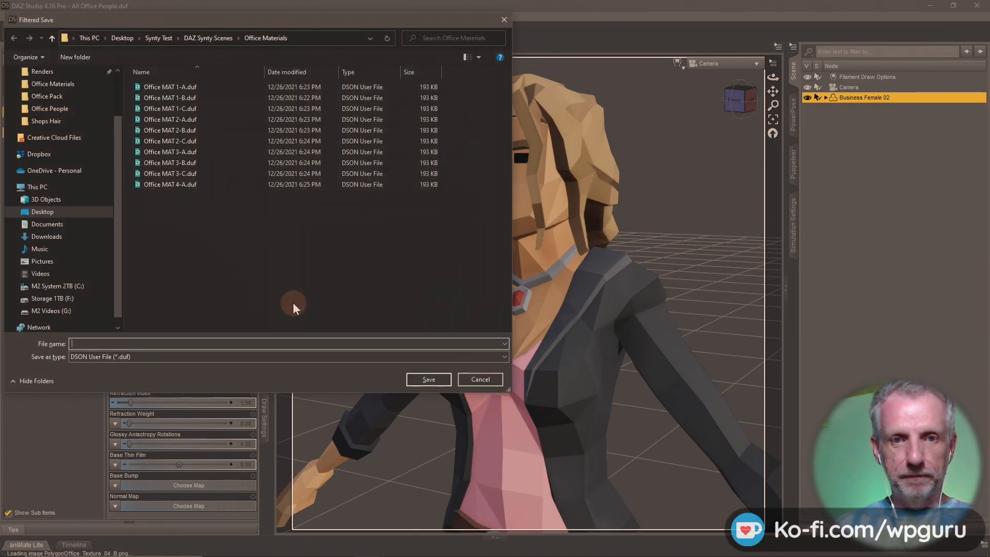
text(Office MAT)
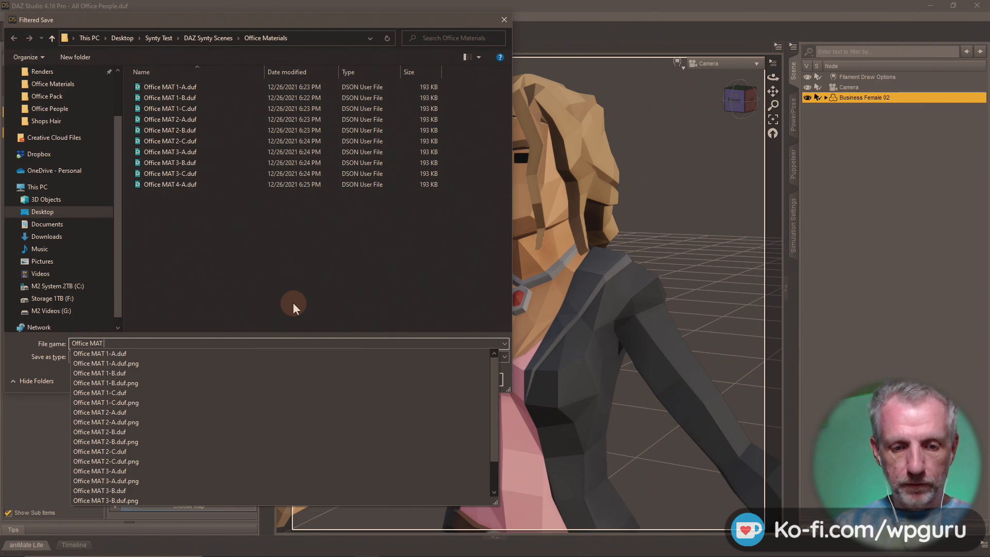
text(4-B)
key(Return)
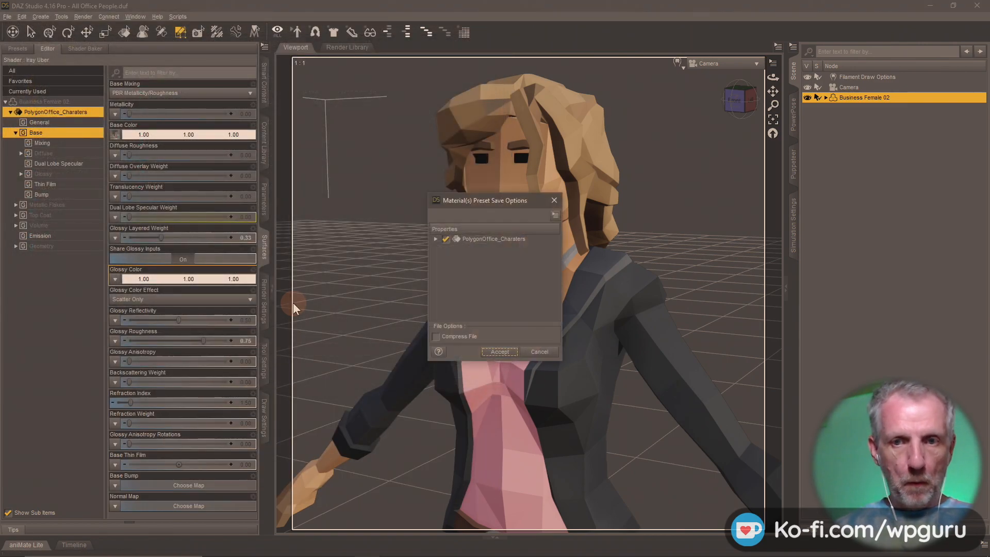
key(Return)
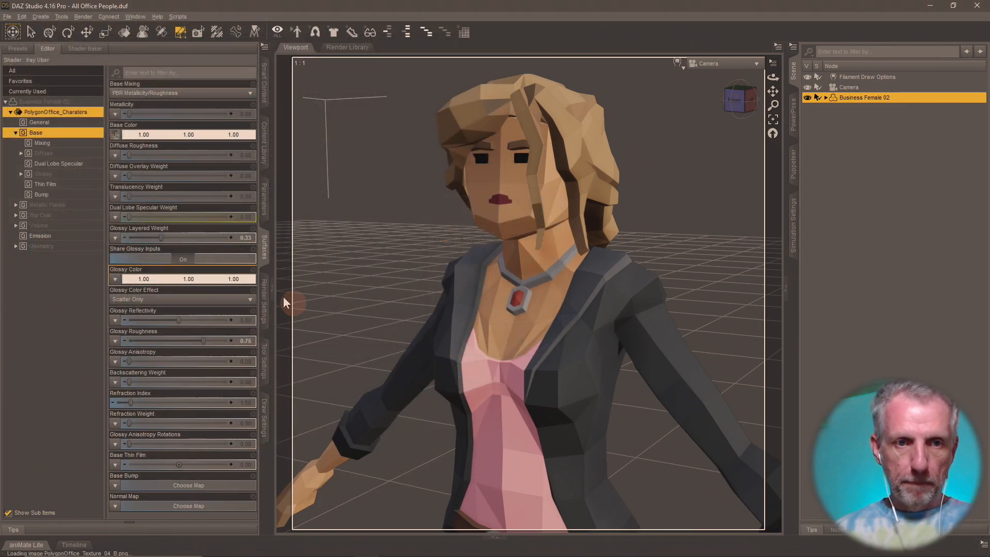
Step: Change Business Female 02's Base Color texture to PolygonOffice_Texture_04_C.png from the Office Pack textures folder
click(115, 134)
click(127, 149)
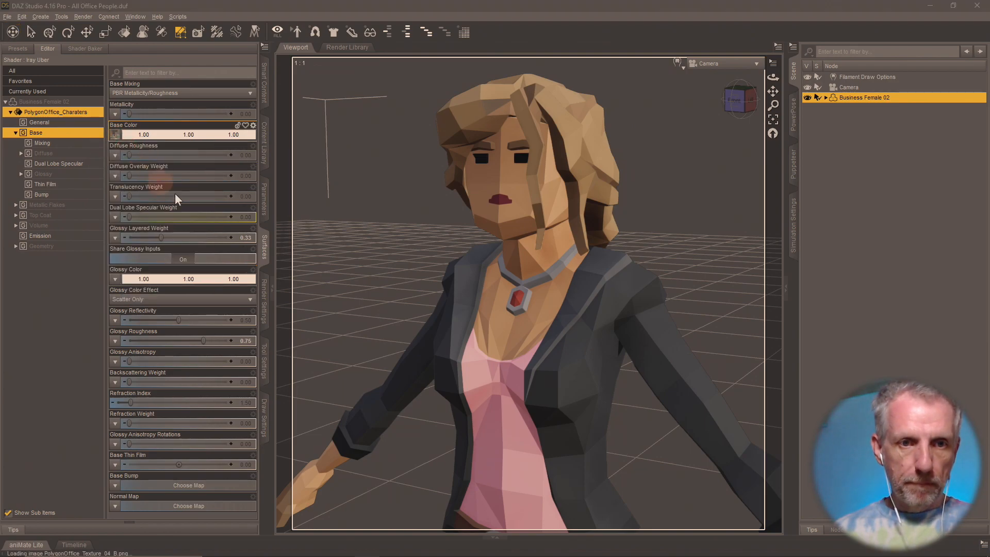
click(230, 240)
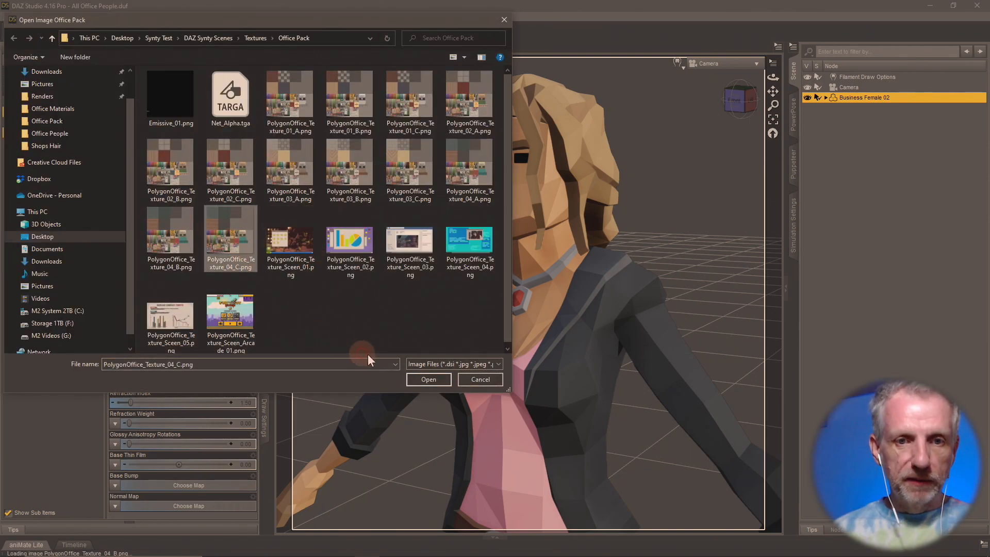
click(435, 380)
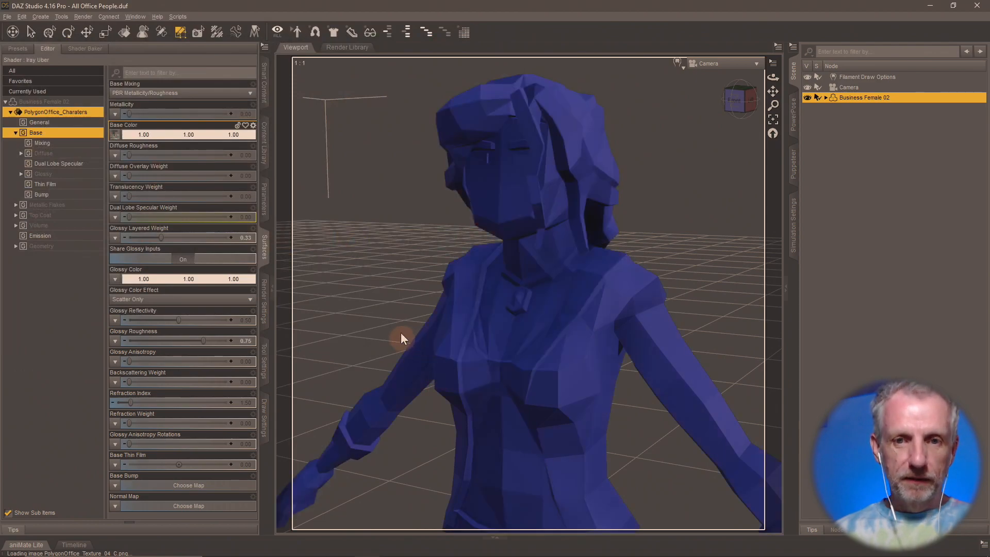
Step: Save the 04_C texture variant as a Material(s) Preset named Office MAT 4-C and check the Office Materials folder in the library
key(ctrl+shift+s)
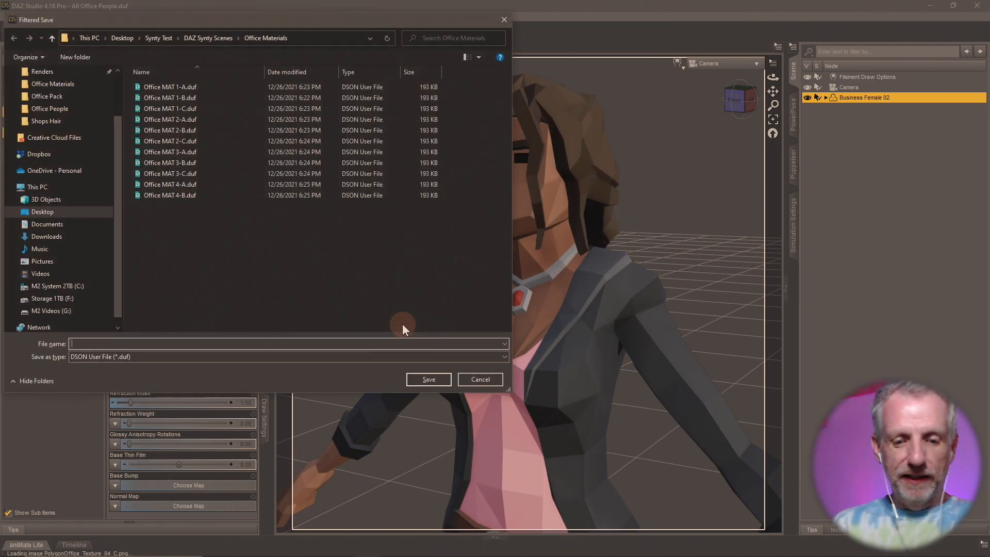
text(Office MAT 4-C)
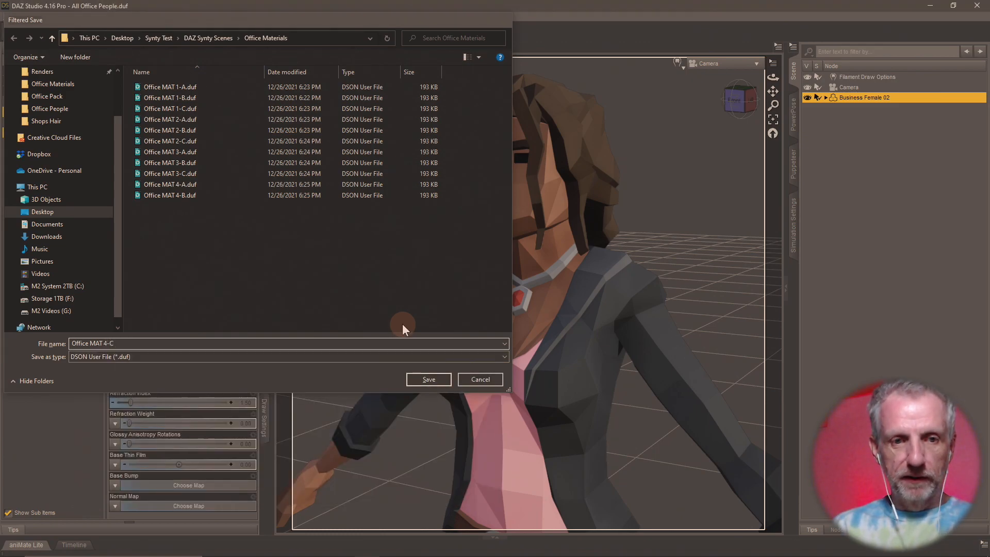
key(Return)
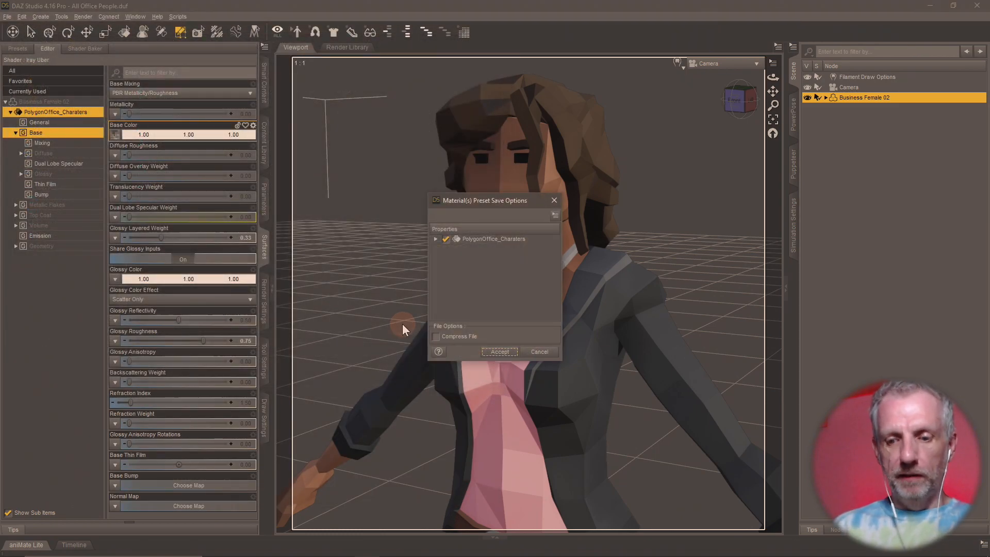
key(Return)
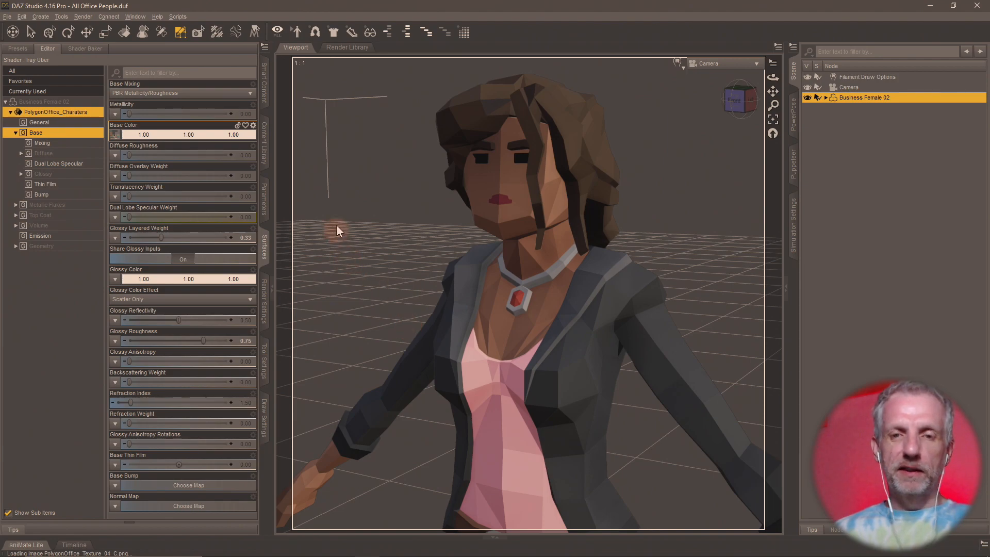
click(264, 139)
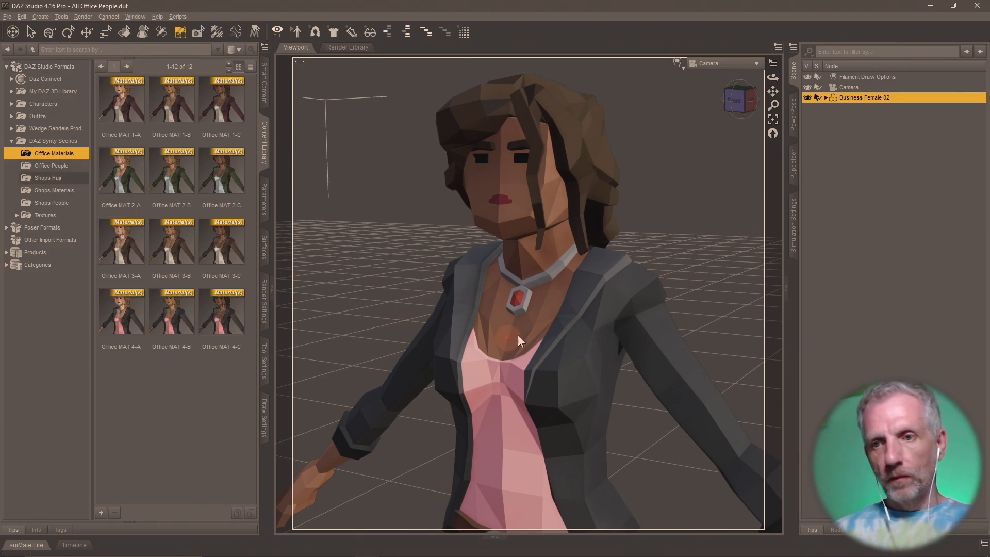
Step: Delete Business Female 02 from the scene and load Business Female 01 from the Office People folder
key(Delete)
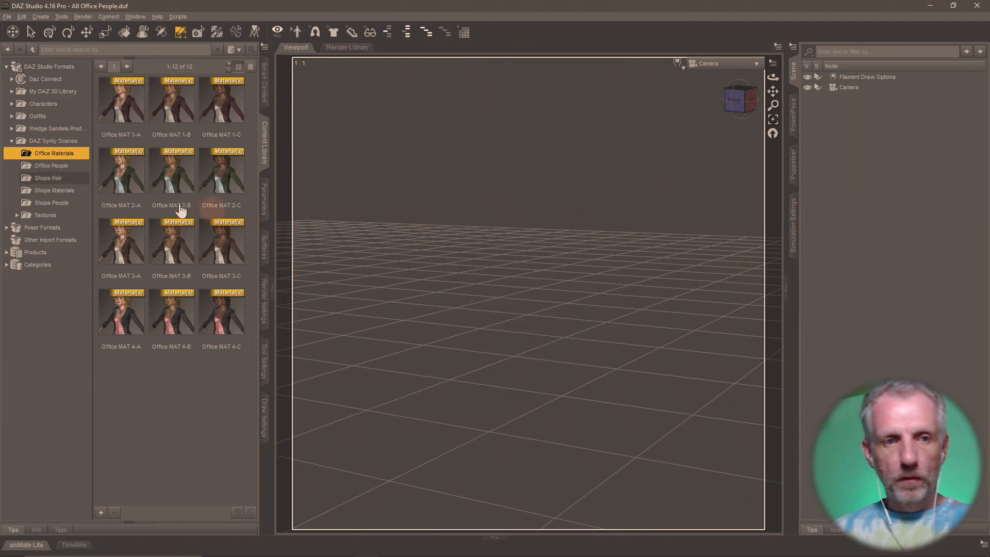
click(60, 169)
click(122, 182)
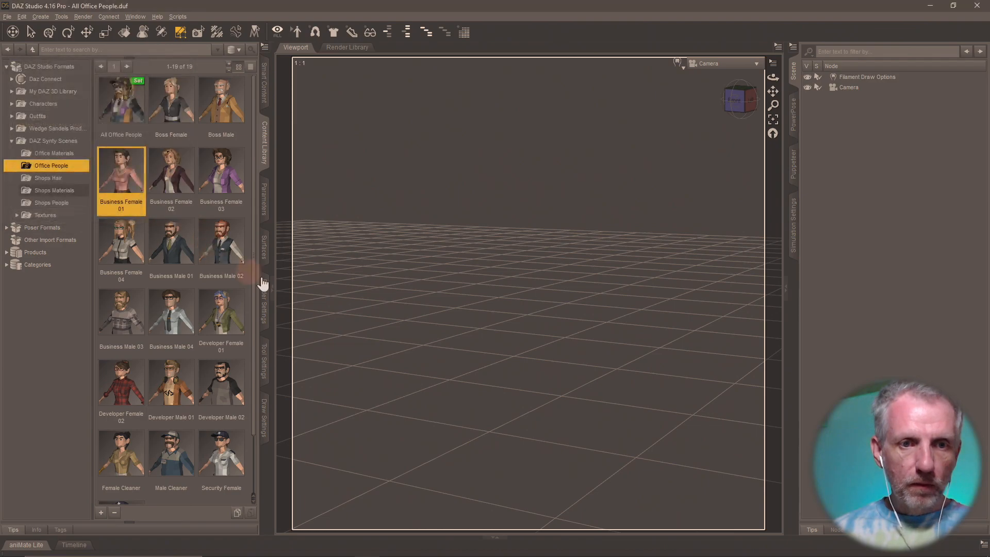
drag(263, 283, 374, 347)
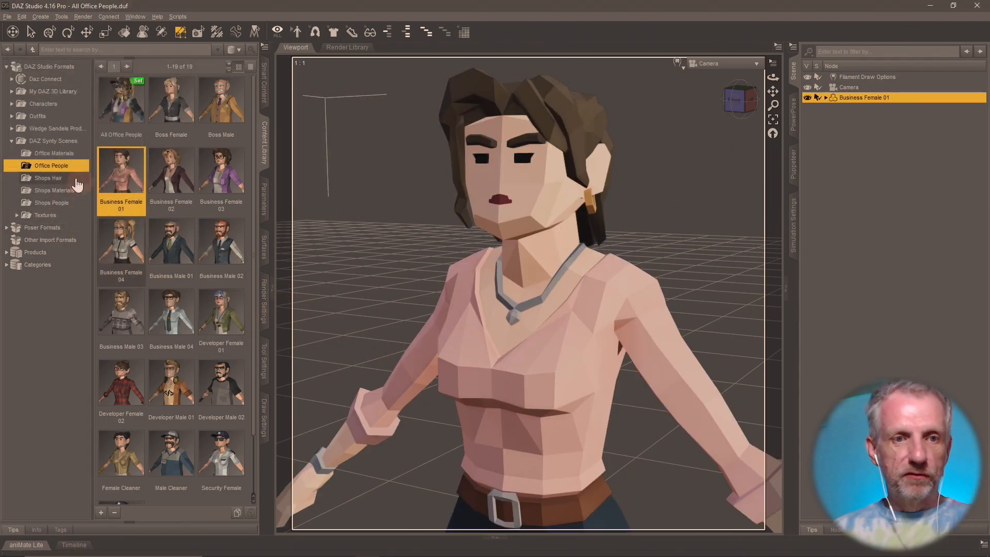
Step: Test the Office MAT presets on Business Female 01, including 2-B, 3-C, 4-A and 2-A, ending with Office MAT 1-C
click(65, 155)
double_click(169, 183)
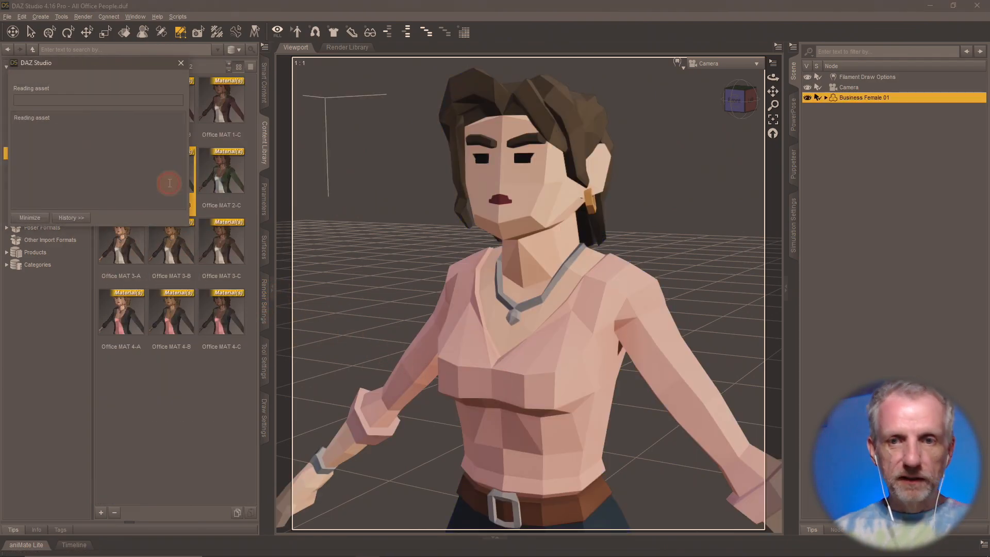
double_click(222, 243)
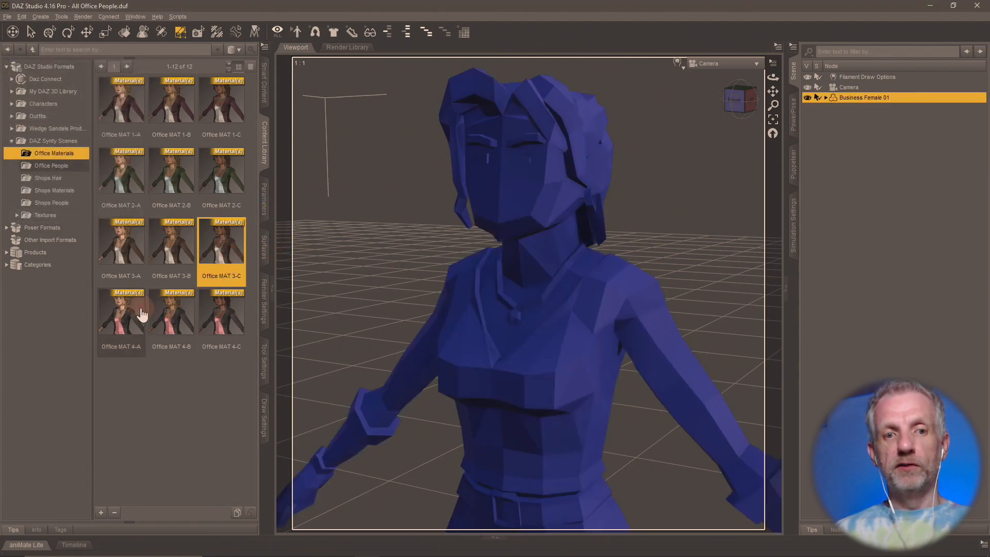
double_click(142, 314)
double_click(134, 174)
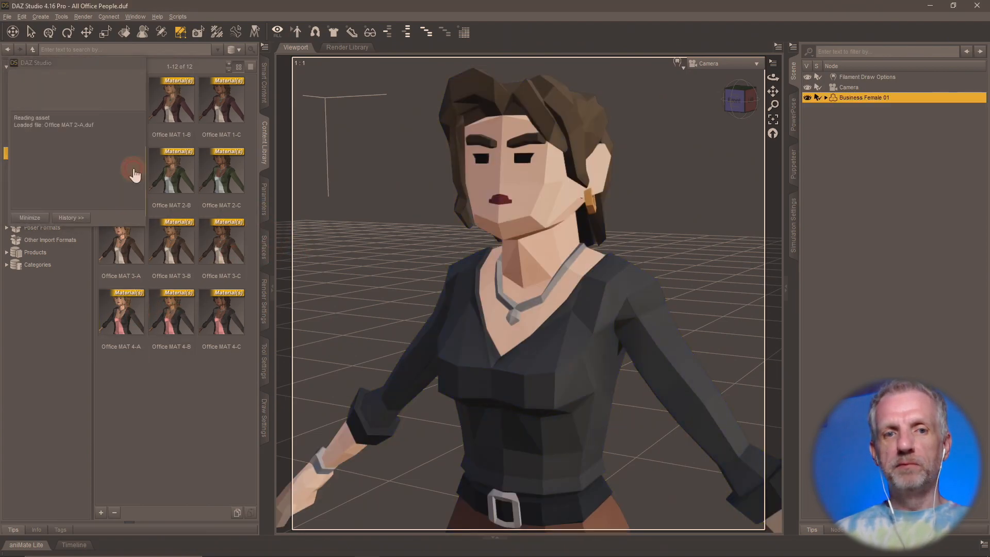
double_click(130, 129)
double_click(220, 102)
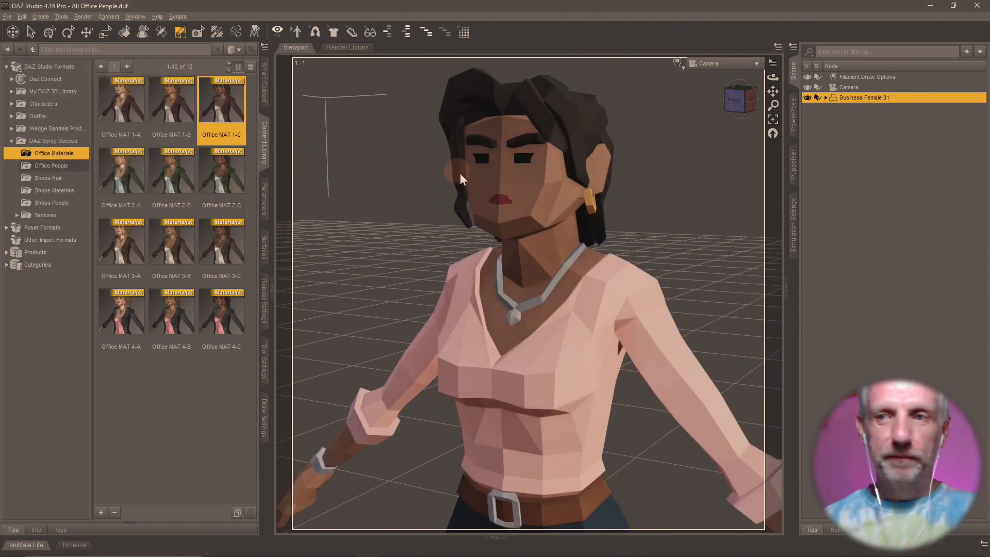
Step: Delete Business Female 01 from the scene and load Business Female 03 from the Office People folder
key(Delete)
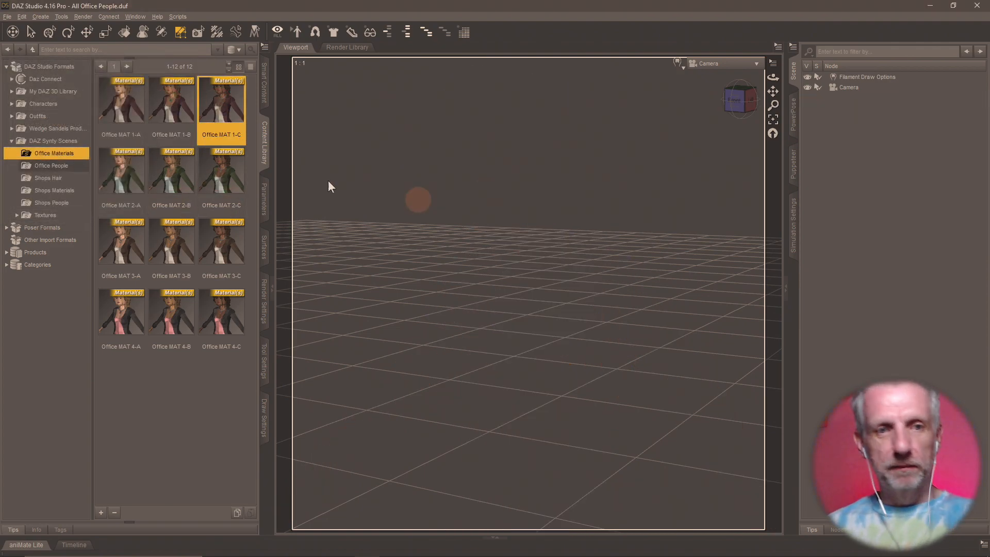
click(71, 175)
click(67, 168)
click(66, 188)
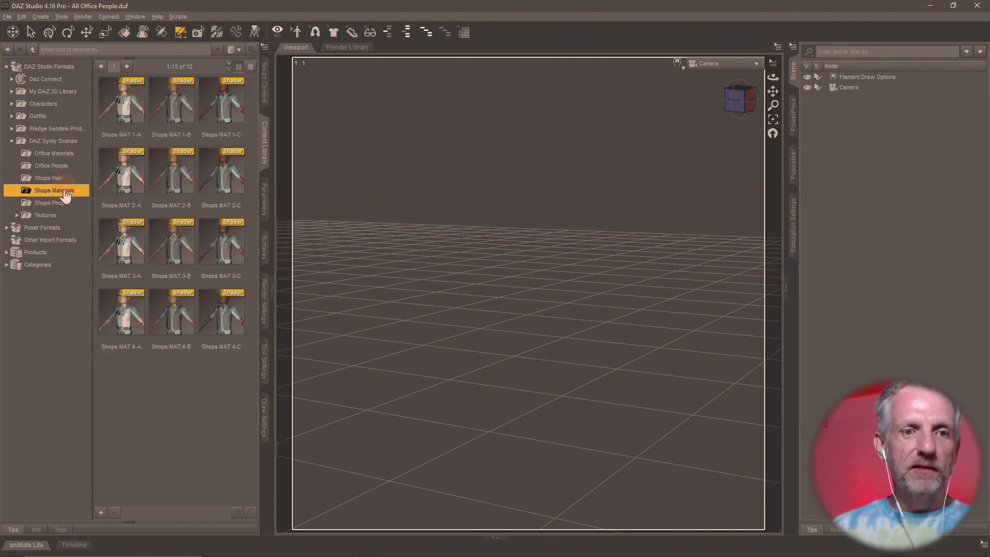
click(67, 166)
double_click(221, 181)
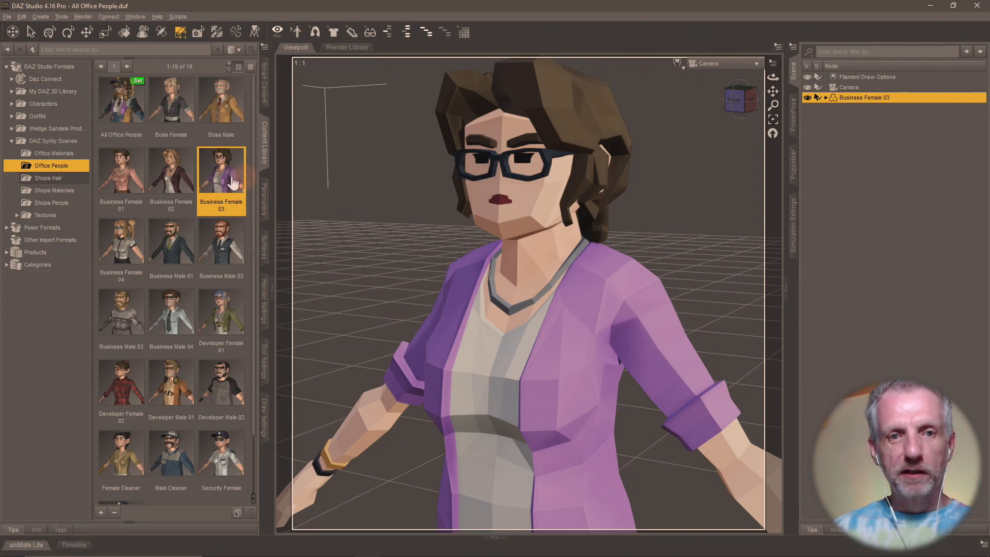
Step: Try Office MAT 3-A and 4-C on Business Female 03 and finish with Office MAT 3-C applied
click(67, 153)
double_click(121, 249)
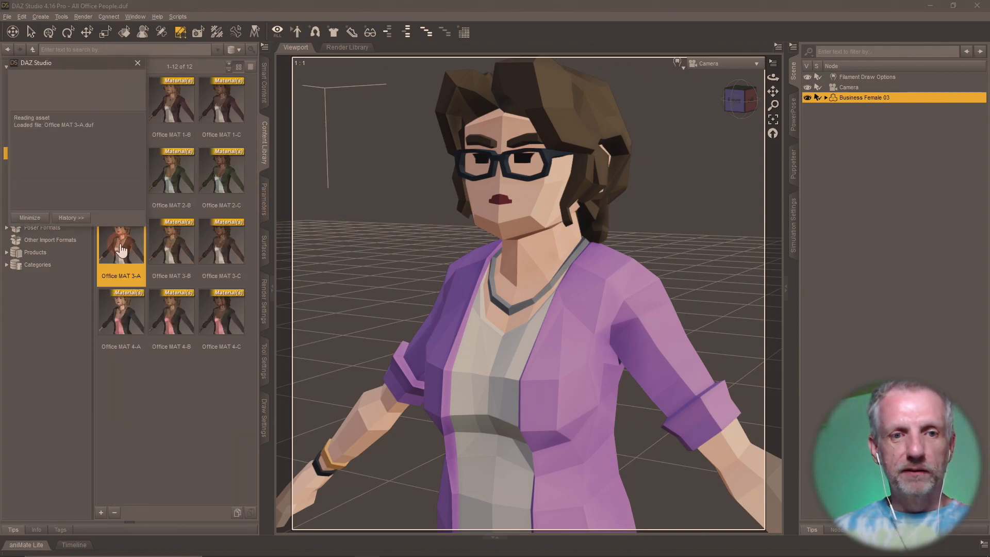
double_click(222, 324)
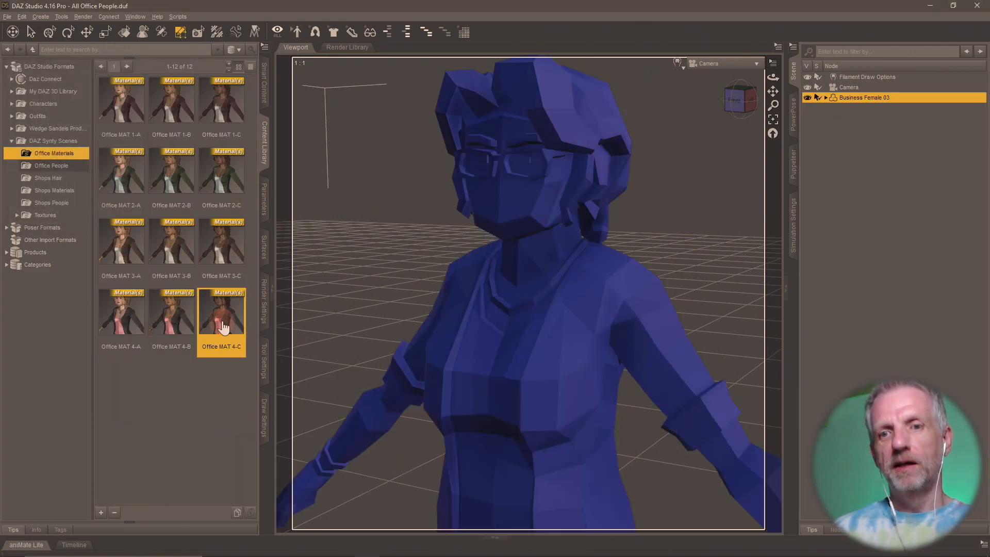
double_click(230, 255)
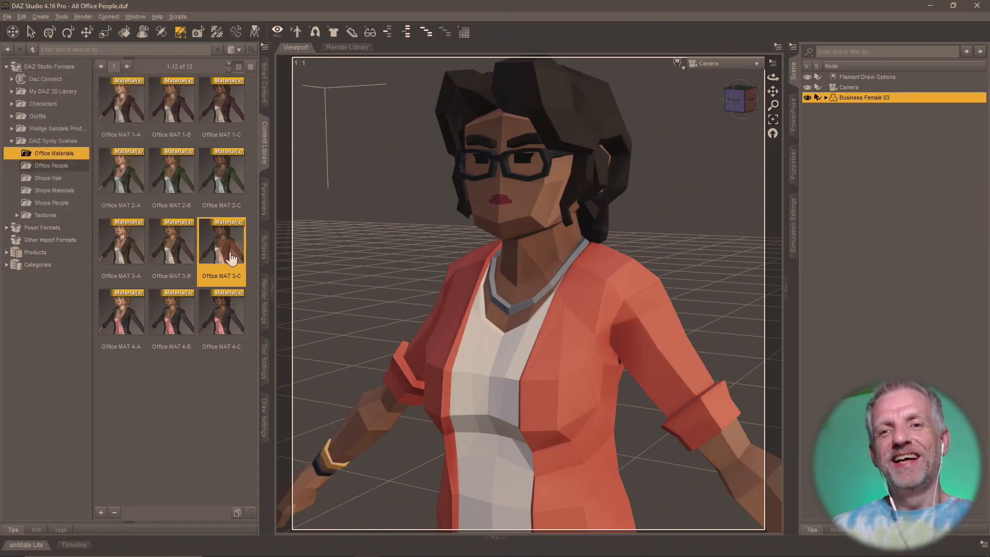